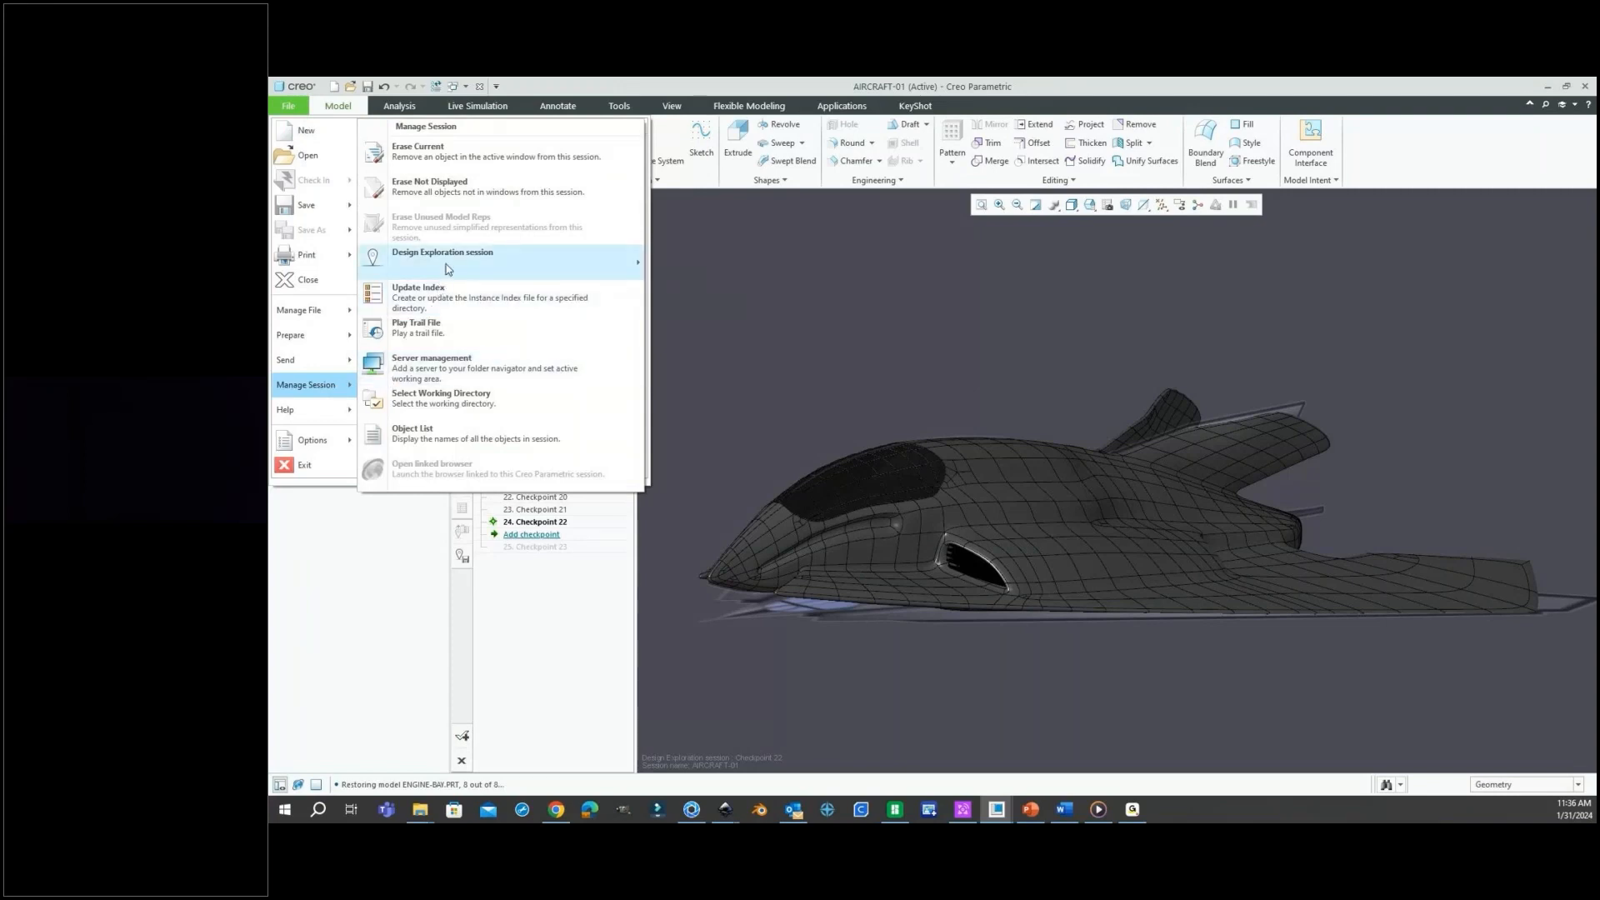
pyautogui.moveTo(444, 260)
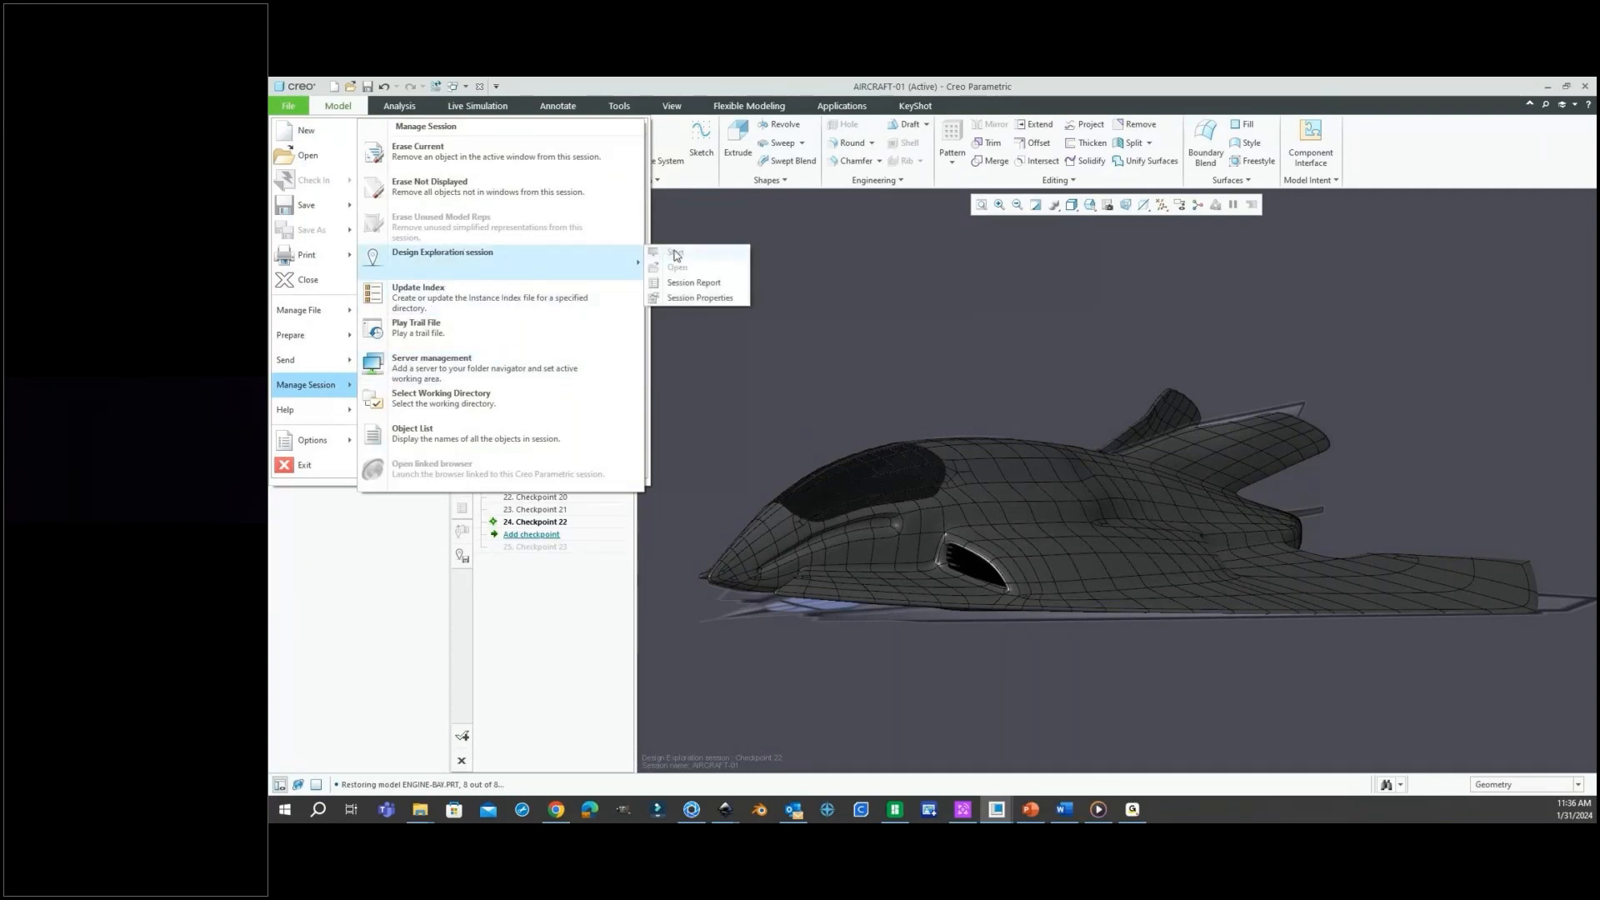
pyautogui.click(800, 258)
pyautogui.moveTo(801, 258); pyautogui.dragTo(819, 342, button='middle')
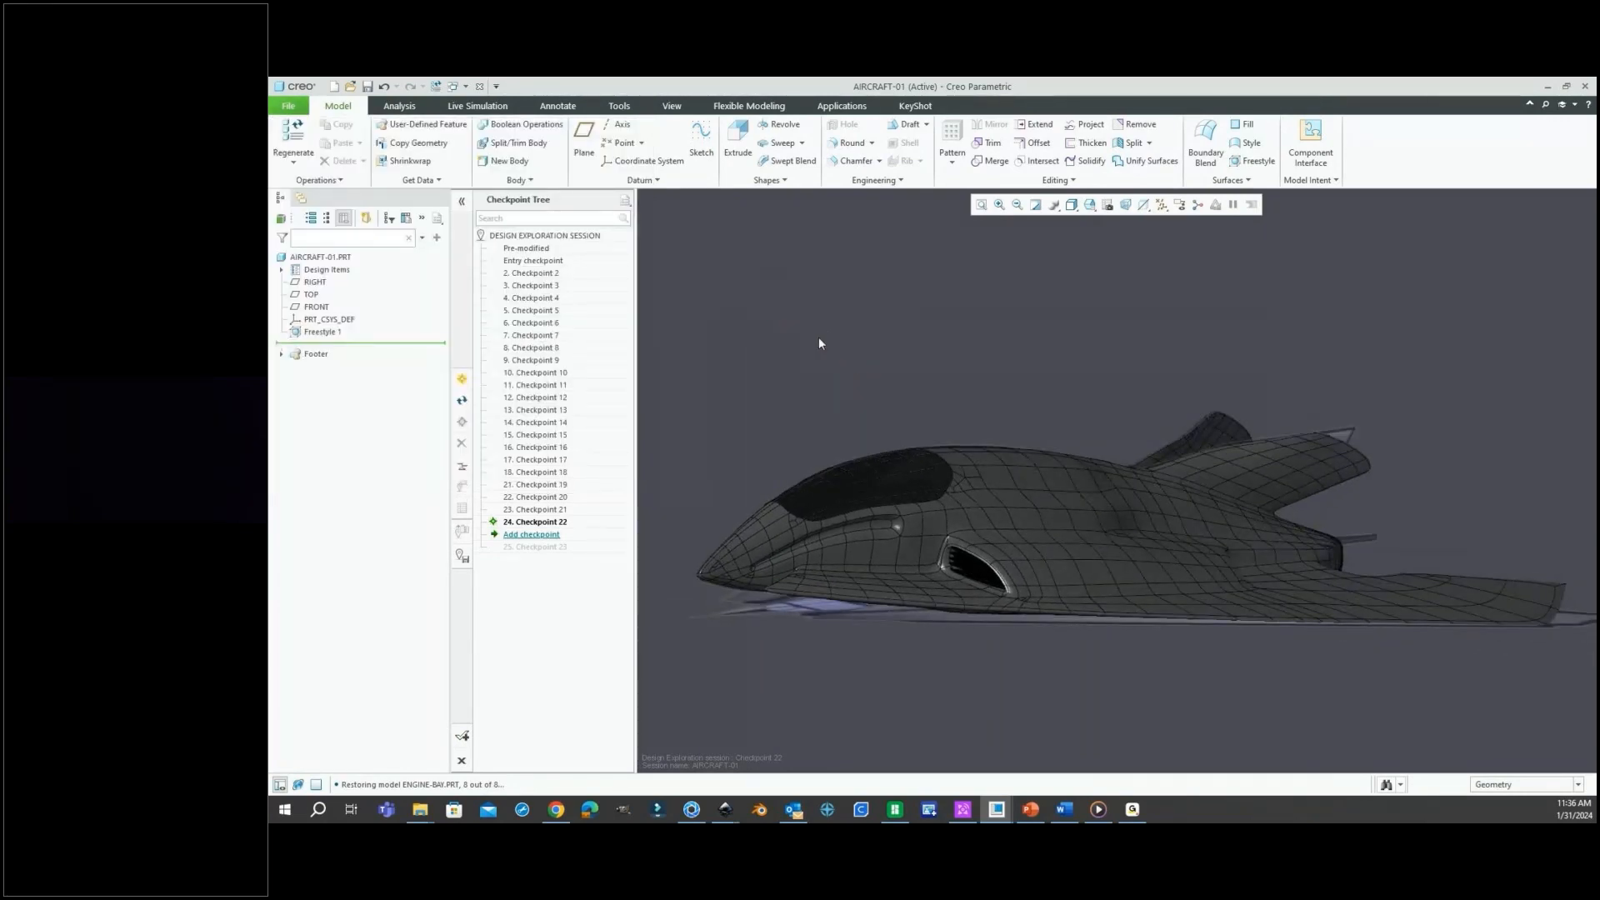
pyautogui.scroll(2, 818, 339)
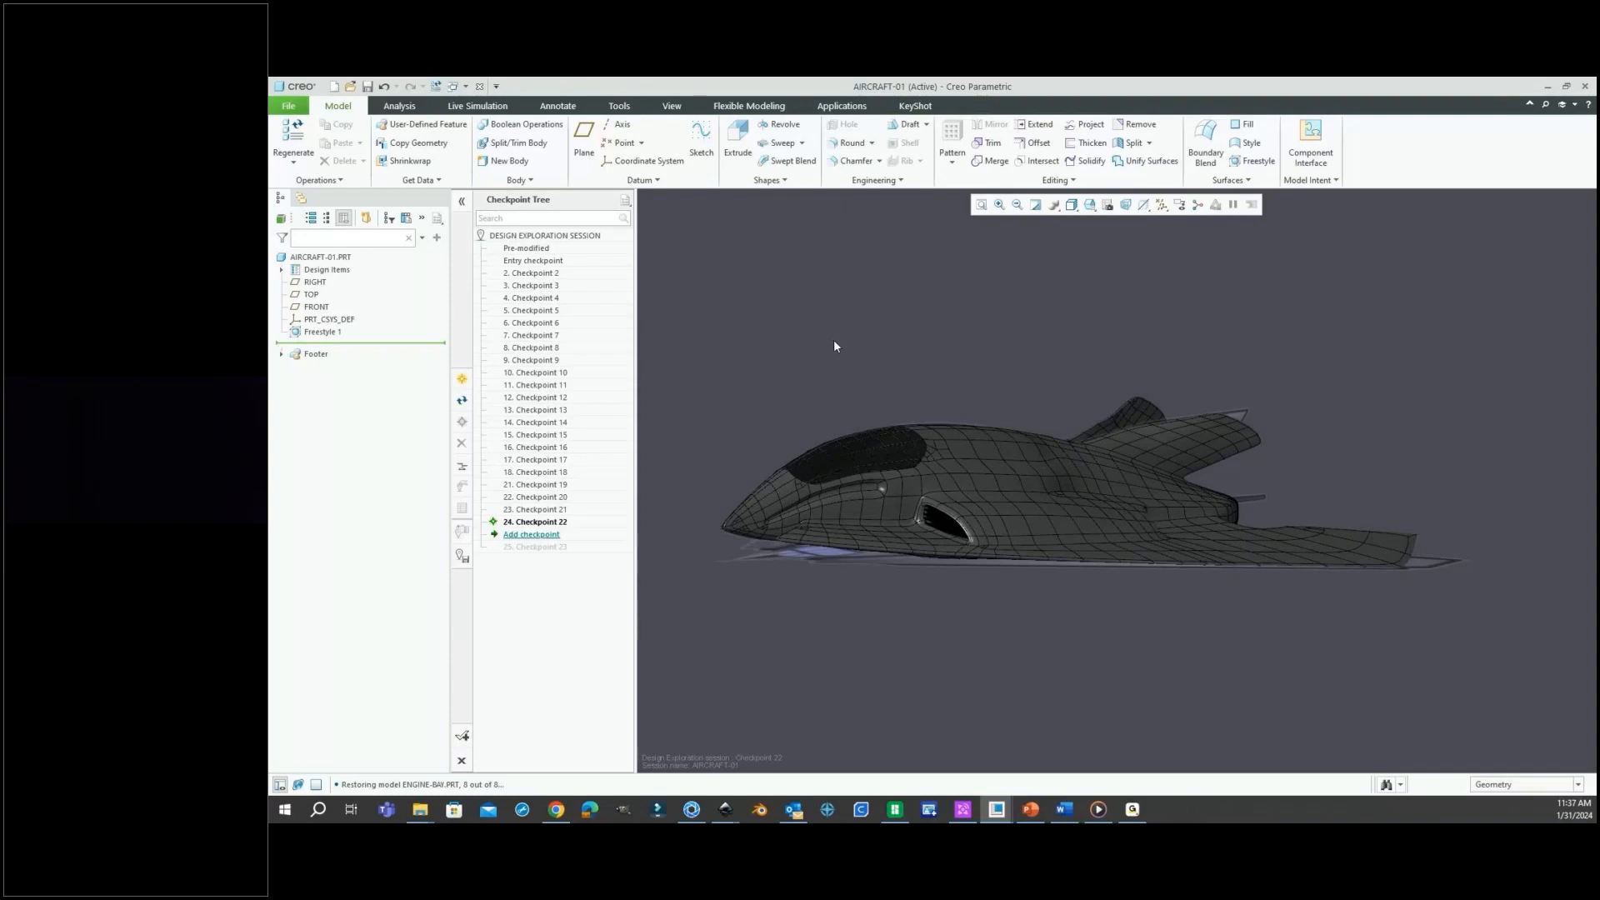
# Activate Checkpoint 2 of the design exploration session.
pyautogui.rightClick(541, 279)
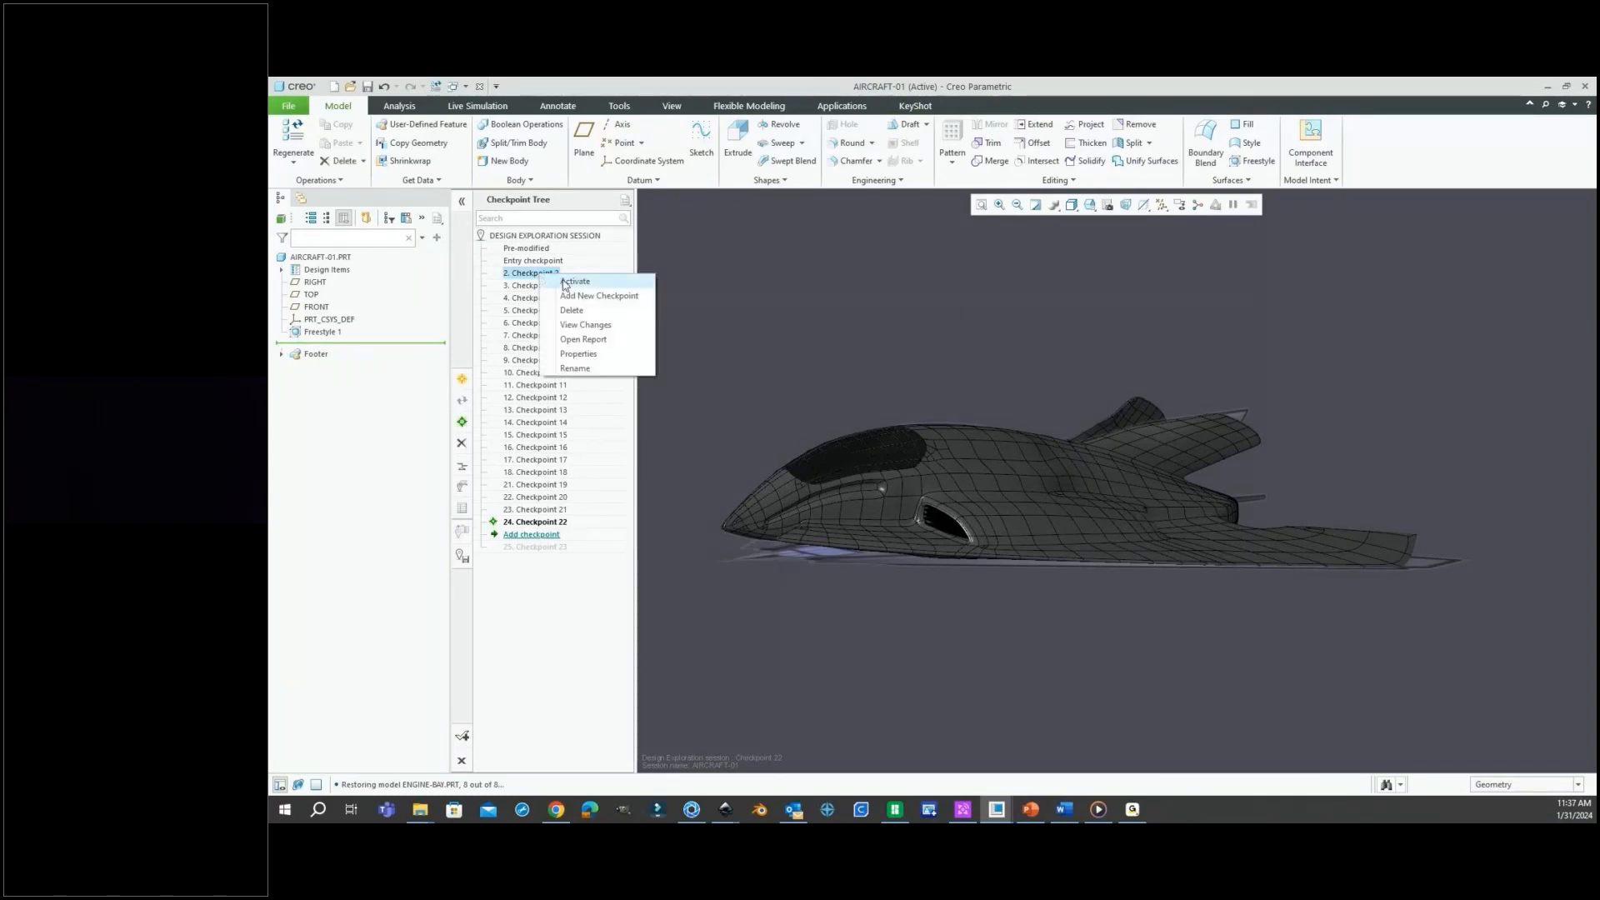
pyautogui.click(567, 281)
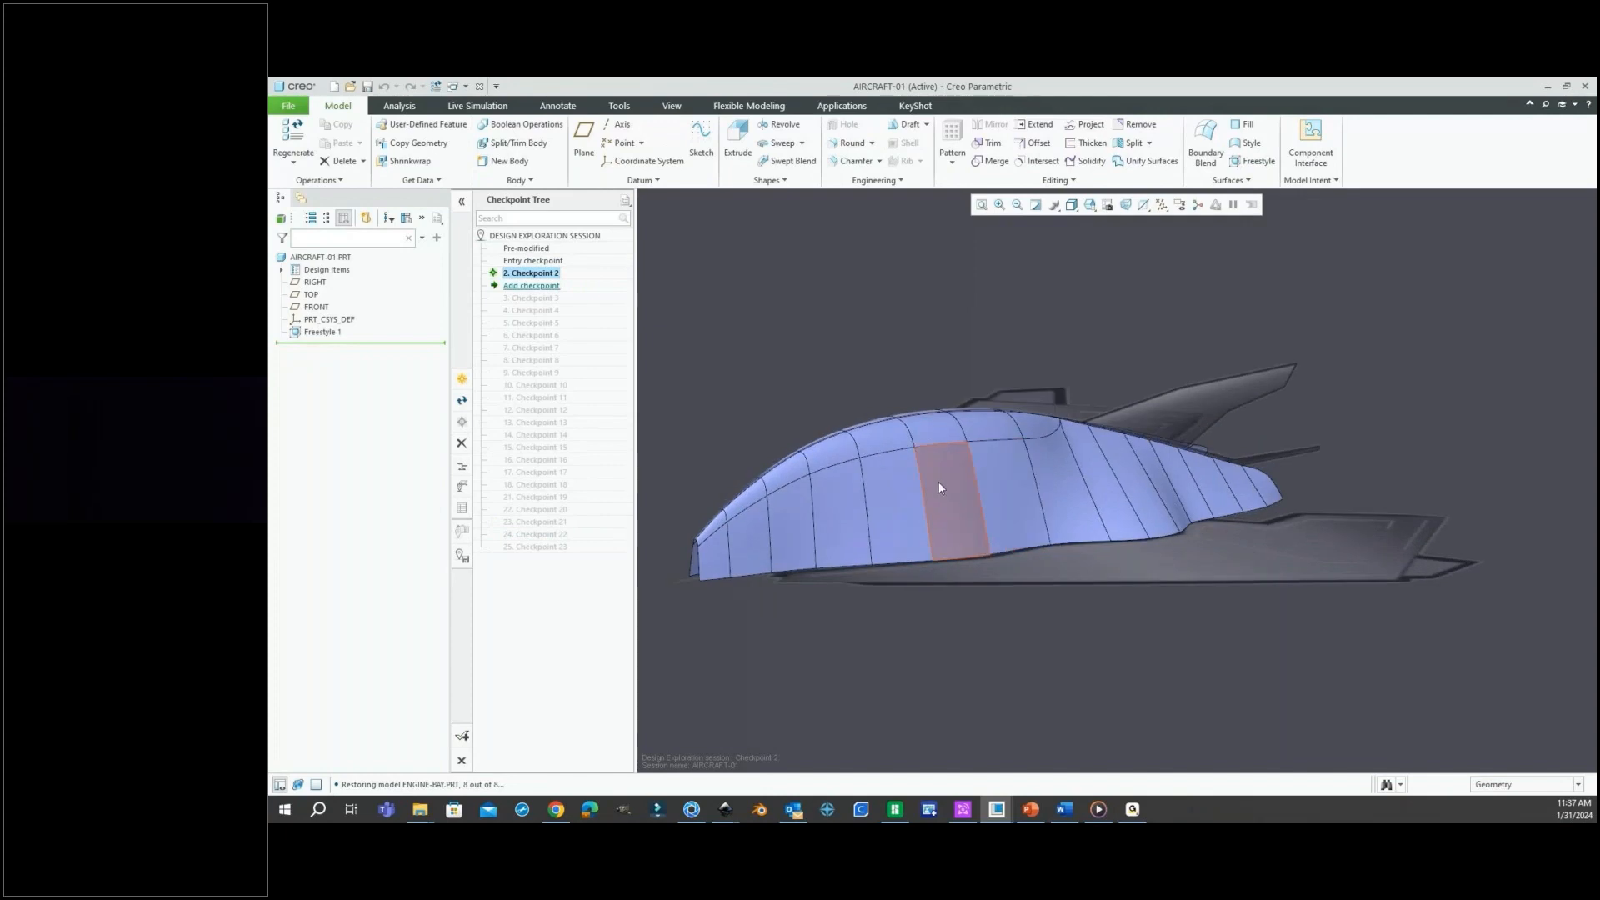
pyautogui.moveTo(936, 417); pyautogui.dragTo(1243, 403, button='middle')
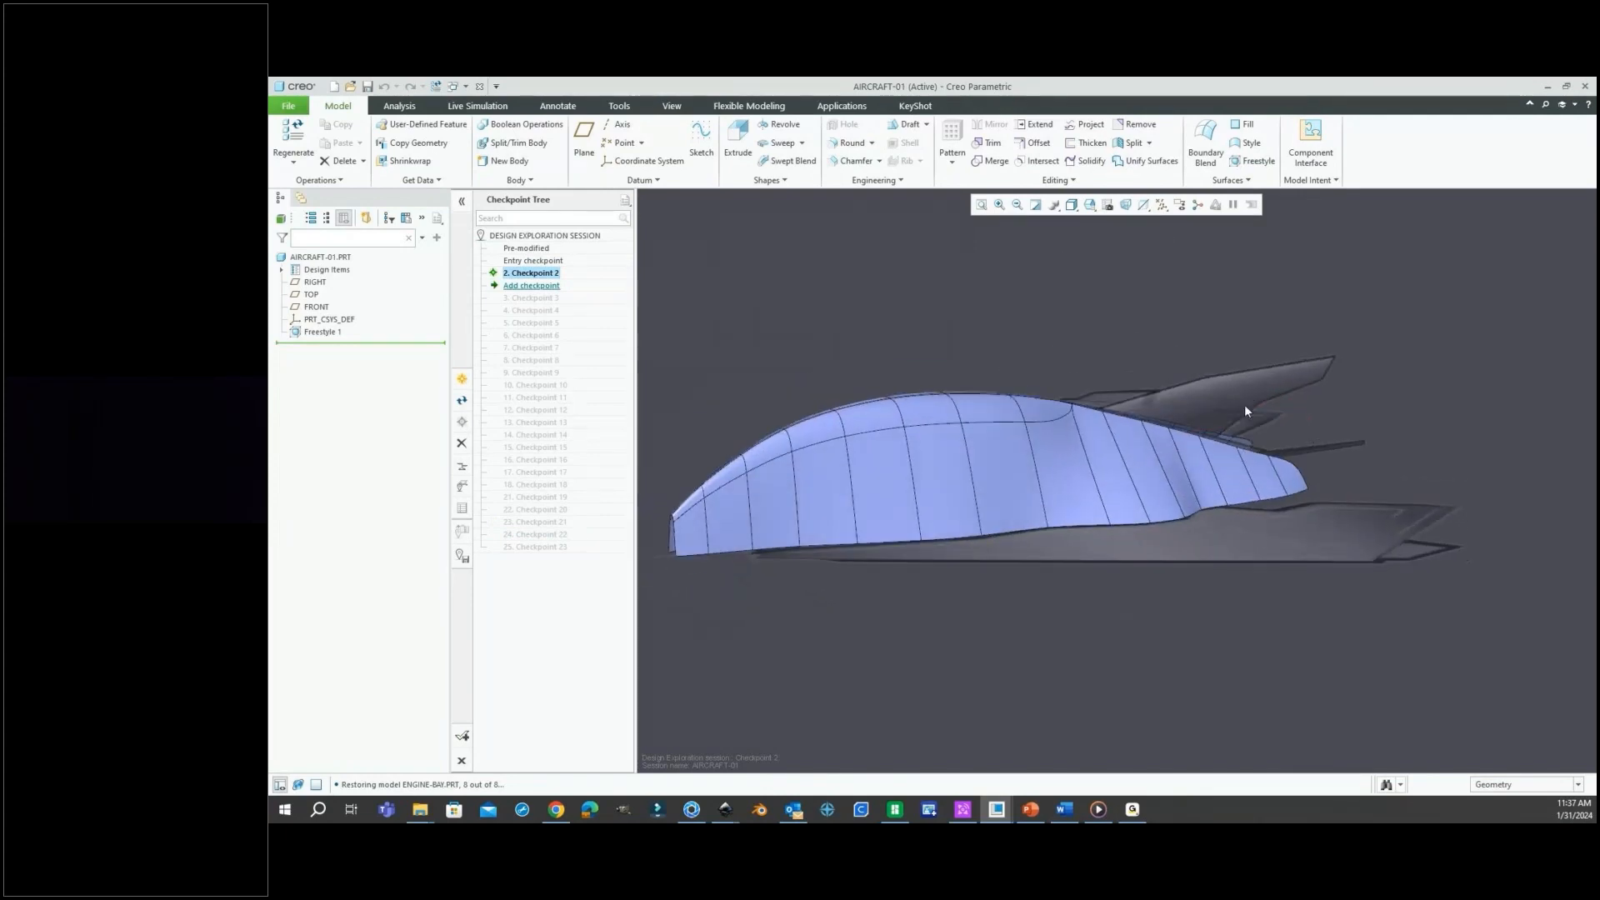
# Edit the definition of Freestyle 1 and hide Shape 1 to examine the aircraft reference images on their own.
pyautogui.click(323, 332)
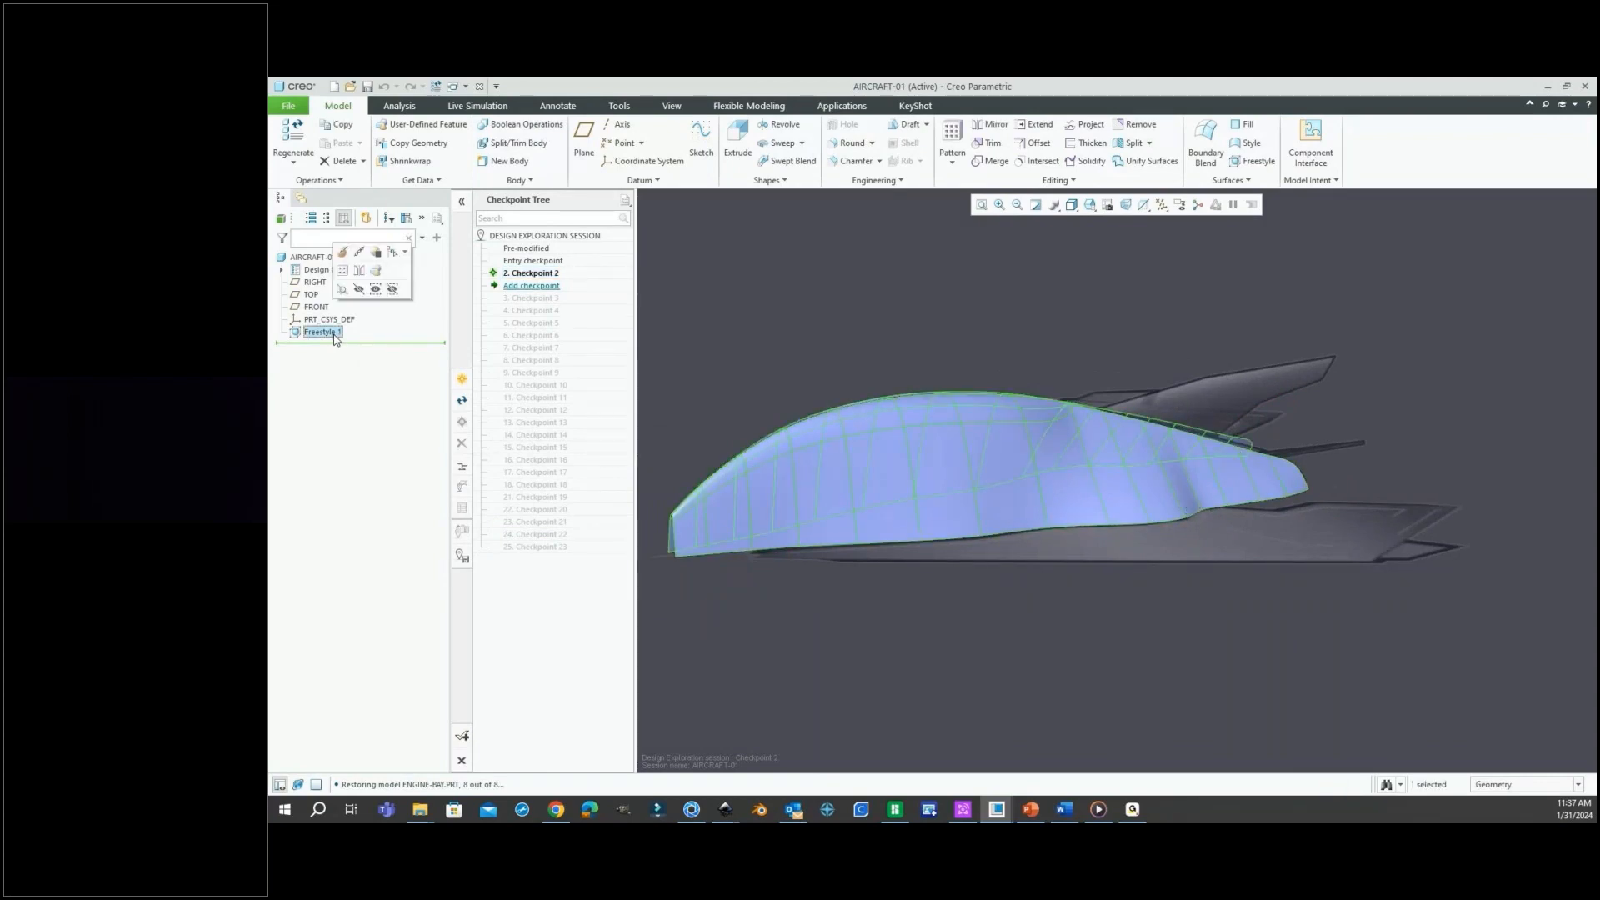
pyautogui.click(342, 251)
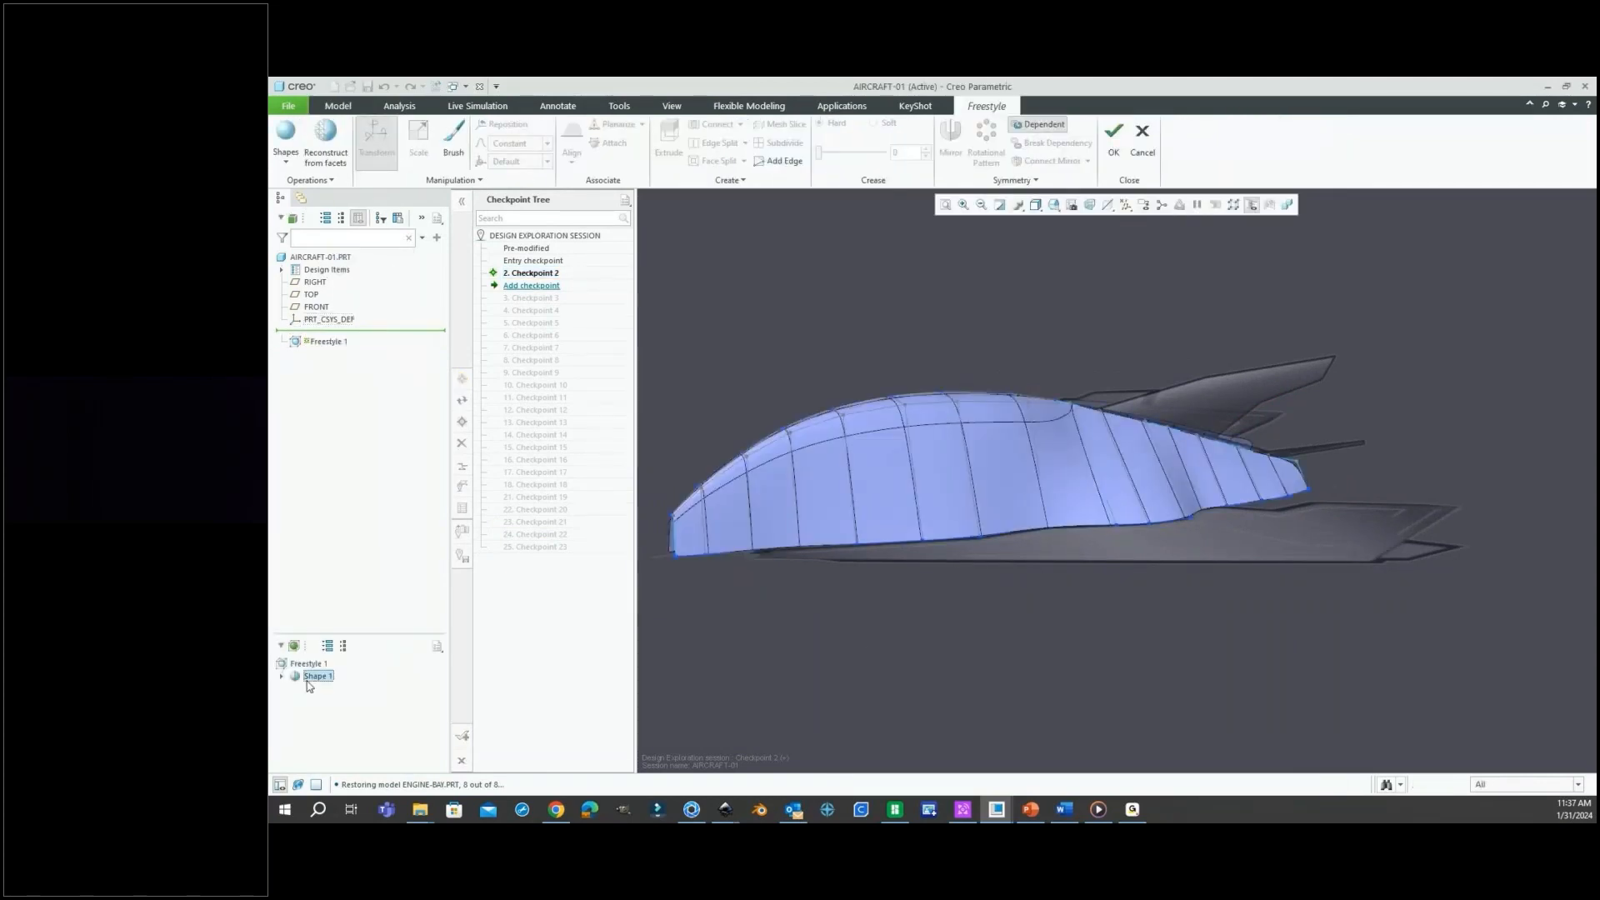
pyautogui.click(308, 680)
pyautogui.click(317, 639)
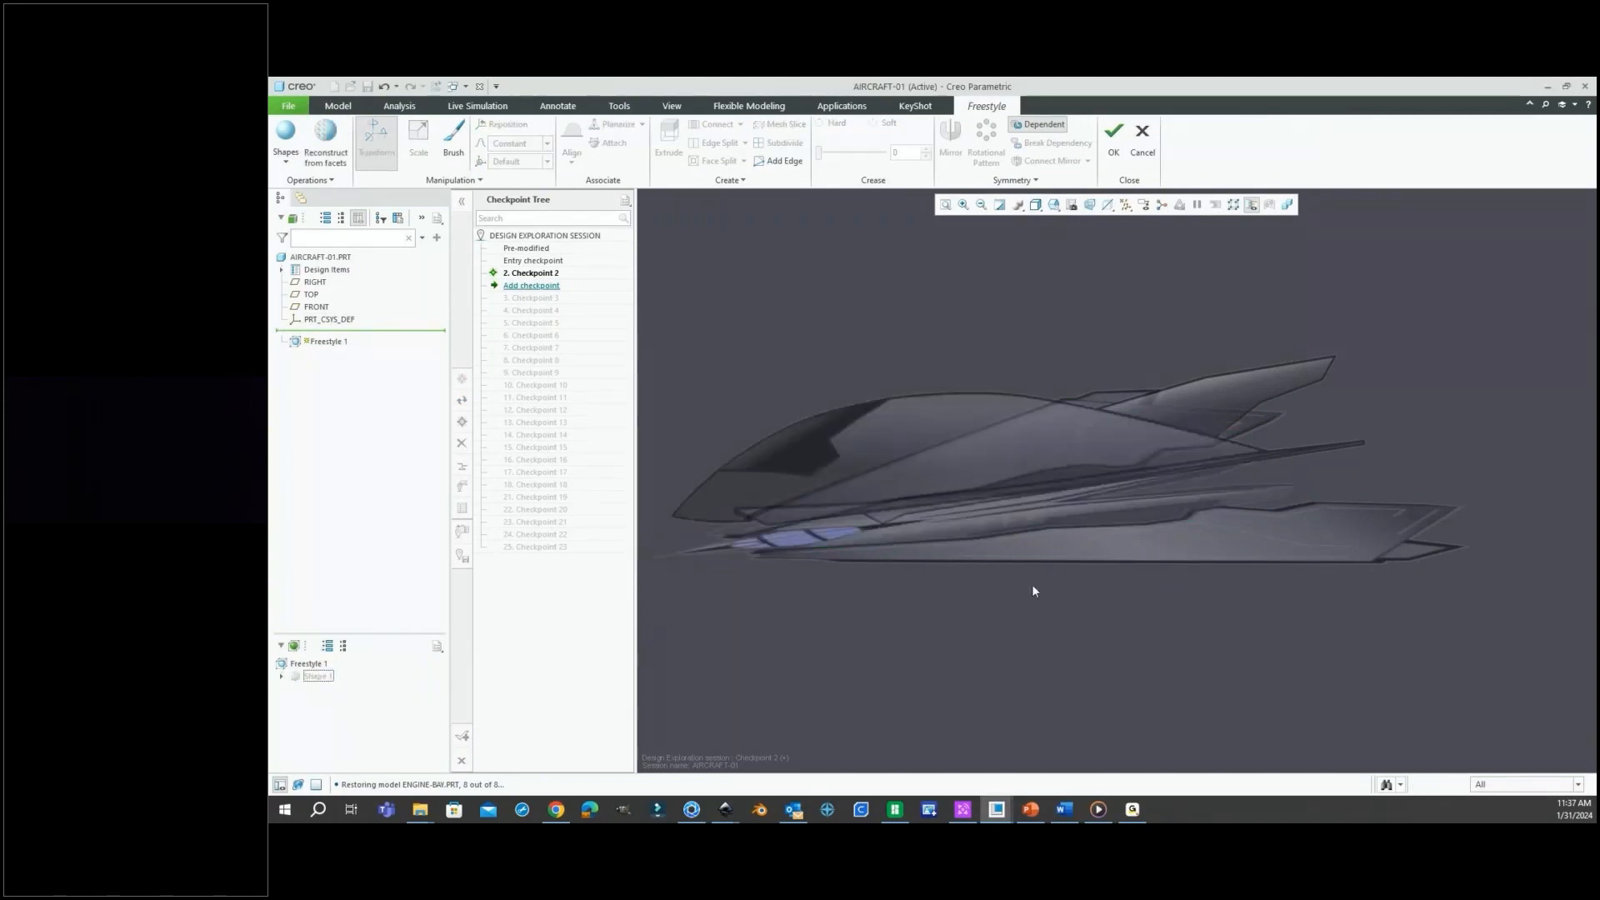
pyautogui.moveTo(1032, 583); pyautogui.dragTo(1008, 568, button='middle')
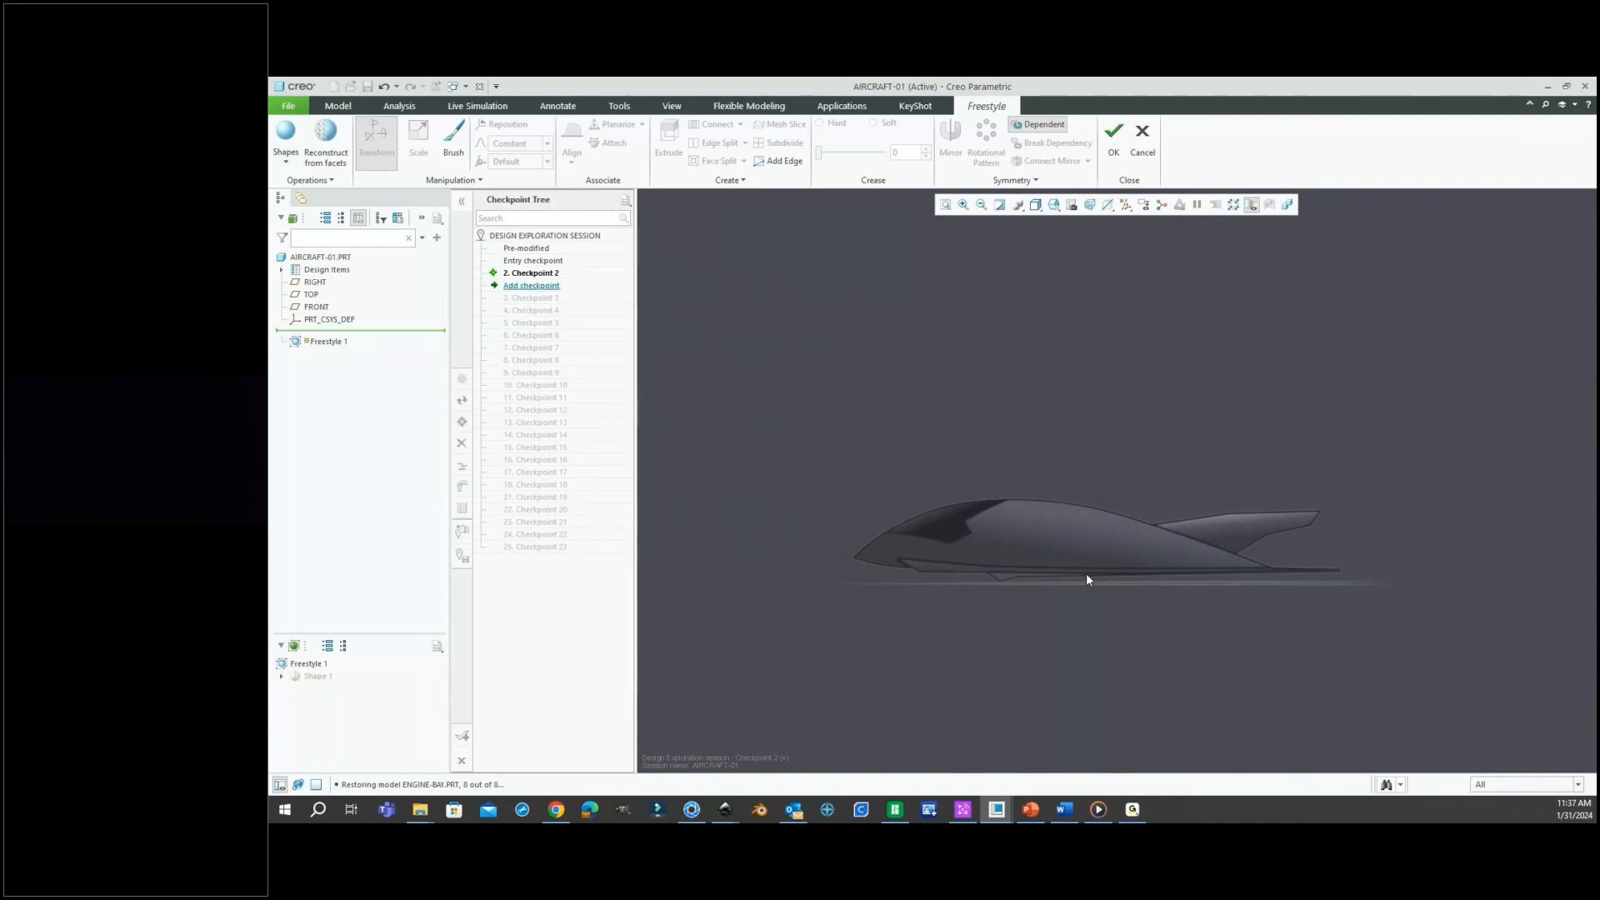
pyautogui.scroll(-2, 1086, 574)
pyautogui.scroll(2, 1085, 572)
pyautogui.moveTo(1085, 575)
pyautogui.mouseDown(button='middle')
pyautogui.moveTo(1181, 624)
pyautogui.moveTo(1131, 603)
pyautogui.moveTo(1216, 587)
pyautogui.mouseUp(button='middle')
pyautogui.scroll(1, 1237, 583)
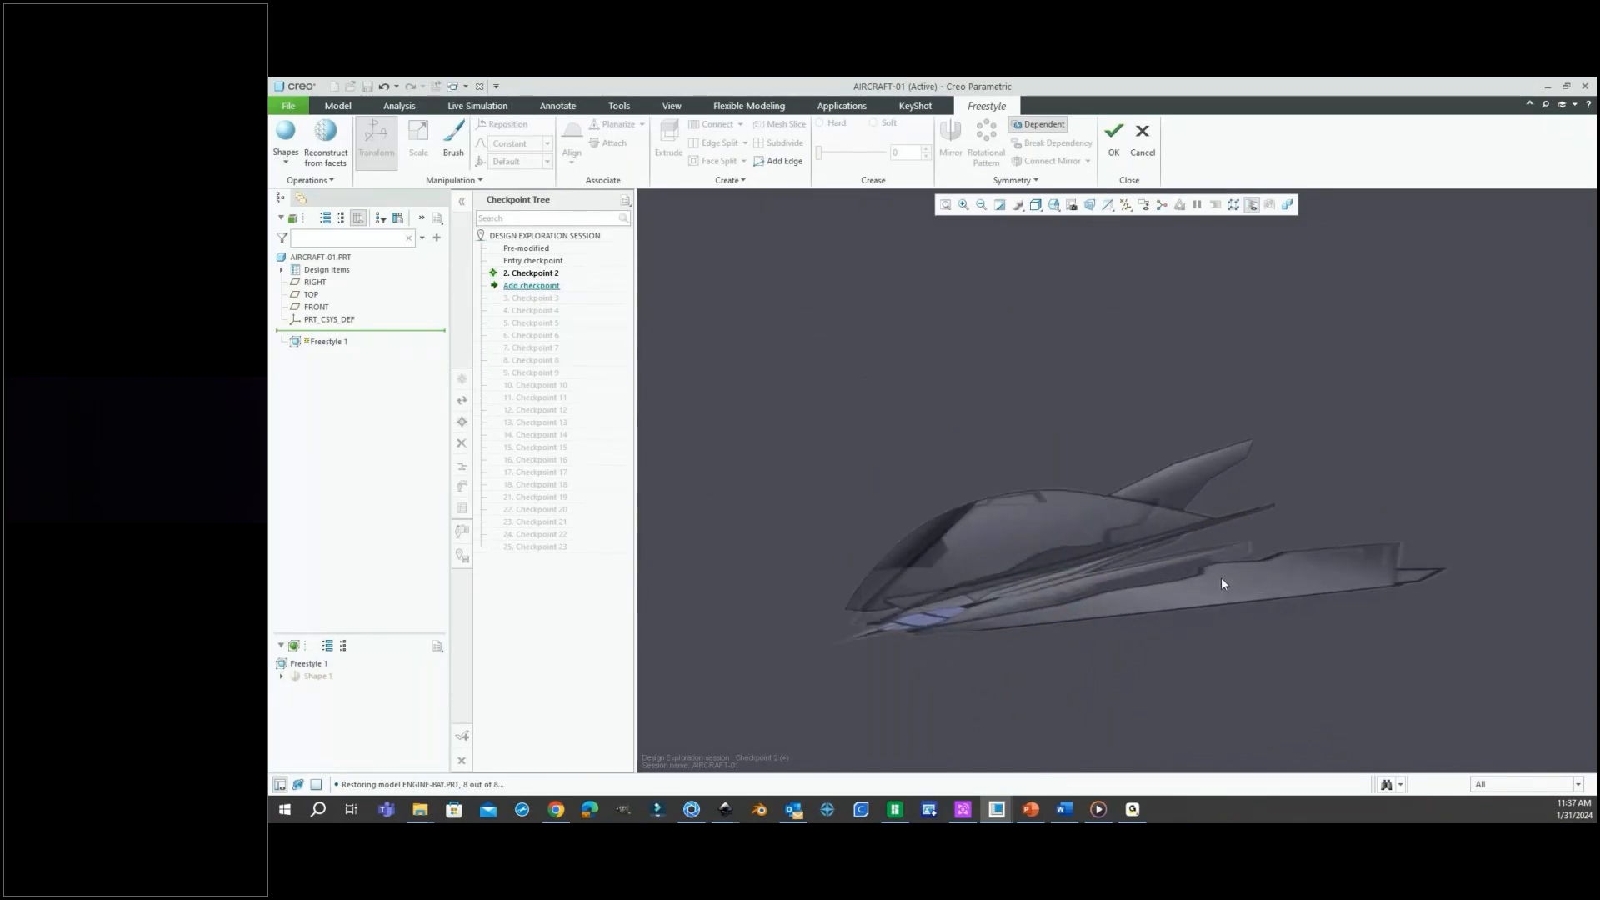
# Show Shape 1 again and accept the Freestyle 1 feature.
pyautogui.click(330, 676)
pyautogui.click(335, 631)
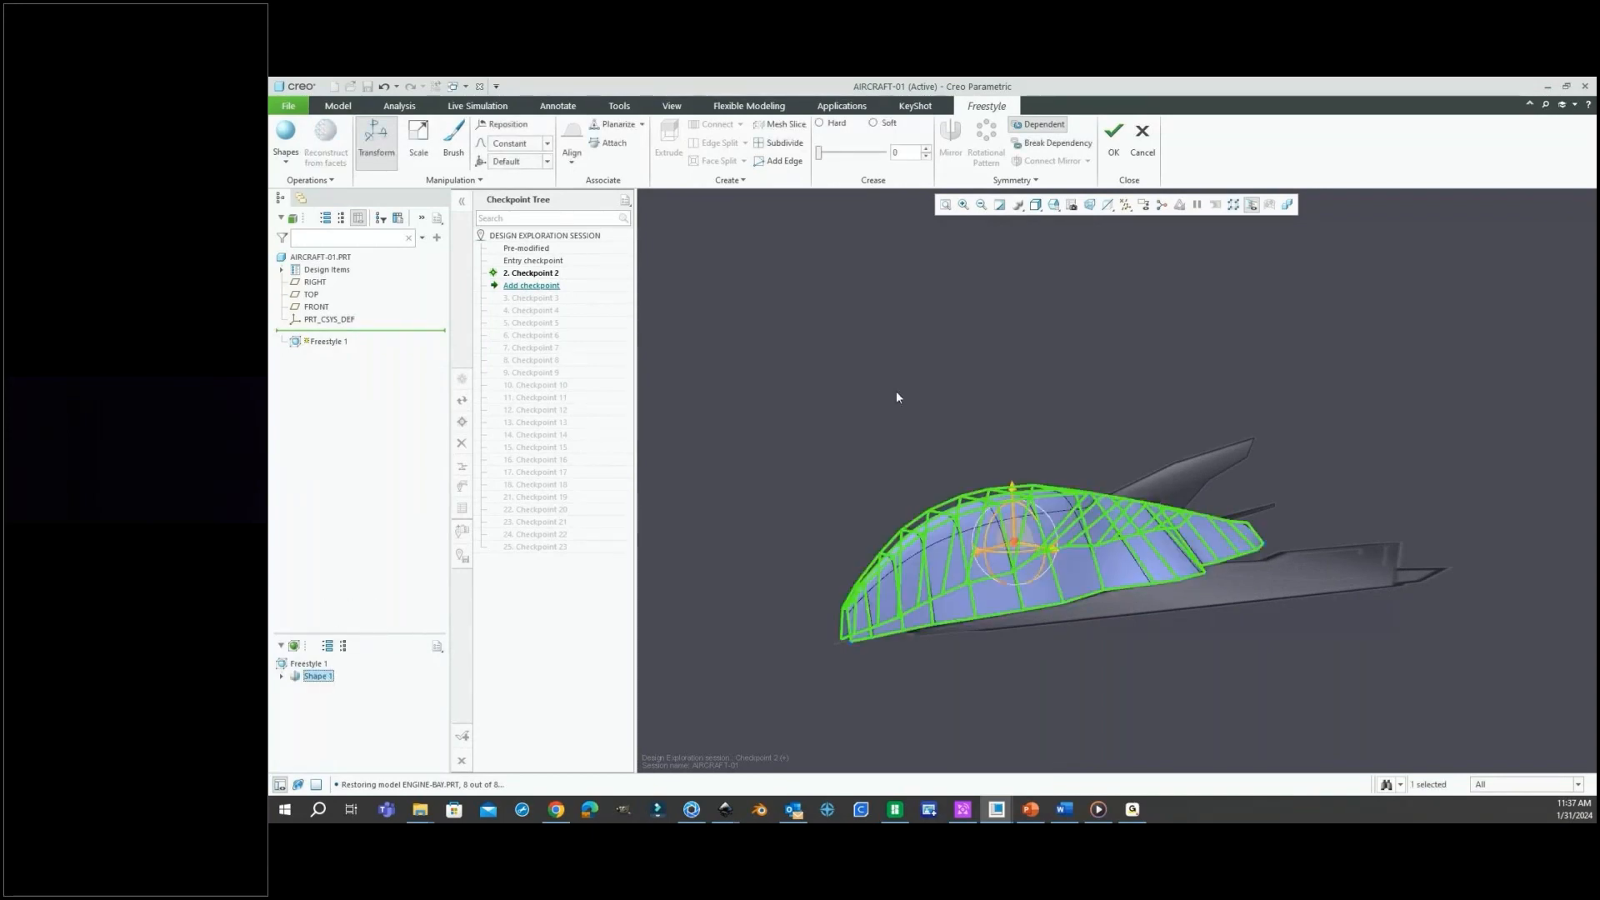
pyautogui.click(1113, 135)
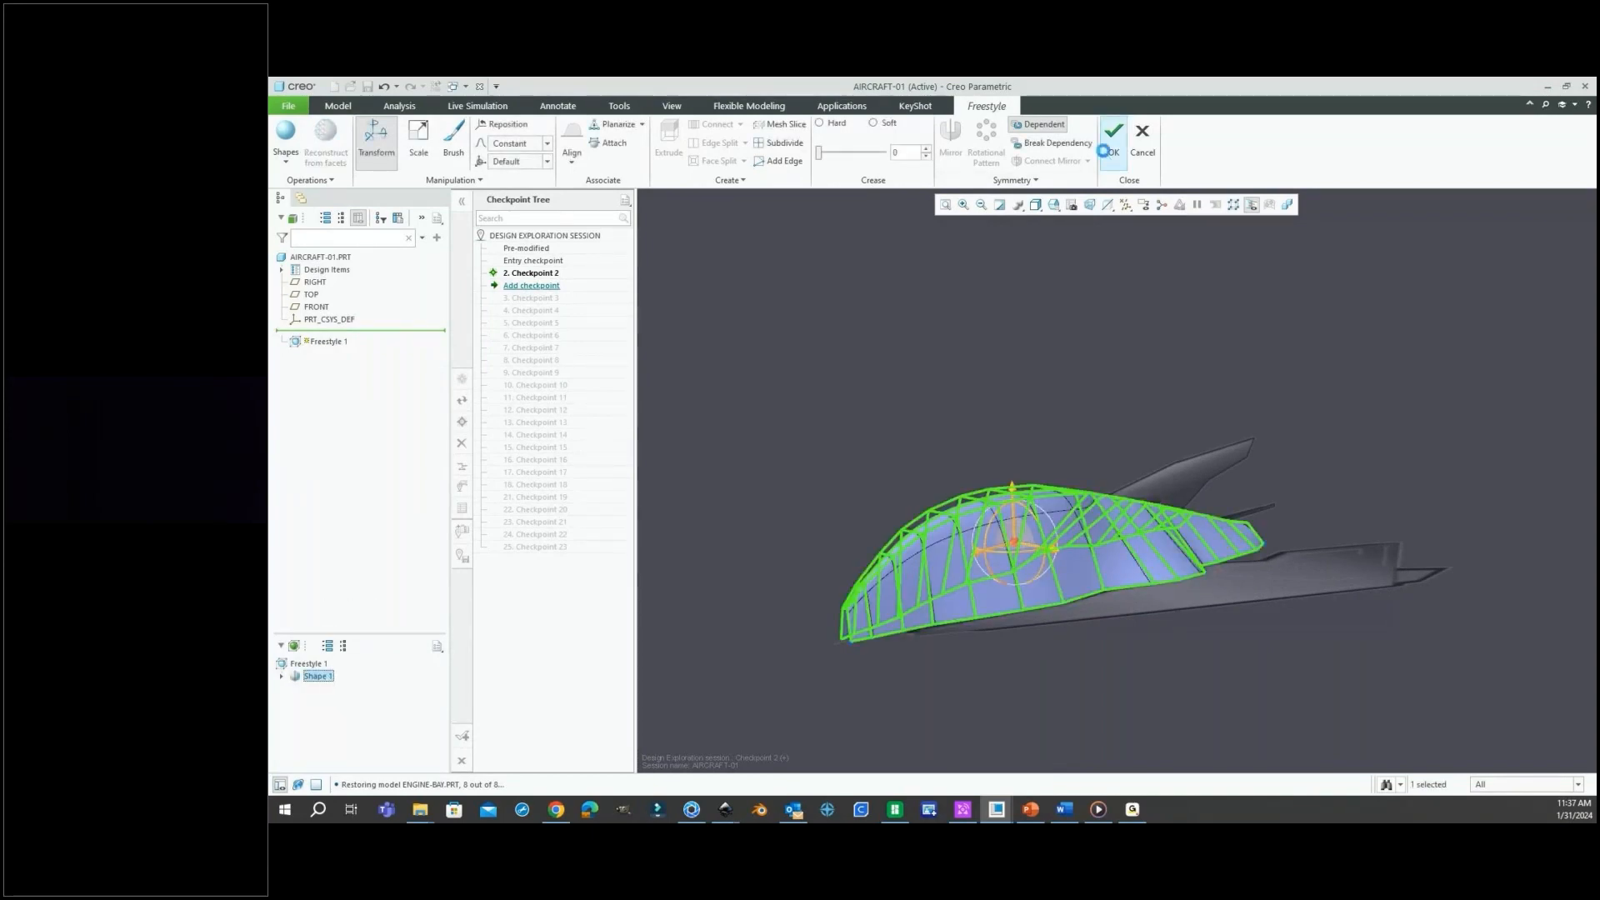
pyautogui.click(1048, 435)
pyautogui.moveTo(1048, 434); pyautogui.dragTo(977, 323, button='middle')
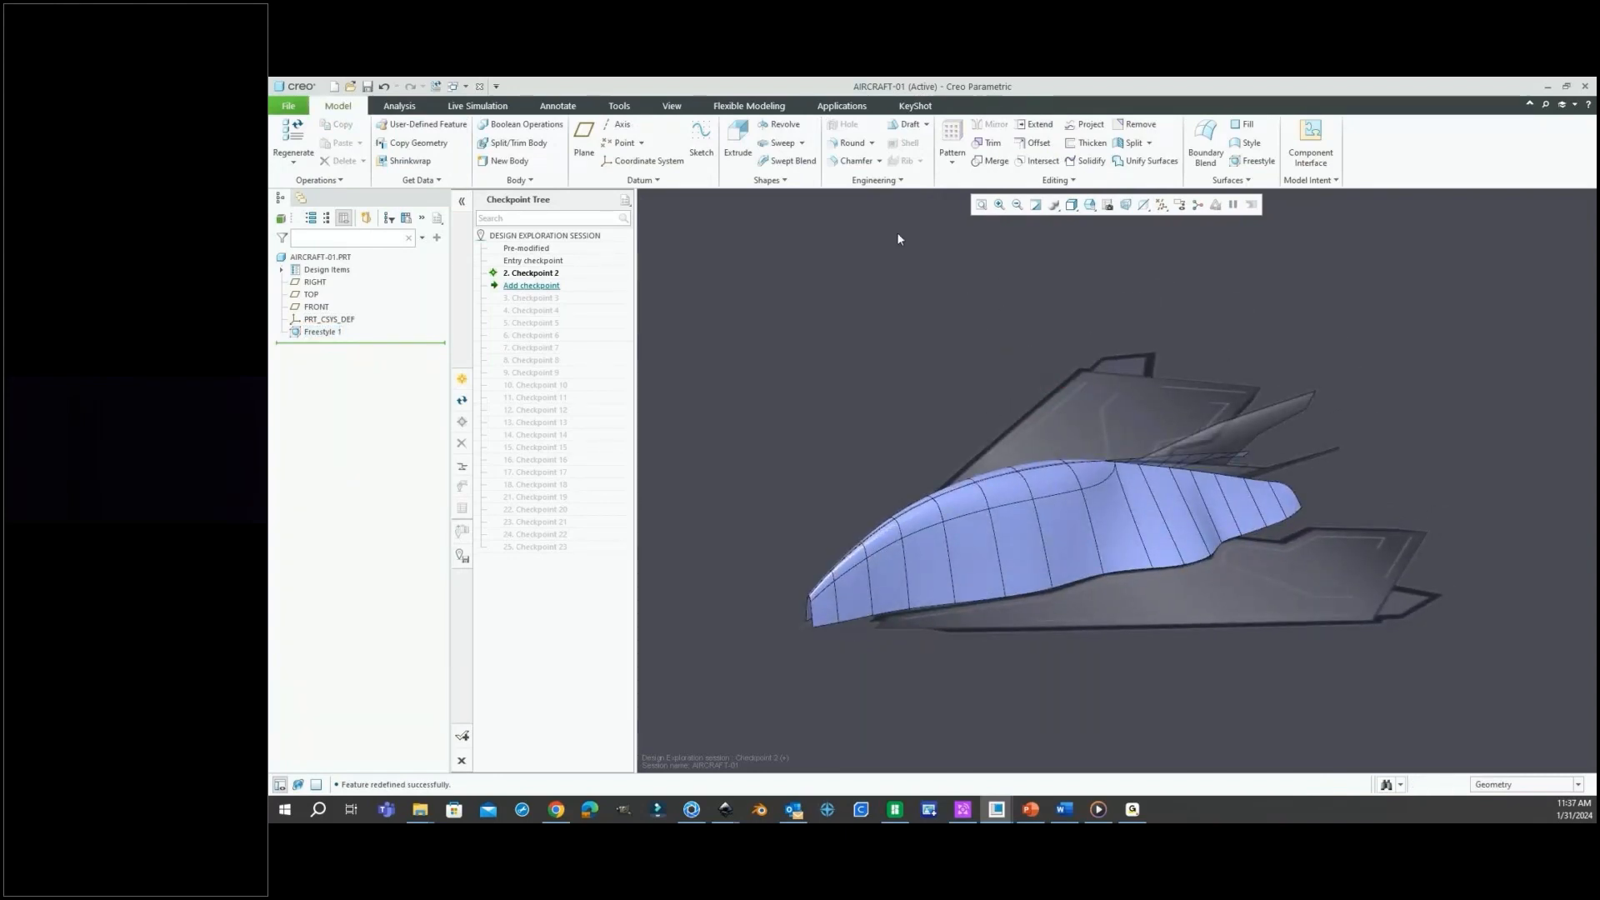
# Open the Images tool for the model's reference images.
pyautogui.scroll(-5, 791, 167)
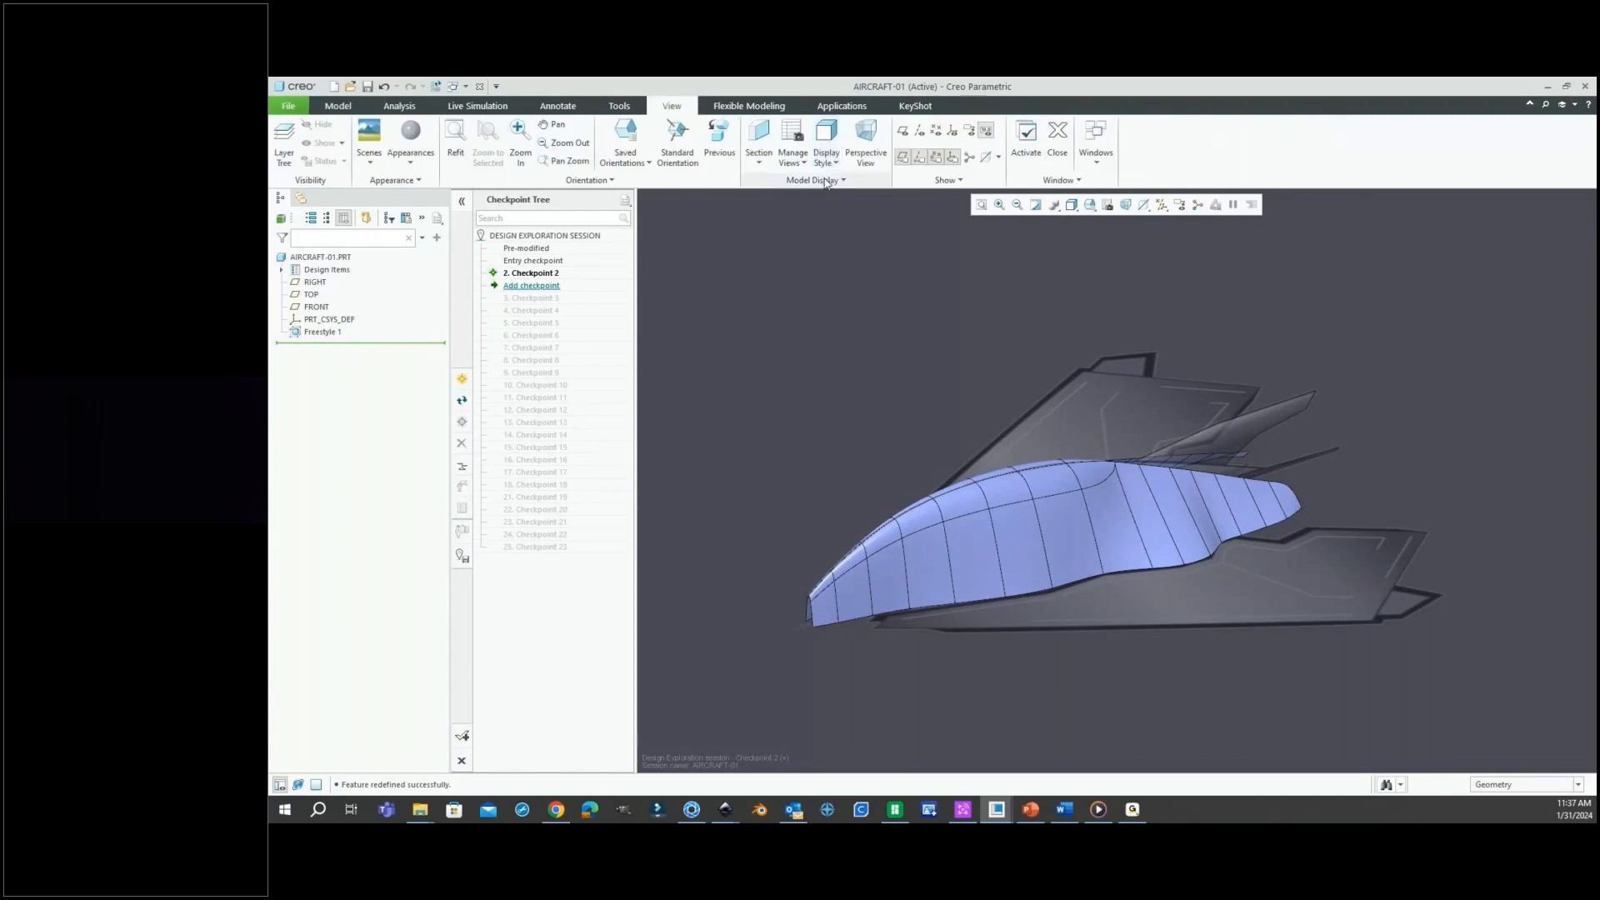
pyautogui.click(825, 181)
pyautogui.click(784, 201)
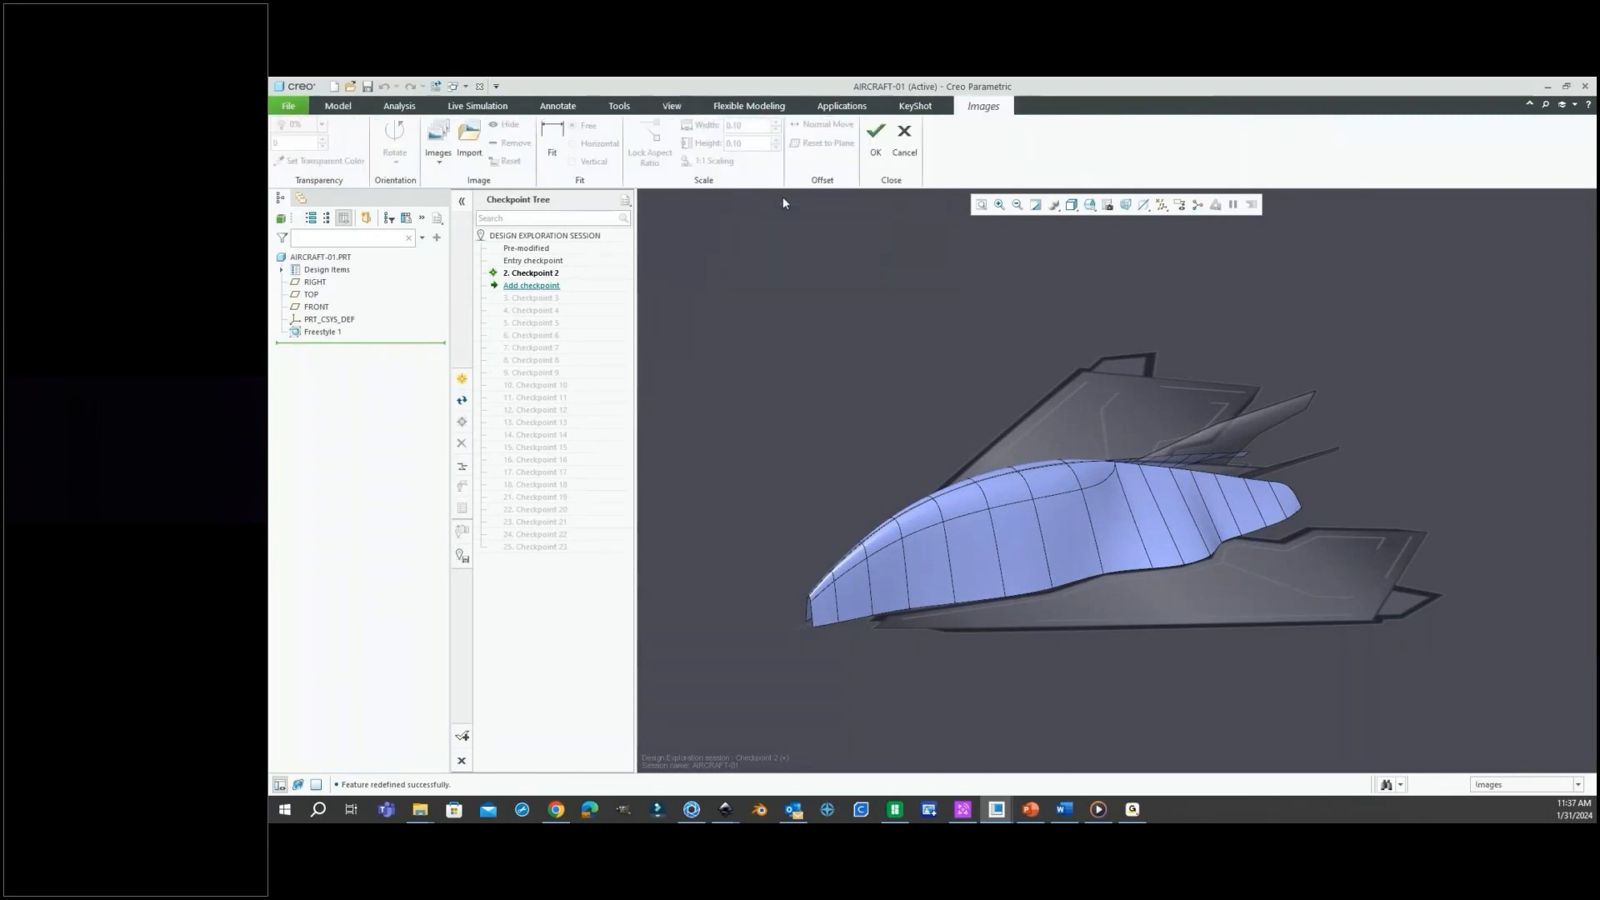
pyautogui.moveTo(900, 357)
pyautogui.mouseDown(button='middle')
pyautogui.moveTo(917, 338)
pyautogui.moveTo(910, 367)
pyautogui.mouseUp(button='middle')
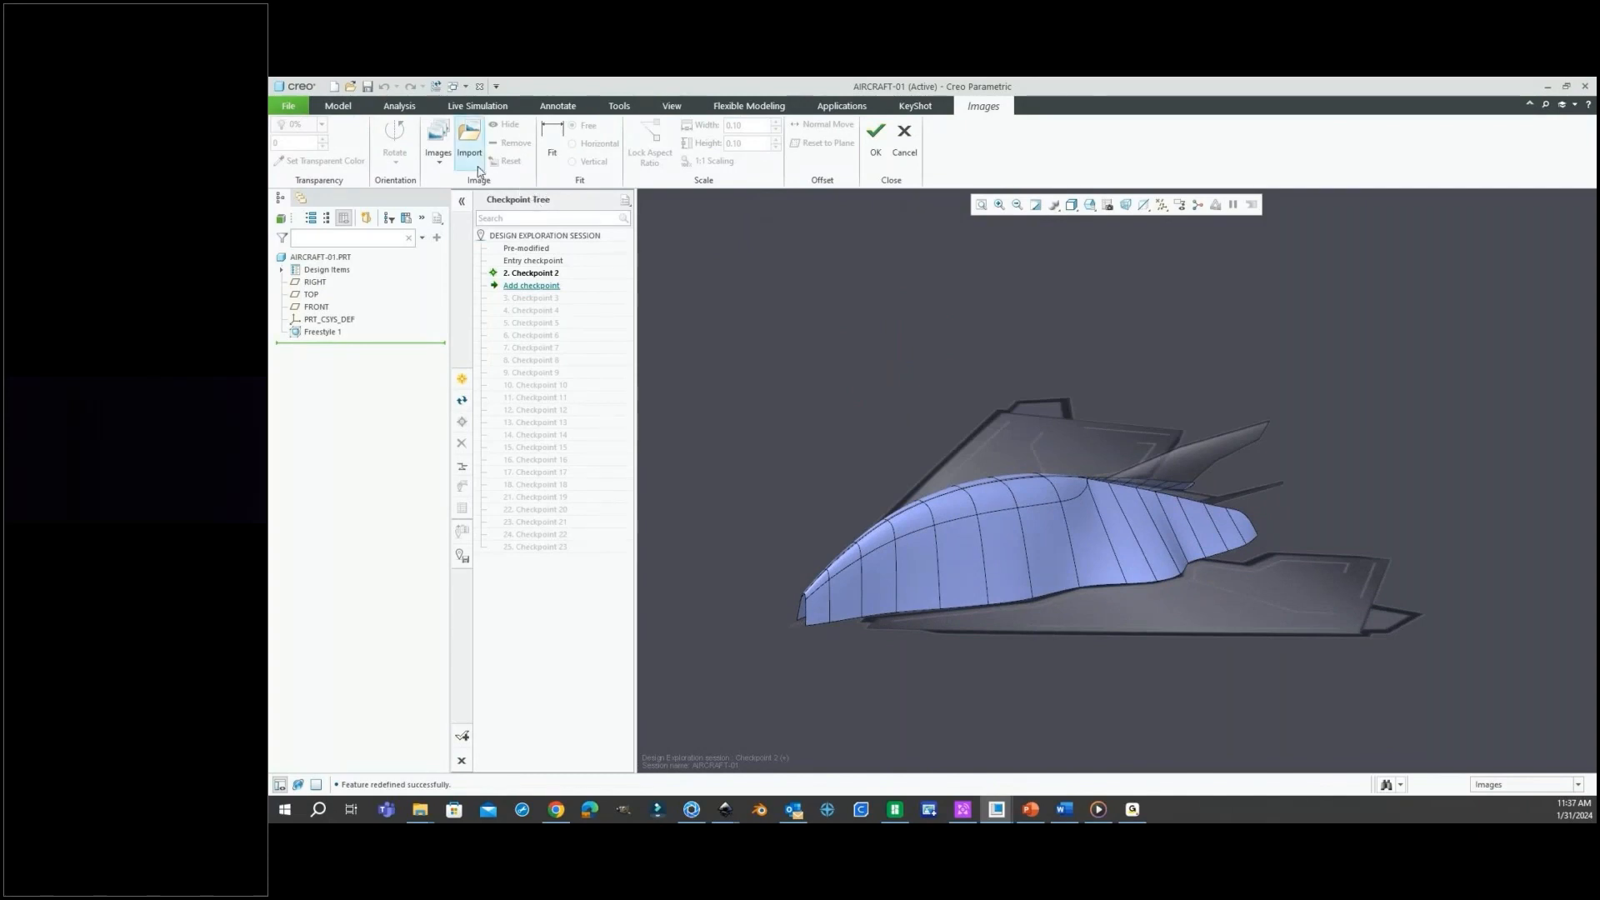
# Display the datum planes to view their placement, and hide them again.
pyautogui.click(1158, 205)
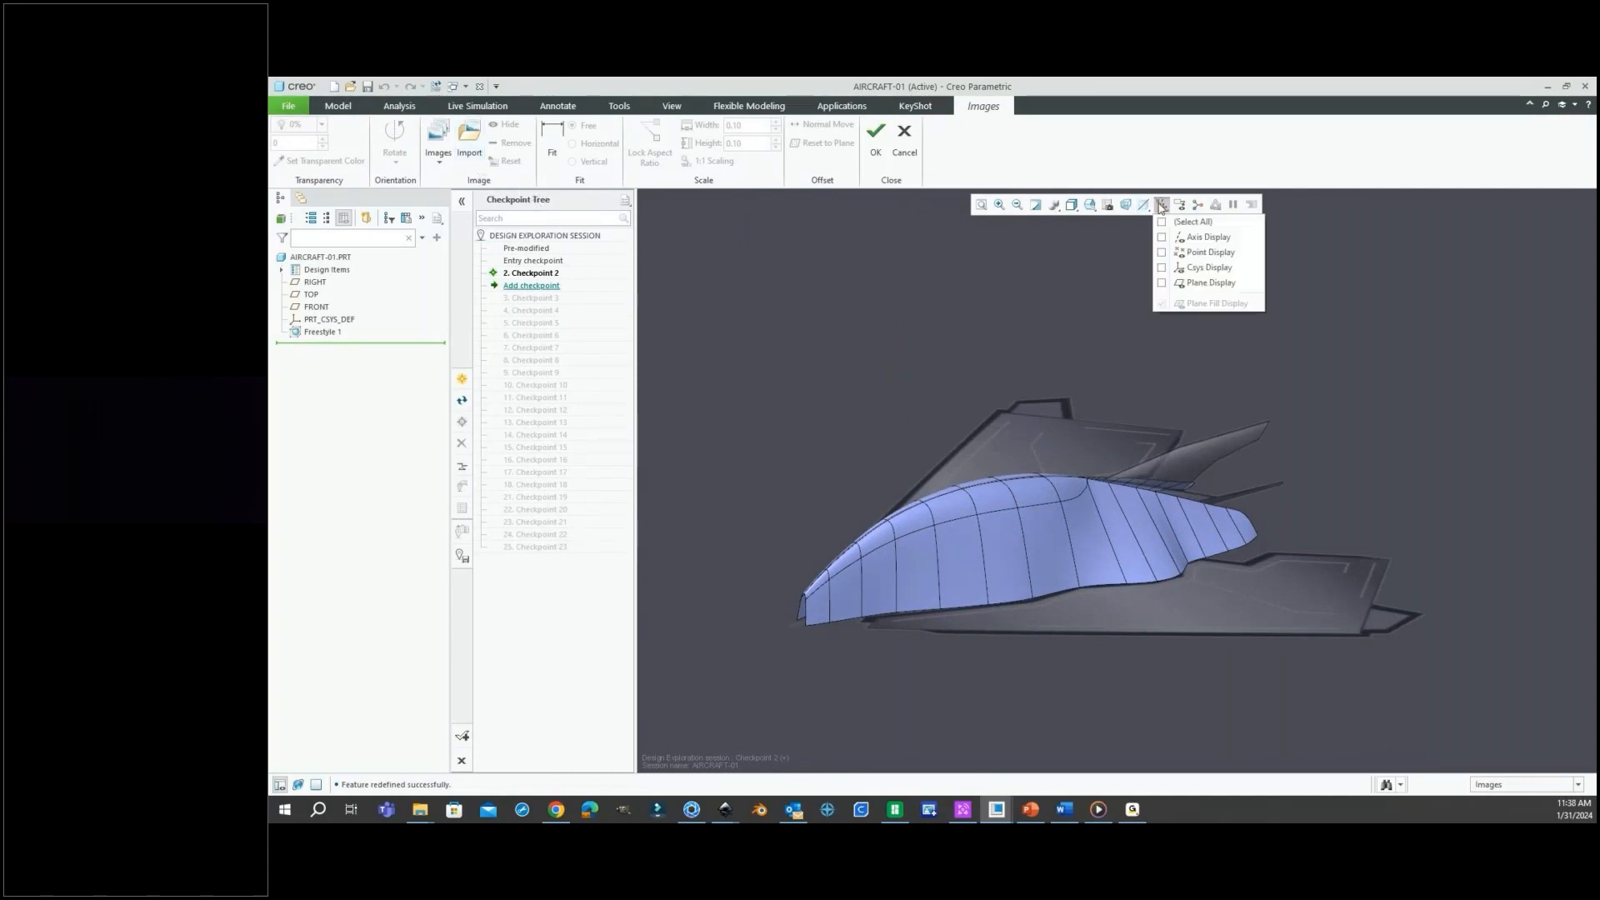
pyautogui.click(1199, 285)
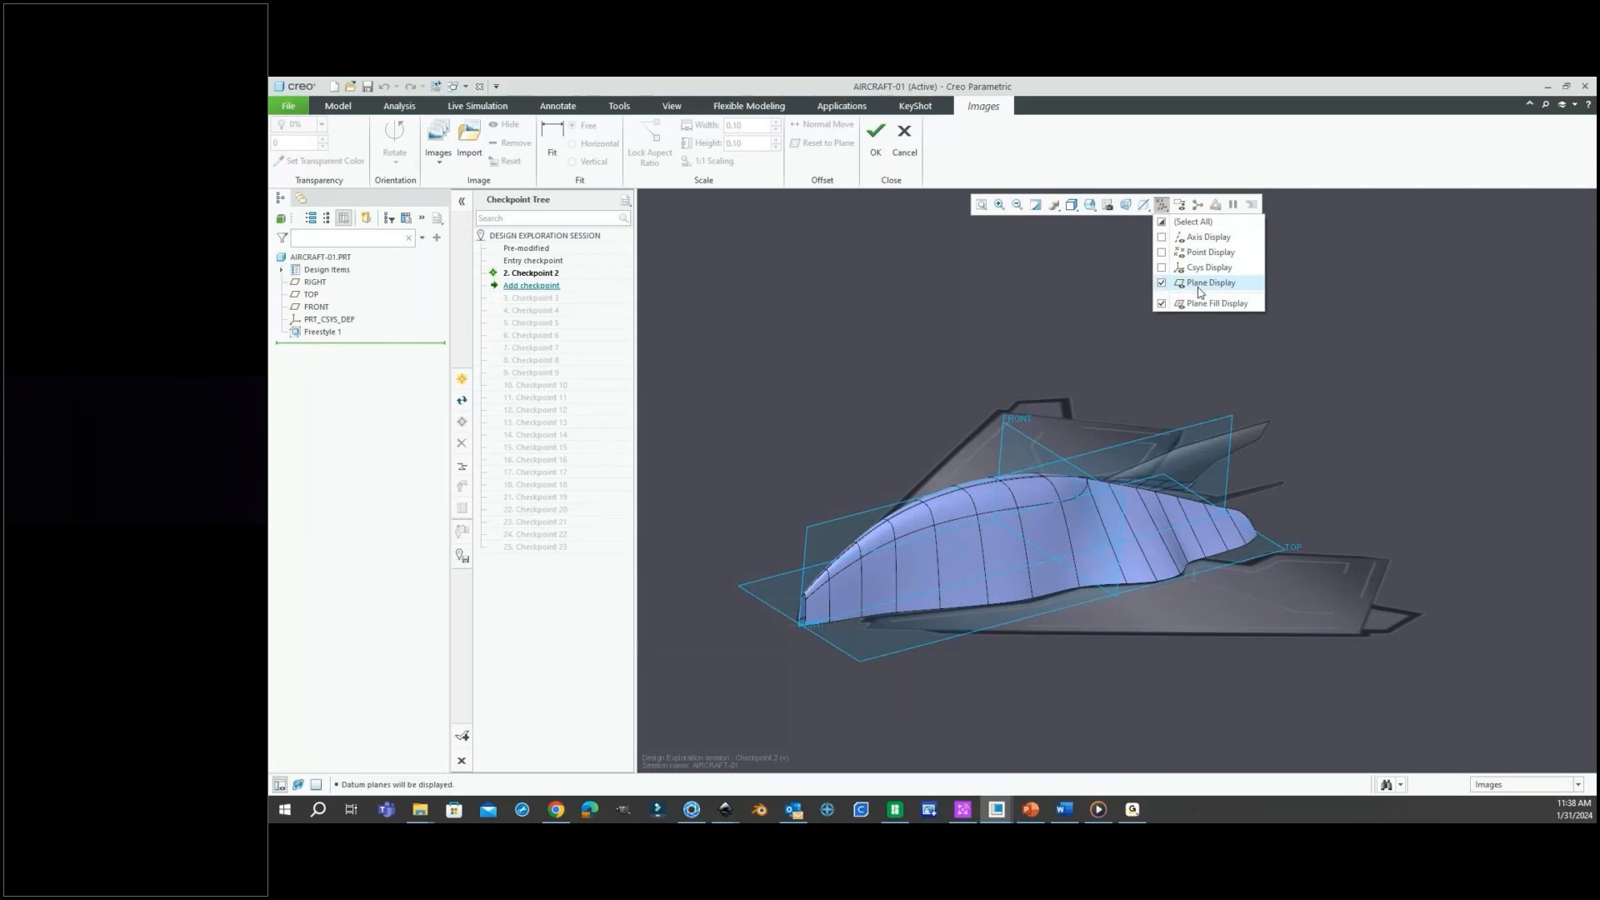
pyautogui.click(1161, 205)
pyautogui.click(1200, 284)
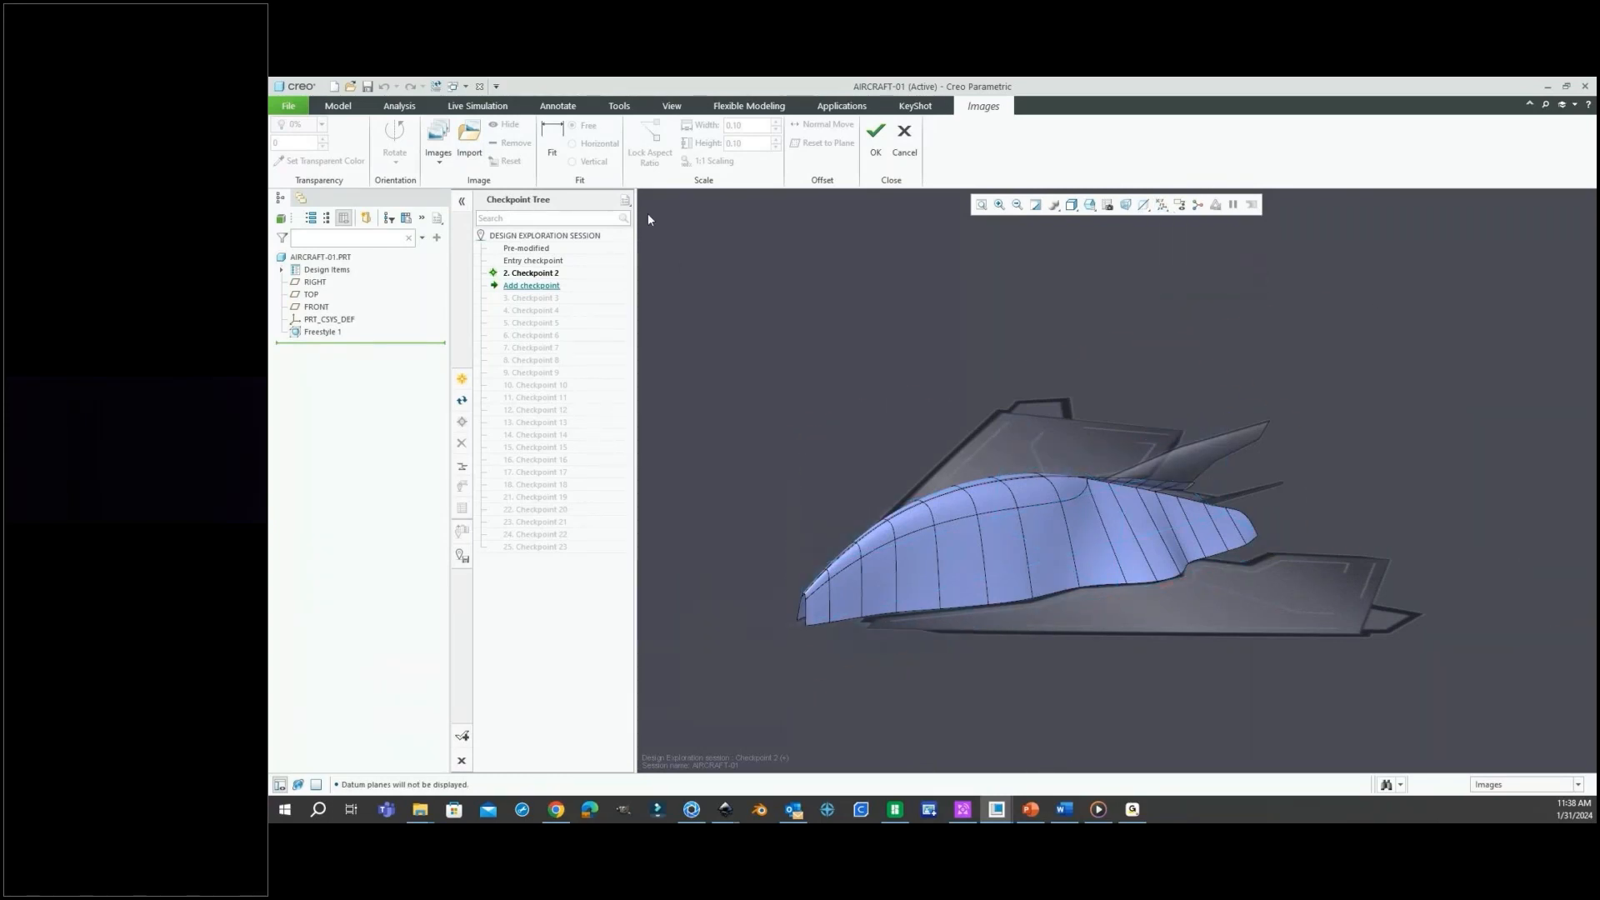
# Select the existing Side-view-300.png reference image and hide it.
pyautogui.click(475, 146)
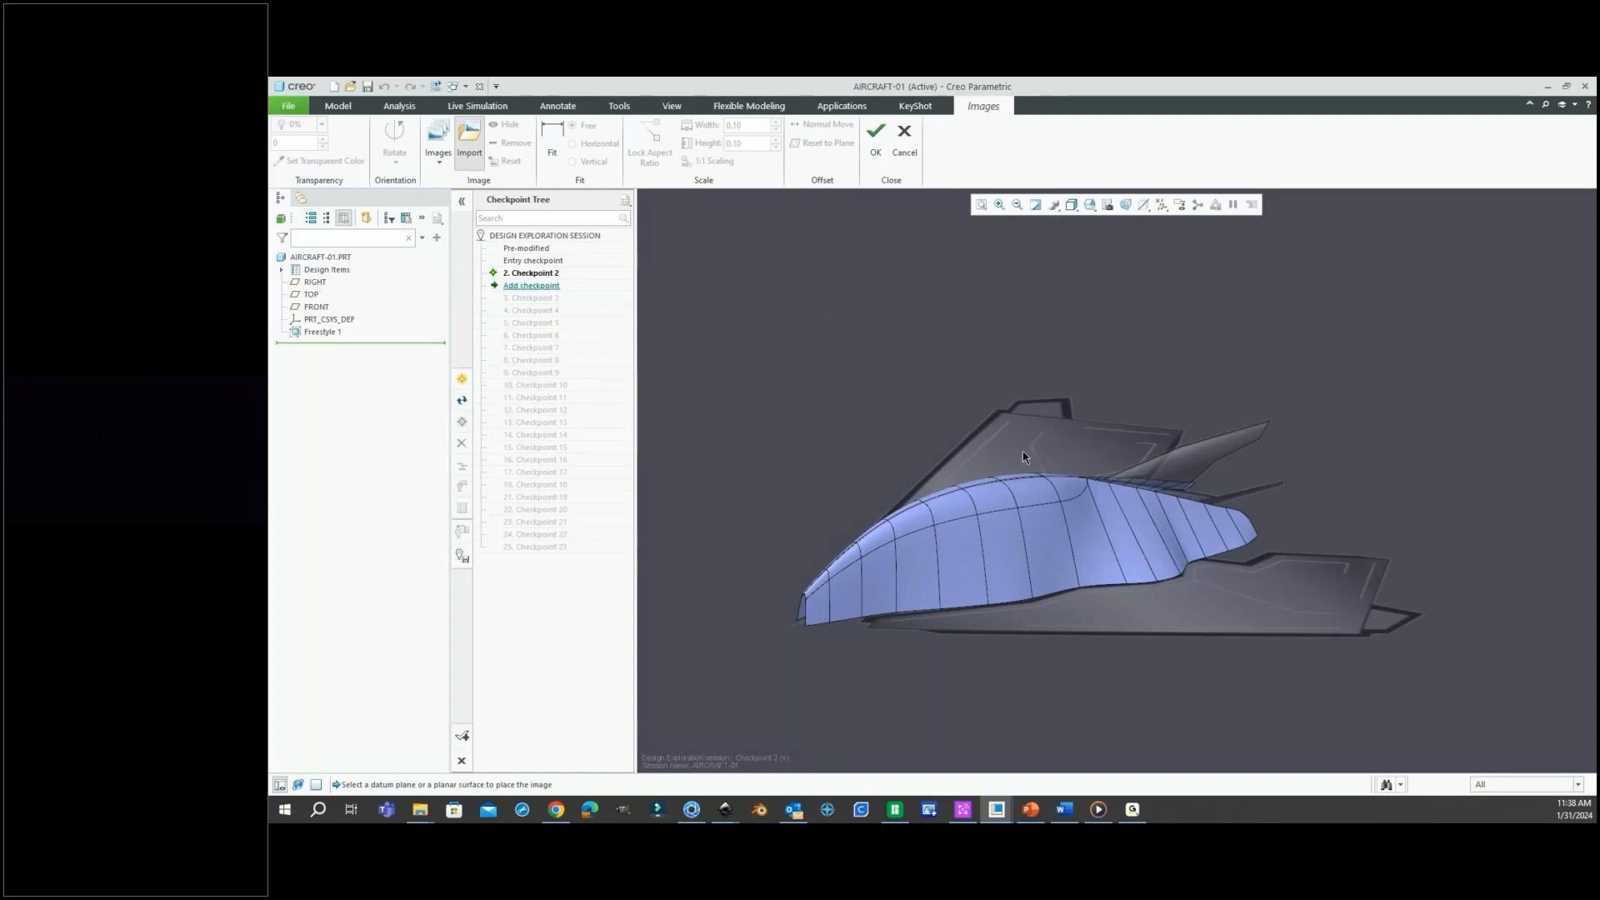
pyautogui.moveTo(1024, 458); pyautogui.dragTo(1016, 425, button='middle')
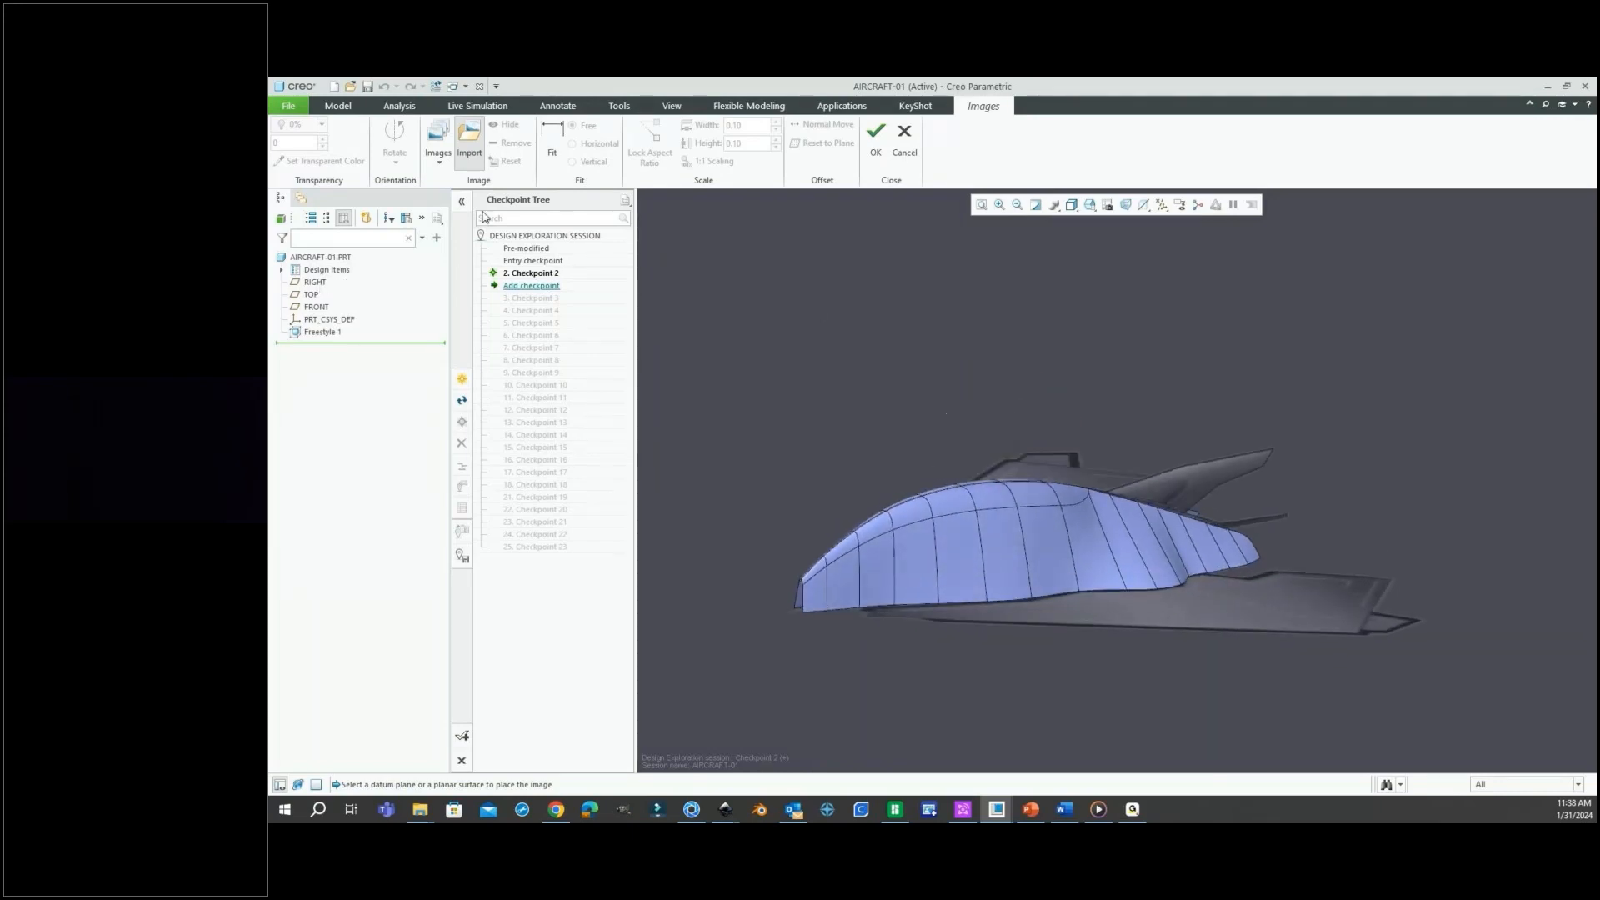
pyautogui.click(441, 162)
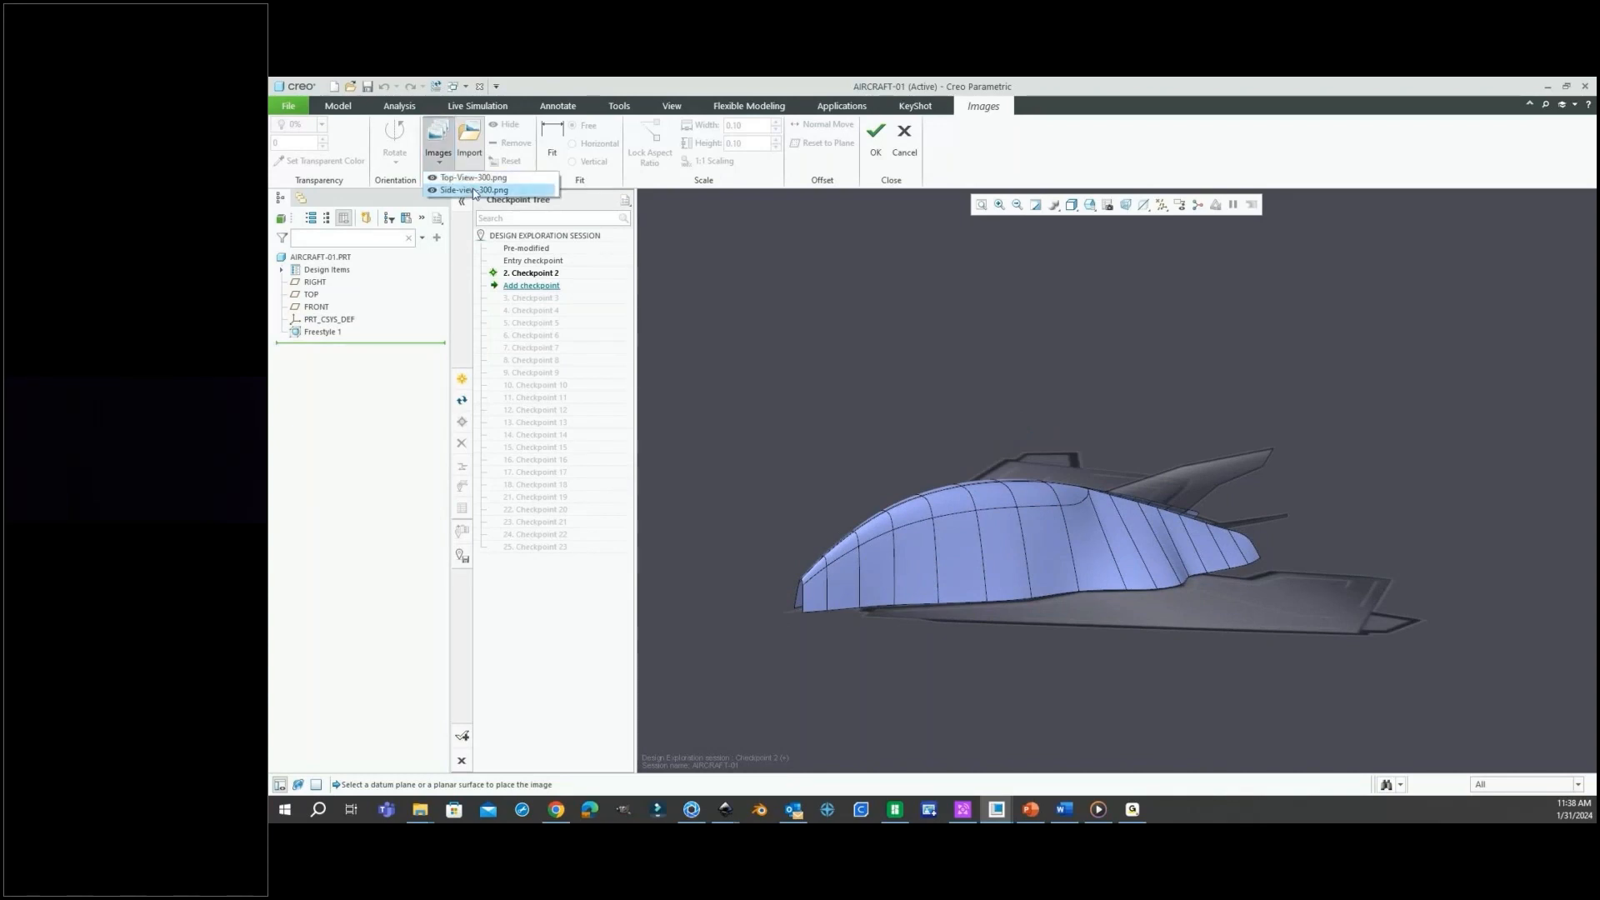
pyautogui.click(474, 190)
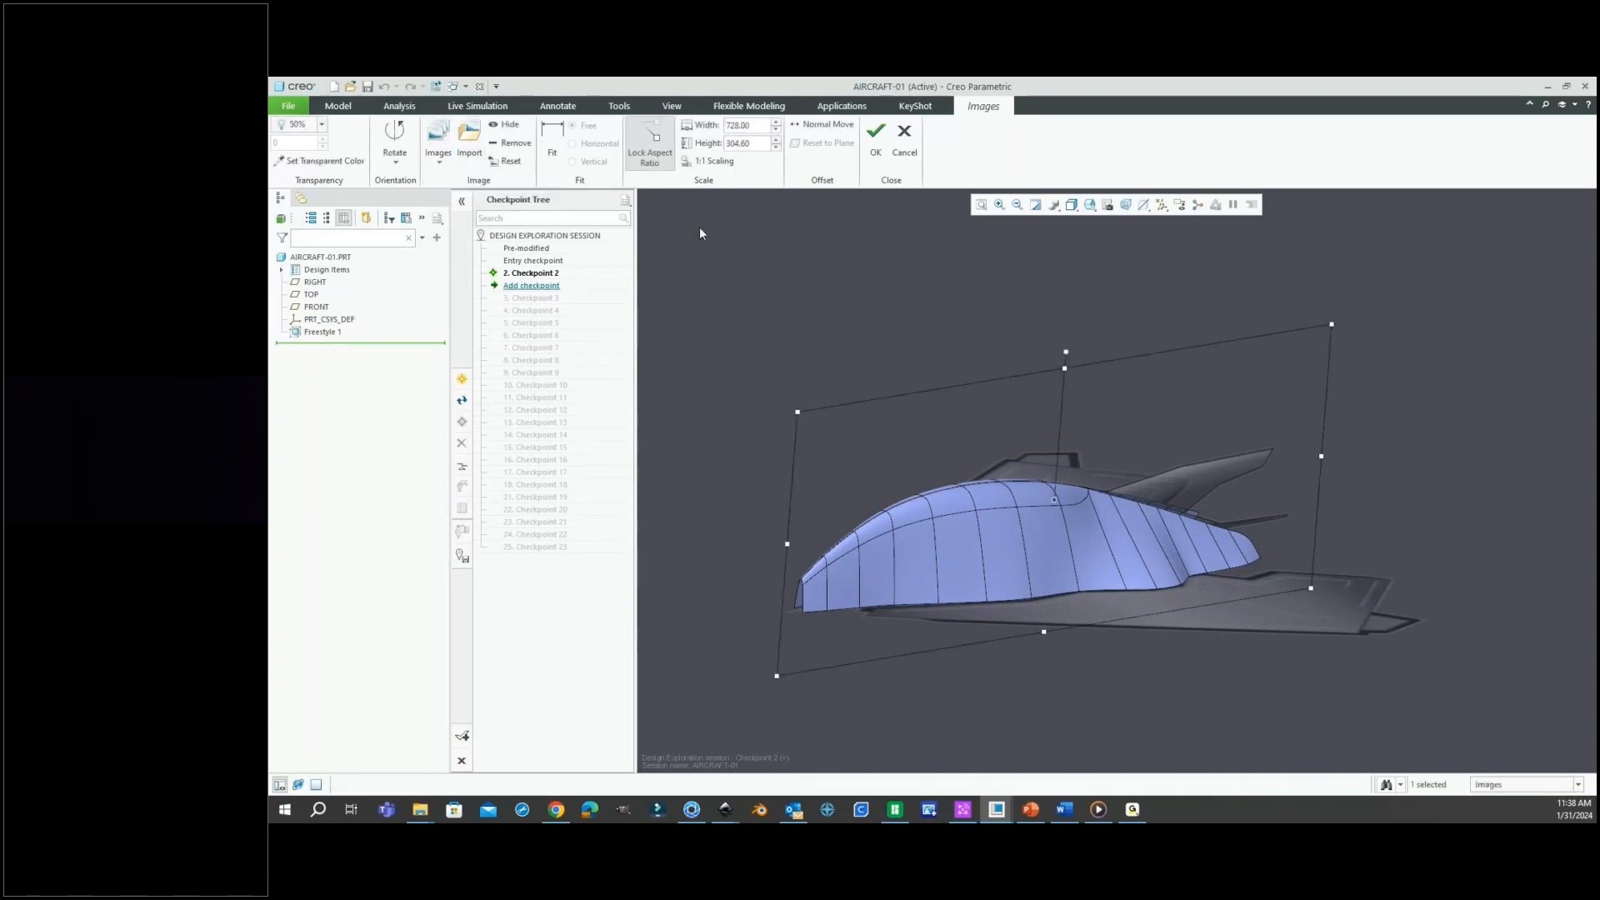
pyautogui.click(503, 124)
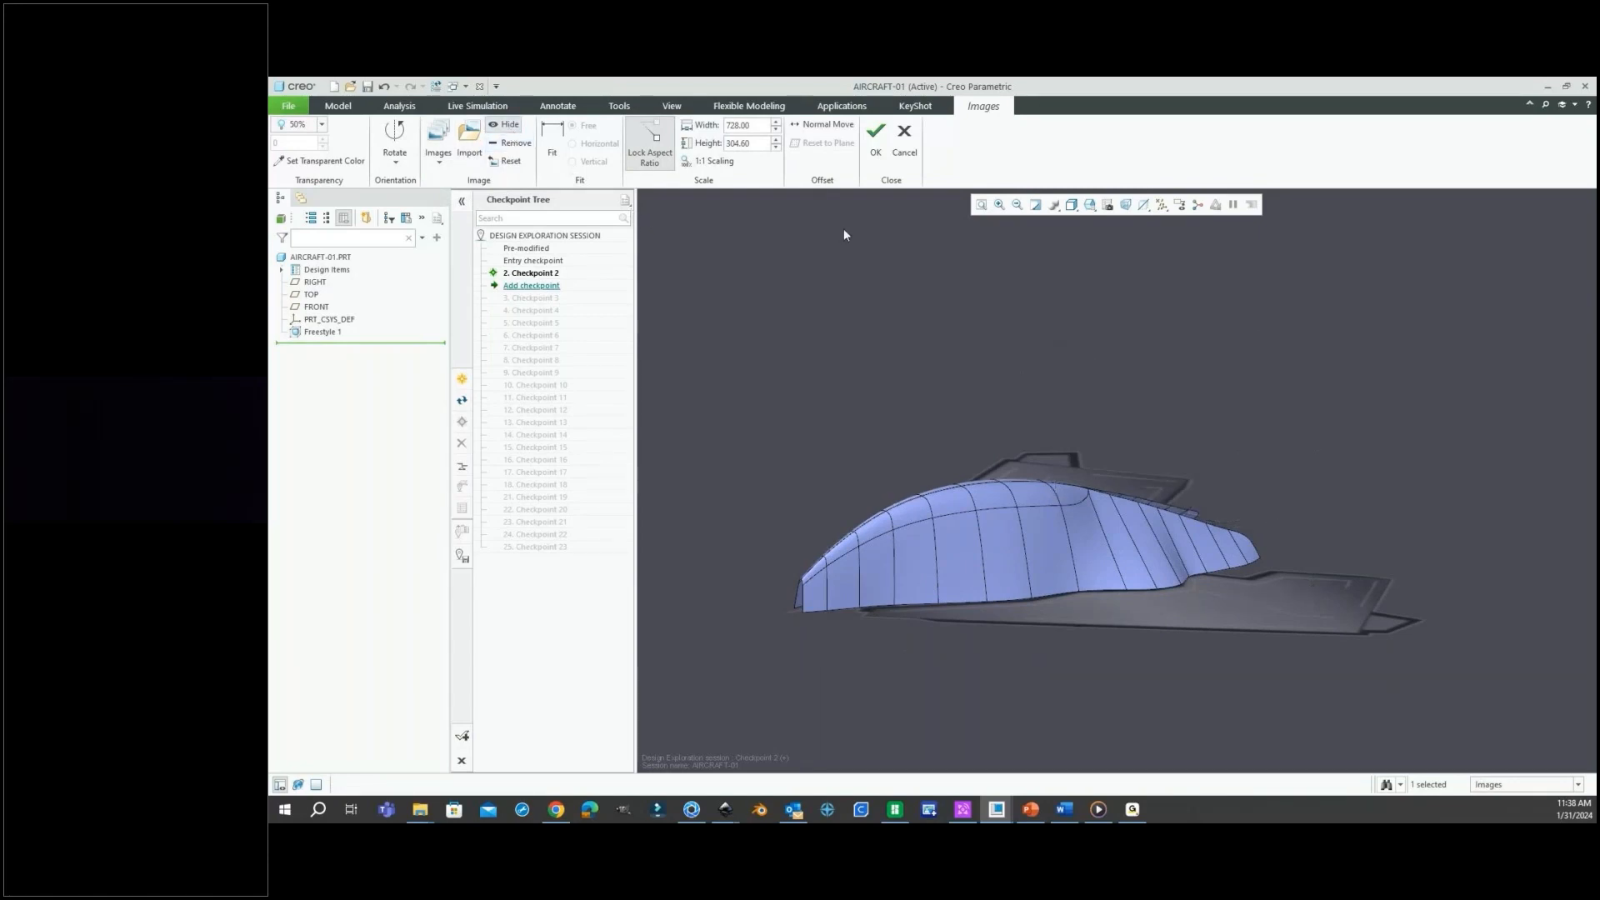
pyautogui.moveTo(913, 289); pyautogui.dragTo(976, 343, button='middle')
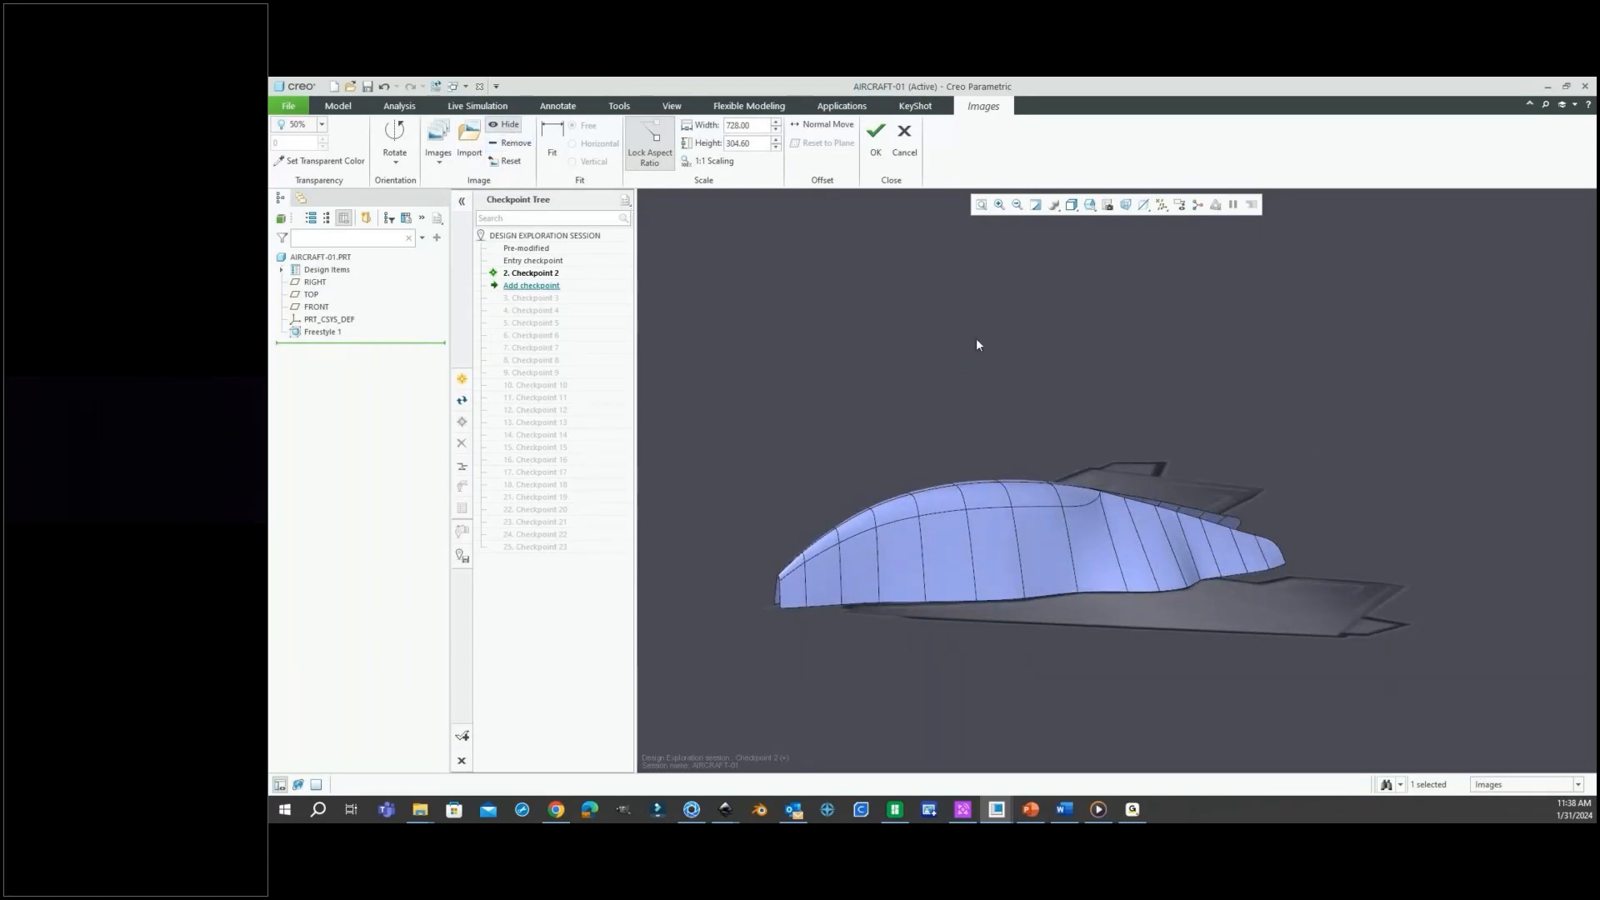
# Import Side-view-300.png from the Concept-Fighter-Jet Jet-Illustration folder onto the RIGHT datum plane.
pyautogui.click(468, 147)
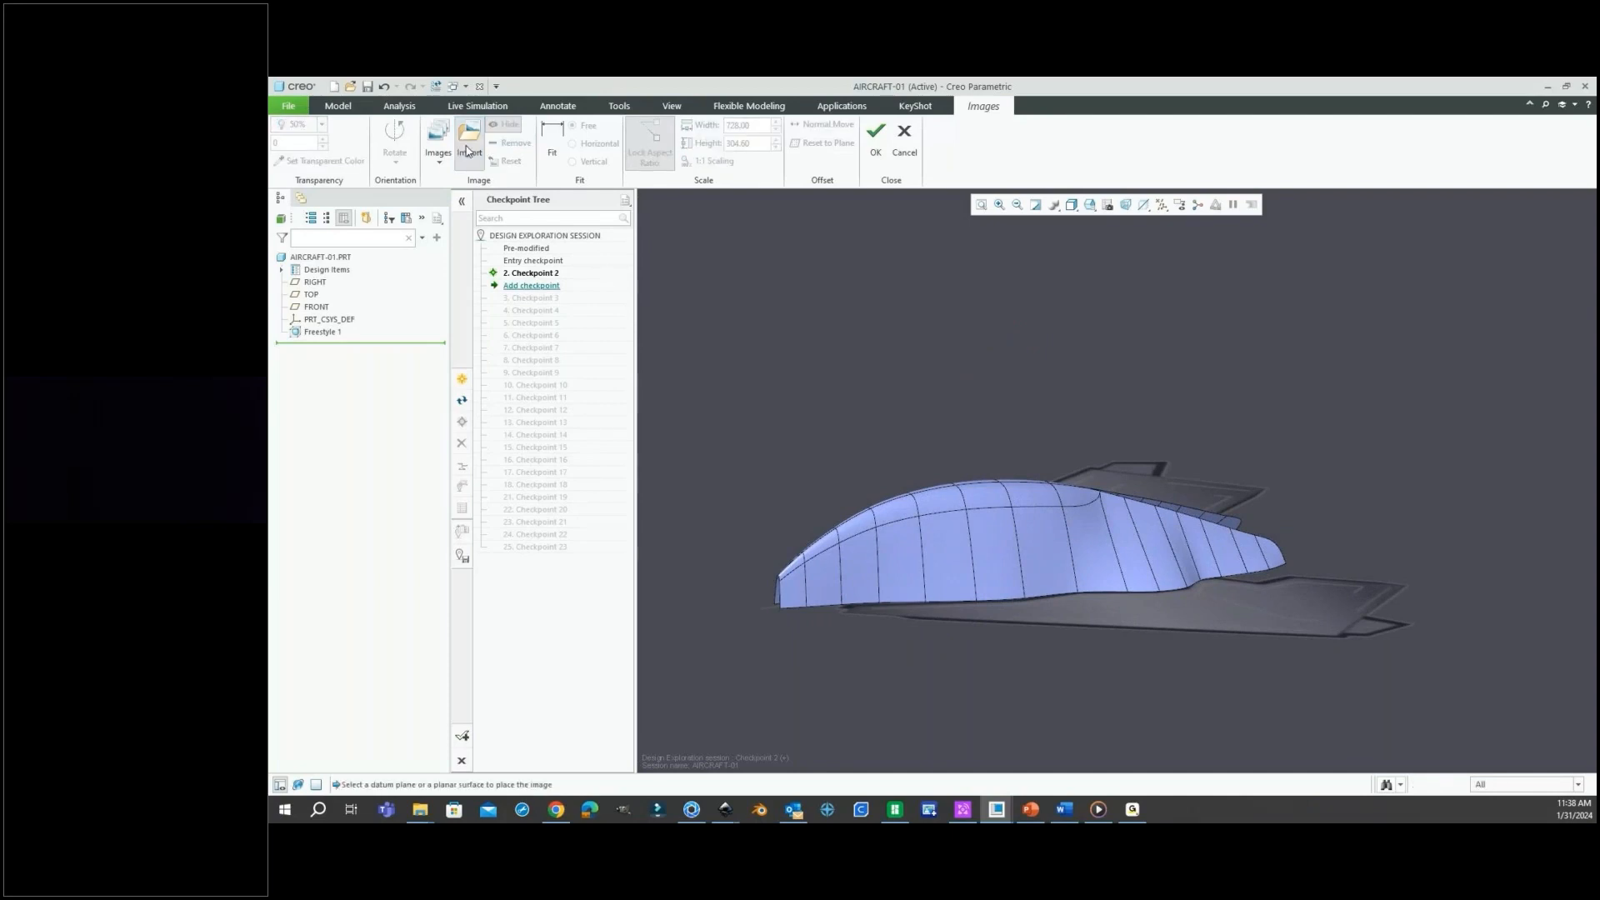
pyautogui.click(323, 284)
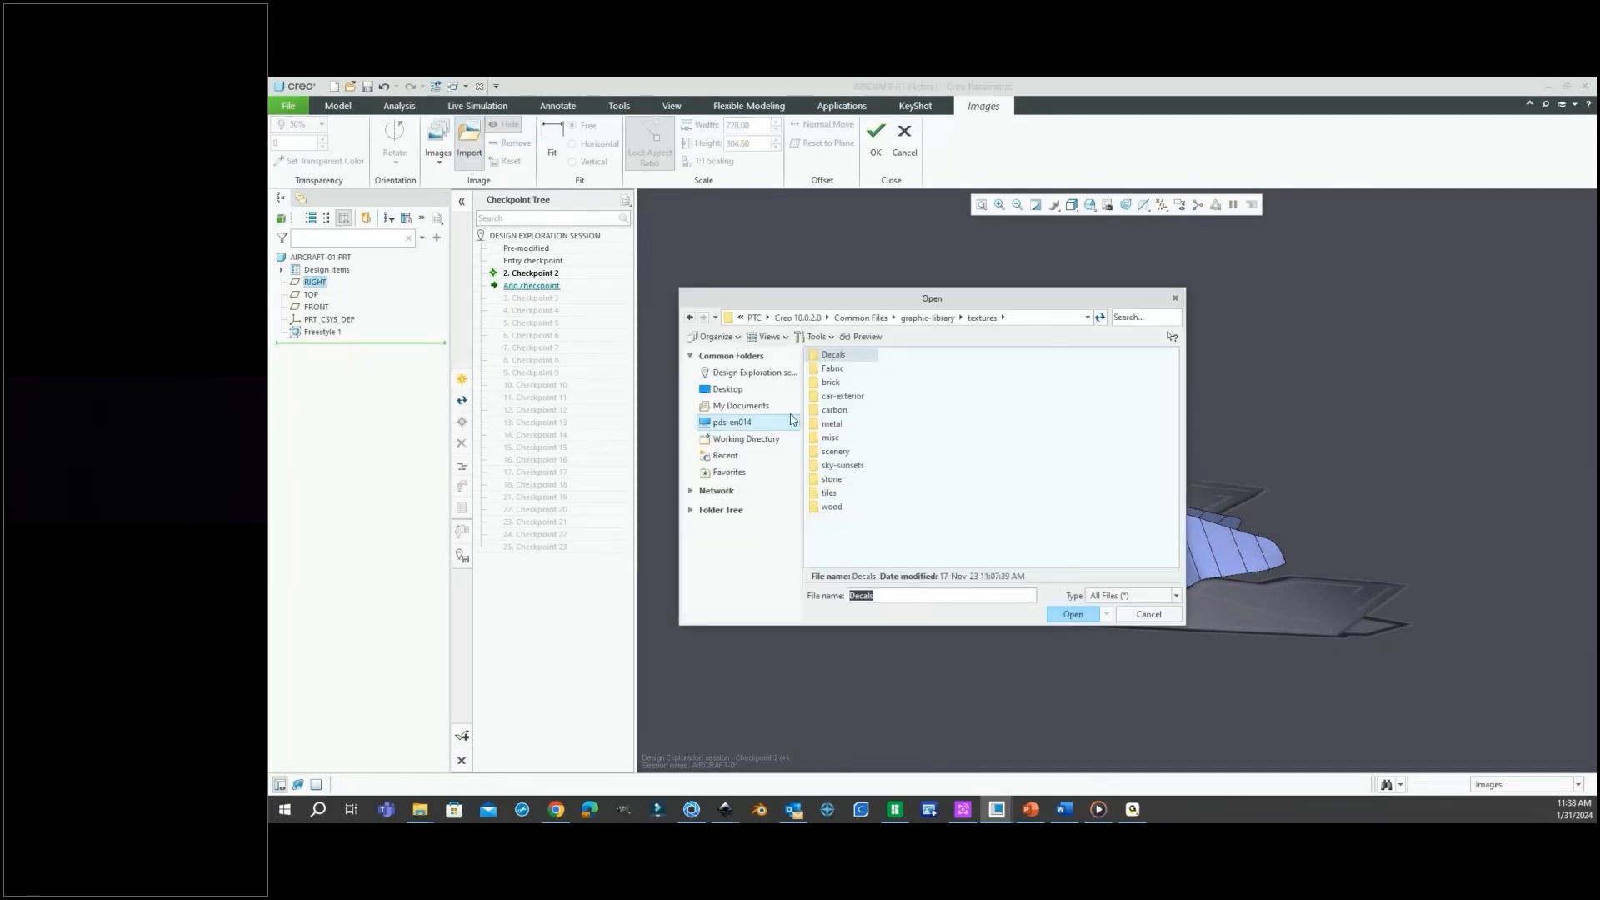
pyautogui.click(774, 439)
pyautogui.doubleClick(838, 363)
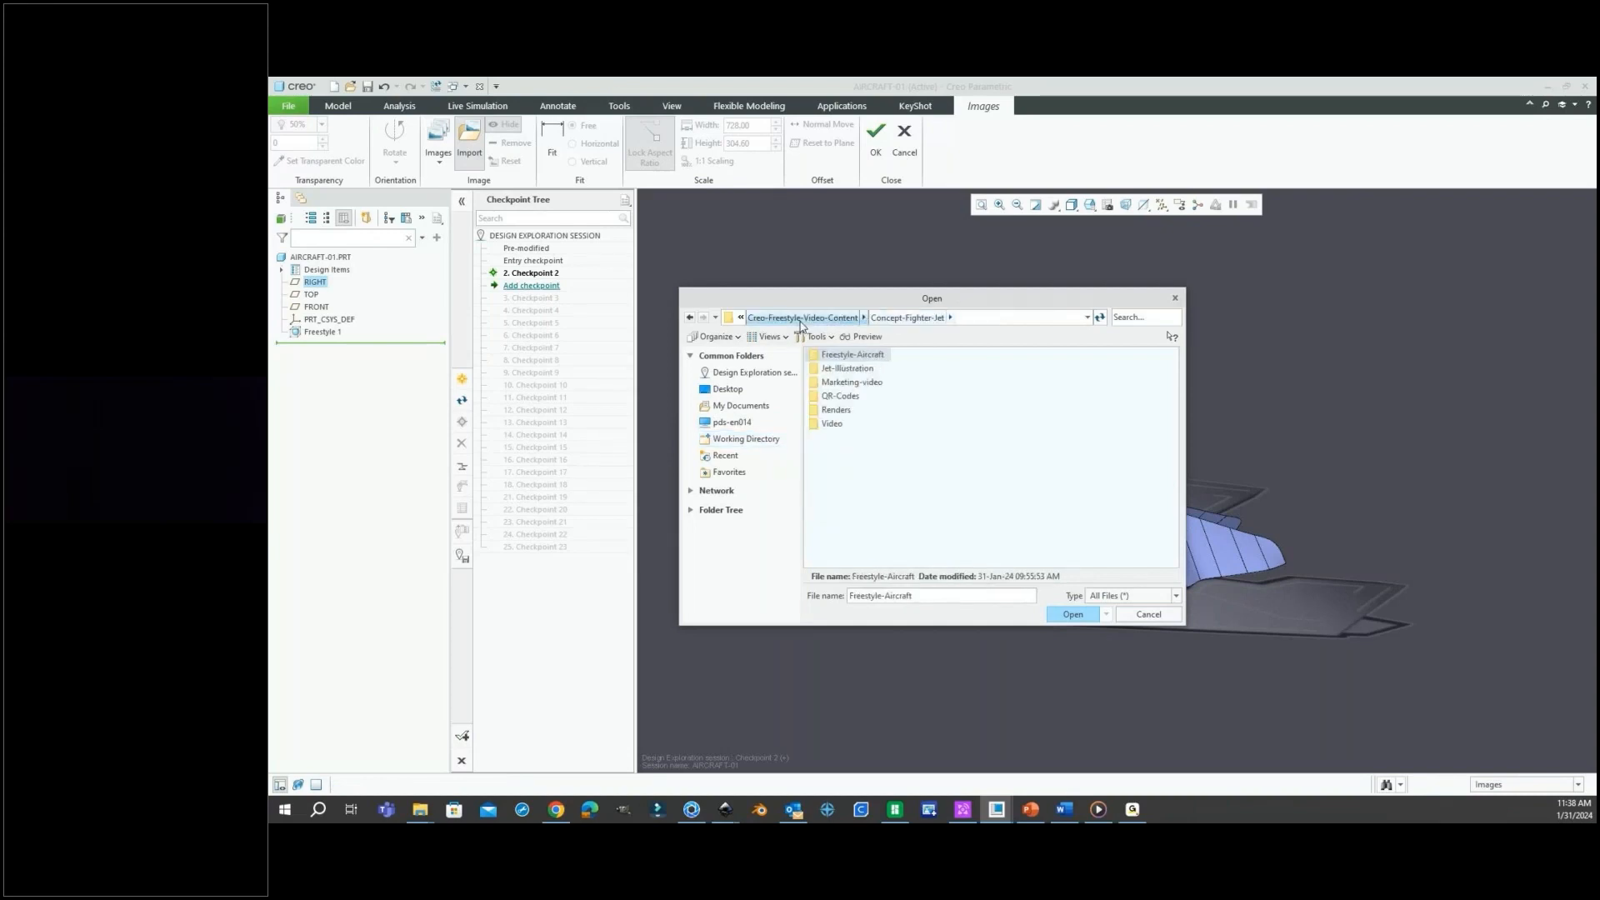
pyautogui.click(864, 370)
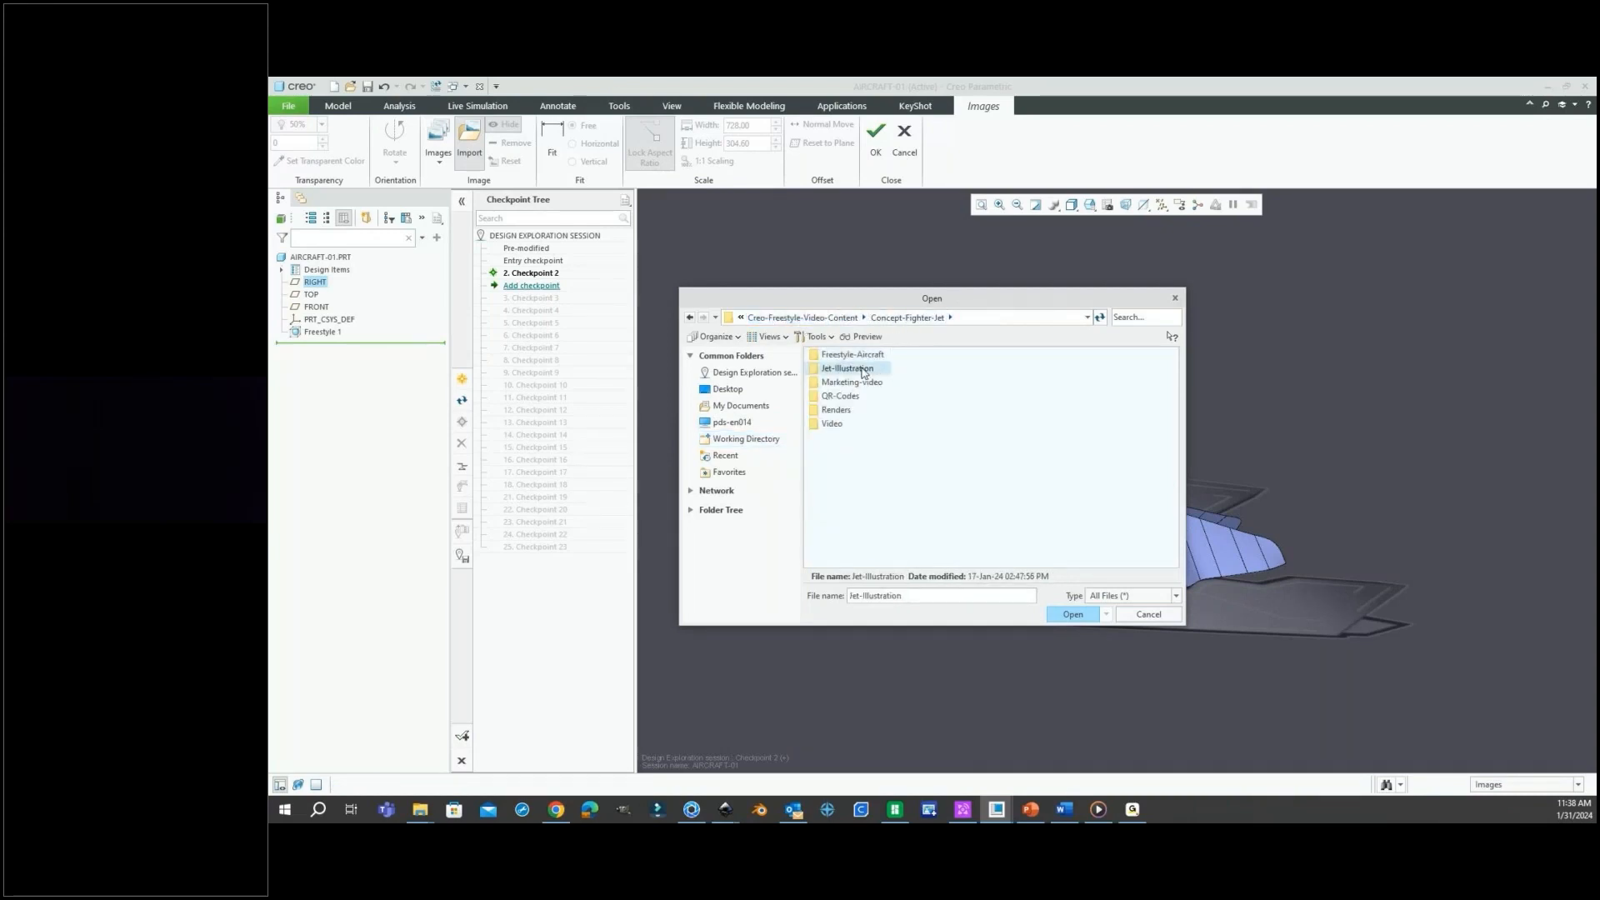
pyautogui.doubleClick(865, 371)
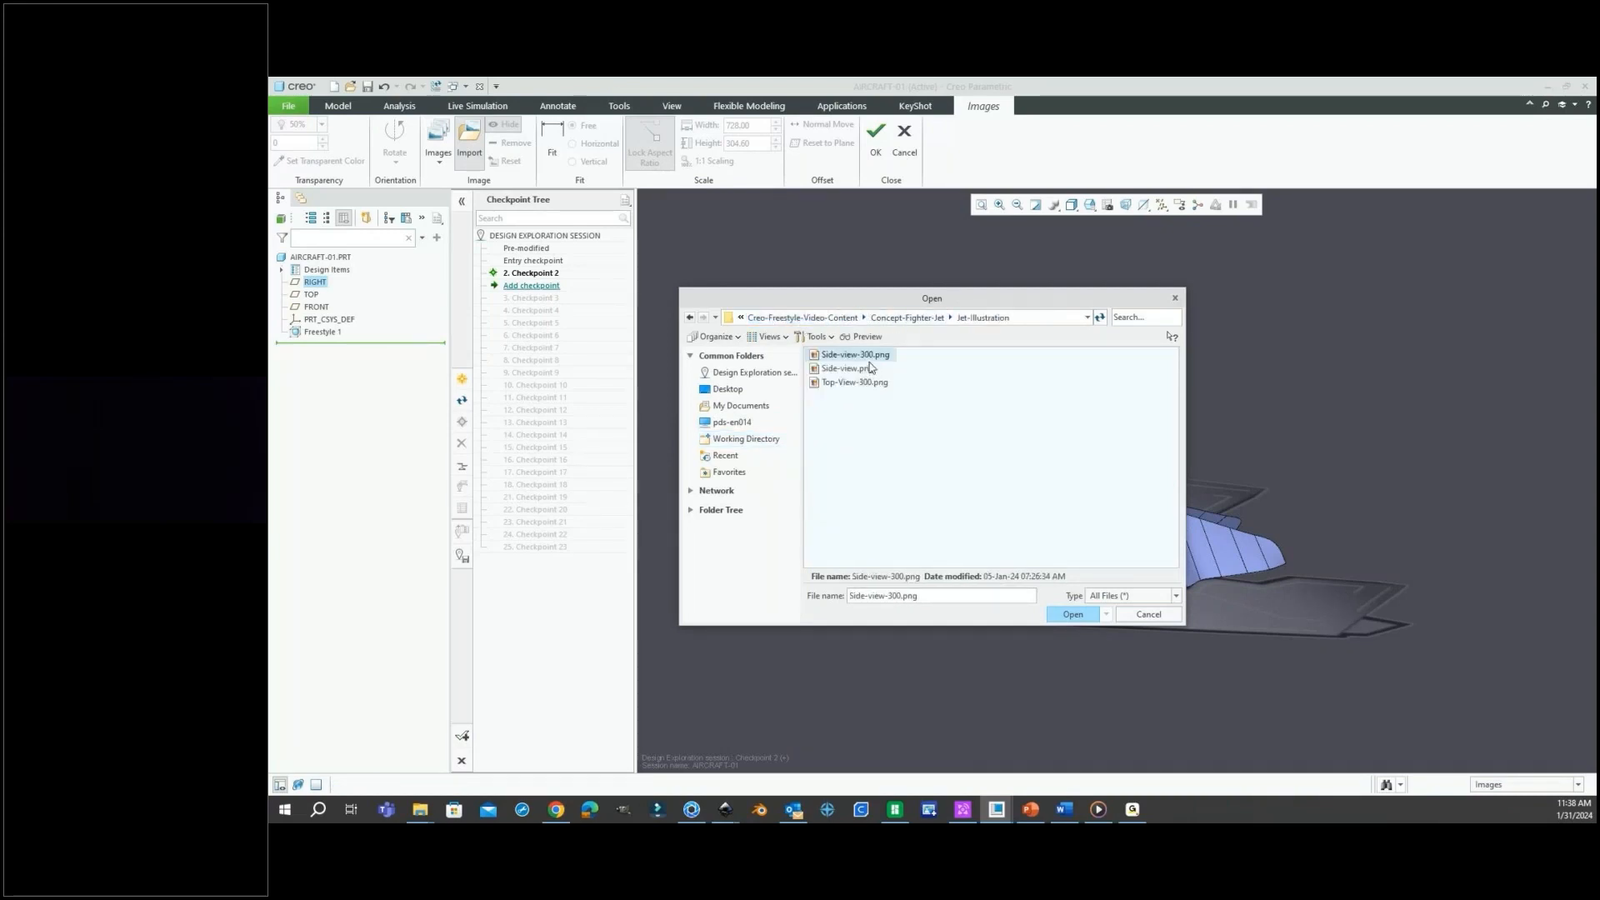
pyautogui.doubleClick(870, 356)
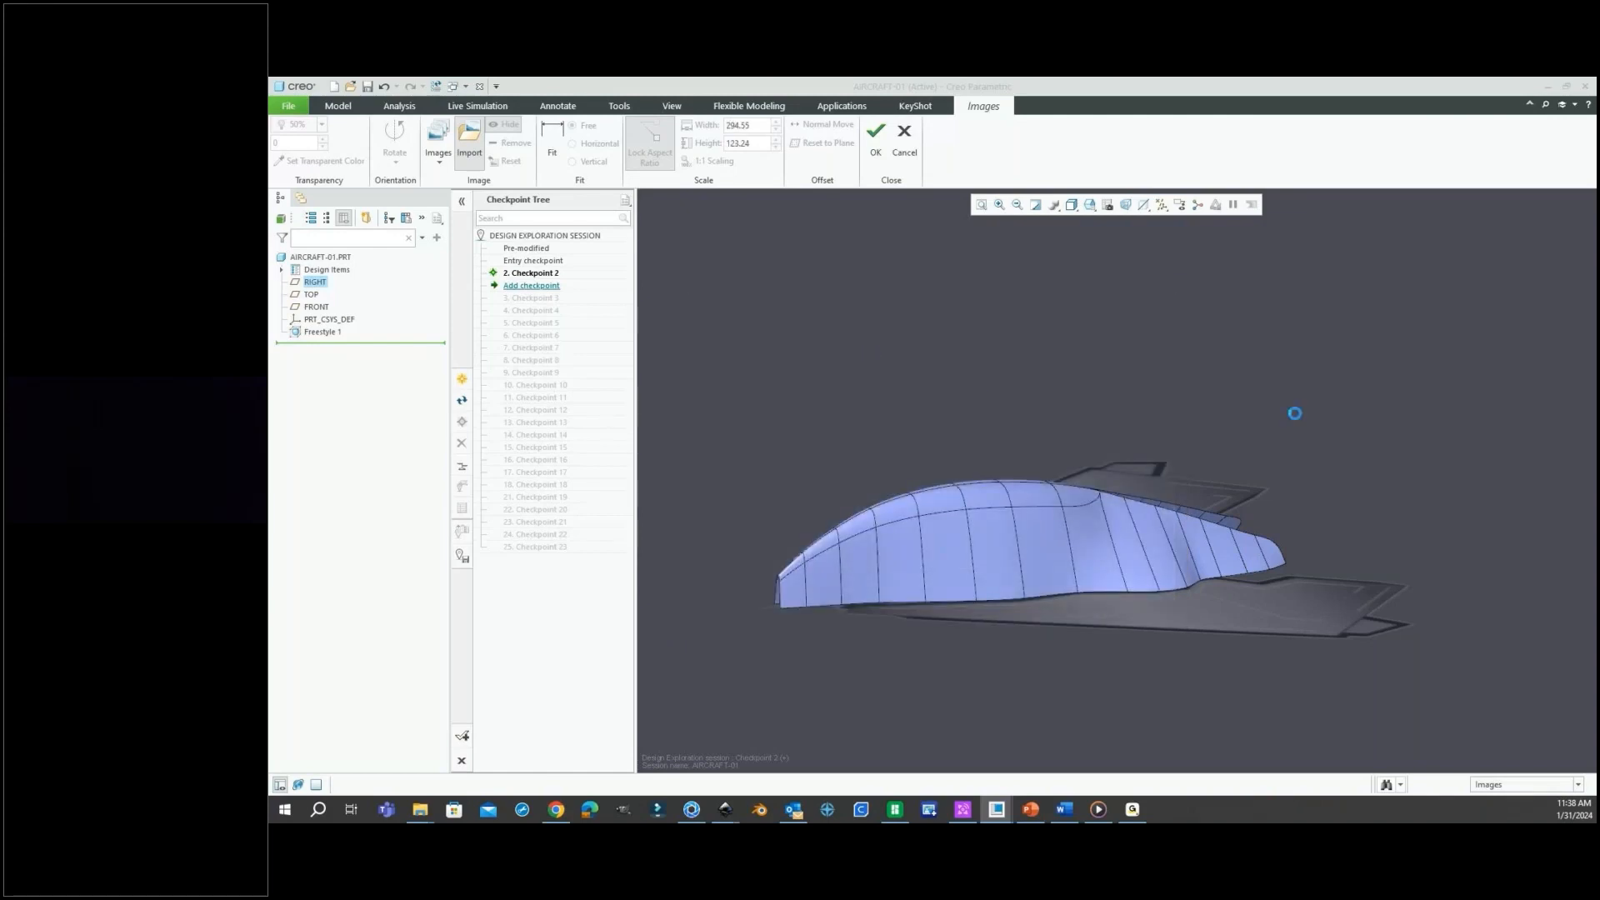
# Enlarge the imported side-view image to about 362 by 151 and rotate it to lie roughly horizontal above the fuselage.
pyautogui.moveTo(868, 404); pyautogui.dragTo(837, 392, button='middle')
pyautogui.moveTo(992, 409); pyautogui.dragTo(1027, 317)
pyautogui.scroll(2, 1103, 520)
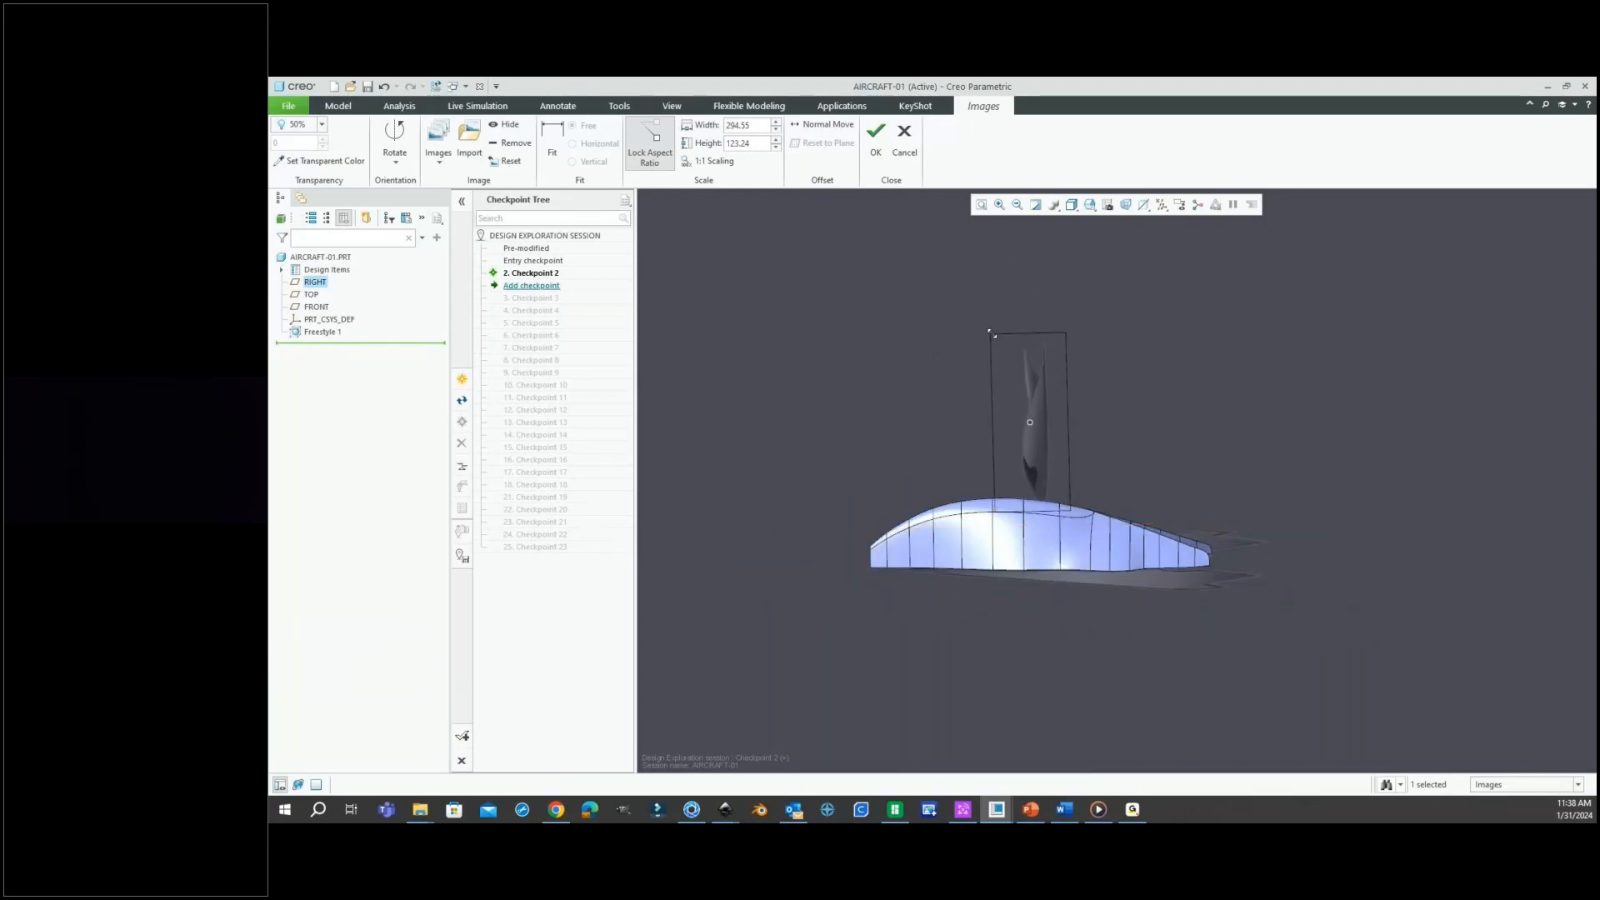
pyautogui.moveTo(966, 420); pyautogui.dragTo(967, 400)
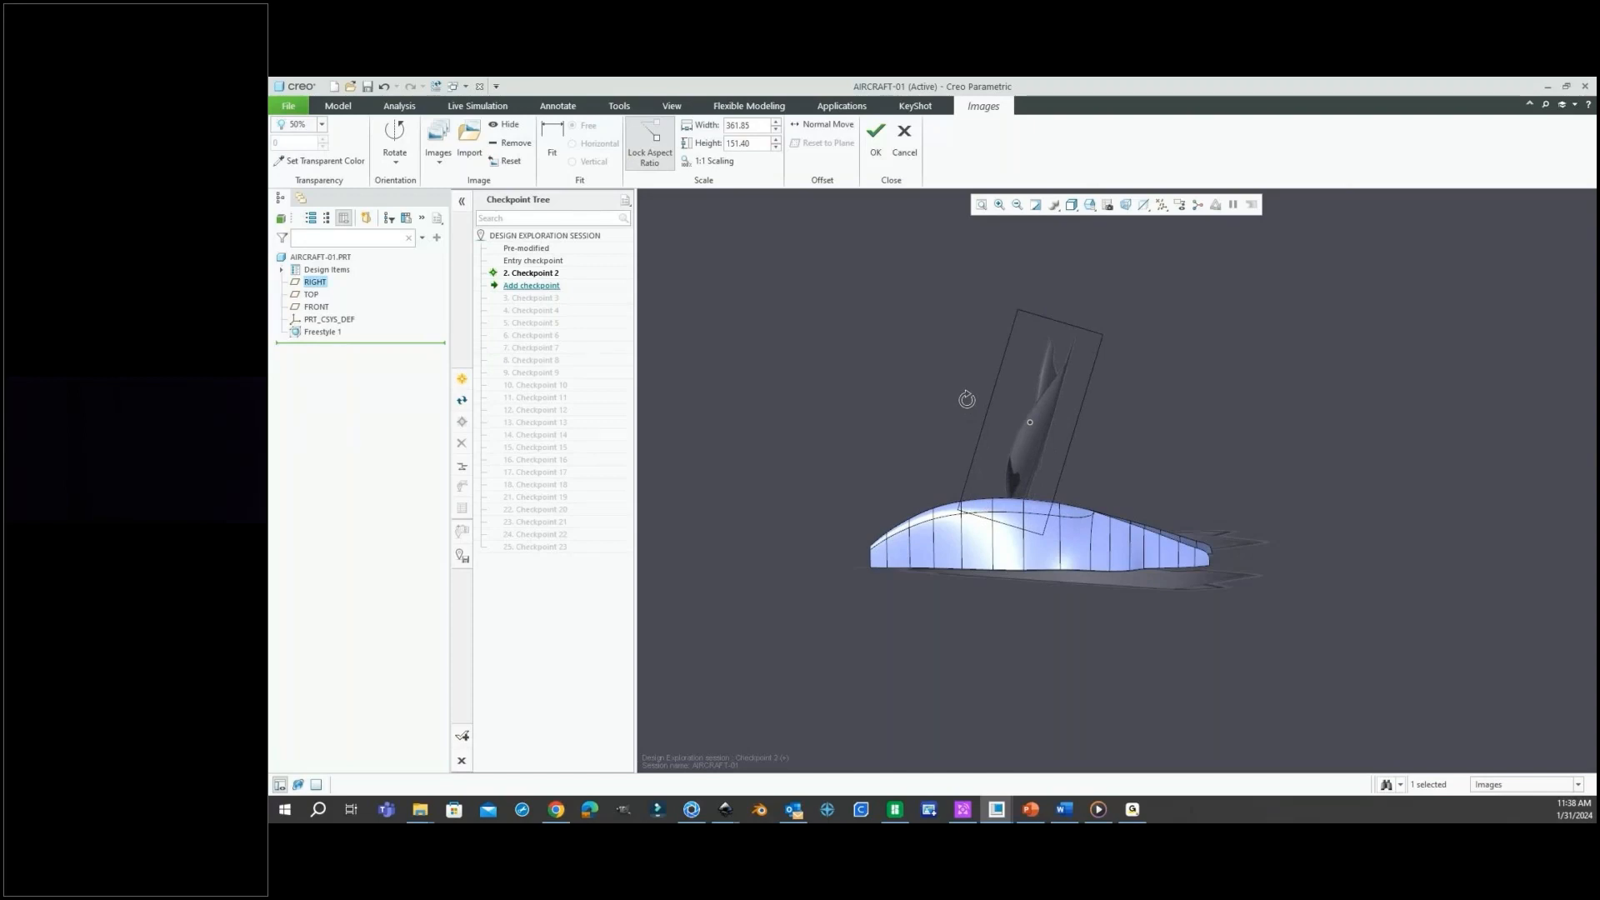
pyautogui.moveTo(966, 400); pyautogui.dragTo(1027, 376)
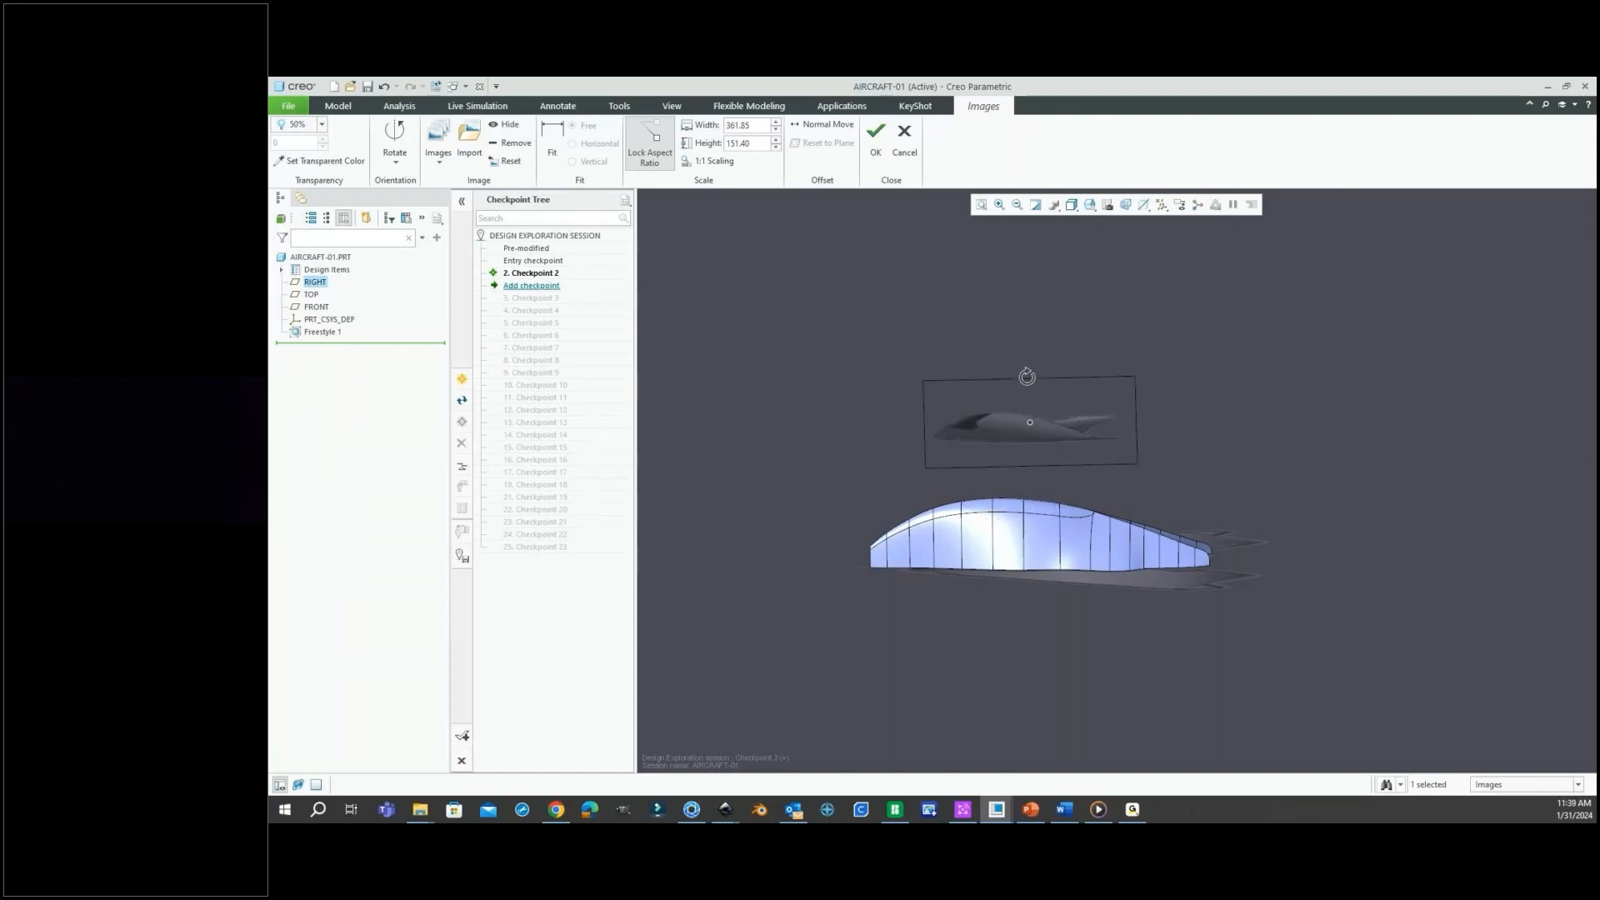
# Enlarge the imported side-view image to about 674 by 282 and move it over the fuselage to match the body profile.
pyautogui.scroll(2, 1098, 458)
pyautogui.moveTo(1073, 424); pyautogui.dragTo(1056, 479)
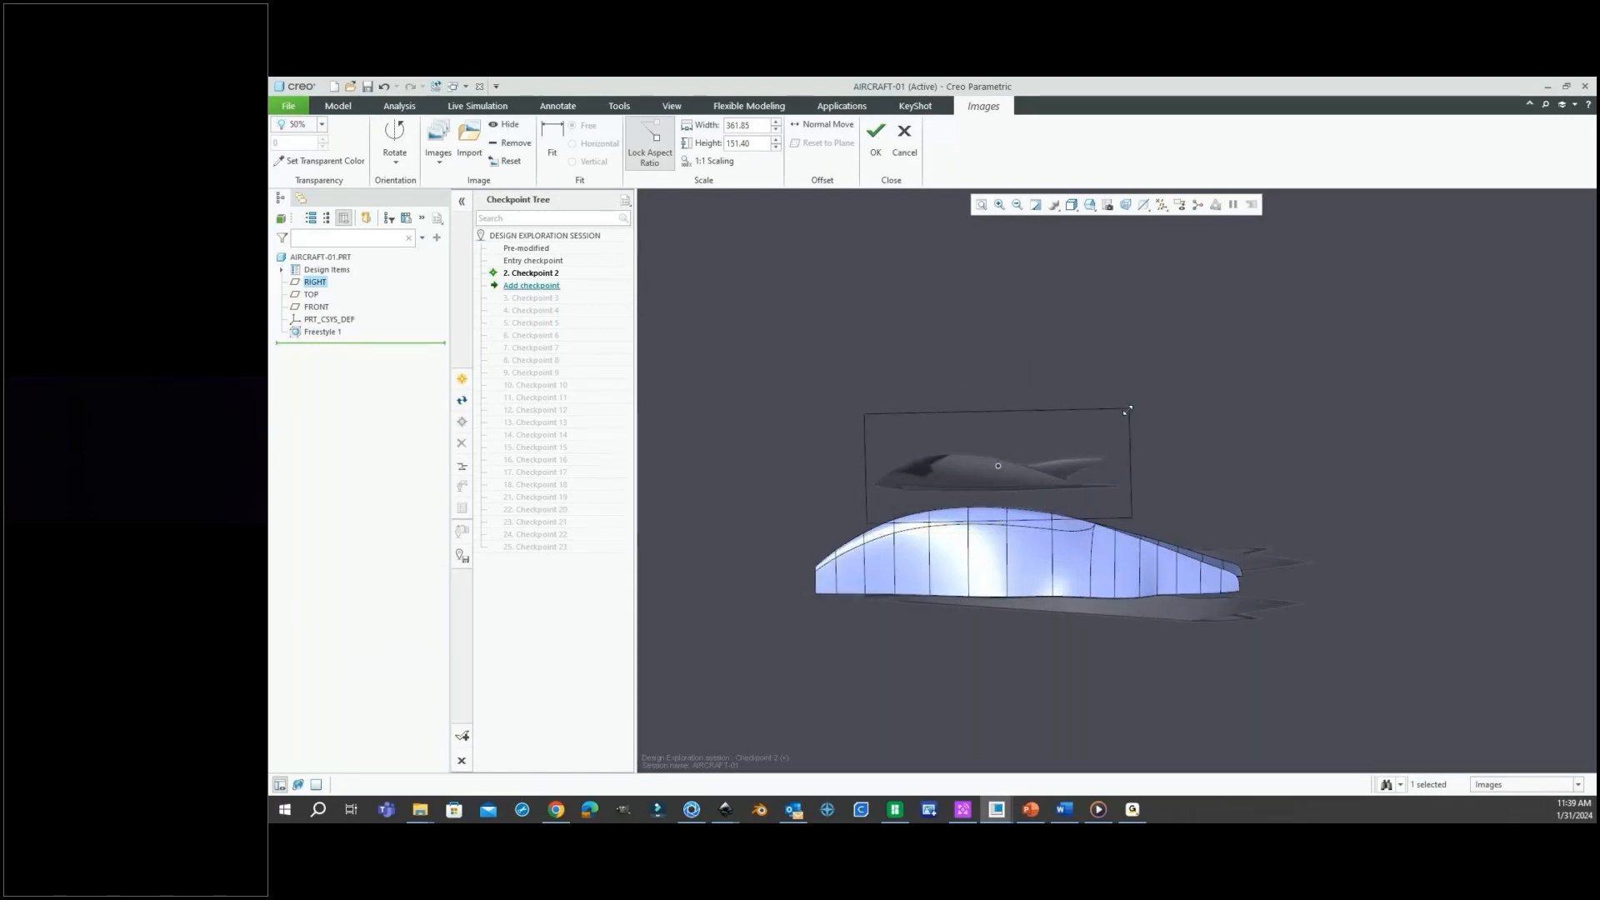
pyautogui.moveTo(1130, 409); pyautogui.dragTo(1243, 360)
pyautogui.moveTo(1001, 451); pyautogui.dragTo(1055, 504)
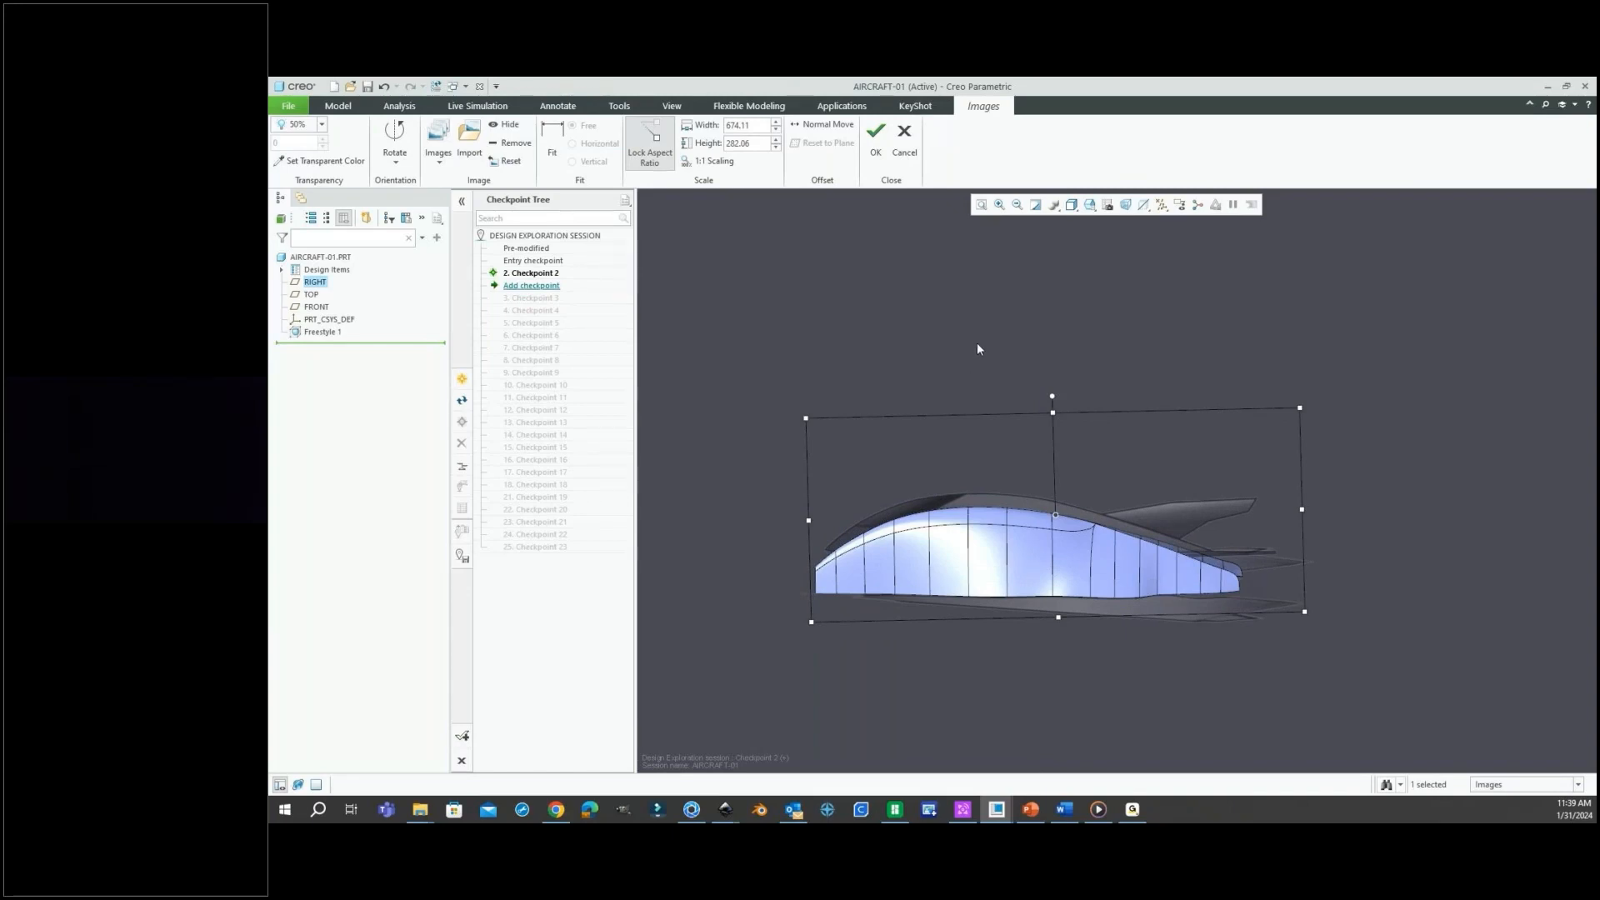
pyautogui.moveTo(954, 342); pyautogui.dragTo(965, 342, button='middle')
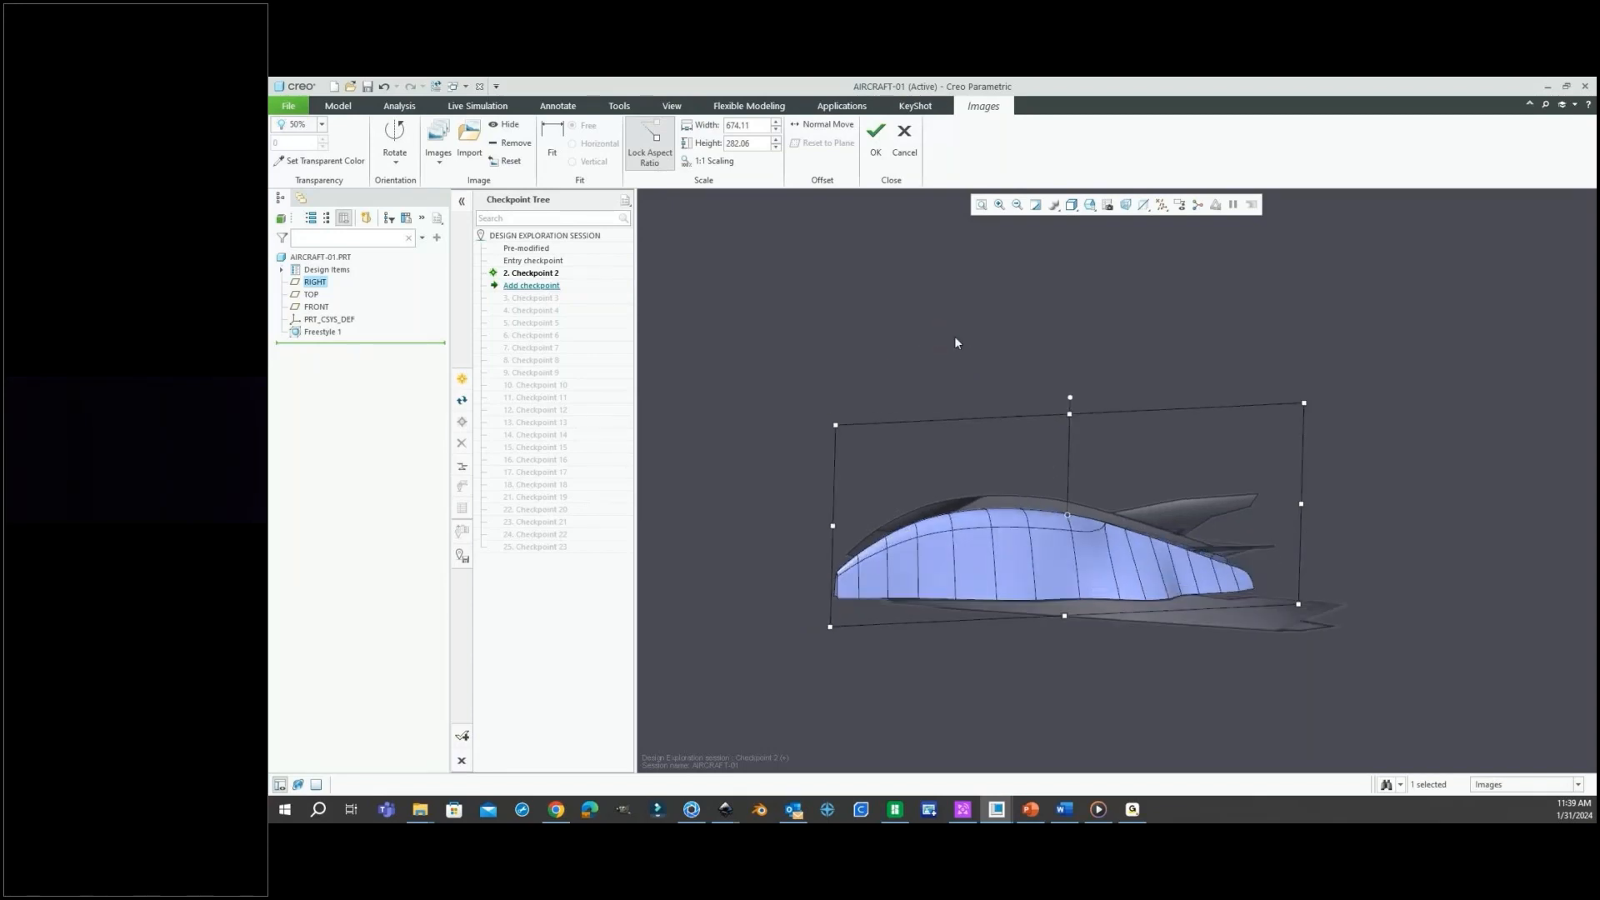
# Remove the imported side-view copy, unhide the original Side-view-300.png, and accept the reference image changes.
pyautogui.click(512, 151)
pyautogui.click(438, 165)
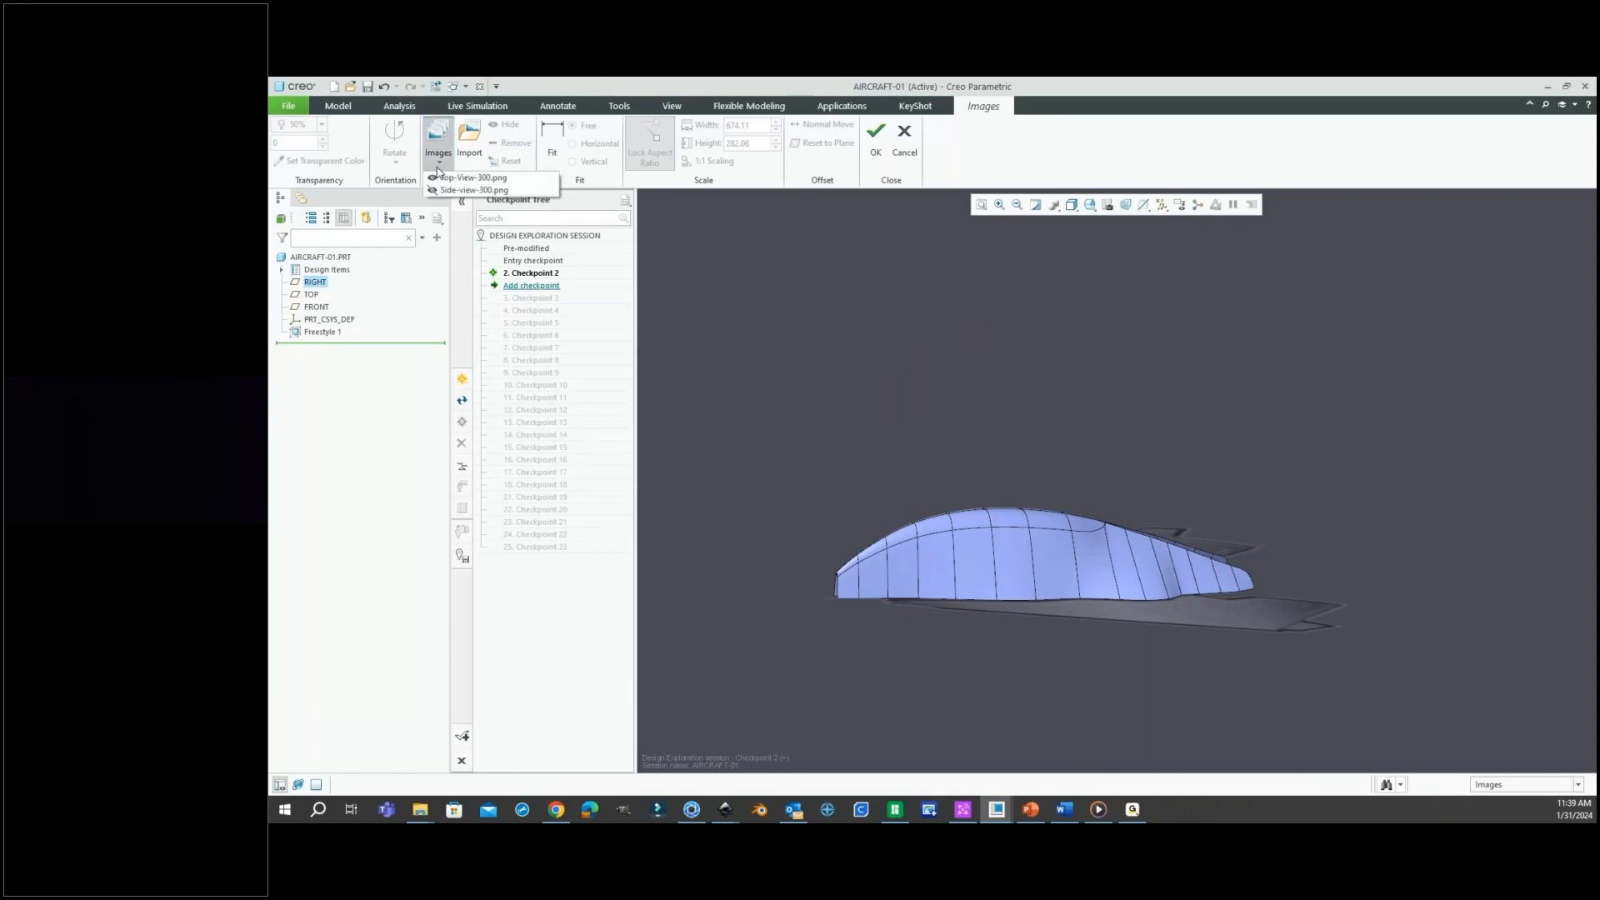
pyautogui.click(442, 190)
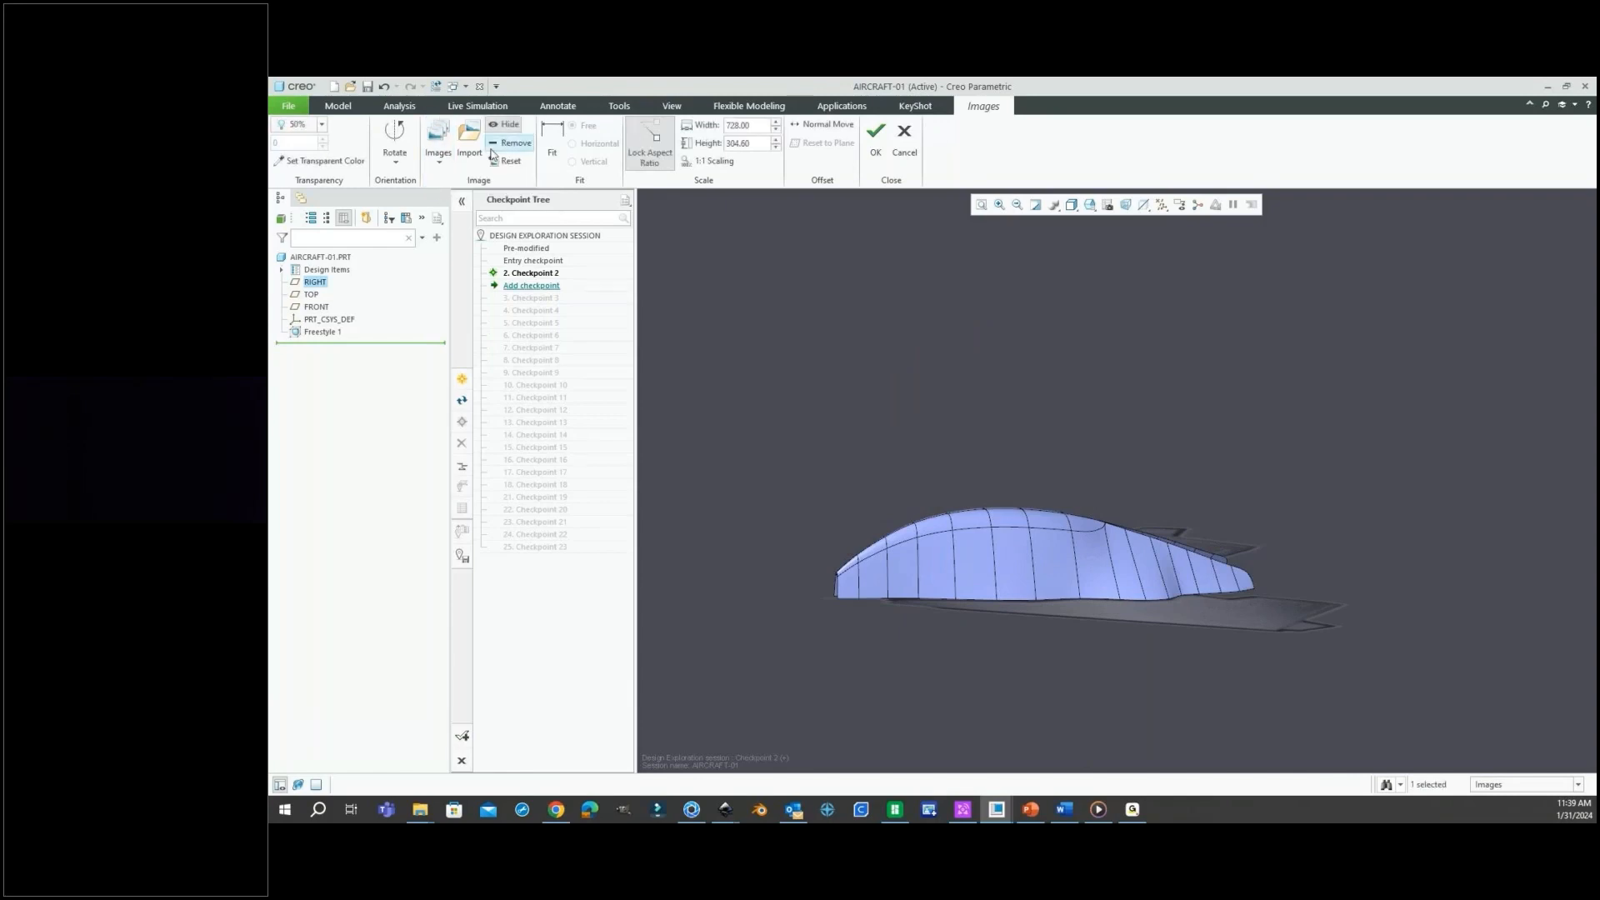
pyautogui.click(875, 144)
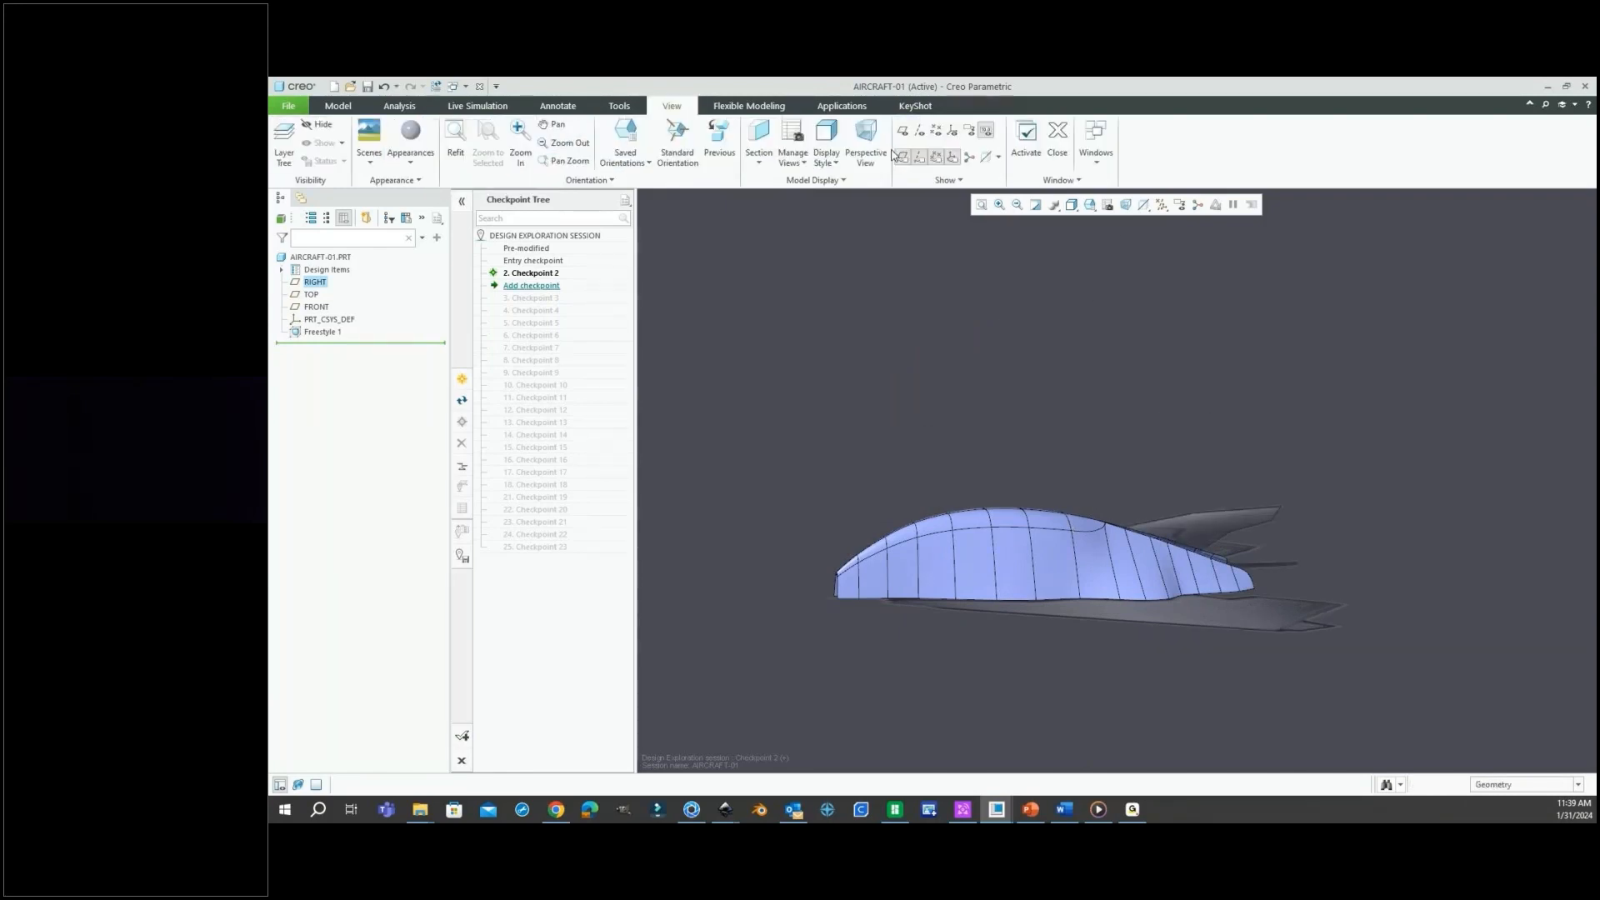
pyautogui.click(1346, 321)
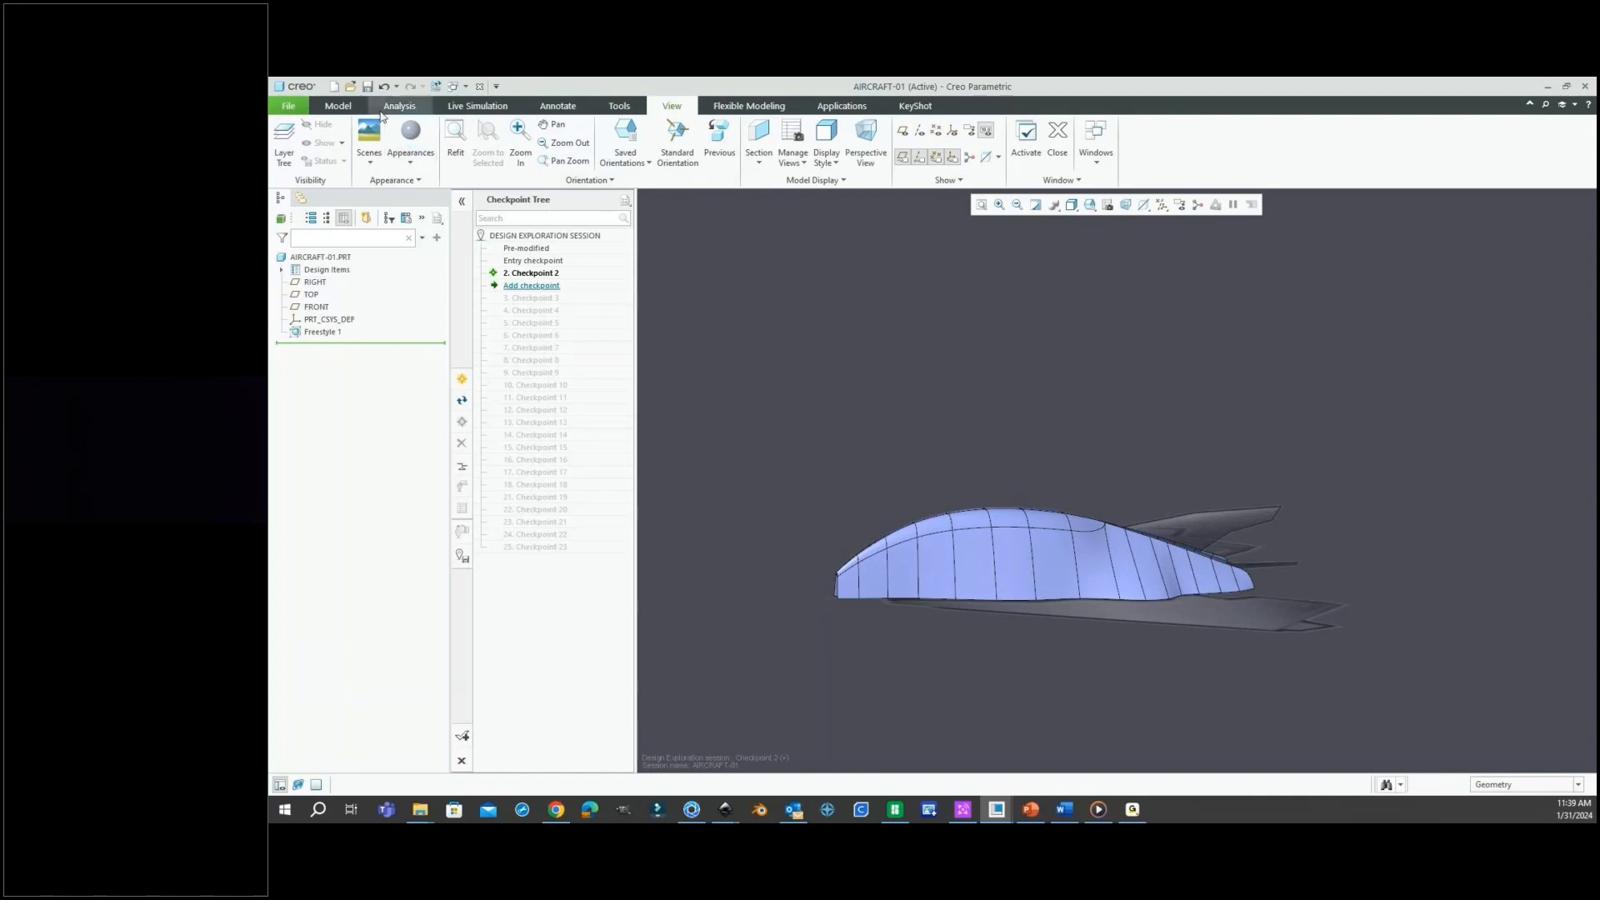
pyautogui.click(338, 106)
pyautogui.moveTo(1138, 598)
pyautogui.mouseDown(button='middle')
pyautogui.moveTo(1105, 453)
pyautogui.moveTo(1102, 465)
pyautogui.mouseUp(button='middle')
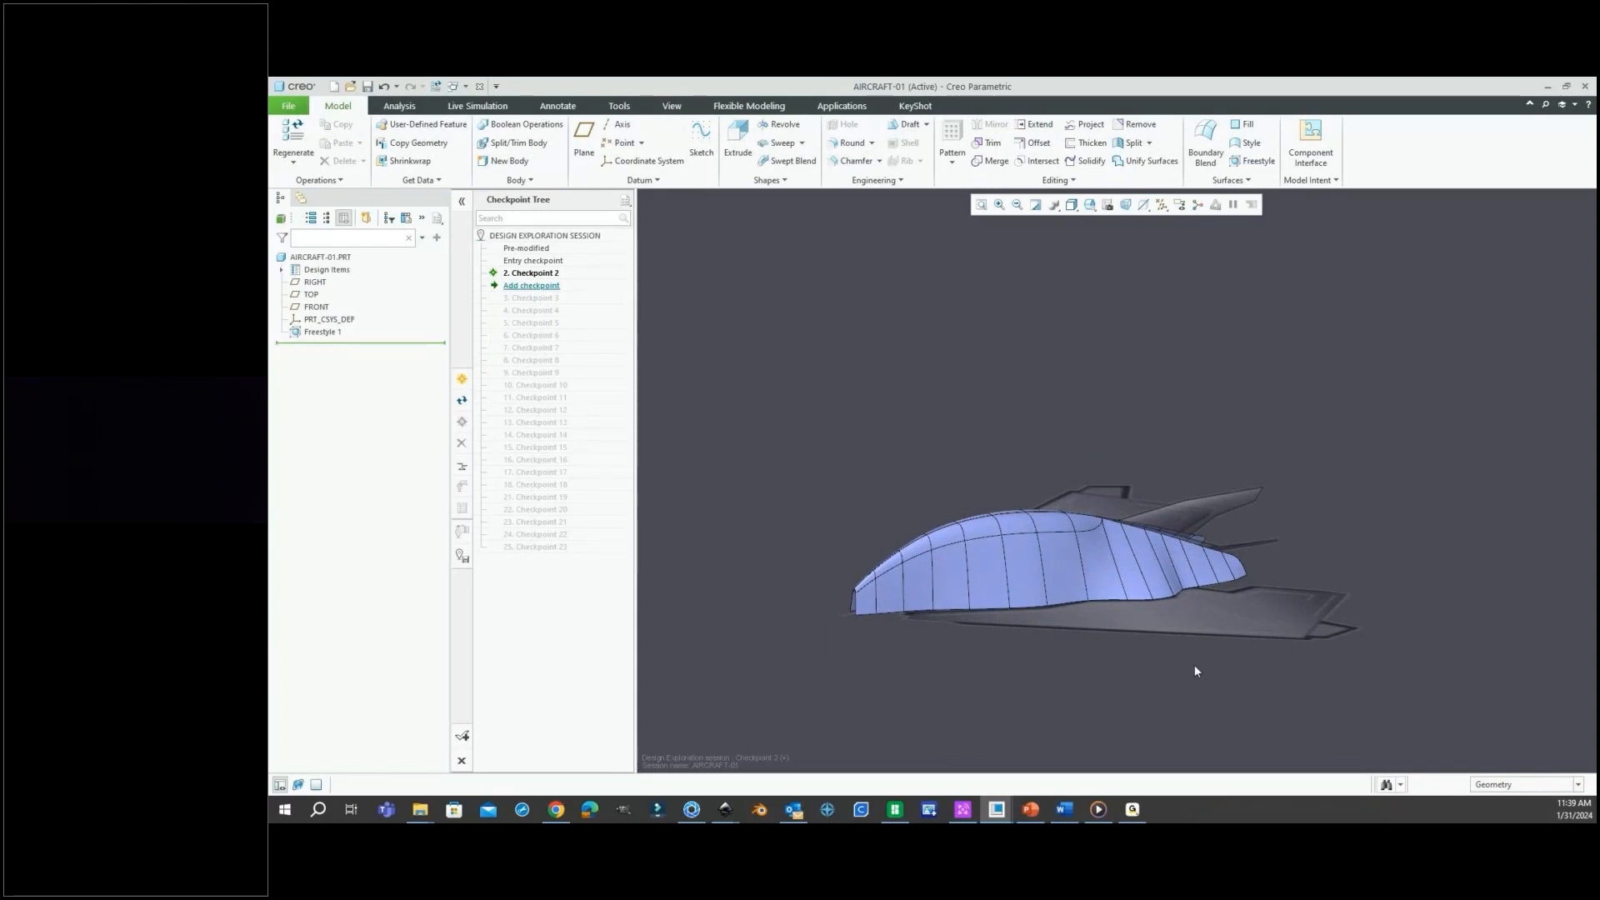
pyautogui.scroll(2, 1165, 655)
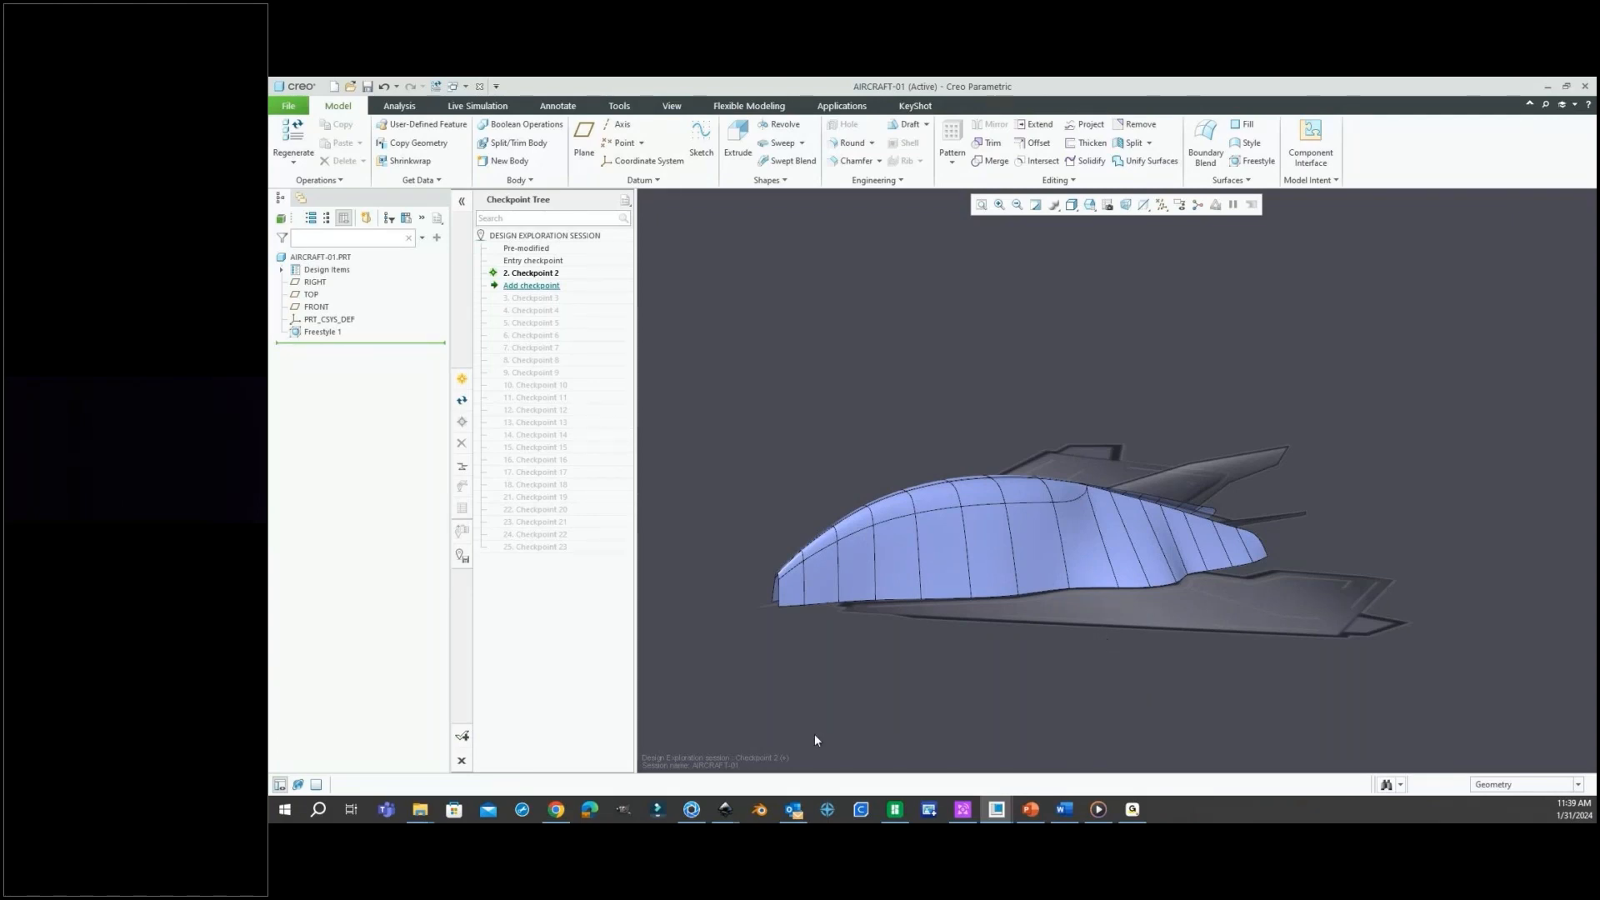
# Switch to Jet-Side-View-02.svg in Inkscape and show the Image layer briefly to compare the traced shapes with the source picture.
pyautogui.moveTo(725, 813)
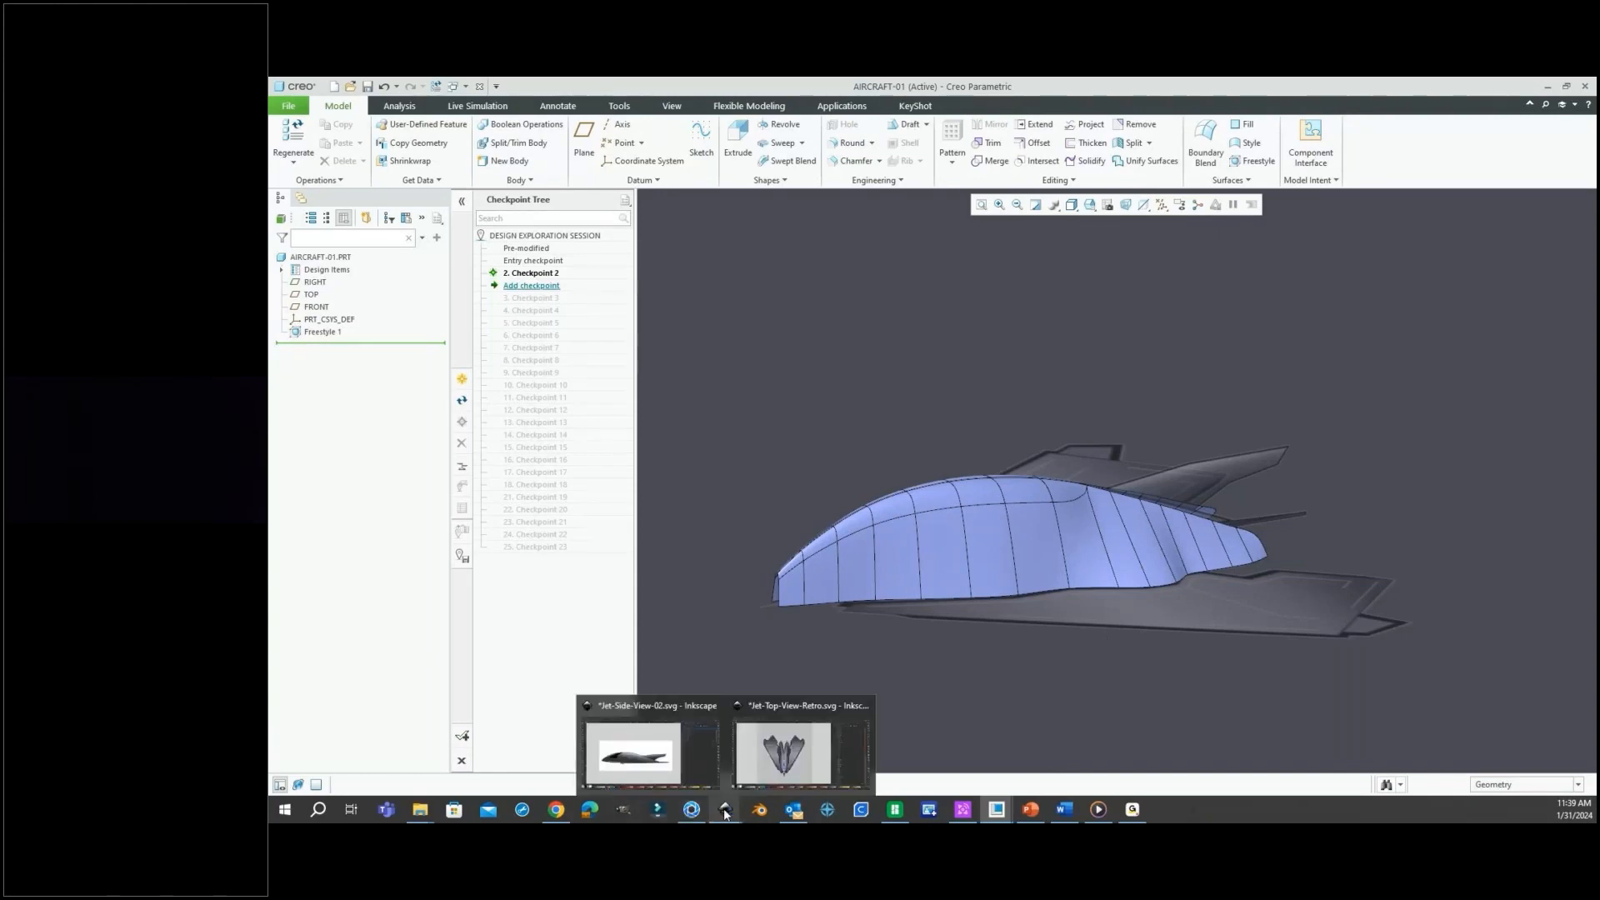
pyautogui.click(648, 748)
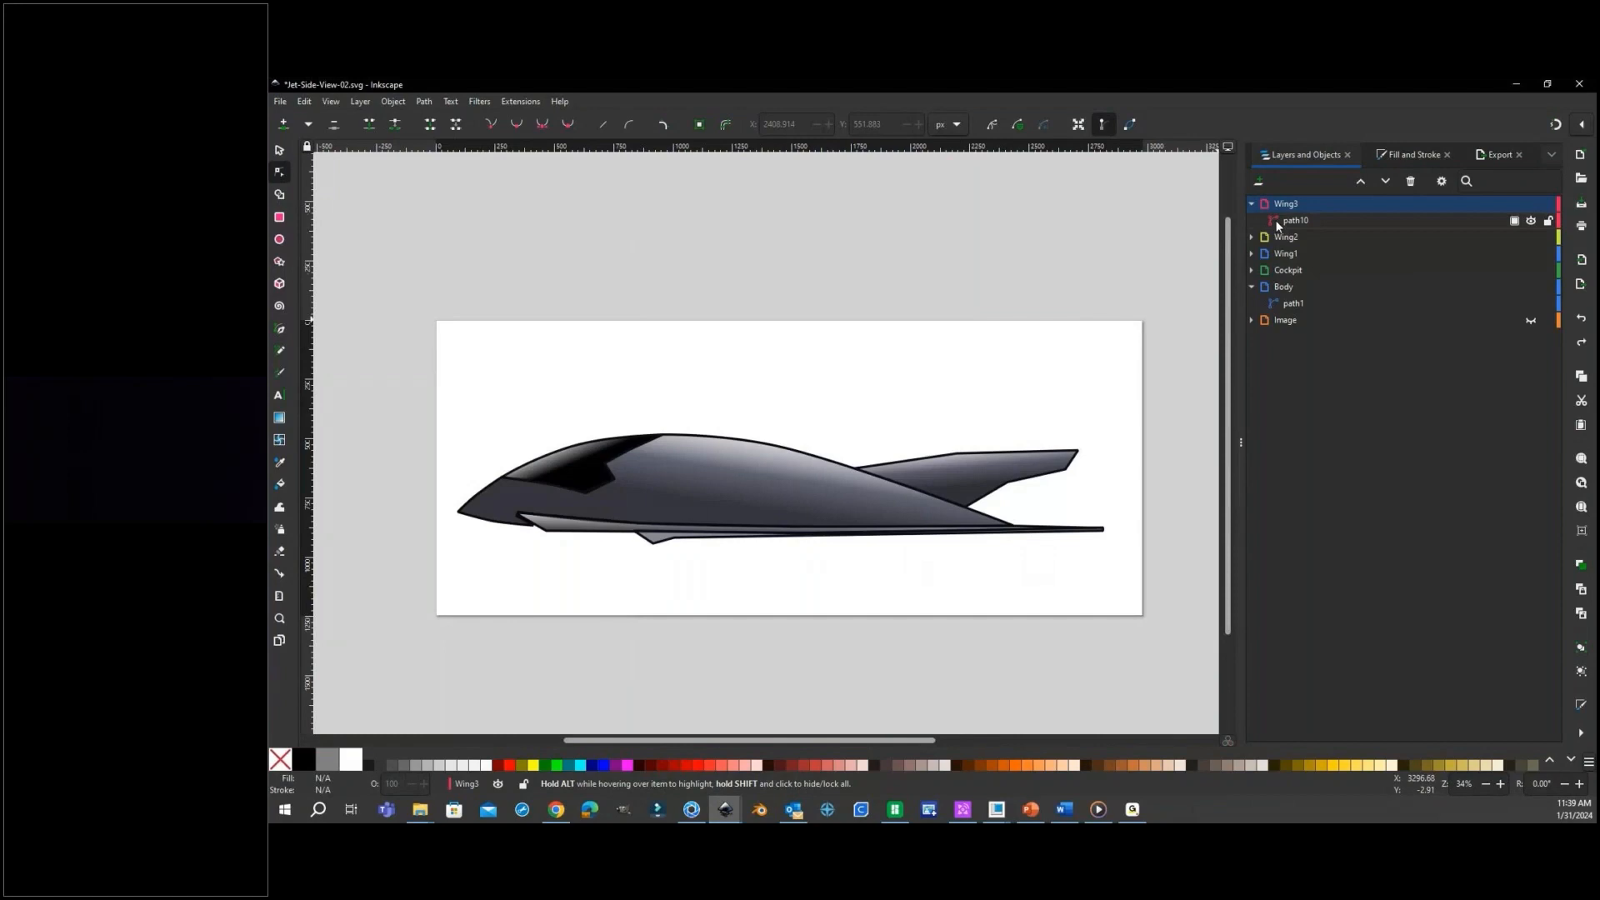
pyautogui.click(1530, 321)
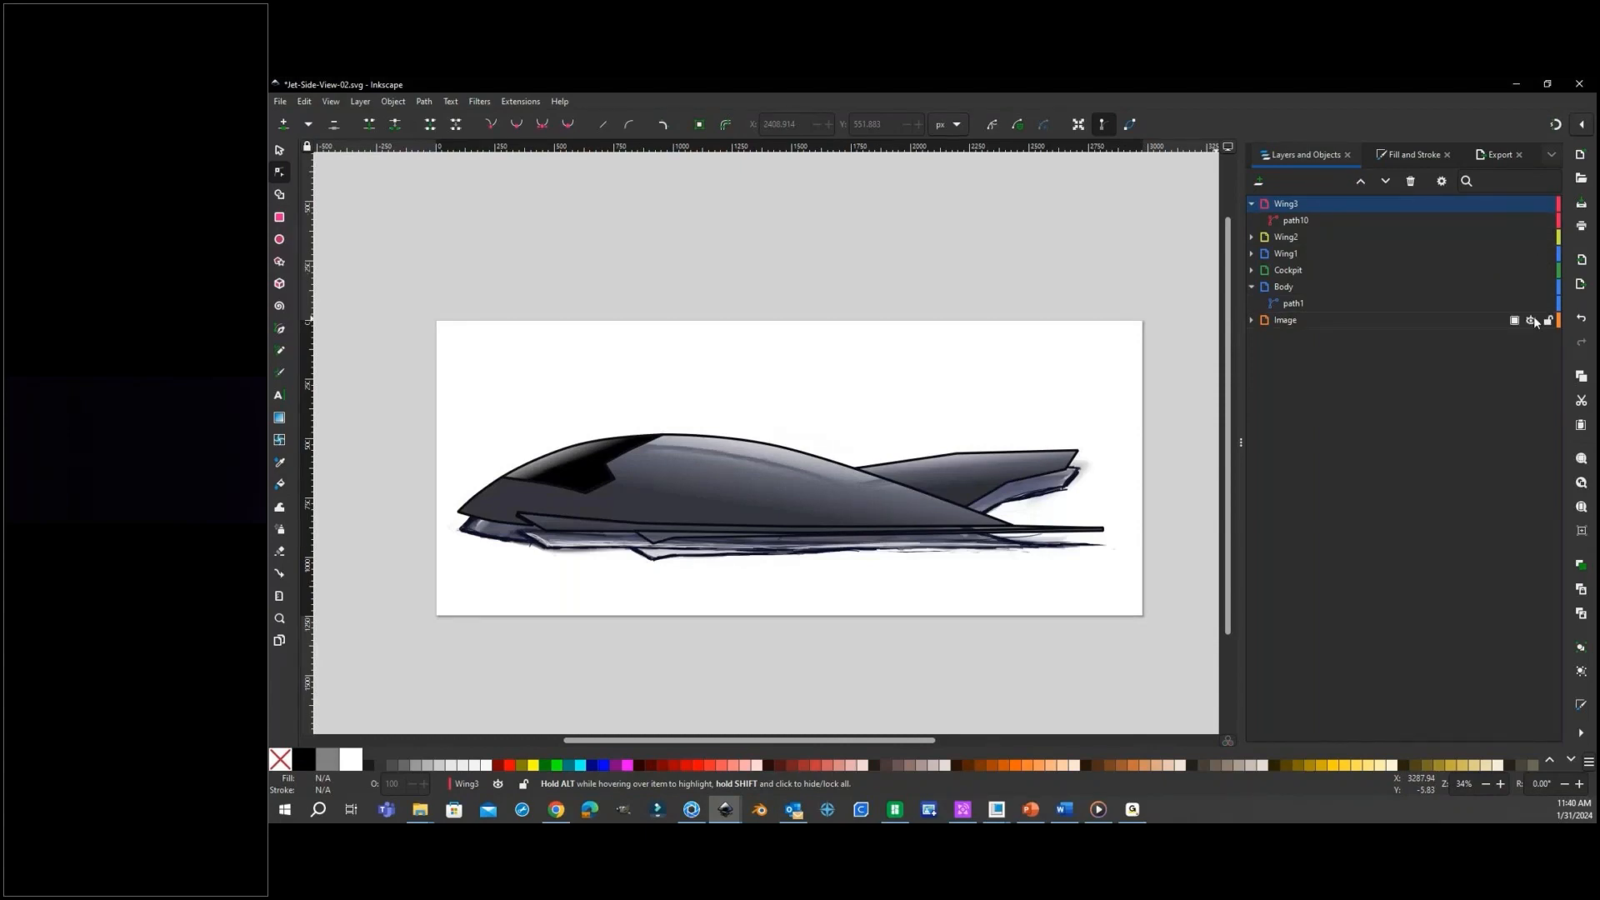
pyautogui.click(1530, 321)
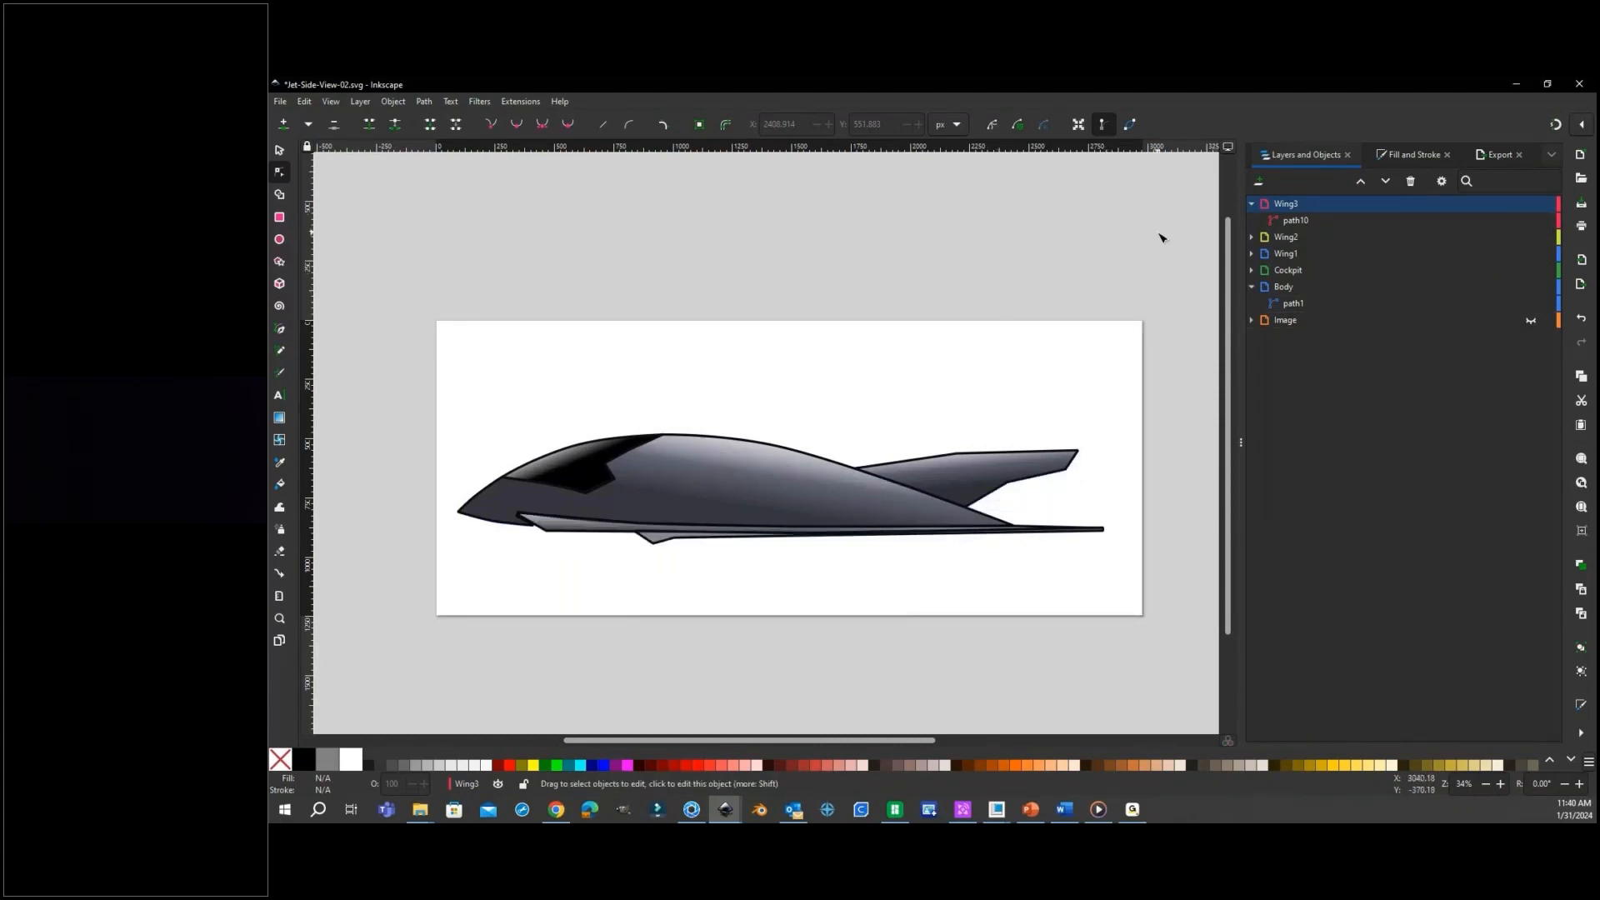
# Move the upper rear corner node of path10 in the Wing3 layer forward to about X 2534, Y 531.
pyautogui.click(1298, 221)
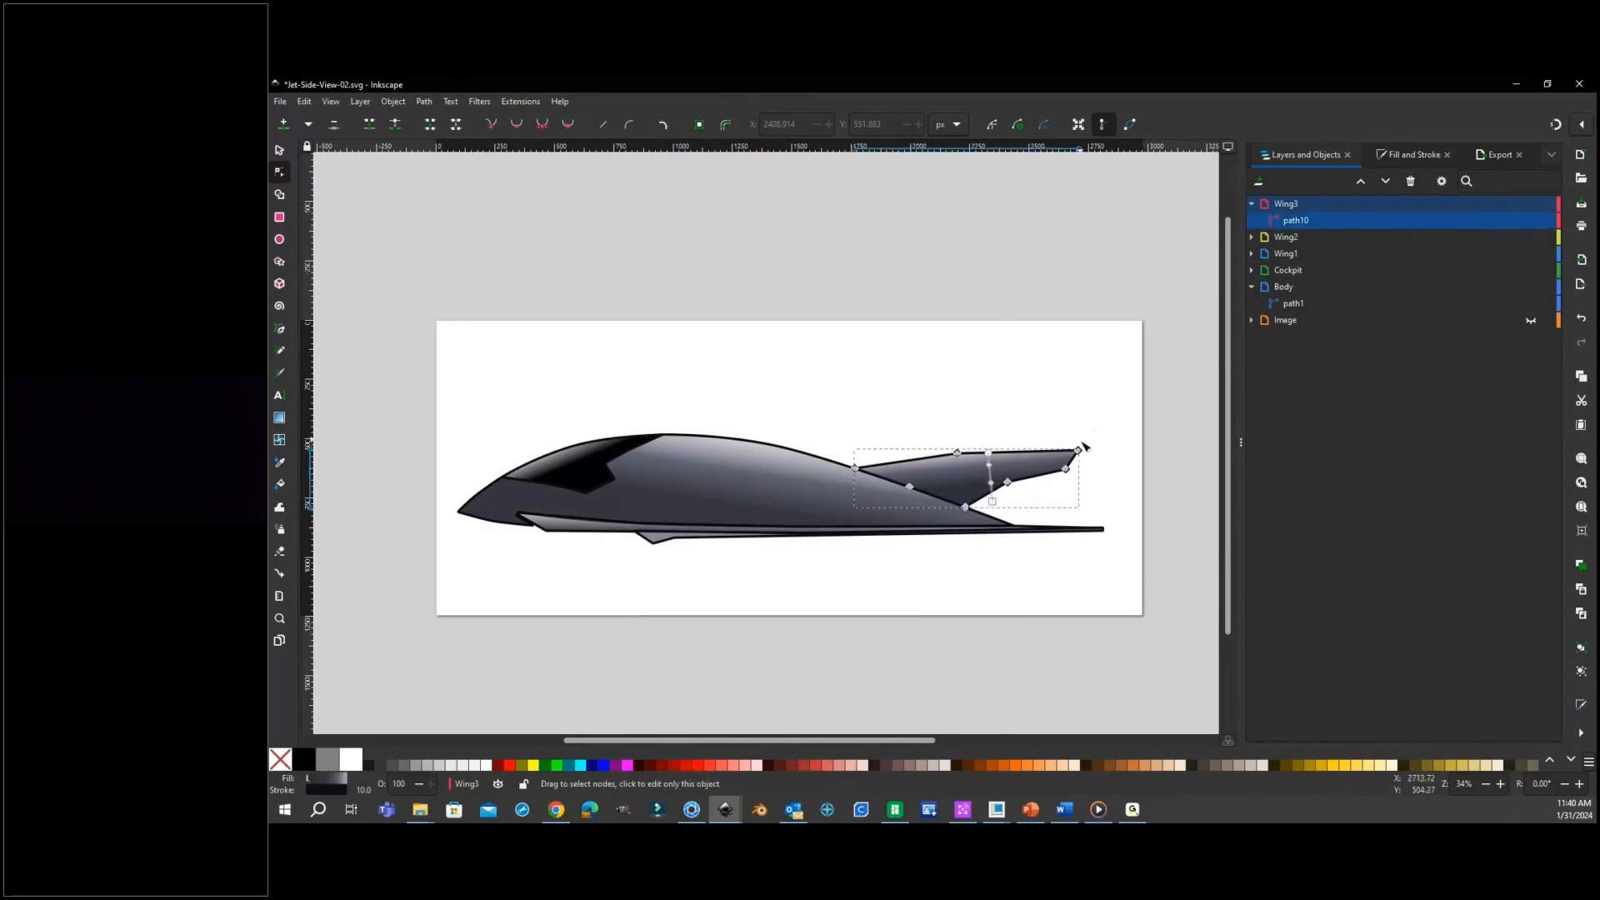
pyautogui.moveTo(1077, 450); pyautogui.dragTo(1041, 451)
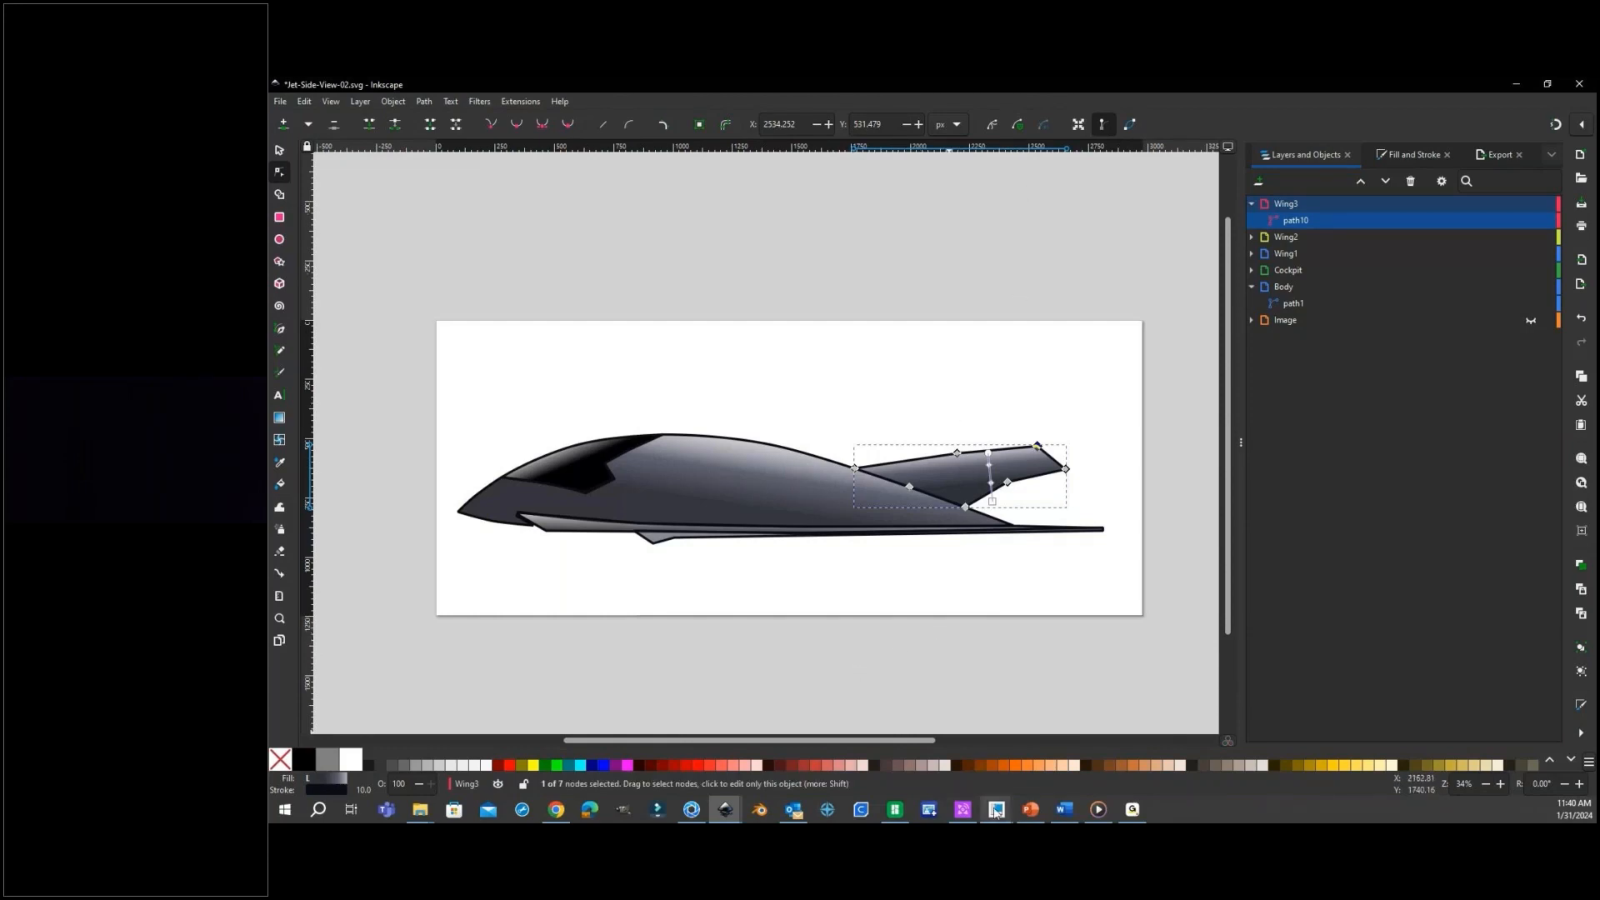
# Switch back to the active AIRCRAFT-01 part in Creo and activate Checkpoint 4, discarding the unsaved checkpoint changes.
pyautogui.moveTo(995, 812)
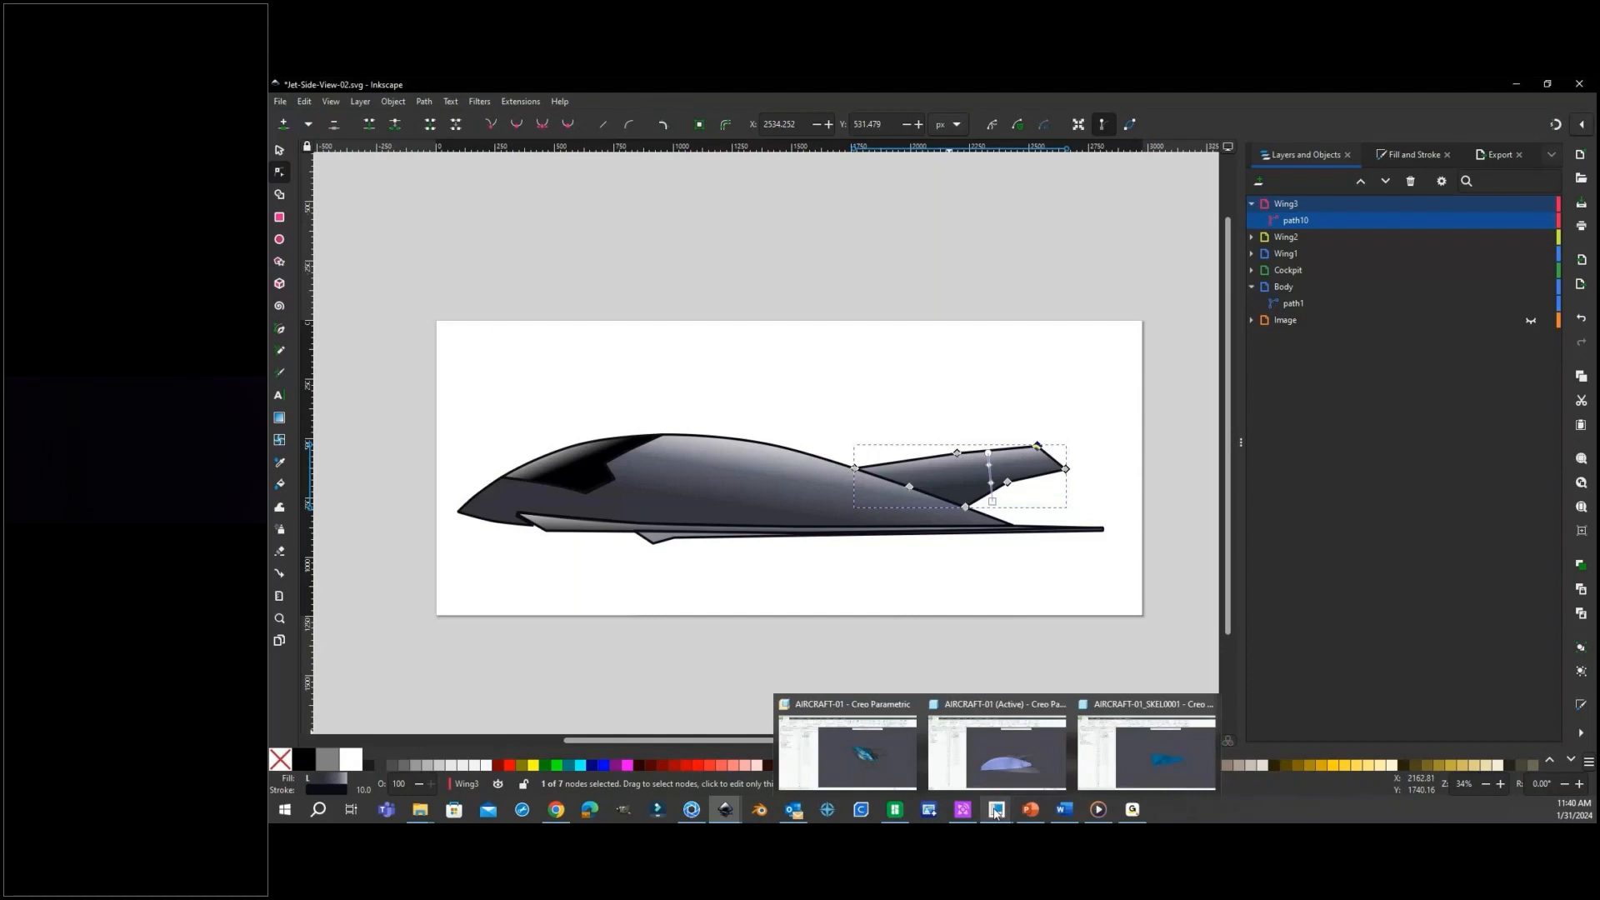
pyautogui.click(997, 766)
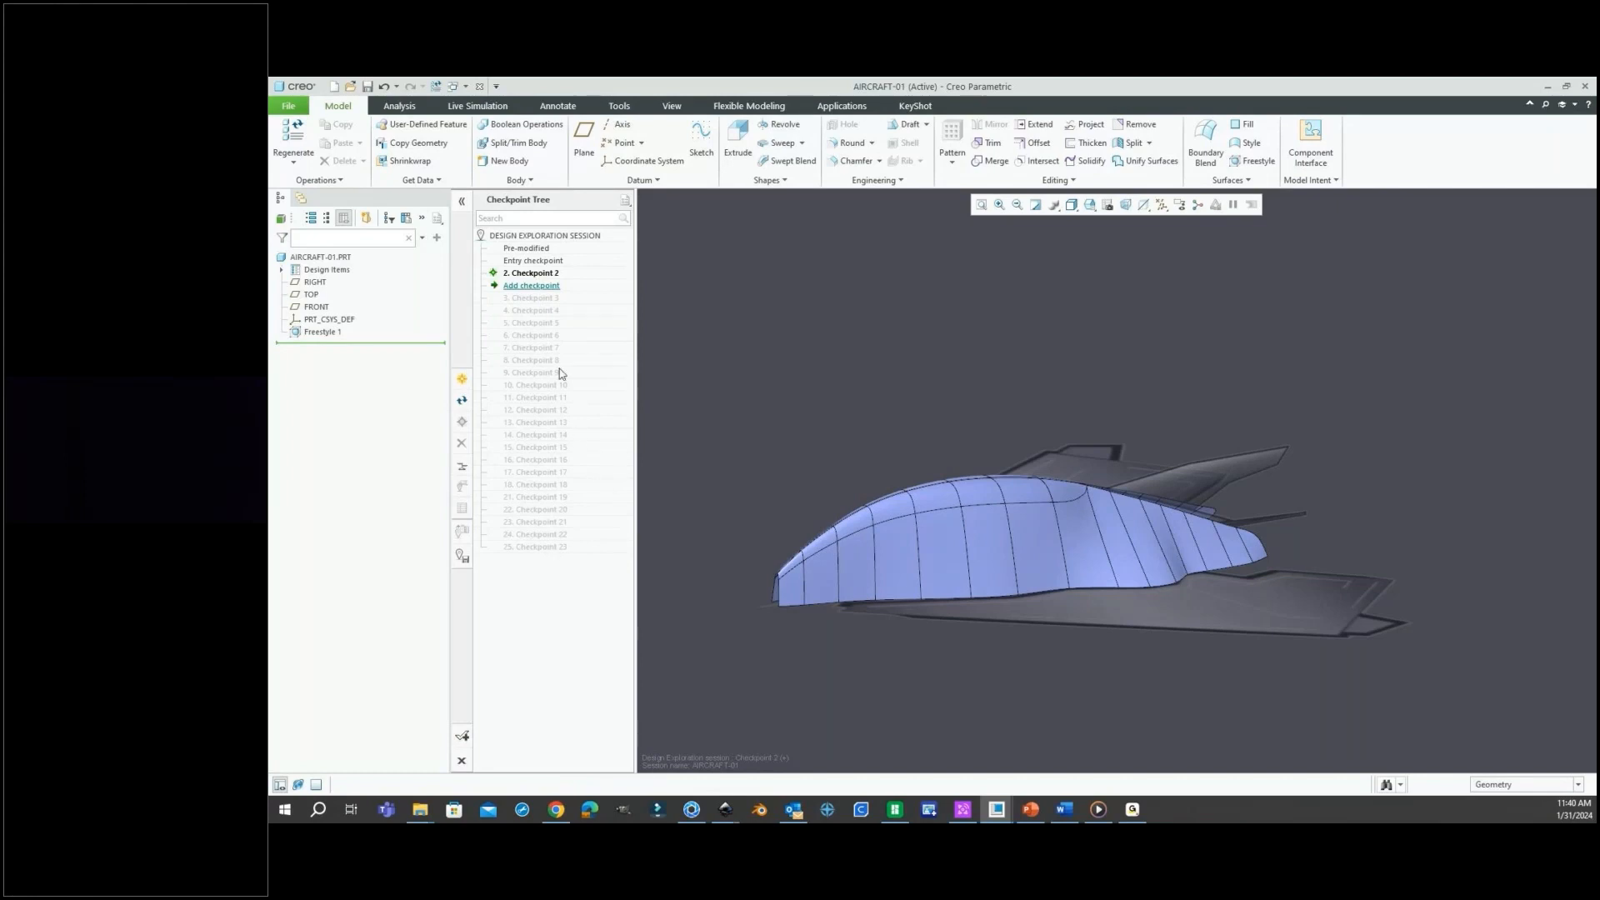
pyautogui.rightClick(539, 315)
pyautogui.click(568, 321)
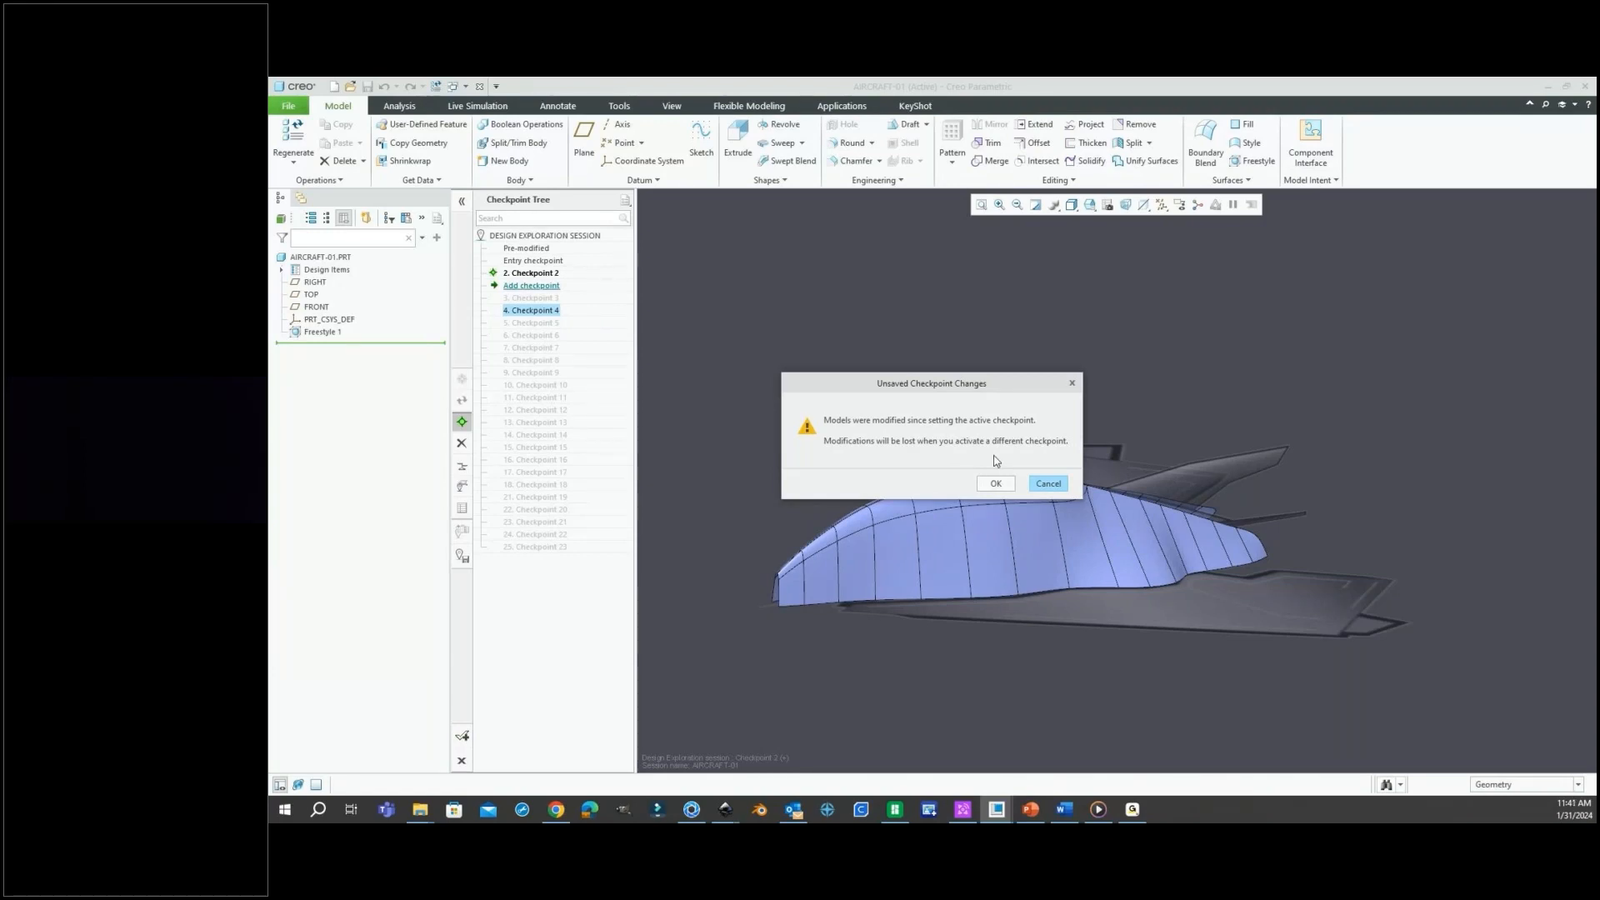
pyautogui.click(999, 482)
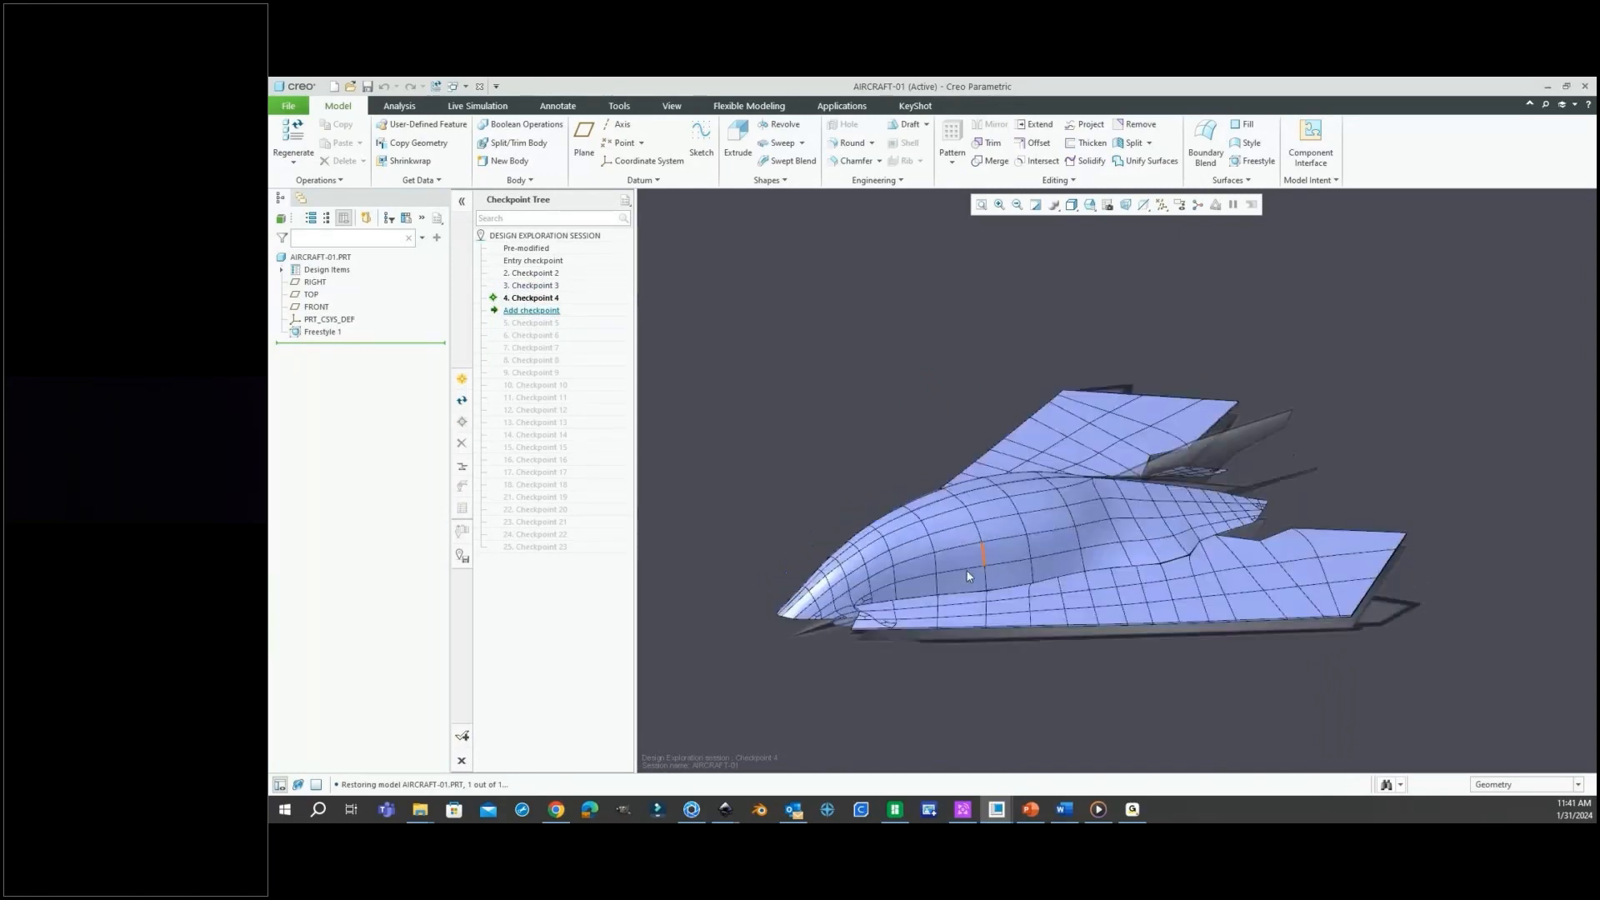
# Activate Checkpoint 7, Checkpoint 15 and Checkpoint 22 one after another to step through the aircraft's modelling stages.
pyautogui.rightClick(533, 348)
pyautogui.click(567, 351)
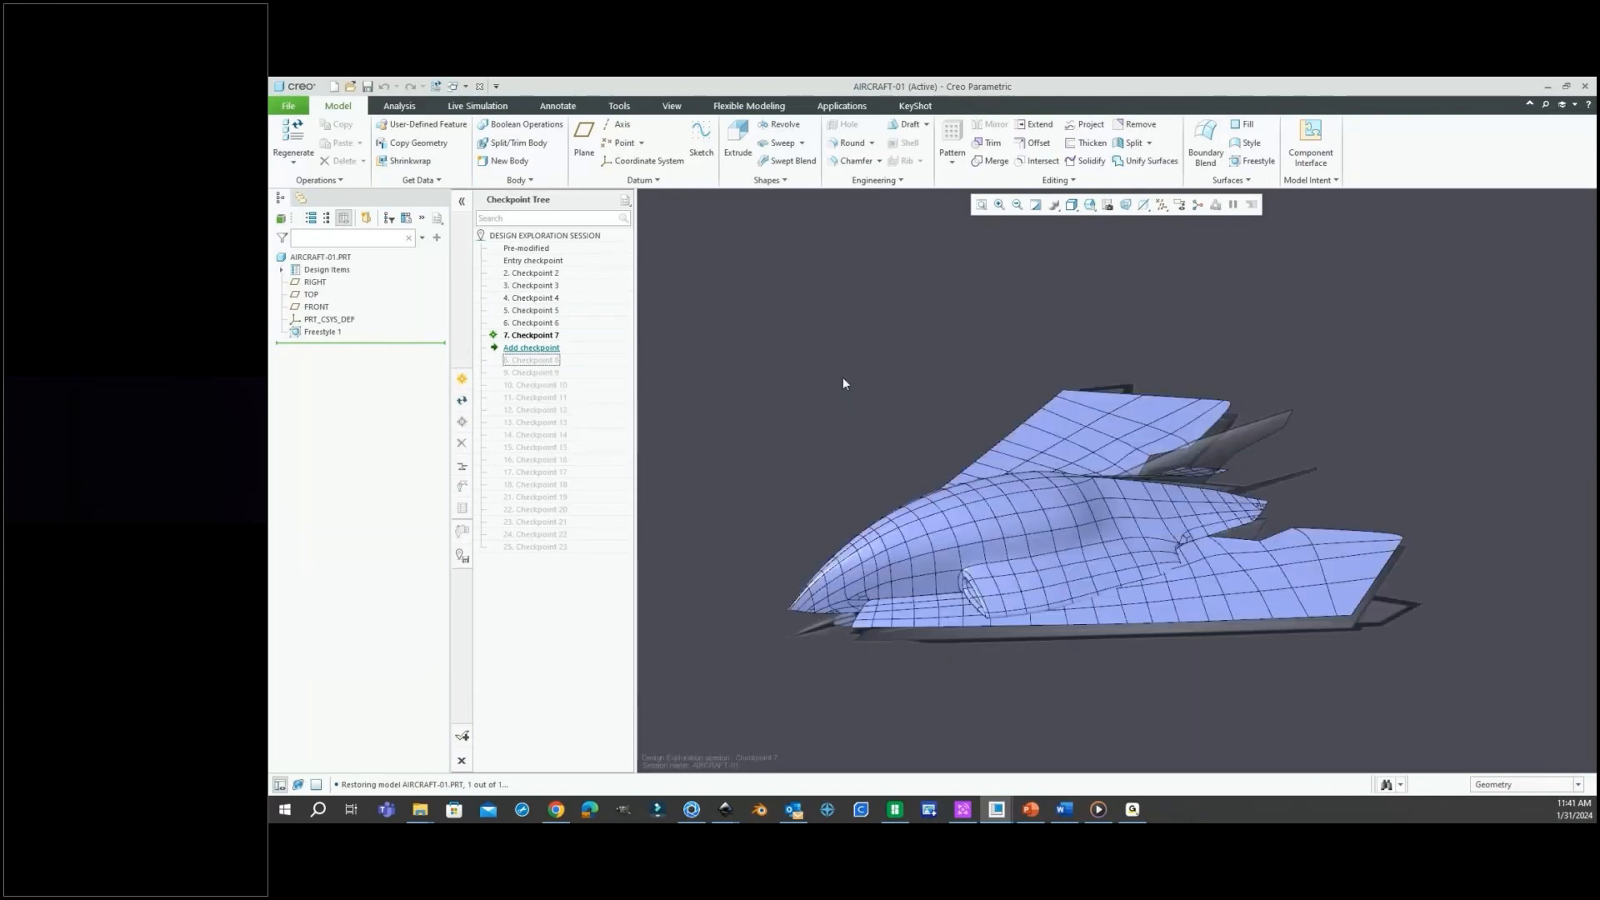
pyautogui.rightClick(559, 453)
pyautogui.click(578, 456)
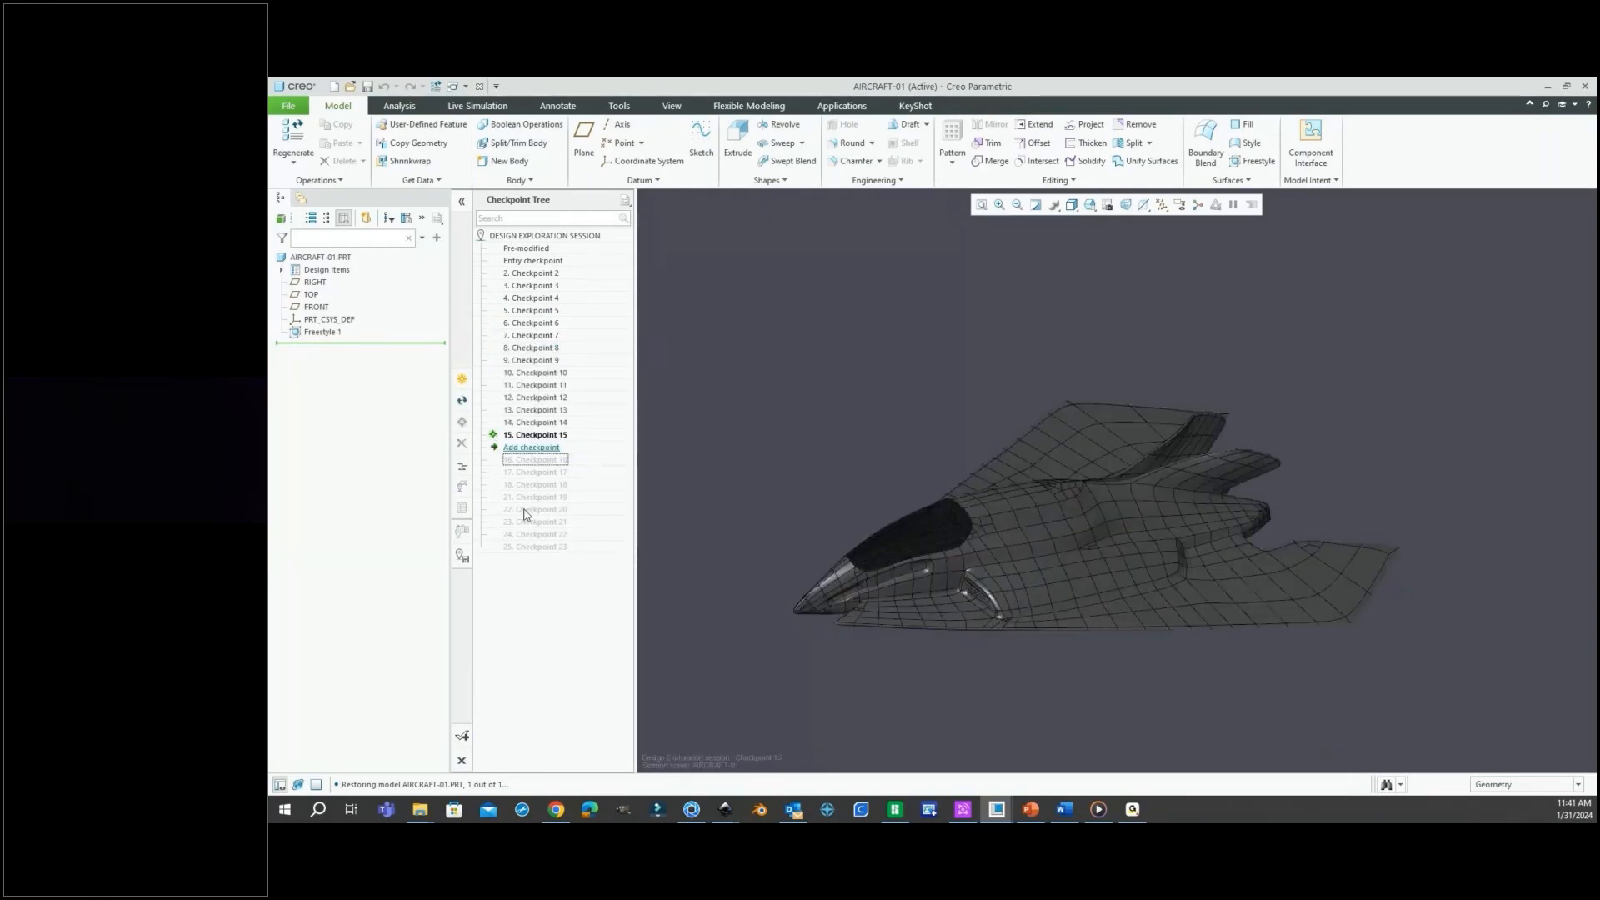
pyautogui.rightClick(553, 533)
pyautogui.click(576, 539)
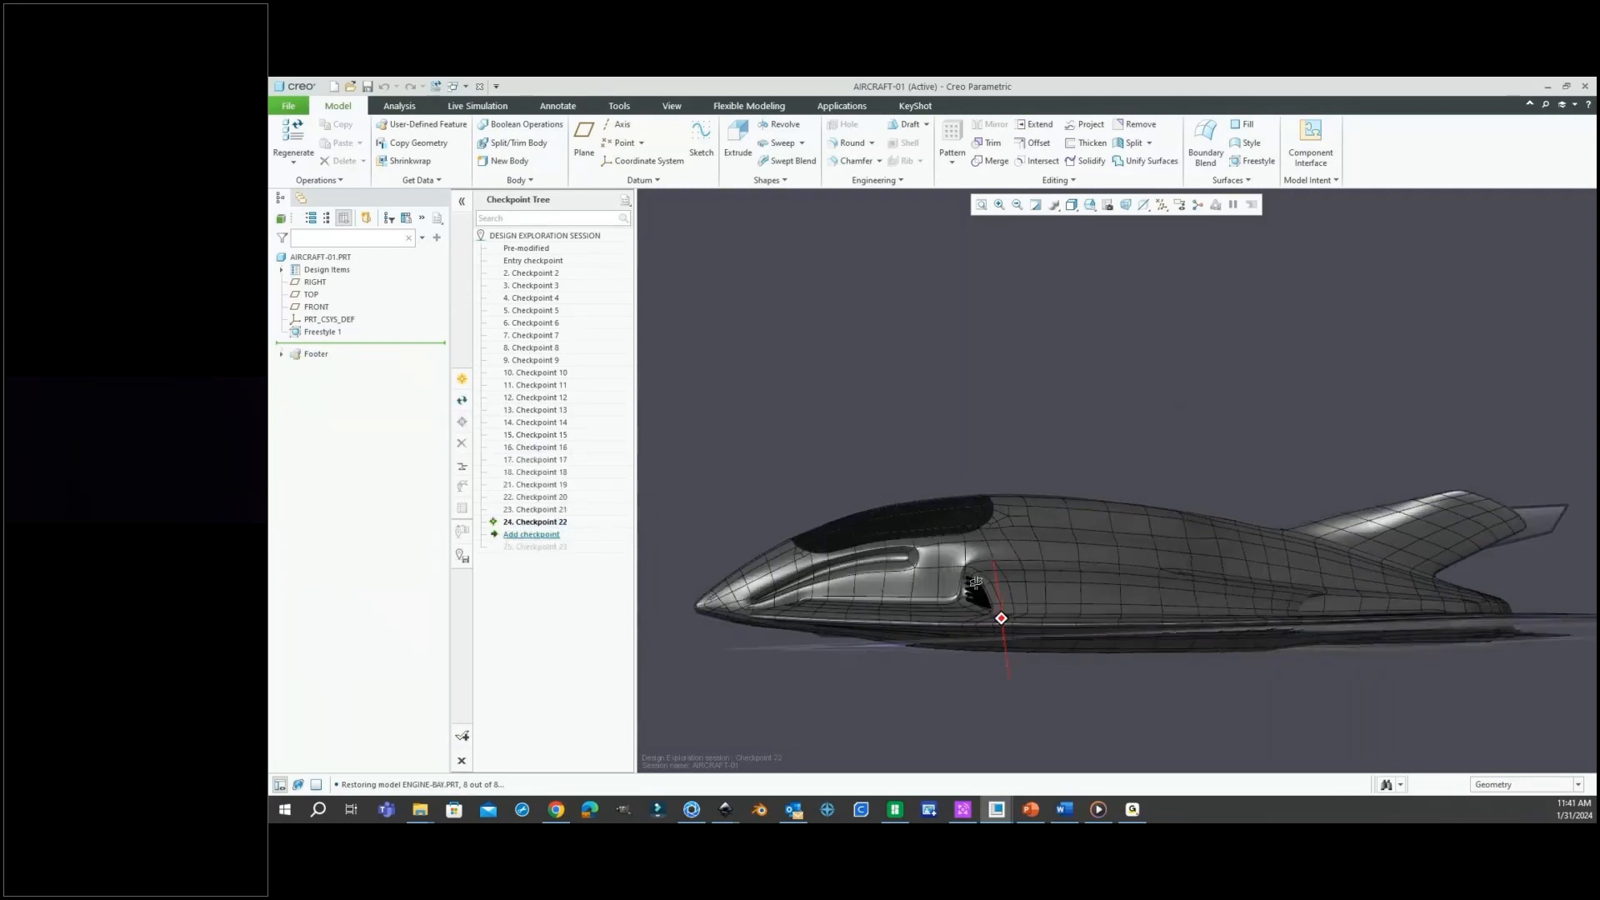
# Examine the aircraft body at this checkpoint, and switch to KeyShot to turn the Aircraft-Render-02.bip render.
pyautogui.moveTo(975, 580); pyautogui.dragTo(999, 591, button='middle')
pyautogui.scroll(3, 1053, 511)
pyautogui.moveTo(1051, 511); pyautogui.dragTo(1062, 508, button='middle')
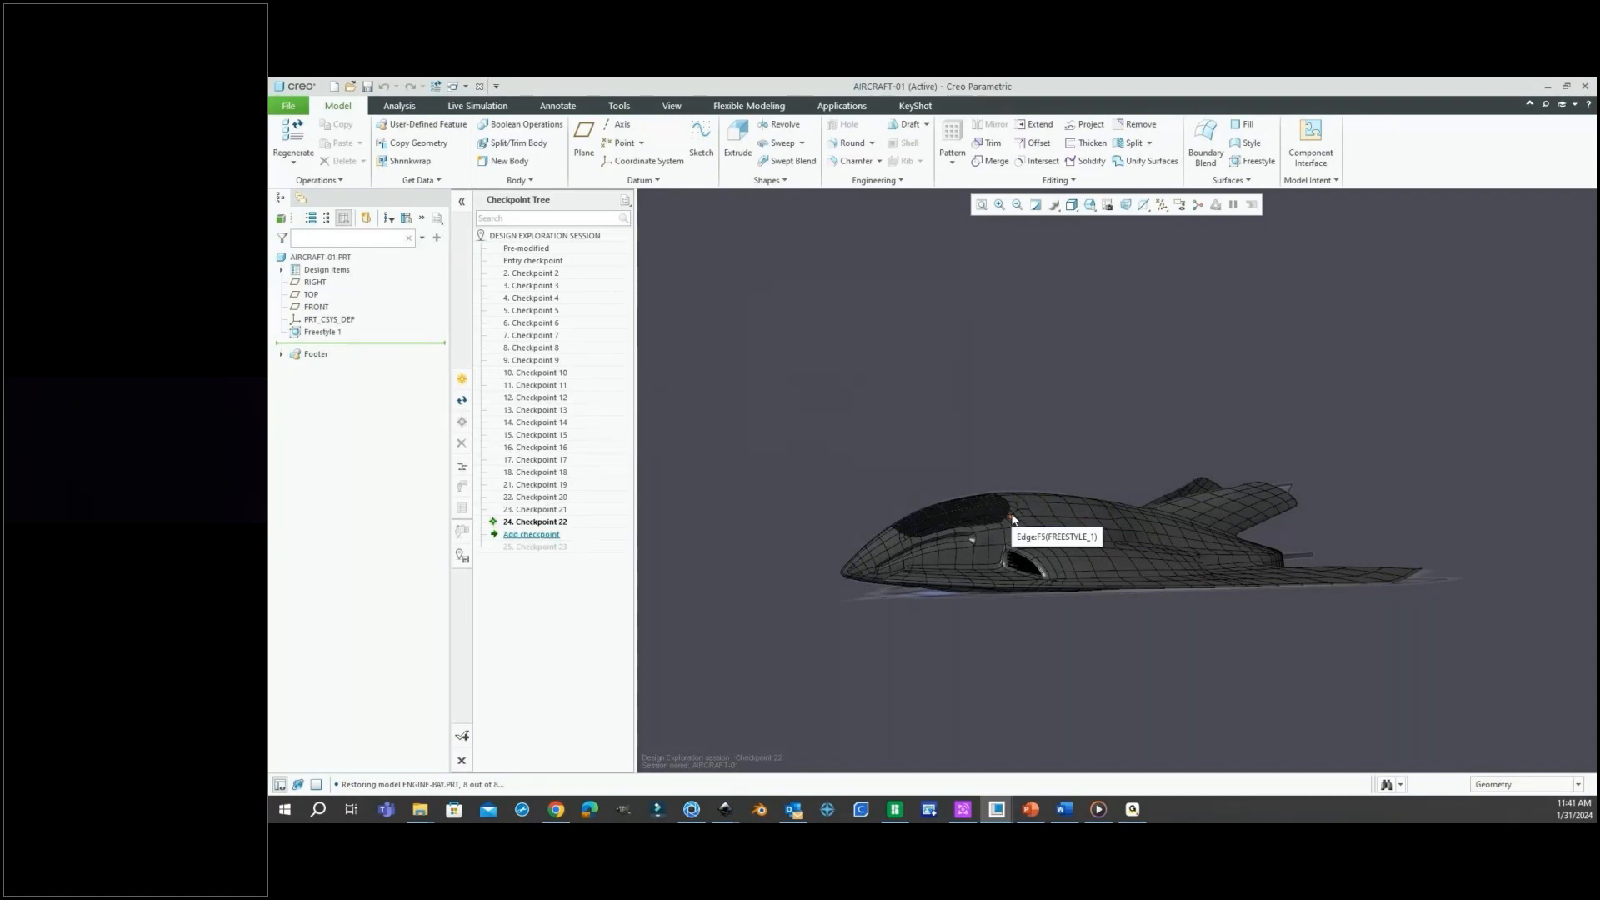
pyautogui.scroll(2, 1034, 521)
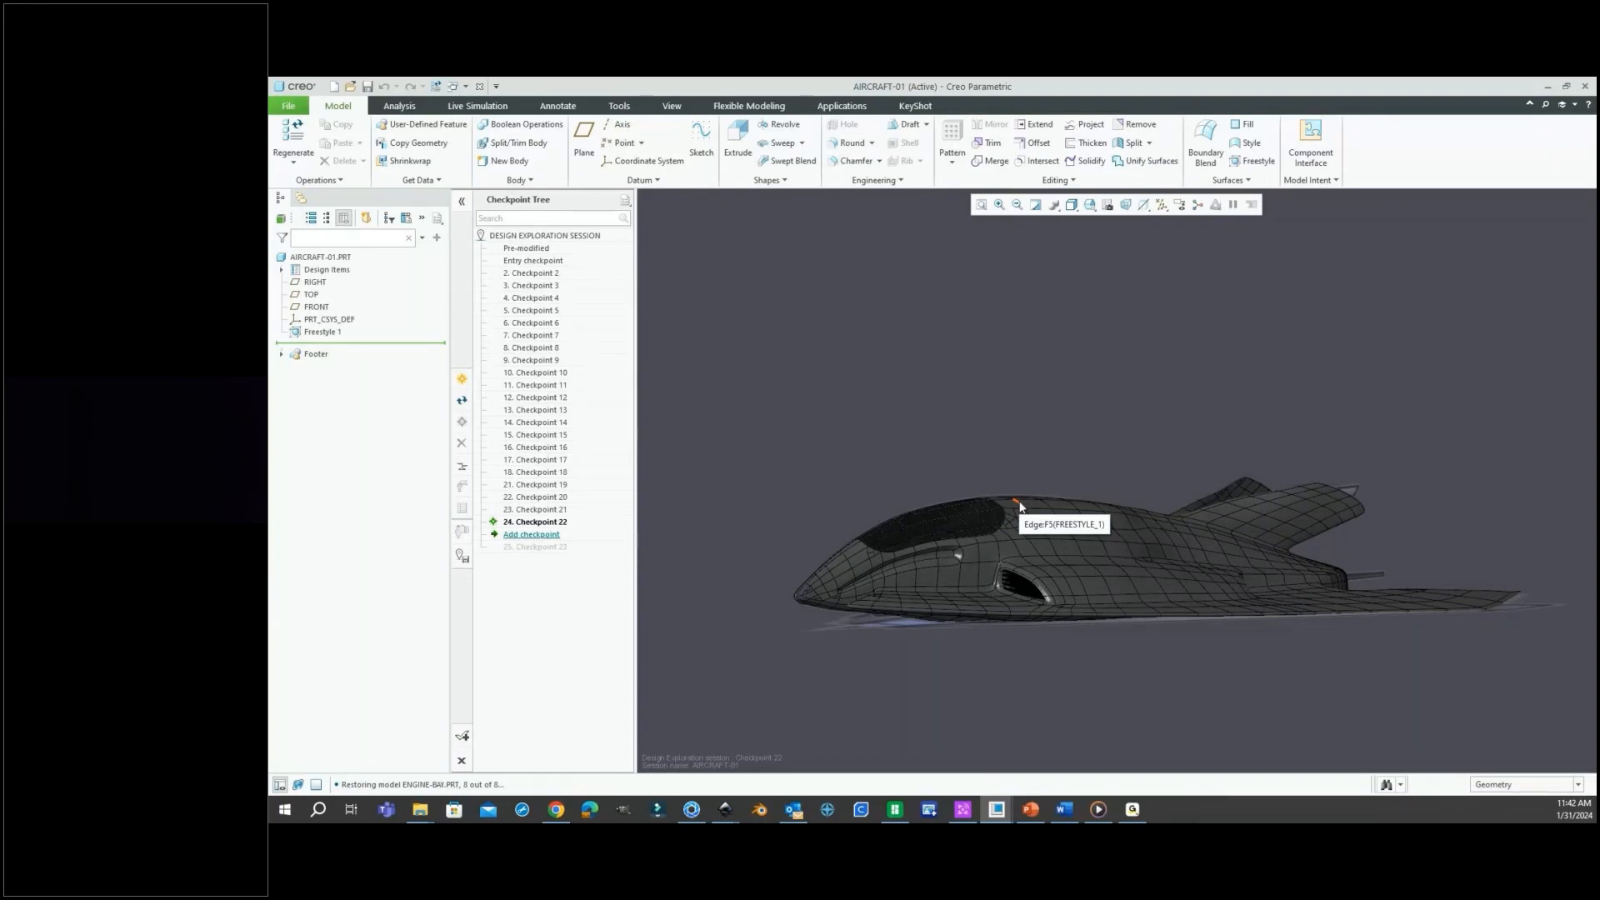
pyautogui.click(692, 809)
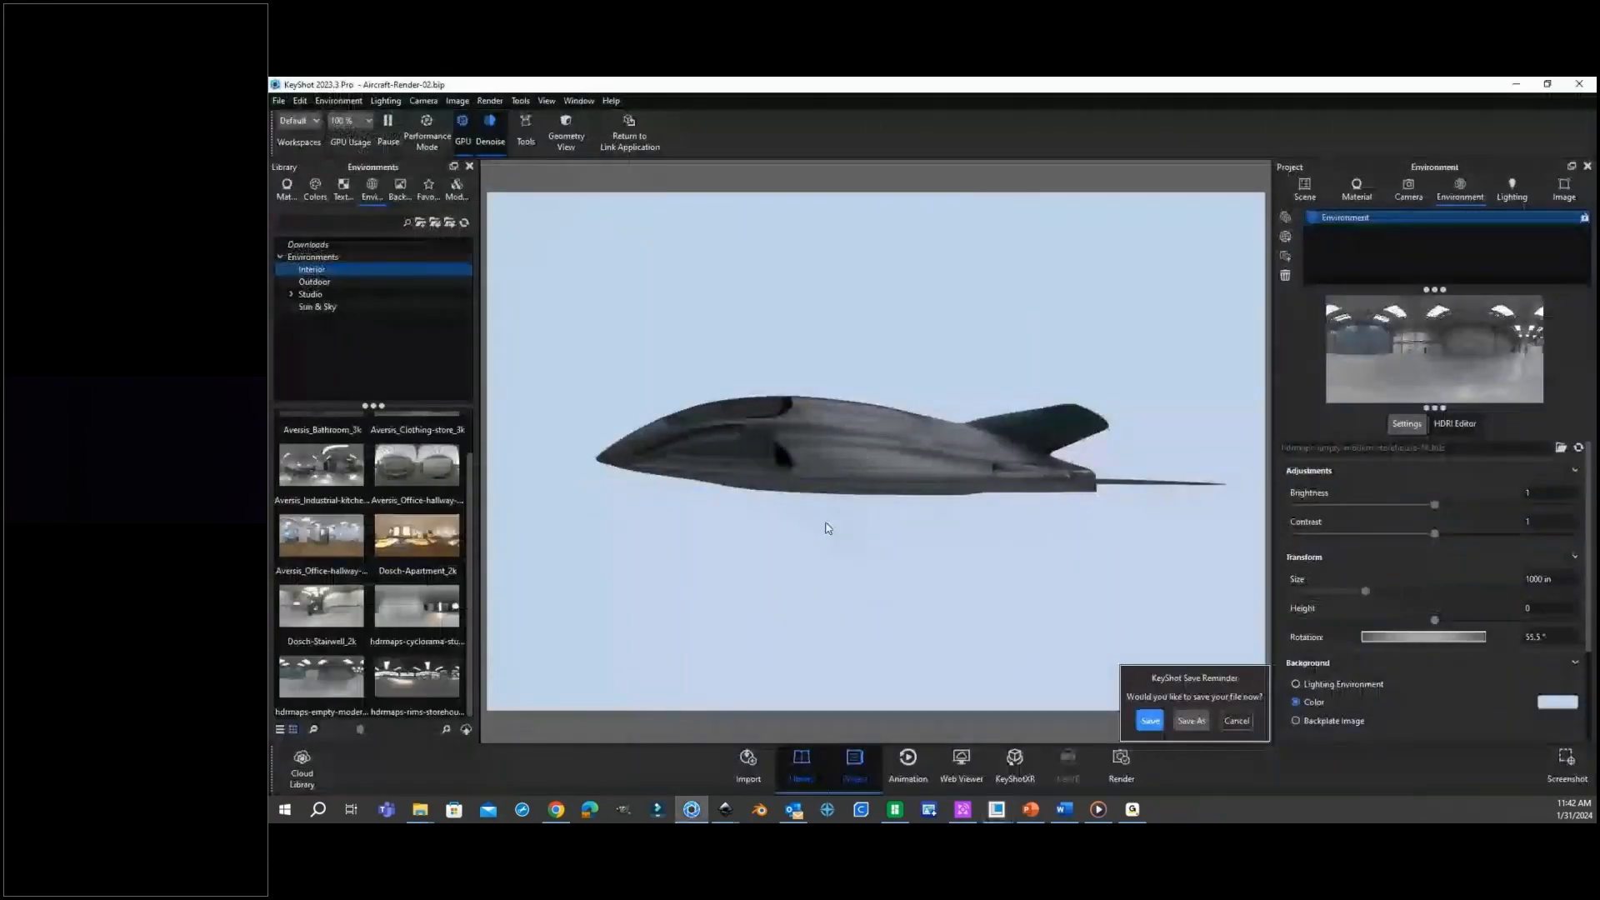
pyautogui.moveTo(861, 532); pyautogui.dragTo(770, 468)
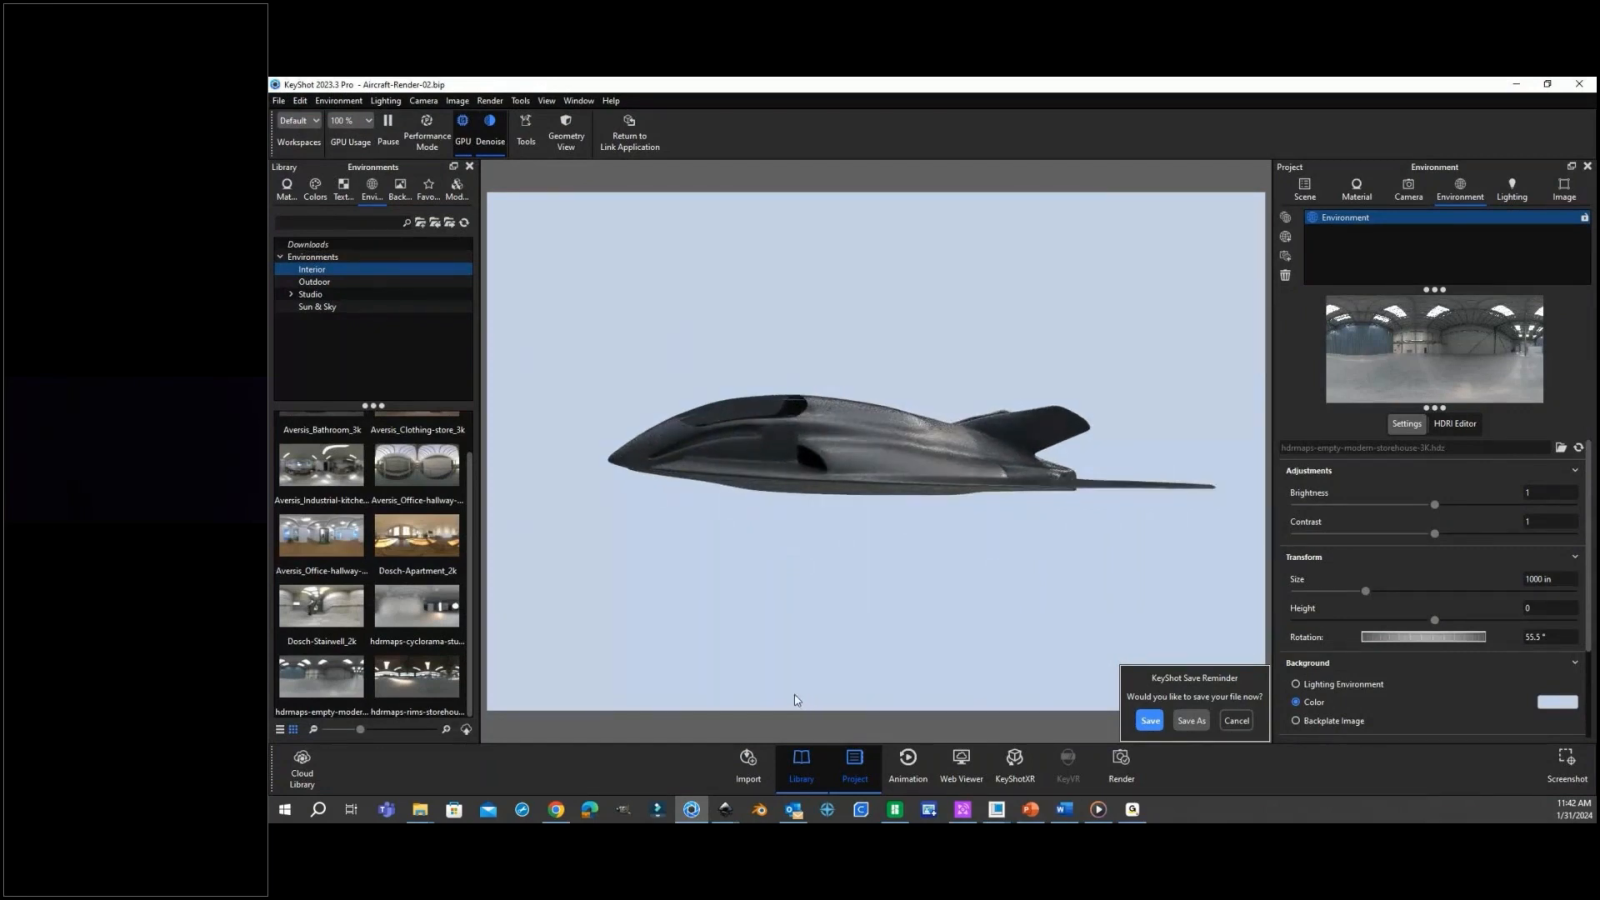
# Return to the active AIRCRAFT-01 part in Creo and select the whole part to highlight its geometry, then clear the selection.
pyautogui.click(997, 810)
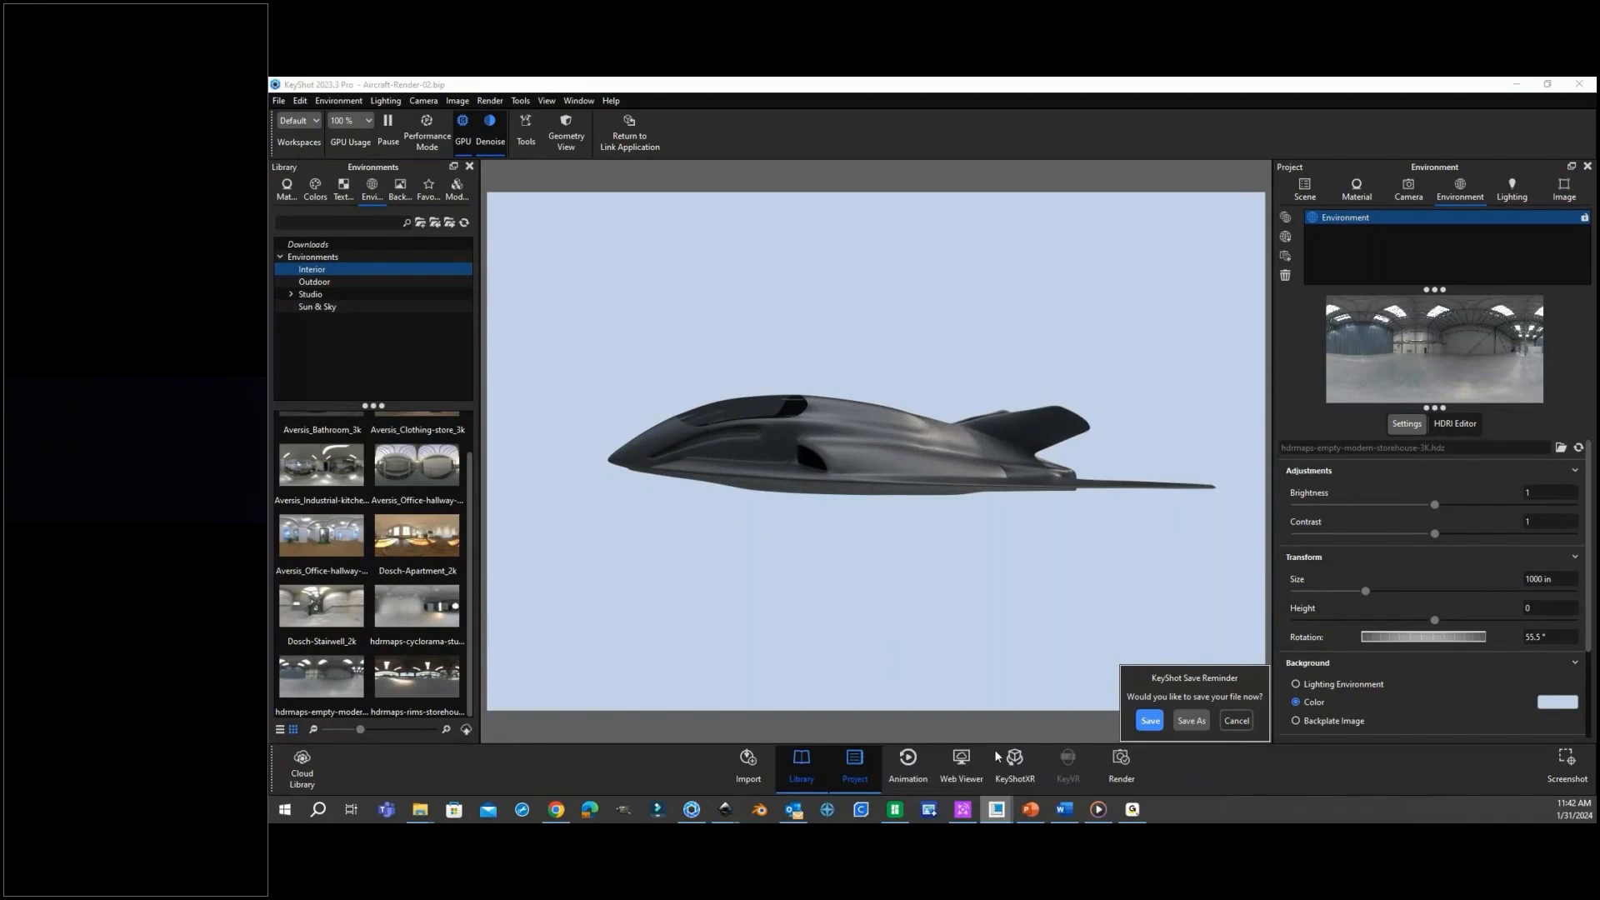
pyautogui.click(994, 750)
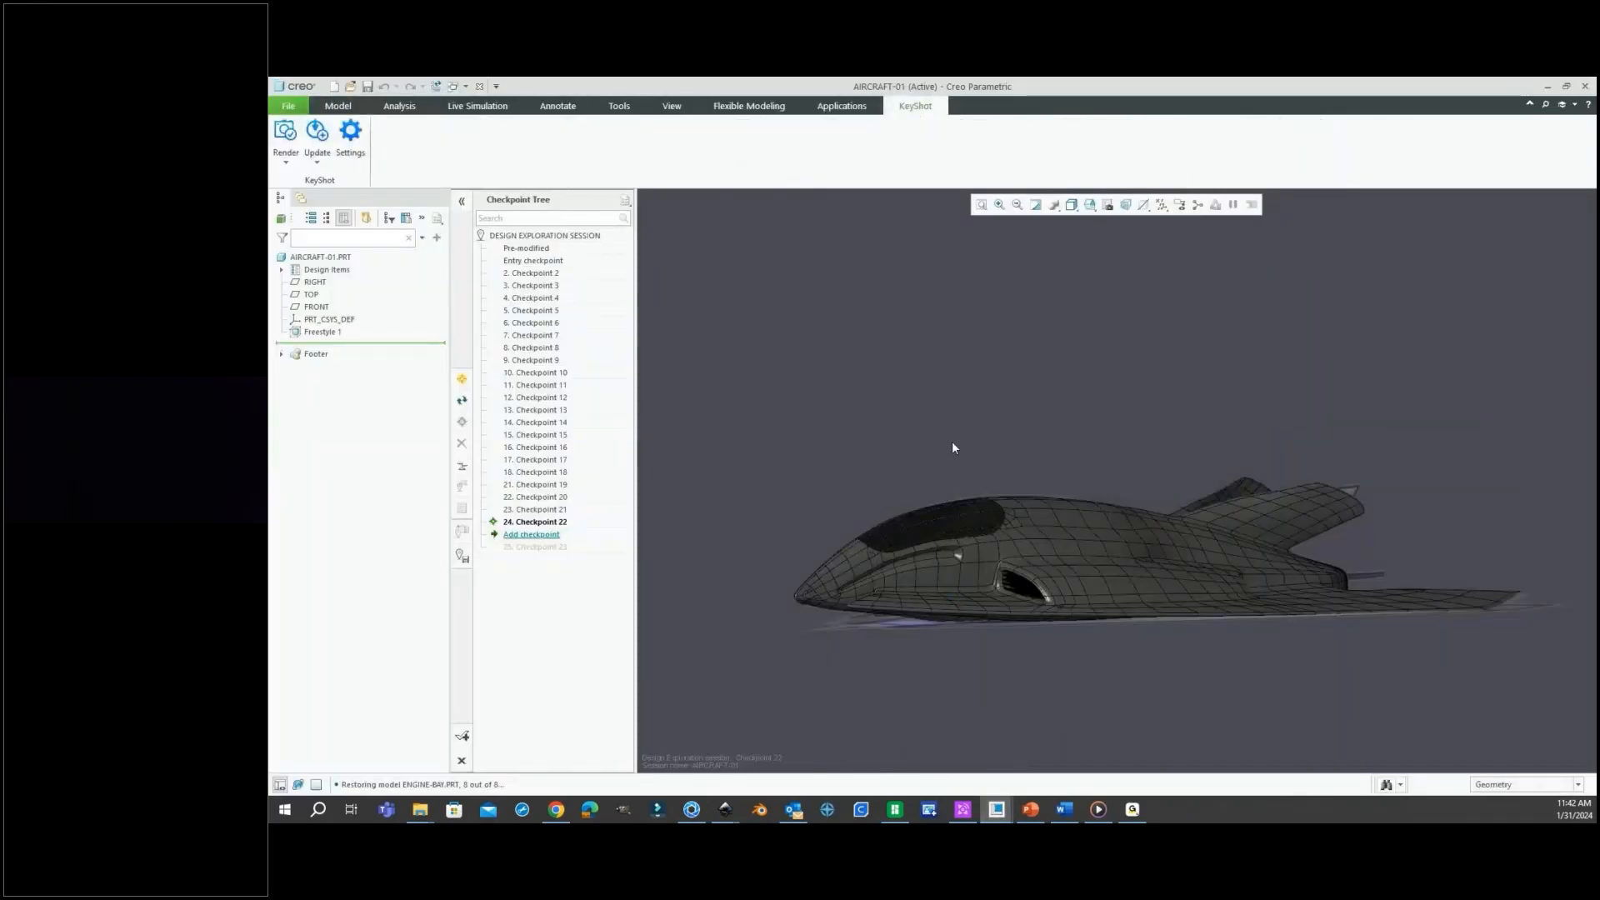
pyautogui.scroll(-2, 1032, 588)
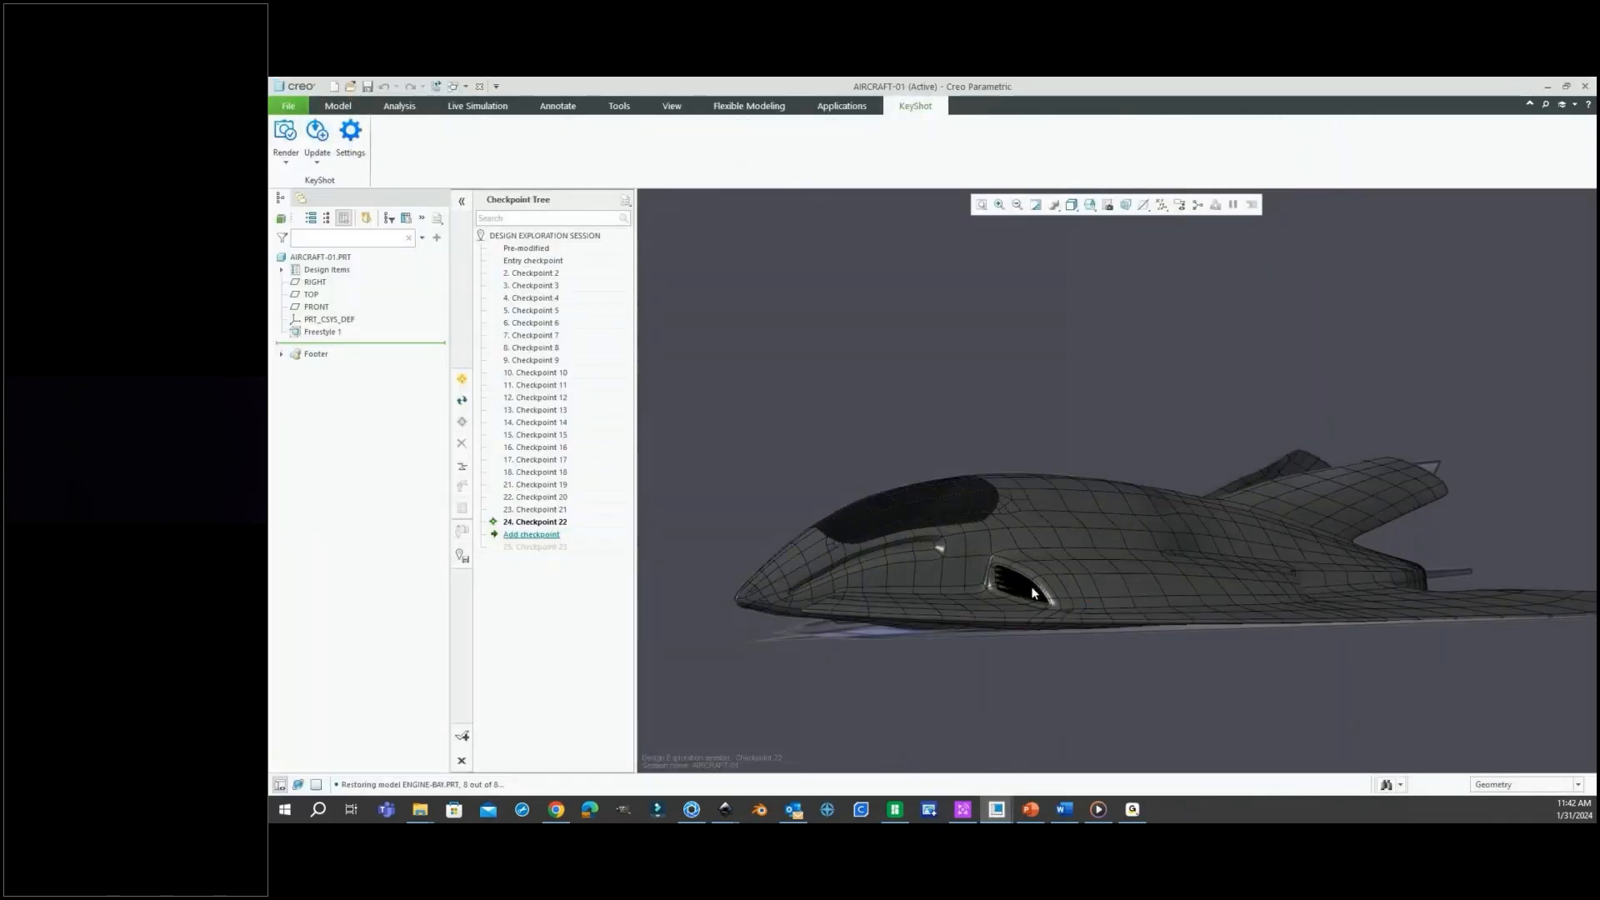
pyautogui.moveTo(1031, 588); pyautogui.dragTo(1033, 575, button='middle')
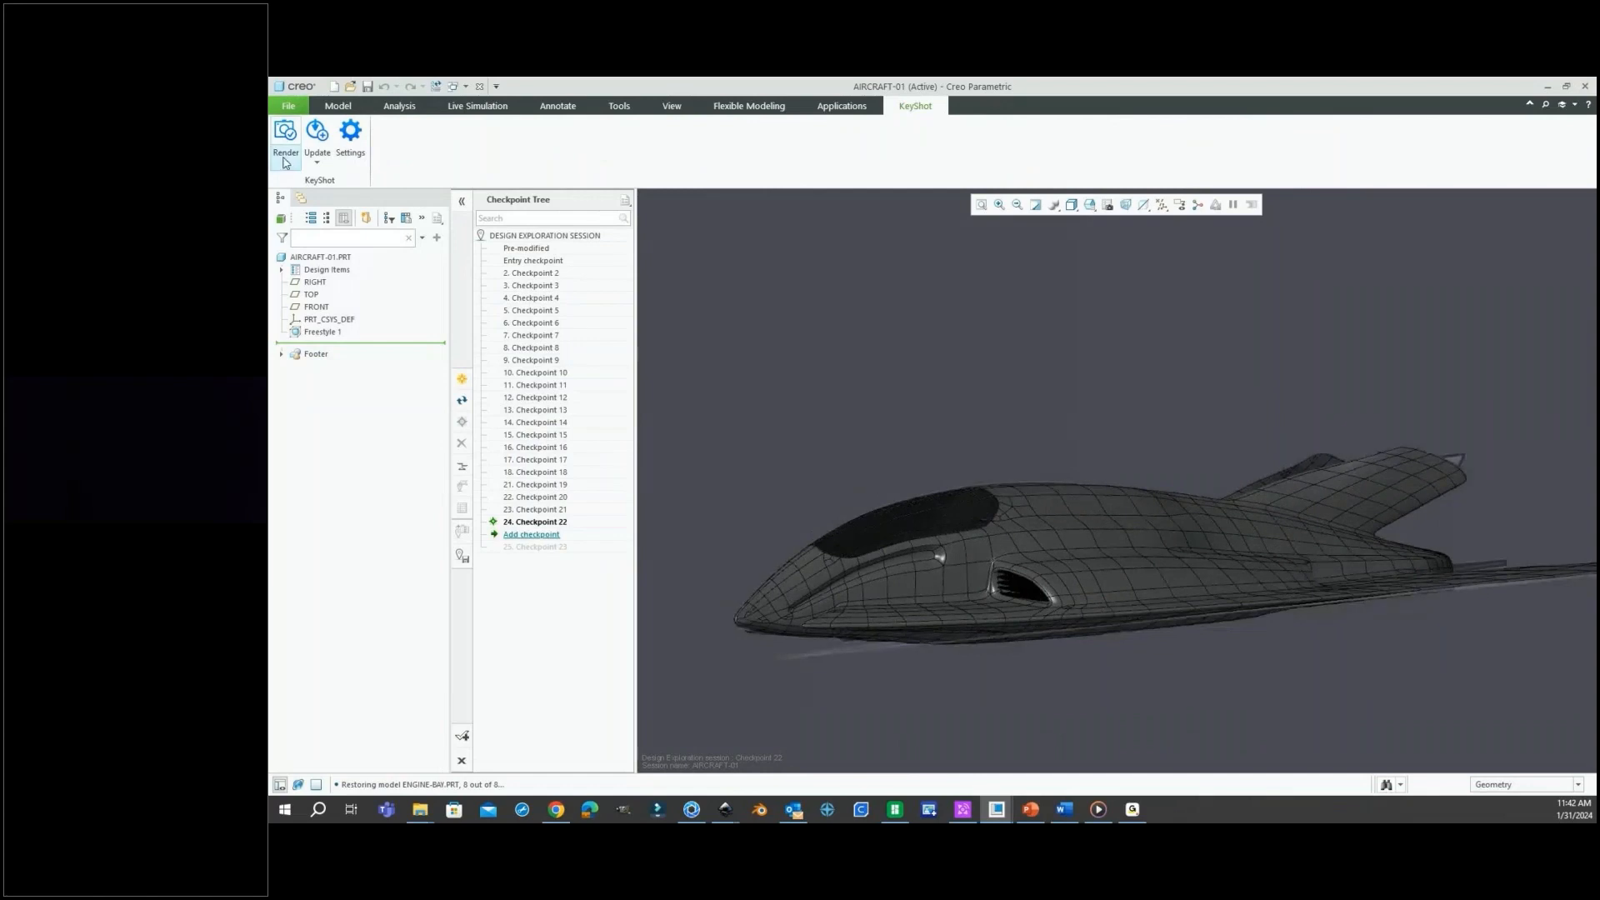
pyautogui.click(305, 258)
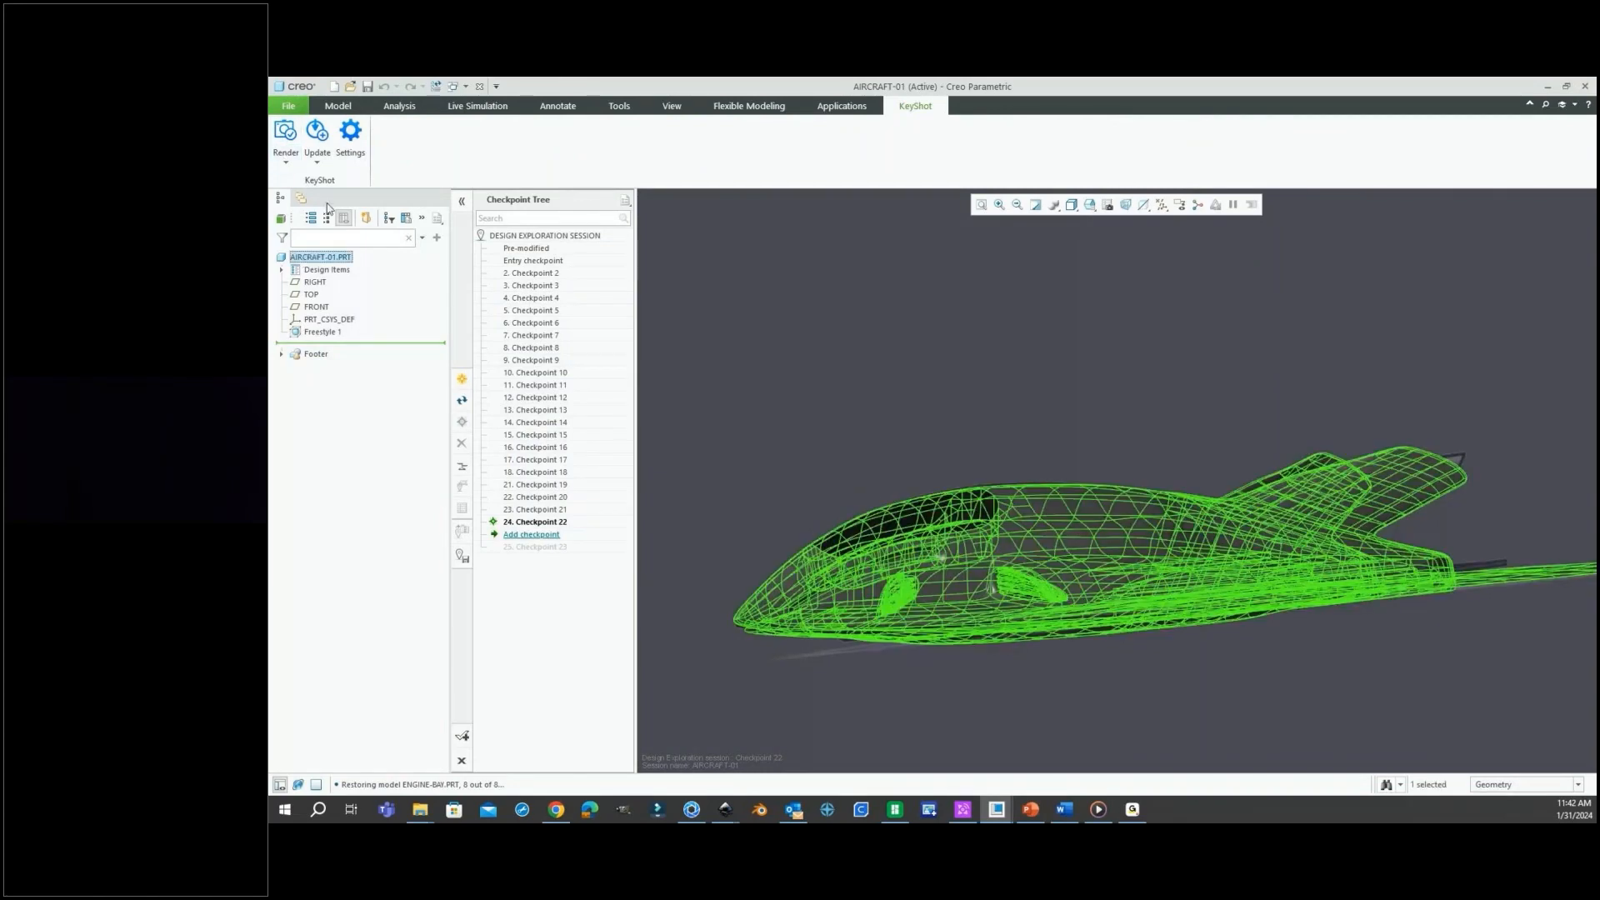
pyautogui.click(984, 588)
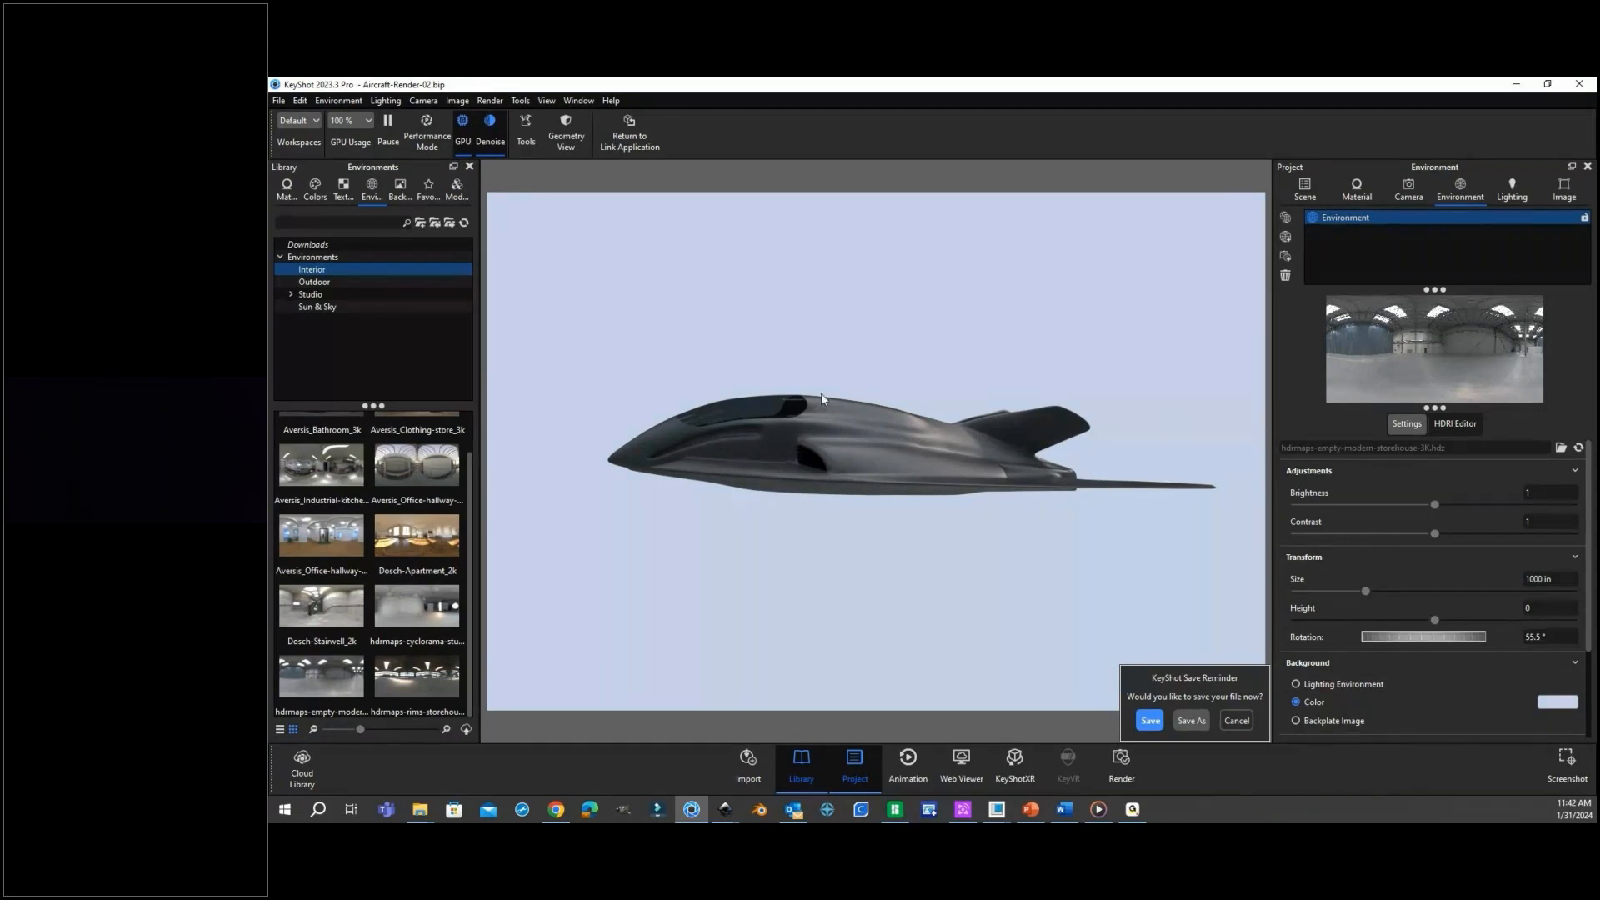
# Switch to the active AIRCRAFT-01 part in Creo and activate Checkpoint 2 of the design exploration session.
pyautogui.click(997, 809)
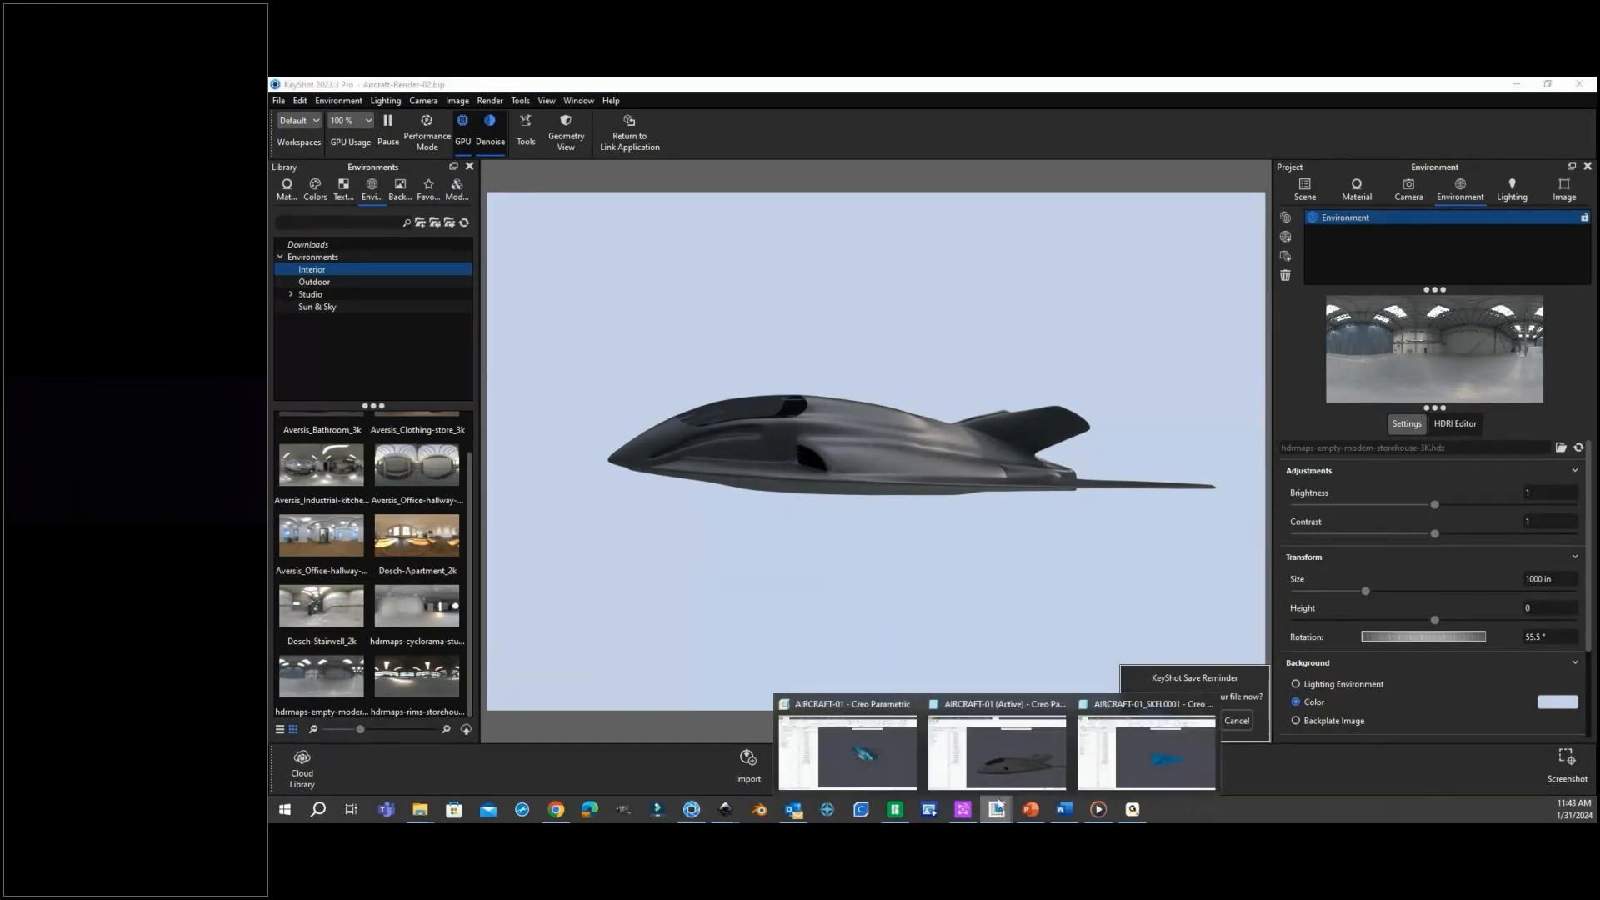
pyautogui.click(996, 750)
pyautogui.click(338, 105)
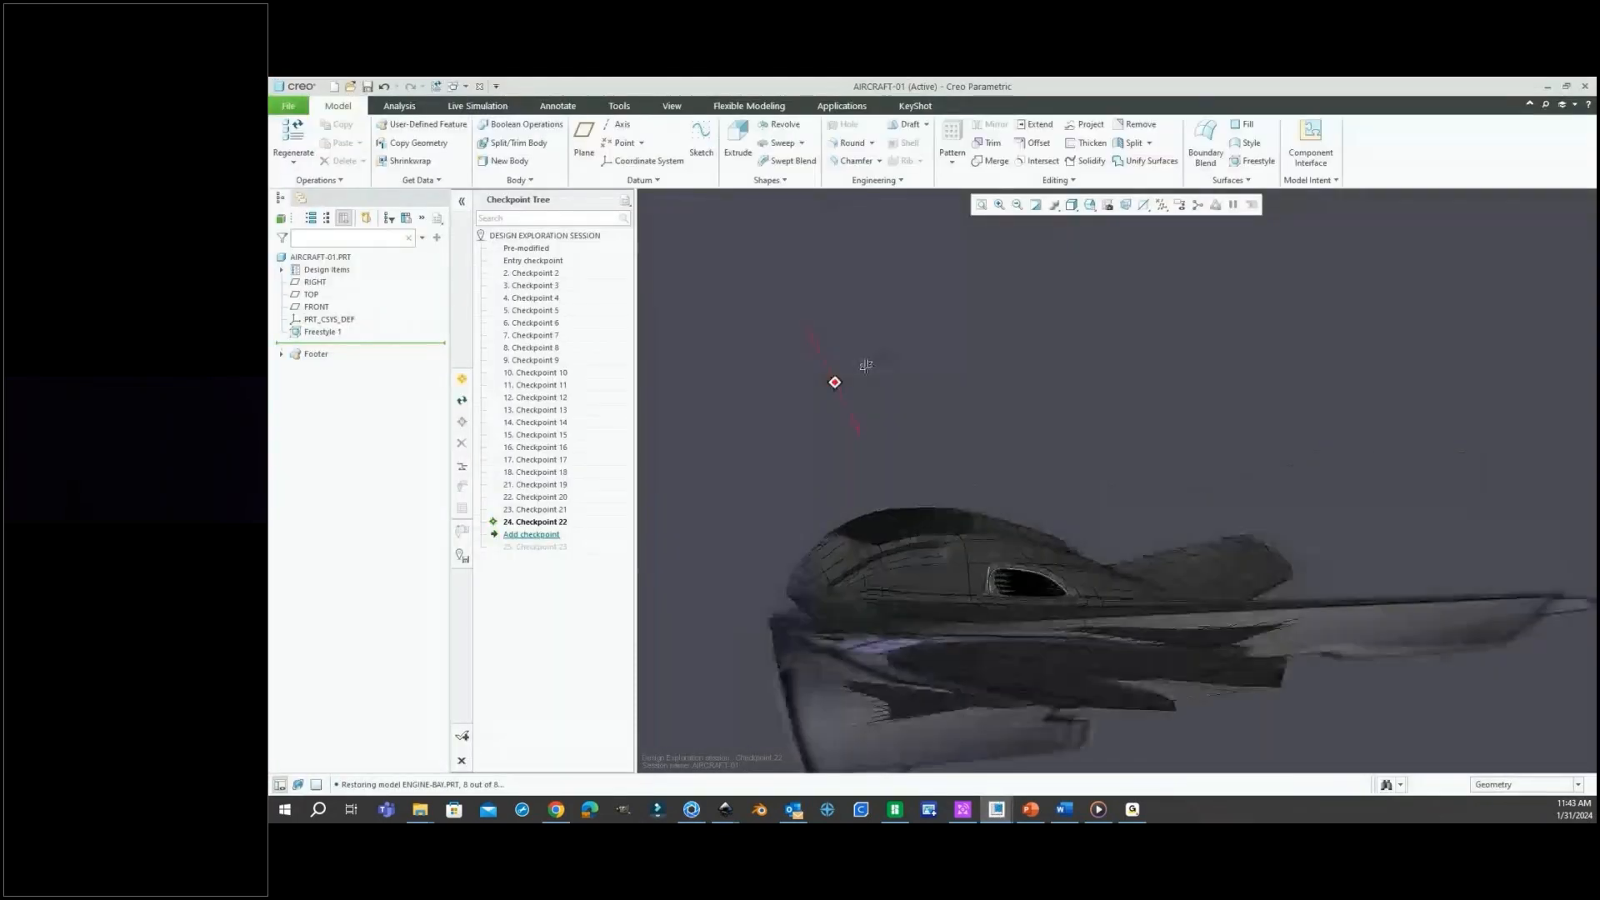
pyautogui.moveTo(865, 364); pyautogui.dragTo(843, 387, button='middle')
pyautogui.rightClick(548, 276)
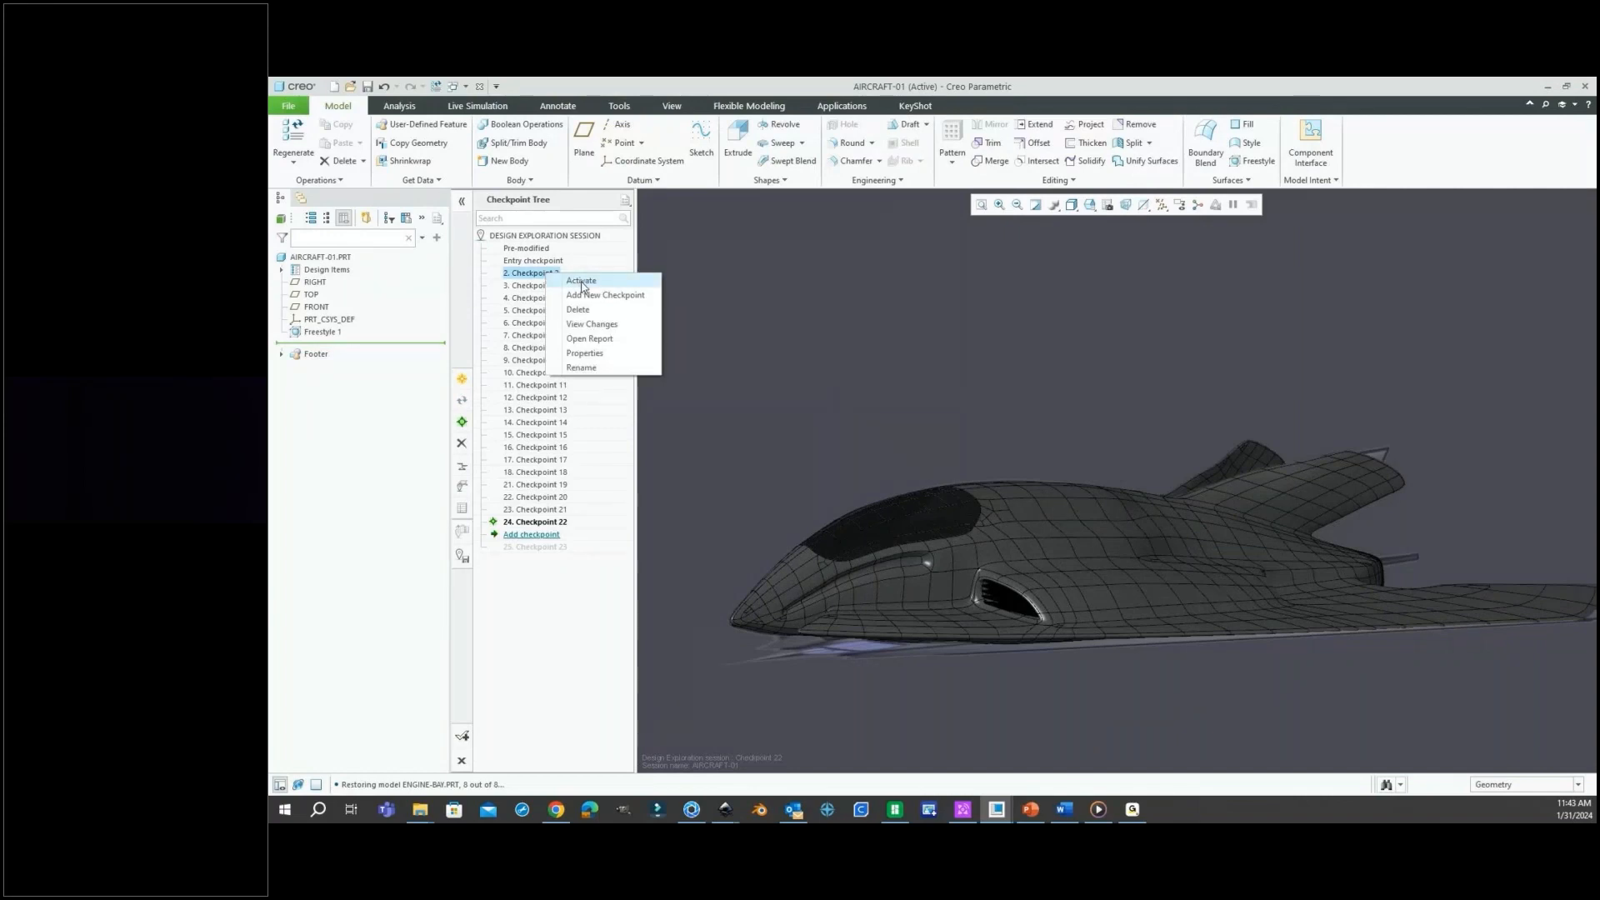
pyautogui.click(581, 281)
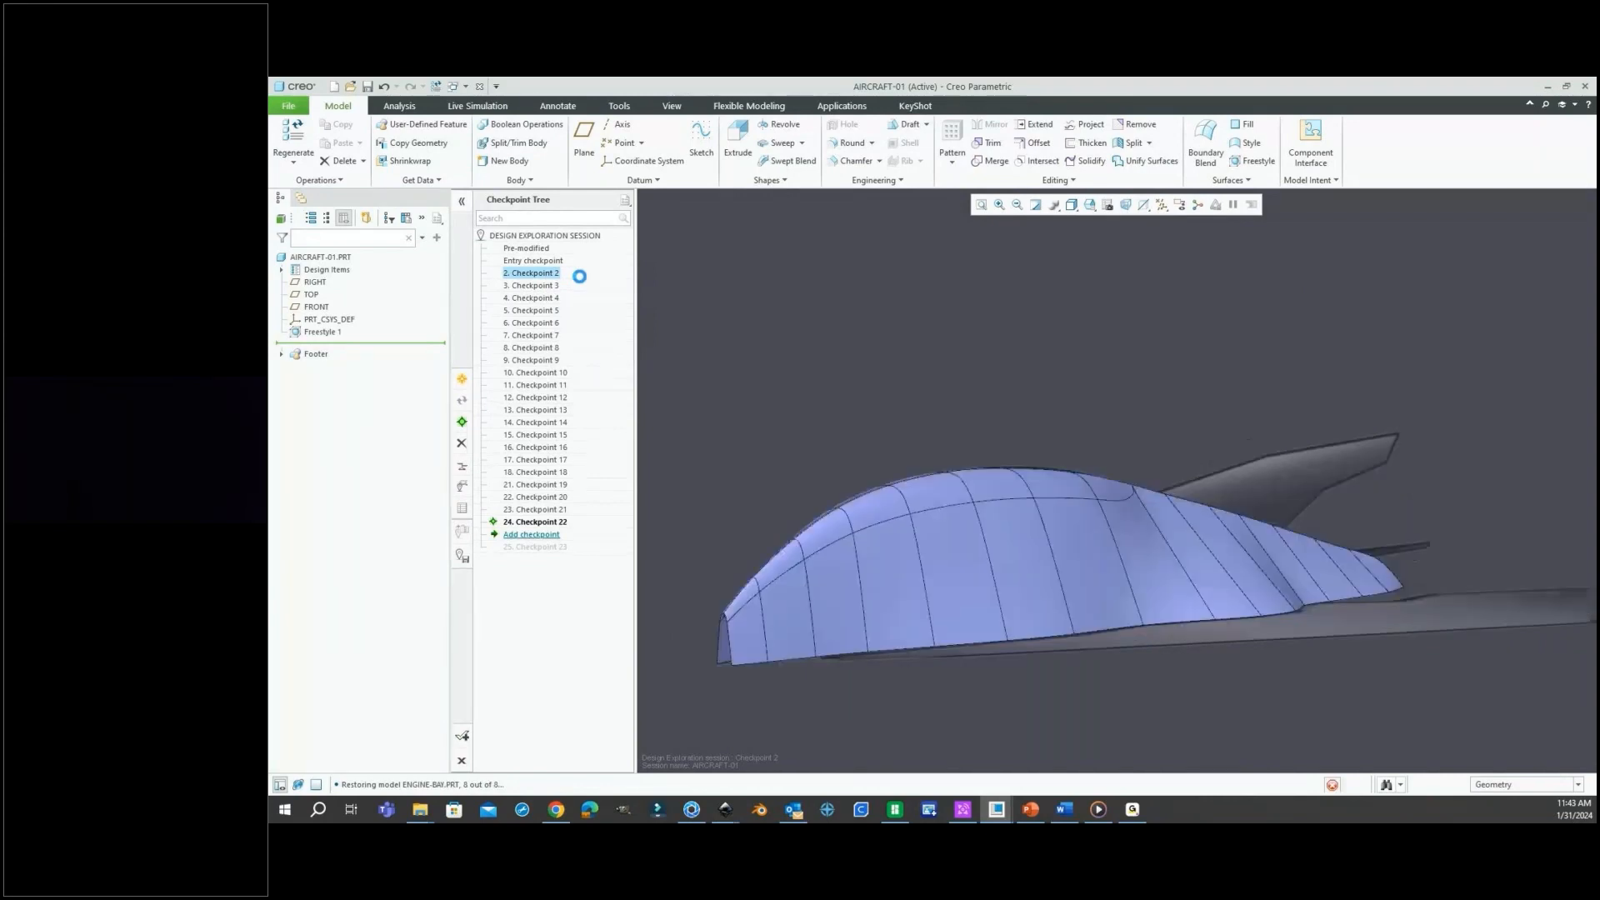
pyautogui.moveTo(977, 375); pyautogui.dragTo(990, 433, button='middle')
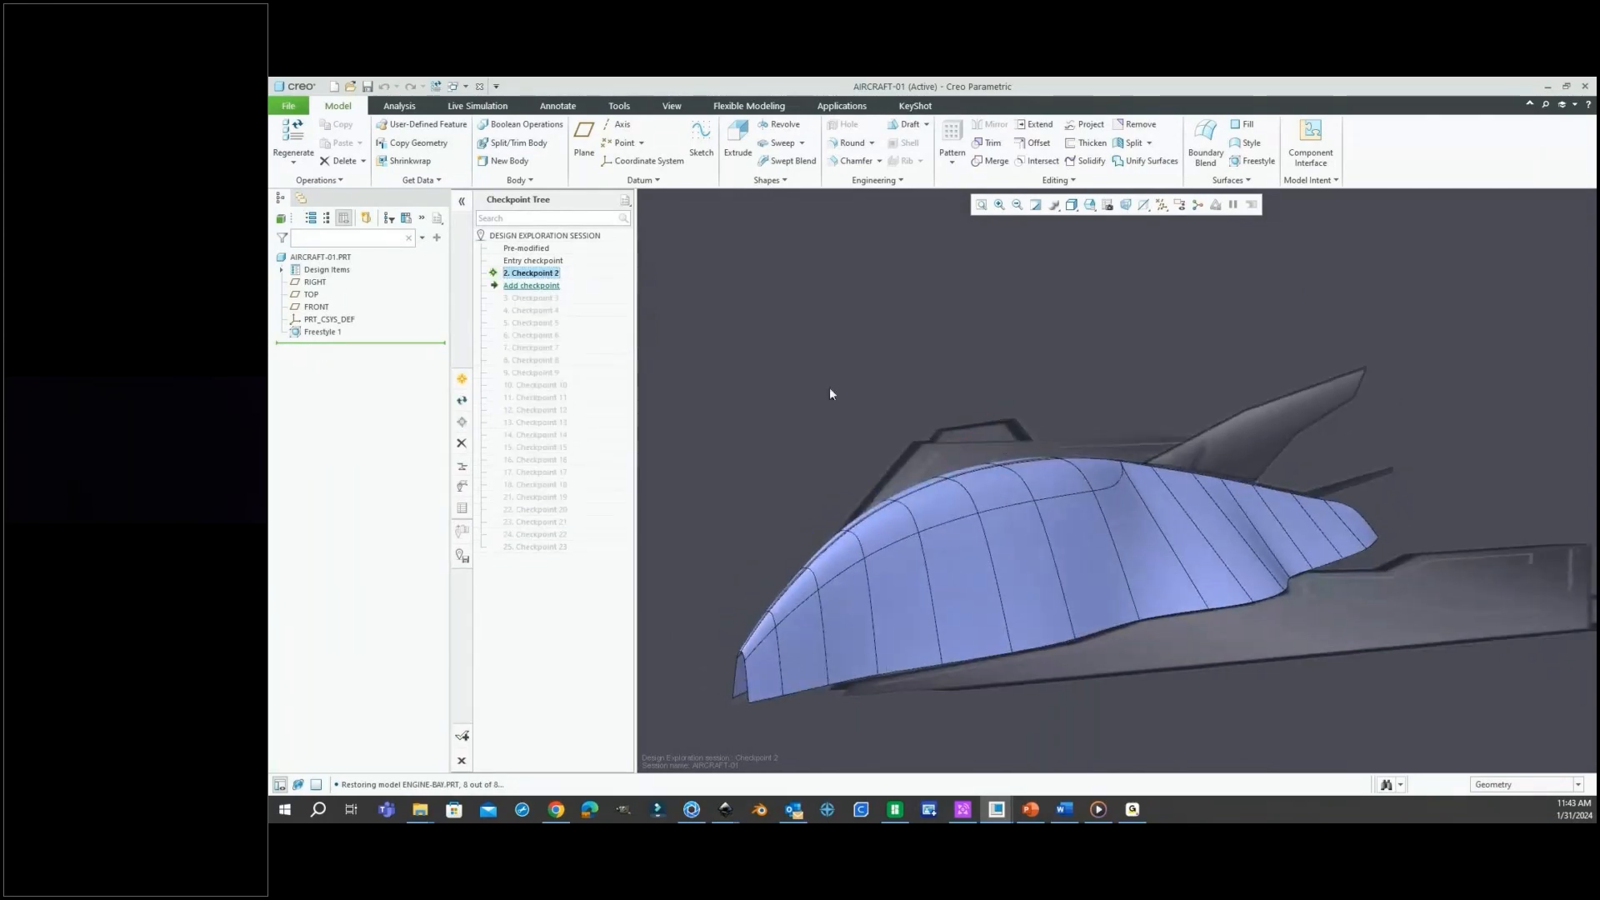
# Open the Freestyle 1 feature for editing and hide Shape 1 so only the aircraft's reference images remain.
pyautogui.click(335, 333)
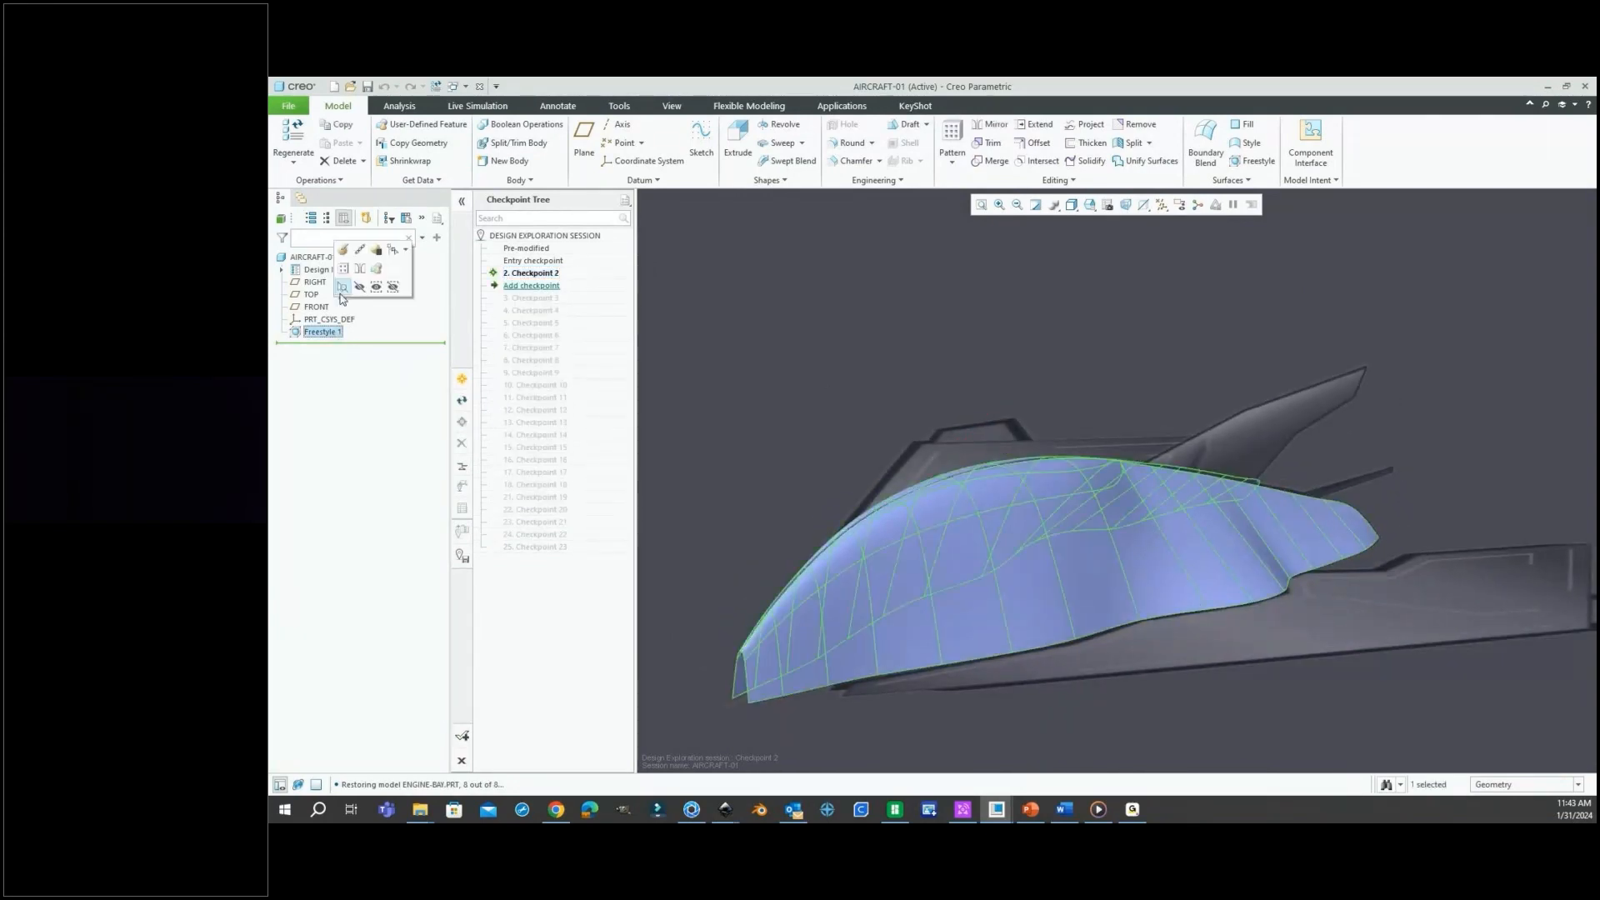
pyautogui.click(343, 250)
pyautogui.moveTo(942, 350); pyautogui.dragTo(958, 364, button='middle')
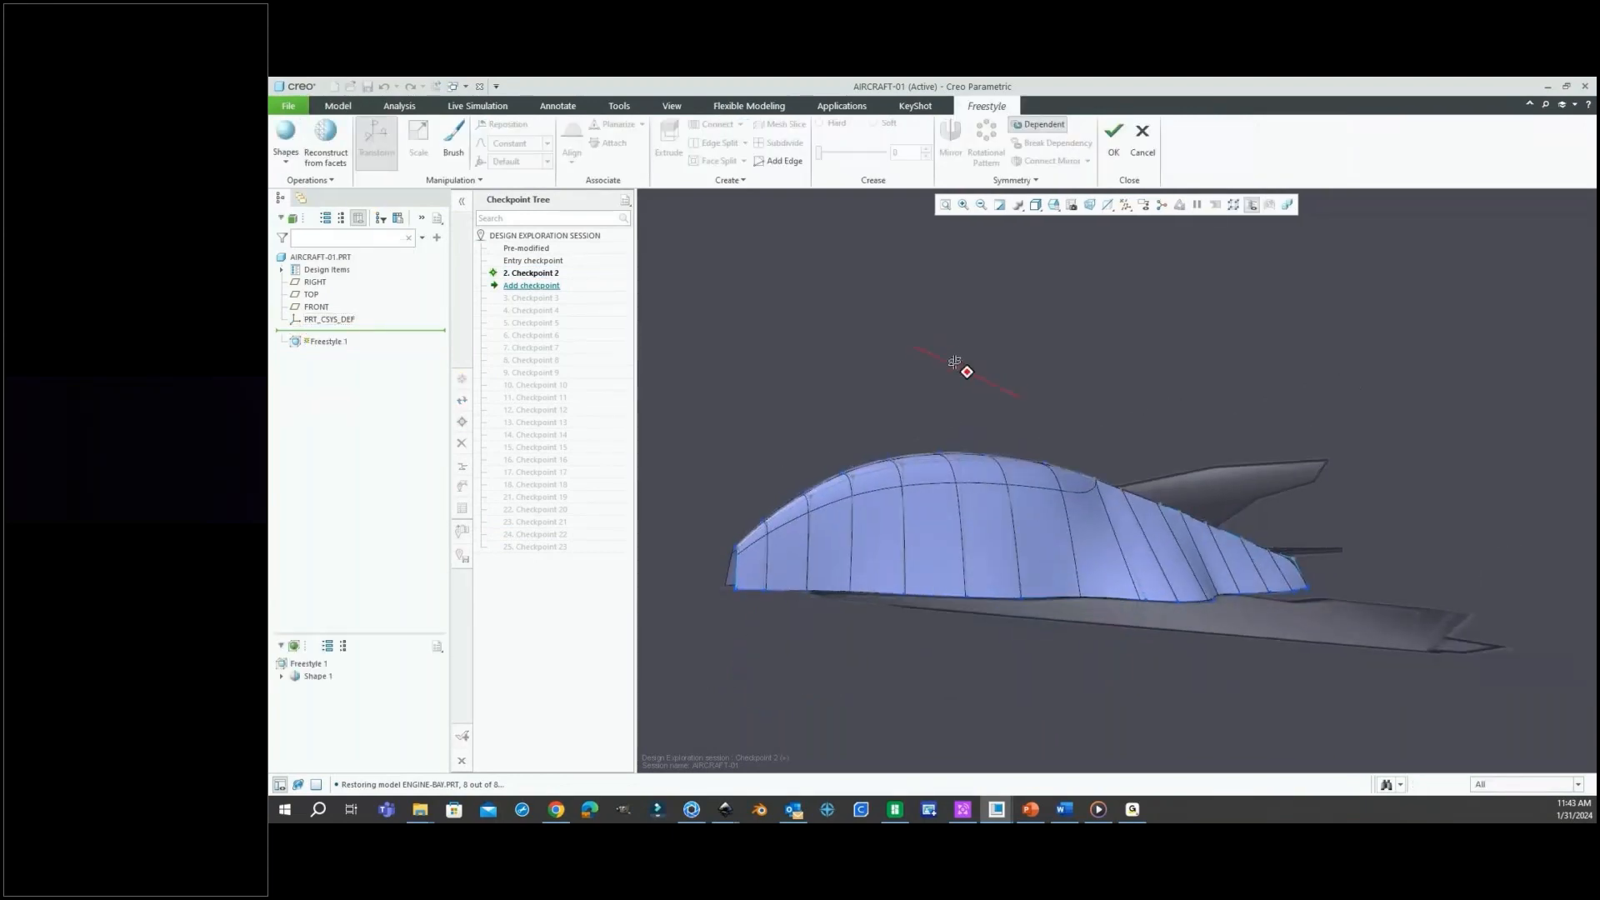
pyautogui.click(318, 677)
pyautogui.click(330, 629)
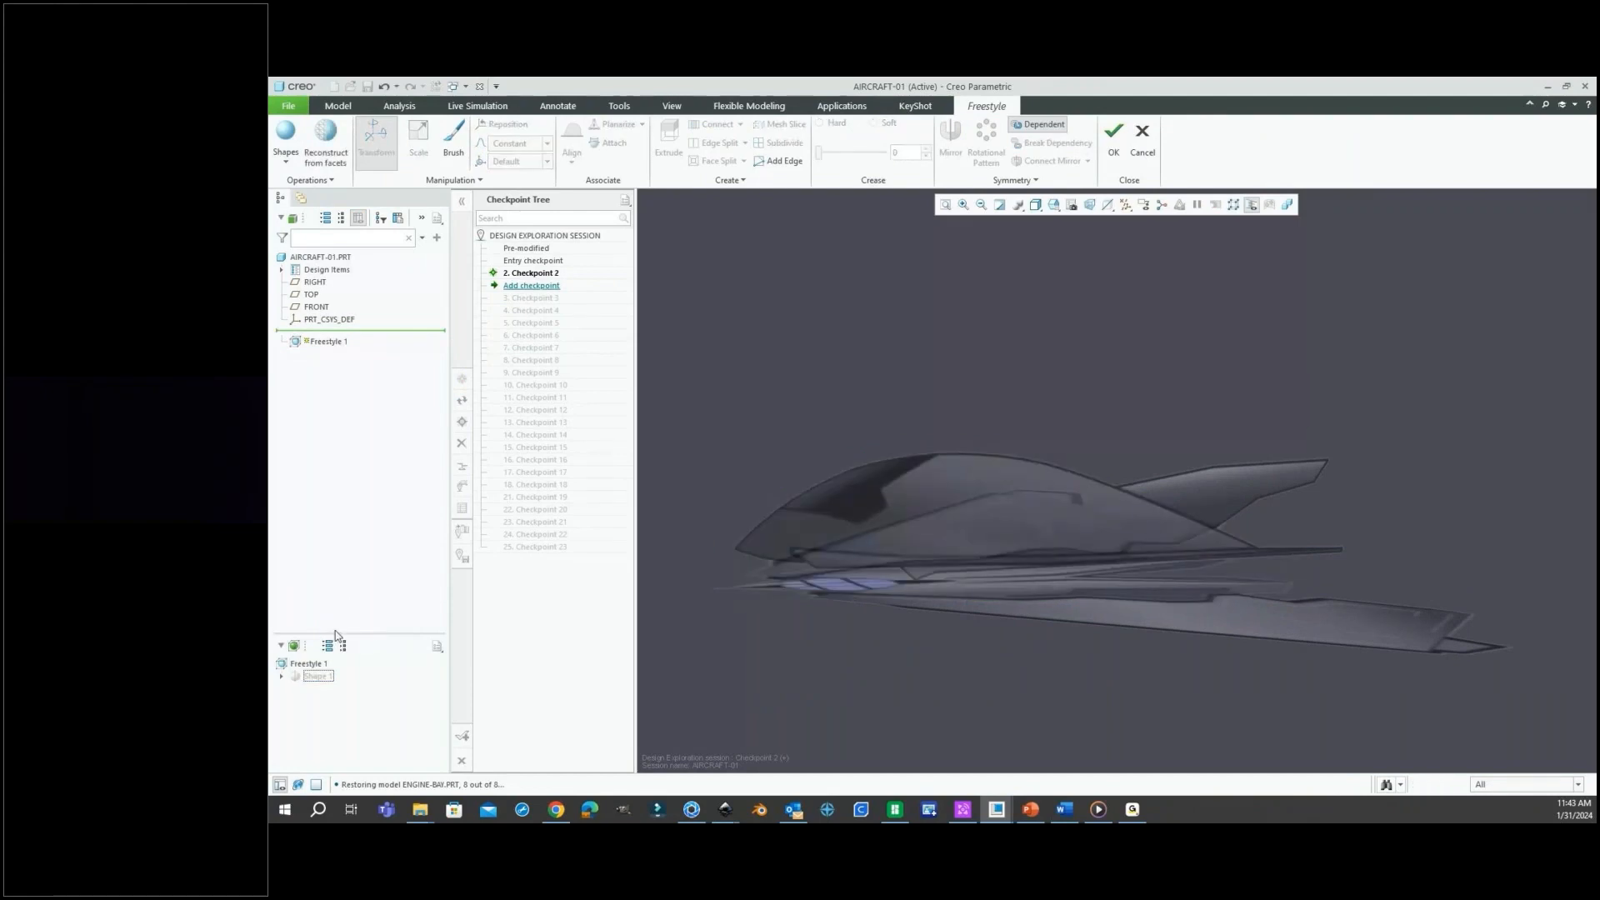
pyautogui.moveTo(980, 475)
pyautogui.mouseDown(button='middle')
pyautogui.moveTo(957, 471)
pyautogui.moveTo(981, 463)
pyautogui.mouseUp(button='middle')
pyautogui.scroll(2, 1054, 485)
pyautogui.moveTo(1091, 506); pyautogui.dragTo(1094, 538, button='middle')
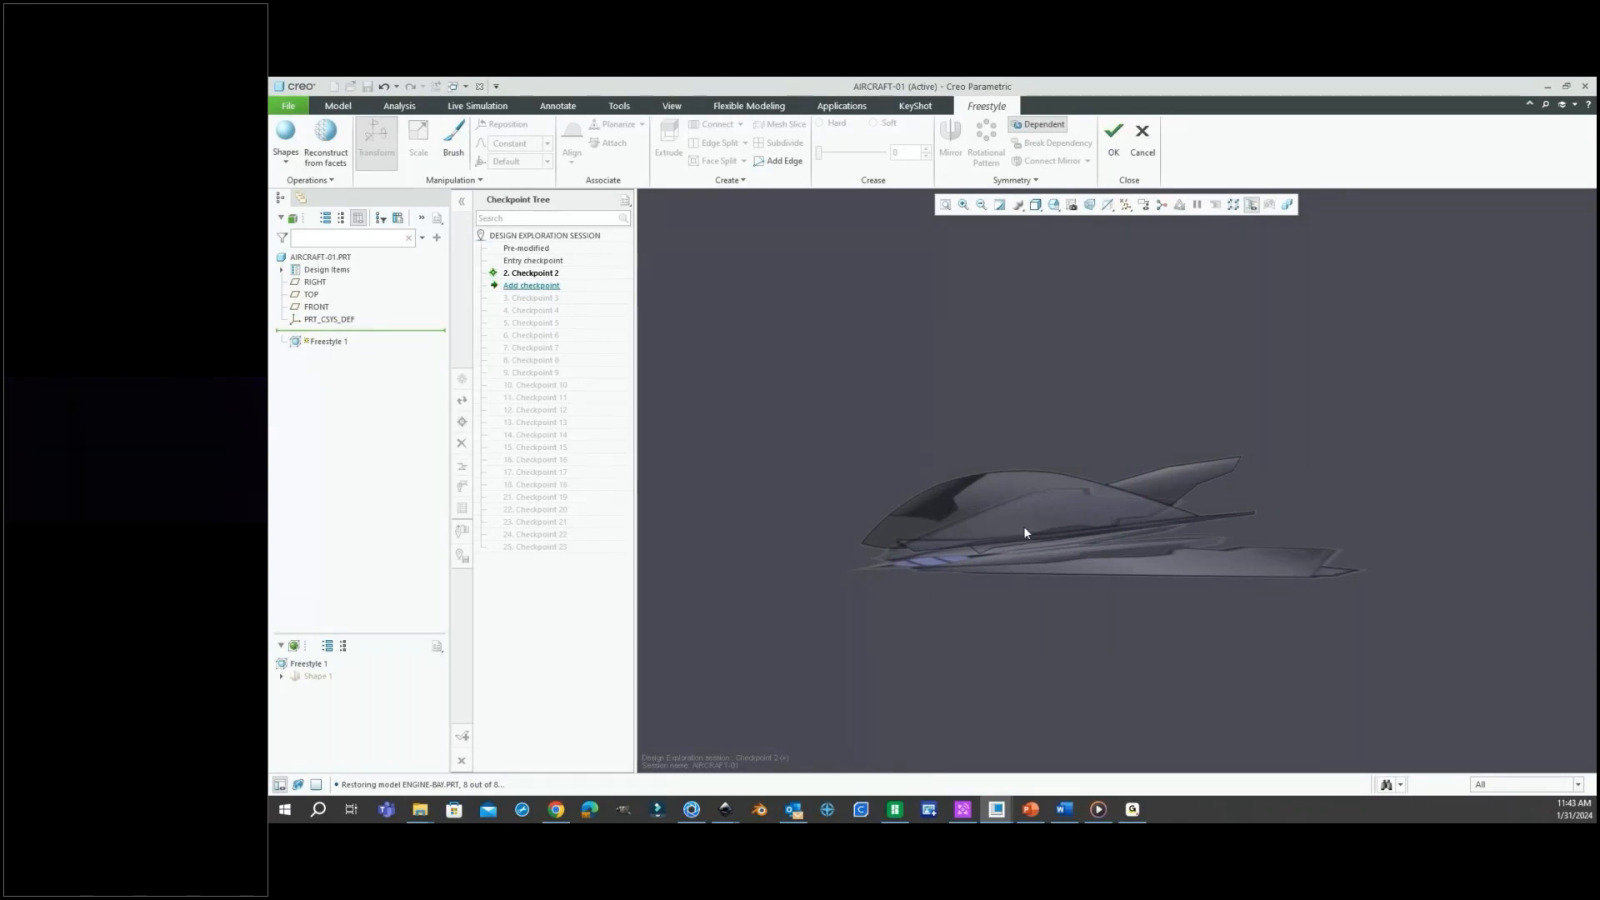
# Add a closed sphere primitive to the freestyle feature and move it forward toward the aircraft's nose.
pyautogui.click(286, 158)
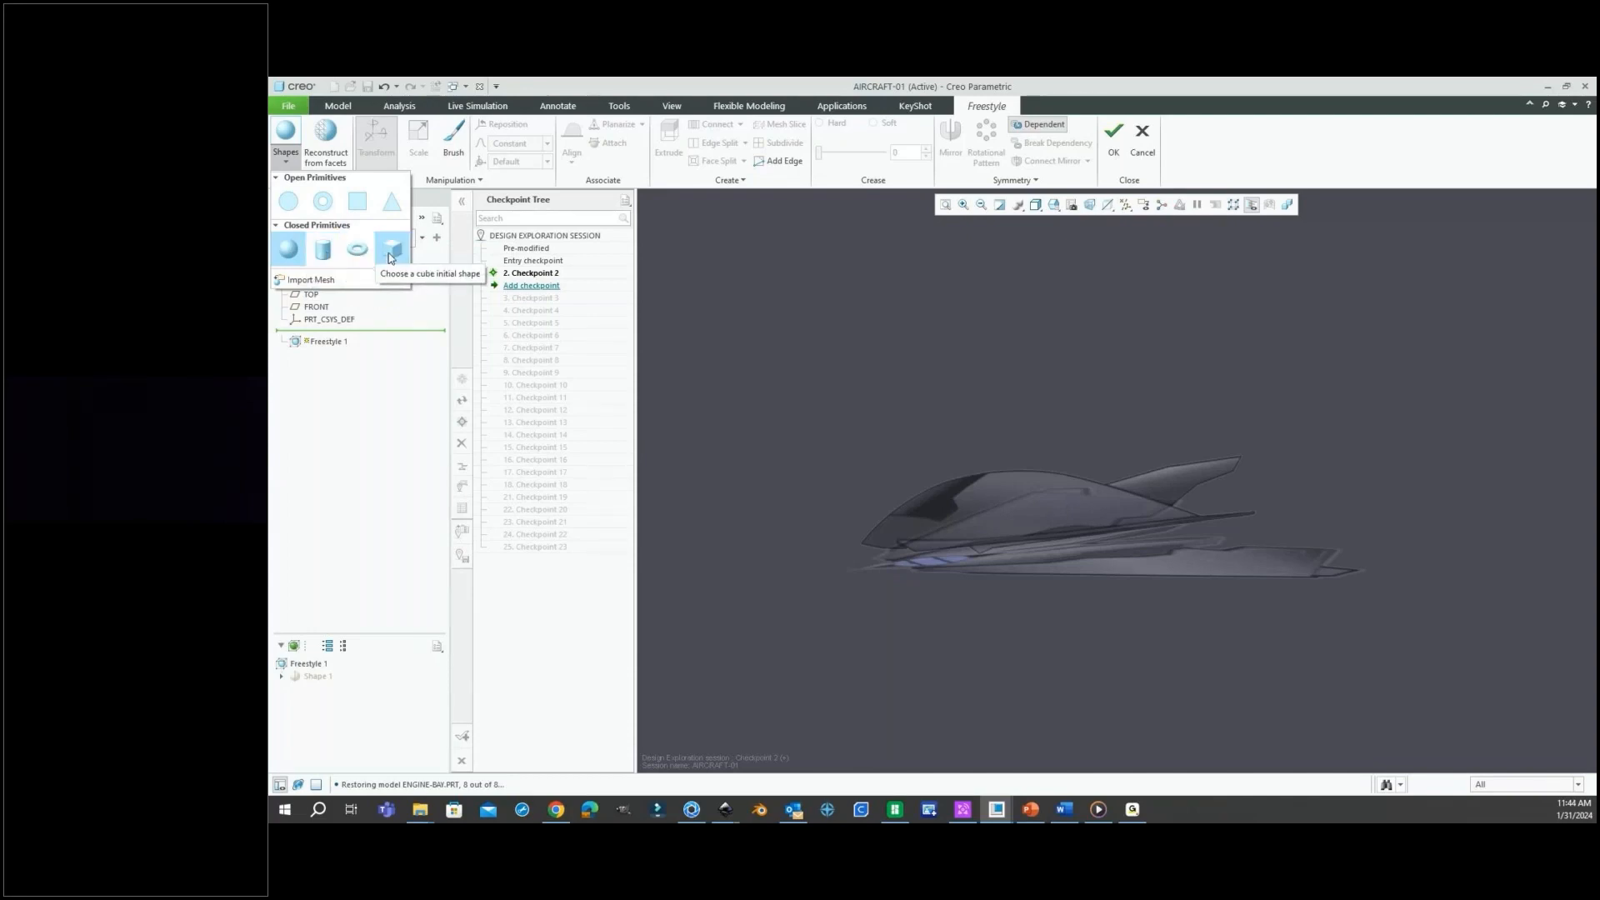
pyautogui.click(291, 252)
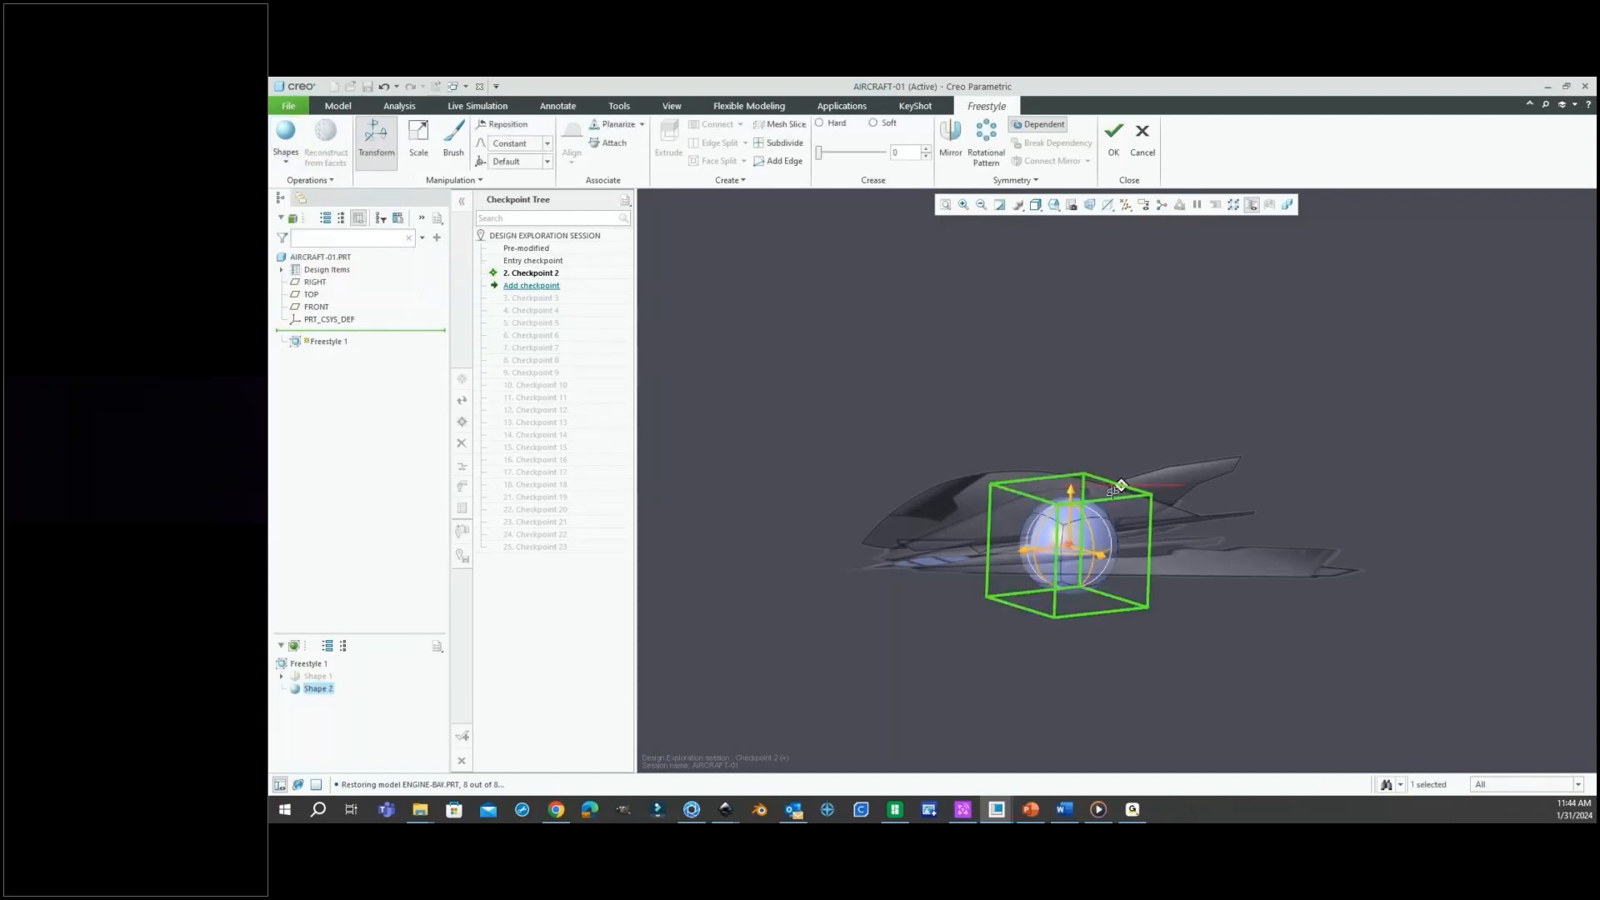
pyautogui.moveTo(1088, 498); pyautogui.dragTo(1033, 512, button='middle')
pyautogui.moveTo(1018, 516); pyautogui.dragTo(941, 514)
pyautogui.moveTo(1048, 498); pyautogui.dragTo(879, 515, button='middle')
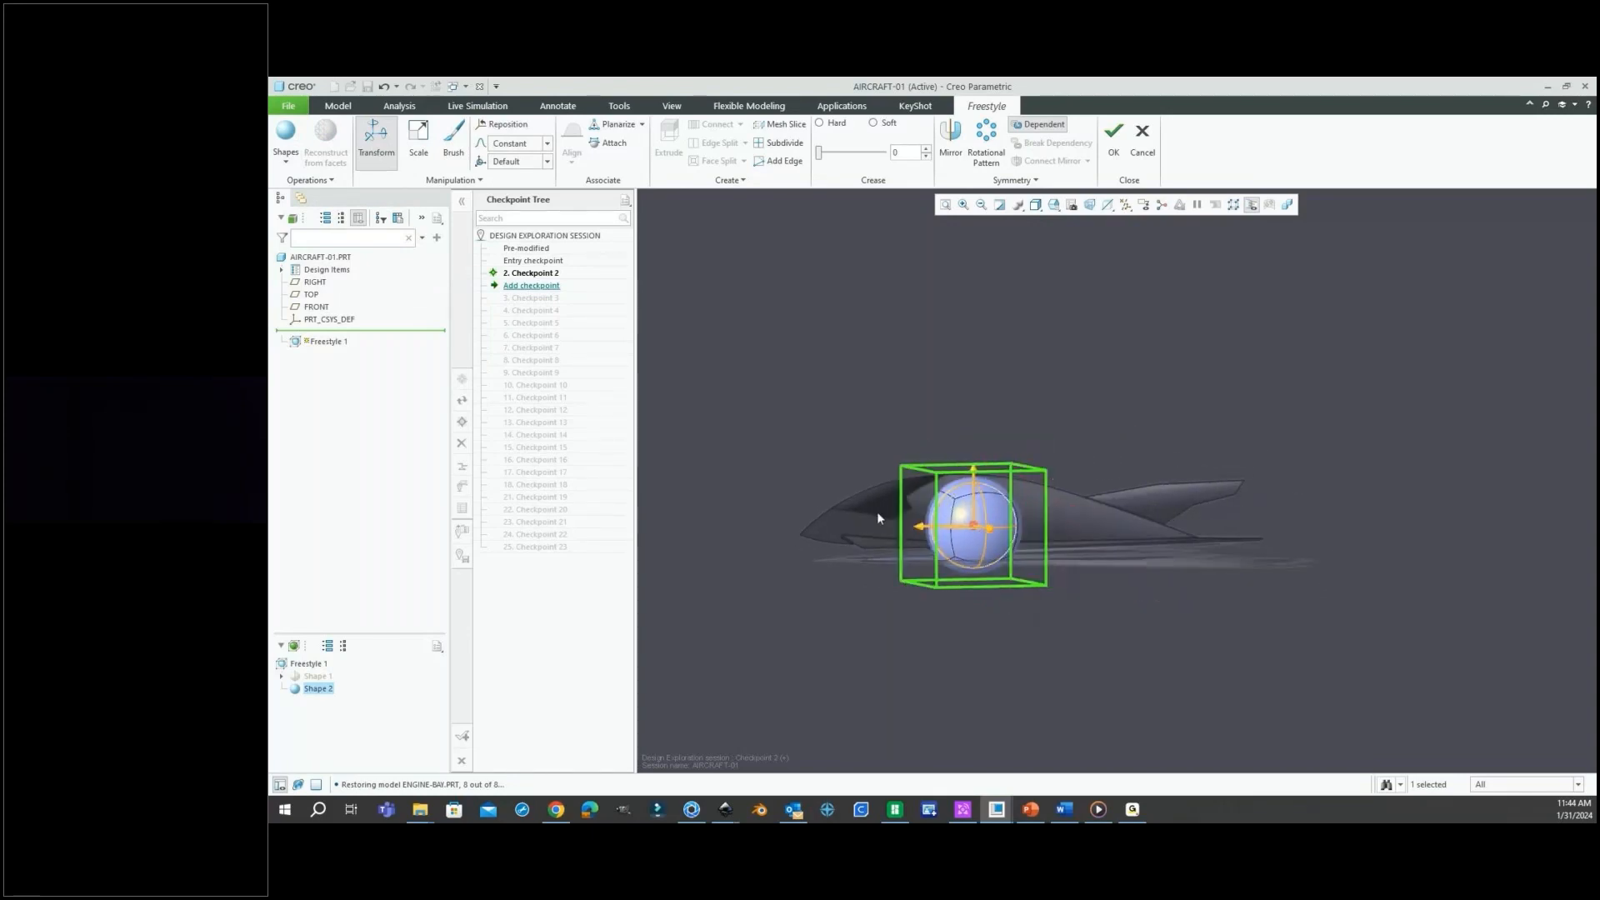
# Extrude the sphere's front face toward the nose and its rear face toward the tail to lengthen the body.
pyautogui.click(921, 491)
pyautogui.rightClick(795, 414)
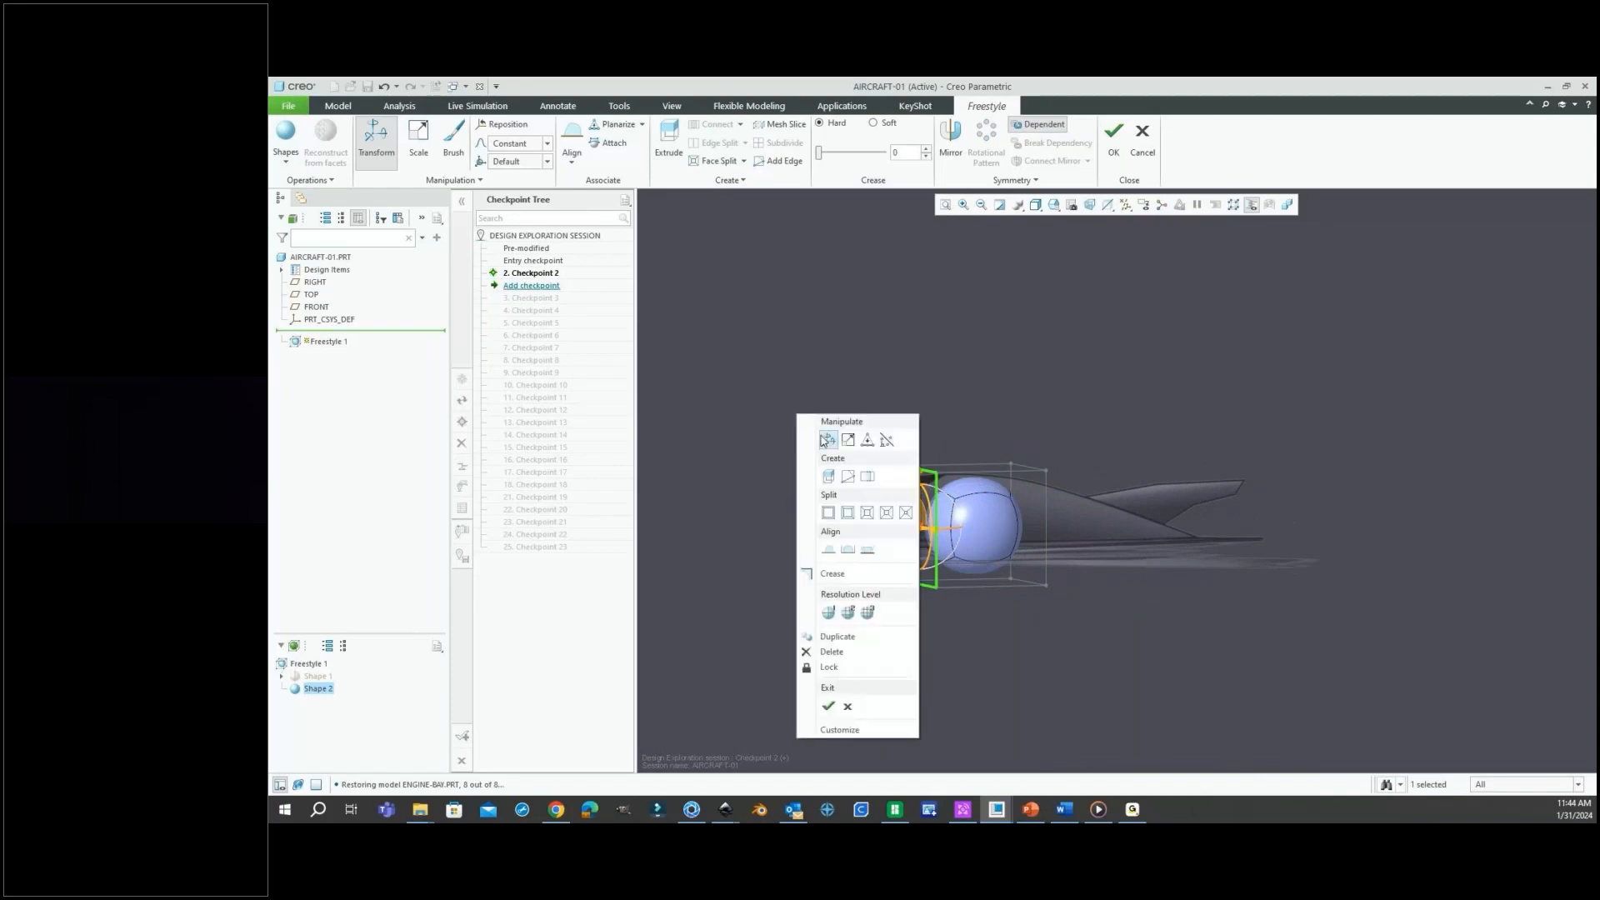
pyautogui.click(834, 477)
pyautogui.moveTo(923, 531); pyautogui.dragTo(1059, 514)
pyautogui.click(1056, 509)
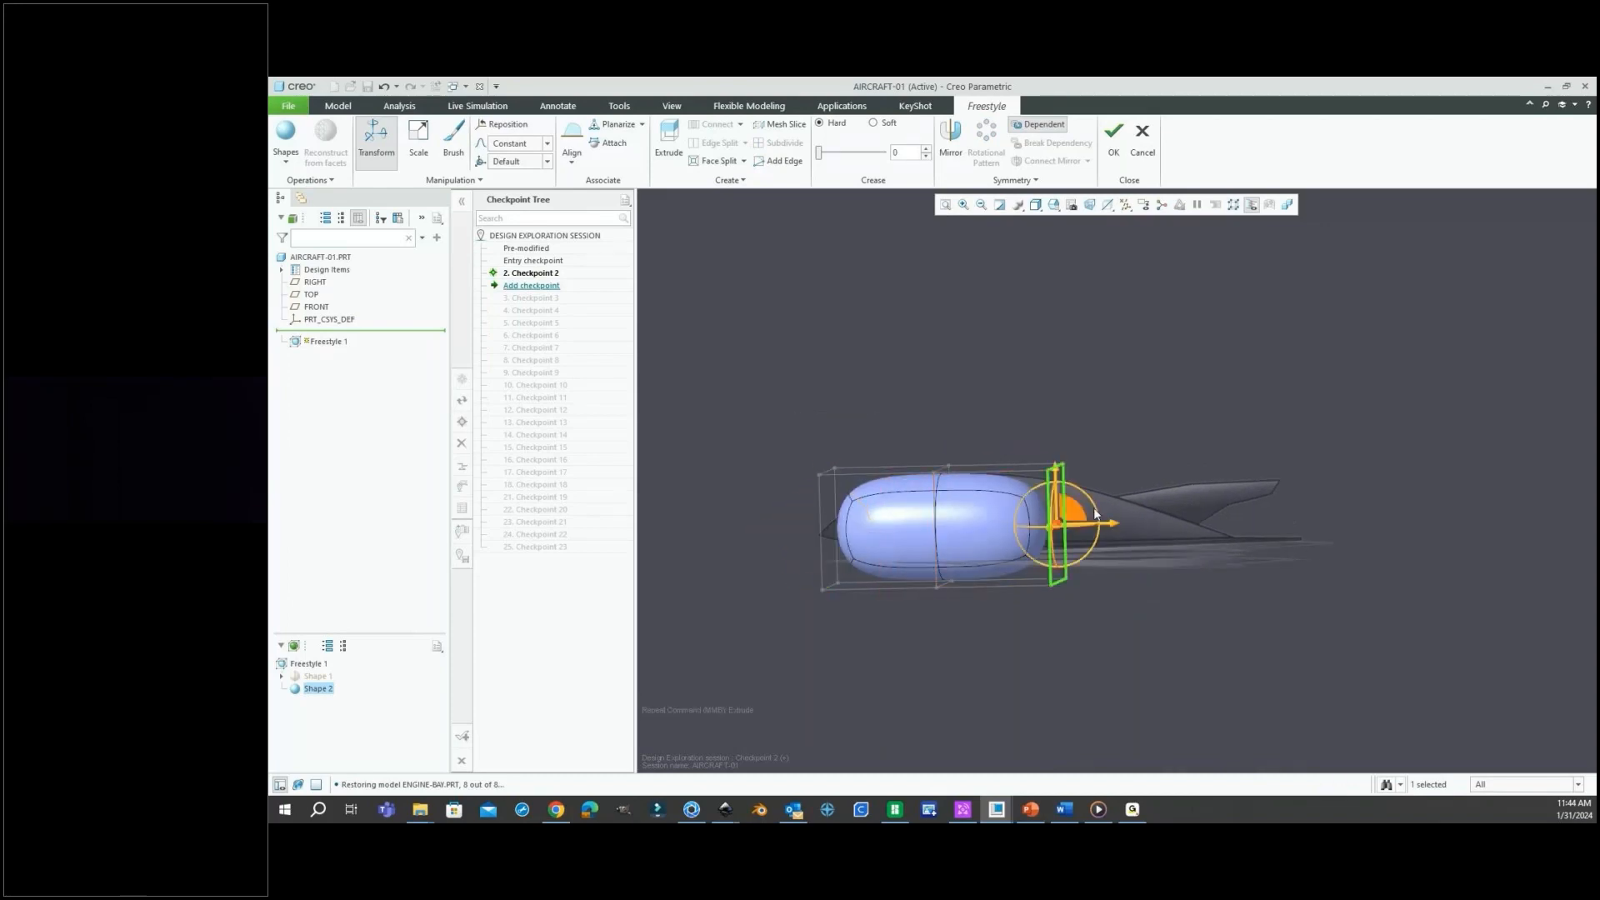
pyautogui.rightClick(1255, 488)
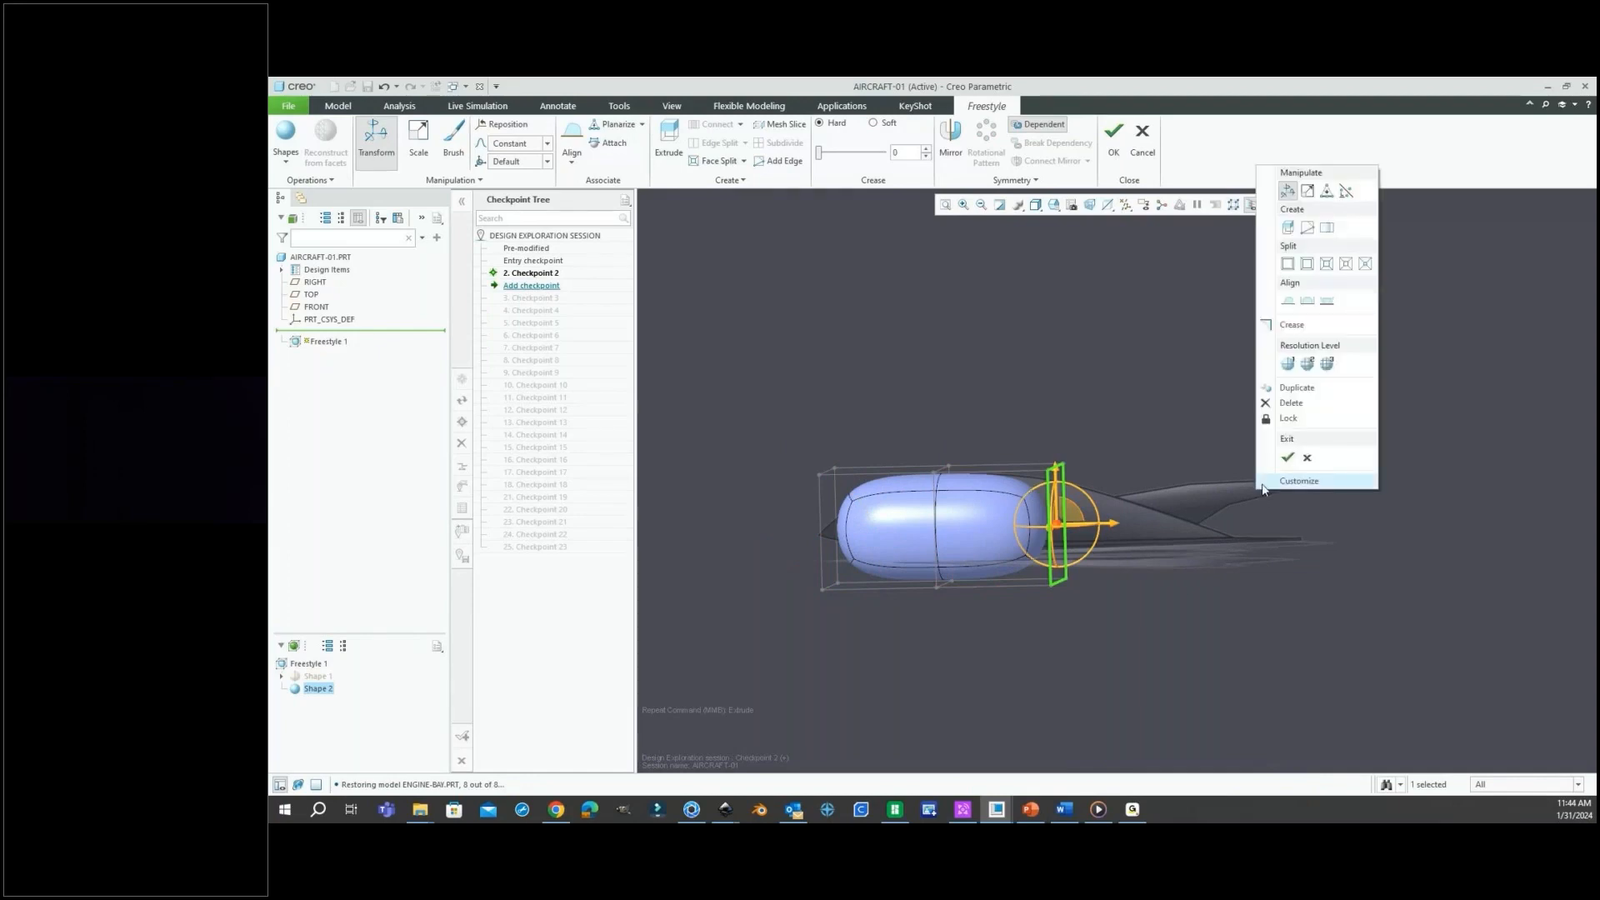
pyautogui.click(1289, 229)
pyautogui.scroll(-2, 1260, 505)
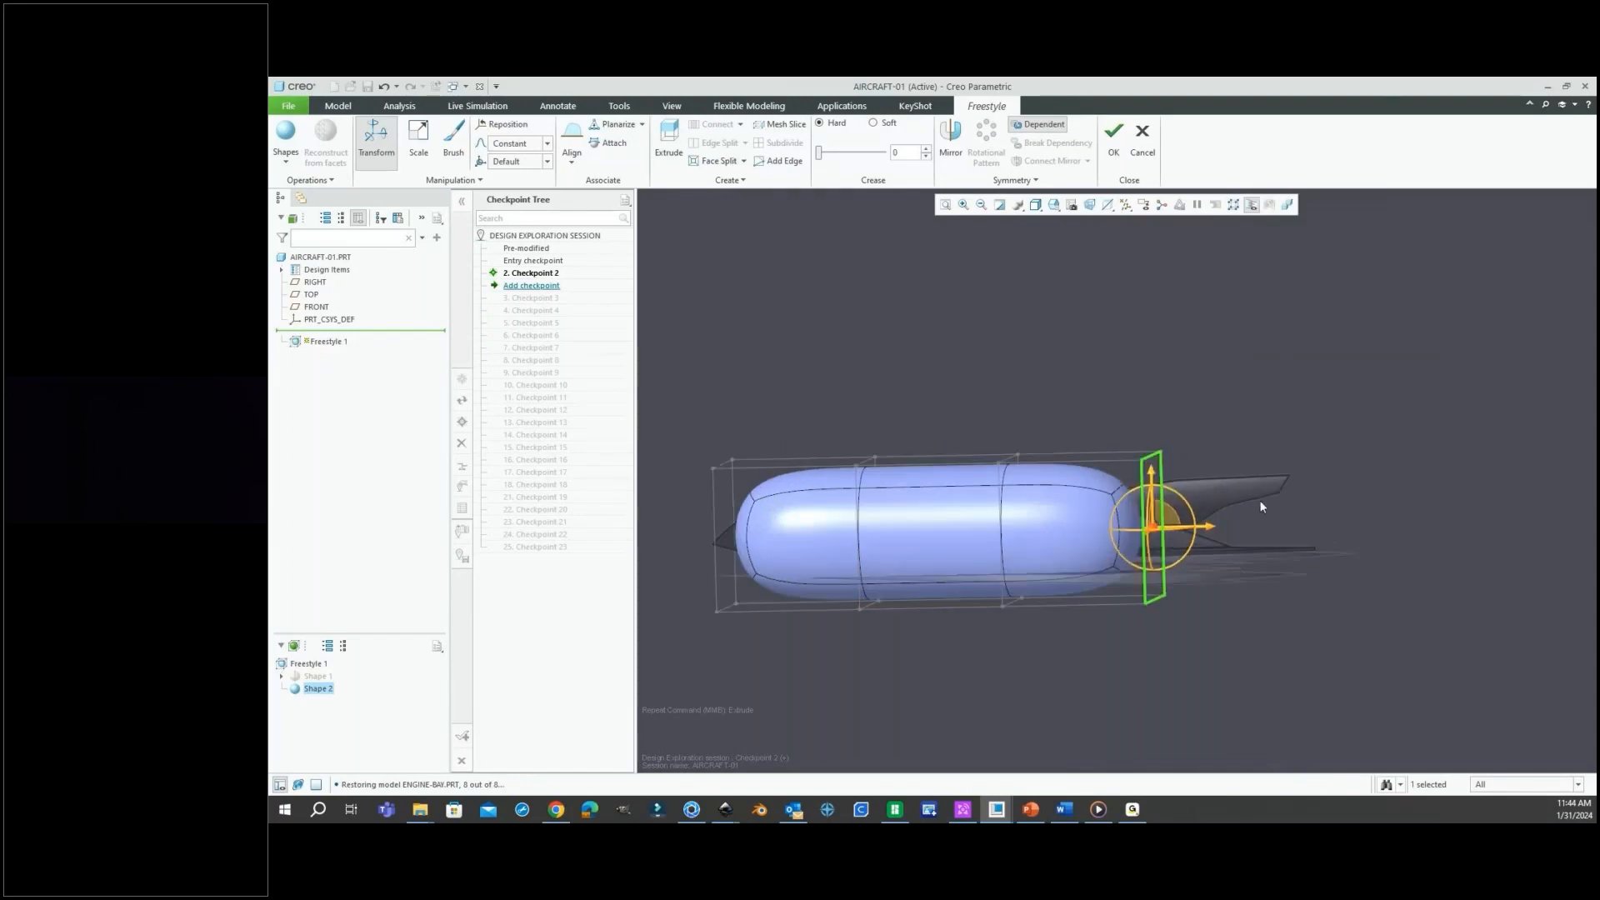
# Try lowering the upper rear edge of the body's control mesh, and undo the move.
pyautogui.click(1156, 556)
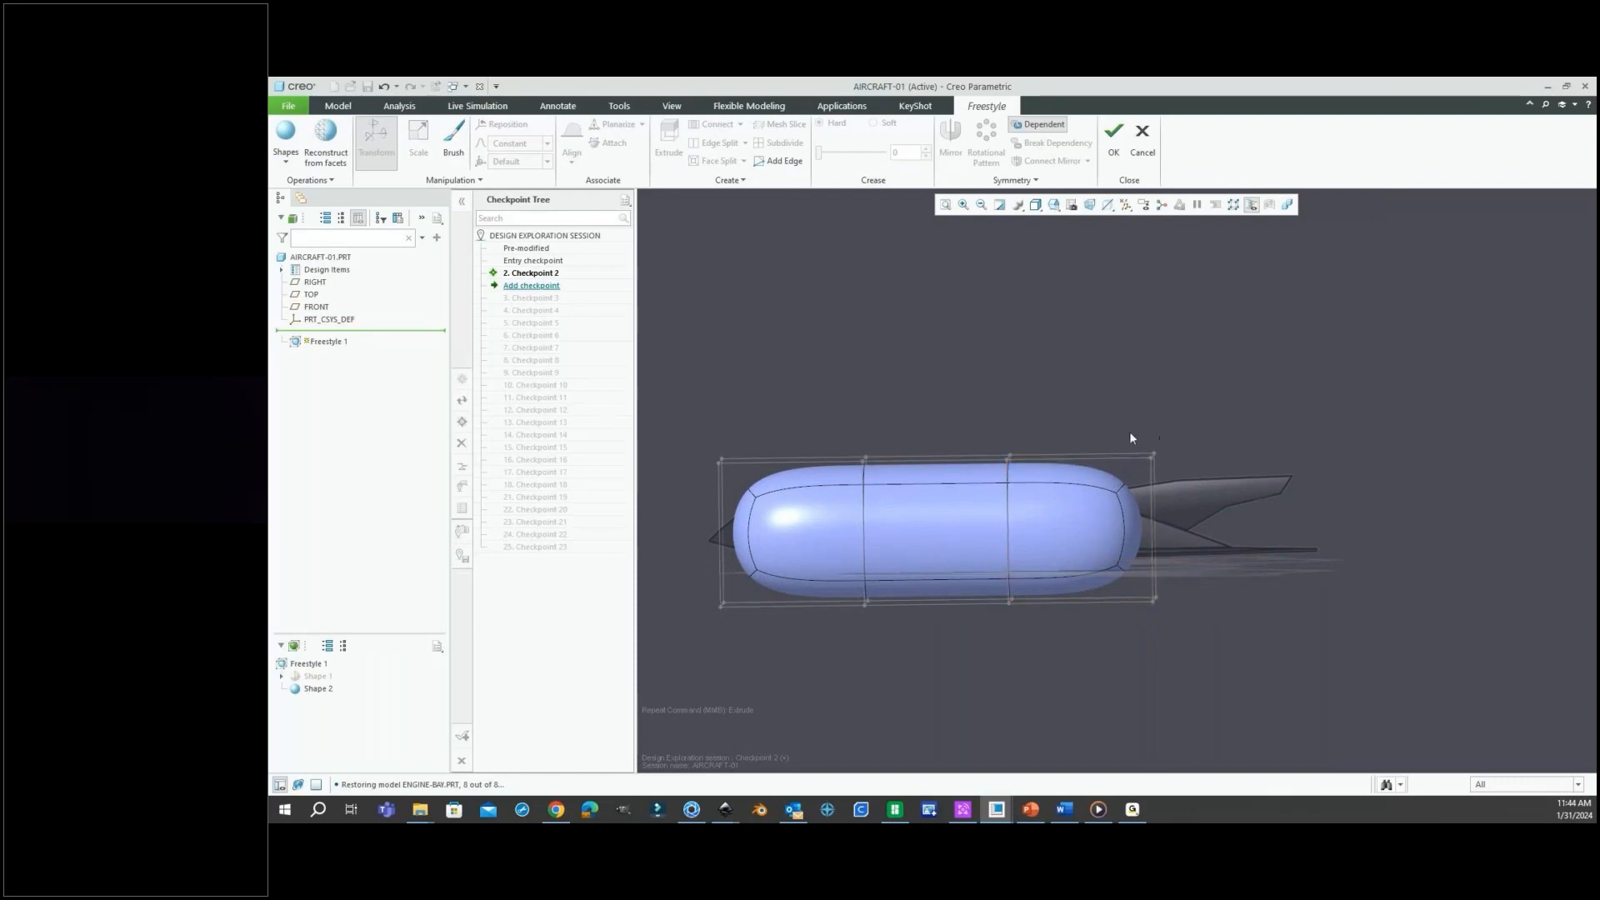
pyautogui.click(1147, 455)
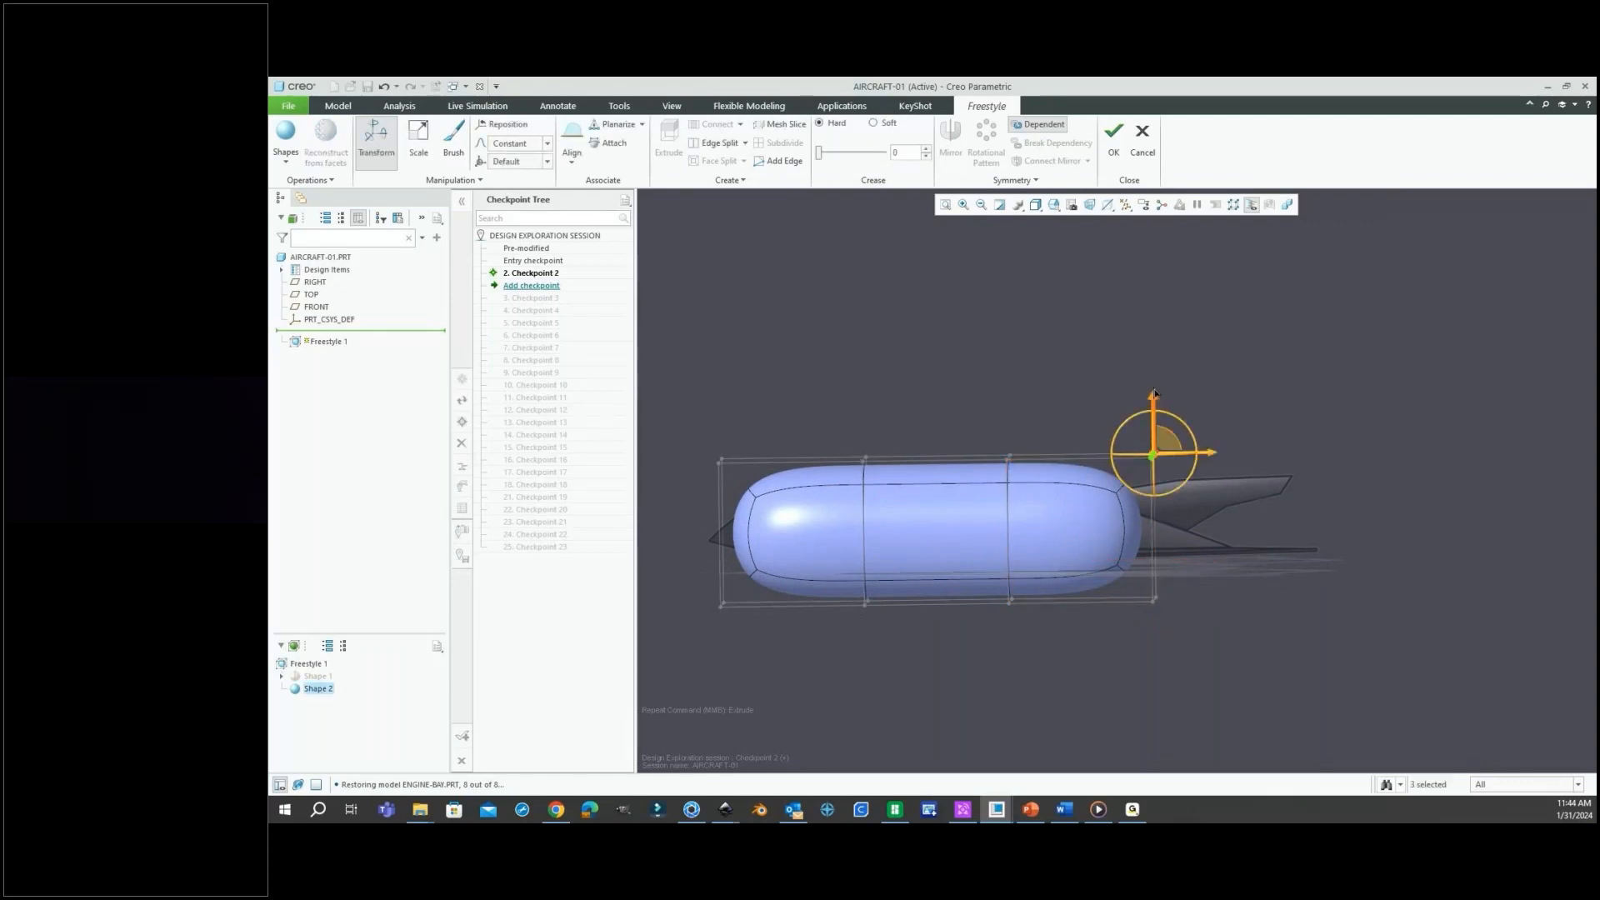
pyautogui.moveTo(1154, 393); pyautogui.dragTo(1170, 459)
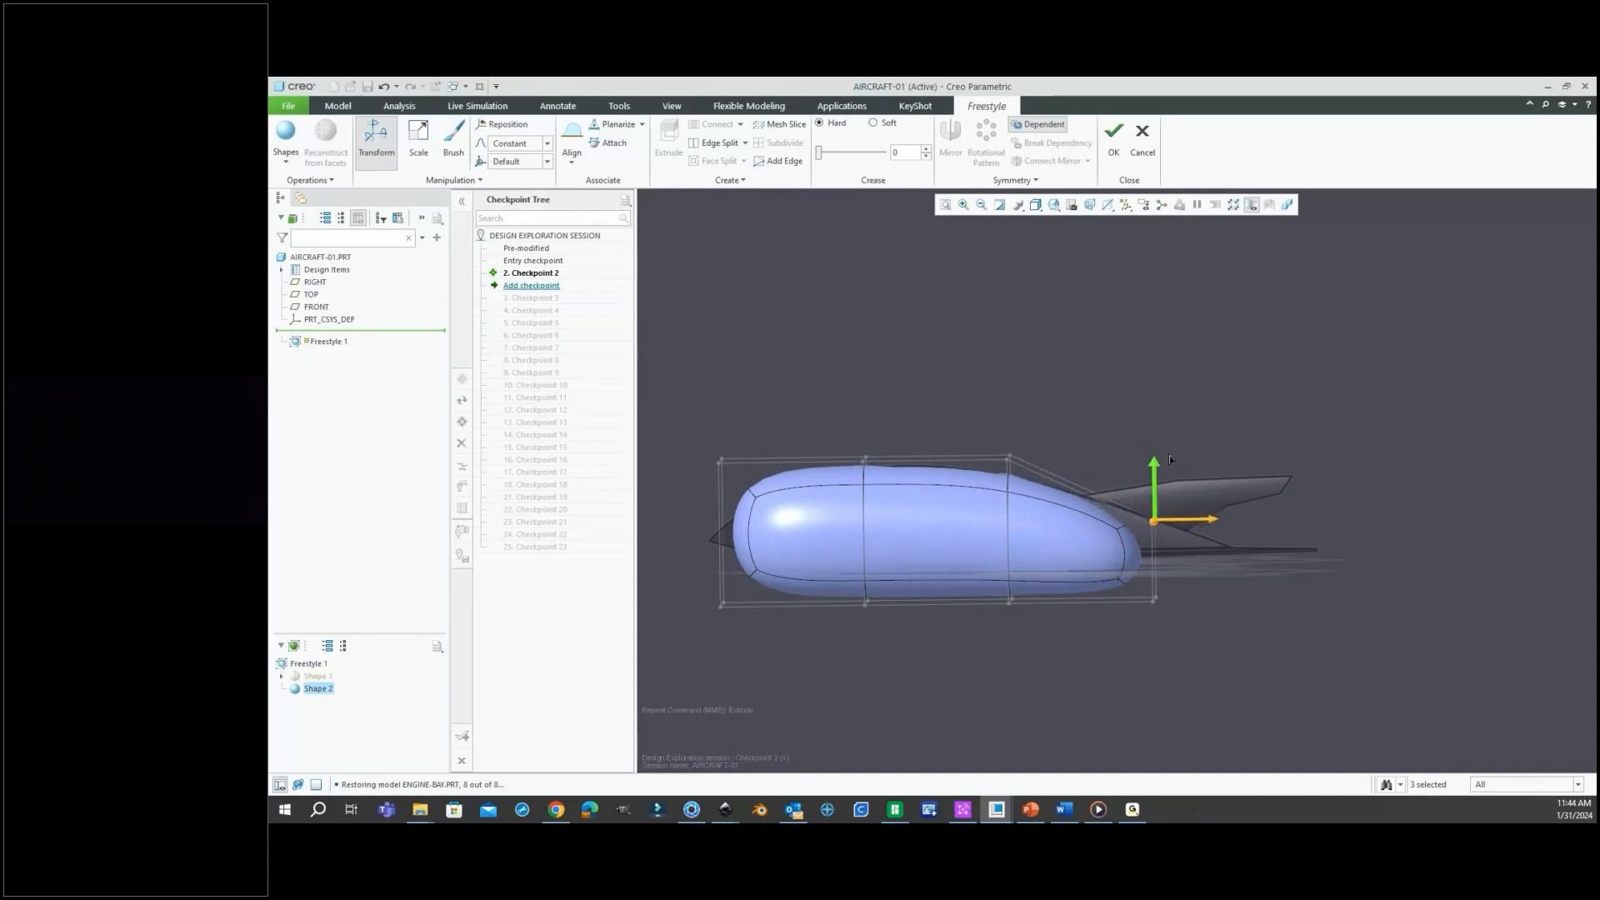
pyautogui.hotkey('ctrl', 'z')
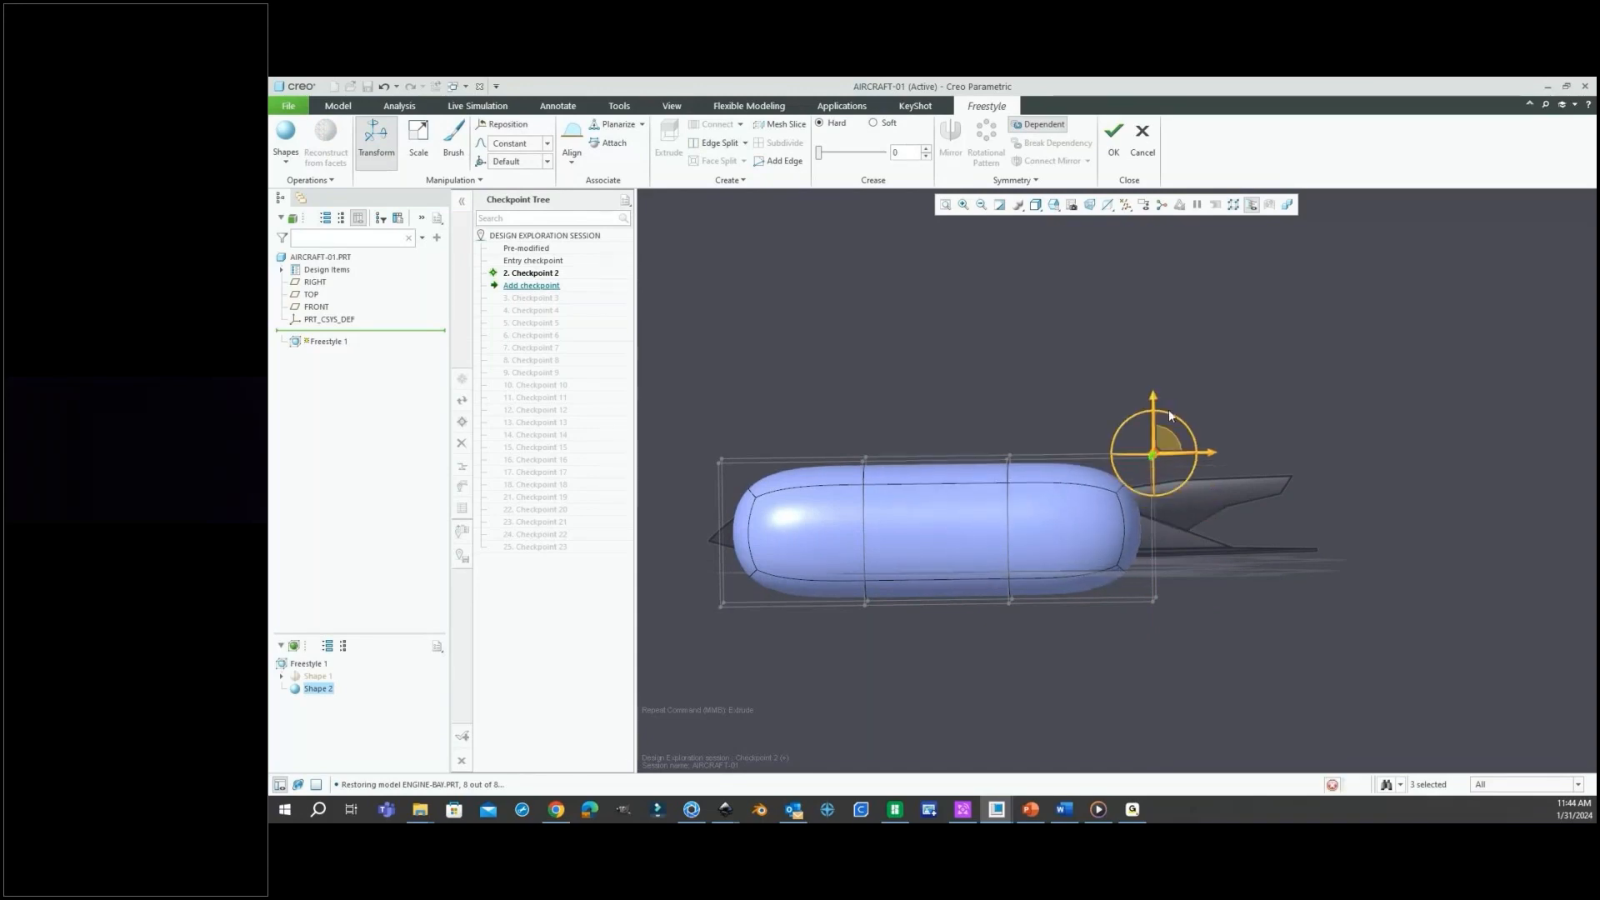
pyautogui.click(1301, 358)
# Mirror one half of the freestyle body about the RIGHT datum plane.
pyautogui.scroll(2, 1048, 476)
pyautogui.moveTo(1039, 479); pyautogui.dragTo(1153, 564, button='middle')
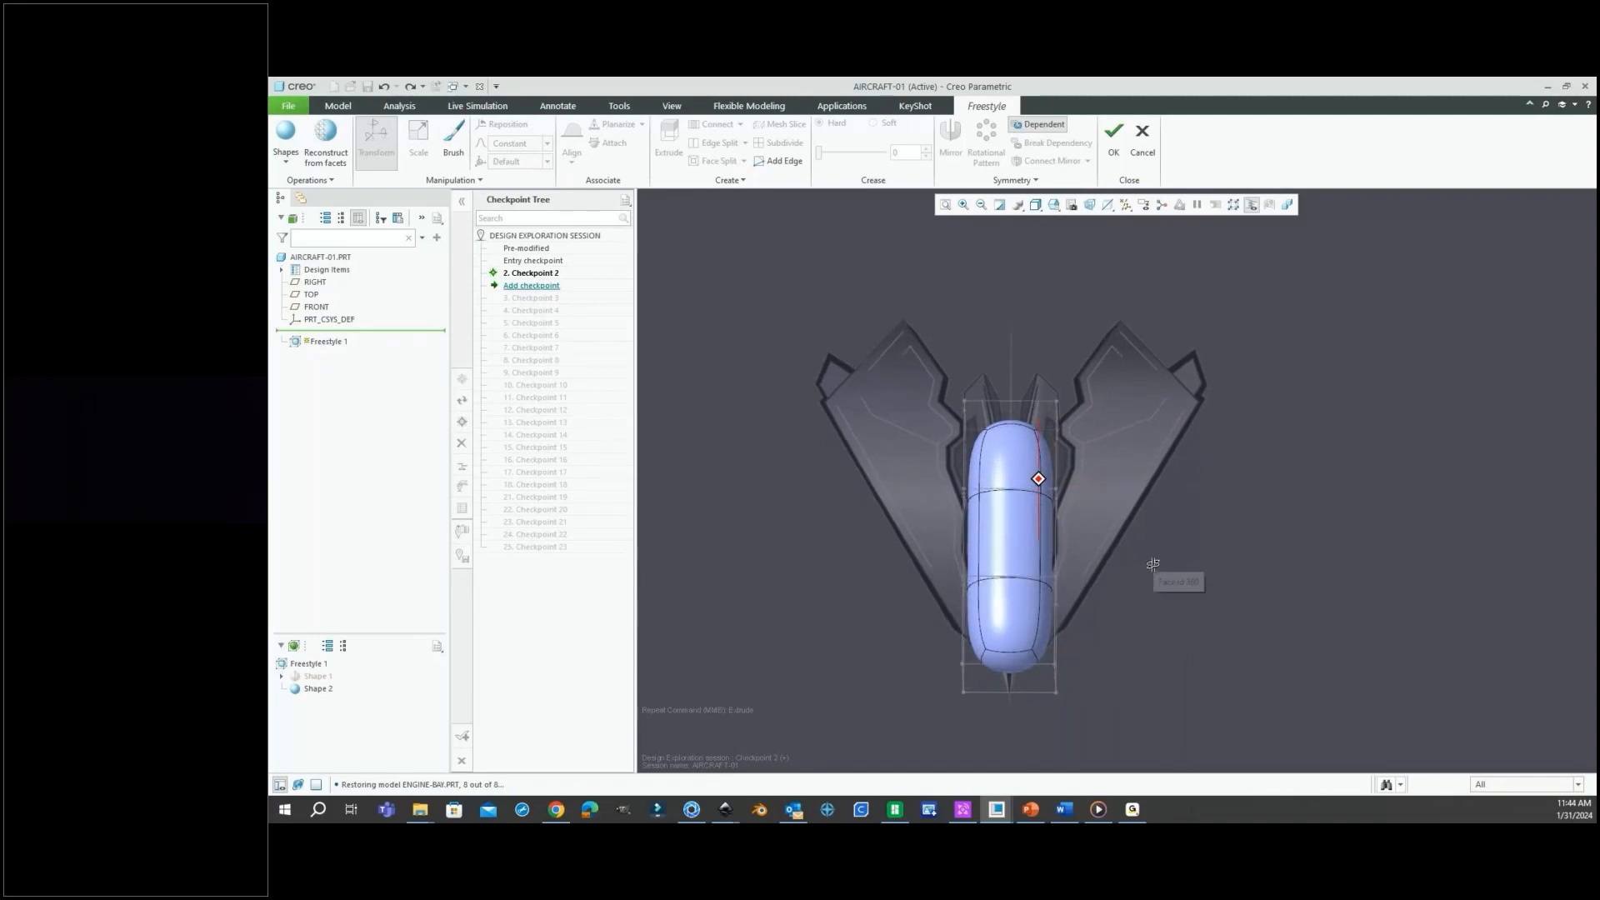
pyautogui.scroll(-2, 987, 416)
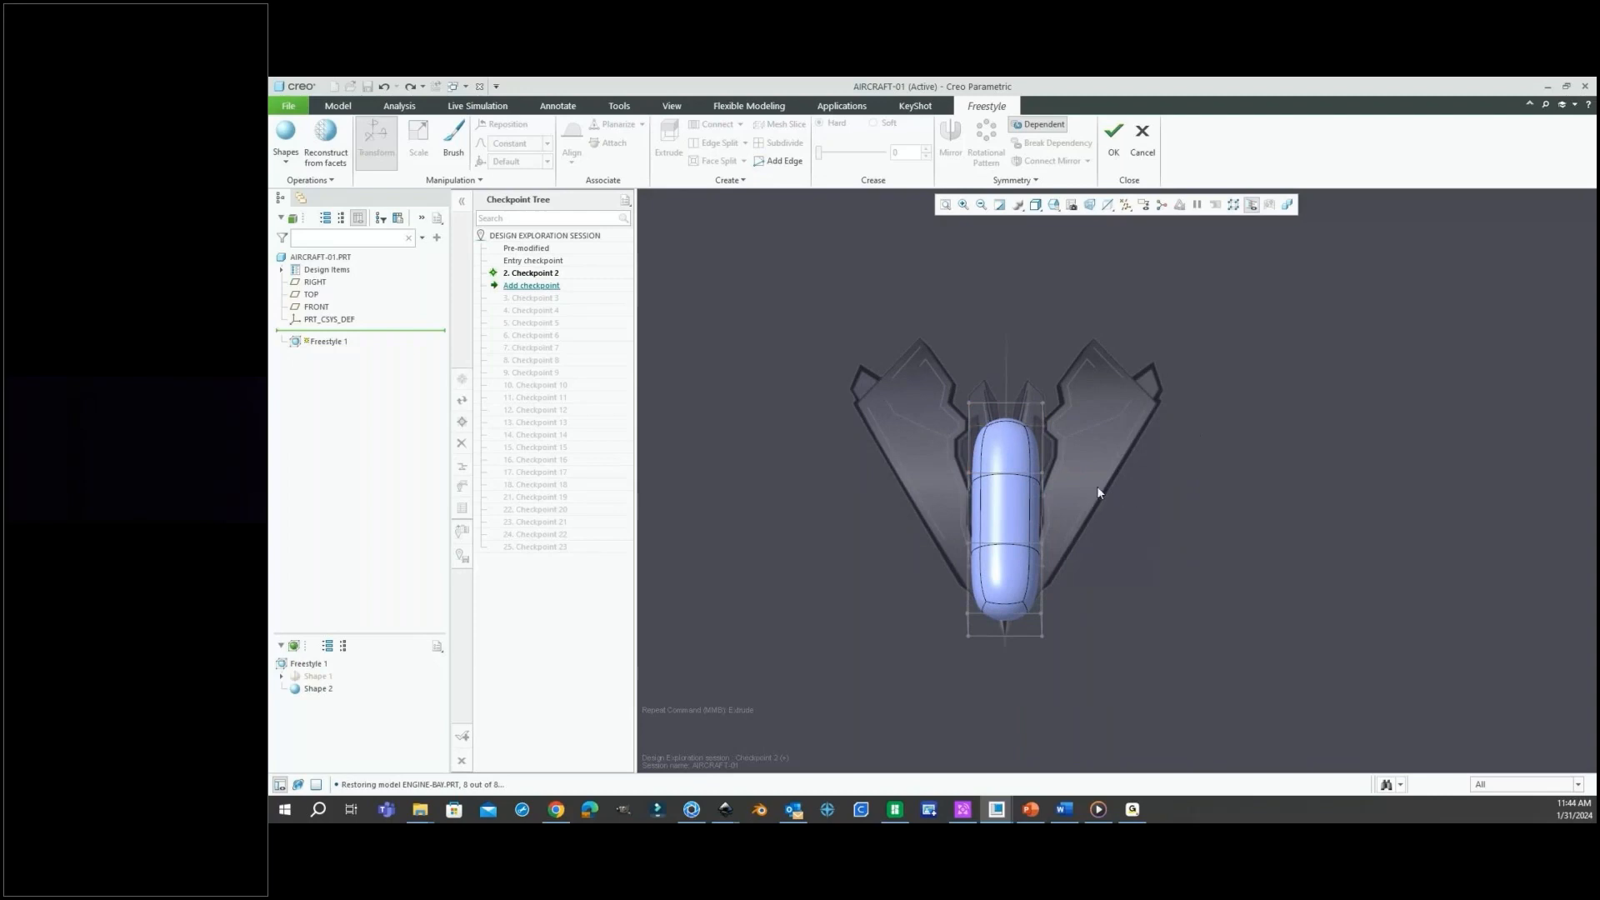
pyautogui.moveTo(899, 353); pyautogui.dragTo(1003, 689)
pyautogui.click(950, 137)
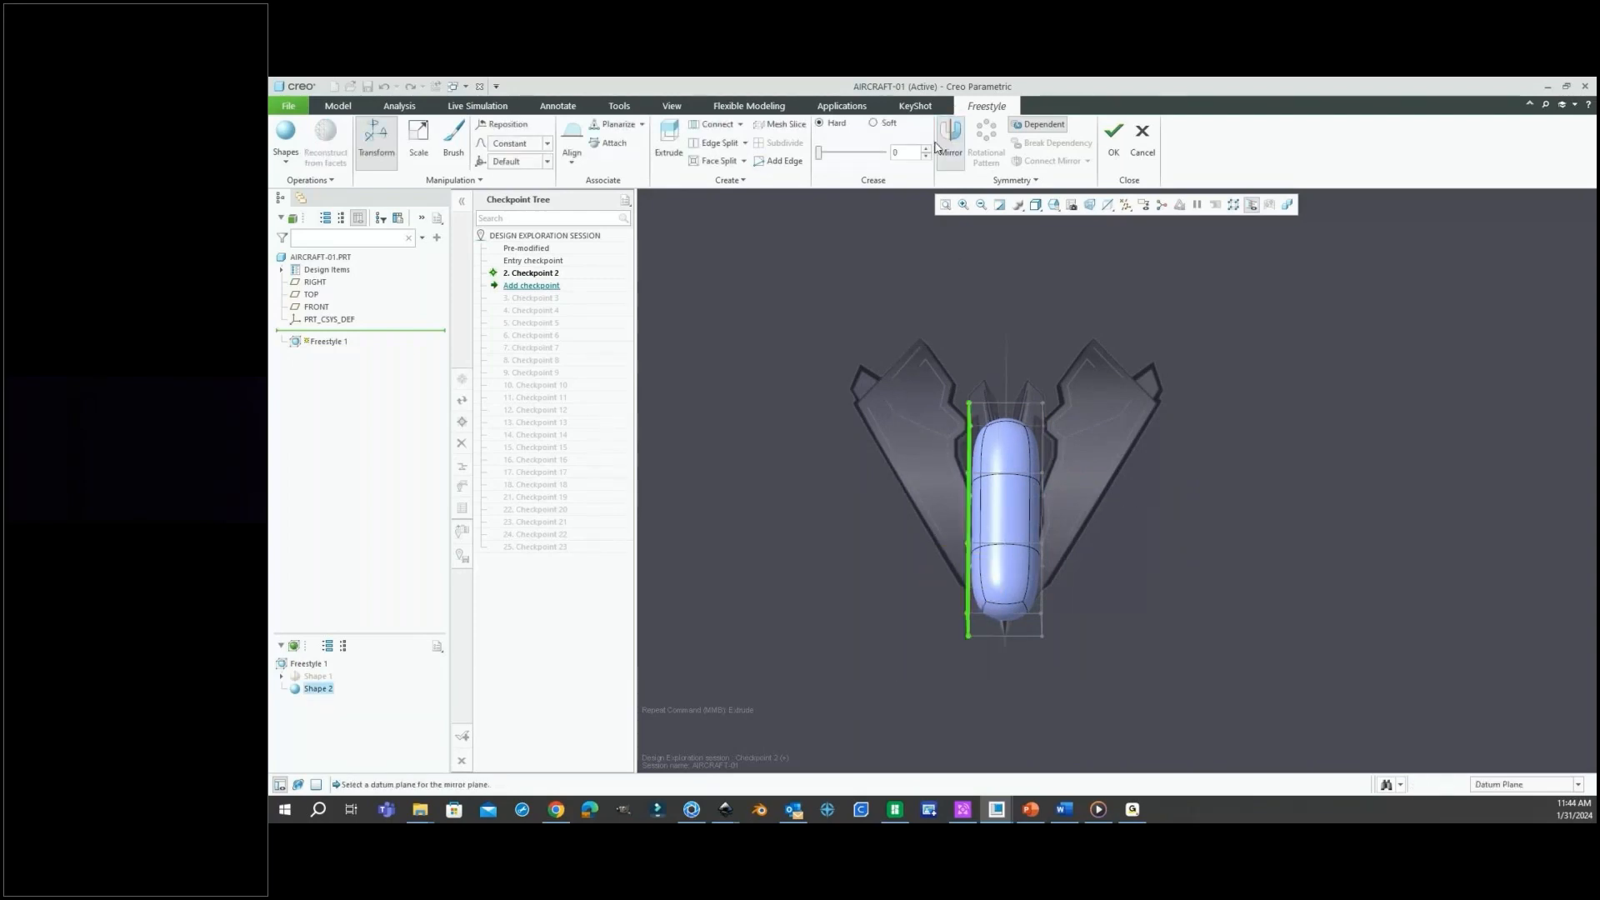
pyautogui.click(316, 282)
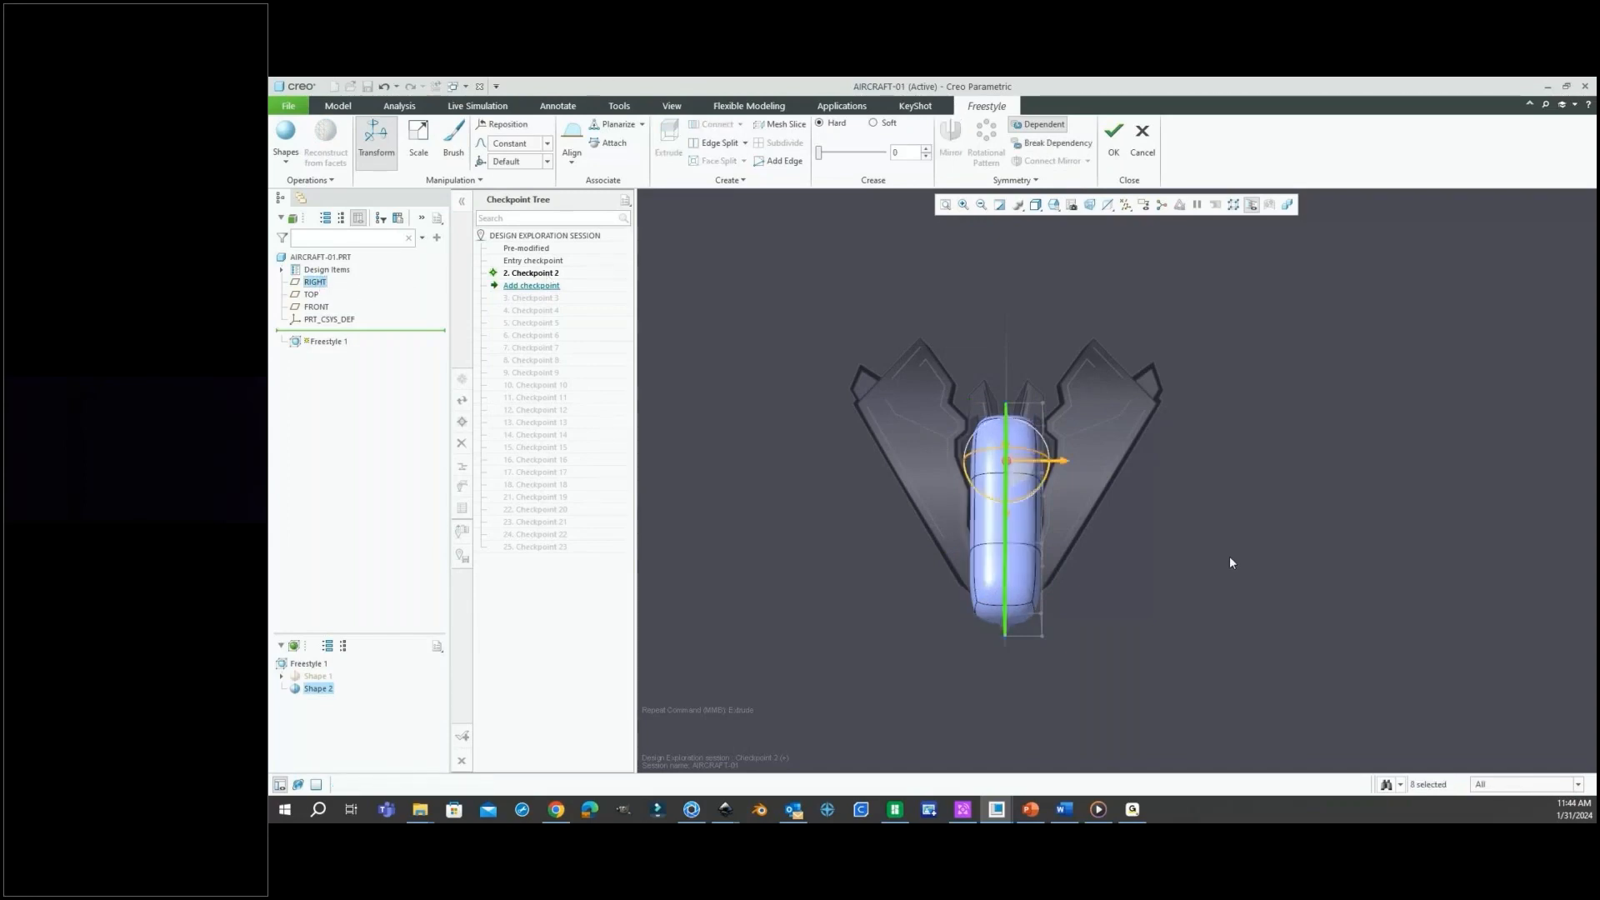
pyautogui.moveTo(1228, 556); pyautogui.dragTo(1222, 490, button='middle')
pyautogui.click(1100, 575)
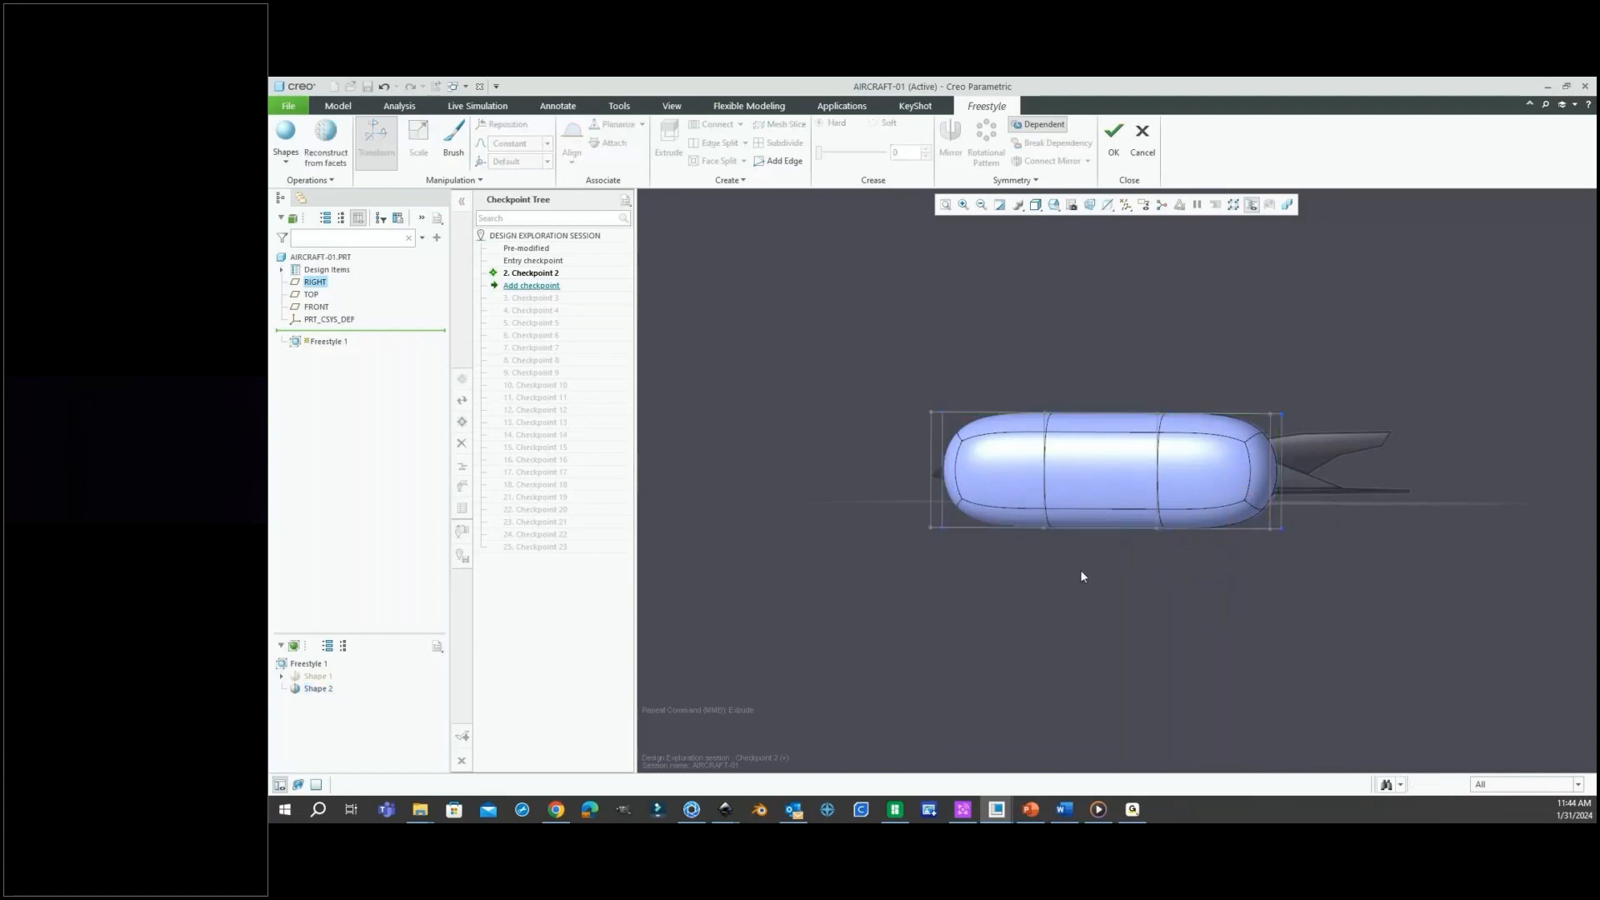
# Raise the lower front control points and lower the upper front ones to taper the nose to the side-view reference.
pyautogui.scroll(-2, 925, 522)
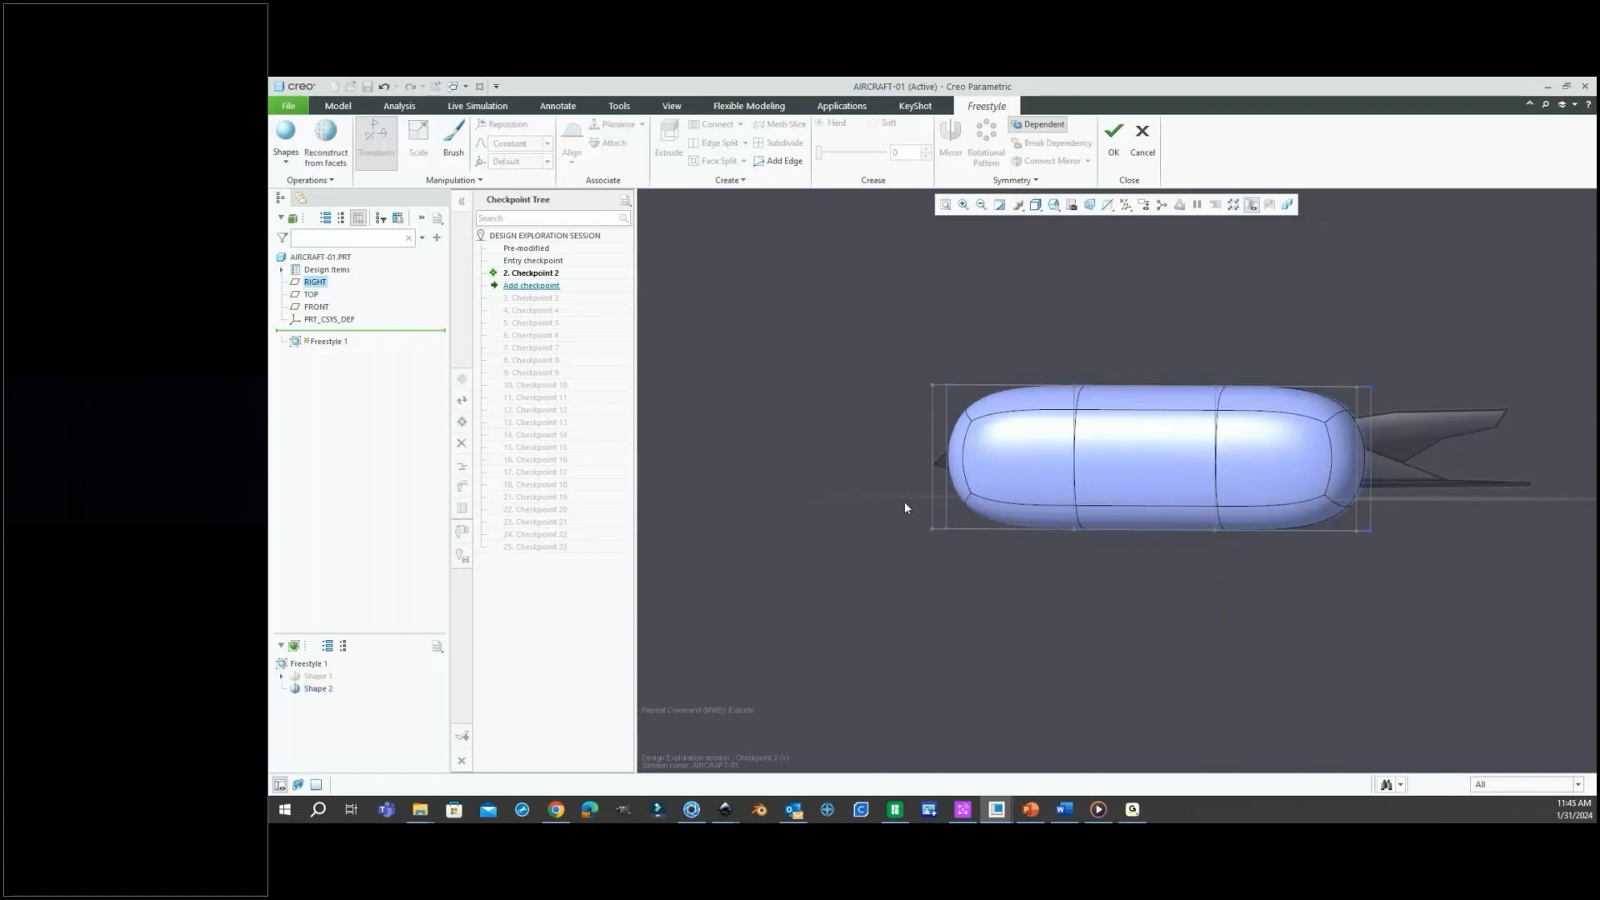
pyautogui.moveTo(979, 551); pyautogui.dragTo(976, 548)
pyautogui.moveTo(934, 463)
pyautogui.mouseDown()
pyautogui.moveTo(933, 425)
pyautogui.moveTo(933, 442)
pyautogui.mouseUp()
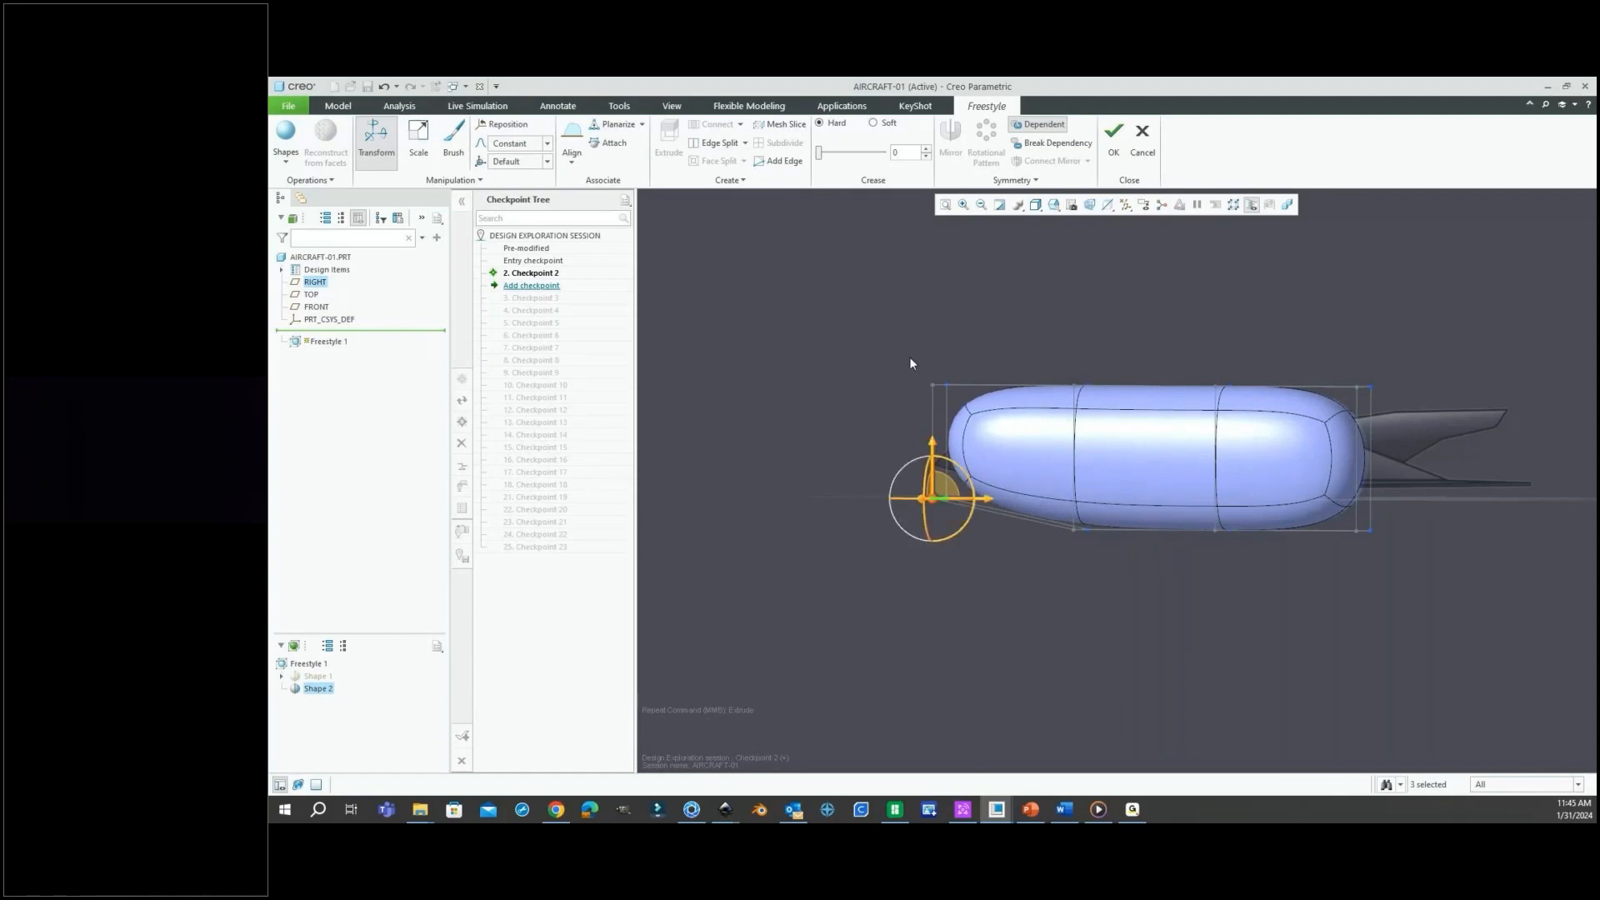
pyautogui.moveTo(918, 370); pyautogui.dragTo(943, 399)
pyautogui.moveTo(932, 330); pyautogui.dragTo(932, 383)
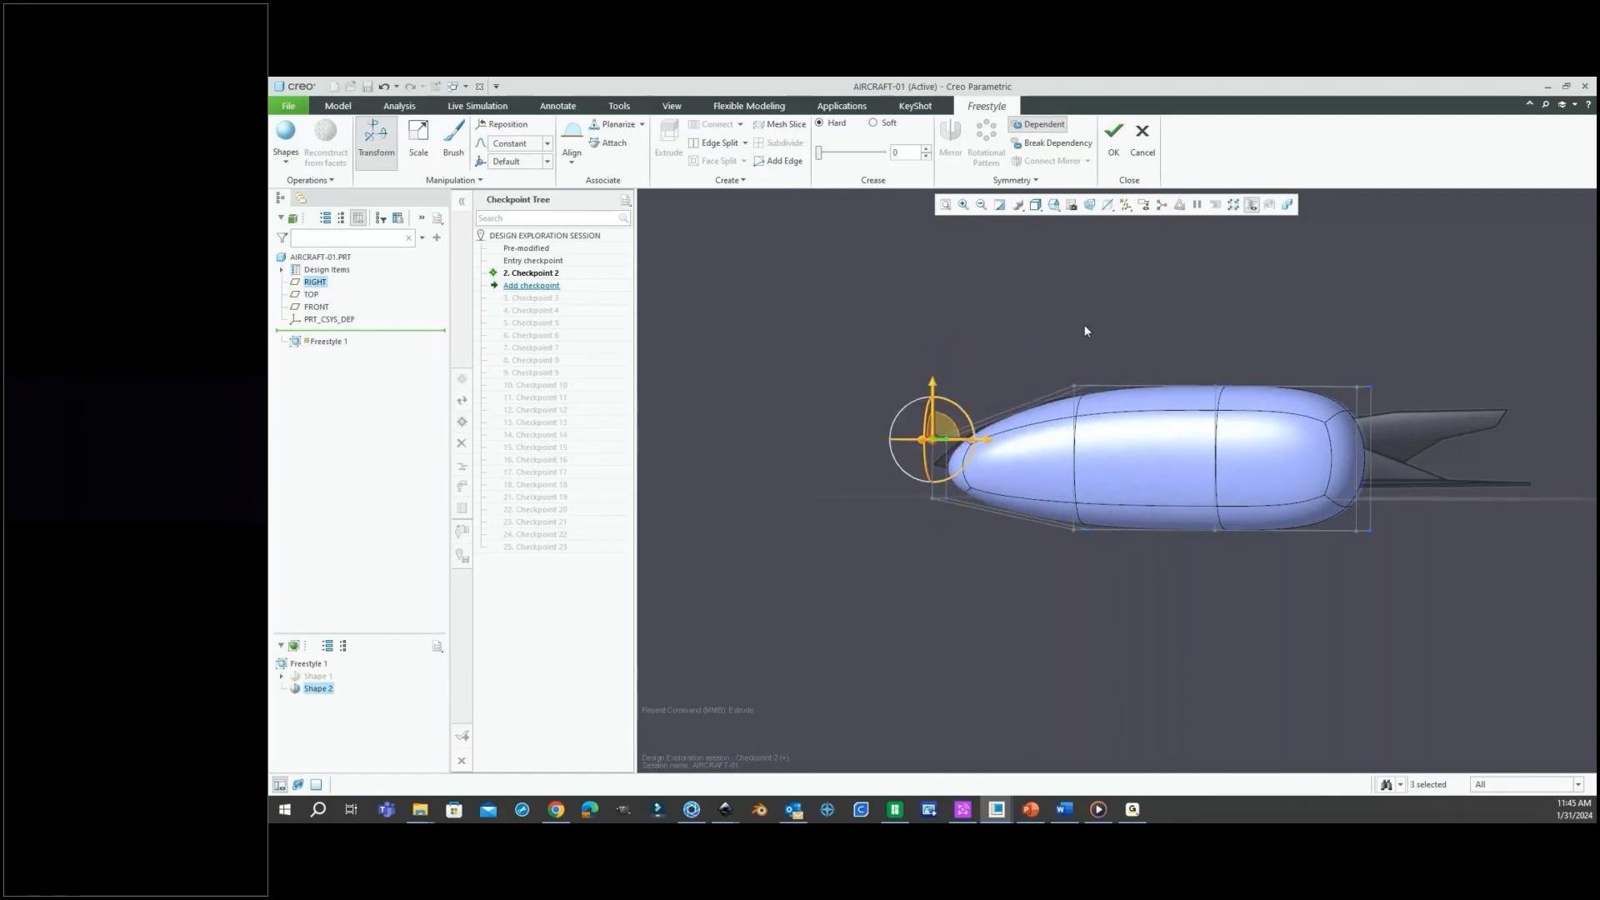
# Raise the lower control points of both middle sections to match the underside in the side-view reference.
pyautogui.click(1041, 502)
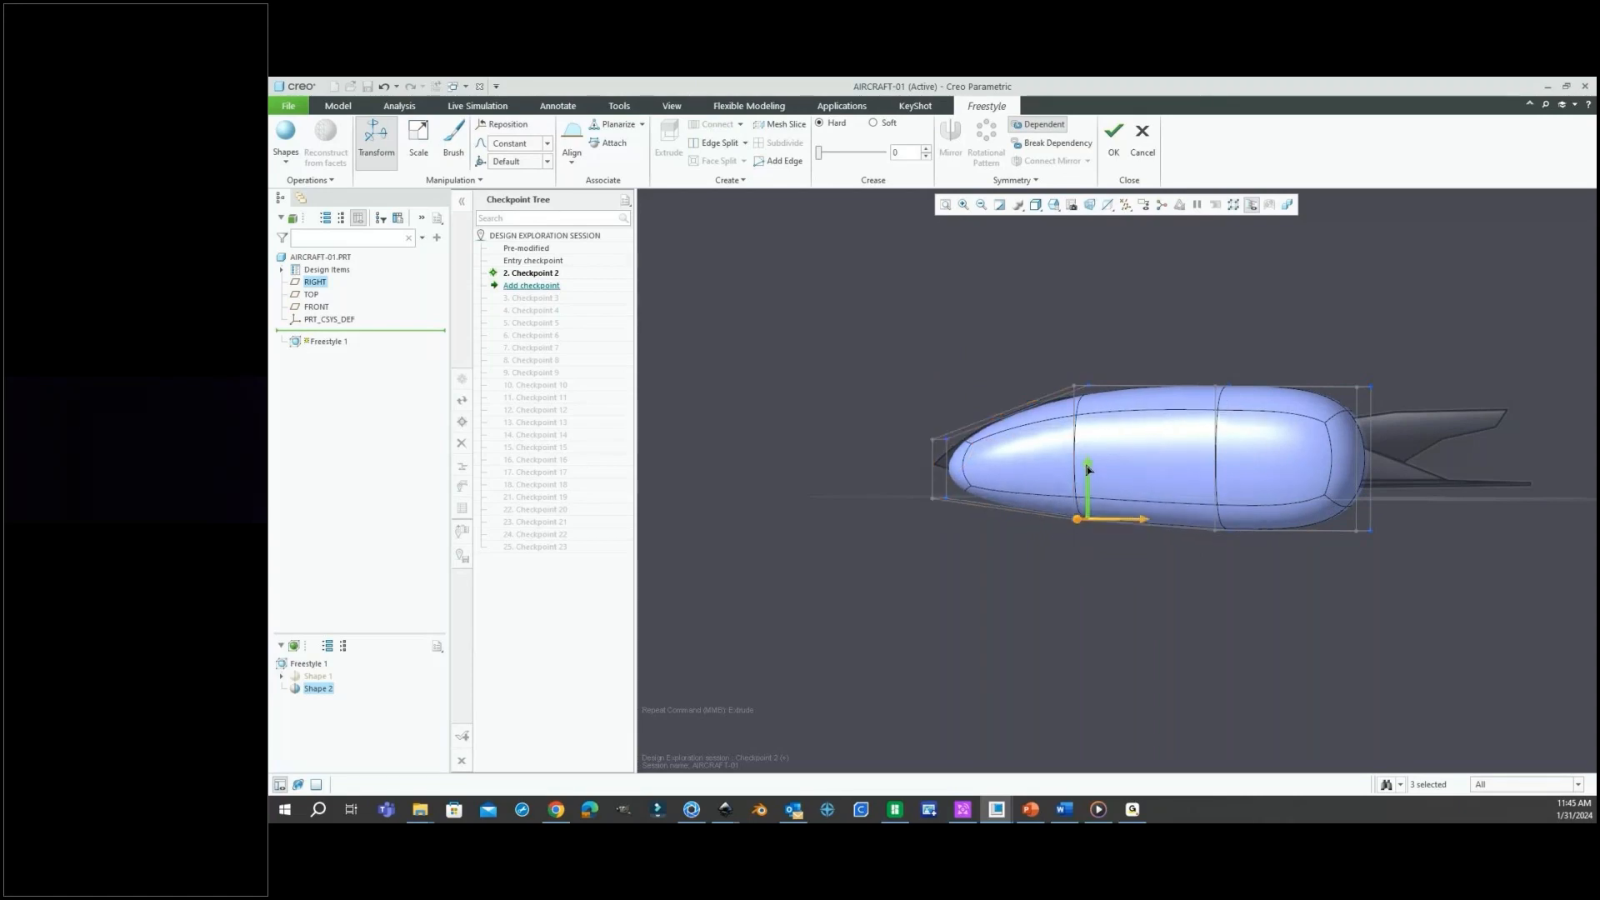
pyautogui.moveTo(1087, 455); pyautogui.dragTo(1088, 424)
pyautogui.click(1322, 567)
pyautogui.scroll(-1, 1270, 514)
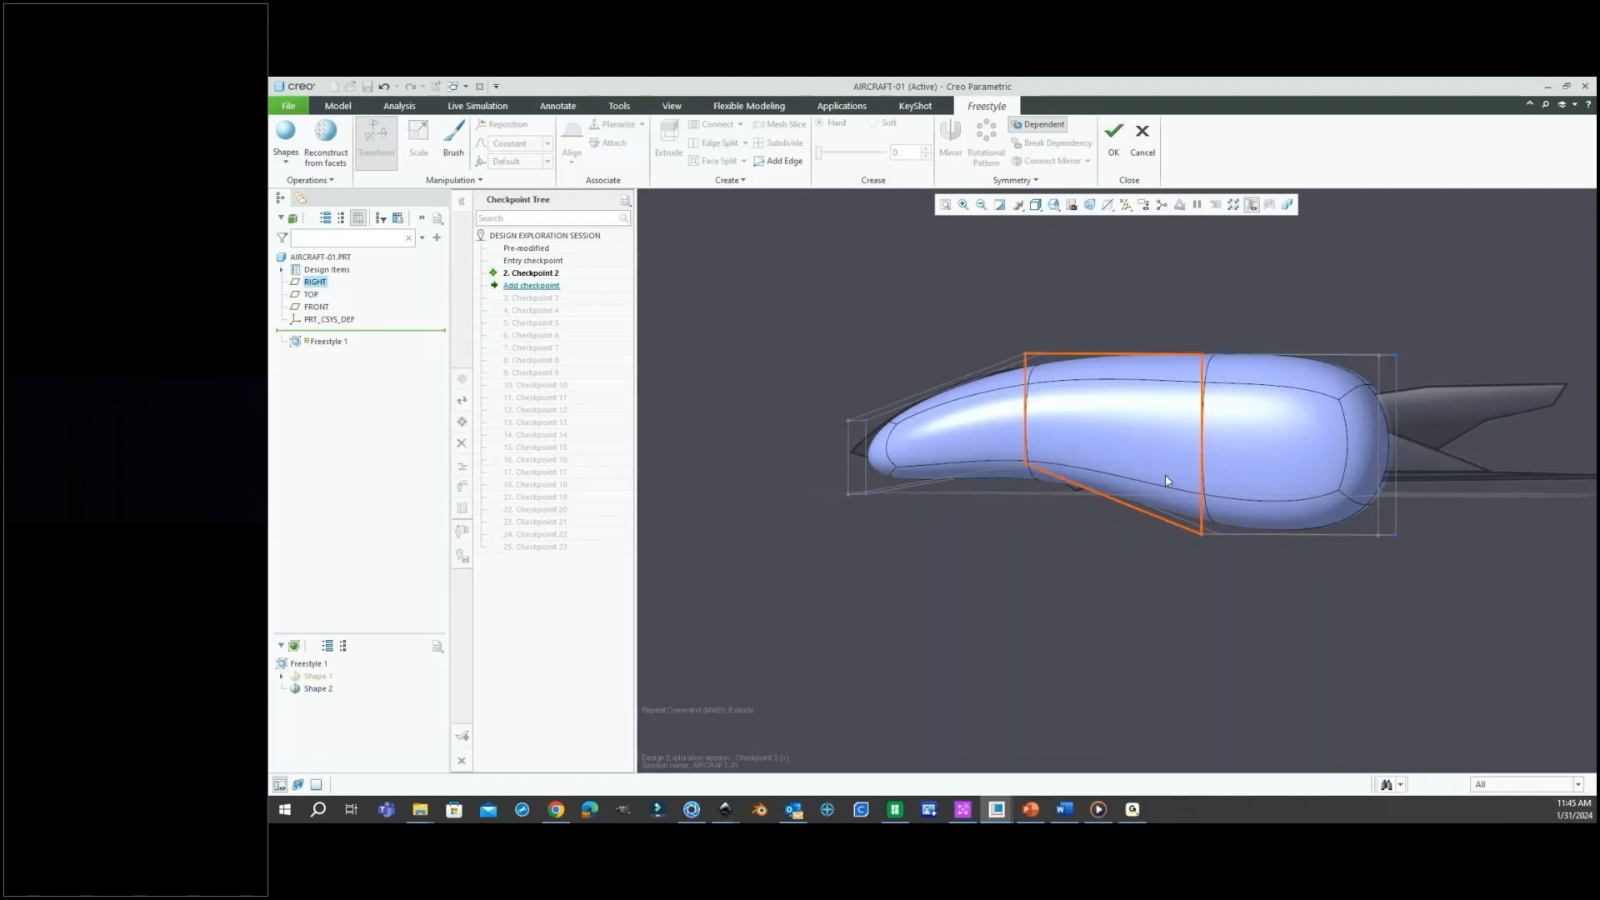
pyautogui.moveTo(1168, 481); pyautogui.dragTo(1238, 558)
pyautogui.moveTo(1218, 493); pyautogui.dragTo(1219, 428)
pyautogui.scroll(3, 1298, 543)
pyautogui.scroll(-3, 1292, 548)
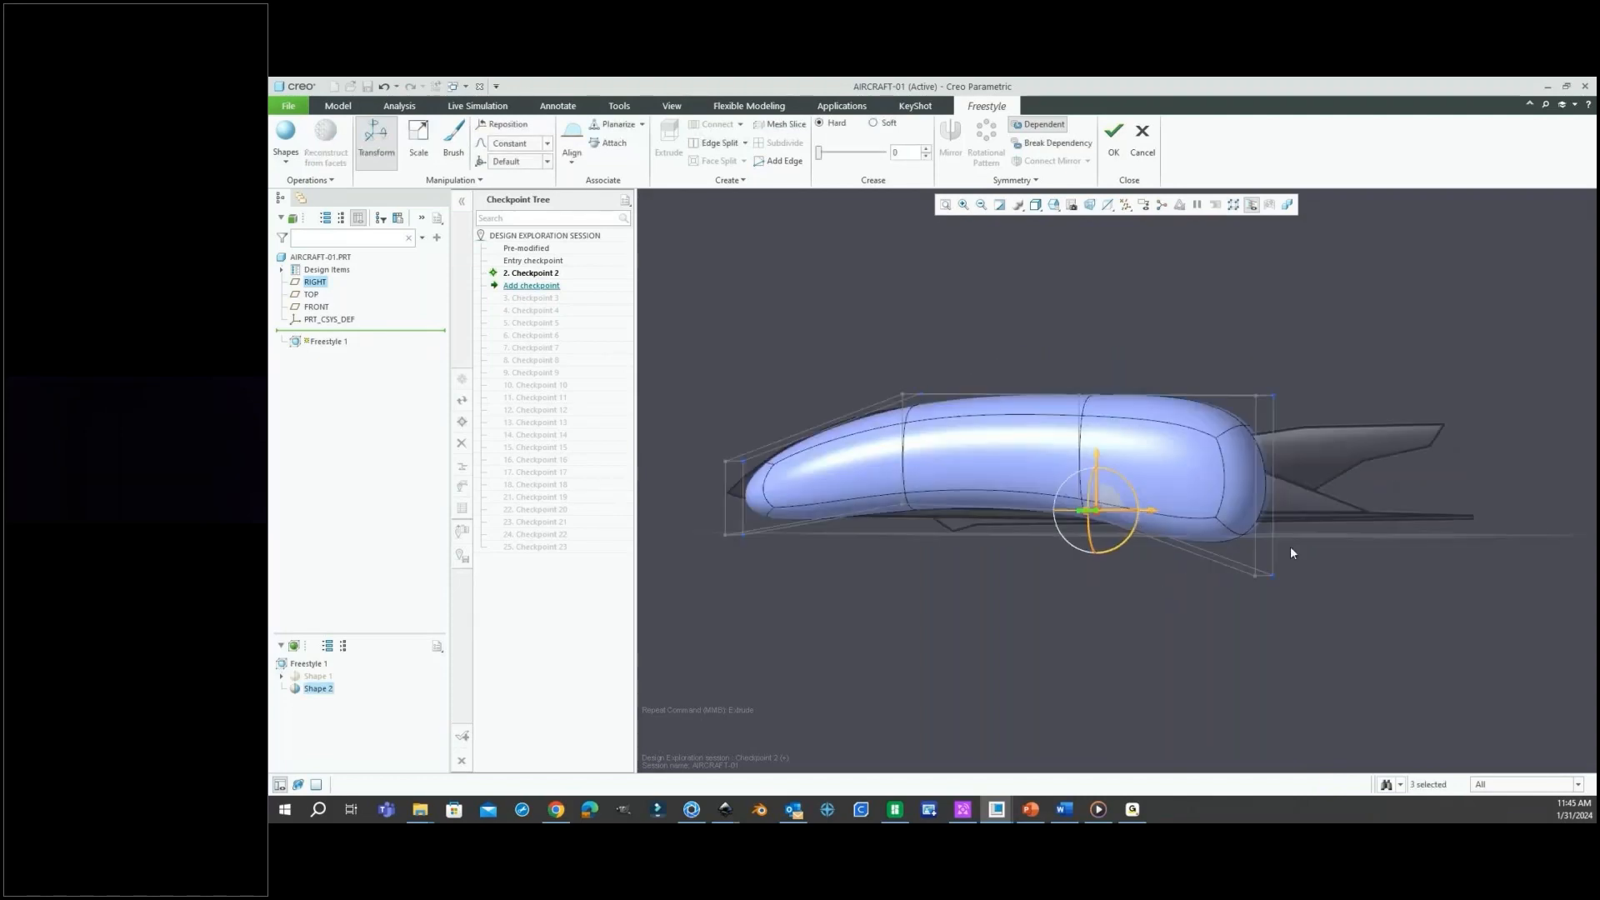
# Raise the lower rear control points and pull them back toward the tail, and lower the upper rear points to taper the body.
pyautogui.moveTo(1231, 538); pyautogui.dragTo(1299, 600)
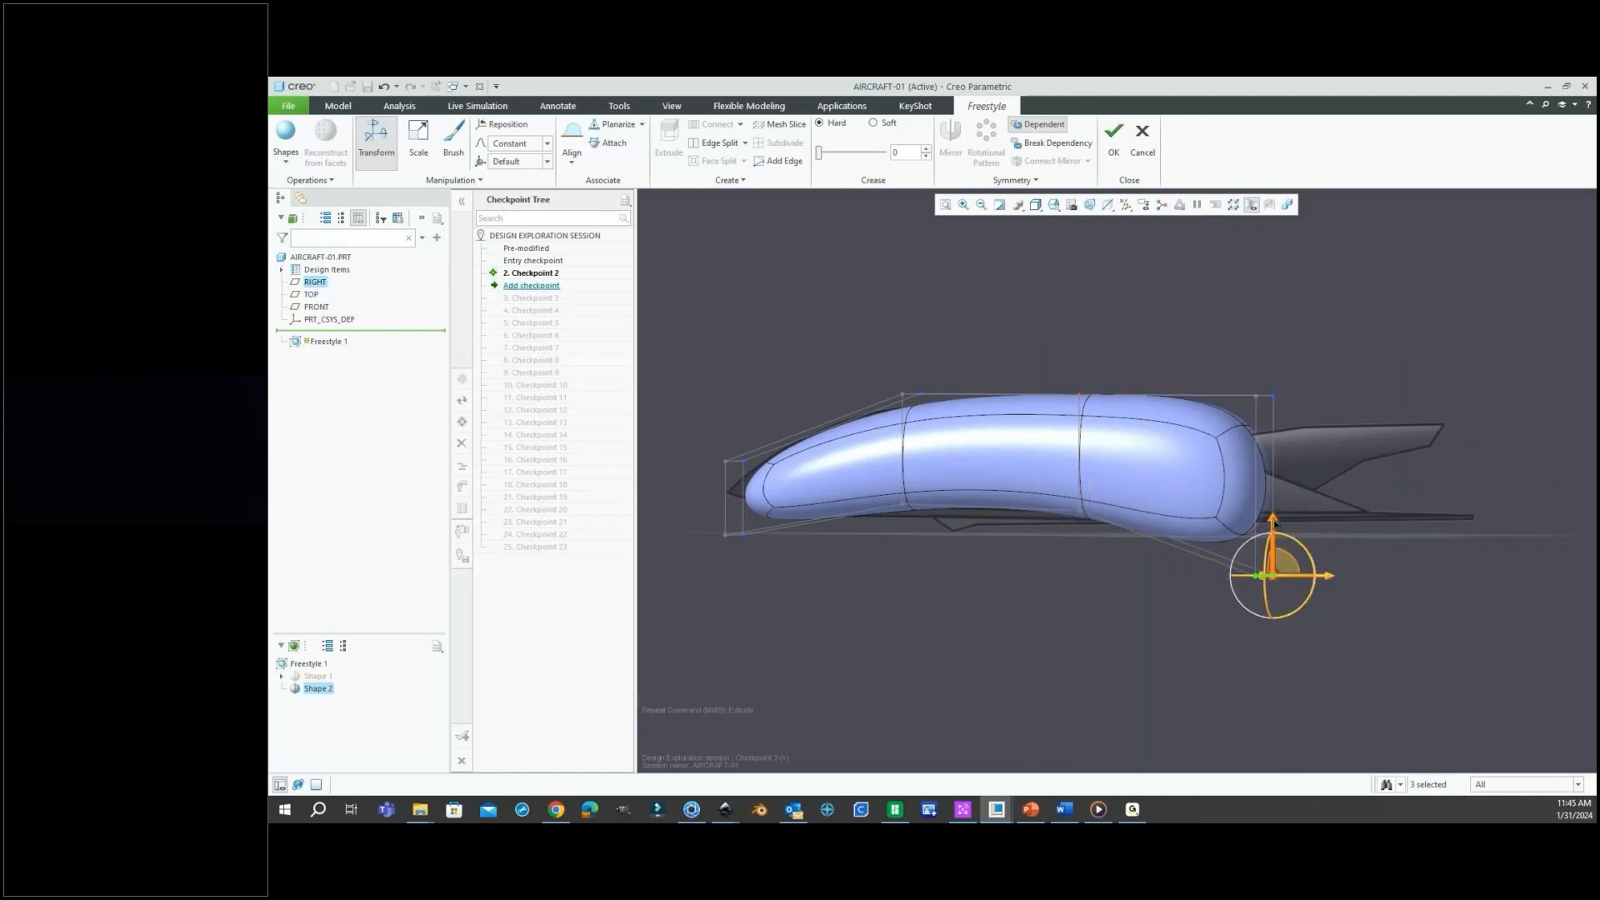
pyautogui.moveTo(1278, 522); pyautogui.dragTo(1278, 472)
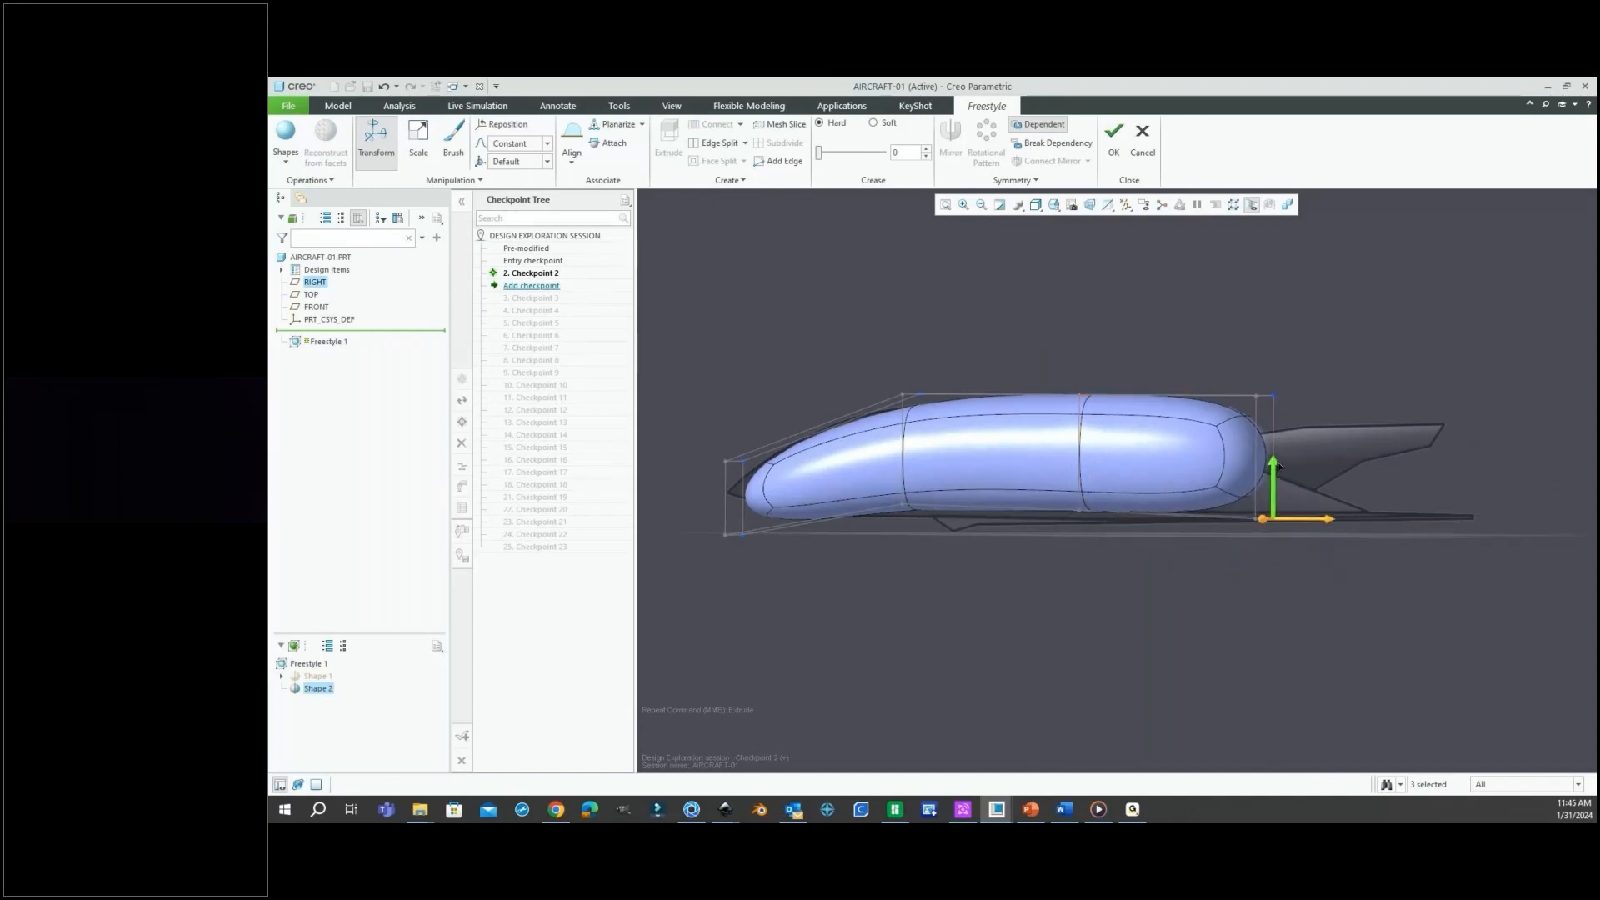
pyautogui.moveTo(1331, 522); pyautogui.dragTo(1433, 523)
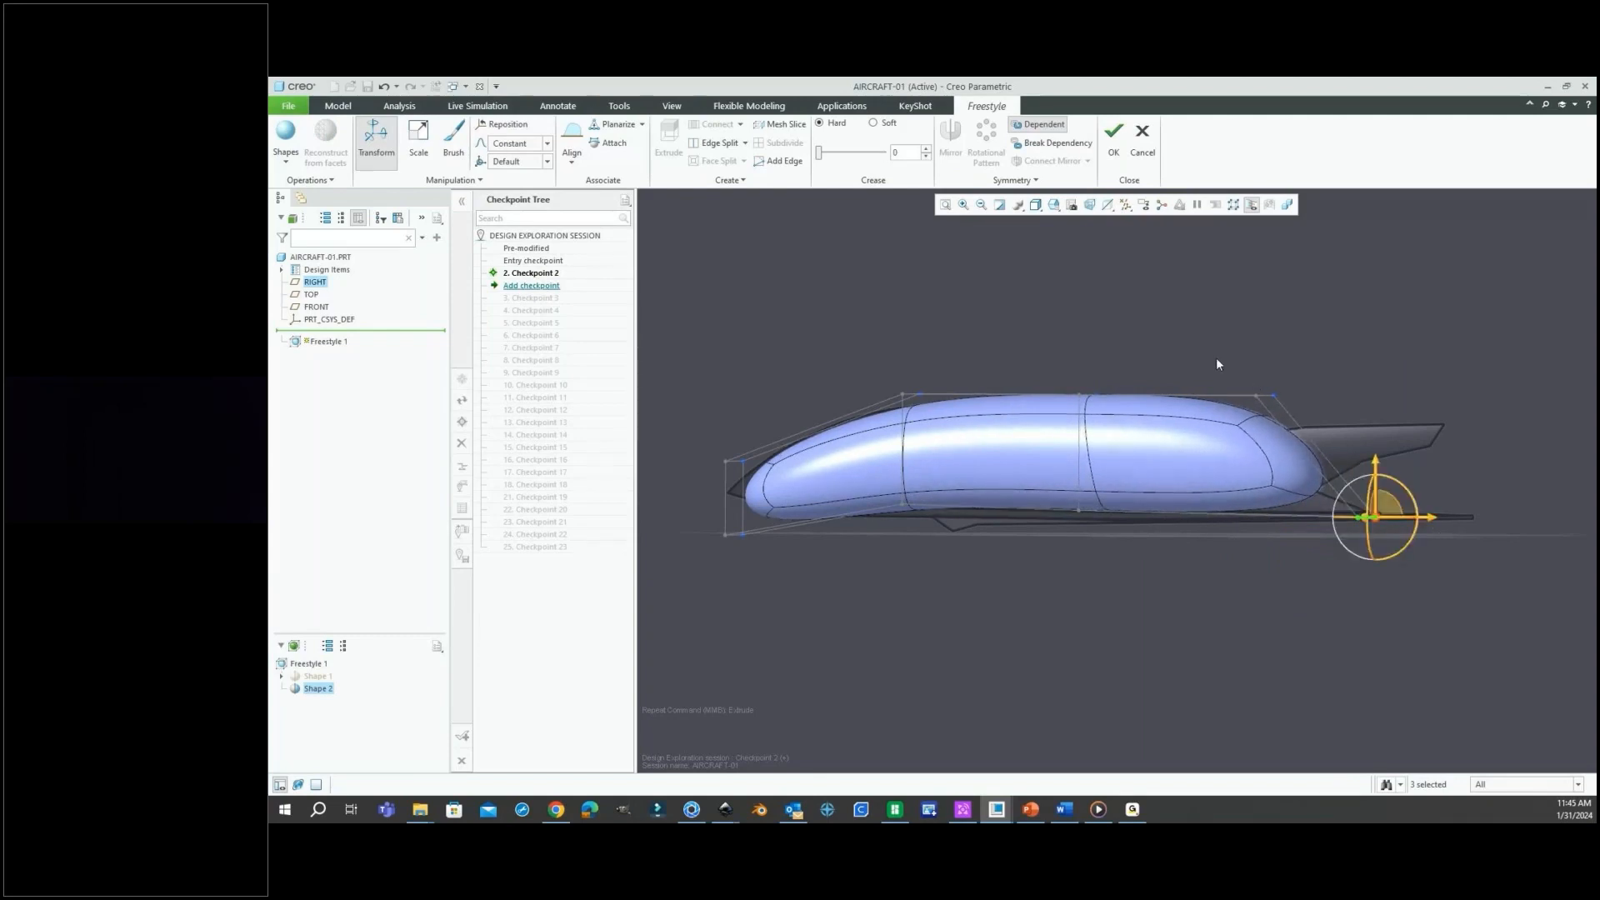
pyautogui.moveTo(1216, 359); pyautogui.dragTo(1360, 469)
pyautogui.moveTo(1273, 342); pyautogui.dragTo(1274, 422)
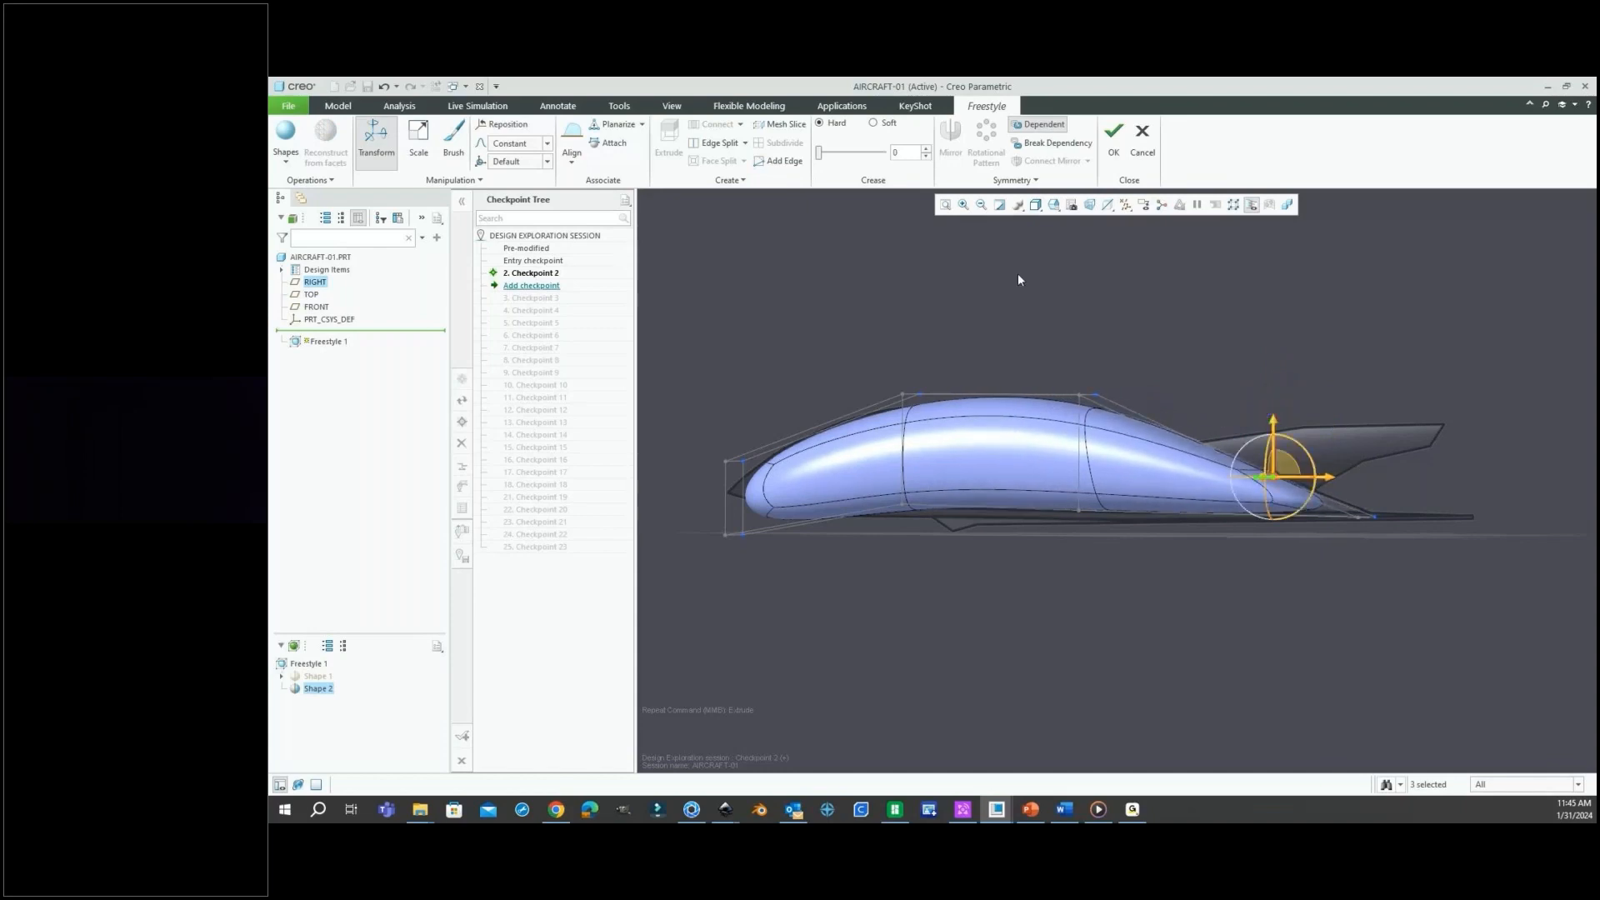
# Lower the bottom control points of both middle sections slightly to follow the underside in the side-view reference.
pyautogui.moveTo(1053, 350); pyautogui.dragTo(1073, 354, button='middle')
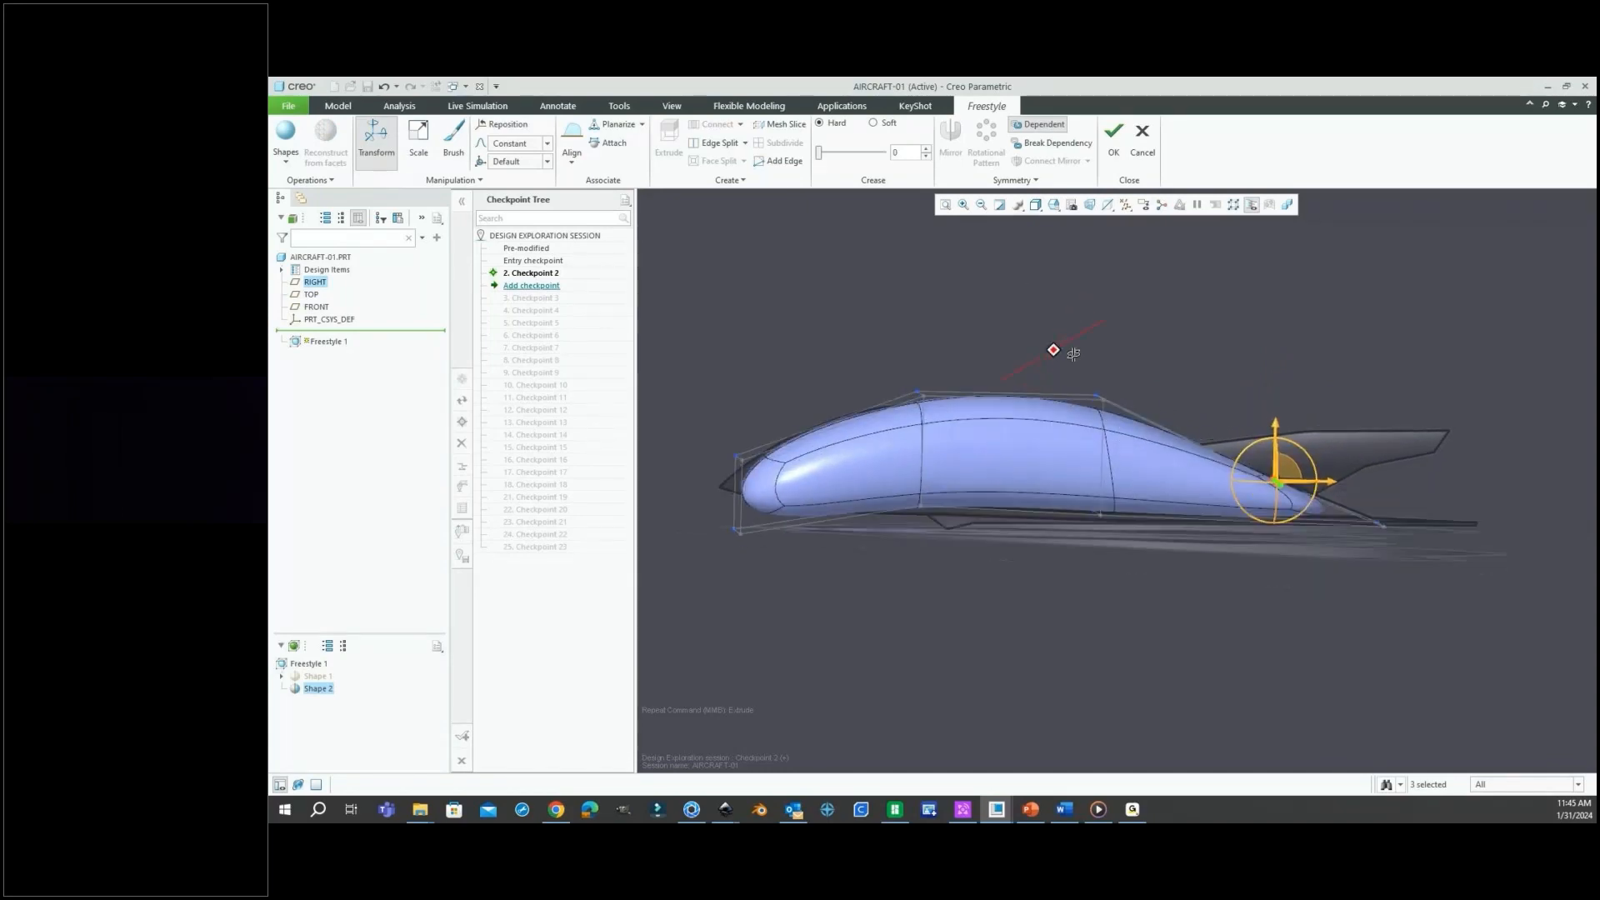
pyautogui.scroll(-2, 1072, 485)
pyautogui.moveTo(1072, 485); pyautogui.dragTo(1103, 474)
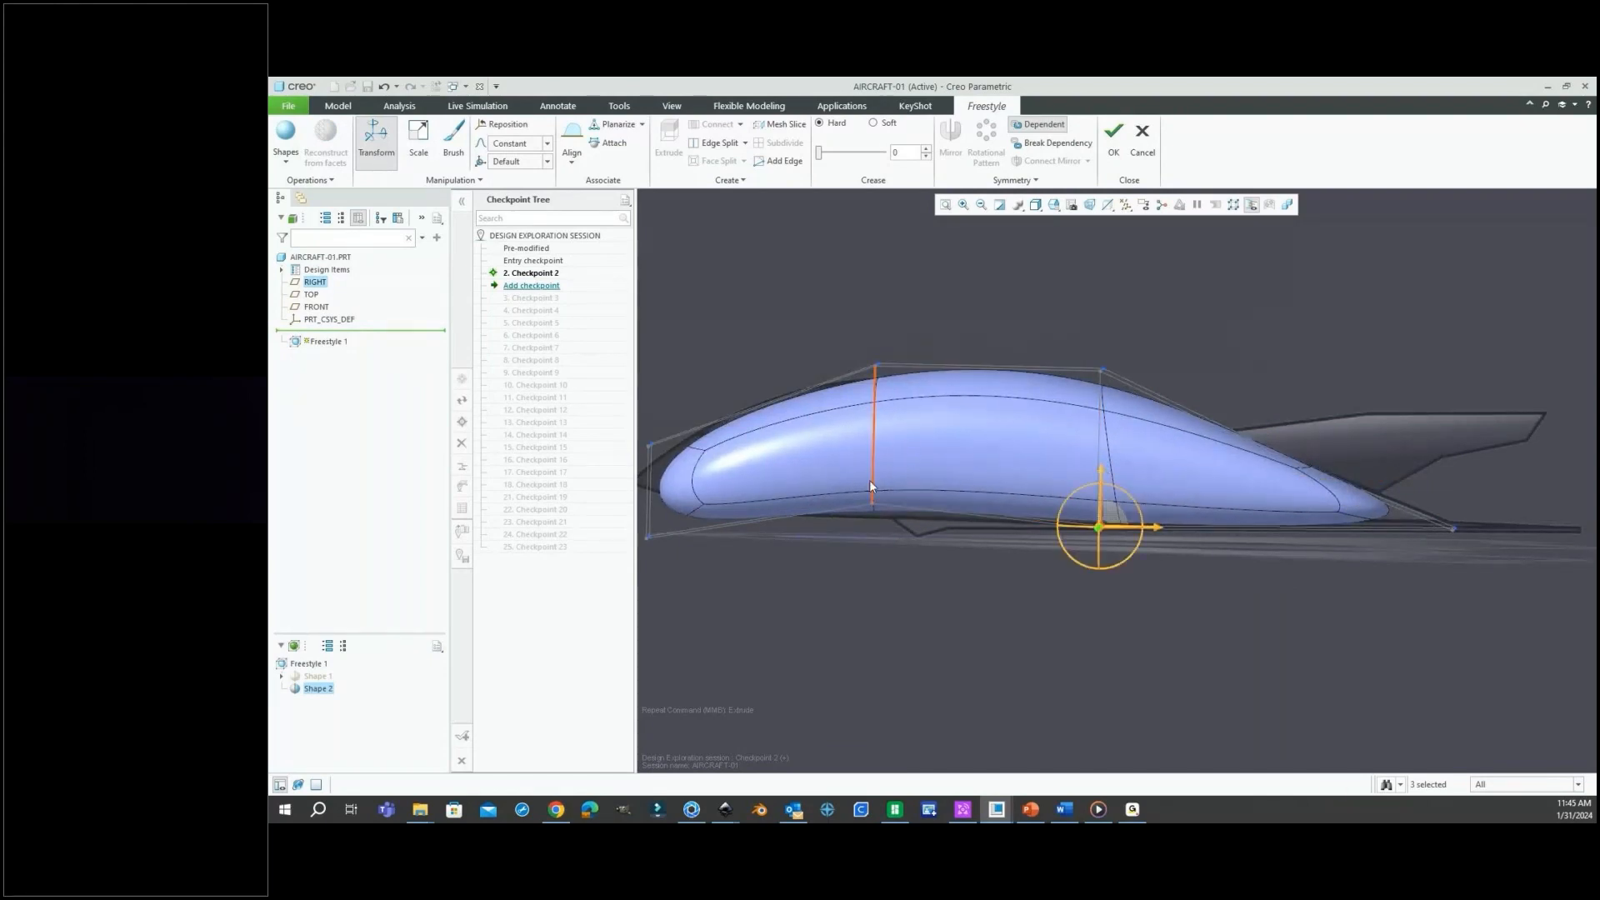
pyautogui.click(852, 482)
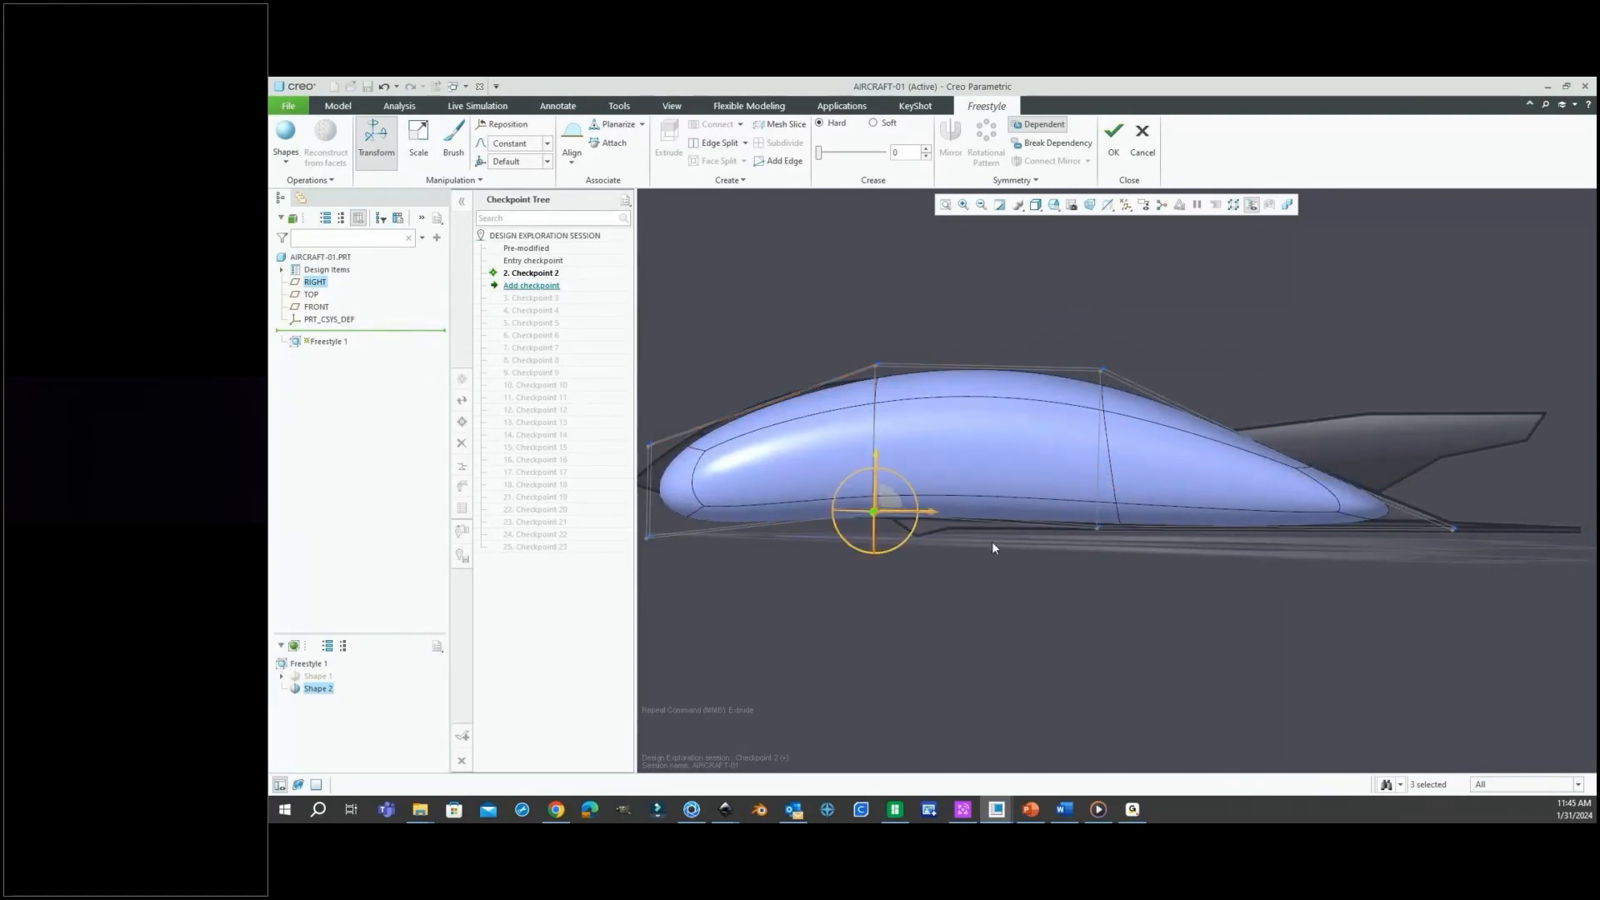
pyautogui.scroll(2, 991, 548)
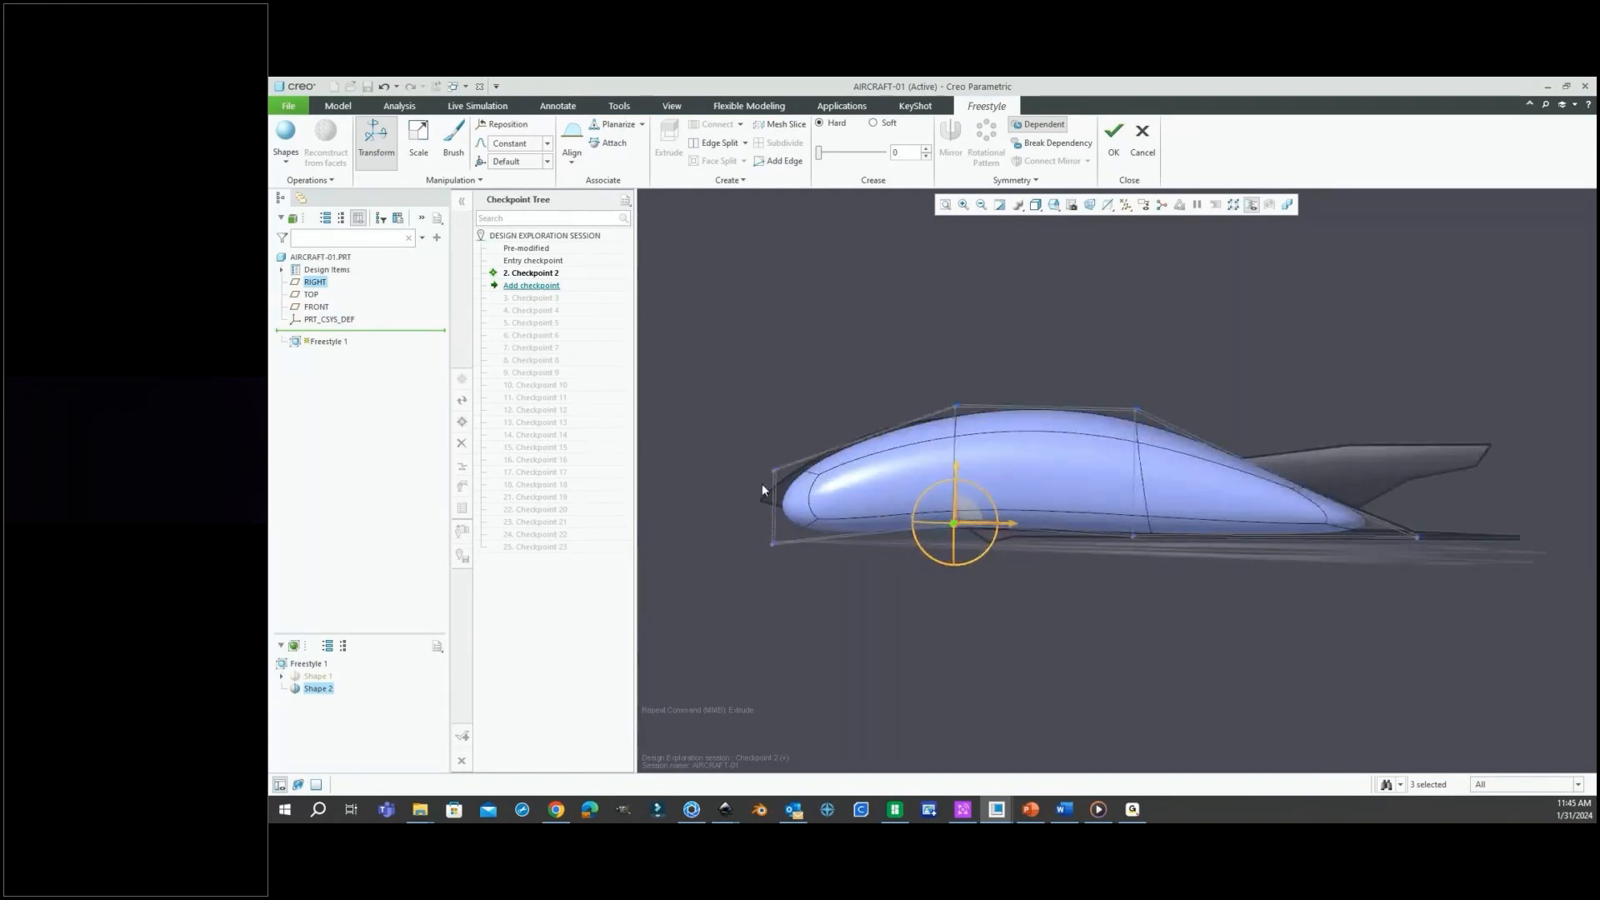
# Raise the lower front control points and pull them forward to sharpen the nose against the side-view reference.
pyautogui.click(768, 543)
pyautogui.moveTo(775, 482); pyautogui.dragTo(776, 448)
pyautogui.moveTo(828, 512); pyautogui.dragTo(798, 511)
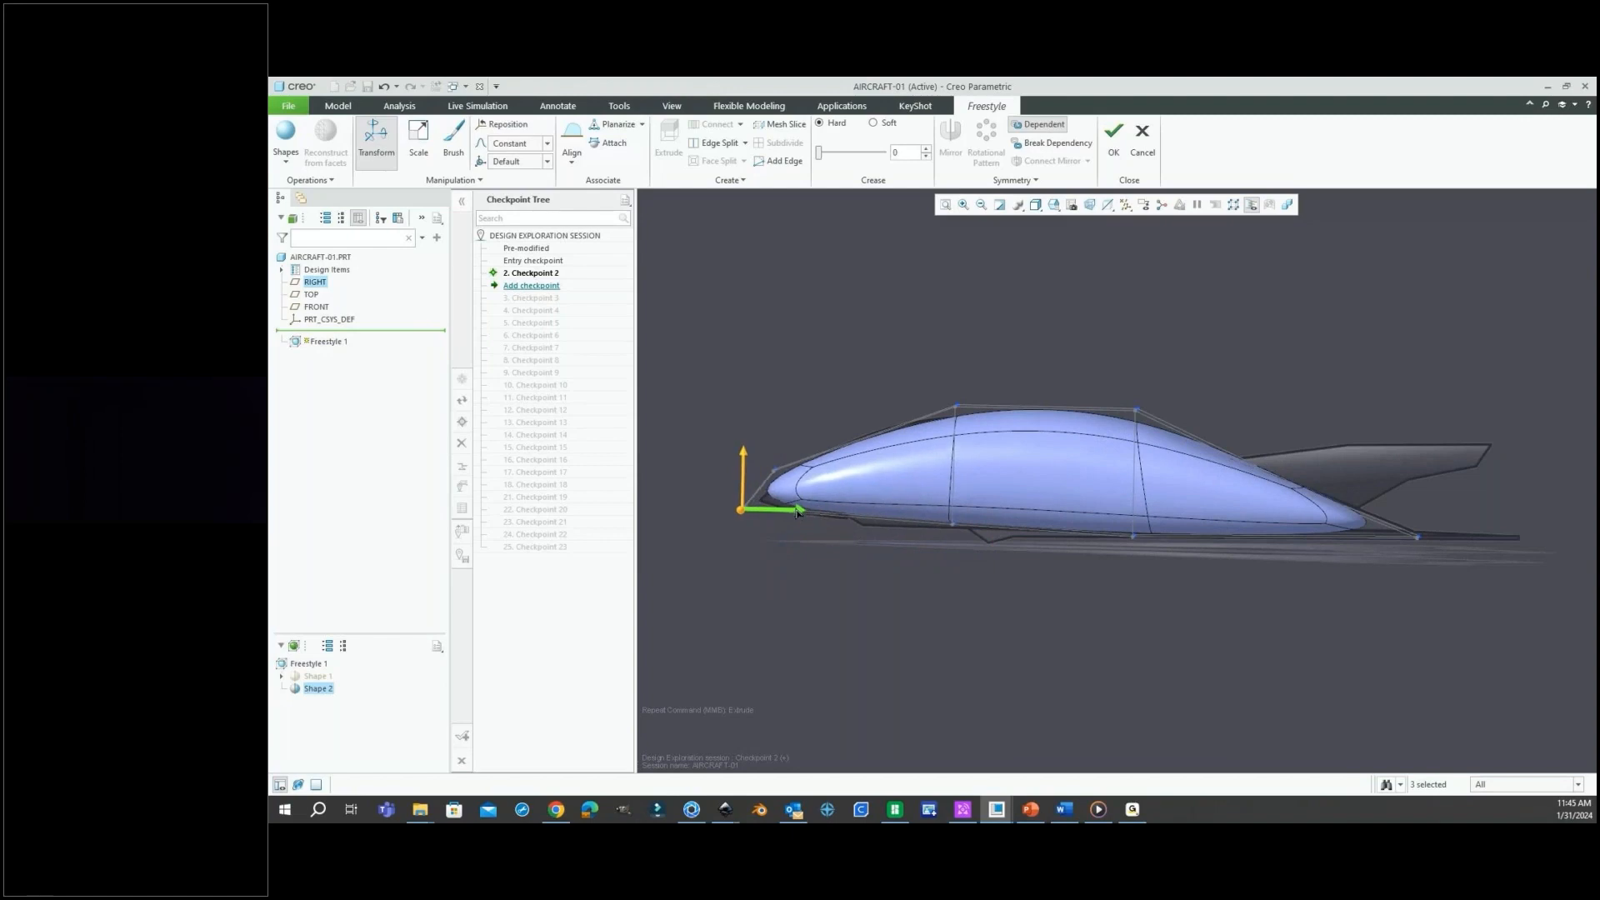
pyautogui.scroll(-2, 924, 401)
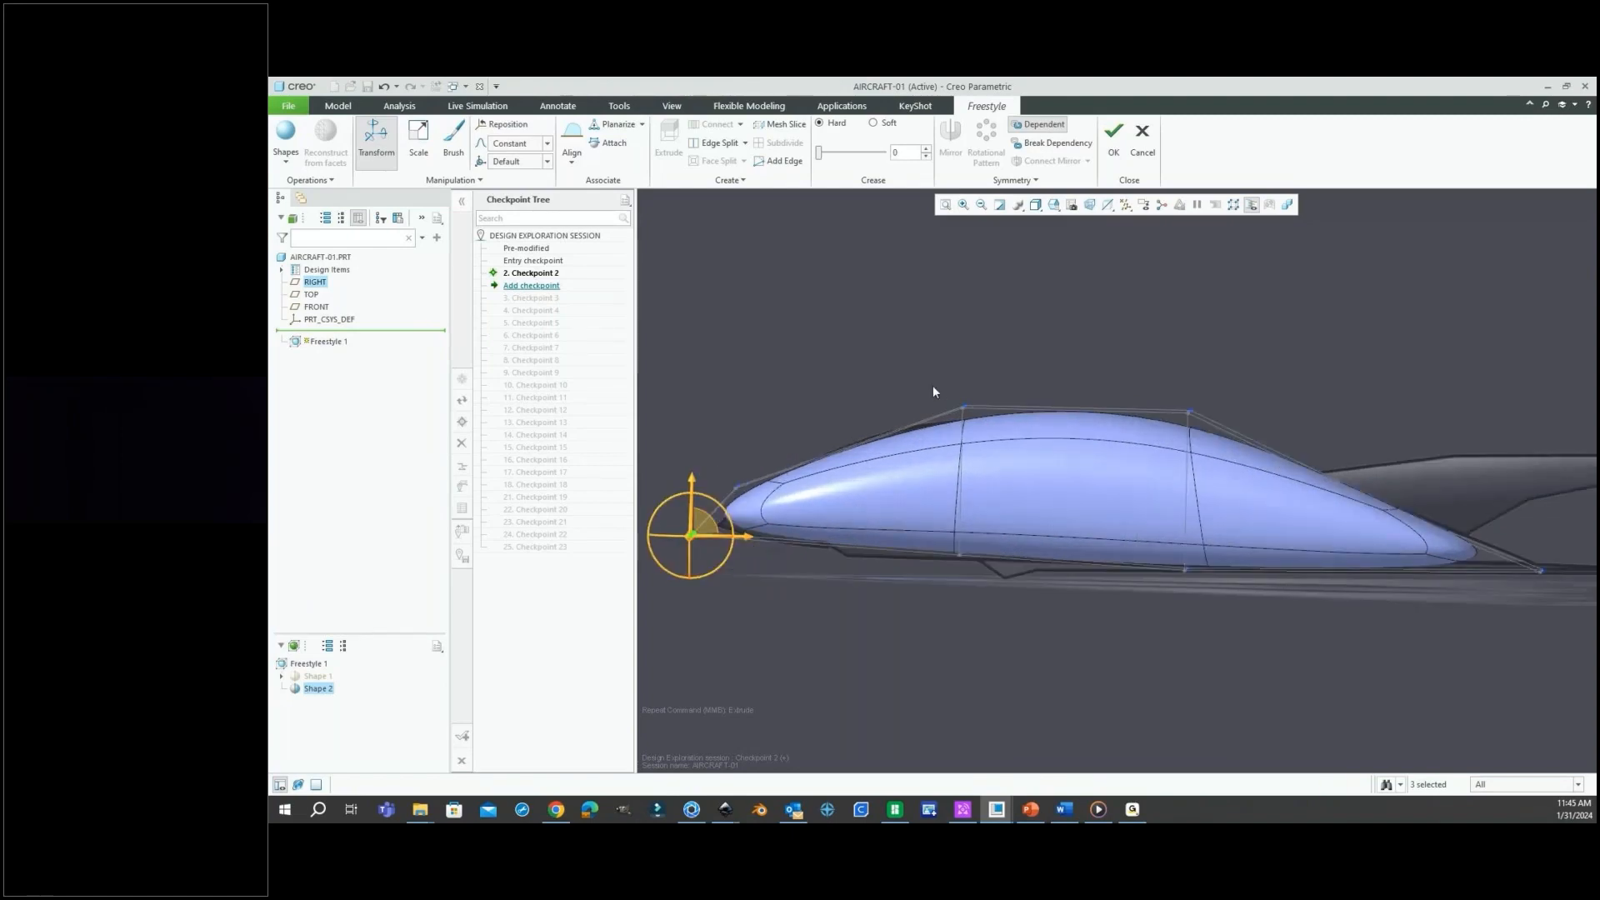
# Shift the whole front middle section forward and nudge the nose control points to refine the front profile.
pyautogui.moveTo(980, 426); pyautogui.dragTo(993, 553)
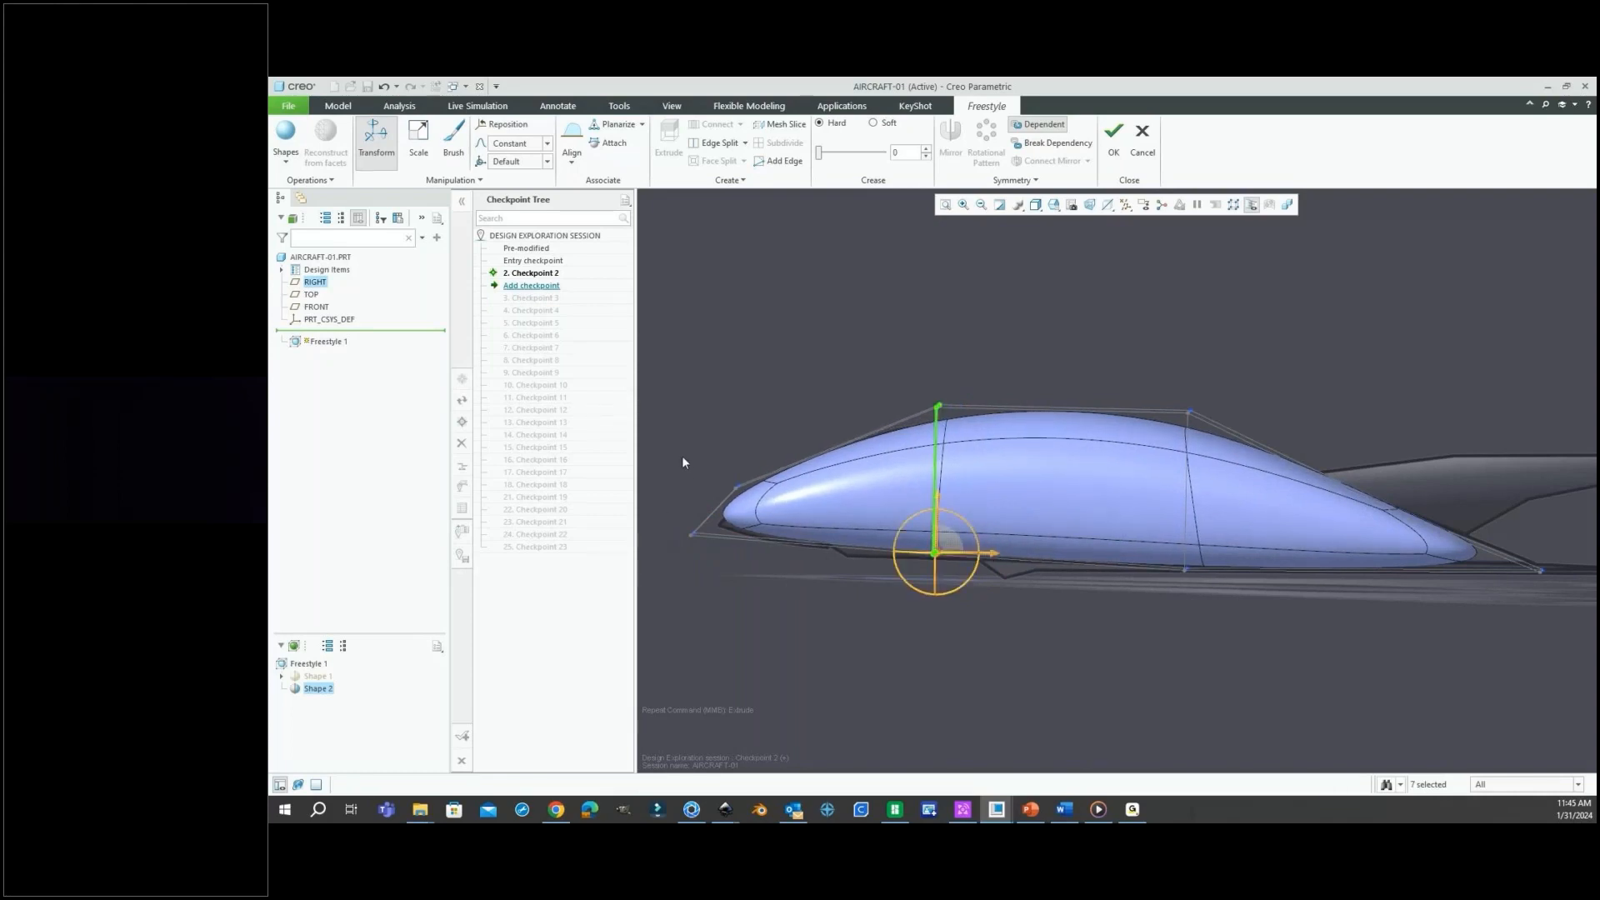
pyautogui.moveTo(682, 457); pyautogui.dragTo(754, 556)
pyautogui.moveTo(673, 473); pyautogui.dragTo(676, 476)
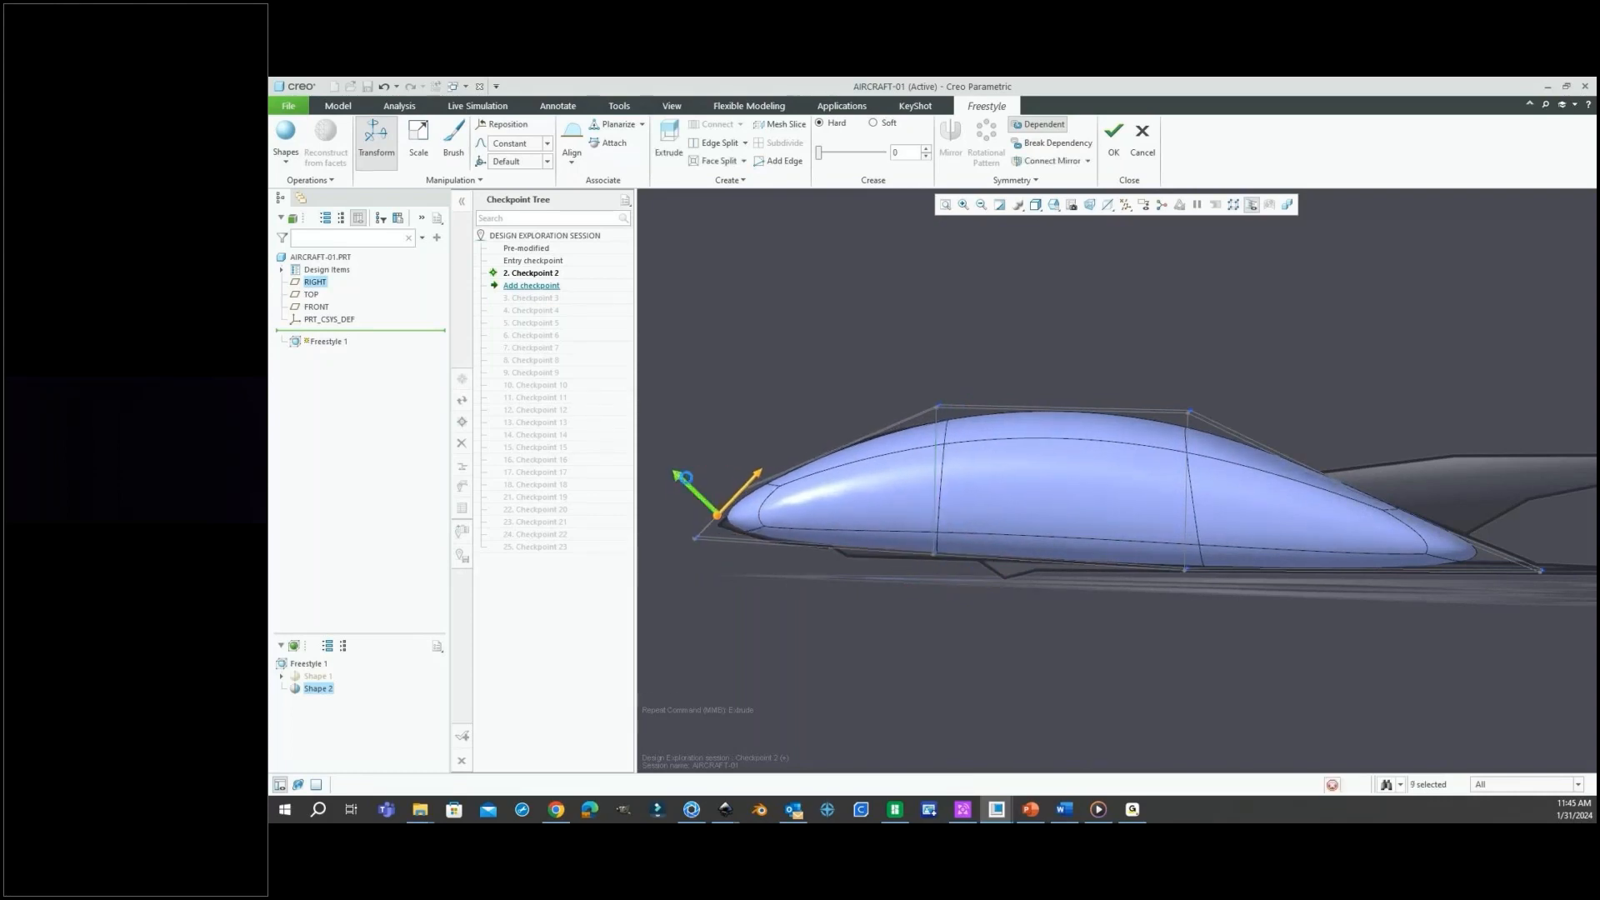
# Lower the upper outer lengthwise edges of the middle and front sections to slope the body's shoulders.
pyautogui.moveTo(857, 420); pyautogui.dragTo(1055, 542, button='middle')
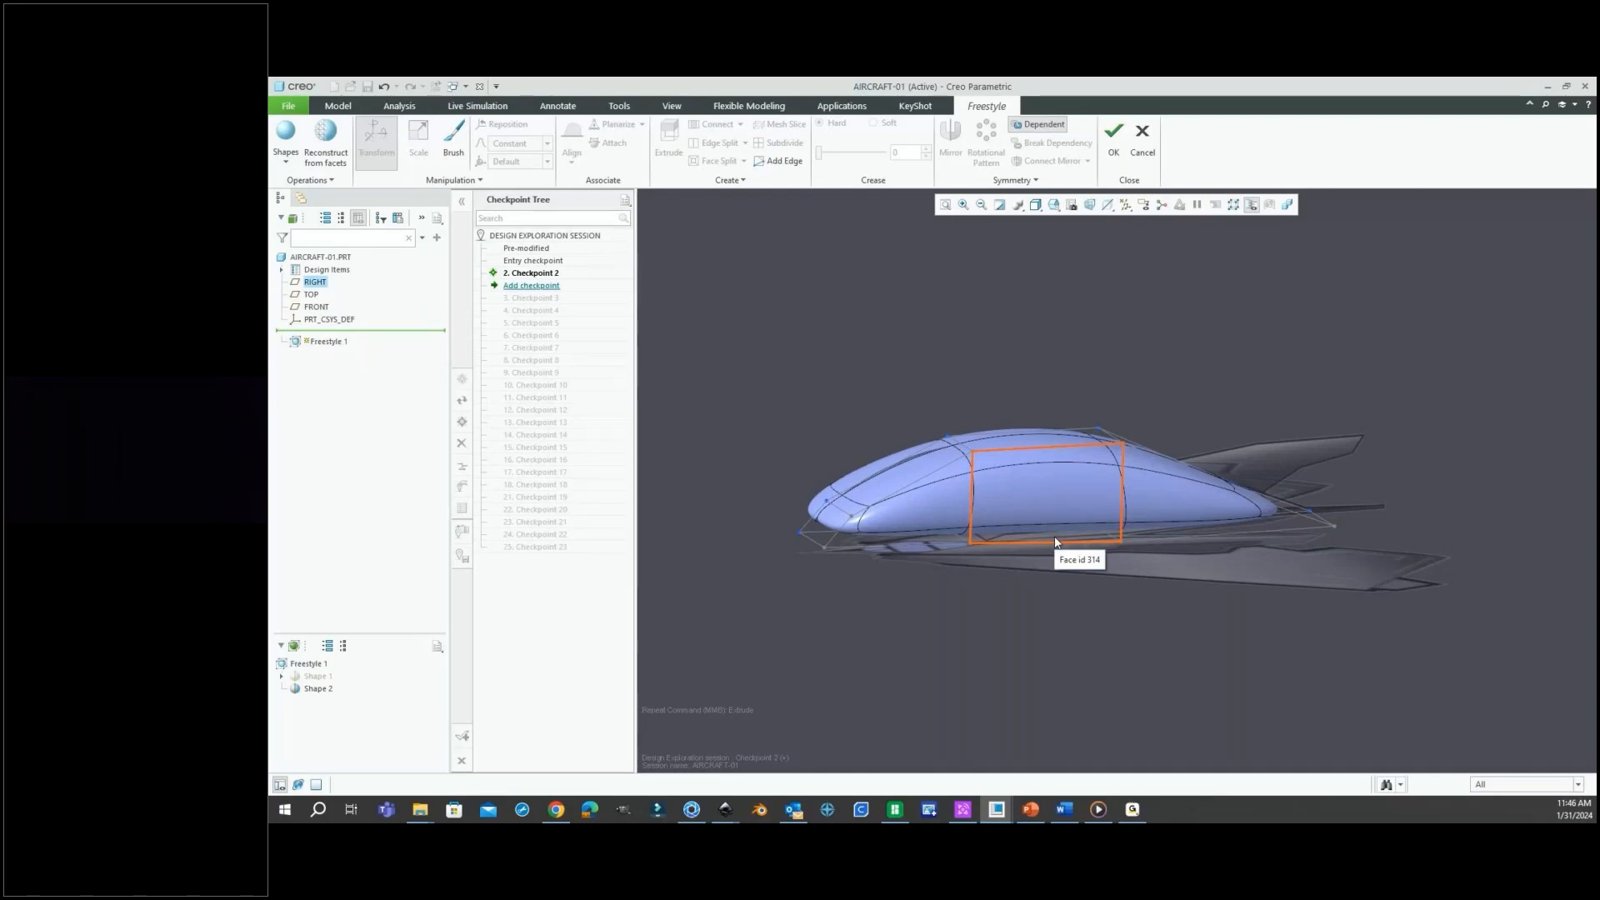
pyautogui.scroll(-2, 1028, 381)
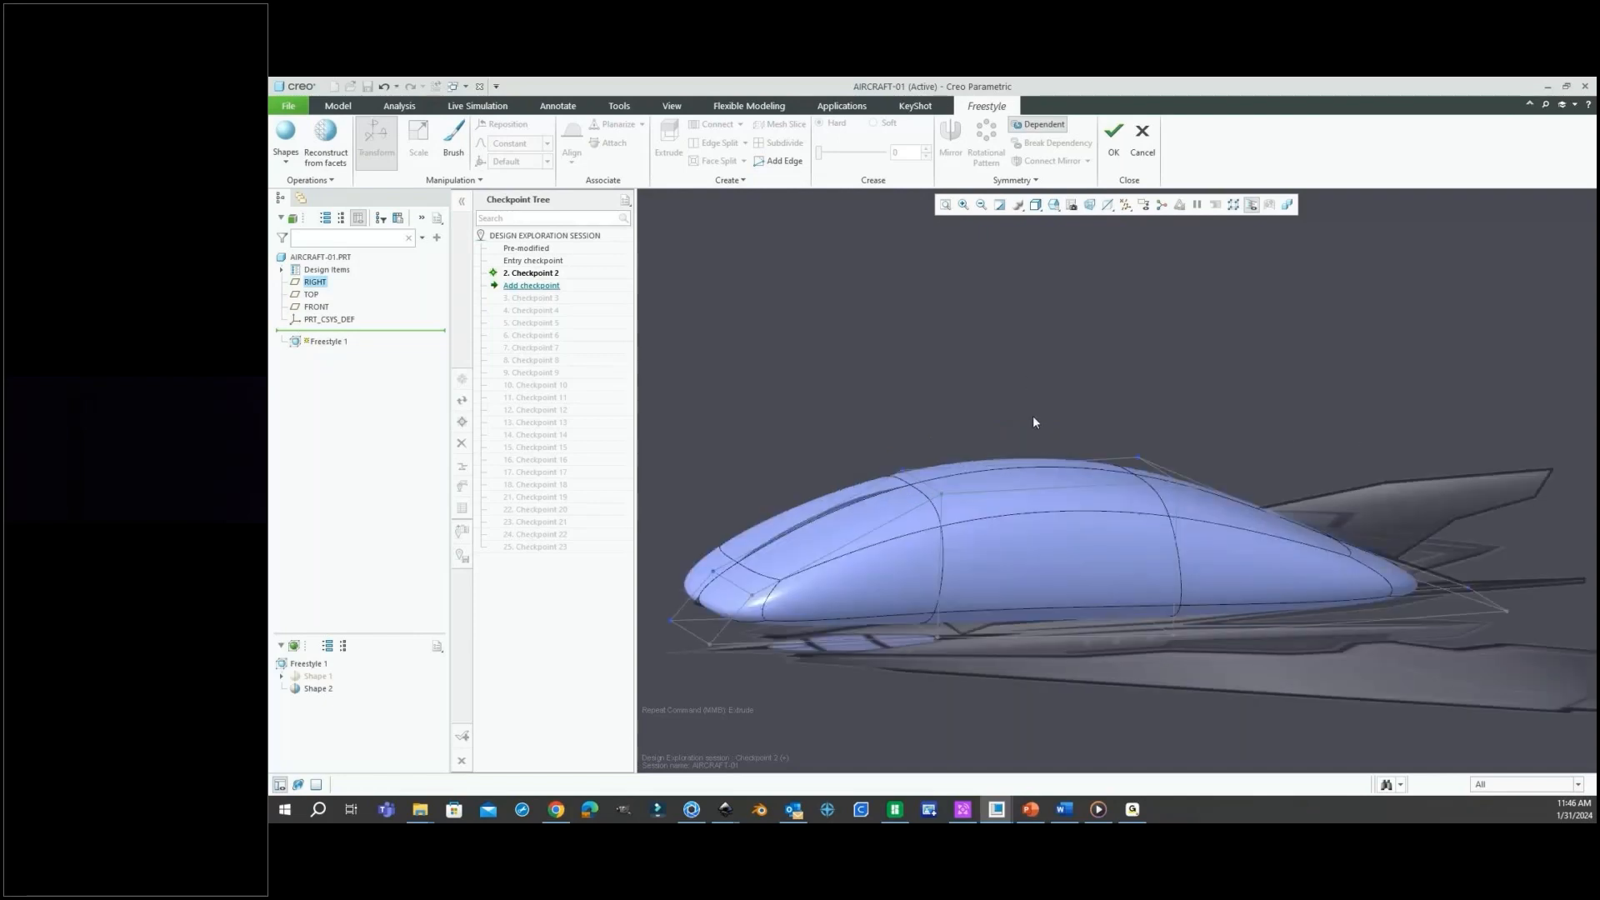
pyautogui.moveTo(1033, 423); pyautogui.dragTo(1078, 479, button='middle')
pyautogui.moveTo(1136, 389); pyautogui.dragTo(1087, 368, button='middle')
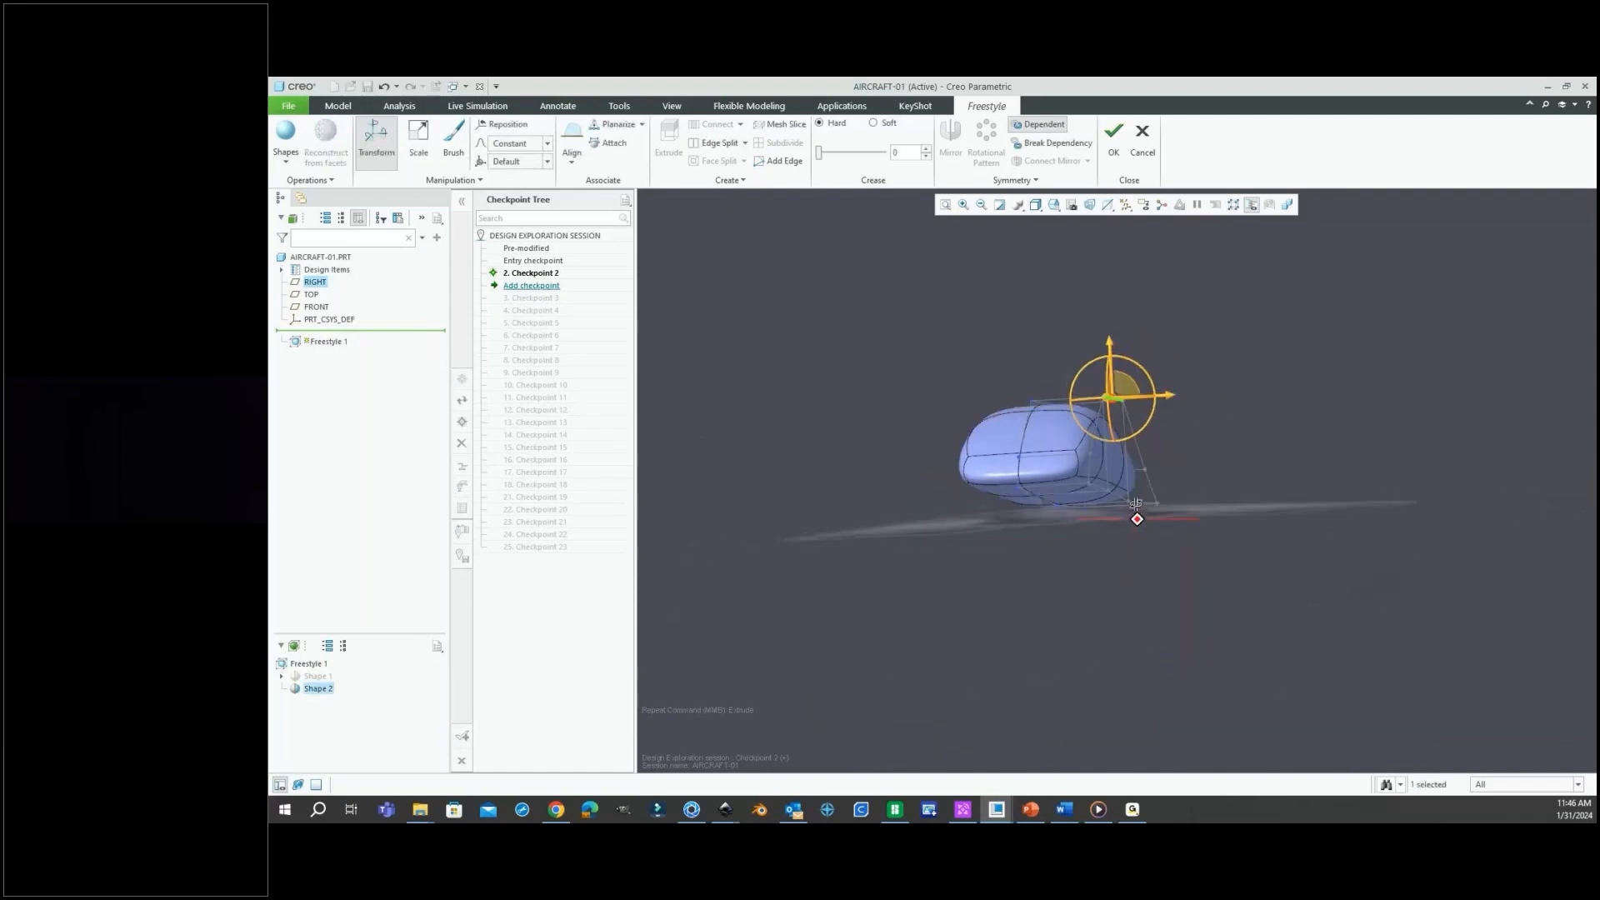
pyautogui.moveTo(1094, 371); pyautogui.dragTo(1099, 424)
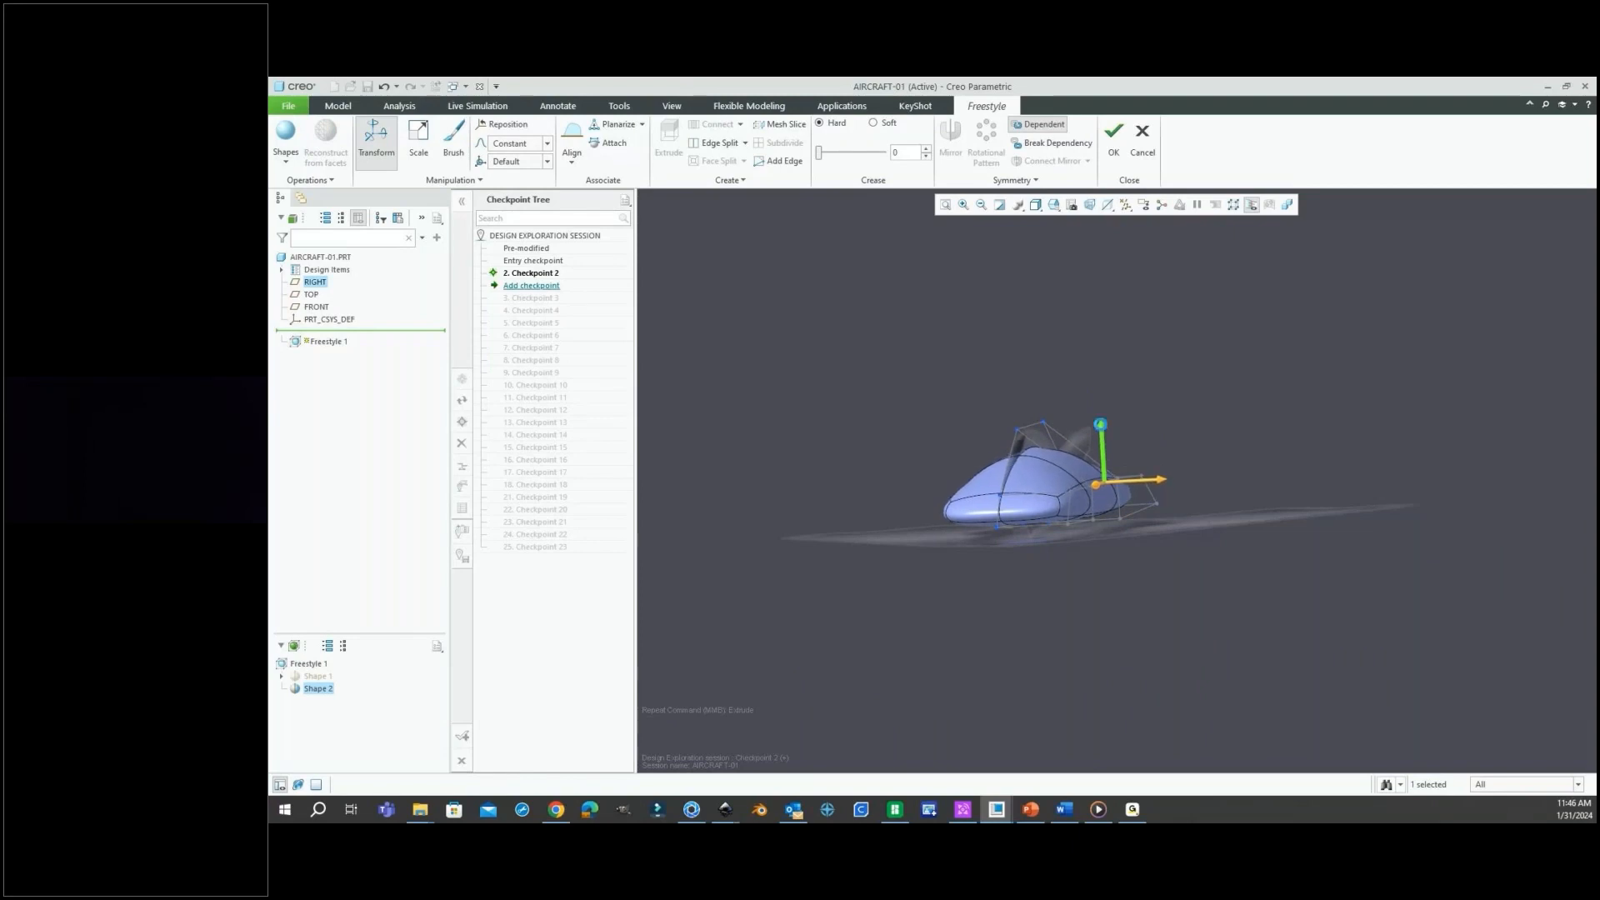
pyautogui.scroll(5, 1091, 467)
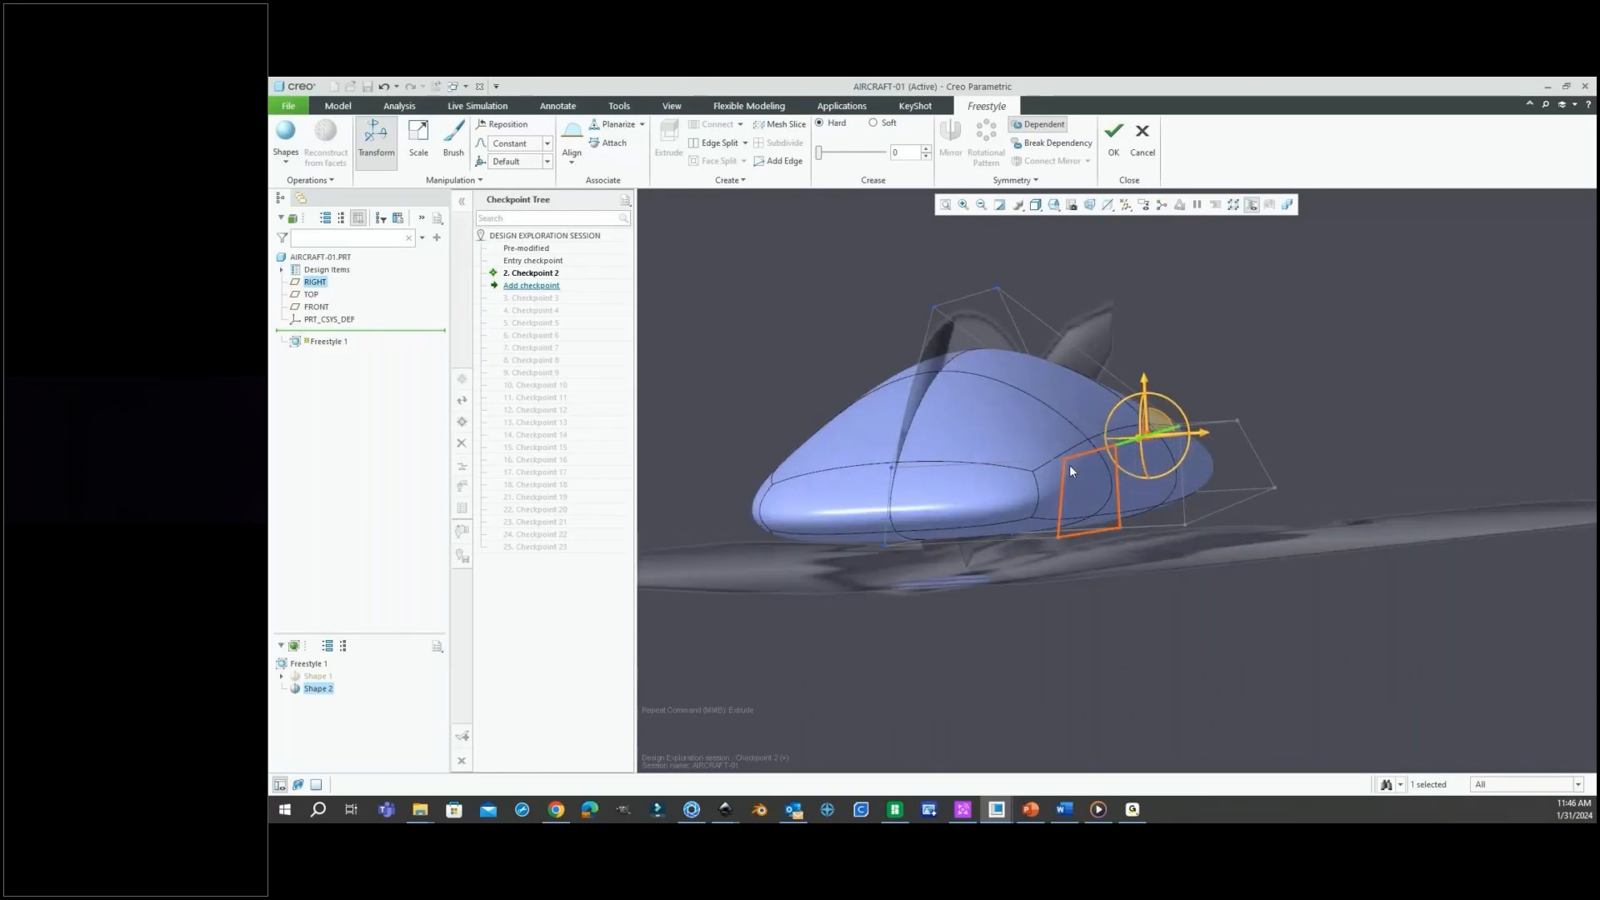
pyautogui.click(1067, 461)
pyautogui.moveTo(1061, 404); pyautogui.dragTo(1062, 446)
pyautogui.scroll(3, 1063, 450)
# Move the outer side edge of the nose inward to the centreline to bring the nose to a point.
pyautogui.moveTo(1063, 450); pyautogui.dragTo(1147, 620, button='middle')
pyautogui.click(1096, 559)
pyautogui.scroll(3, 1096, 560)
pyautogui.scroll(-5, 1148, 575)
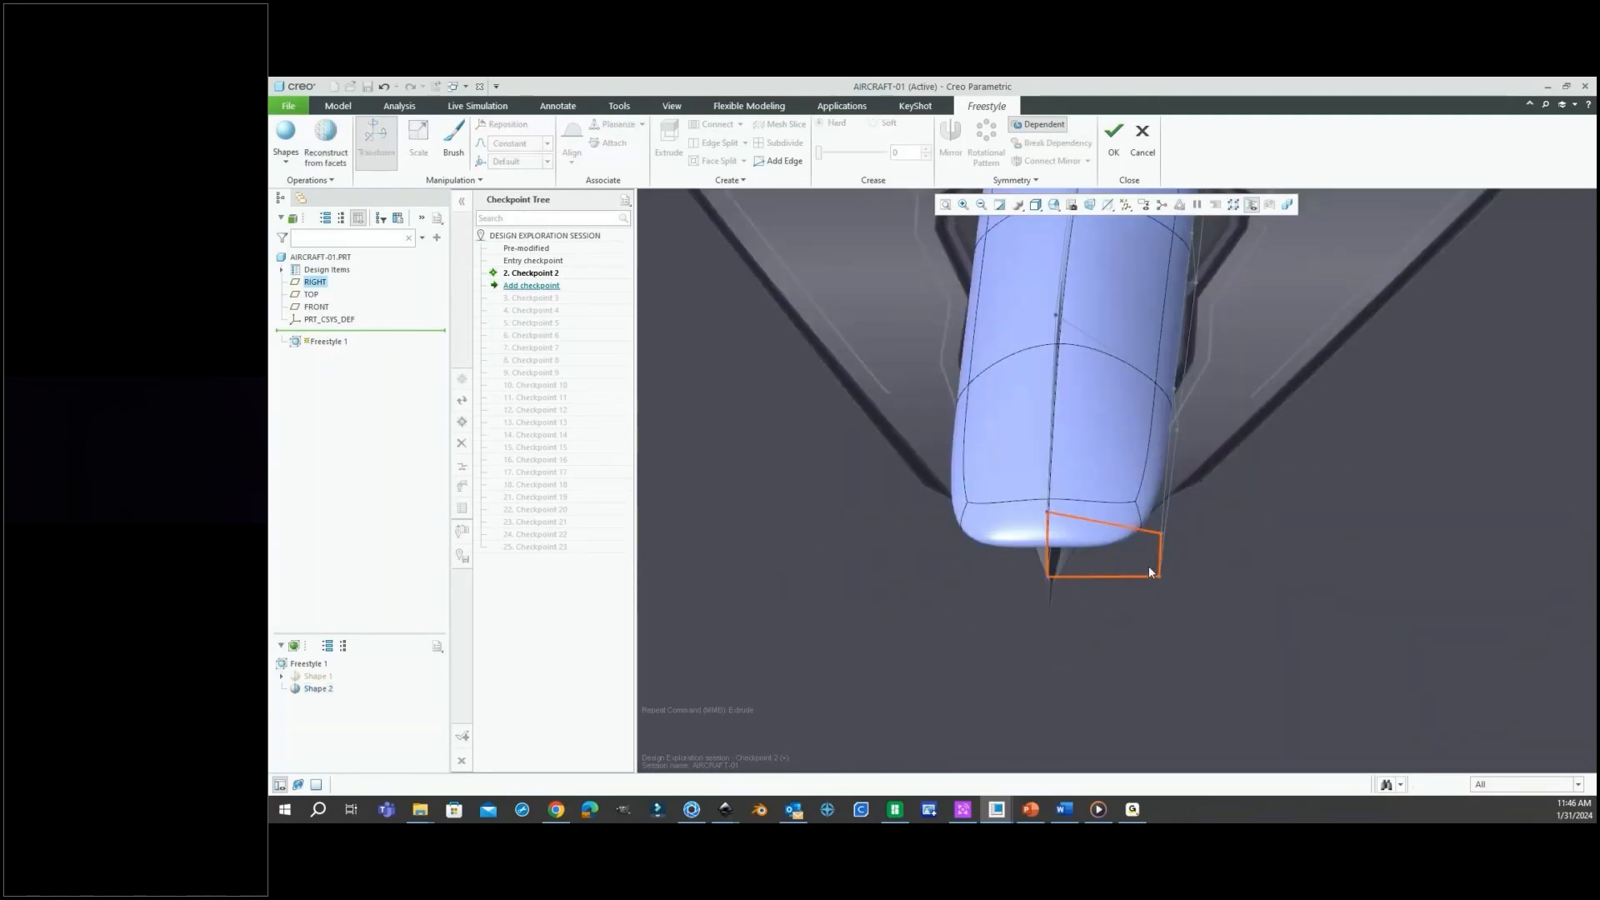
pyautogui.click(1158, 551)
pyautogui.moveTo(1217, 560); pyautogui.dragTo(1112, 567)
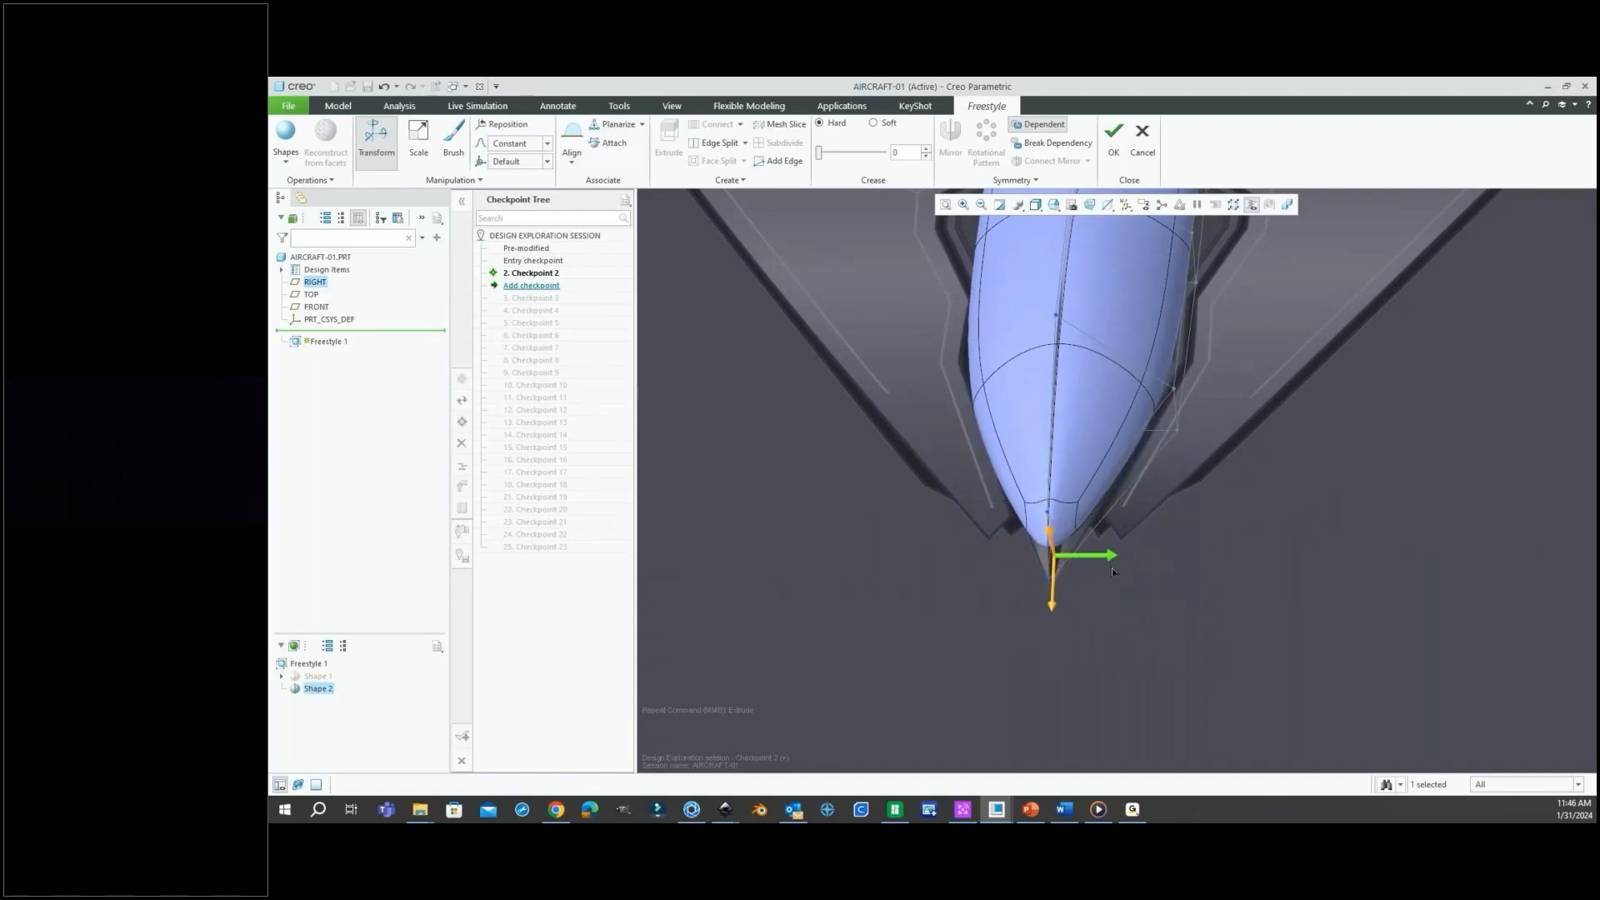
# Split the outer lengthwise edge between the rear middle section and the tail into three segments.
pyautogui.moveTo(1173, 376); pyautogui.dragTo(1204, 499, button='middle')
pyautogui.scroll(-2, 1202, 457)
pyautogui.scroll(2, 1201, 454)
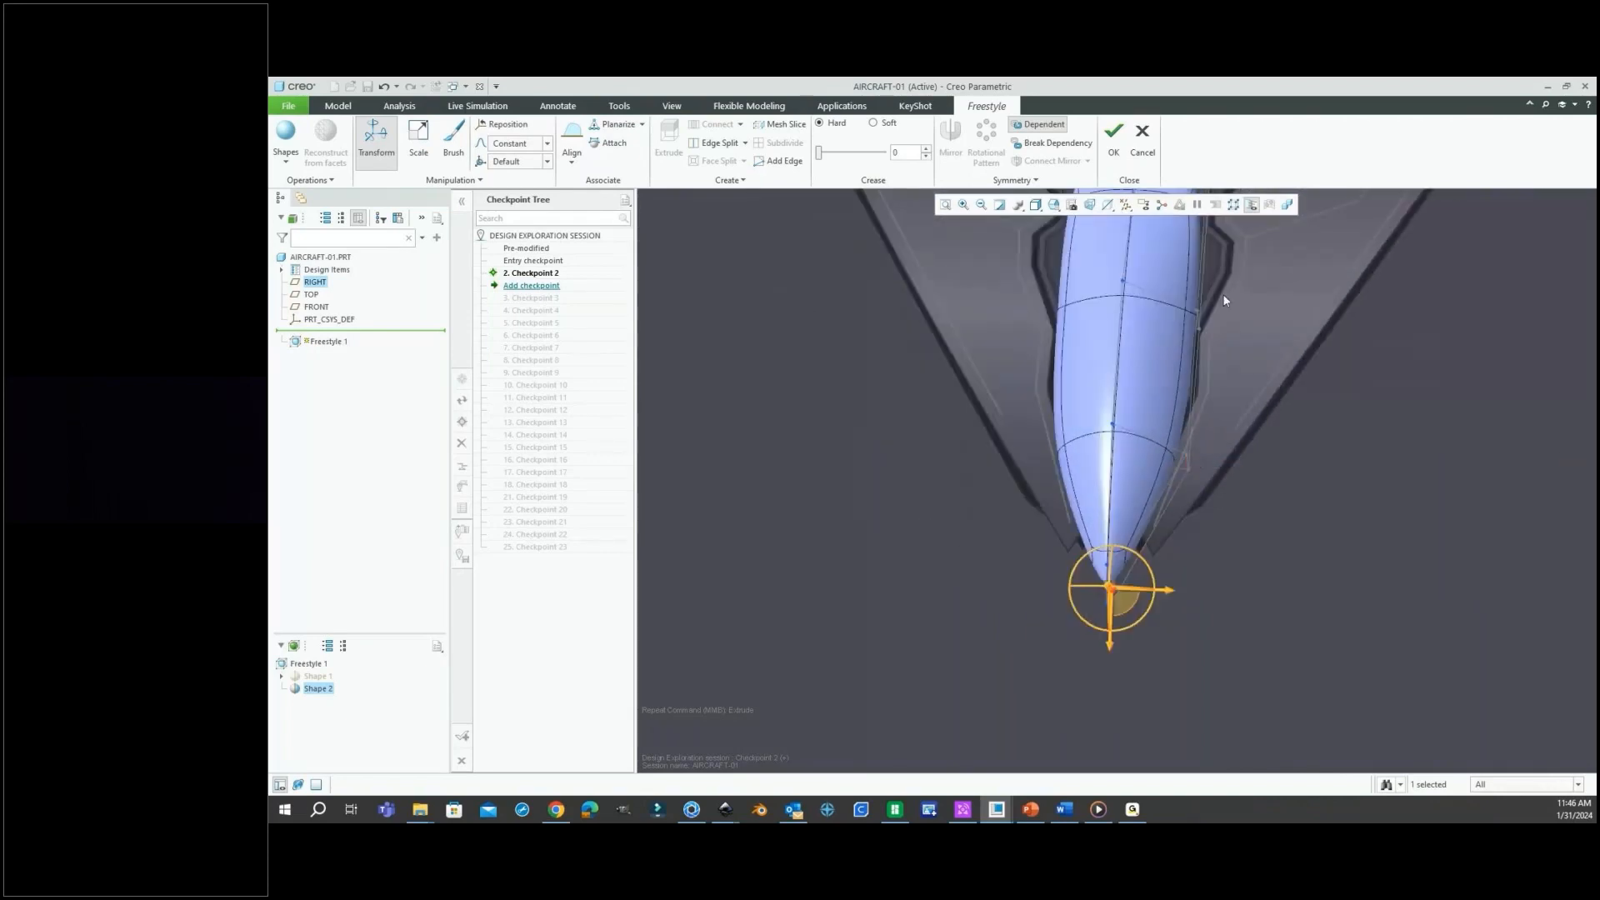
pyautogui.keyDown('shift'); pyautogui.moveTo(1228, 316); pyautogui.dragTo(1203, 439, button='middle'); pyautogui.keyUp('shift')
pyautogui.moveTo(1177, 378)
pyautogui.mouseDown(button='middle')
pyautogui.moveTo(1175, 364)
pyautogui.moveTo(1115, 390)
pyautogui.moveTo(1191, 439)
pyautogui.mouseUp(button='middle')
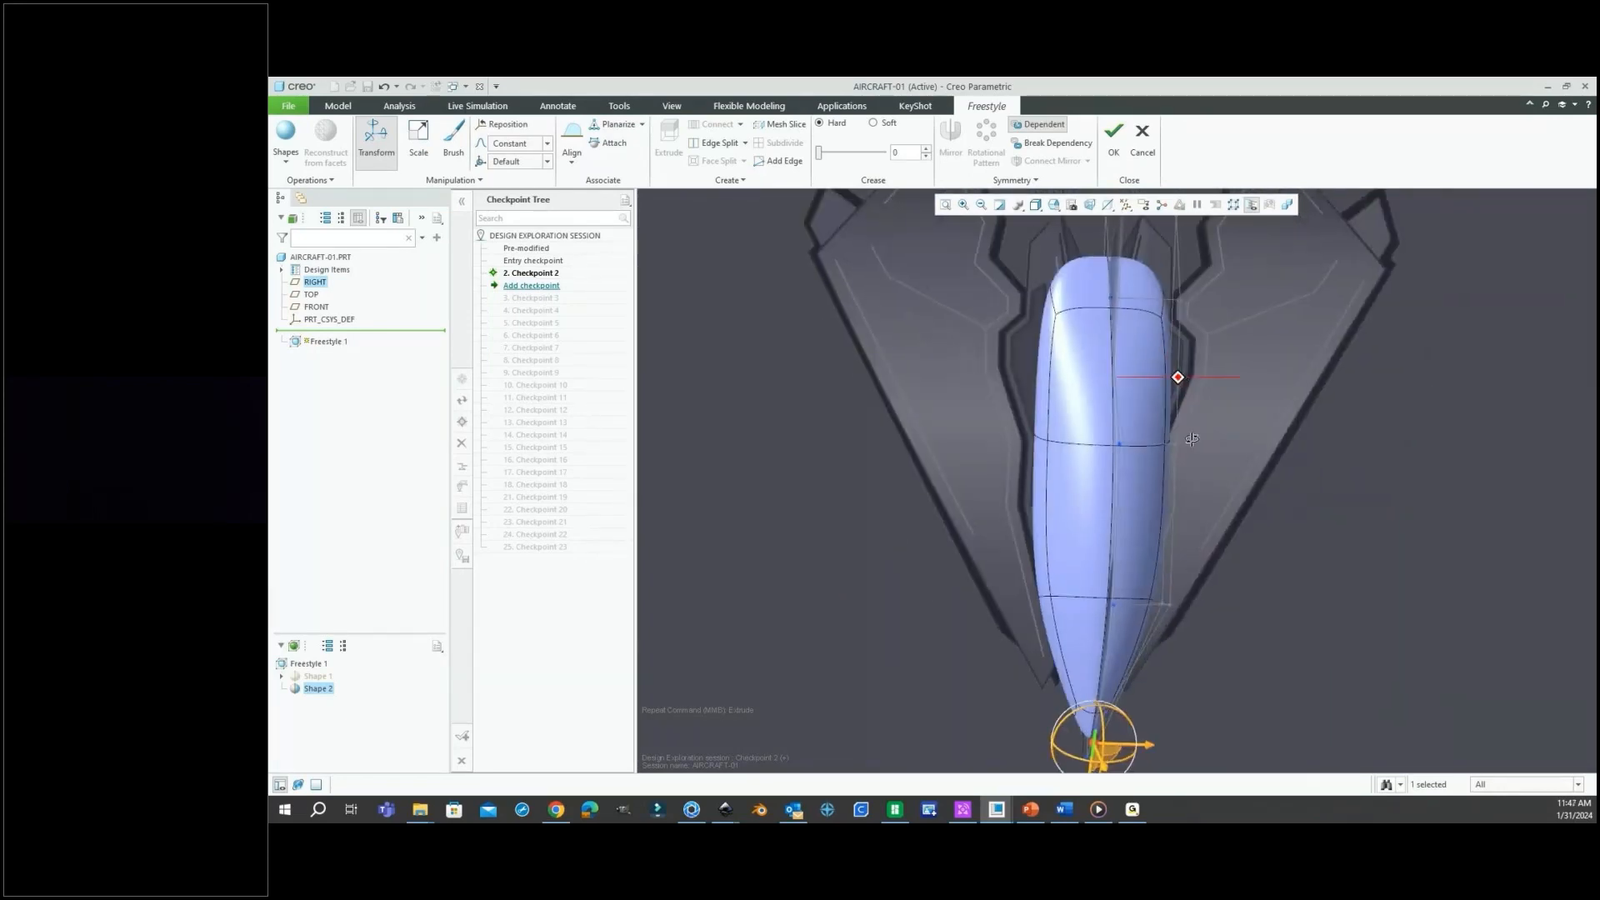
pyautogui.scroll(5, 1187, 356)
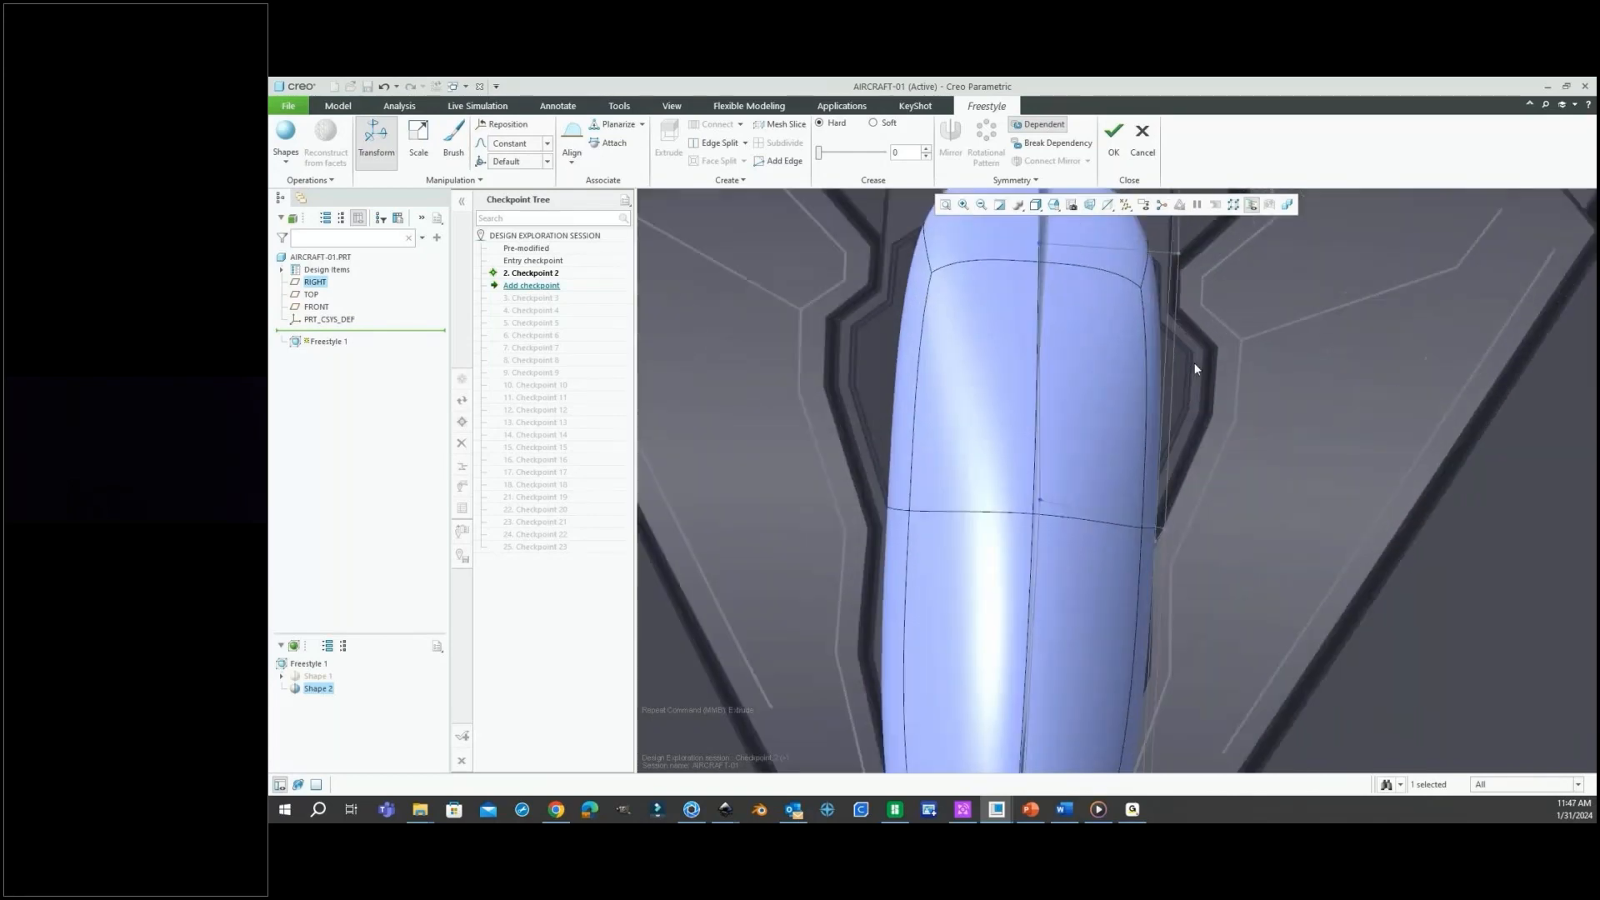
pyautogui.moveTo(1196, 364)
pyautogui.mouseDown(button='middle')
pyautogui.moveTo(1171, 353)
pyautogui.moveTo(1178, 383)
pyautogui.mouseUp(button='middle')
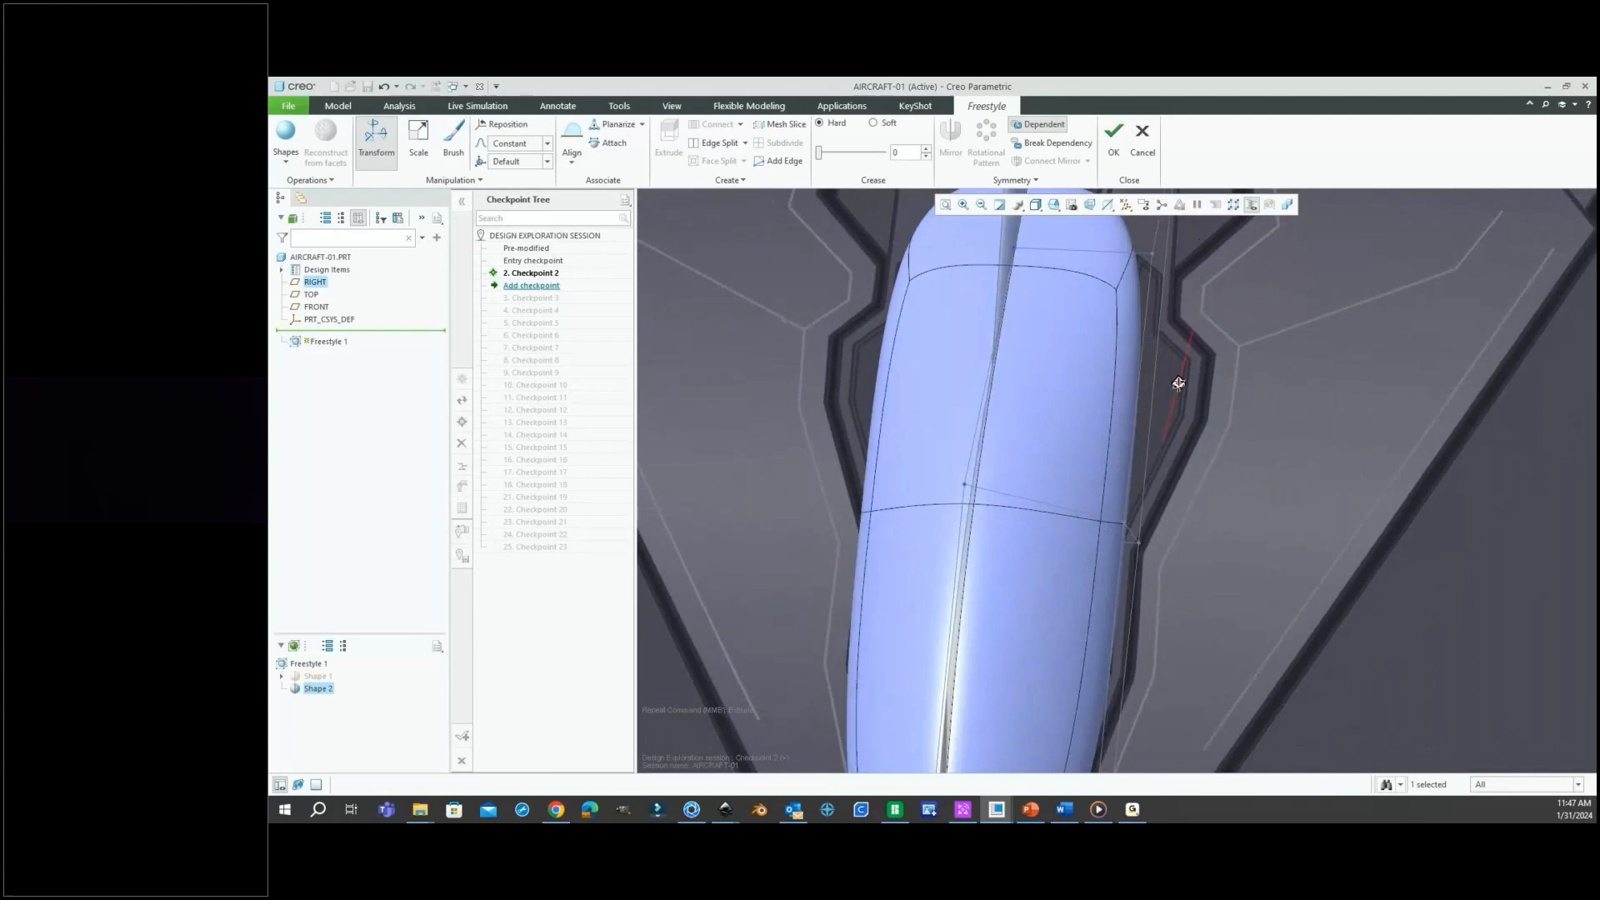
pyautogui.click(1138, 348)
pyautogui.scroll(5, 880, 523)
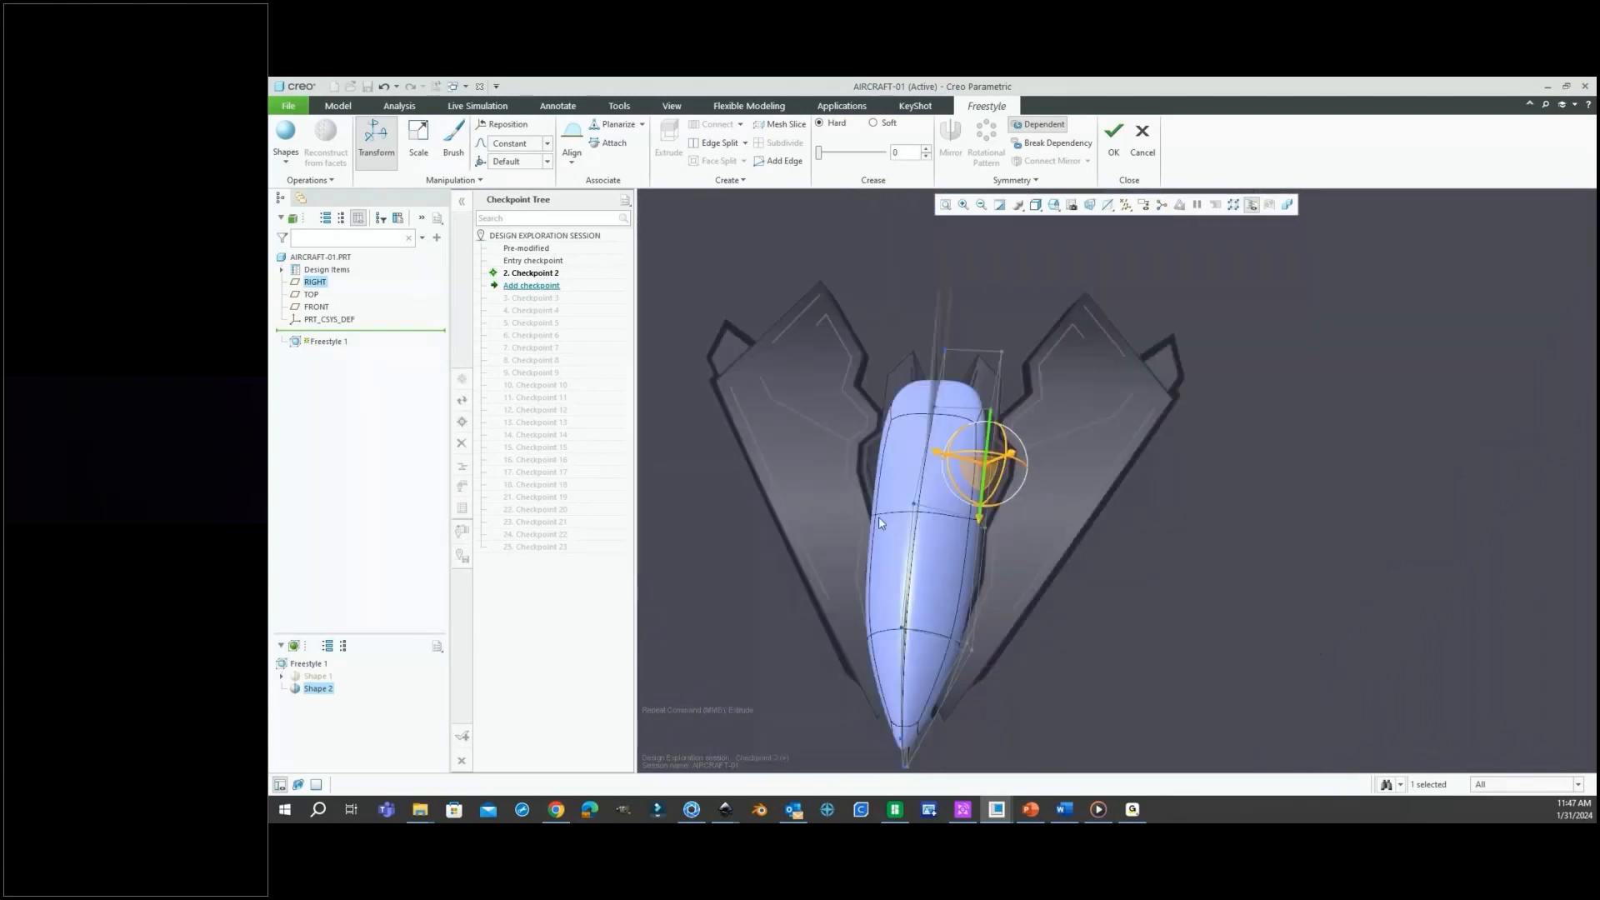
pyautogui.scroll(-4, 925, 516)
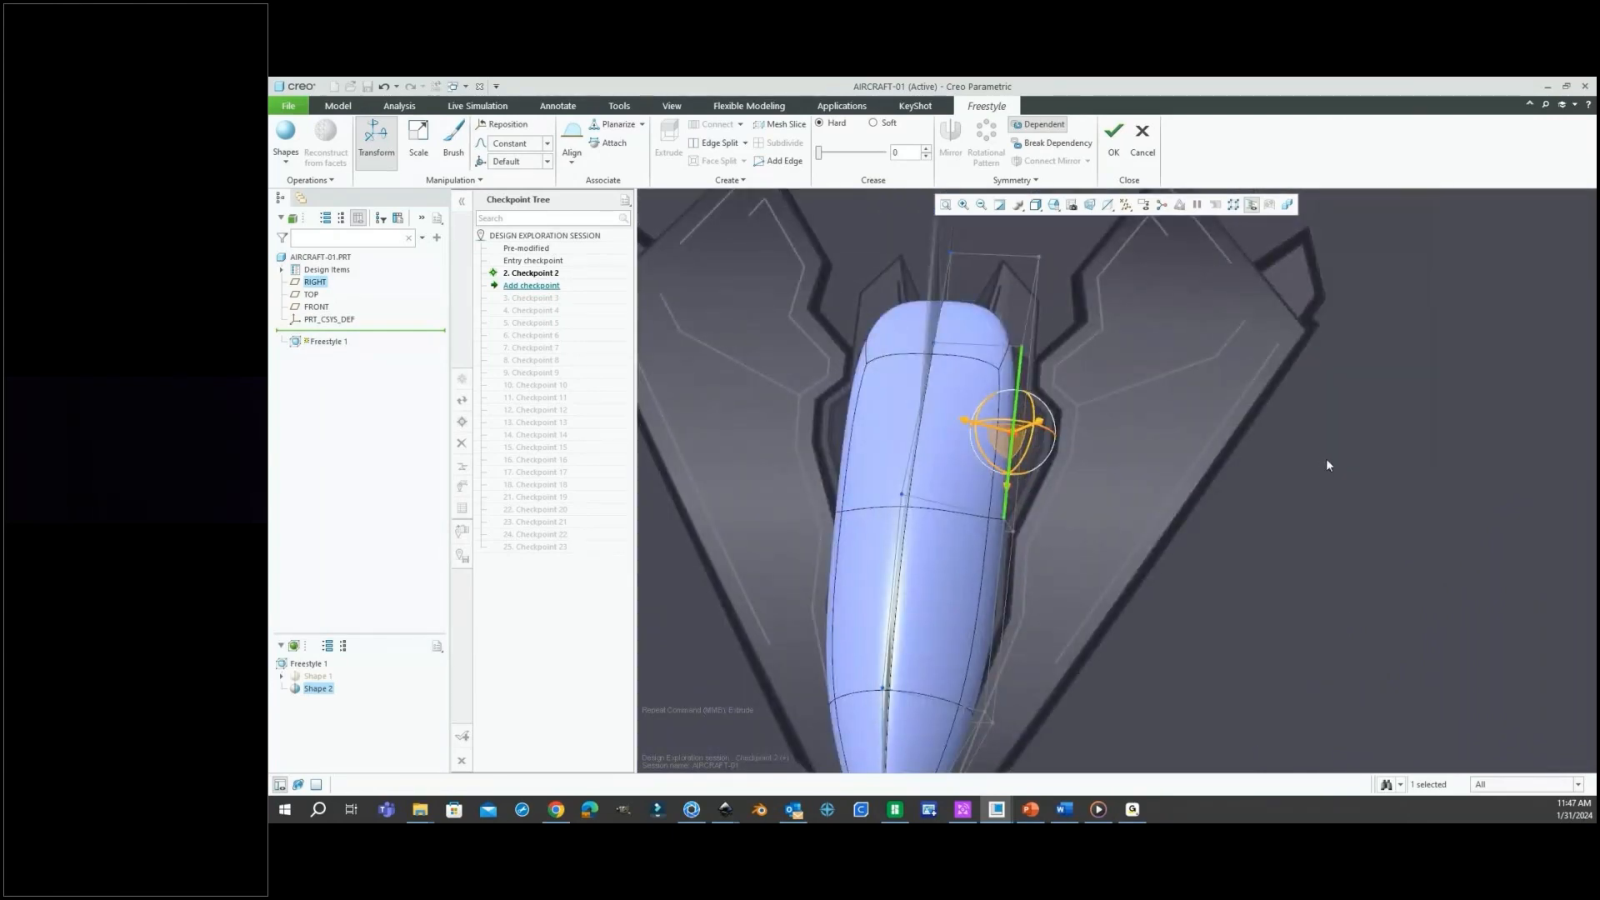
pyautogui.rightClick(1274, 464)
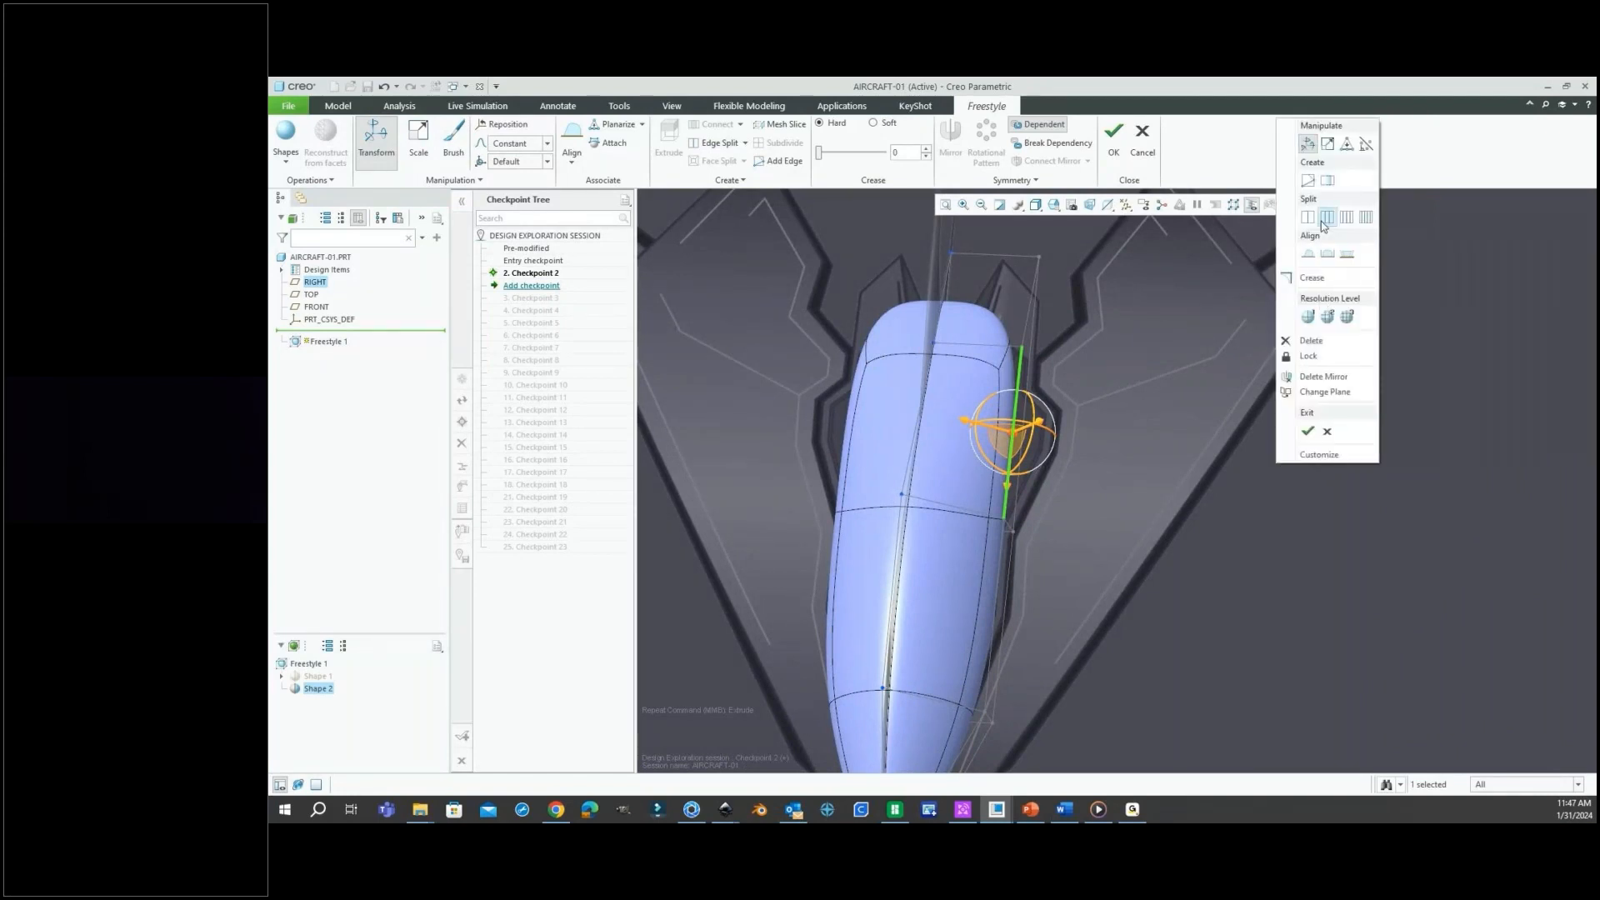
pyautogui.click(1326, 219)
# Move the side of the forward new rear section outward toward the bulge in the top-view reference.
pyautogui.moveTo(1012, 537); pyautogui.dragTo(1007, 584, button='middle')
pyautogui.click(1193, 453)
pyautogui.moveTo(1038, 416); pyautogui.dragTo(850, 359, button='middle')
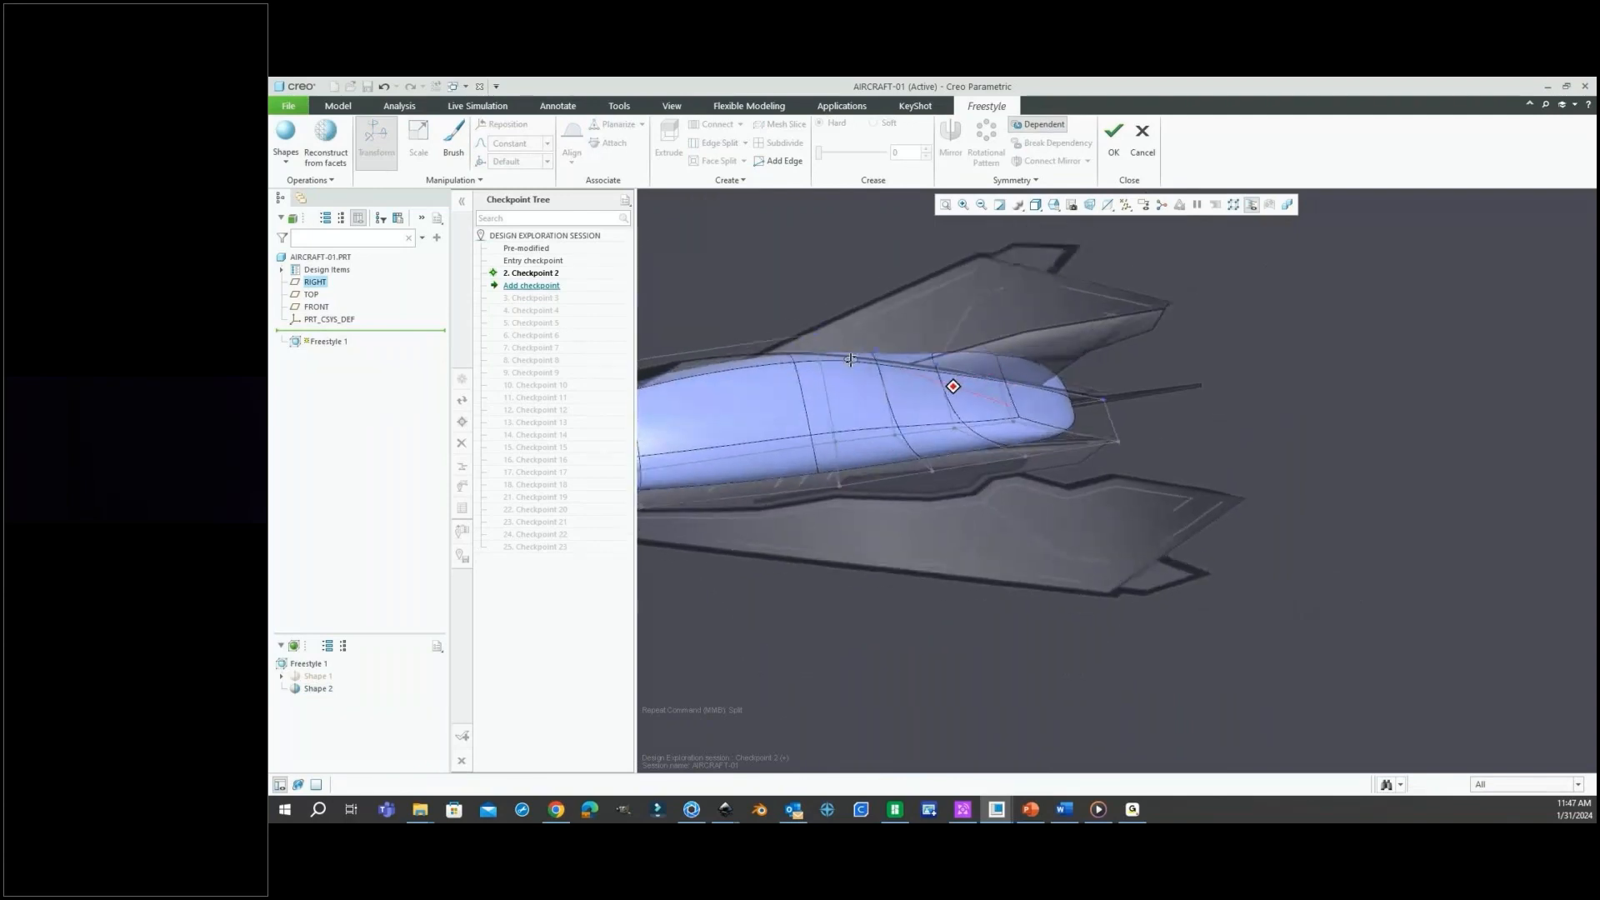
pyautogui.click(921, 456)
pyautogui.moveTo(922, 456); pyautogui.dragTo(1037, 502, button='middle')
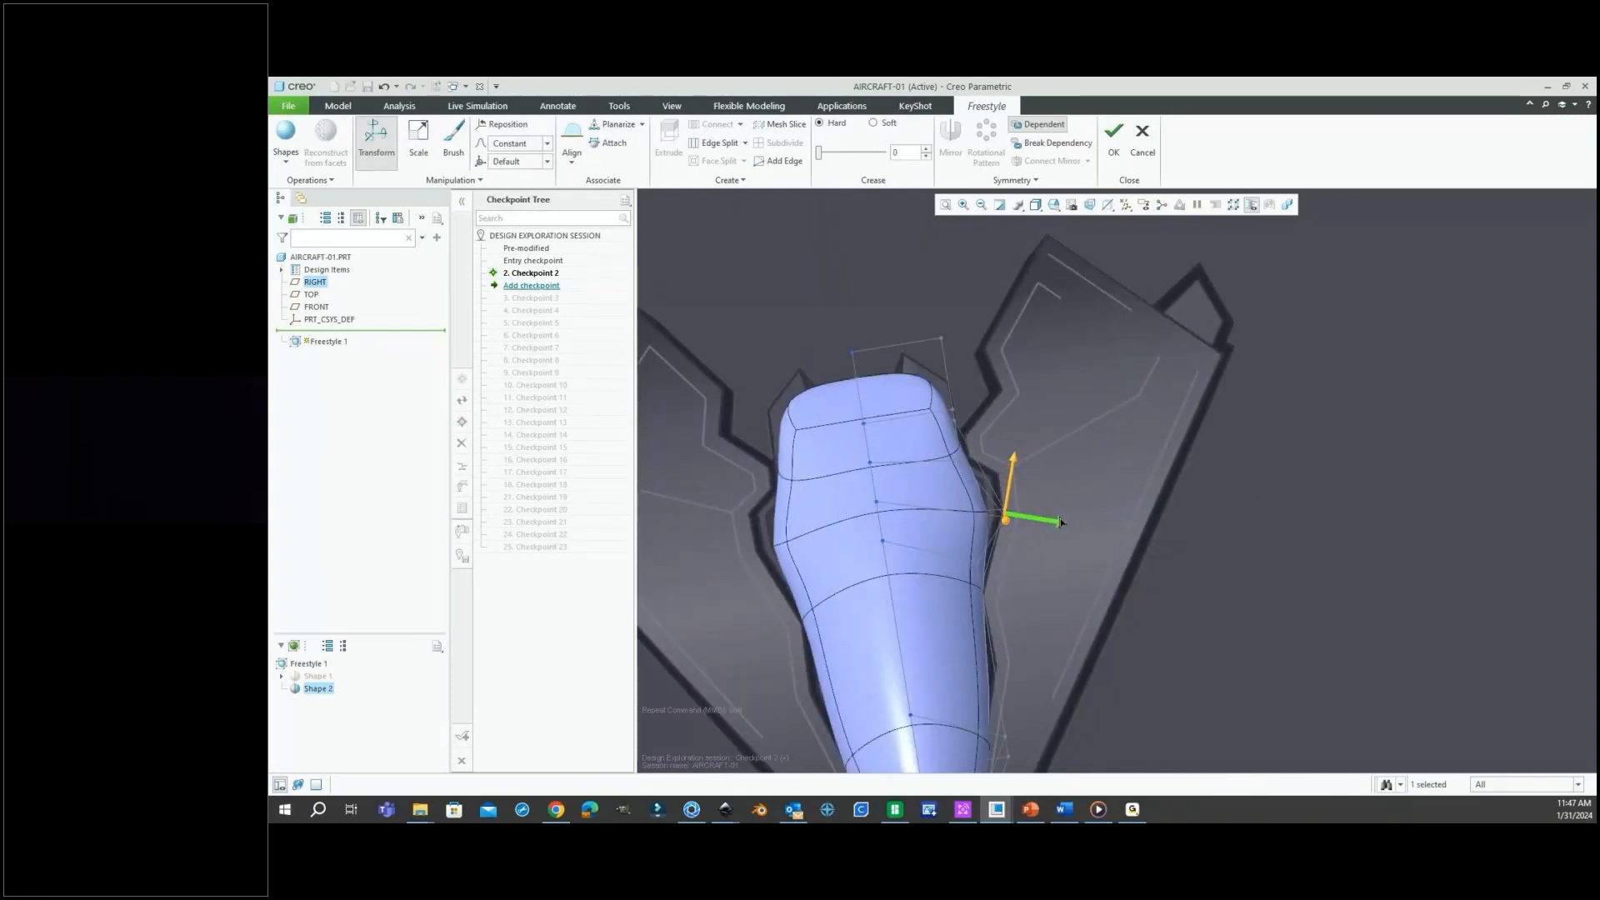
# Shift the upper outer control point of the forward new section toward the tail in the side view.
pyautogui.moveTo(1060, 518); pyautogui.dragTo(920, 483, button='middle')
pyautogui.scroll(-2, 918, 478)
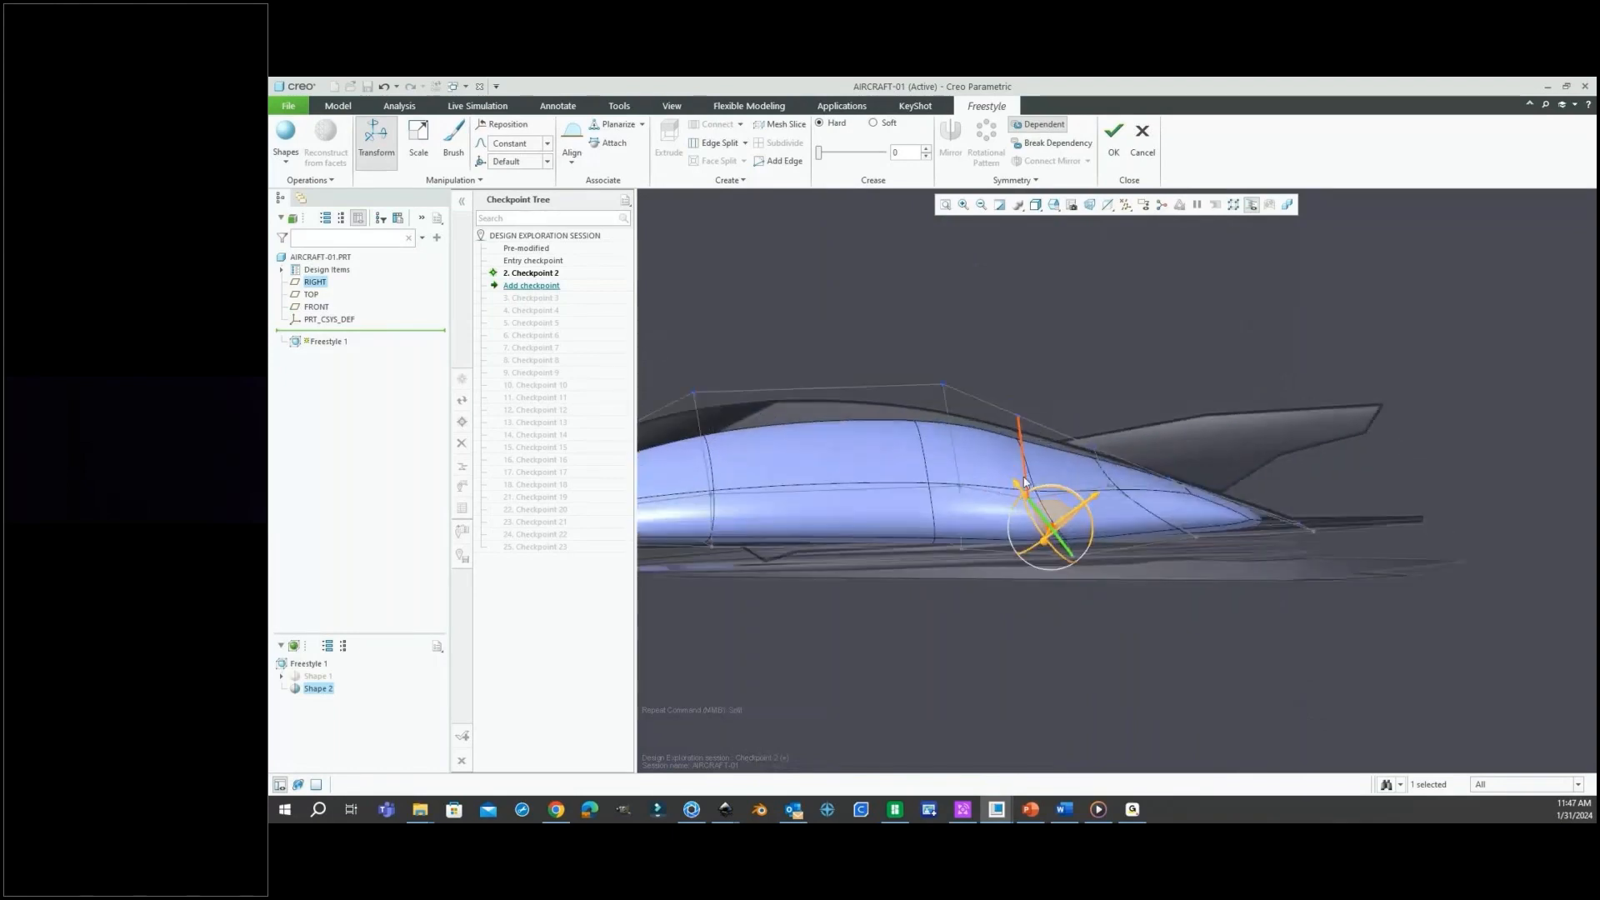
pyautogui.click(1103, 389)
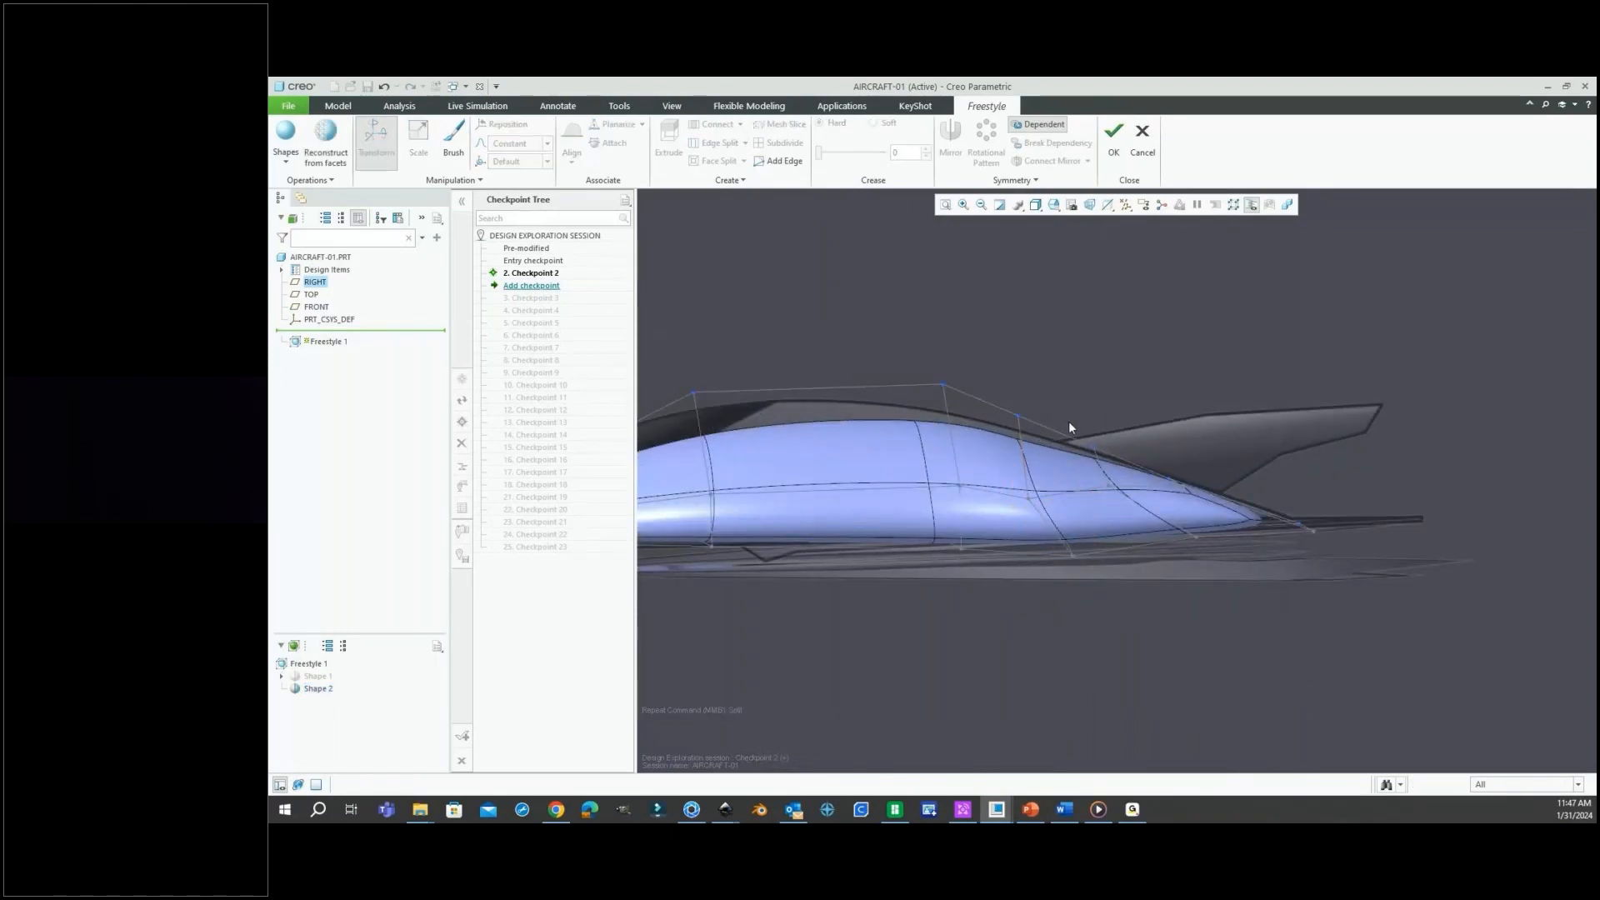
pyautogui.moveTo(1062, 448); pyautogui.dragTo(964, 510, button='middle')
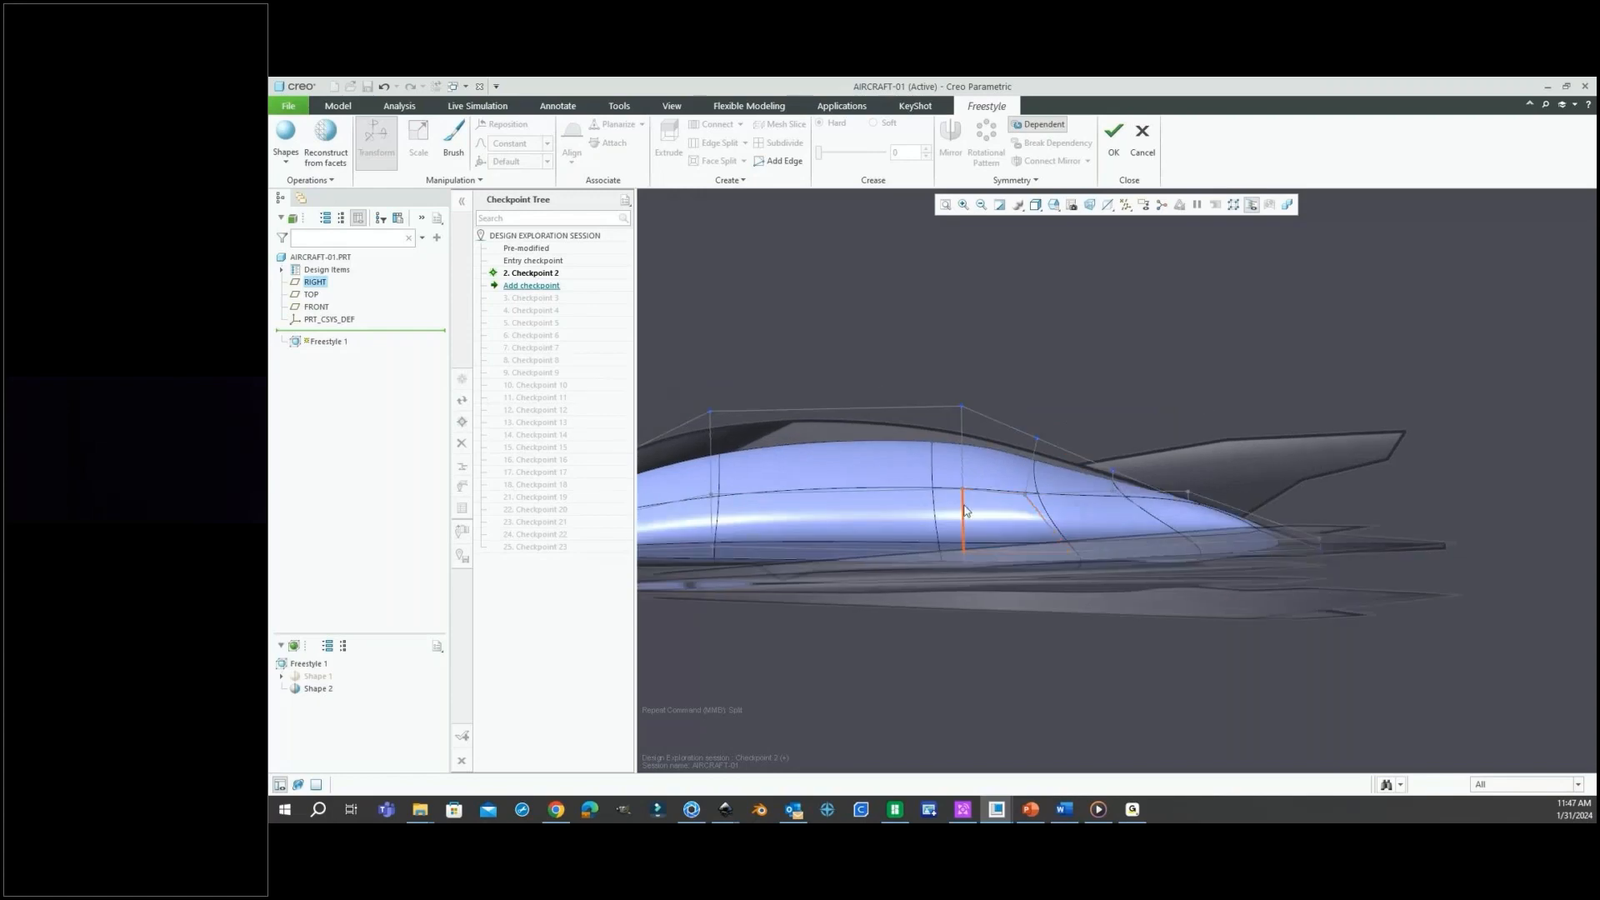
pyautogui.click(964, 510)
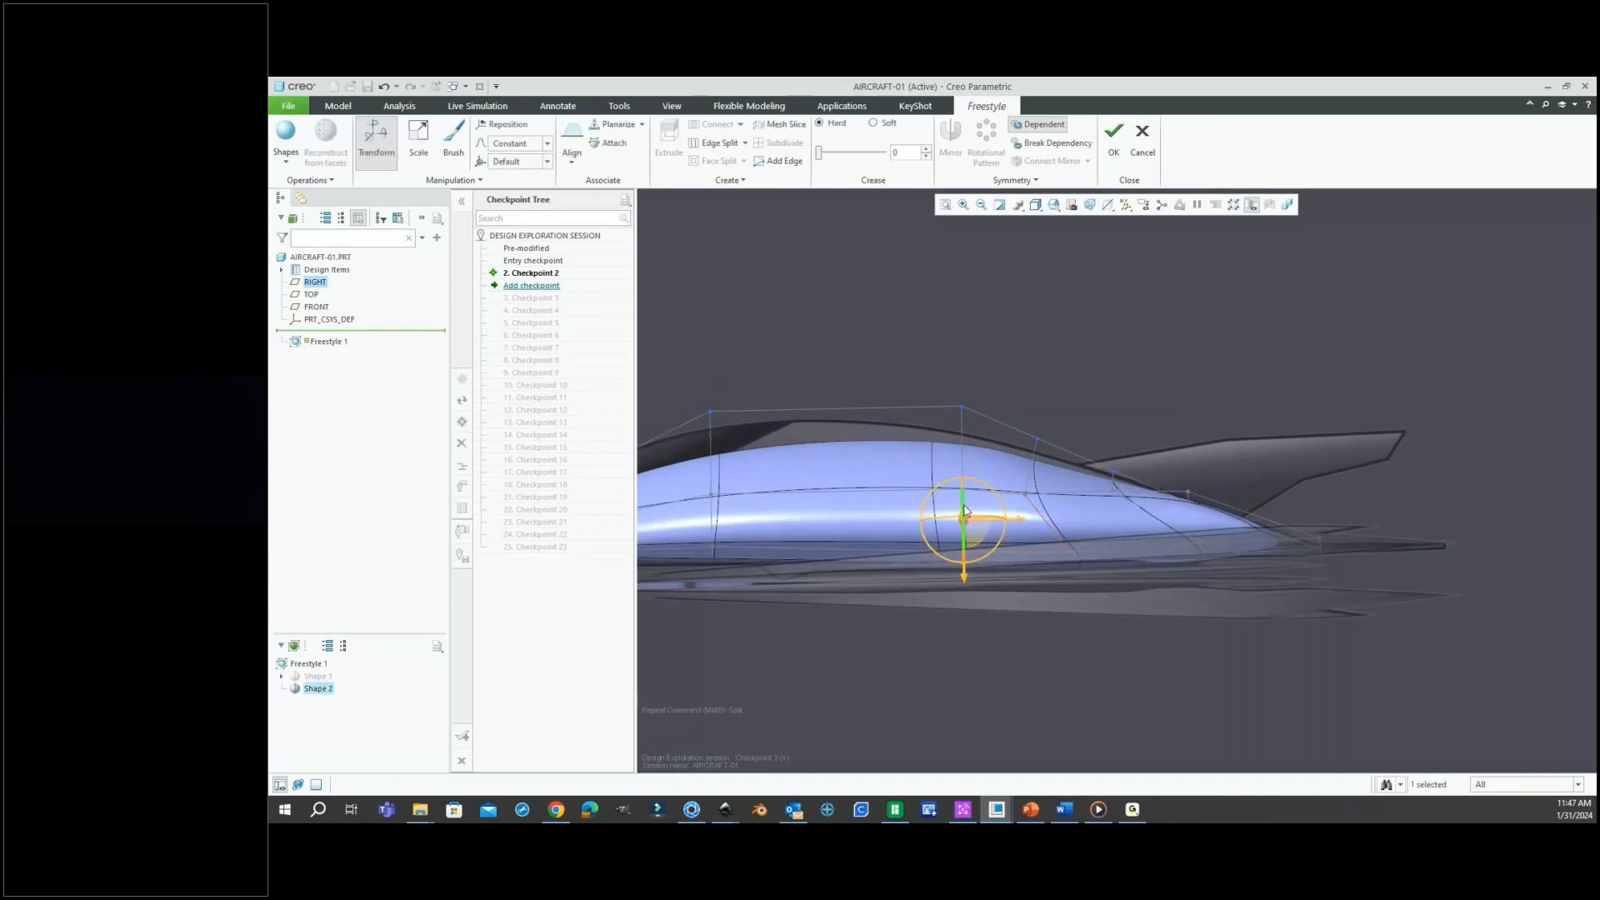
pyautogui.click(1113, 412)
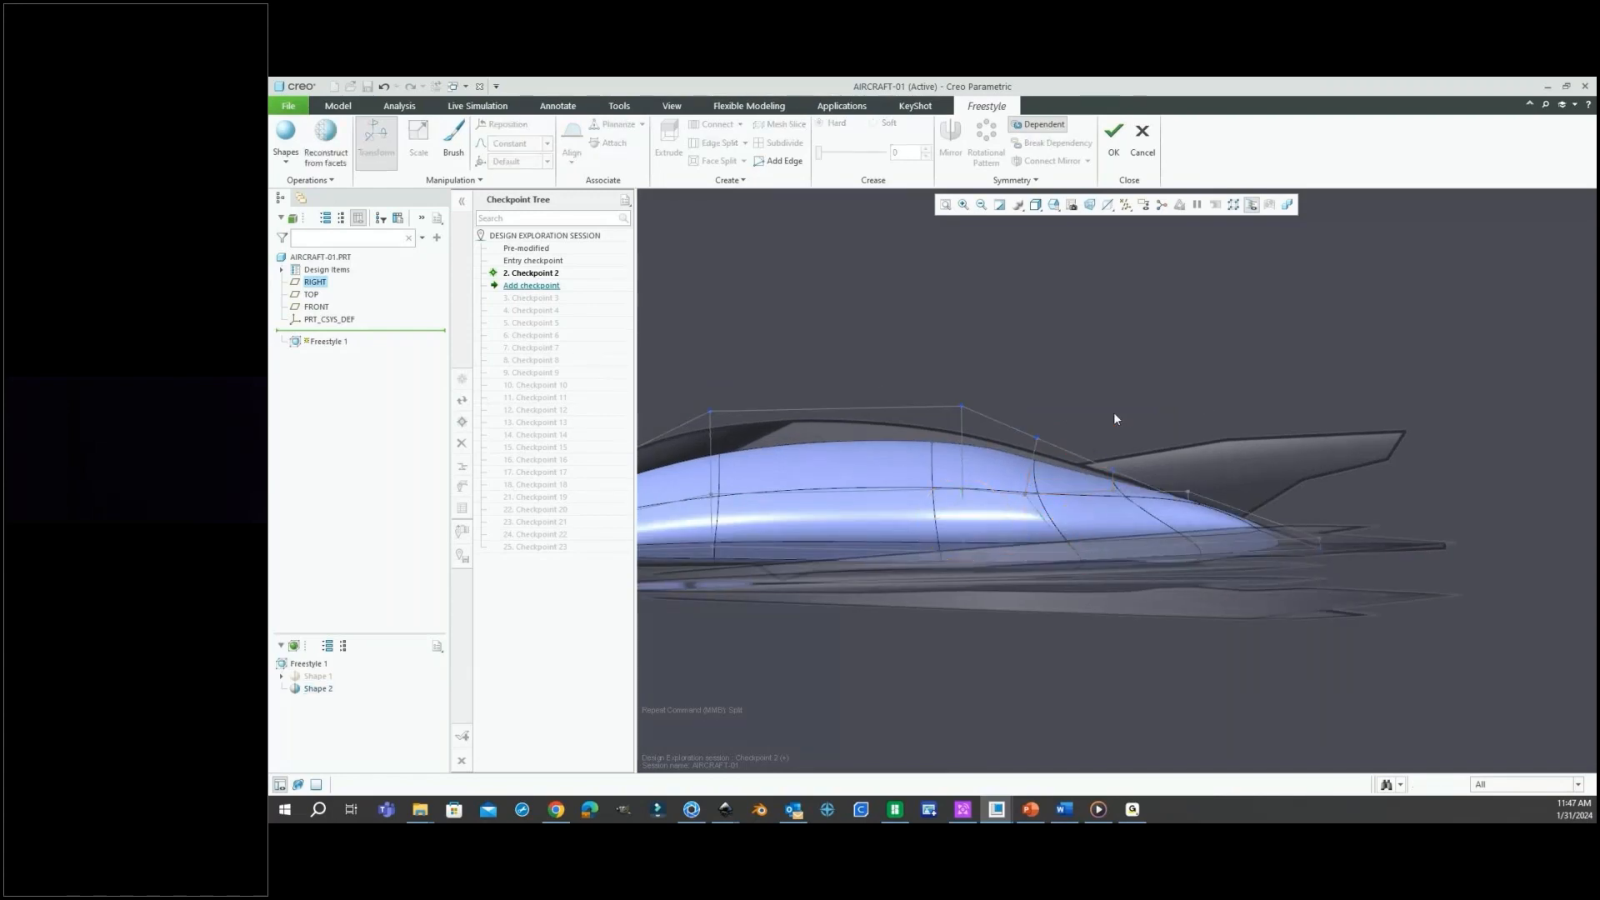
pyautogui.click(1026, 495)
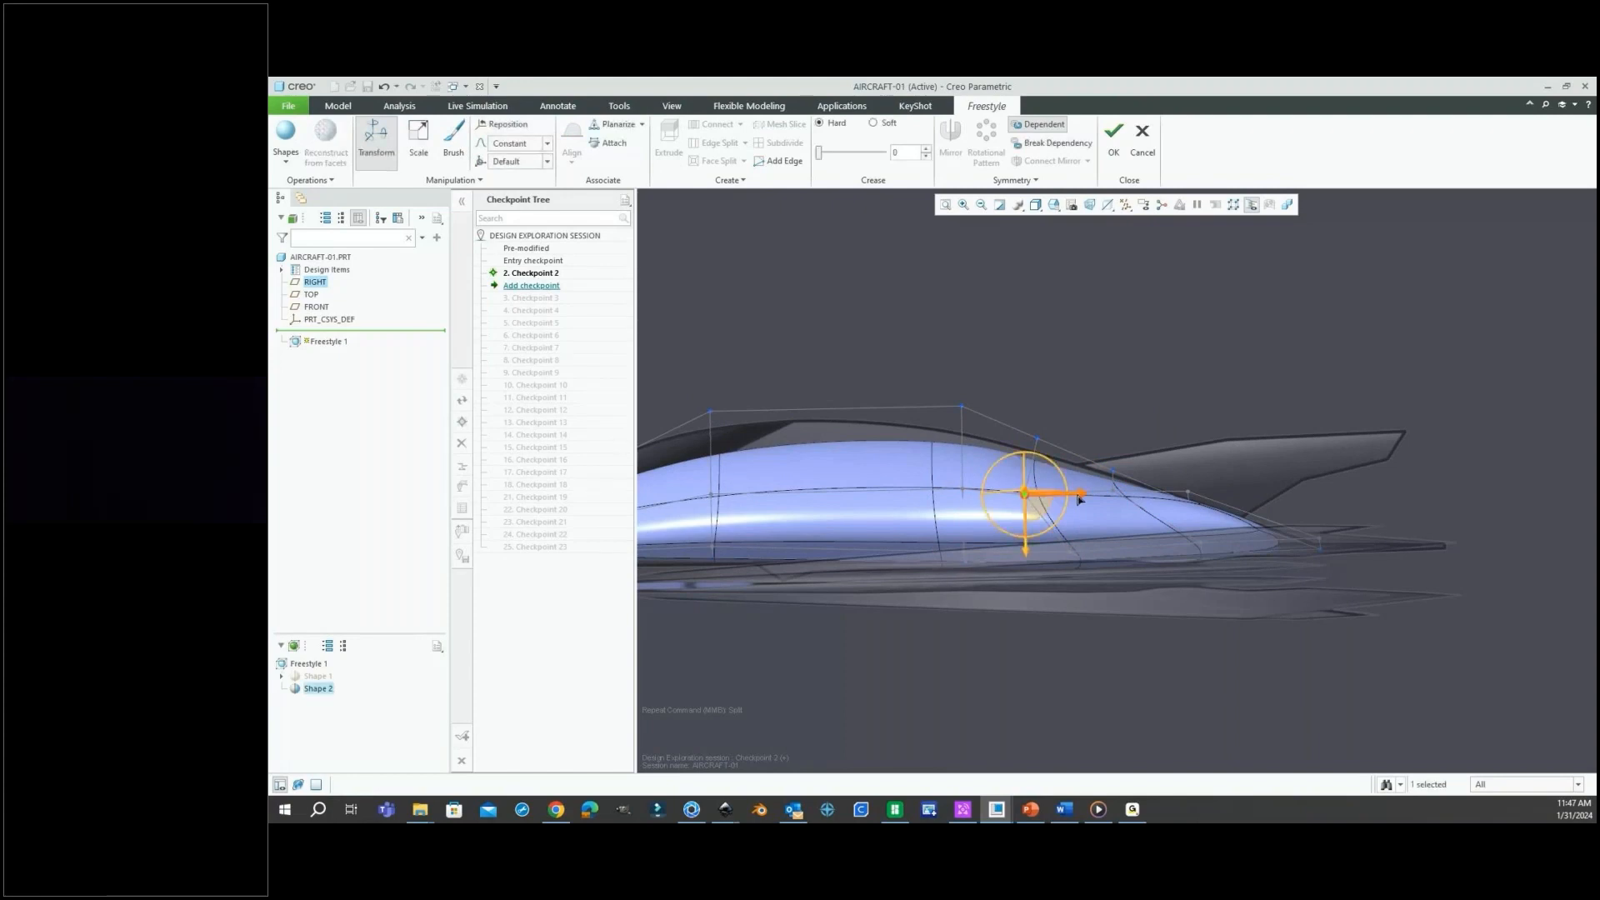
pyautogui.moveTo(1076, 500); pyautogui.dragTo(1095, 498)
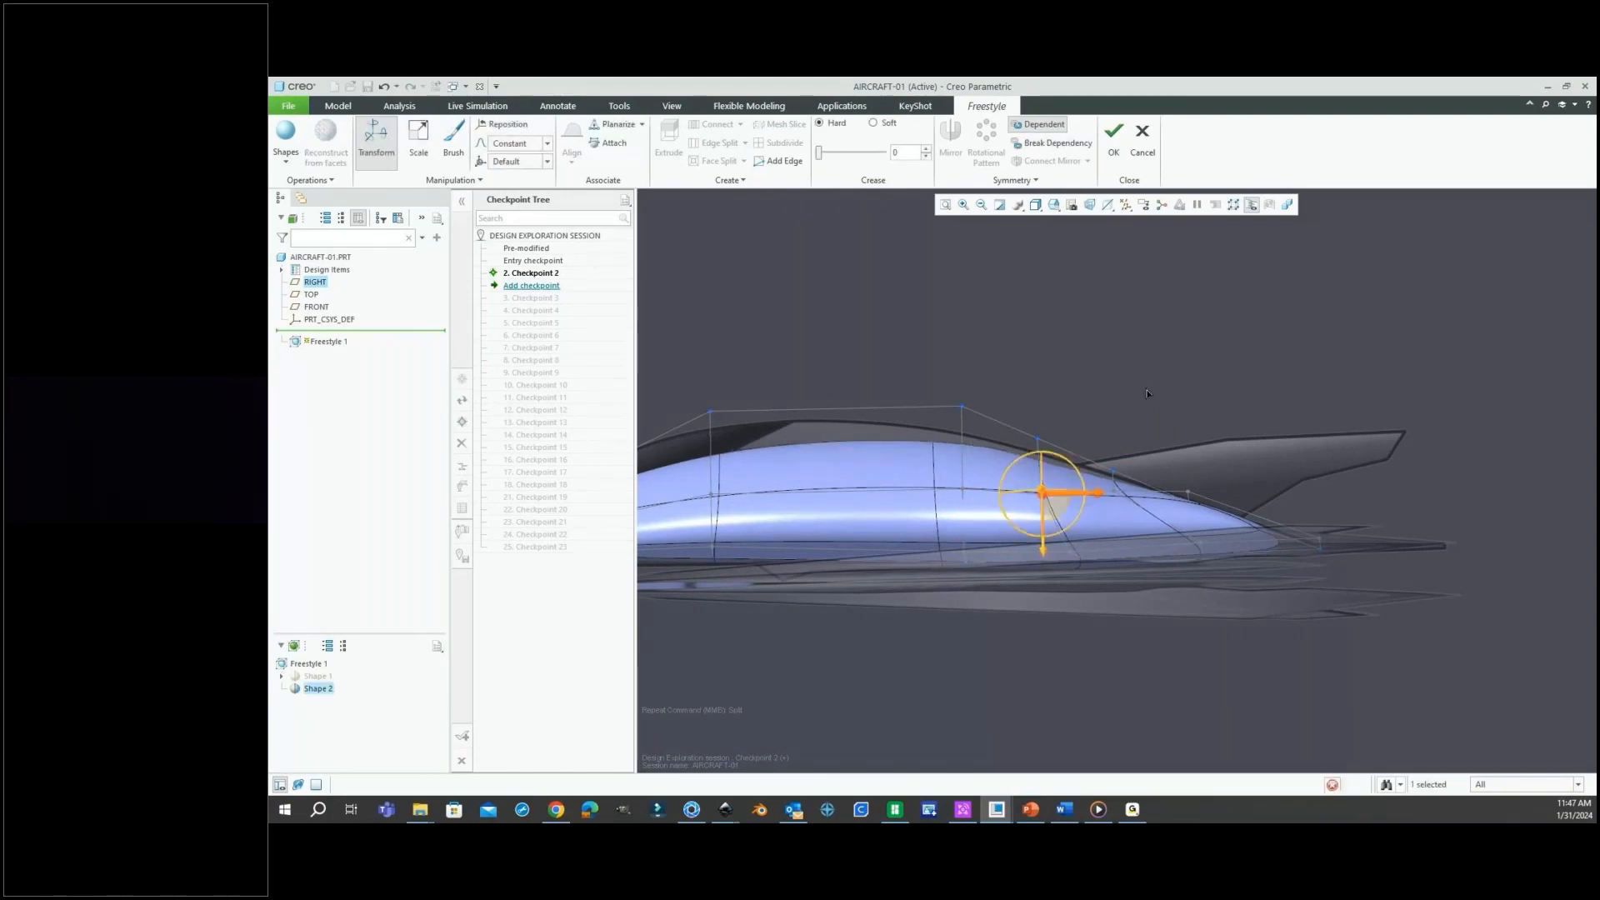
# Shift the lower outer control points of the forward new section toward the nose in the side view to straighten the cross-section.
pyautogui.click(1092, 621)
pyautogui.click(1071, 551)
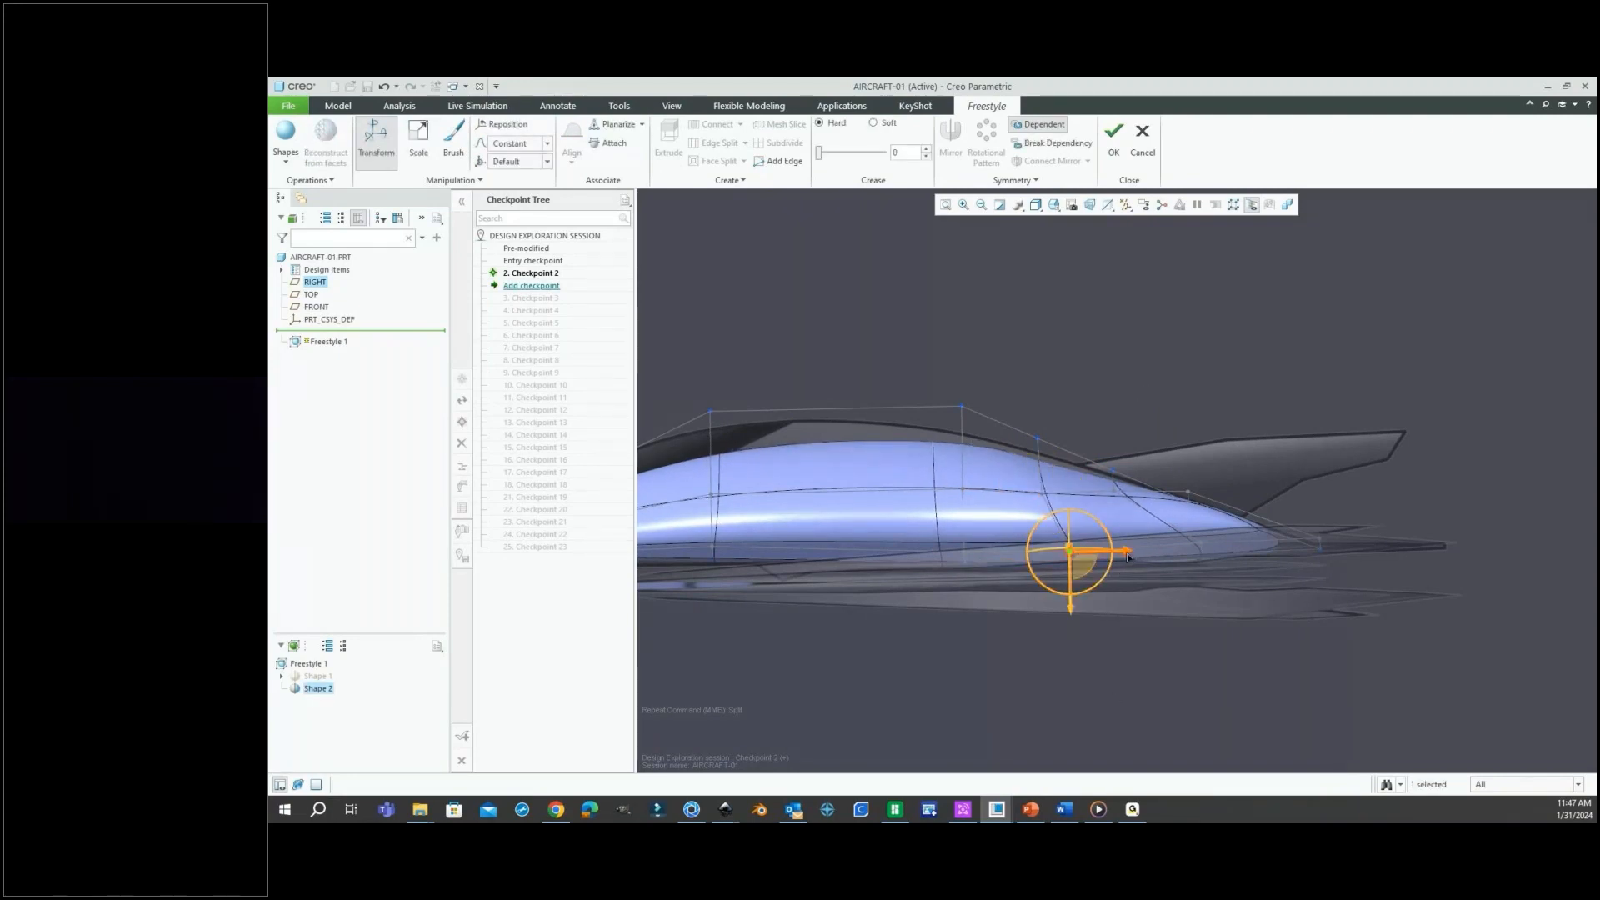
pyautogui.moveTo(1126, 556); pyautogui.dragTo(1117, 560)
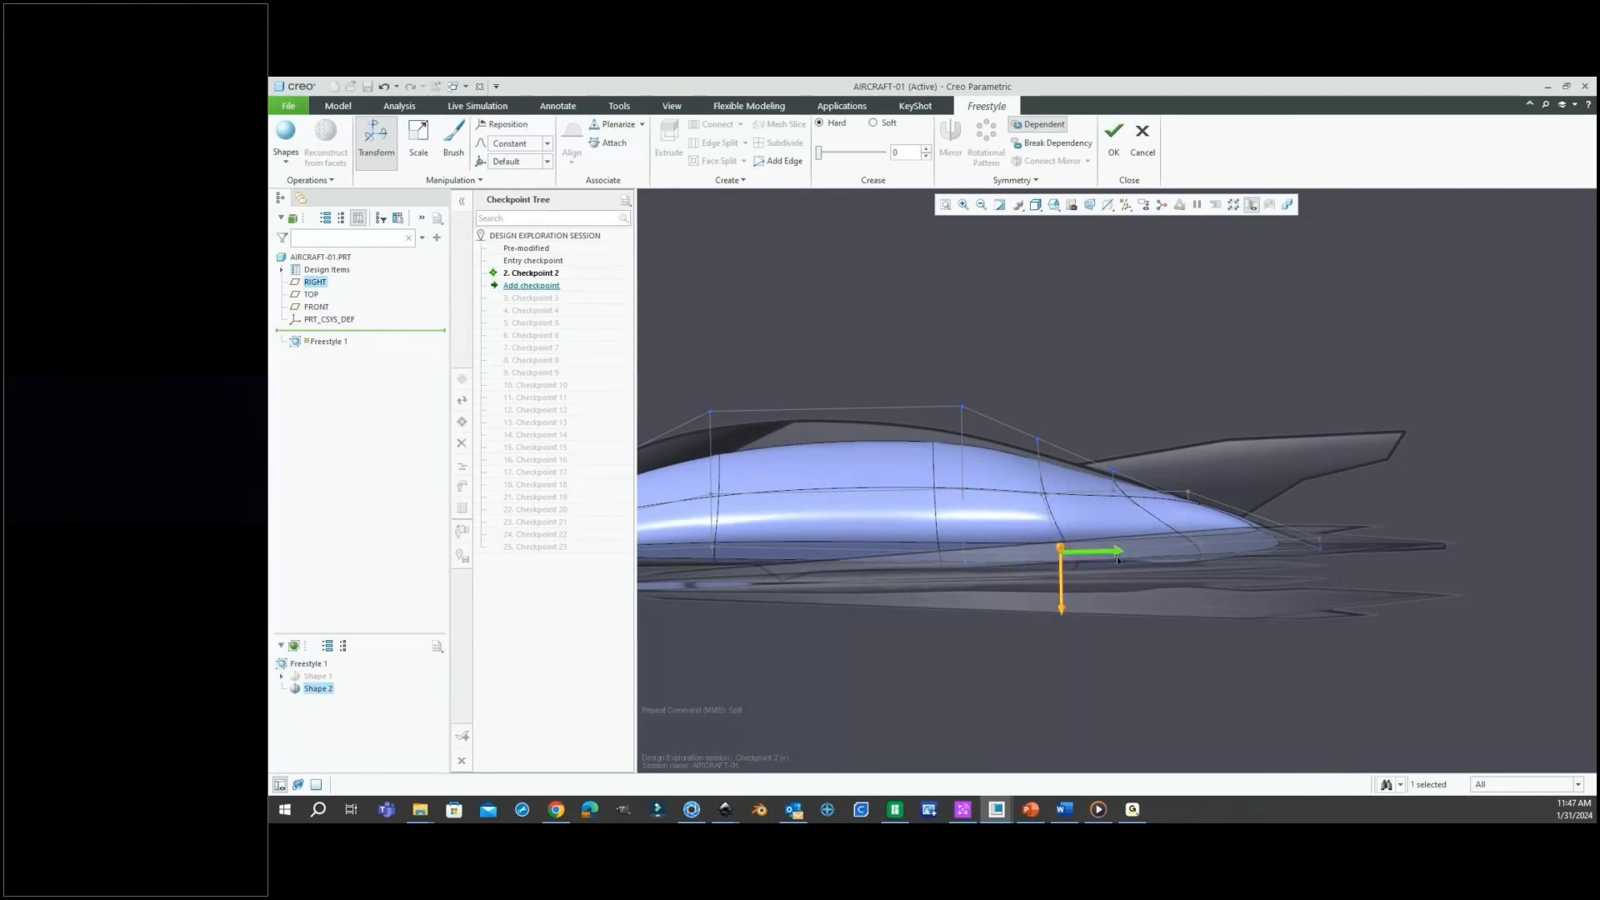
pyautogui.scroll(2, 1079, 548)
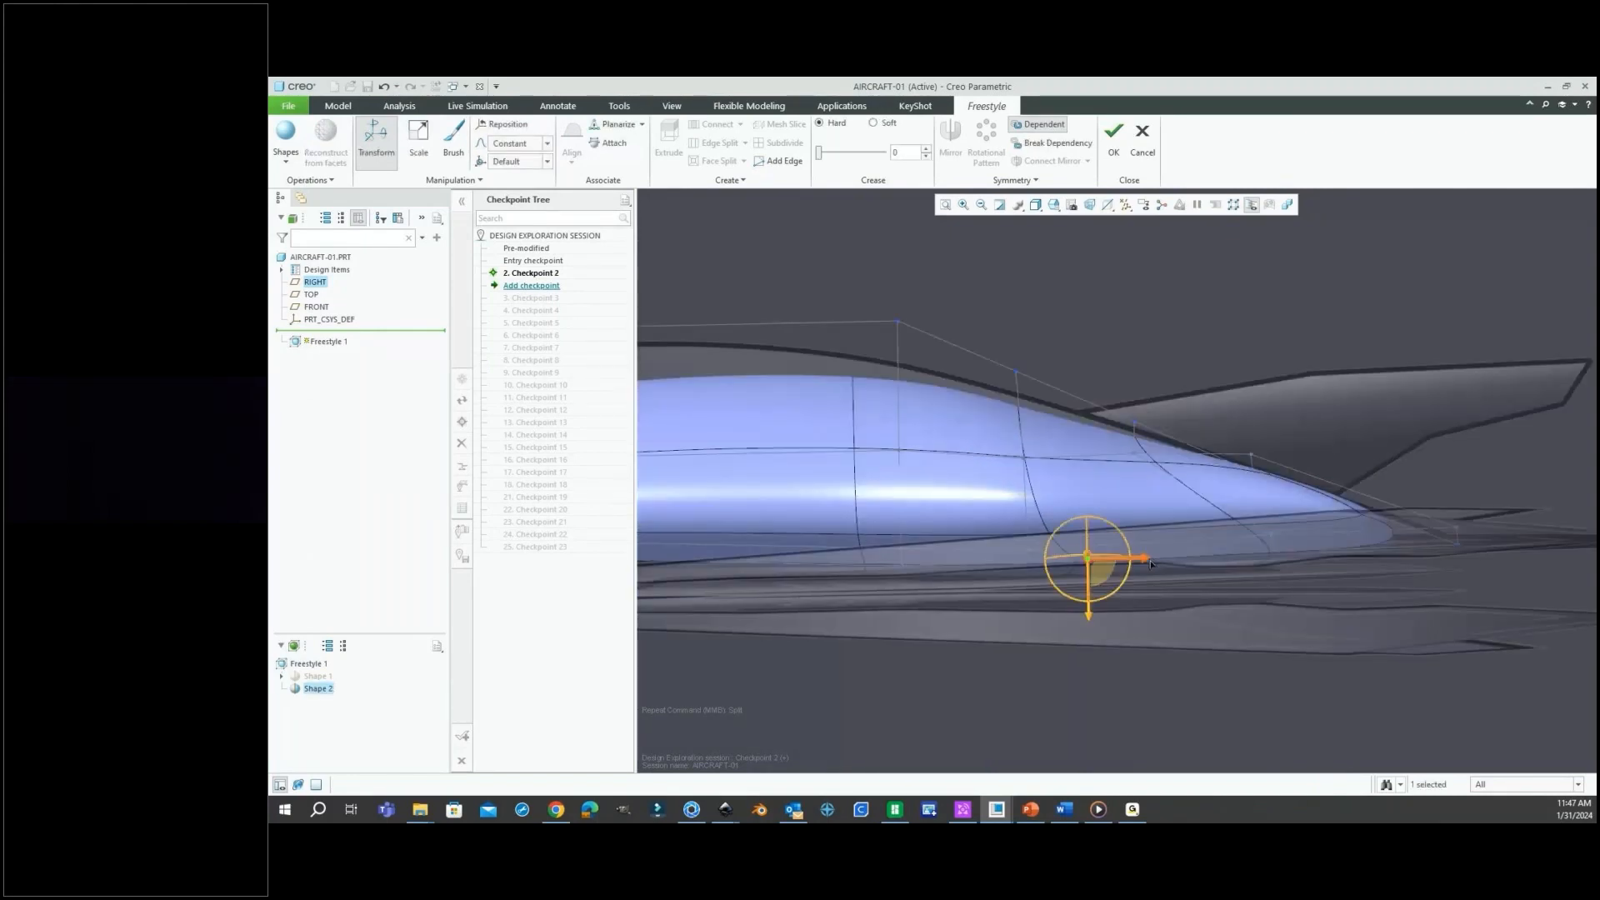
pyautogui.moveTo(1148, 560); pyautogui.dragTo(1088, 588)
# Shift the outer control points of the rearmost new section toward the nose so that cross-section stands more upright in the side view.
pyautogui.click(1269, 534)
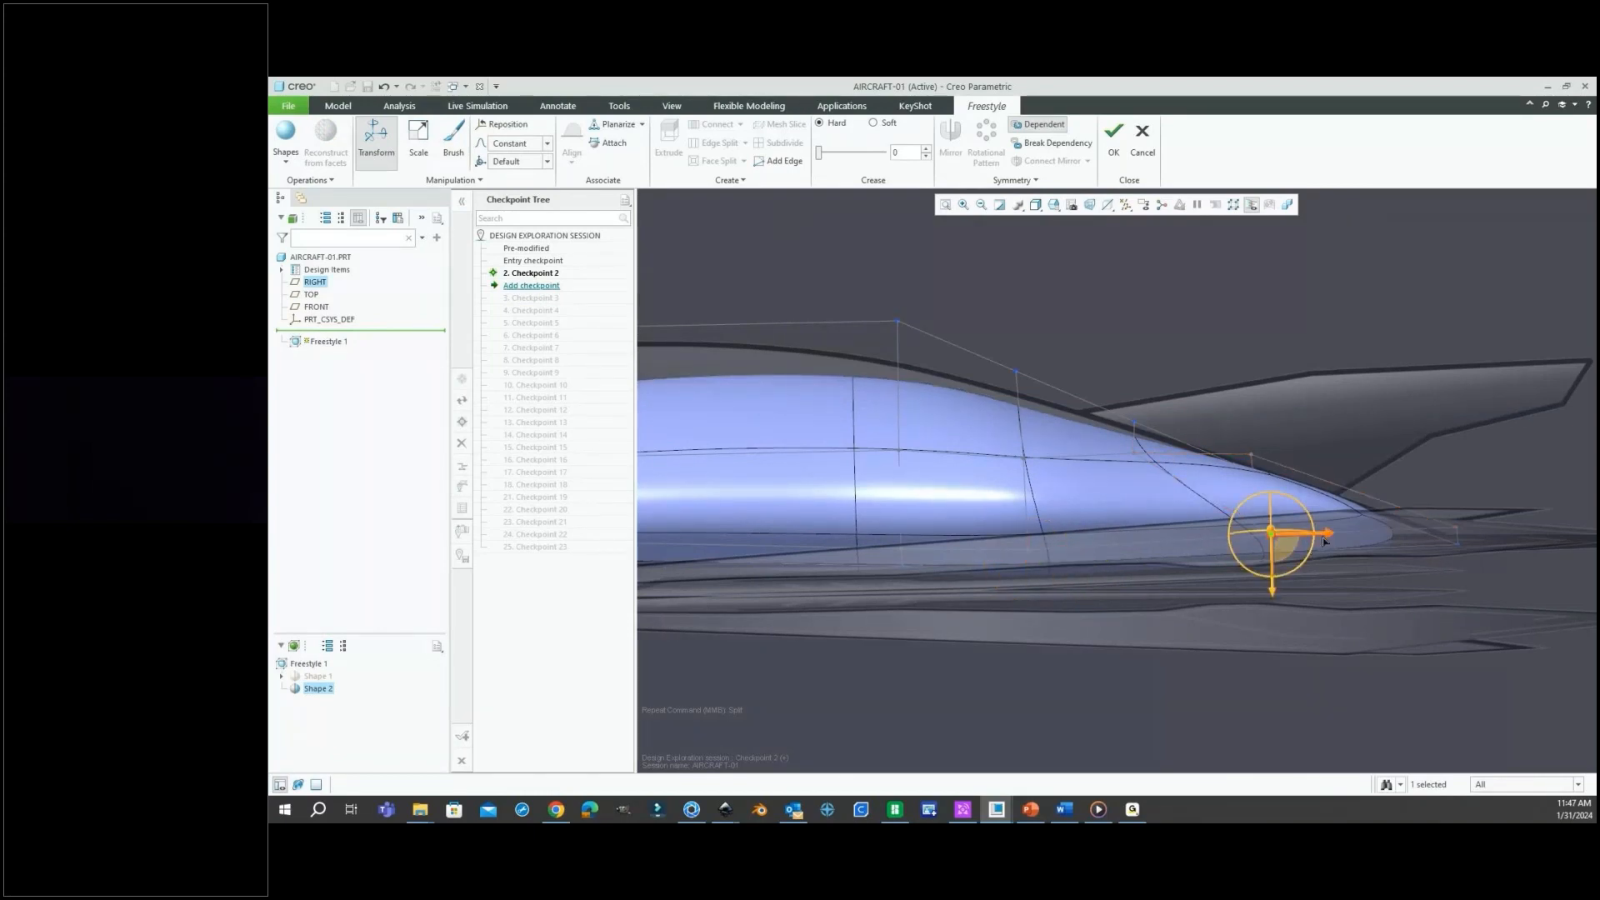
pyautogui.moveTo(1323, 540); pyautogui.dragTo(1190, 551)
pyautogui.click(1274, 553)
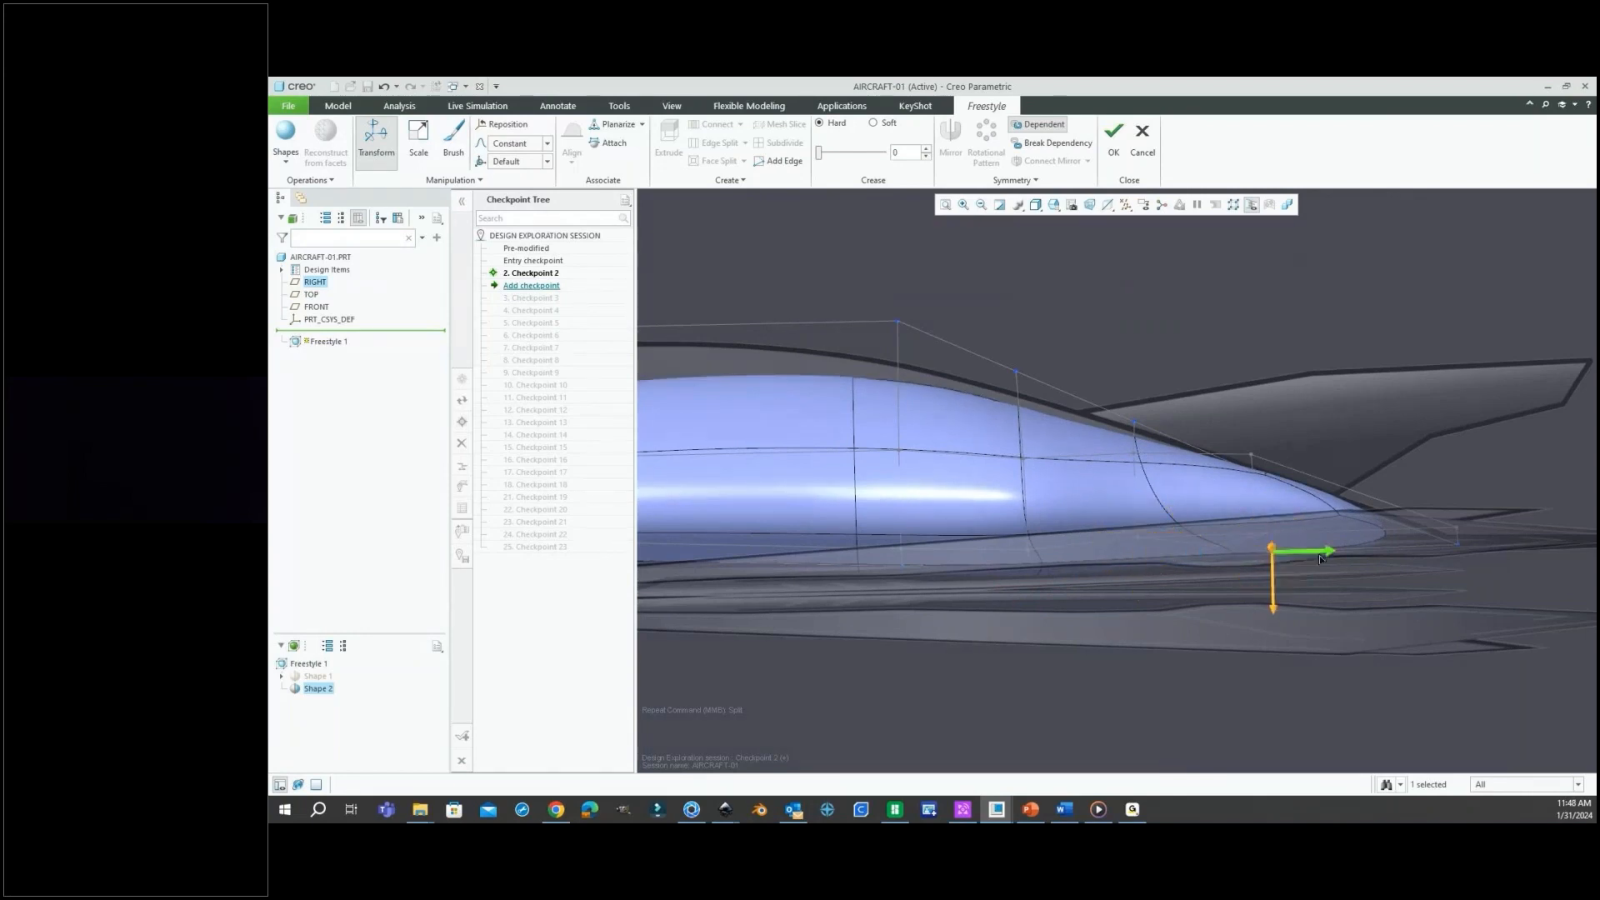
pyautogui.moveTo(1319, 558); pyautogui.dragTo(1138, 602)
pyautogui.click(1193, 613)
pyautogui.click(1123, 520)
pyautogui.click(1423, 604)
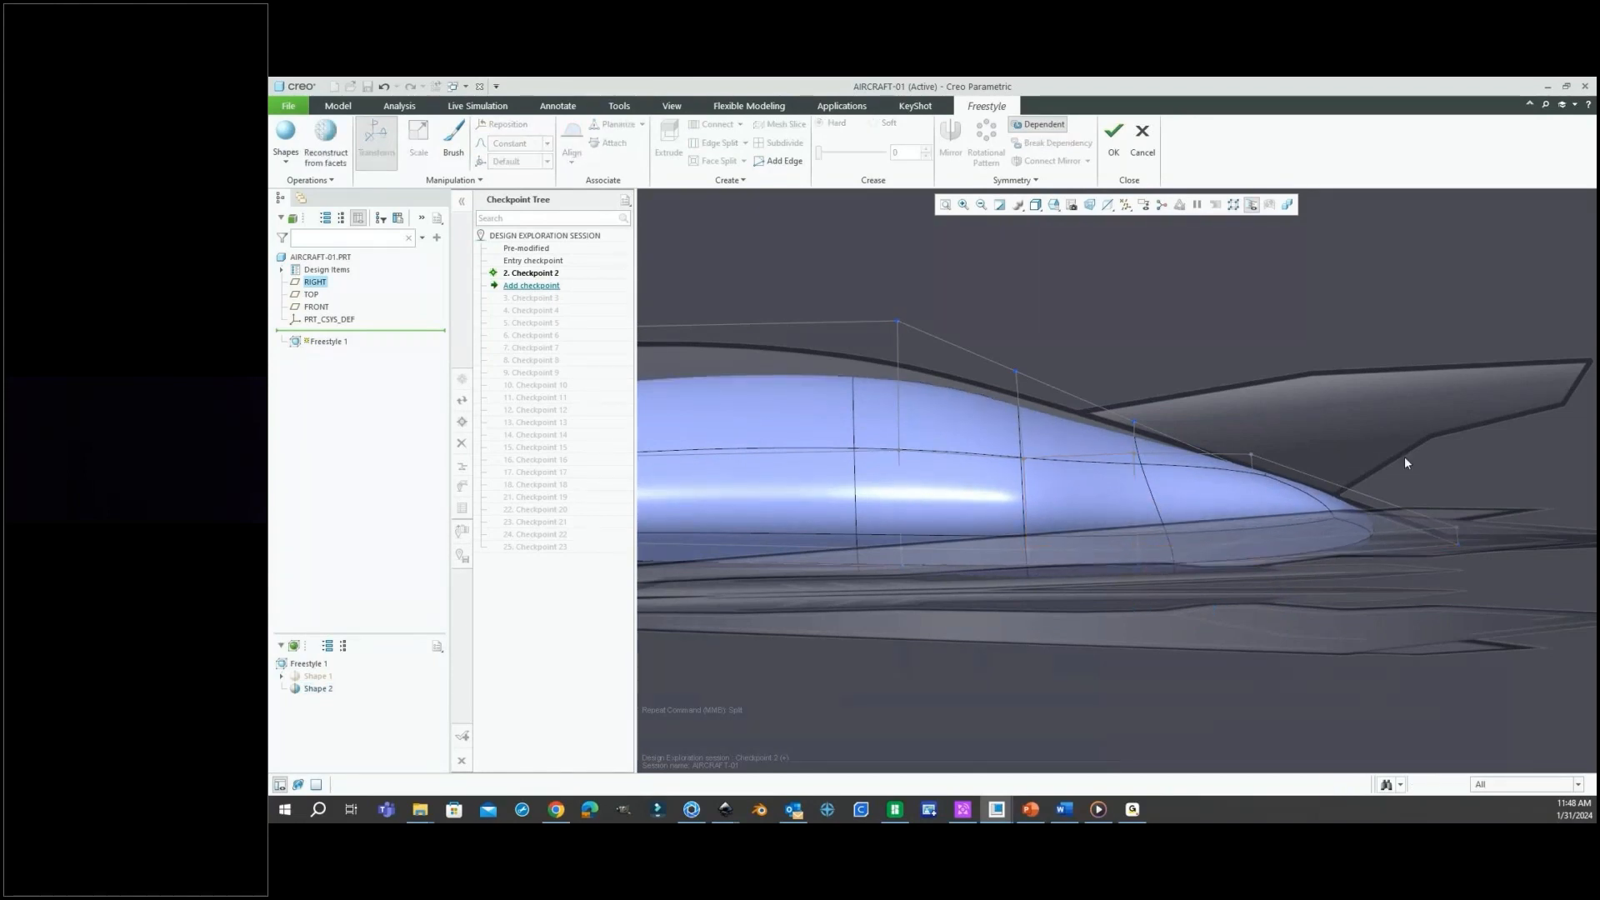
# Lower the tail-end control points slightly in the side view.
pyautogui.moveTo(1432, 525); pyautogui.dragTo(1462, 621)
pyautogui.scroll(4, 1147, 468)
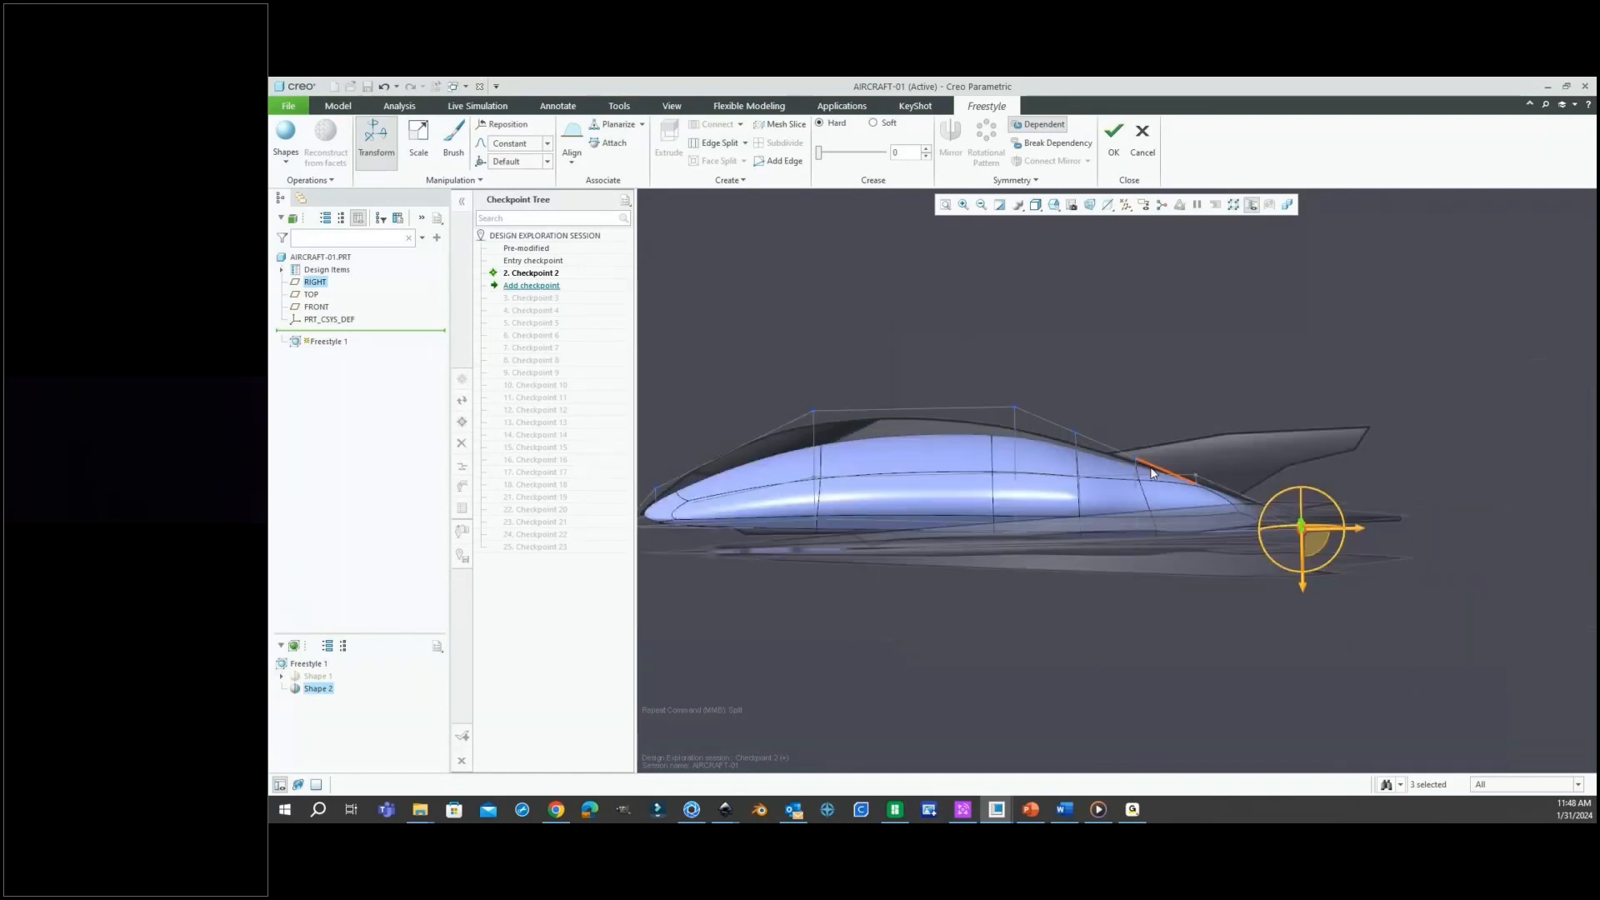
pyautogui.moveTo(1150, 464)
pyautogui.mouseDown(button='middle')
pyautogui.moveTo(1181, 503)
pyautogui.moveTo(1135, 550)
pyautogui.moveTo(1145, 504)
pyautogui.moveTo(1057, 528)
pyautogui.moveTo(1165, 481)
pyautogui.moveTo(1026, 402)
pyautogui.moveTo(1051, 446)
pyautogui.moveTo(1082, 443)
pyautogui.moveTo(1046, 569)
pyautogui.mouseUp(button='middle')
pyautogui.click(1089, 520)
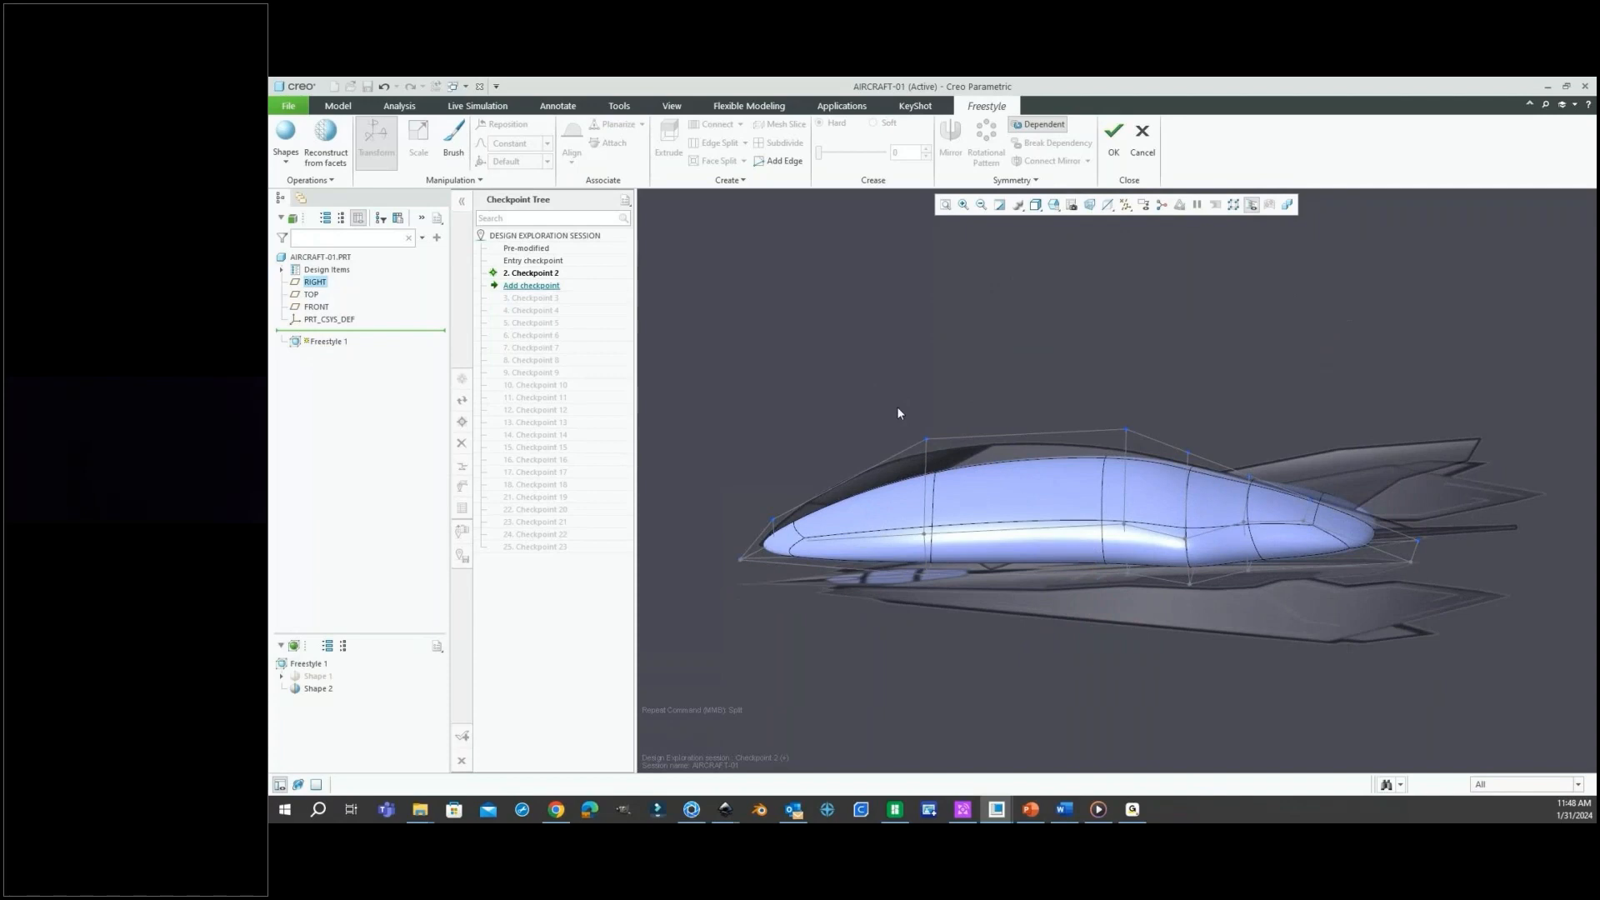
# Raise the top centreline edge between the two middle sections to meet the canopy outline in the side-view reference.
pyautogui.moveTo(897, 408); pyautogui.dragTo(1172, 462)
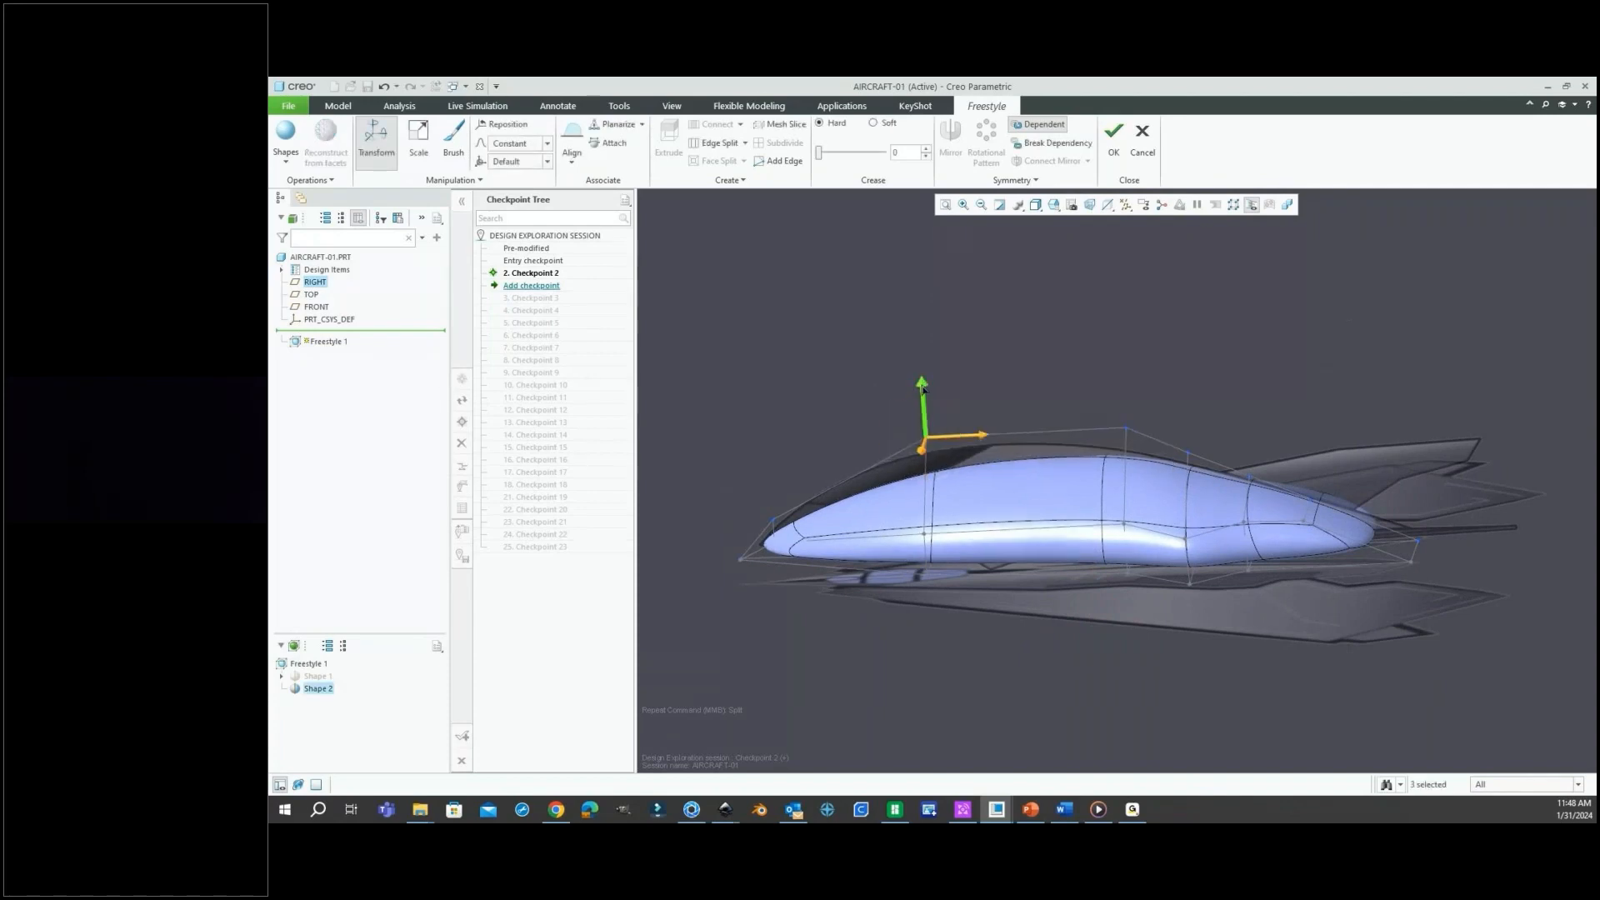
pyautogui.moveTo(920, 382); pyautogui.dragTo(921, 369)
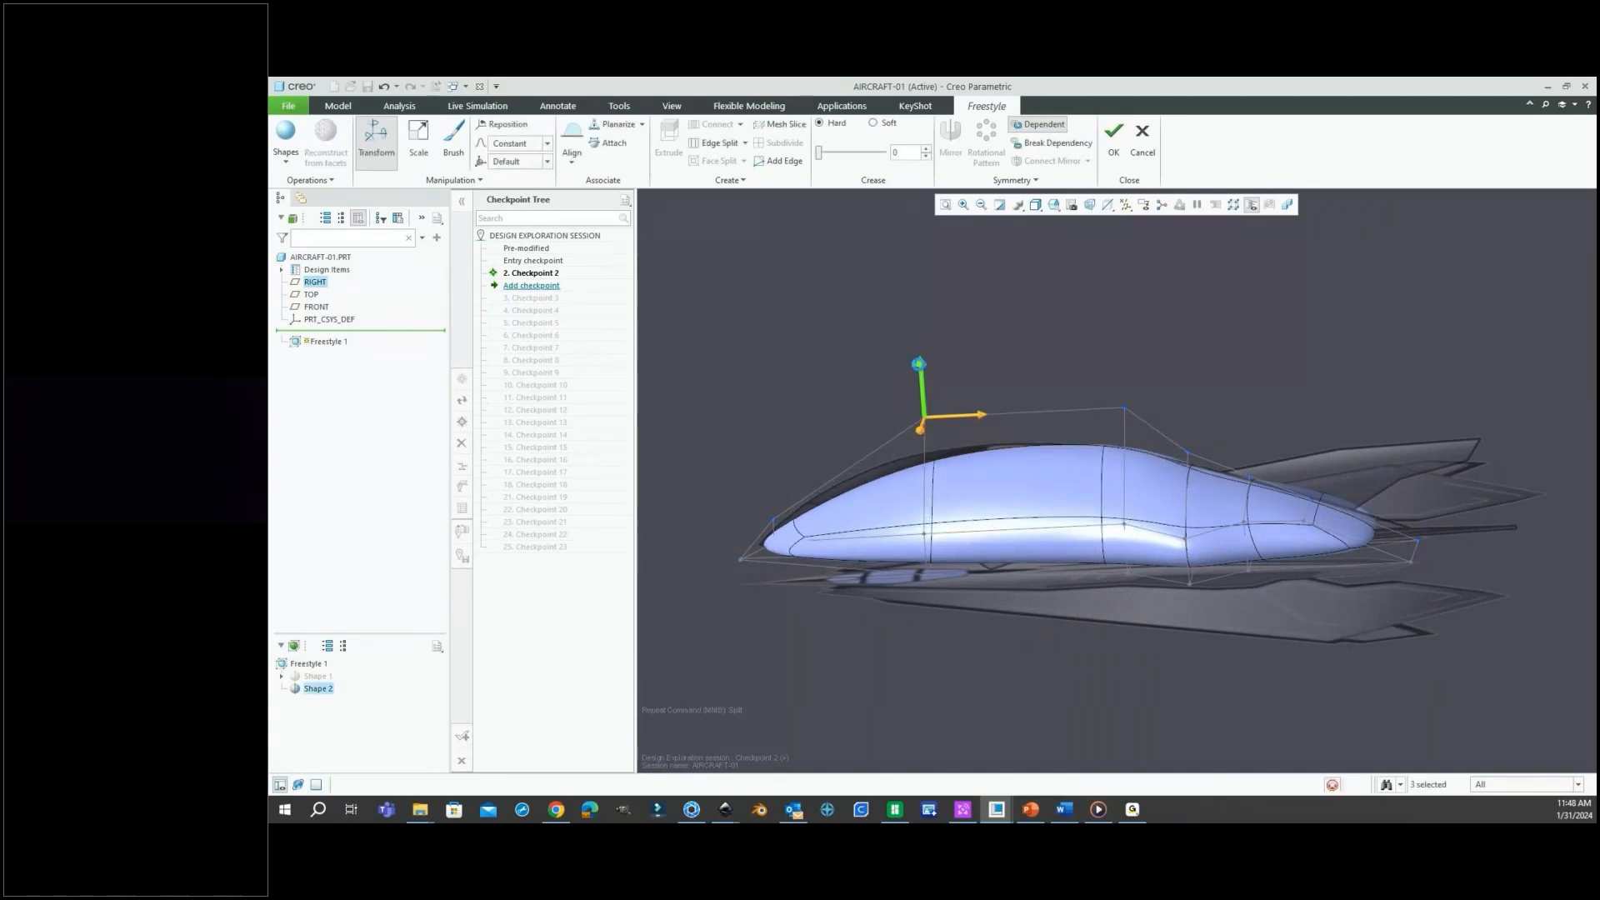
pyautogui.click(845, 451)
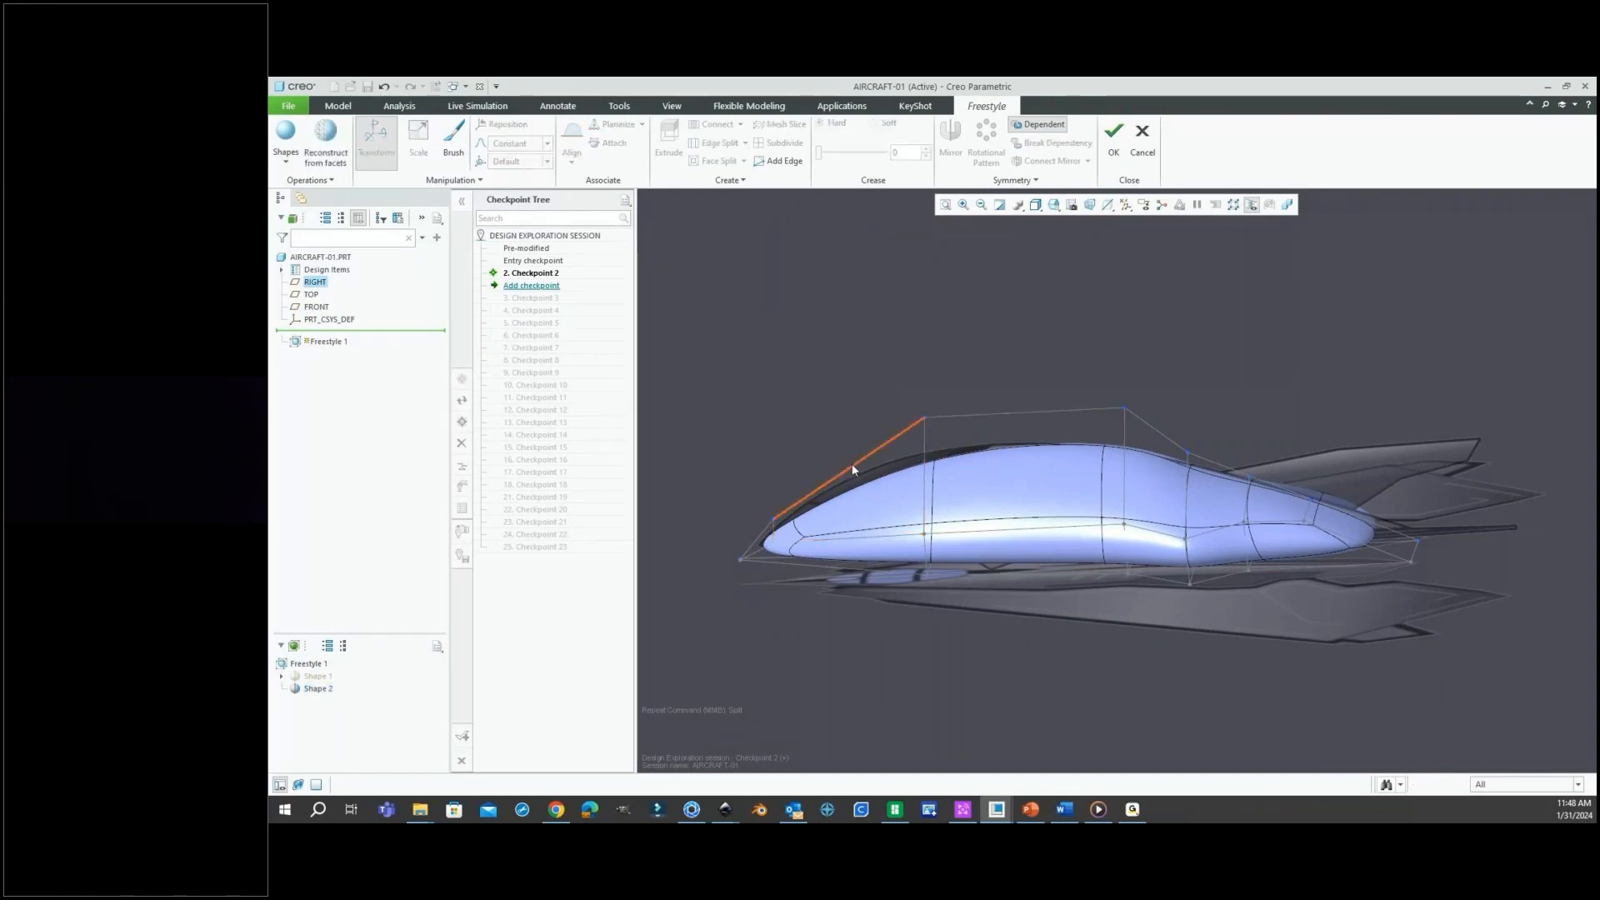
# Split the upper centreline edge of the nose and raise the new section's top control point to the reference outline.
pyautogui.rightClick(872, 388)
pyautogui.click(900, 479)
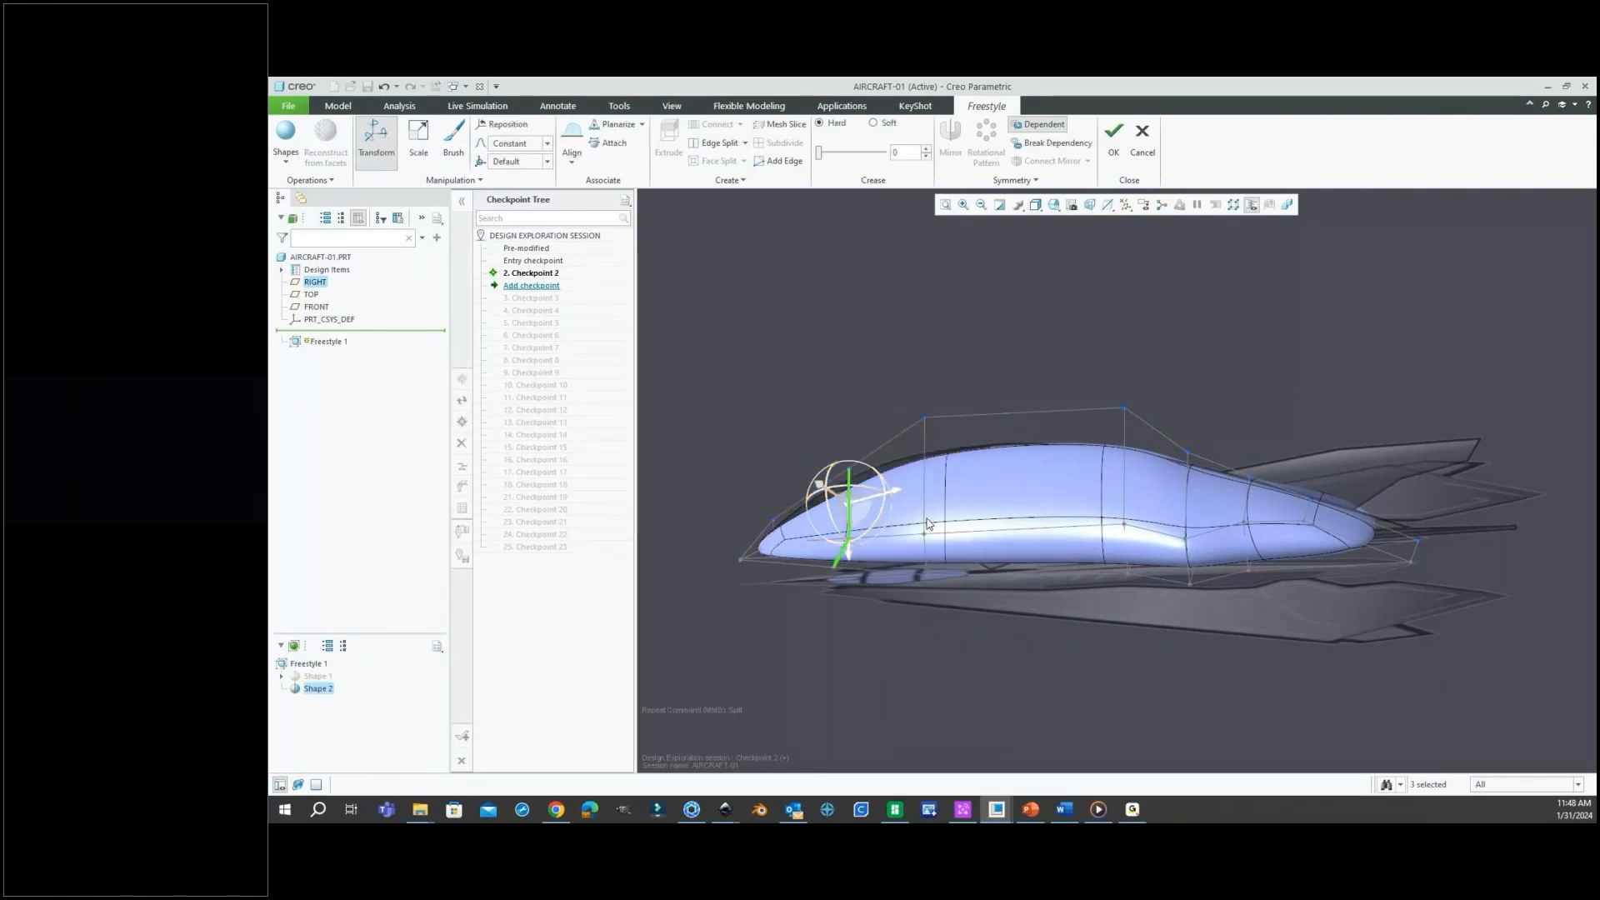
pyautogui.keyDown('shift'); pyautogui.moveTo(900, 479); pyautogui.dragTo(992, 449, button='middle'); pyautogui.keyUp('shift')
pyautogui.click(927, 418)
pyautogui.scroll(-2, 923, 417)
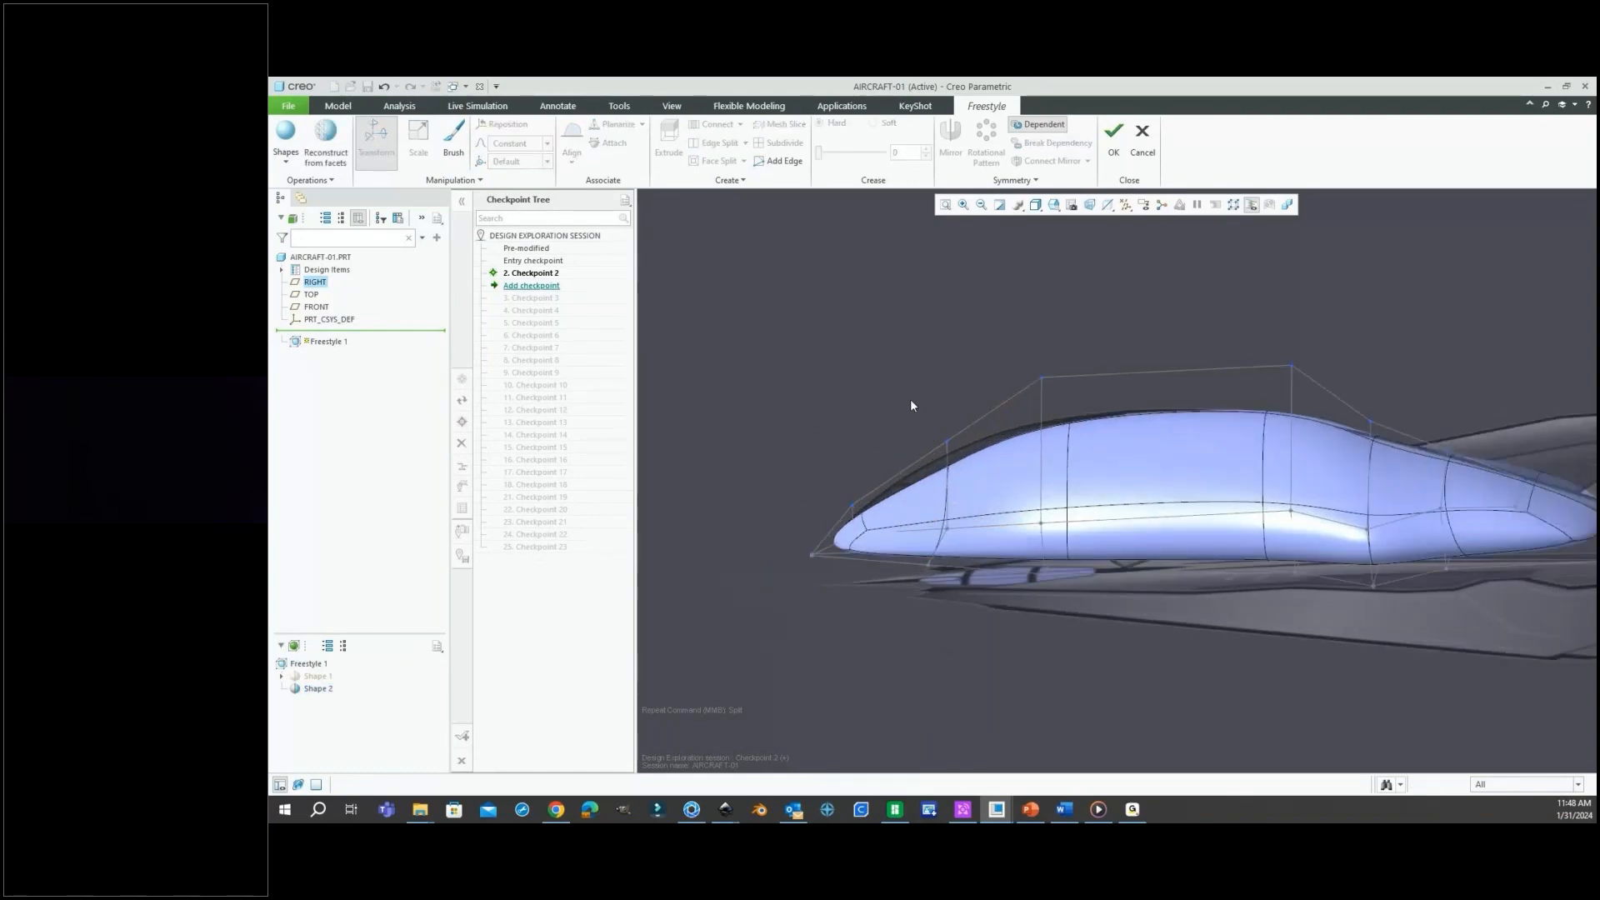
pyautogui.click(941, 425)
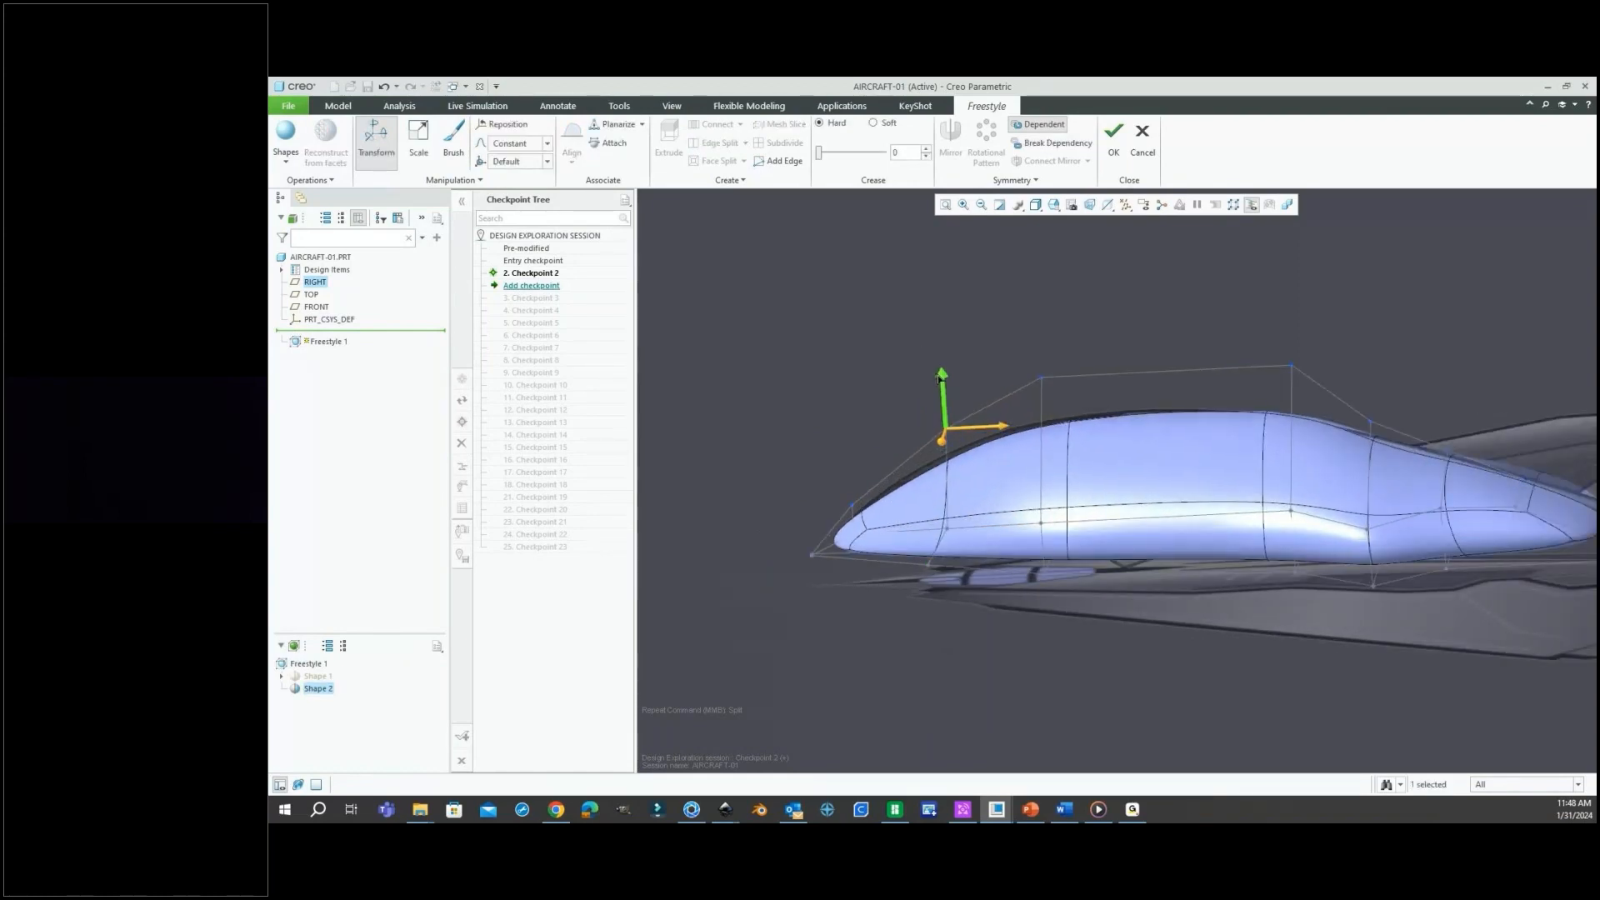
pyautogui.scroll(-5, 967, 574)
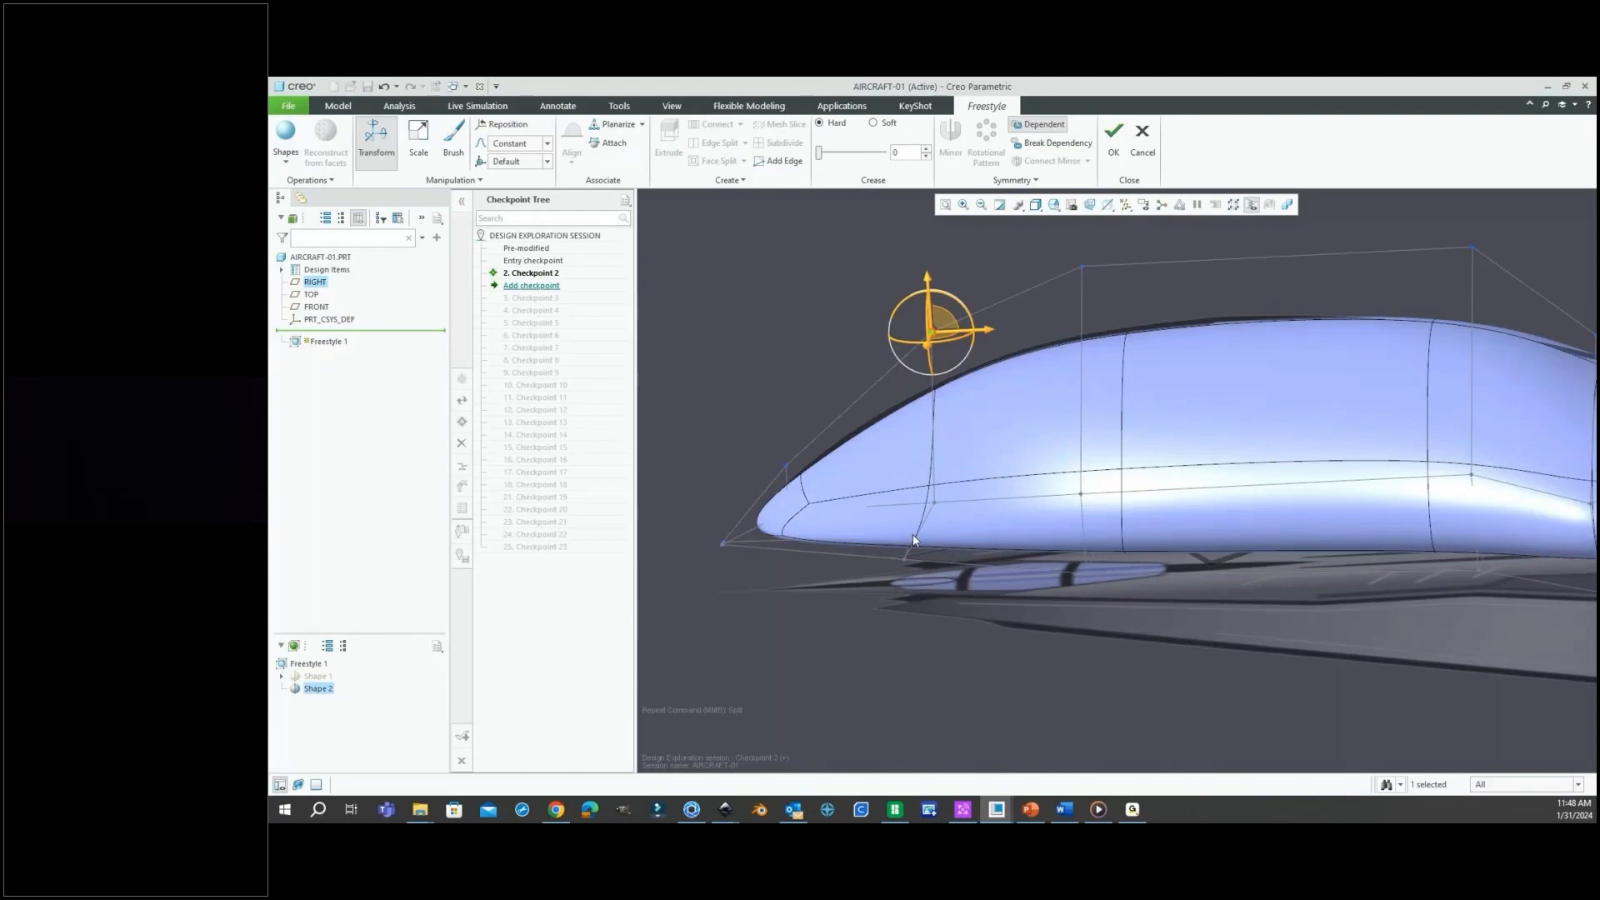
# Move the lower control point of the new nose section toward the tail, in line with the section's upper points.
pyautogui.click(932, 585)
pyautogui.scroll(3, 937, 600)
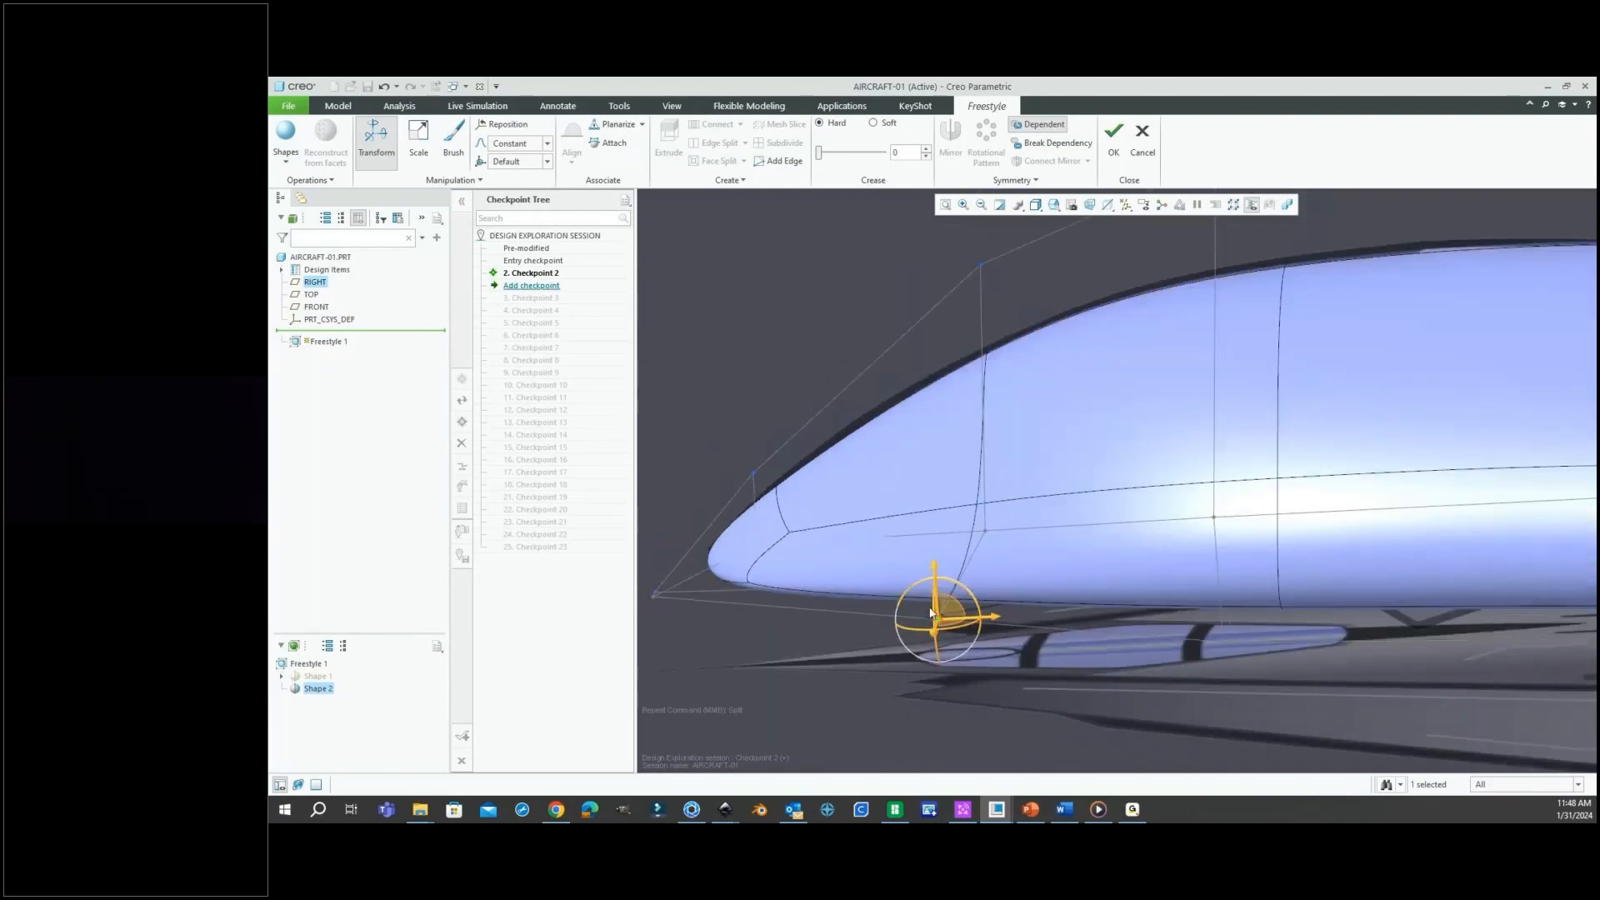
pyautogui.moveTo(991, 619); pyautogui.dragTo(1024, 617)
pyautogui.click(842, 294)
pyautogui.moveTo(992, 566); pyautogui.dragTo(985, 552, button='middle')
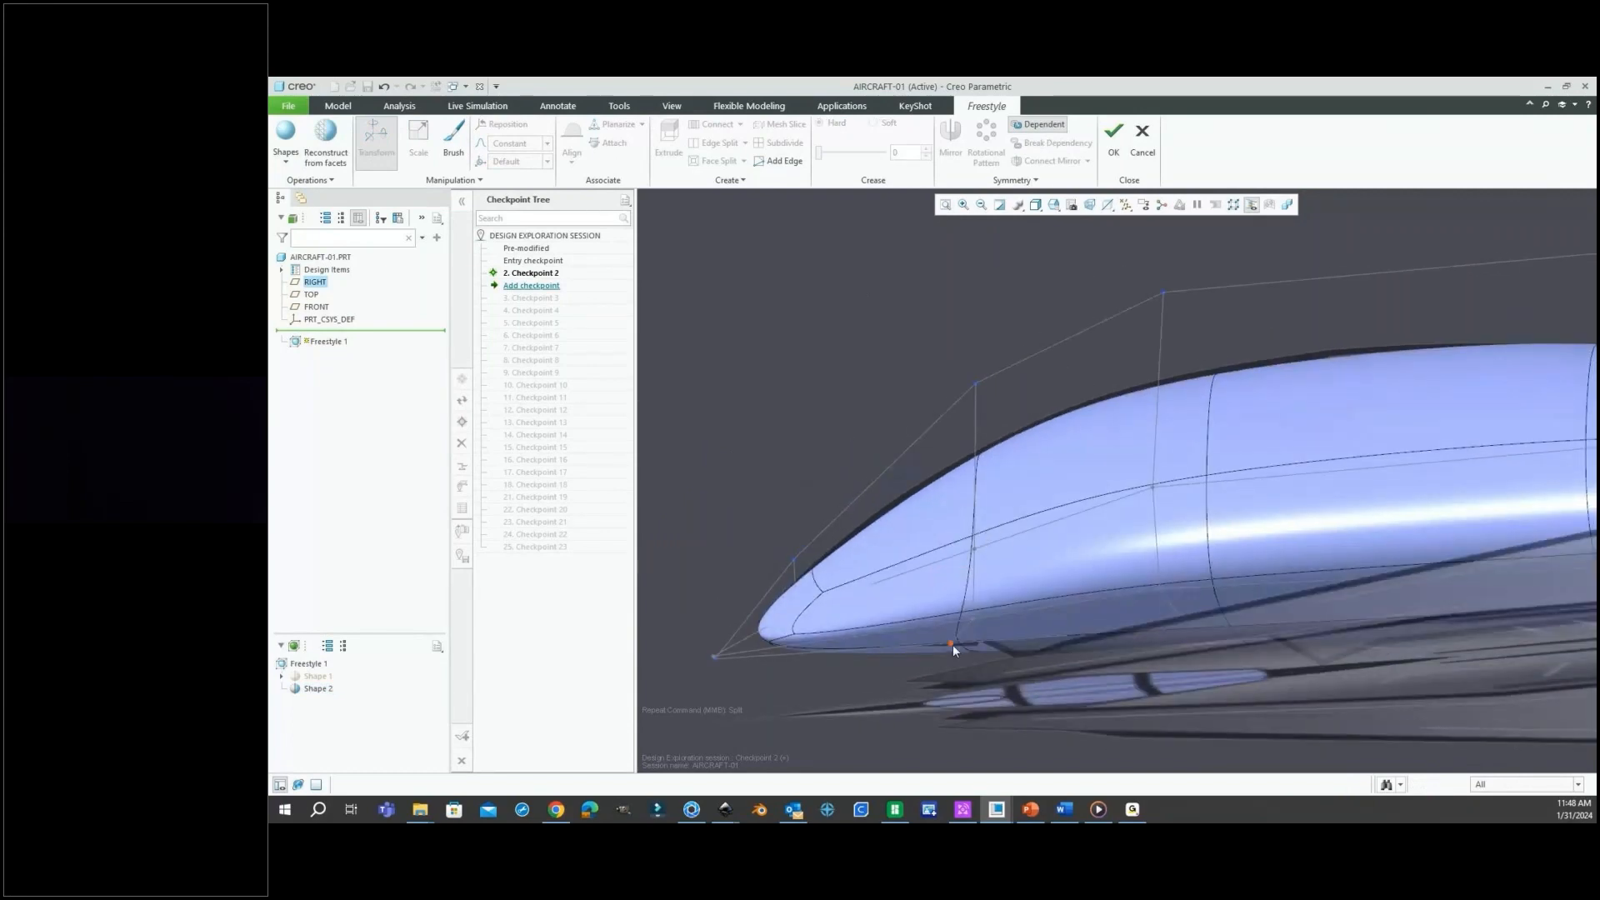
pyautogui.click(952, 648)
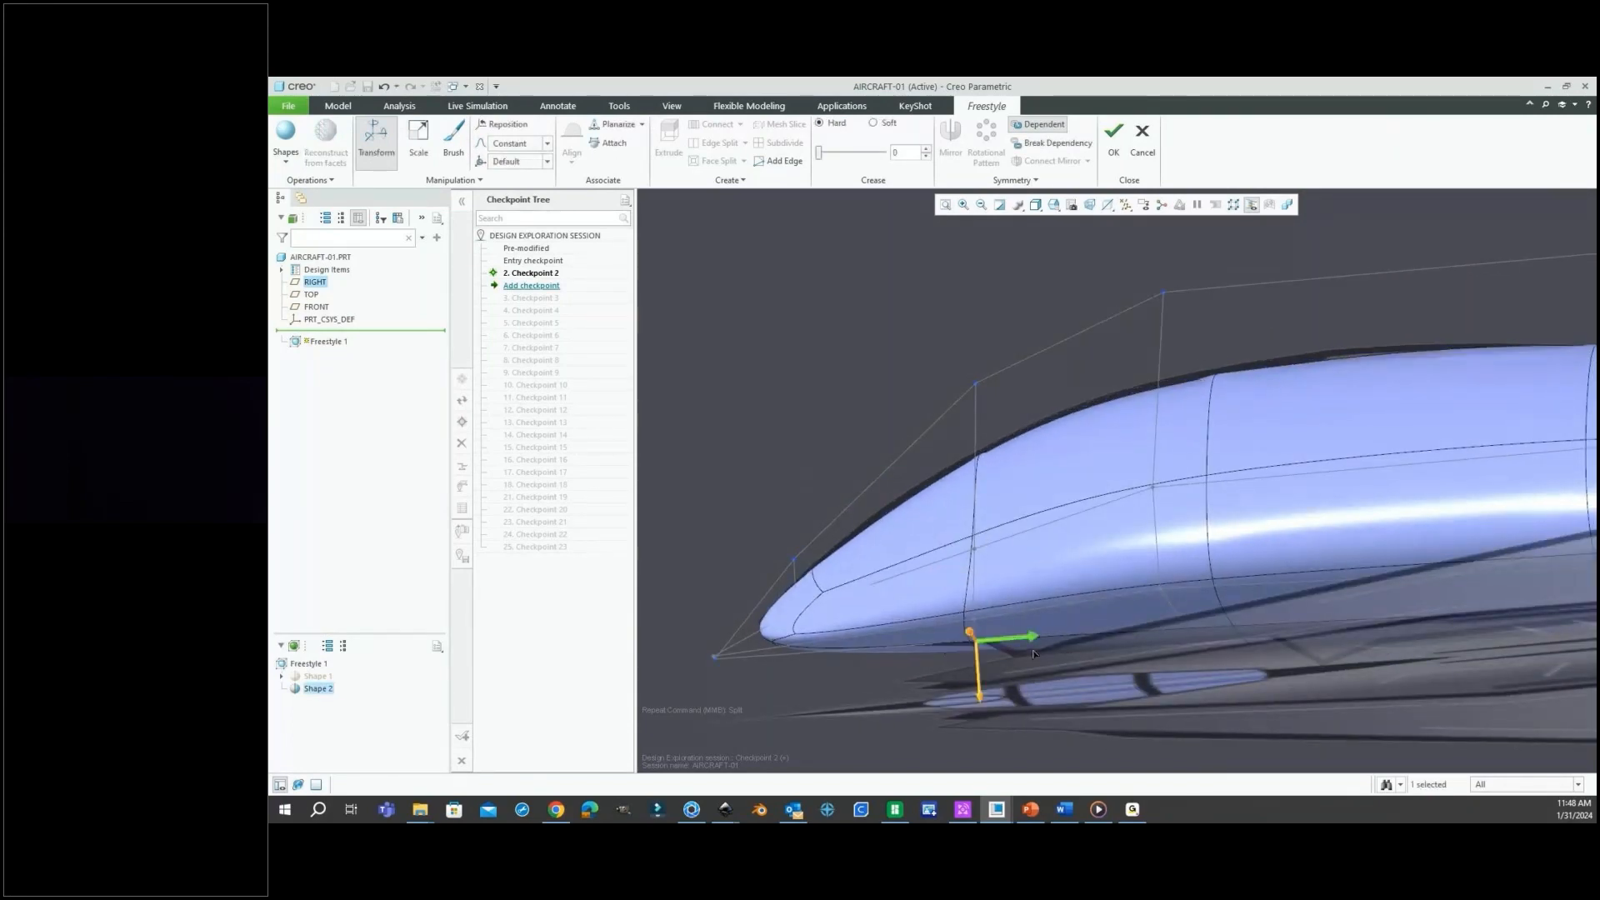
pyautogui.scroll(3, 862, 543)
# Split the upper cross-section edge at the nose to add a lengthwise edge loop along the side of the fuselage.
pyautogui.moveTo(862, 543)
pyautogui.mouseDown(button='middle')
pyautogui.moveTo(1103, 531)
pyautogui.moveTo(1108, 497)
pyautogui.moveTo(1079, 522)
pyautogui.moveTo(1017, 503)
pyautogui.moveTo(1034, 445)
pyautogui.moveTo(1113, 540)
pyautogui.mouseUp(button='middle')
pyautogui.click(1382, 453)
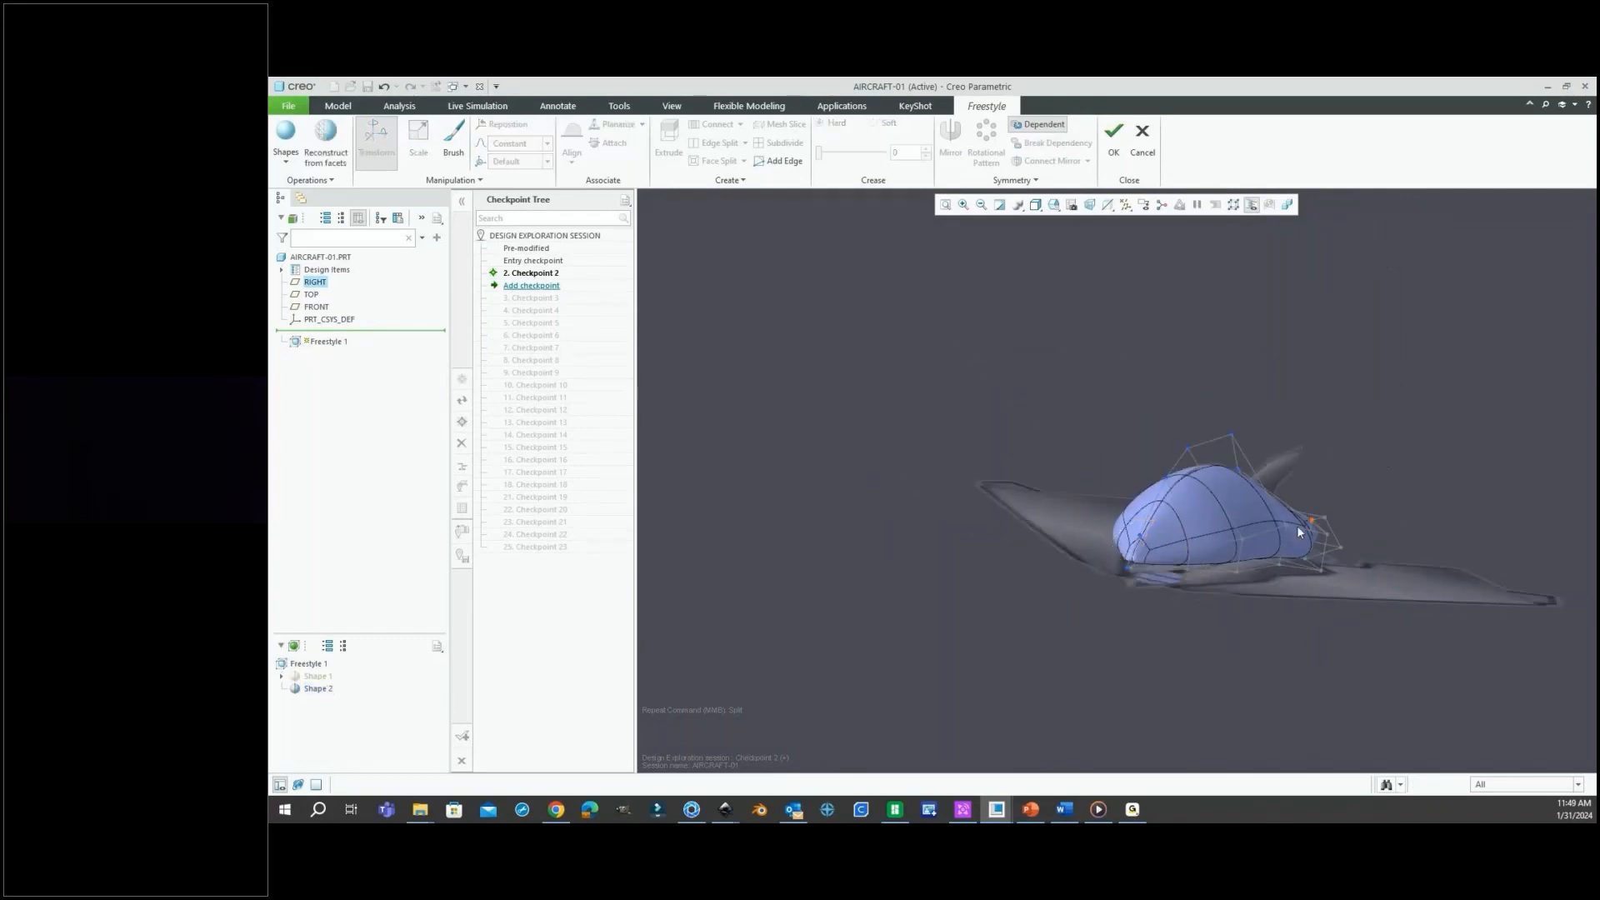
pyautogui.scroll(5, 1176, 540)
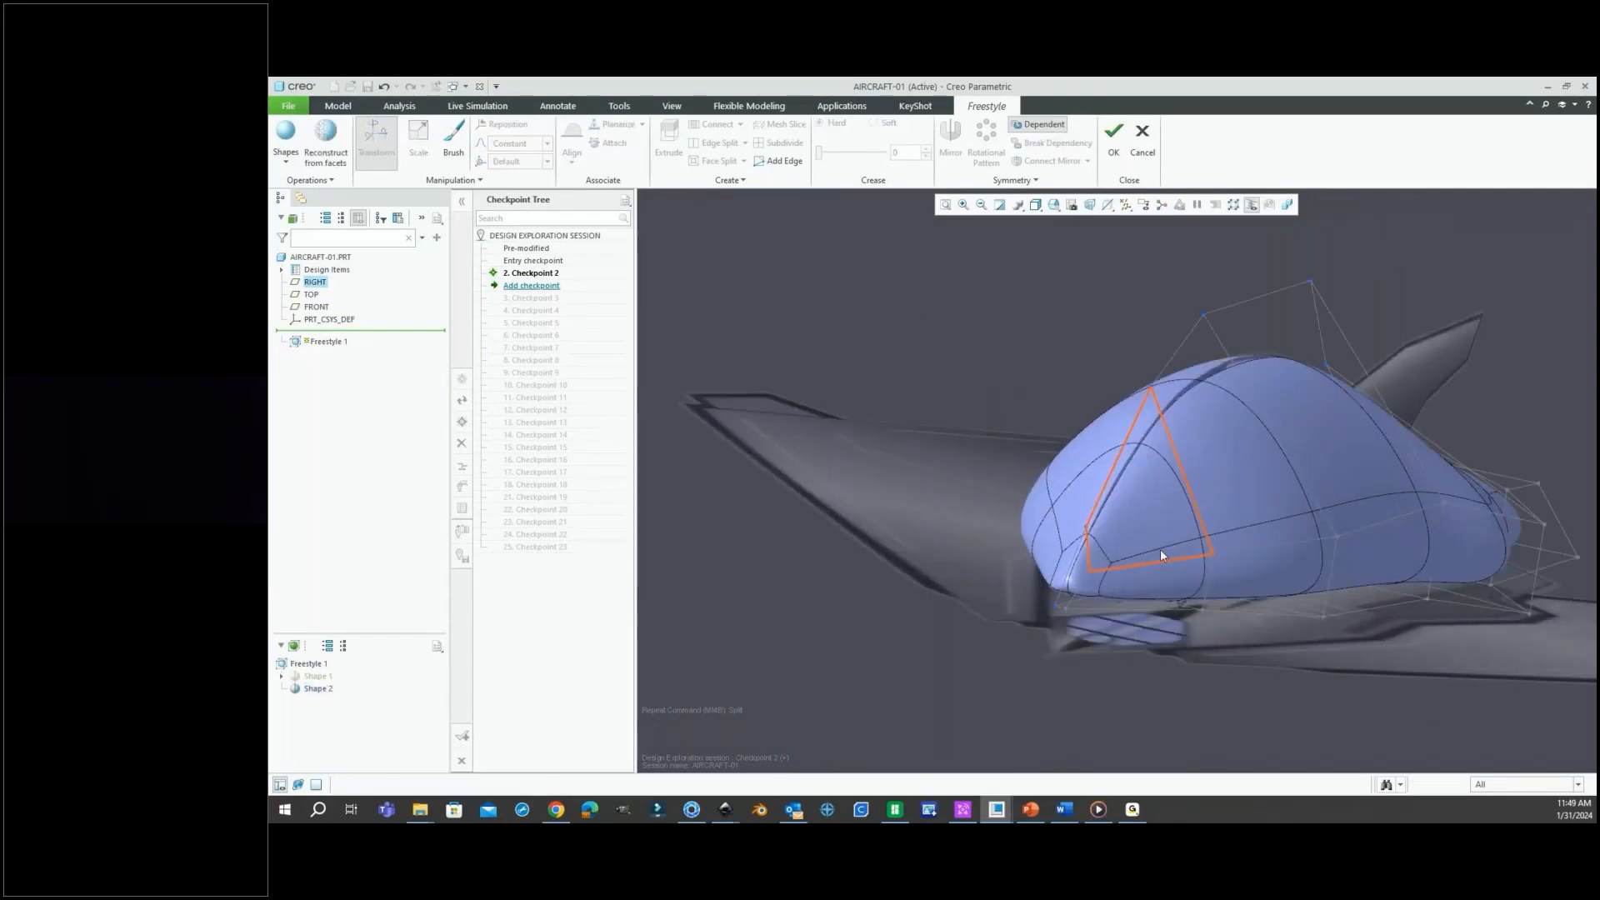
pyautogui.click(1087, 552)
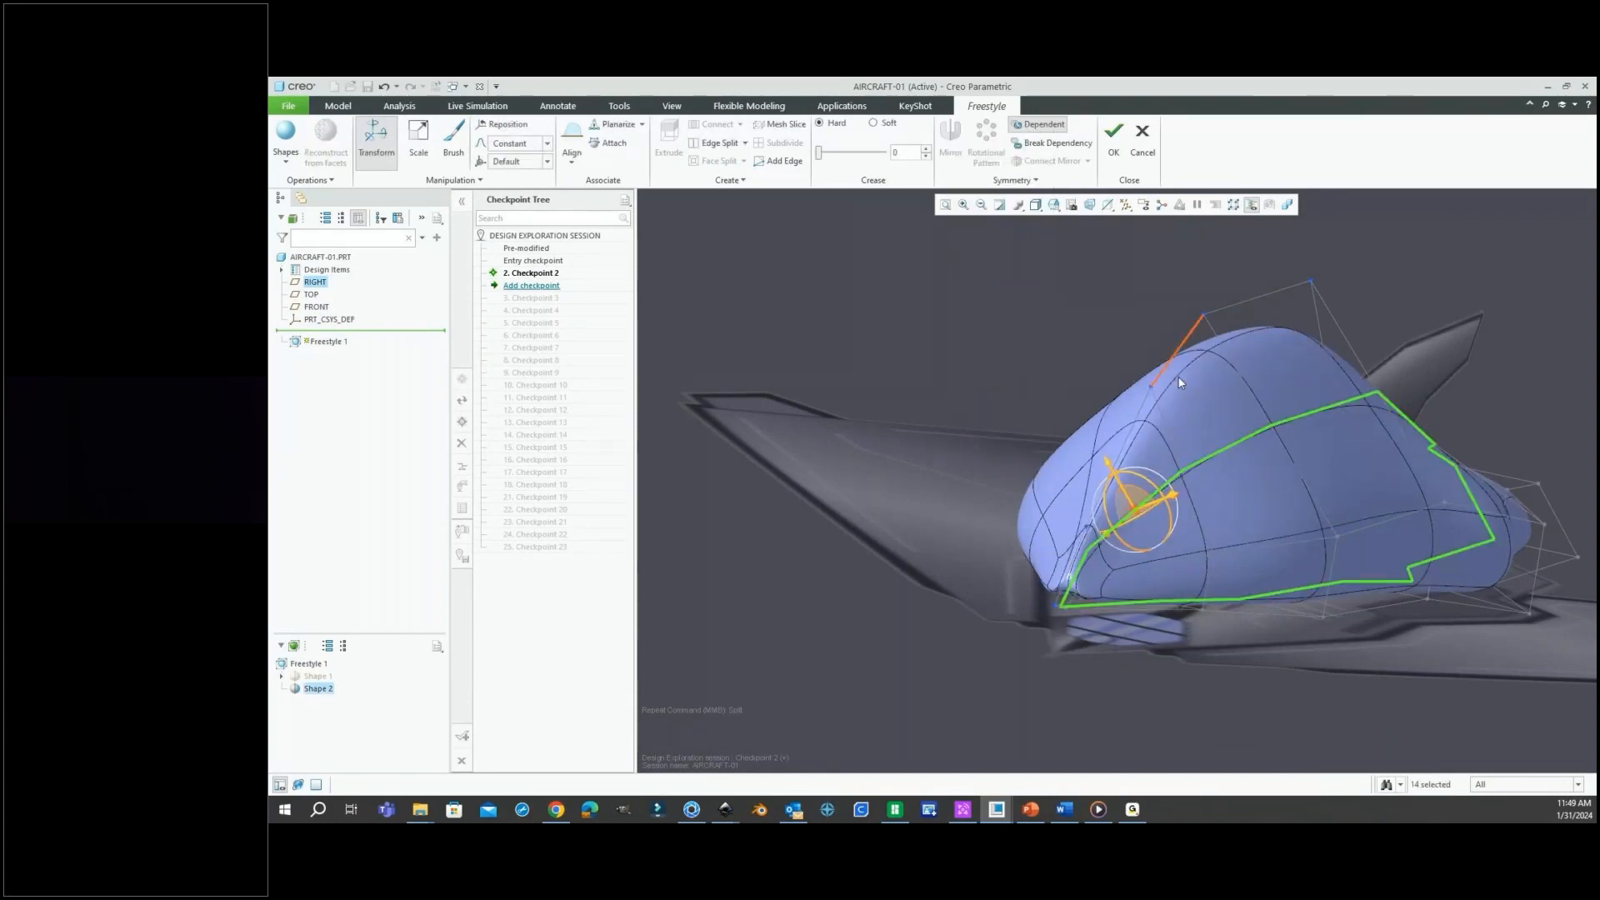
pyautogui.moveTo(1179, 383); pyautogui.dragTo(1148, 567, button='middle')
pyautogui.click(1138, 632)
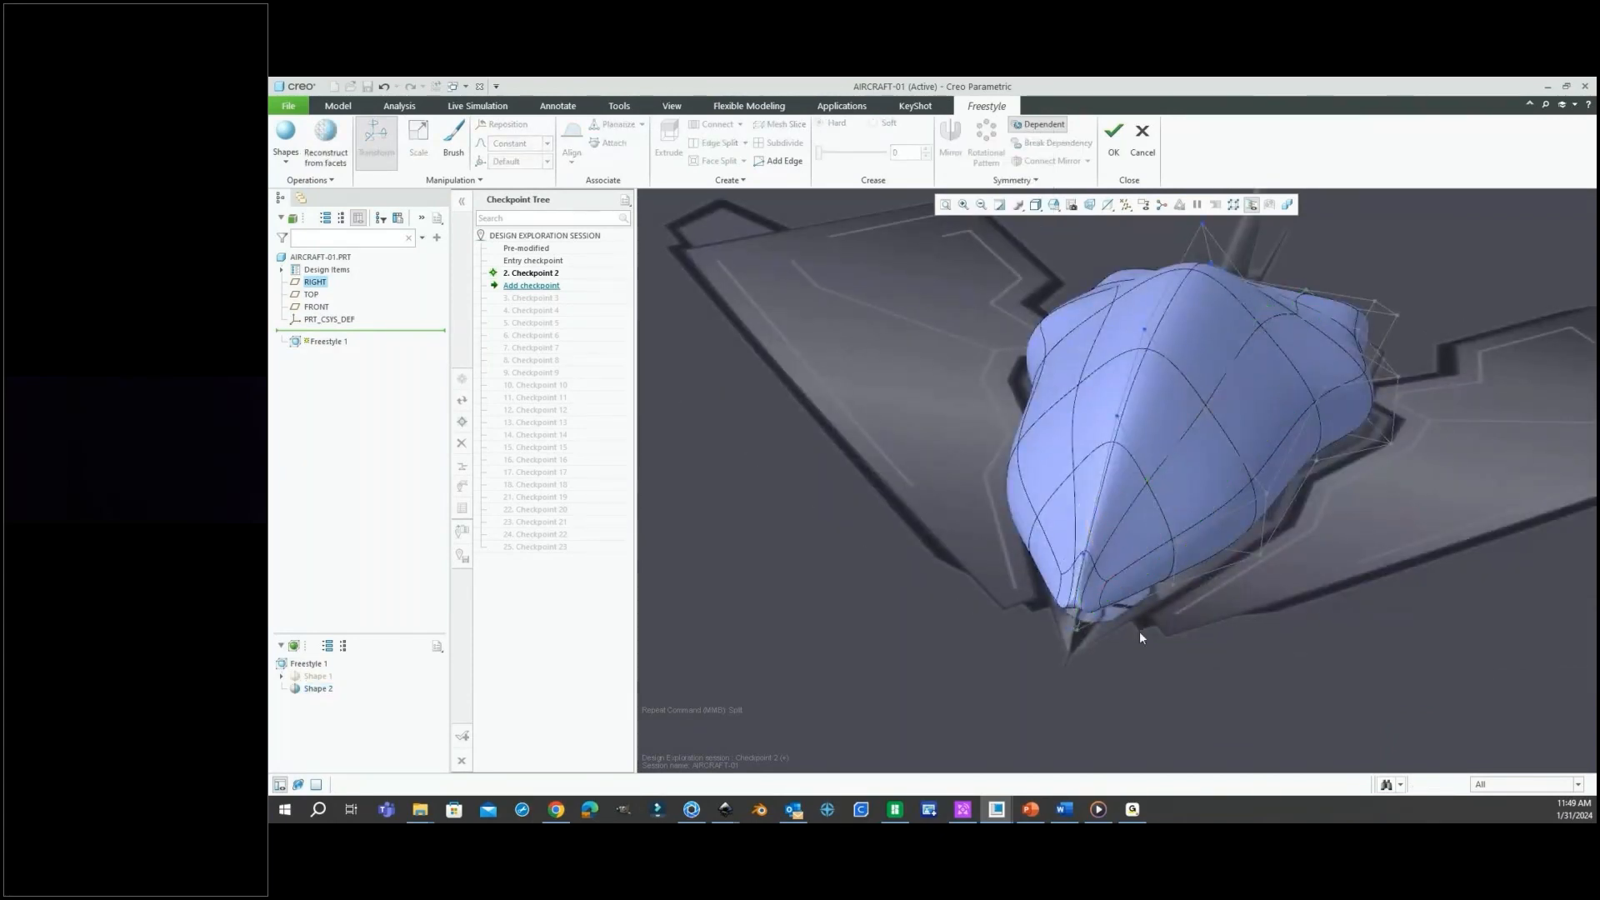
# Move the short lengthwise edge at the lower side of the nose tip toward the rear and outward.
pyautogui.moveTo(1139, 632); pyautogui.dragTo(1105, 633, button='middle')
pyautogui.scroll(3, 1042, 618)
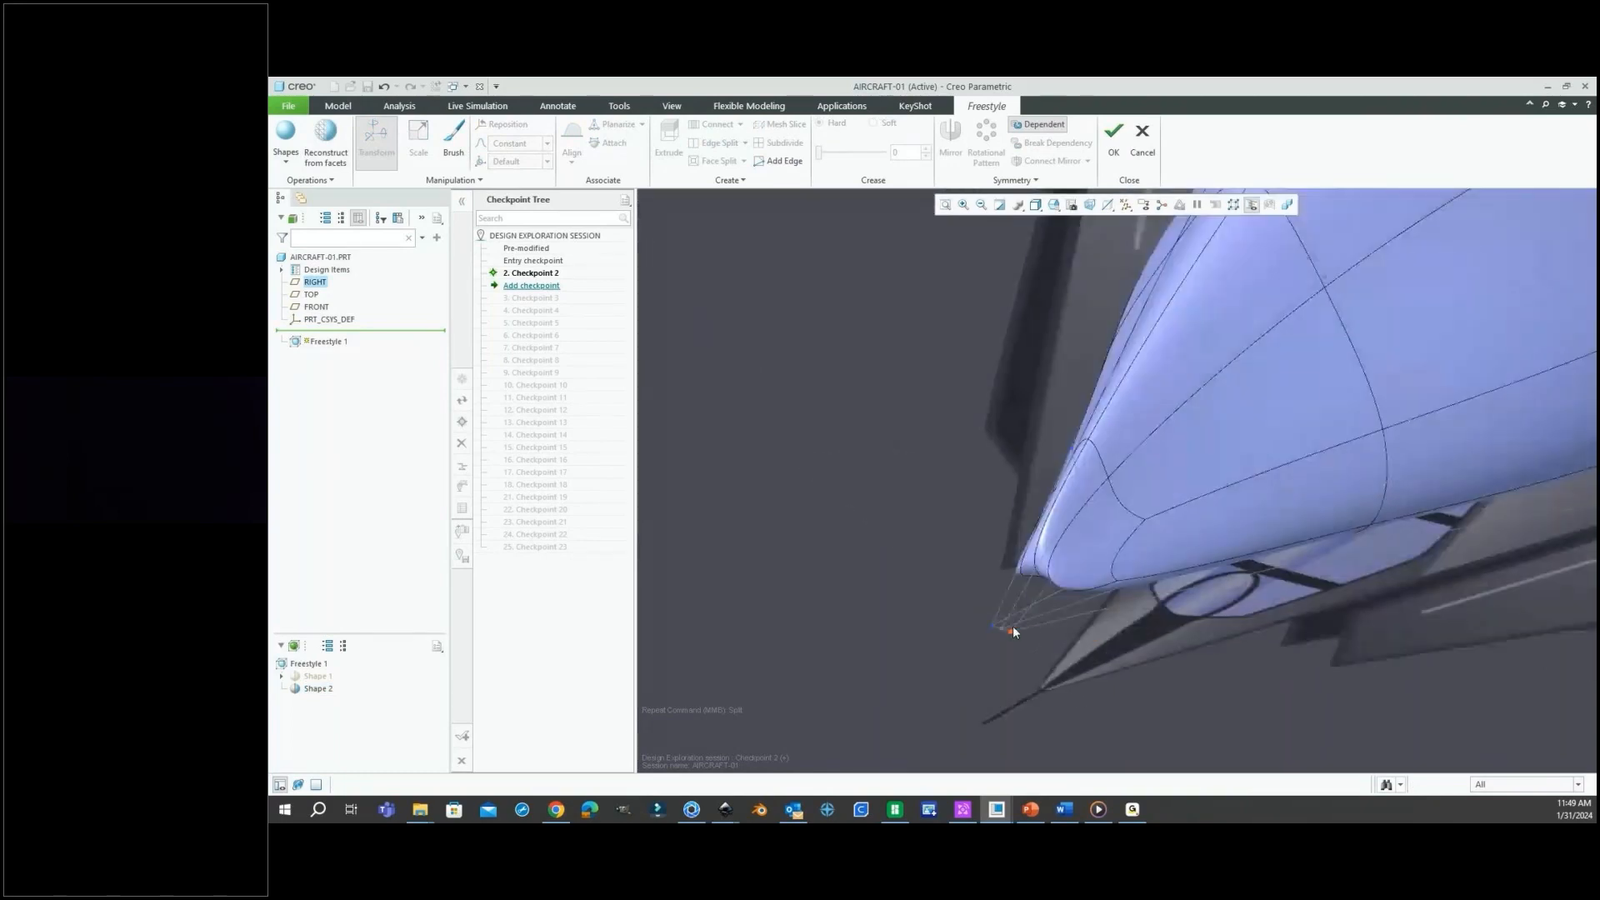
pyautogui.click(1013, 629)
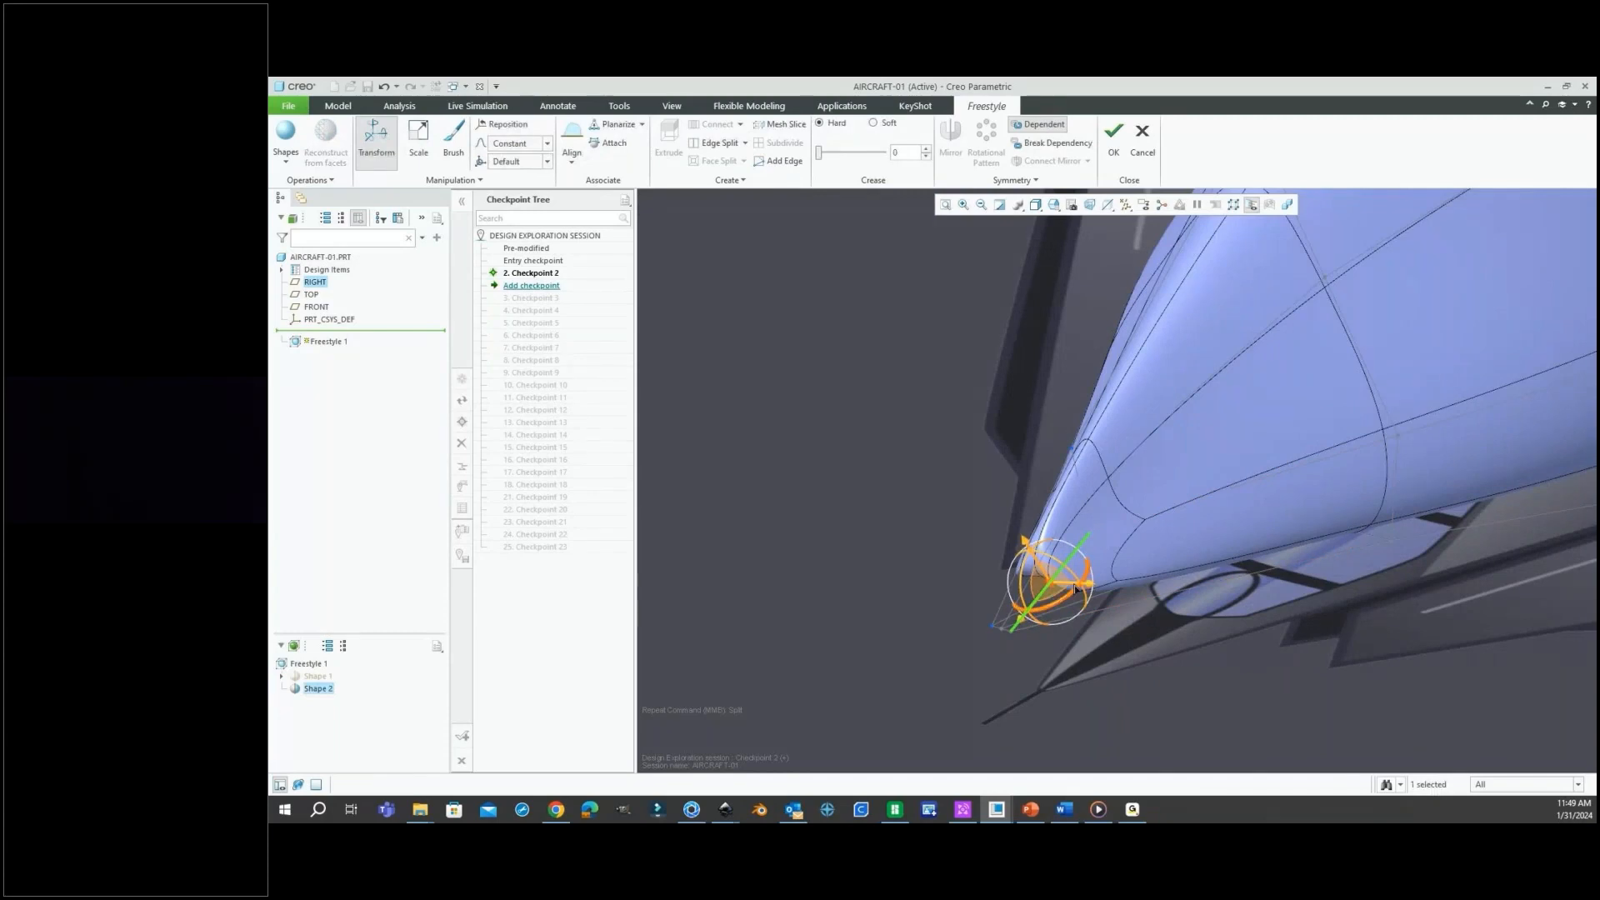
pyautogui.moveTo(1022, 620); pyautogui.dragTo(1115, 576)
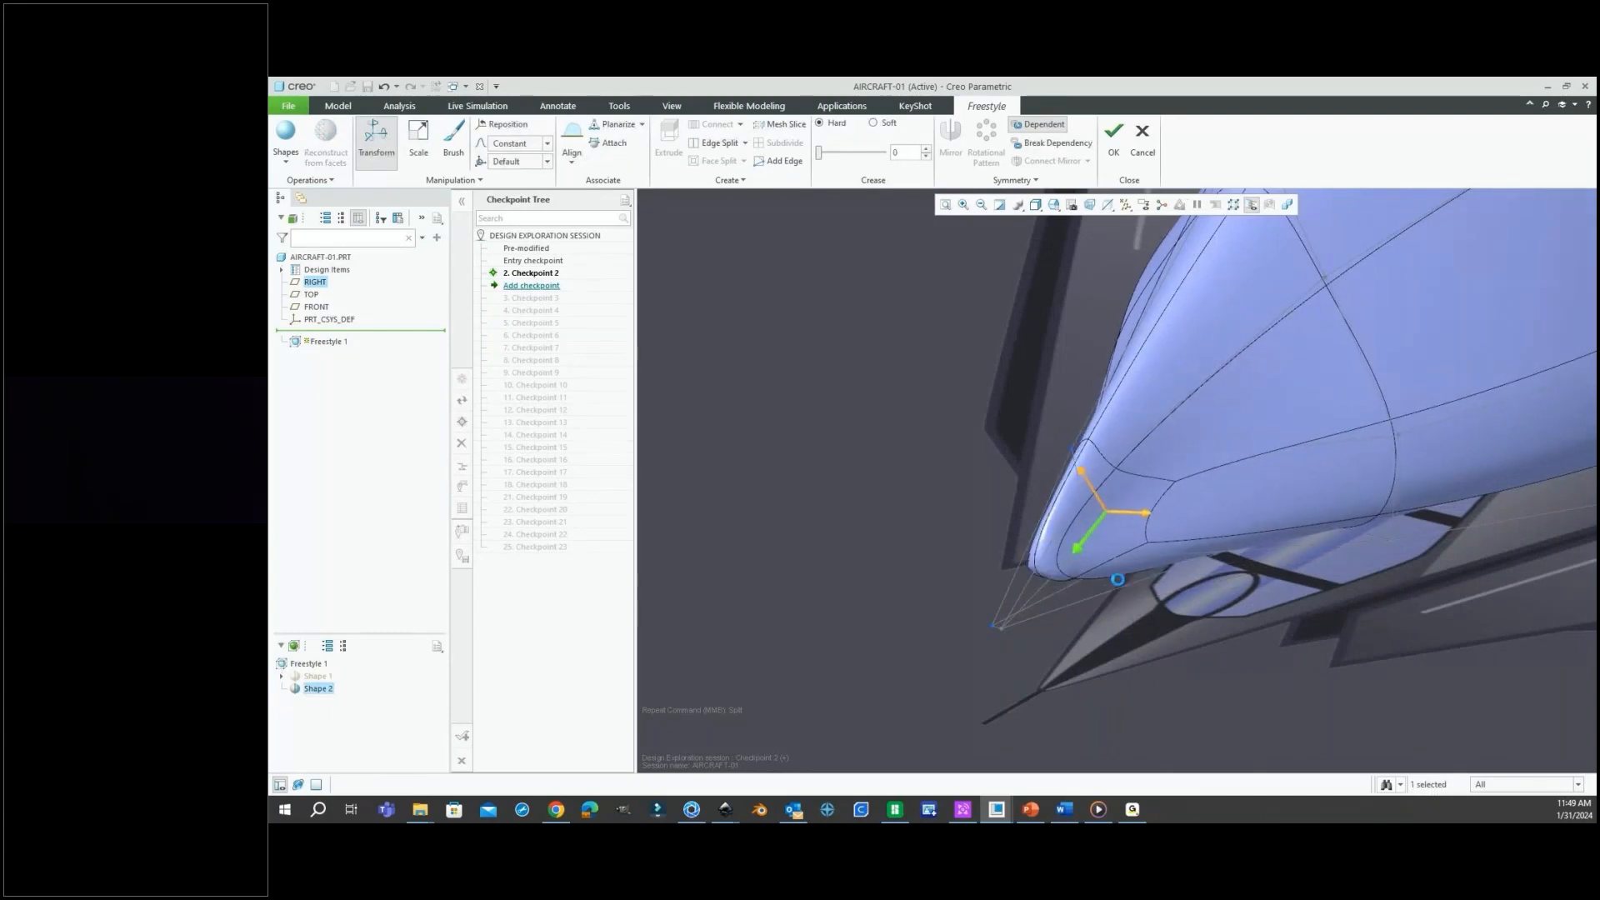
pyautogui.moveTo(1148, 515); pyautogui.dragTo(1175, 529)
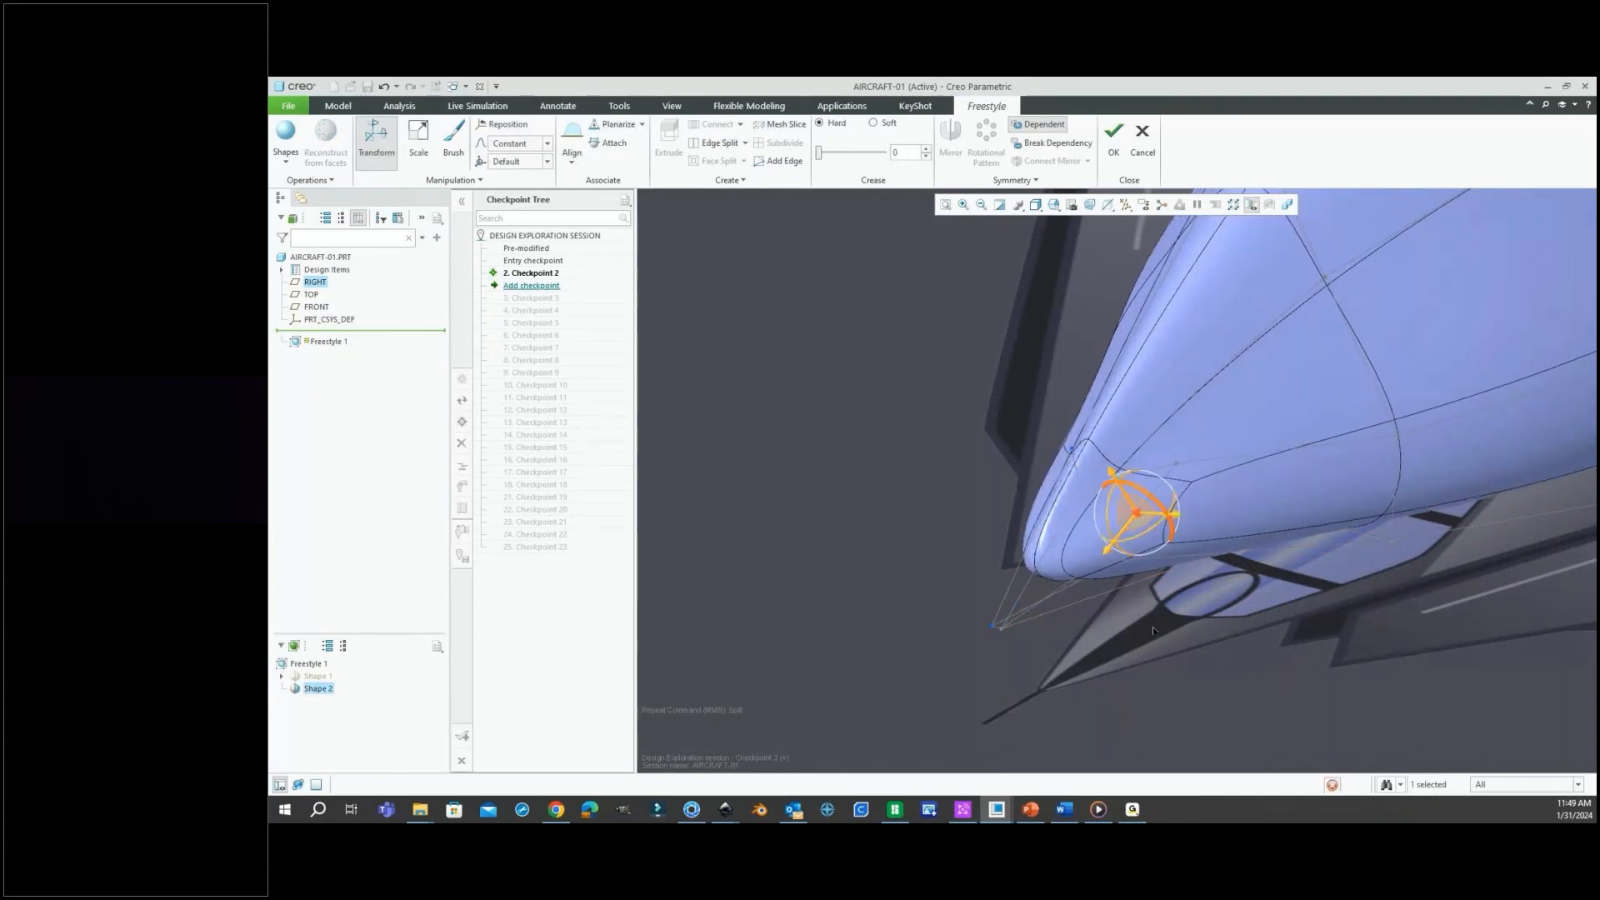
# Pull the upper side of the fuselage and the side of the forward section outward to round the body in front view.
pyautogui.moveTo(1176, 534); pyautogui.dragTo(1218, 491, button='middle')
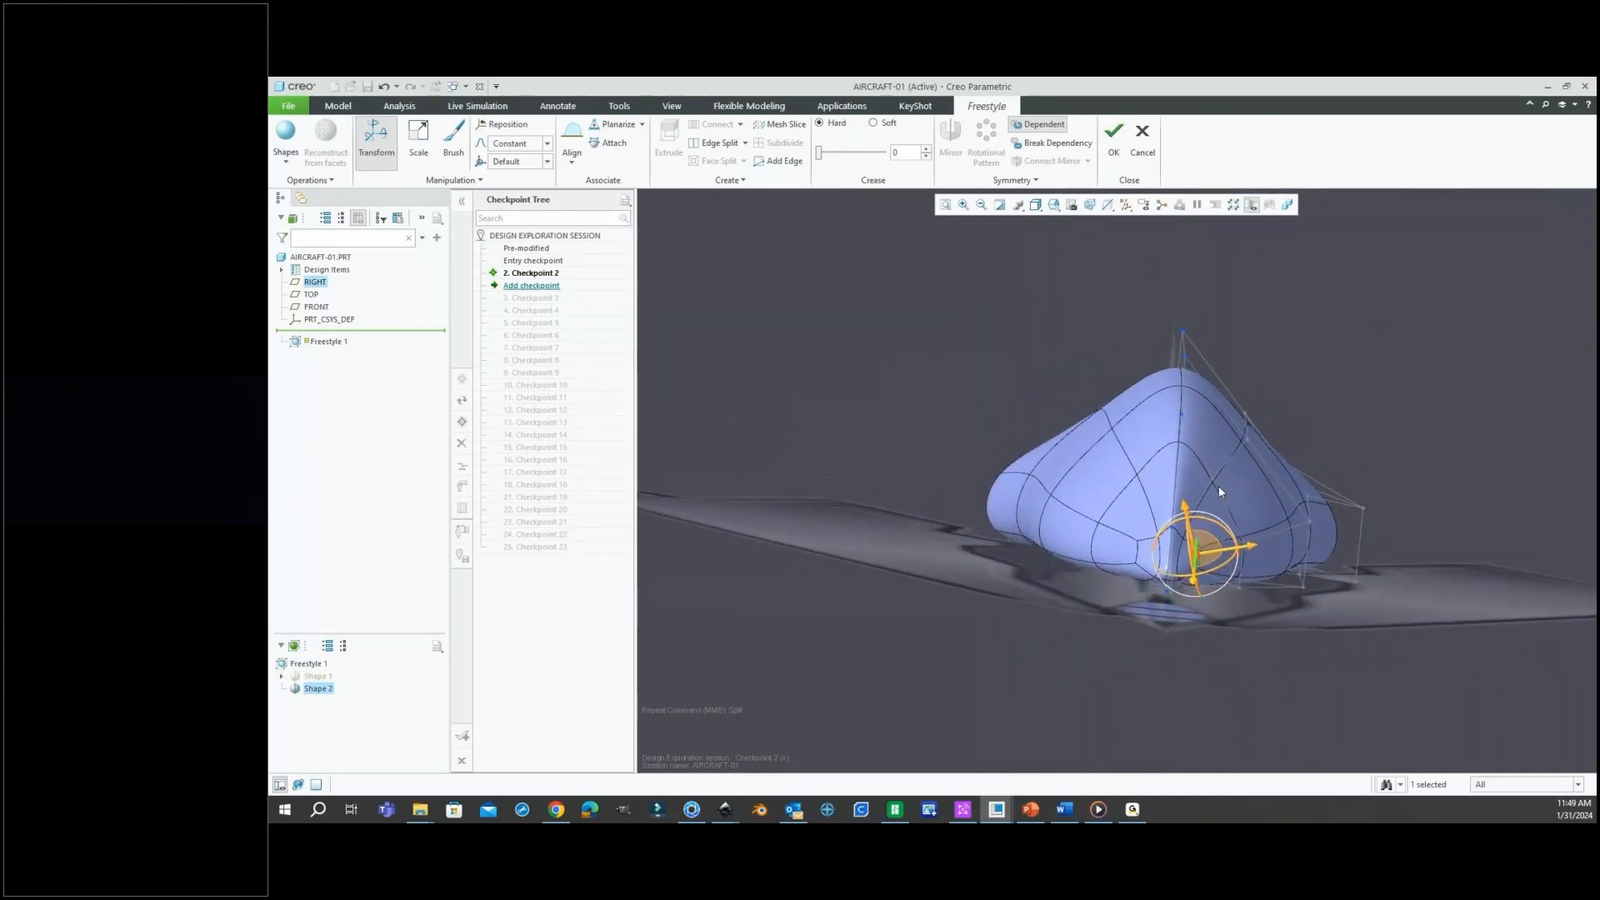
pyautogui.moveTo(1248, 377); pyautogui.dragTo(1262, 450, button='middle')
pyautogui.click(1245, 442)
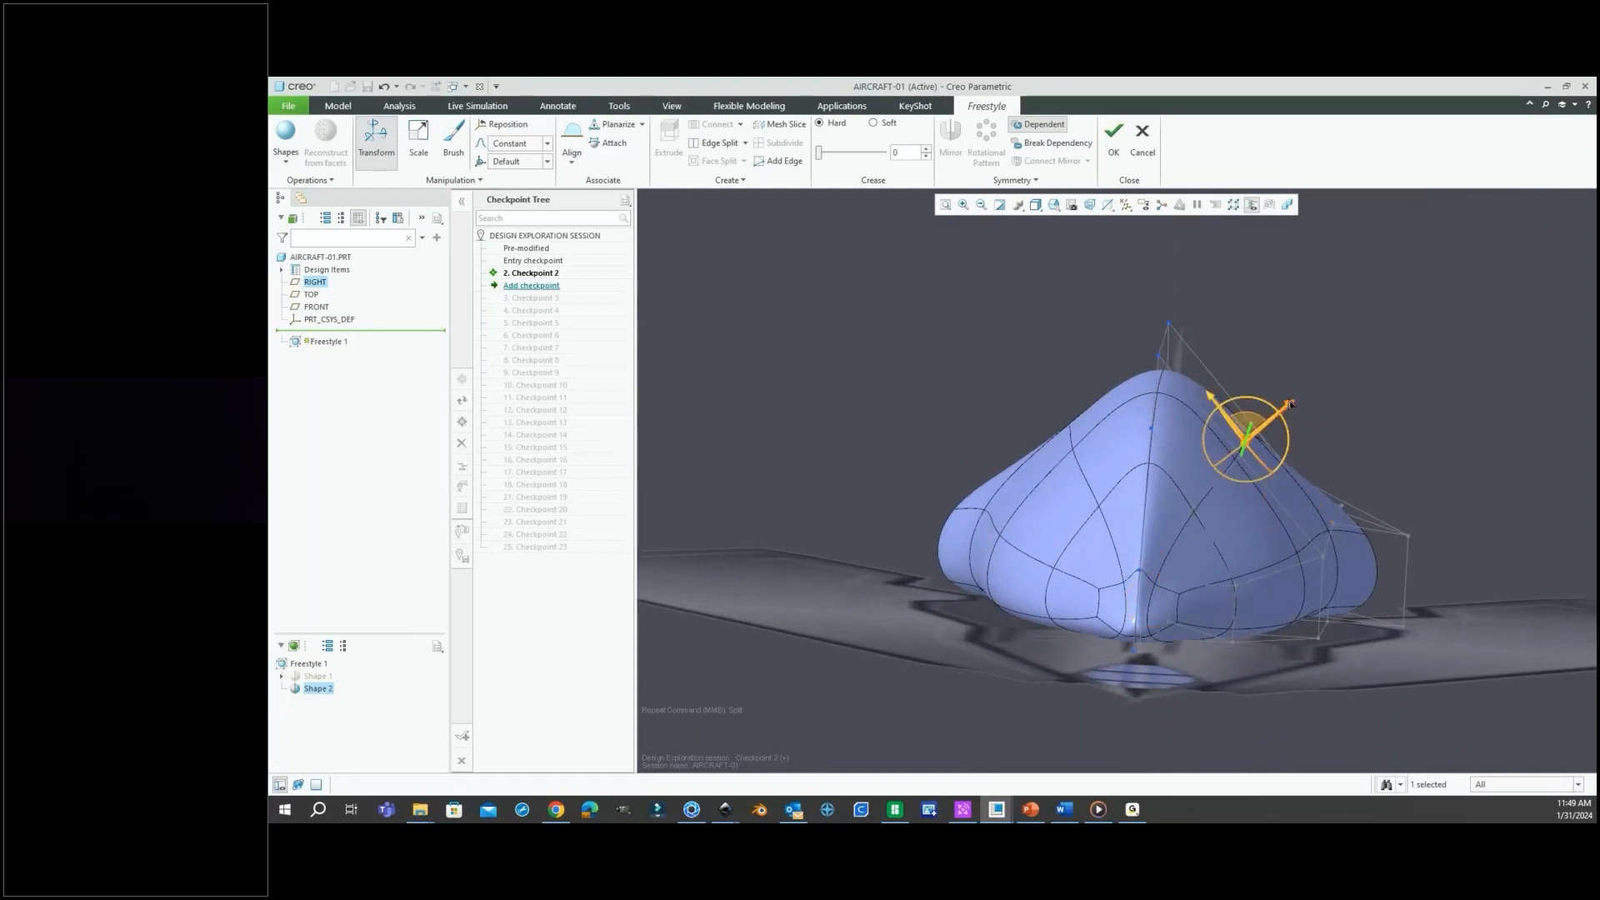
pyautogui.moveTo(1289, 403); pyautogui.dragTo(1318, 379)
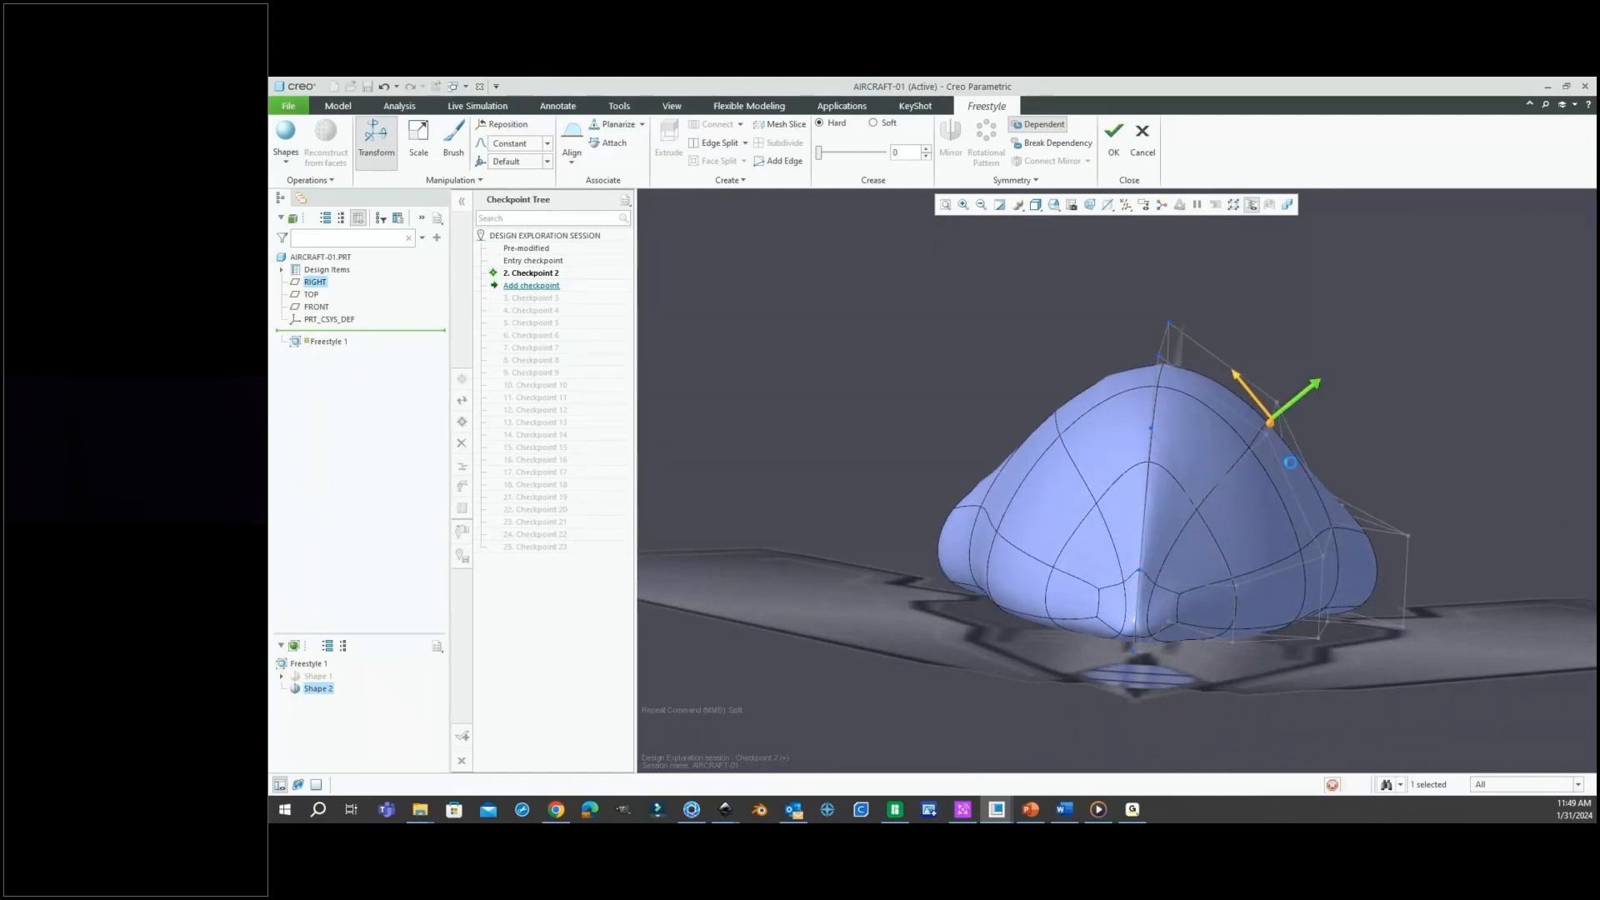
pyautogui.click(1196, 510)
pyautogui.moveTo(1250, 511); pyautogui.dragTo(1273, 518)
# Lower the top control points of the rear middle section so the roofline slopes down toward the tail.
pyautogui.scroll(5, 1200, 533)
pyautogui.moveTo(1208, 496); pyautogui.dragTo(1124, 471, button='middle')
pyautogui.scroll(-3, 1204, 497)
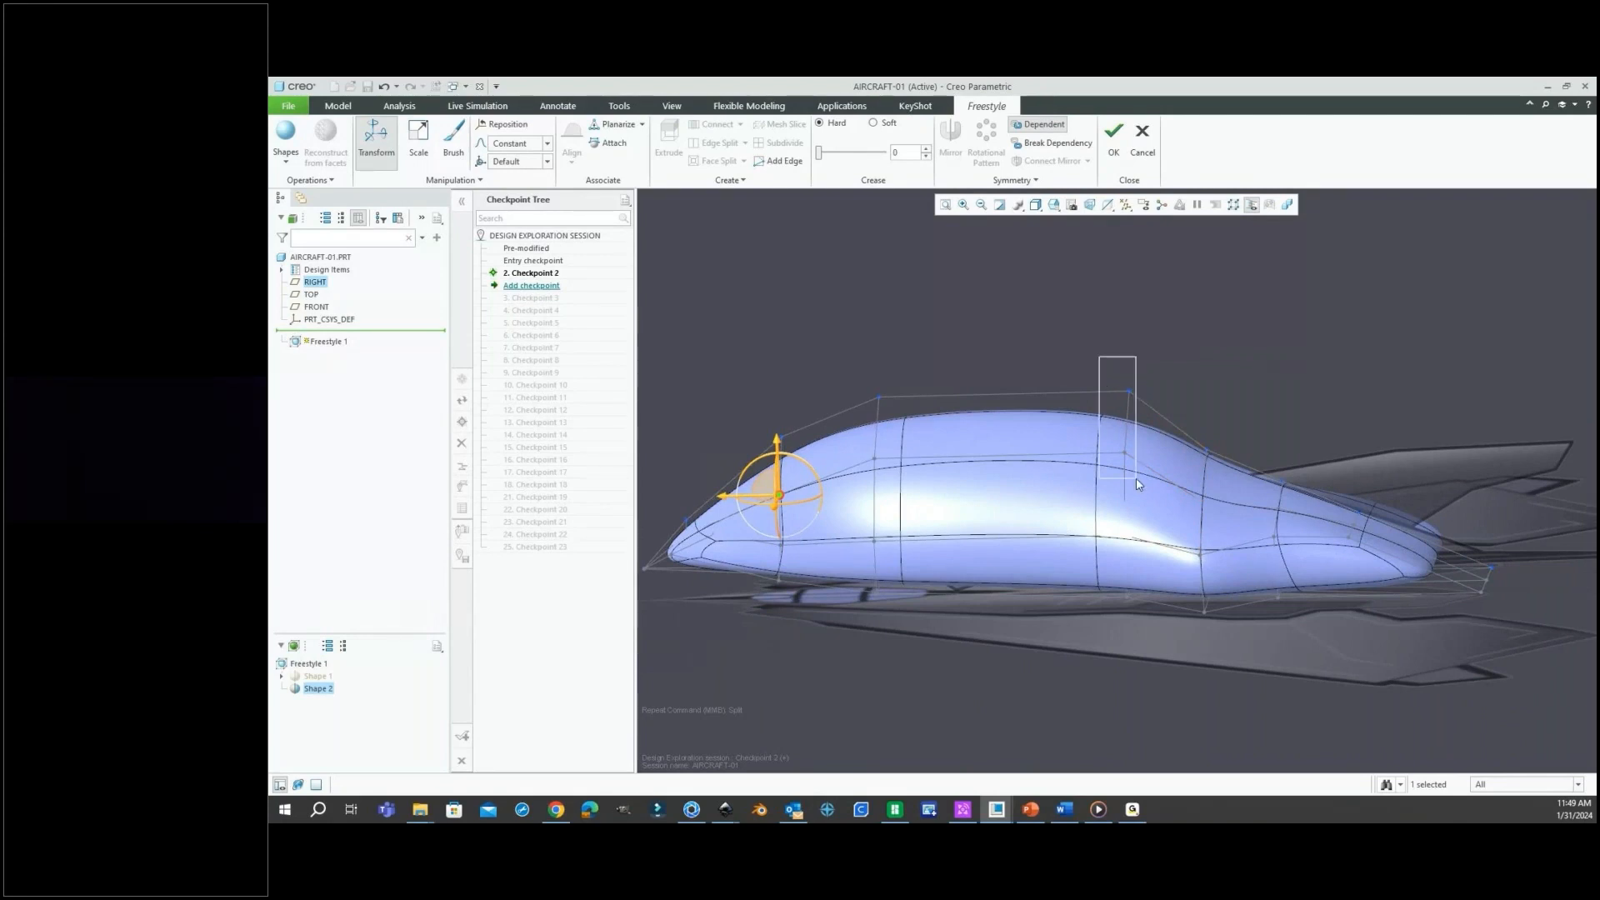
pyautogui.moveTo(1136, 479); pyautogui.dragTo(1136, 479)
pyautogui.moveTo(1129, 338); pyautogui.dragTo(1131, 383)
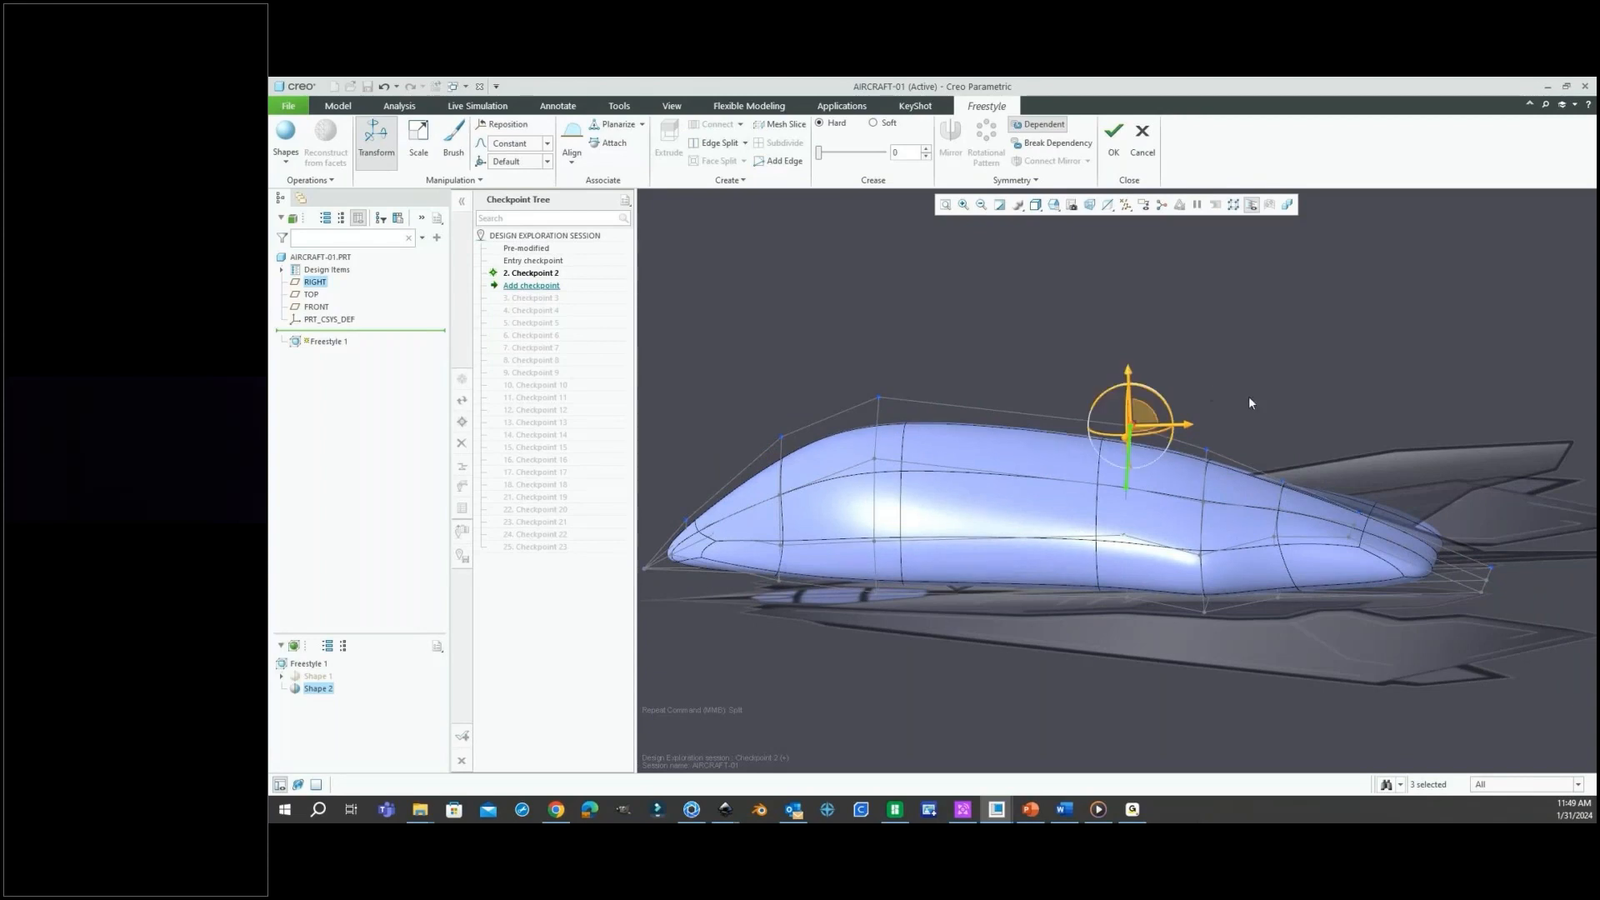
pyautogui.click(1239, 421)
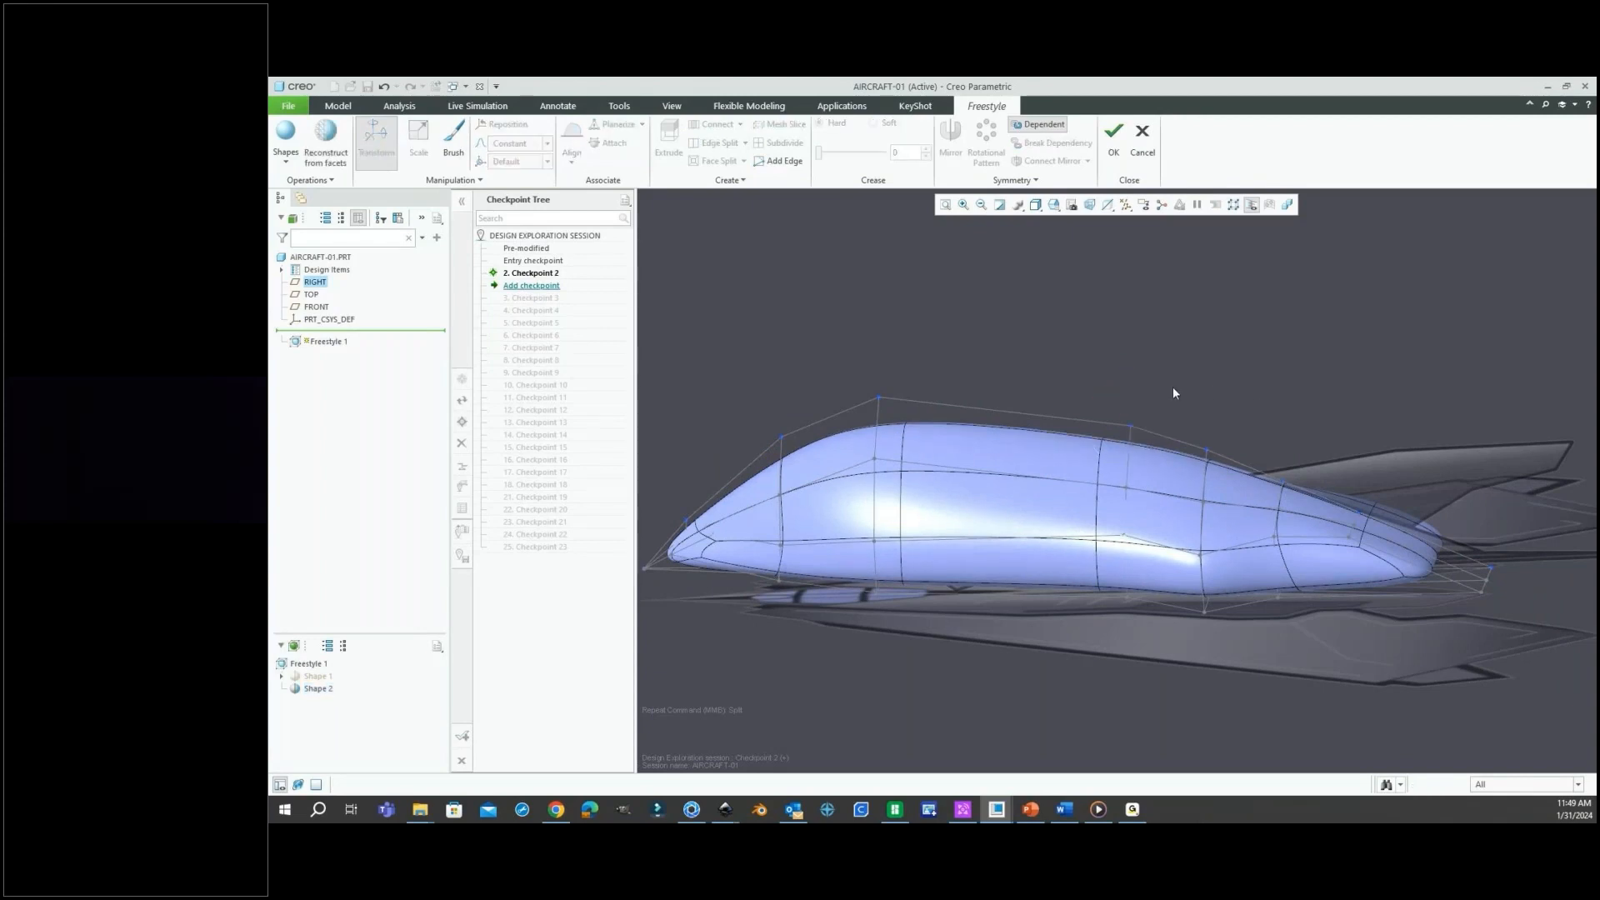
# Adjust the height of the top control points of the forward new rear section in the side view.
pyautogui.moveTo(1172, 387); pyautogui.dragTo(1204, 401)
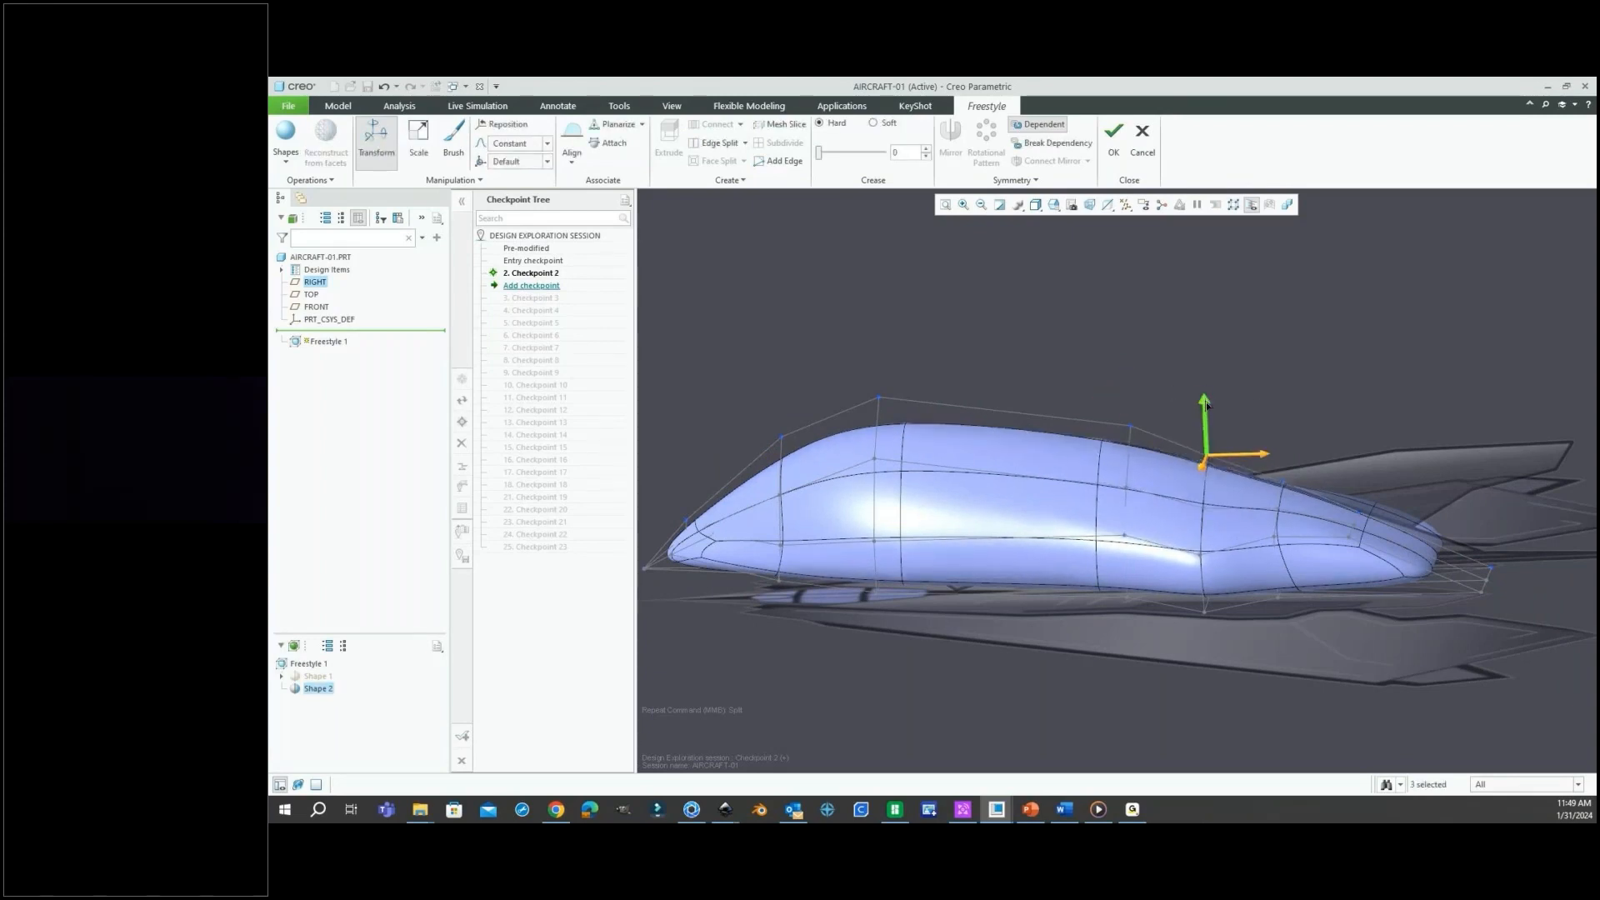
pyautogui.click(1175, 405)
pyautogui.scroll(2, 1145, 434)
pyautogui.moveTo(1061, 433); pyautogui.dragTo(1073, 413, button='middle')
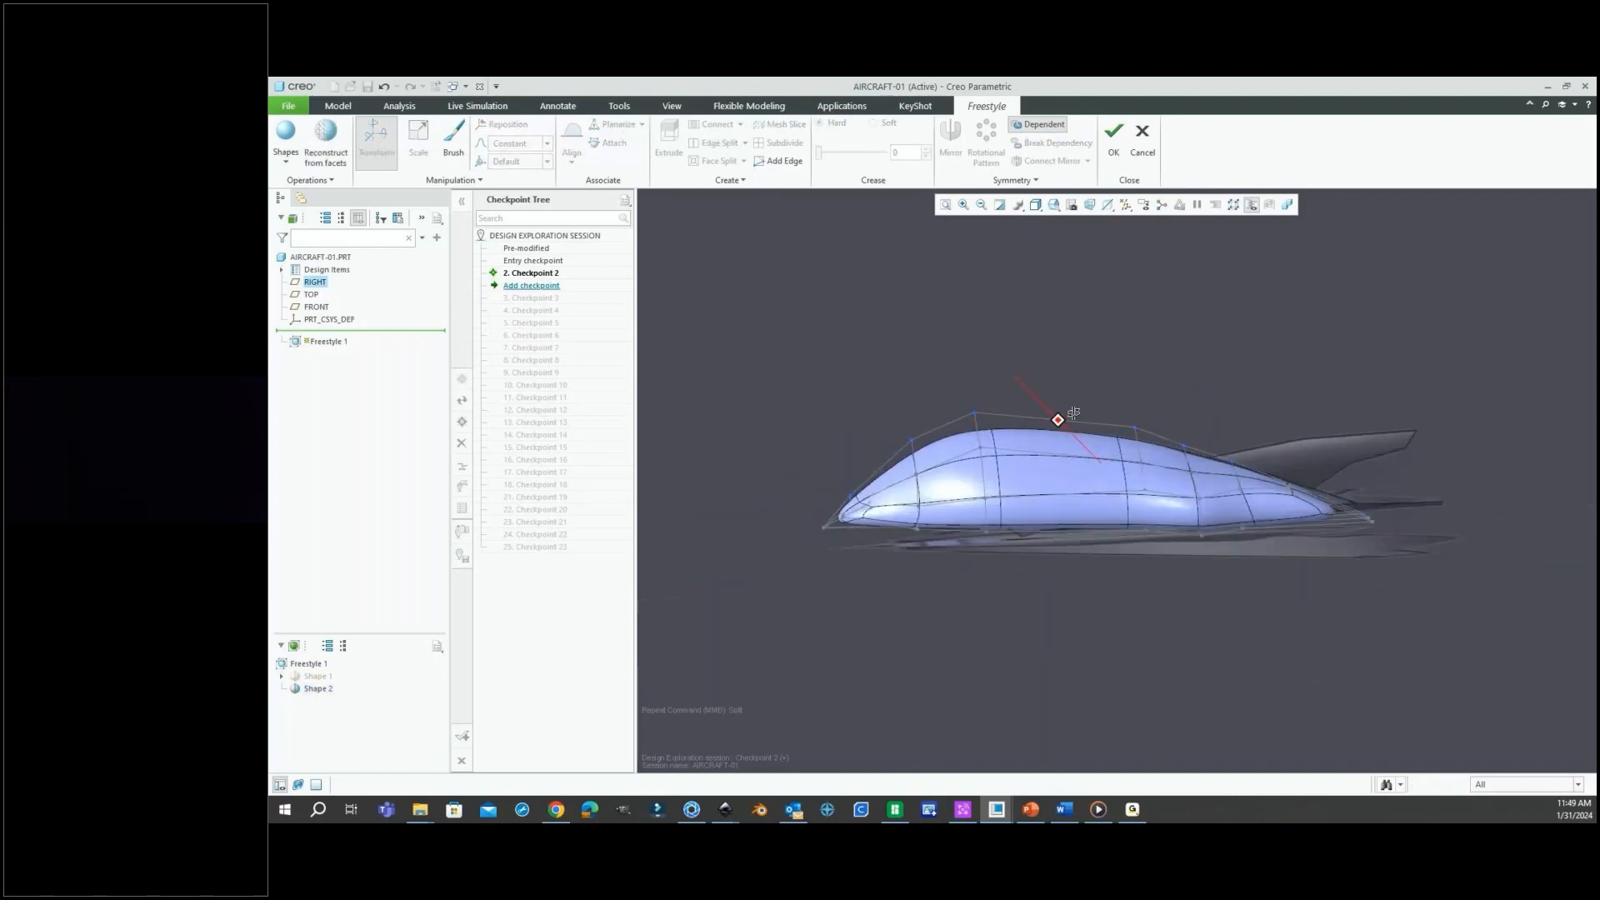
pyautogui.scroll(-2, 972, 427)
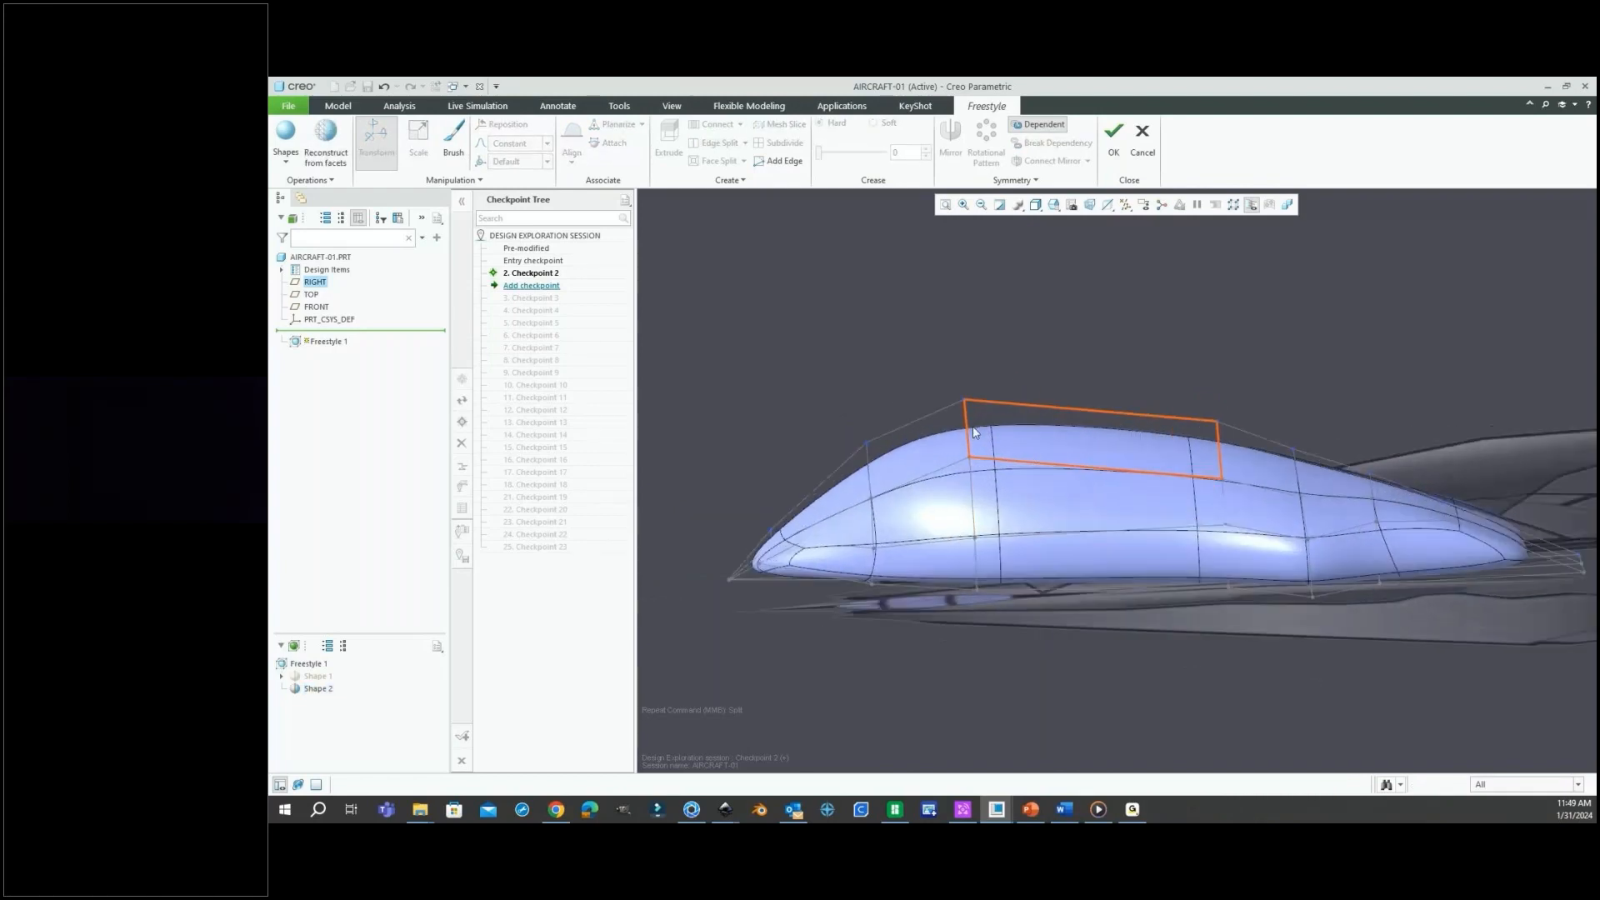
# Lower the two forward top crosswise edges of the fuselage to flatten the roofline behind the nose in the side view.
pyautogui.click(972, 396)
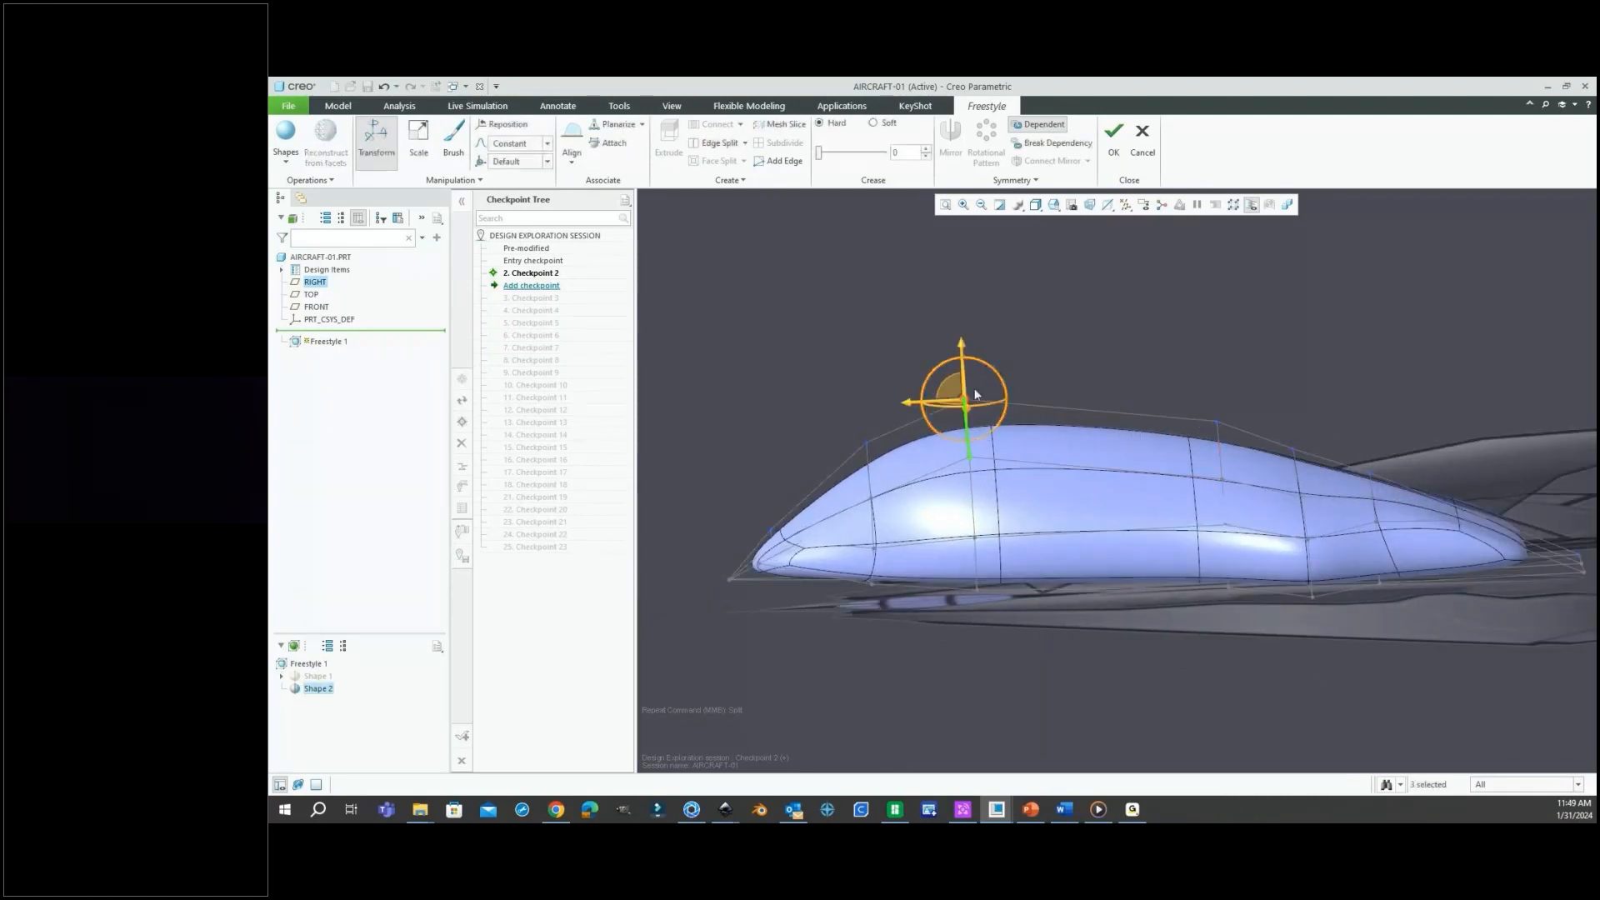
pyautogui.moveTo(963, 343)
pyautogui.mouseDown()
pyautogui.moveTo(966, 382)
pyautogui.moveTo(964, 365)
pyautogui.mouseUp()
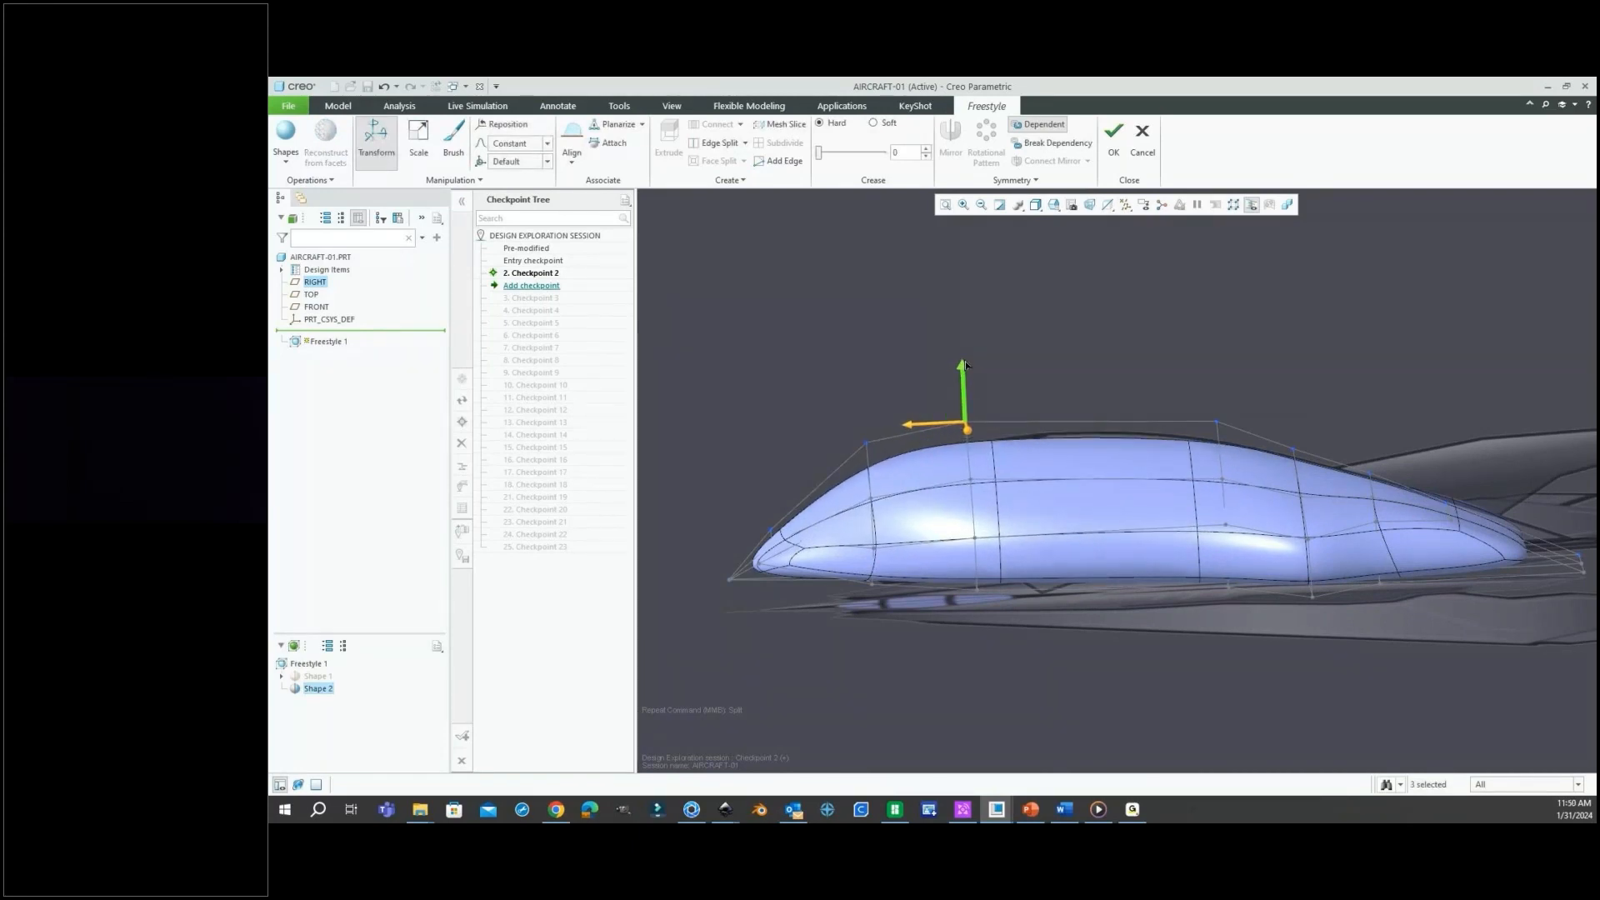
pyautogui.click(847, 434)
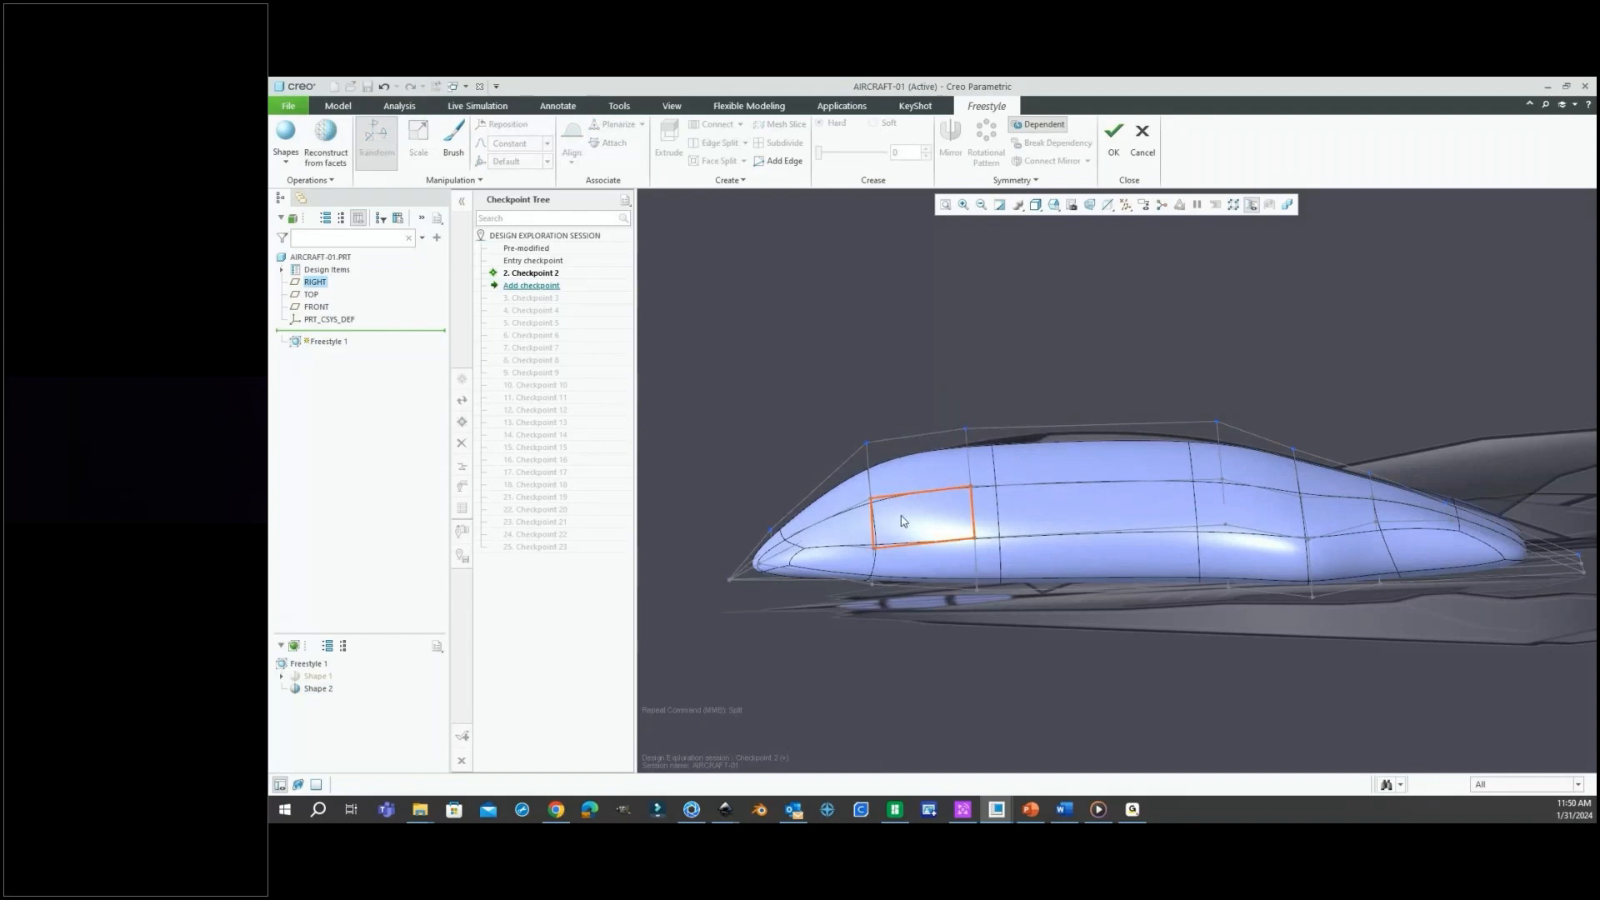
pyautogui.moveTo(847, 425); pyautogui.dragTo(886, 474)
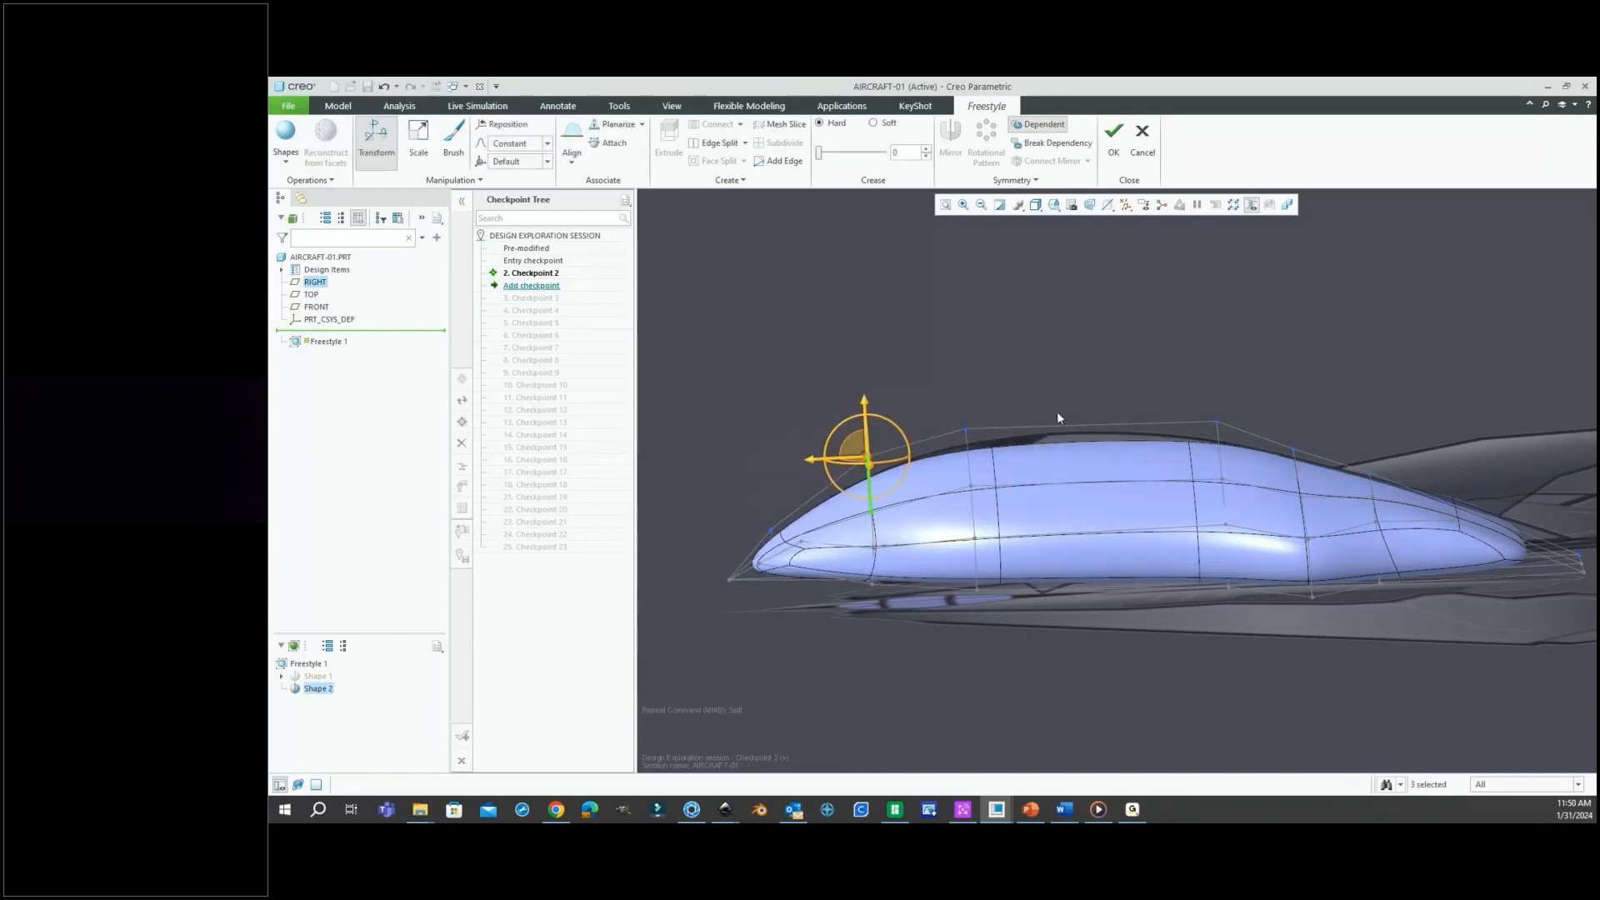
# Split the top lengthwise edge of the middle section in two and raise the new crosswise edge slightly.
pyautogui.click(1097, 422)
pyautogui.rightClick(1108, 364)
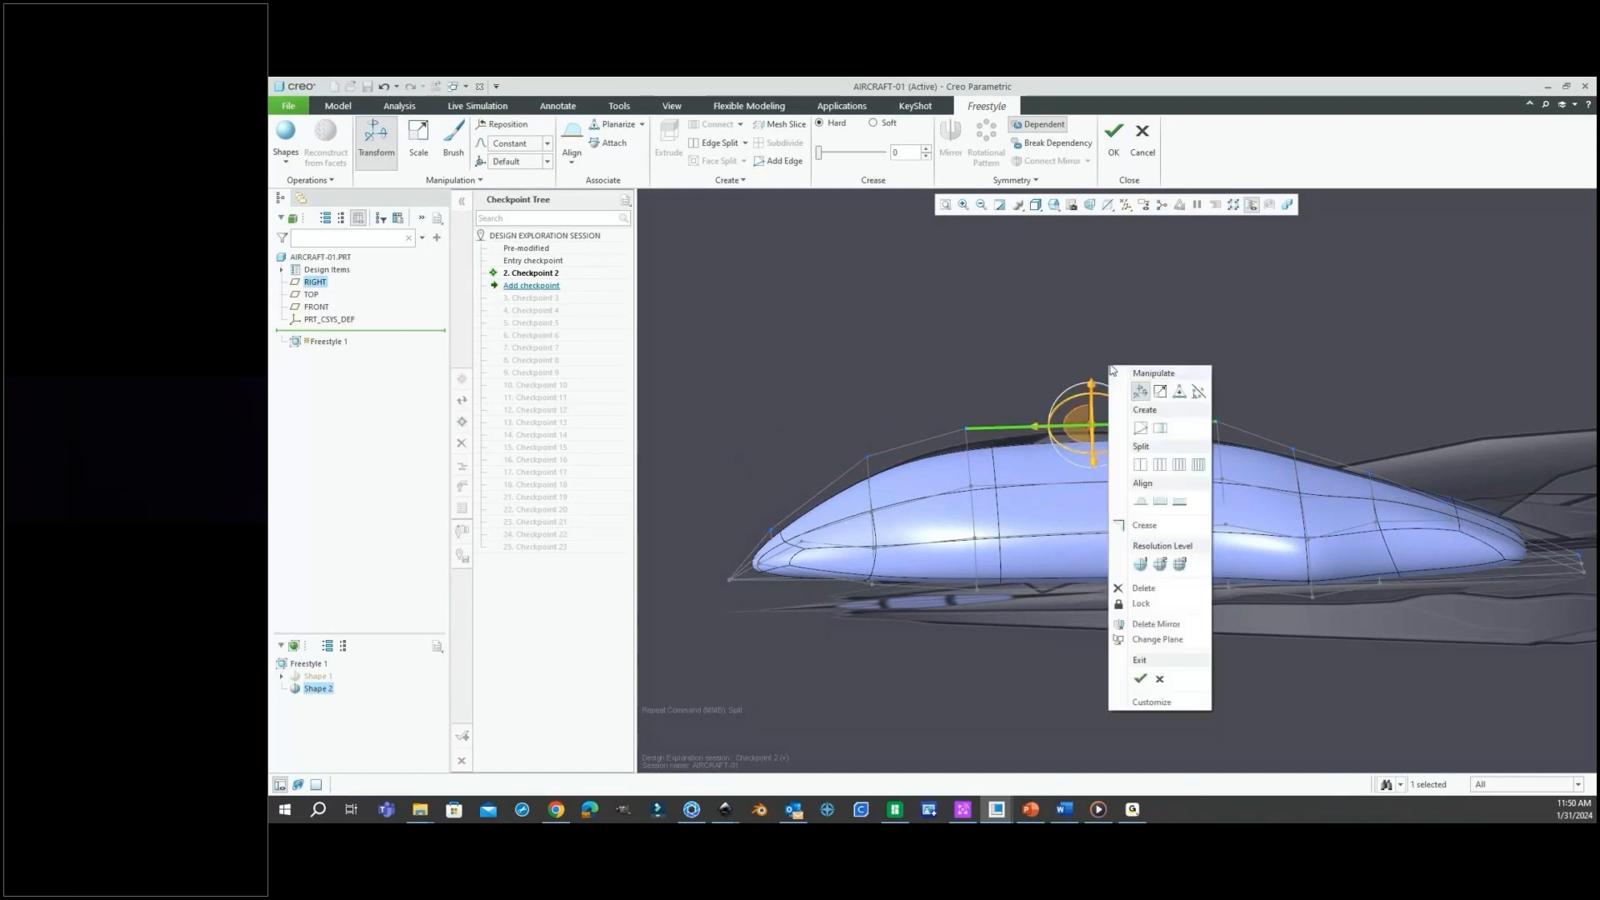
pyautogui.click(1141, 465)
pyautogui.click(1120, 389)
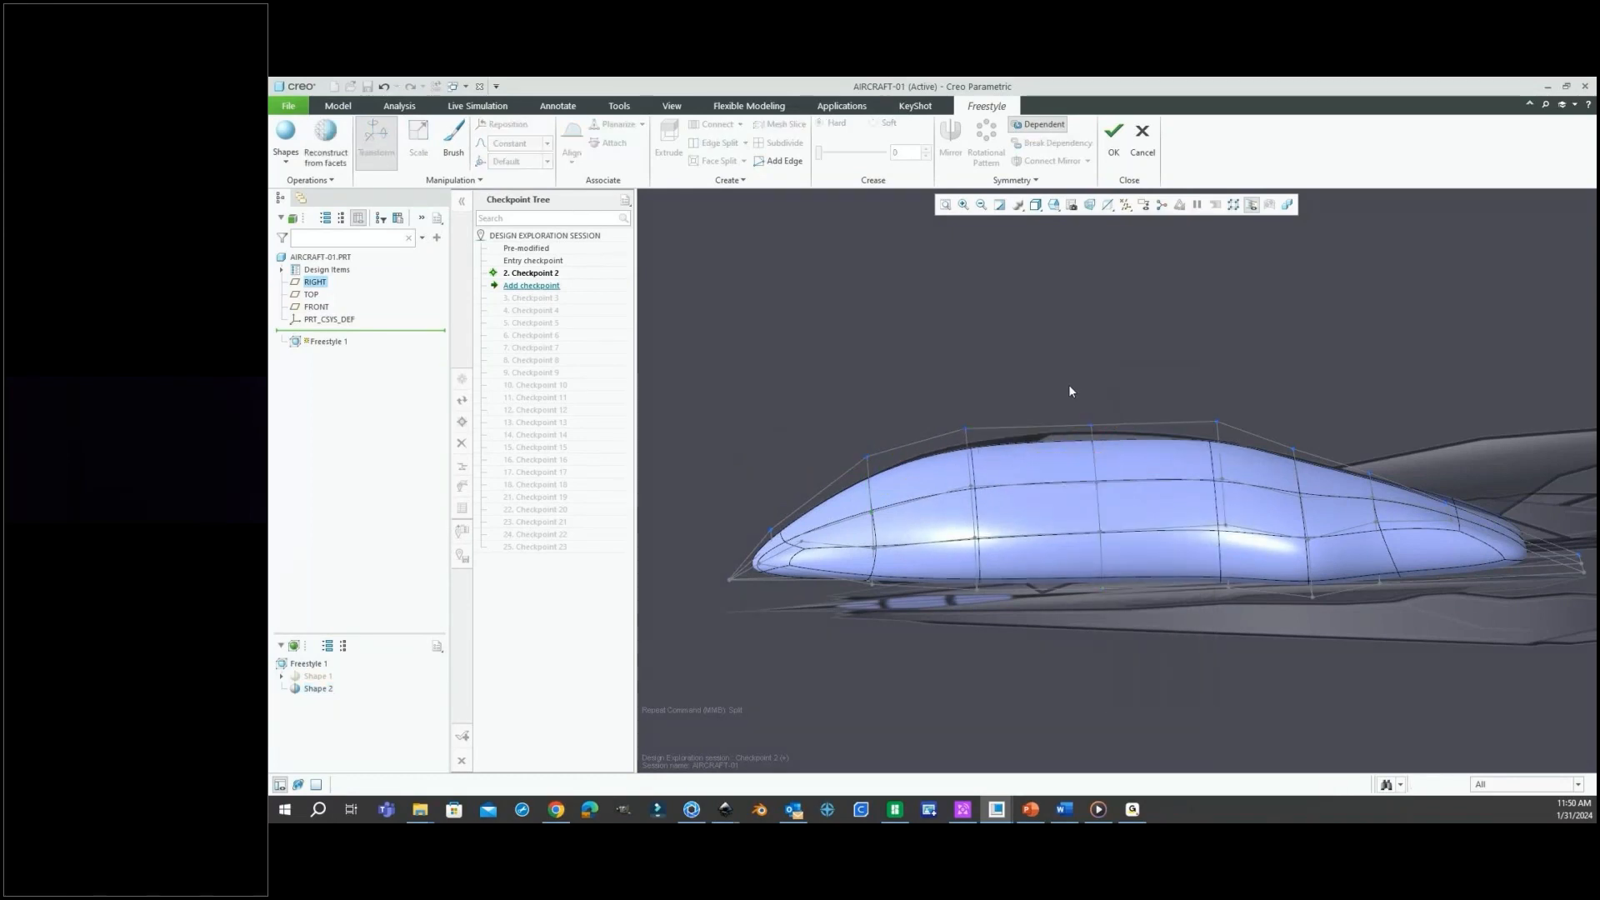
pyautogui.click(1090, 431)
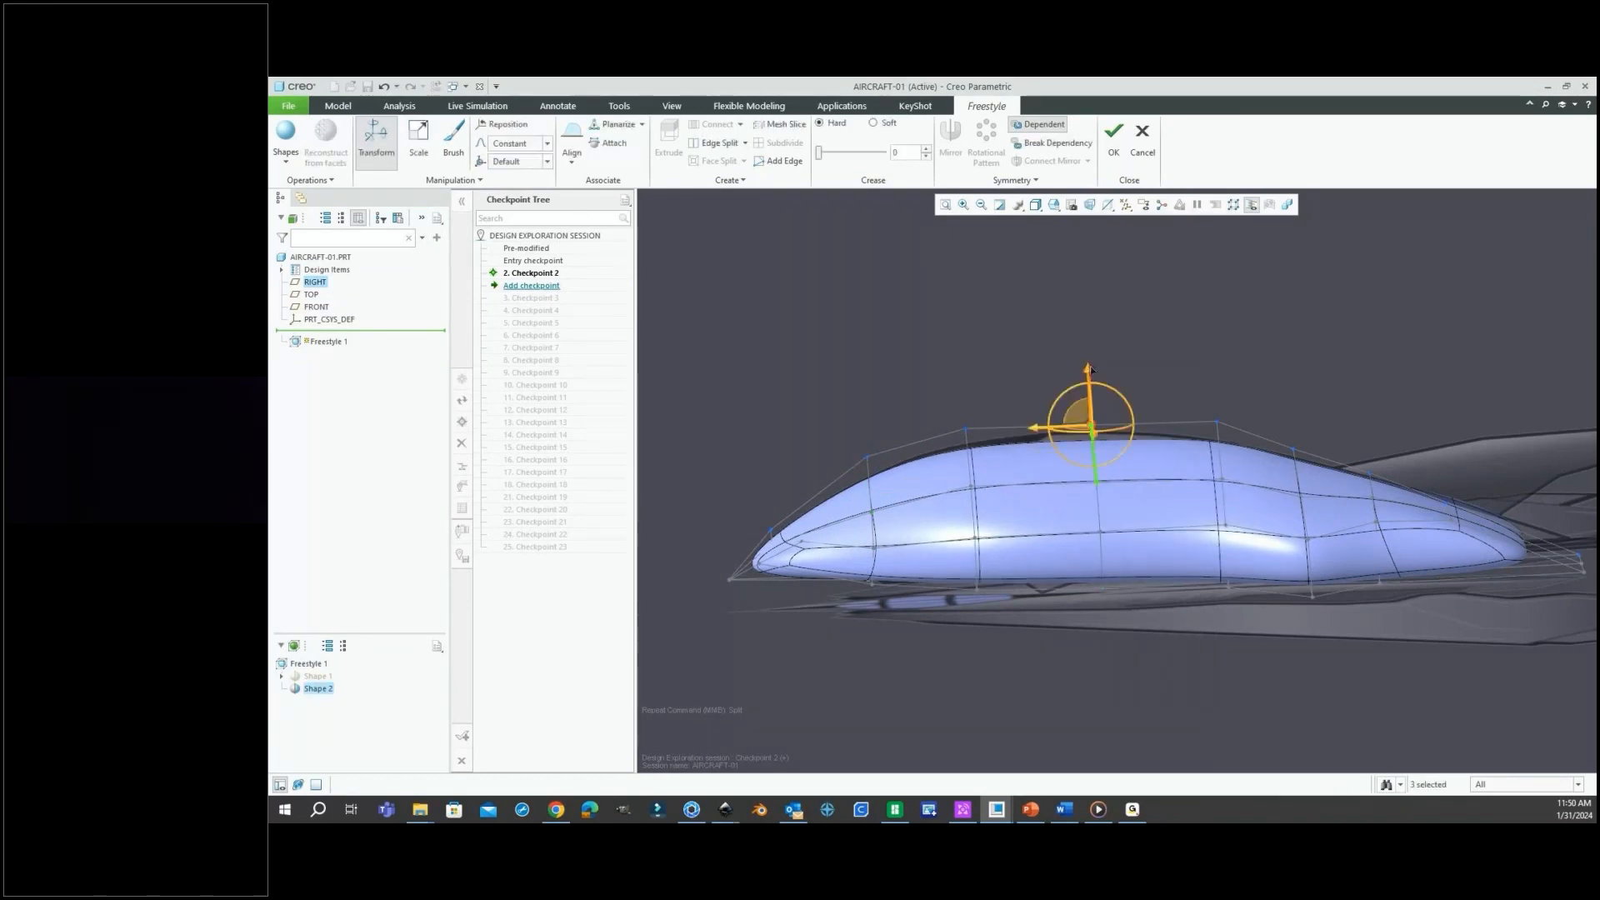
pyautogui.moveTo(1088, 358); pyautogui.dragTo(1087, 357)
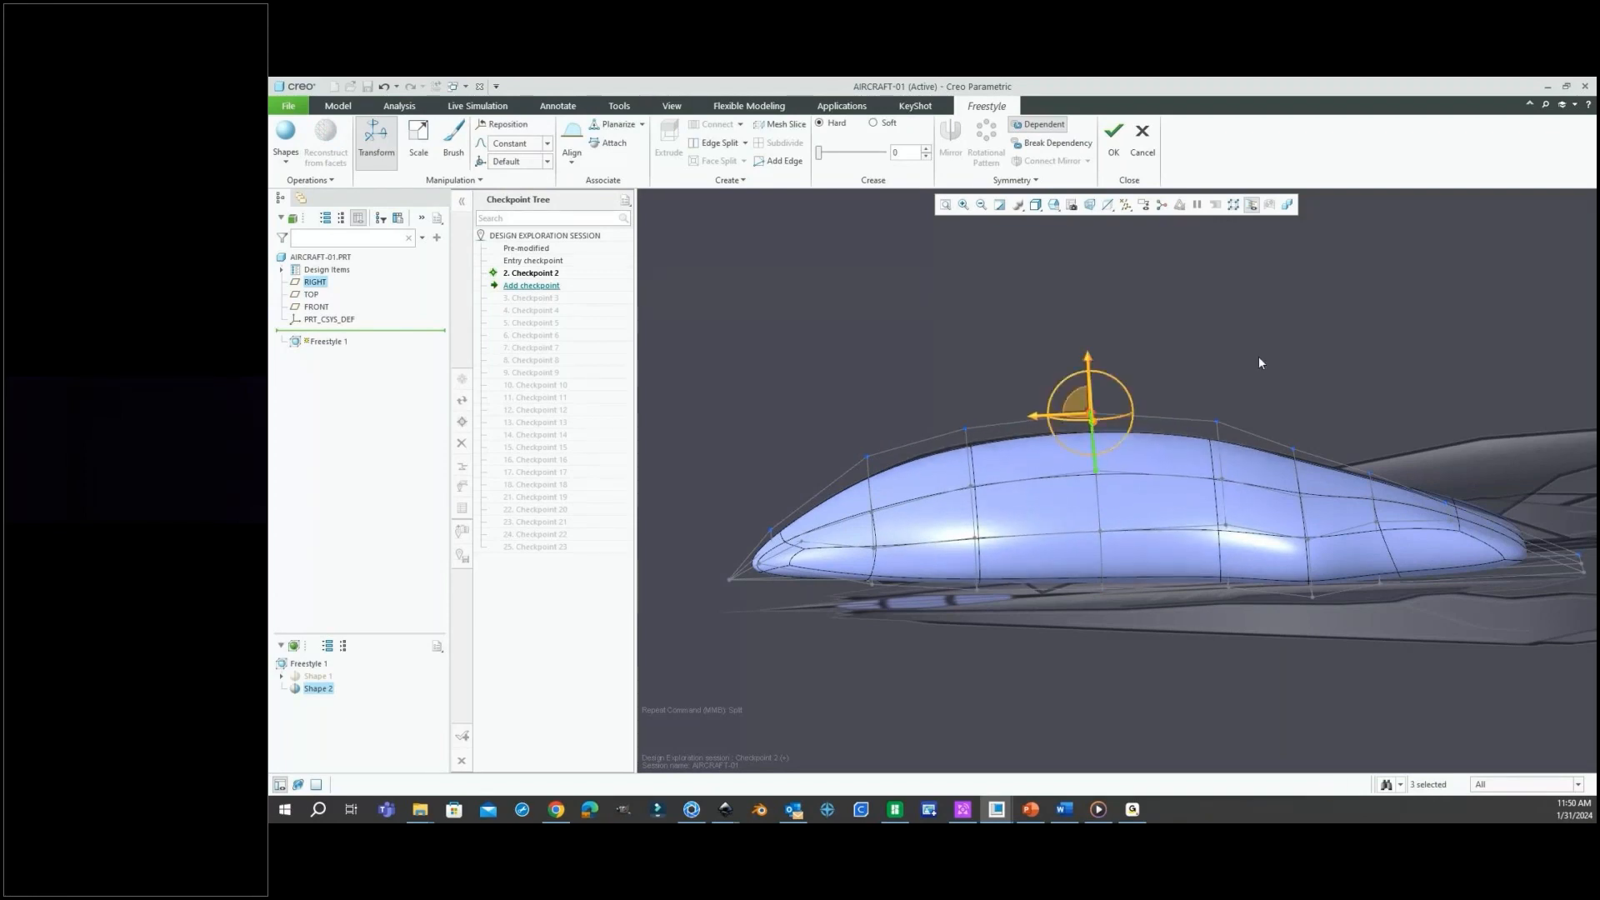
pyautogui.click(1256, 358)
# Extrude the row of five lower side faces from behind the nose to the rear section and pull them outward.
pyautogui.scroll(2, 1044, 410)
pyautogui.moveTo(1302, 531)
pyautogui.mouseDown(button='middle')
pyautogui.moveTo(1272, 556)
pyautogui.moveTo(1279, 586)
pyautogui.moveTo(1313, 572)
pyautogui.moveTo(1073, 535)
pyautogui.moveTo(1080, 516)
pyautogui.moveTo(1036, 539)
pyautogui.moveTo(1052, 516)
pyautogui.moveTo(1067, 561)
pyautogui.moveTo(1043, 559)
pyautogui.mouseUp(button='middle')
pyautogui.scroll(2, 1043, 558)
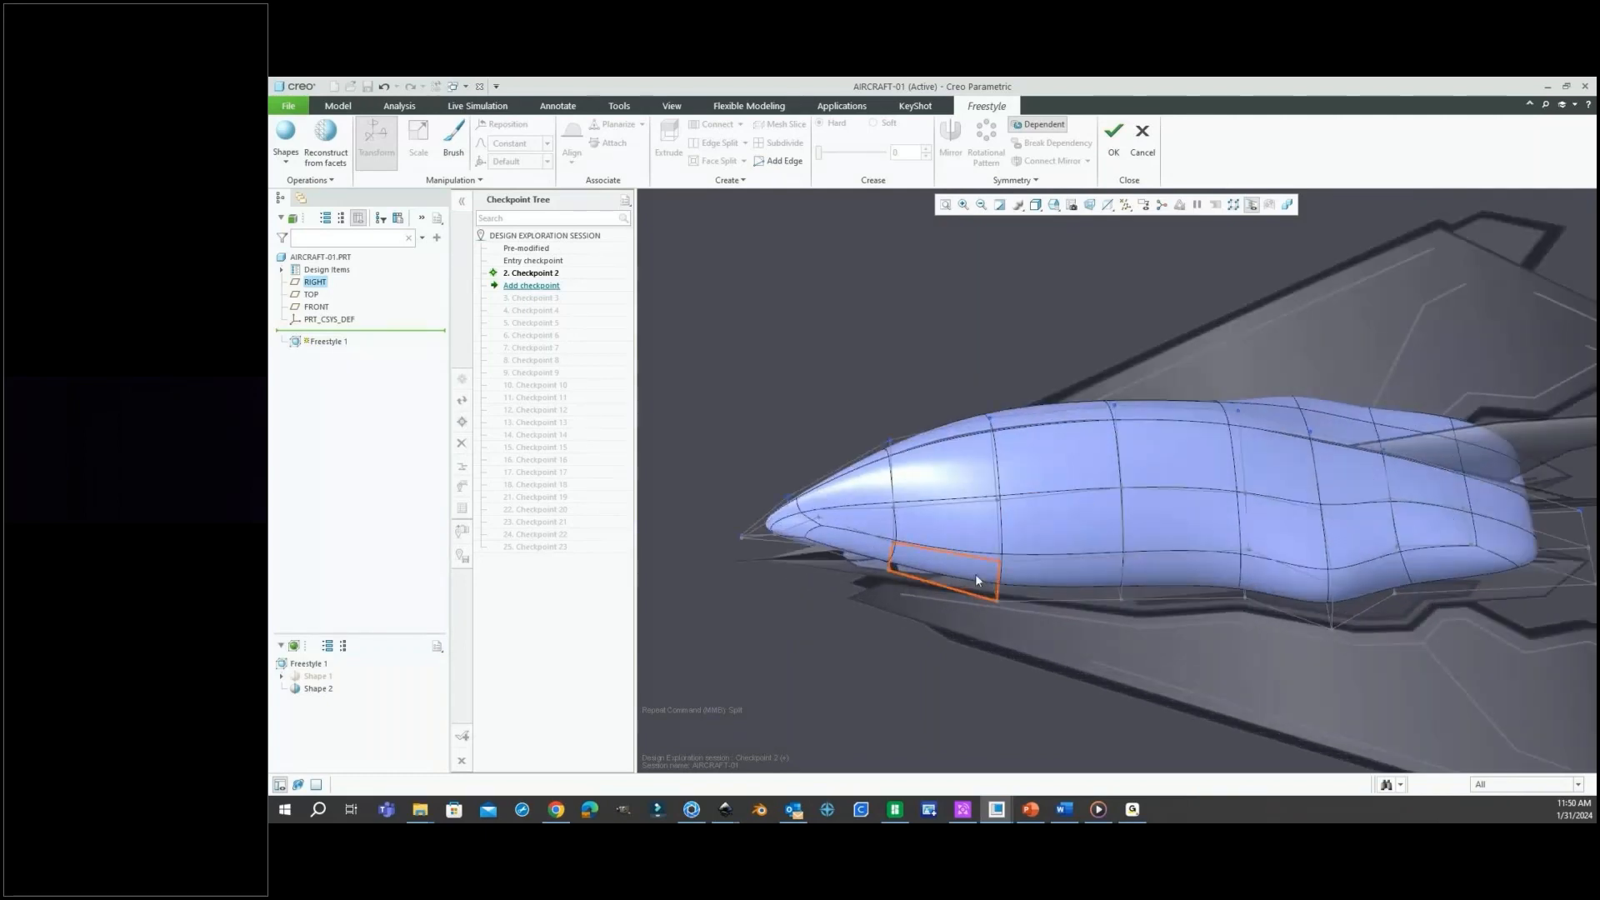
pyautogui.click(975, 573)
pyautogui.scroll(-2, 968, 600)
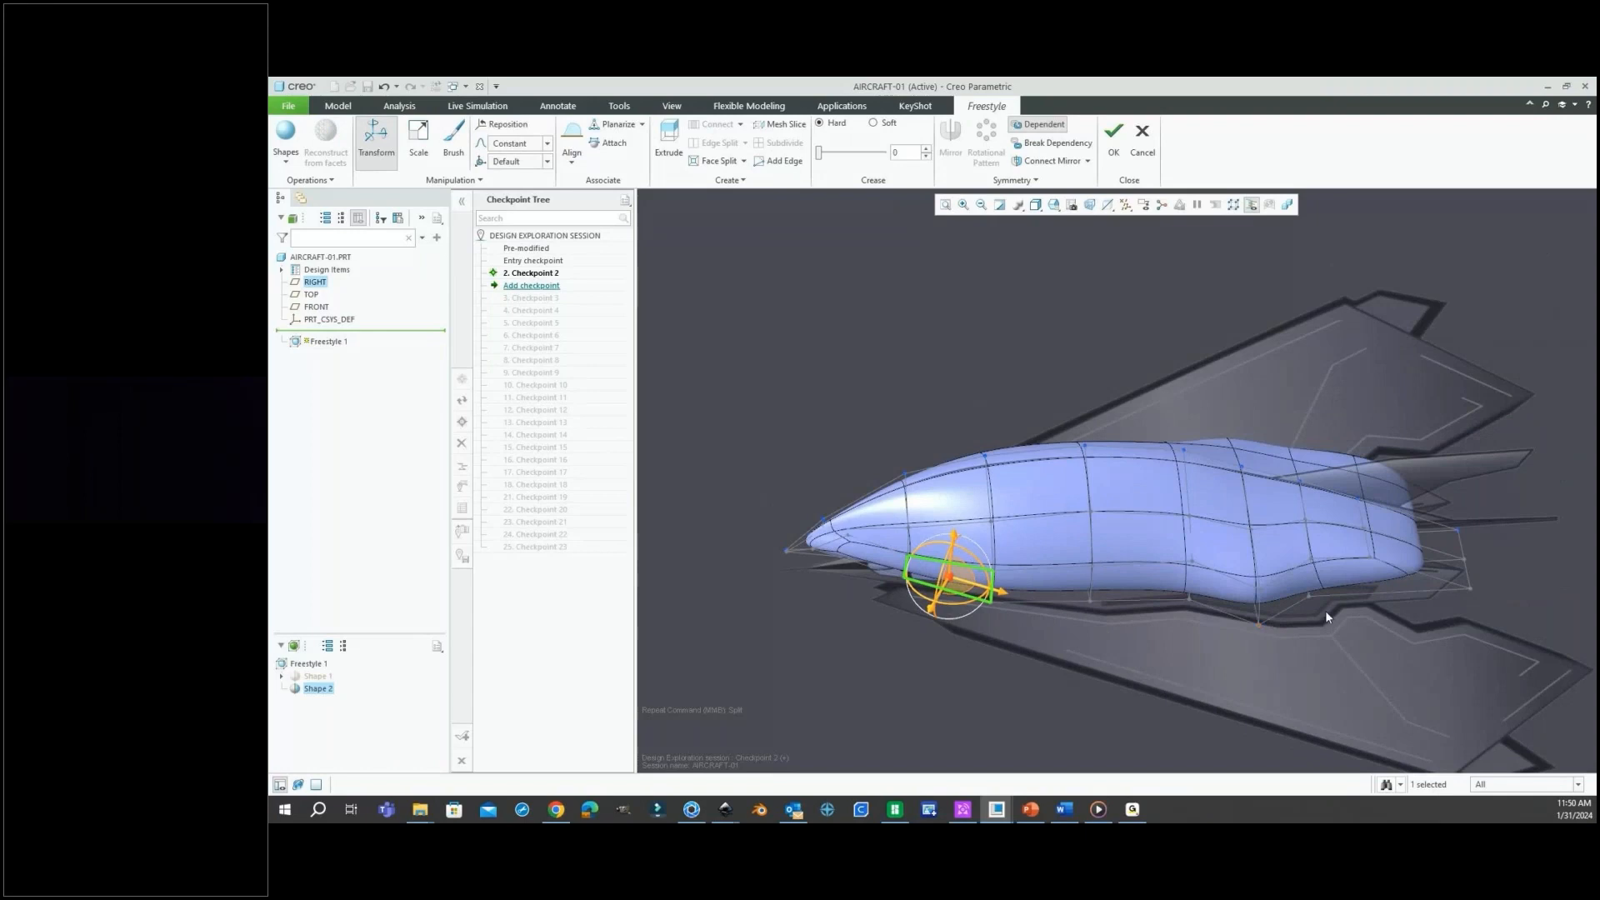
pyautogui.scroll(2, 1324, 609)
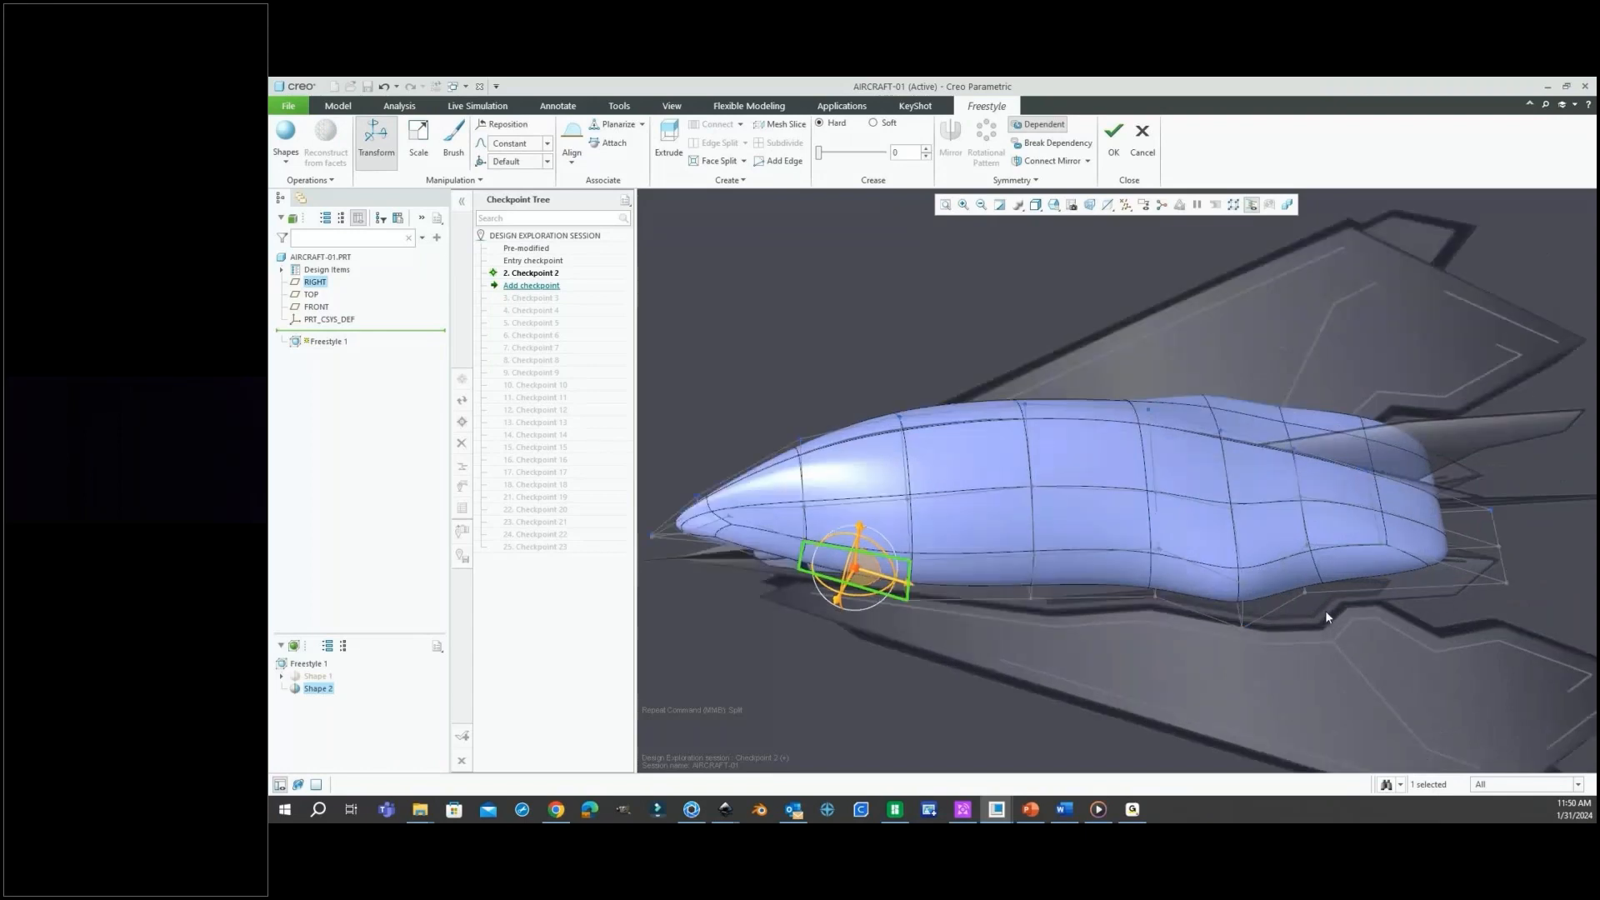
pyautogui.keyDown('shift'); pyautogui.click(1263, 588); pyautogui.keyUp('shift')
pyautogui.scroll(-1, 958, 578)
pyautogui.rightClick(867, 381)
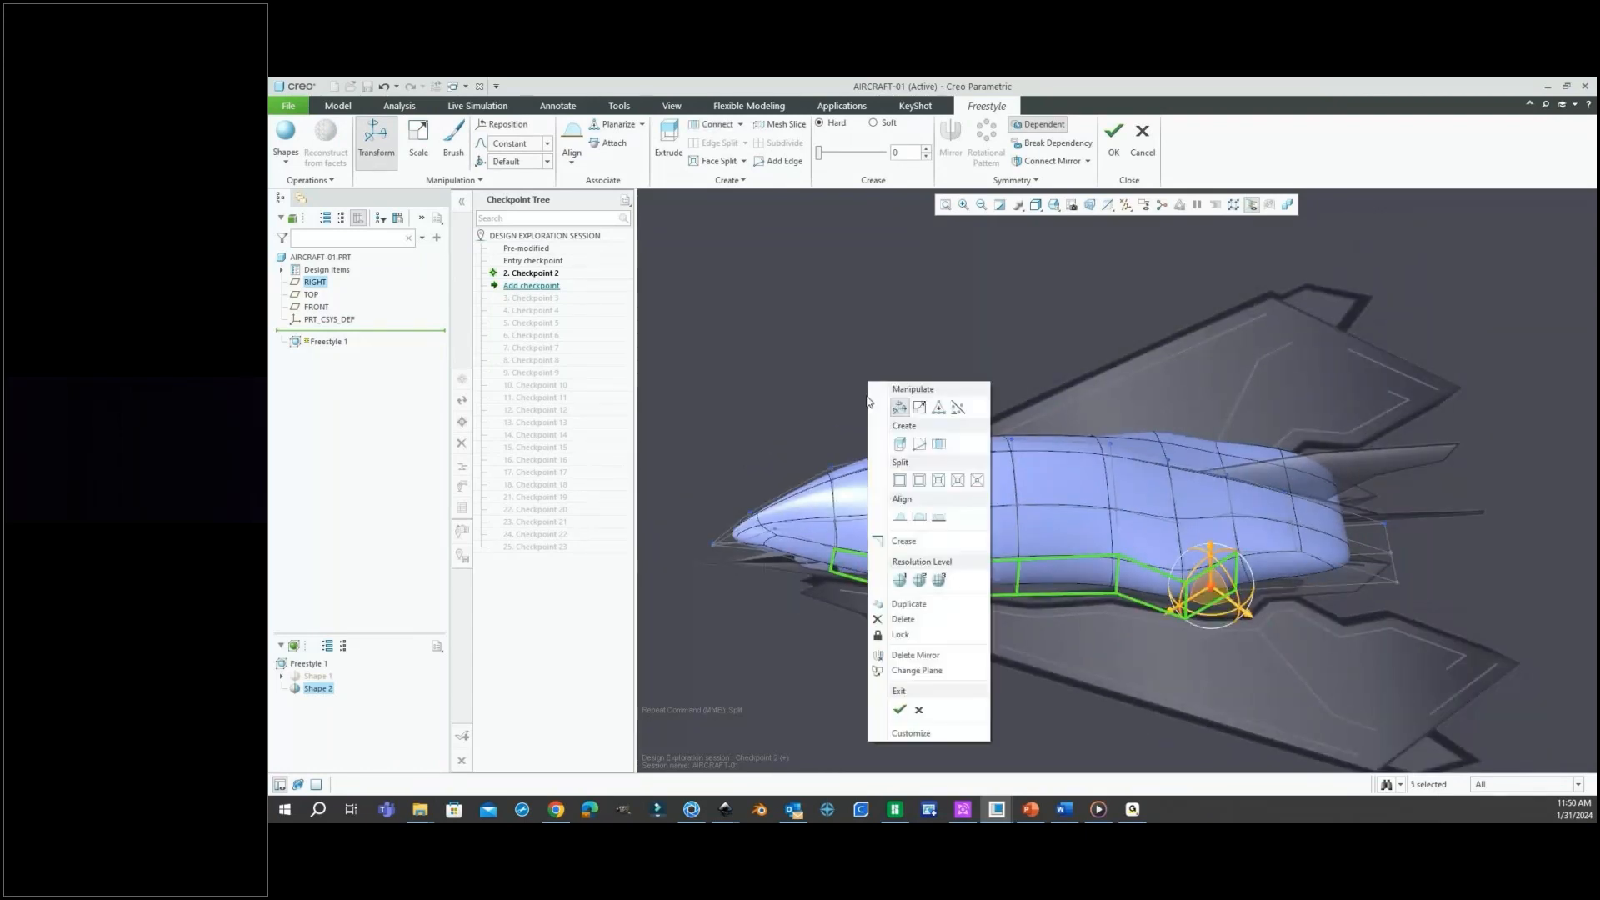
pyautogui.click(898, 442)
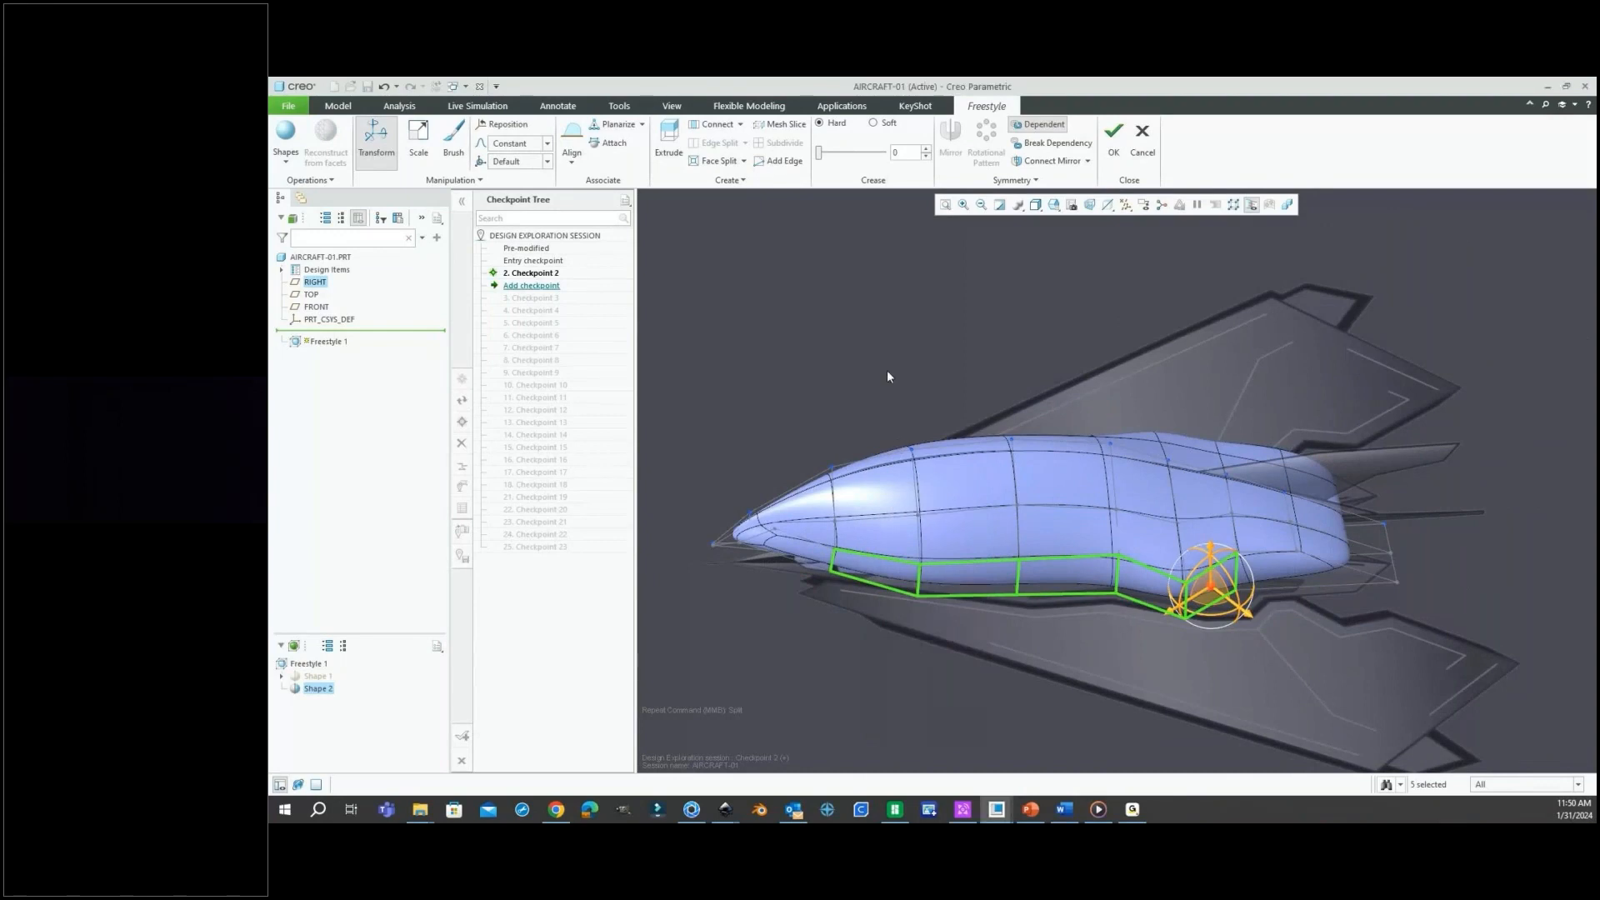
pyautogui.rightClick(888, 376)
pyautogui.click(919, 433)
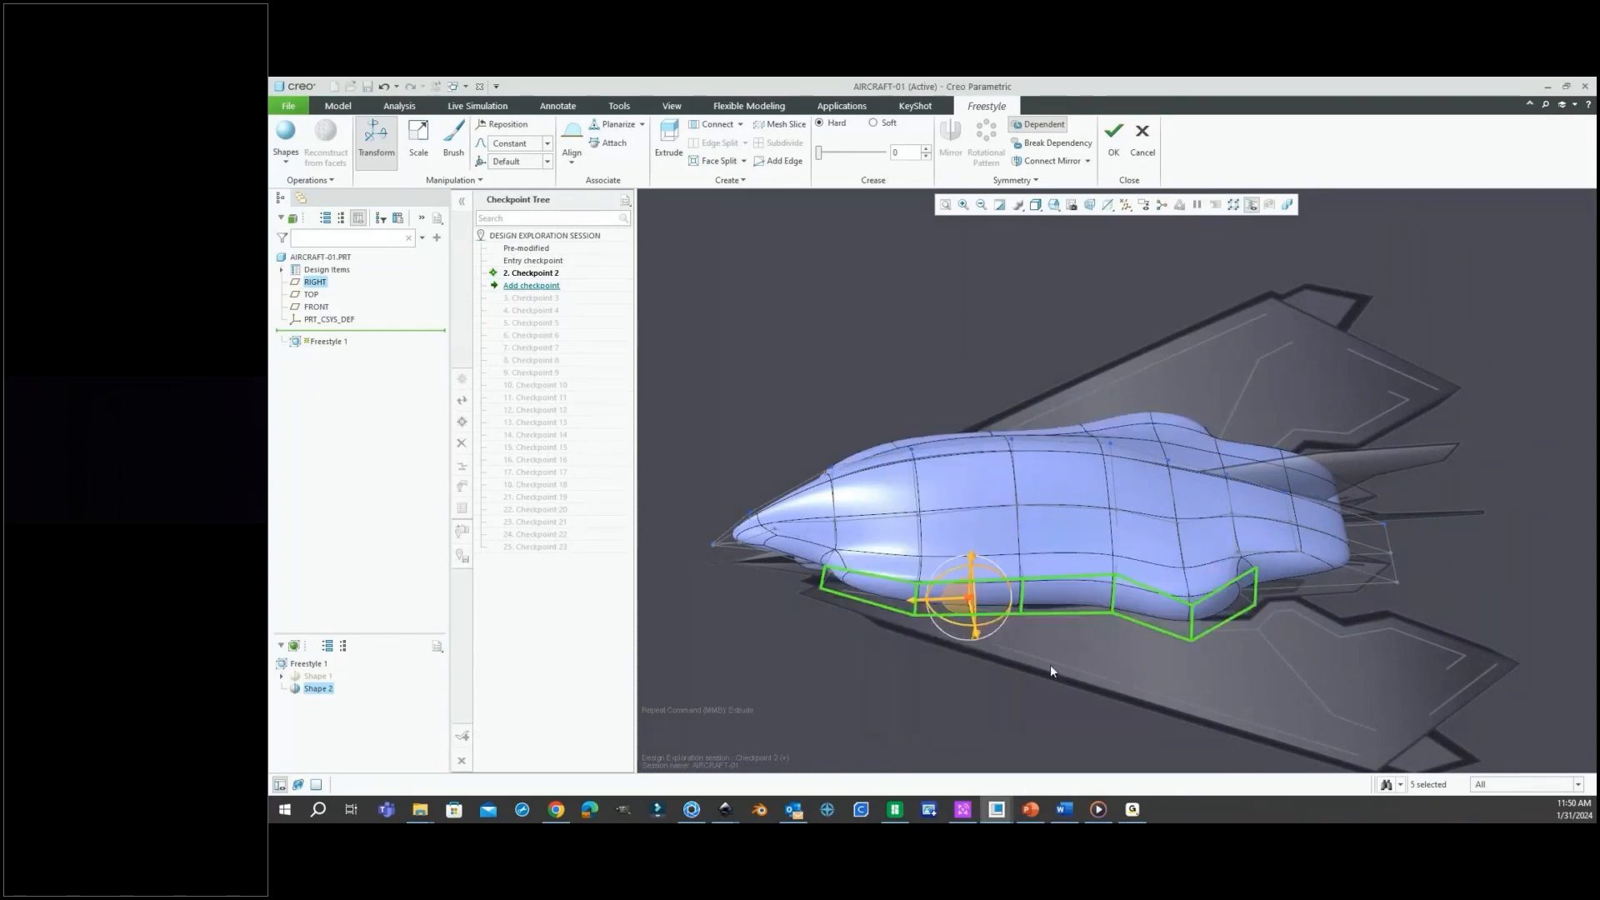
pyautogui.moveTo(977, 636); pyautogui.dragTo(874, 620)
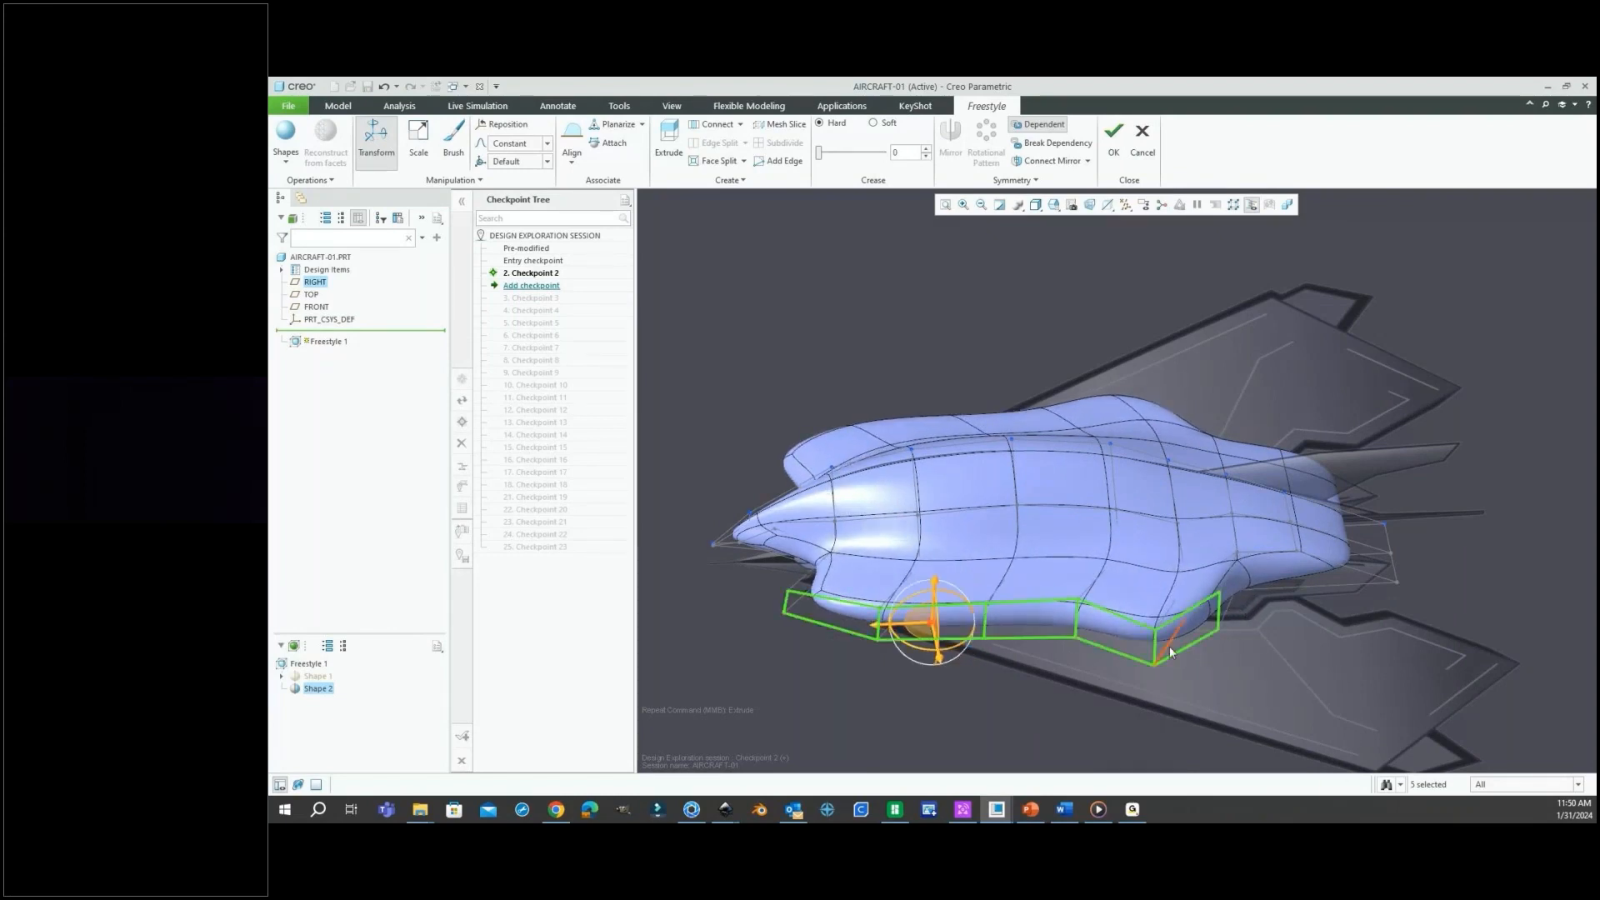
# Move the rear inner edge of the extruded side section toward the rear.
pyautogui.moveTo(1151, 633); pyautogui.dragTo(1253, 690, button='middle')
pyautogui.click(1212, 617)
pyautogui.moveTo(1193, 656); pyautogui.dragTo(1267, 616)
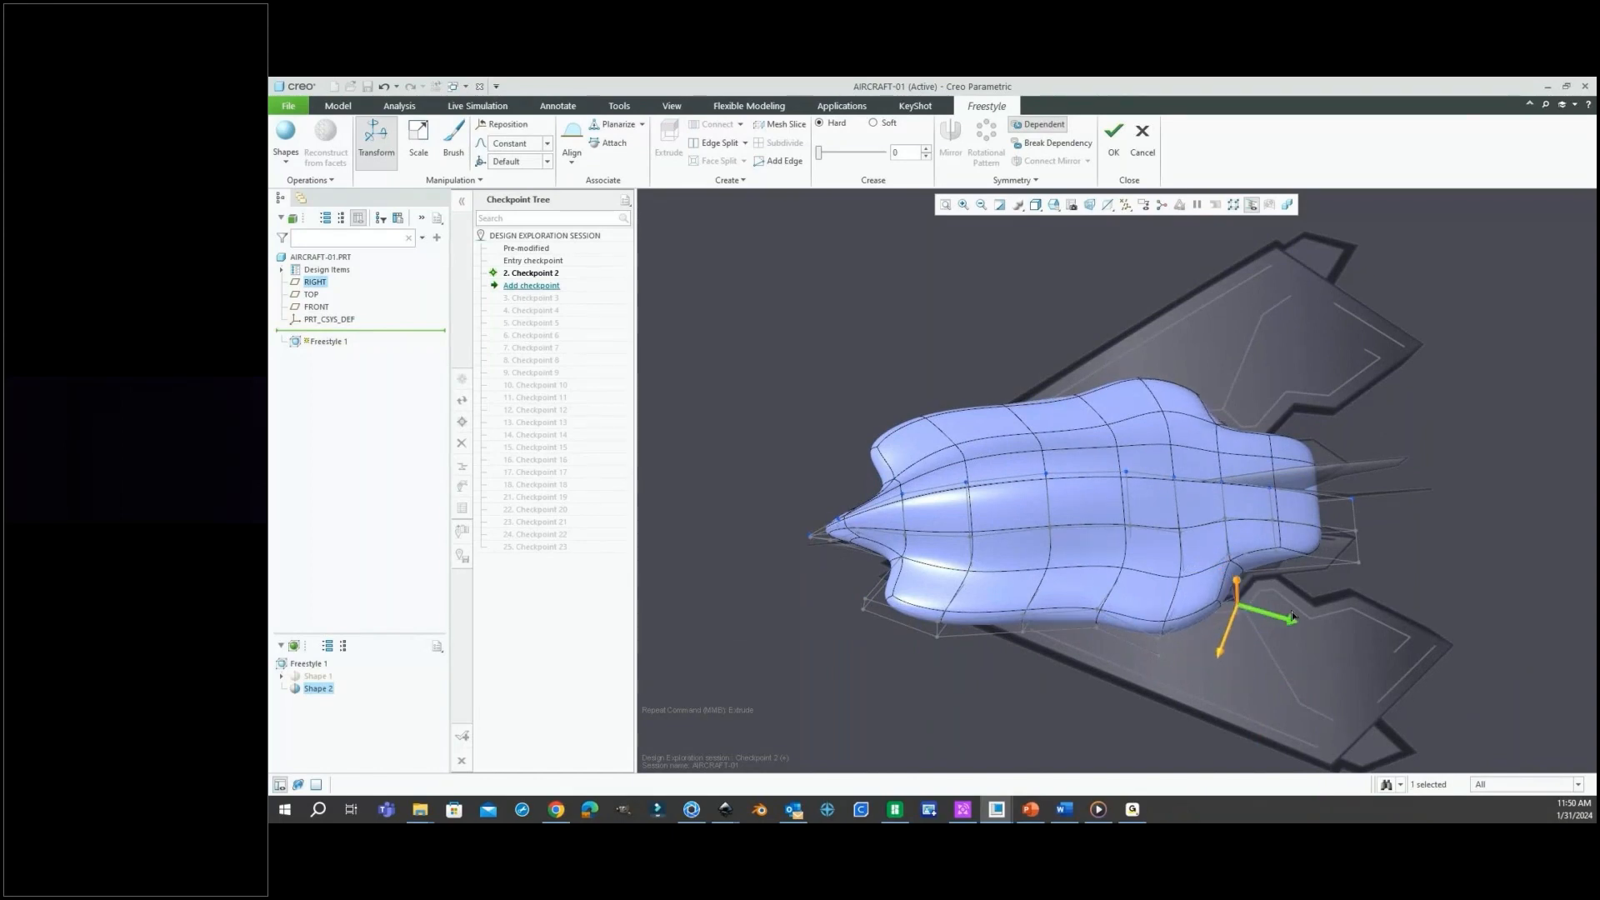
# Move the rear outer corner edge of the extruded side outward and rearward to form a swept wing tip.
pyautogui.click(1155, 647)
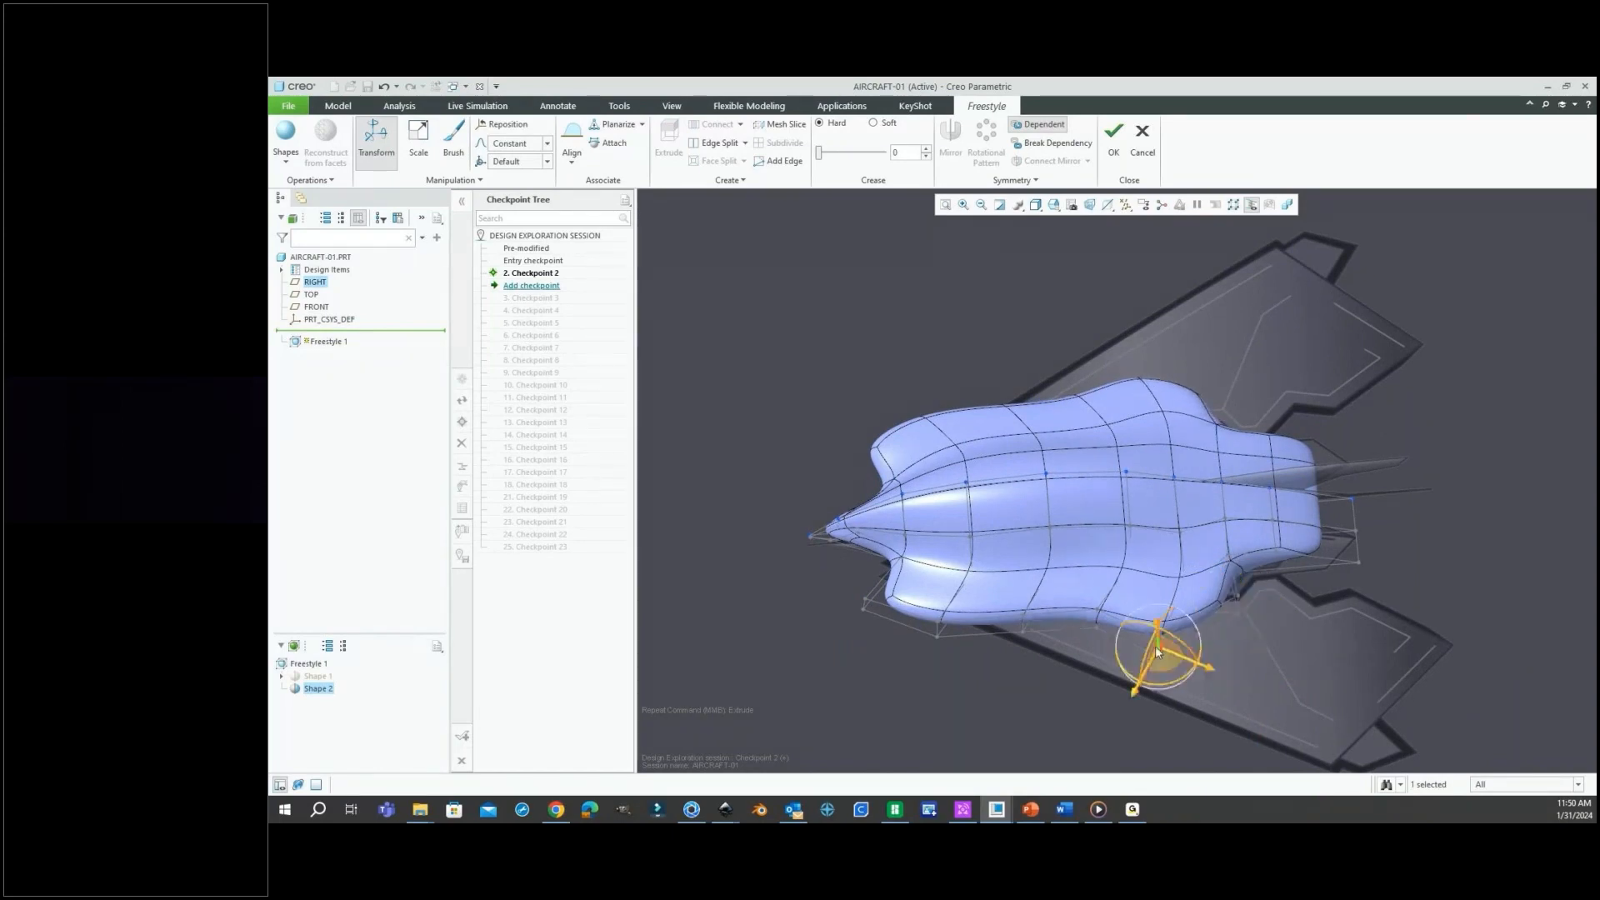
pyautogui.moveTo(1213, 667); pyautogui.dragTo(1318, 733)
pyautogui.moveTo(1318, 733); pyautogui.dragTo(1242, 736, button='middle')
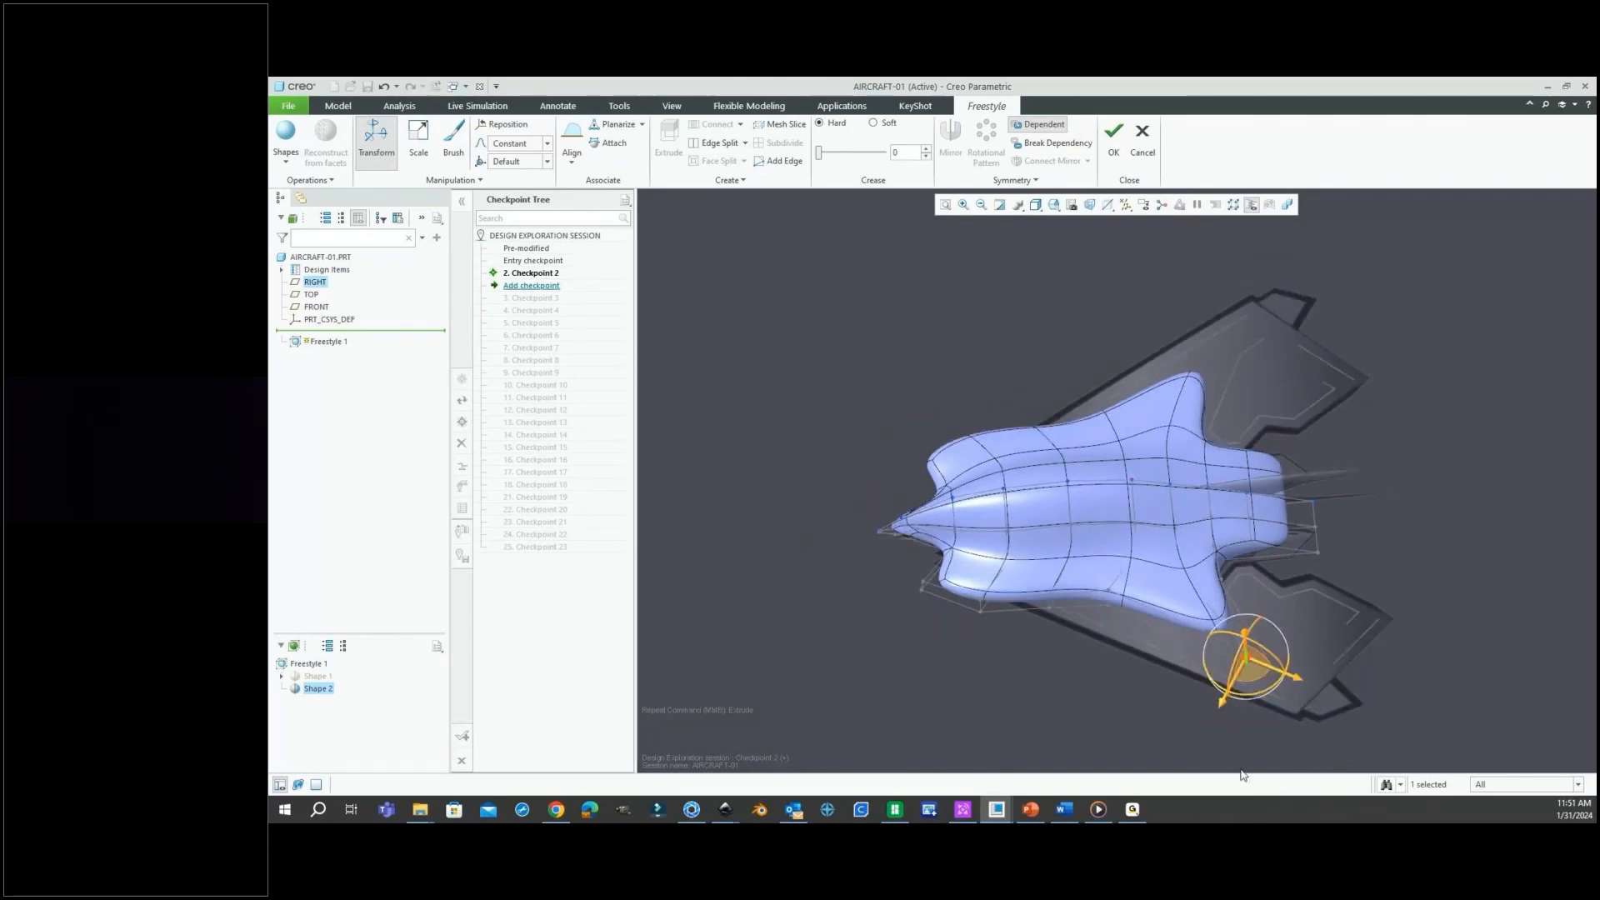
pyautogui.moveTo(1218, 738); pyautogui.dragTo(1193, 787)
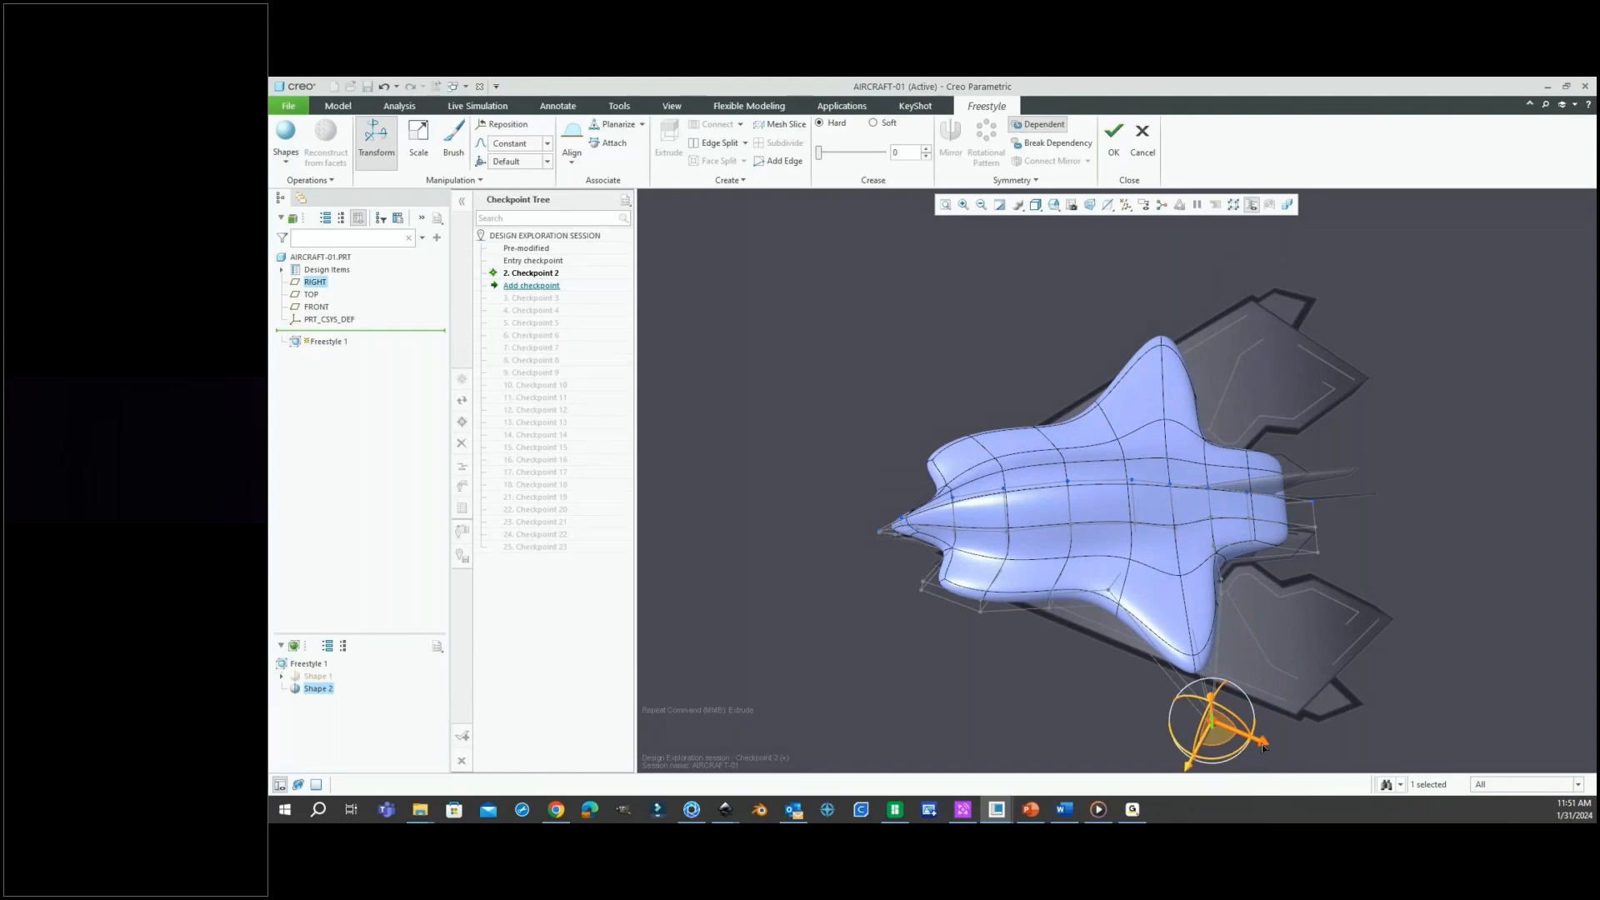
pyautogui.moveTo(1262, 748); pyautogui.dragTo(1377, 780)
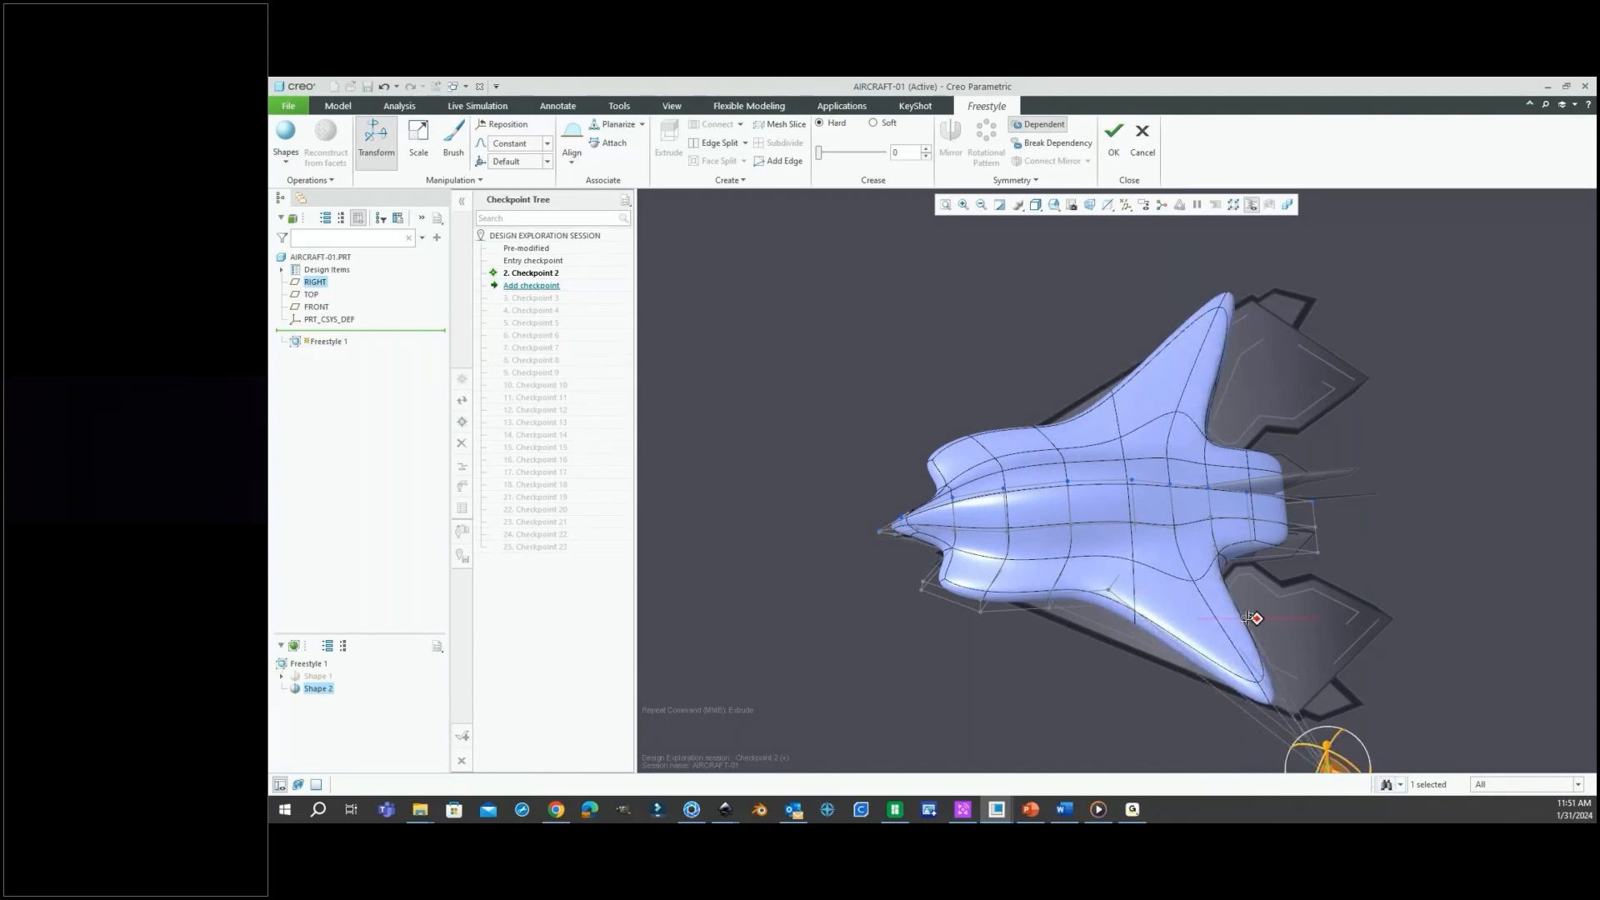
# Extrude the wing's rear face and pull it toward the rear to widen the wing.
pyautogui.moveTo(1246, 618); pyautogui.dragTo(1293, 648, button='middle')
pyautogui.scroll(2, 1328, 643)
pyautogui.click(1328, 643)
pyautogui.scroll(3, 1255, 623)
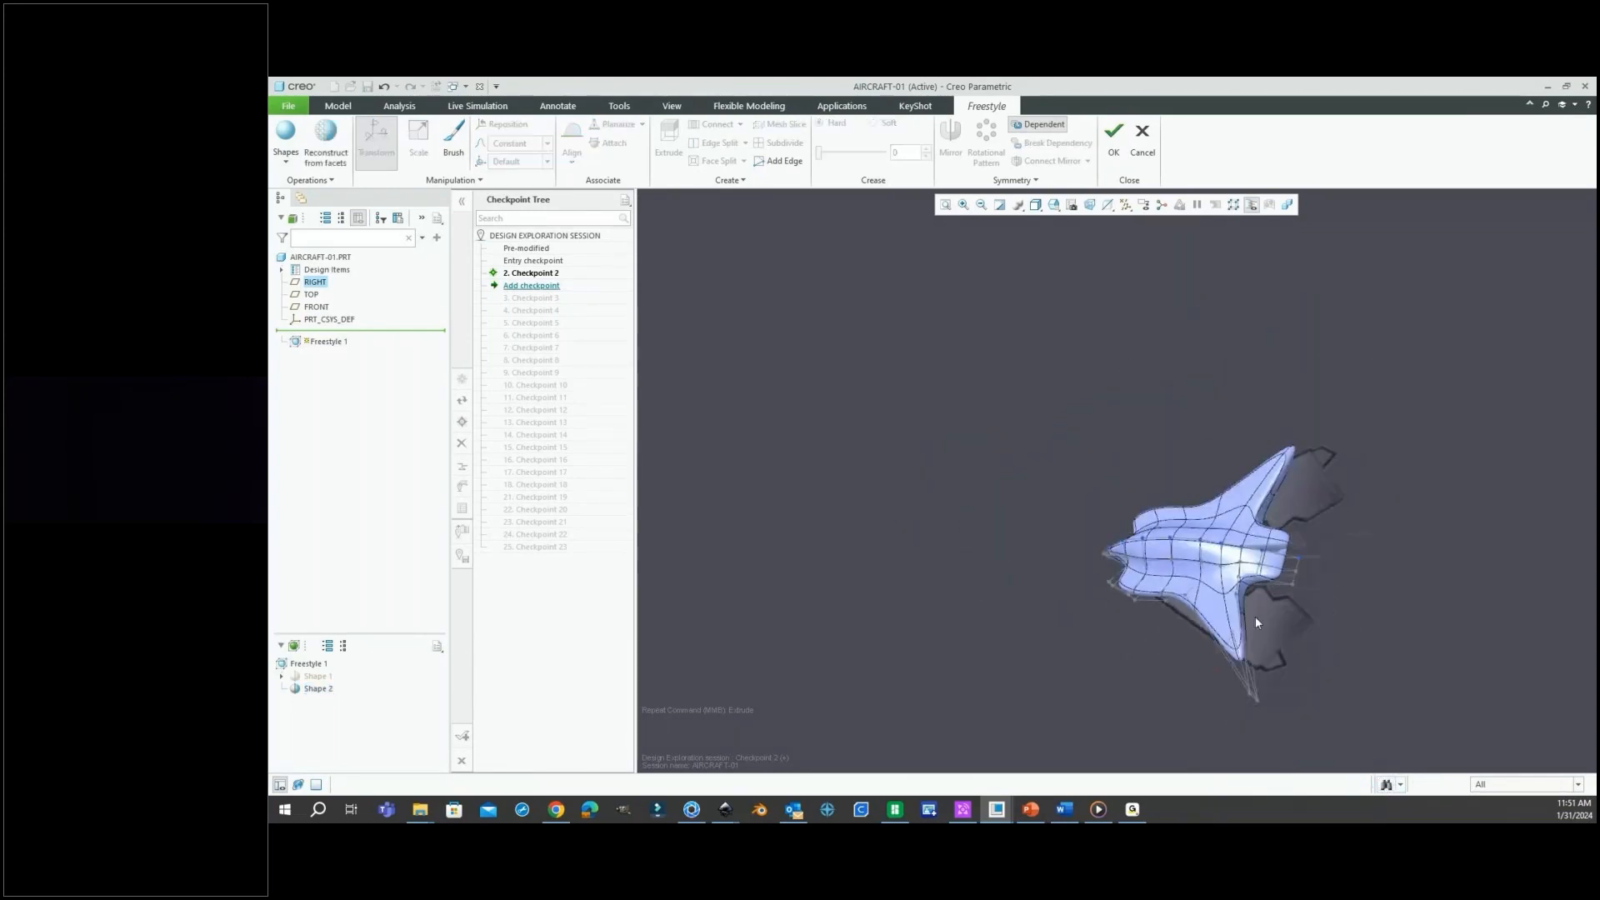
pyautogui.scroll(-3, 1254, 622)
pyautogui.click(1236, 633)
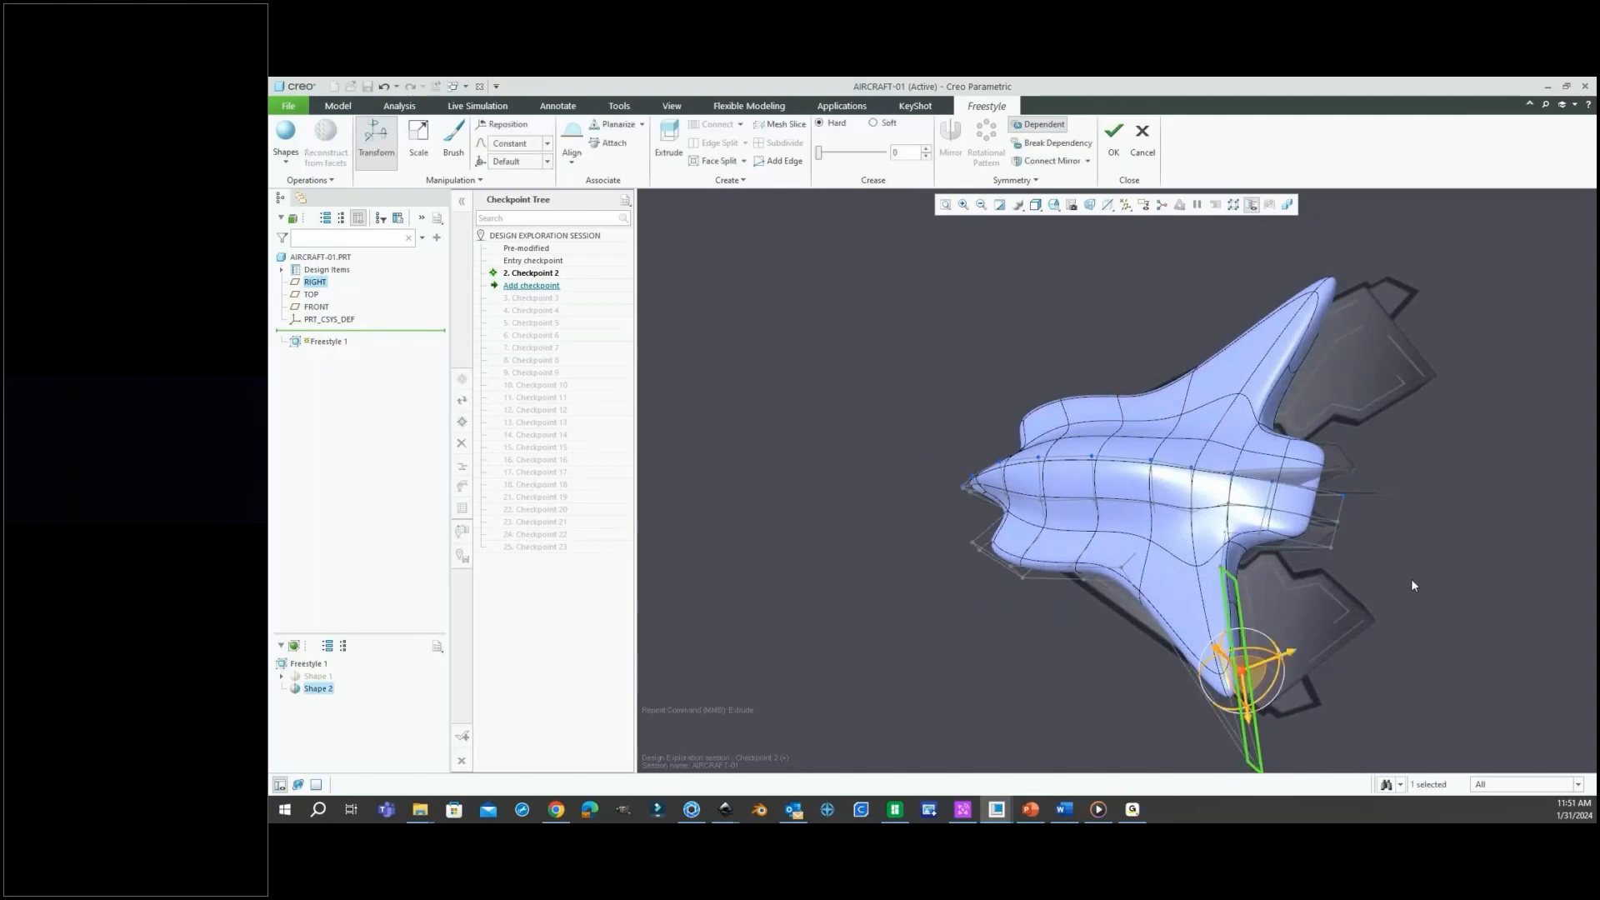
pyautogui.rightClick(1412, 585)
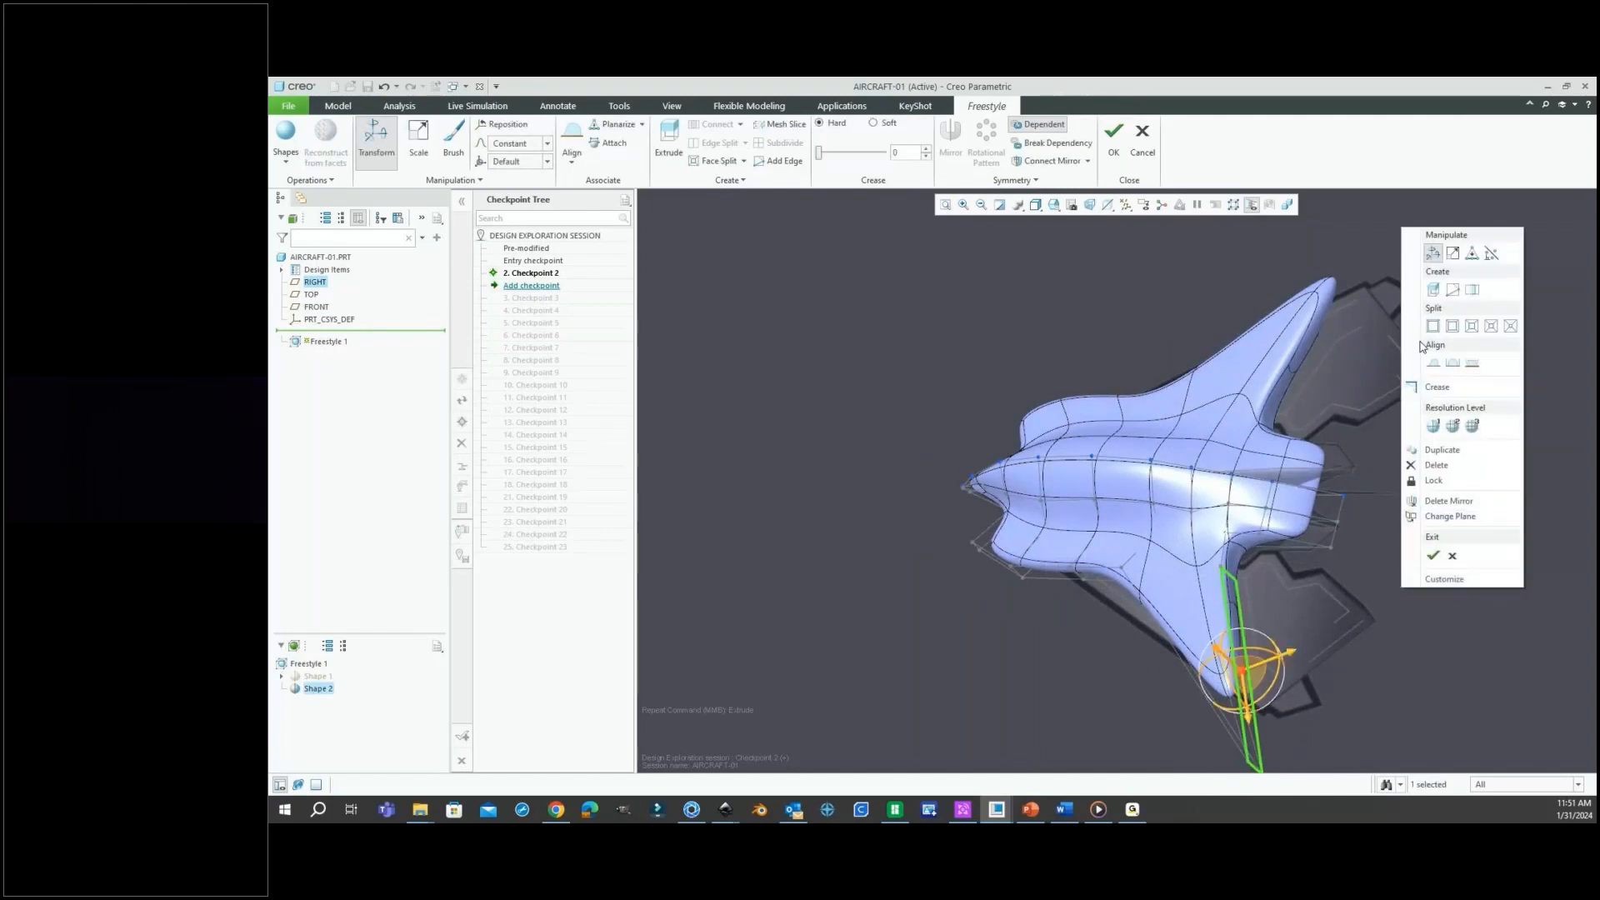
pyautogui.scroll(3, 1328, 646)
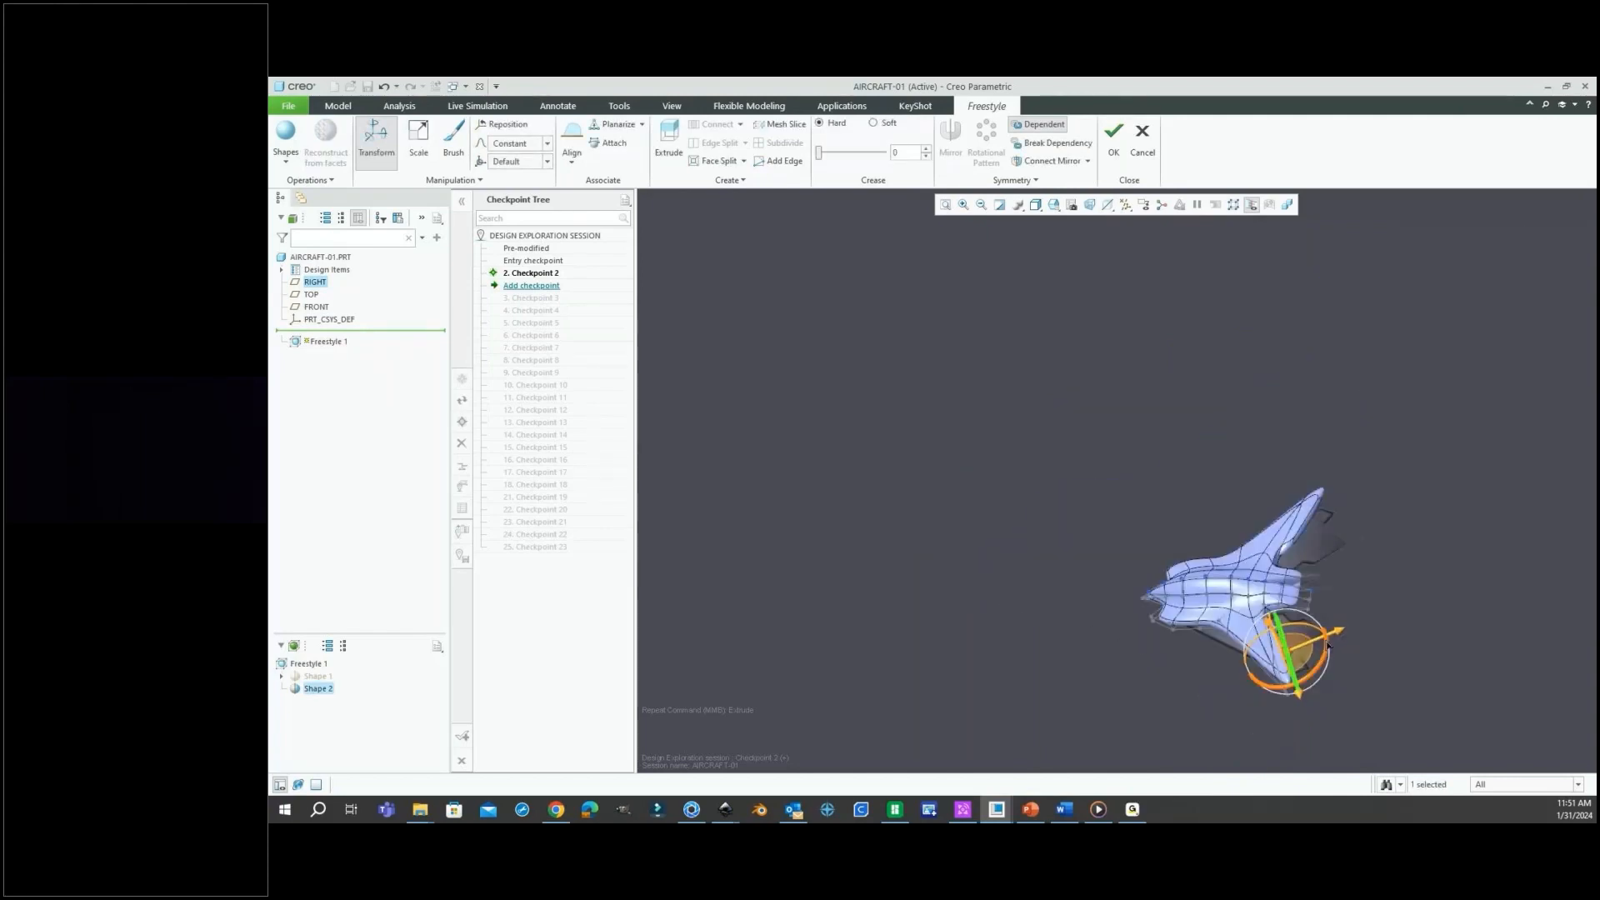
pyautogui.moveTo(1334, 633); pyautogui.dragTo(1374, 617)
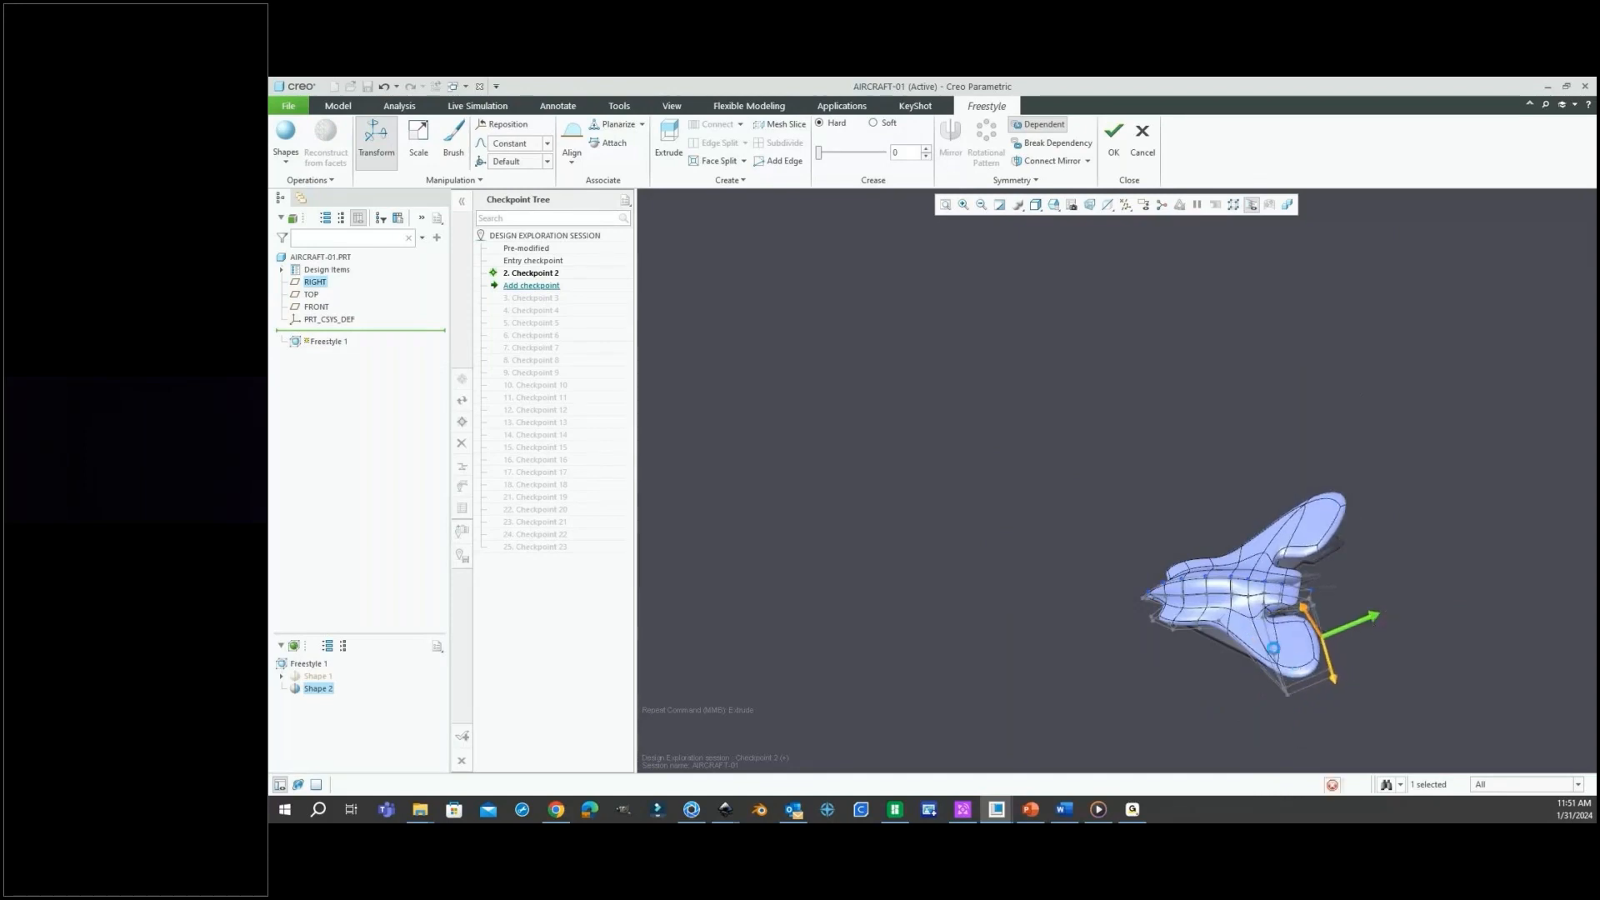
# Move the outer rear corner edge of the wing tip inward and forward to taper the tip.
pyautogui.moveTo(1278, 633); pyautogui.dragTo(1336, 641, button='middle')
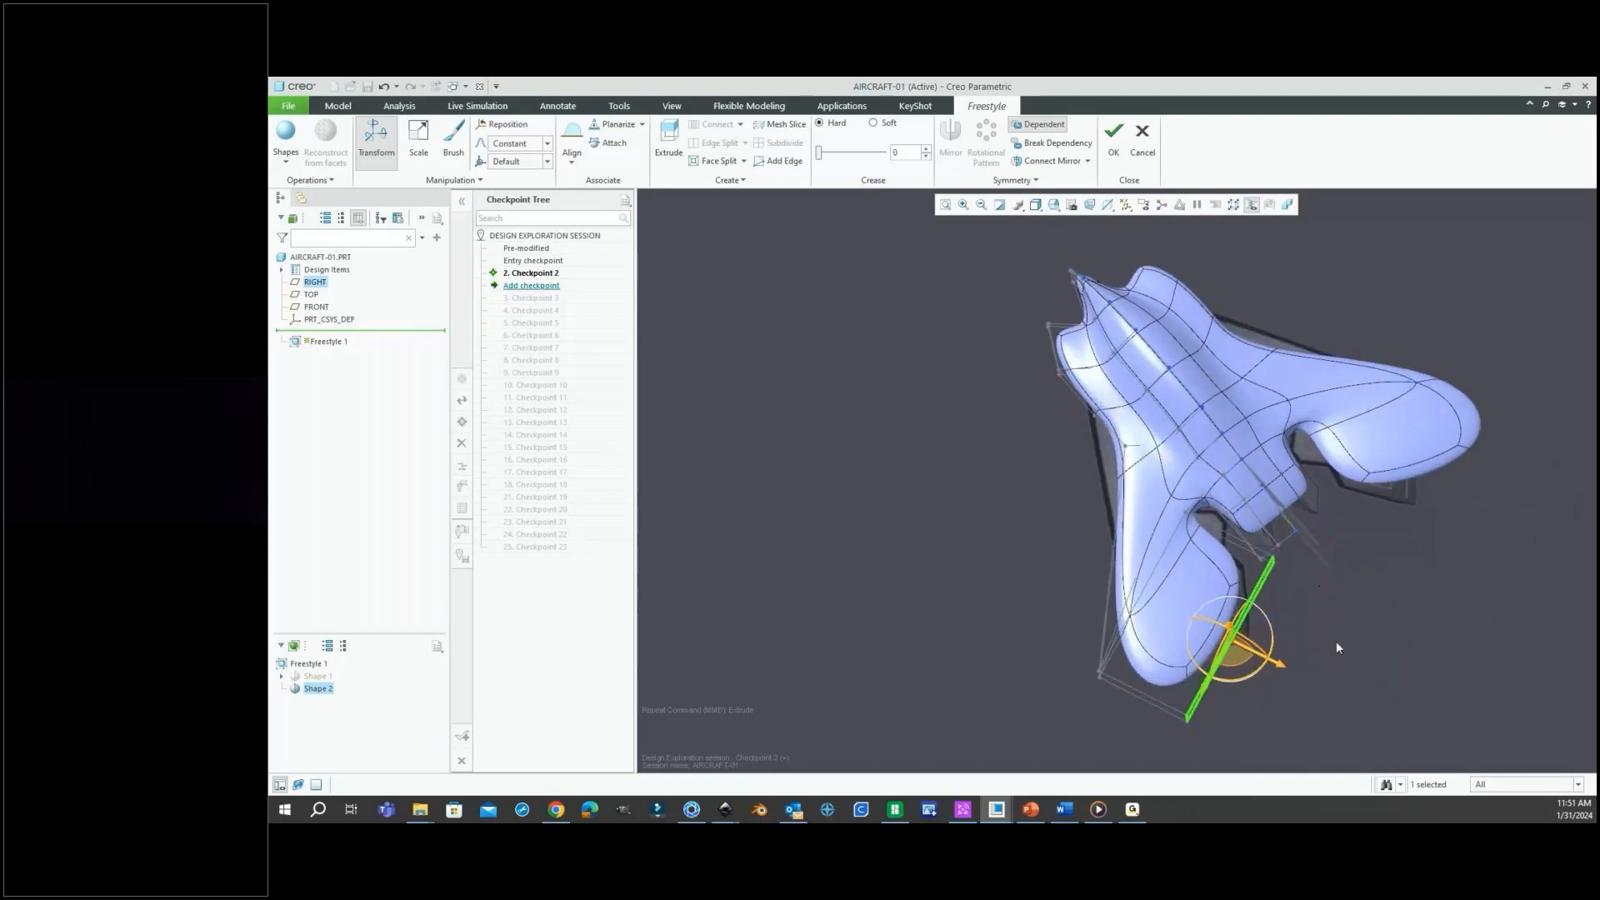
pyautogui.scroll(5, 1152, 678)
pyautogui.moveTo(1154, 663); pyautogui.dragTo(1151, 618, button='middle')
pyautogui.scroll(-5, 1151, 618)
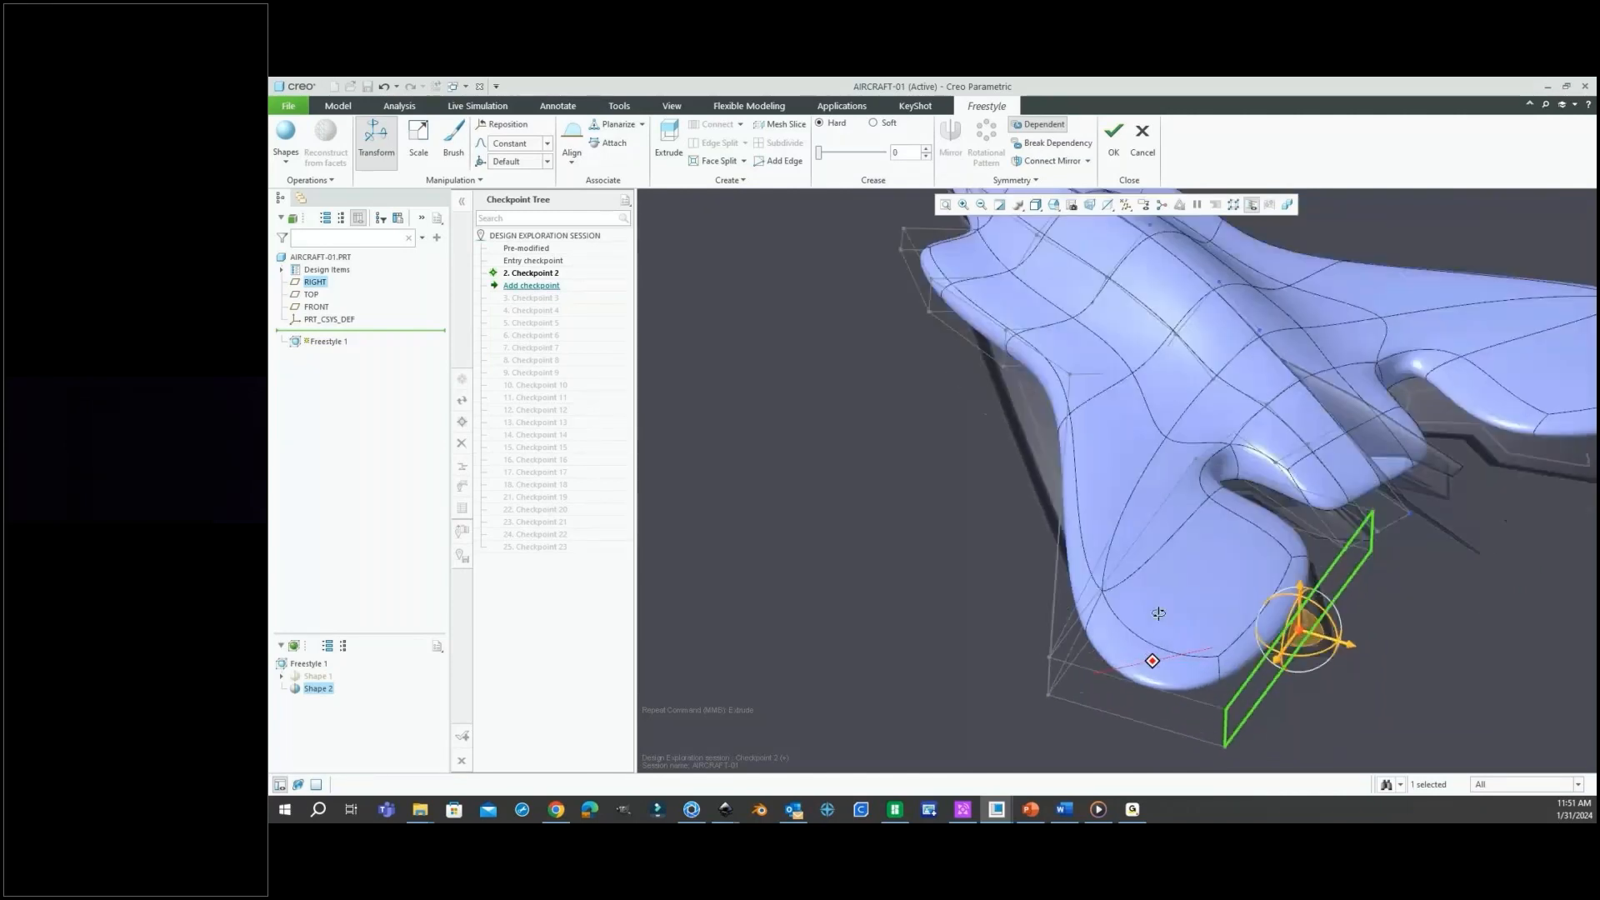
pyautogui.moveTo(1237, 698); pyautogui.dragTo(1212, 725, button='middle')
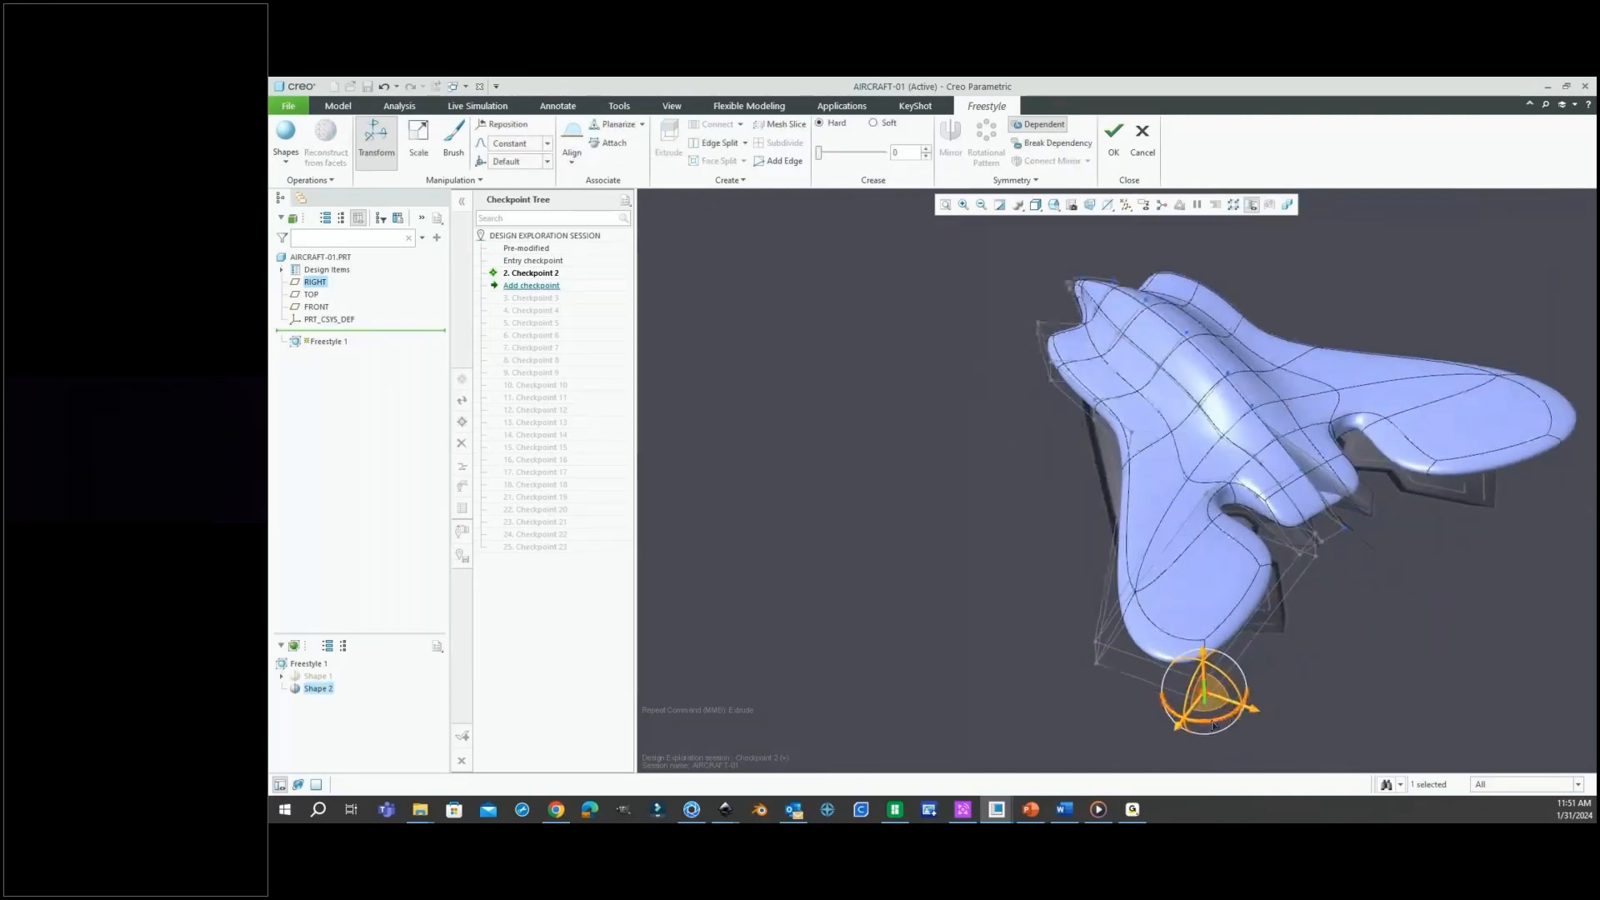
pyautogui.moveTo(1183, 725); pyautogui.dragTo(1177, 673)
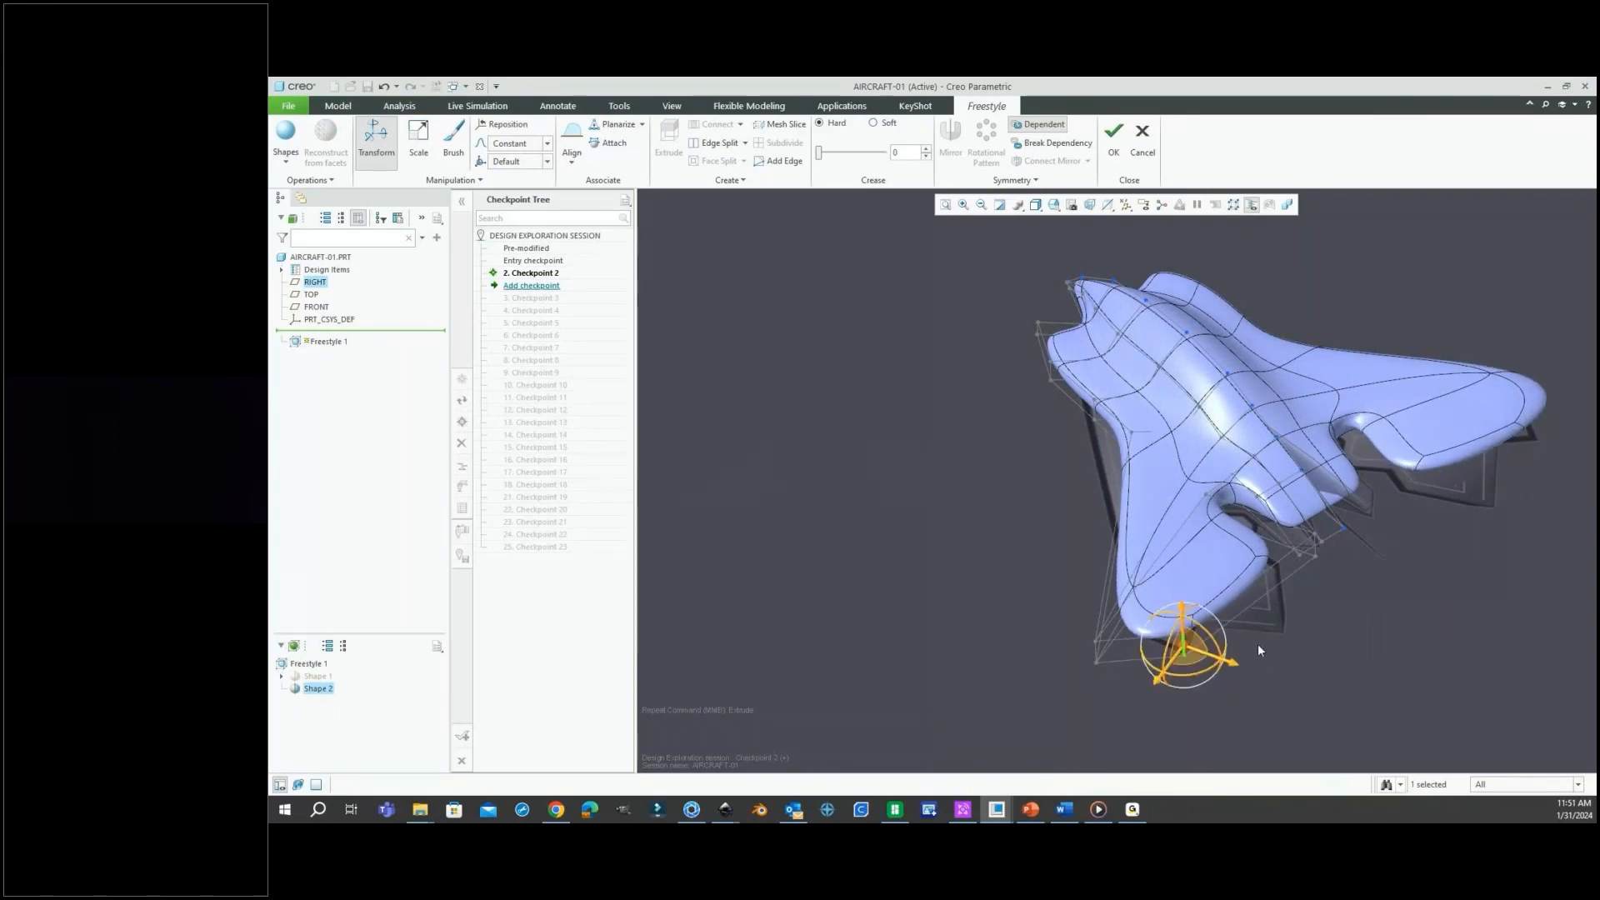
# Pull the vertical edge midway along the wing's leading edge outward to straighten the leading edge.
pyautogui.moveTo(1257, 643); pyautogui.dragTo(1234, 606, button='middle')
pyautogui.scroll(-3, 1284, 618)
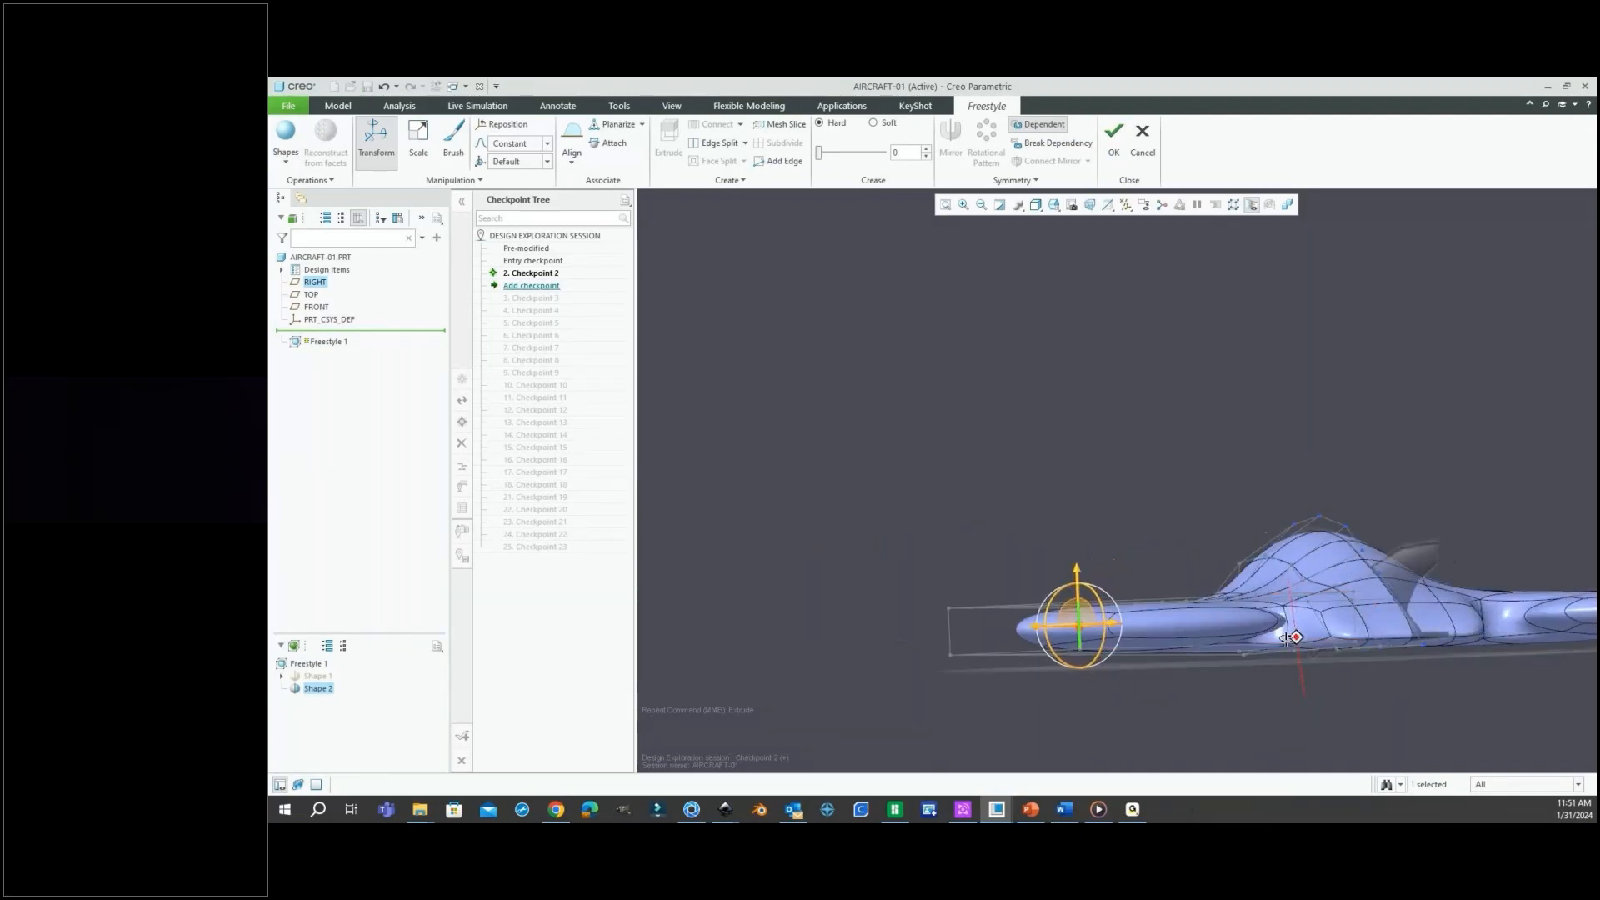
pyautogui.moveTo(1287, 638); pyautogui.dragTo(1096, 589, button='middle')
pyautogui.click(1096, 588)
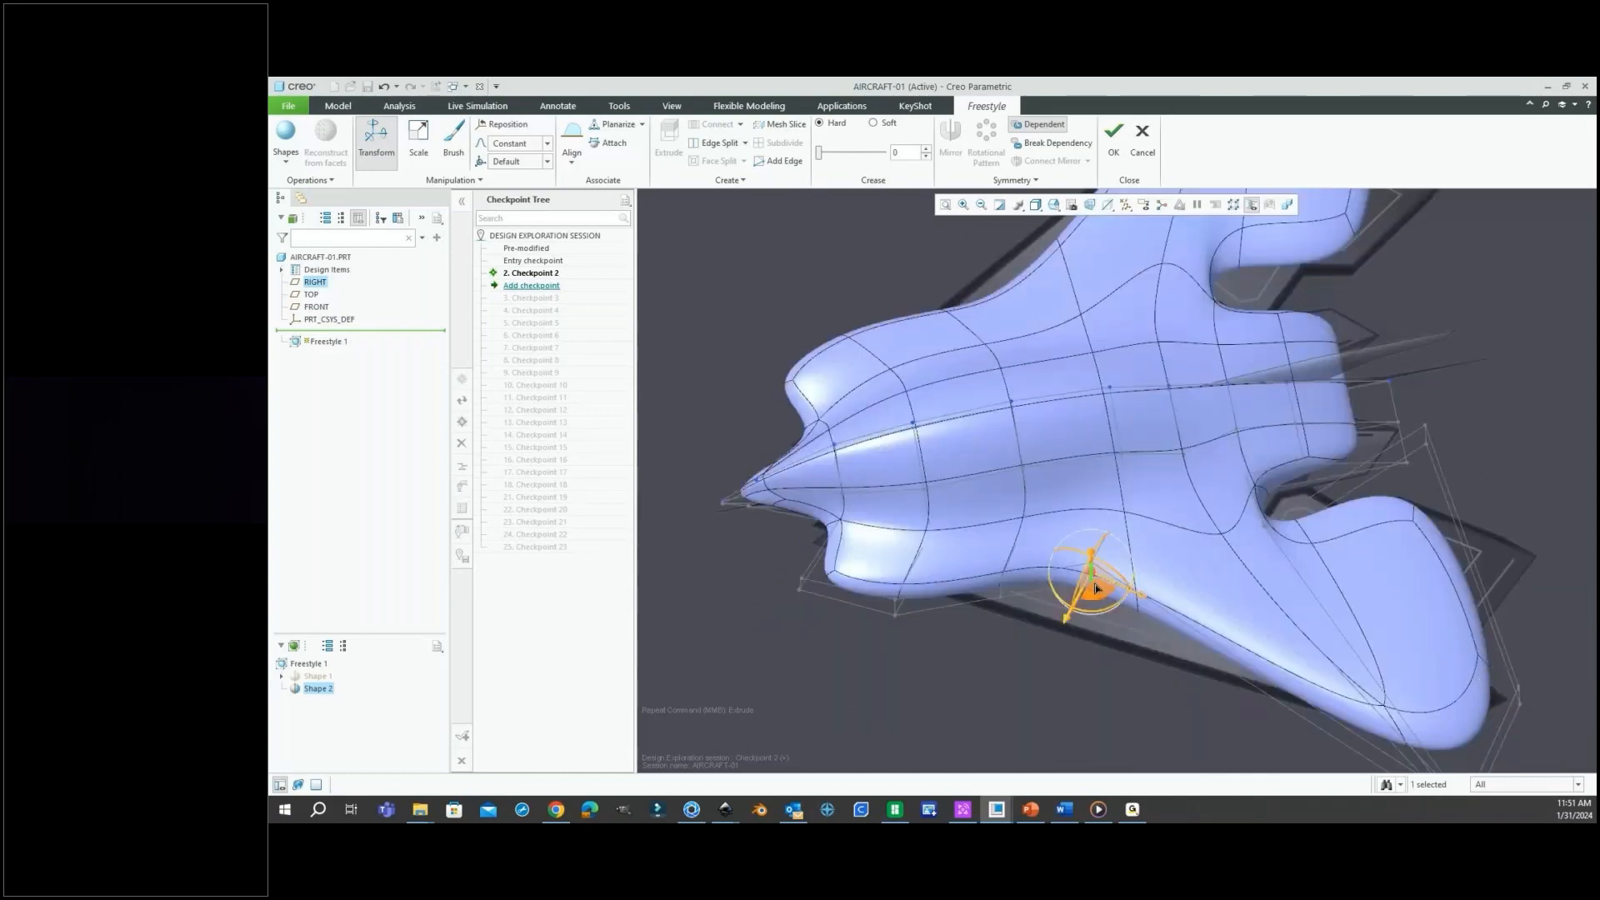
pyautogui.moveTo(1096, 588); pyautogui.dragTo(1047, 697)
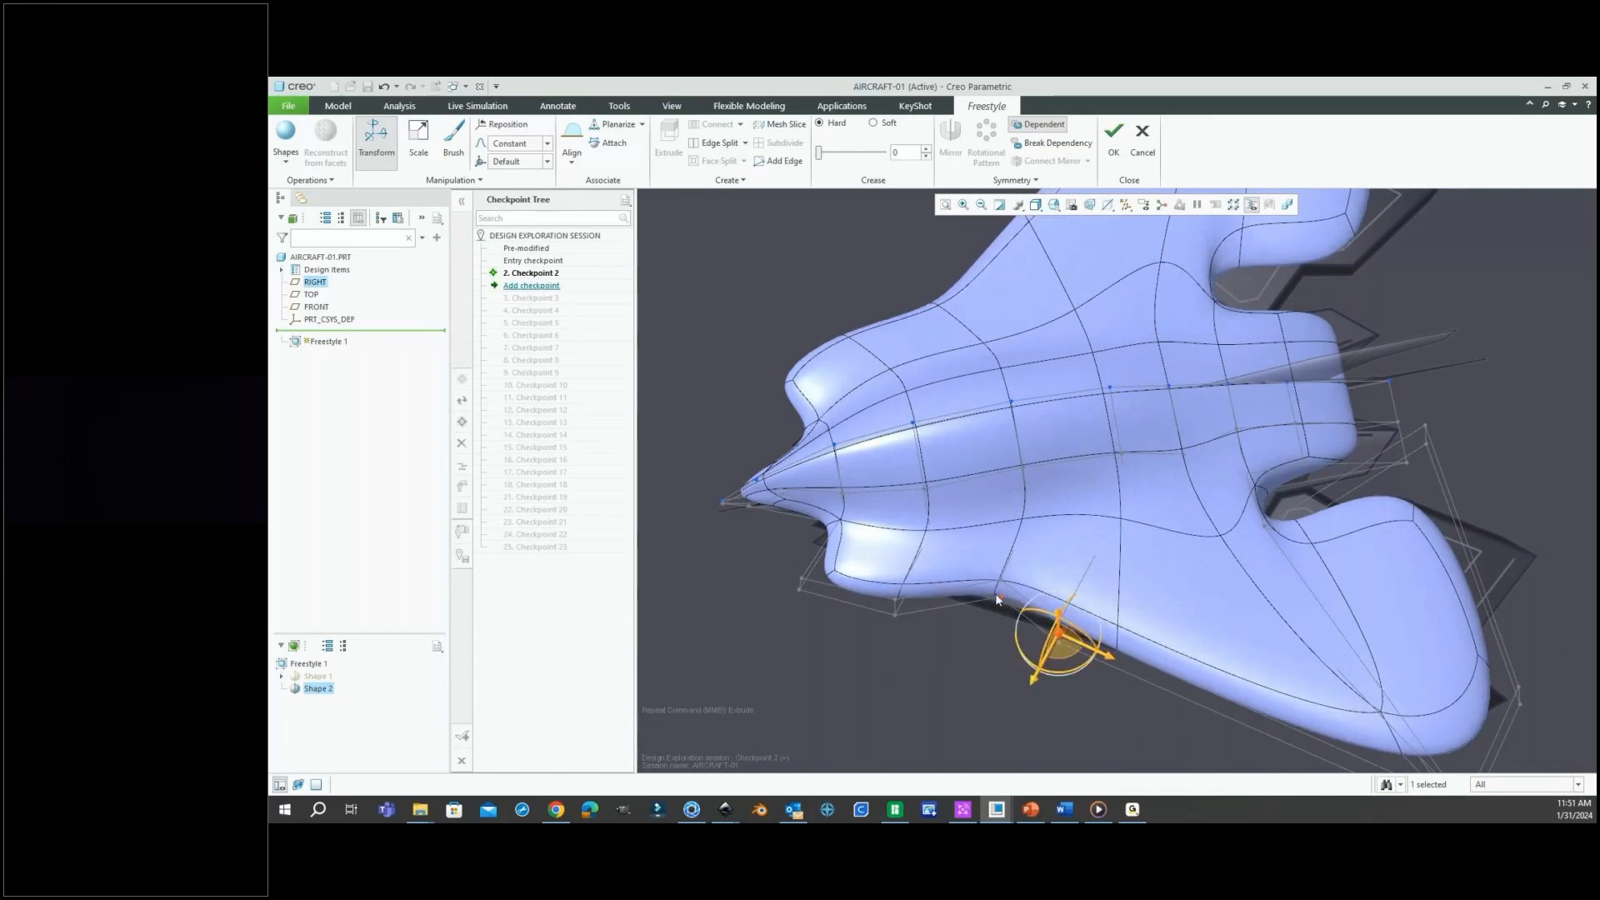
# Move the second leading-edge corner inward and the foremost one forward to blend the wing root toward the nose.
pyautogui.click(897, 608)
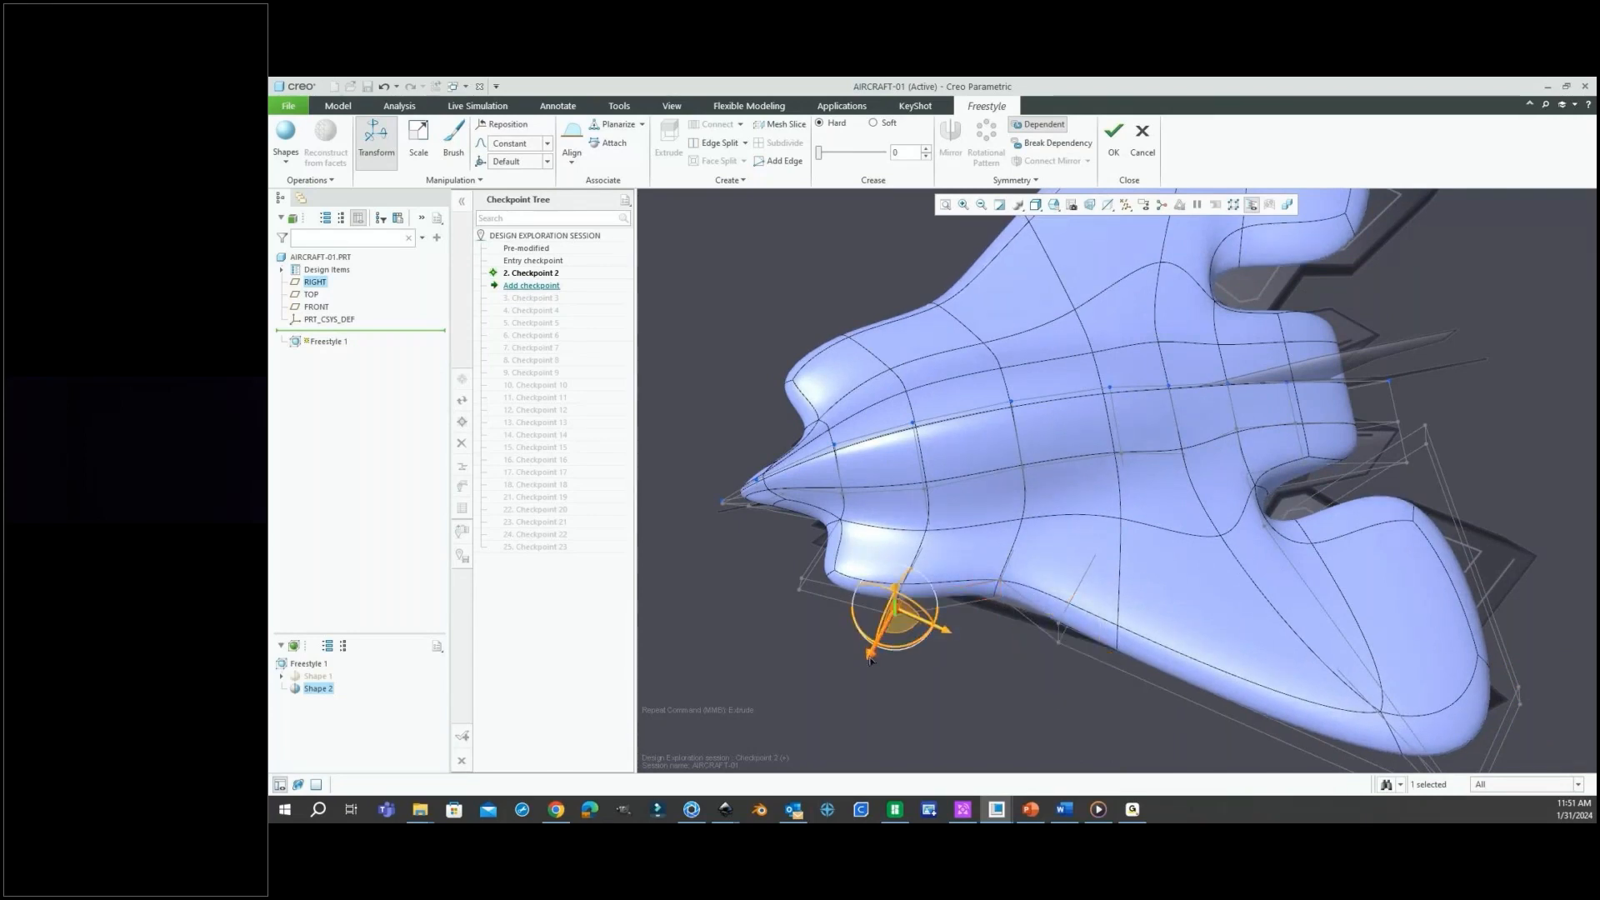
pyautogui.moveTo(869, 659); pyautogui.dragTo(809, 572)
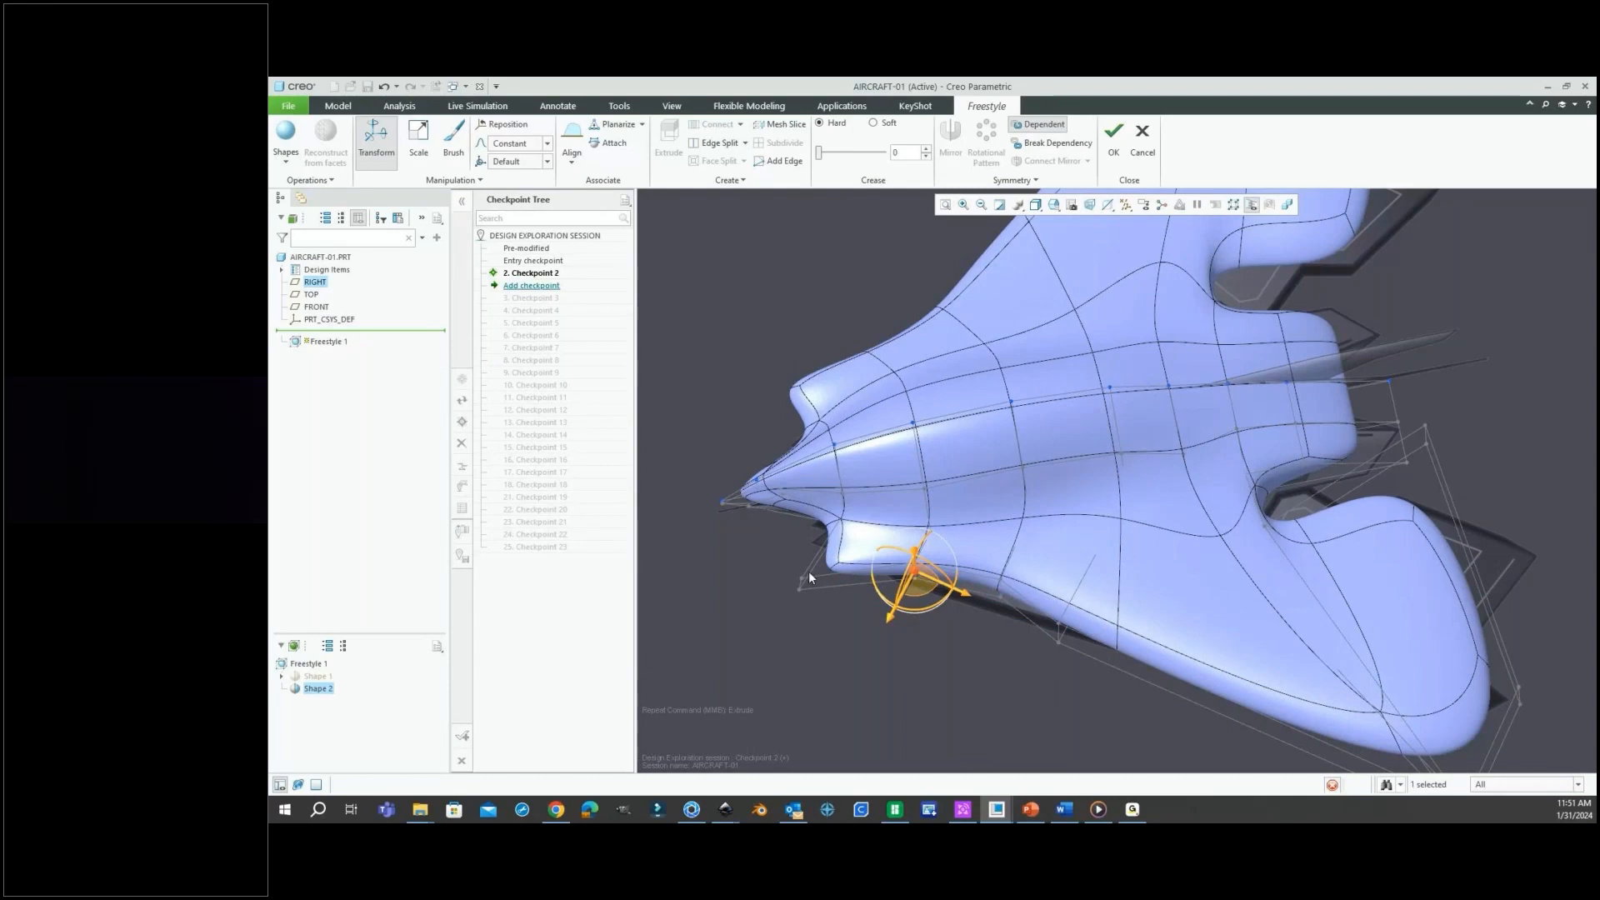
pyautogui.scroll(3, 808, 571)
pyautogui.moveTo(814, 603); pyautogui.dragTo(797, 551)
pyautogui.moveTo(894, 546); pyautogui.dragTo(741, 528)
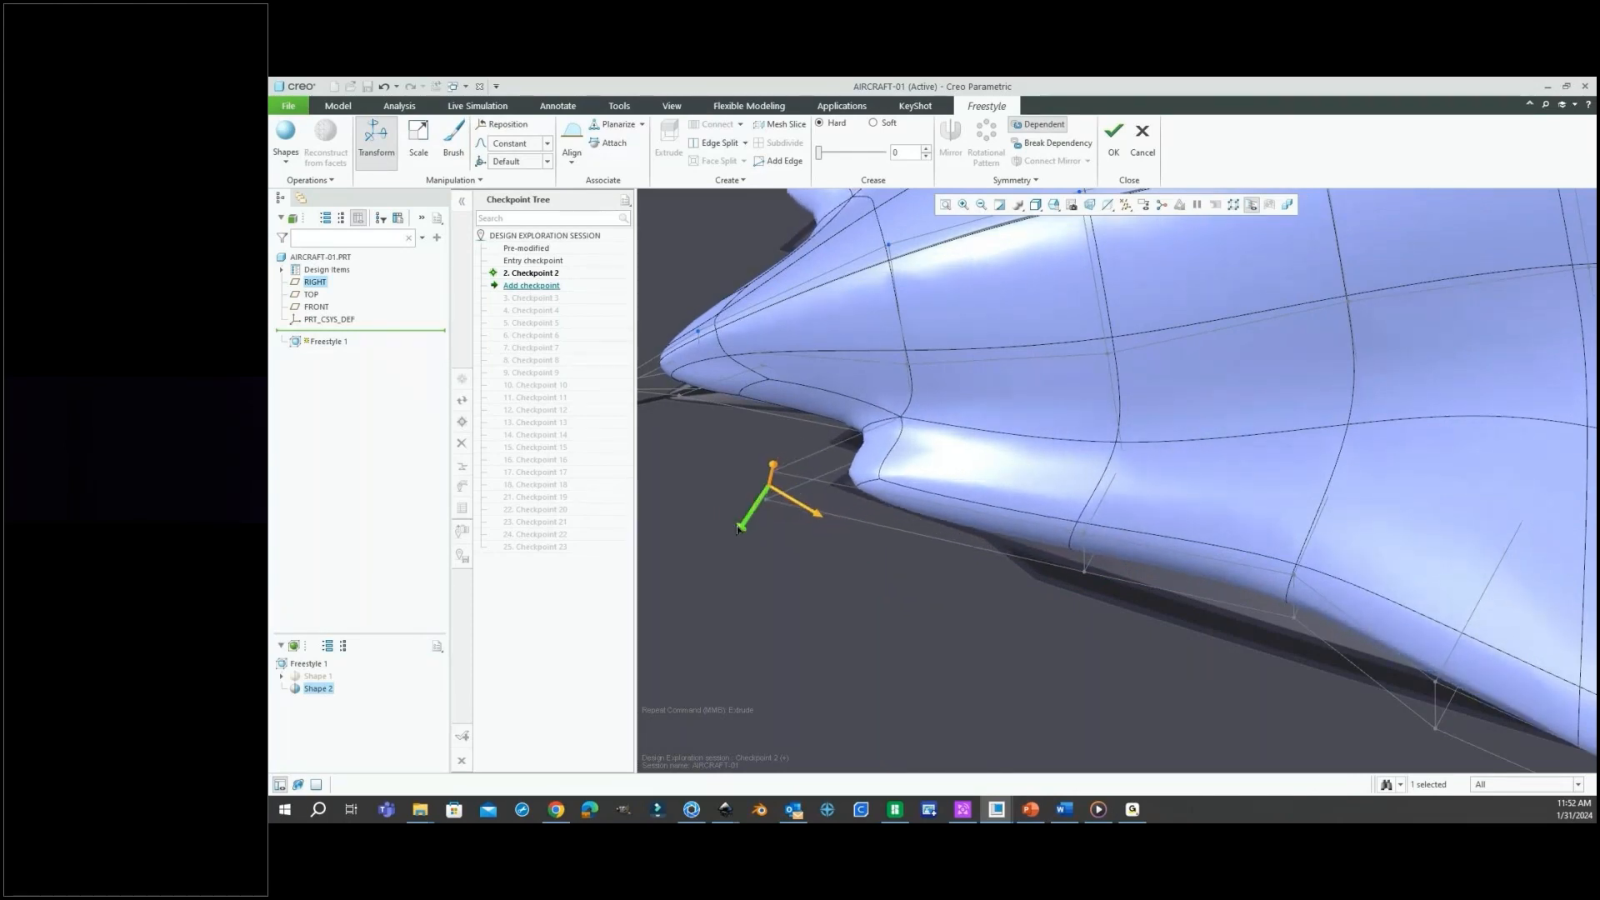
# Pull the next two corner edges along the wing's leading edge outward to match the reference outline.
pyautogui.click(1083, 571)
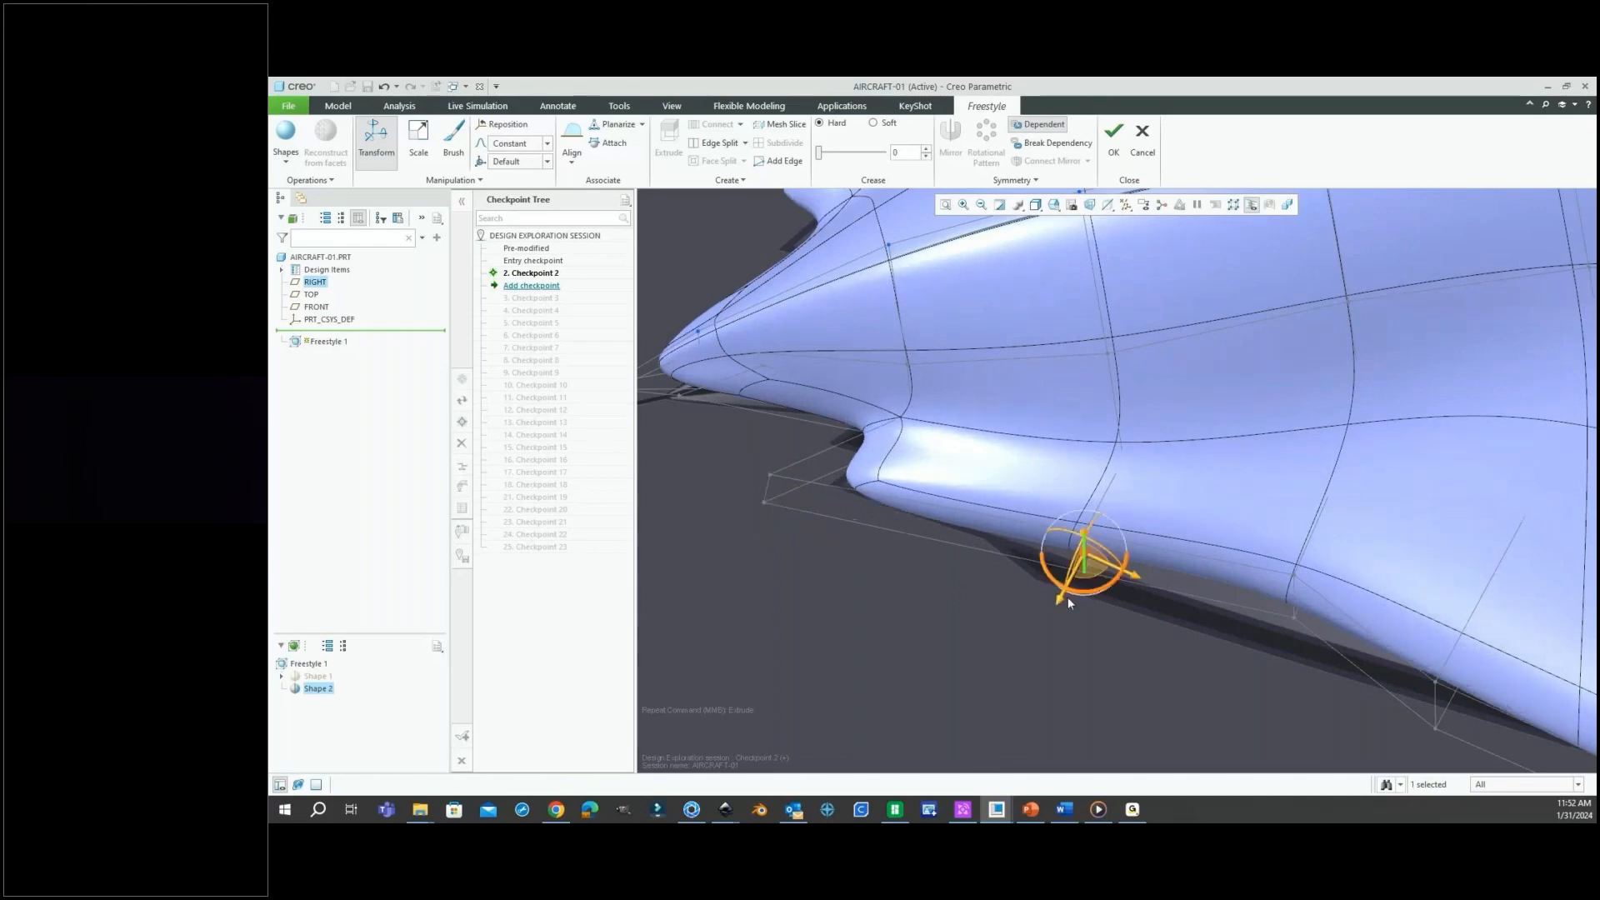
pyautogui.click(1291, 589)
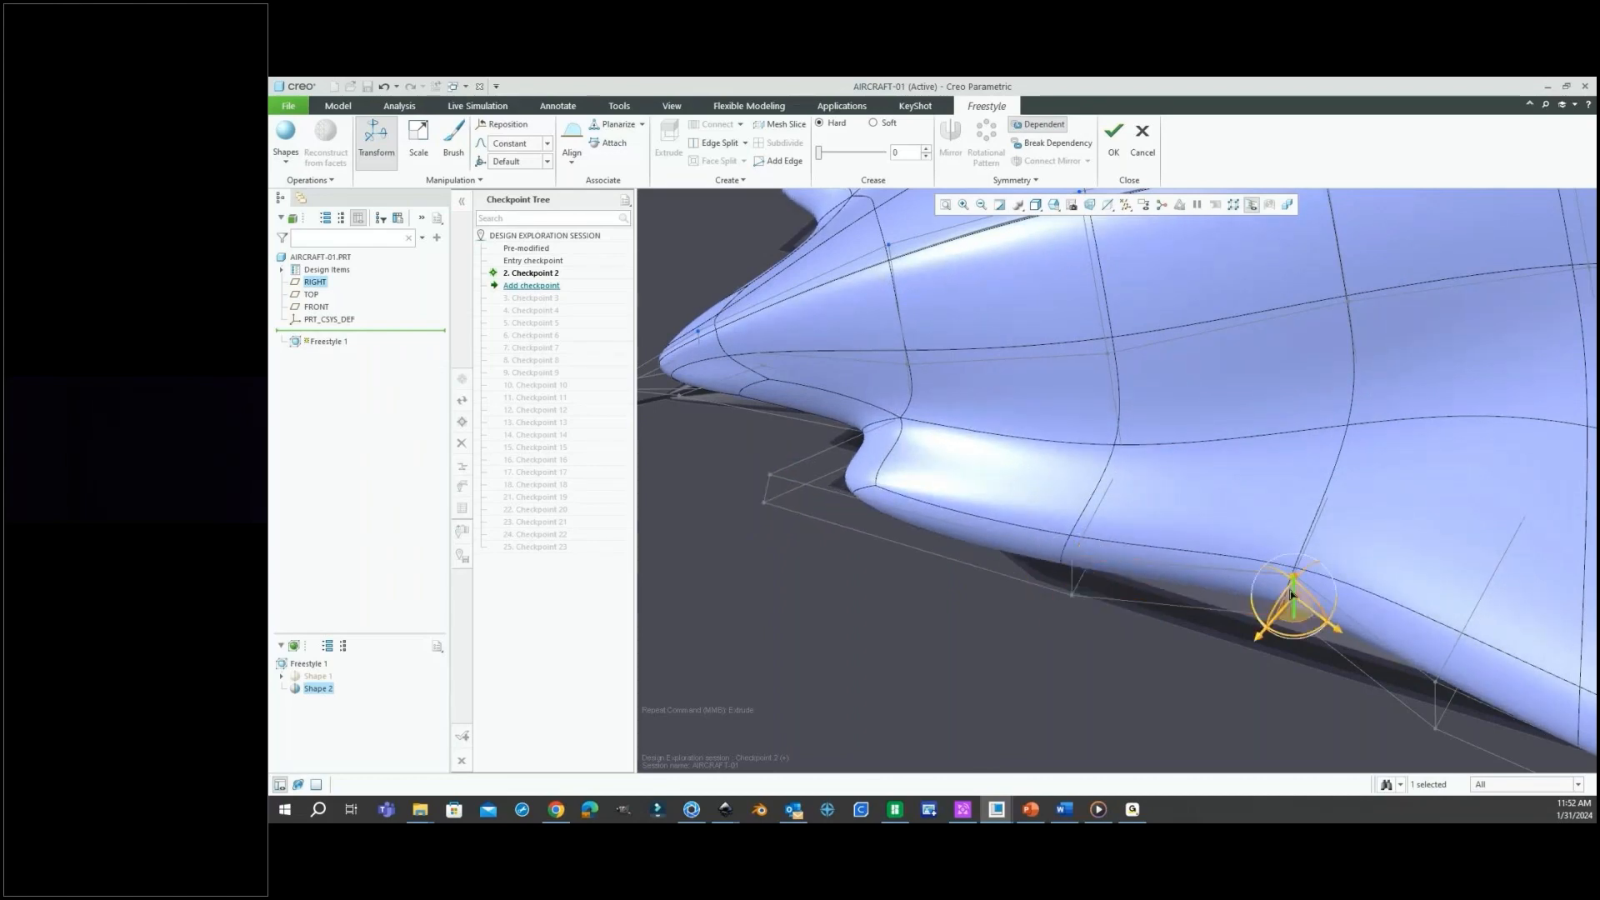
pyautogui.scroll(2, 1198, 568)
pyautogui.moveTo(1222, 629); pyautogui.dragTo(1200, 652)
pyautogui.scroll(2, 1046, 571)
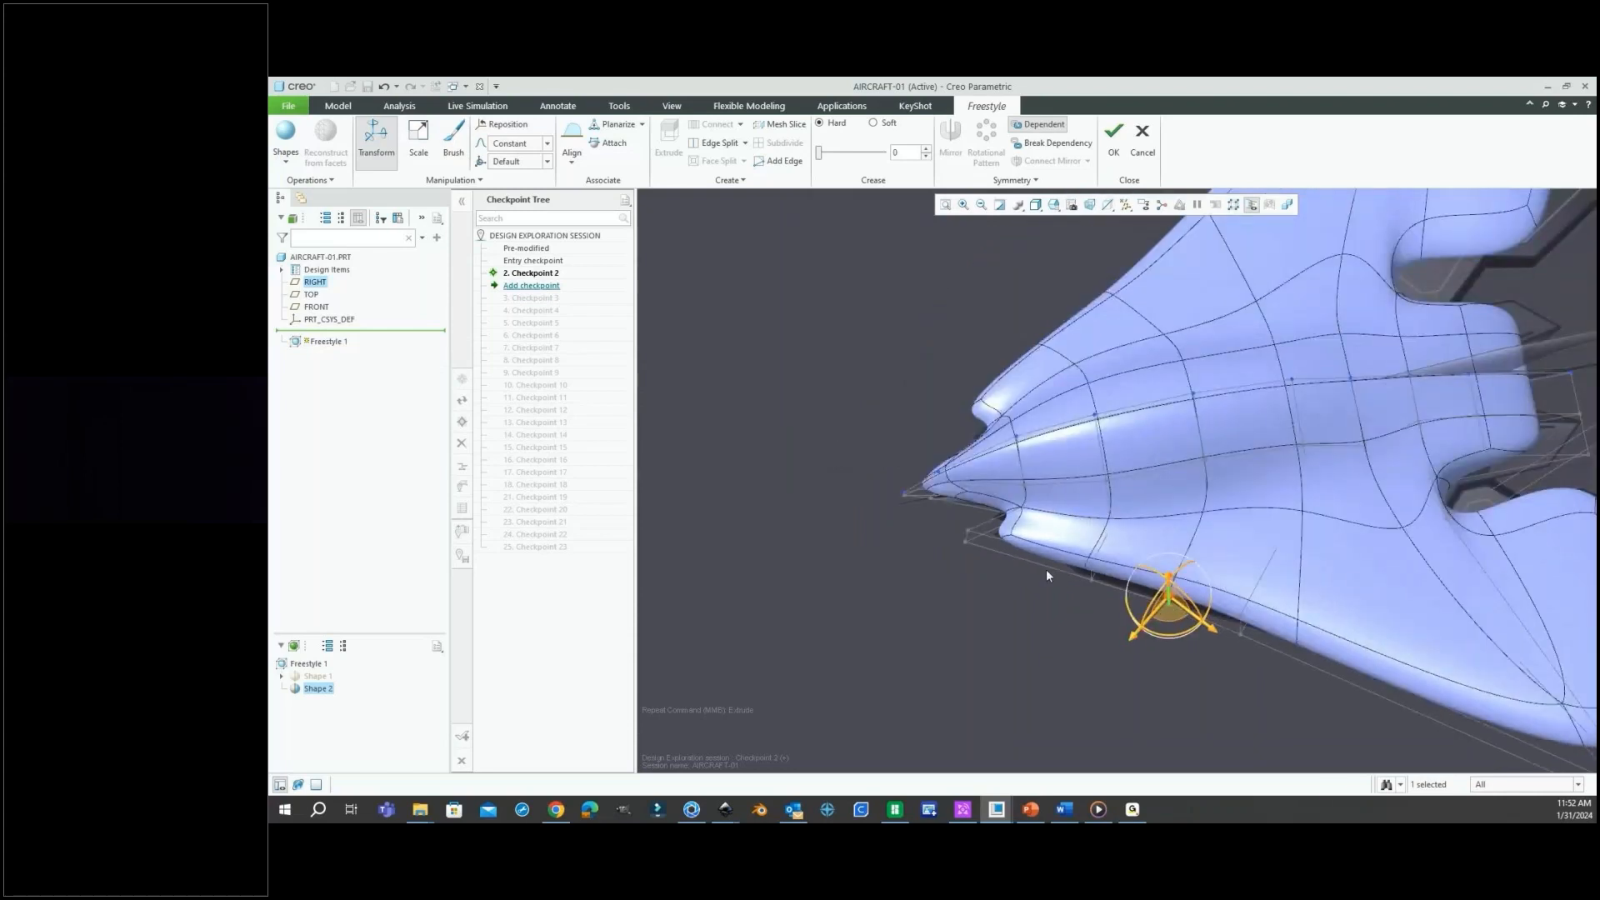
# Move the wing tip's front outer corner edge inward to shorten the span at the tip.
pyautogui.moveTo(1046, 574); pyautogui.dragTo(1446, 721, button='middle')
pyautogui.click(1447, 718)
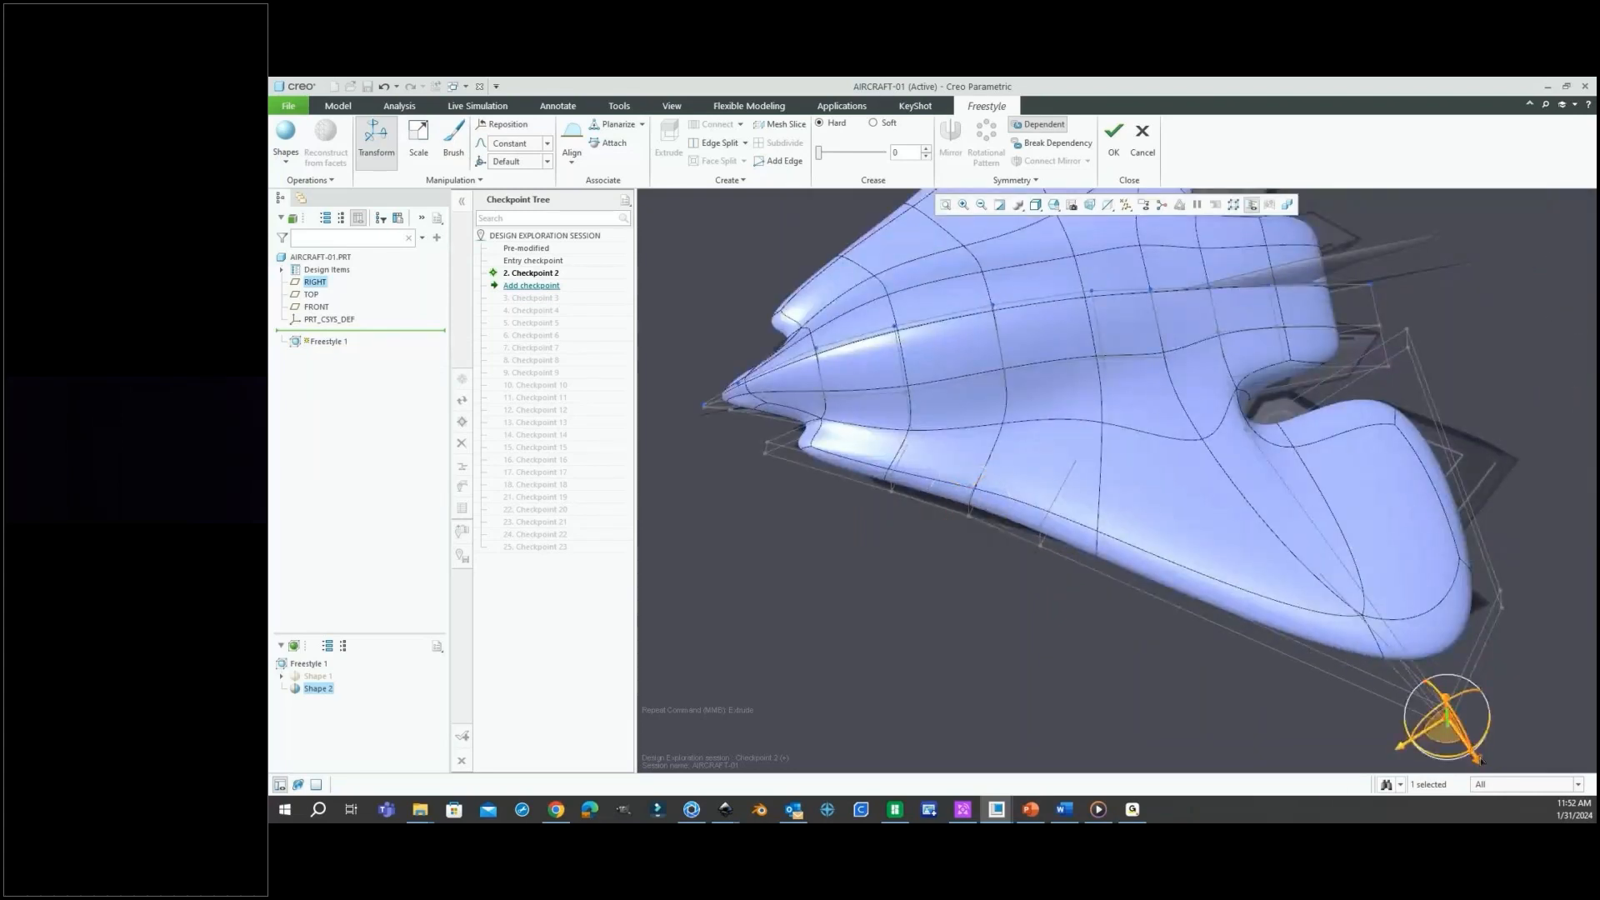
pyautogui.moveTo(1480, 759); pyautogui.dragTo(1428, 694)
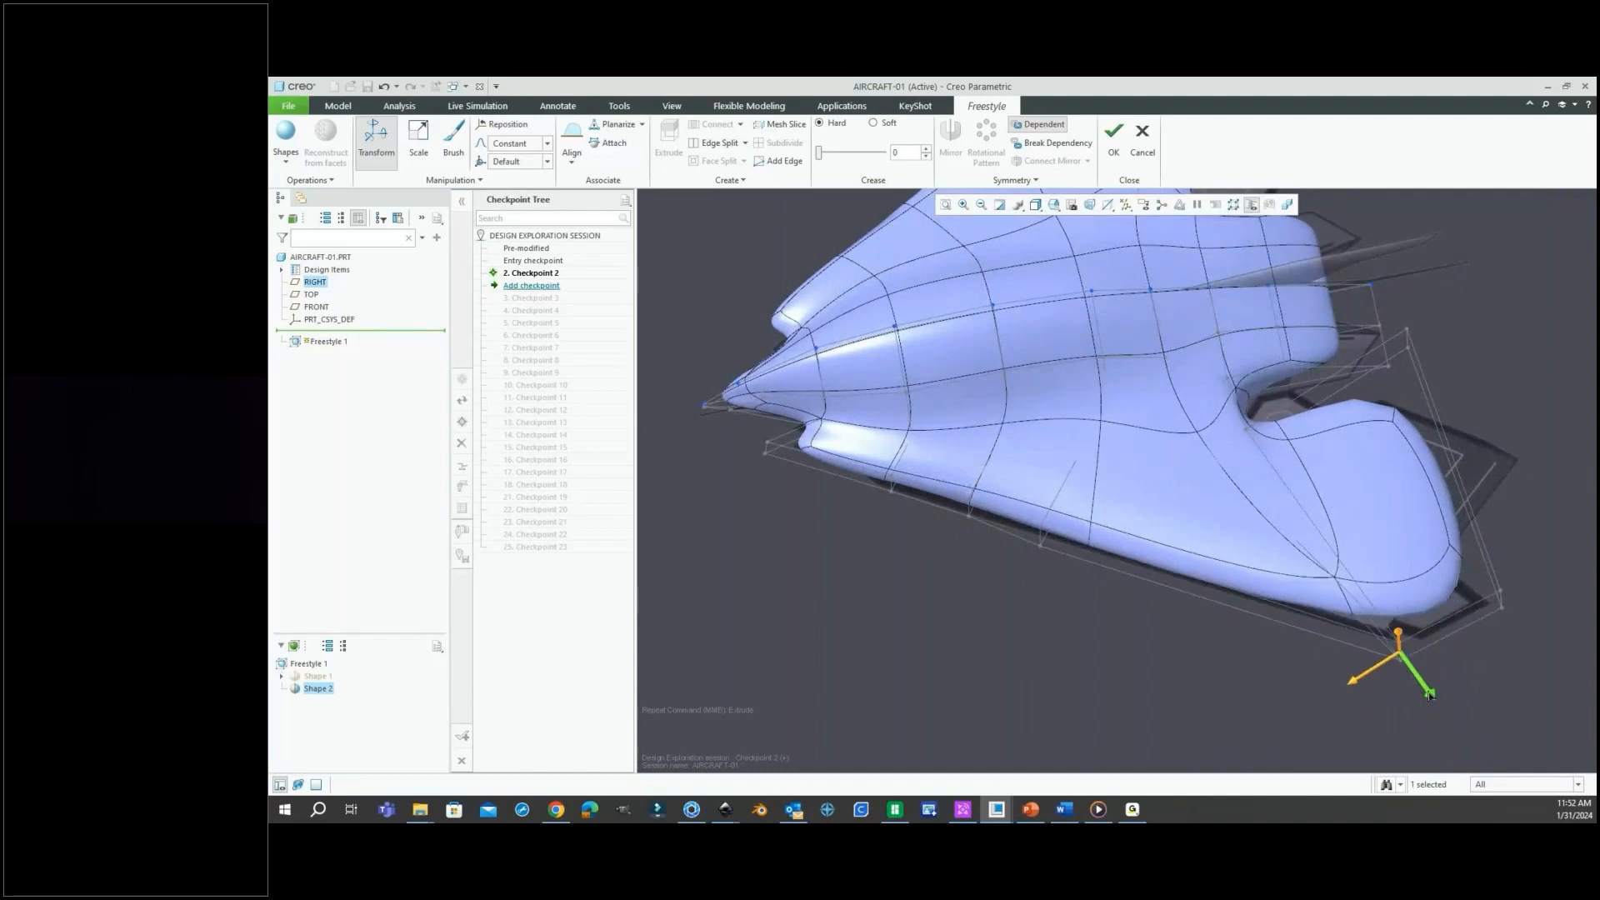
pyautogui.moveTo(1333, 583)
pyautogui.mouseDown(button='middle')
pyautogui.moveTo(1192, 460)
pyautogui.moveTo(1202, 423)
pyautogui.moveTo(1134, 427)
pyautogui.mouseUp(button='middle')
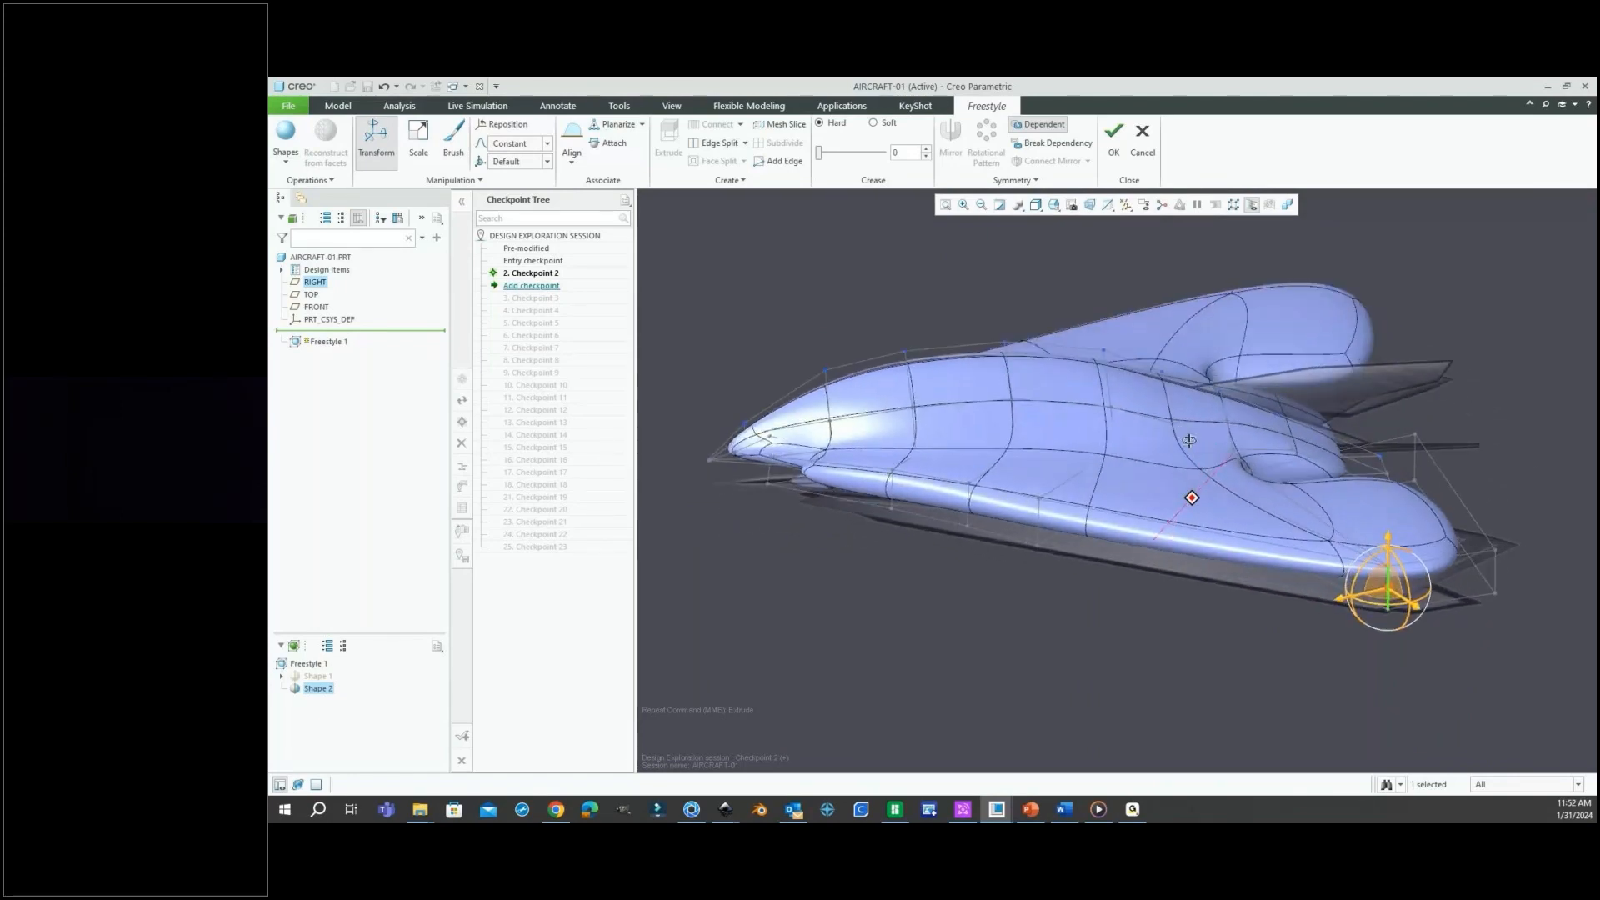
# Select the loop of faces along the wing's upper surface and lower it to make the wing thinner.
pyautogui.scroll(-3, 842, 475)
pyautogui.click(865, 452)
pyautogui.scroll(3, 884, 466)
pyautogui.moveTo(933, 500); pyautogui.dragTo(956, 572, button='middle')
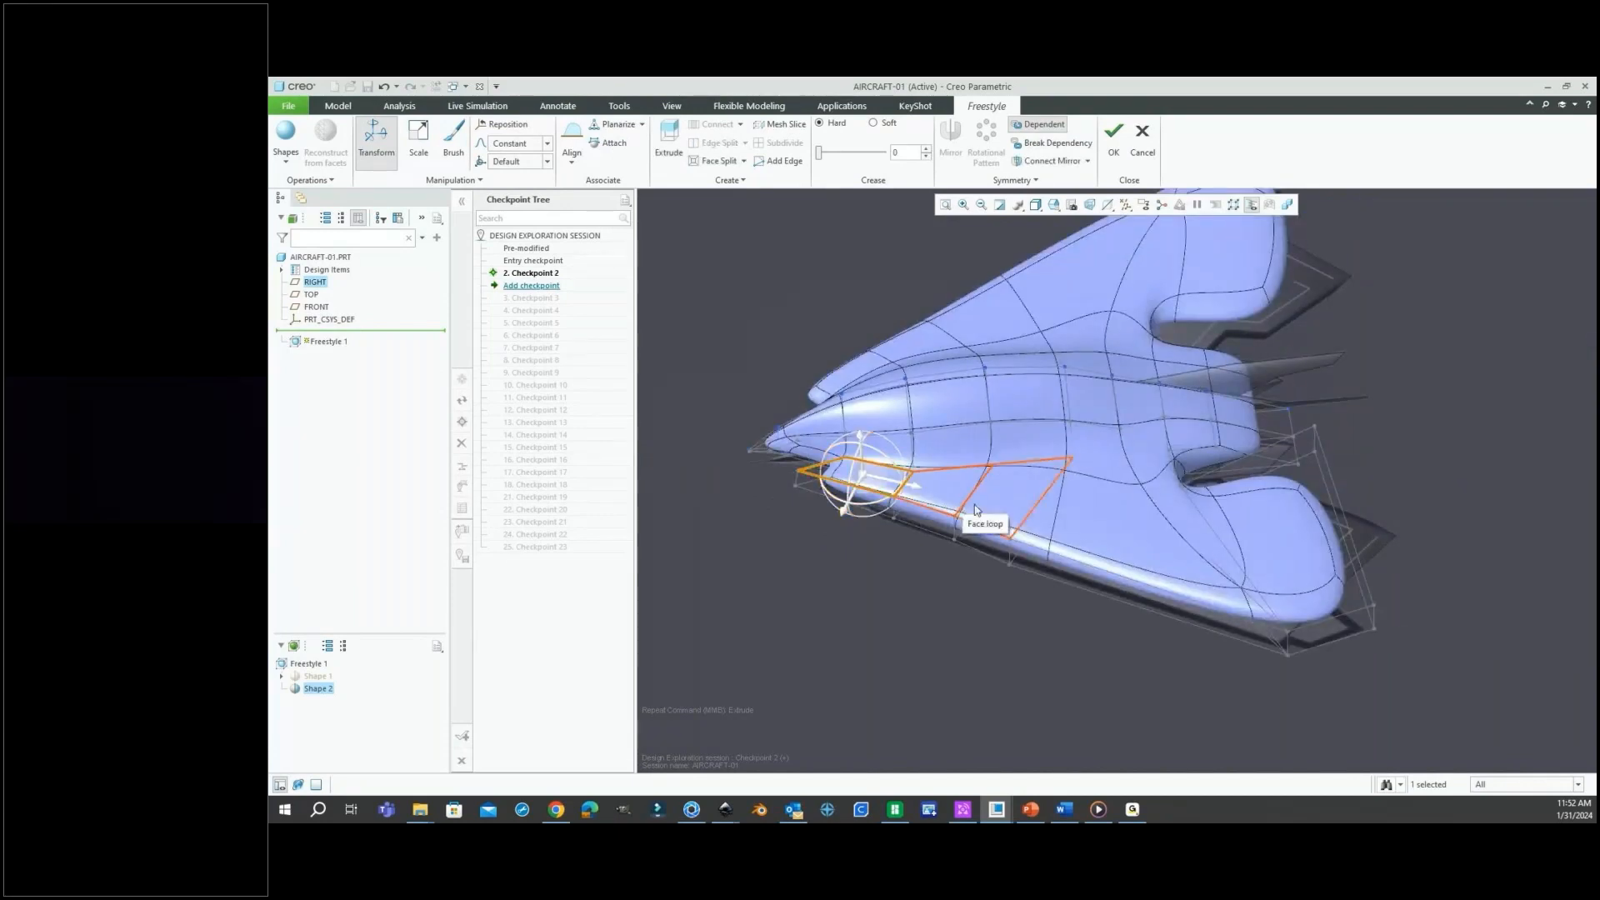
pyautogui.click(1186, 530)
pyautogui.moveTo(1186, 530); pyautogui.dragTo(1013, 540, button='middle')
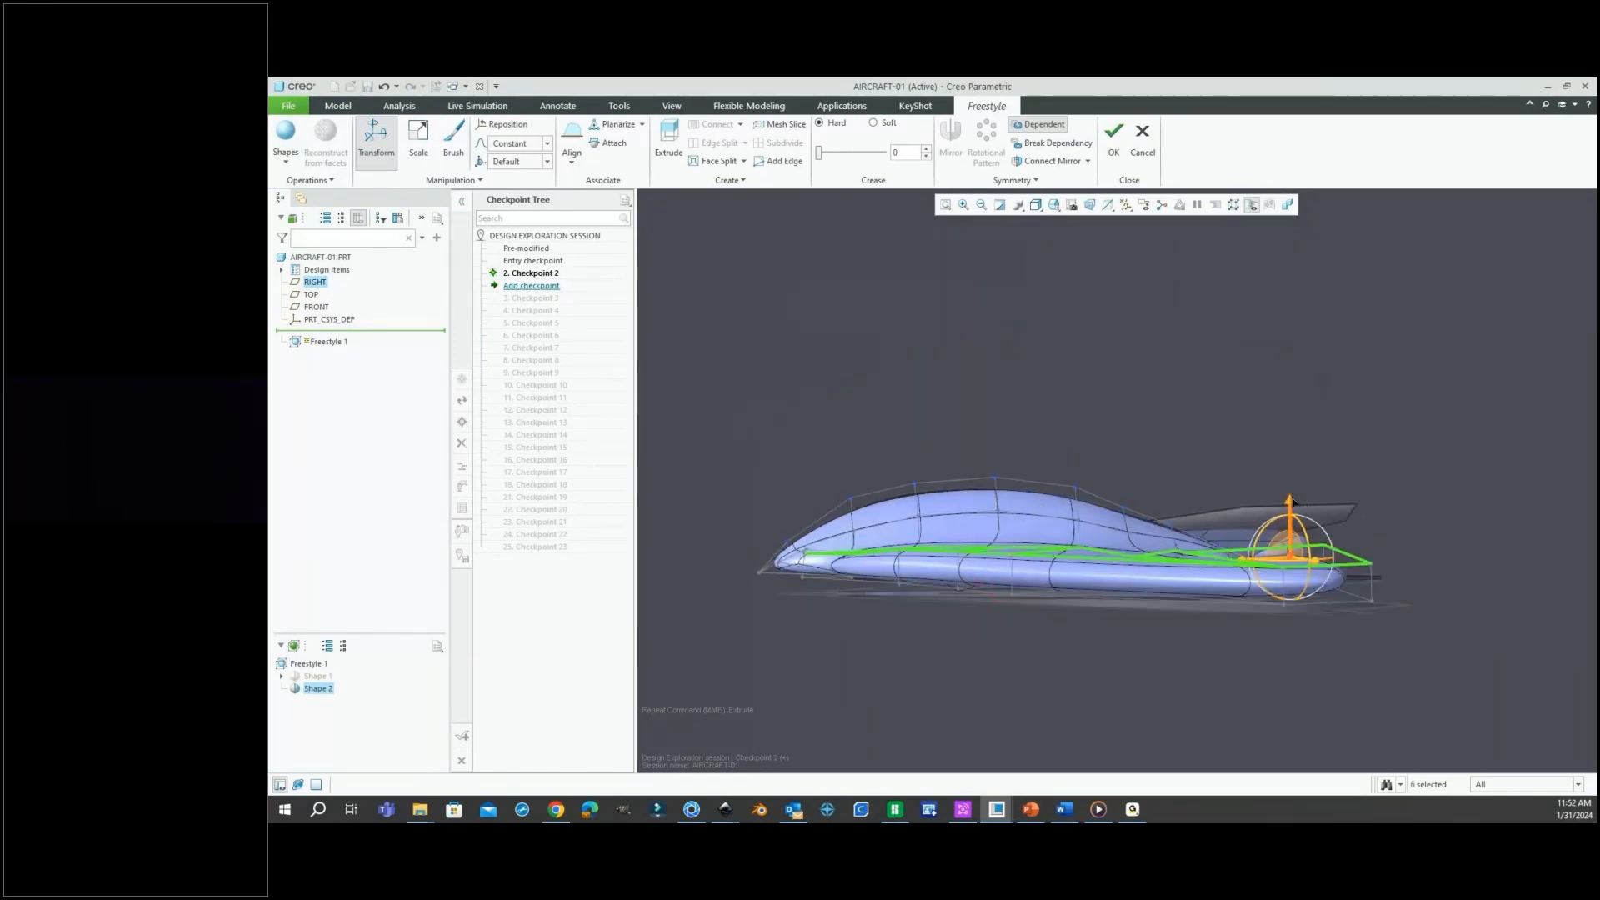
pyautogui.moveTo(1292, 501); pyautogui.dragTo(1290, 522)
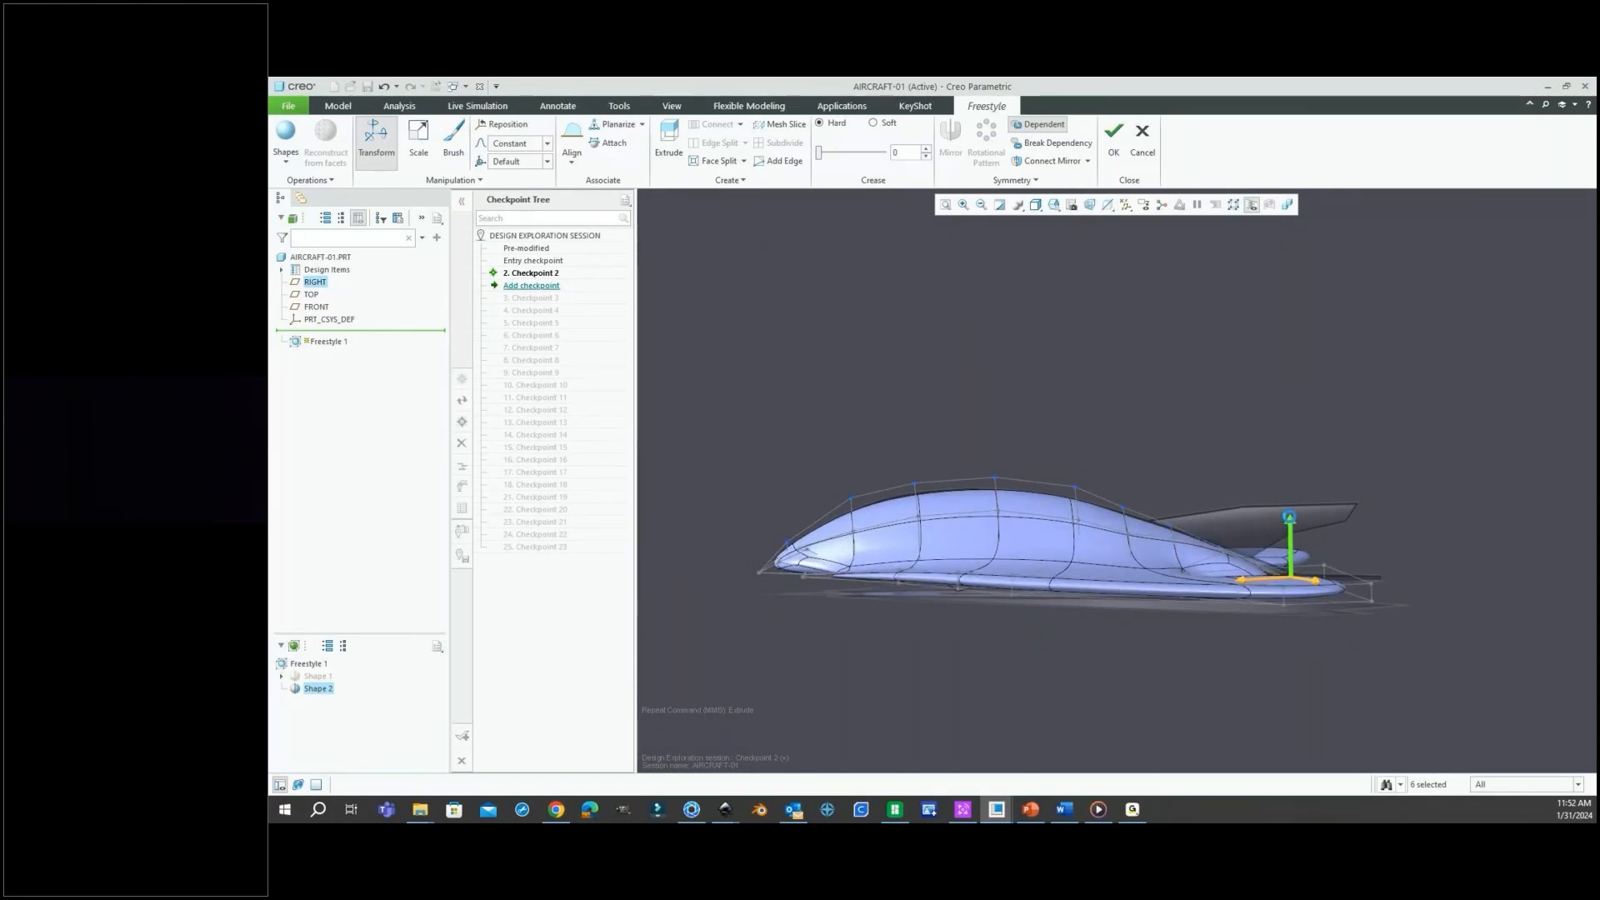
pyautogui.moveTo(822, 573); pyautogui.dragTo(880, 582, button='middle')
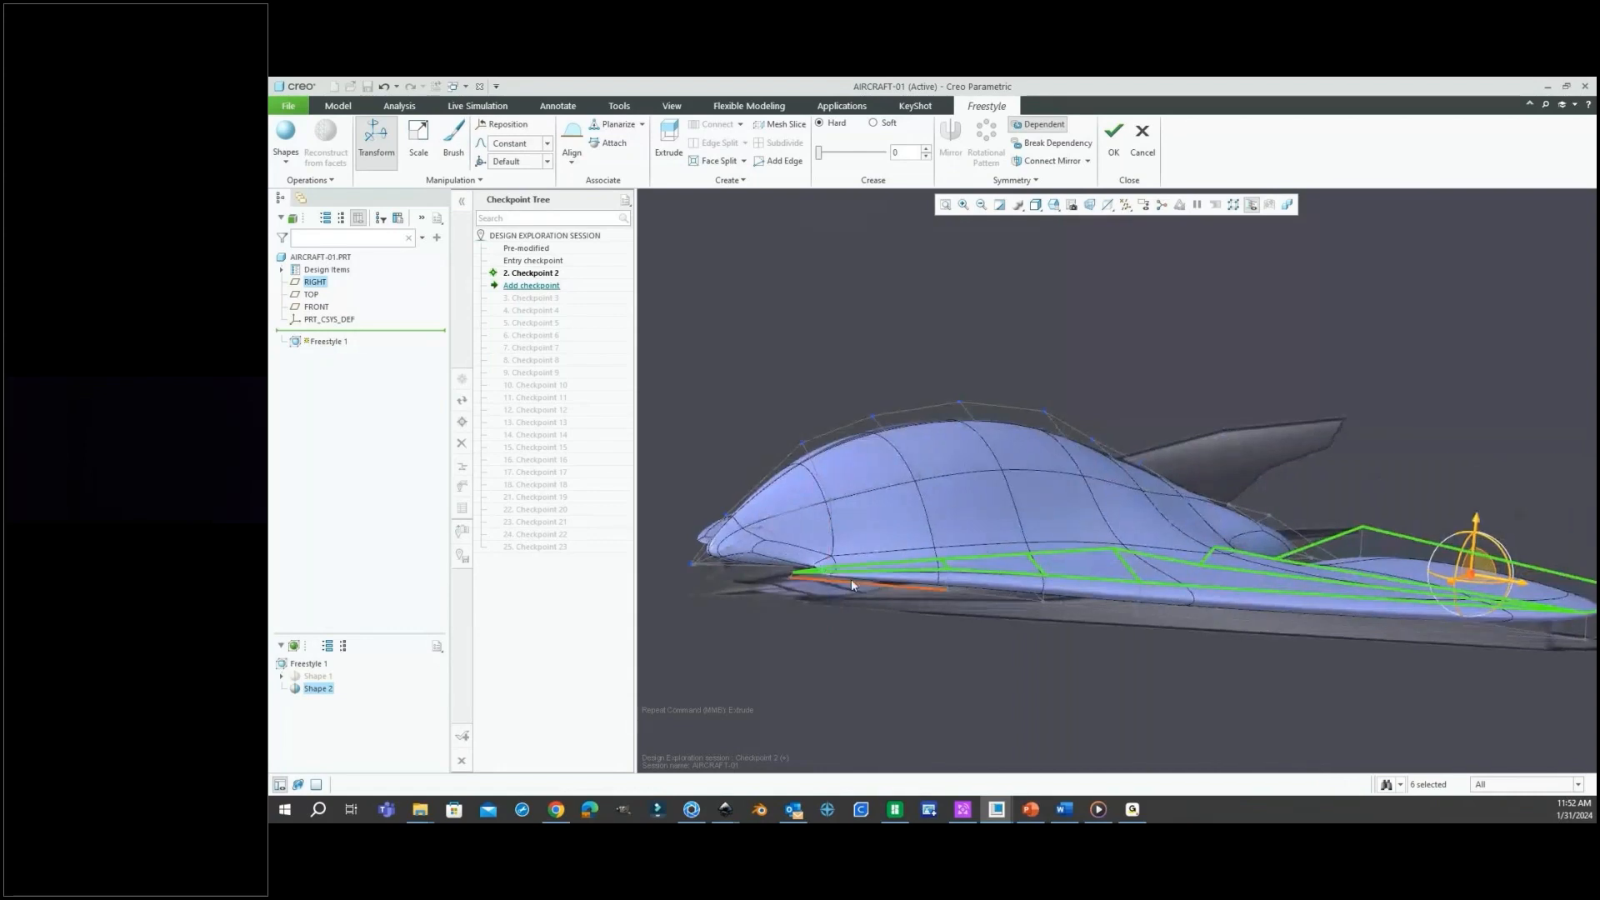
# Raise the foremost upper corner vertex of the wing root near the nose.
pyautogui.scroll(5, 783, 568)
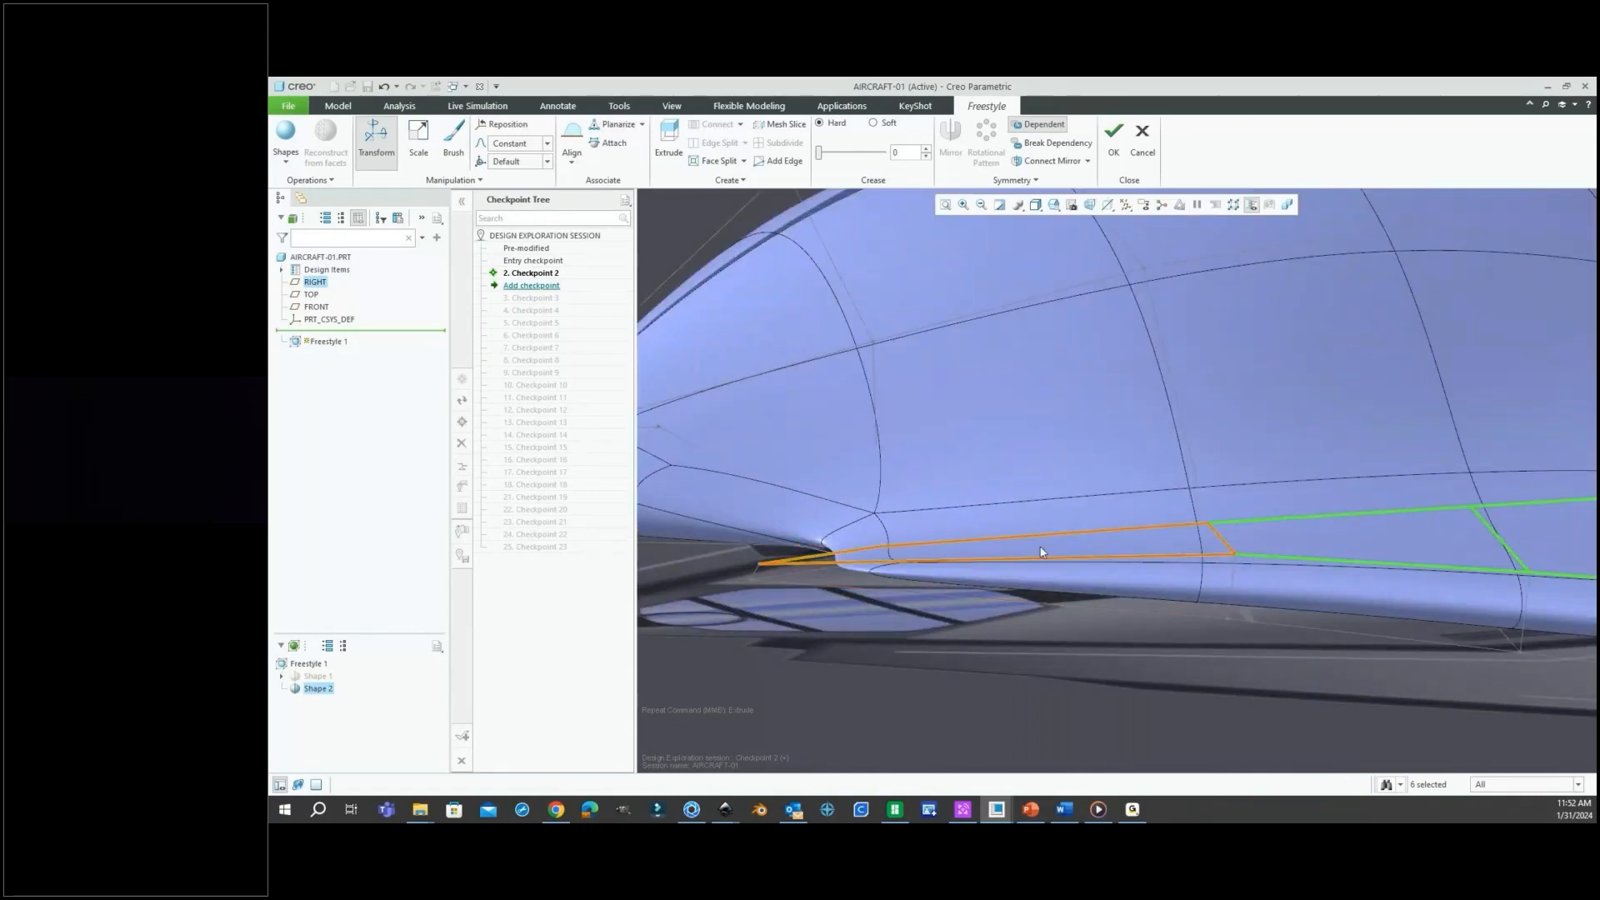
pyautogui.click(761, 561)
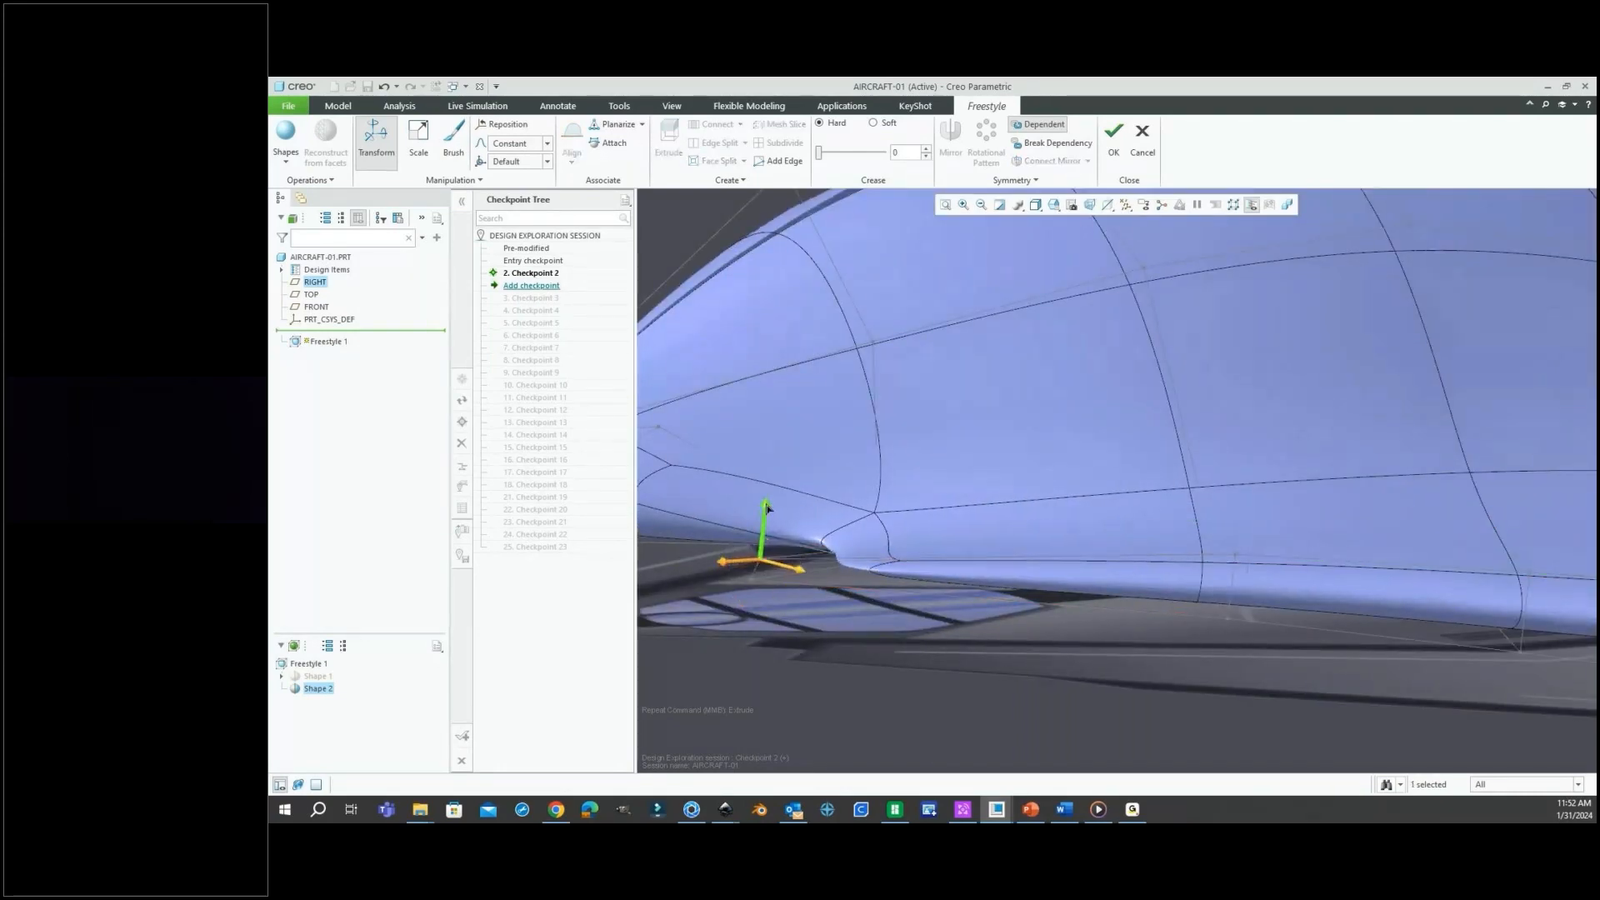
pyautogui.moveTo(767, 502); pyautogui.dragTo(772, 481)
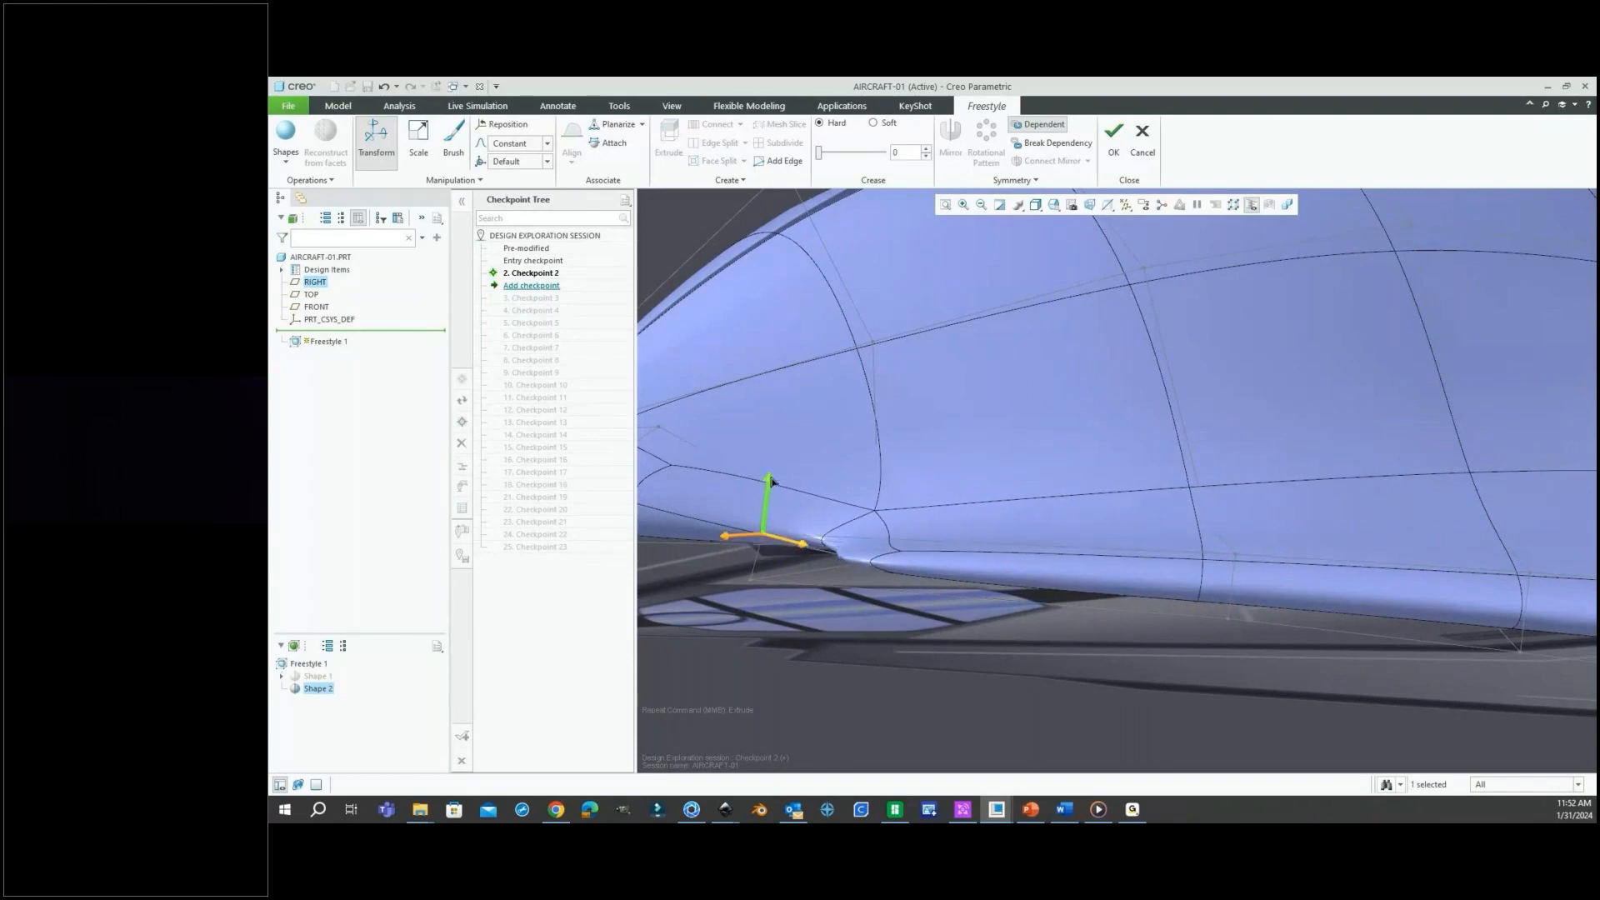
pyautogui.scroll(-5, 783, 549)
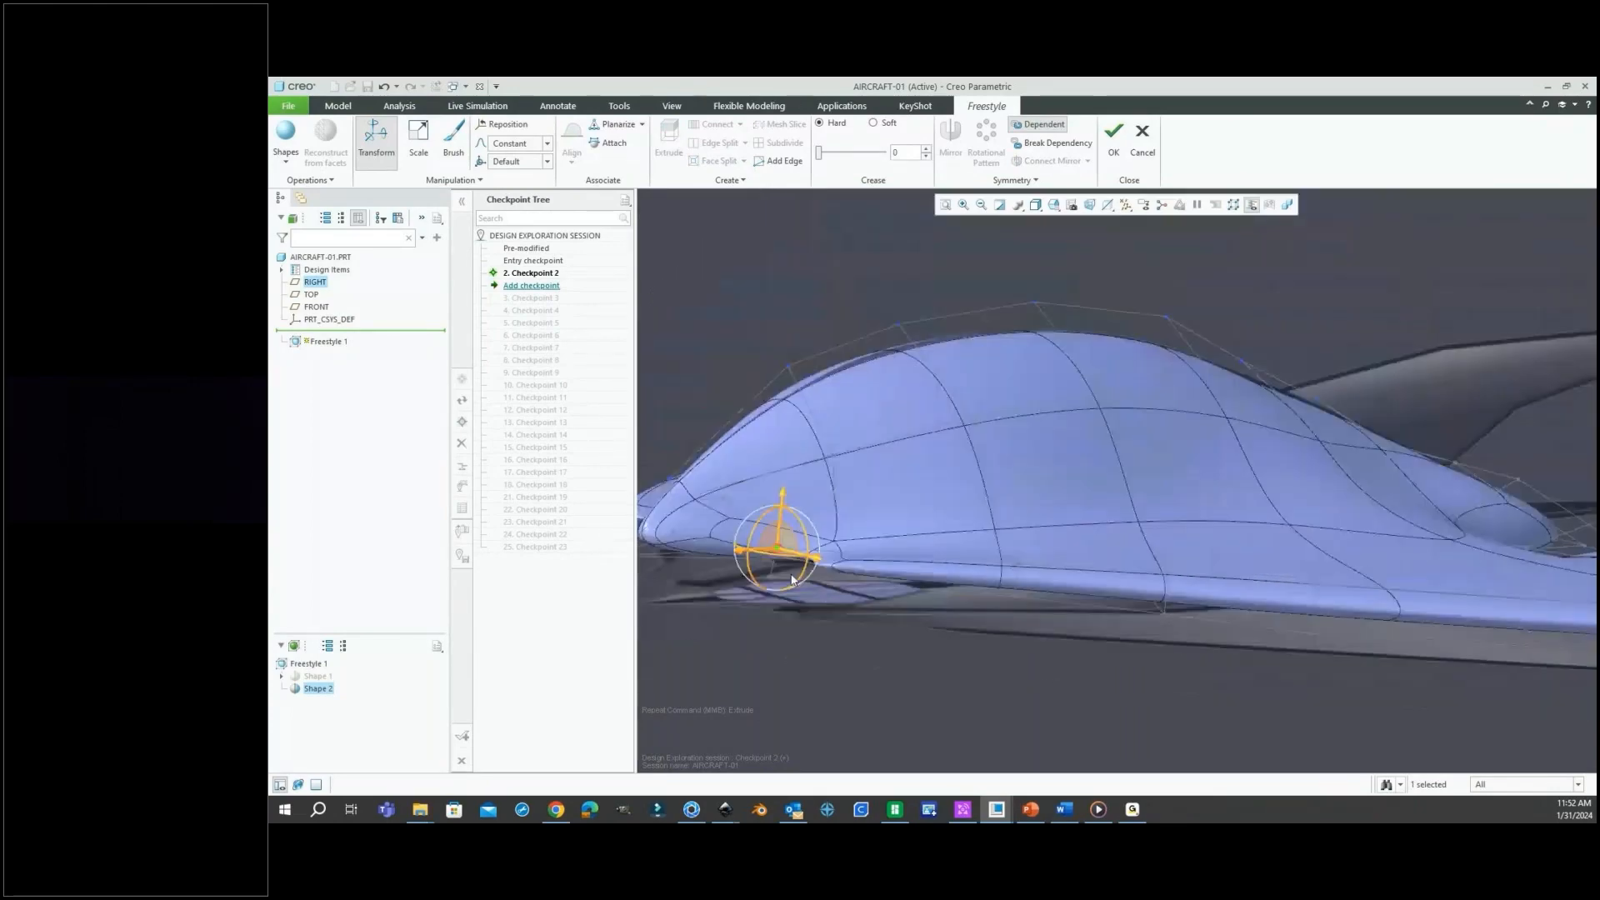
# Move the wing's rear inner corner edge outward toward the tip and rearward to sweep the trailing edge.
pyautogui.moveTo(791, 573)
pyautogui.mouseDown(button='middle')
pyautogui.moveTo(1136, 686)
pyautogui.moveTo(1131, 725)
pyautogui.moveTo(1225, 693)
pyautogui.moveTo(1409, 414)
pyautogui.mouseUp(button='middle')
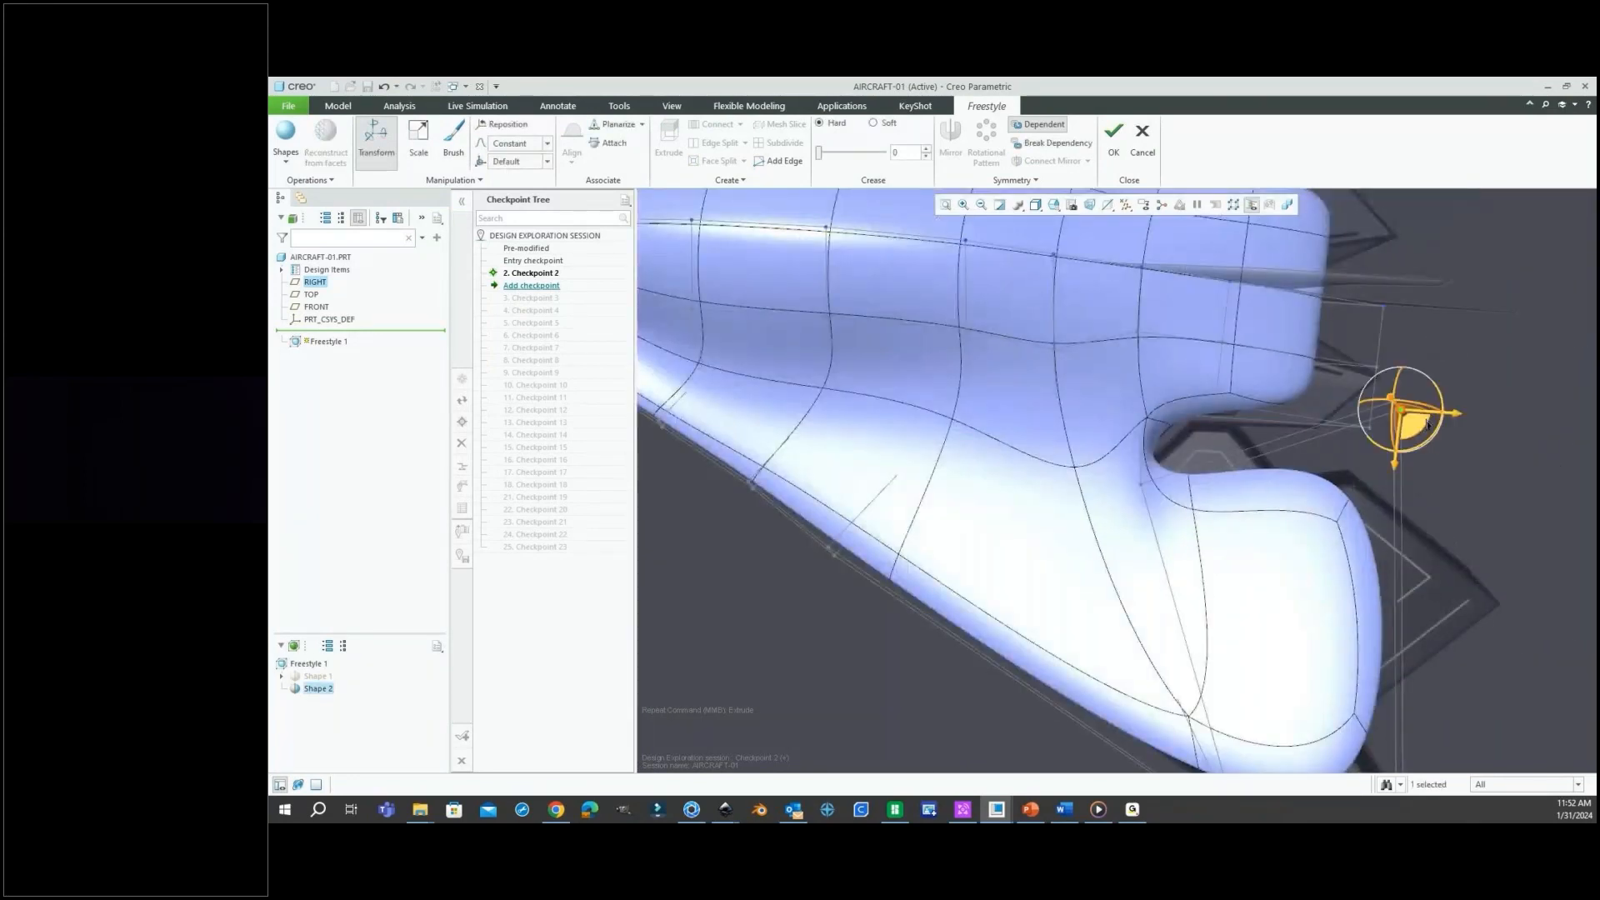
pyautogui.scroll(3, 1410, 407)
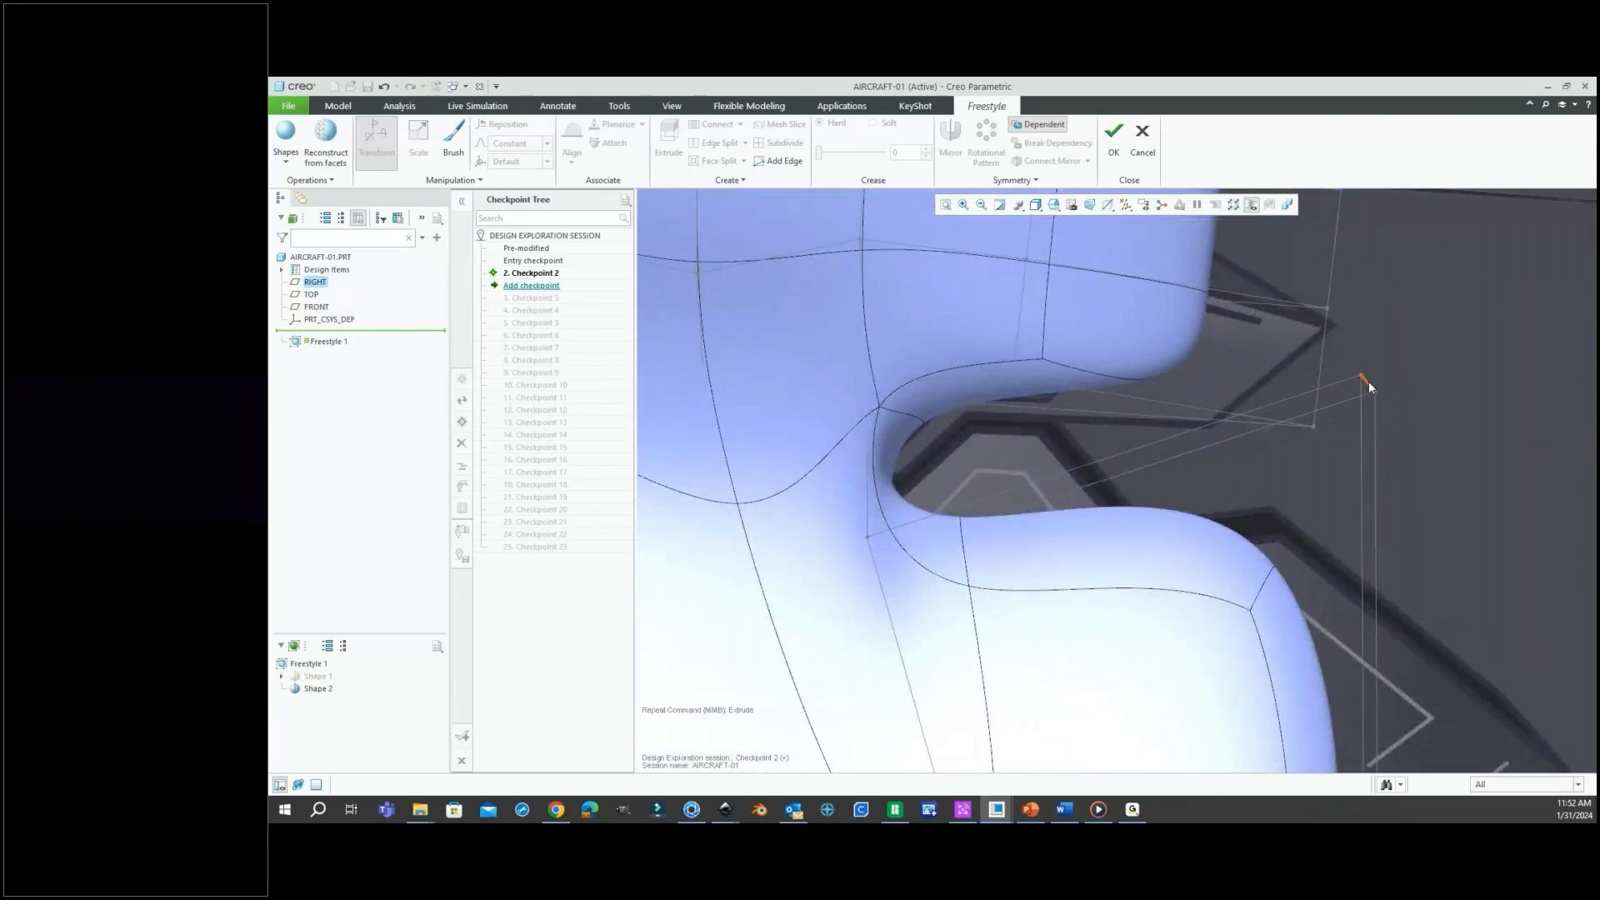
pyautogui.click(1361, 376)
pyautogui.scroll(-4, 1366, 382)
pyautogui.moveTo(1338, 494); pyautogui.dragTo(1355, 563)
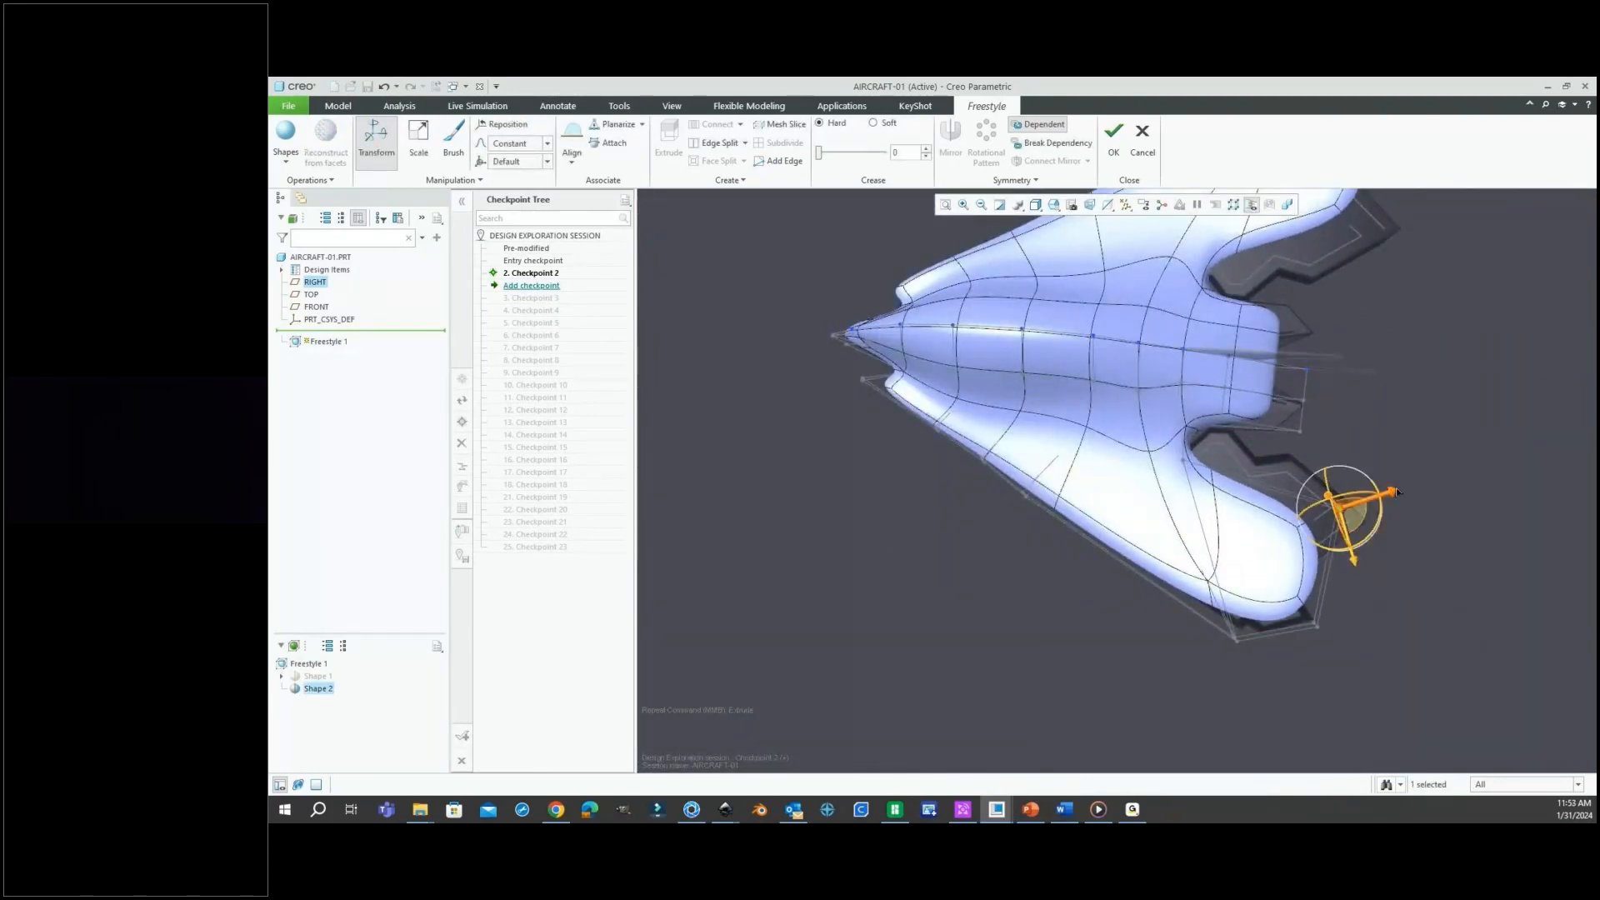
pyautogui.moveTo(1397, 492); pyautogui.dragTo(1469, 484)
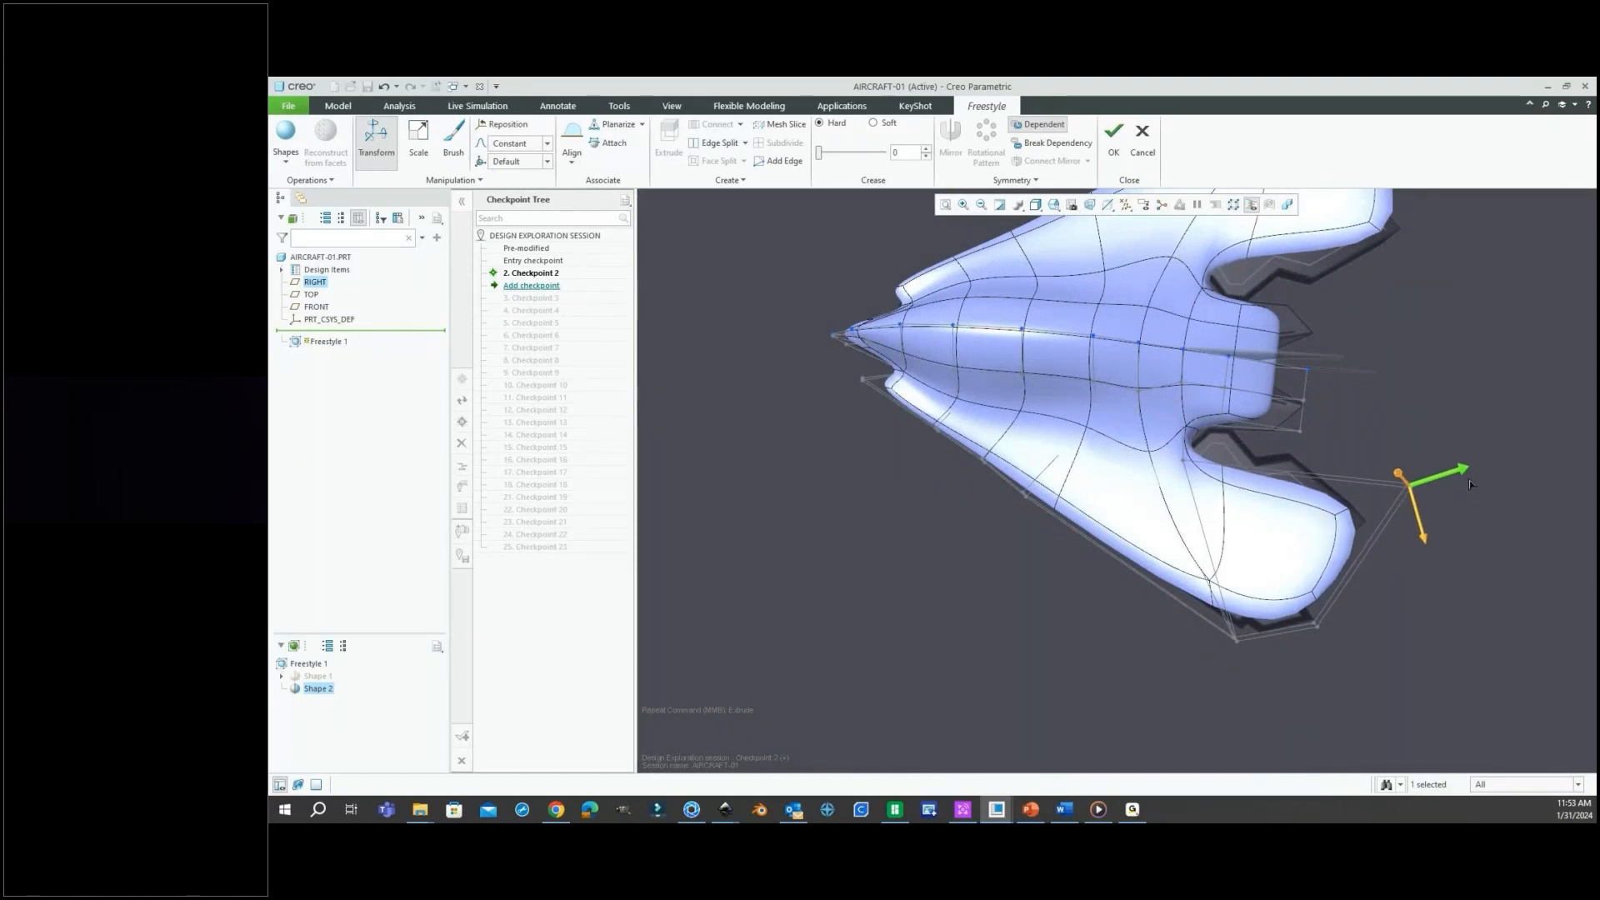
pyautogui.moveTo(1470, 484); pyautogui.dragTo(1290, 373, button='middle')
pyautogui.click(1289, 373)
# Split the fuselage's top faces beside the centreline to add a lengthwise edge loop.
pyautogui.moveTo(1240, 480)
pyautogui.mouseDown(button='middle')
pyautogui.moveTo(1189, 508)
pyautogui.moveTo(1198, 528)
pyautogui.mouseUp(button='middle')
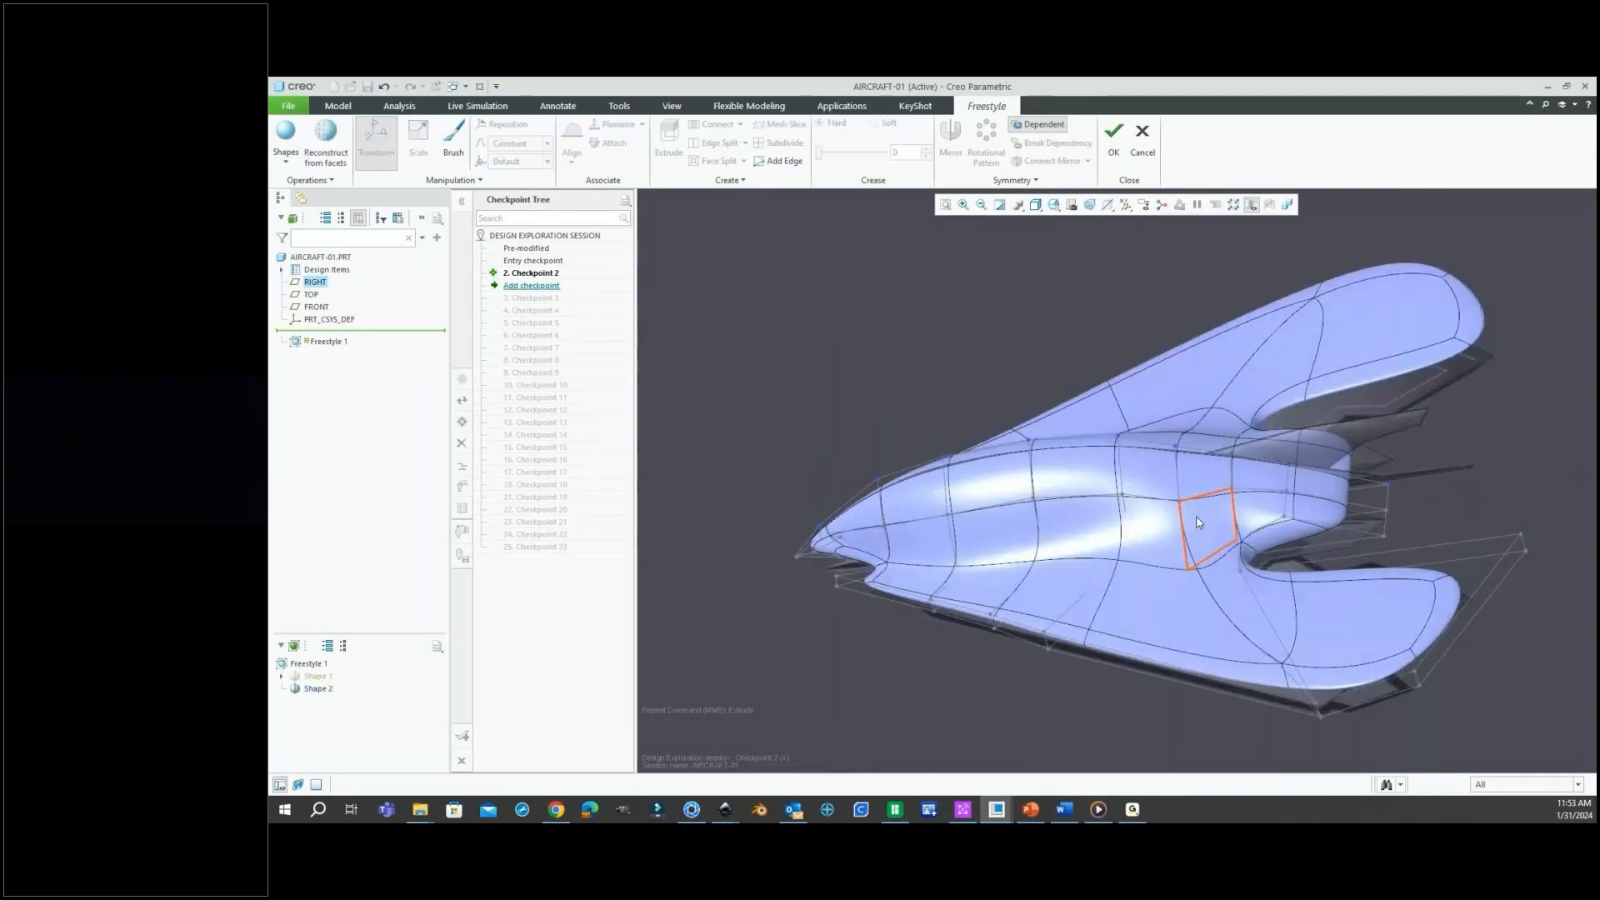
pyautogui.scroll(-2, 1240, 494)
pyautogui.moveTo(1248, 464); pyautogui.dragTo(1253, 479, button='middle')
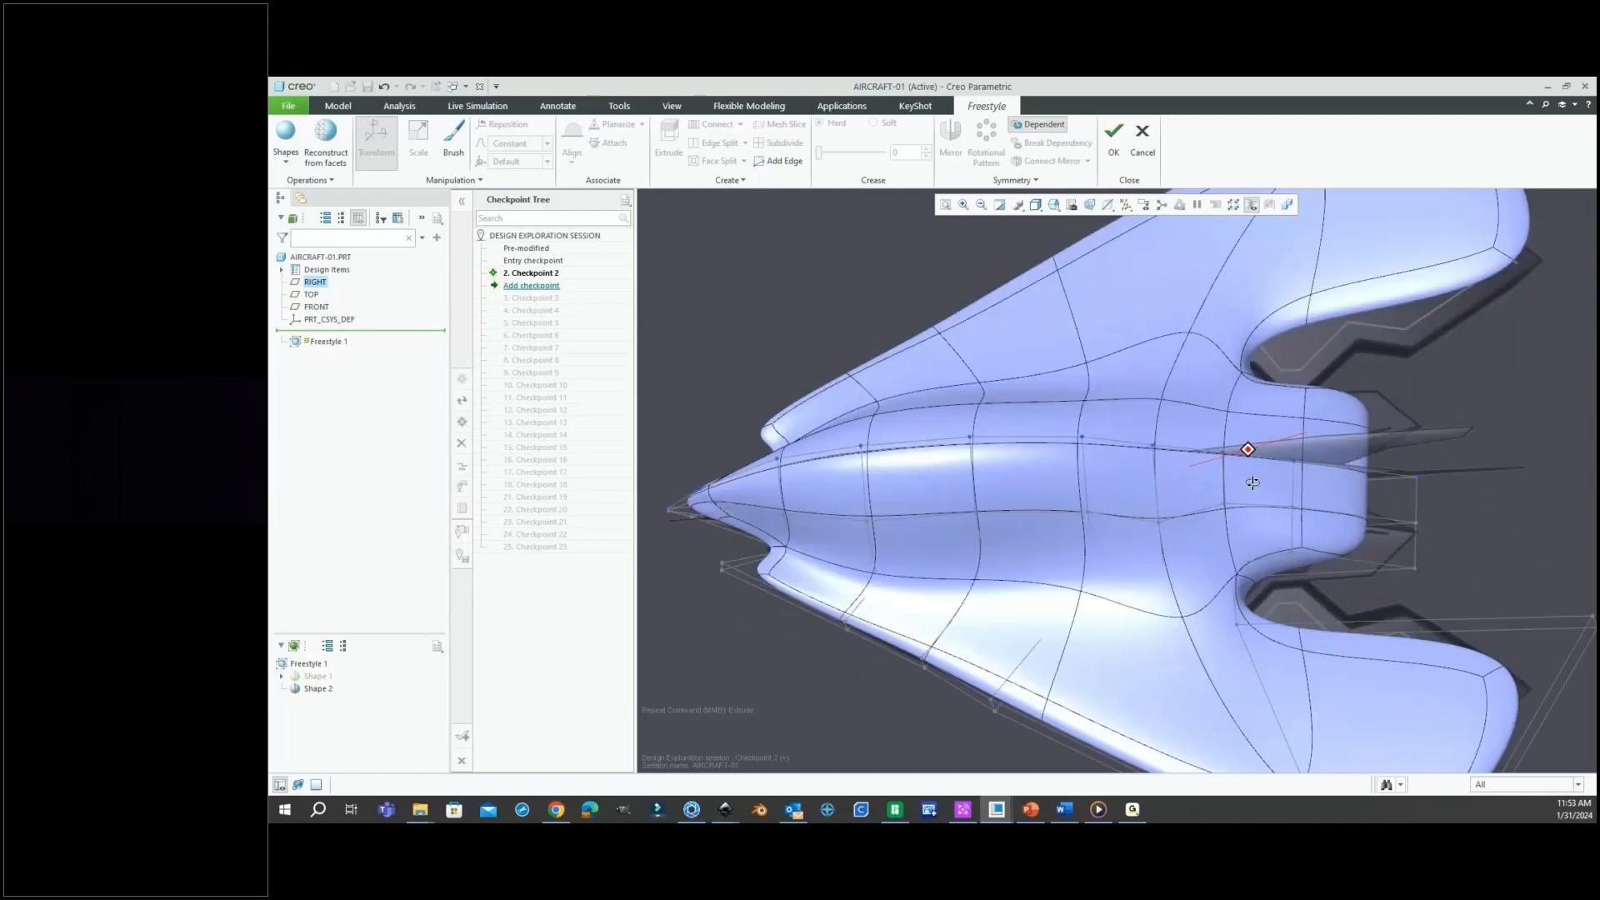
pyautogui.scroll(-2, 1258, 492)
pyautogui.scroll(-2, 1253, 488)
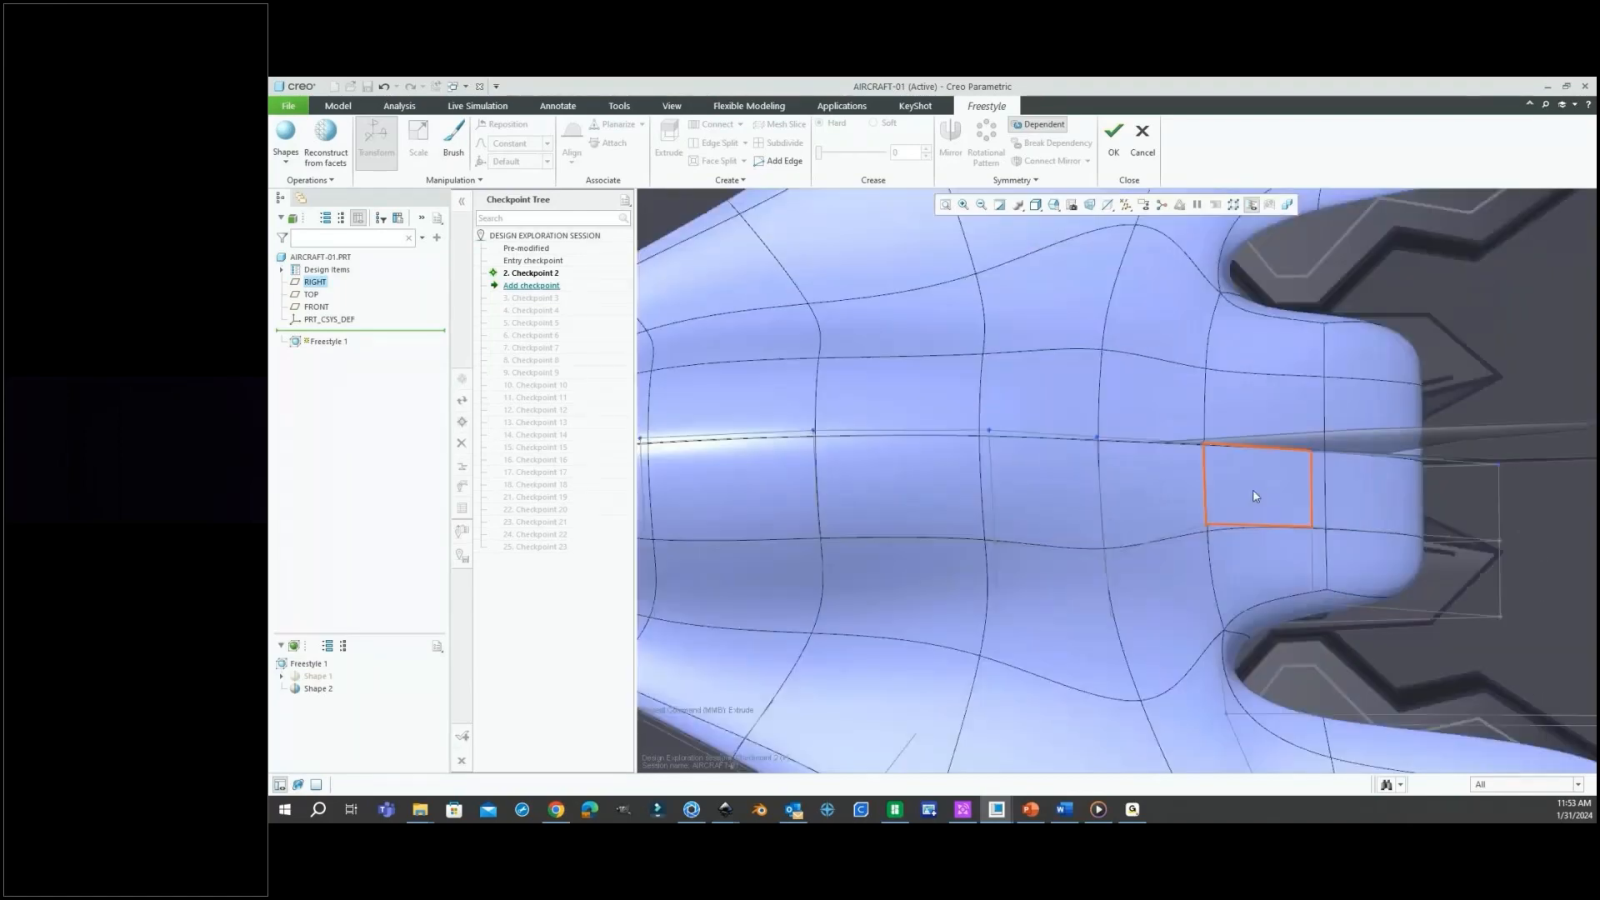
pyautogui.click(1252, 489)
pyautogui.scroll(2, 1252, 488)
pyautogui.rightClick(1452, 490)
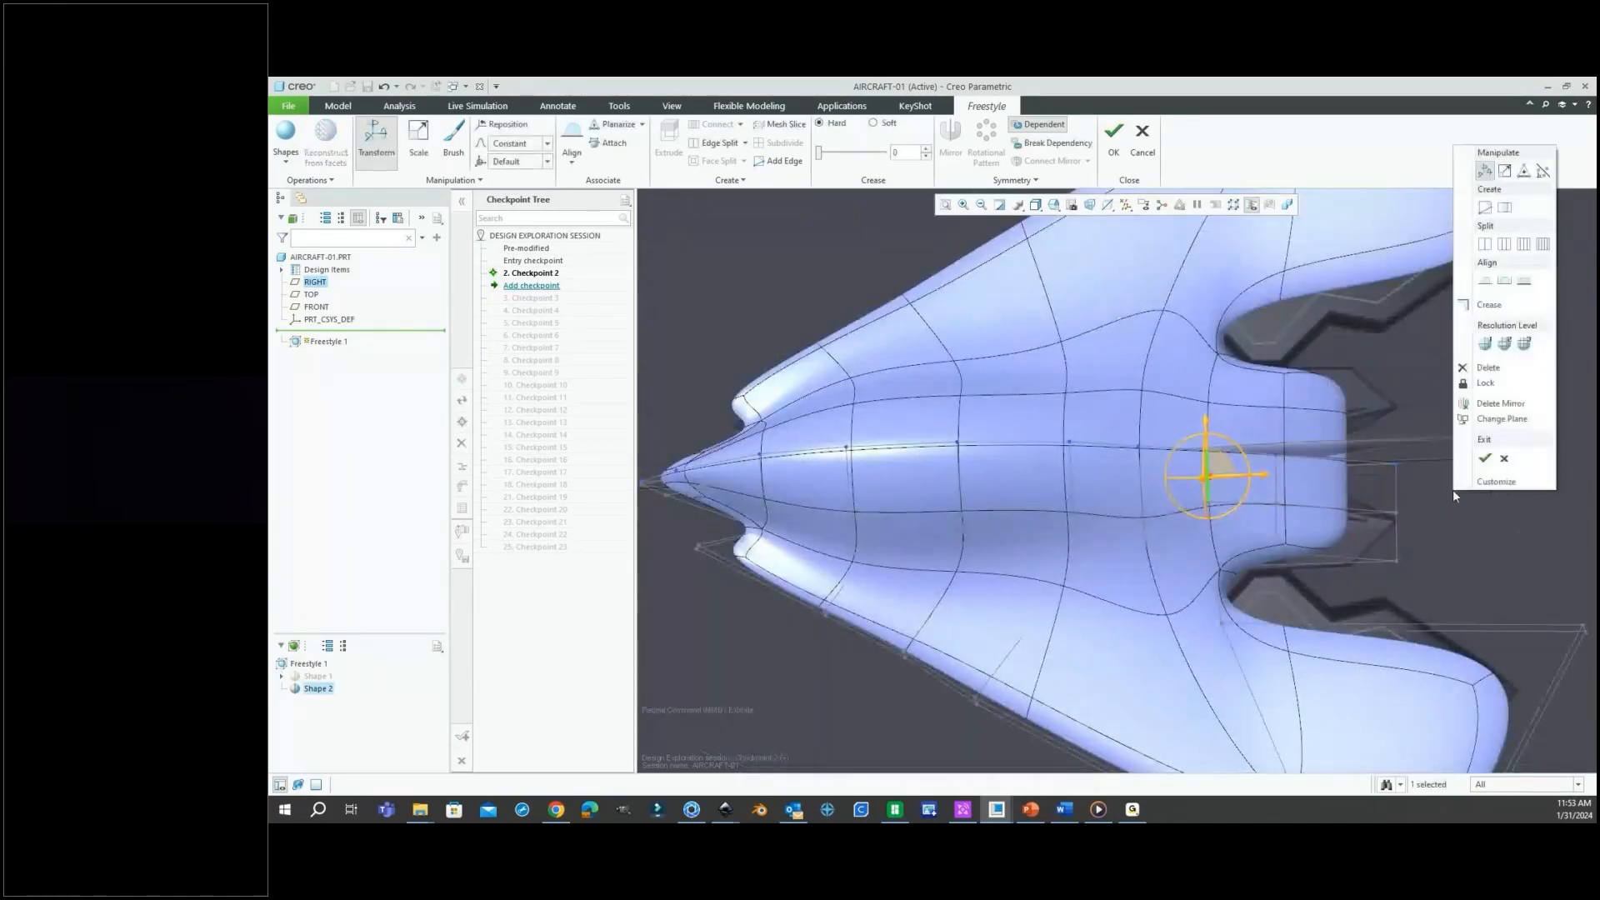
pyautogui.click(1485, 244)
pyautogui.click(1488, 433)
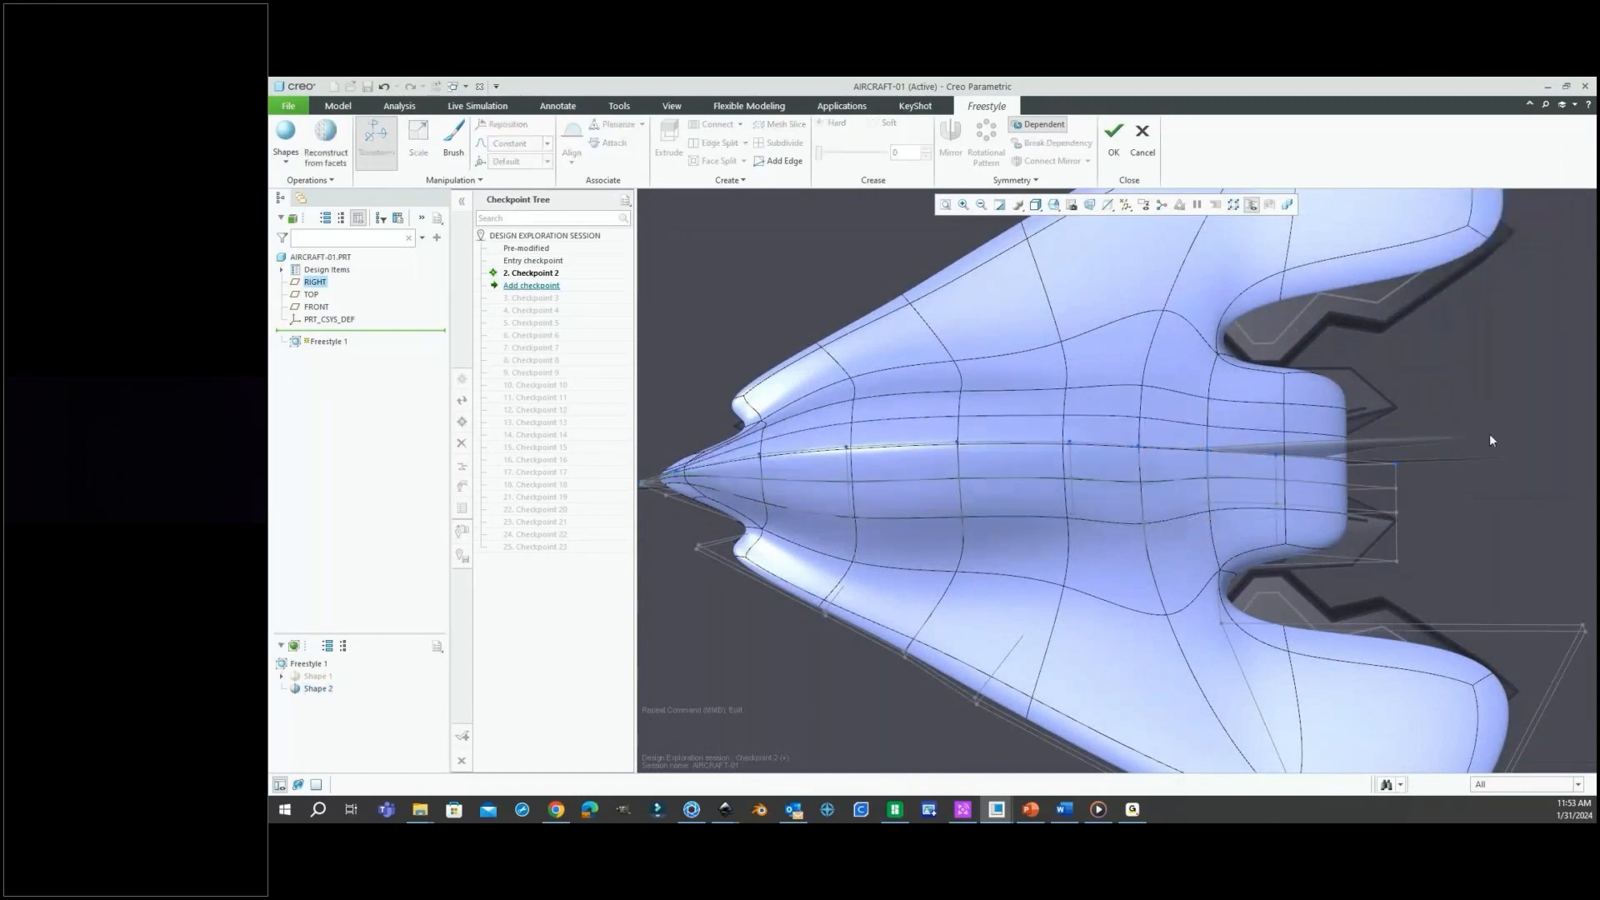
# Split the strip between the centreline and the new loop to add another lengthwise edge loop.
pyautogui.scroll(-2, 1251, 464)
pyautogui.click(1201, 473)
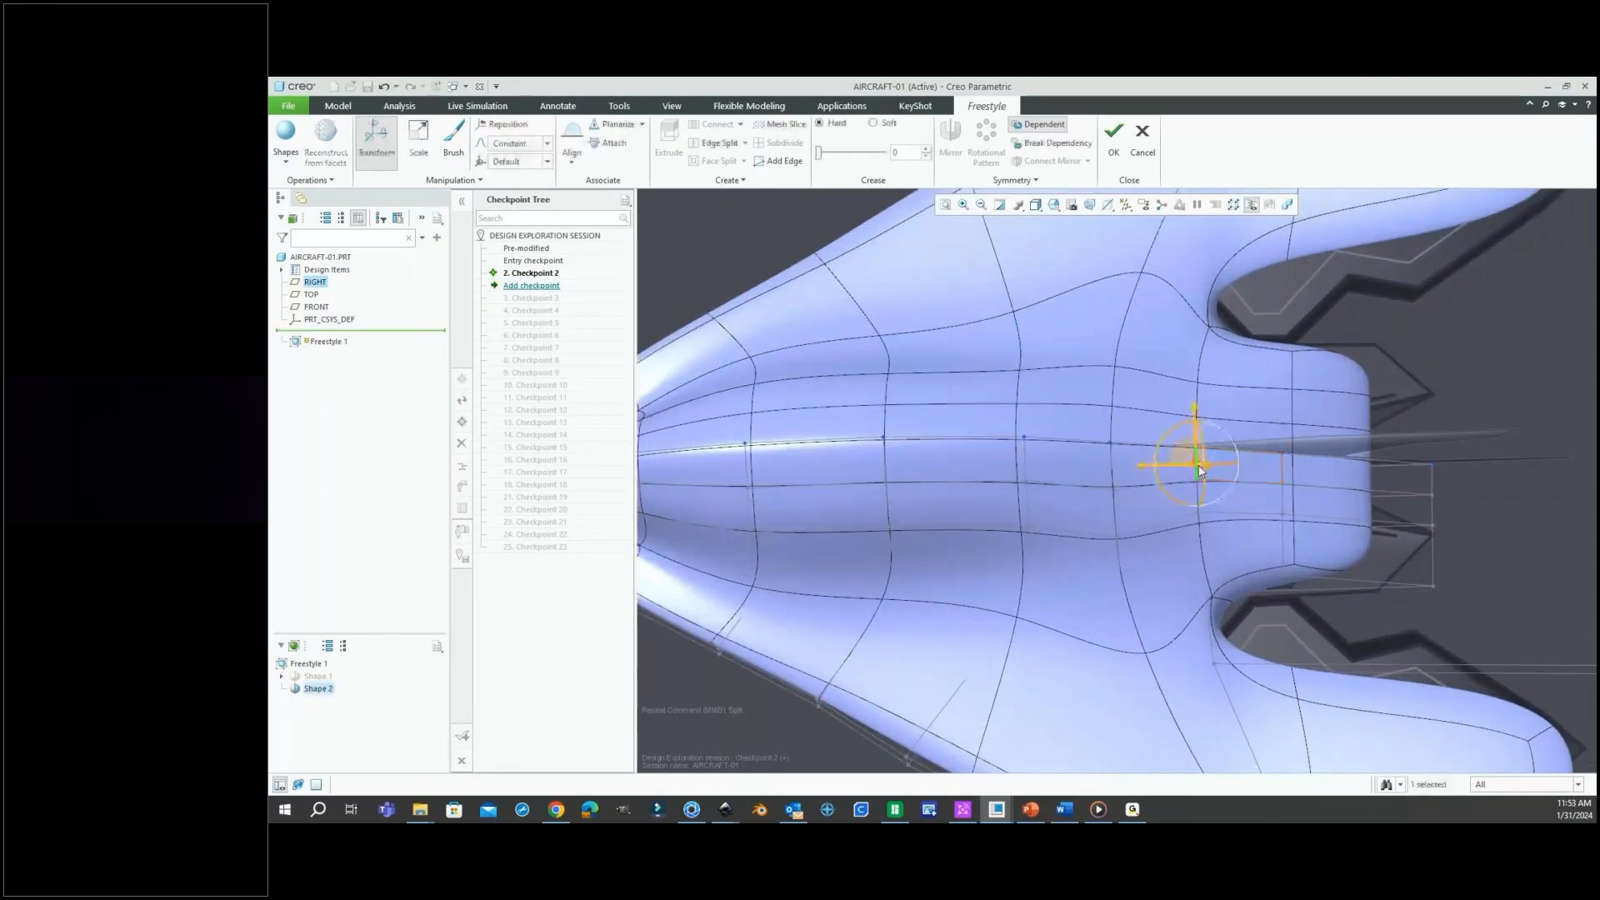
pyautogui.click(1518, 543)
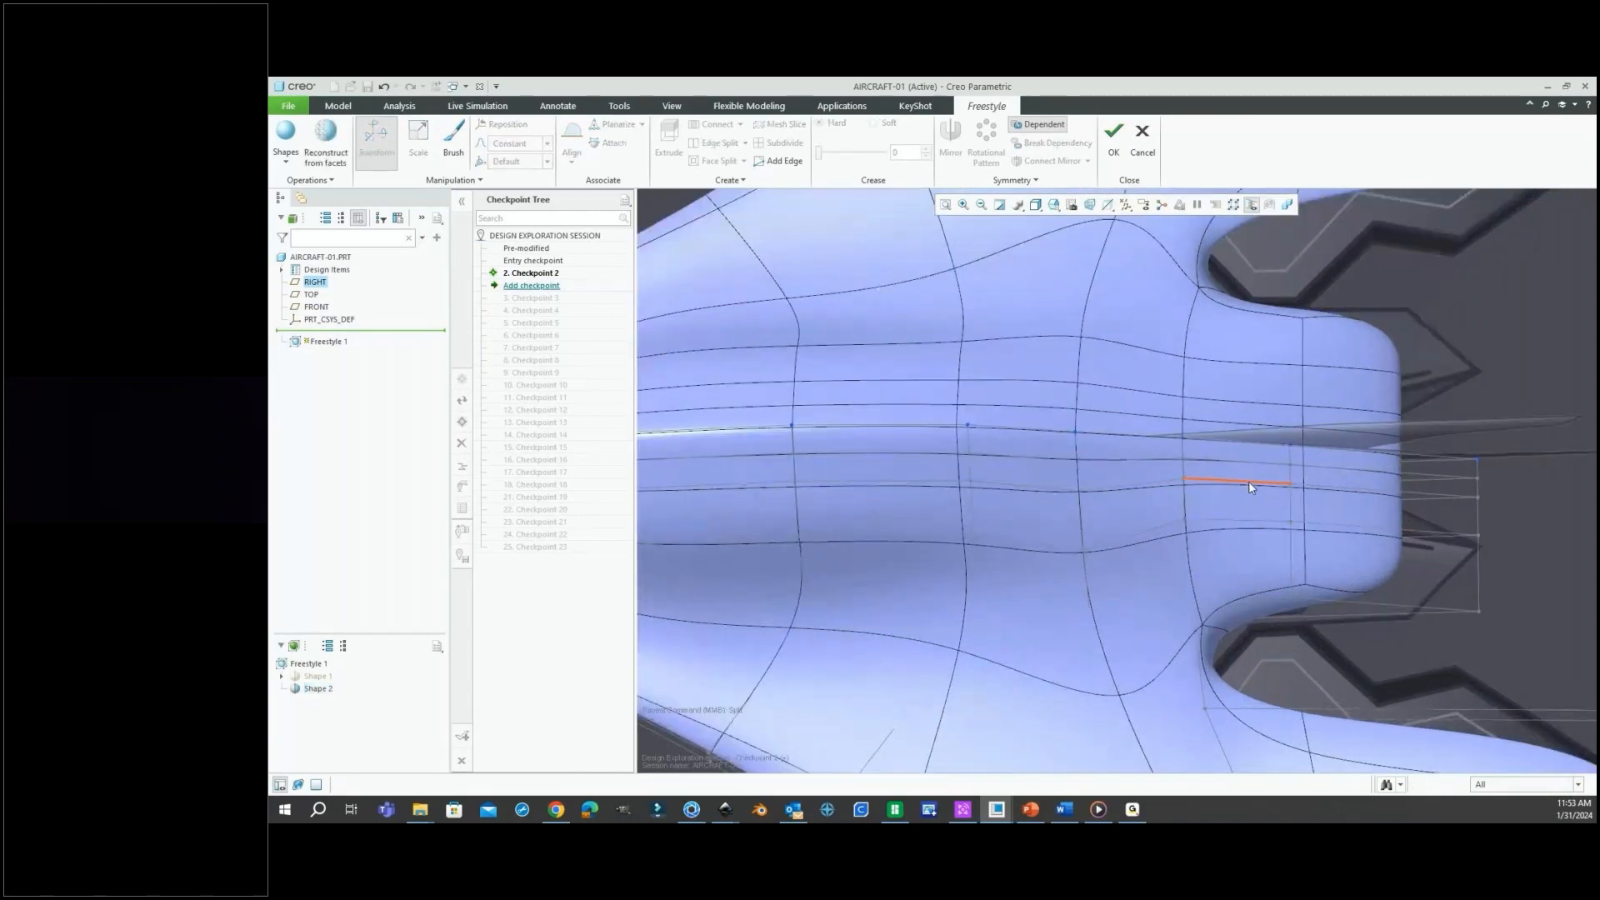
# Extrude the narrow top face beside the centreline near the rear of the fuselage as the start of a tail fin.
pyautogui.scroll(-2, 1247, 481)
pyautogui.moveTo(1241, 485); pyautogui.dragTo(1214, 478, button='middle')
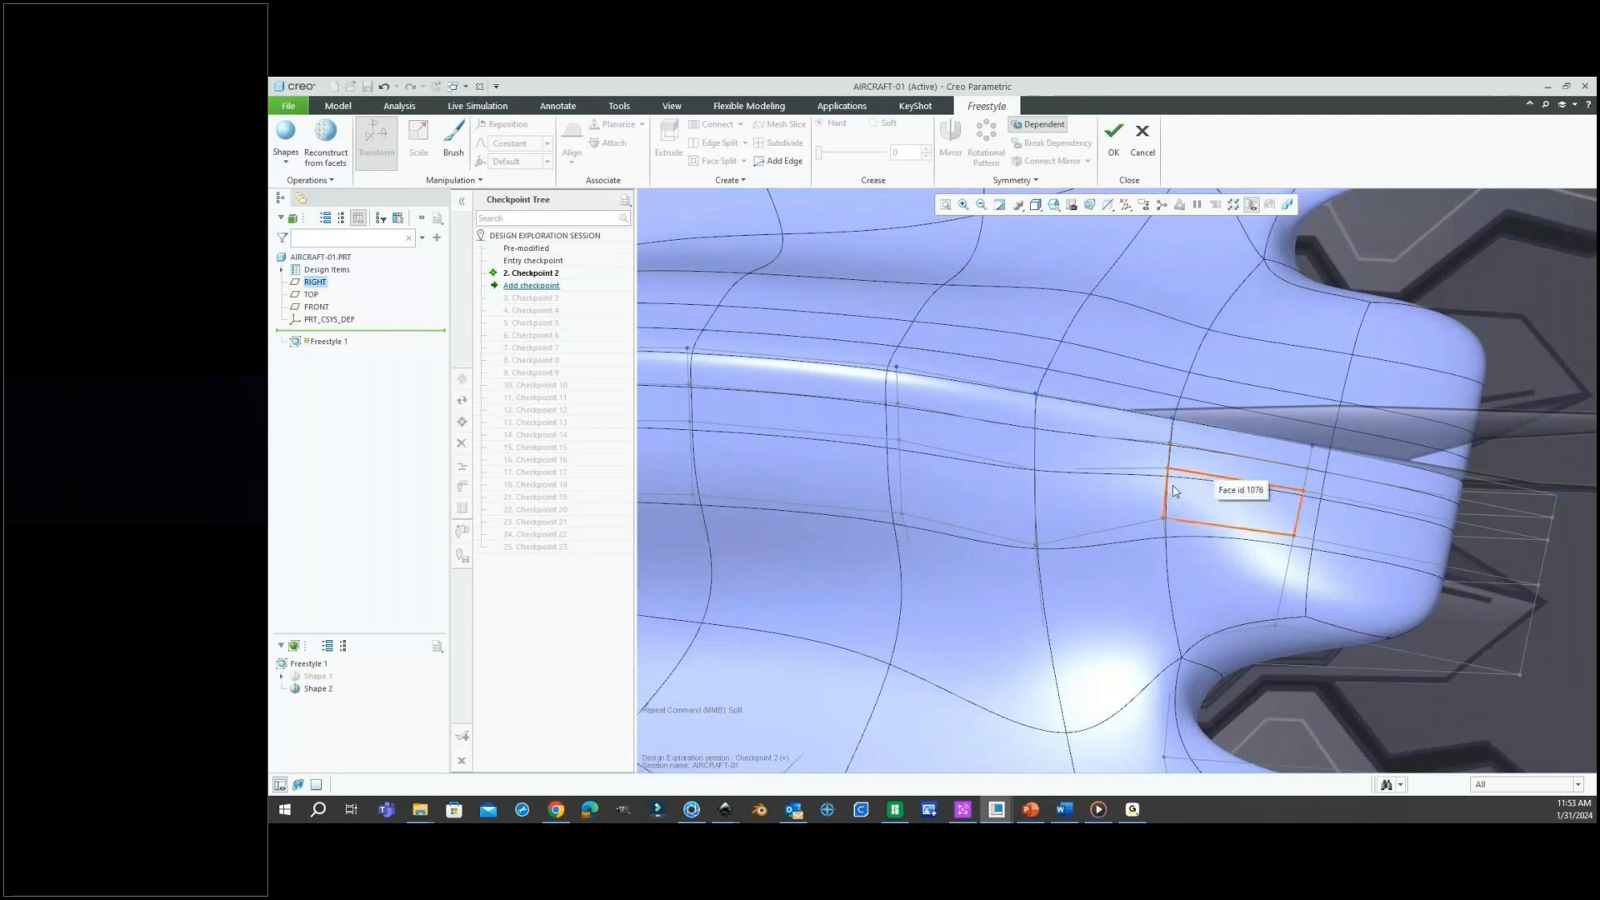
pyautogui.click(1106, 500)
pyautogui.scroll(3, 1106, 496)
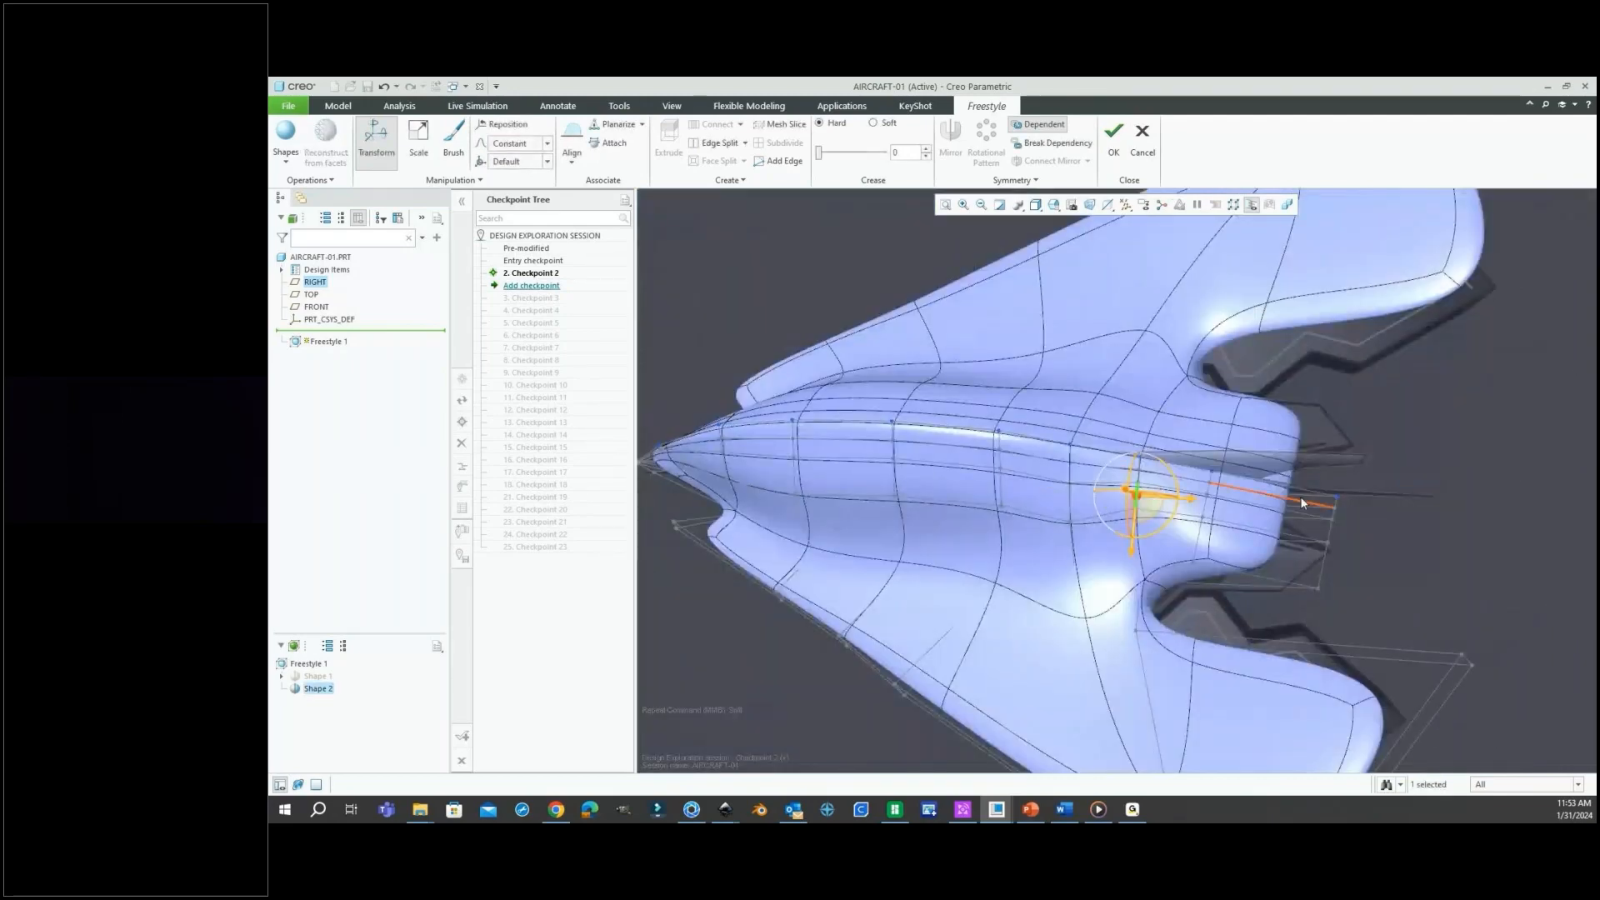
pyautogui.click(1538, 564)
pyautogui.scroll(-3, 1183, 514)
pyautogui.scroll(3, 1183, 512)
pyautogui.moveTo(1181, 510)
pyautogui.mouseDown(button='middle')
pyautogui.moveTo(1133, 483)
pyautogui.moveTo(1165, 487)
pyautogui.mouseUp(button='middle')
pyautogui.scroll(-3, 1161, 480)
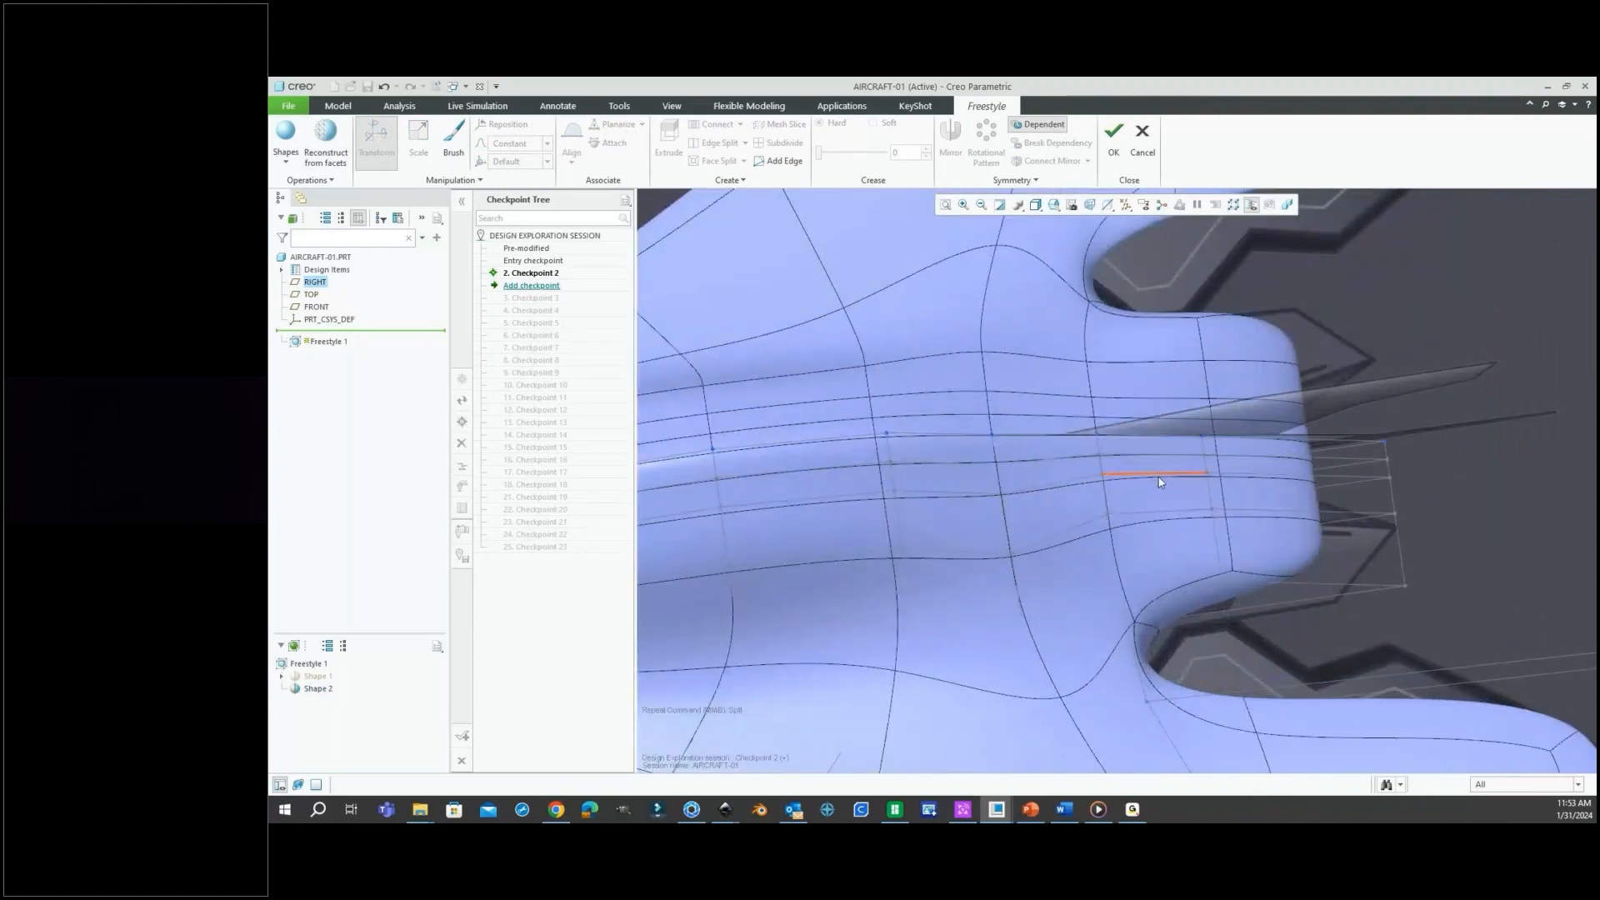
pyautogui.click(1159, 482)
pyautogui.rightClick(1476, 499)
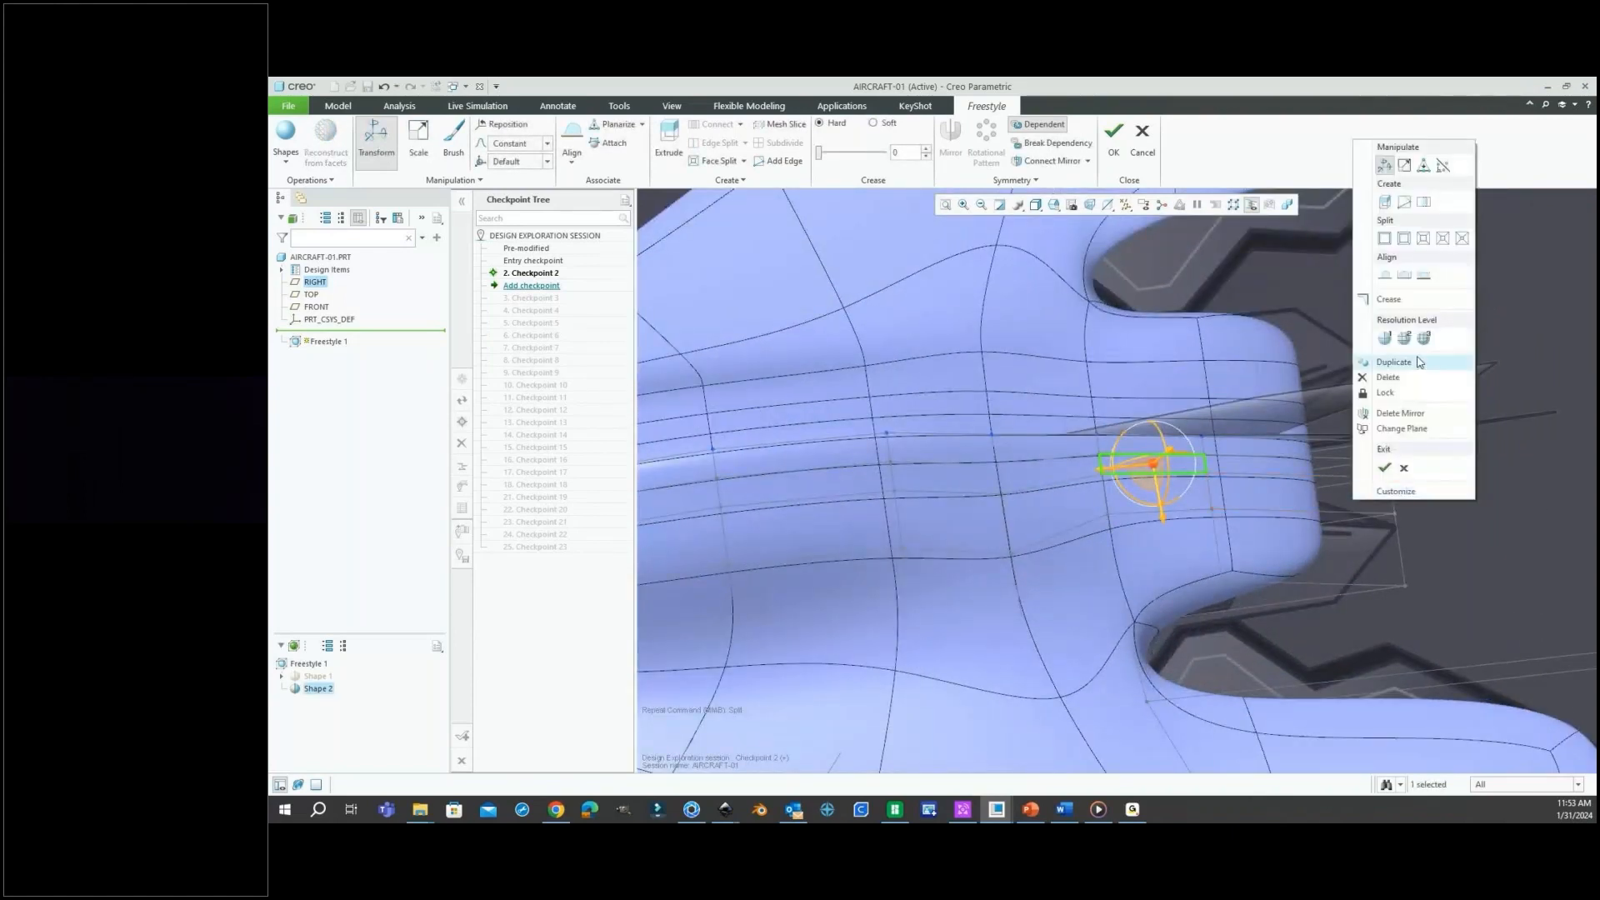
pyautogui.click(1384, 203)
# Raise the extruded fin face above the fuselage and pull it toward the rear to sweep the fin back.
pyautogui.scroll(4, 1132, 553)
pyautogui.moveTo(1133, 557); pyautogui.dragTo(1140, 472, button='middle')
pyautogui.scroll(2, 1141, 471)
pyautogui.moveTo(1167, 468); pyautogui.dragTo(1180, 434)
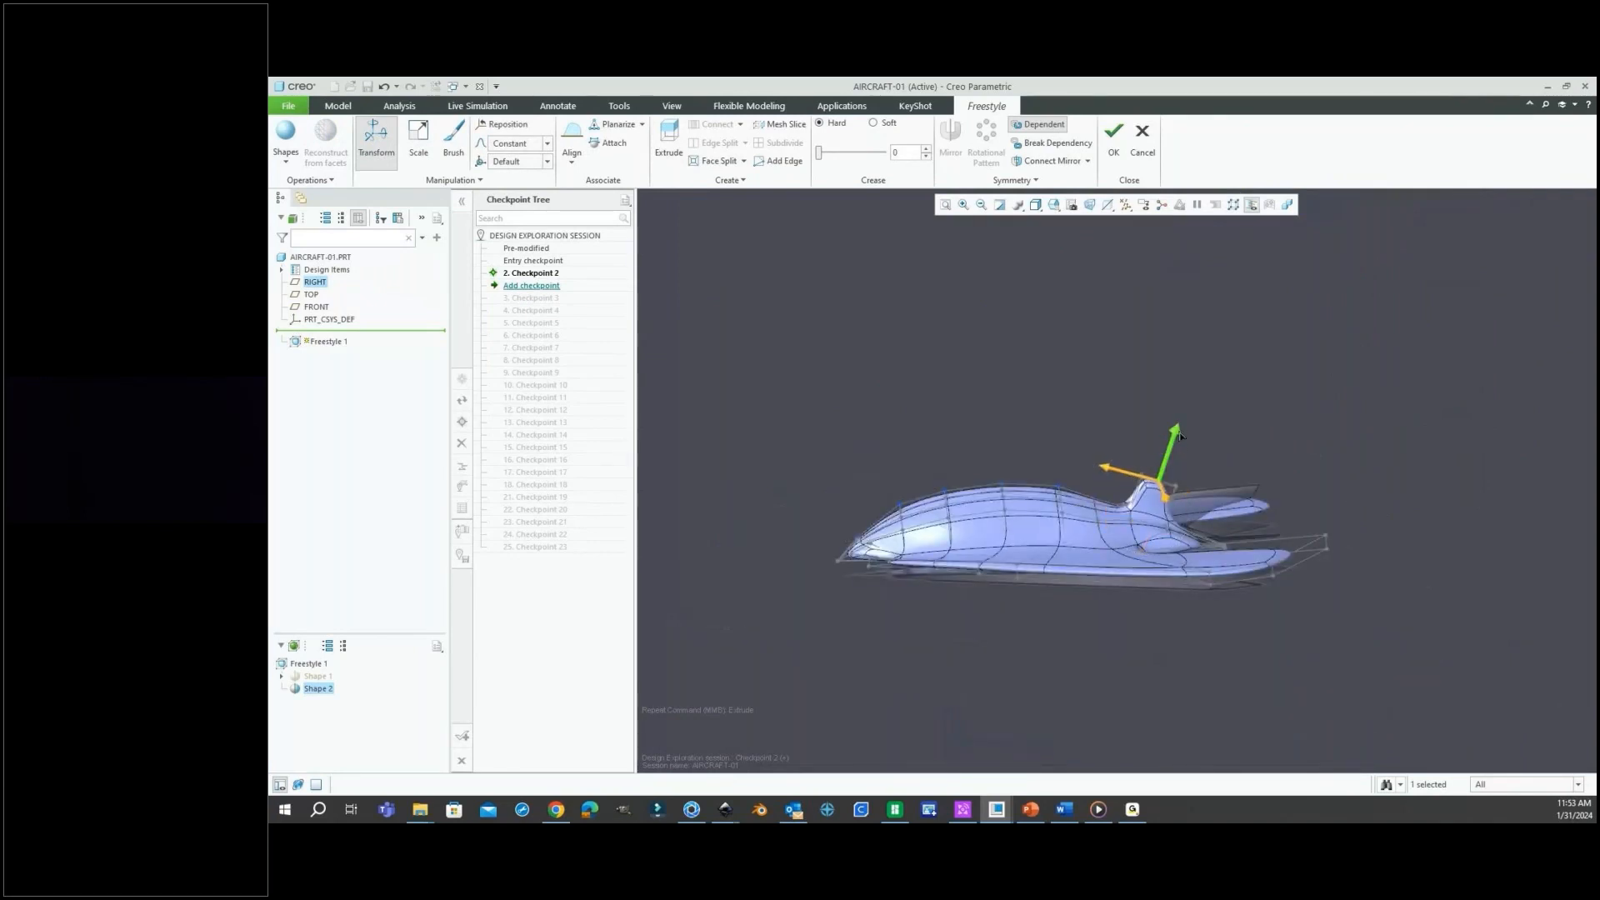
pyautogui.scroll(3, 1183, 450)
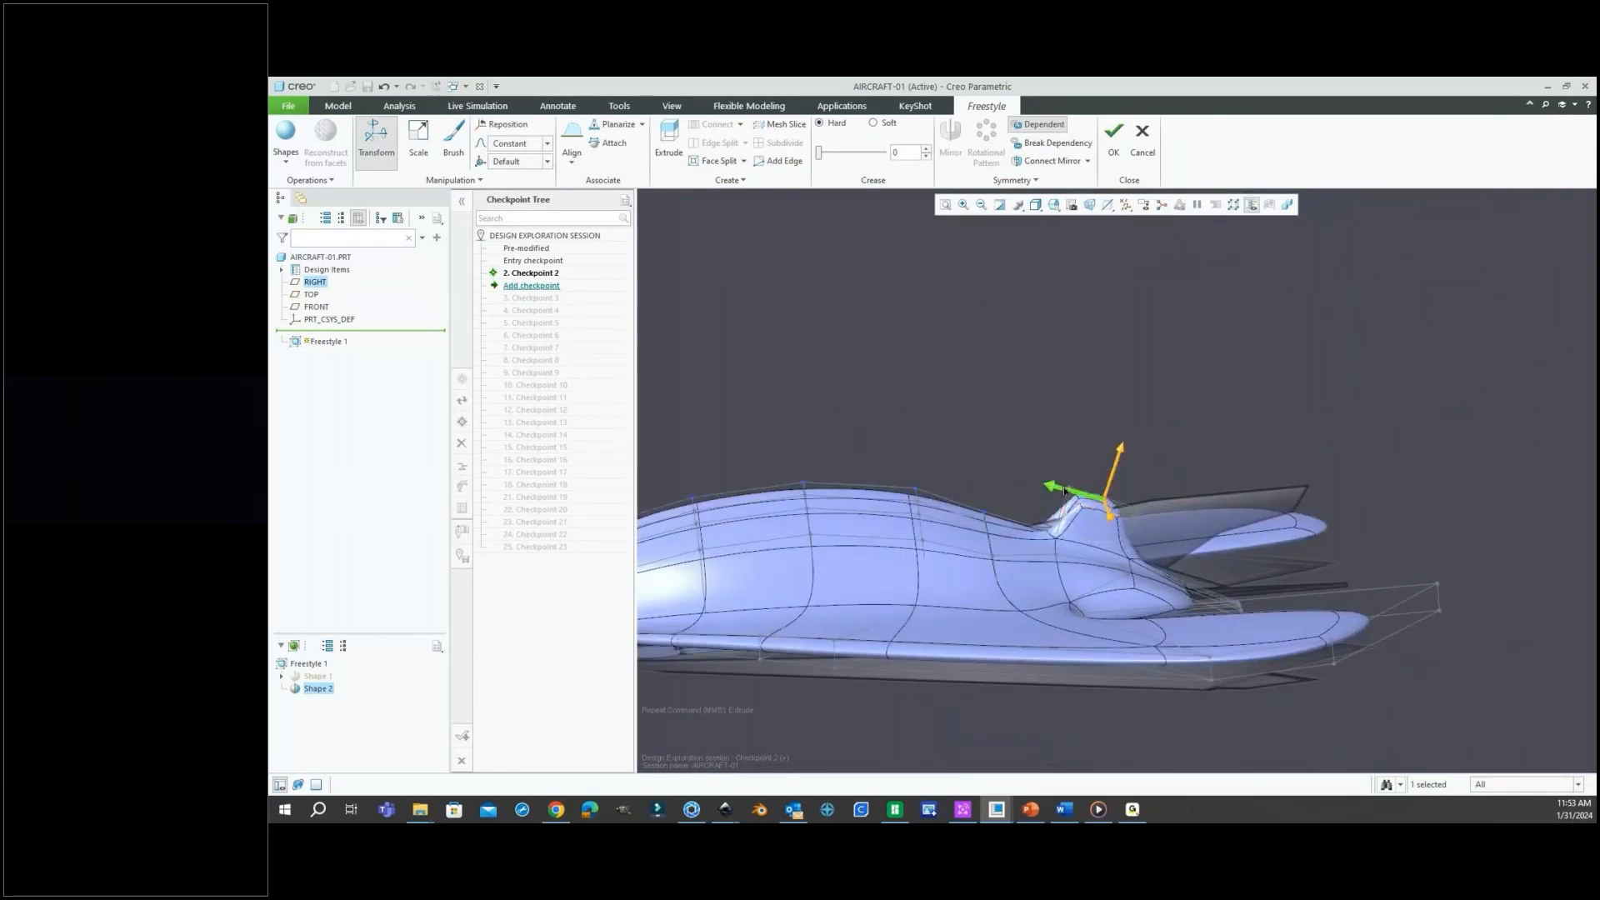
pyautogui.moveTo(1064, 490); pyautogui.dragTo(1138, 508)
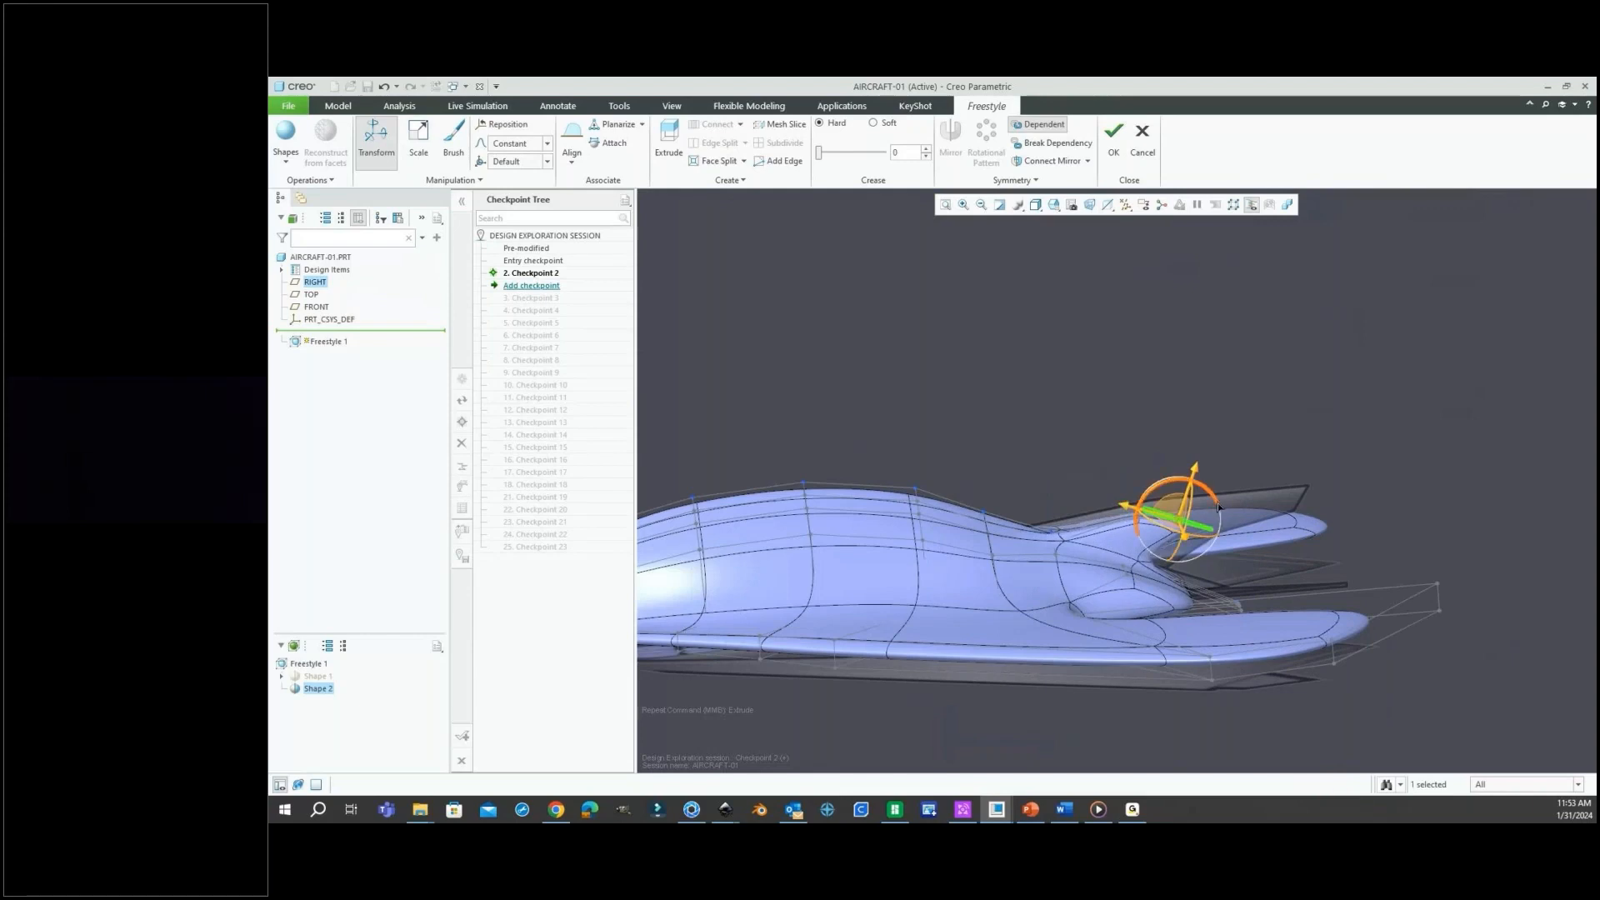
pyautogui.scroll(-2, 1214, 544)
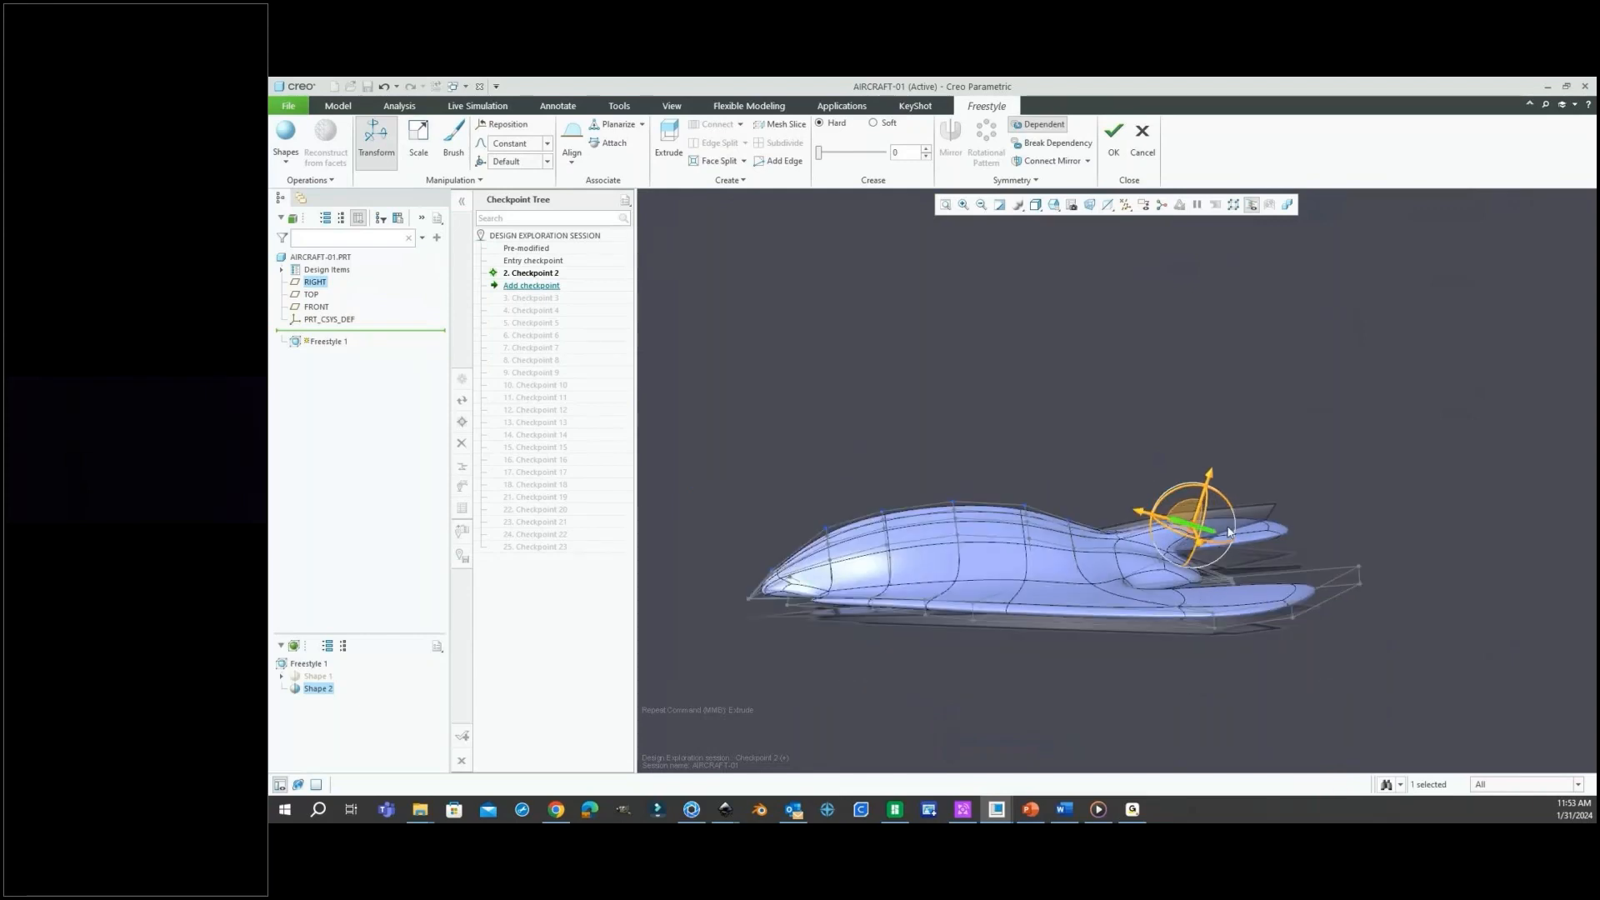
pyautogui.scroll(2, 1206, 529)
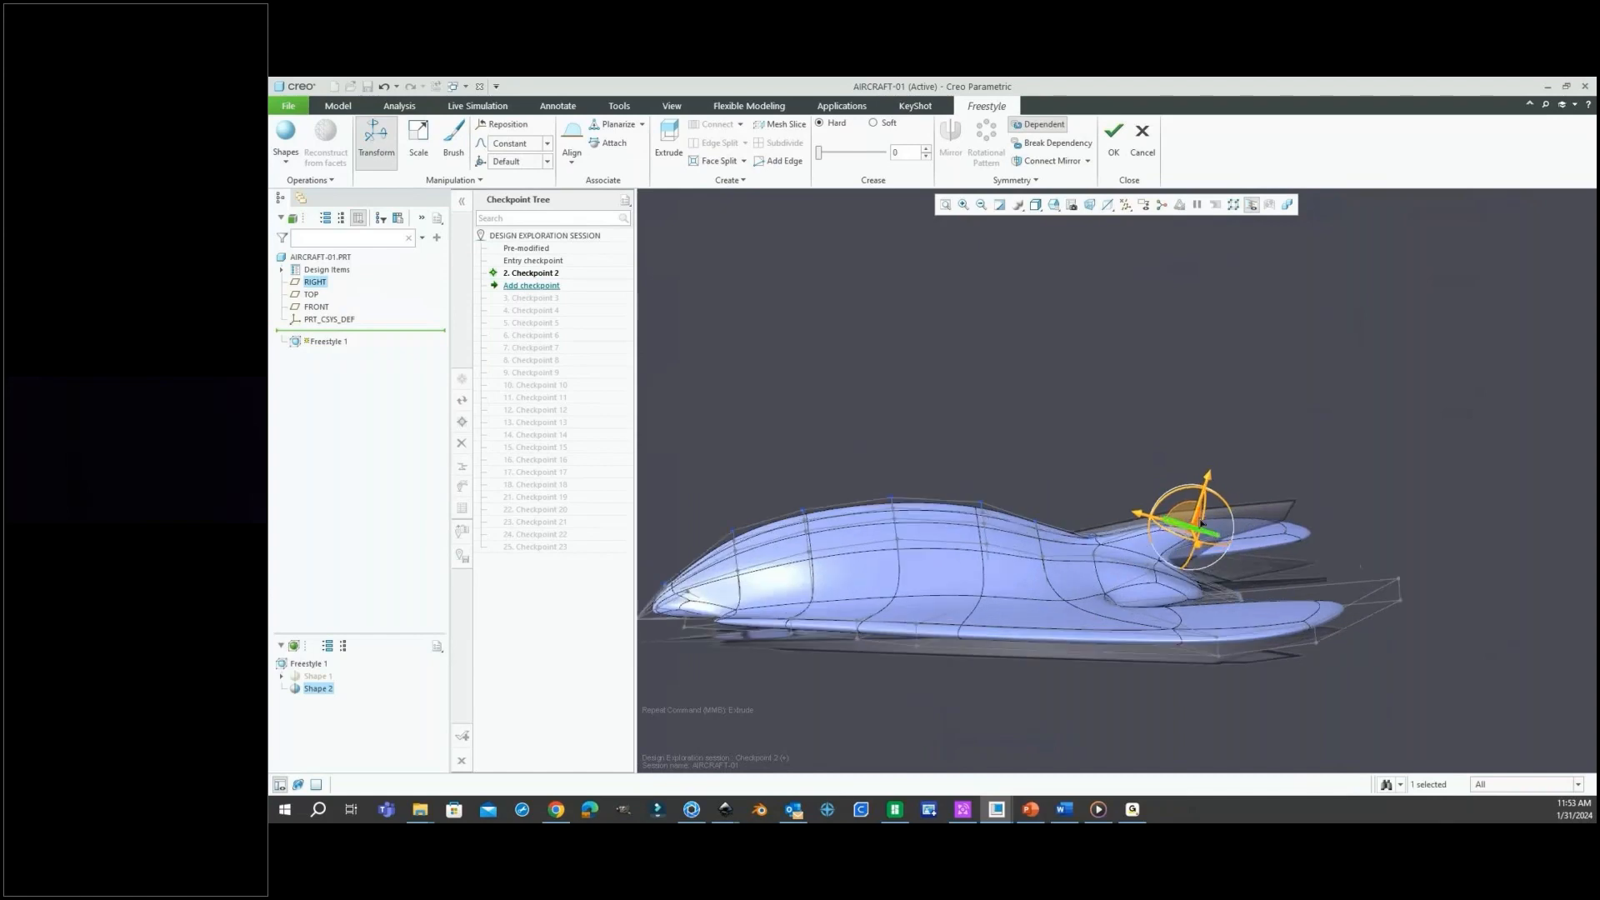
pyautogui.scroll(2, 1197, 534)
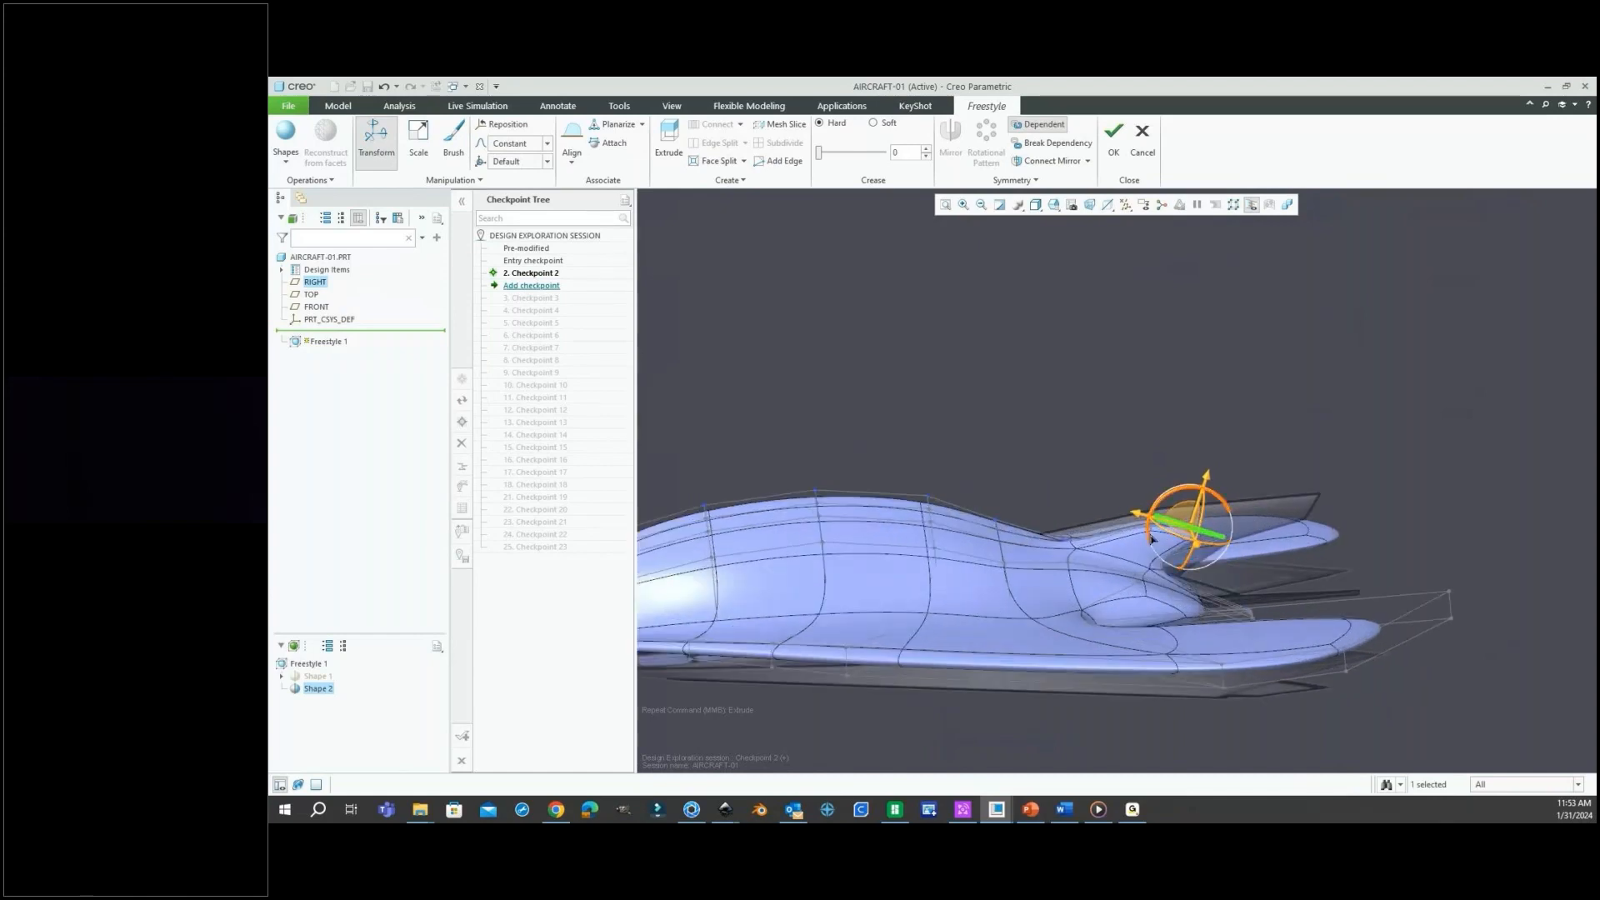
# Rotate and shift the fin's end face so it stands steeper against the reference fin outline.
pyautogui.scroll(3, 1200, 524)
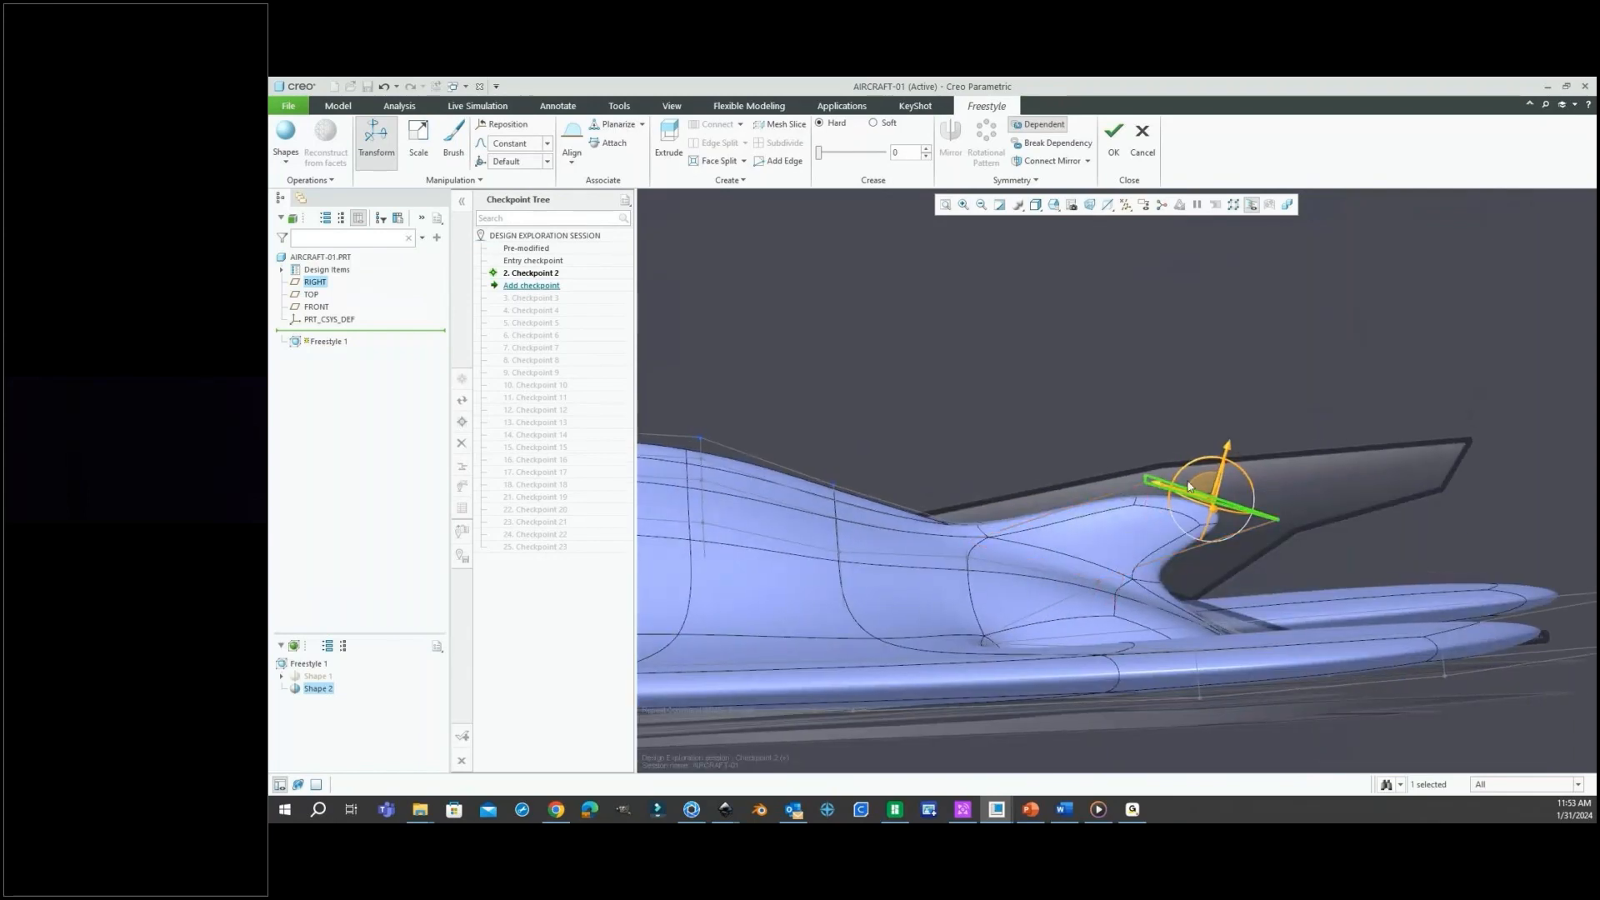
pyautogui.moveTo(1188, 466); pyautogui.dragTo(1219, 459)
pyautogui.click(1363, 550)
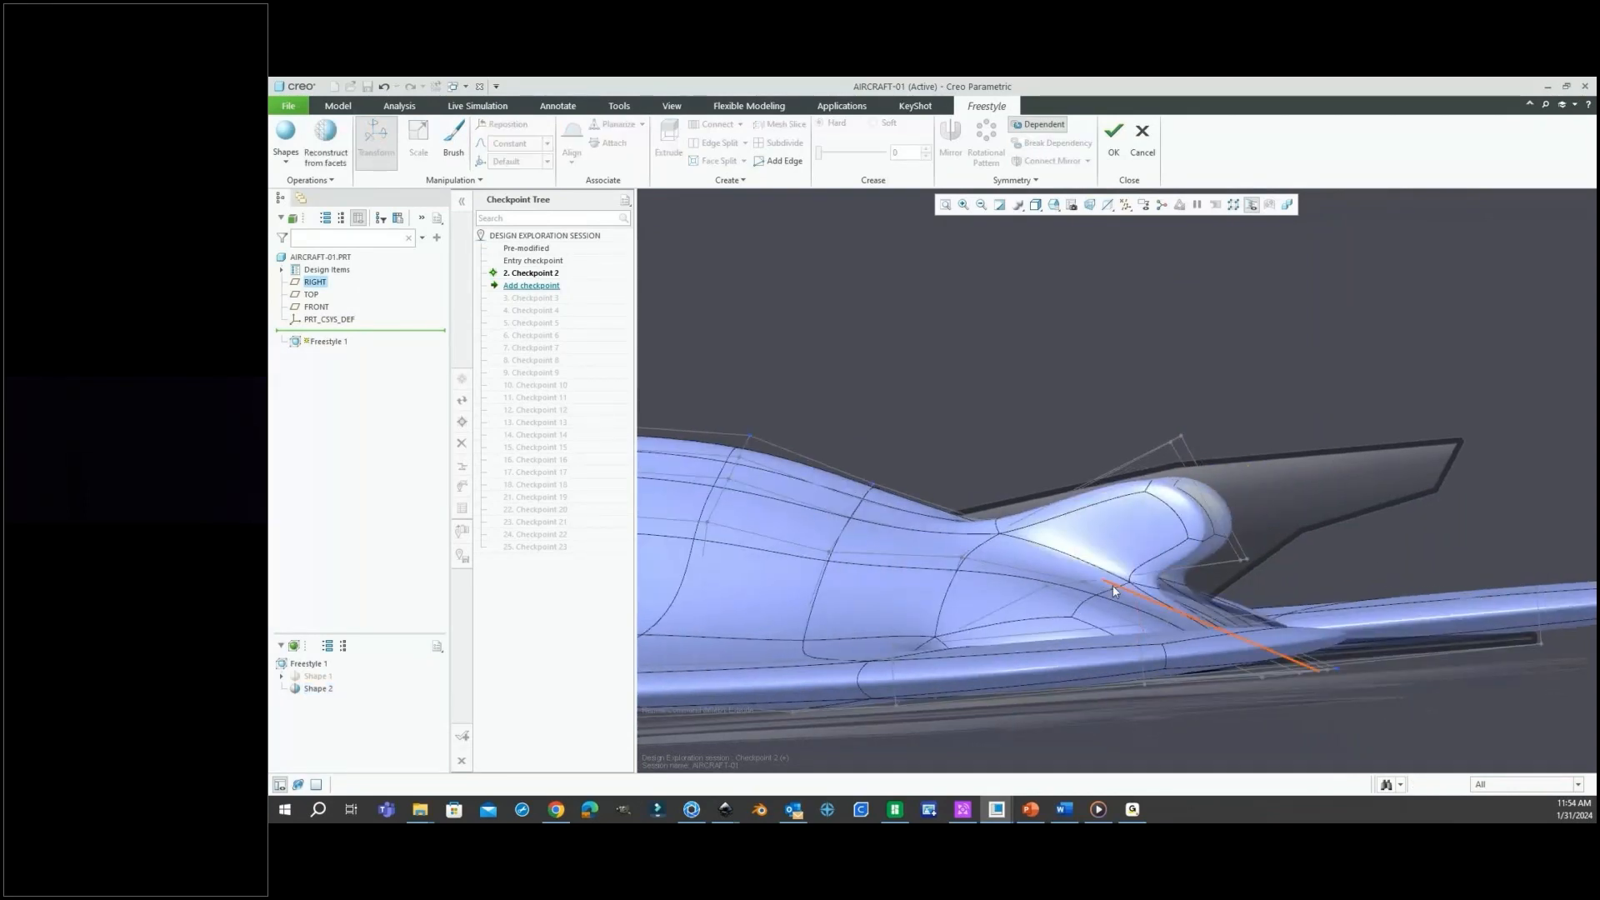
# Select the control-mesh edge at the rear of the fin's base and pull it toward the rear.
pyautogui.scroll(3, 1125, 582)
pyautogui.moveTo(1144, 571)
pyautogui.mouseDown(button='middle')
pyautogui.moveTo(1092, 575)
pyautogui.moveTo(1175, 572)
pyautogui.mouseUp(button='middle')
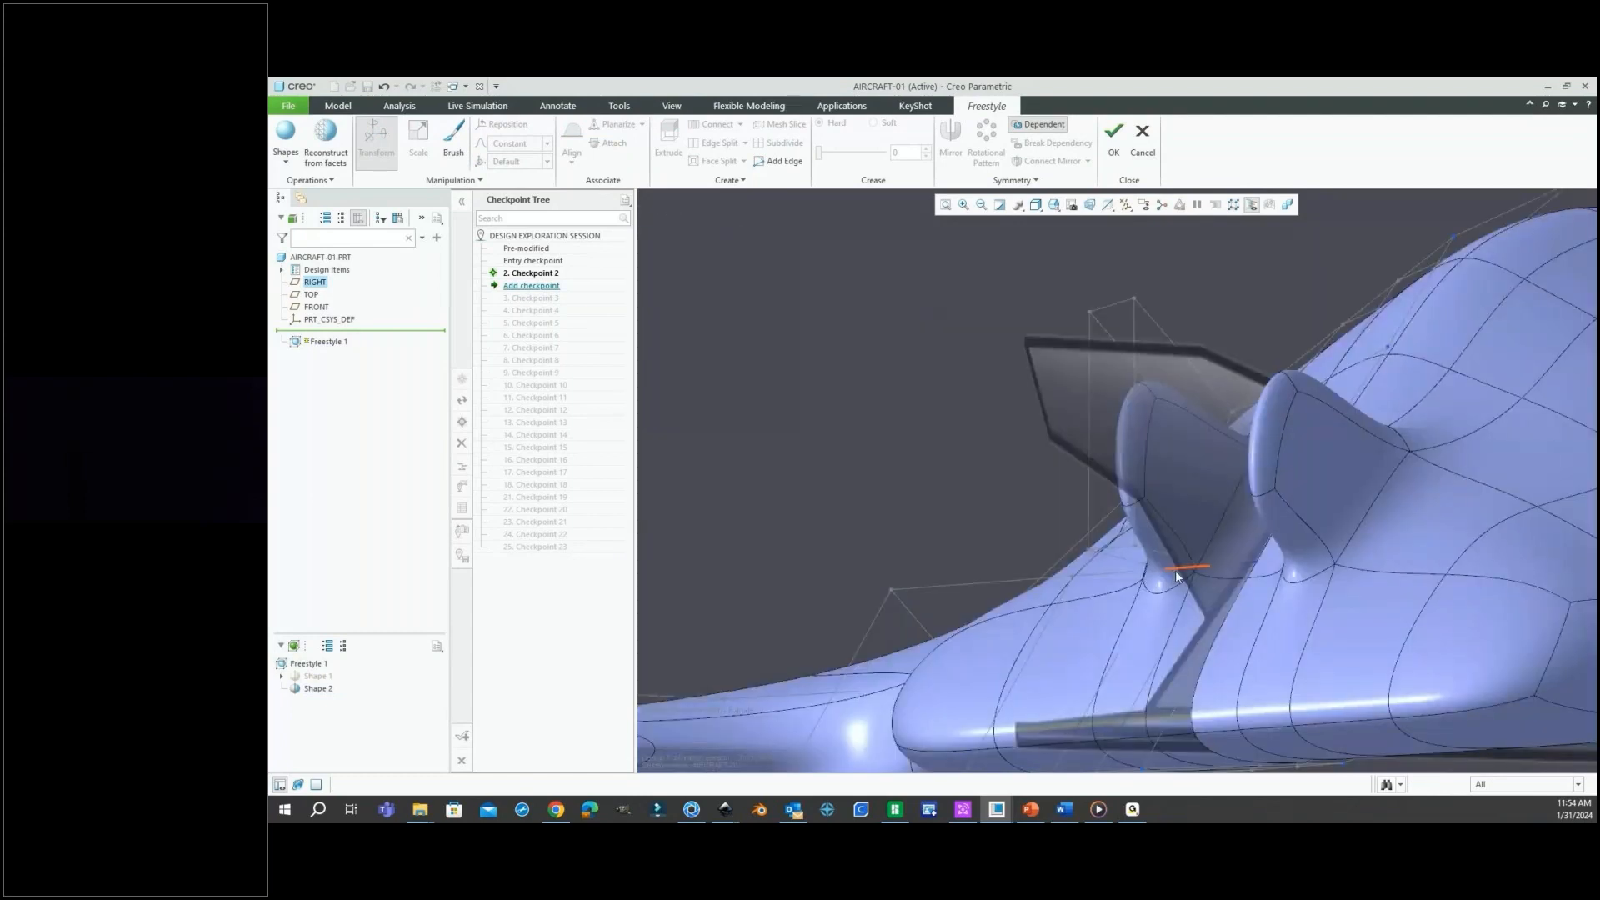
pyautogui.click(1176, 575)
pyautogui.scroll(-6, 1176, 600)
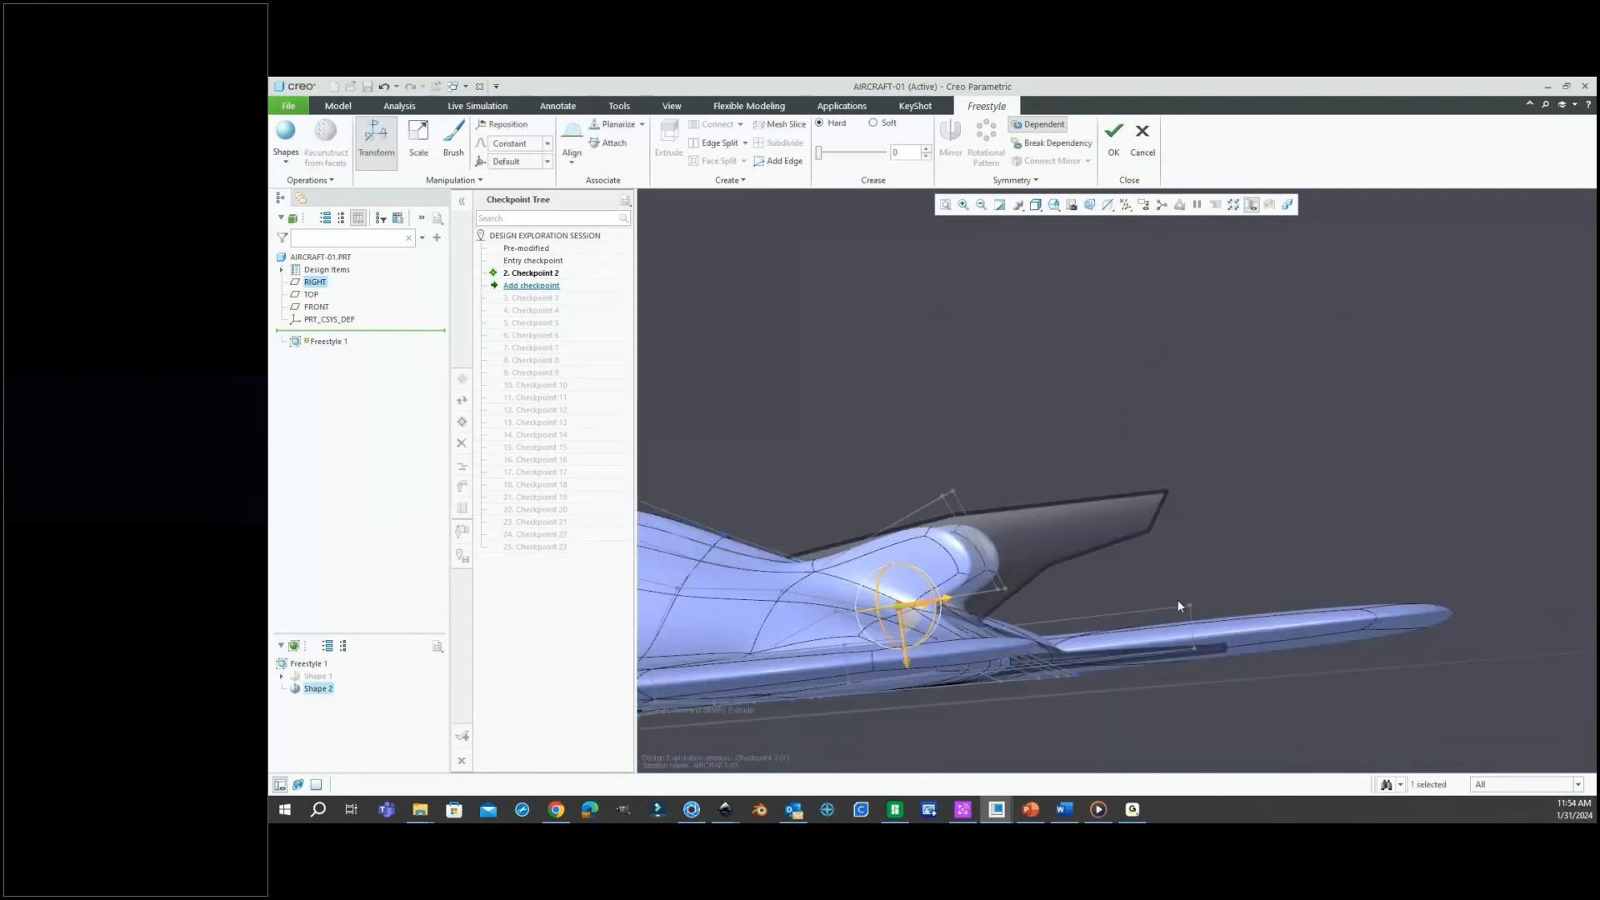
pyautogui.scroll(4, 1233, 608)
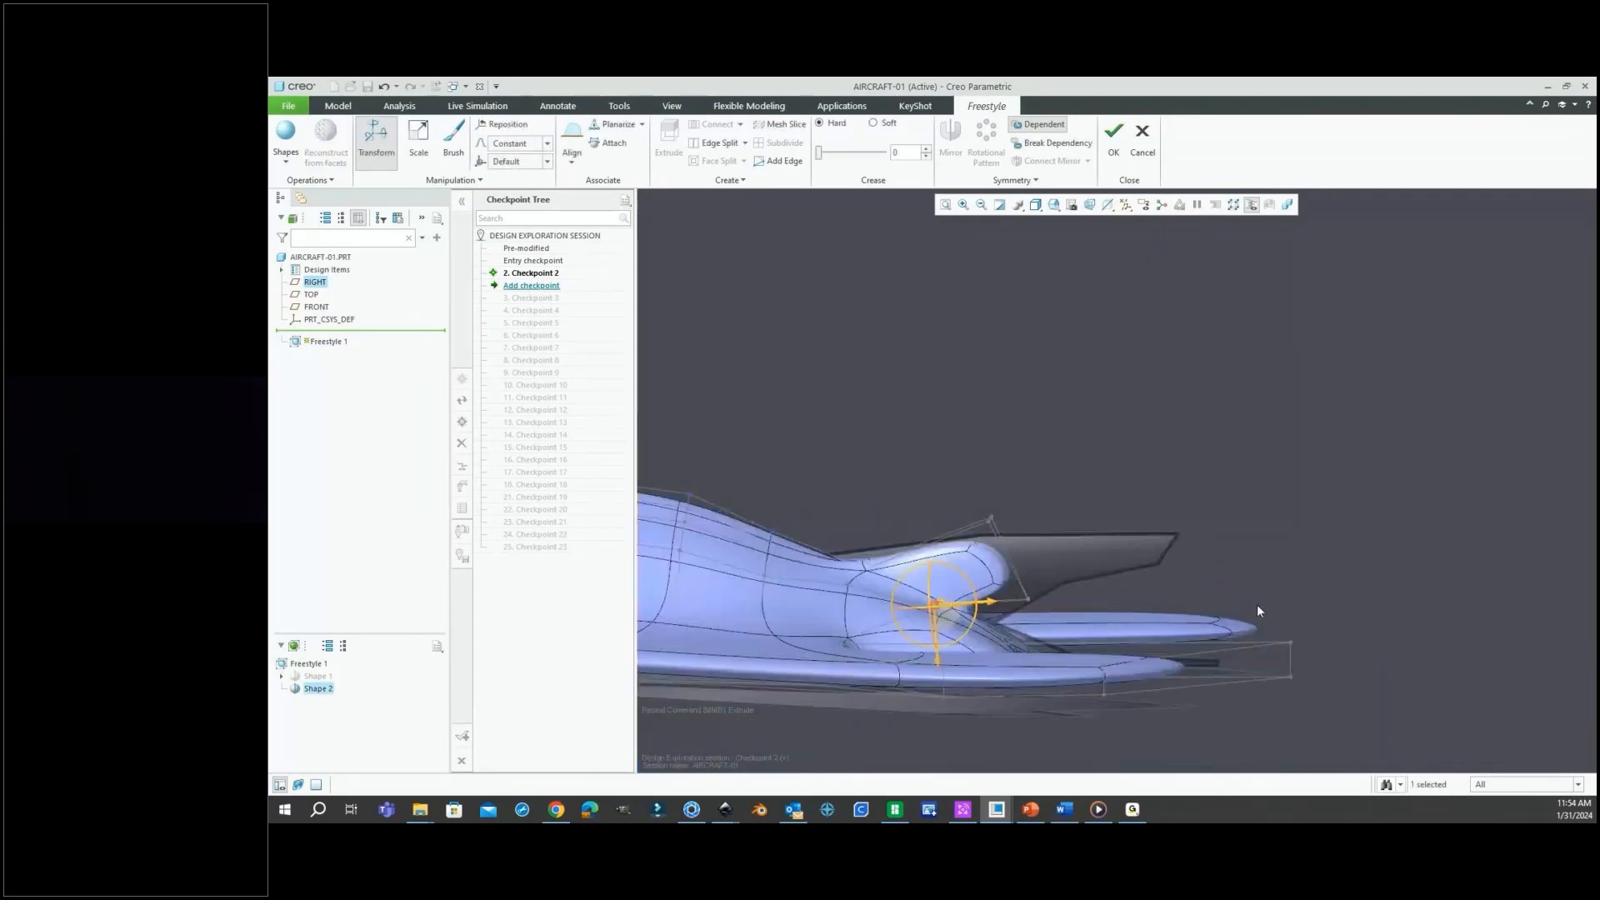
pyautogui.scroll(2, 1006, 608)
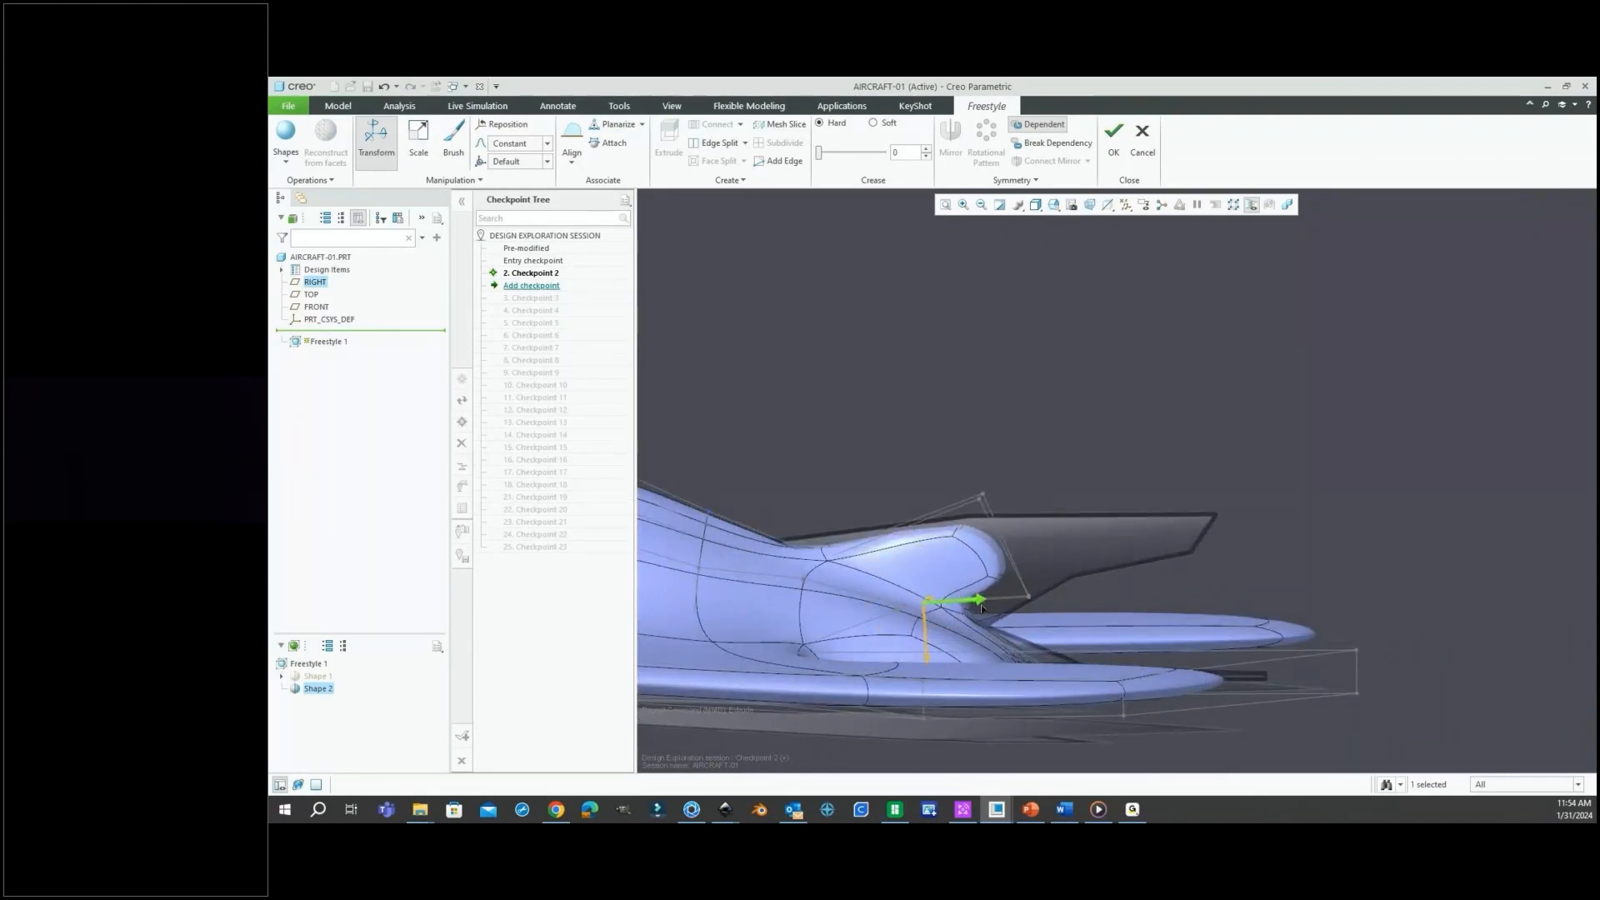
pyautogui.moveTo(1003, 616); pyautogui.dragTo(1033, 632)
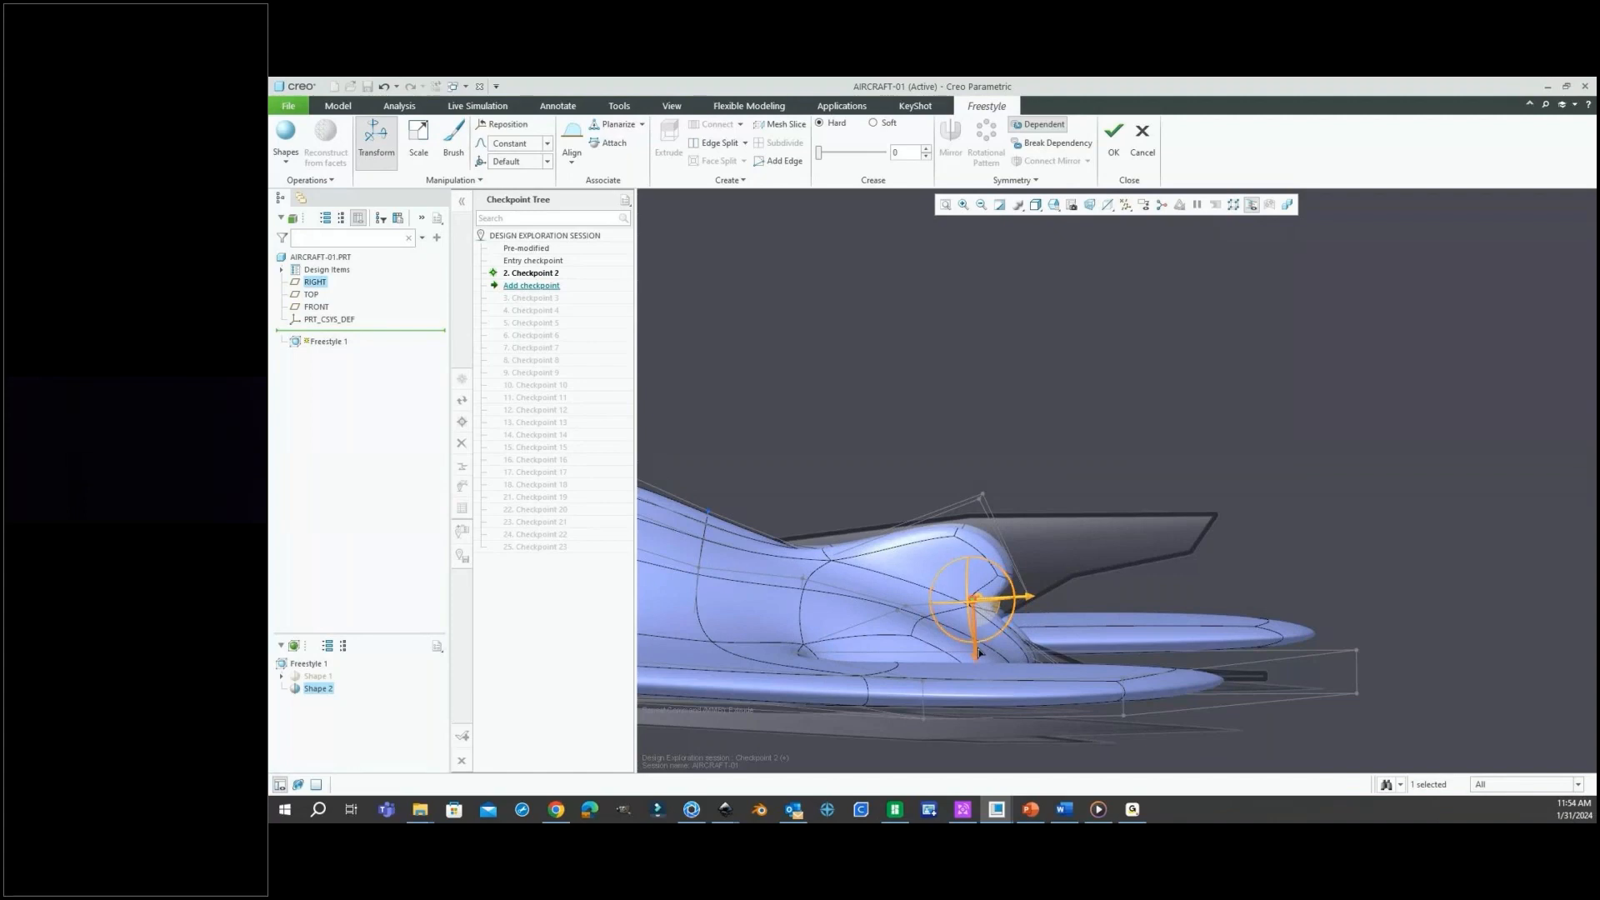
# Select the control-mesh edges at the front of the fin's base and raise them toward the reference fin outline.
pyautogui.moveTo(979, 660)
pyautogui.mouseDown(button='middle')
pyautogui.moveTo(986, 543)
pyautogui.moveTo(981, 637)
pyautogui.mouseUp(button='middle')
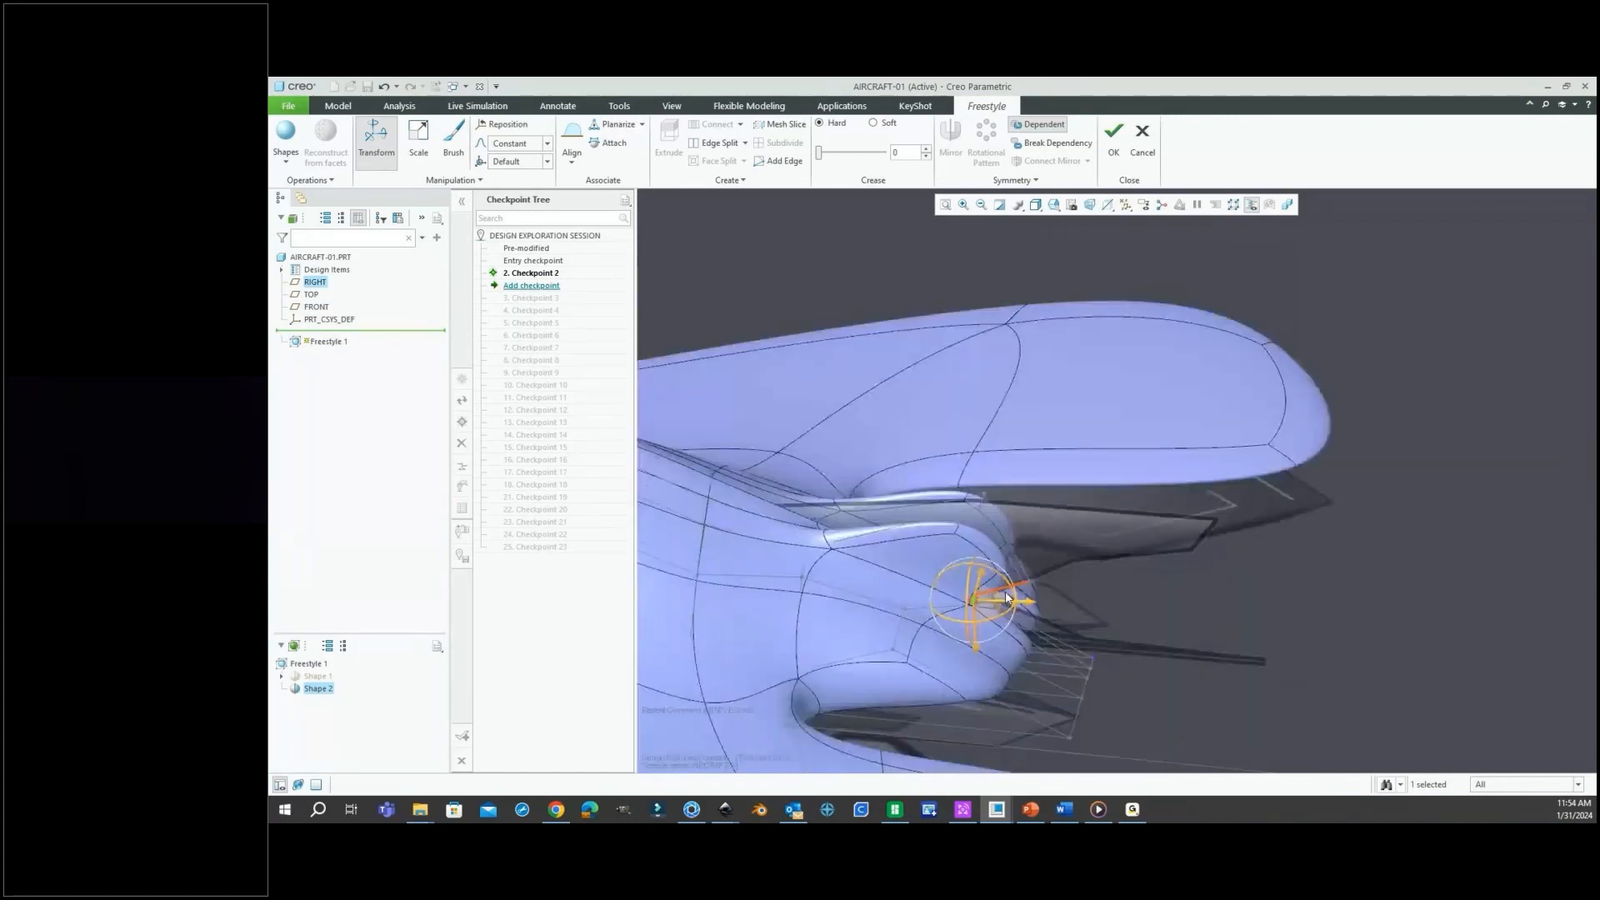
pyautogui.scroll(-1, 822, 540)
pyautogui.scroll(-3, 812, 544)
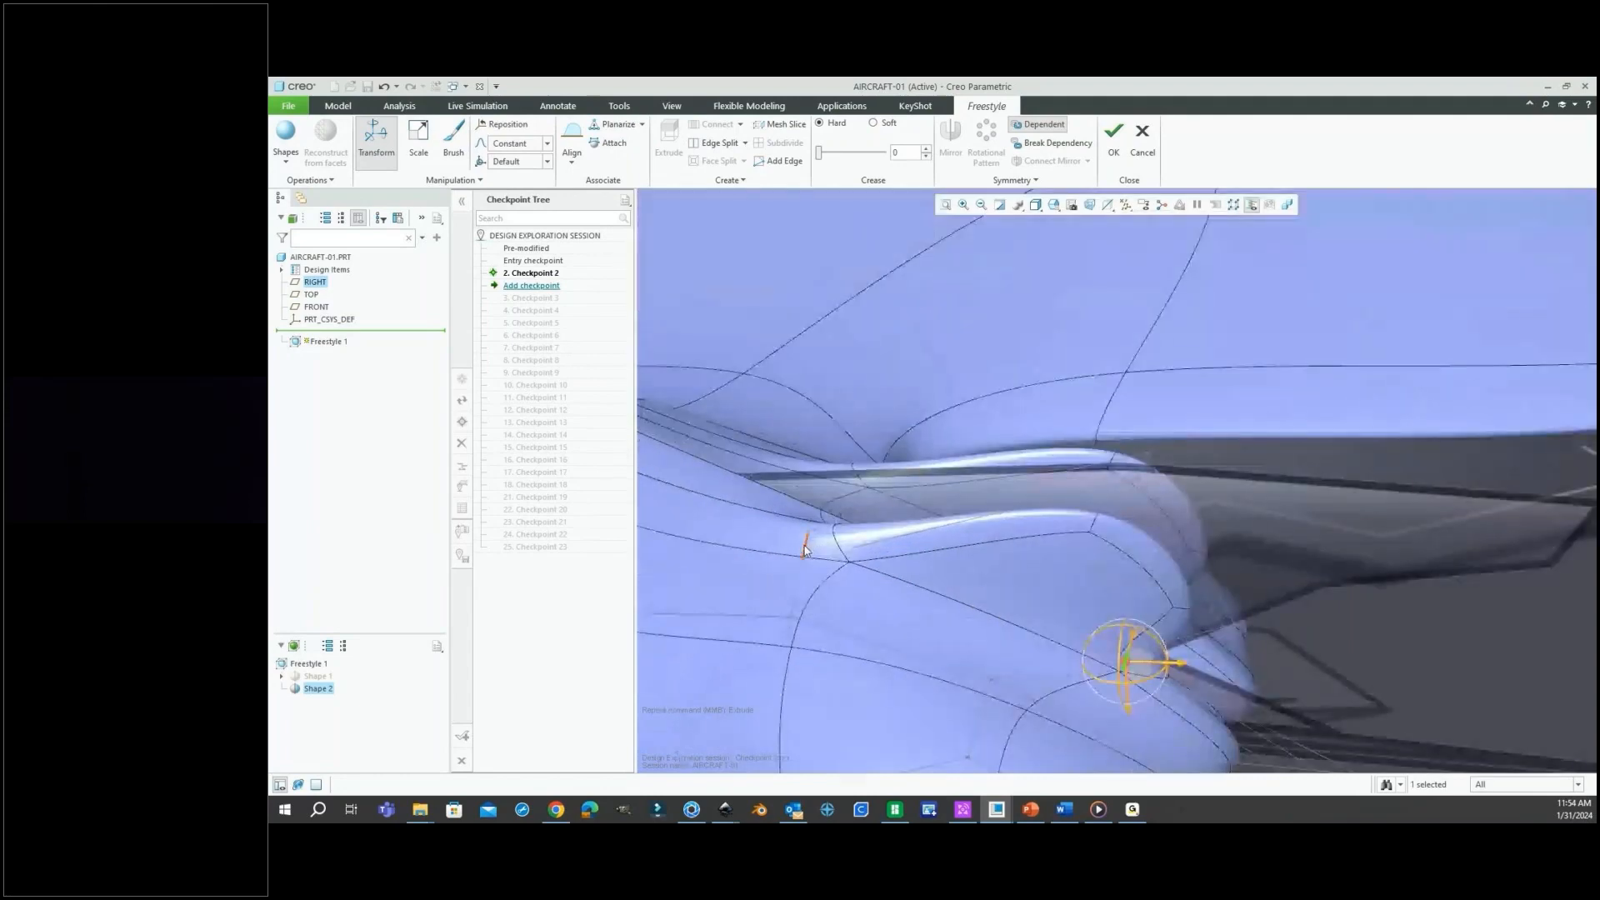
pyautogui.click(805, 548)
pyautogui.scroll(-3, 812, 519)
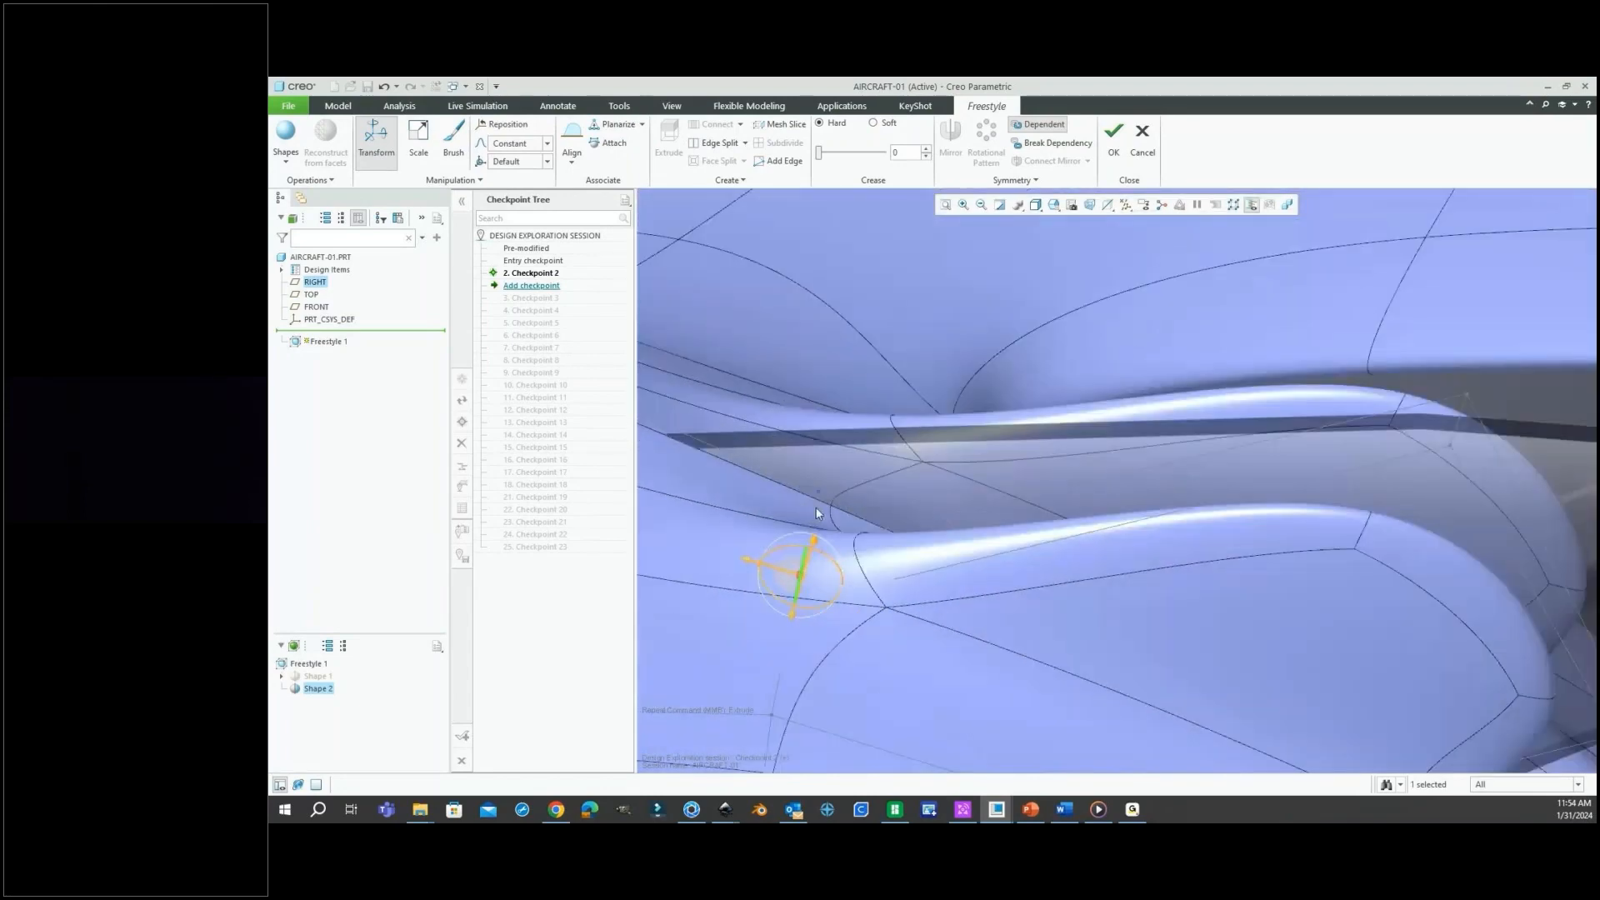
pyautogui.moveTo(816, 511); pyautogui.dragTo(850, 509, button='middle')
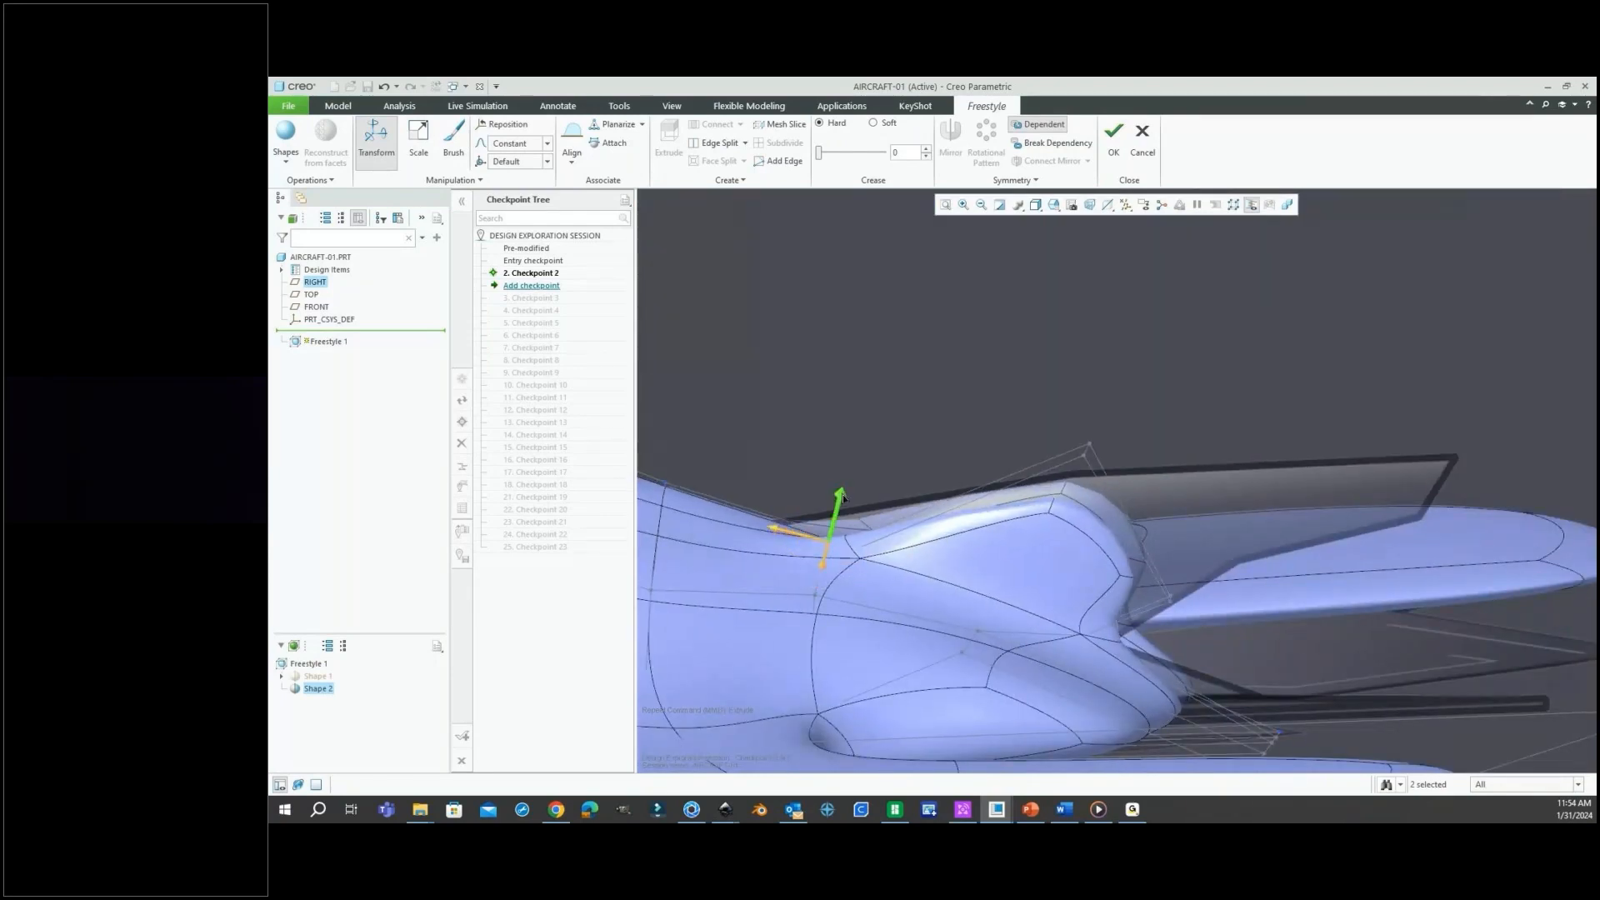
pyautogui.moveTo(842, 498); pyautogui.dragTo(850, 465)
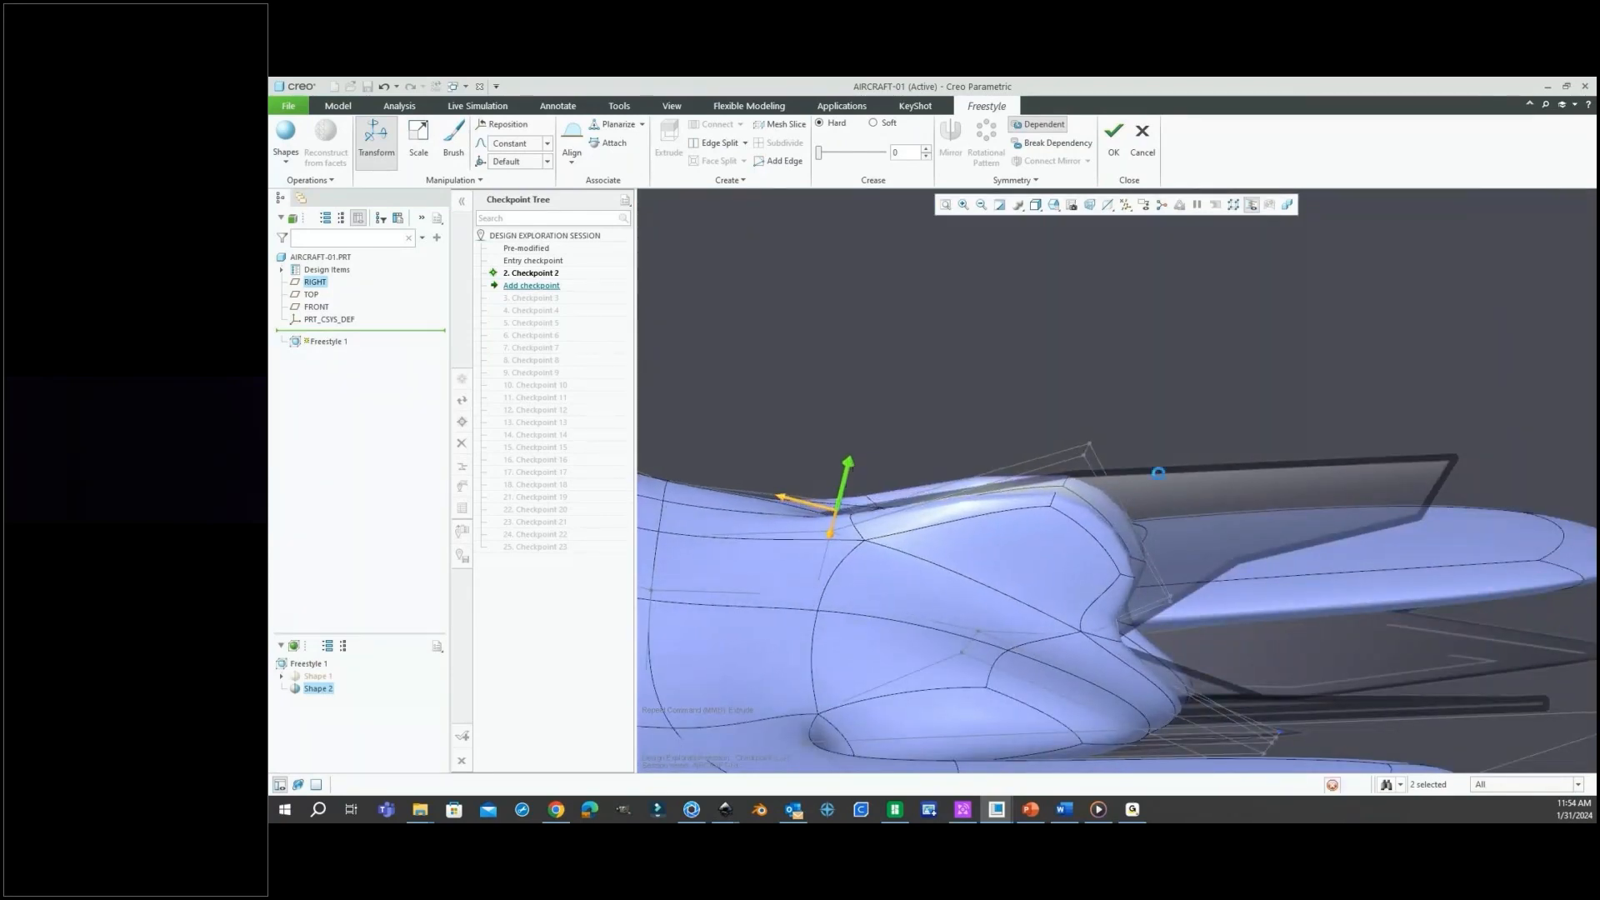
# Select the fin's end face and extrude it rearward to lengthen the fin.
pyautogui.scroll(2, 1161, 472)
pyautogui.scroll(2, 1161, 472)
pyautogui.moveTo(1162, 472); pyautogui.dragTo(1104, 551, button='middle')
pyautogui.scroll(-5, 1177, 469)
pyautogui.click(1156, 458)
pyautogui.scroll(3, 1156, 460)
pyautogui.moveTo(1130, 529); pyautogui.dragTo(1097, 581)
pyautogui.moveTo(1097, 581); pyautogui.dragTo(1083, 467, button='middle')
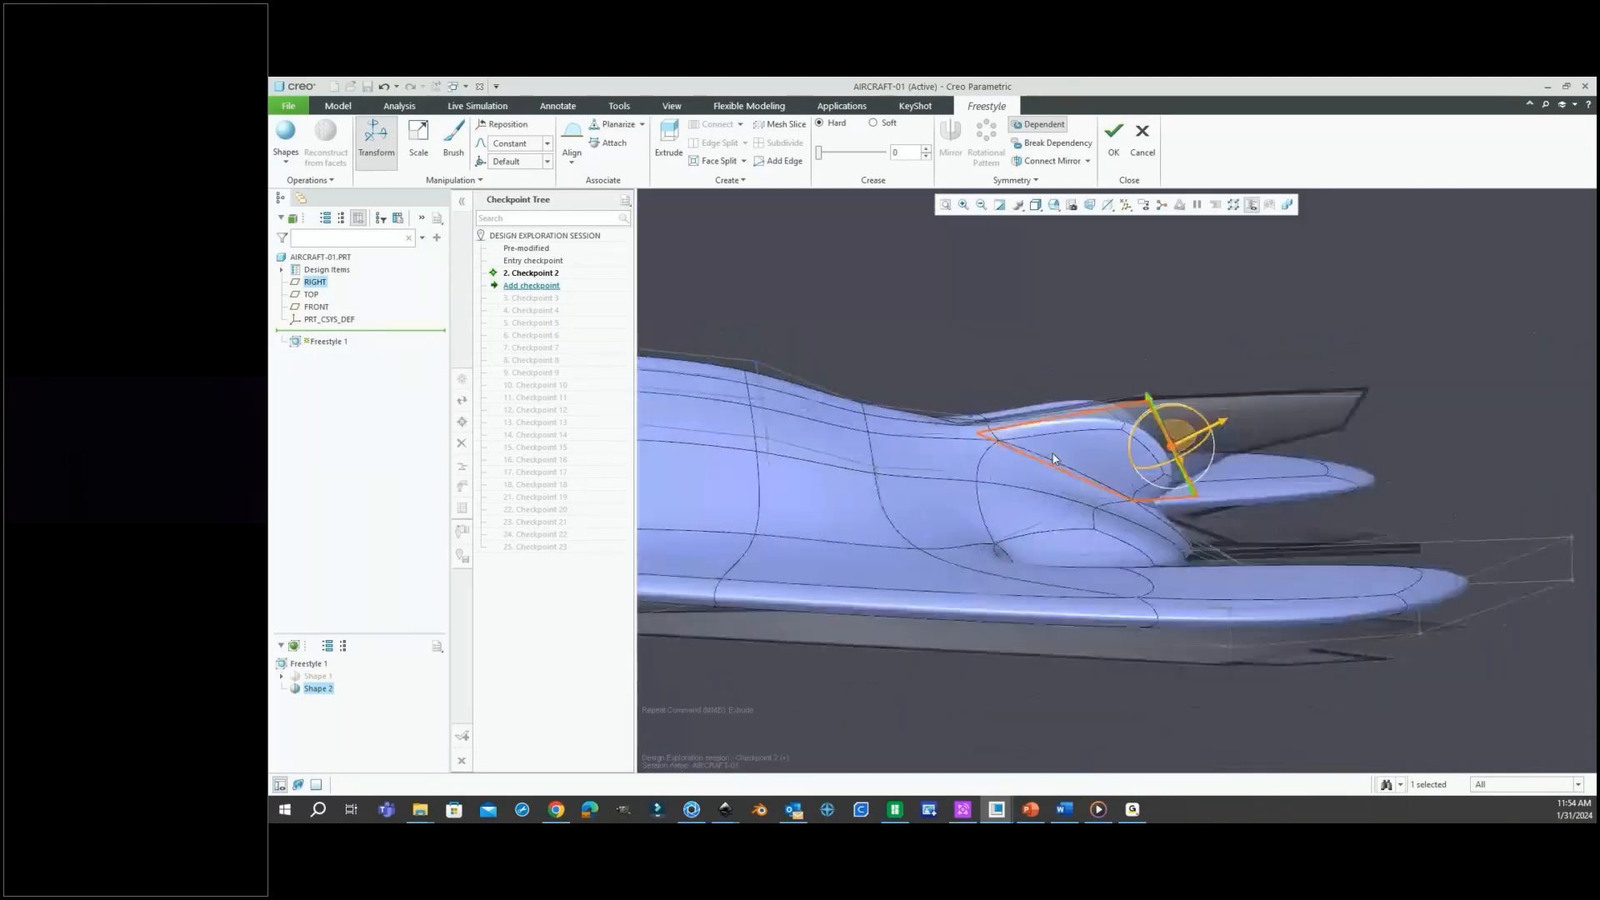
pyautogui.rightClick(1308, 332)
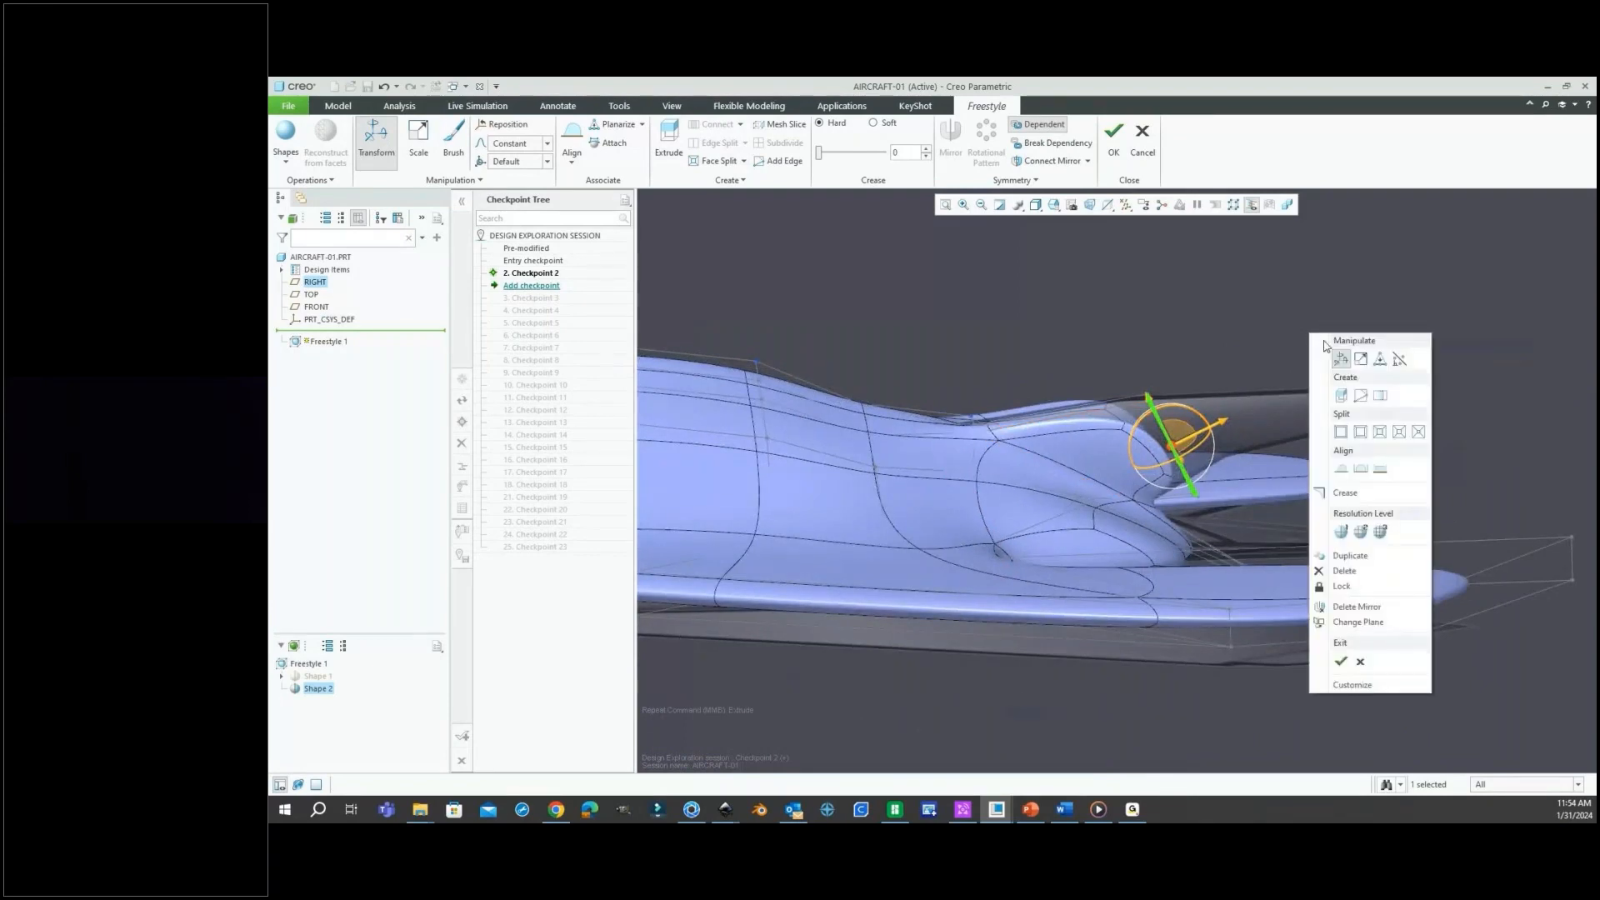
pyautogui.click(1341, 396)
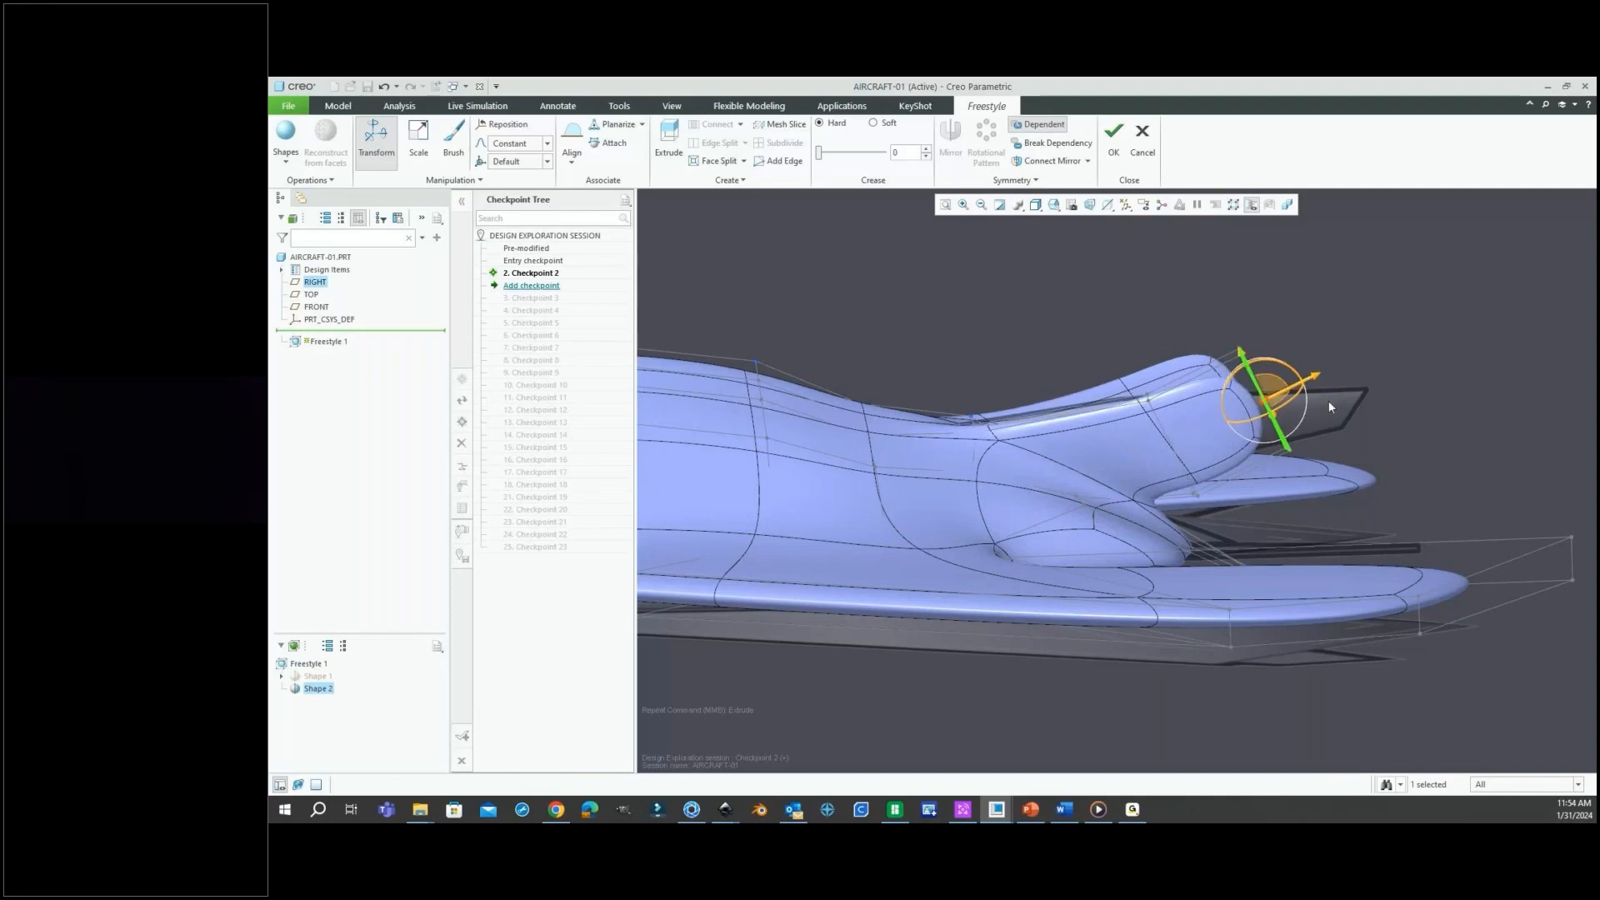
# Try to lower the upper edge of the fin's extruded end face onto the reference outline.
pyautogui.scroll(-2, 1310, 356)
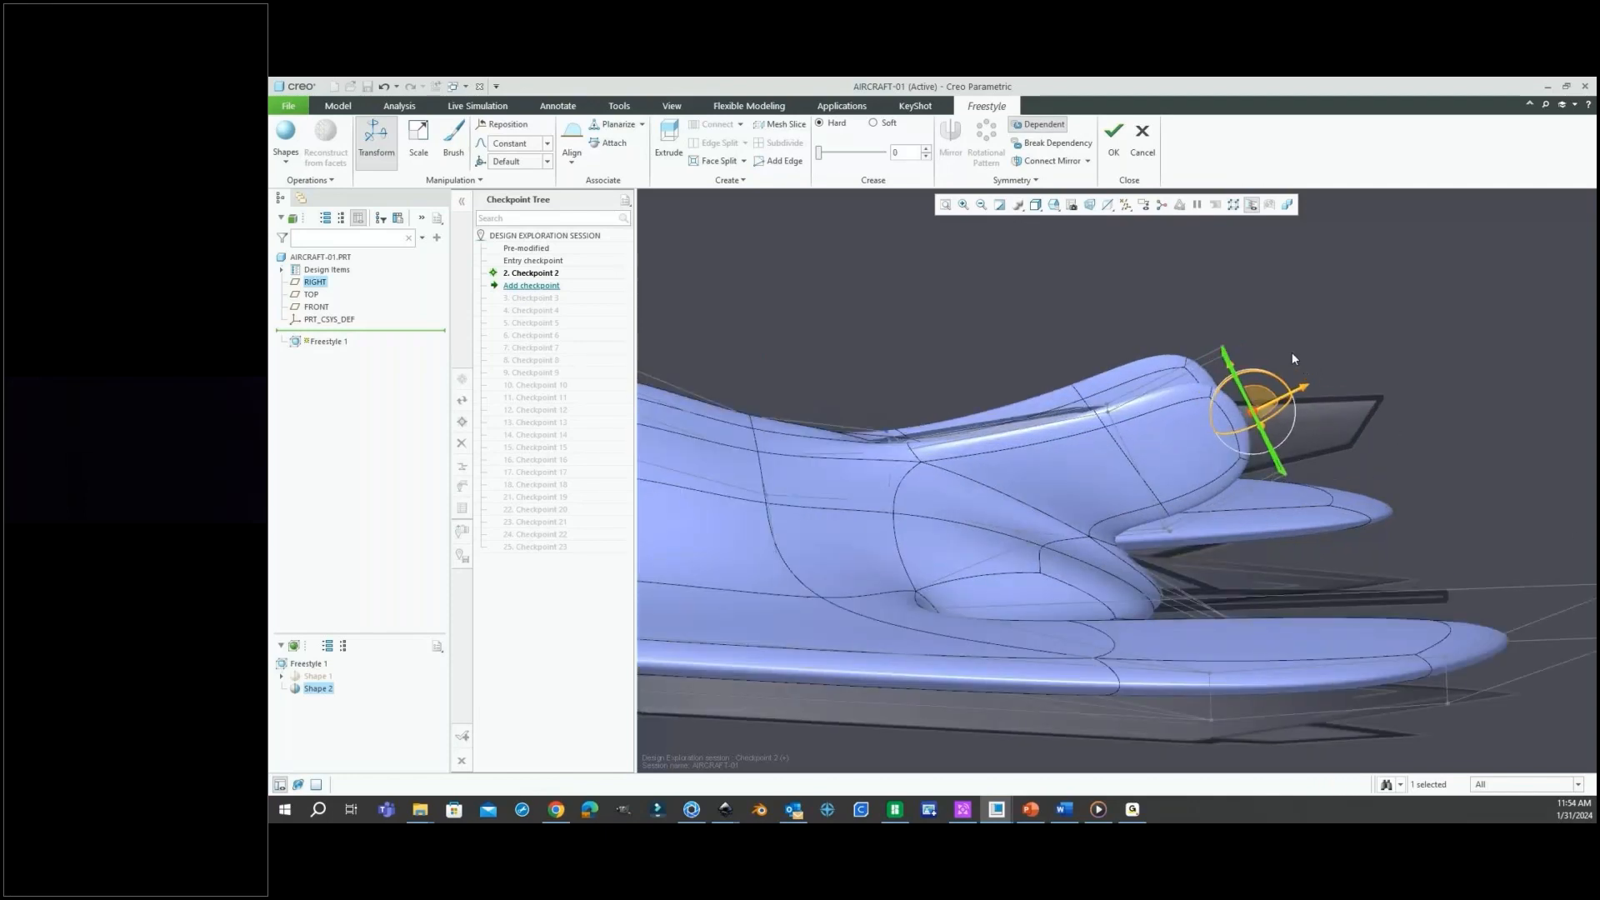
pyautogui.click(1291, 353)
pyautogui.scroll(-2, 1229, 345)
pyautogui.click(1218, 358)
pyautogui.scroll(3, 1225, 366)
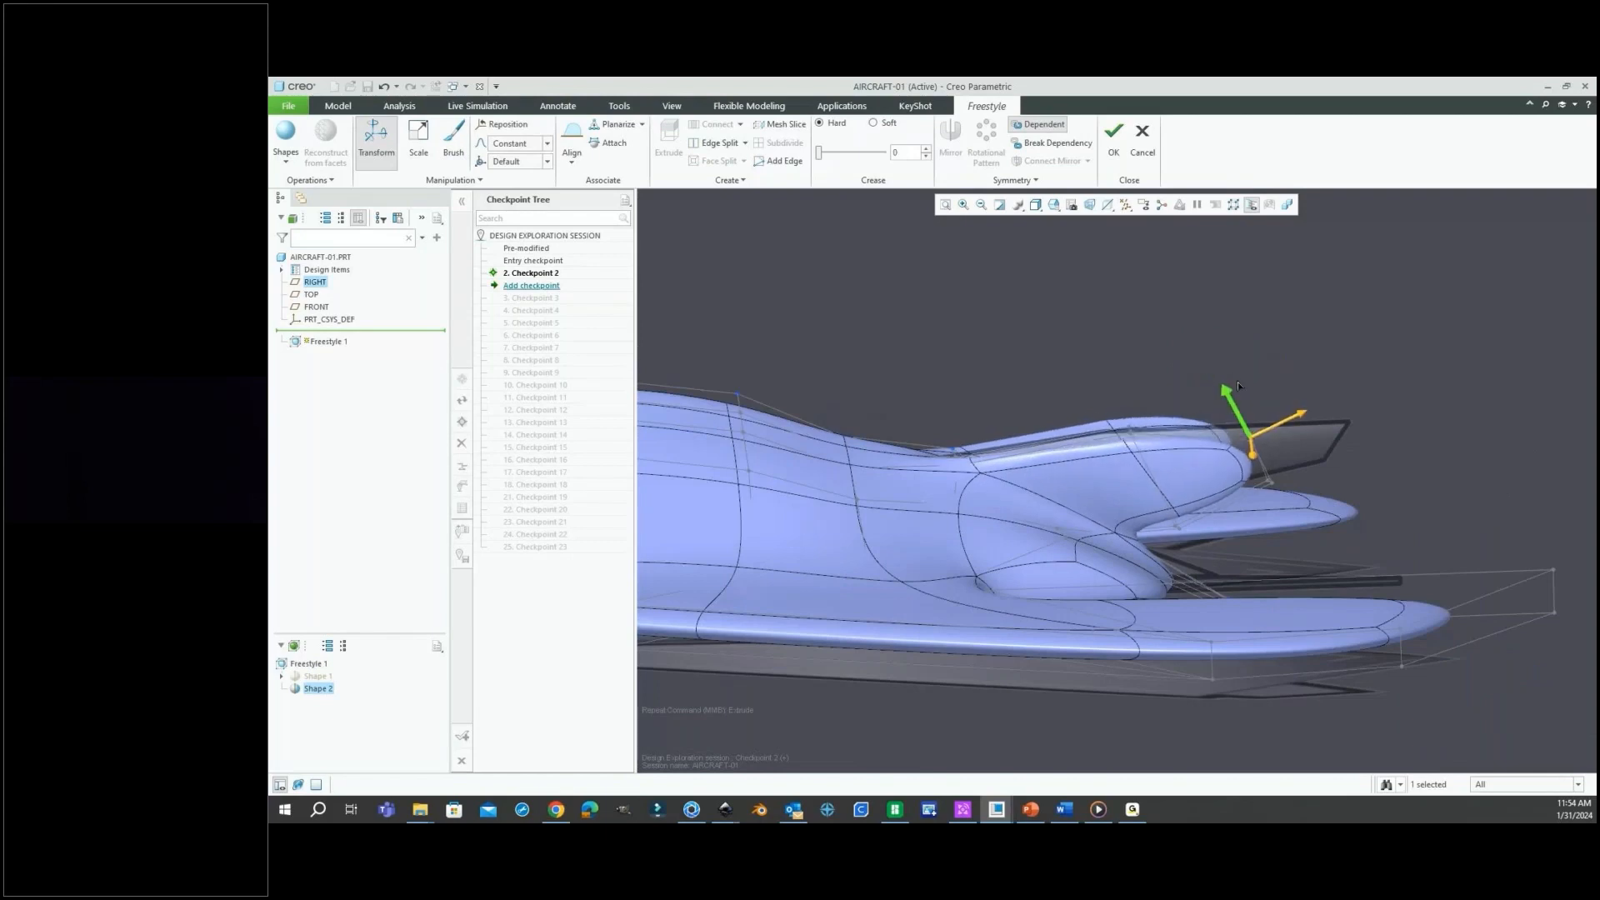
pyautogui.moveTo(1236, 381)
pyautogui.moveTo(1266, 442); pyautogui.dragTo(1241, 389)
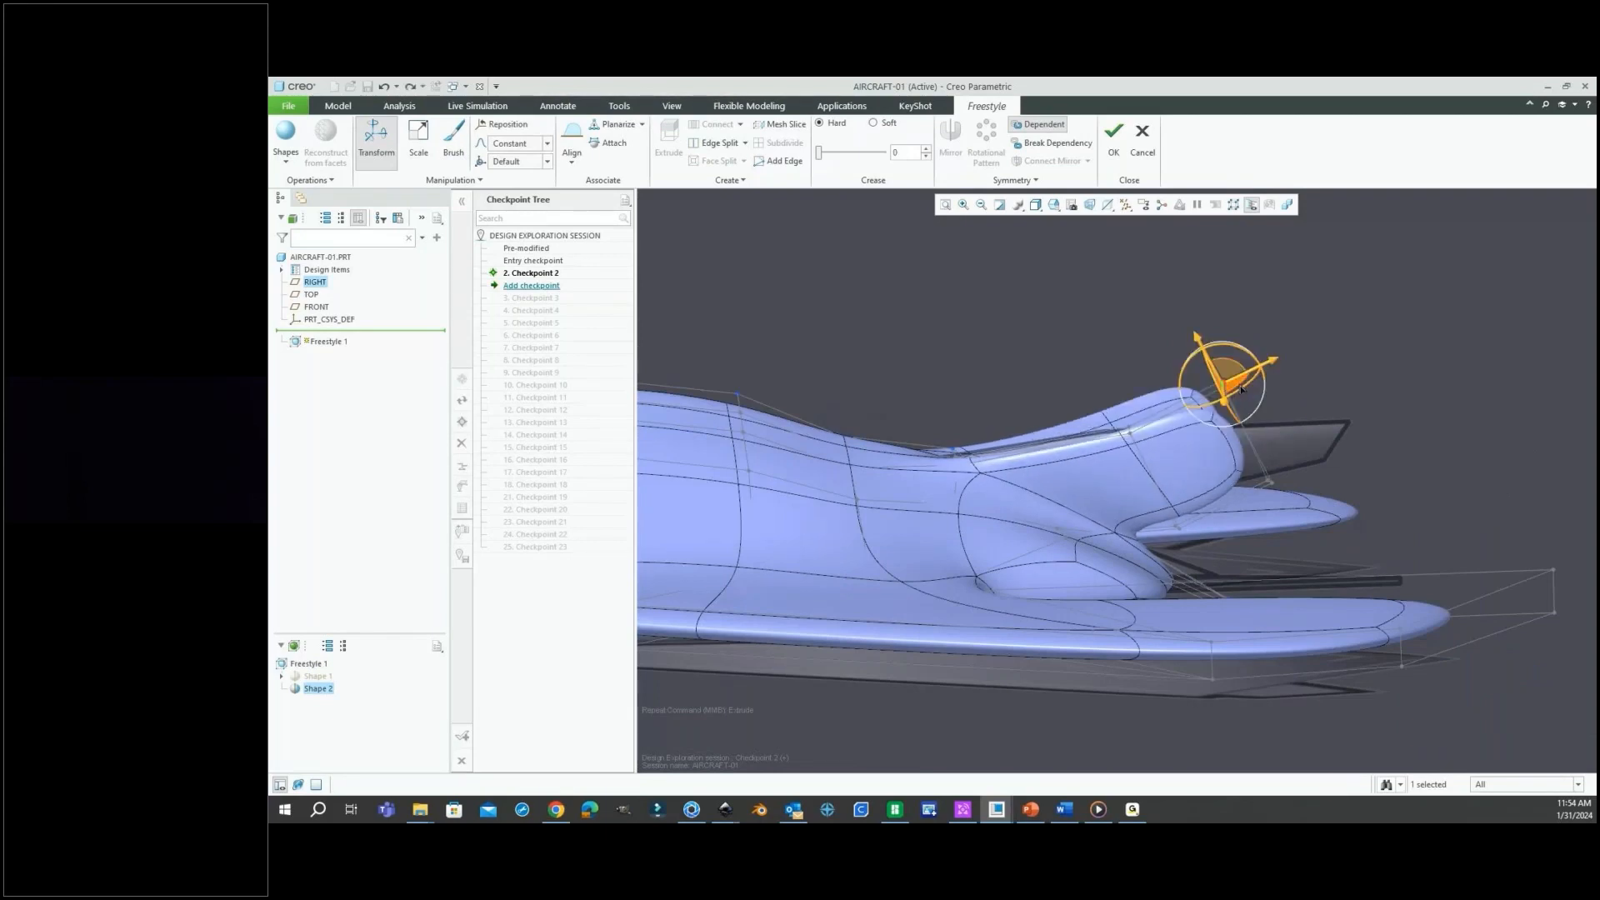
# Select the fin's outer end face and scale it down slightly in its plane.
pyautogui.moveTo(1266, 457); pyautogui.dragTo(1167, 477, button='middle')
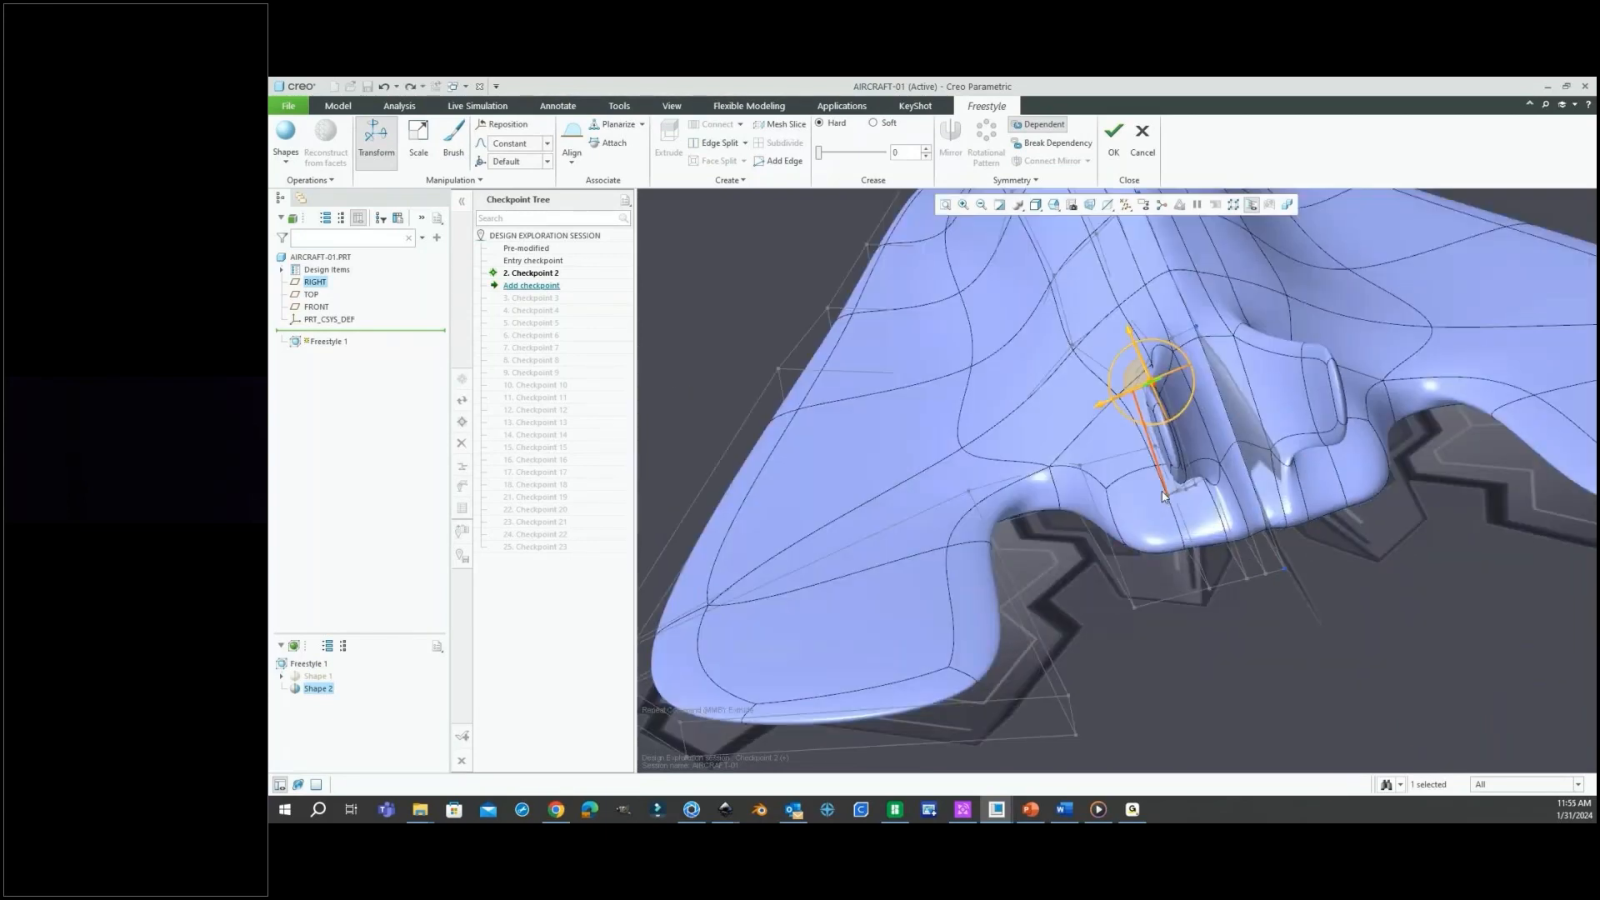
pyautogui.scroll(-3, 1167, 477)
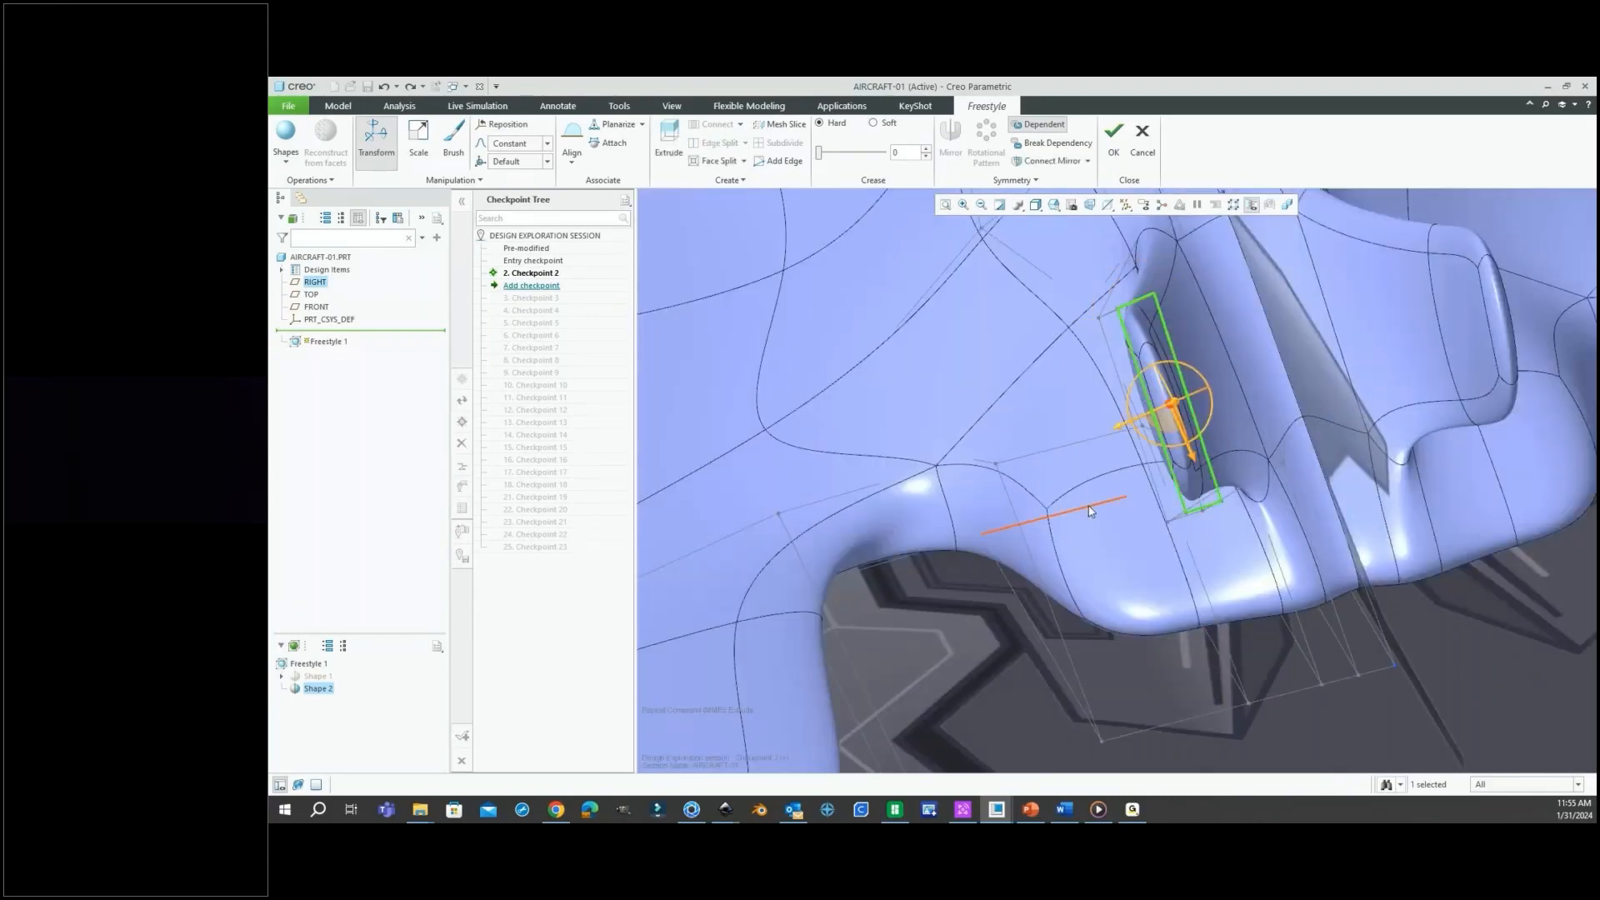
pyautogui.scroll(5, 1092, 506)
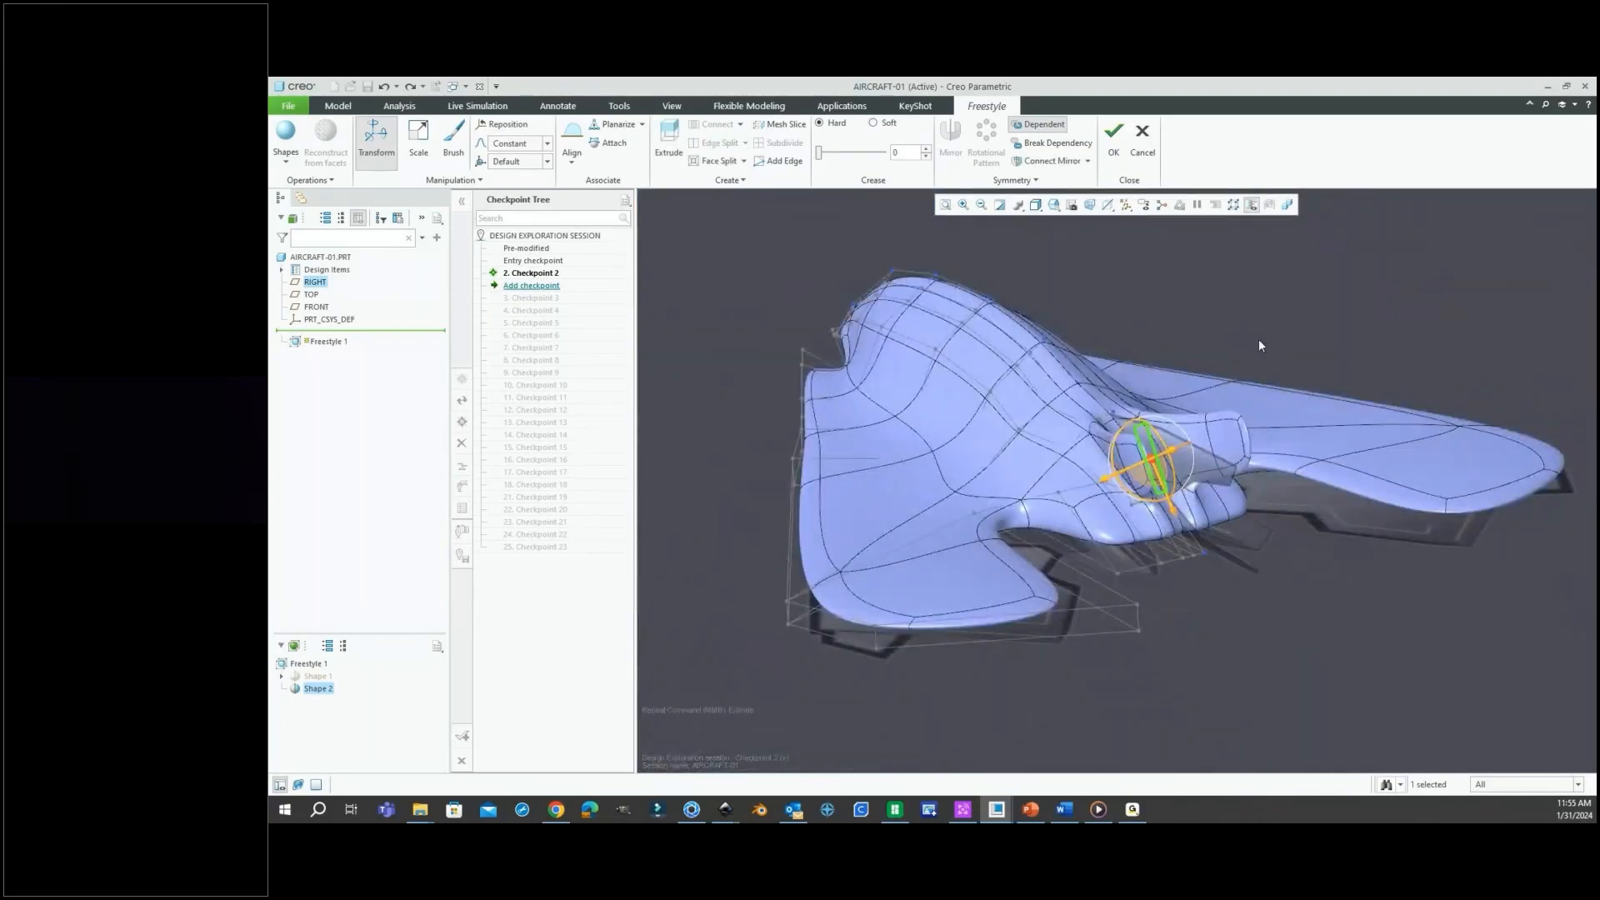
pyautogui.rightClick(1261, 334)
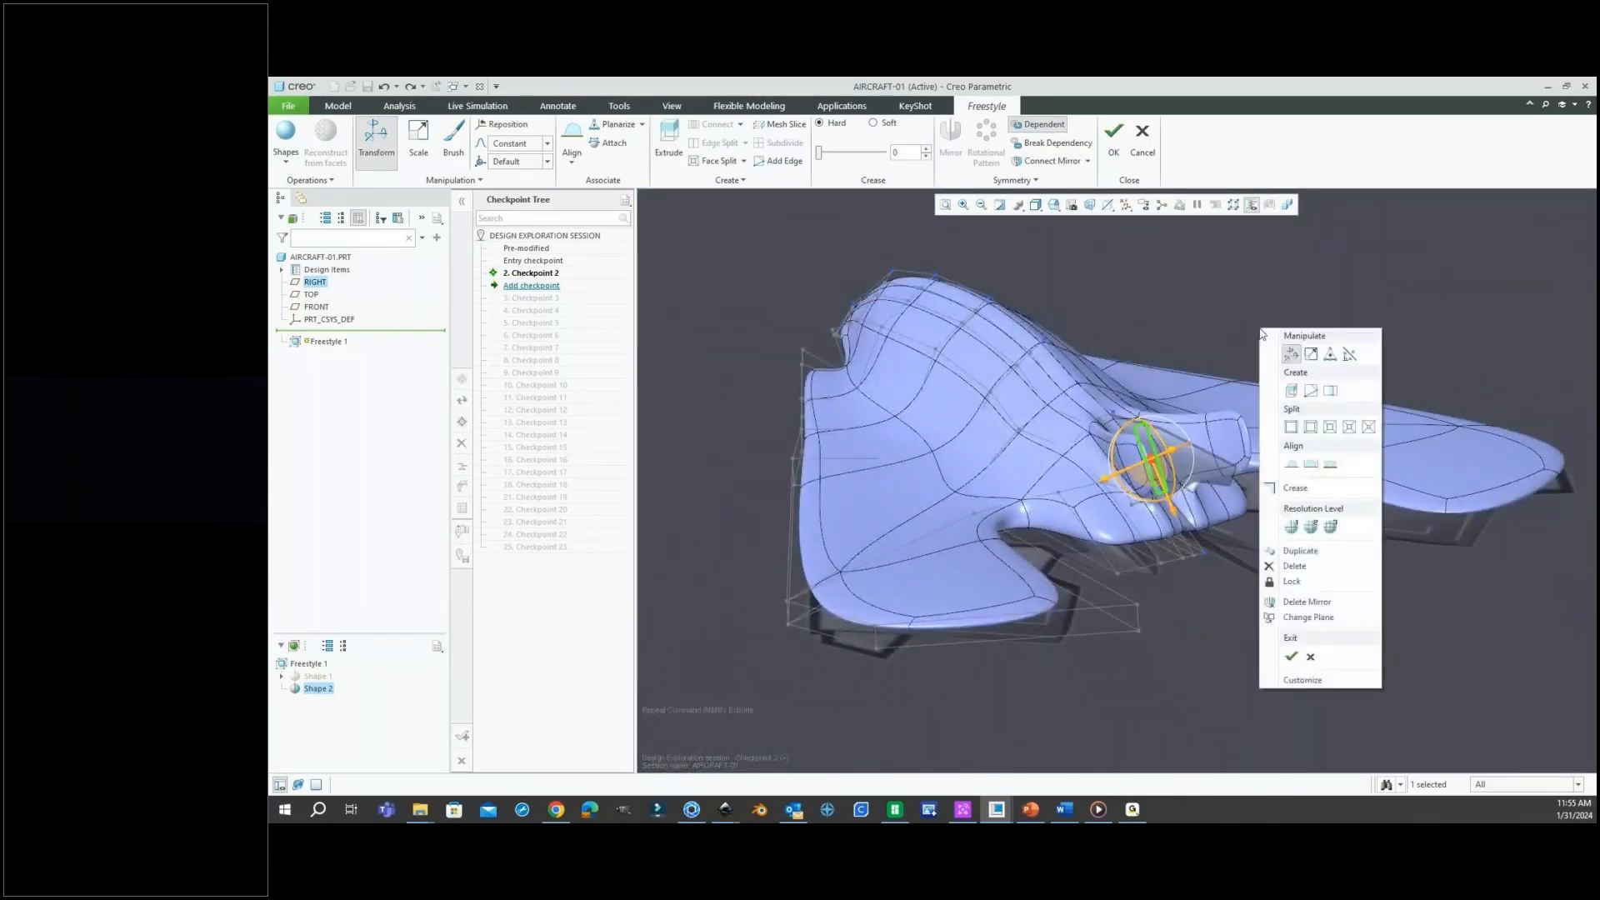
pyautogui.click(1310, 356)
pyautogui.scroll(-5, 1153, 466)
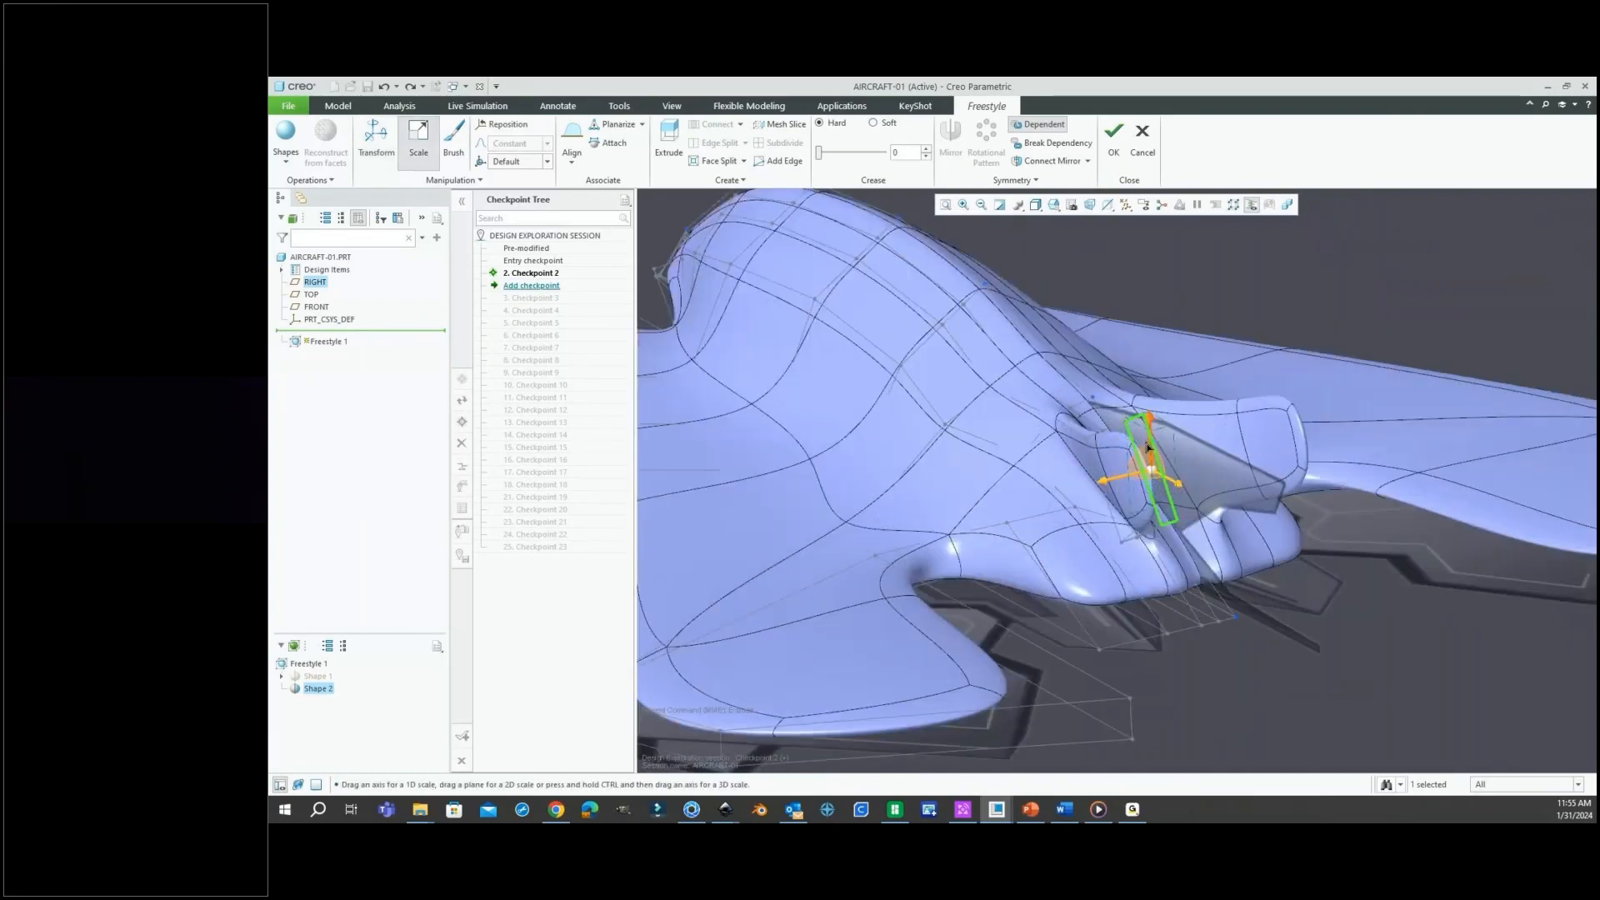
pyautogui.scroll(-3, 1153, 467)
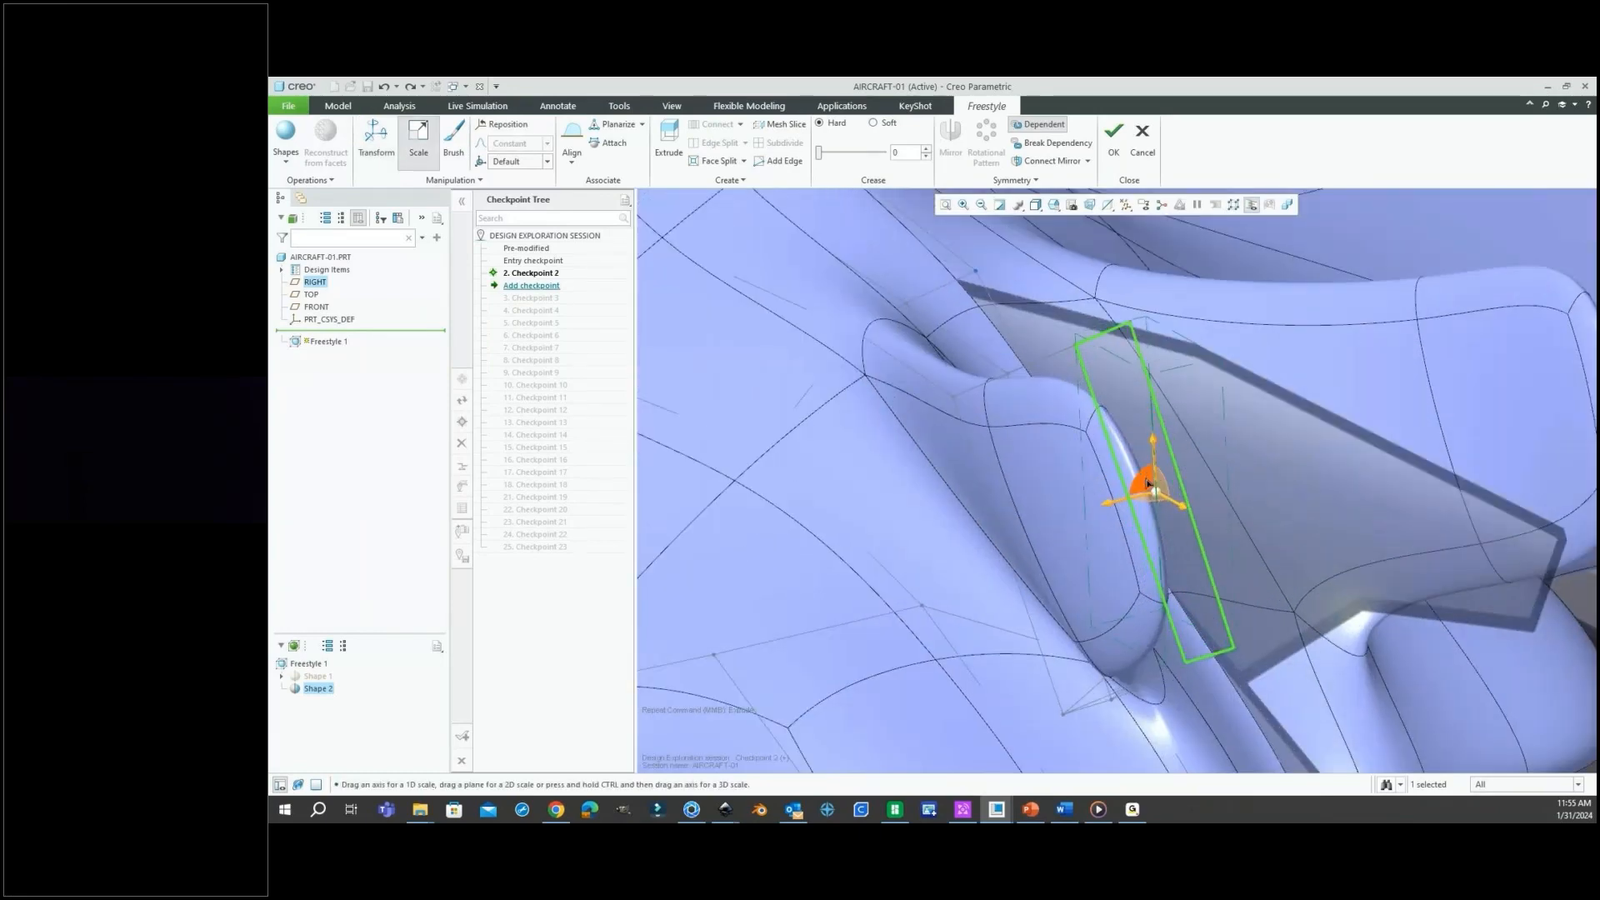
pyautogui.moveTo(1147, 483); pyautogui.dragTo(1036, 543)
pyautogui.hotkey('ctrl', 'z')
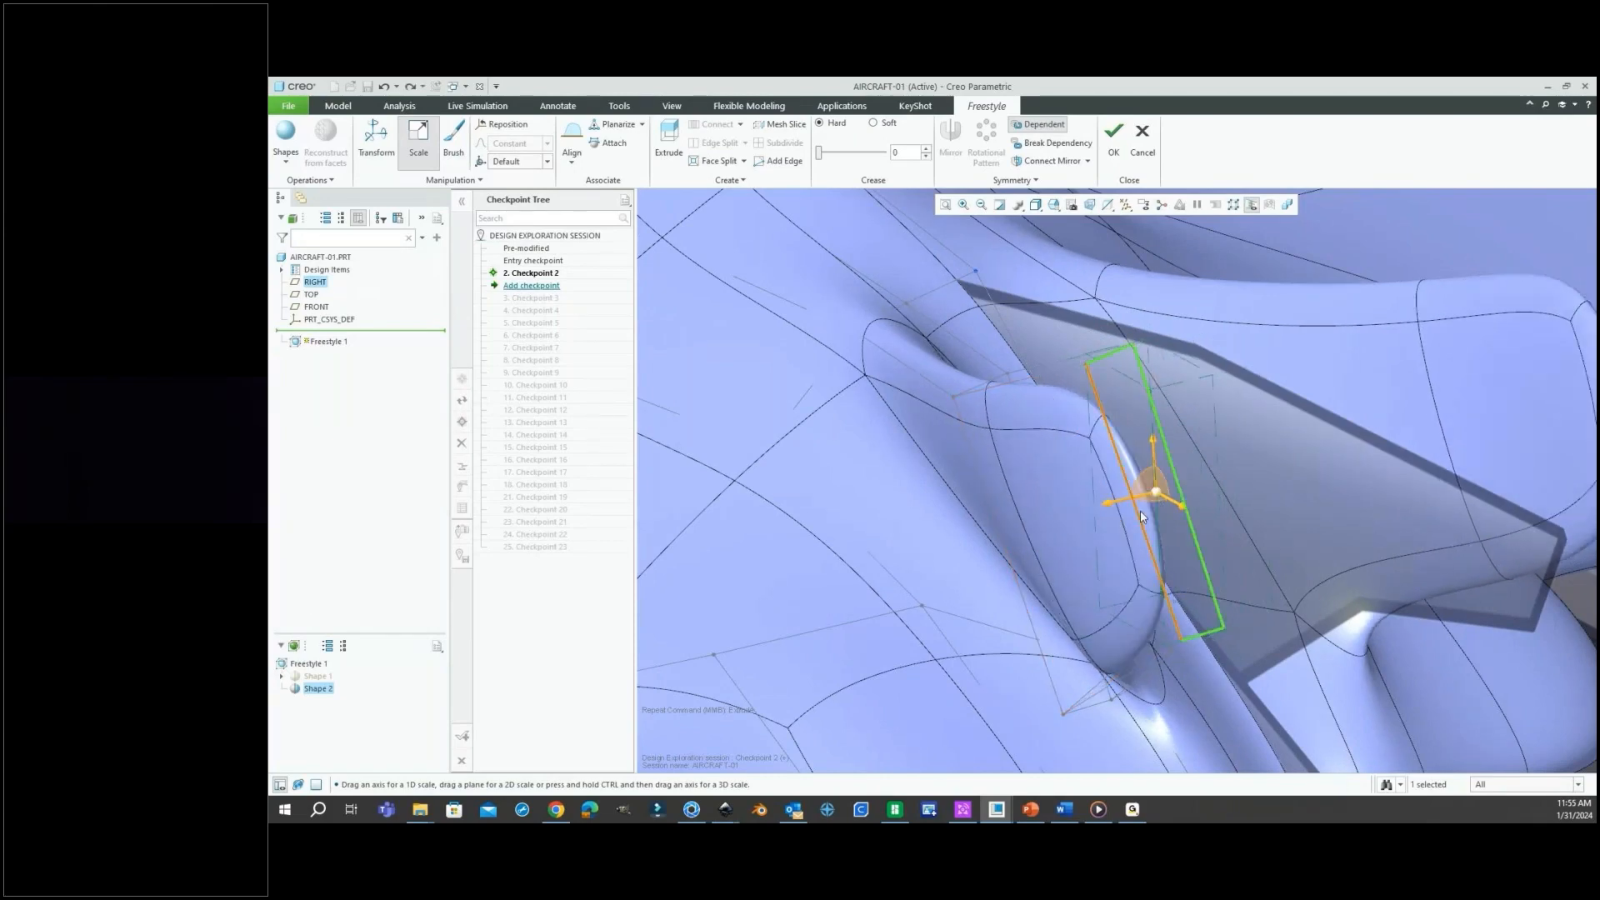
# Return to Transform and lower the fin's end face slightly toward the reference fin.
pyautogui.scroll(-3, 1141, 516)
pyautogui.moveTo(1135, 510); pyautogui.dragTo(1197, 429, button='middle')
pyautogui.rightClick(1225, 416)
pyautogui.click(1256, 441)
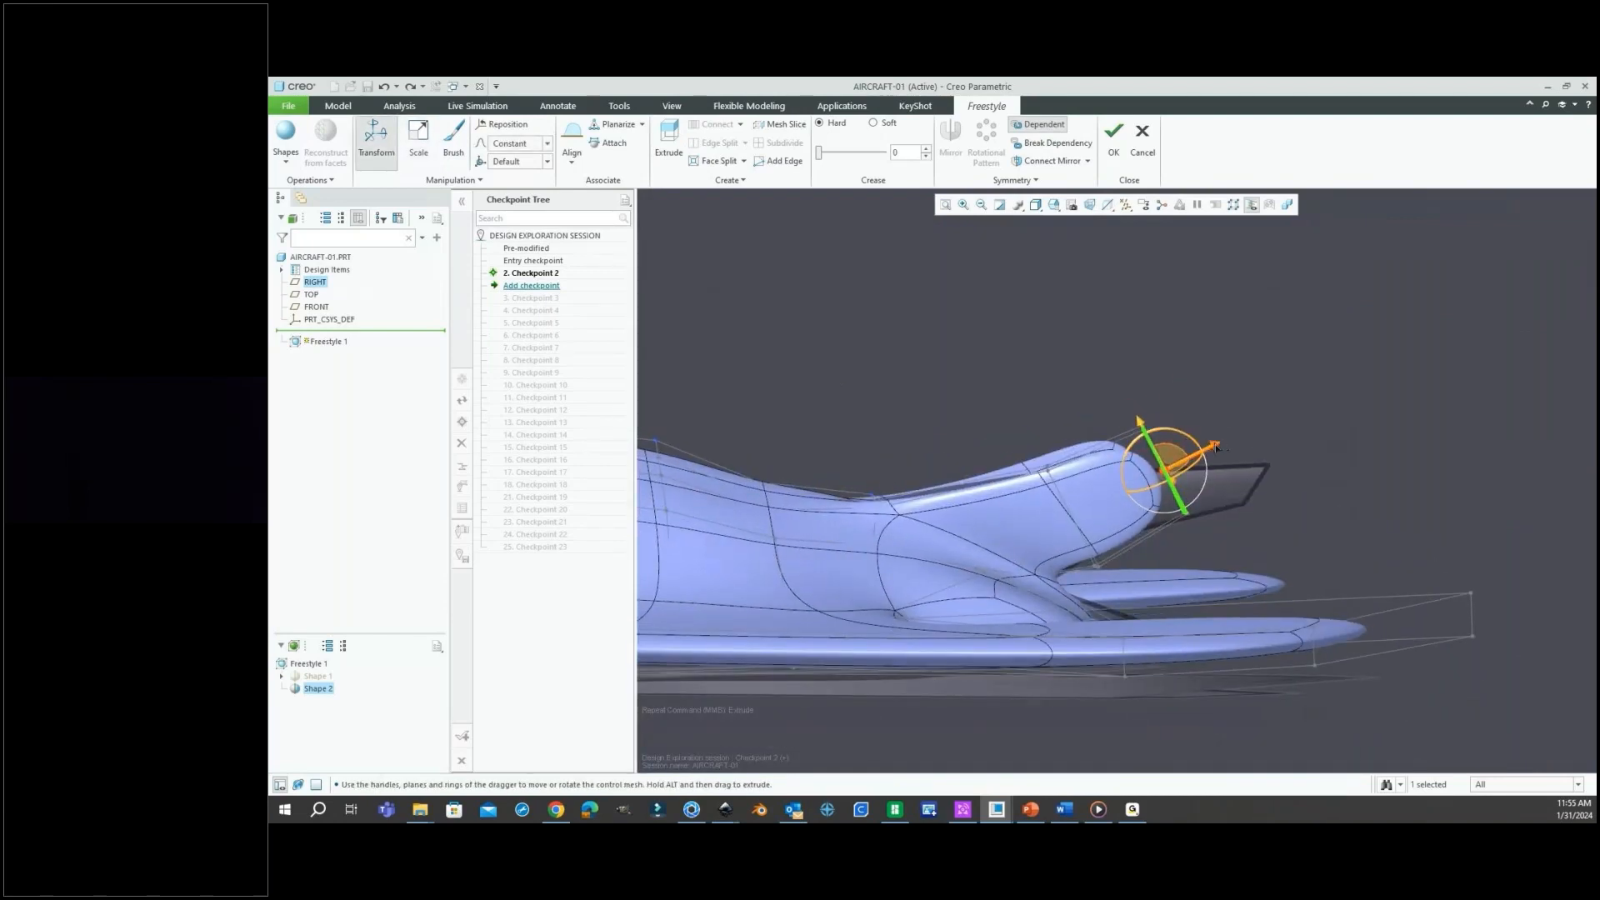
pyautogui.moveTo(1141, 423)
pyautogui.mouseDown()
pyautogui.moveTo(1150, 440)
pyautogui.moveTo(1167, 428)
pyautogui.mouseUp()
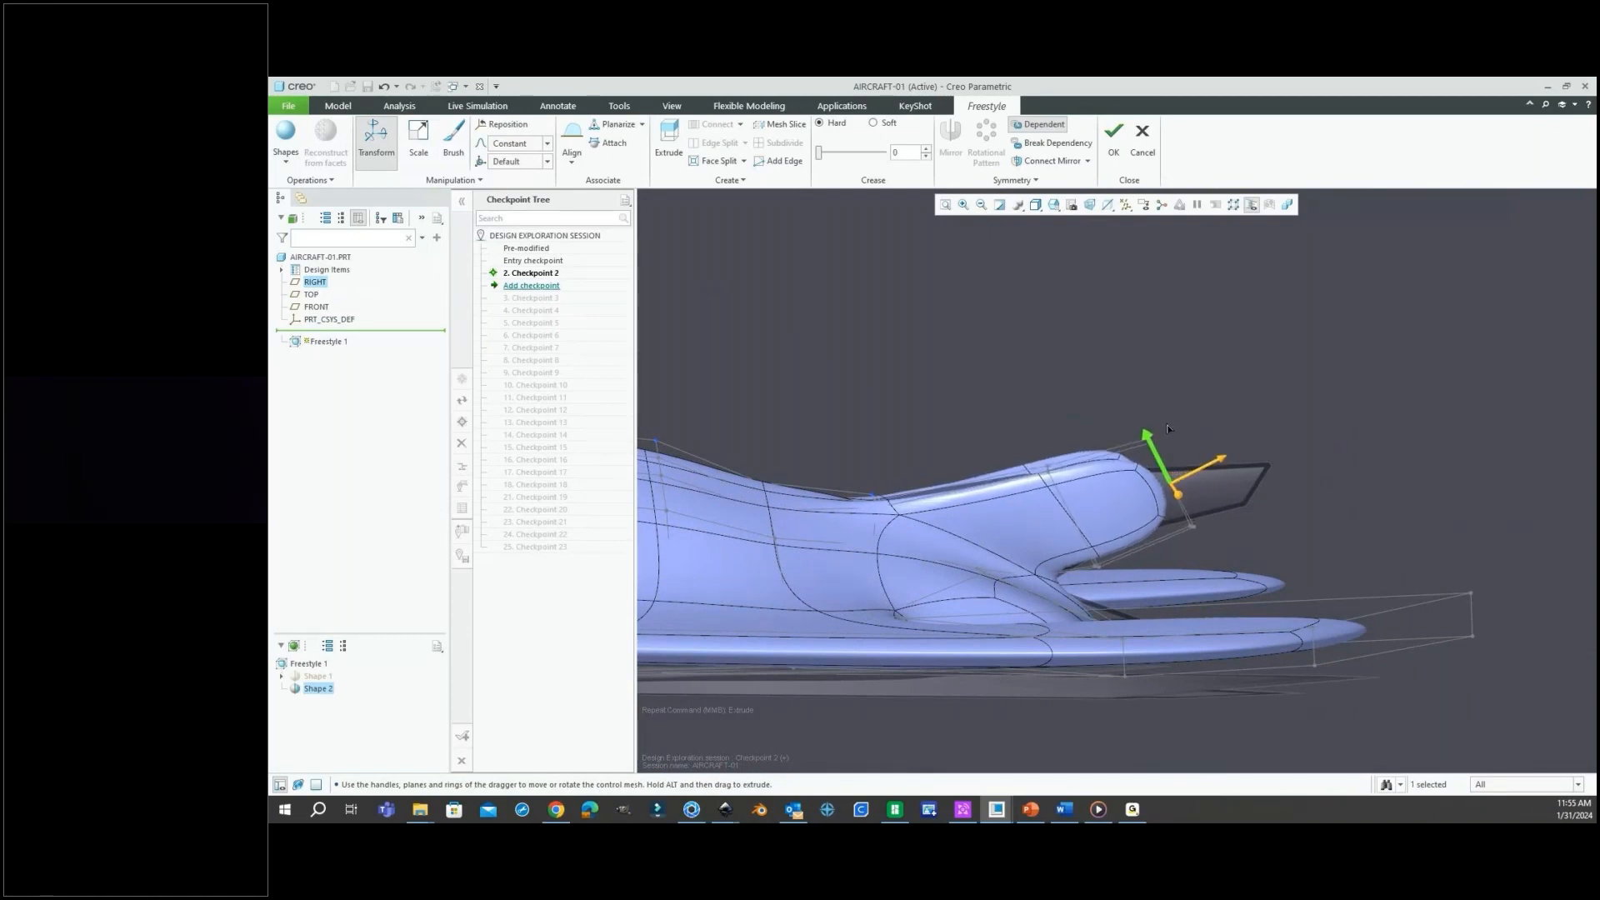
pyautogui.click(1364, 507)
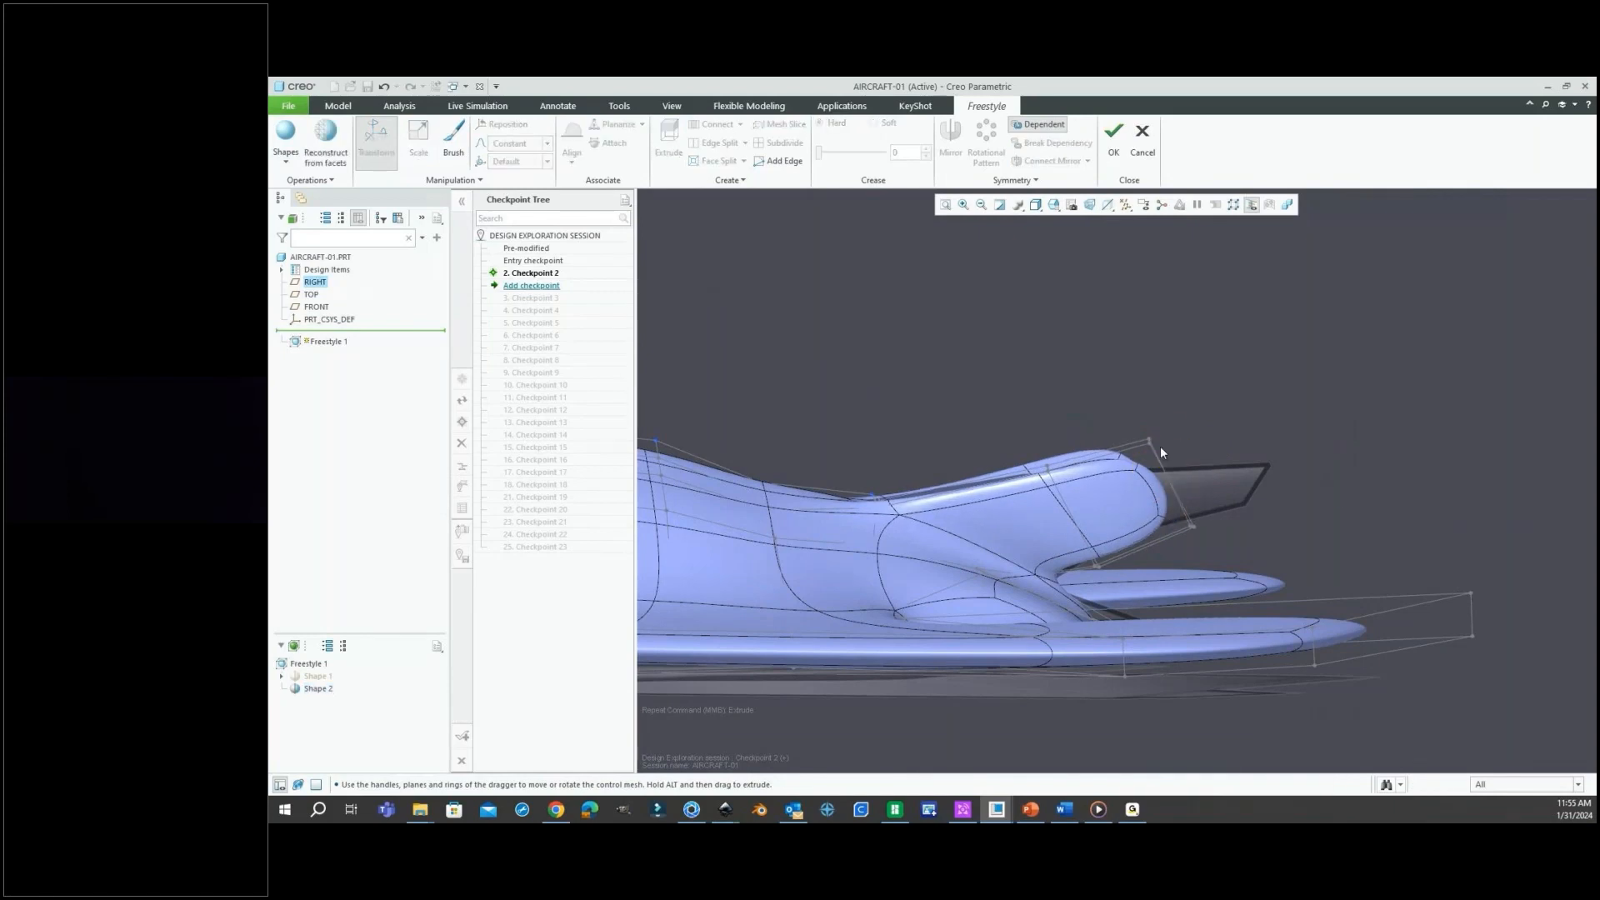
# Select the upper edge of the fin's end face and raise it to make the fin tip taller.
pyautogui.scroll(-3, 1146, 446)
pyautogui.click(1152, 440)
pyautogui.scroll(-2, 1149, 442)
pyautogui.scroll(5, 1148, 445)
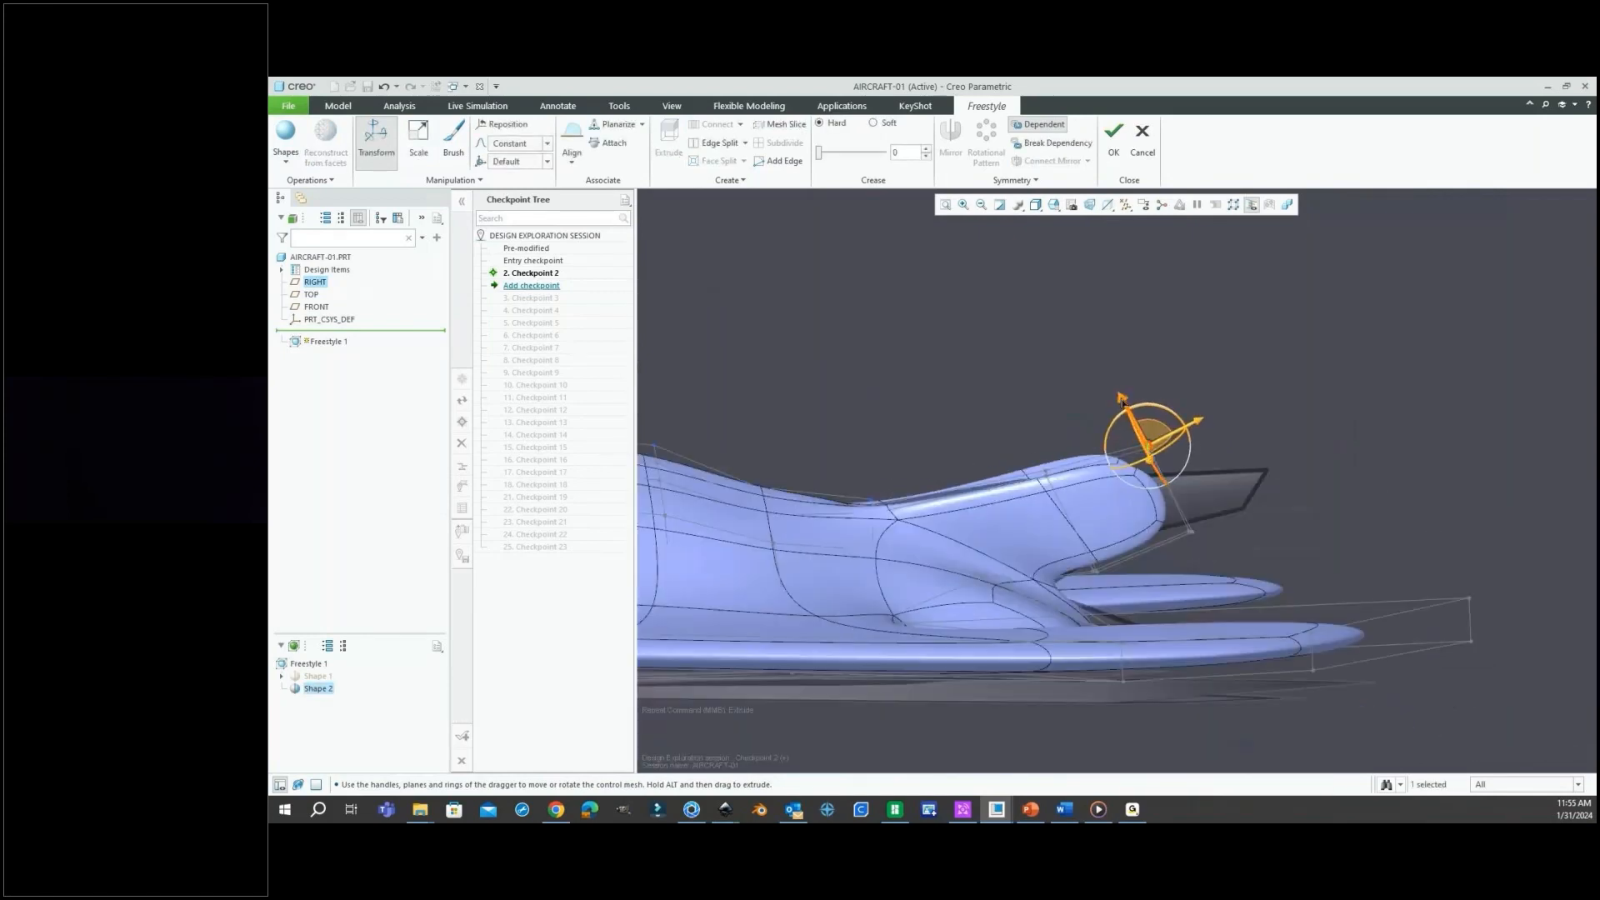
pyautogui.moveTo(1122, 402); pyautogui.dragTo(1094, 382)
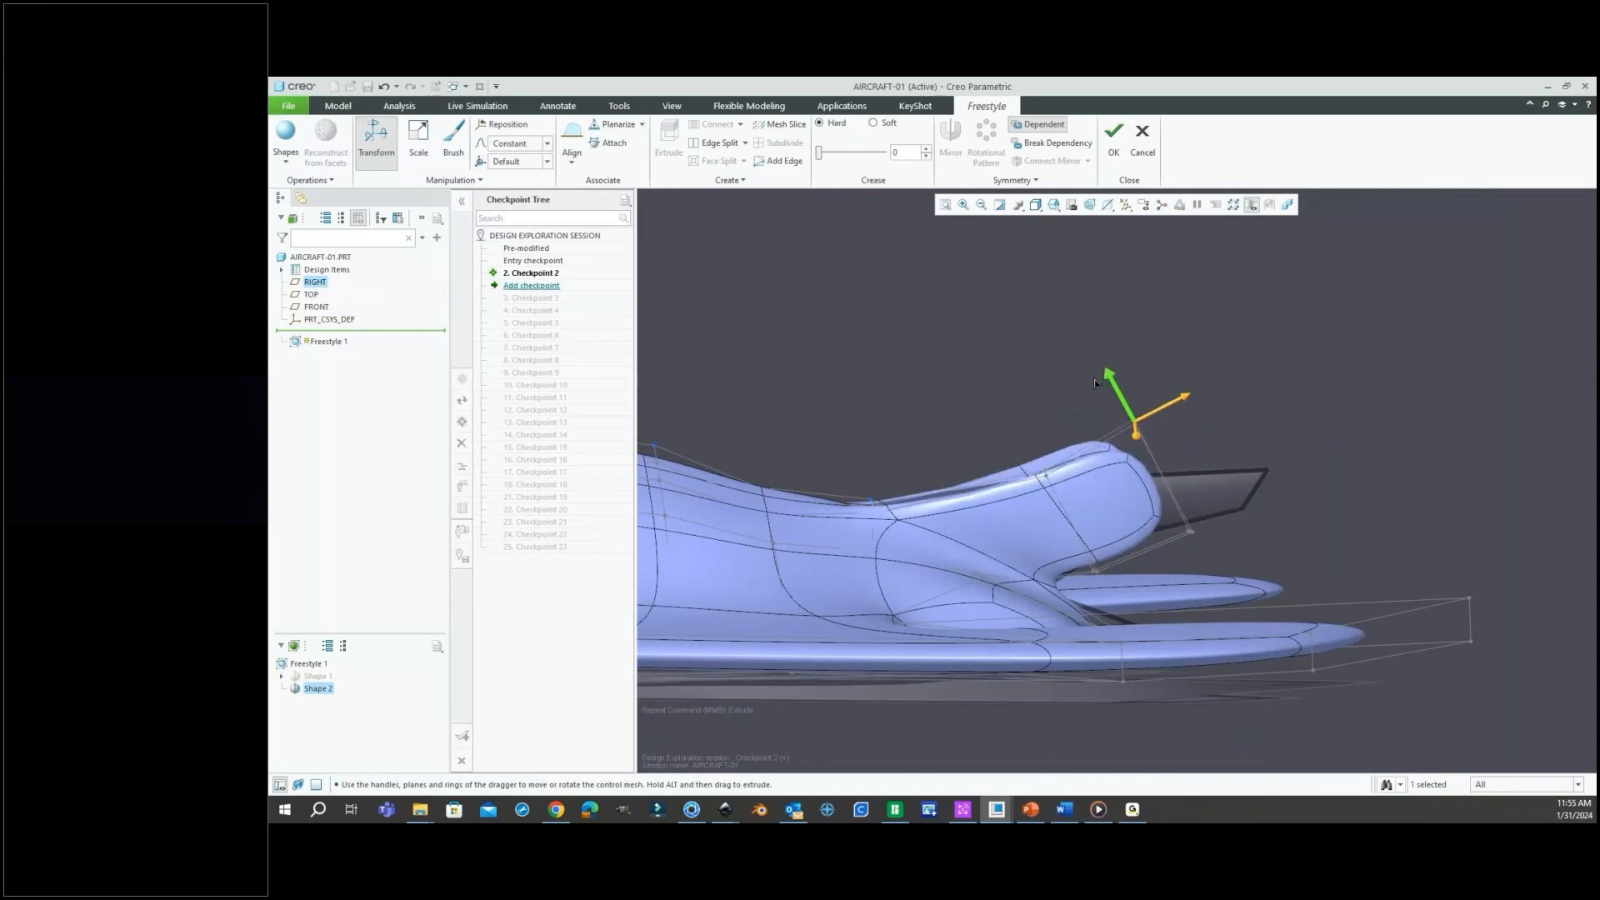
# Select the fin's outer end face and examine the fin's shape from behind, above and the side.
pyautogui.scroll(-5, 1208, 538)
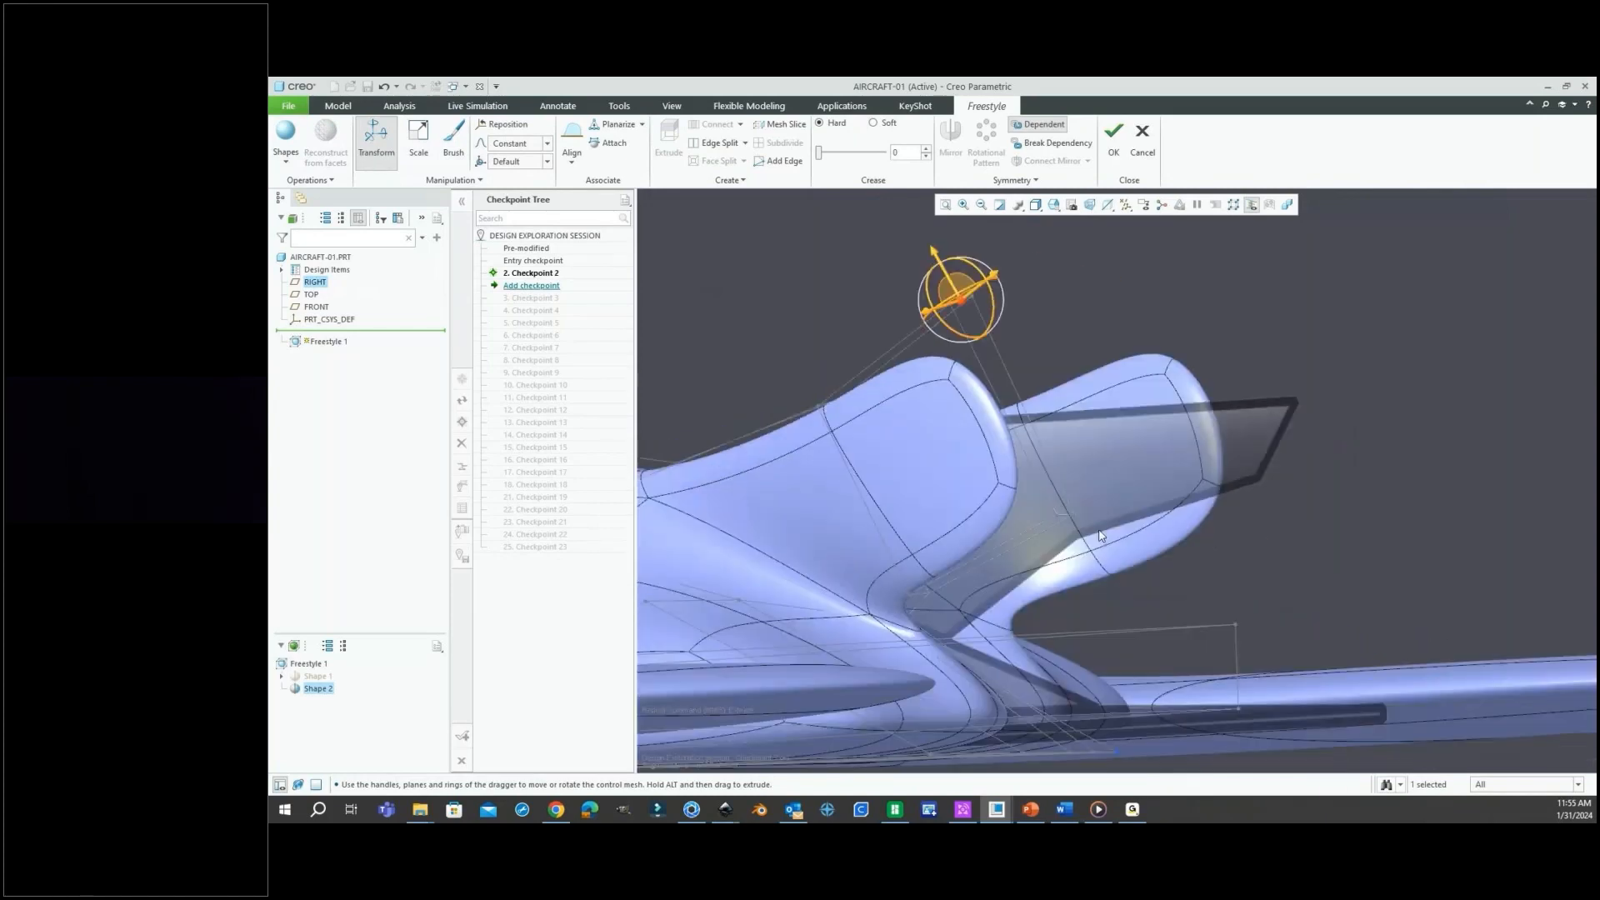
pyautogui.click(1067, 516)
pyautogui.scroll(4, 1069, 520)
pyautogui.moveTo(1077, 532); pyautogui.dragTo(929, 533, button='middle')
pyautogui.scroll(-4, 925, 466)
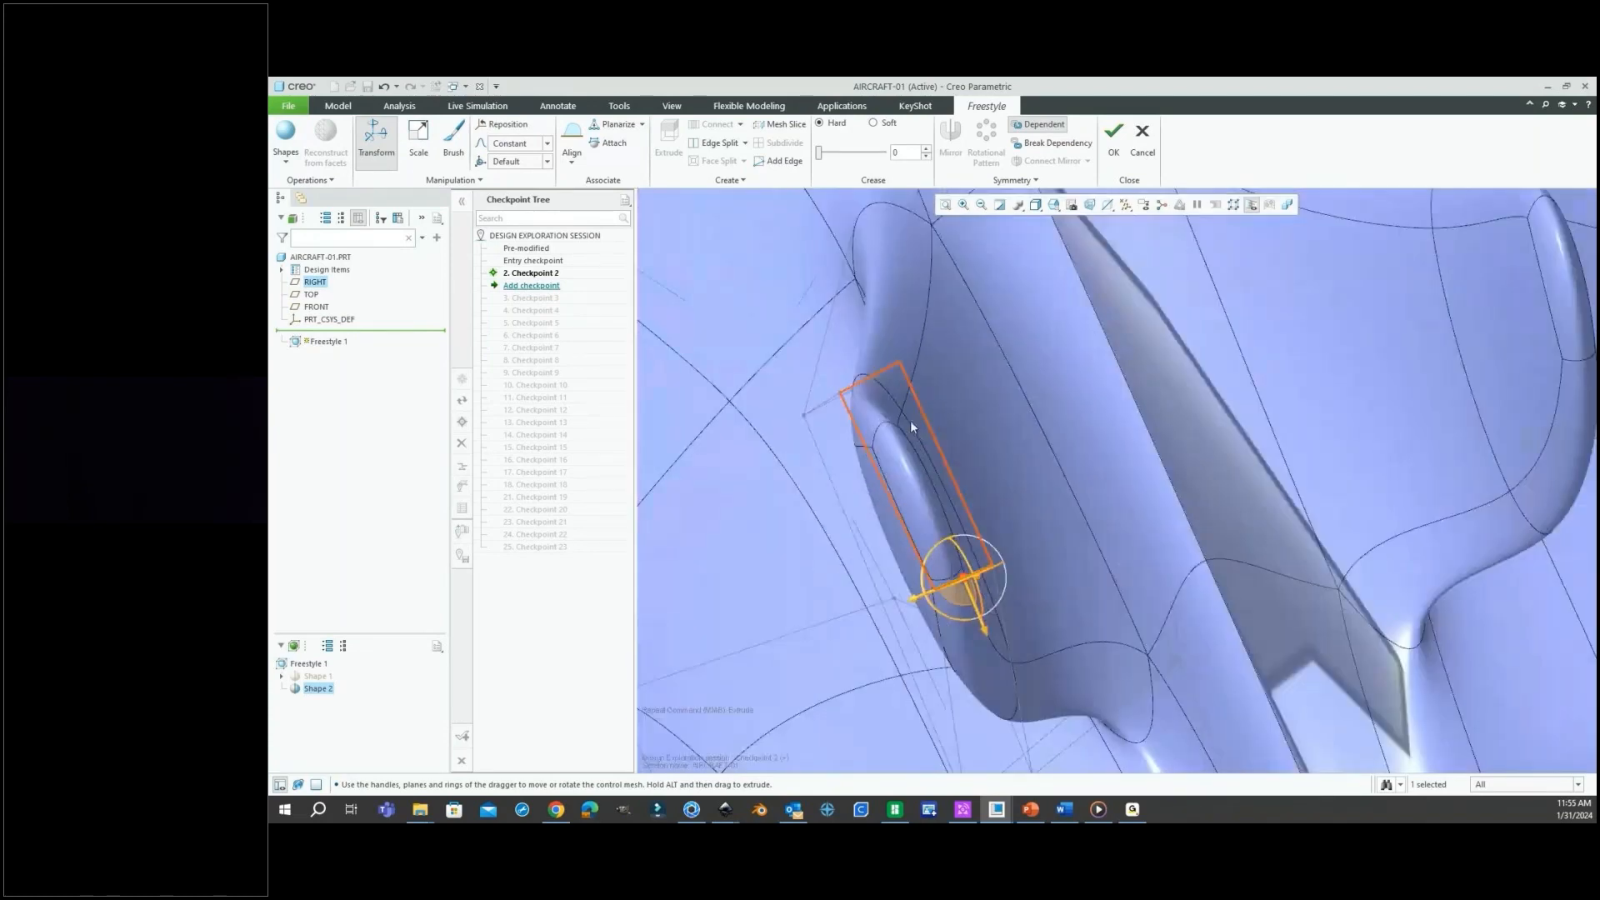
pyautogui.click(909, 423)
pyautogui.scroll(5, 910, 441)
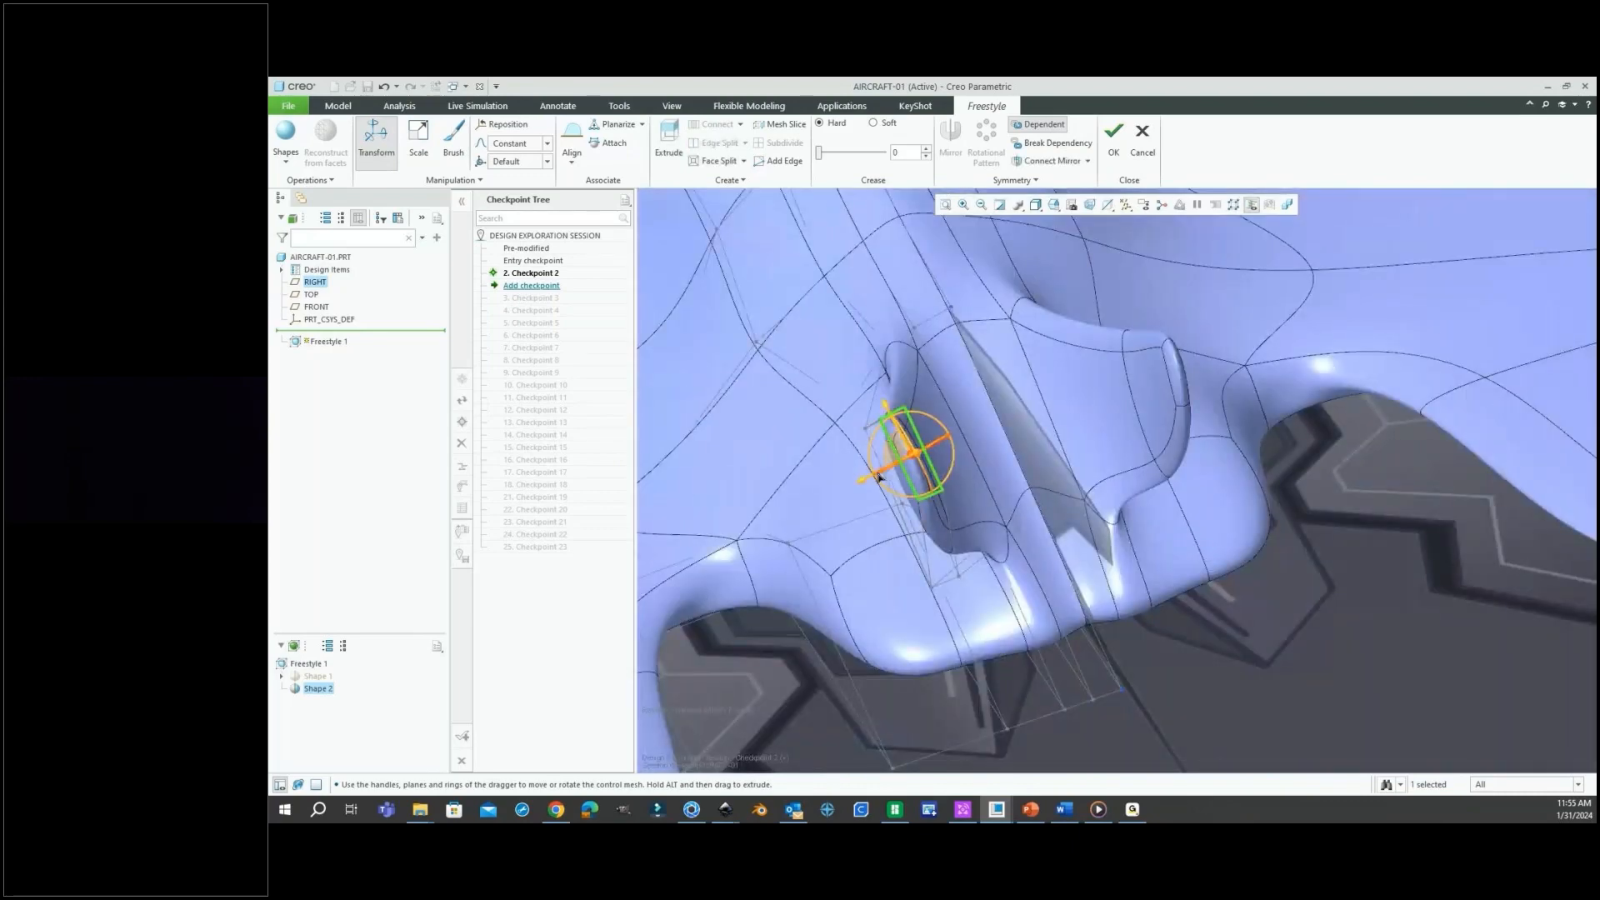
pyautogui.scroll(4, 1042, 513)
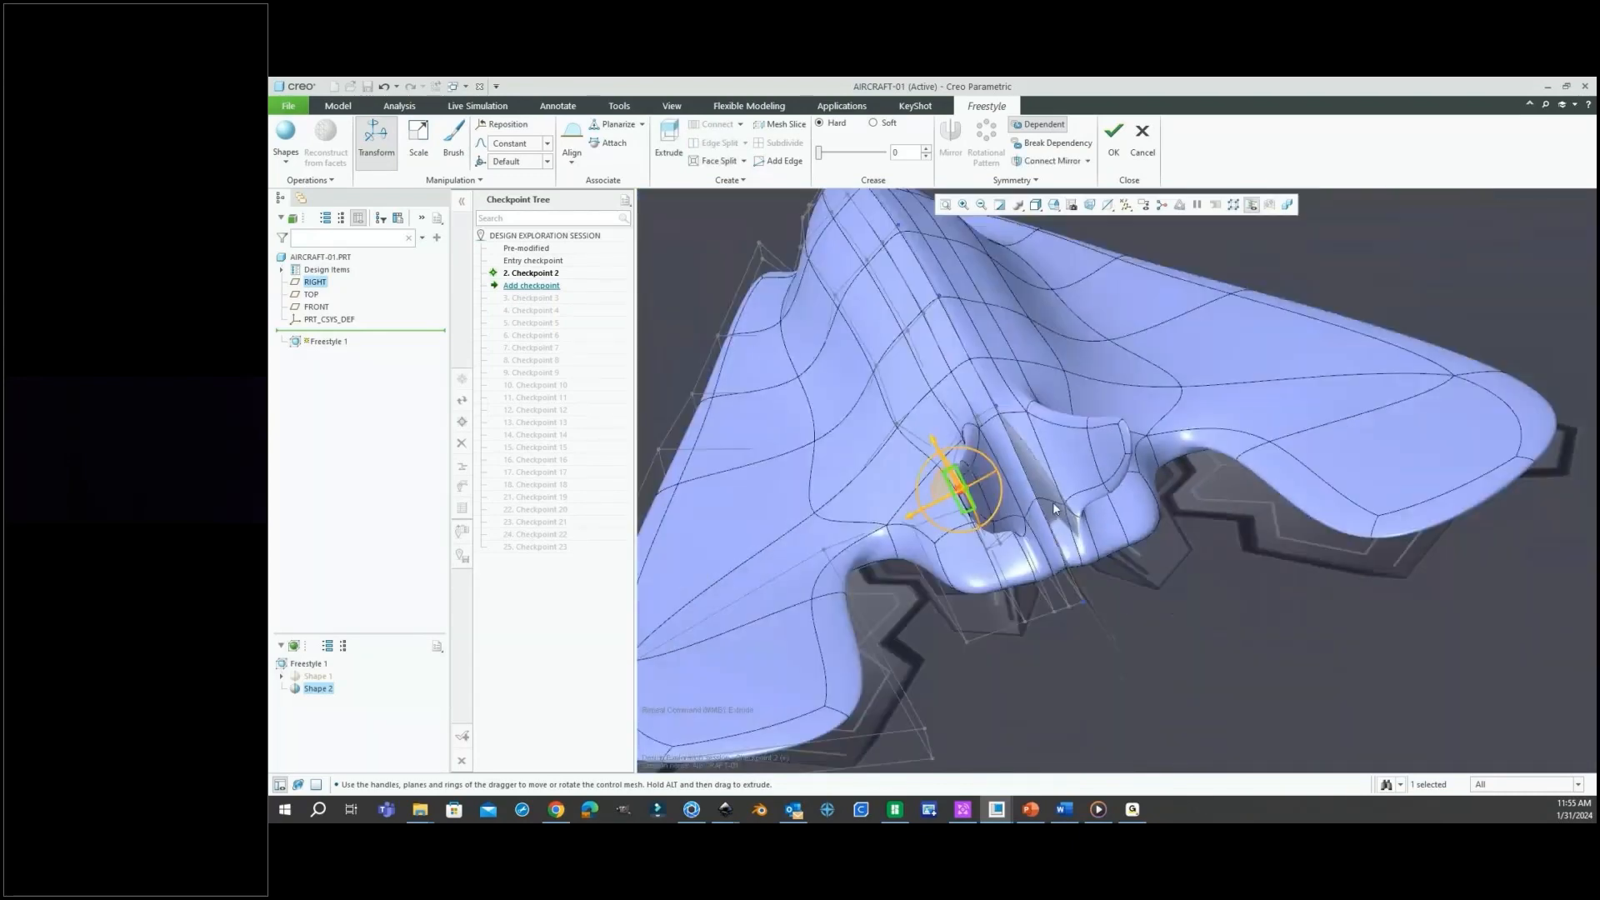
pyautogui.scroll(5, 1052, 501)
pyautogui.moveTo(1052, 501); pyautogui.dragTo(947, 550, button='middle')
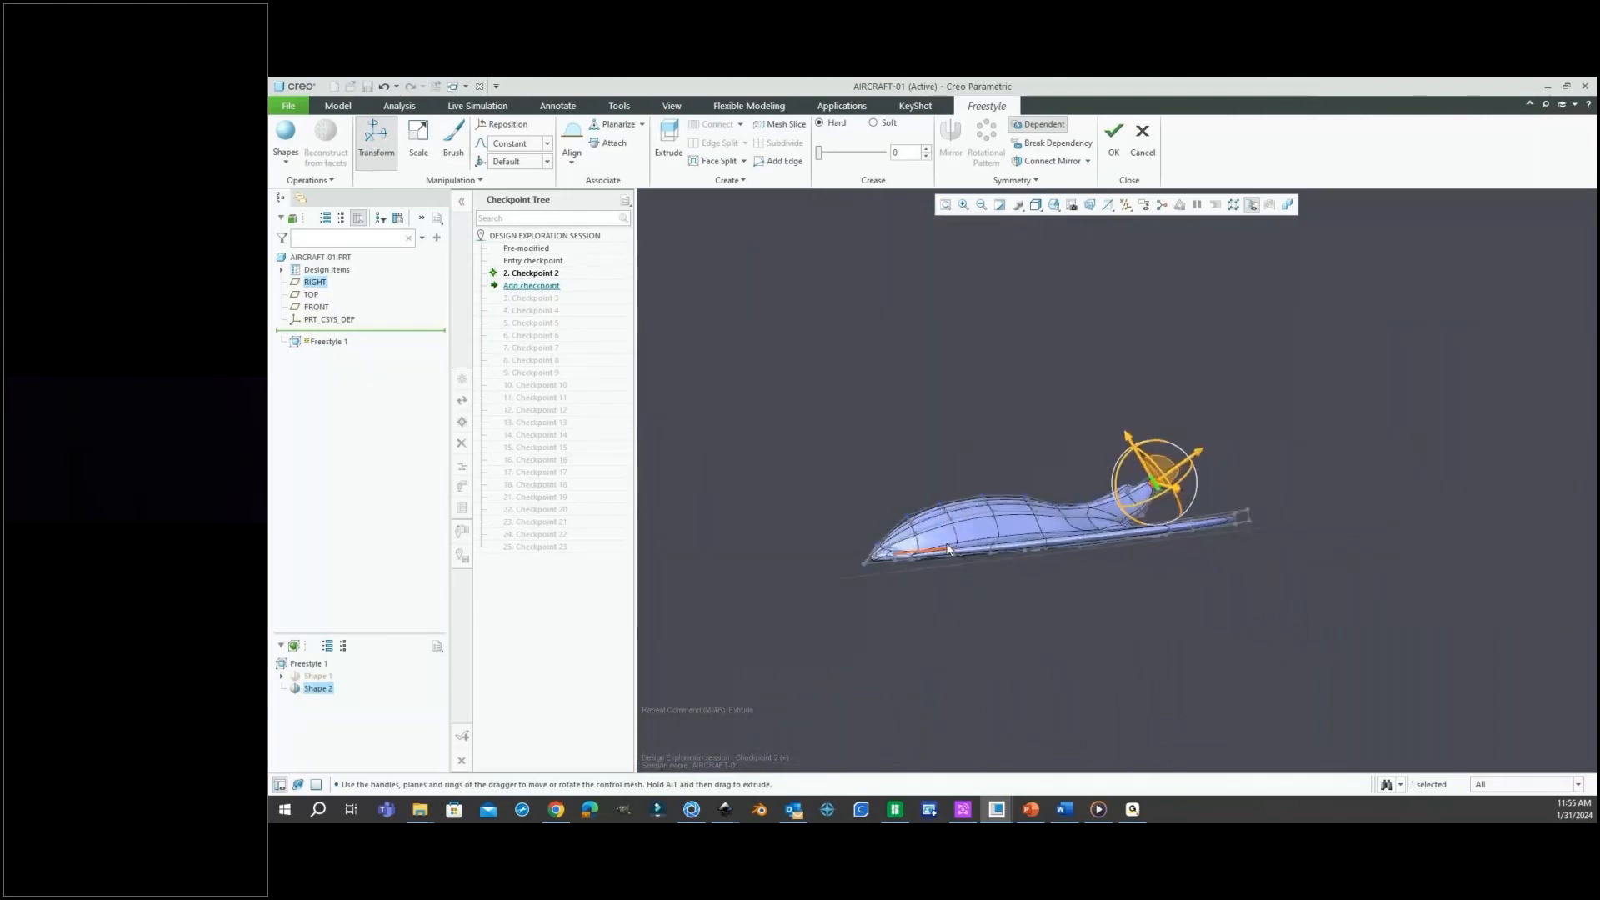
# Select the control-mesh edge at the fuselage's nose tip and move it back along the nose.
pyautogui.scroll(-5, 947, 550)
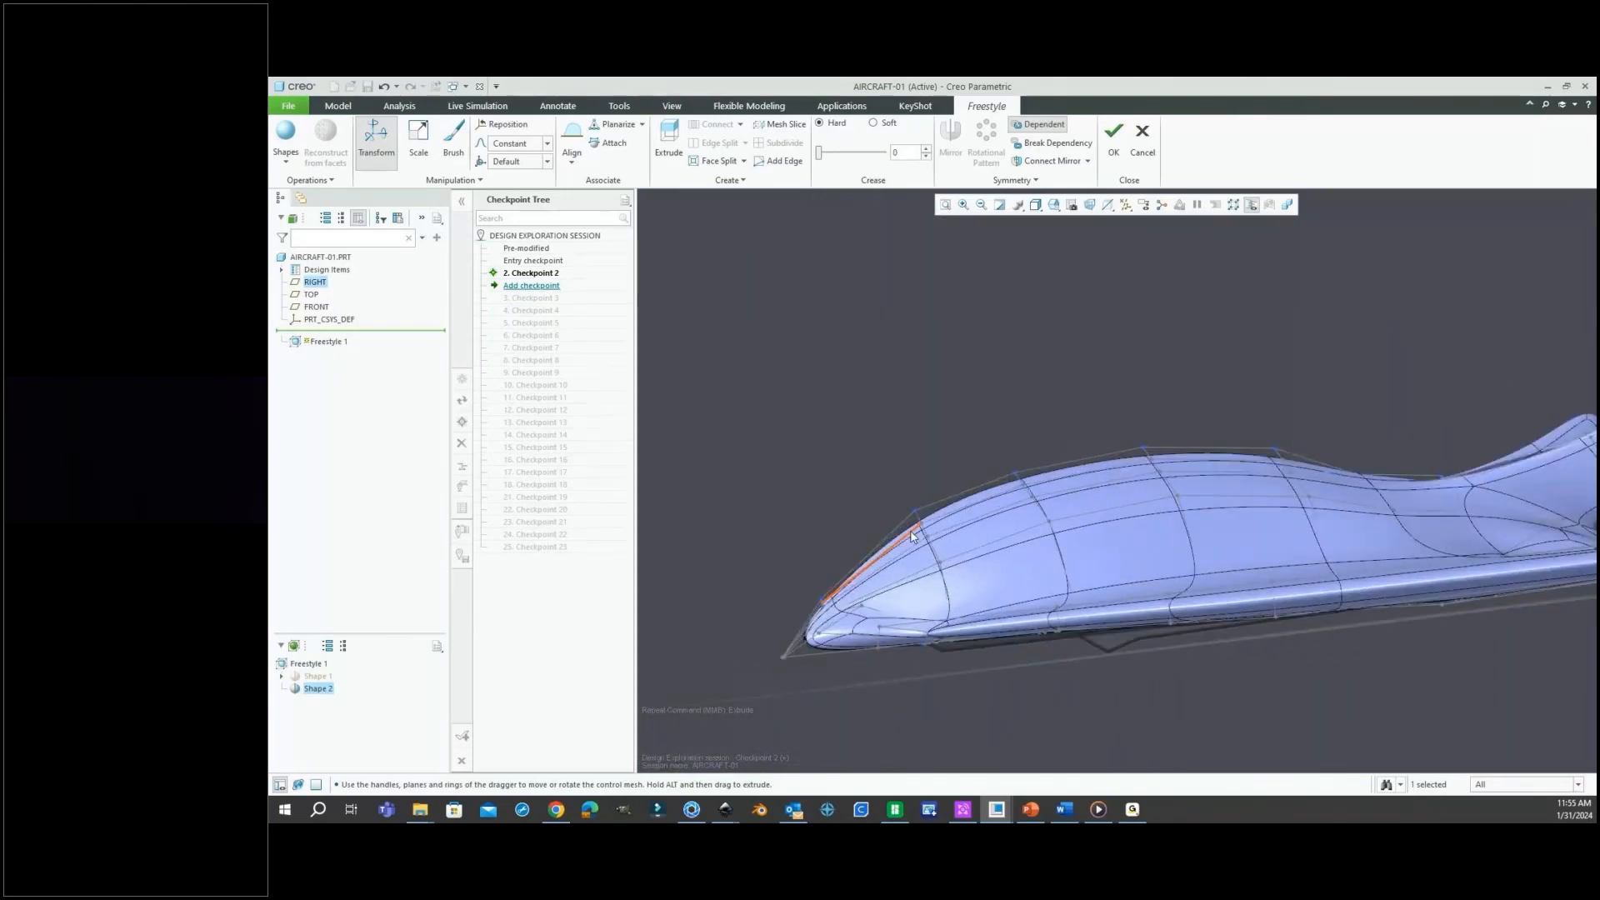
pyautogui.moveTo(910, 538); pyautogui.dragTo(896, 687, button='middle')
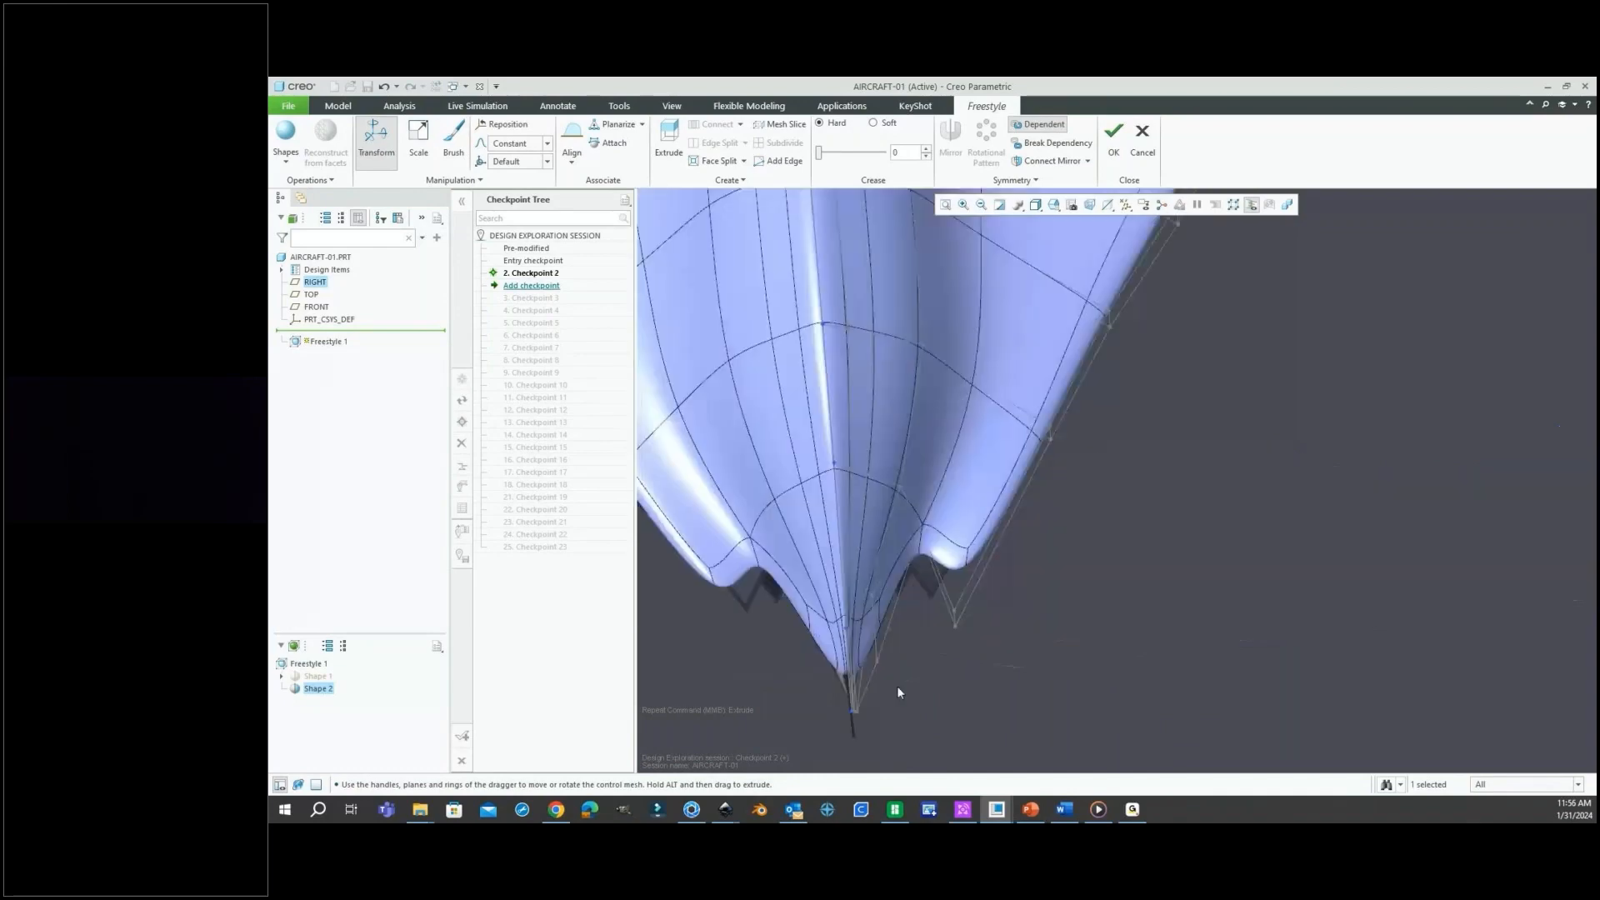
pyautogui.scroll(-3, 858, 663)
pyautogui.click(820, 613)
pyautogui.moveTo(820, 613); pyautogui.dragTo(767, 666, button='middle')
pyautogui.scroll(-8, 804, 667)
pyautogui.click(758, 665)
pyautogui.moveTo(711, 690); pyautogui.dragTo(776, 684)
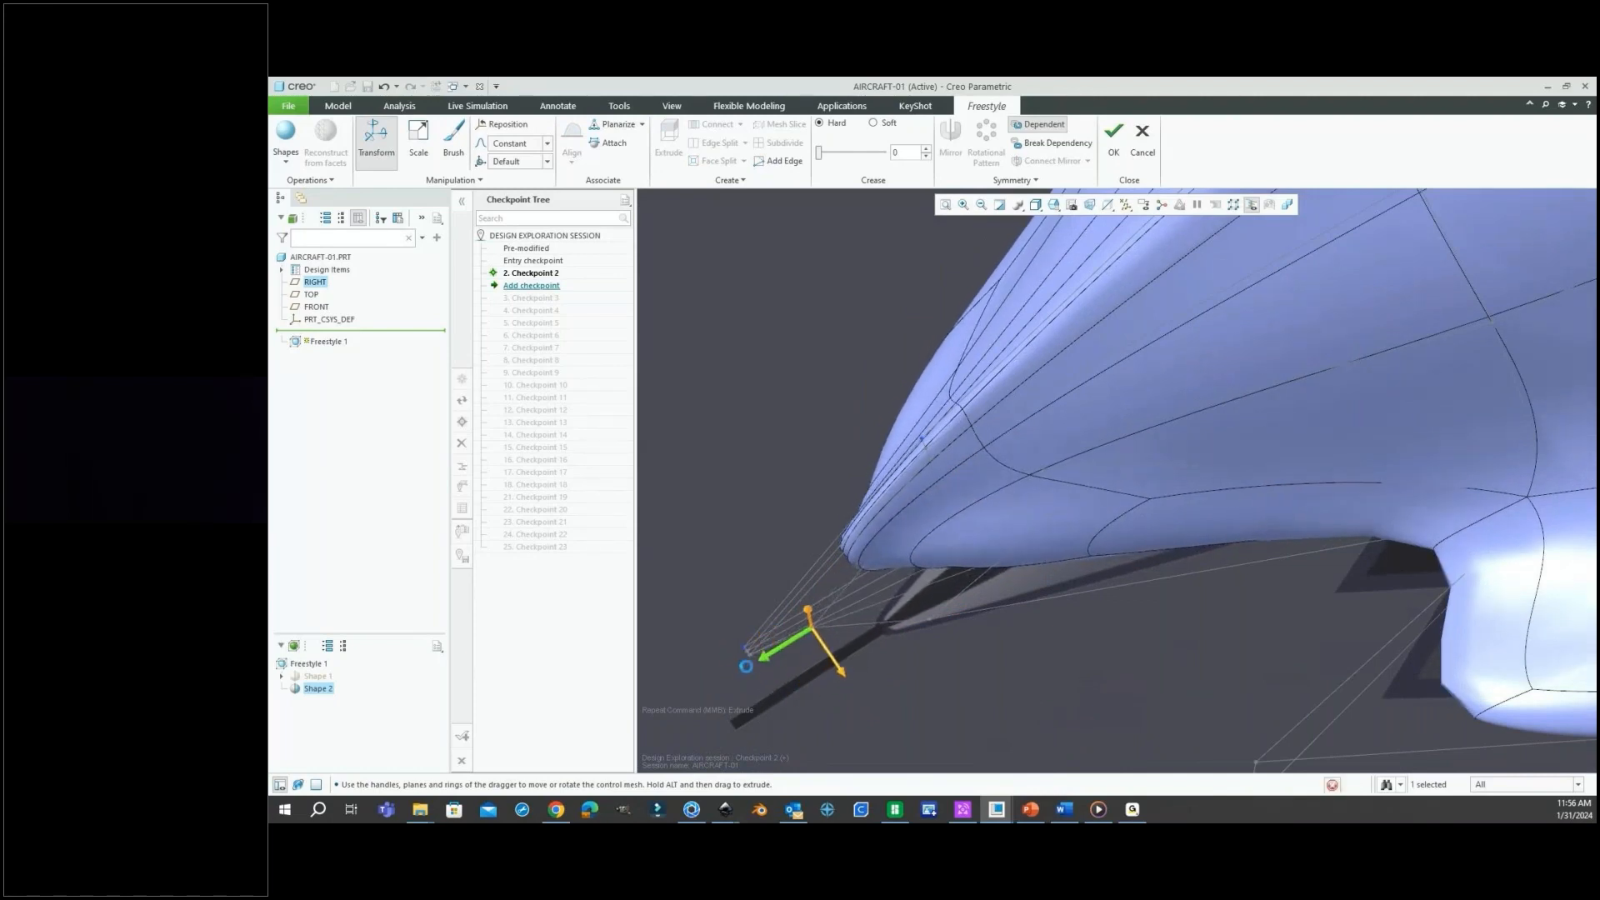
# Select the foremost mesh point of the nose tip and pull it slightly back toward the fuselage.
pyautogui.scroll(-2, 748, 658)
pyautogui.click(752, 651)
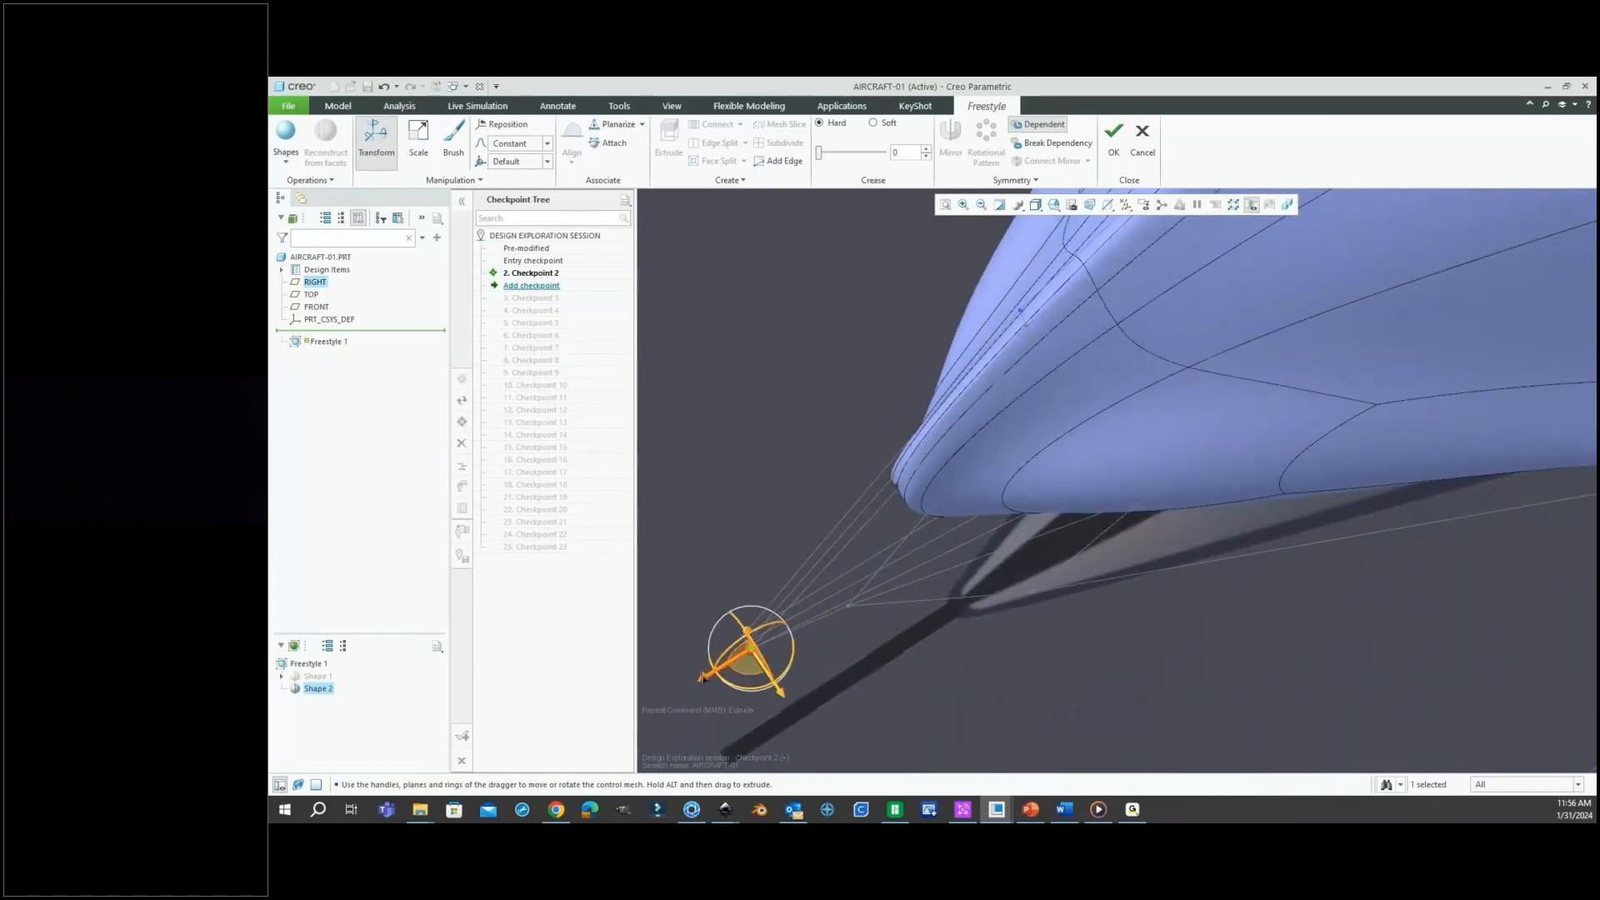
pyautogui.moveTo(708, 679); pyautogui.dragTo(752, 698)
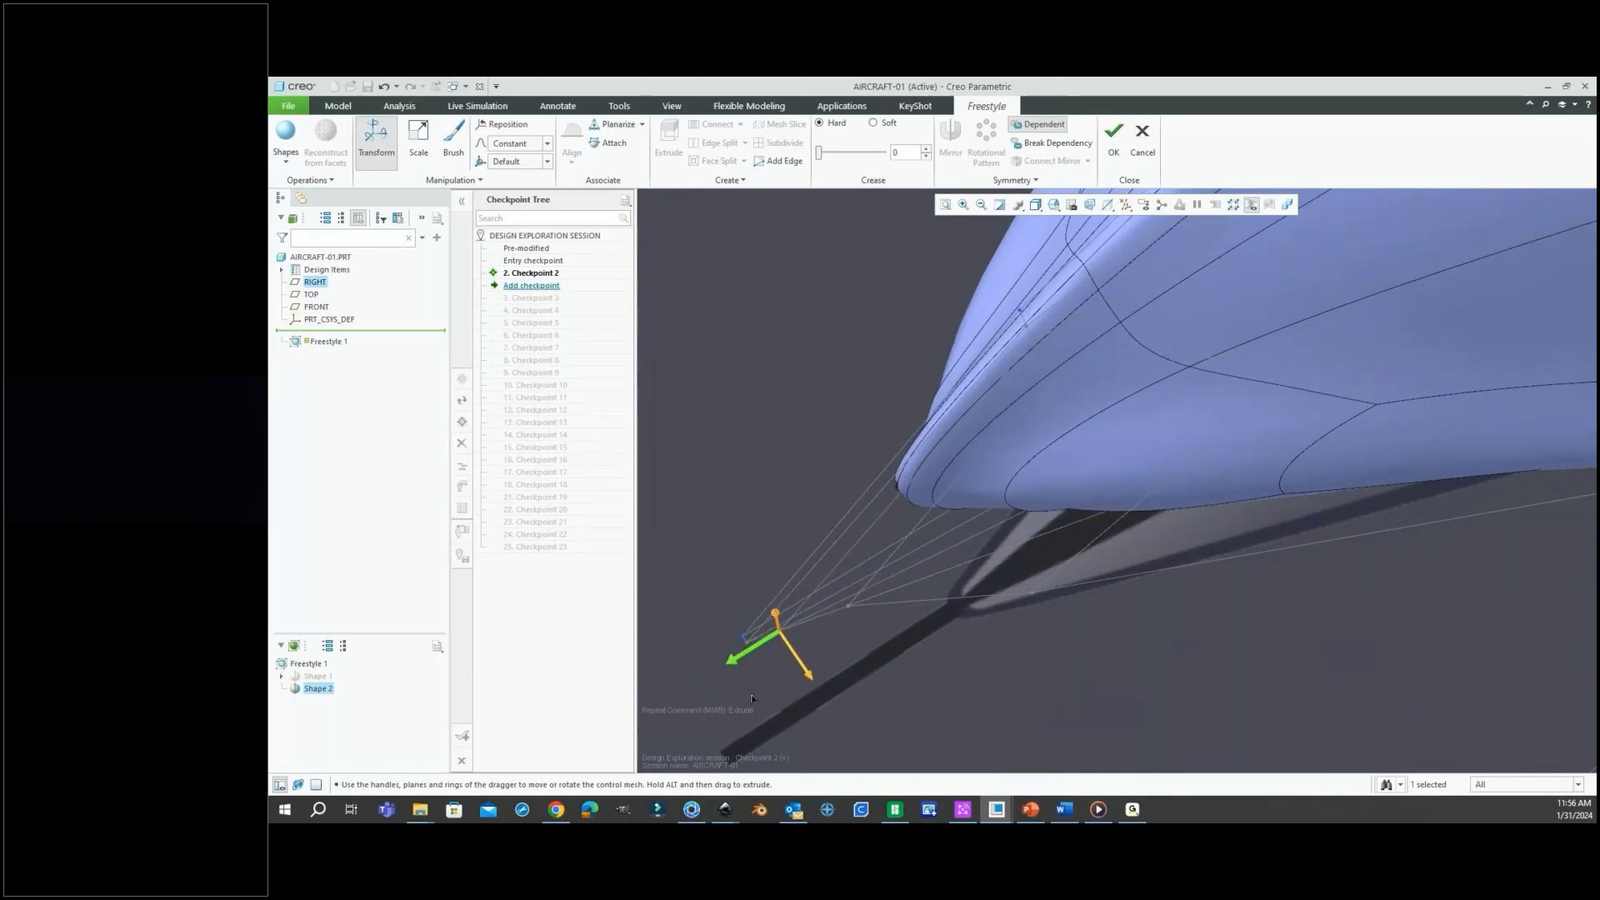
pyautogui.click(1141, 636)
pyautogui.scroll(12, 840, 572)
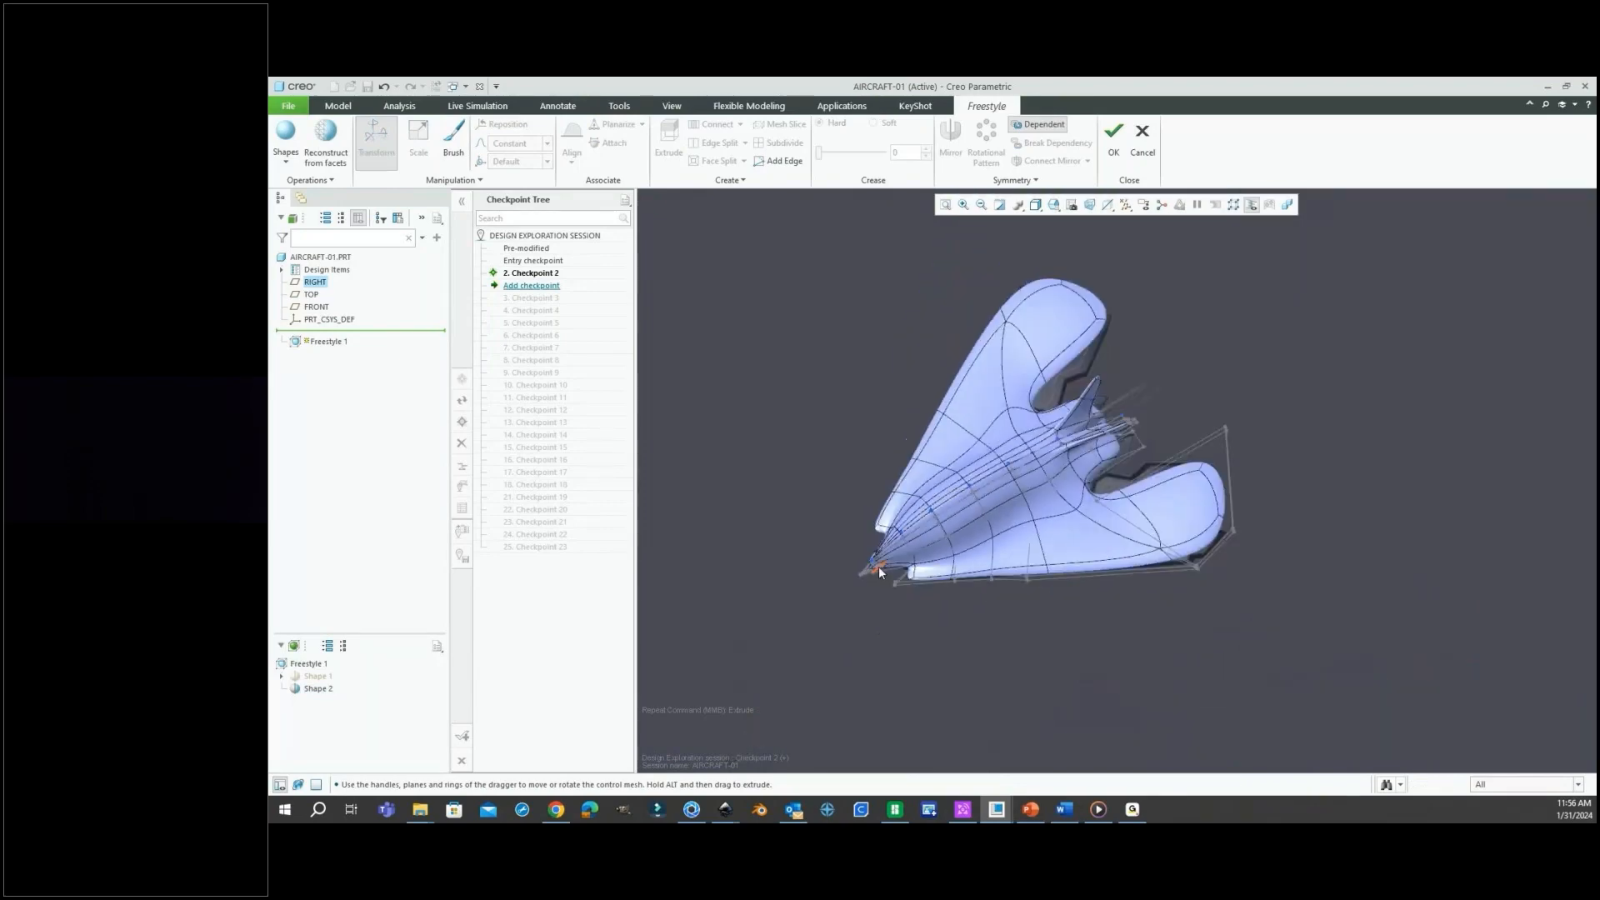
# Select the mesh edge beside the centre ridge near the nose and shift it sideways, away from the mirror plane.
pyautogui.scroll(-4, 1091, 460)
pyautogui.scroll(3, 1072, 460)
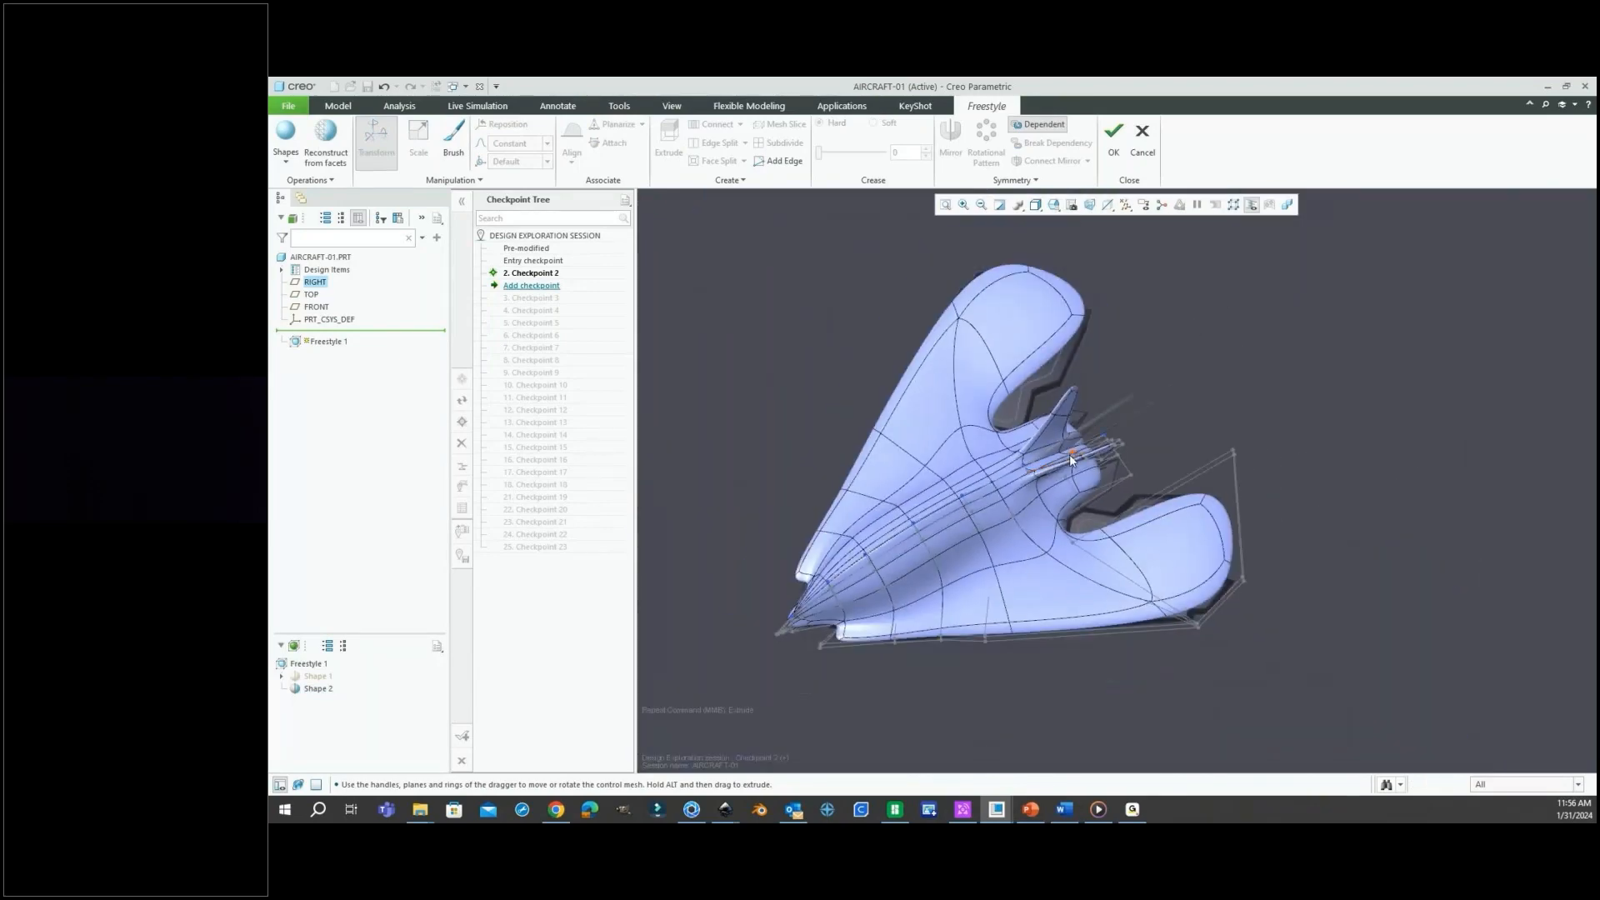
pyautogui.scroll(-4, 787, 625)
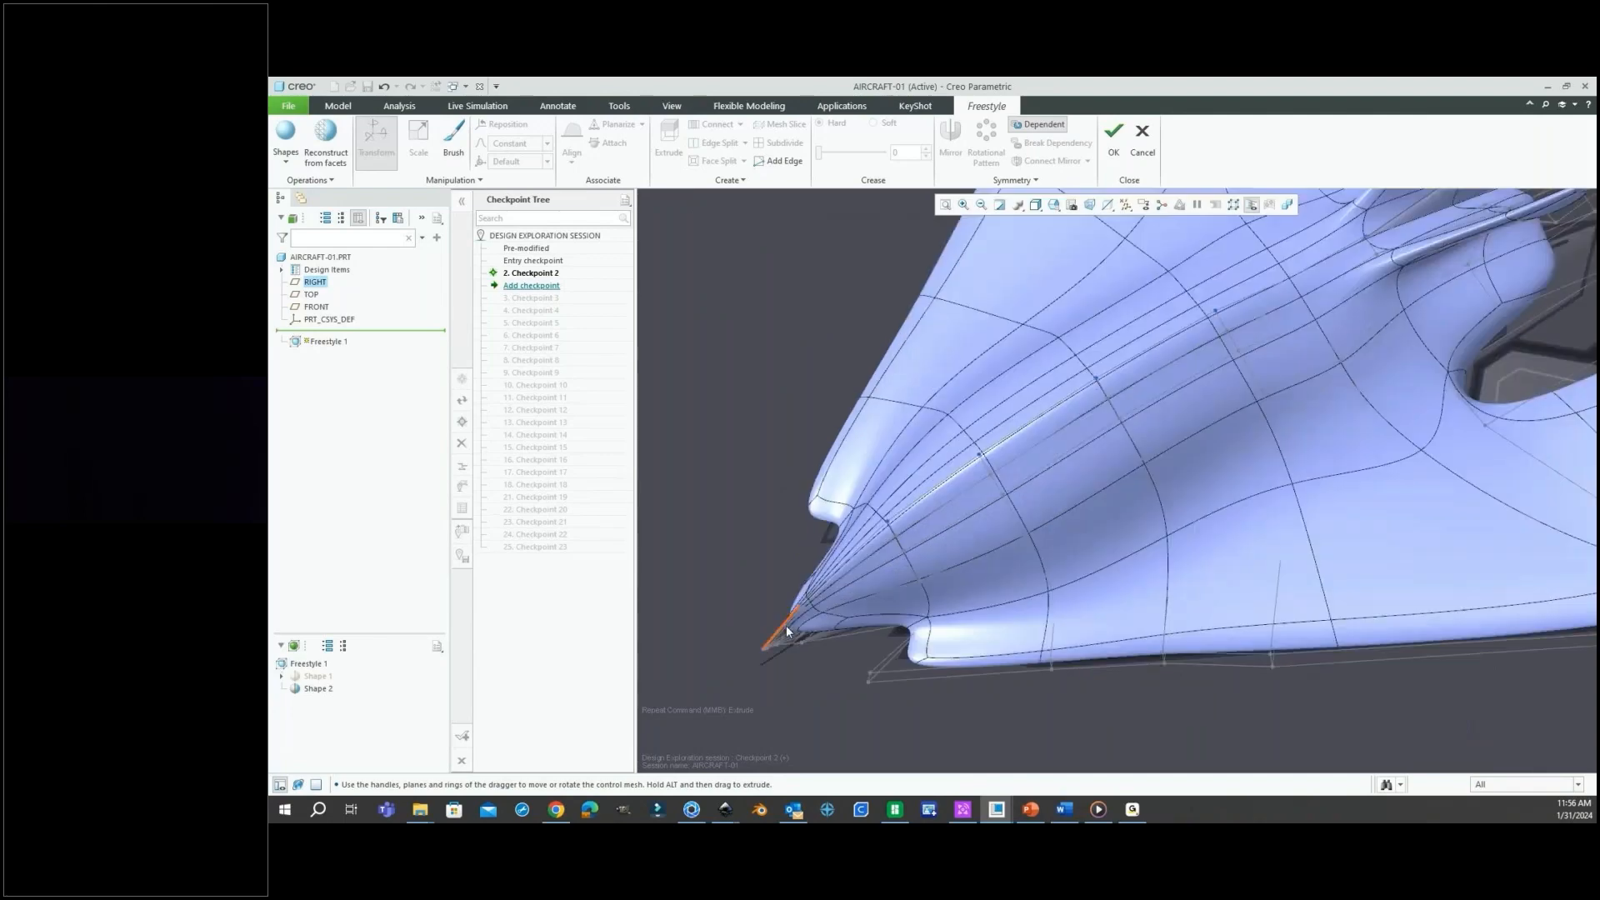
pyautogui.moveTo(789, 625); pyautogui.dragTo(877, 532, button='middle')
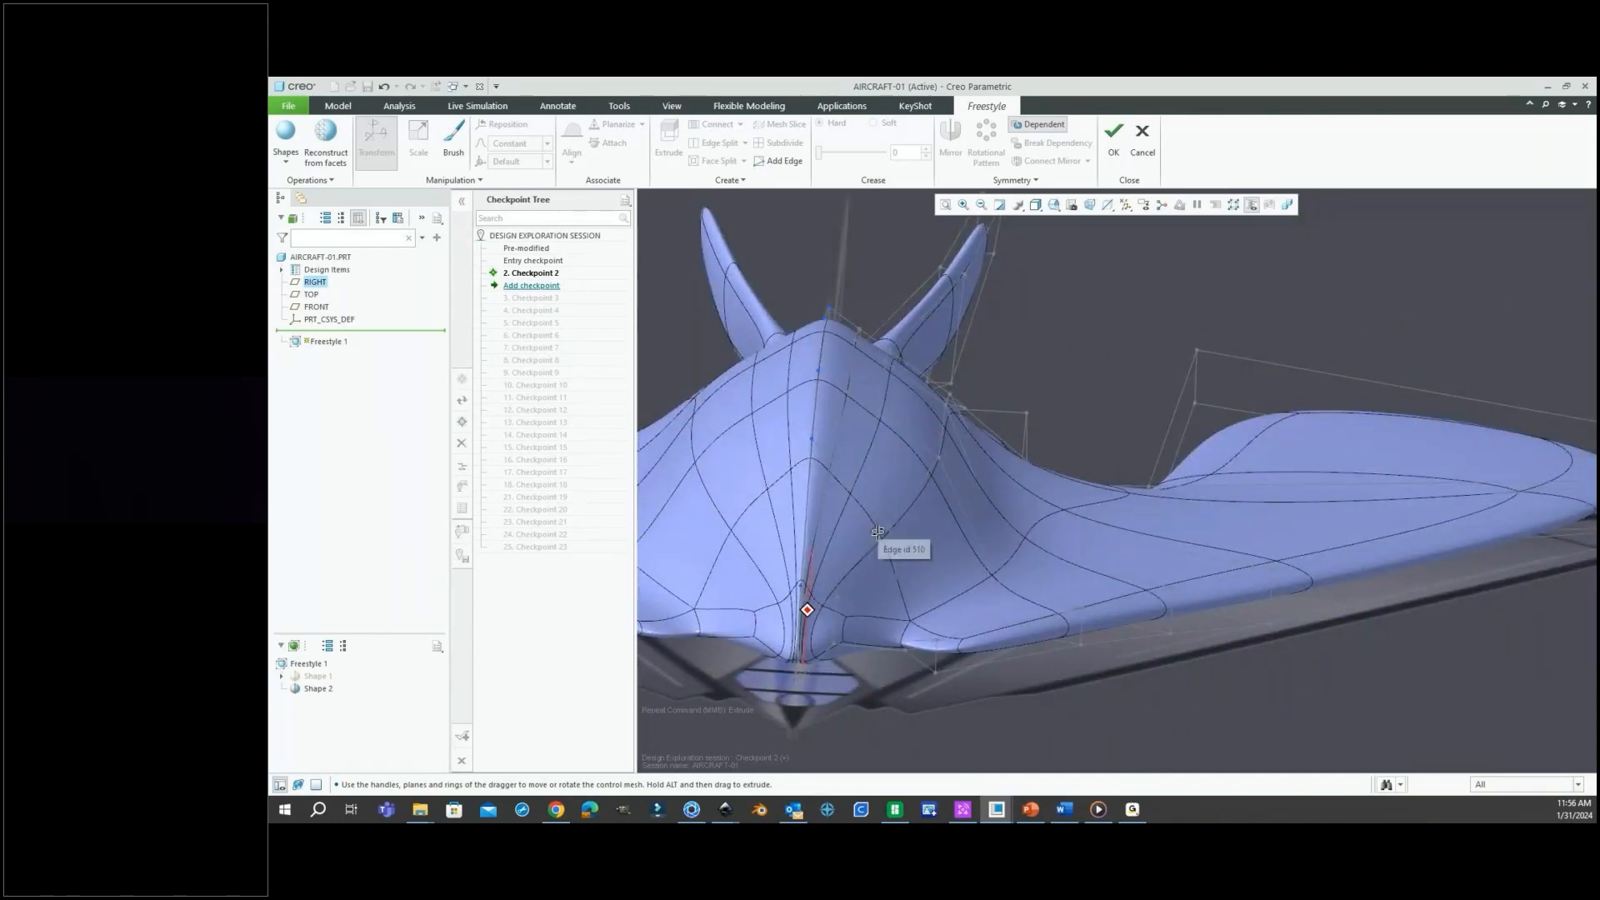
pyautogui.moveTo(877, 532); pyautogui.dragTo(812, 585, button='middle')
pyautogui.scroll(-4, 790, 613)
pyautogui.click(788, 593)
pyautogui.moveTo(843, 621); pyautogui.dragTo(873, 614)
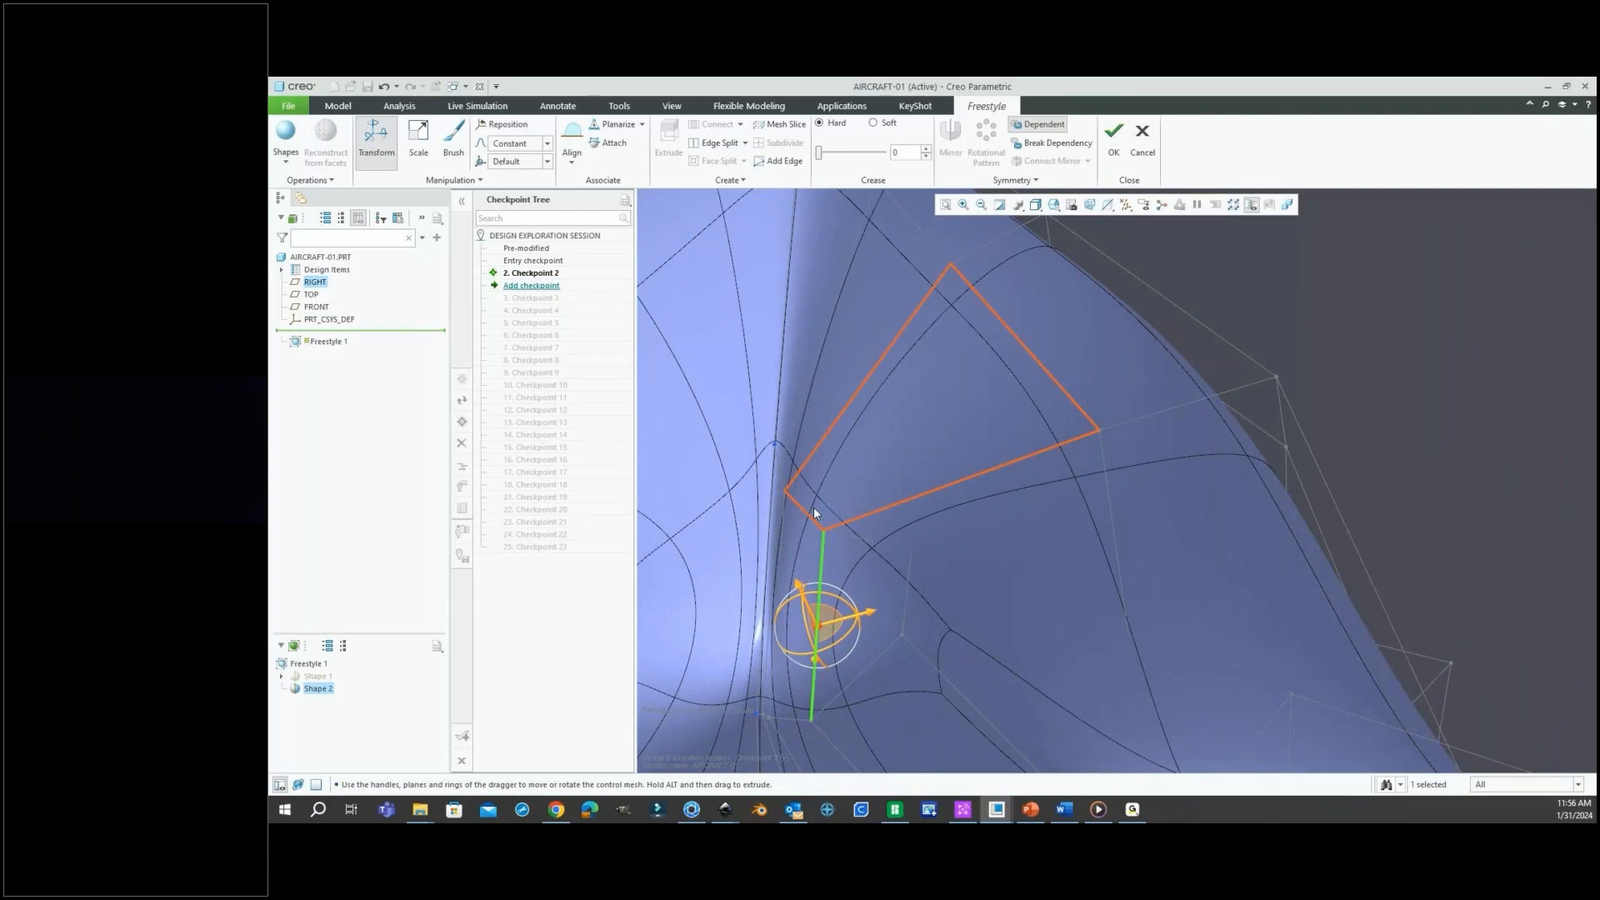
# Select the neighbouring mesh edges closer to the nose's centre ridge and adjust their sideways spacing slightly.
pyautogui.click(784, 525)
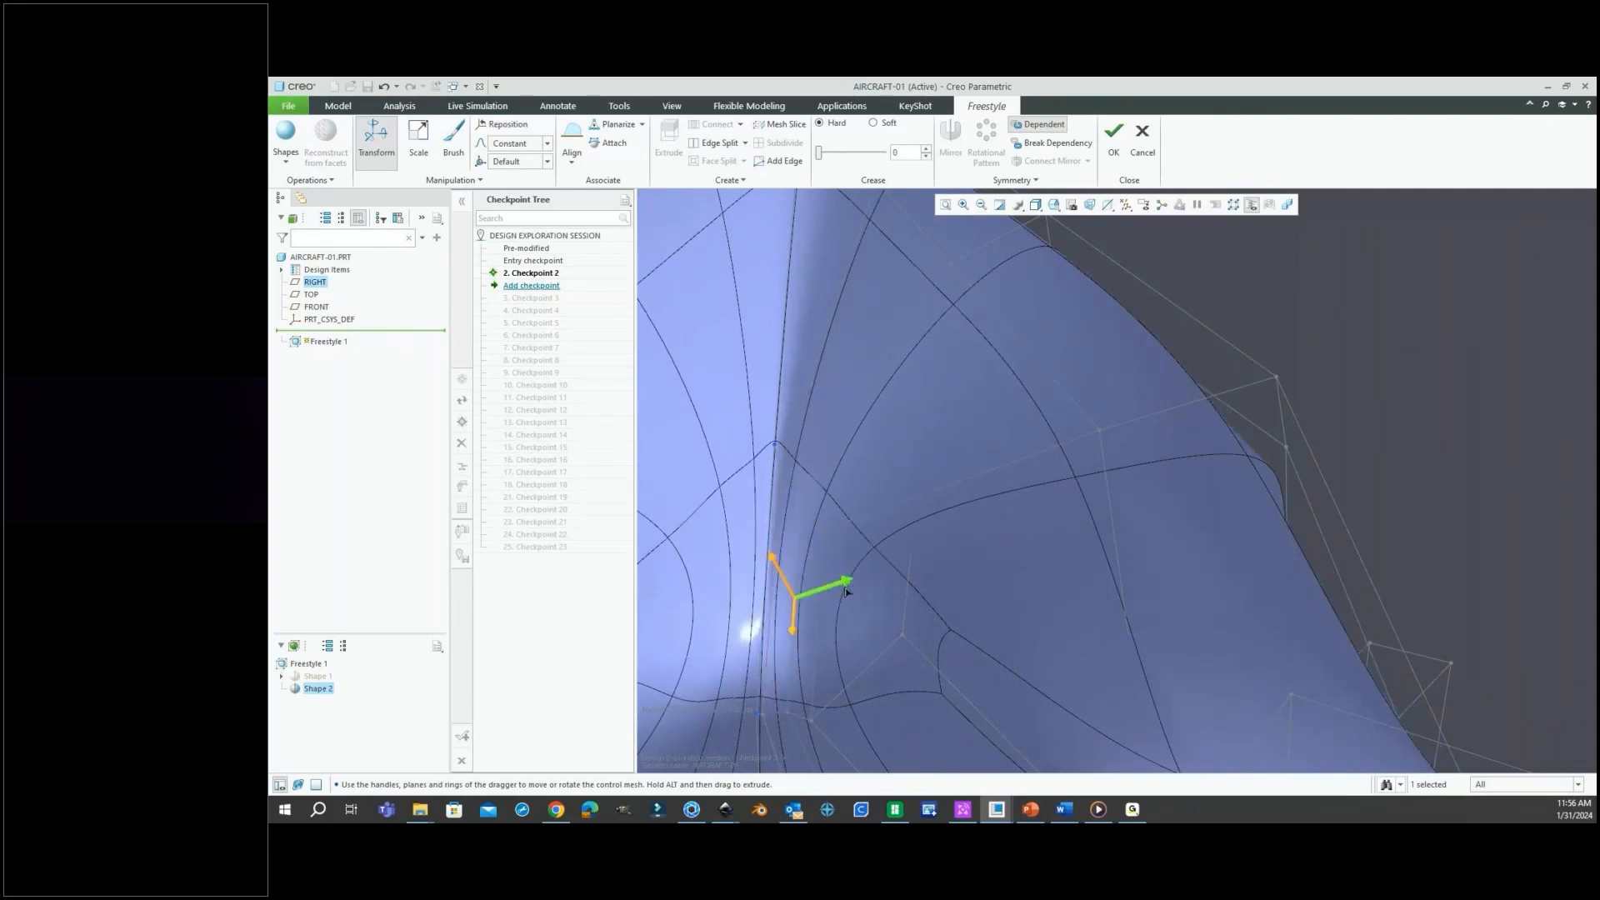
pyautogui.click(797, 492)
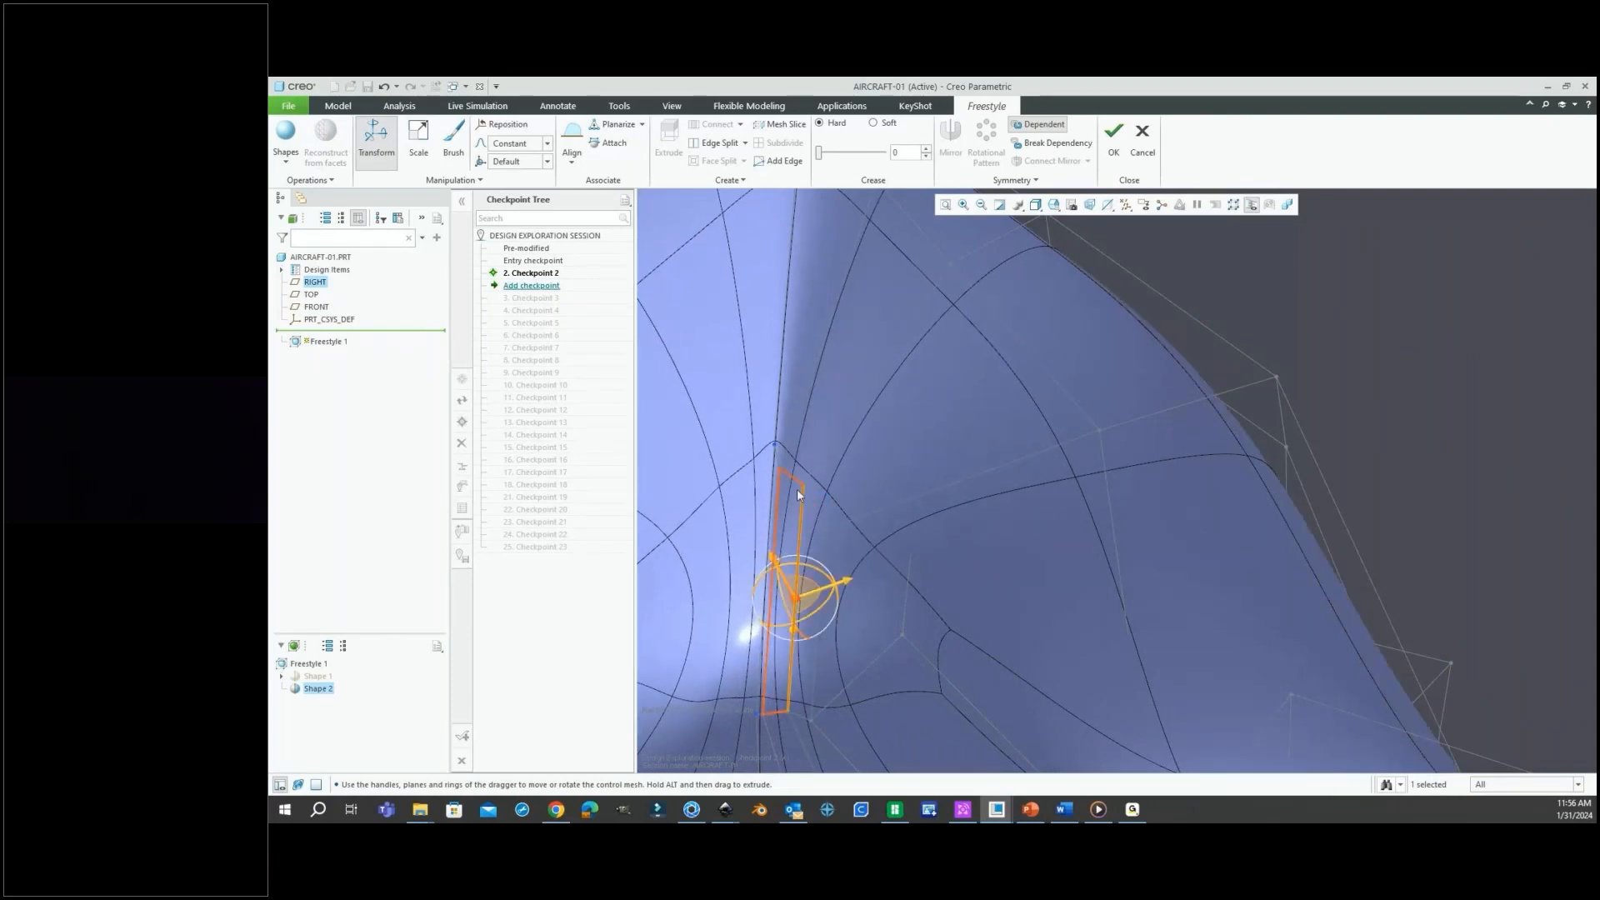
pyautogui.click(785, 482)
pyautogui.moveTo(830, 594); pyautogui.dragTo(835, 594)
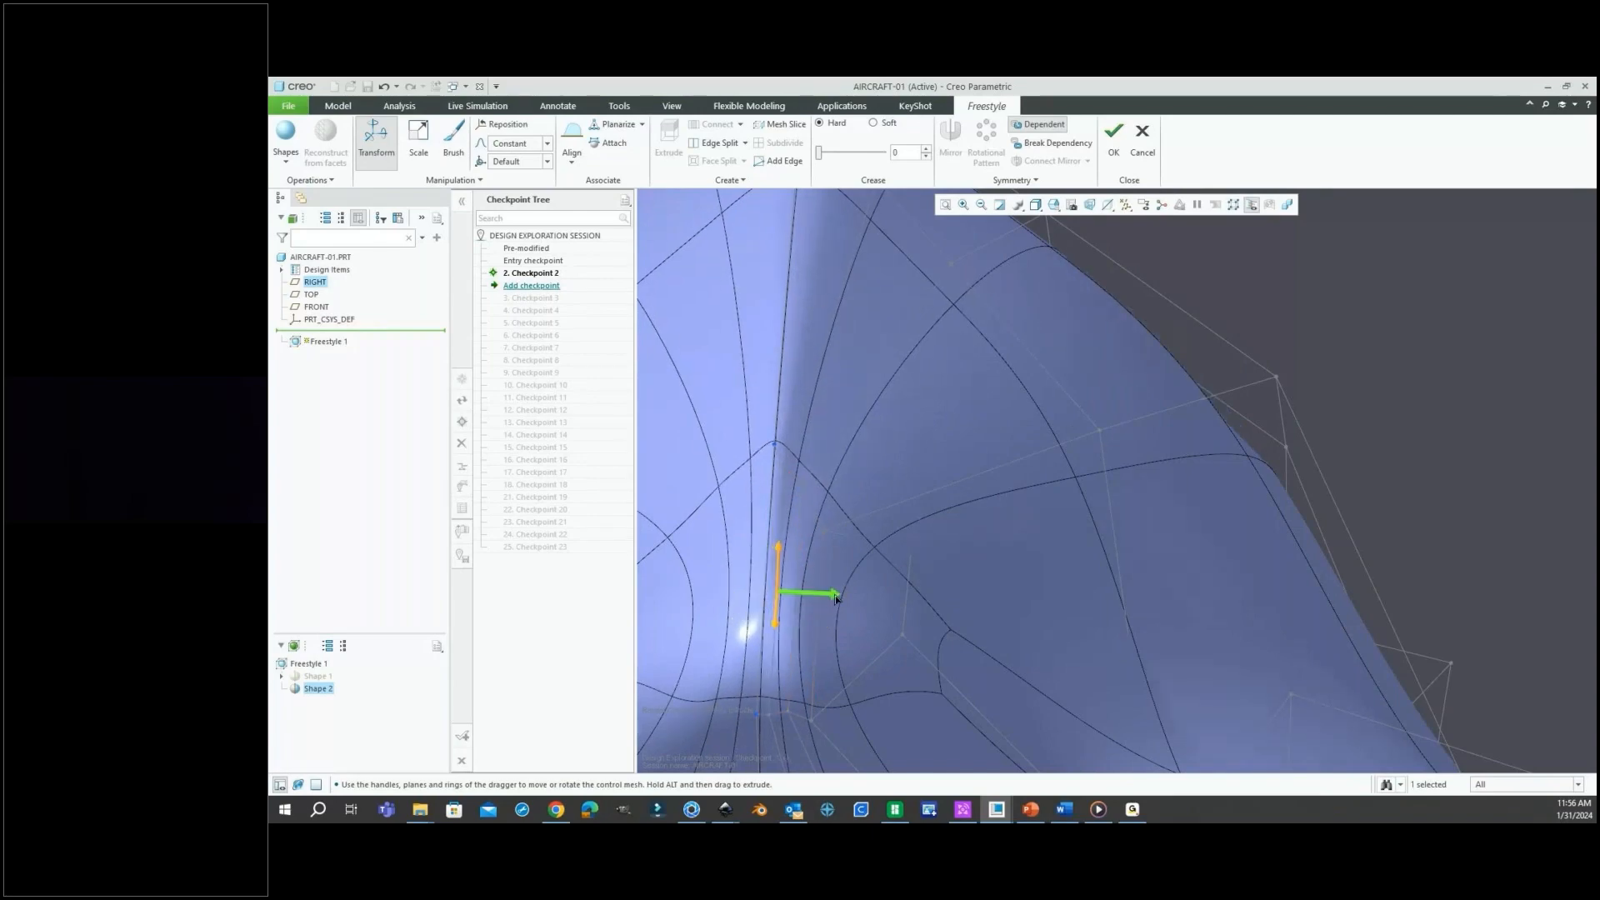
pyautogui.click(1324, 355)
# Select the upright mesh edge on the fuselage side and split it to add a lengthwise loop.
pyautogui.moveTo(1058, 467); pyautogui.dragTo(948, 504, button='middle')
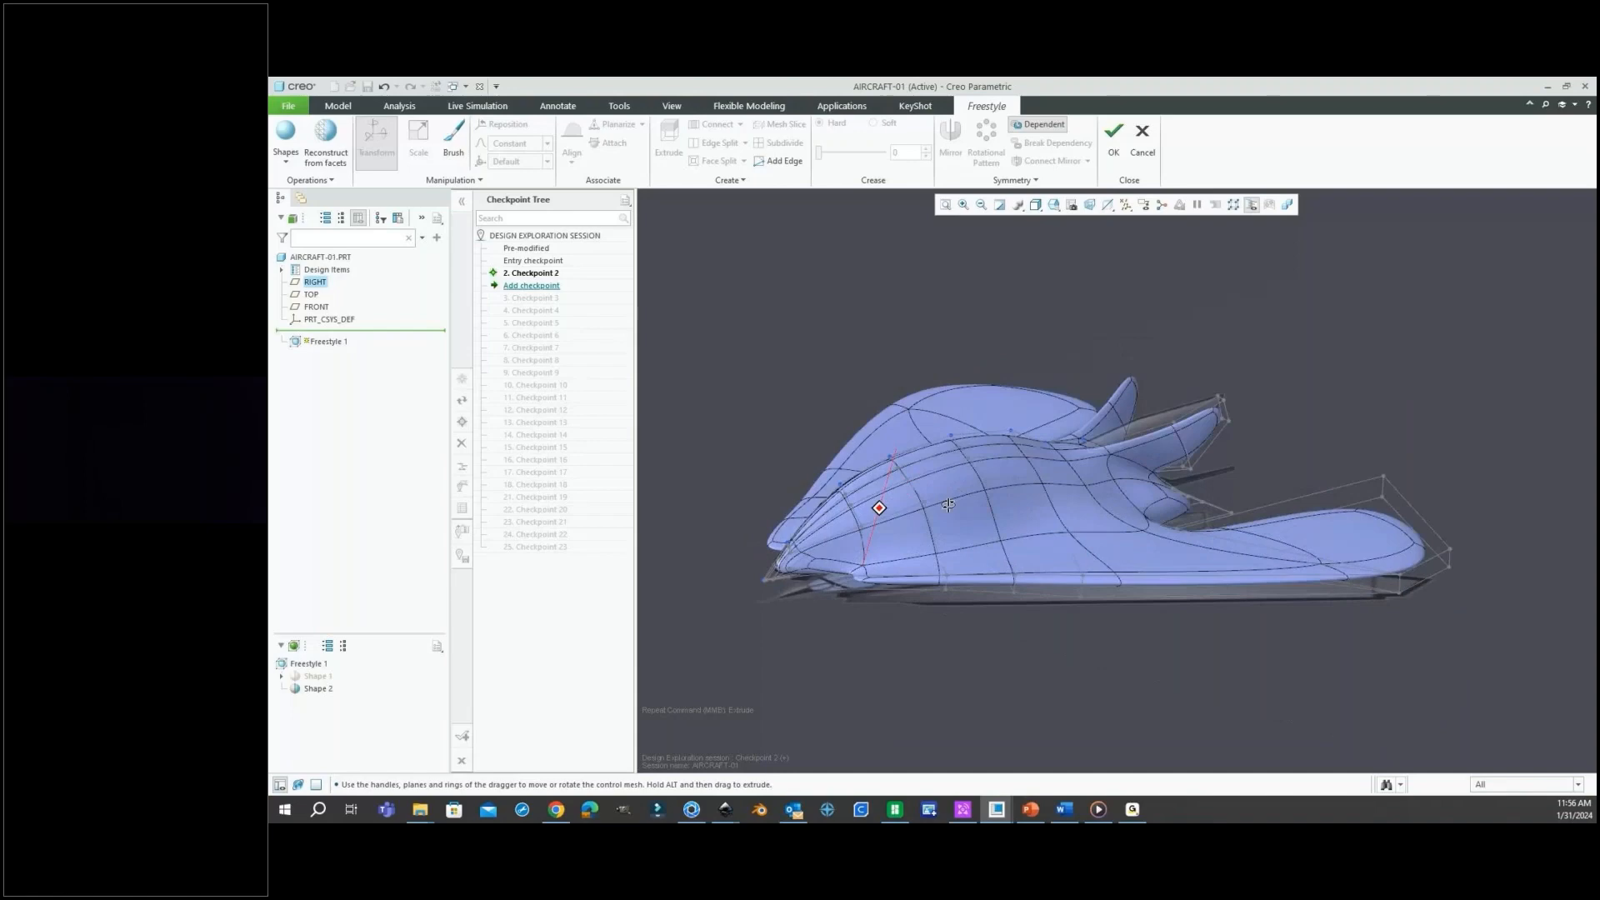
pyautogui.scroll(8, 998, 503)
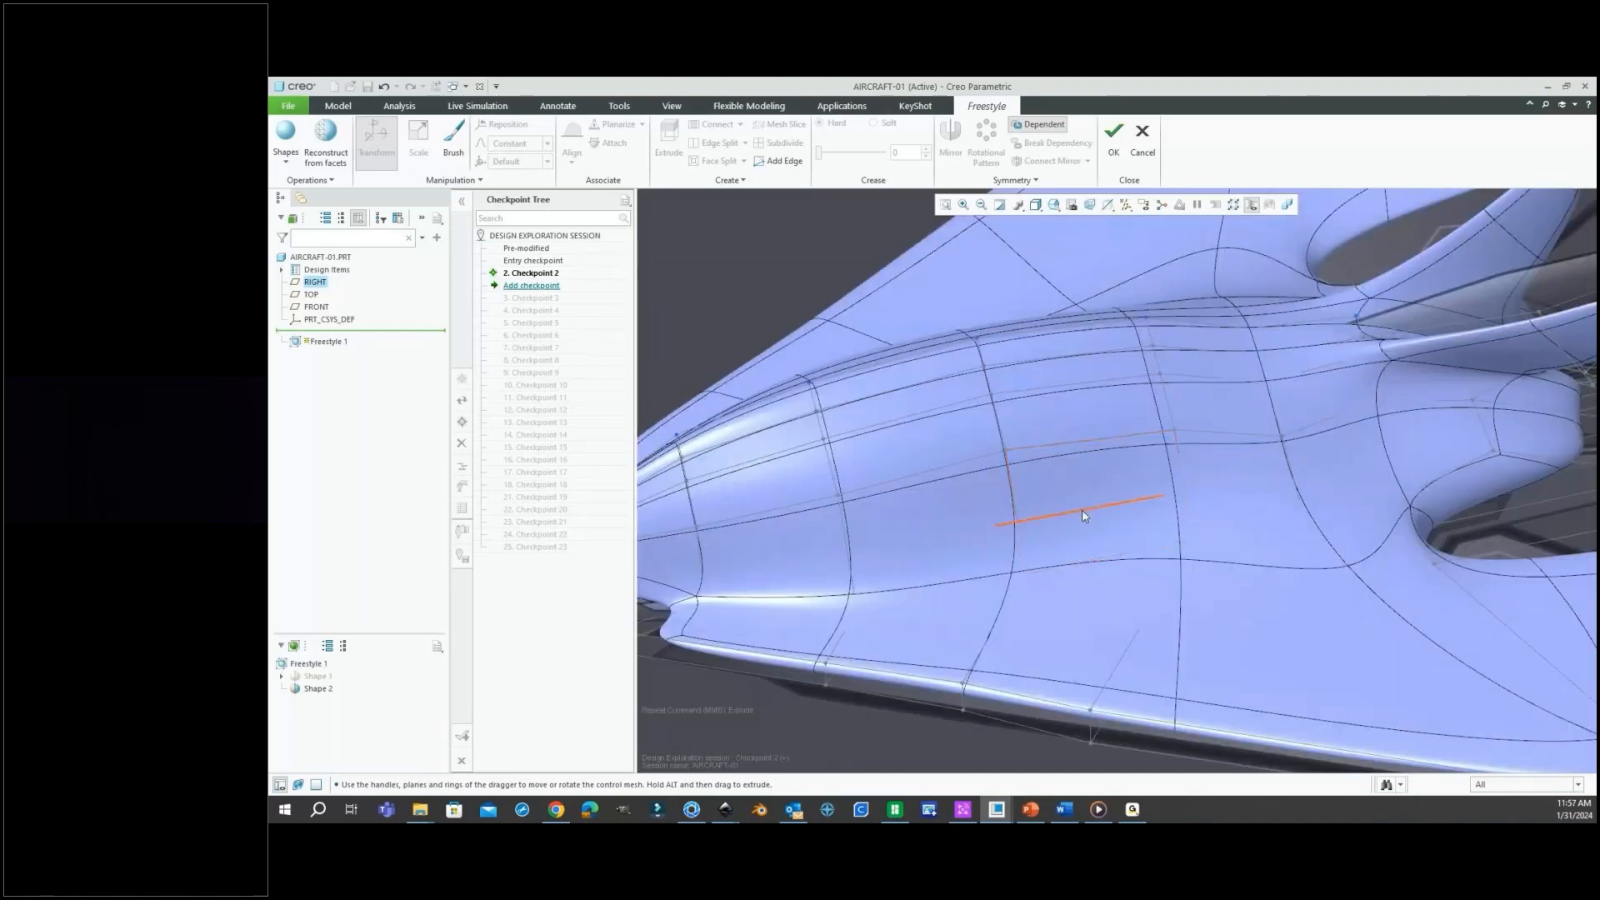
pyautogui.click(1089, 526)
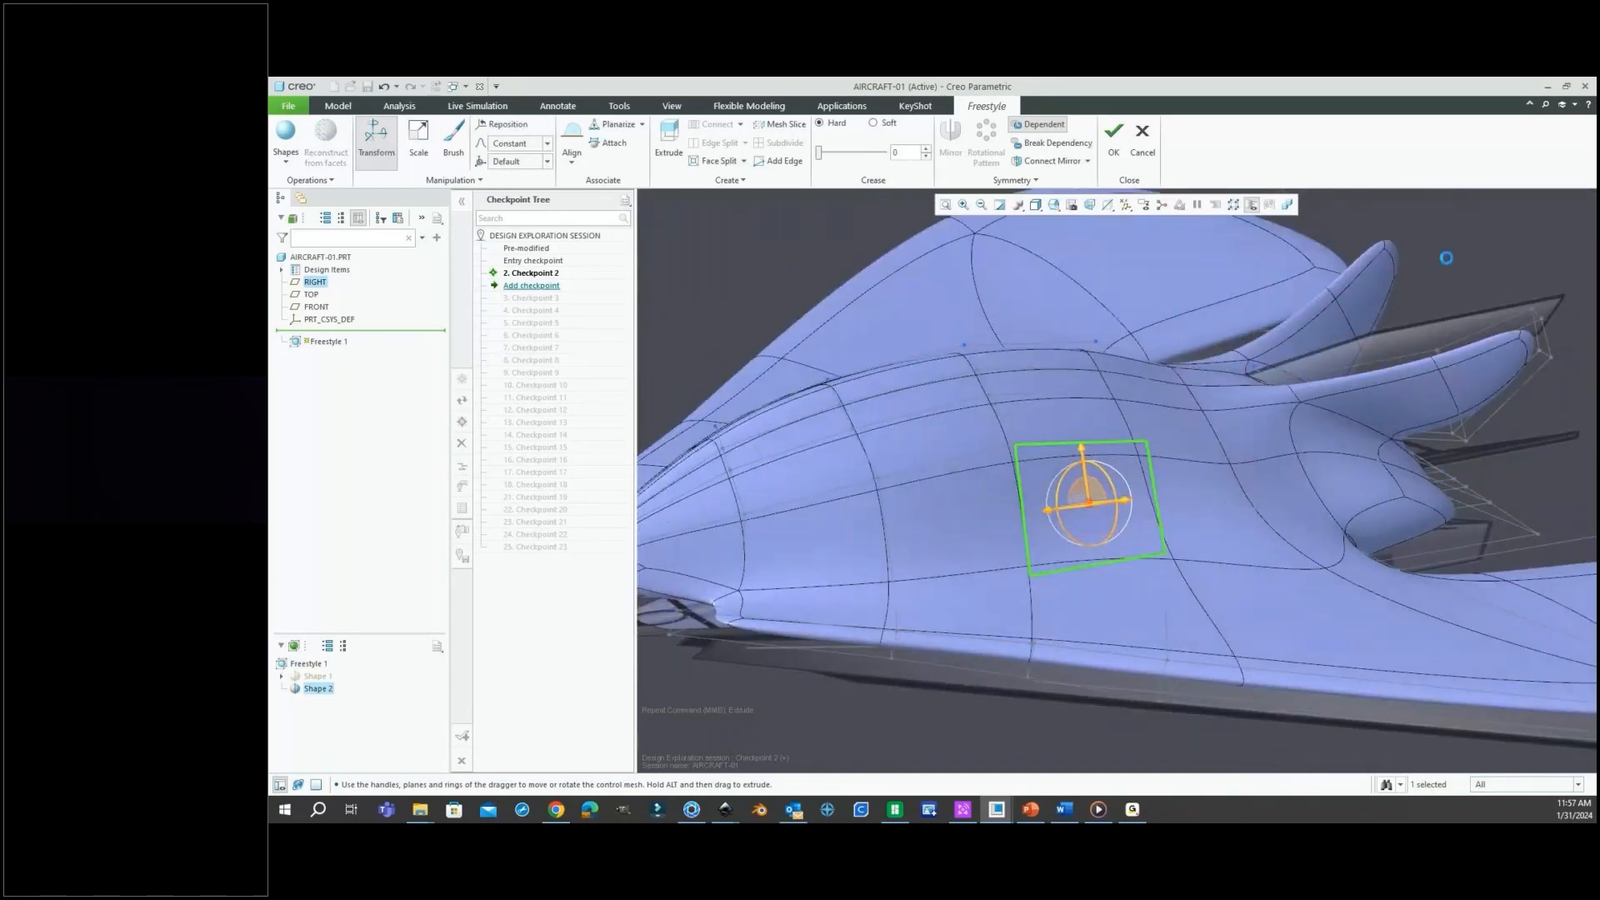
pyautogui.click(1040, 546)
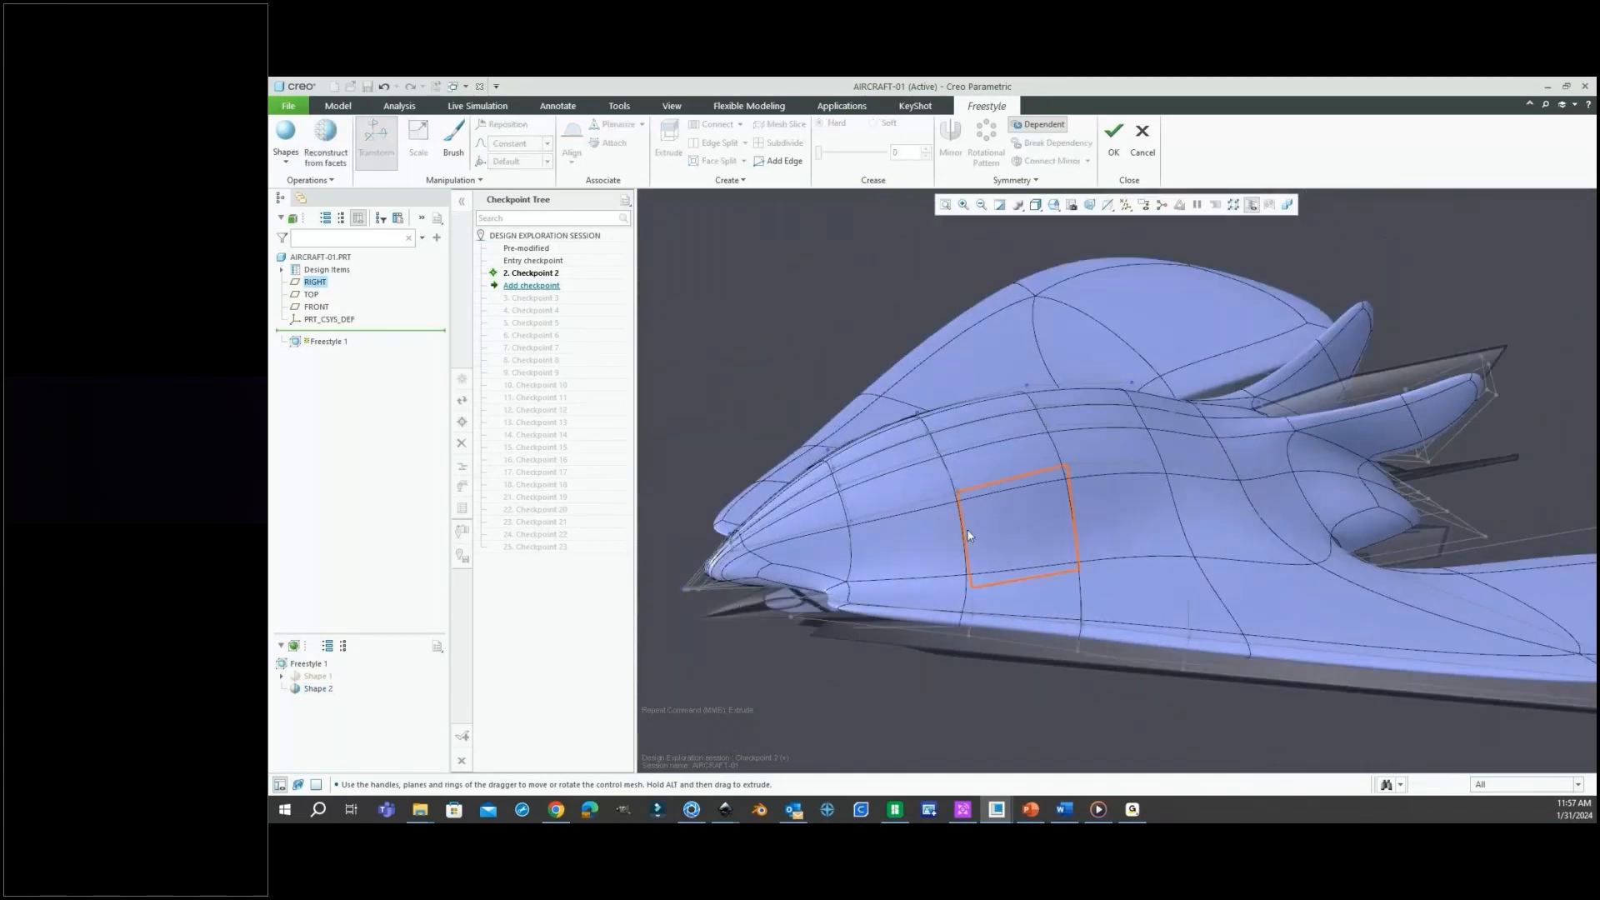
pyautogui.click(960, 532)
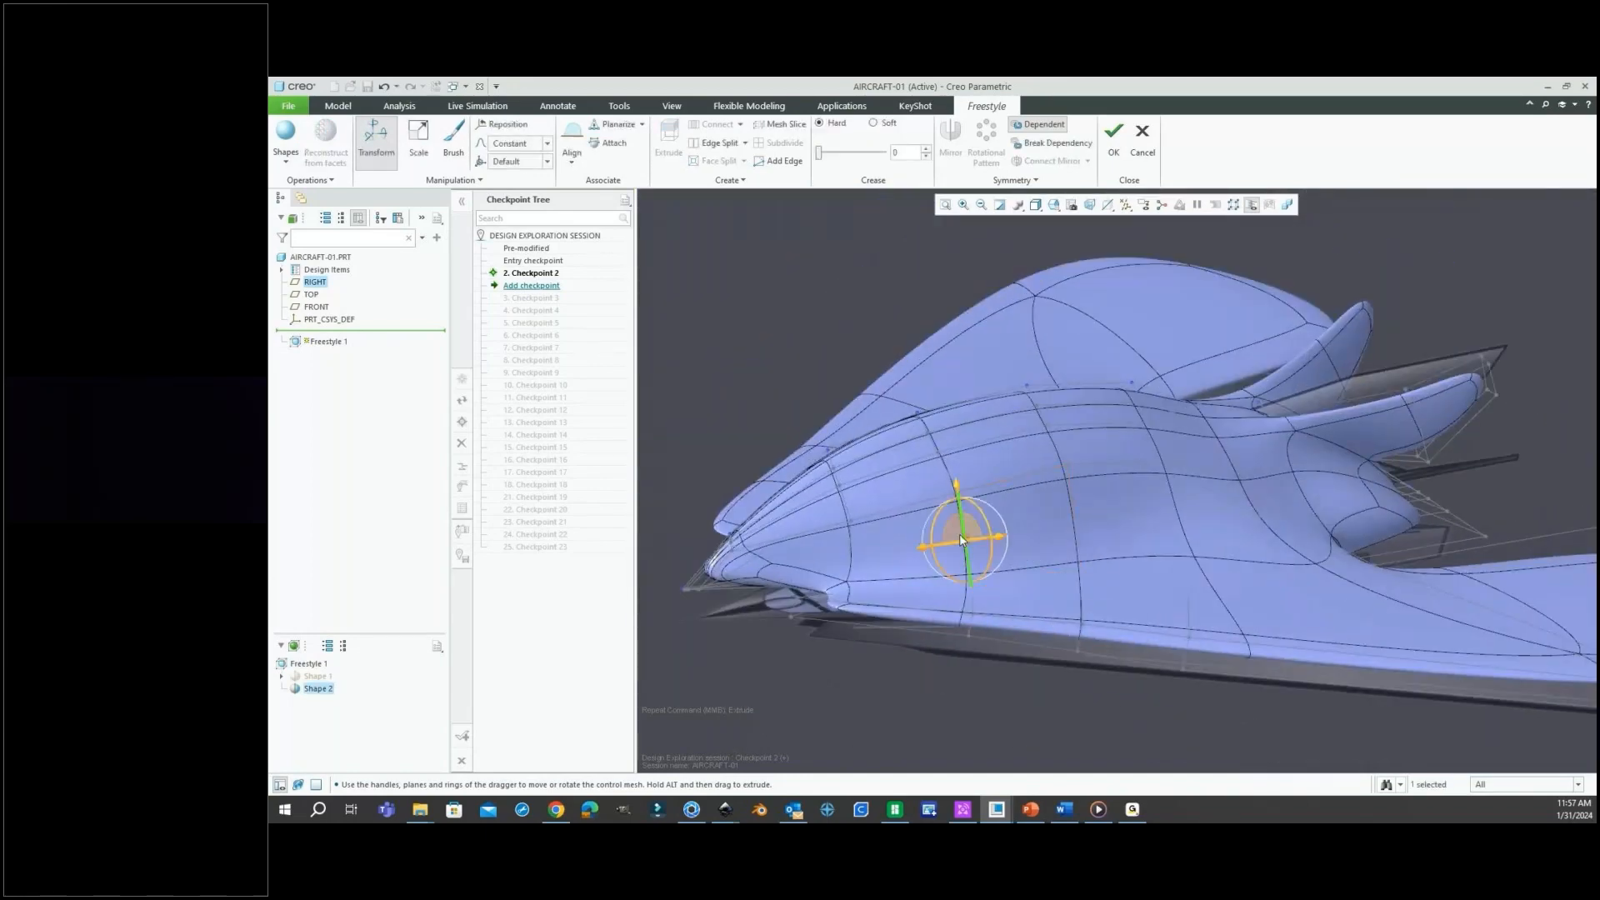
pyautogui.rightClick(776, 388)
pyautogui.click(812, 483)
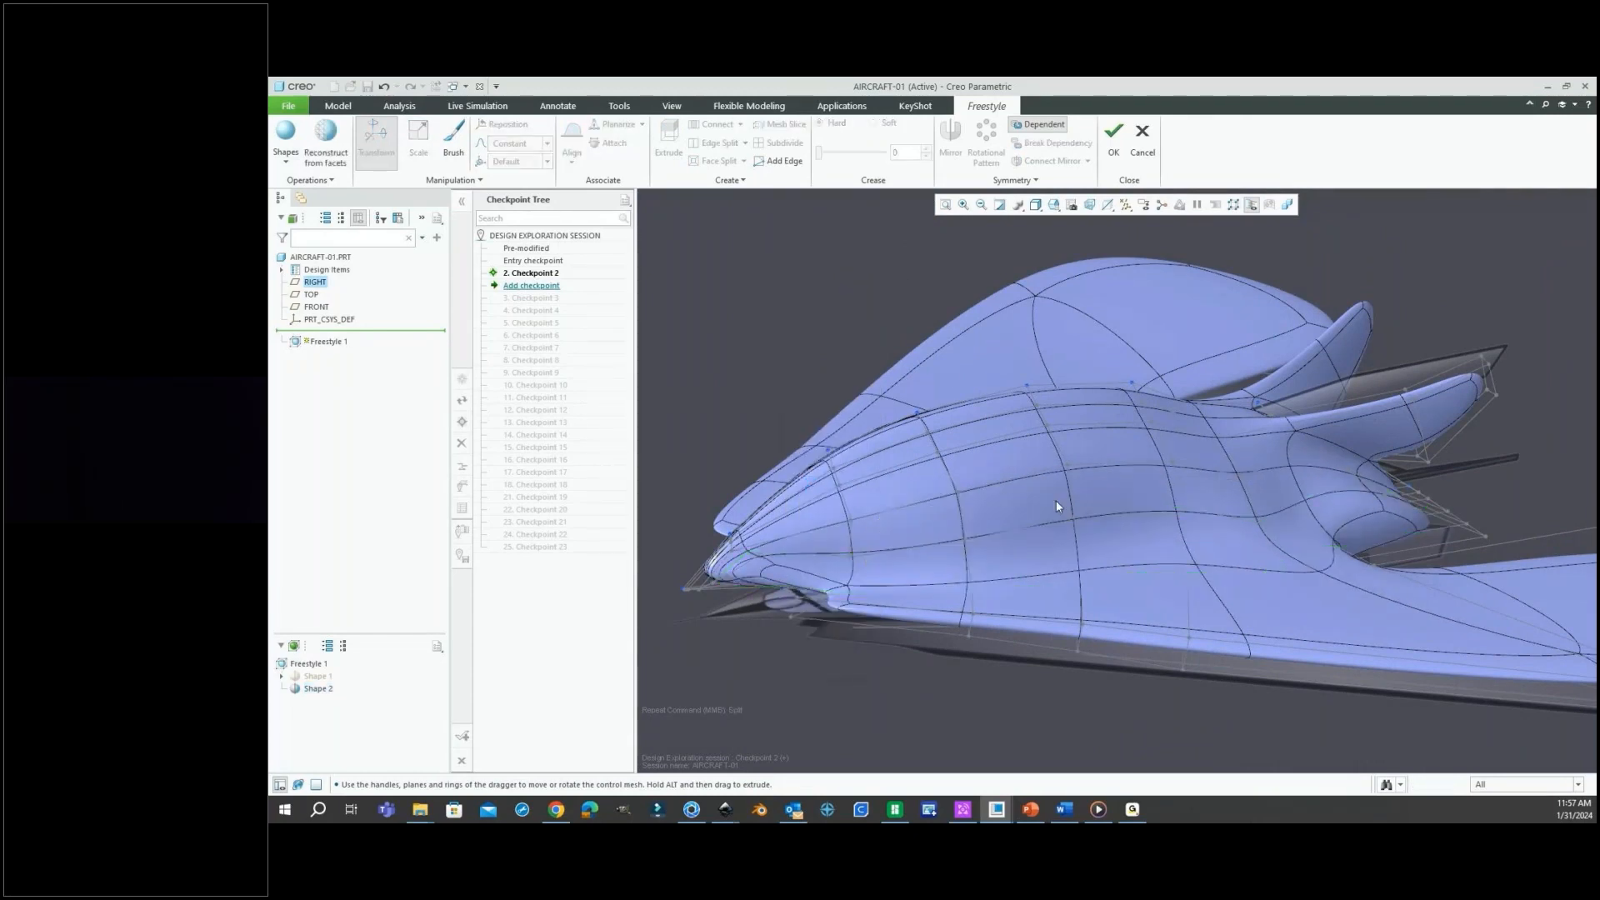
# Split the mesh edge at the wing's leading edge once to add a loop along the wing.
pyautogui.middleClick(1057, 500)
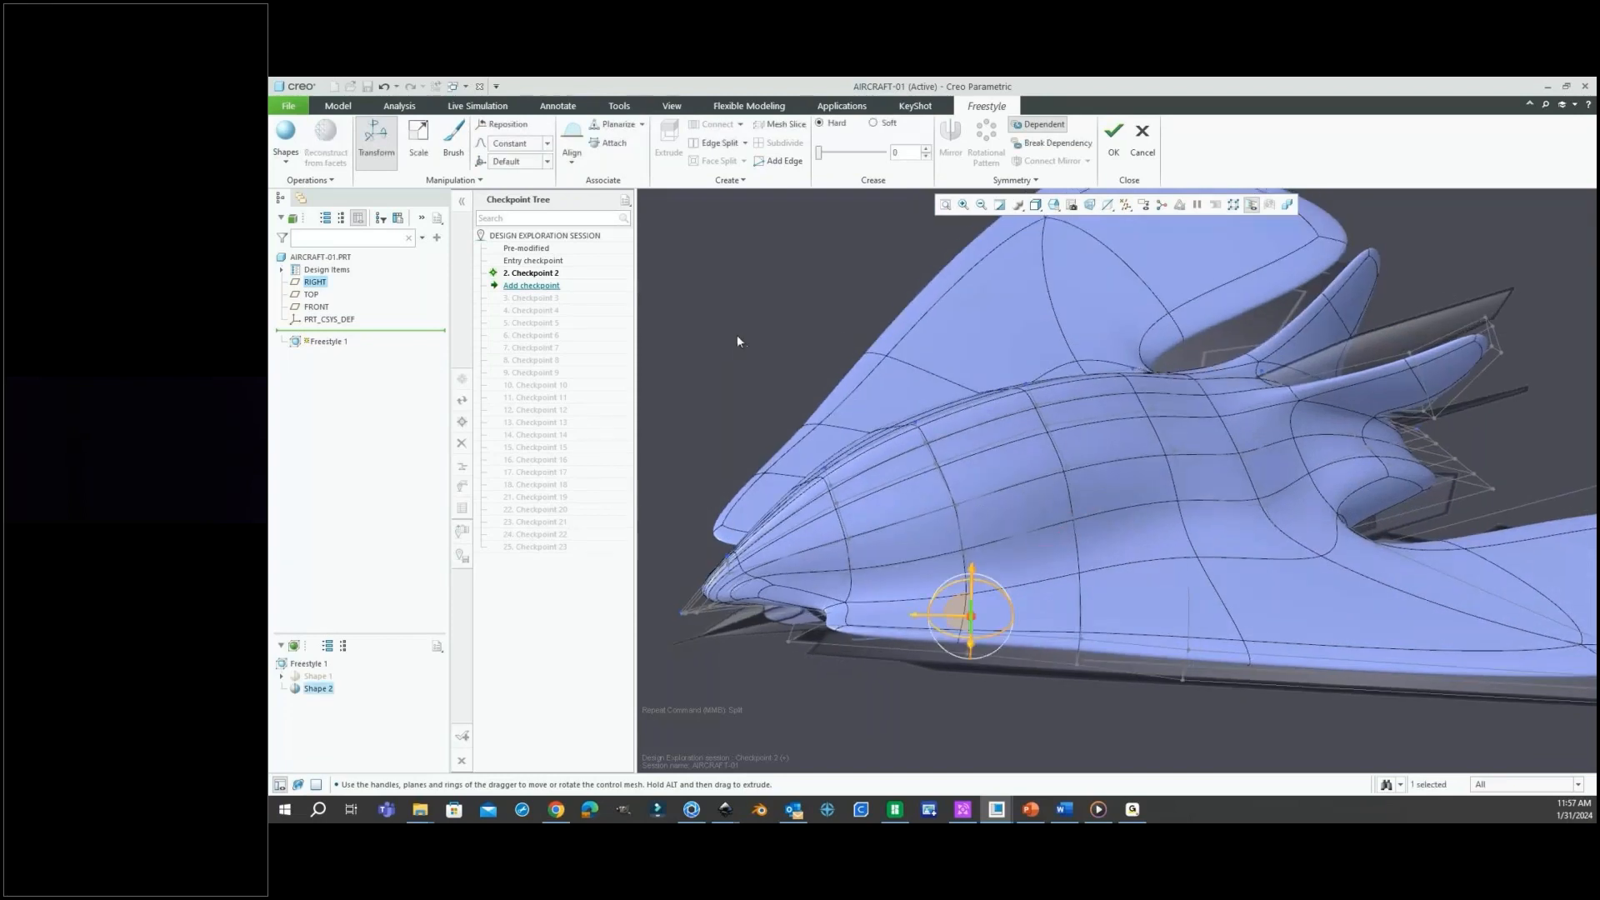
pyautogui.rightClick(736, 335)
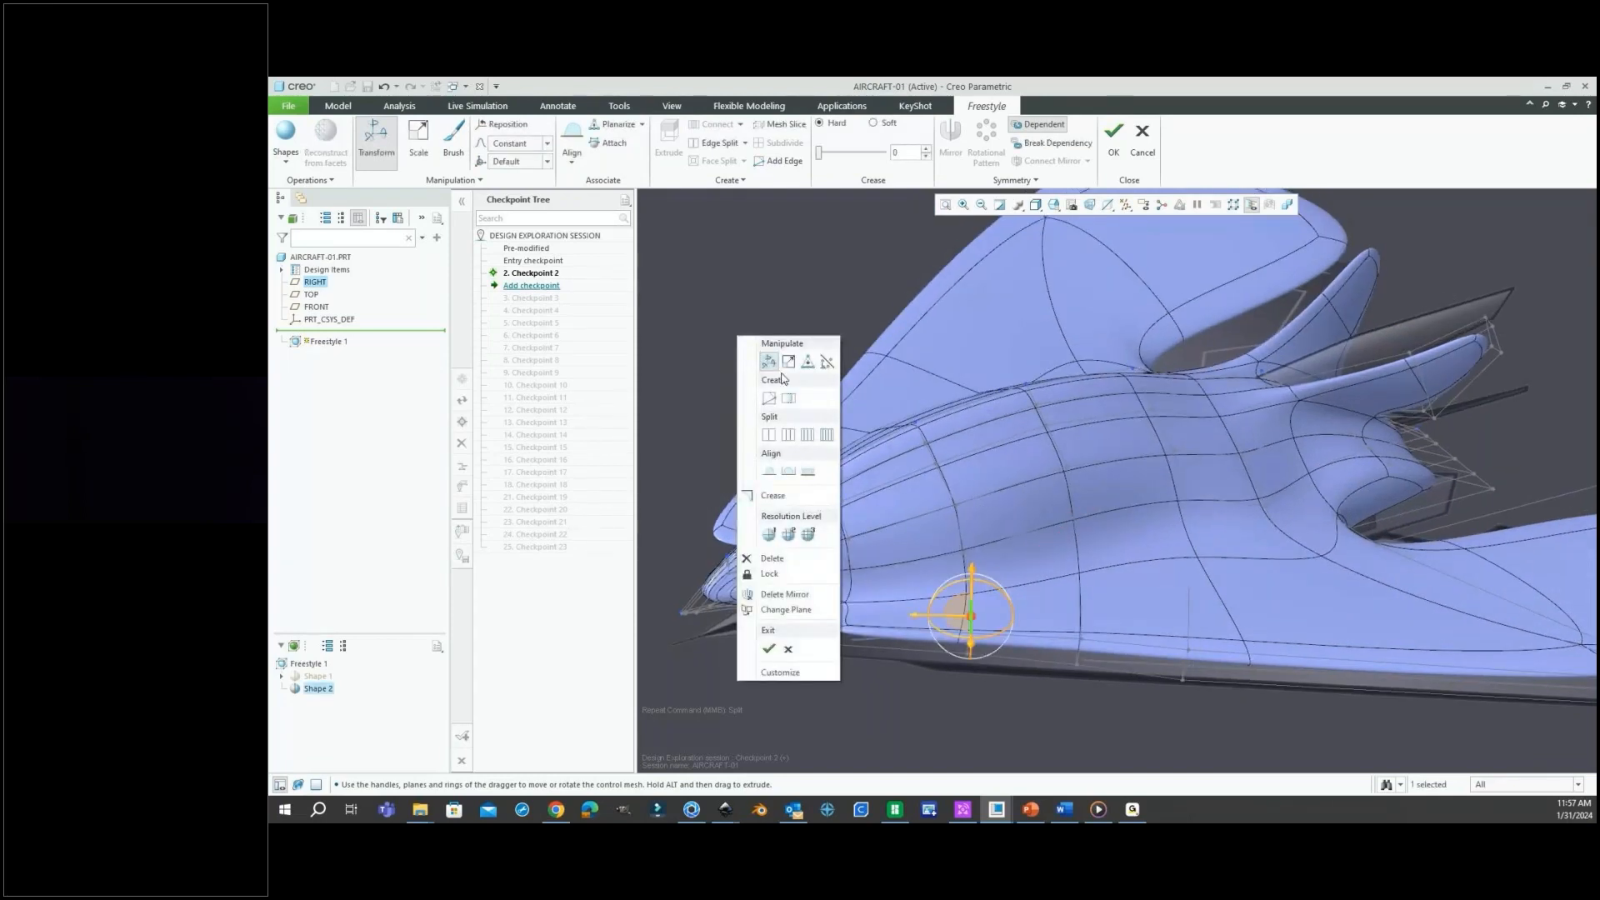
pyautogui.click(766, 435)
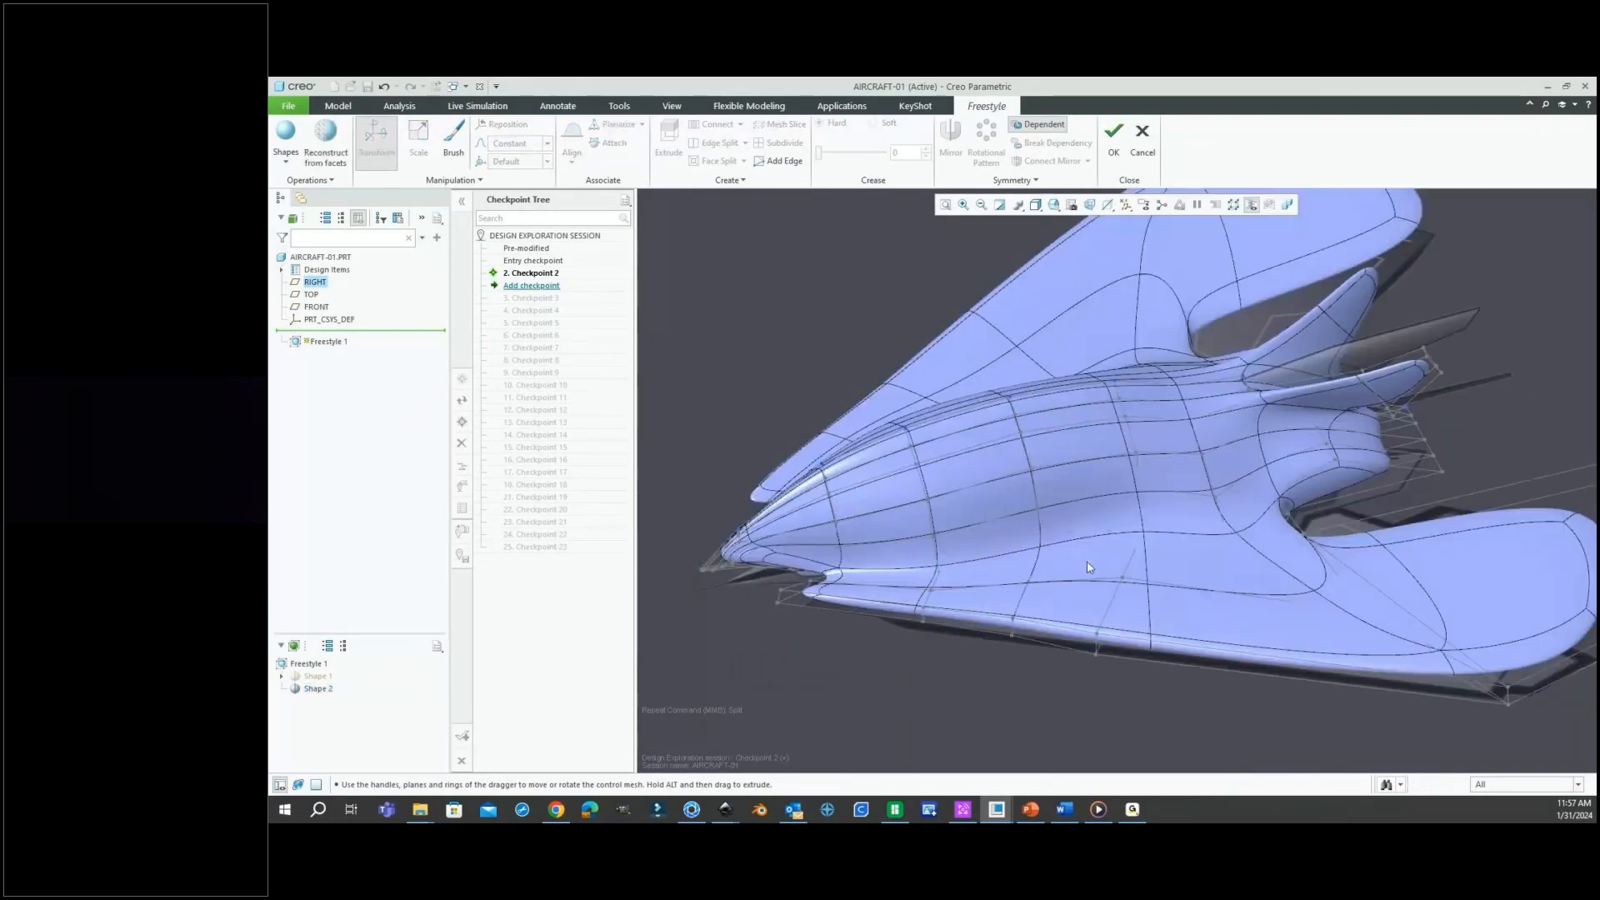
# Select the two adjacent faces where the fuselage side meets the wing and join them with Connect.
pyautogui.click(1021, 583)
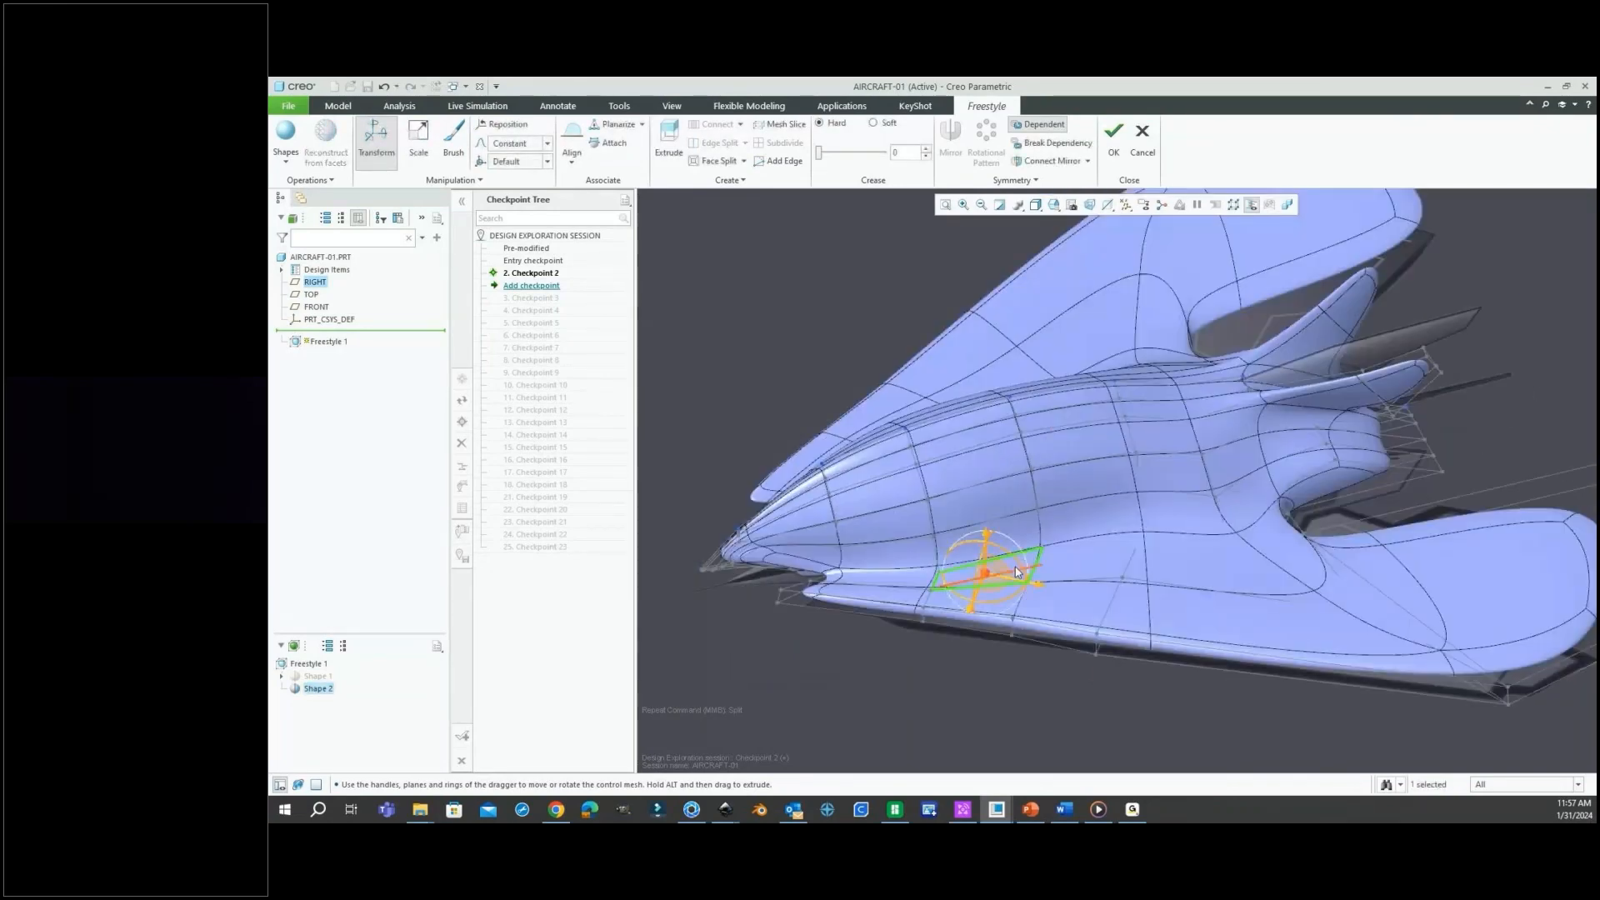
pyautogui.scroll(3, 1016, 575)
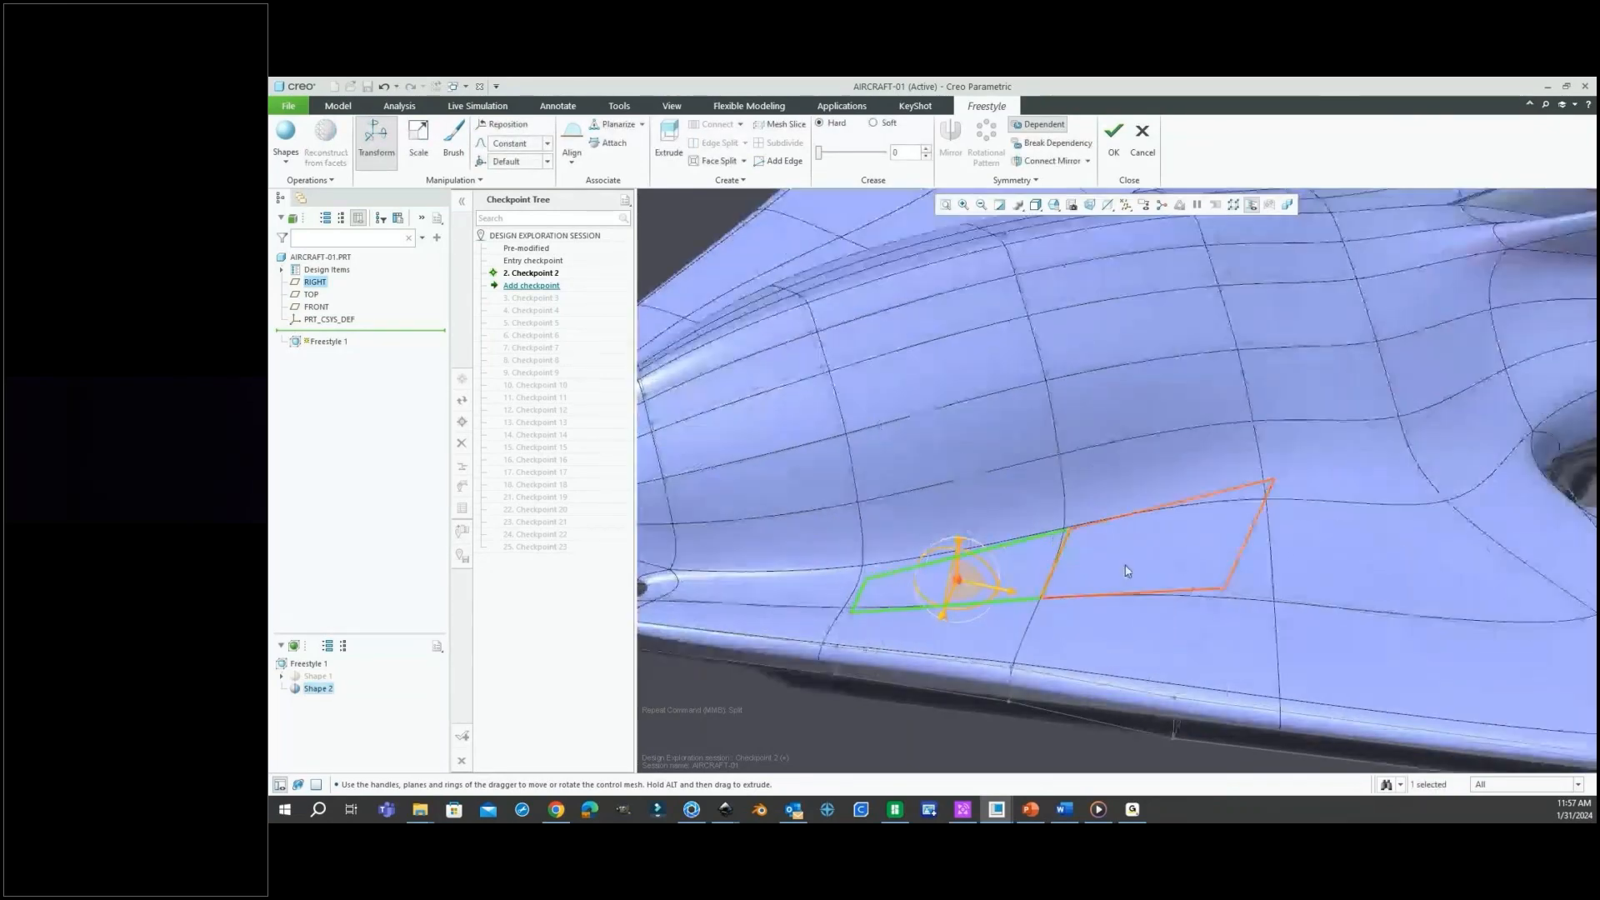
pyautogui.keyDown('ctrl'); pyautogui.click(1138, 467); pyautogui.keyUp('ctrl')
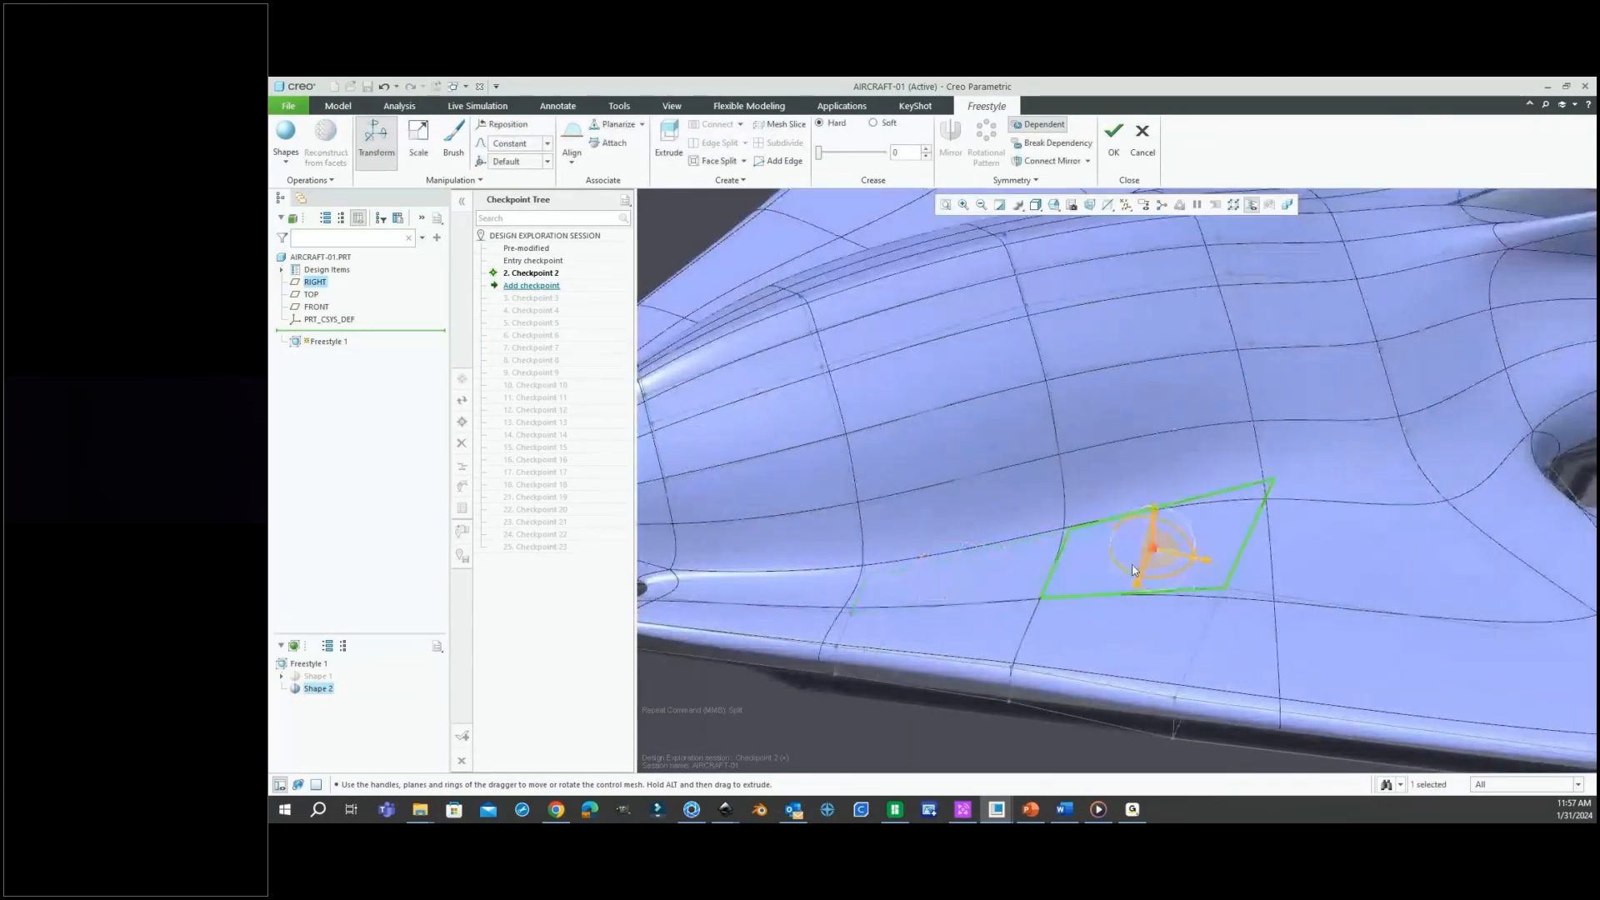
pyautogui.scroll(-5, 1125, 492)
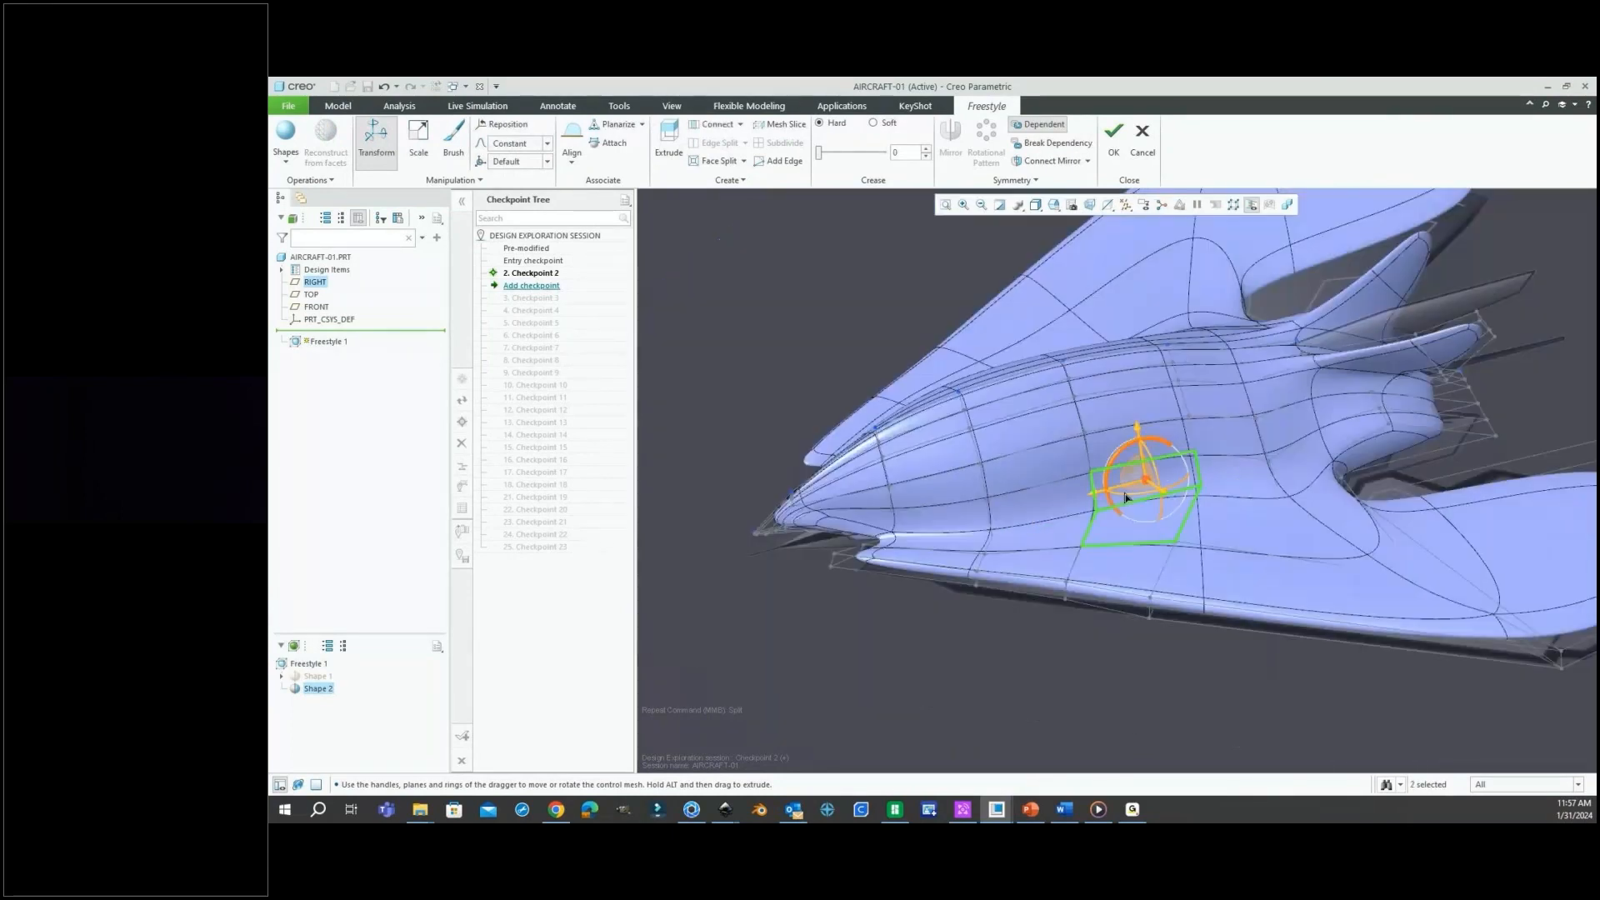
pyautogui.rightClick(787, 287)
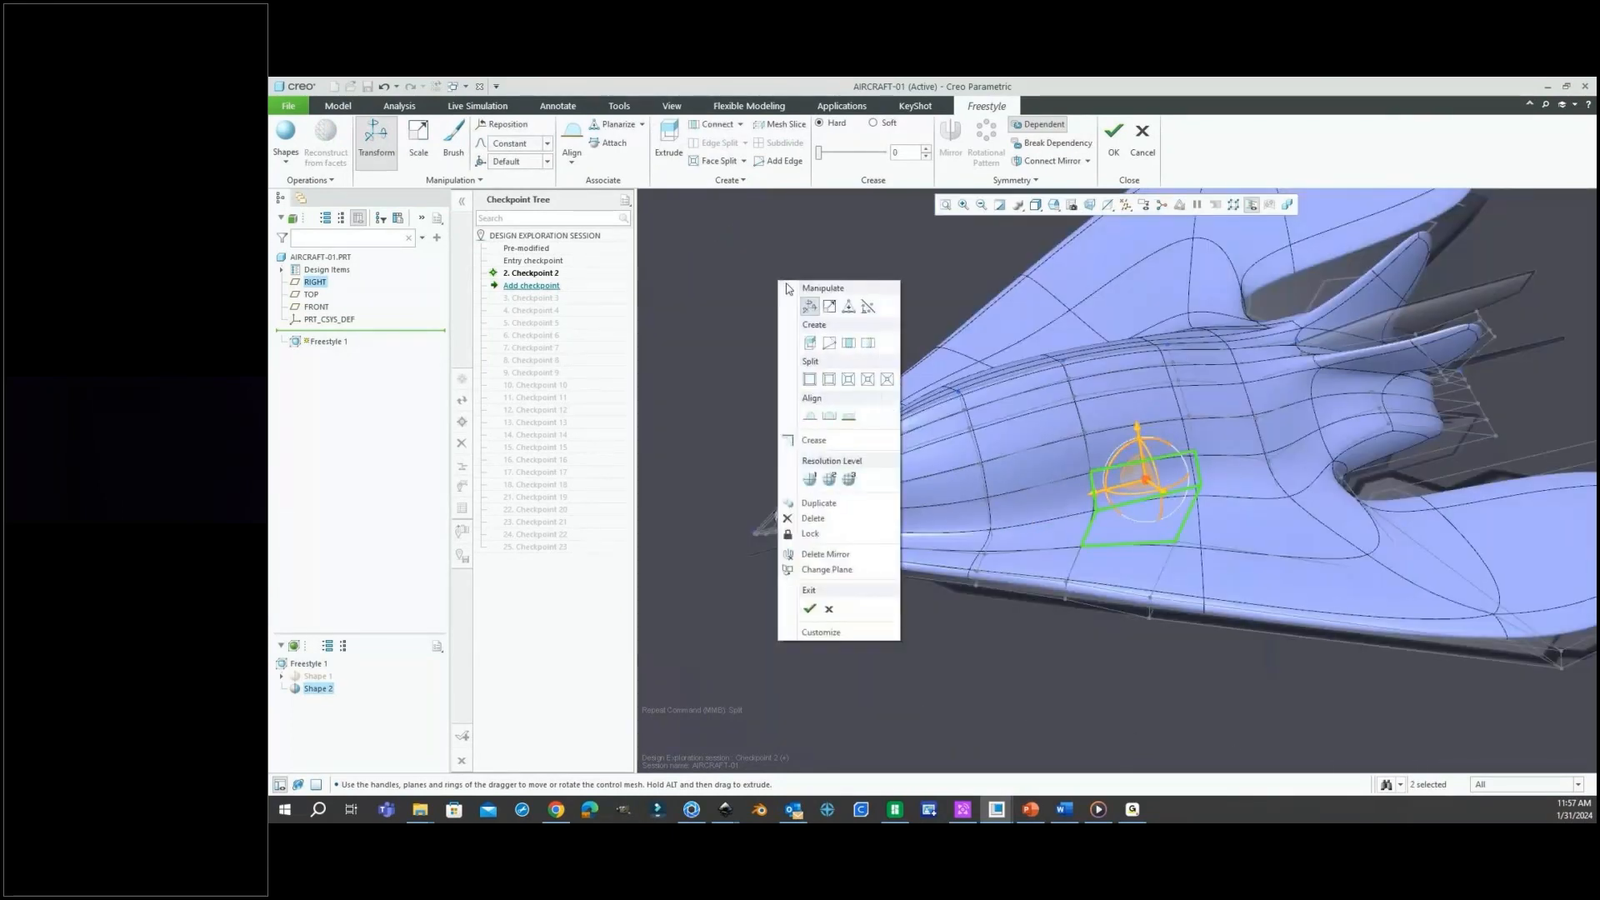
pyautogui.click(842, 339)
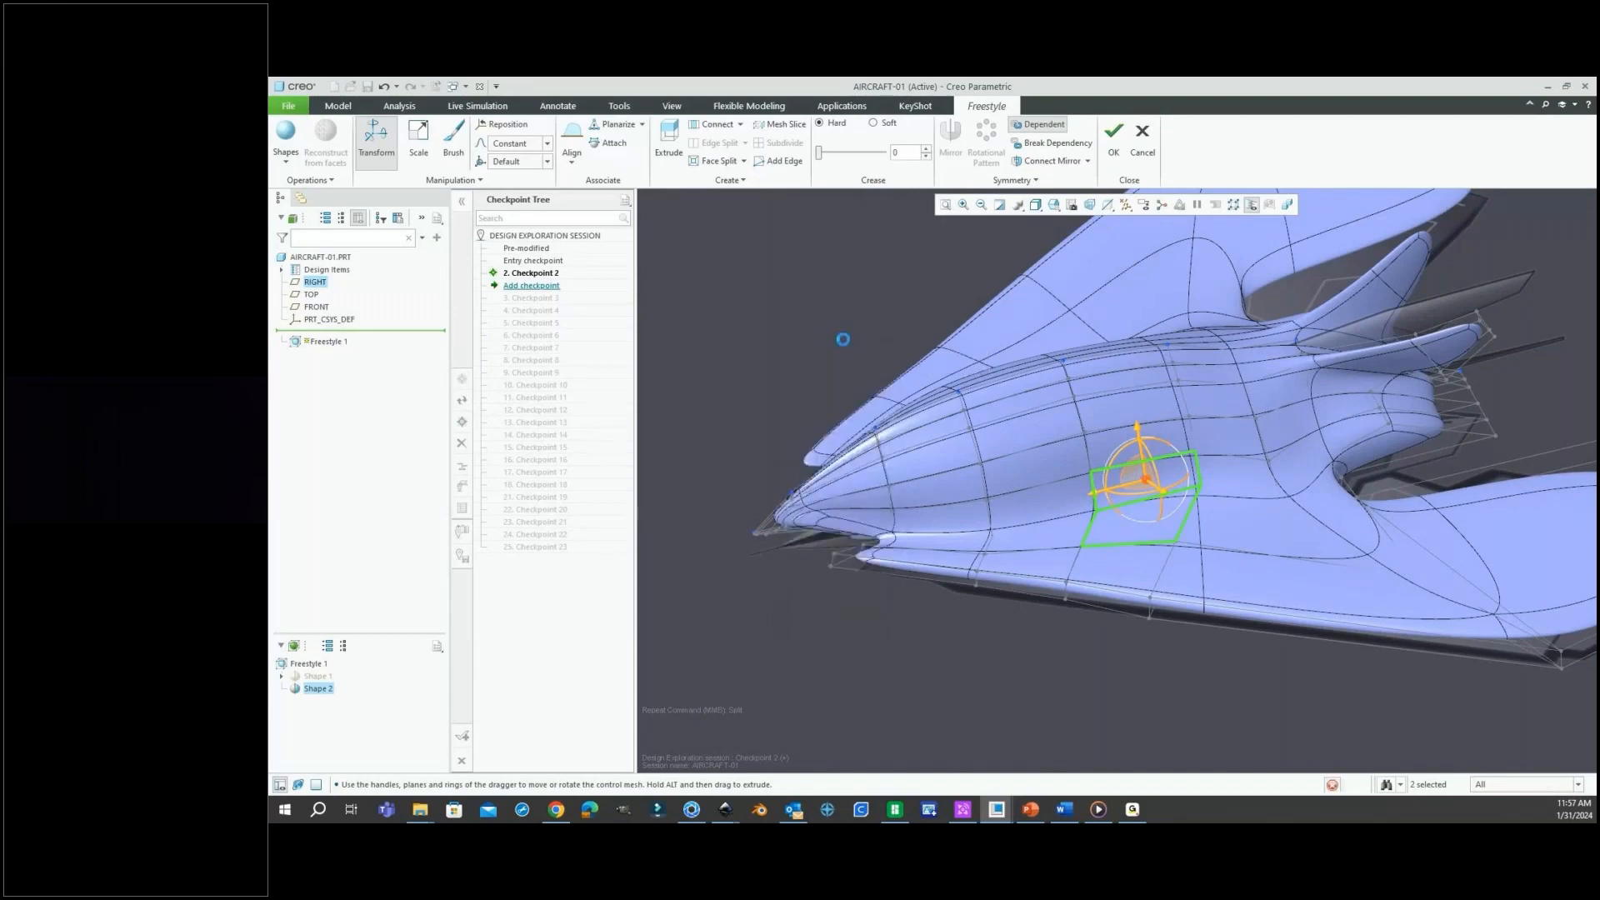
# Select the outer edge of the connected bump beside the fuselage and move it outward over the wing.
pyautogui.moveTo(843, 339); pyautogui.dragTo(1168, 487, button='middle')
pyautogui.click(1153, 503)
pyautogui.moveTo(1189, 536); pyautogui.dragTo(1201, 546)
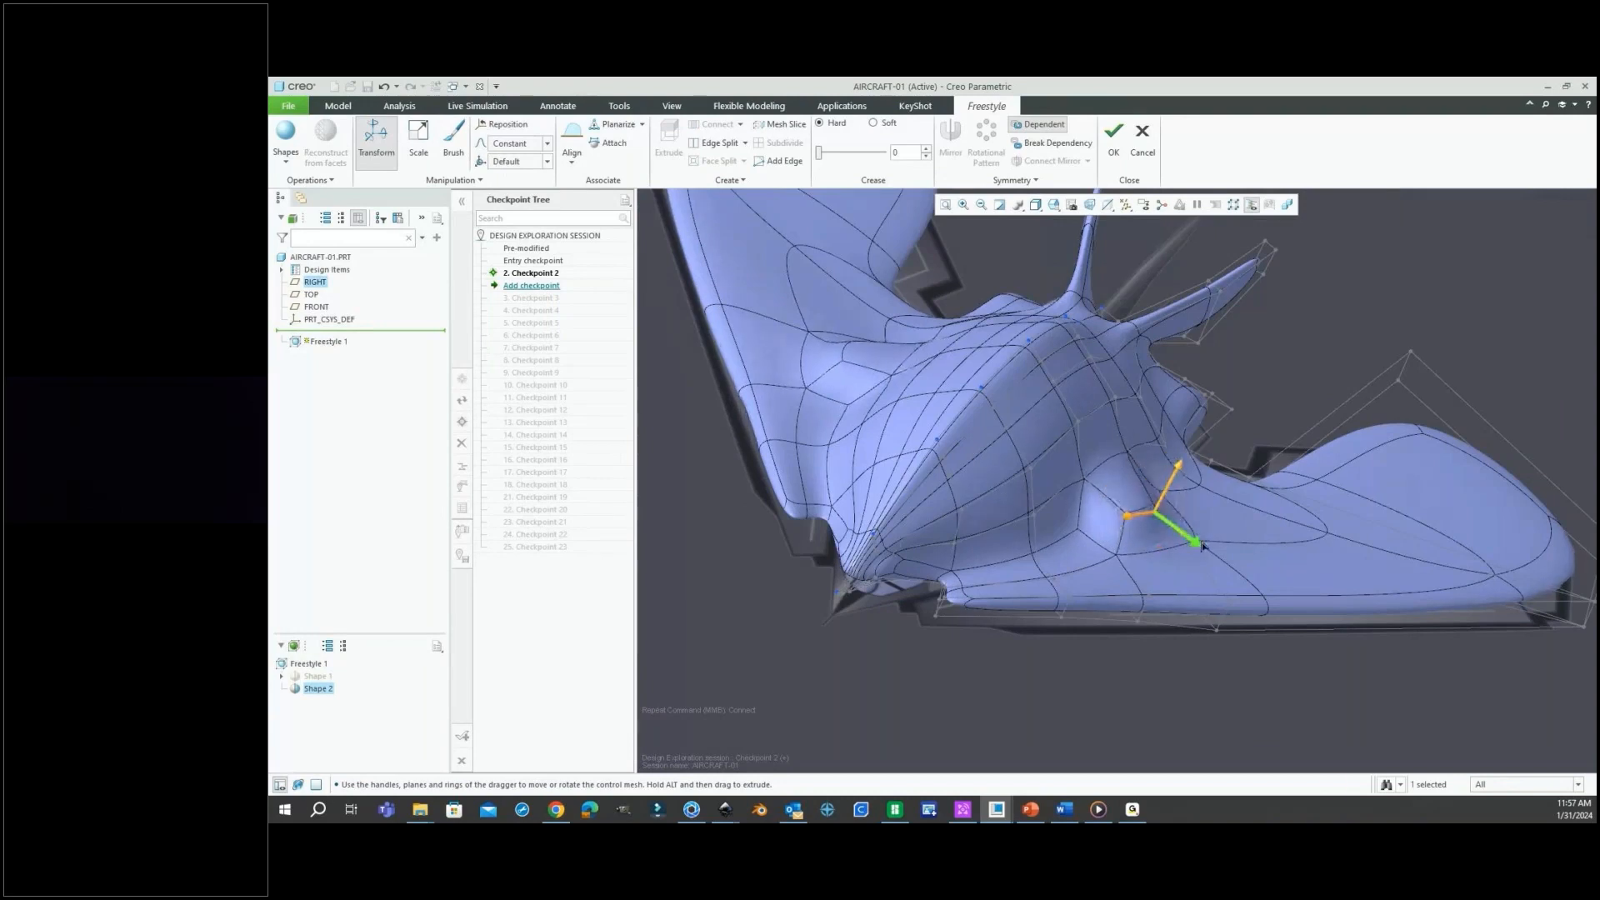
pyautogui.scroll(-1, 1130, 531)
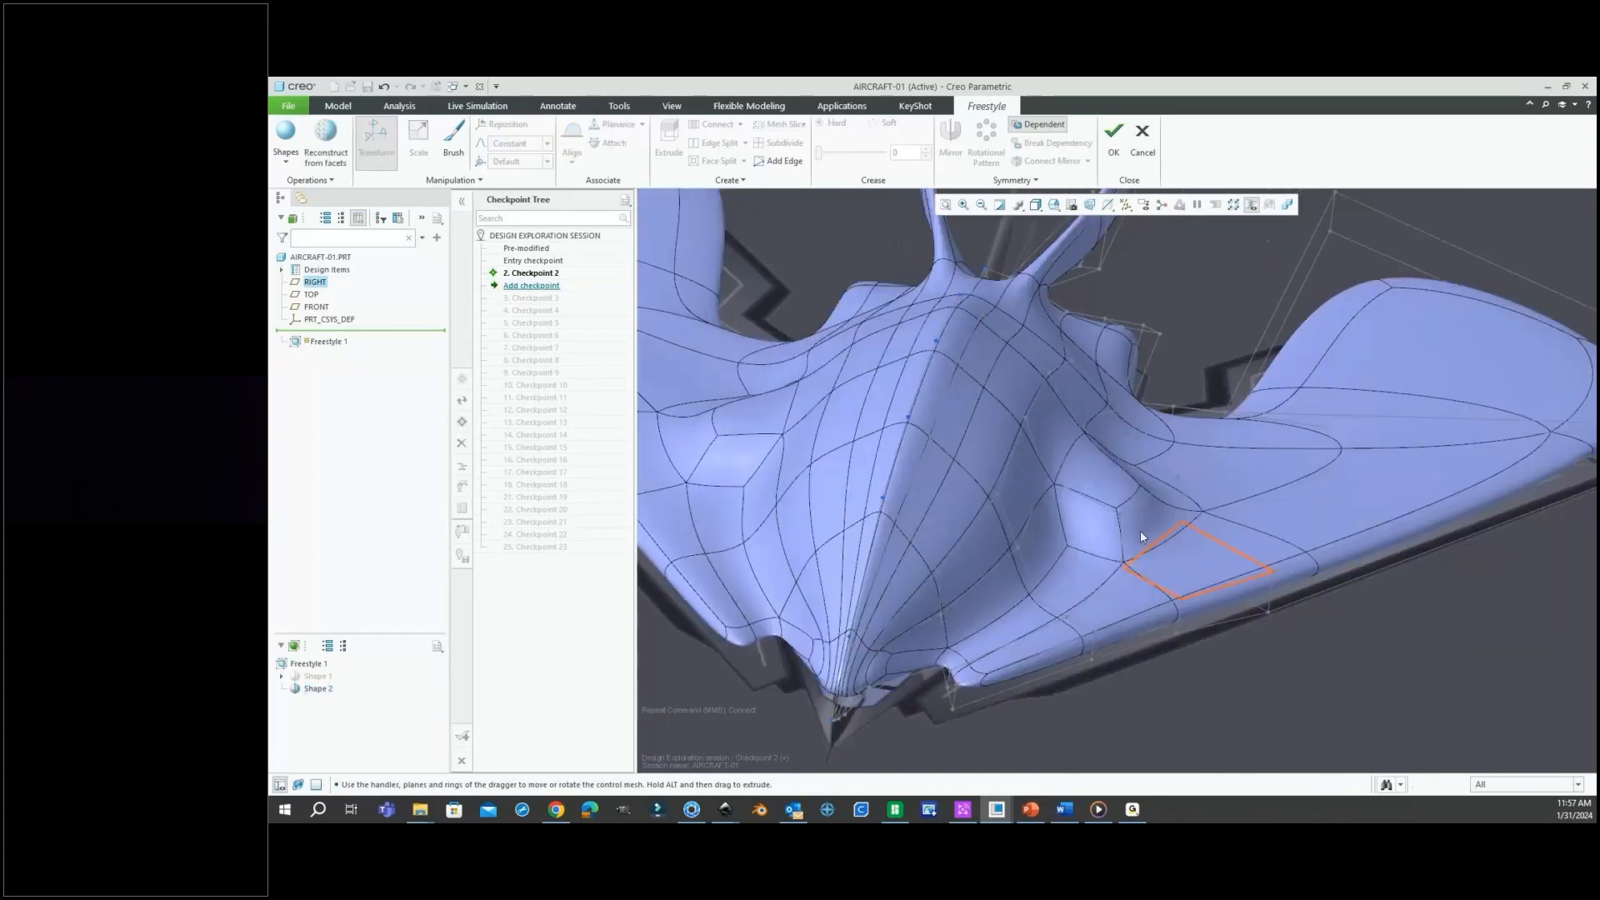
# Select the bump's outer side face and move it outward along the wing to widen the bump.
pyautogui.scroll(-1, 1143, 531)
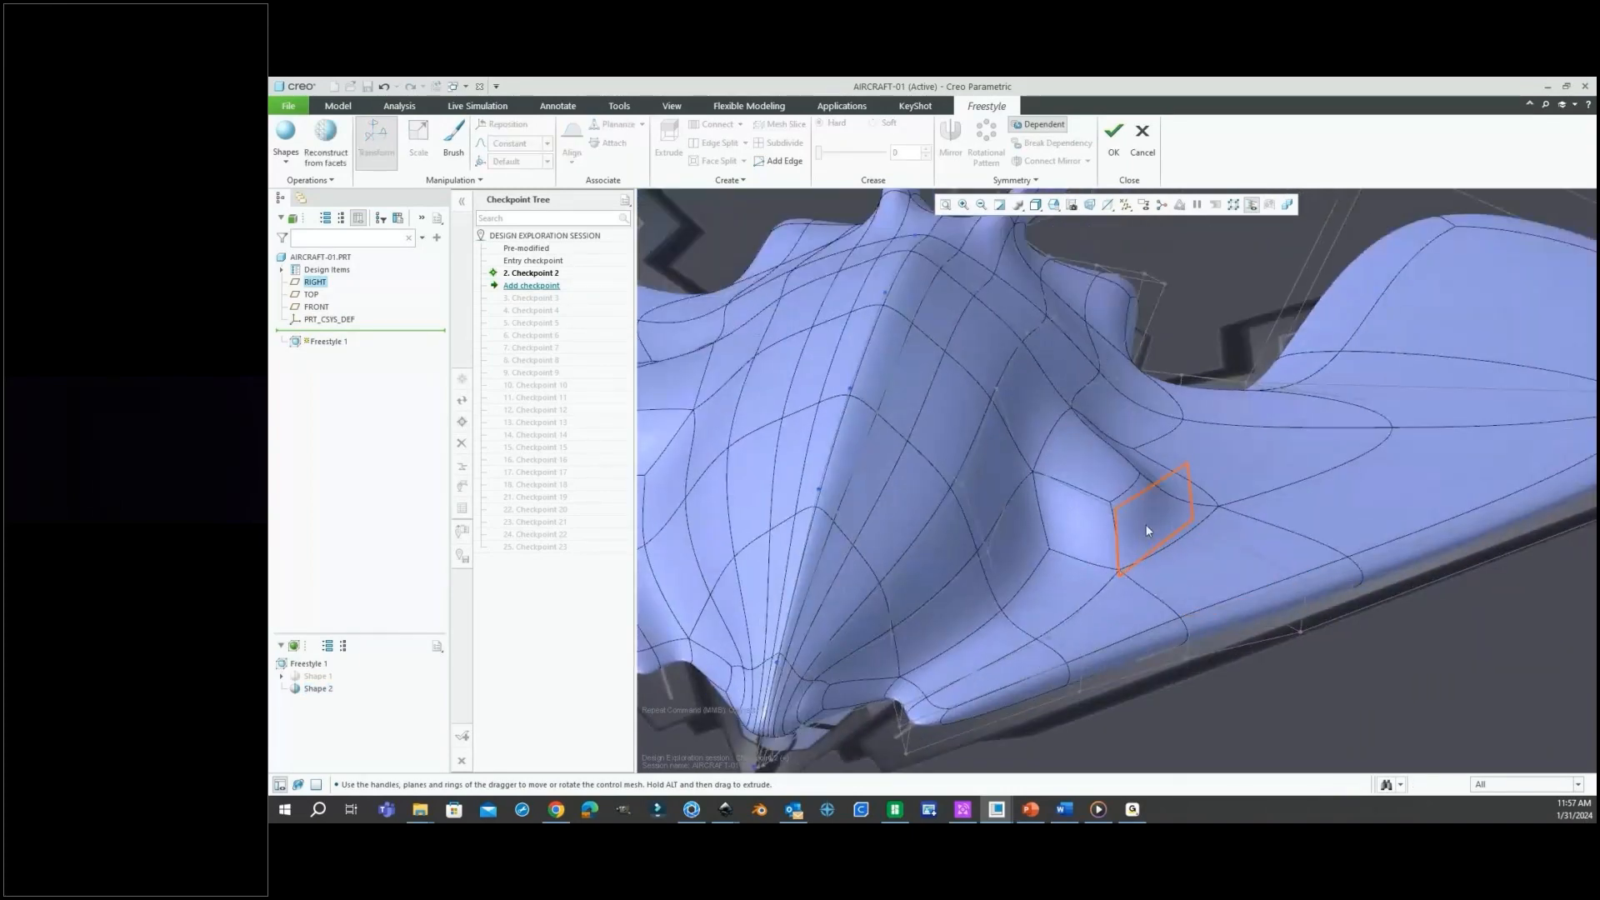
pyautogui.click(1147, 531)
pyautogui.moveTo(1203, 524); pyautogui.dragTo(1243, 529)
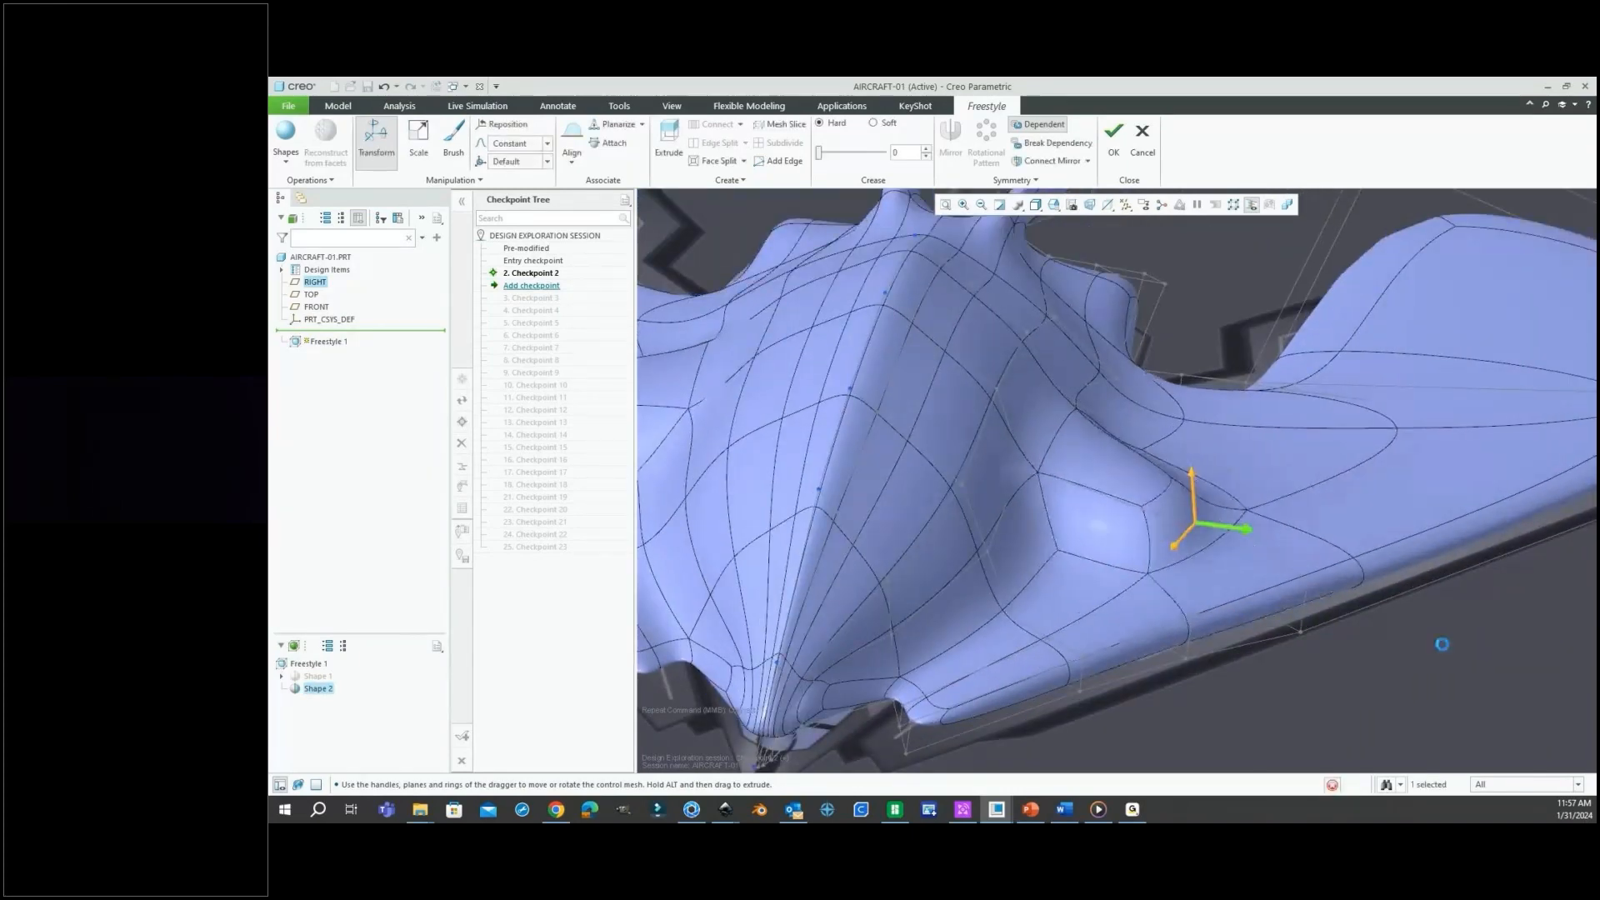
pyautogui.click(1442, 646)
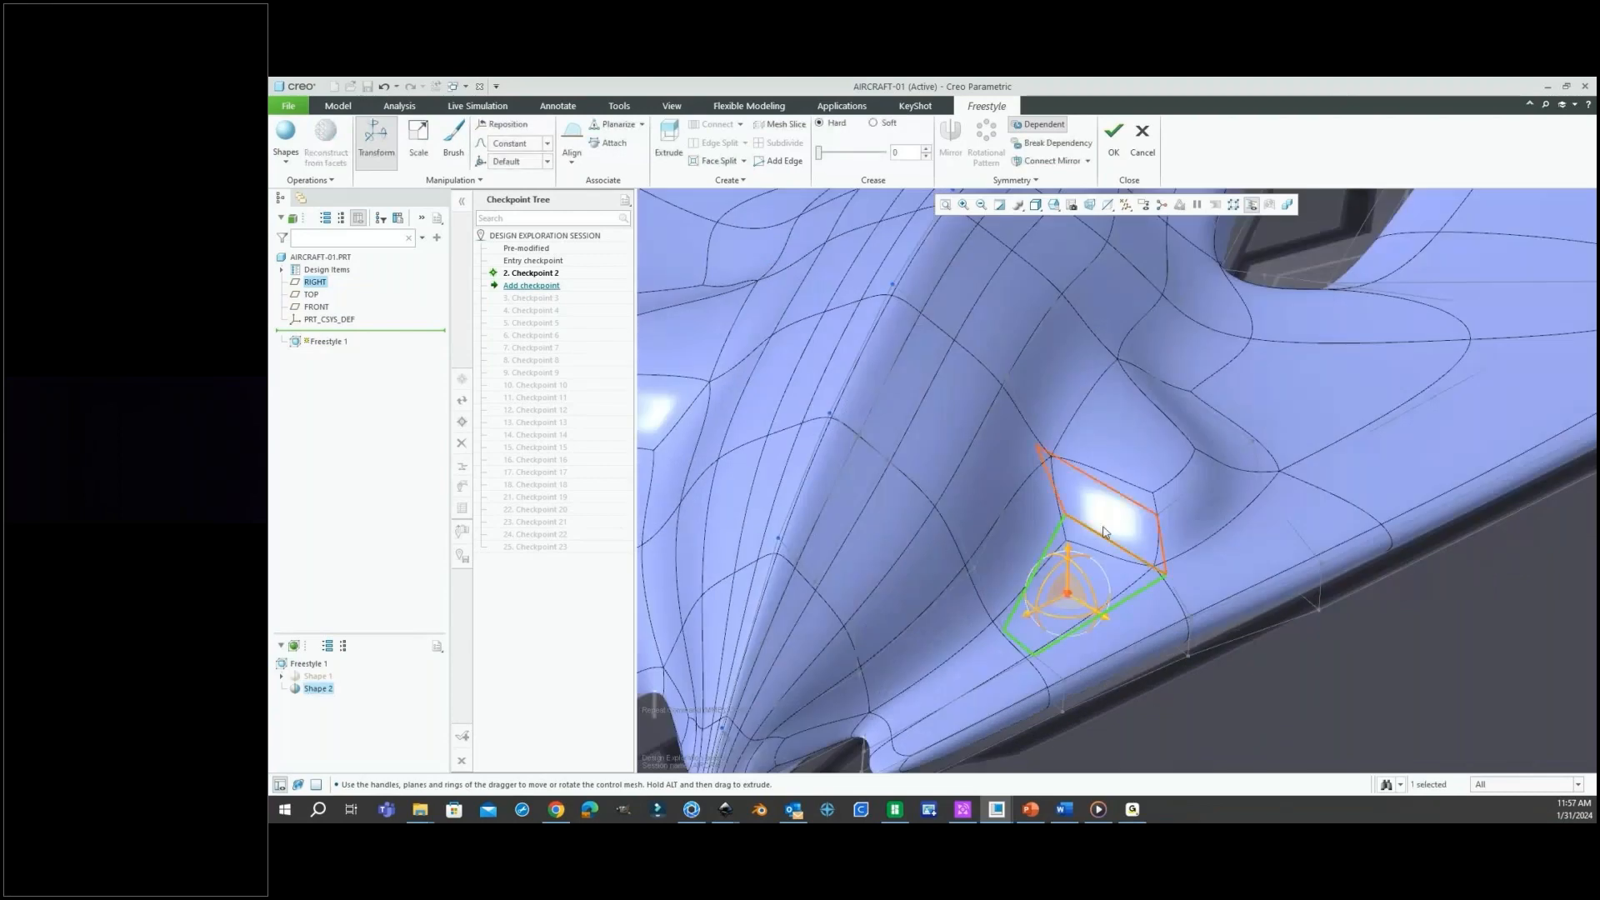
# Add the bump's adjoining front and side faces to the selection and join all three with Connect.
pyautogui.keyDown('ctrl'); pyautogui.click(1104, 532); pyautogui.keyUp('ctrl')
pyautogui.keyDown('ctrl'); pyautogui.click(1026, 527); pyautogui.keyUp('ctrl')
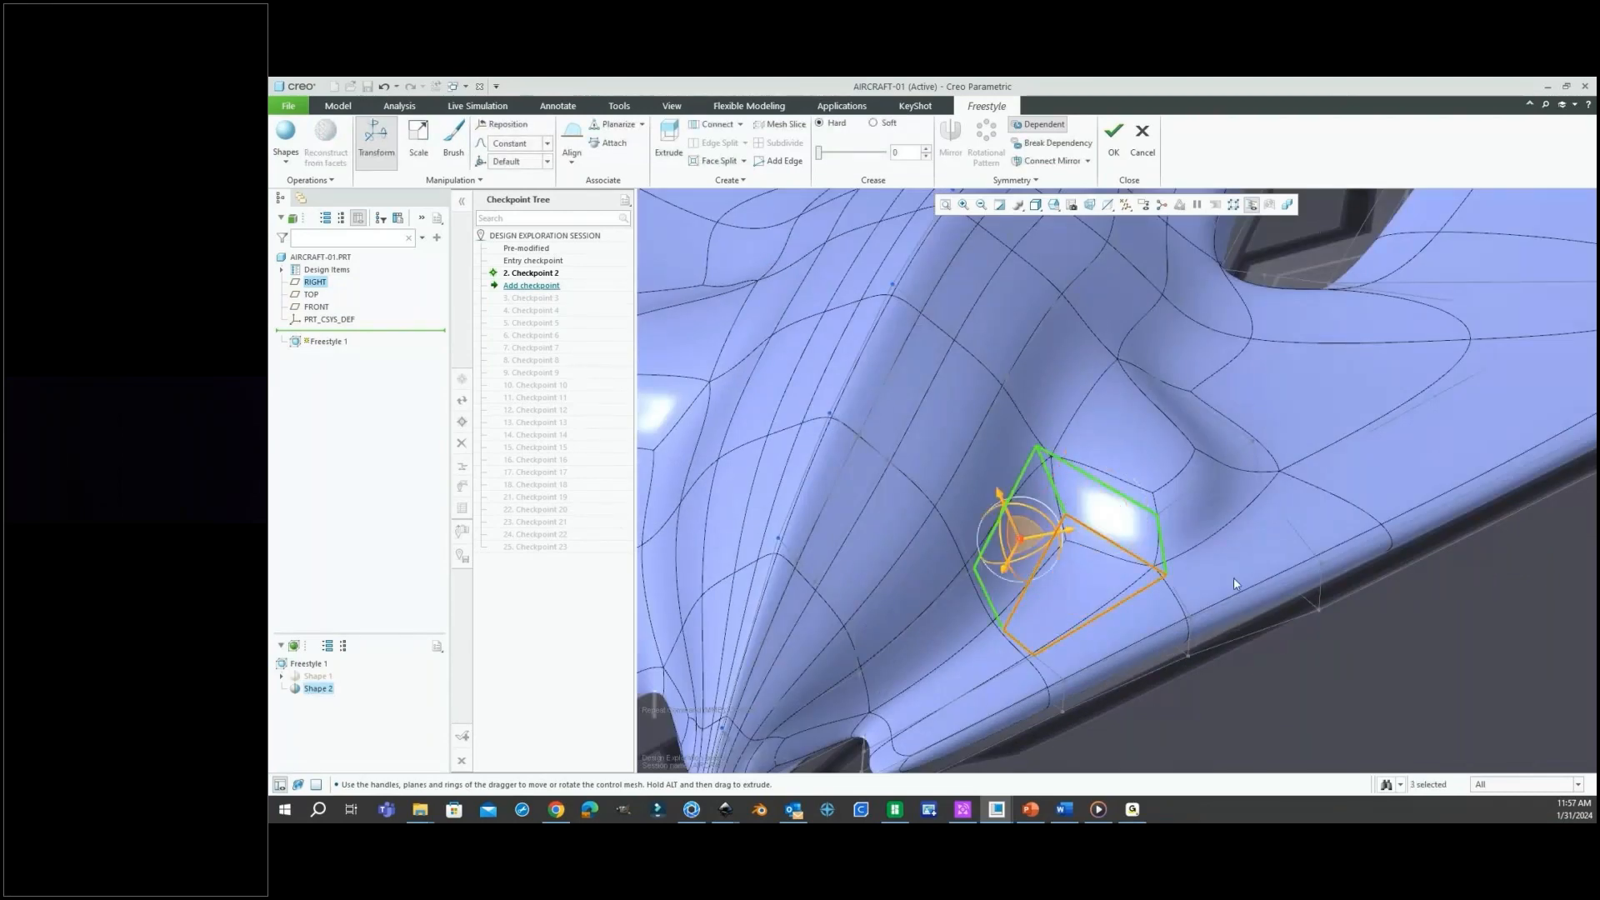
pyautogui.rightClick(1374, 651)
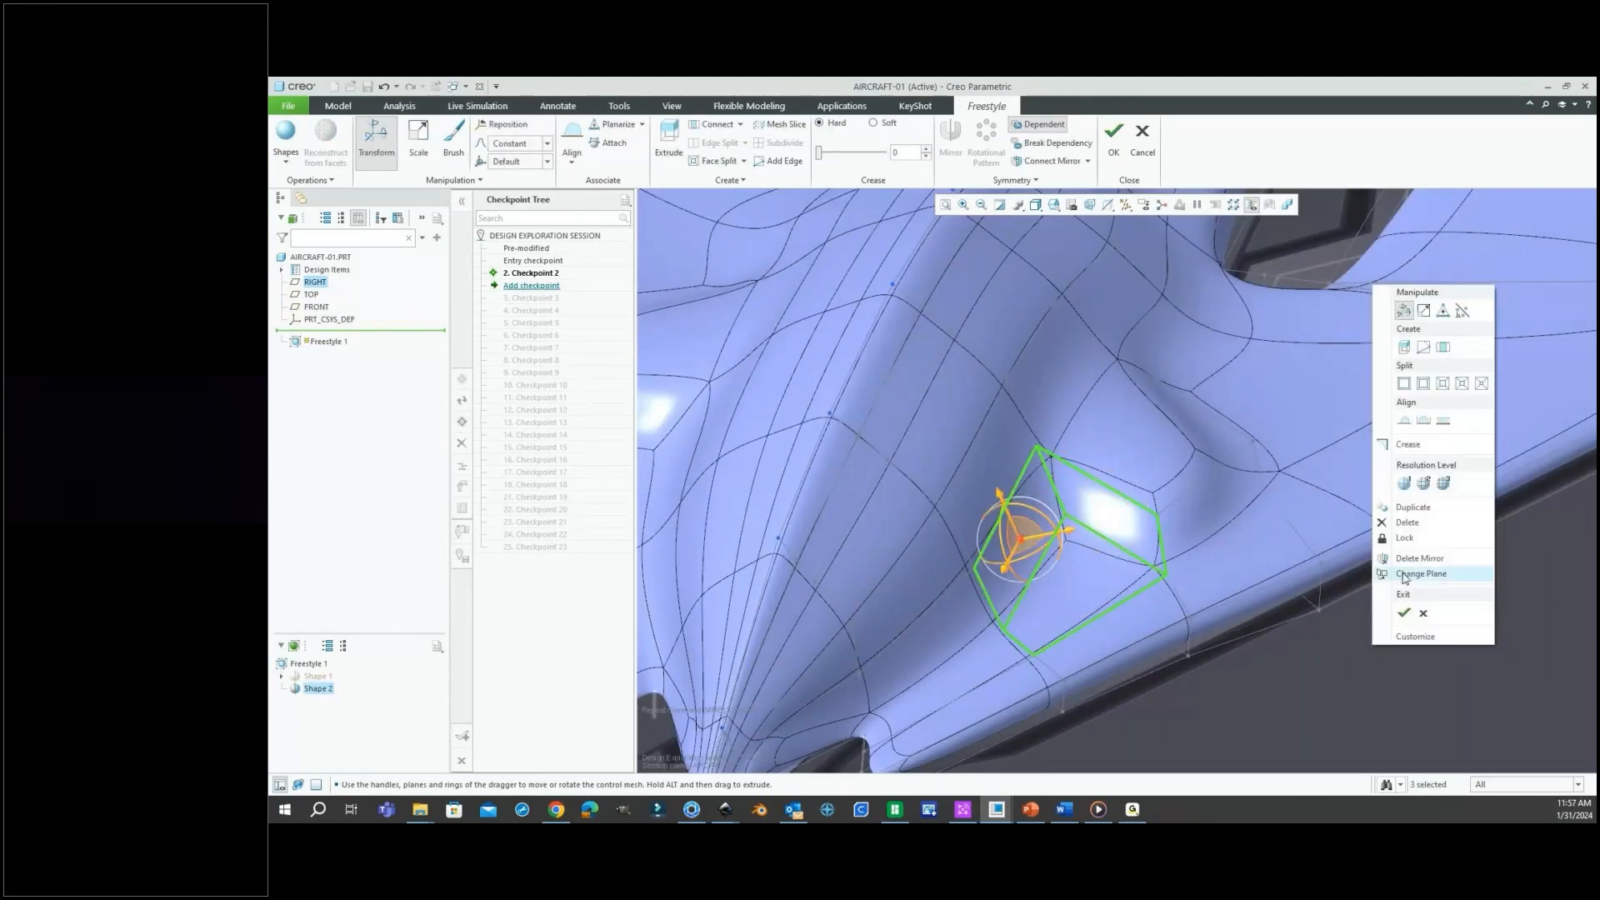
pyautogui.click(1446, 353)
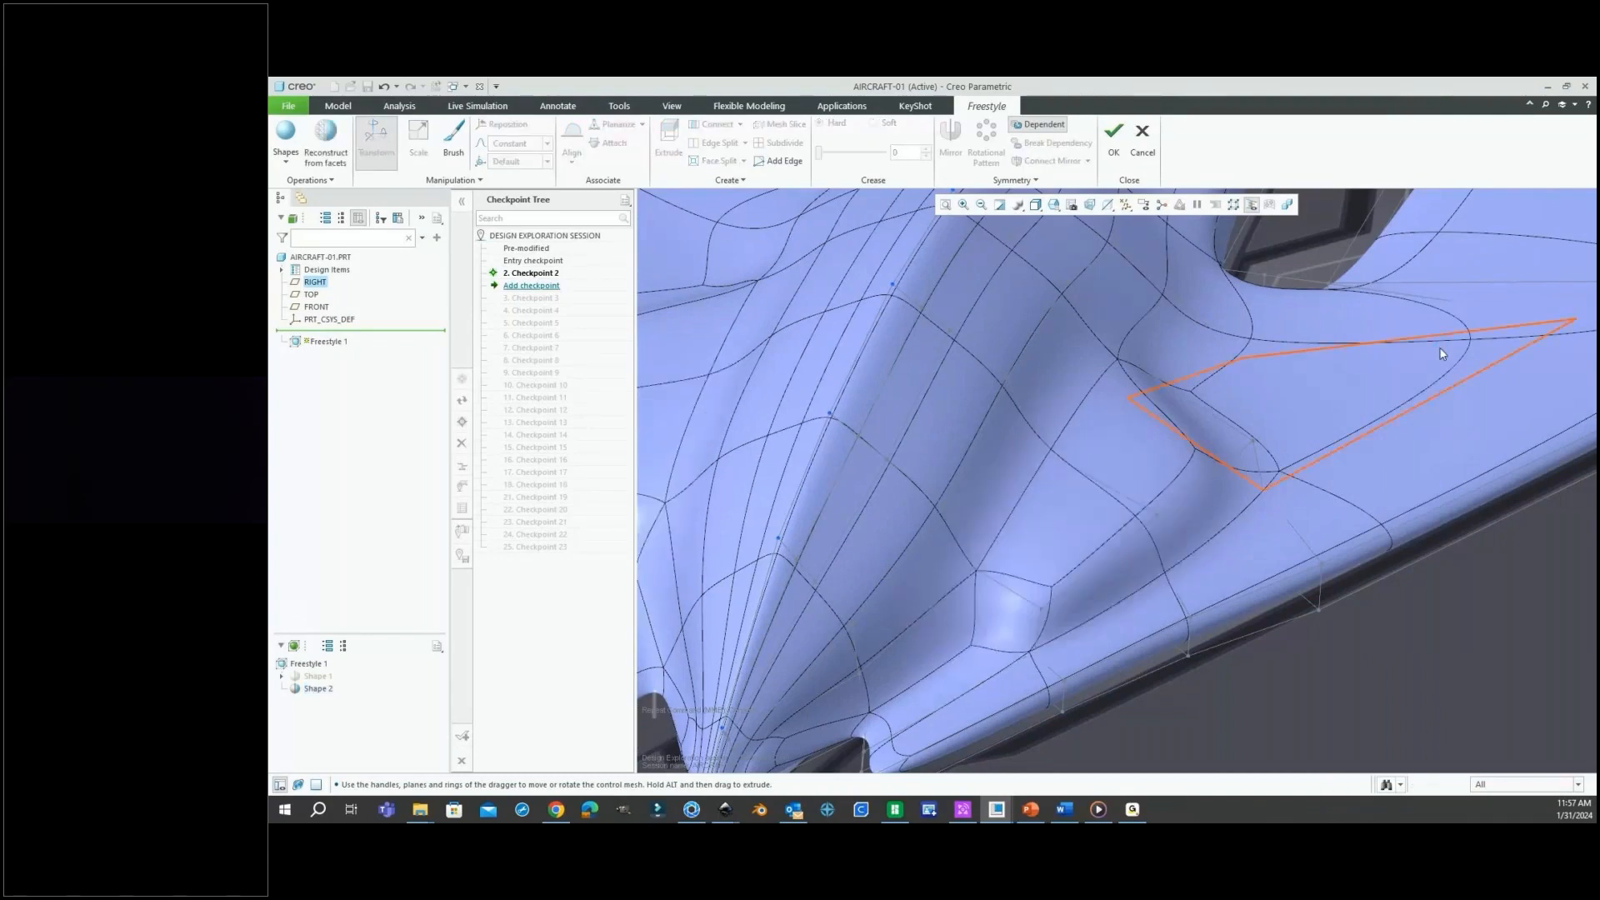
# Select the small front face of the connected bump and rotate it to change the opening's angle.
pyautogui.moveTo(1438, 347); pyautogui.dragTo(1054, 576, button='middle')
pyautogui.click(1020, 579)
pyautogui.scroll(-3, 1054, 578)
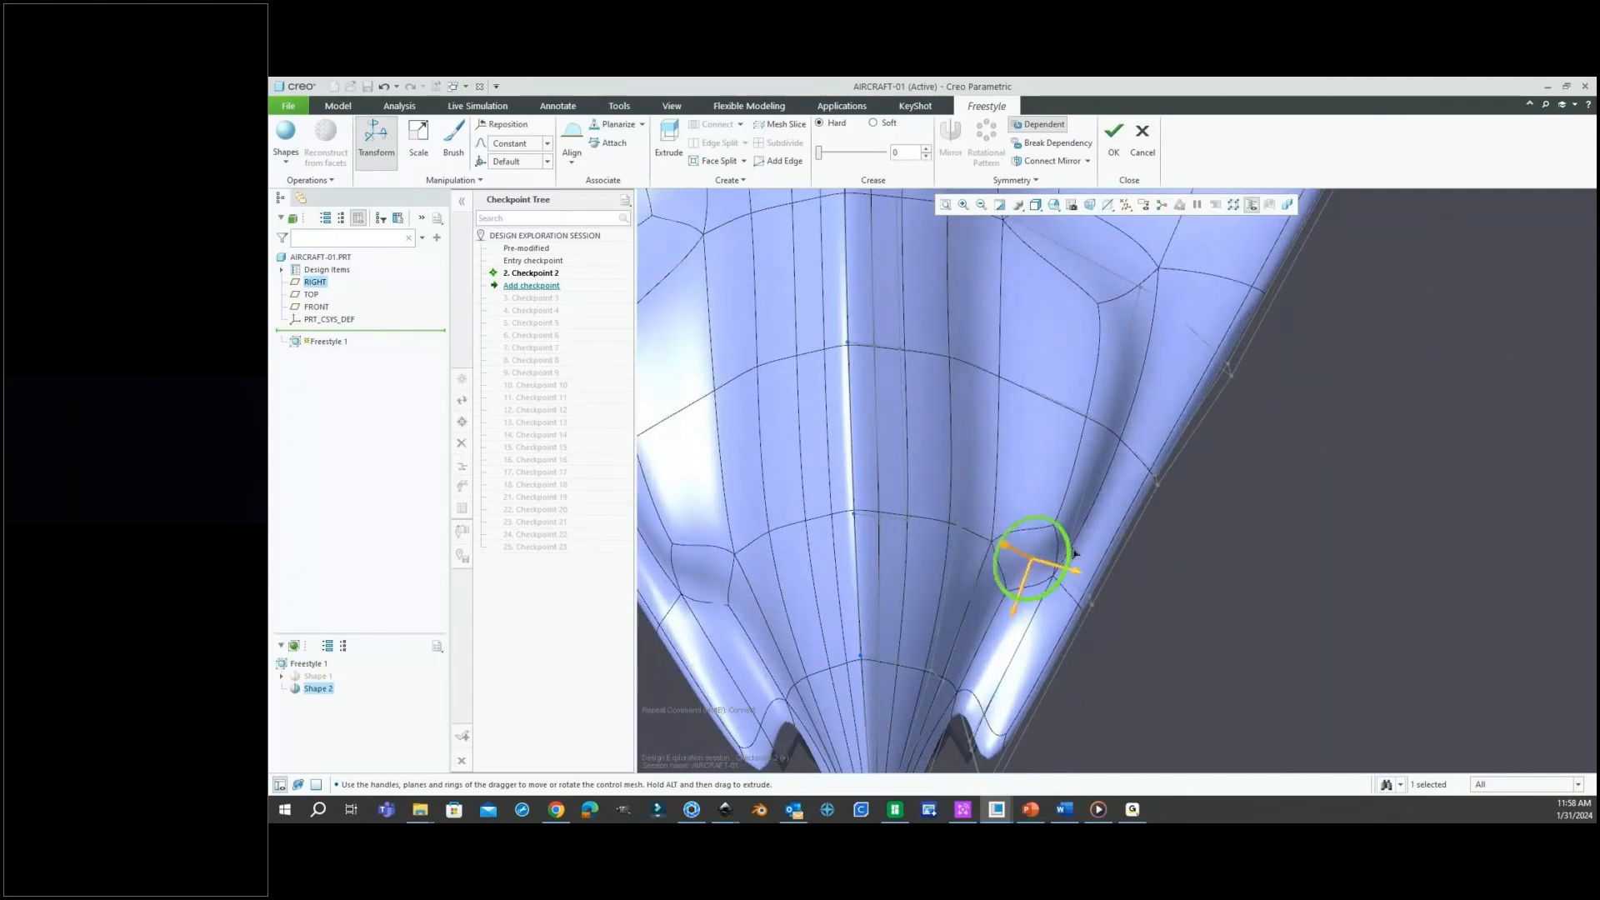
pyautogui.moveTo(1075, 543); pyautogui.dragTo(1062, 577)
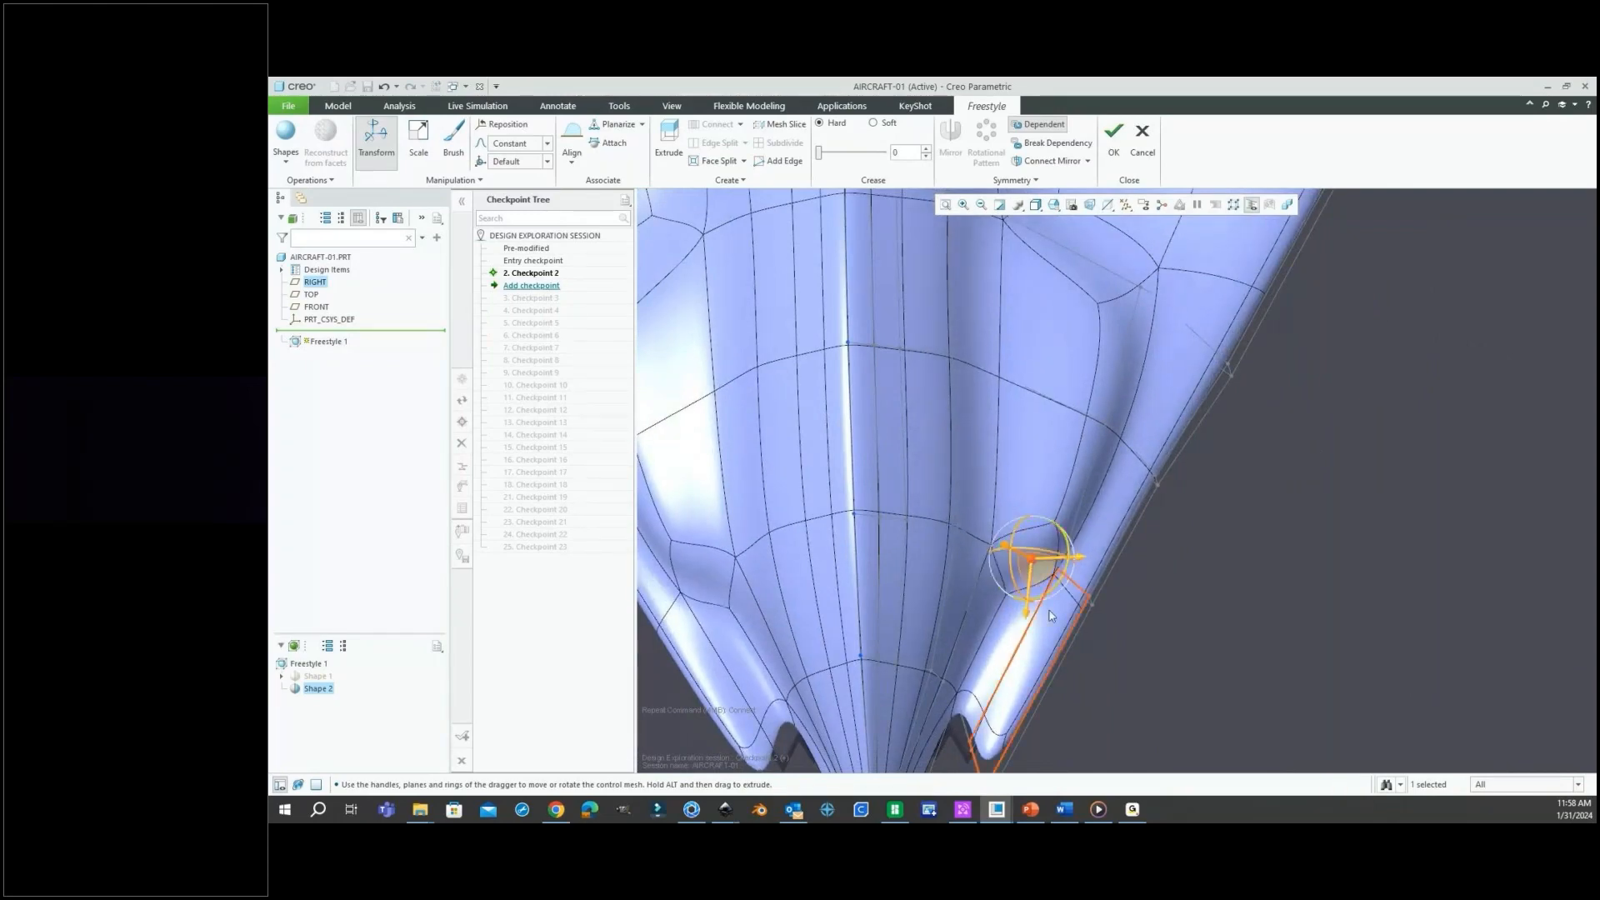
# Select the bump's front face beside the fuselage and face-split it to create an inset face.
pyautogui.moveTo(1043, 615); pyautogui.dragTo(1056, 527, button='middle')
pyautogui.click(1103, 615)
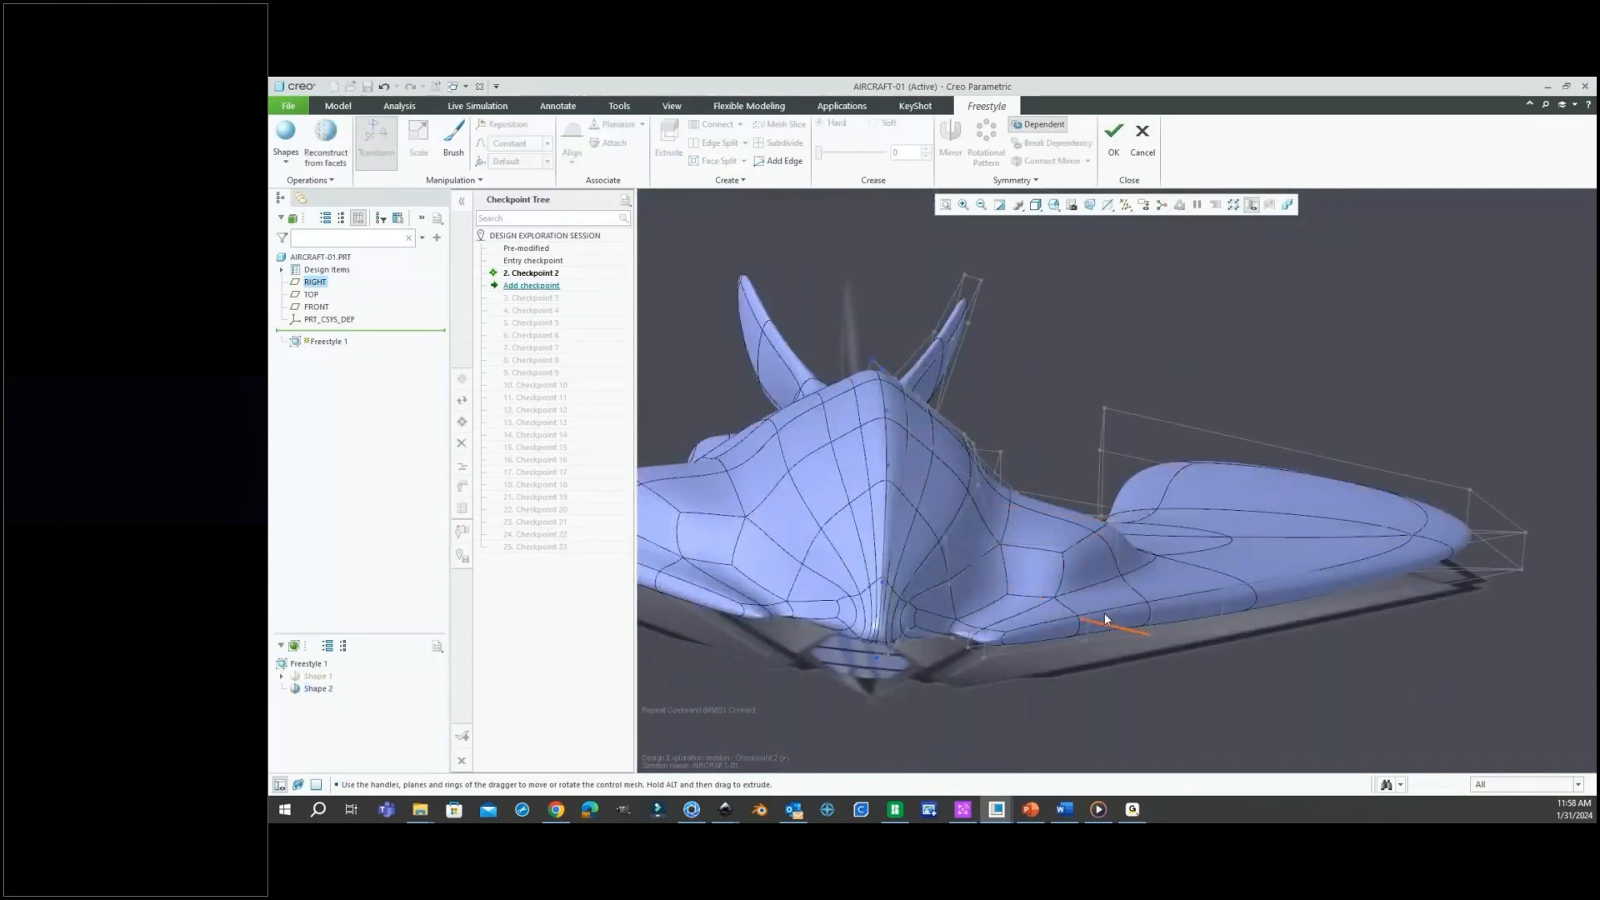
pyautogui.scroll(-5, 991, 559)
pyautogui.click(1114, 603)
pyautogui.scroll(3, 1115, 603)
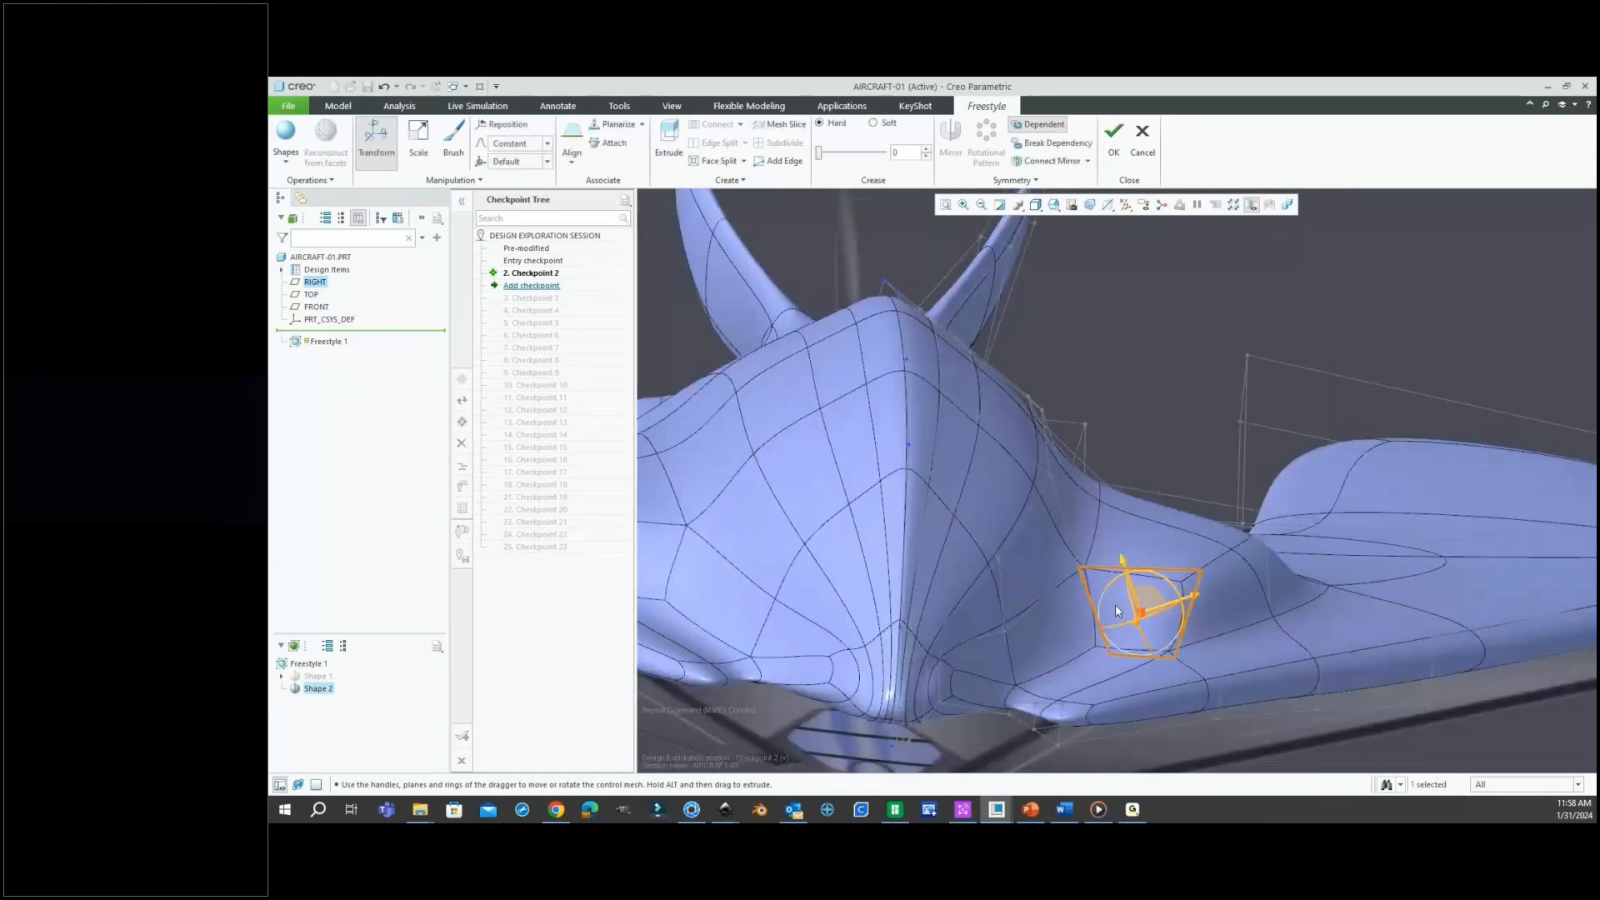
pyautogui.scroll(1, 1115, 603)
pyautogui.rightClick(1155, 398)
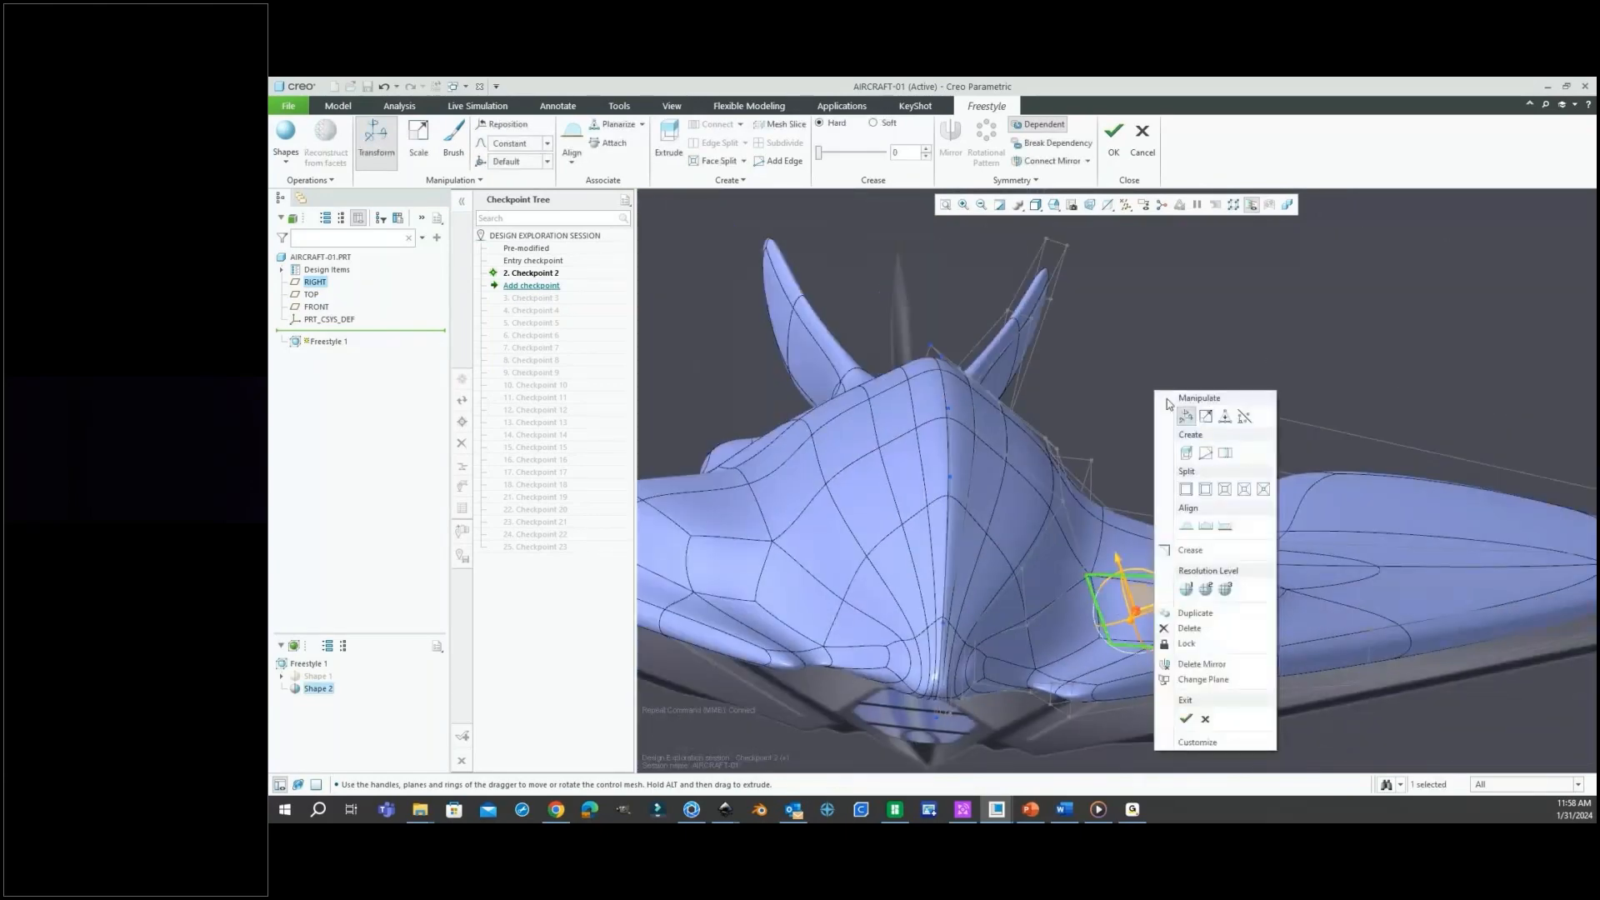
pyautogui.click(1226, 489)
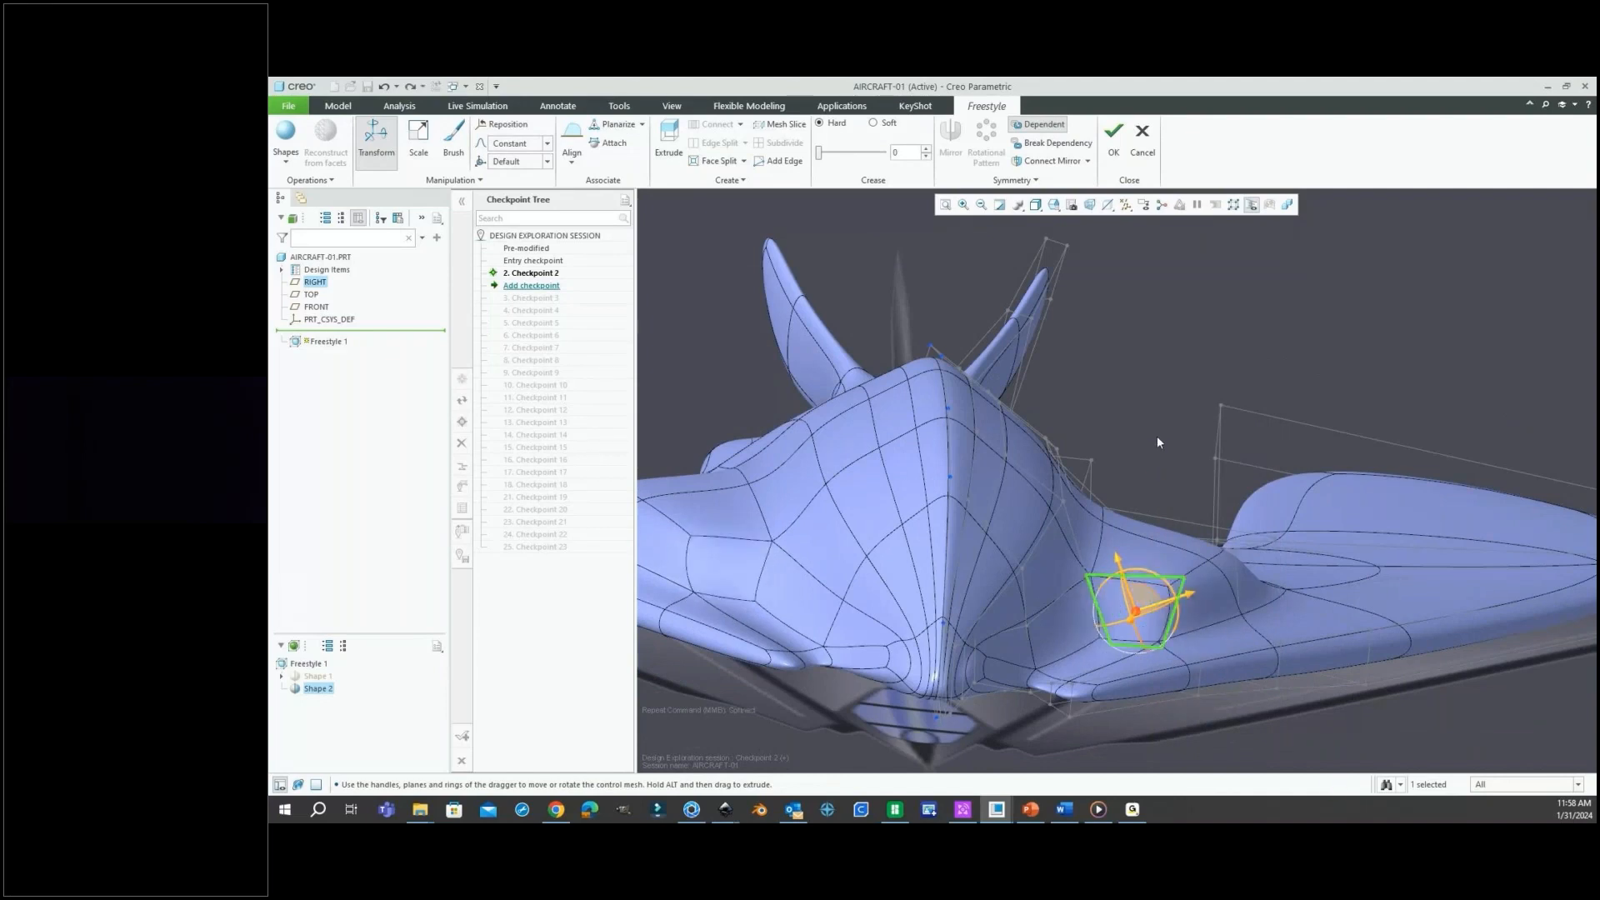
pyautogui.hotkey('ctrl', 'y')
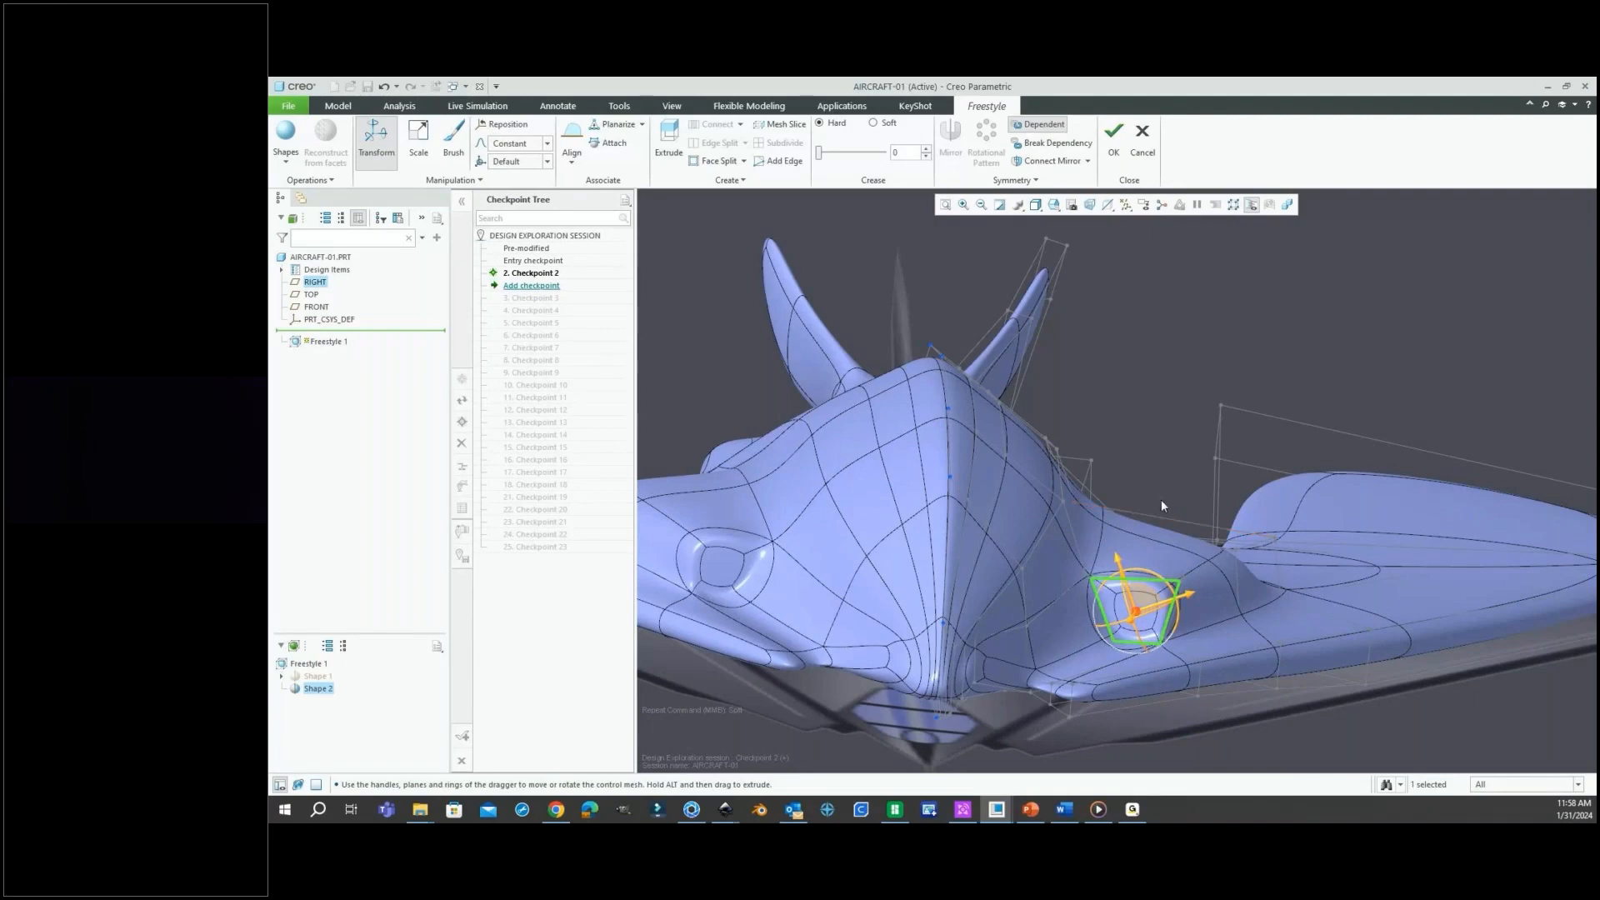
# Push the inset front face backward into the bump to hollow out an air intake.
pyautogui.moveTo(1161, 498); pyautogui.dragTo(1066, 485, button='middle')
pyautogui.scroll(-6, 908, 644)
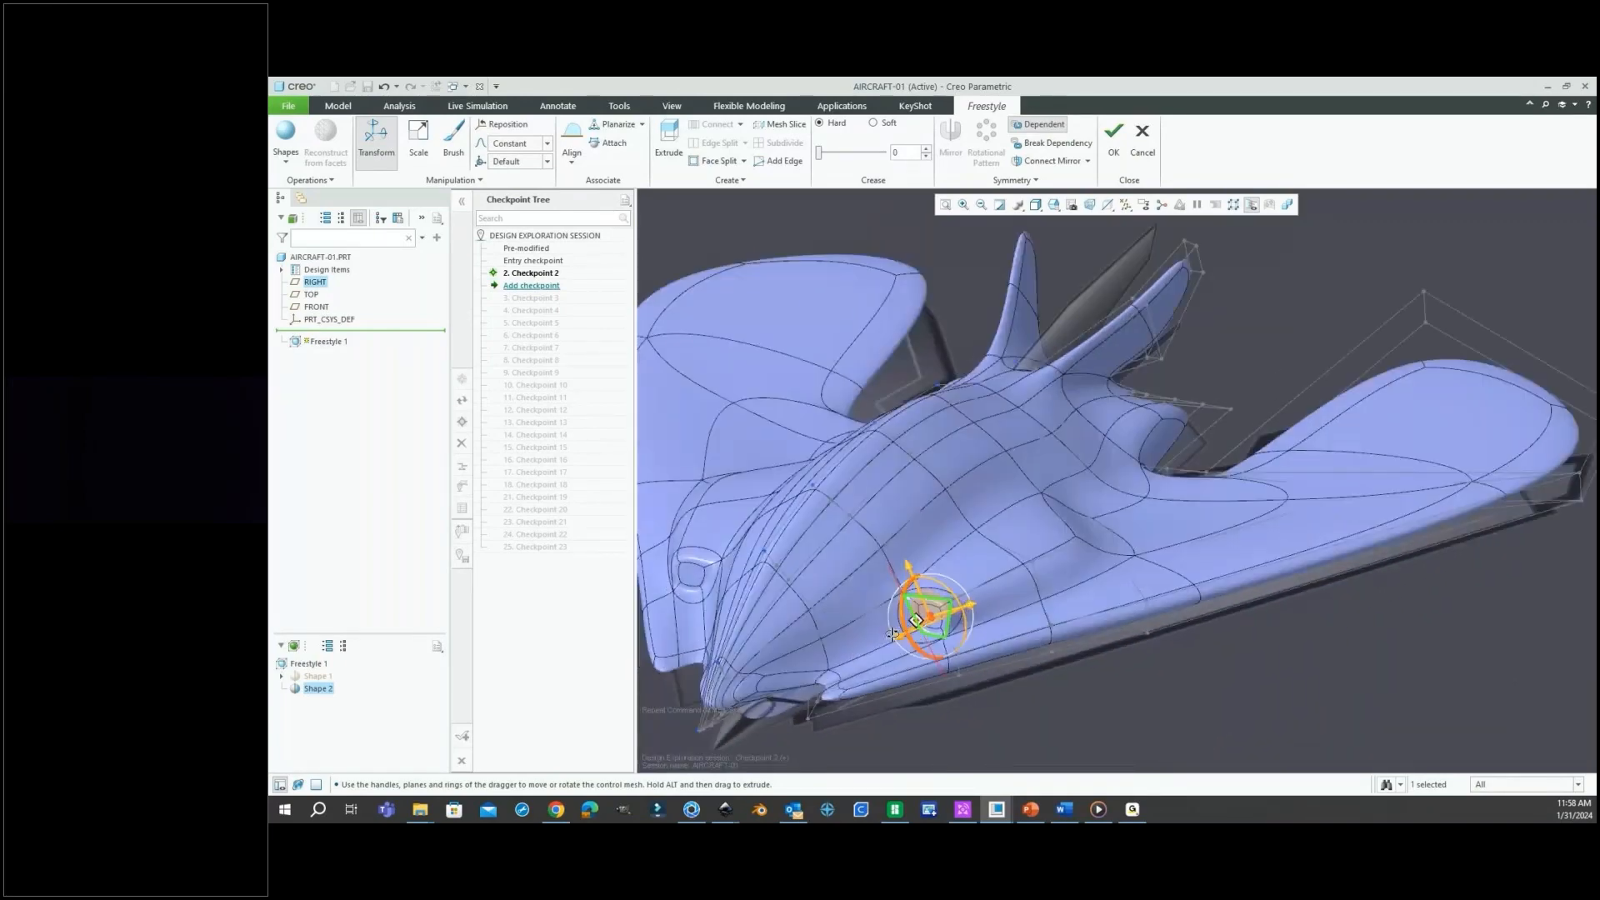
pyautogui.moveTo(908, 644); pyautogui.dragTo(1023, 593)
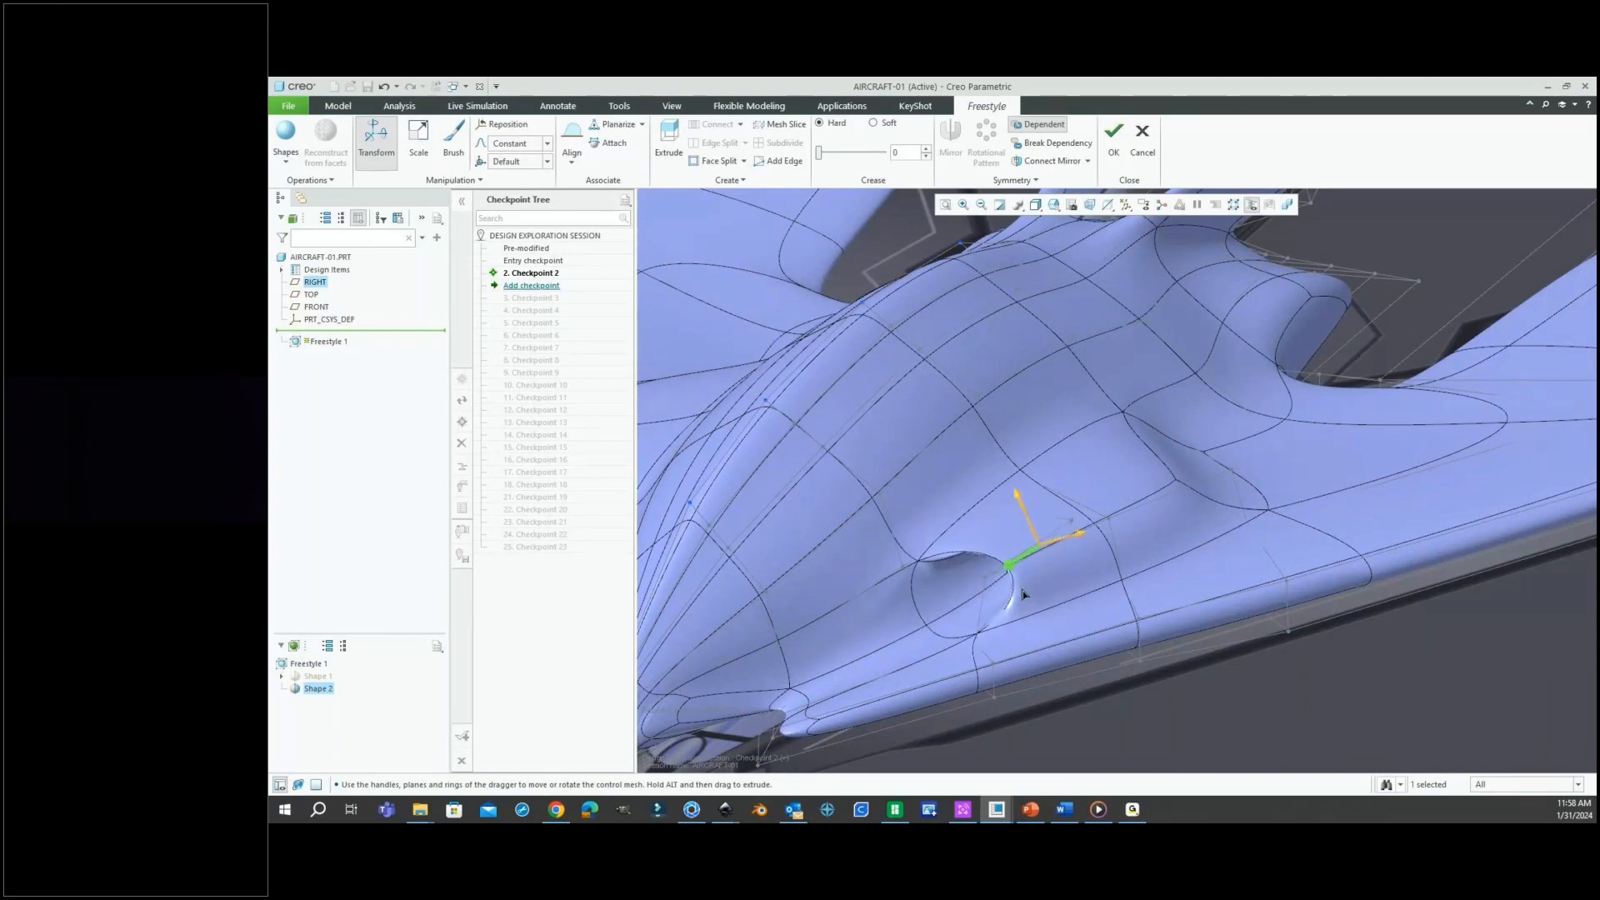
# Split the mesh edge behind the bump once to add a loop across the wing and fuselage side.
pyautogui.moveTo(1068, 560); pyautogui.dragTo(985, 643, button='middle')
pyautogui.scroll(4, 973, 580)
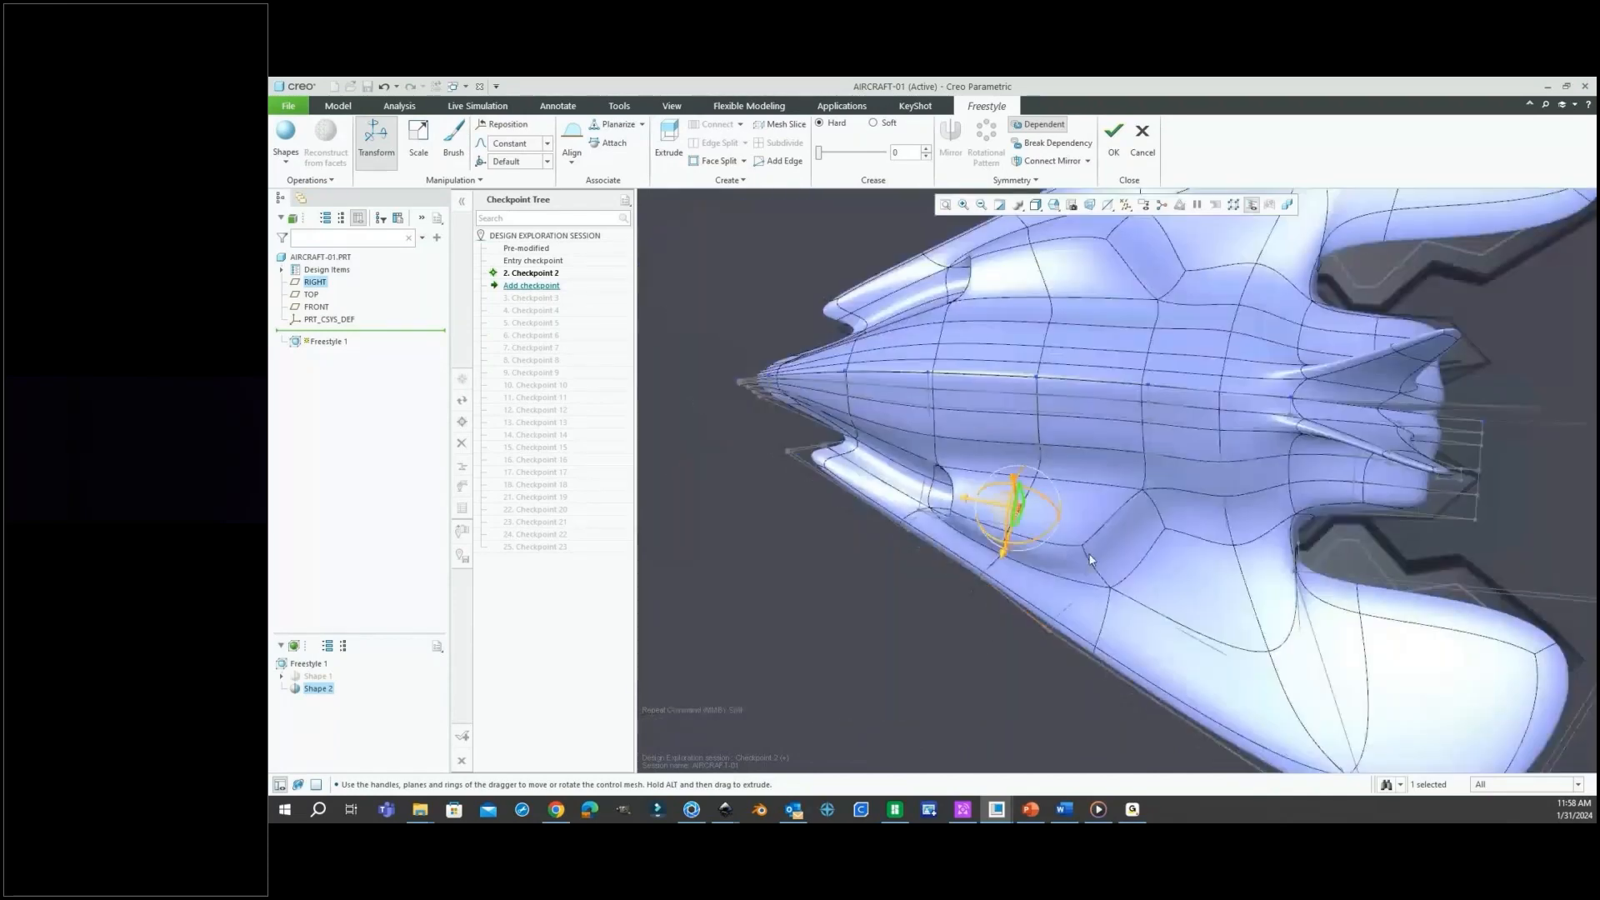
pyautogui.click(1191, 569)
pyautogui.scroll(-3, 1190, 565)
pyautogui.scroll(5, 1183, 542)
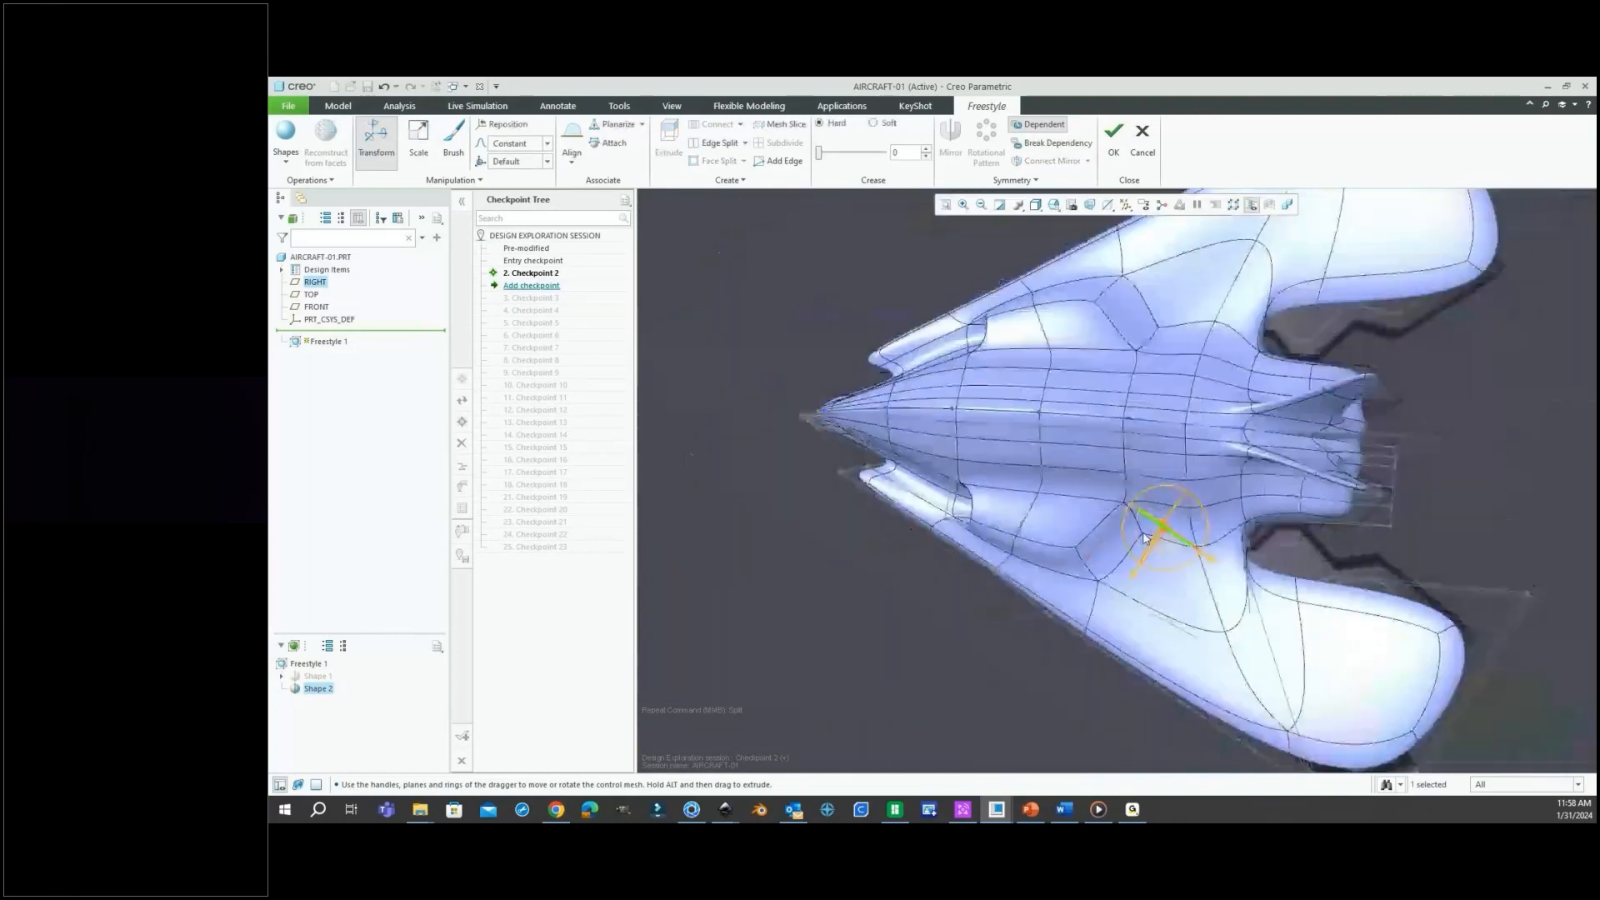
pyautogui.rightClick(1366, 451)
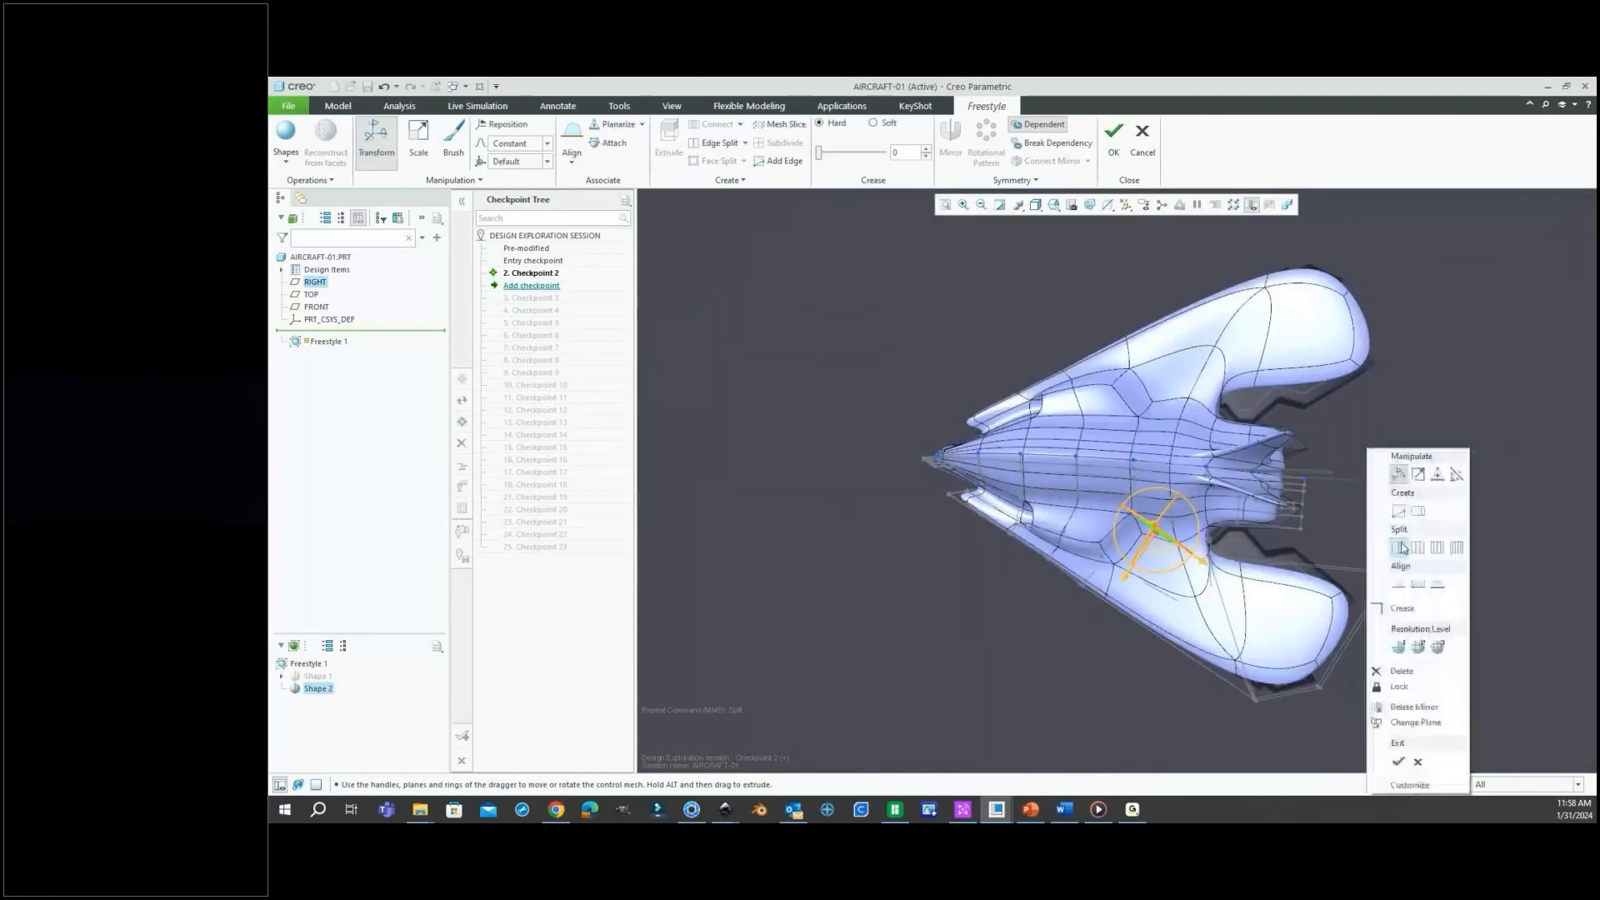
pyautogui.click(1400, 547)
pyautogui.scroll(-3, 1168, 553)
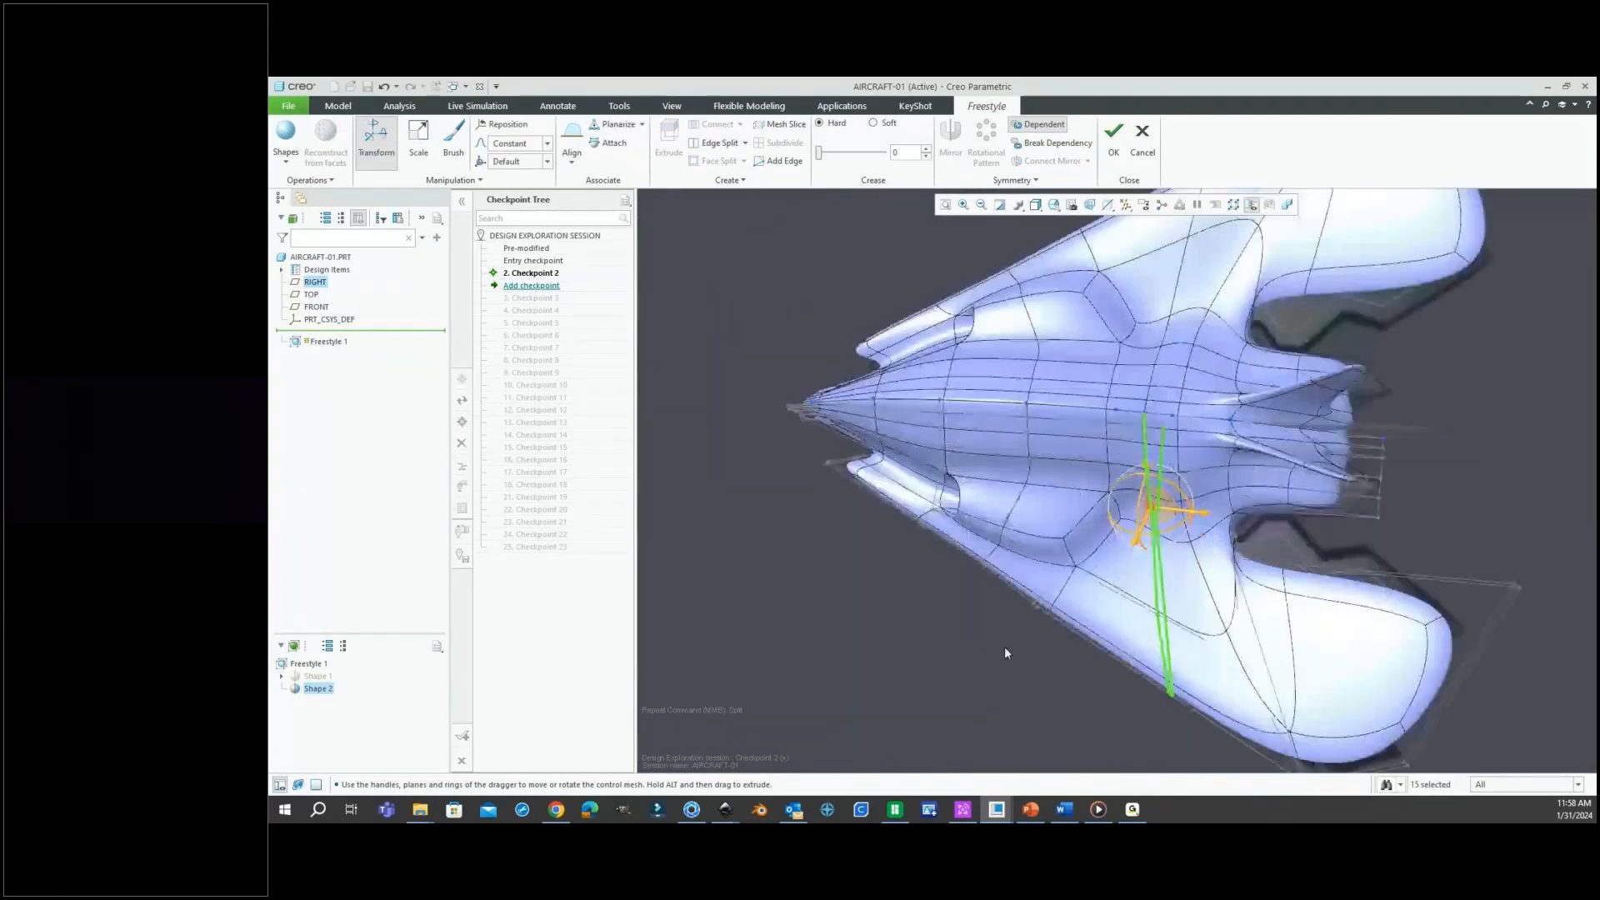
pyautogui.click(1007, 653)
# Select the three adjacent faces at the rear of the bump and join them with Connect.
pyautogui.moveTo(1150, 534); pyautogui.dragTo(1127, 465, button='middle')
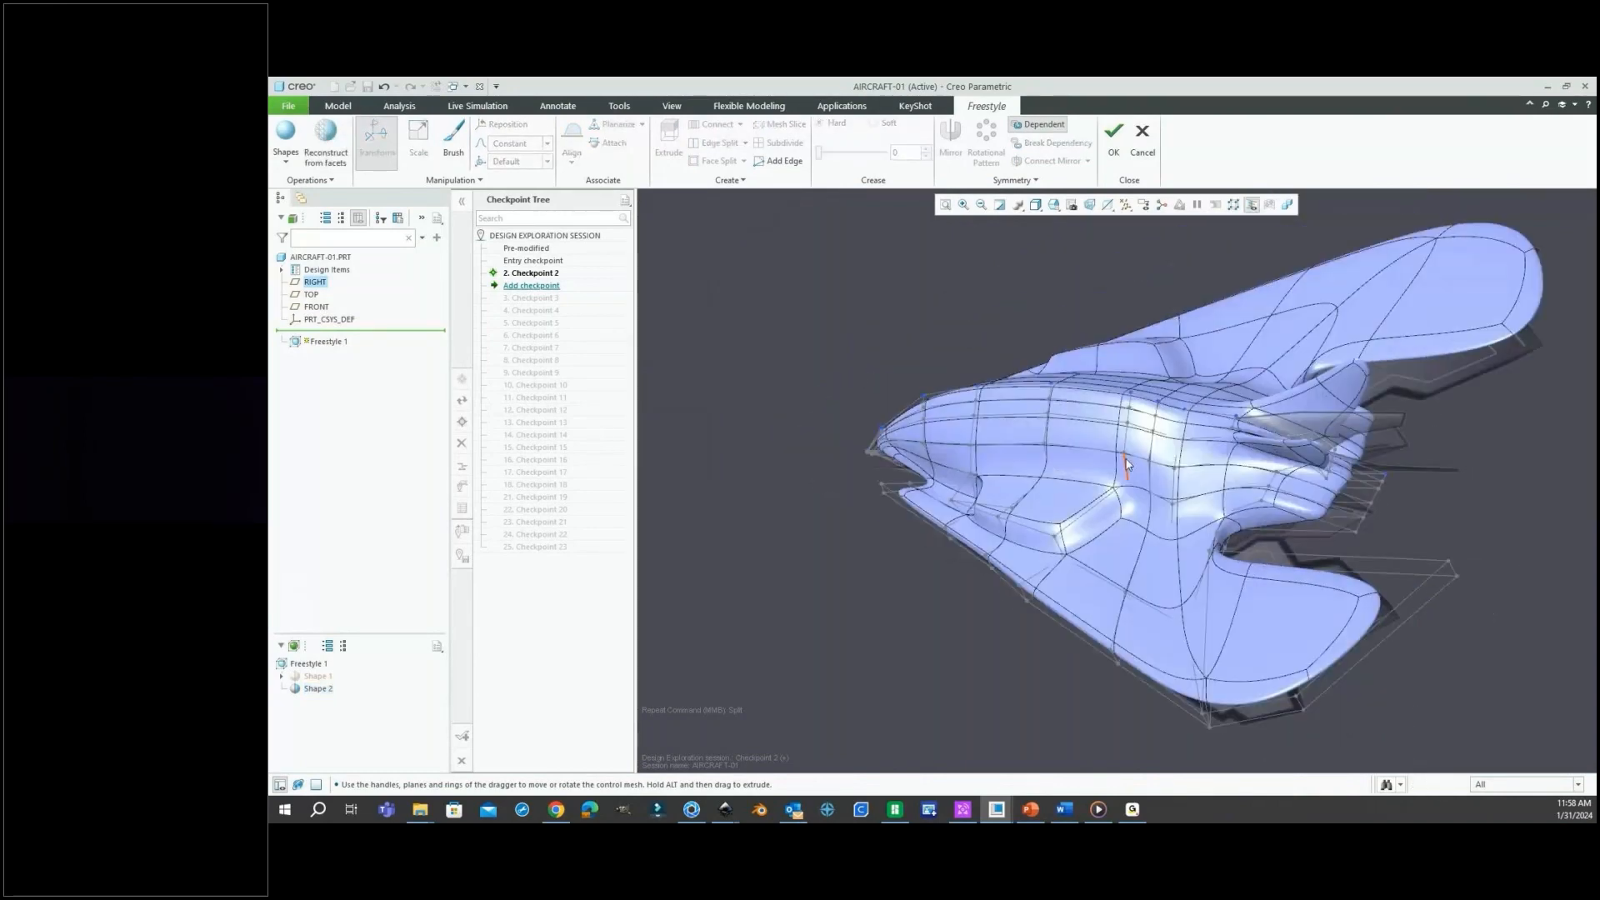
pyautogui.scroll(-3, 1125, 464)
pyautogui.click(1095, 525)
pyautogui.keyDown('ctrl'); pyautogui.click(1085, 501); pyautogui.keyUp('ctrl')
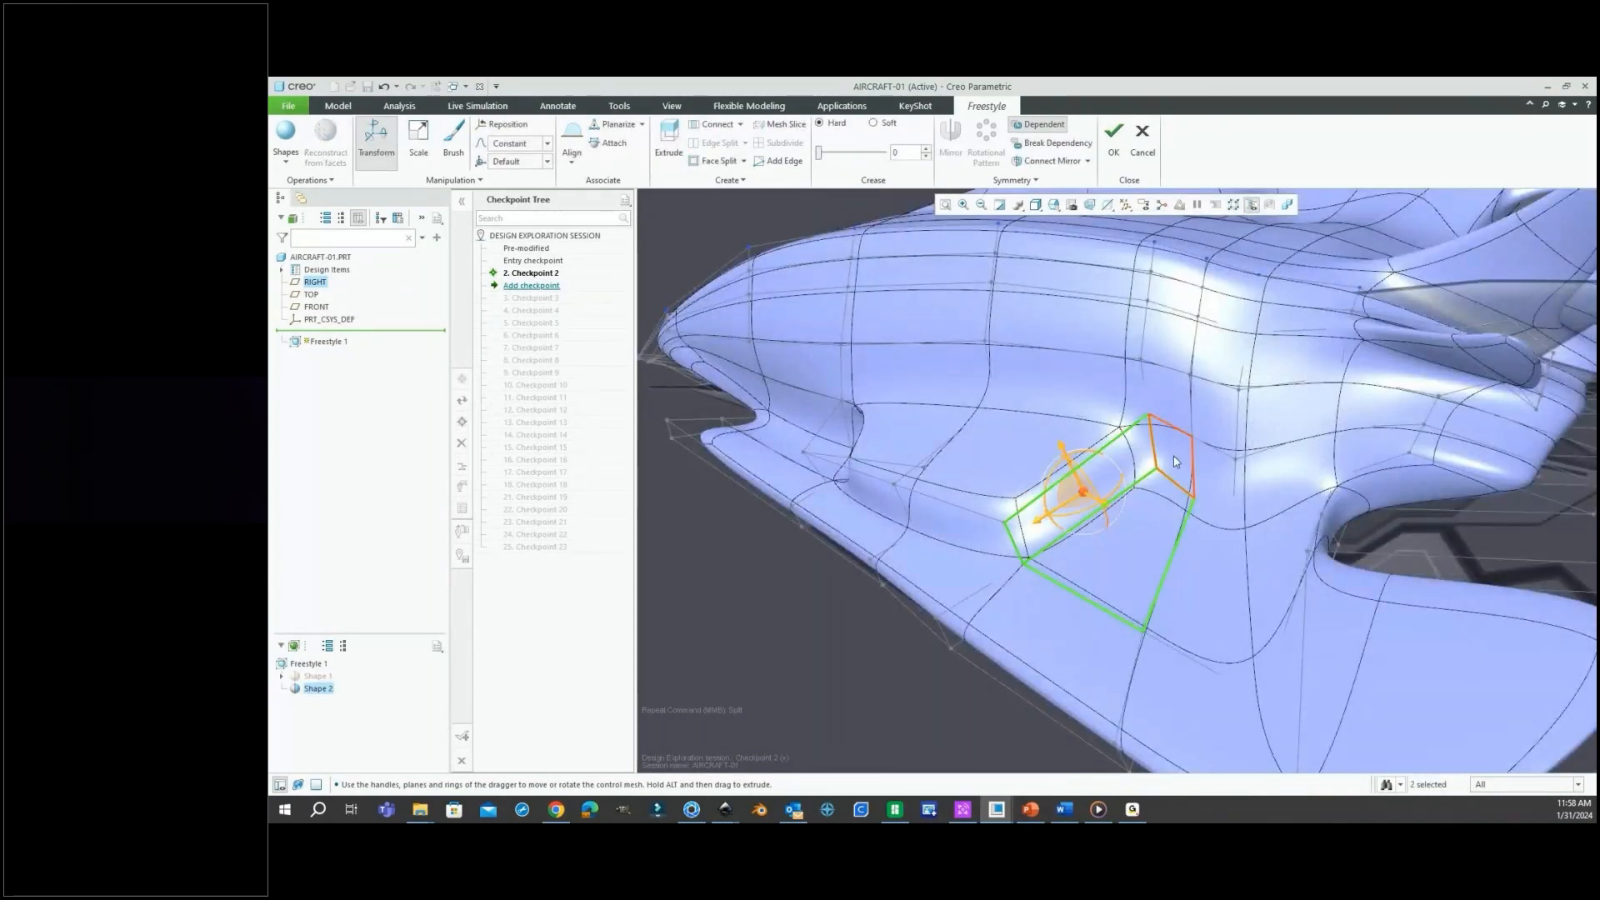
pyautogui.keyDown('ctrl'); pyautogui.click(1175, 461); pyautogui.keyUp('ctrl')
pyautogui.rightClick(788, 607)
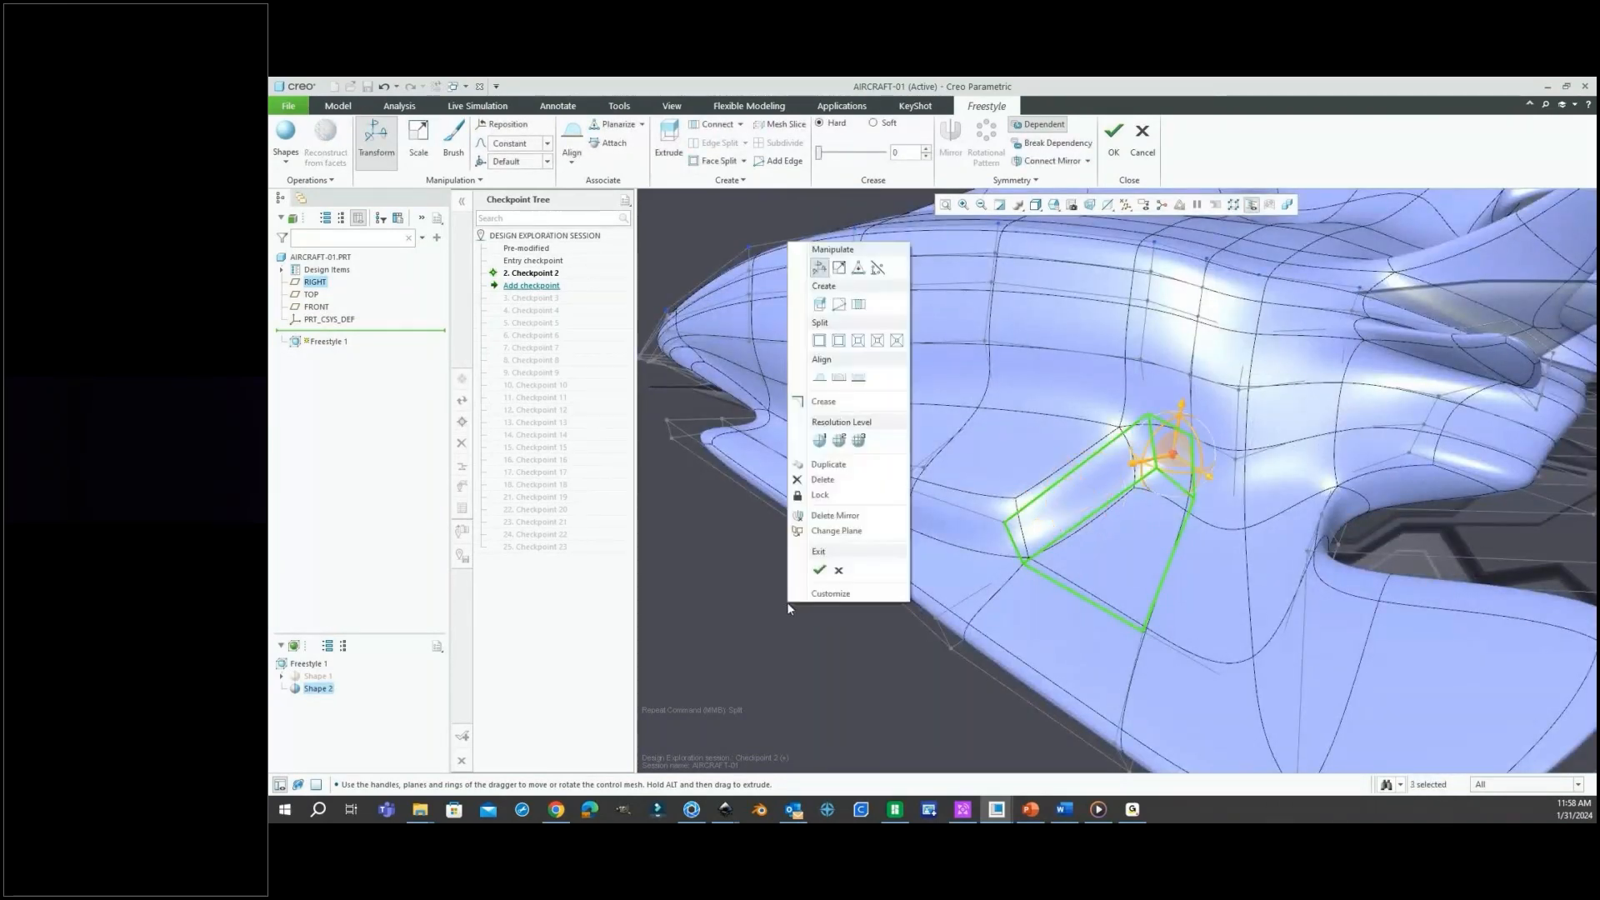
pyautogui.click(856, 302)
# Select the connected face at the bump's rear and face-split it to create an inset face.
pyautogui.moveTo(1193, 554); pyautogui.dragTo(1134, 556, button='middle')
pyautogui.click(1146, 525)
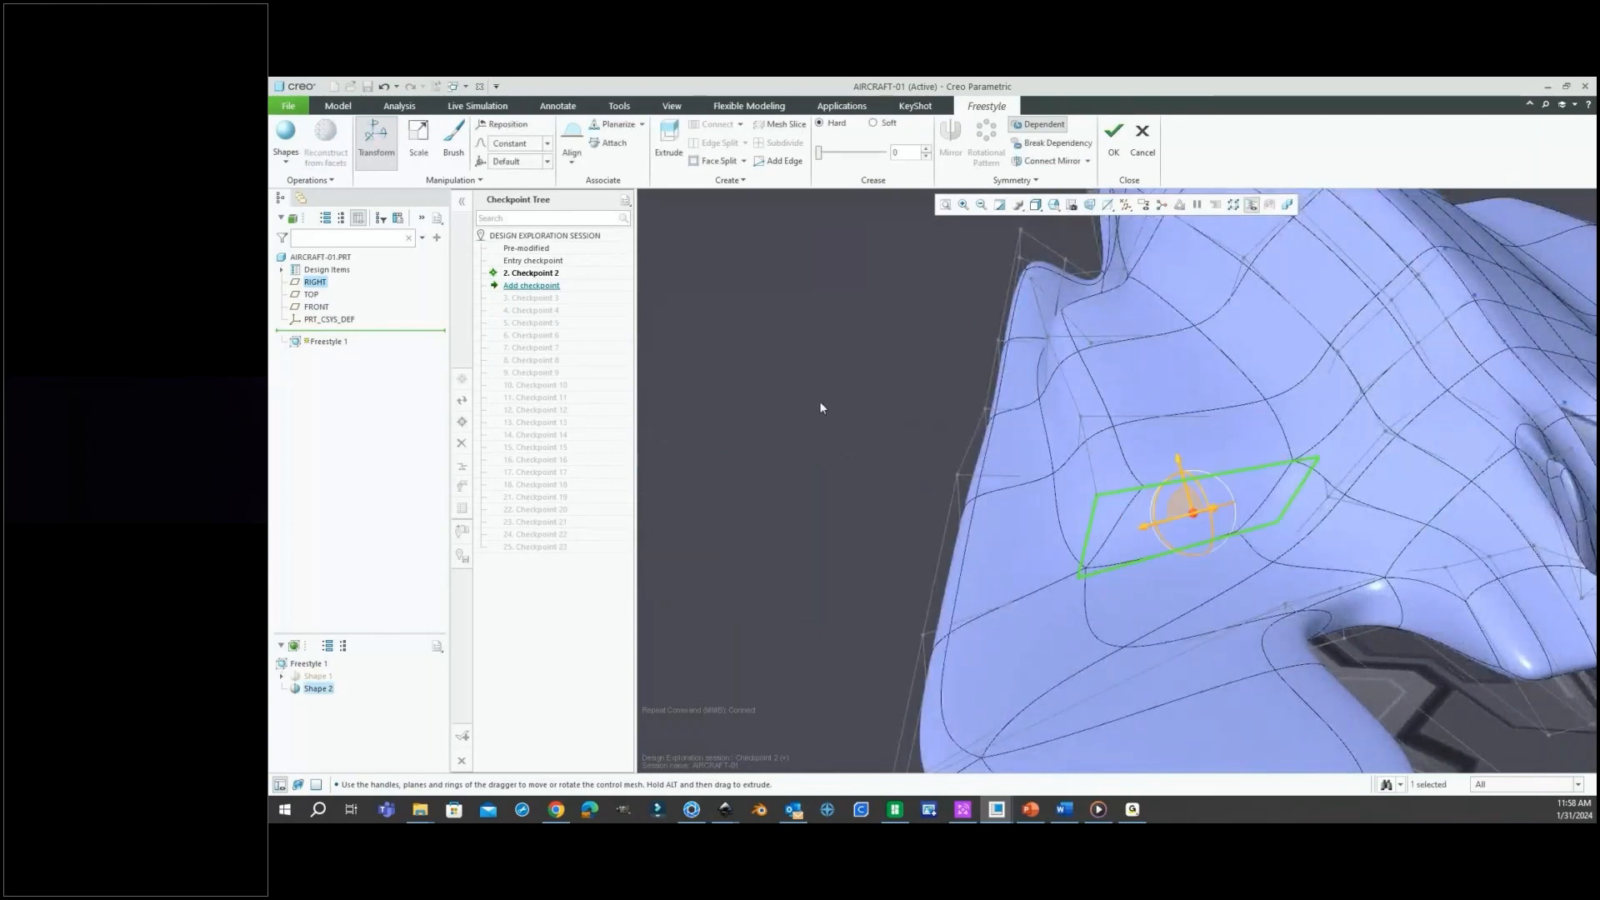
pyautogui.rightClick(821, 408)
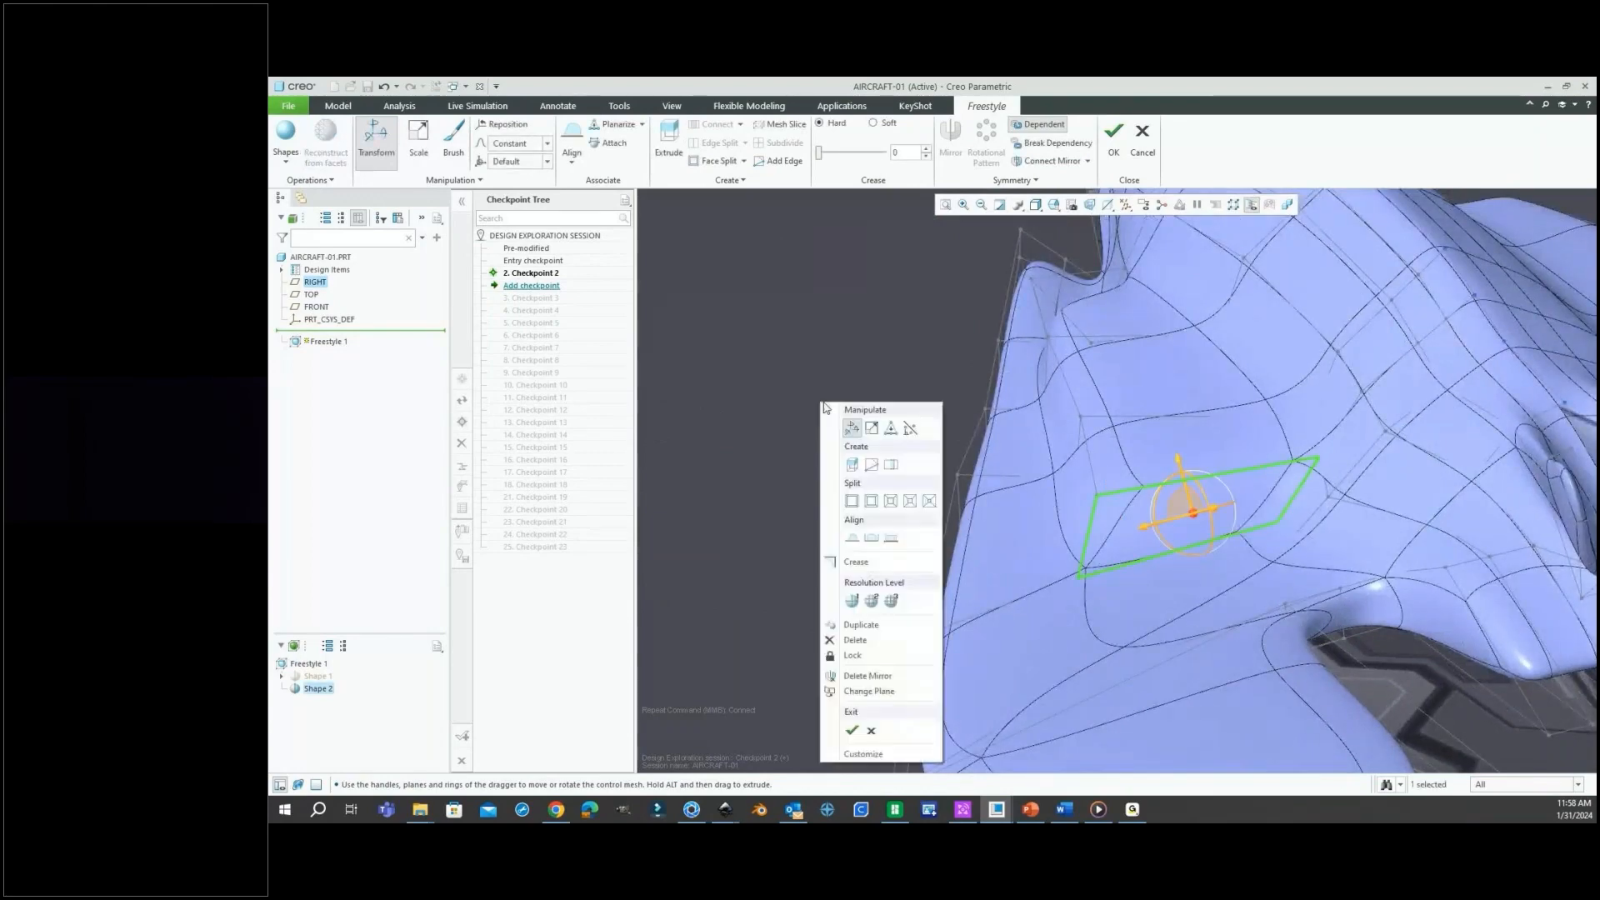
pyautogui.click(871, 501)
pyautogui.moveTo(1192, 525)
pyautogui.mouseDown(button='middle')
pyautogui.moveTo(1205, 512)
pyautogui.moveTo(1221, 542)
pyautogui.moveTo(1142, 490)
pyautogui.moveTo(1173, 502)
pyautogui.moveTo(1177, 486)
pyautogui.moveTo(1133, 560)
pyautogui.mouseUp(button='middle')
# Try repositioning the dragger to a horizontal orientation and moving the rear inset face forward into the bump.
pyautogui.scroll(-2, 1221, 542)
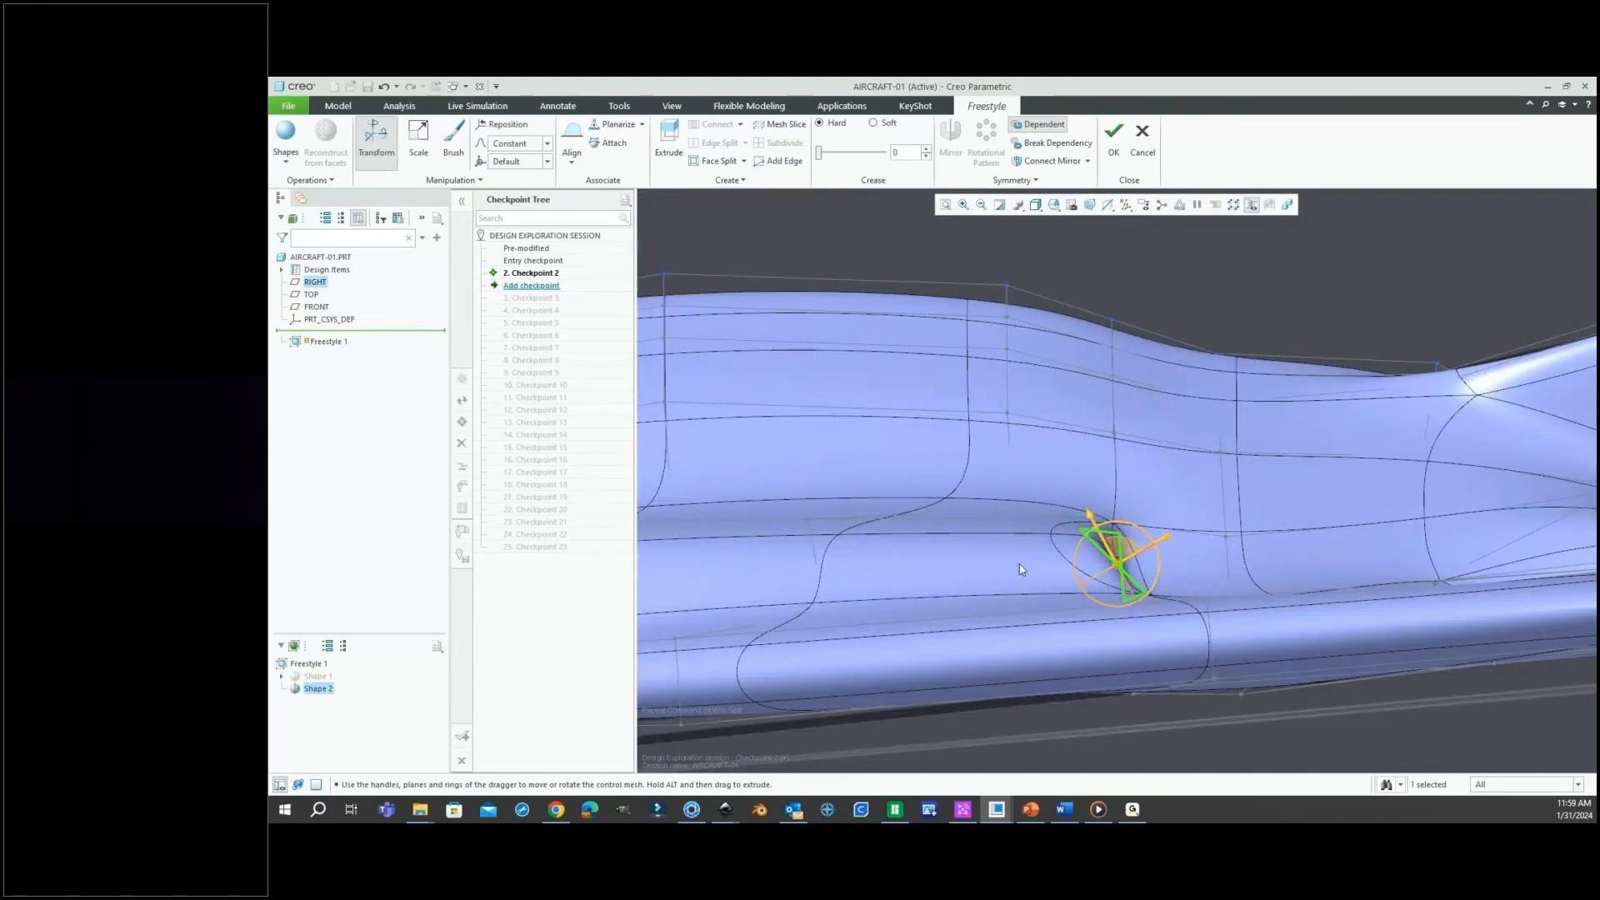
pyautogui.scroll(2, 1182, 547)
pyautogui.scroll(-2, 1147, 556)
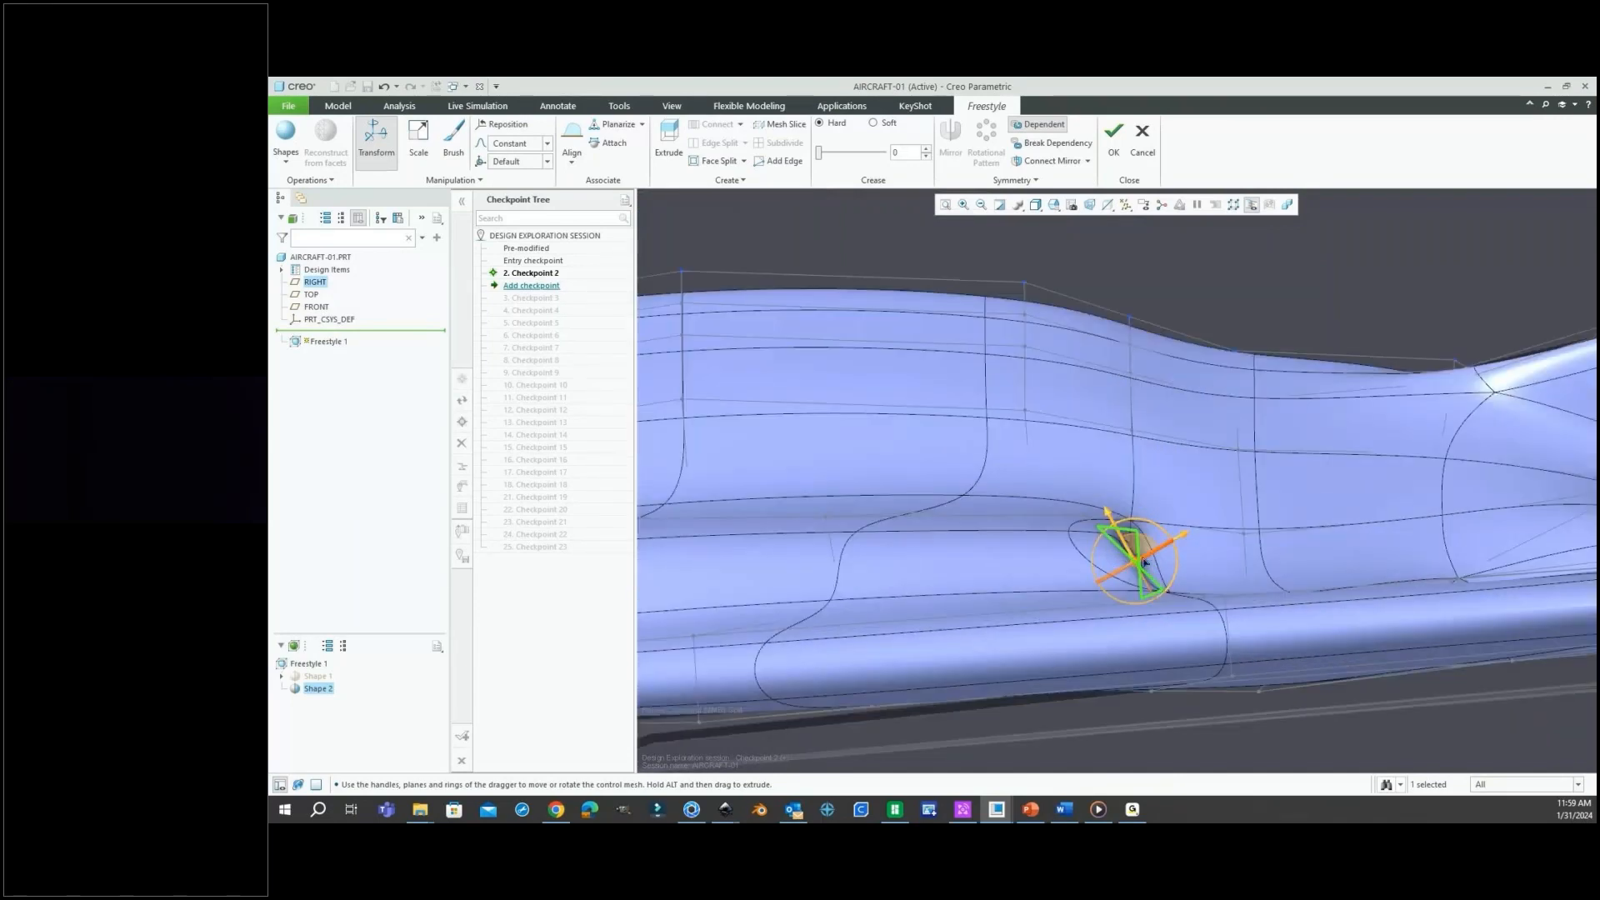
pyautogui.rightClick(1137, 563)
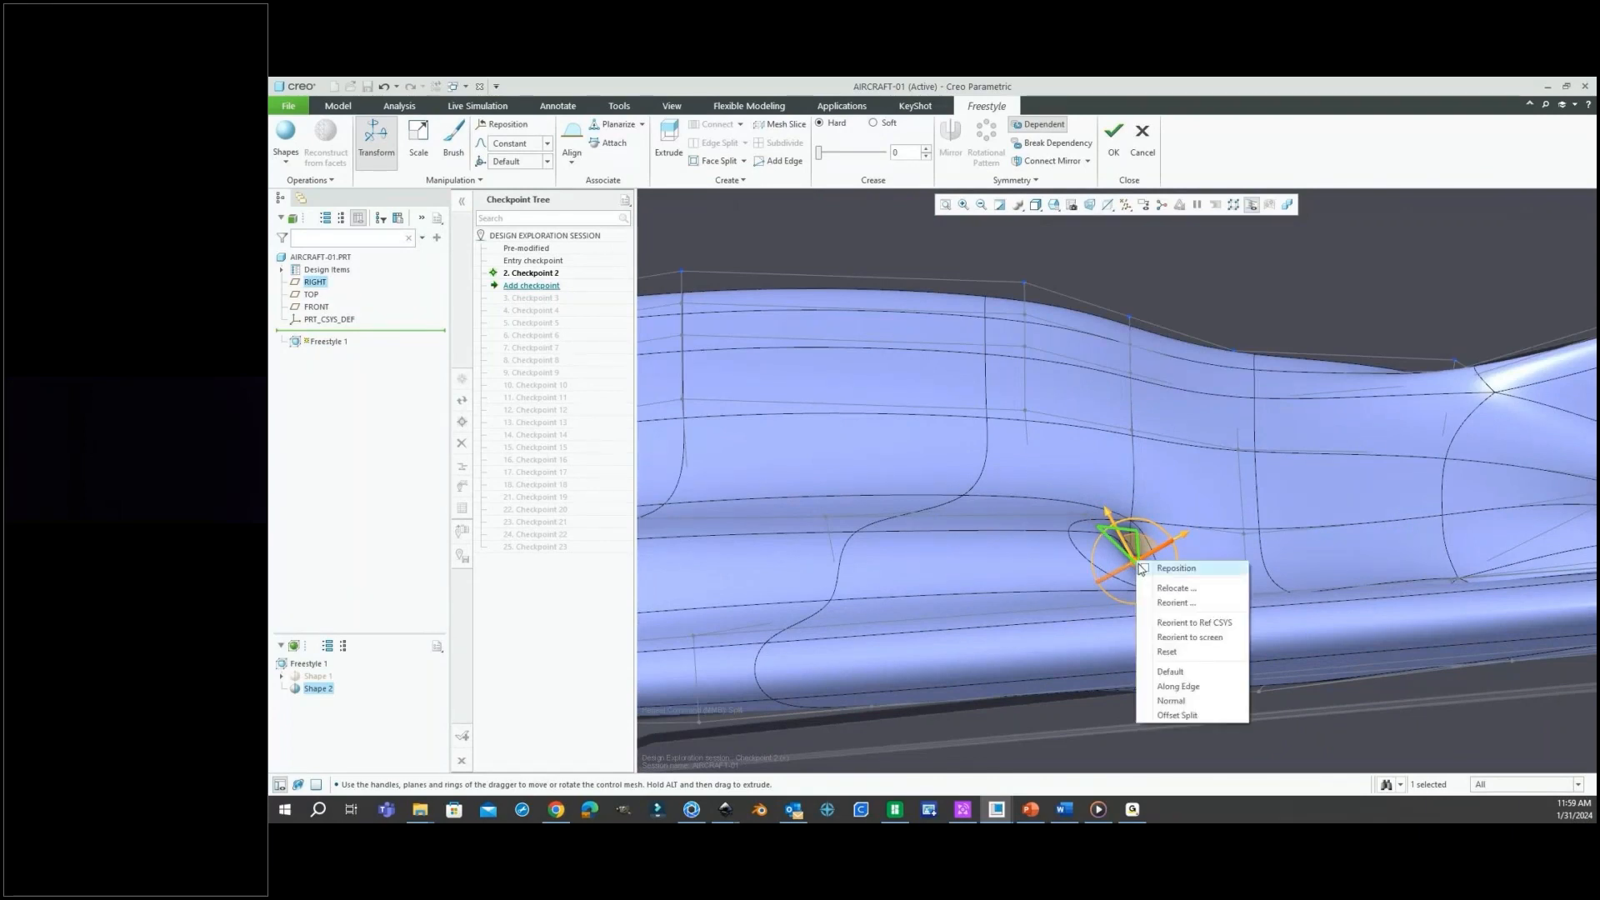
pyautogui.click(1157, 566)
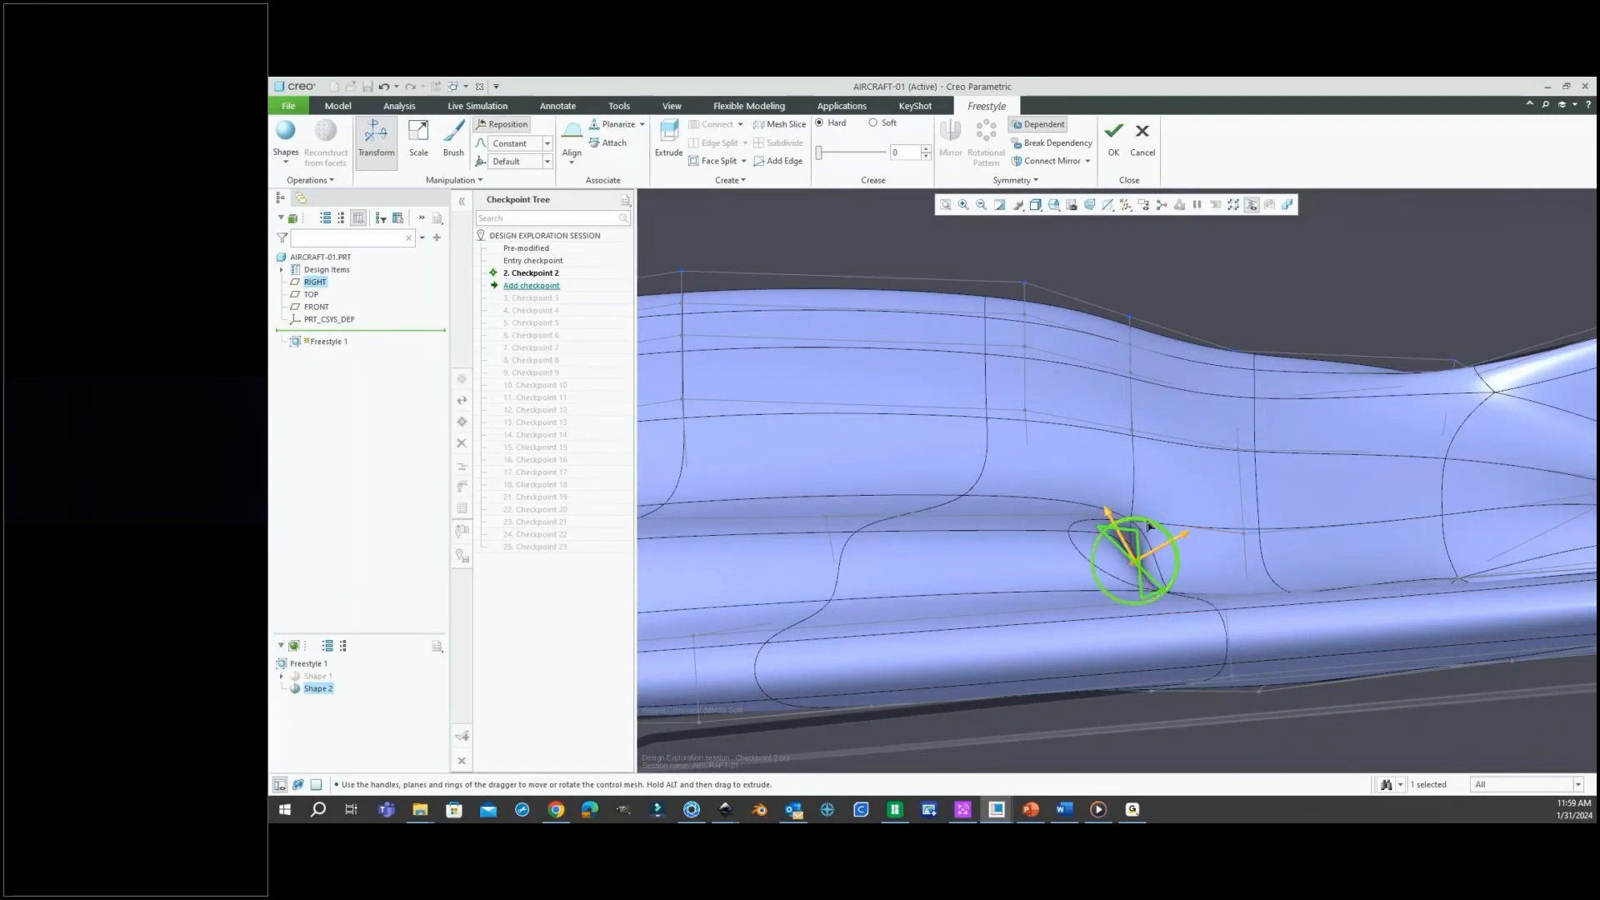
pyautogui.moveTo(1149, 523); pyautogui.dragTo(1161, 538)
pyautogui.rightClick(1142, 564)
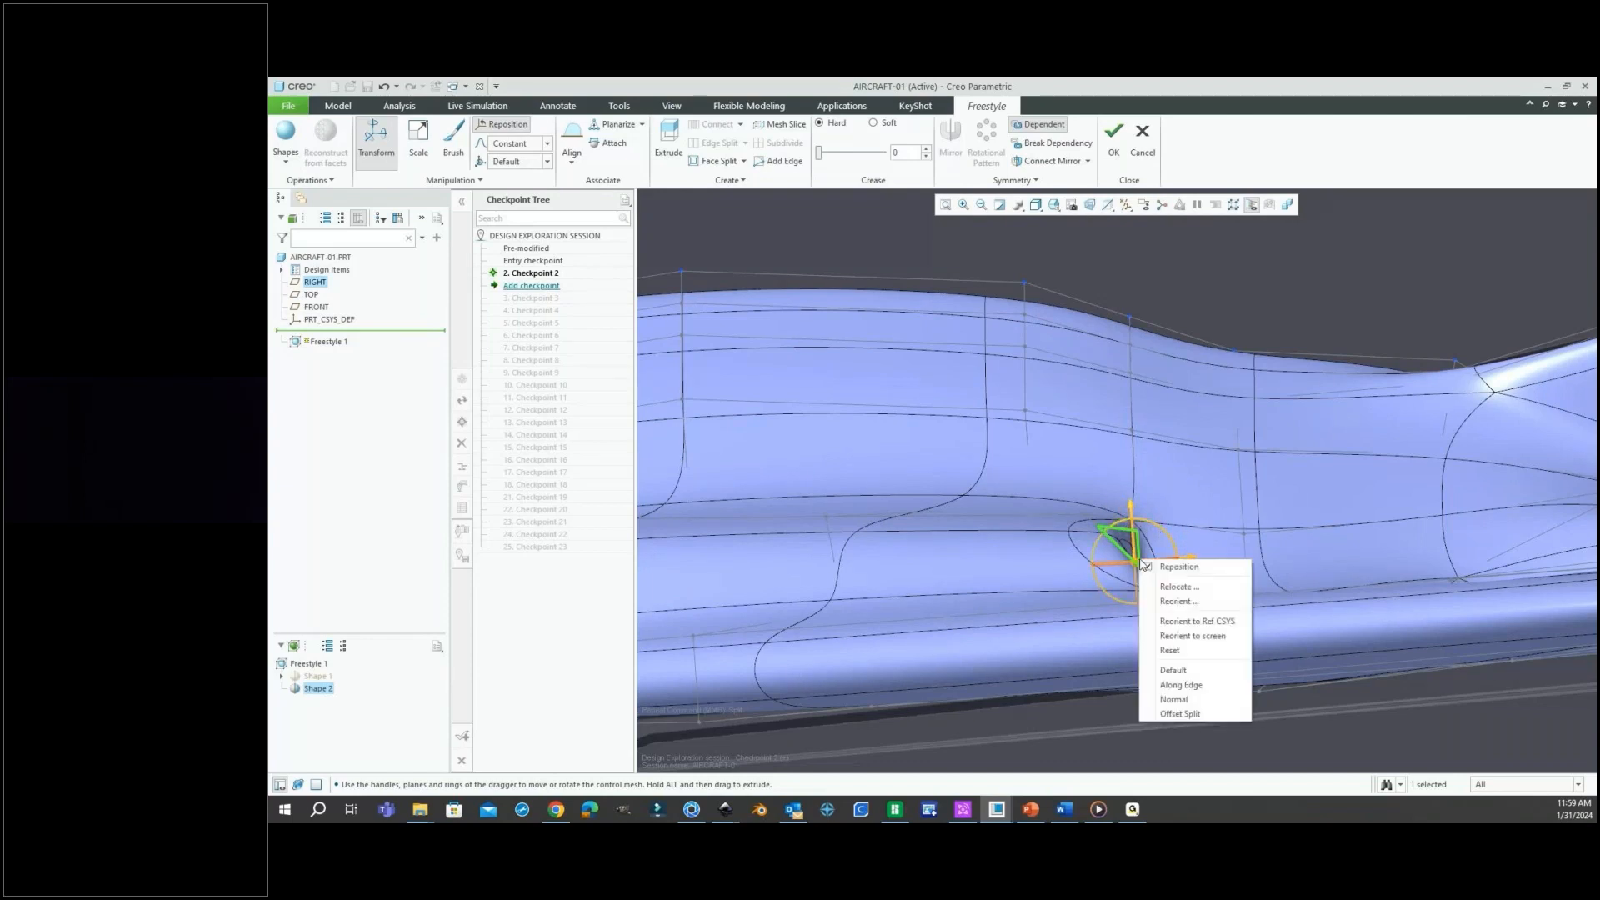
pyautogui.click(1149, 569)
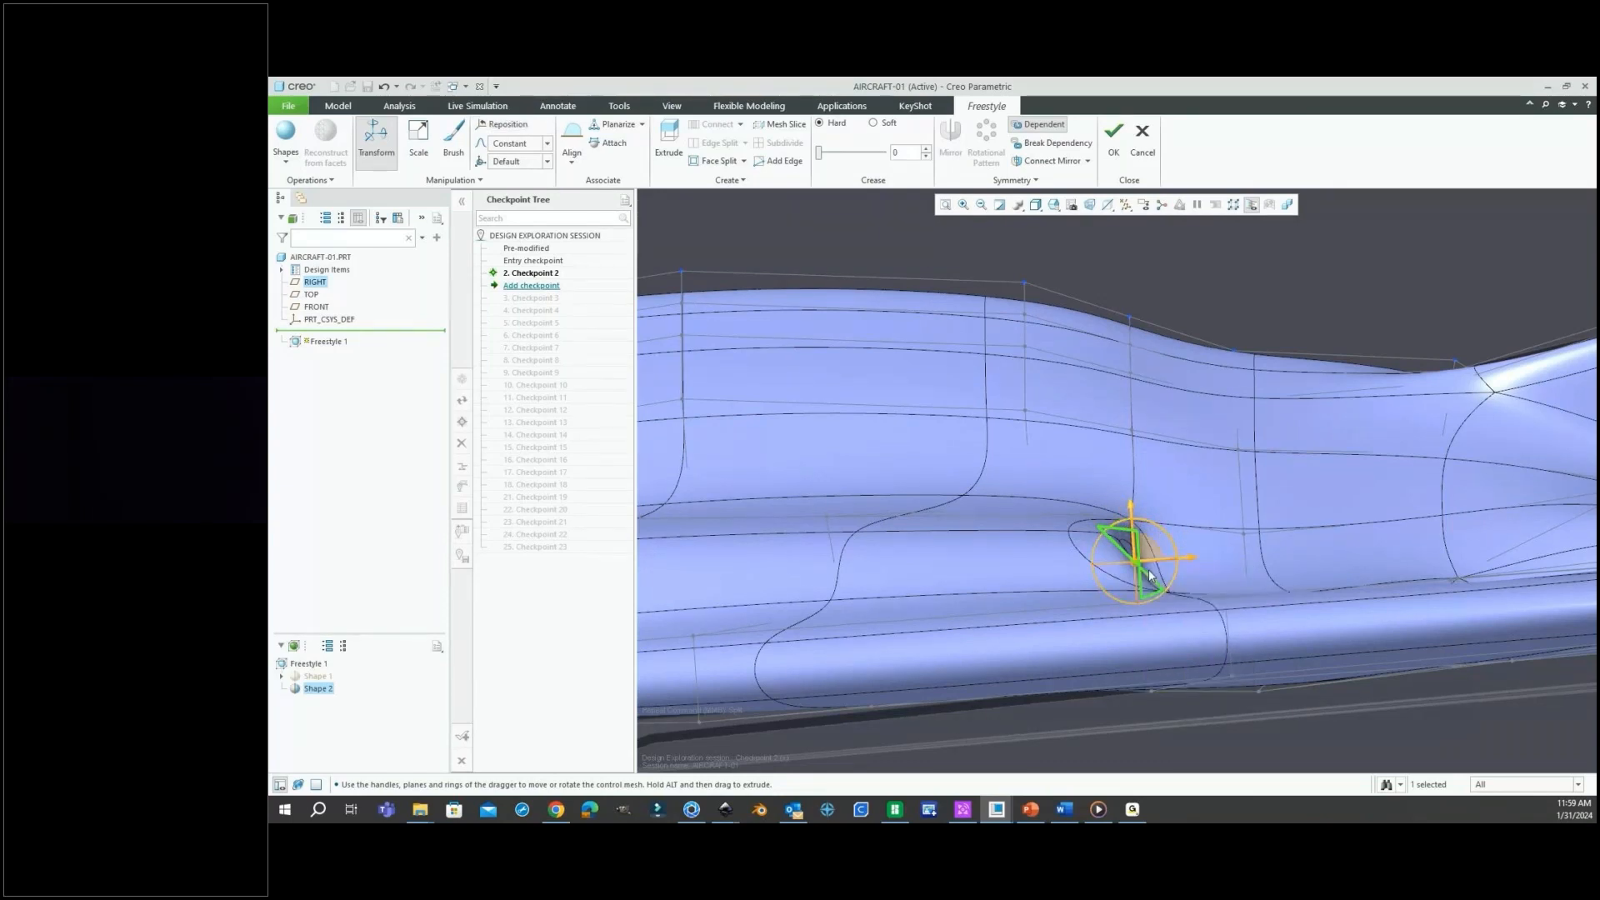
pyautogui.moveTo(1188, 559); pyautogui.dragTo(1145, 558)
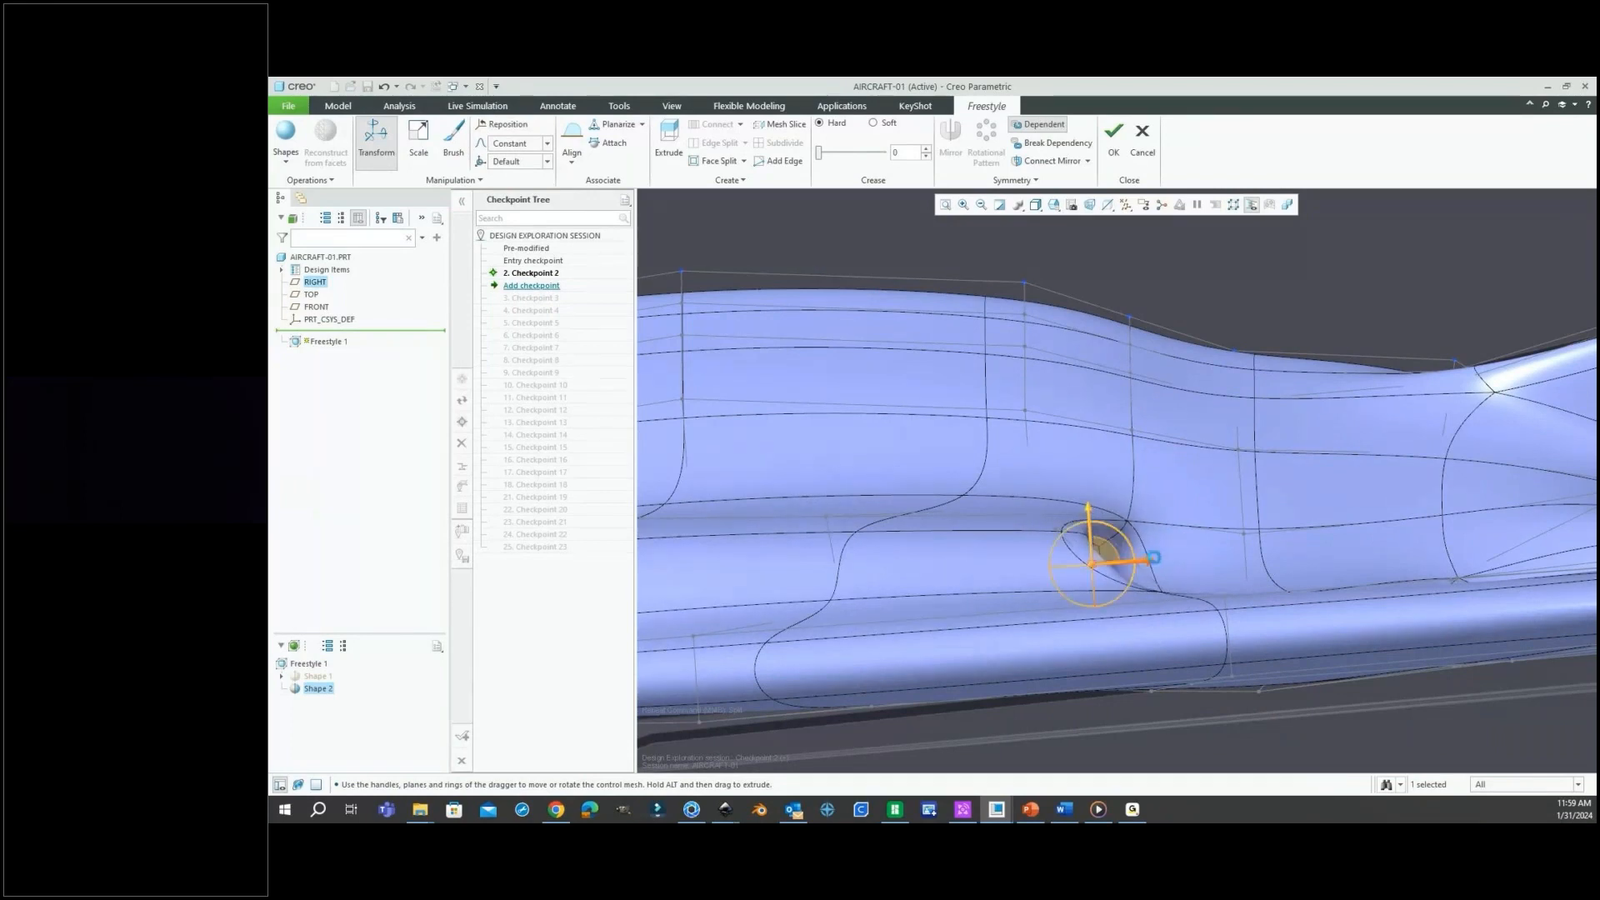
pyautogui.hotkey('ctrl', 'z')
# Extrude the inset face at the rear of the bump.
pyautogui.moveTo(1152, 559); pyautogui.dragTo(1354, 543, button='middle')
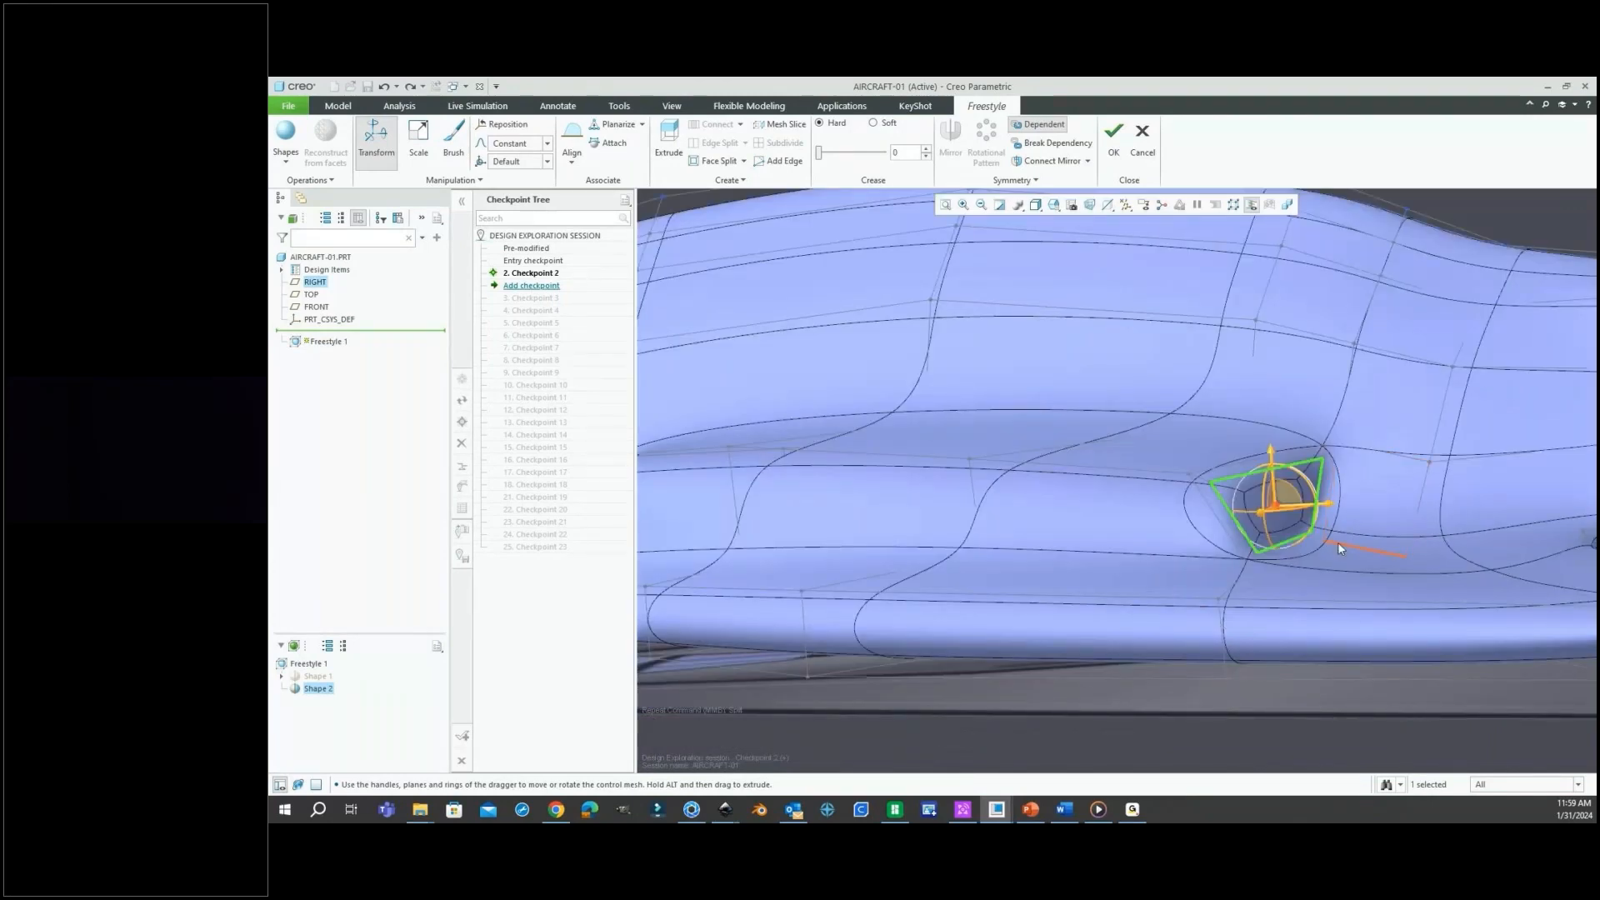
pyautogui.rightClick(1338, 544)
pyautogui.click(1369, 246)
# Reposition the dragger to a horizontal orientation and move the extruded rear face forward into the bump to form a recess.
pyautogui.moveTo(1336, 525)
pyautogui.mouseDown(button='middle')
pyautogui.moveTo(1373, 495)
pyautogui.moveTo(1376, 512)
pyautogui.moveTo(1328, 515)
pyautogui.mouseUp(button='middle')
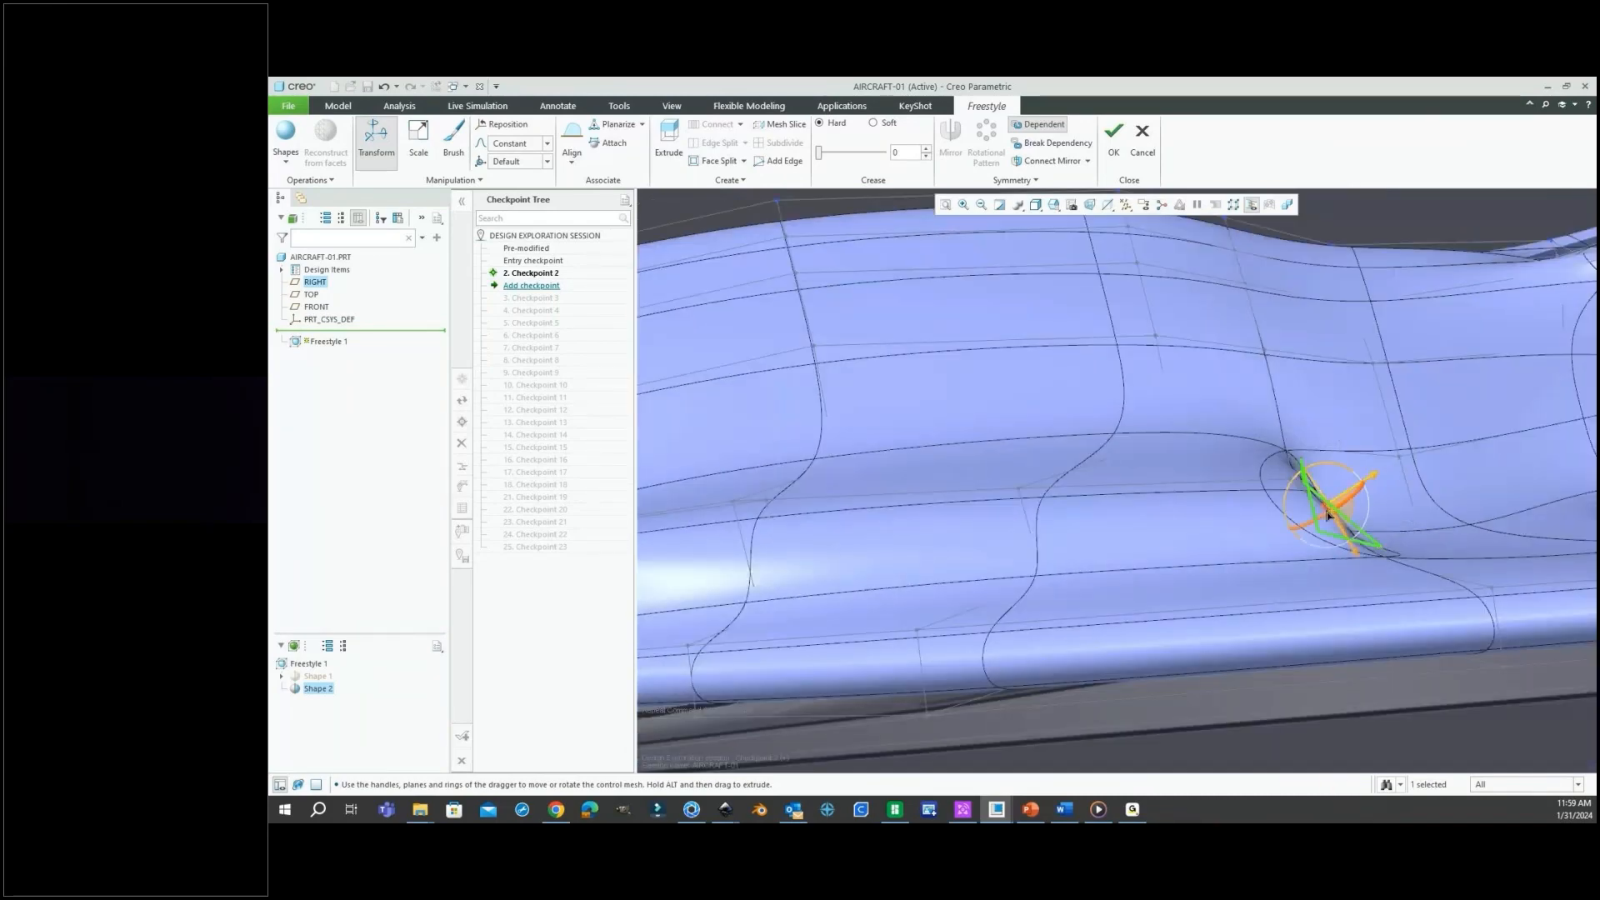
pyautogui.rightClick(1327, 509)
pyautogui.click(1335, 476)
pyautogui.moveTo(1336, 464); pyautogui.dragTo(1353, 473)
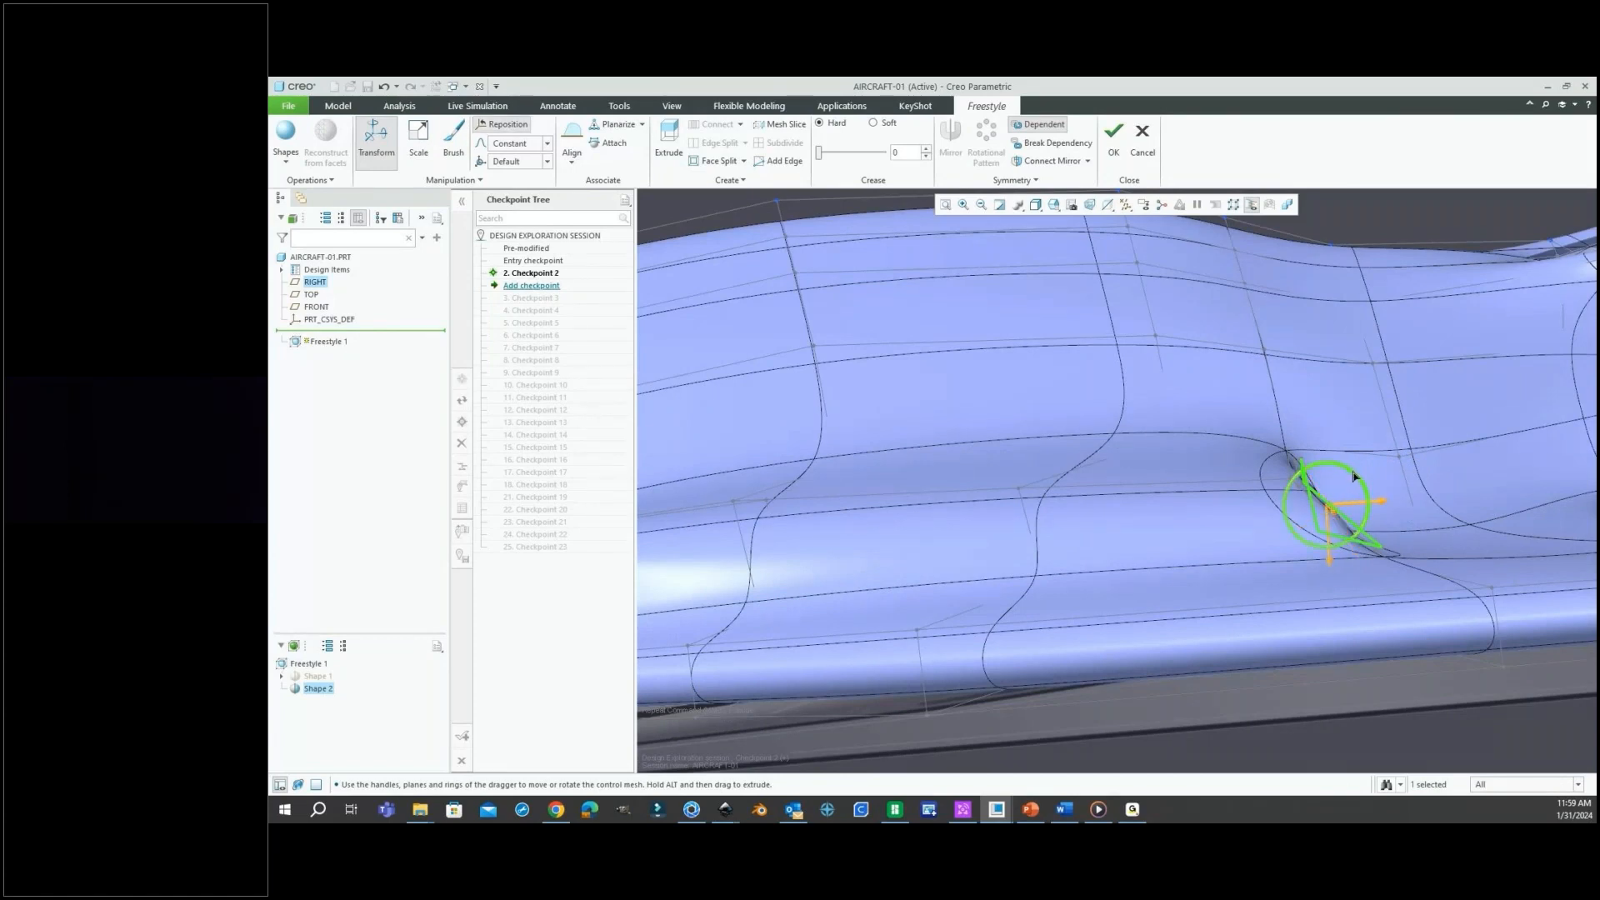
pyautogui.rightClick(1326, 503)
pyautogui.click(1343, 513)
pyautogui.moveTo(1341, 510); pyautogui.dragTo(1237, 511)
# Examine the aircraft's overall shape and the side bump openings from several viewpoints.
pyautogui.scroll(6, 983, 532)
pyautogui.moveTo(981, 533)
pyautogui.mouseDown(button='middle')
pyautogui.moveTo(867, 602)
pyautogui.moveTo(961, 510)
pyautogui.mouseUp(button='middle')
pyautogui.click(961, 516)
pyautogui.scroll(-5, 1032, 543)
pyautogui.moveTo(1039, 546)
pyautogui.mouseDown(button='middle')
pyautogui.moveTo(1062, 504)
pyautogui.moveTo(1096, 510)
pyautogui.mouseUp(button='middle')
pyautogui.scroll(4, 1158, 569)
pyautogui.moveTo(1154, 570)
pyautogui.mouseDown(button='middle')
pyautogui.moveTo(1134, 578)
pyautogui.moveTo(1143, 661)
pyautogui.mouseUp(button='middle')
pyautogui.moveTo(1143, 660); pyautogui.dragTo(1203, 579, button='middle')
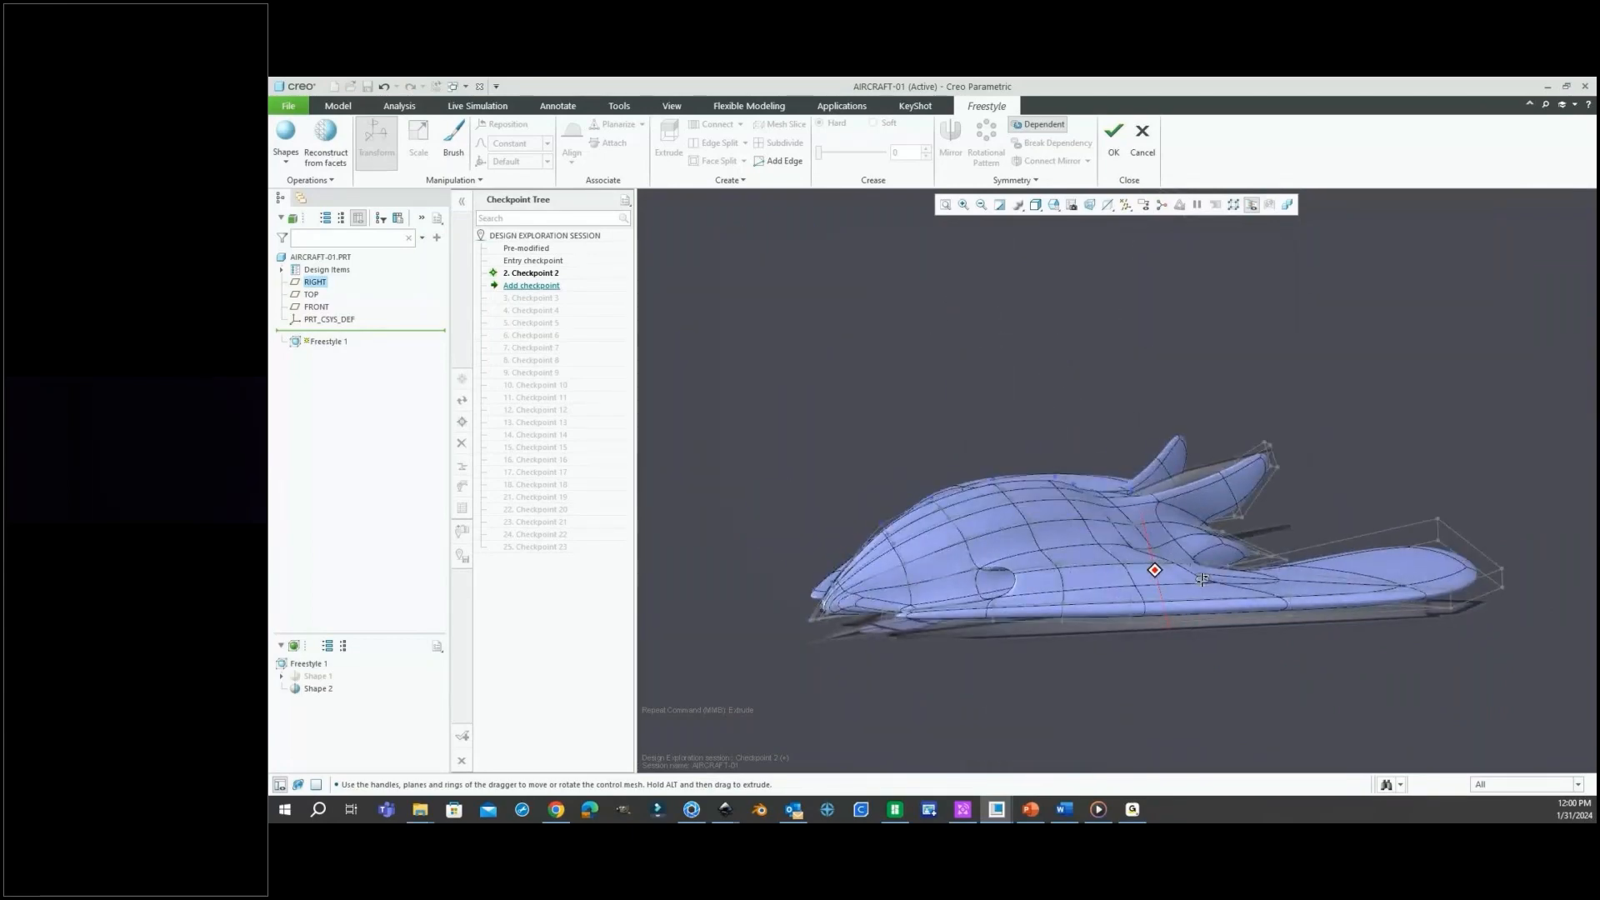
pyautogui.scroll(1, 1028, 443)
pyautogui.scroll(-2, 1091, 518)
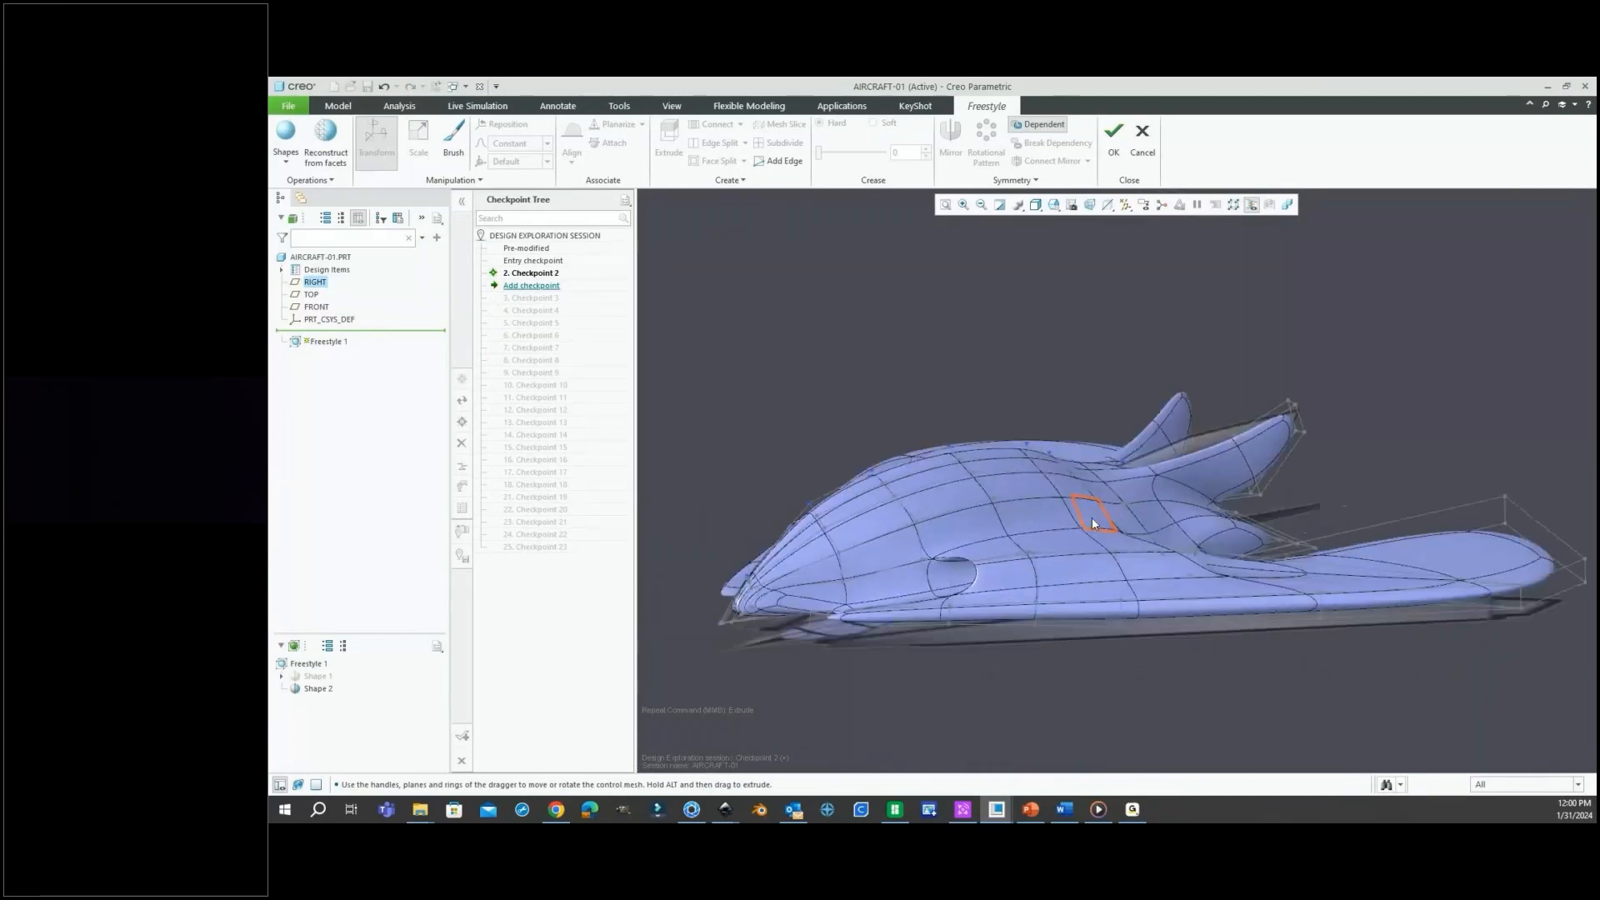
# Hide the freestyle shape Shape 2.
pyautogui.moveTo(997, 511)
pyautogui.mouseDown(button='middle')
pyautogui.moveTo(976, 549)
pyautogui.moveTo(978, 503)
pyautogui.mouseUp(button='middle')
pyautogui.click(315, 689)
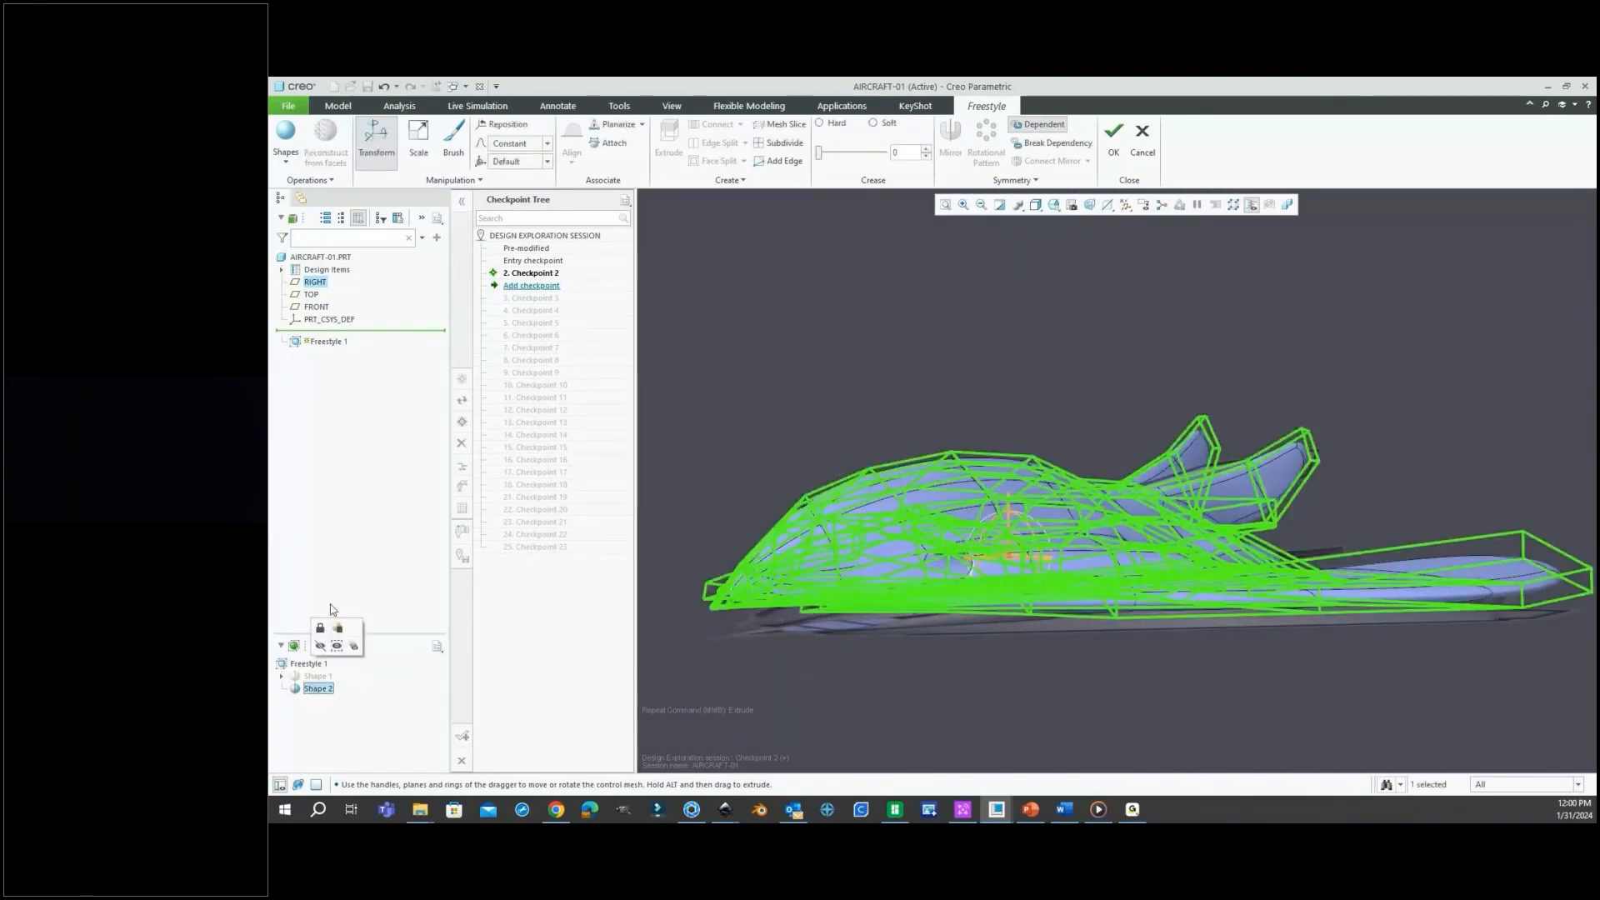
pyautogui.click(654, 554)
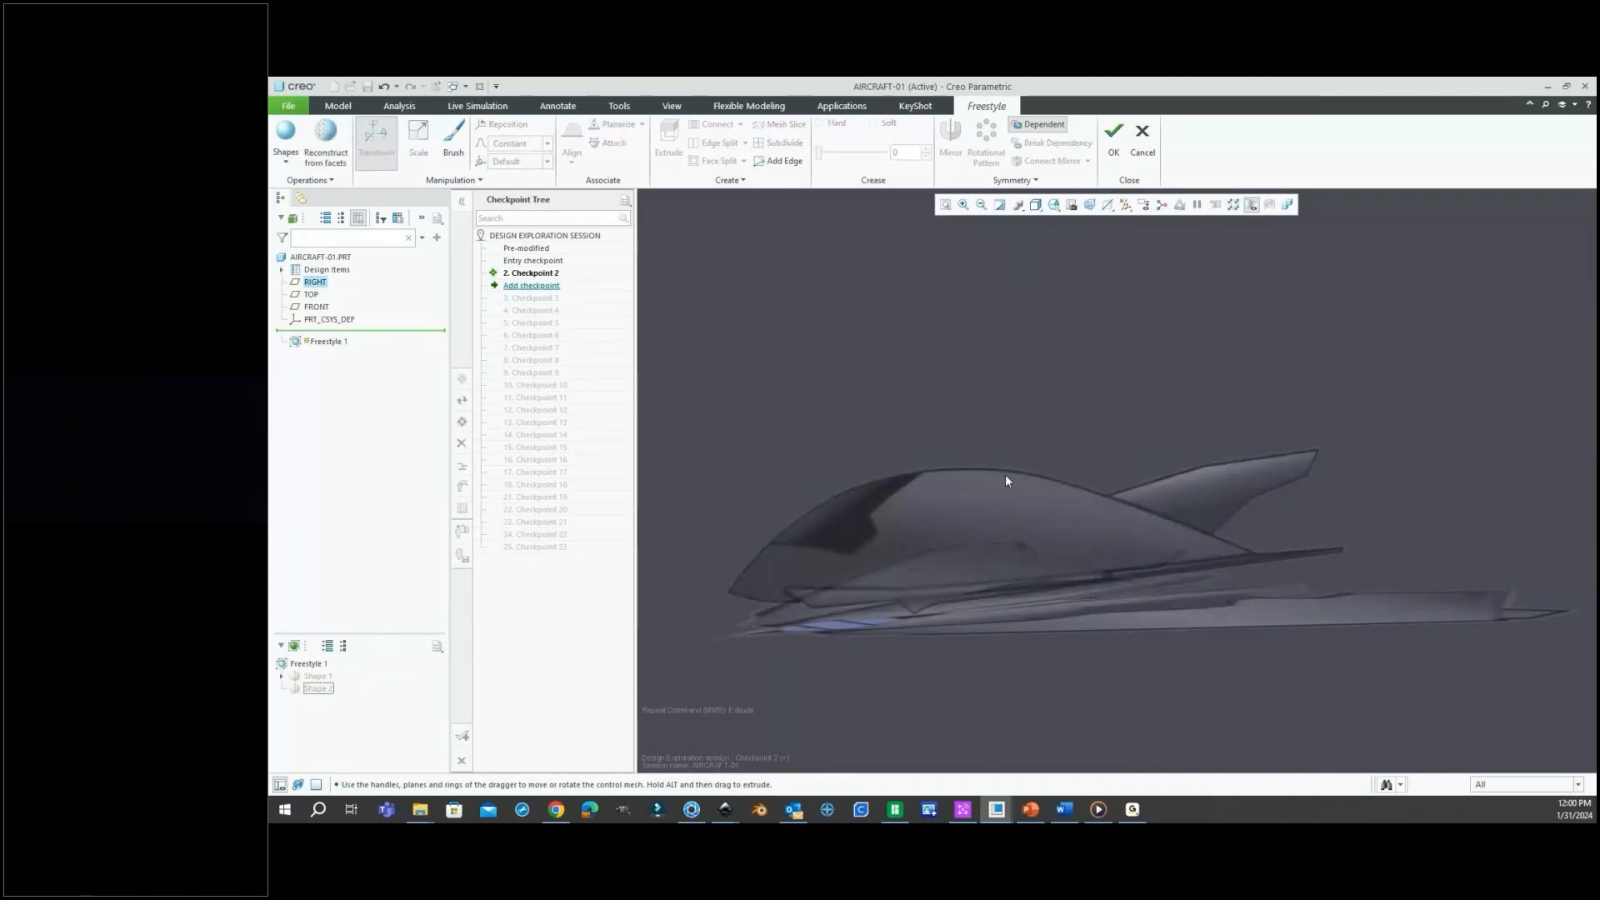
# Add a closed box primitive as a new freestyle shape and scale it down in height and length.
pyautogui.click(287, 163)
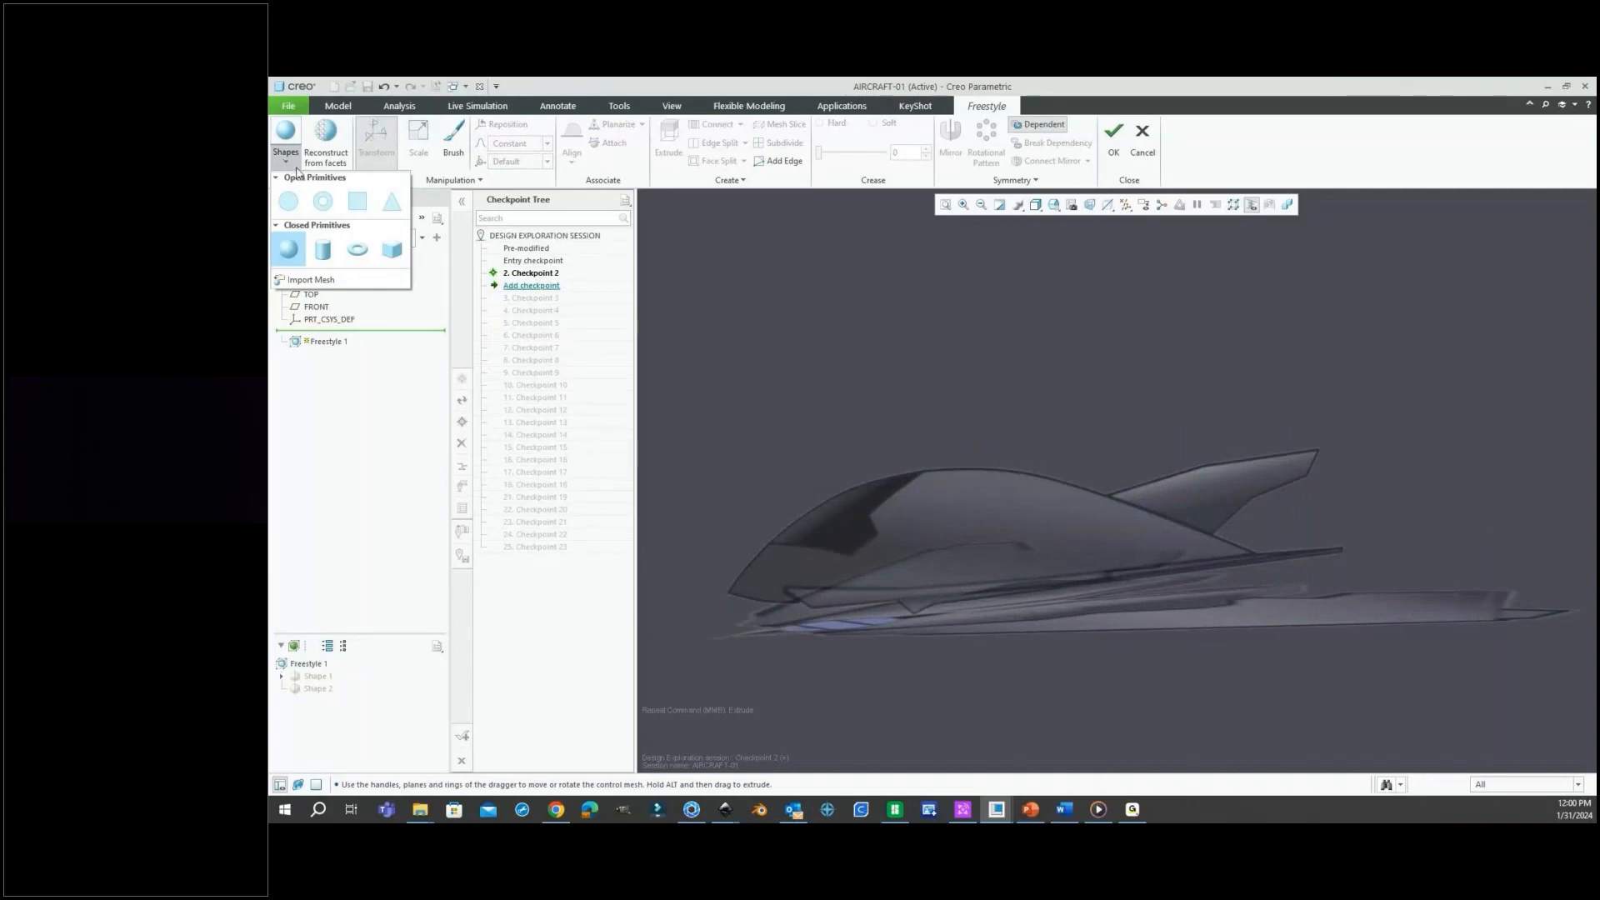
pyautogui.click(391, 249)
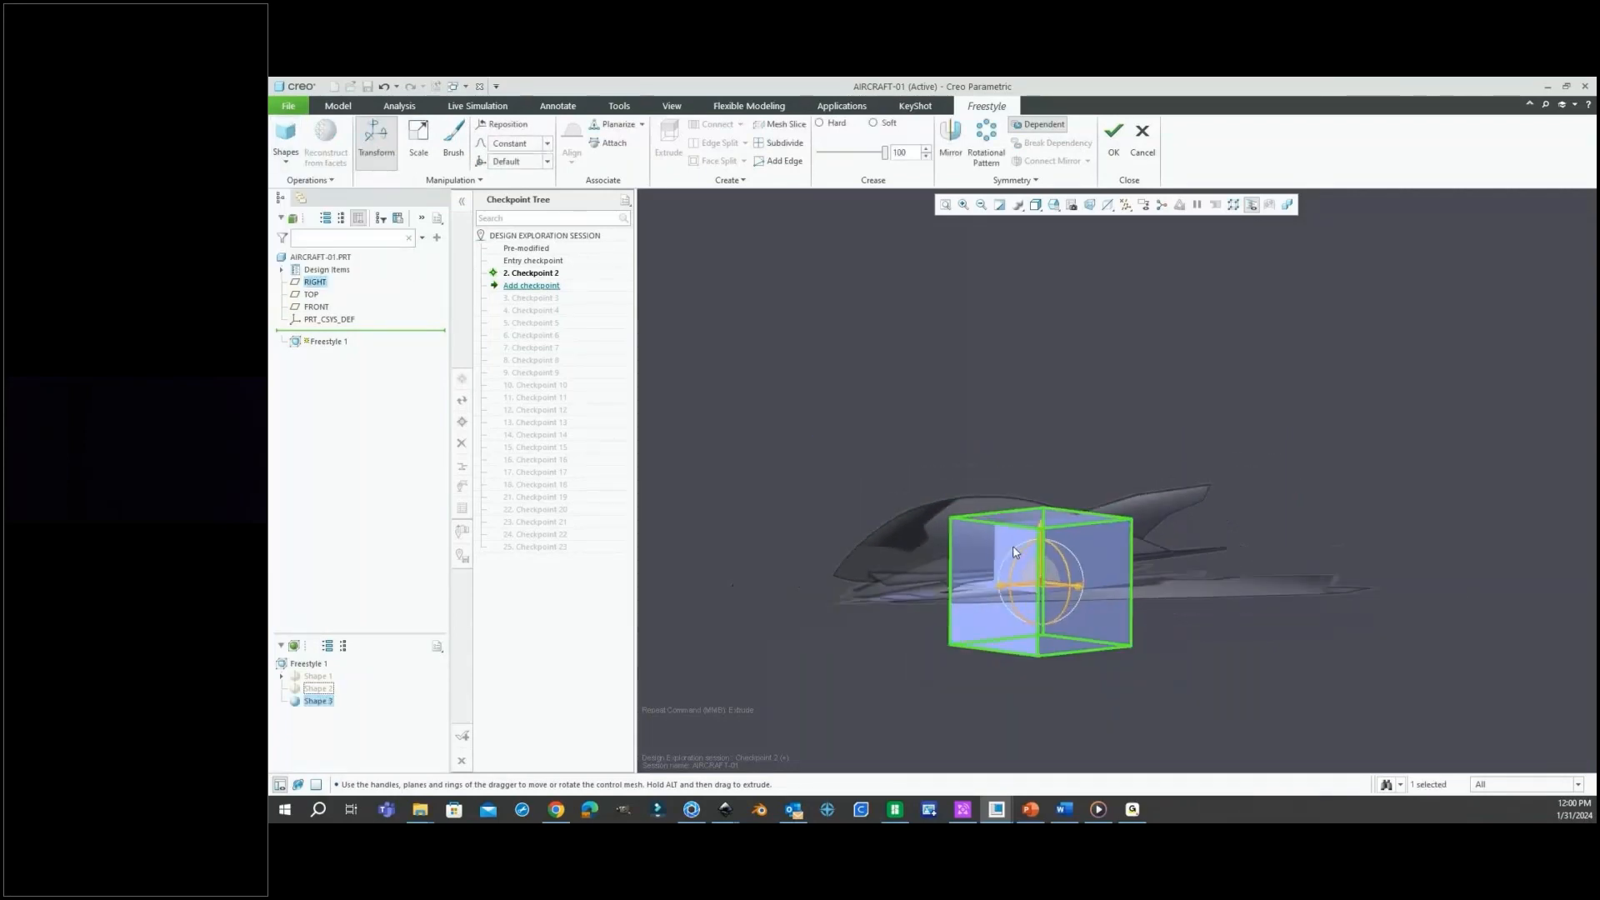
pyautogui.moveTo(1013, 551)
pyautogui.mouseDown(button='middle')
pyautogui.moveTo(1003, 575)
pyautogui.moveTo(993, 558)
pyautogui.mouseUp(button='middle')
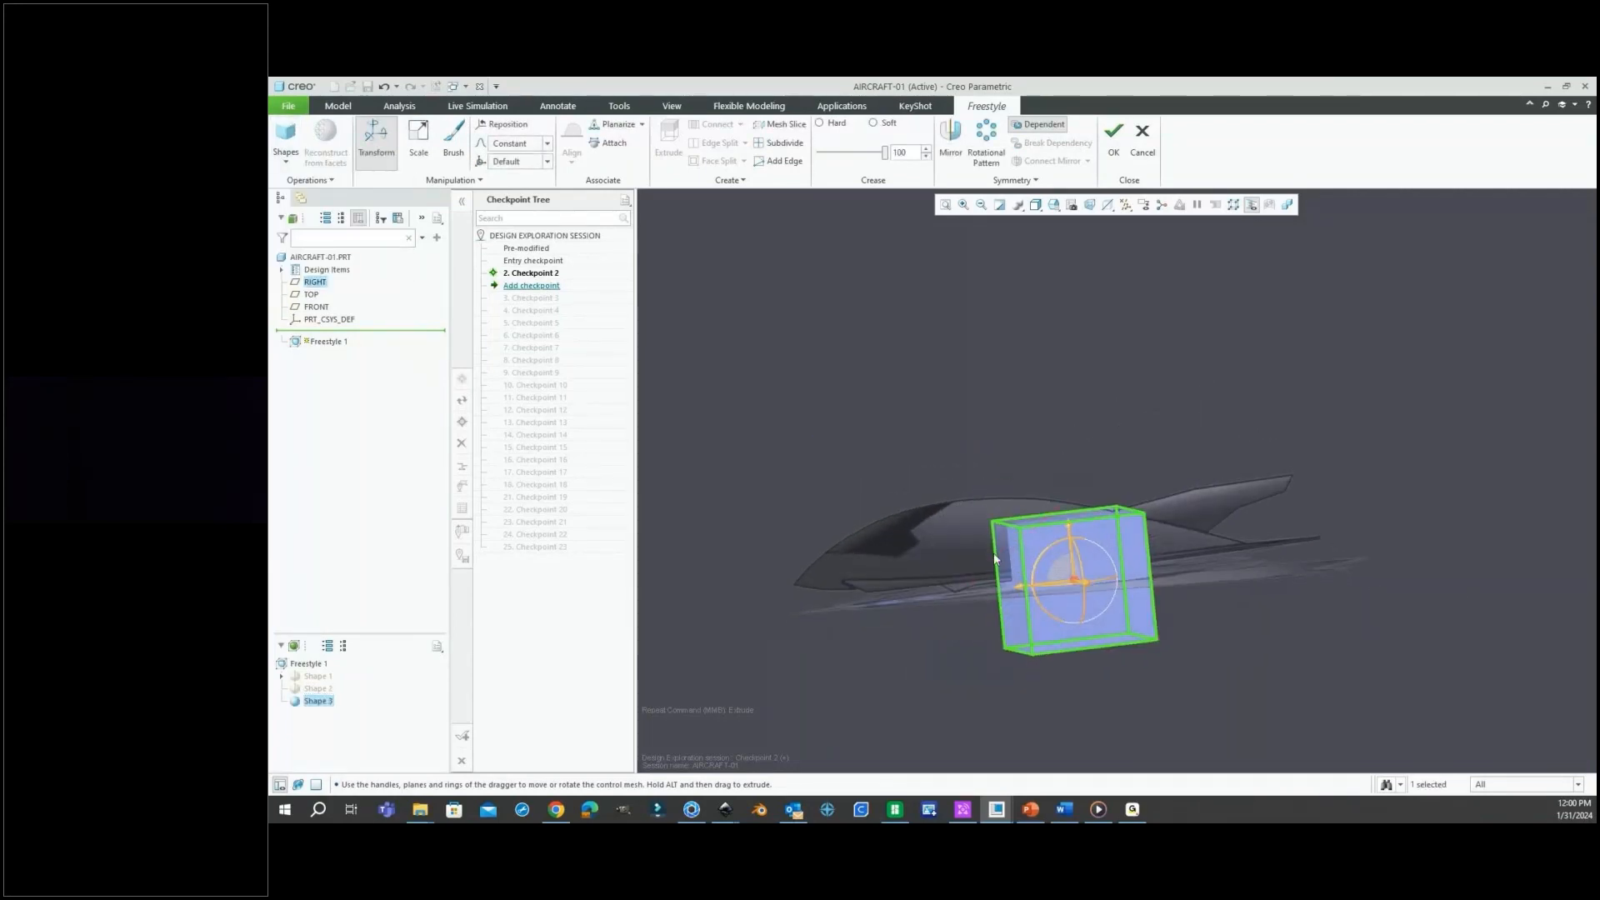
pyautogui.rightClick(1214, 453)
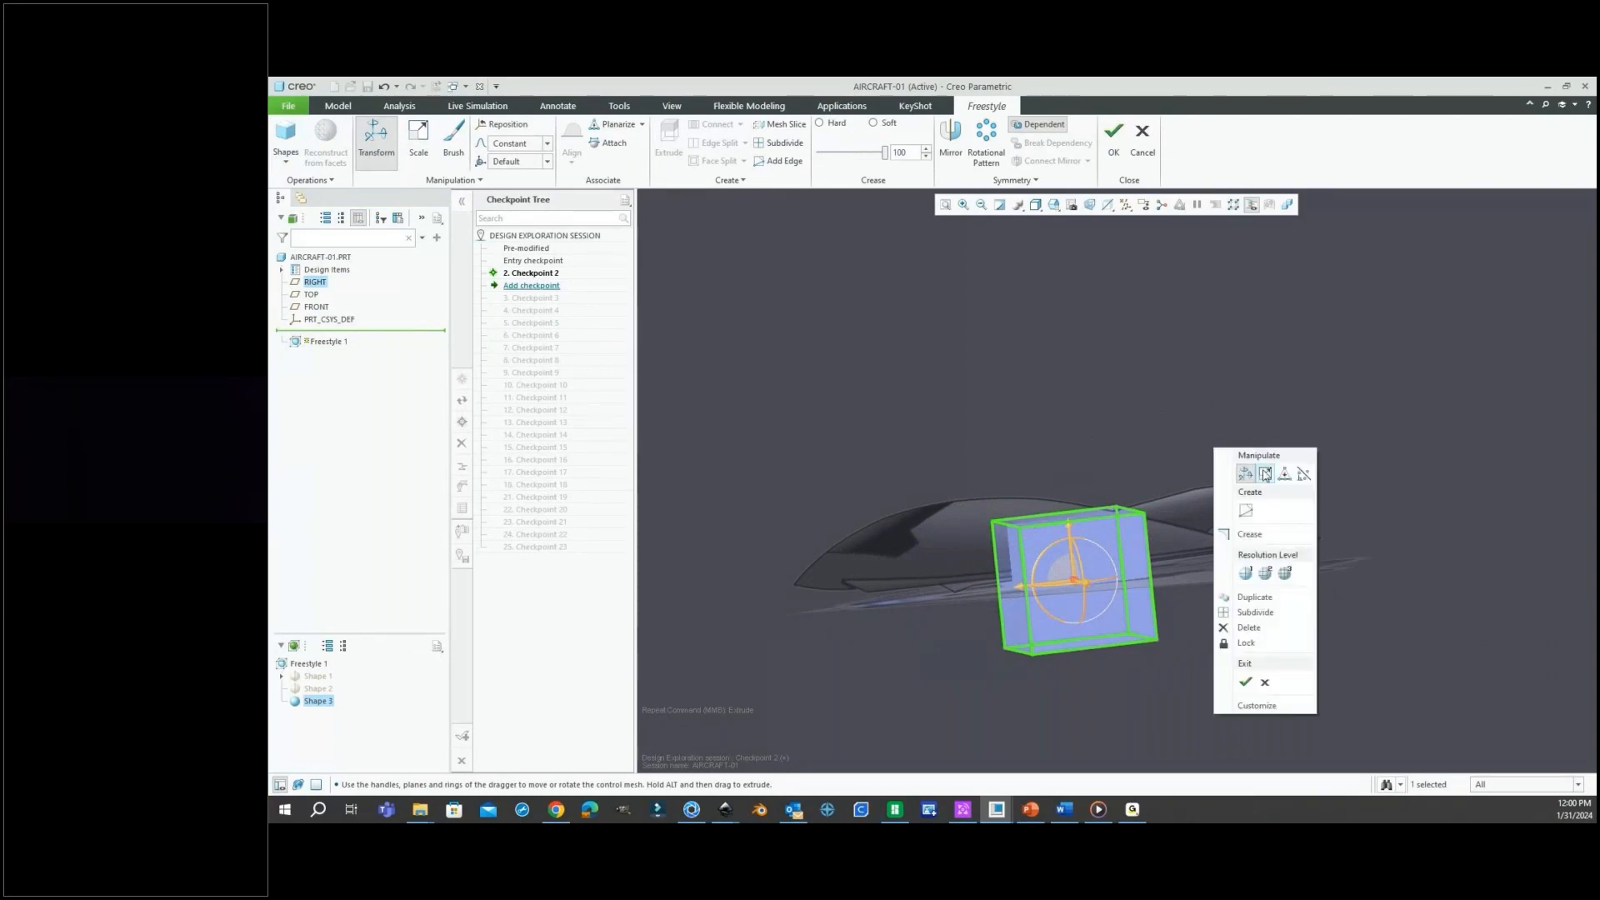
pyautogui.click(1265, 475)
pyautogui.moveTo(1059, 562); pyautogui.dragTo(1078, 625)
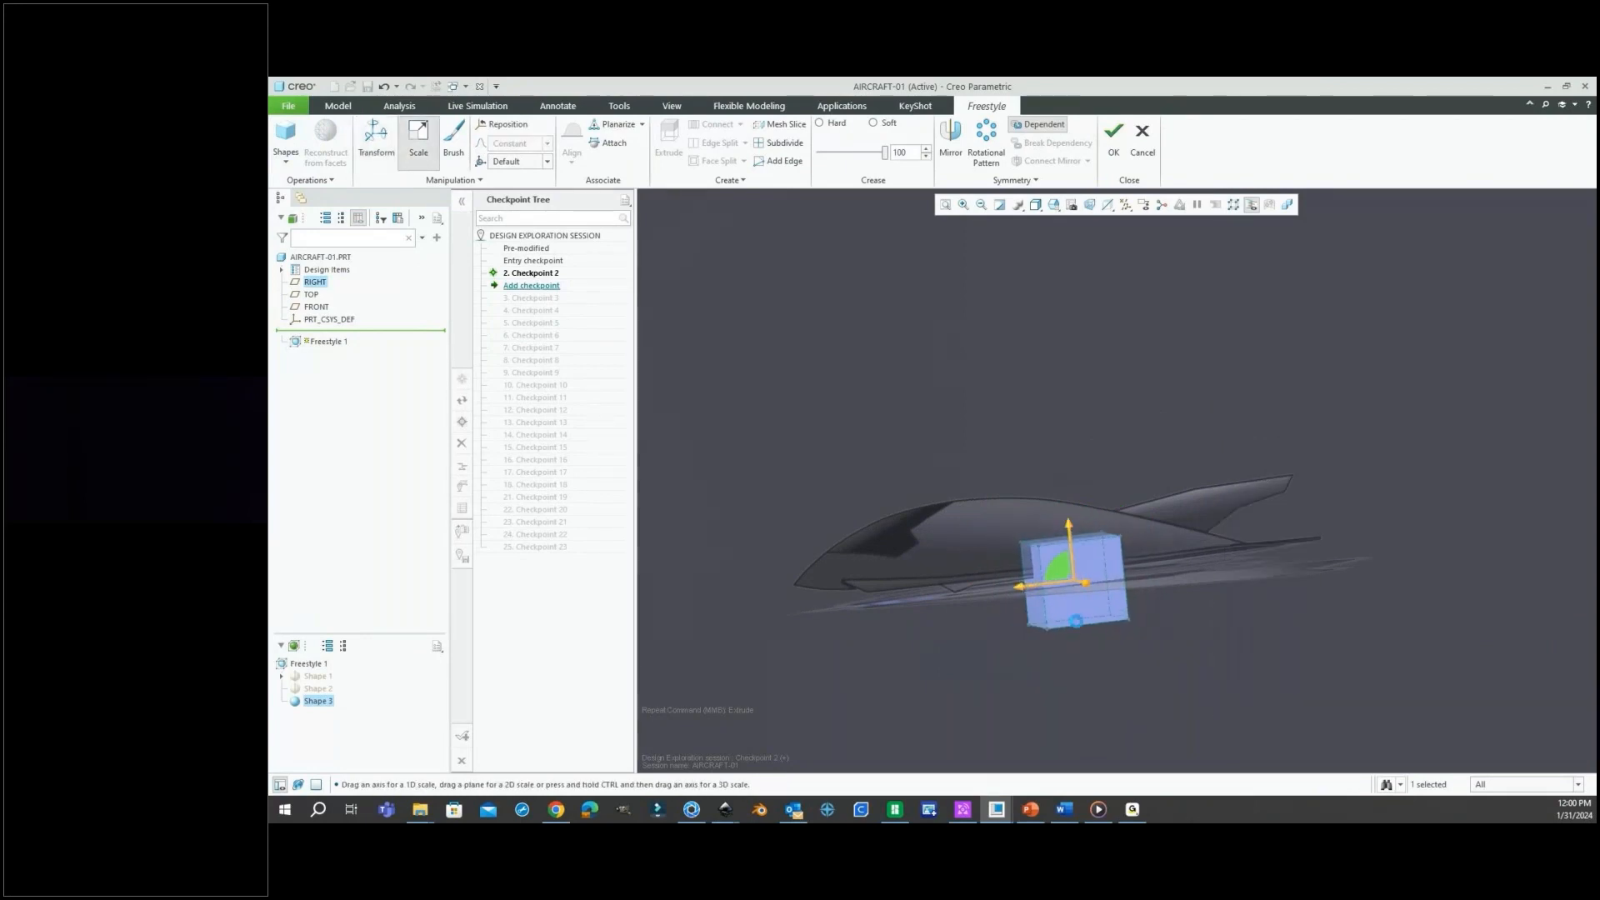
# Move the box forward and up so that it sits over the middle of the fuselage image.
pyautogui.rightClick(1081, 455)
pyautogui.click(1117, 470)
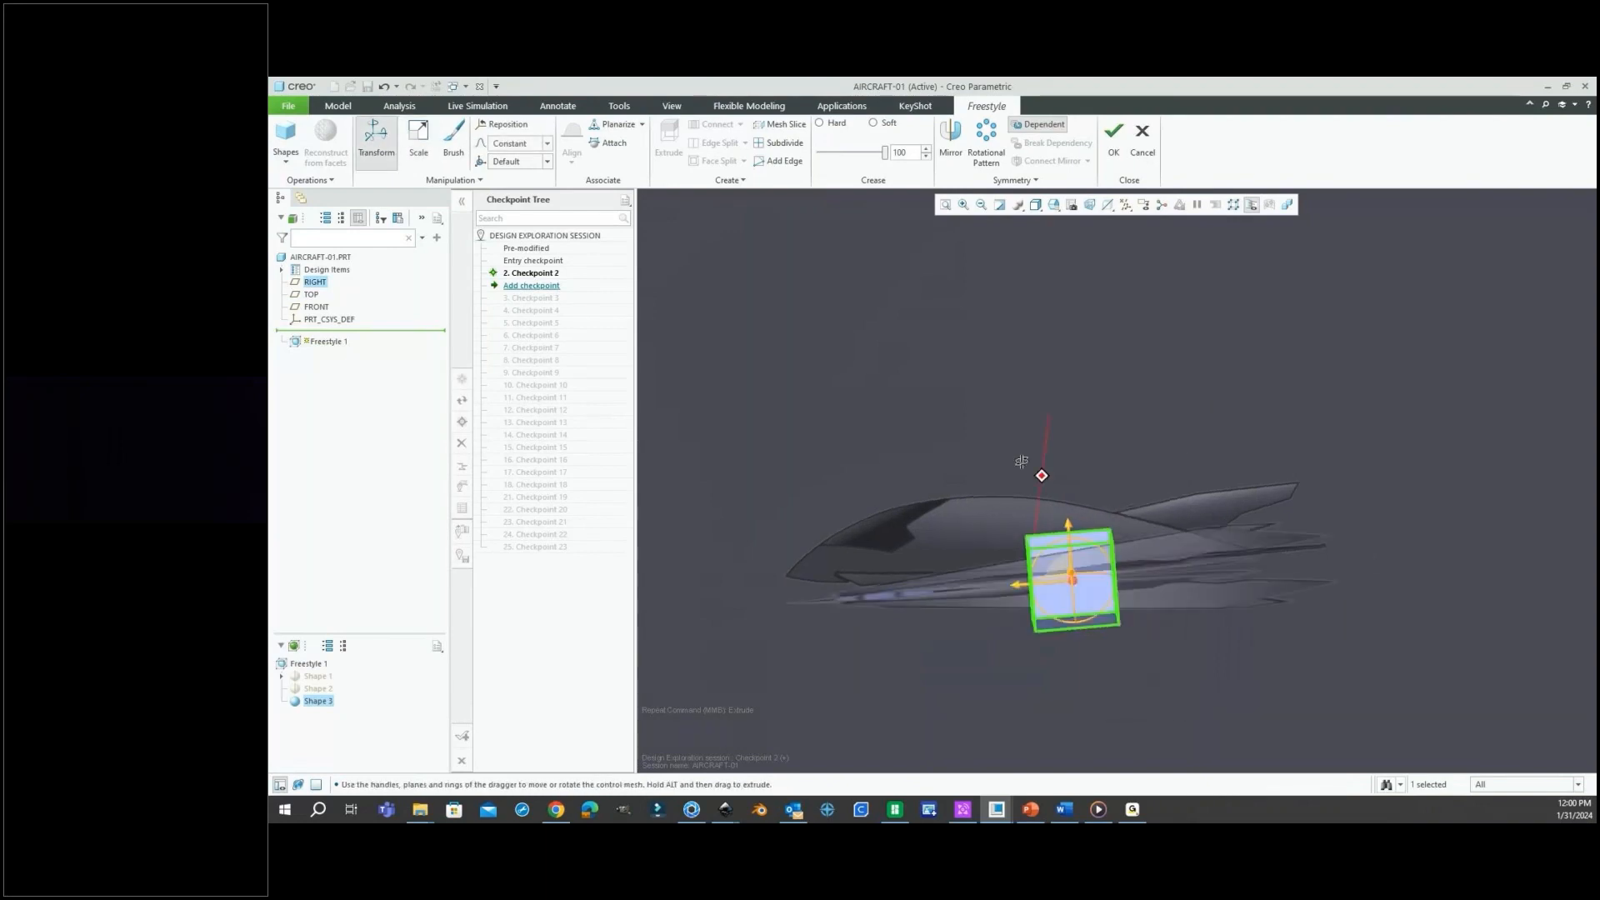
pyautogui.moveTo(1022, 461); pyautogui.dragTo(1025, 477, button='middle')
pyautogui.moveTo(1007, 585); pyautogui.dragTo(925, 586)
pyautogui.moveTo(983, 524); pyautogui.dragTo(983, 464)
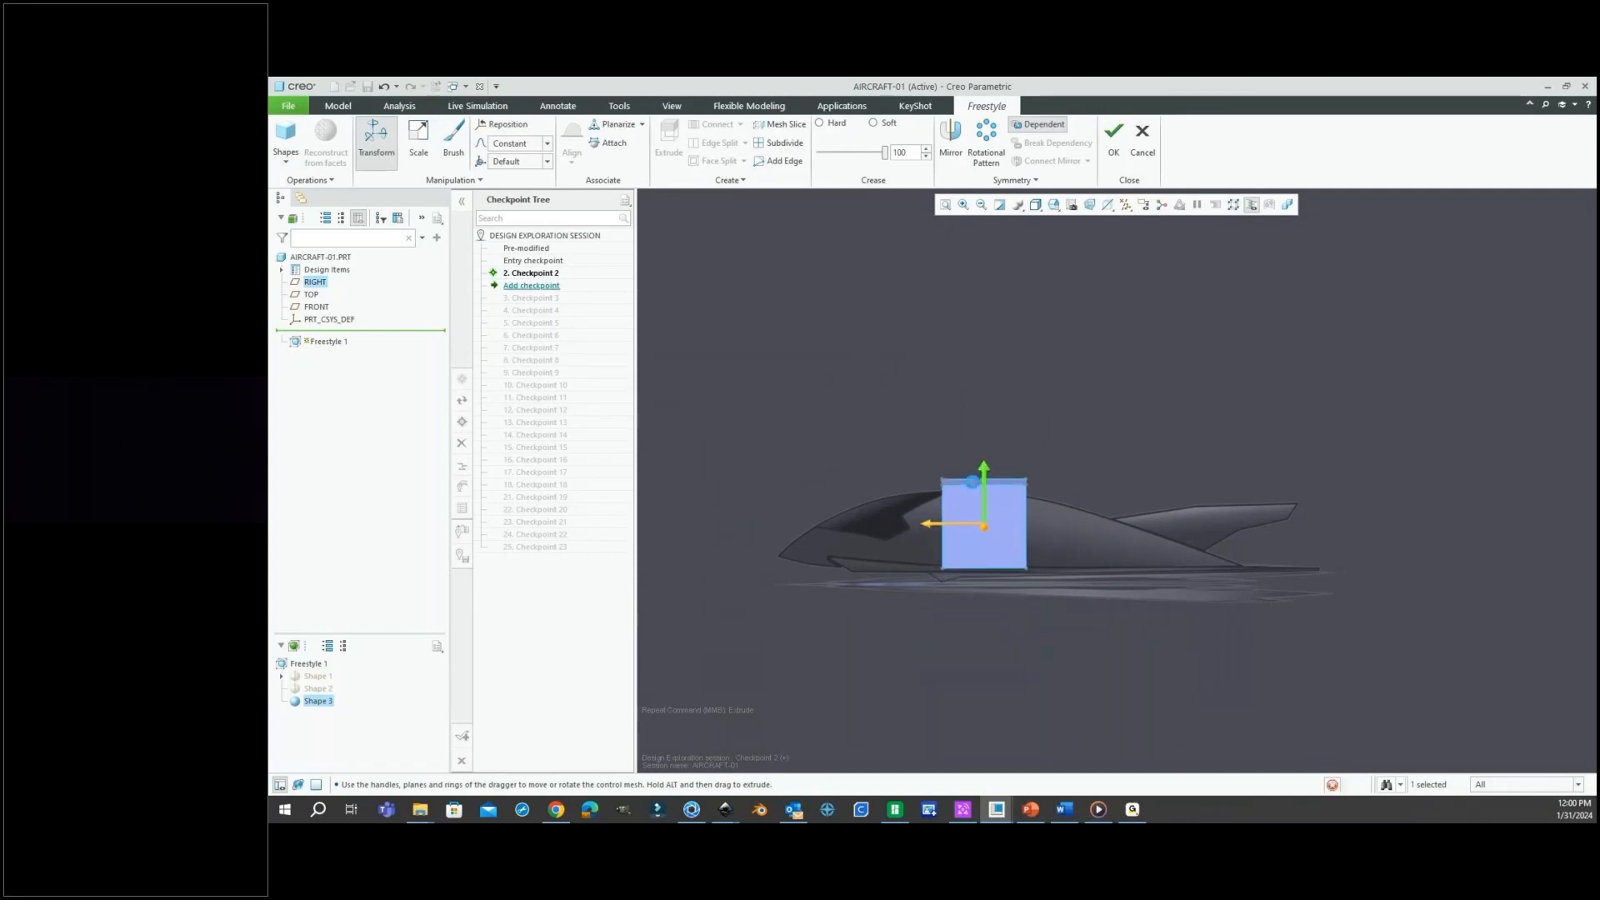
# Lower the box's top face to the fuselage's upper outline in the side view.
pyautogui.click(966, 432)
pyautogui.scroll(3, 962, 463)
pyautogui.scroll(3, 959, 491)
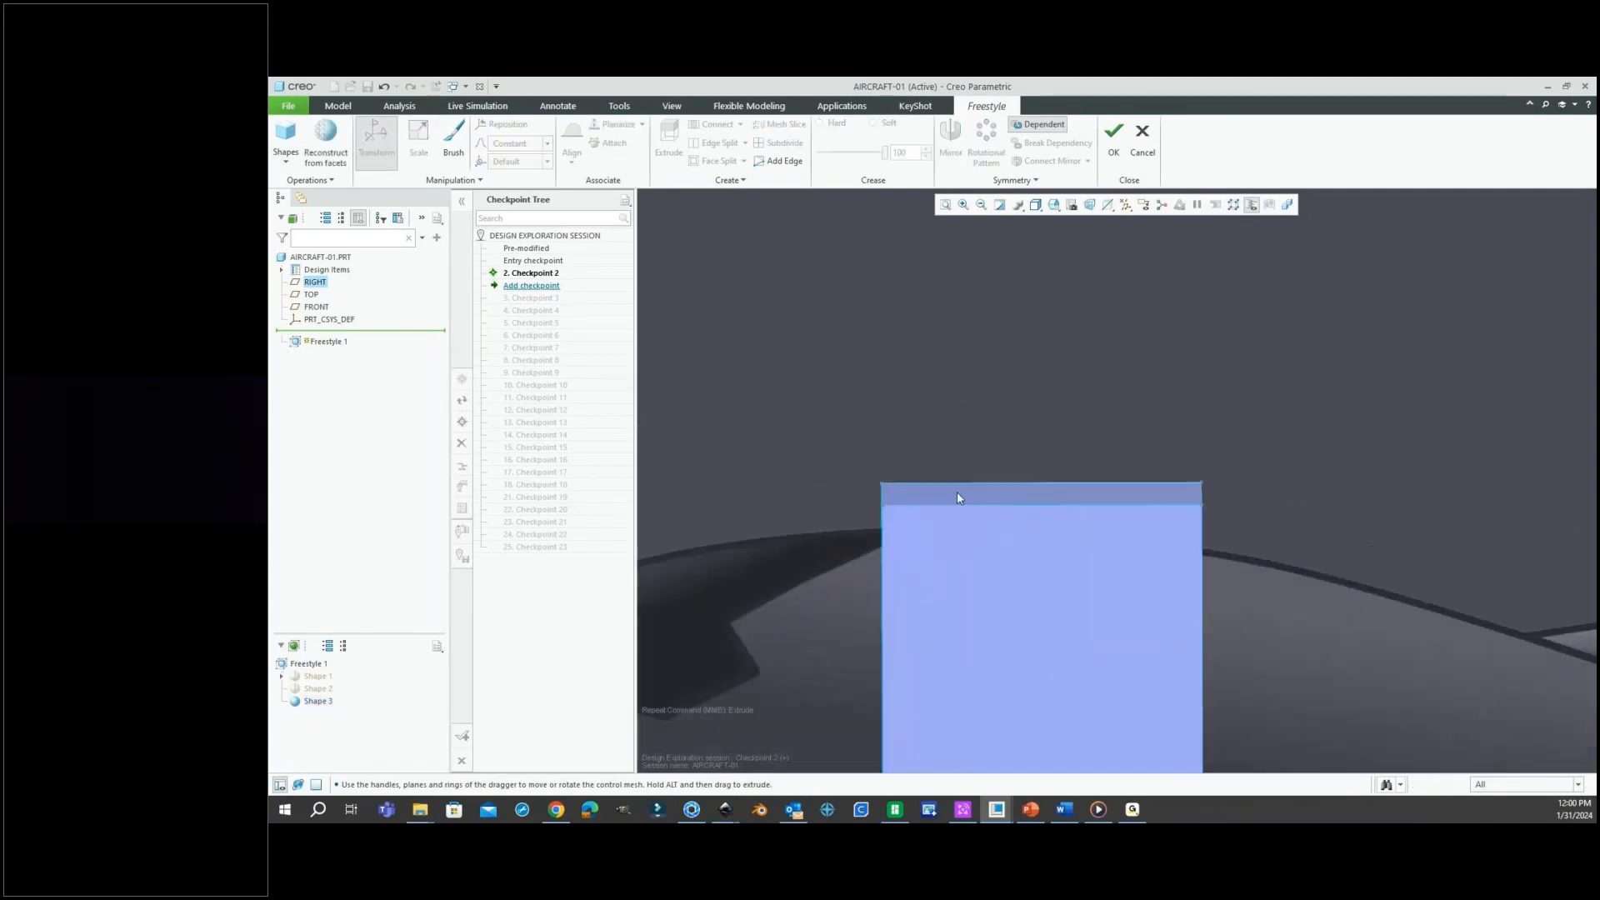
pyautogui.click(956, 492)
pyautogui.scroll(-5, 962, 483)
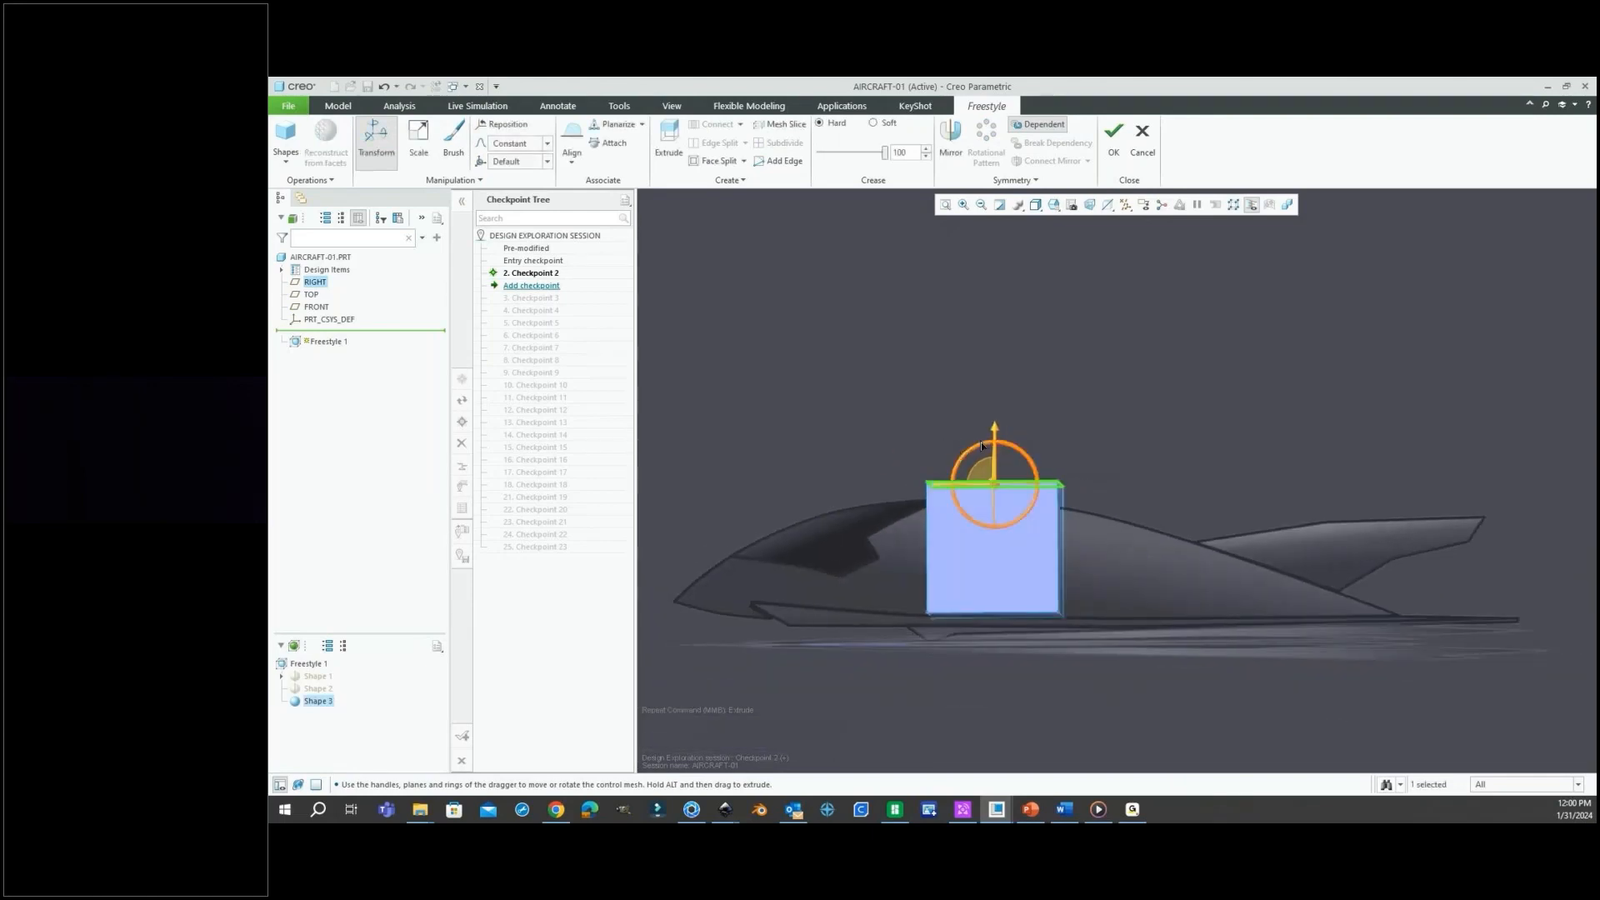
pyautogui.moveTo(993, 425); pyautogui.dragTo(994, 443)
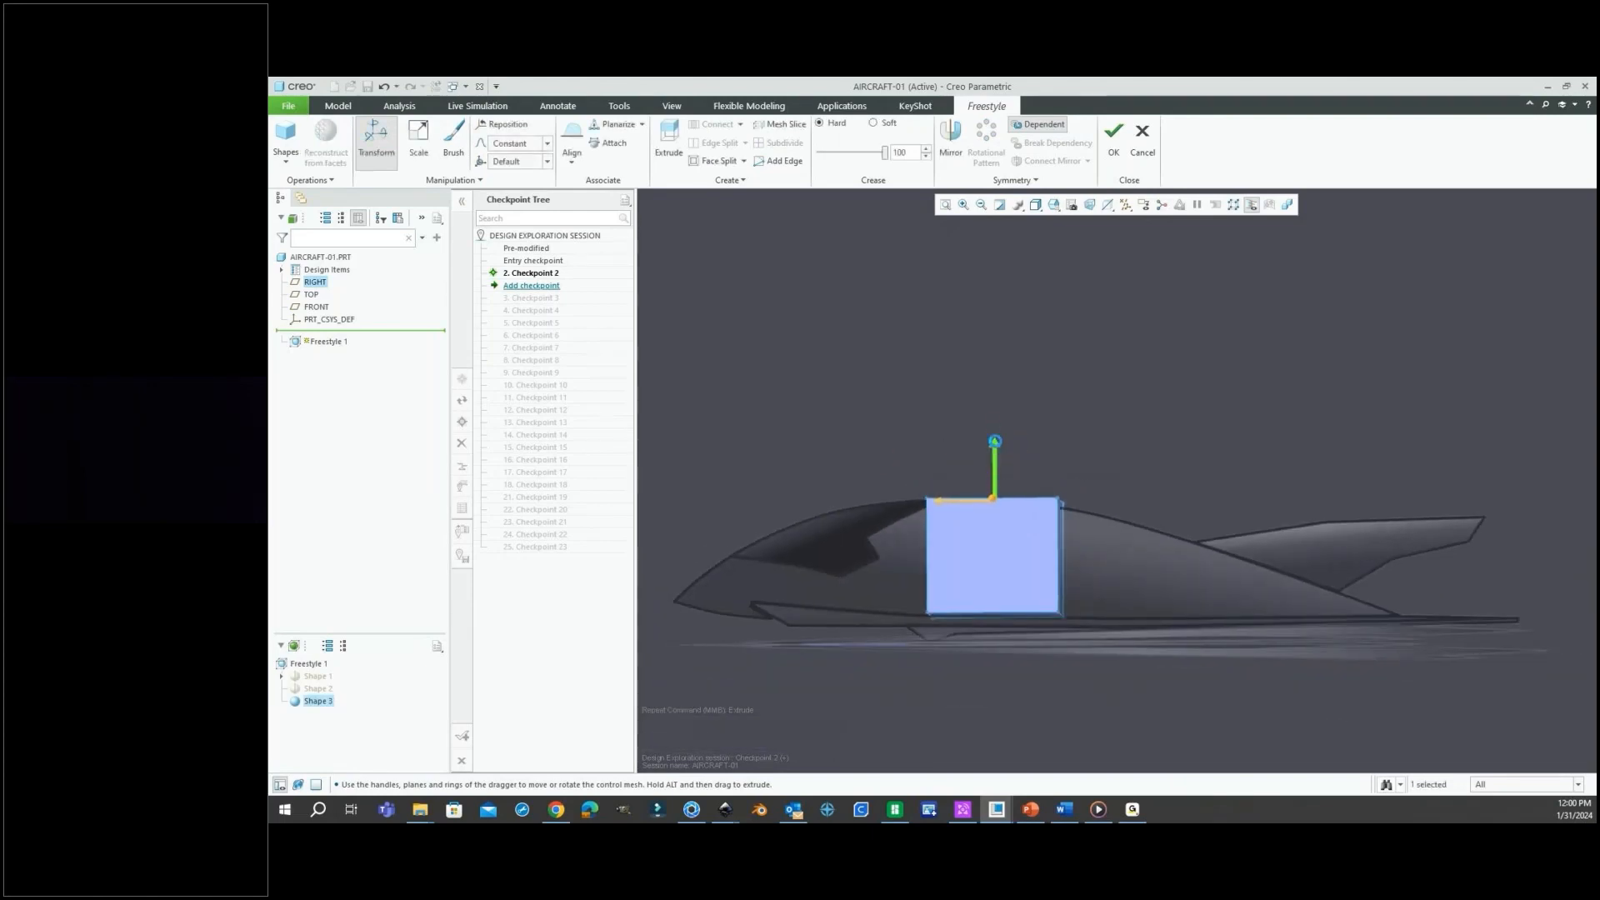
# Mirror the box mesh about the RIGHT plane.
pyautogui.moveTo(893, 448); pyautogui.dragTo(933, 473, button='middle')
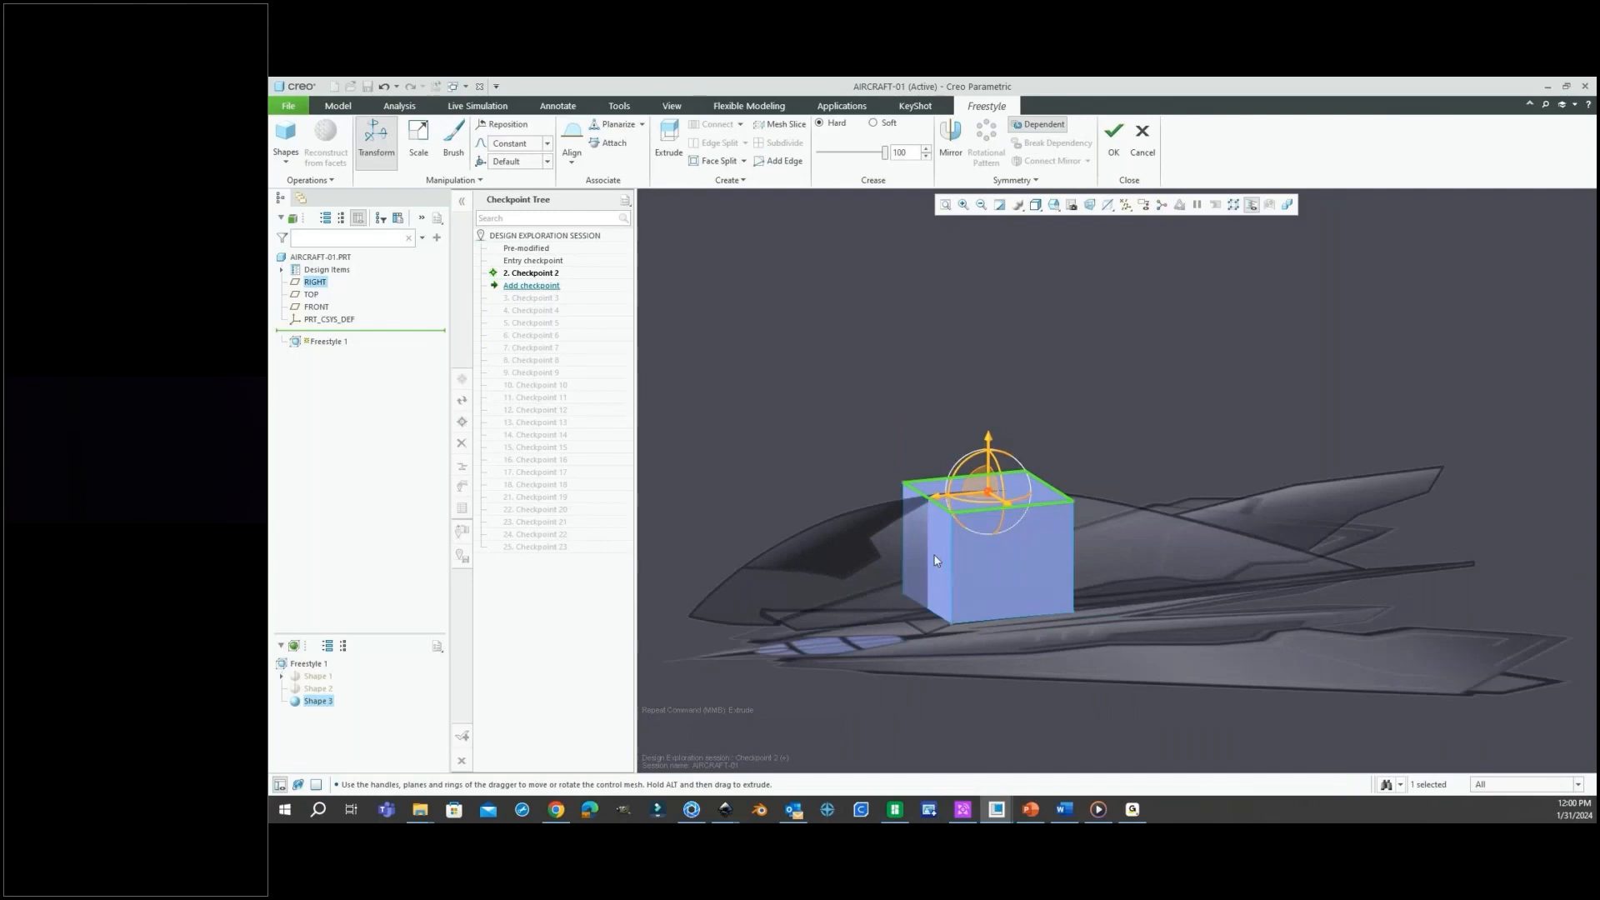
pyautogui.click(920, 552)
pyautogui.click(1147, 427)
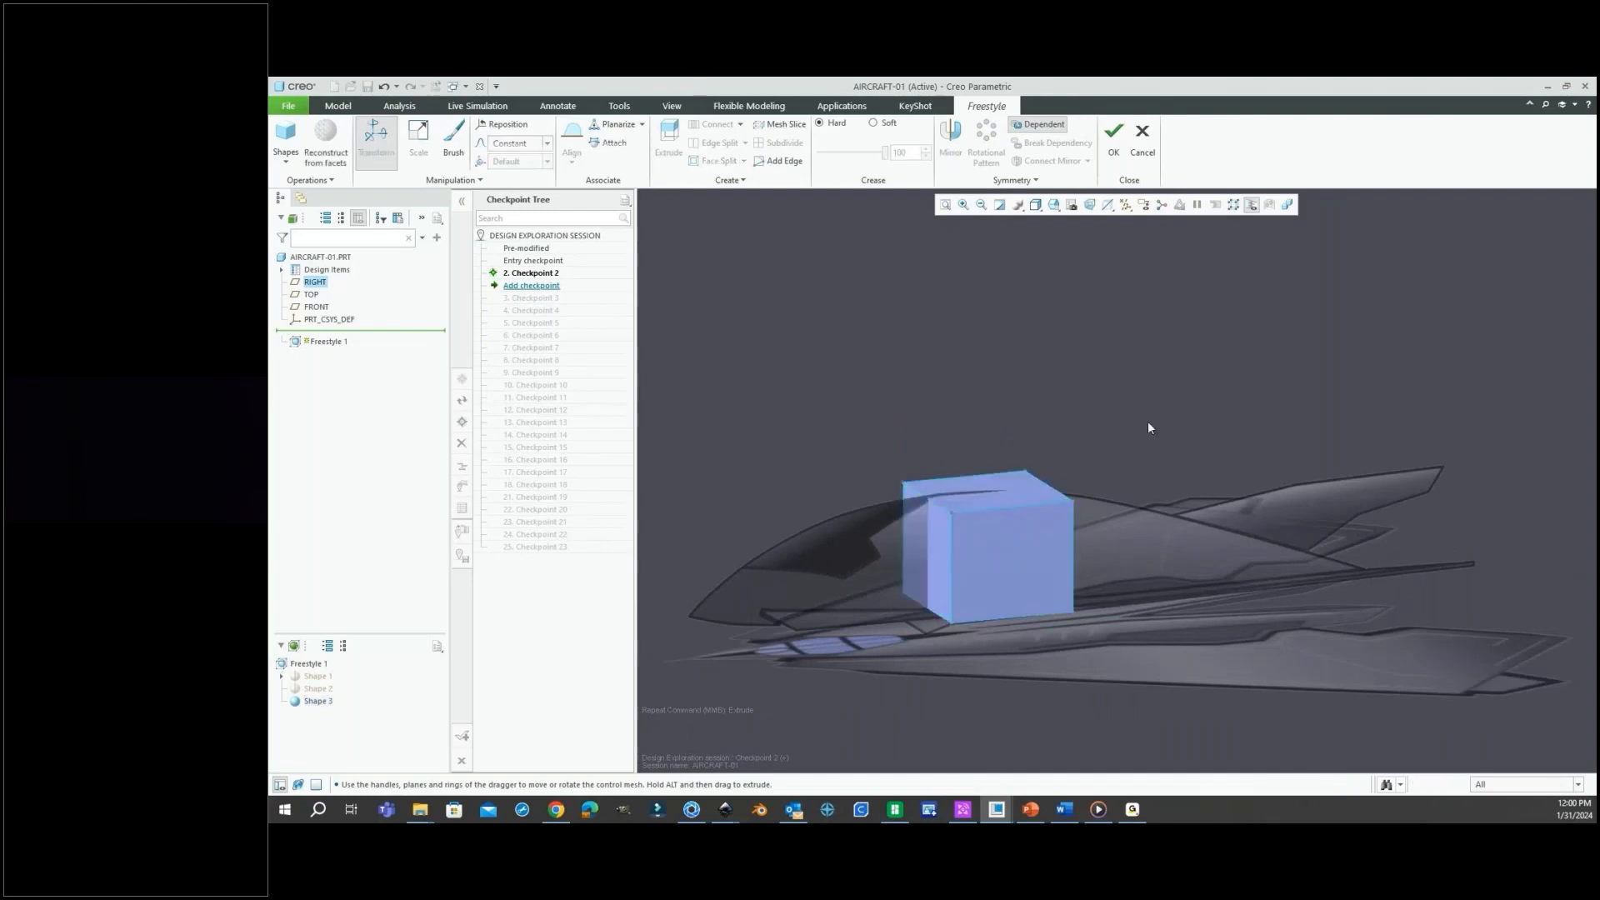
pyautogui.moveTo(1147, 427); pyautogui.dragTo(1170, 557, button='middle')
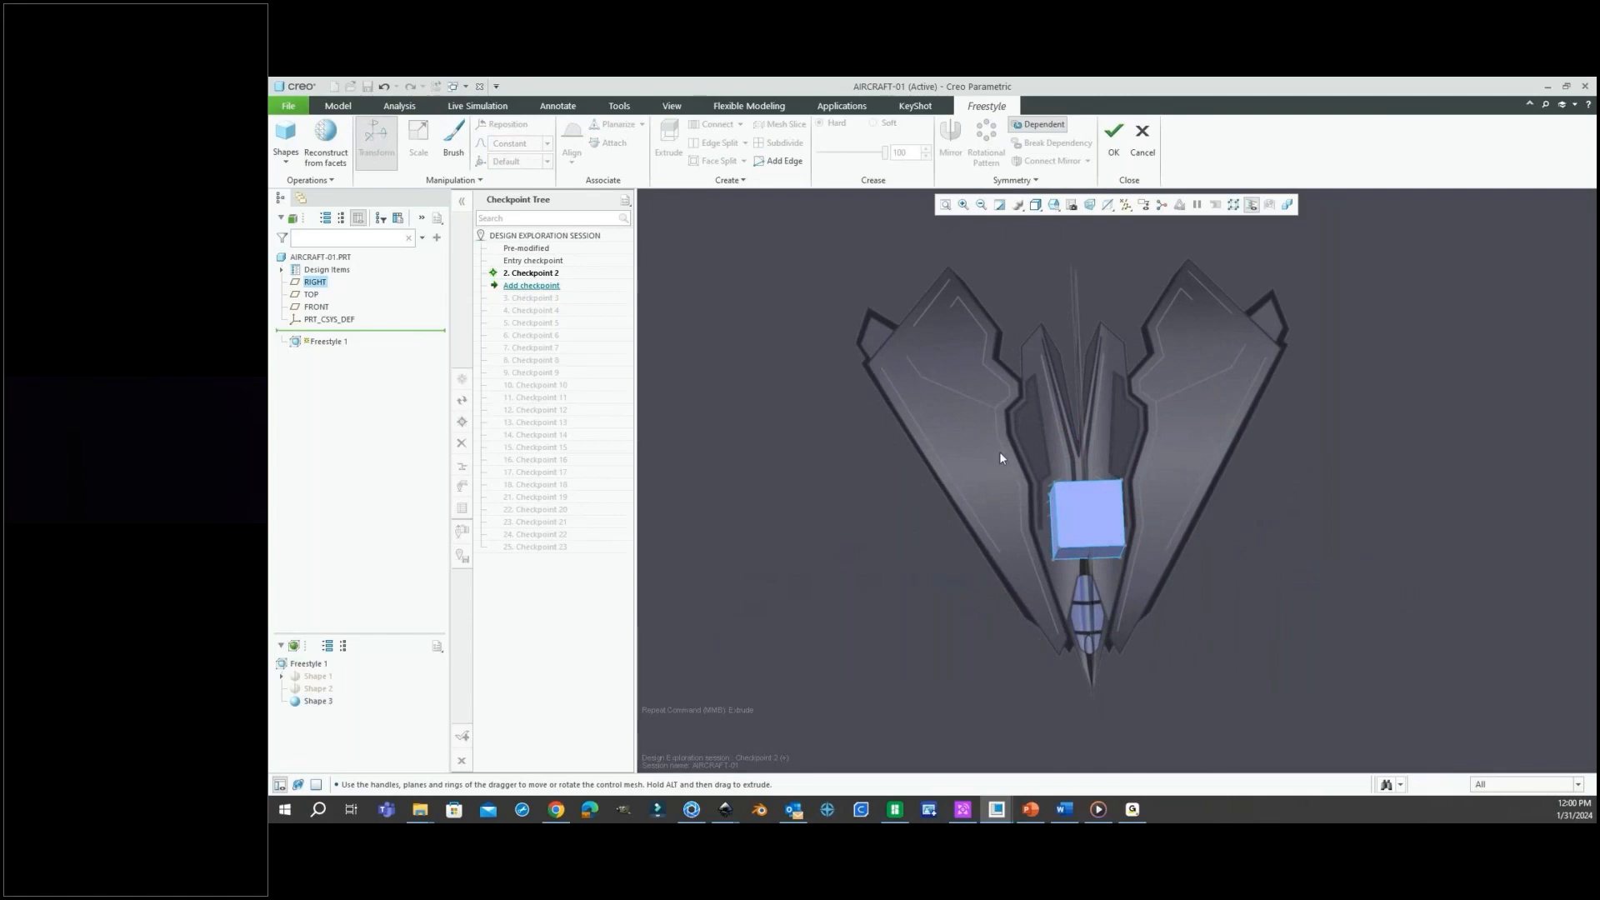
pyautogui.click(1052, 546)
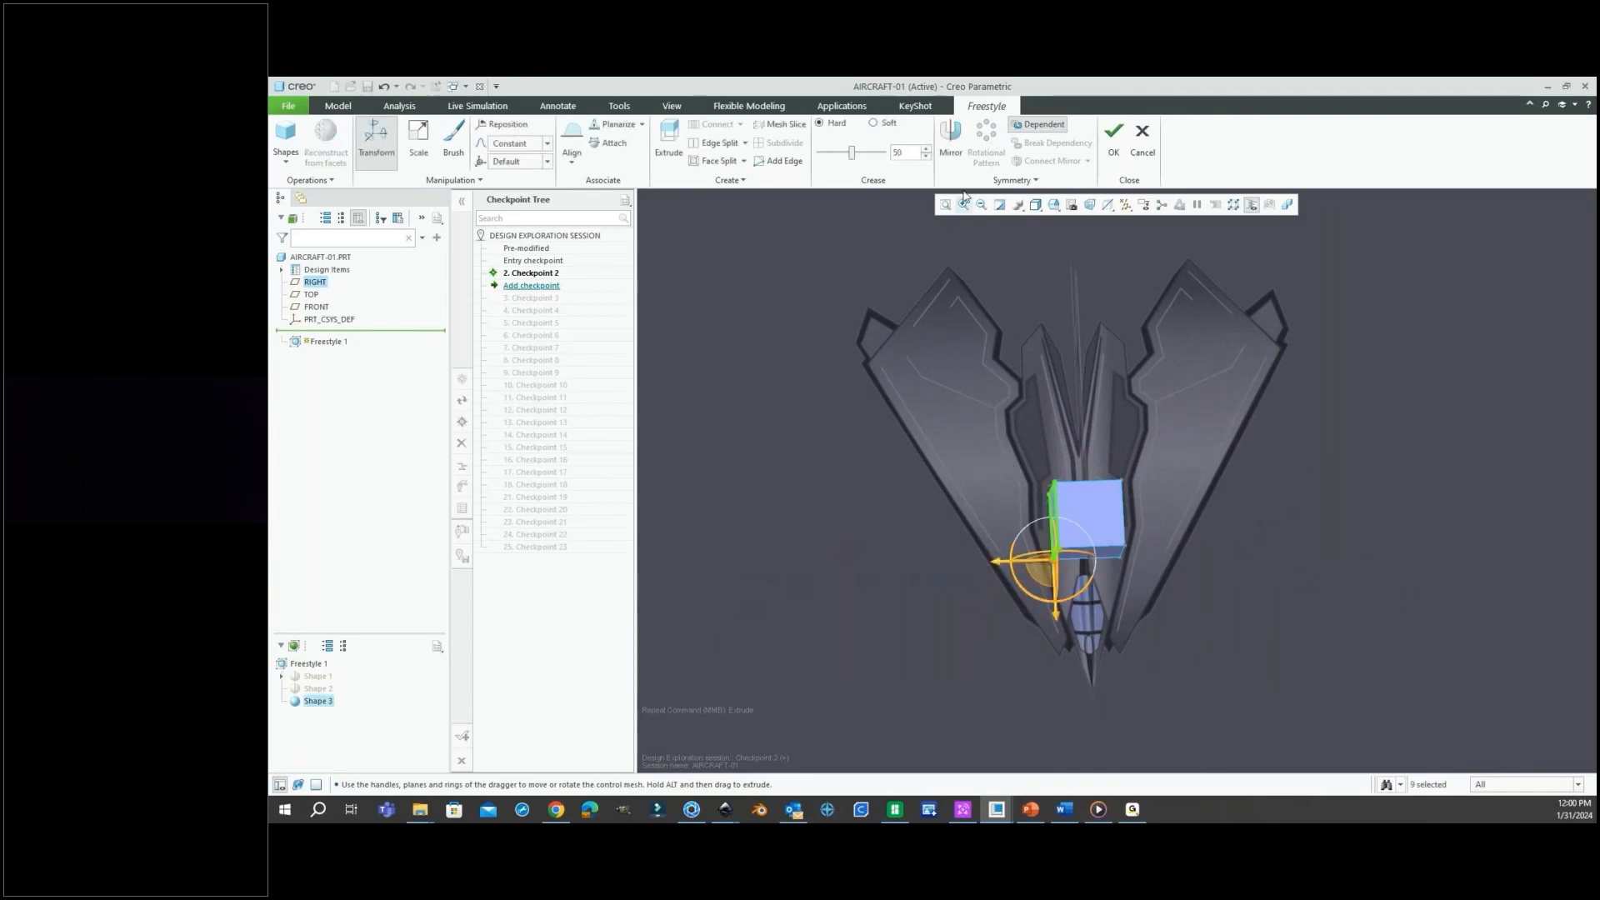
pyautogui.click(951, 137)
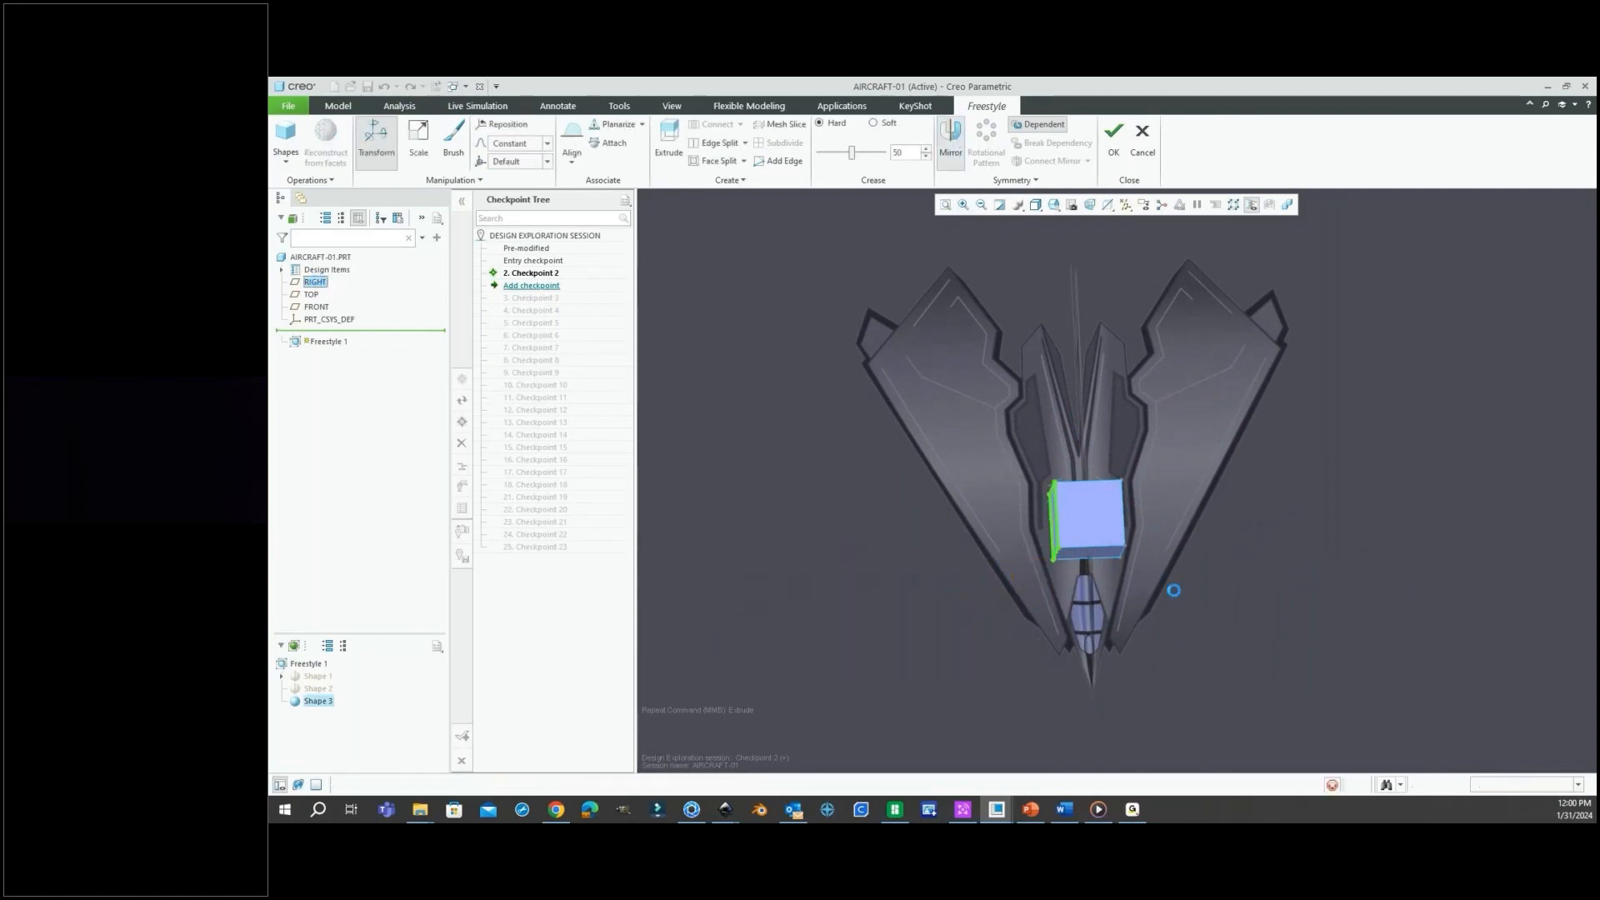
# Extrude the box's front face forward along the fuselage.
pyautogui.moveTo(1173, 590); pyautogui.dragTo(1130, 460, button='middle')
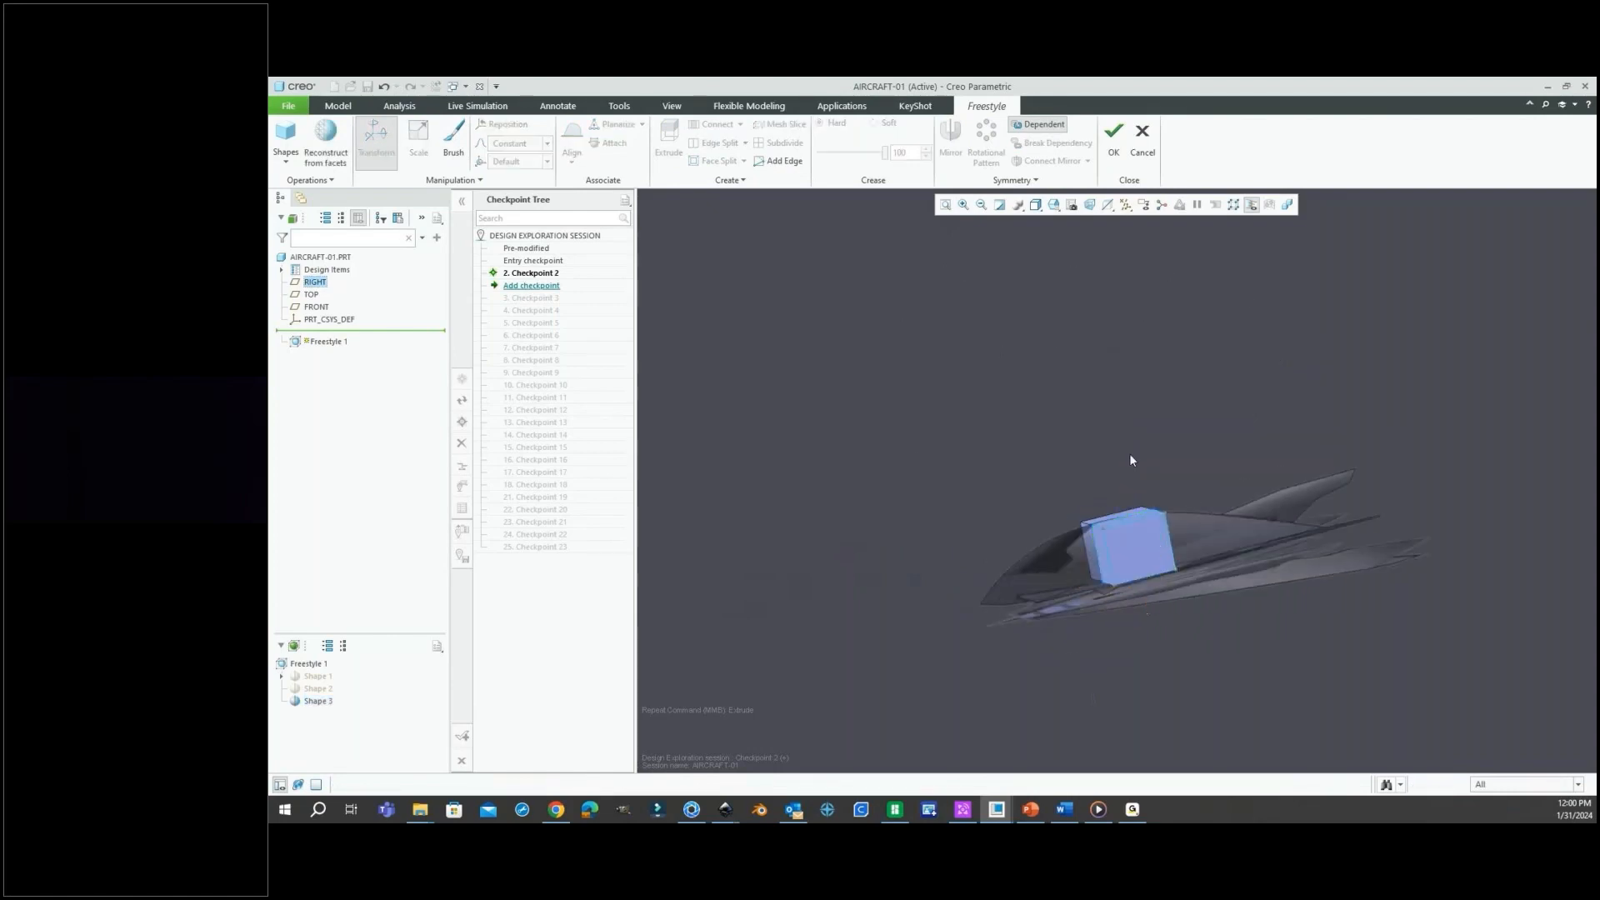
pyautogui.scroll(-3, 1116, 500)
pyautogui.click(1097, 562)
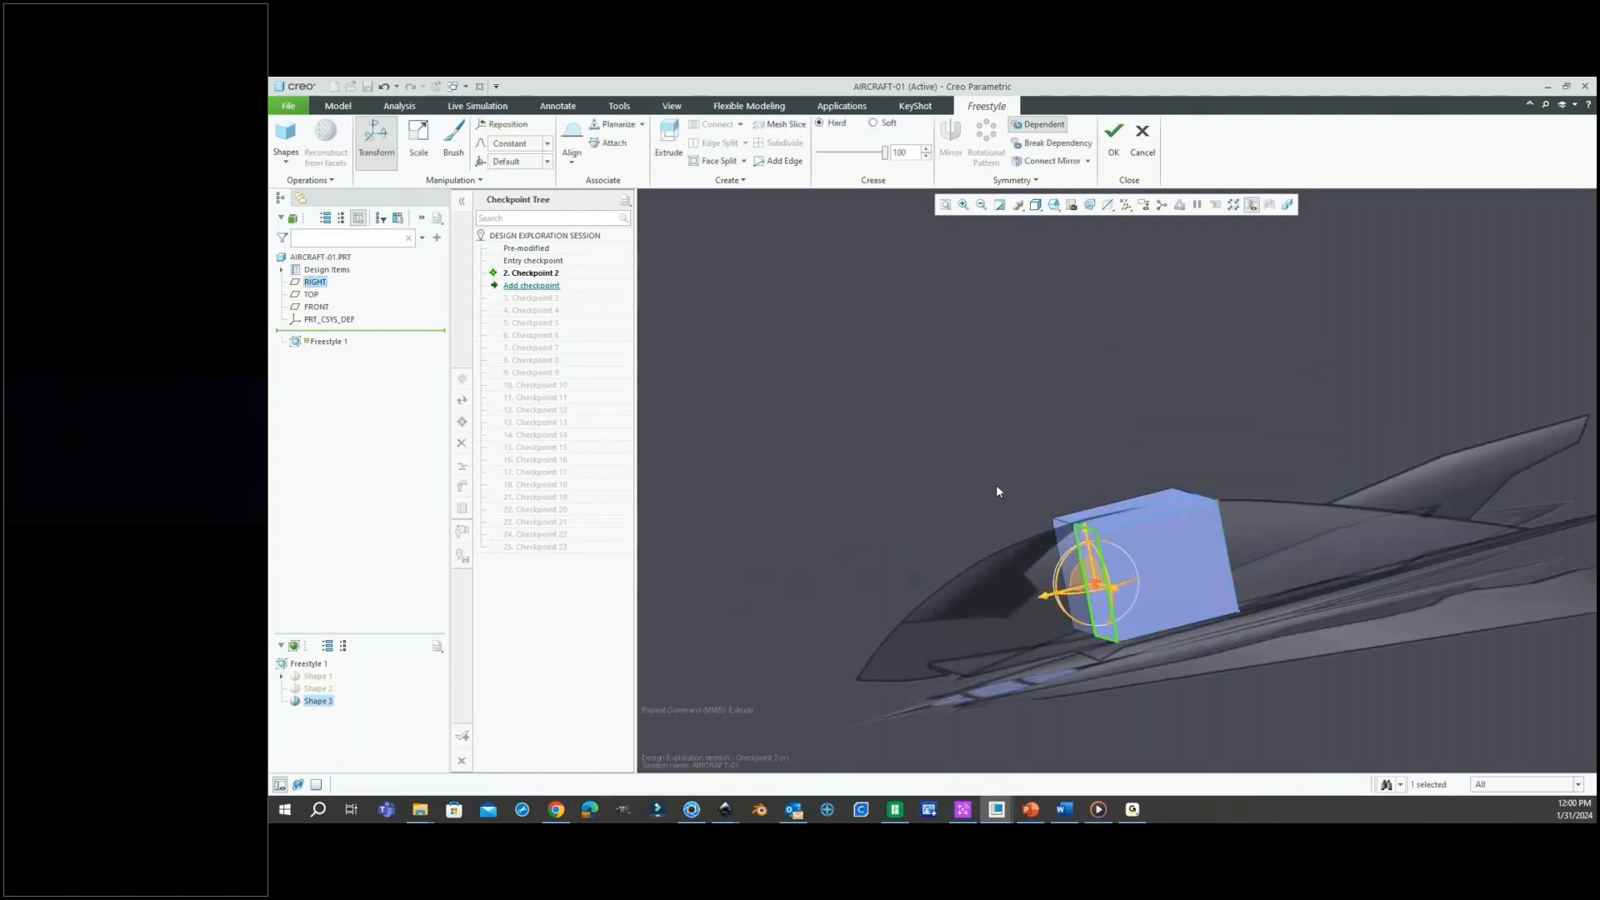
pyautogui.rightClick(997, 486)
pyautogui.click(1028, 189)
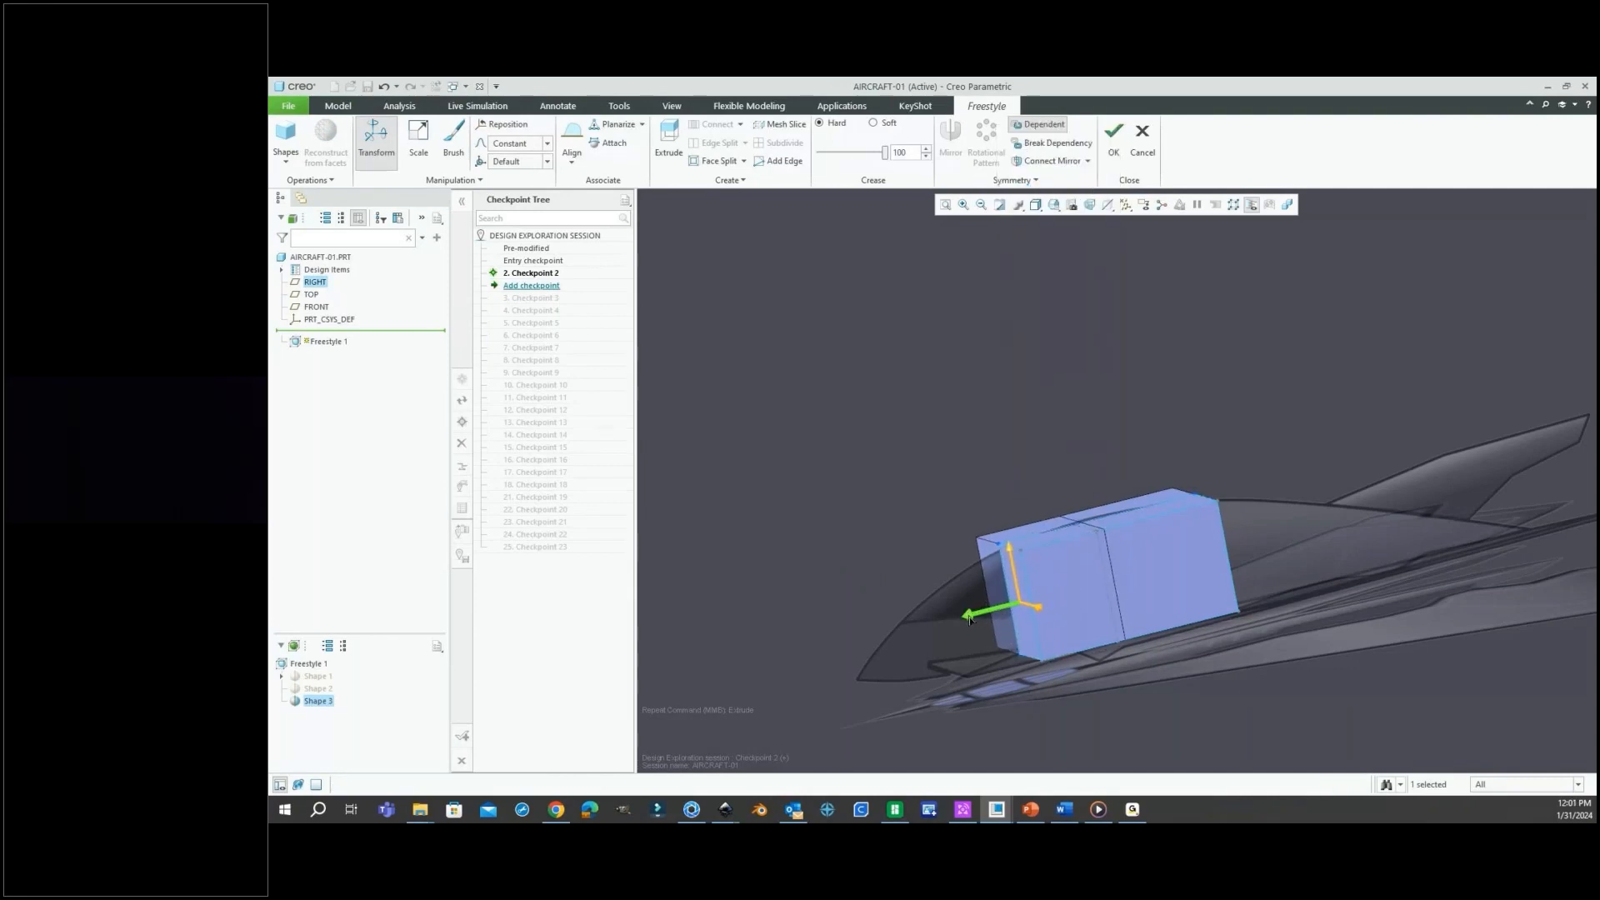
pyautogui.moveTo(968, 619); pyautogui.dragTo(967, 619)
# Extrude the front face again and move it forward to the tip of the aircraft's nose.
pyautogui.rightClick(957, 501)
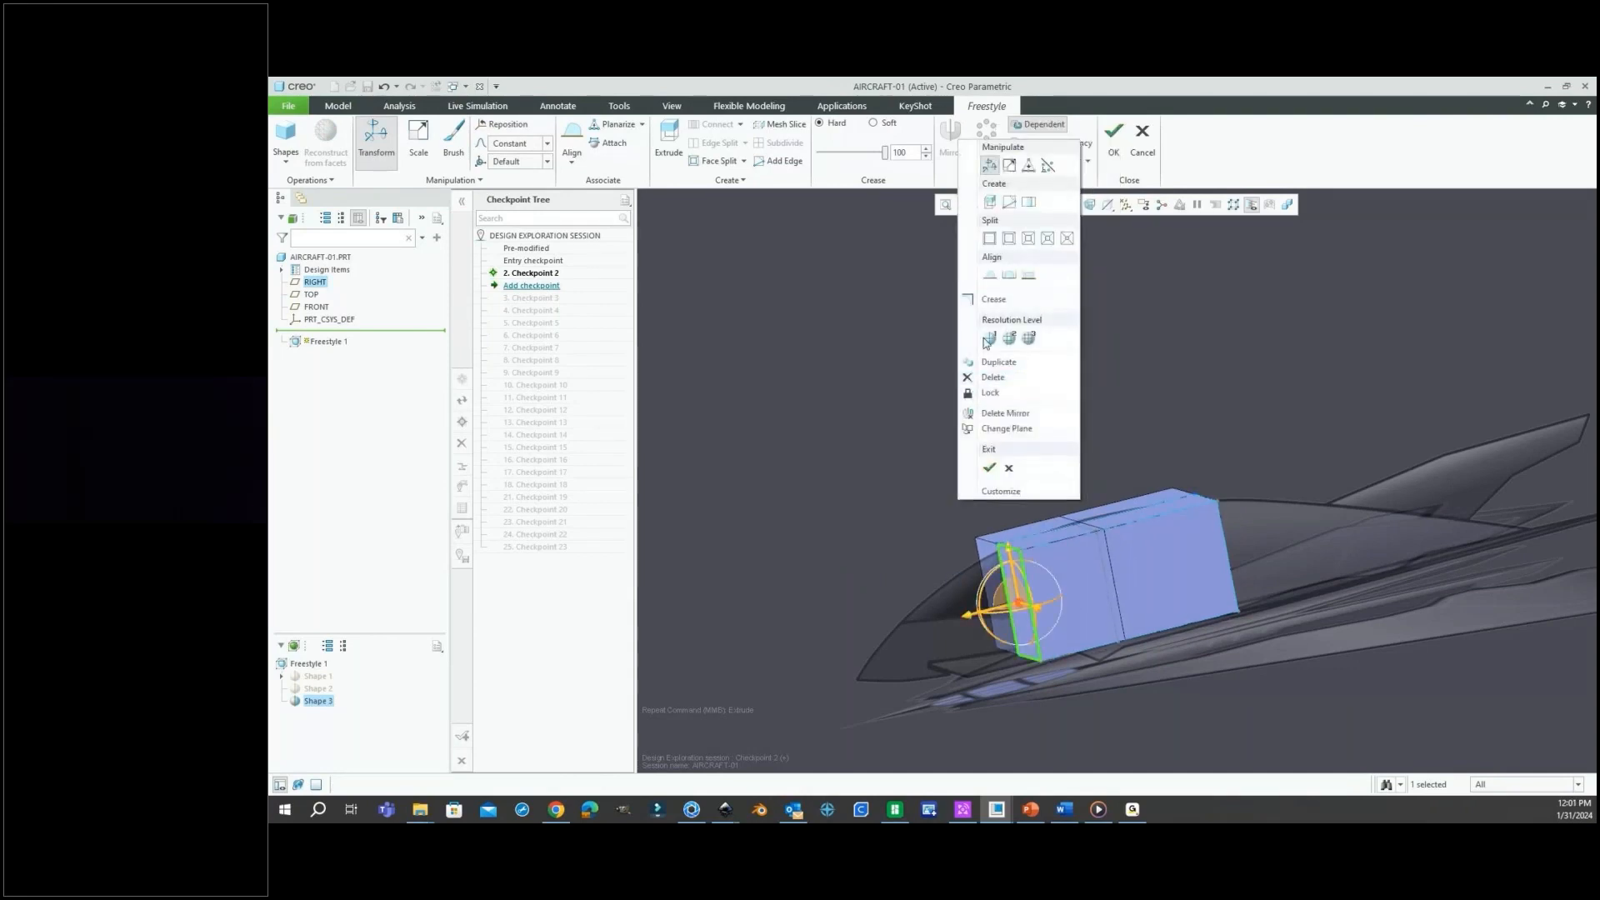
pyautogui.click(990, 202)
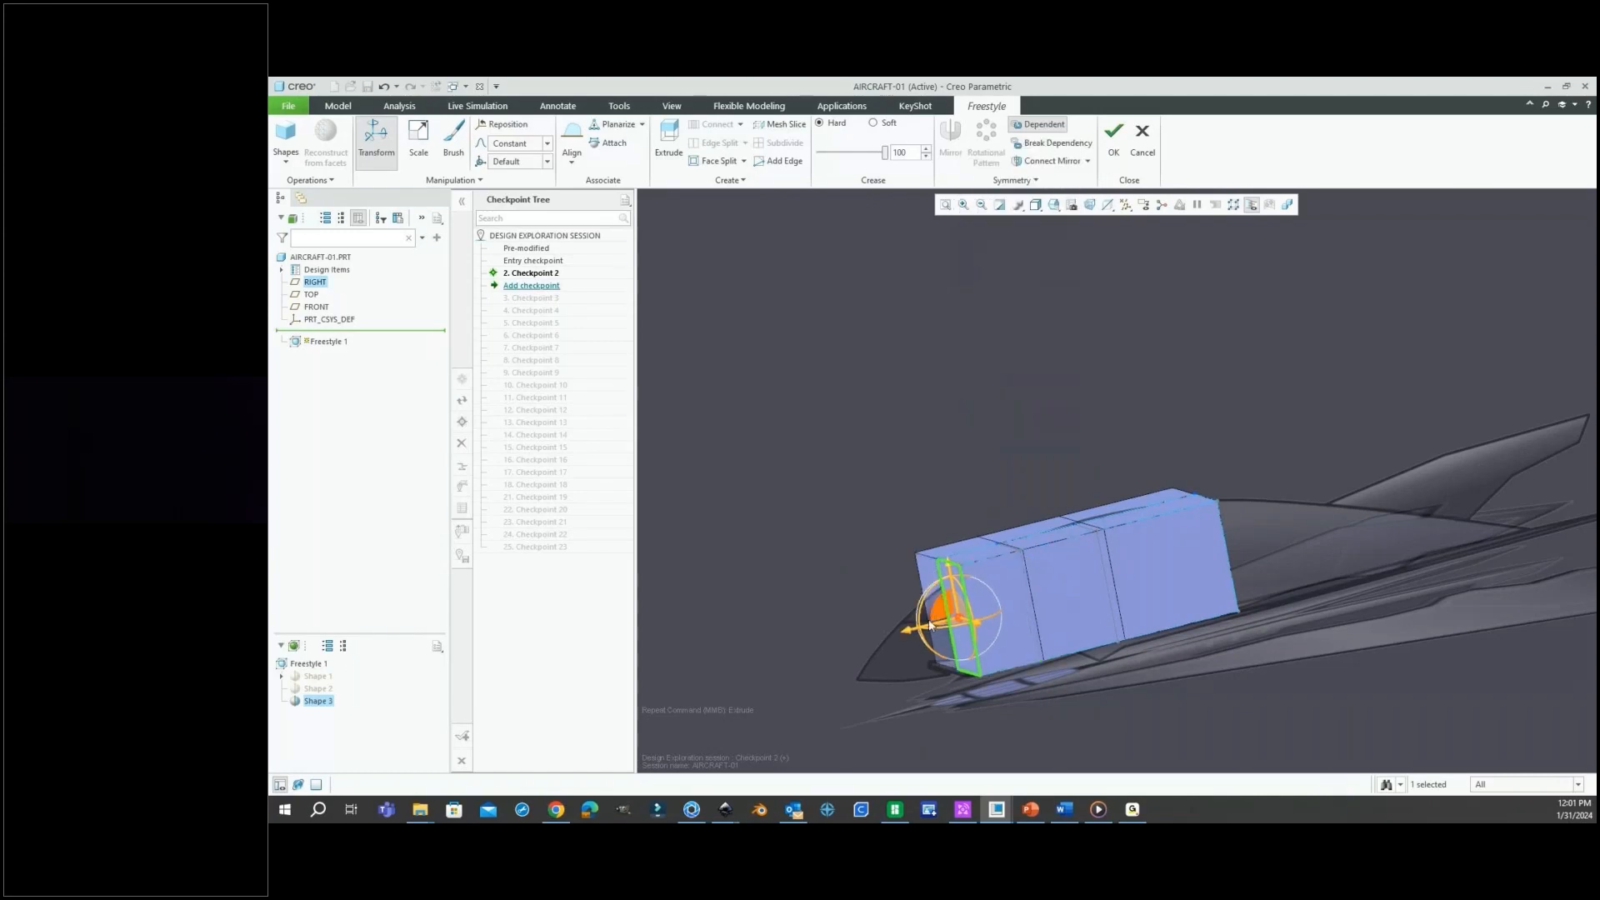
pyautogui.moveTo(906, 631); pyautogui.dragTo(823, 678)
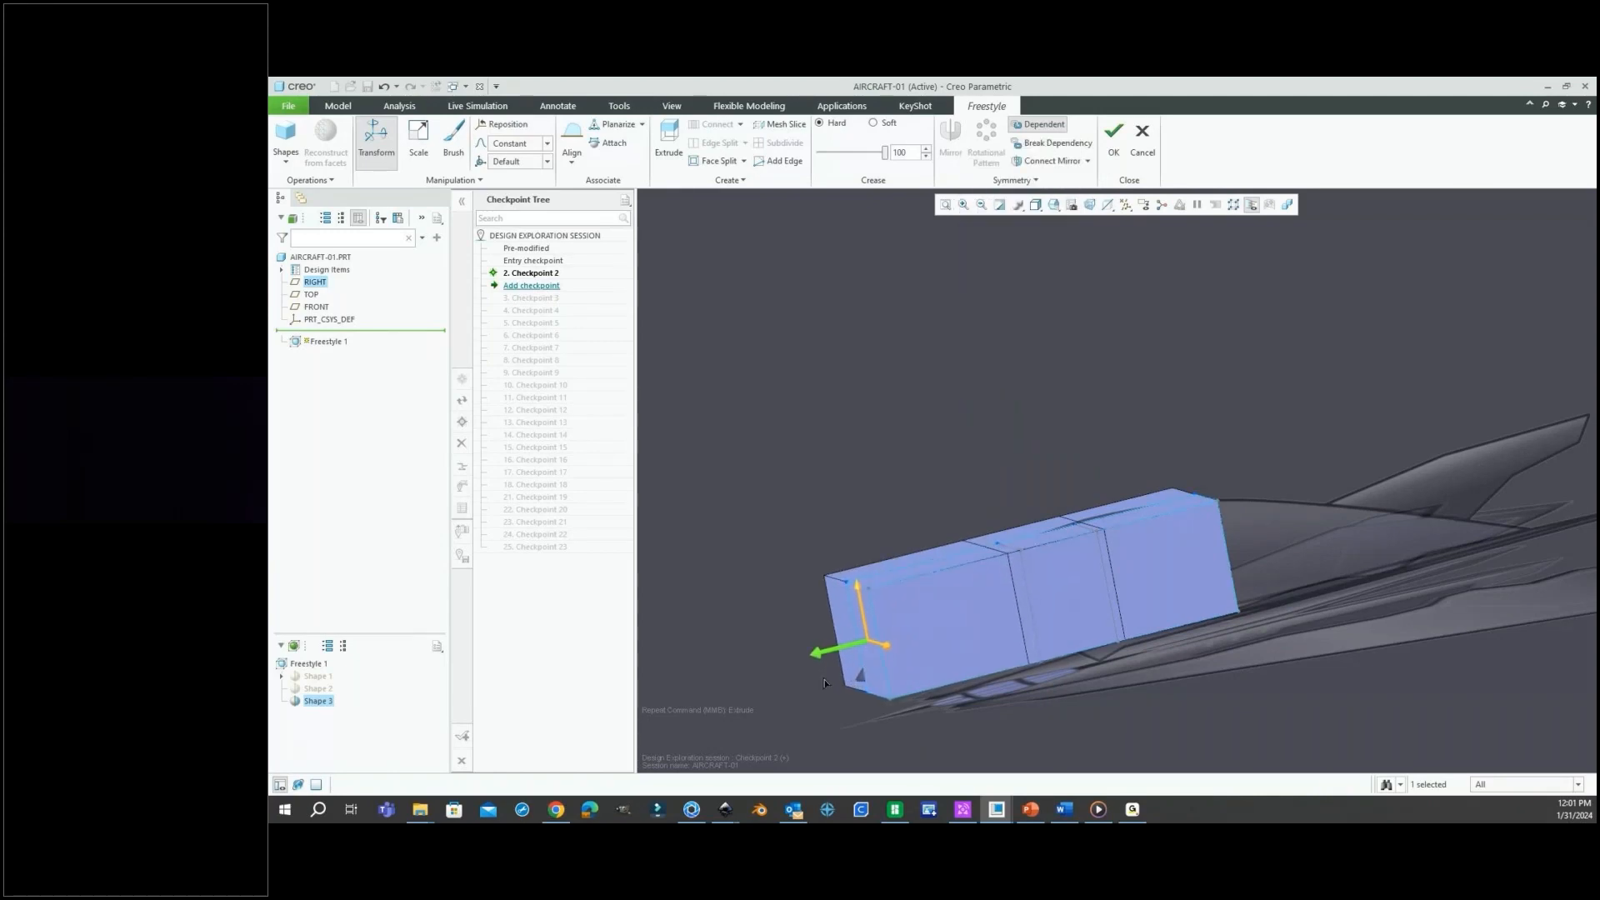
# Split the upper side edge of the front section into two segments, adding a new cross-section to the mesh.
pyautogui.click(945, 571)
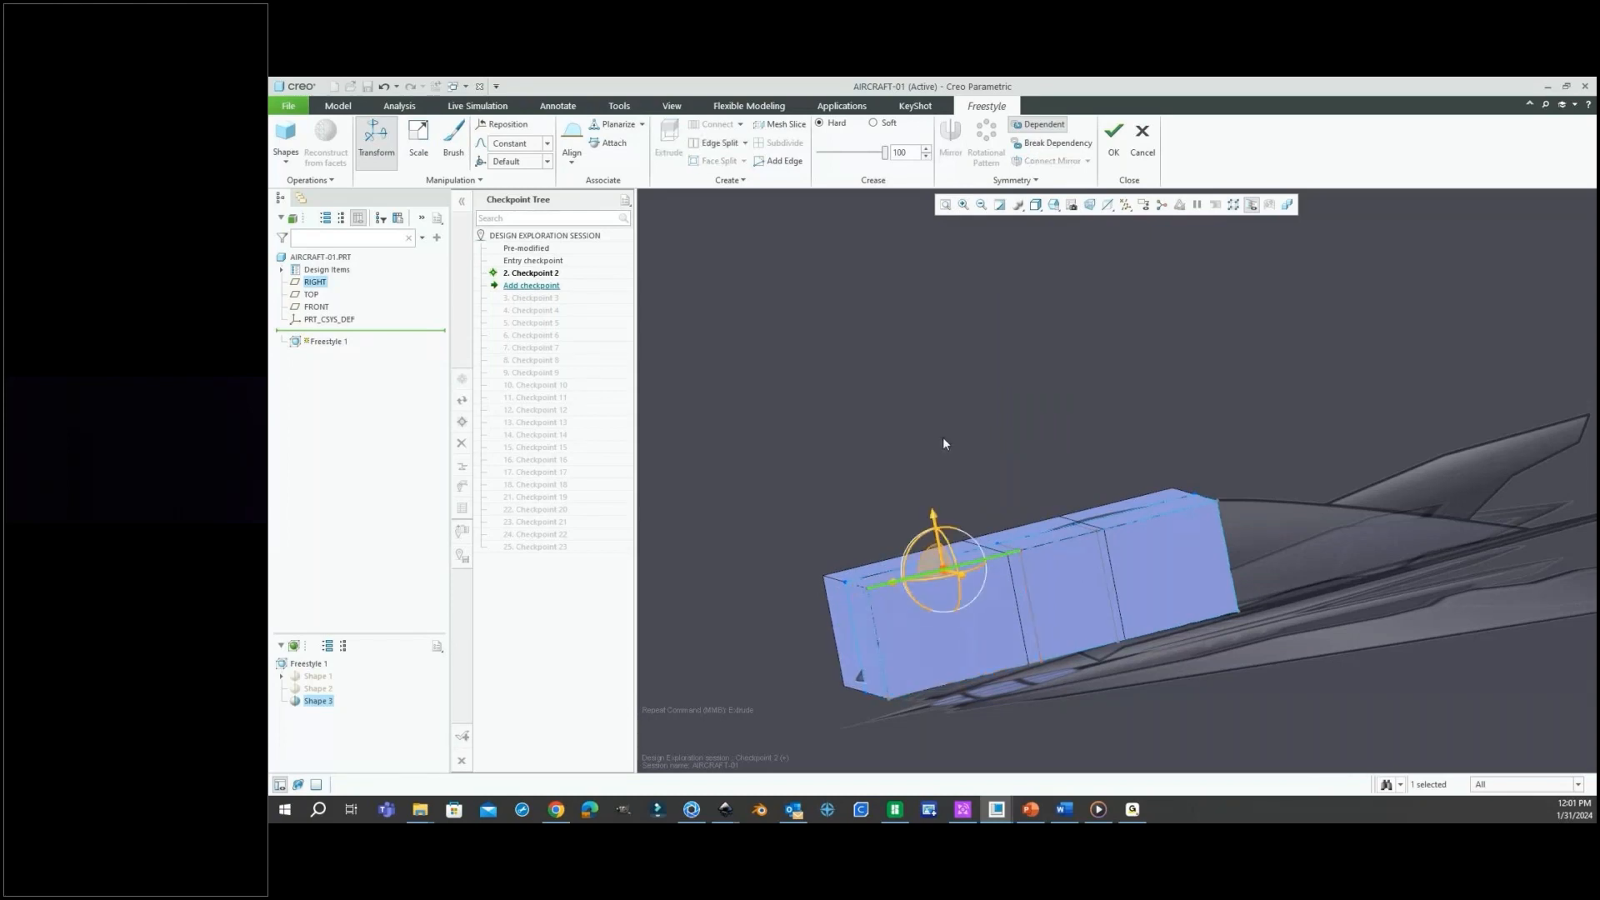
pyautogui.rightClick(943, 438)
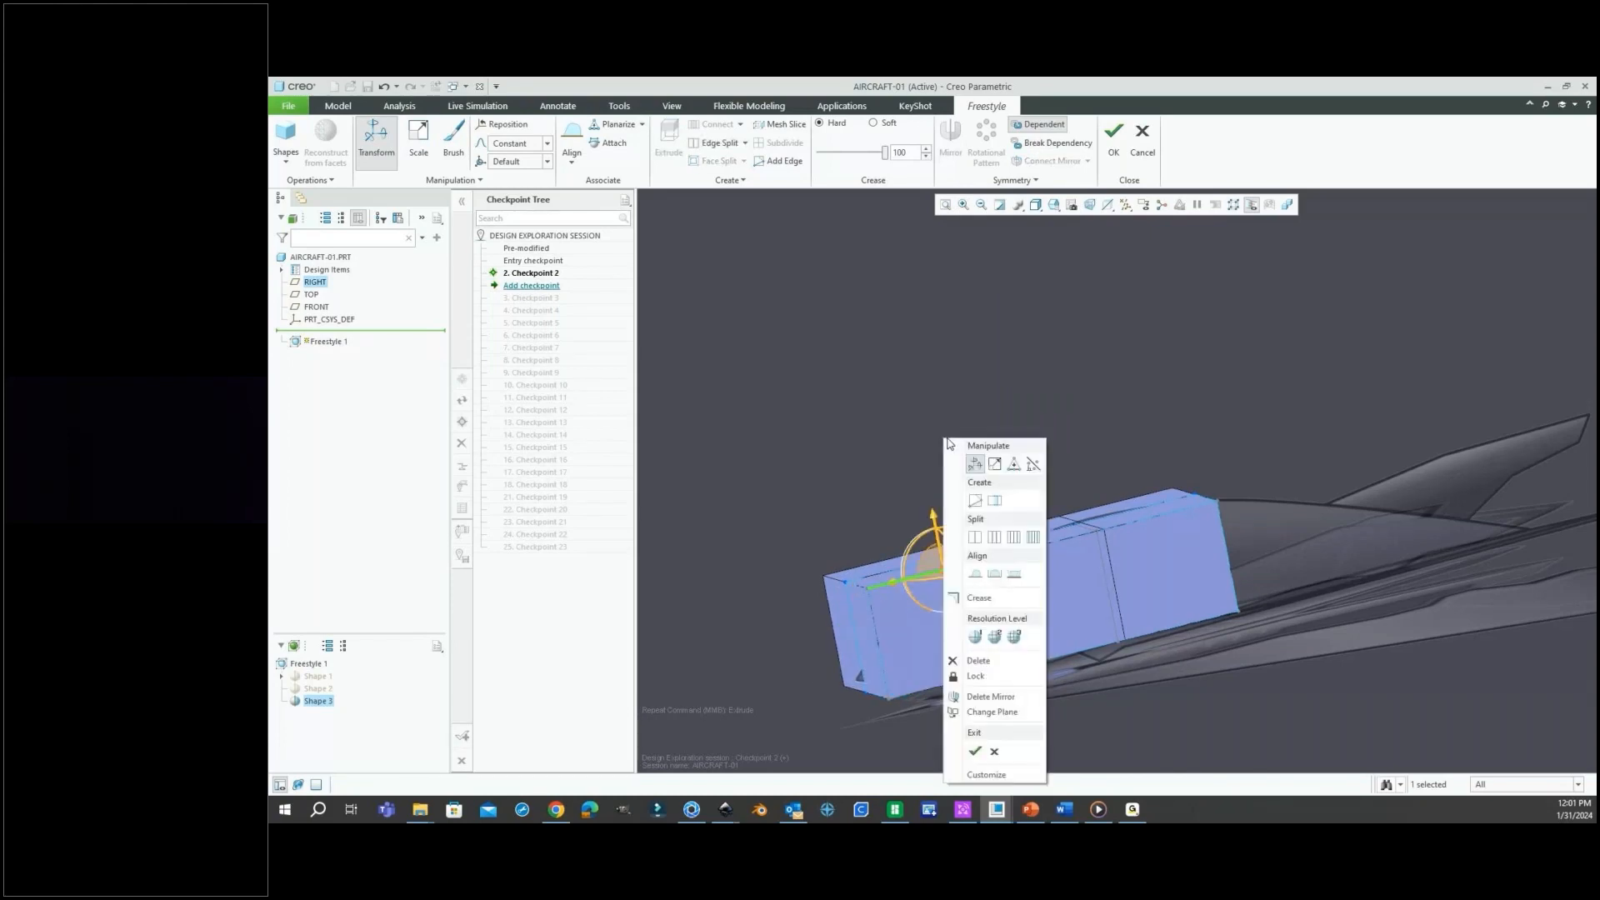
pyautogui.click(973, 537)
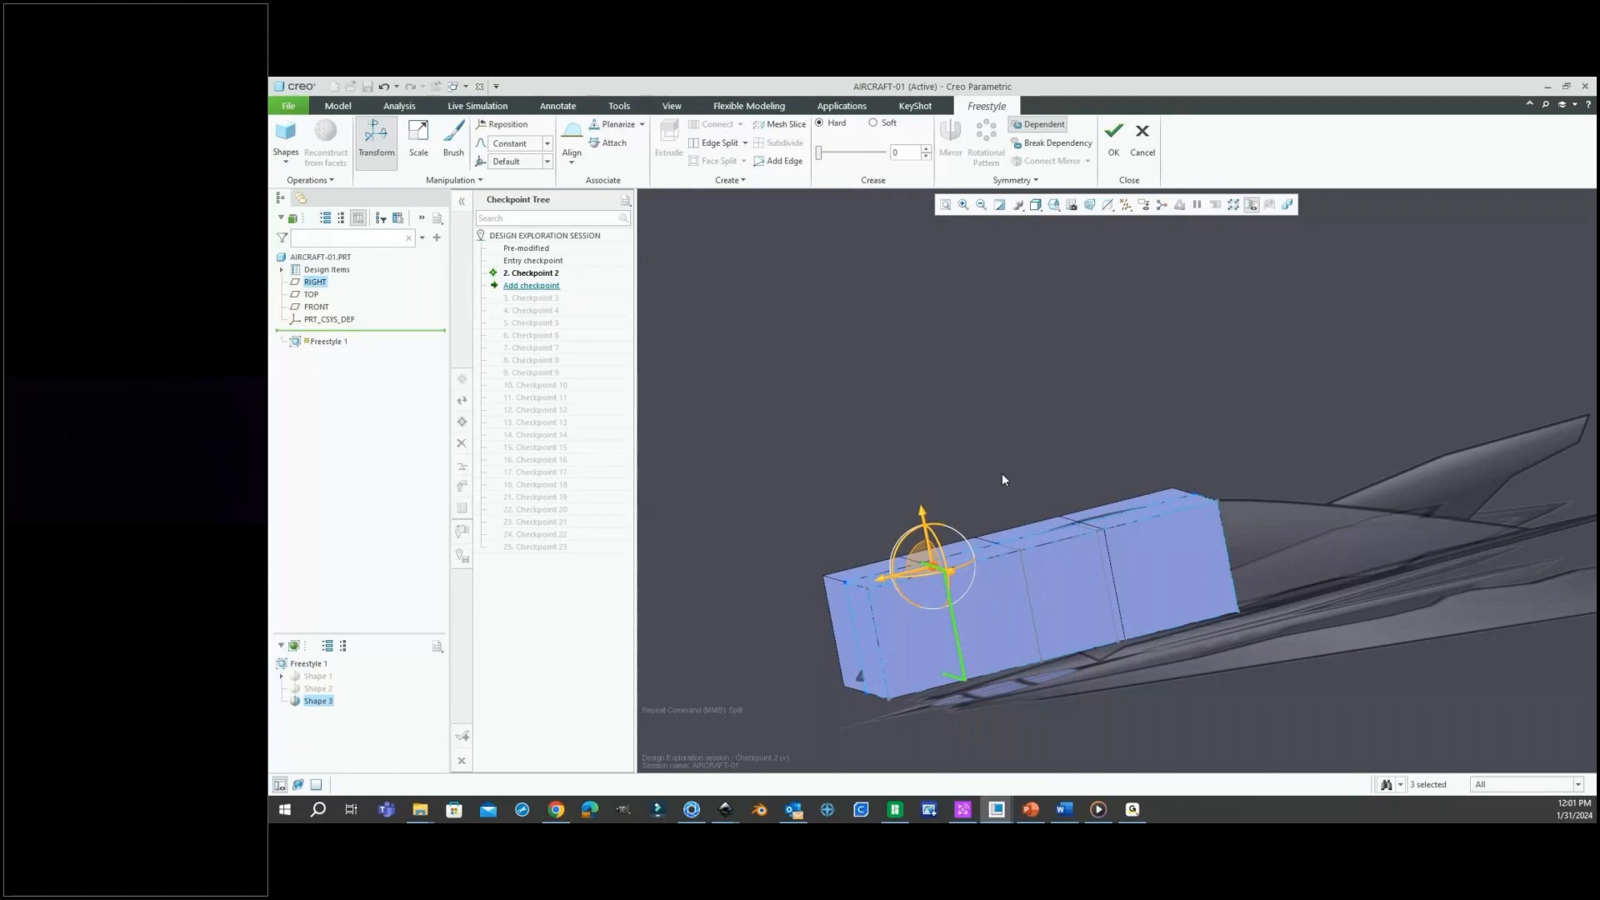
pyautogui.click(1002, 474)
# Lower the top edge of the front end face to form the sloping nose.
pyautogui.moveTo(1002, 475); pyautogui.dragTo(932, 569, button='middle')
pyautogui.scroll(-2, 864, 576)
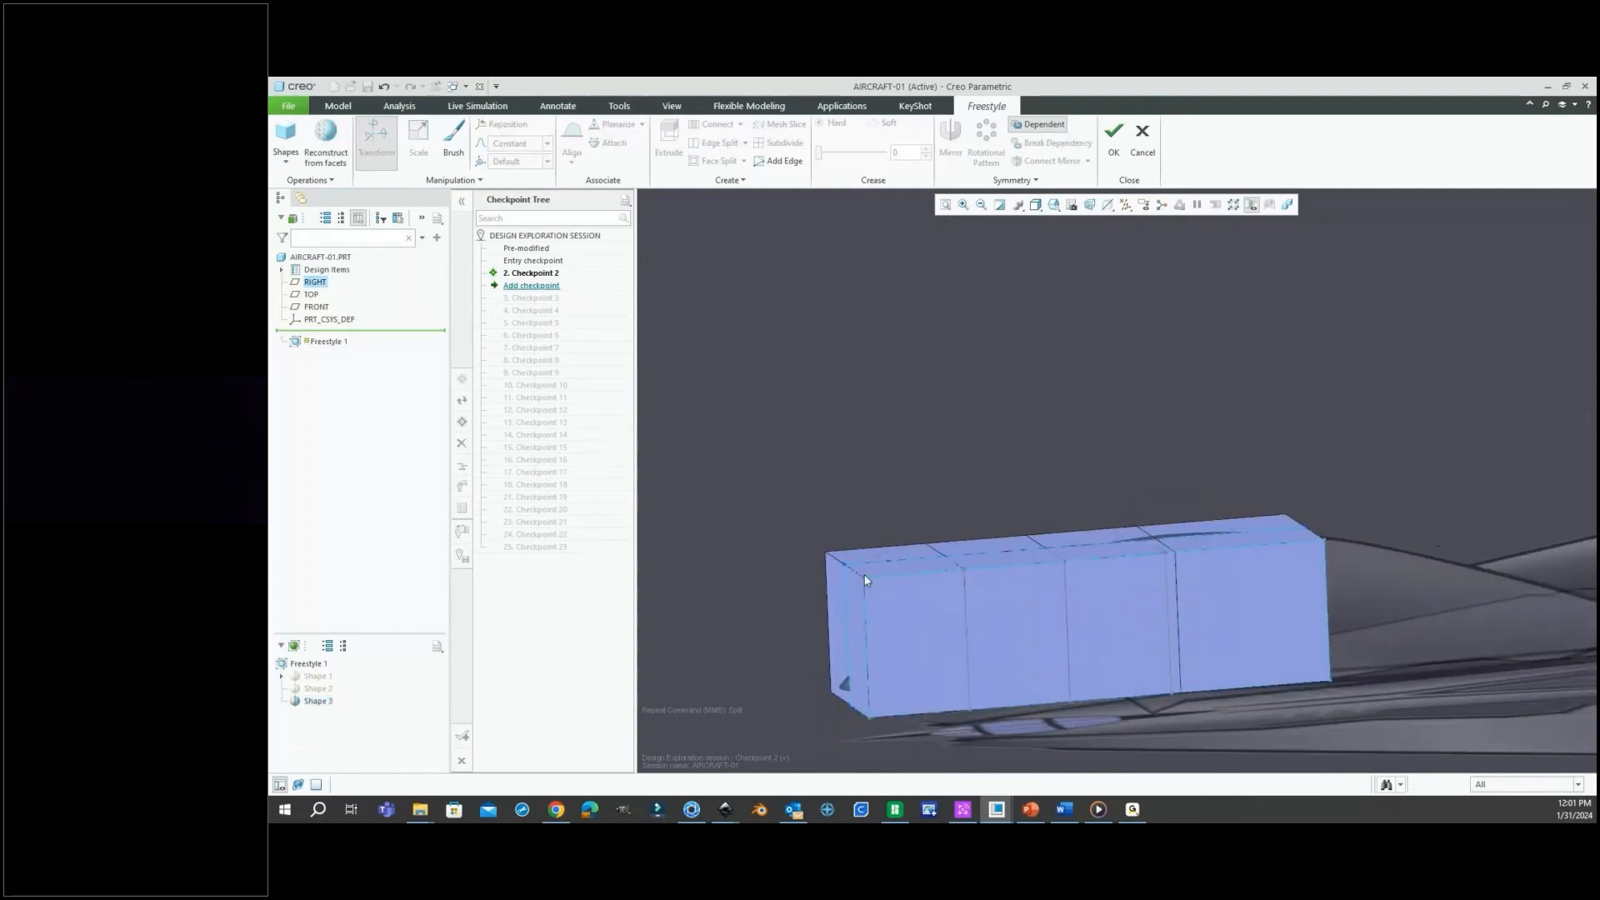
pyautogui.click(857, 572)
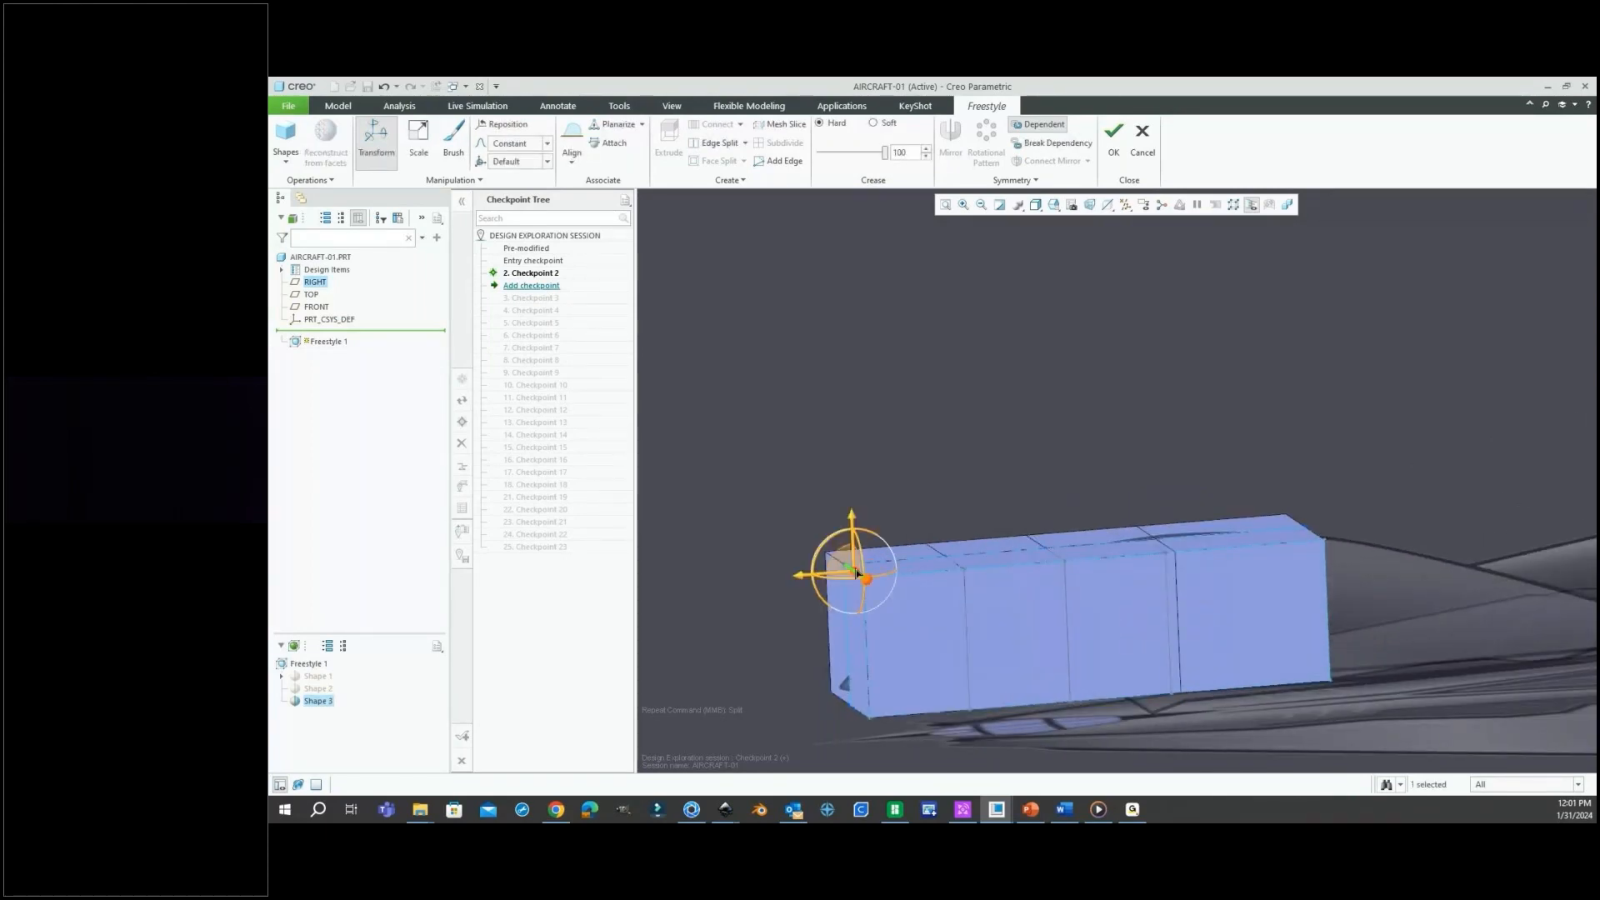
pyautogui.moveTo(854, 516); pyautogui.dragTo(863, 633)
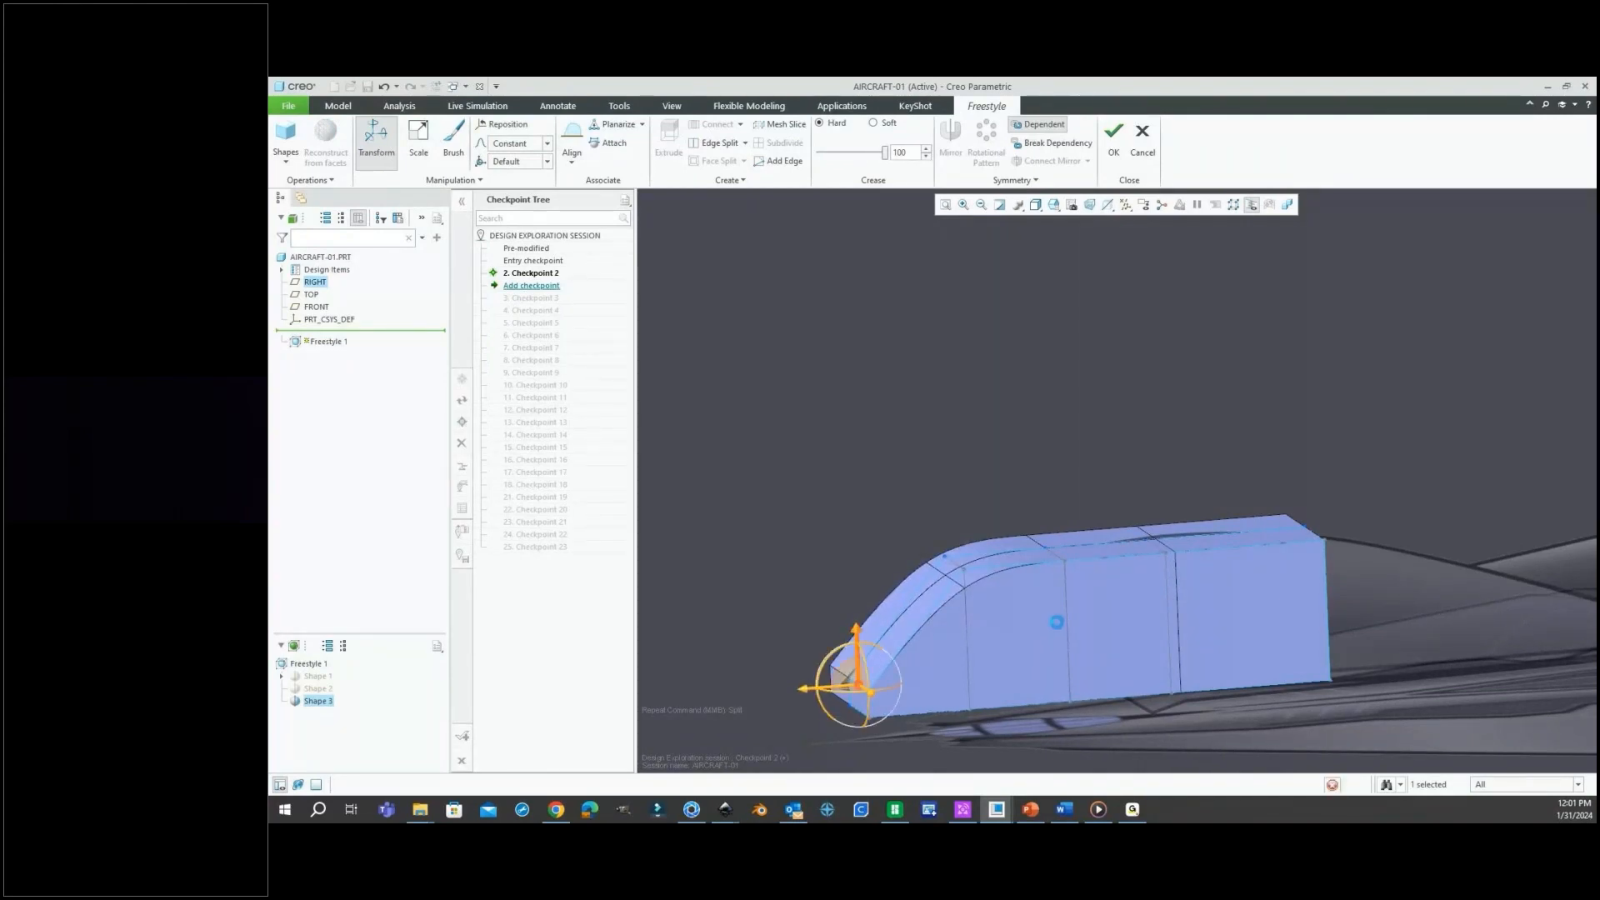
# Lower the top edge at the split behind the nose to follow the canopy outline.
pyautogui.scroll(-3, 996, 525)
pyautogui.moveTo(986, 564); pyautogui.dragTo(971, 506, button='middle')
pyautogui.scroll(2, 976, 556)
pyautogui.click(960, 531)
pyautogui.scroll(-1, 1008, 590)
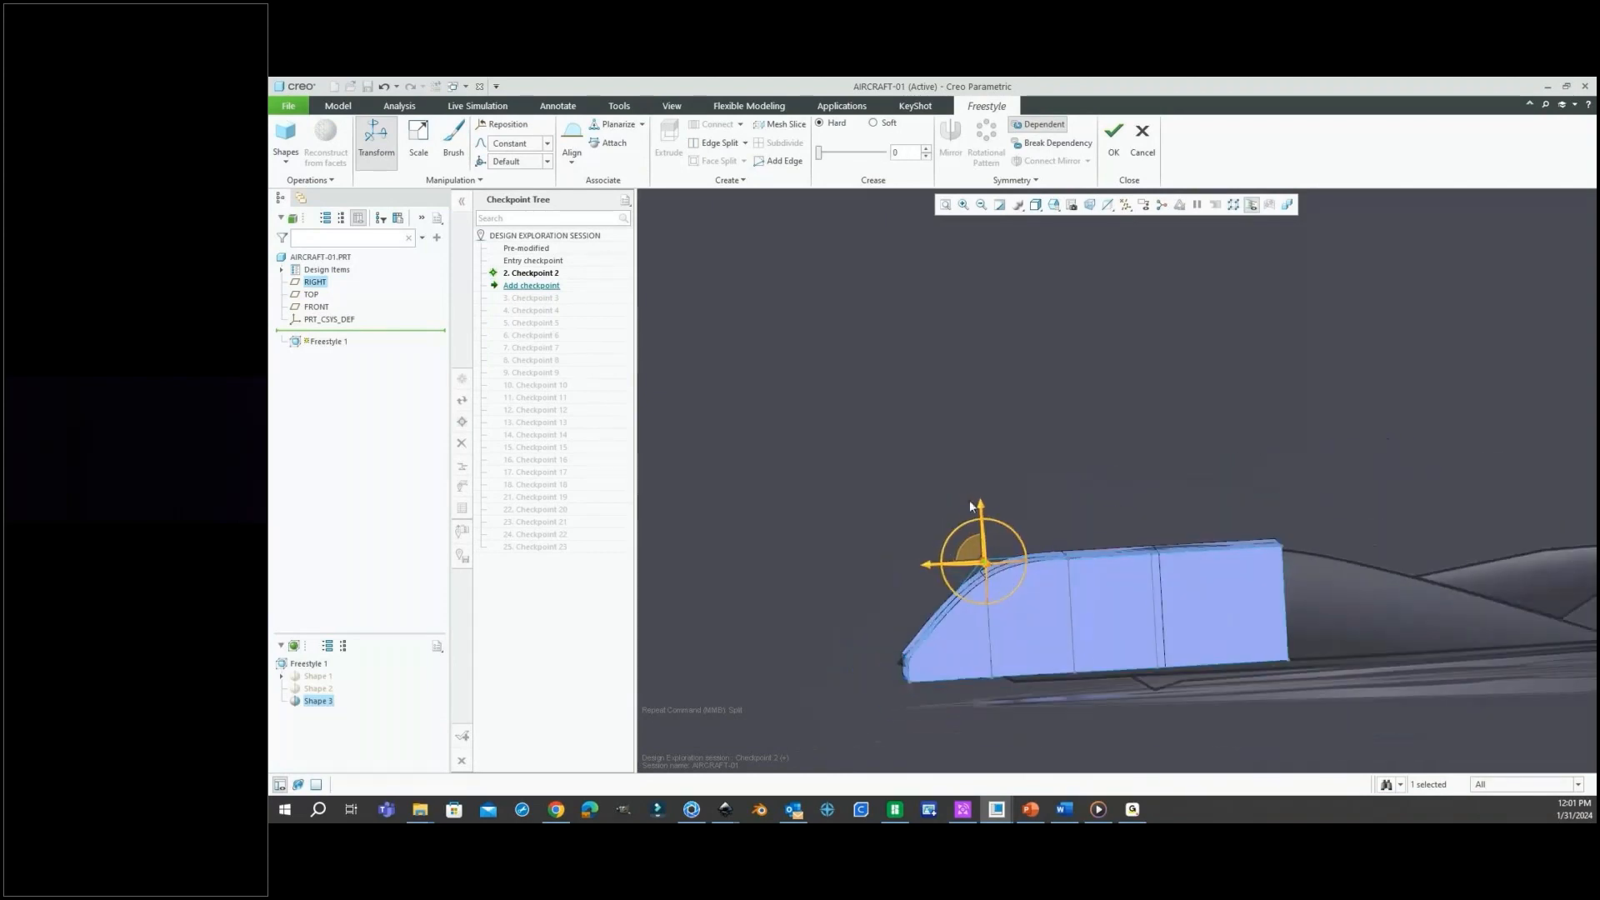
pyautogui.moveTo(975, 500); pyautogui.dragTo(983, 536)
# Lower the next top cross edge further back to match the fuselage's upper curve.
pyautogui.scroll(4, 1075, 548)
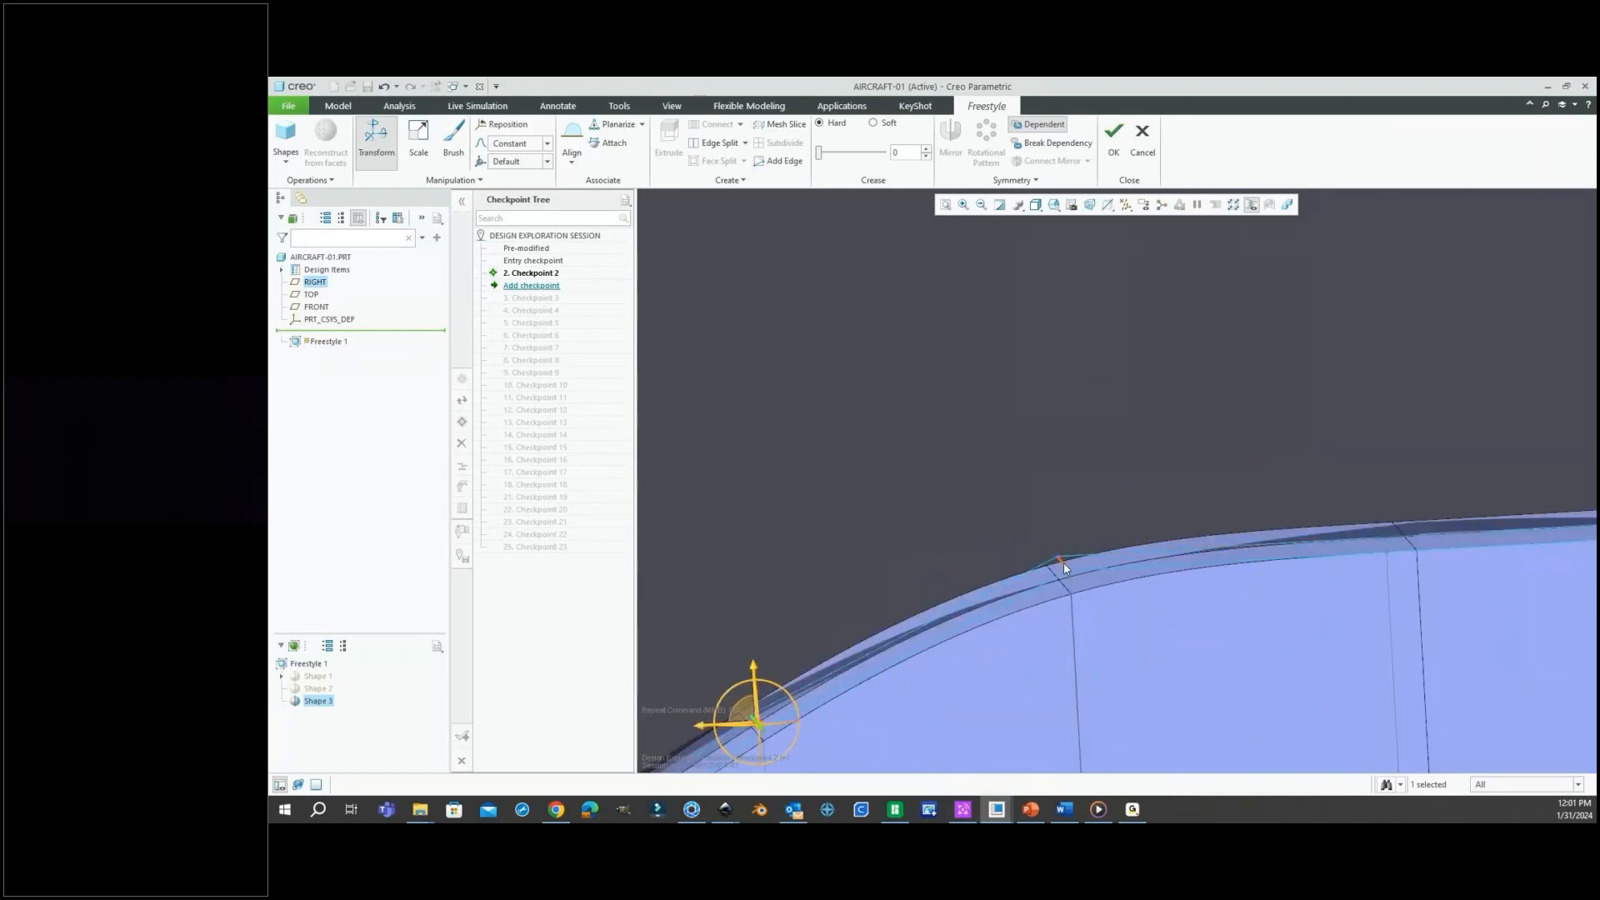
pyautogui.click(1061, 562)
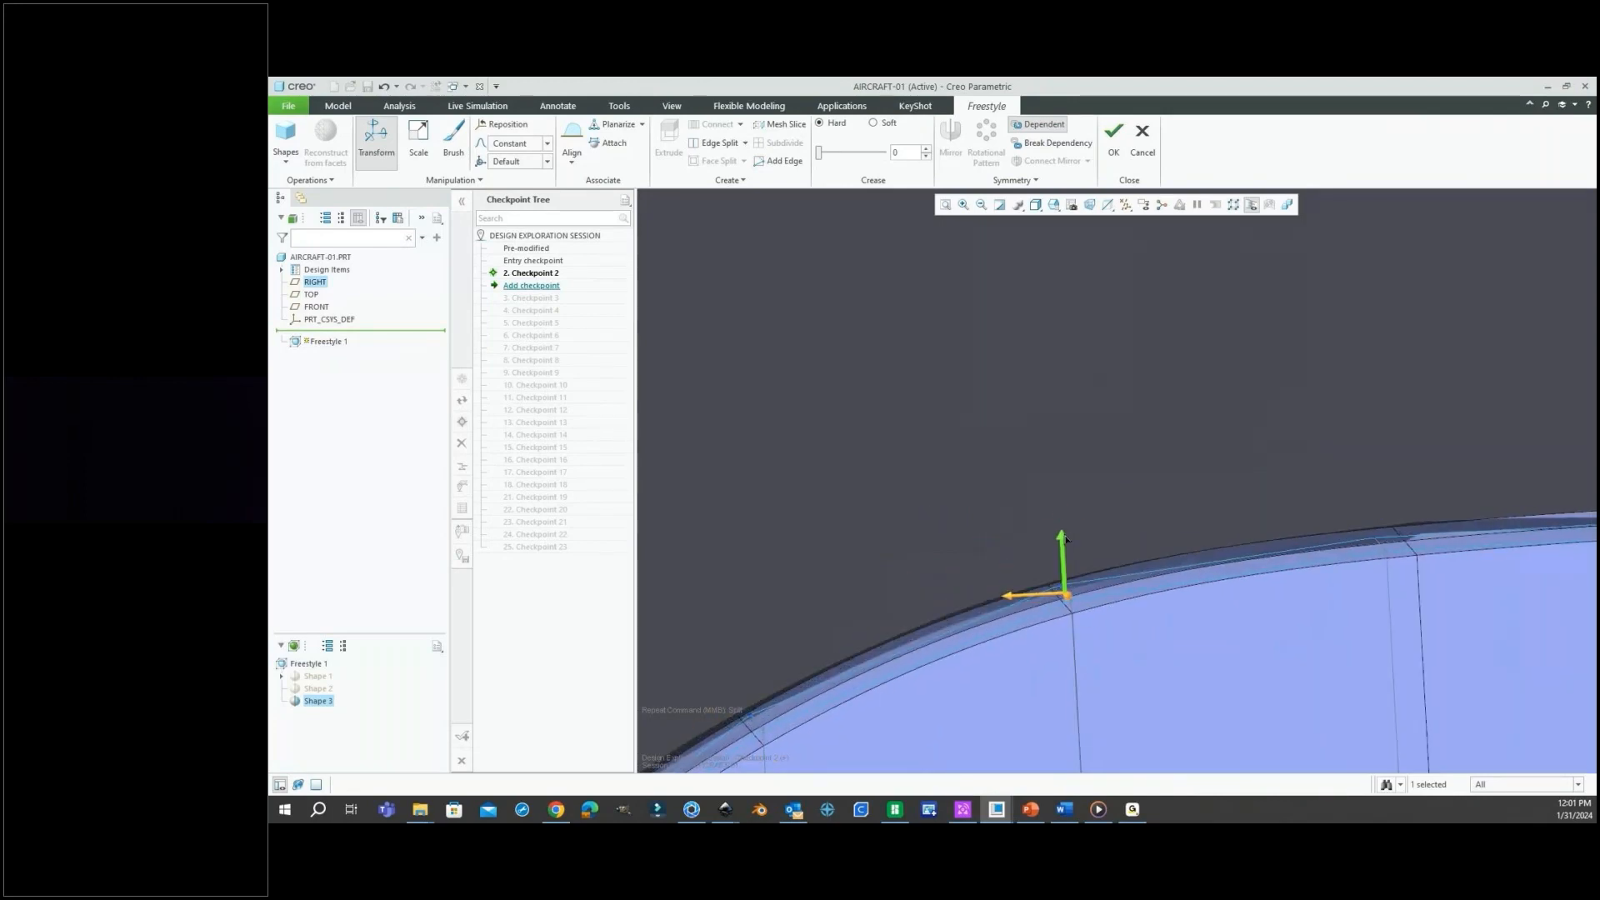
pyautogui.scroll(-5, 932, 514)
pyautogui.scroll(-1, 1170, 510)
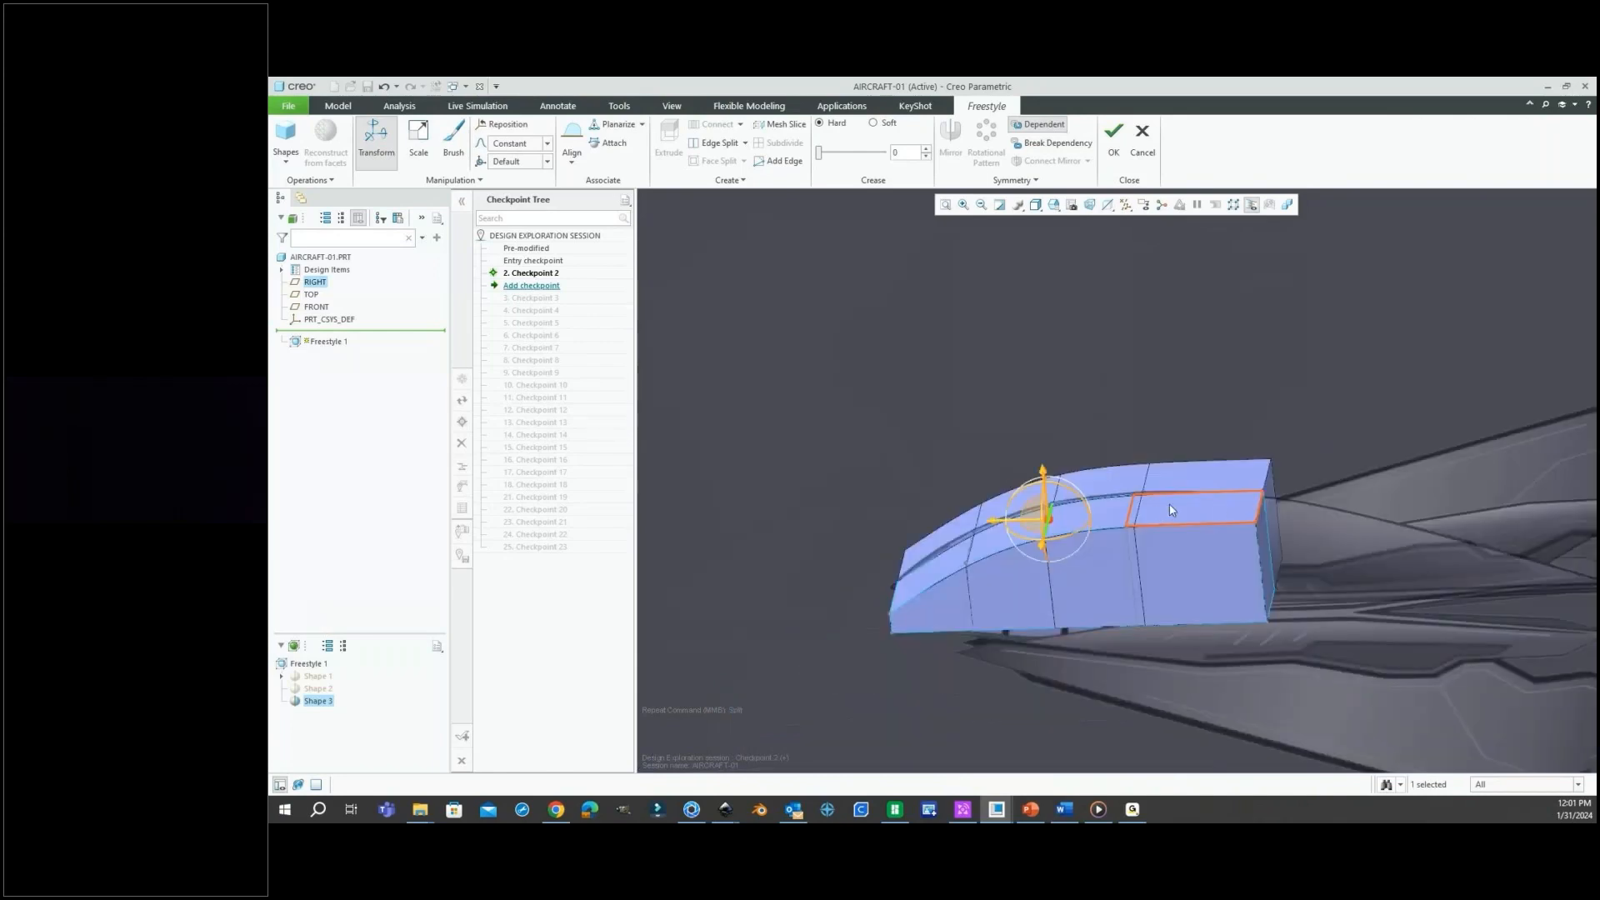
# Extrude the box's rear face and move it backward along the fuselage.
pyautogui.moveTo(1226, 513); pyautogui.dragTo(1272, 527, button='middle')
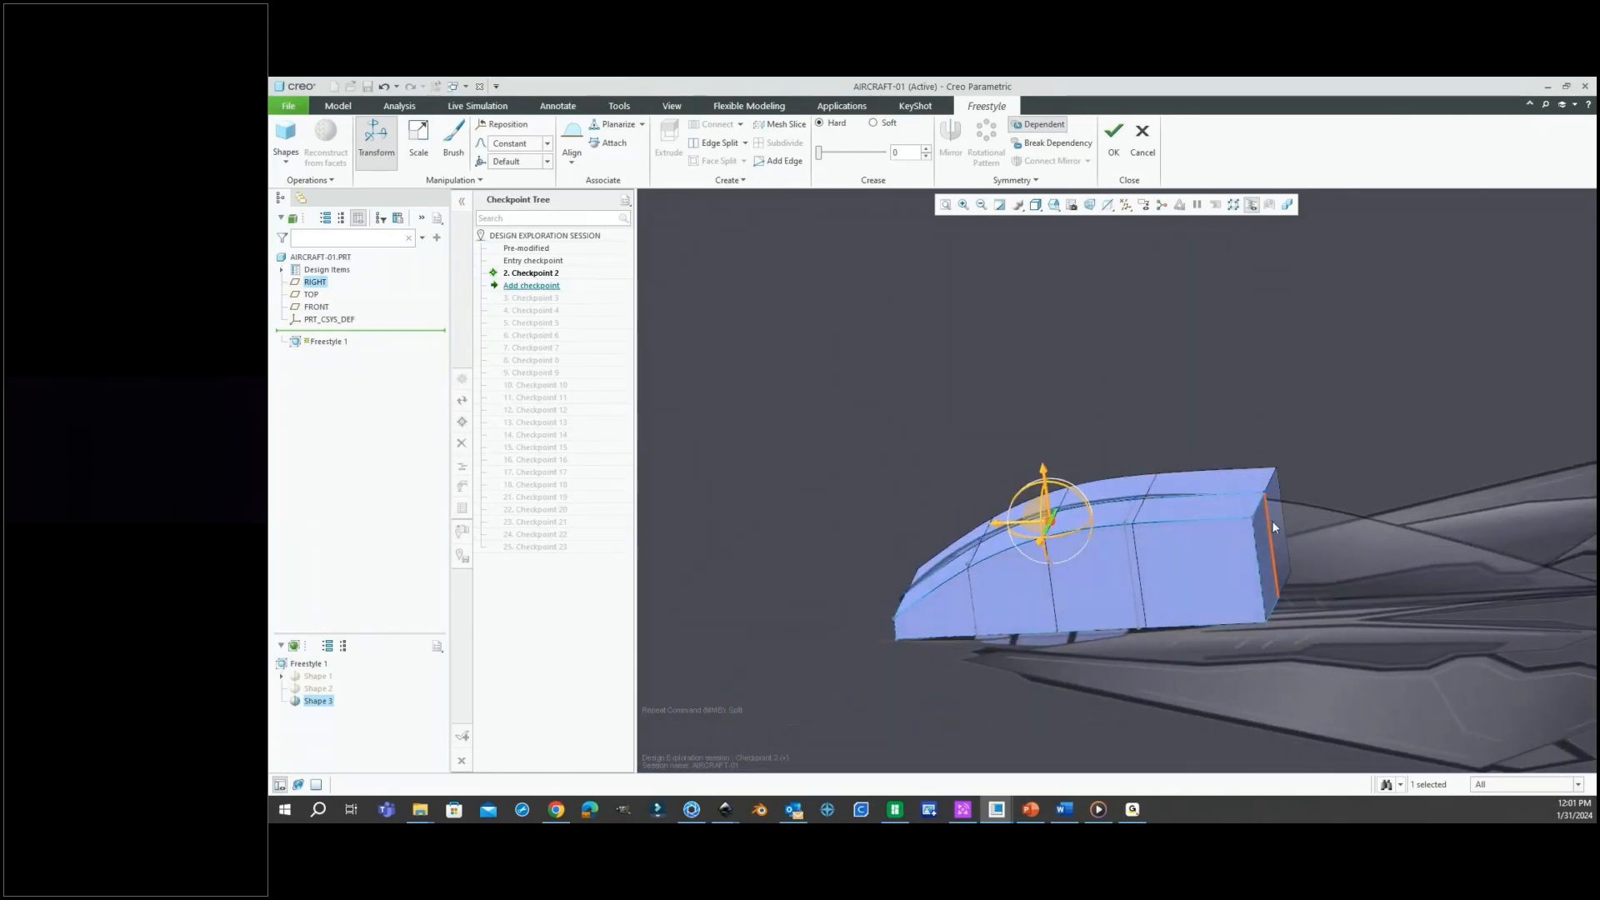
pyautogui.click(1263, 533)
pyautogui.rightClick(1334, 442)
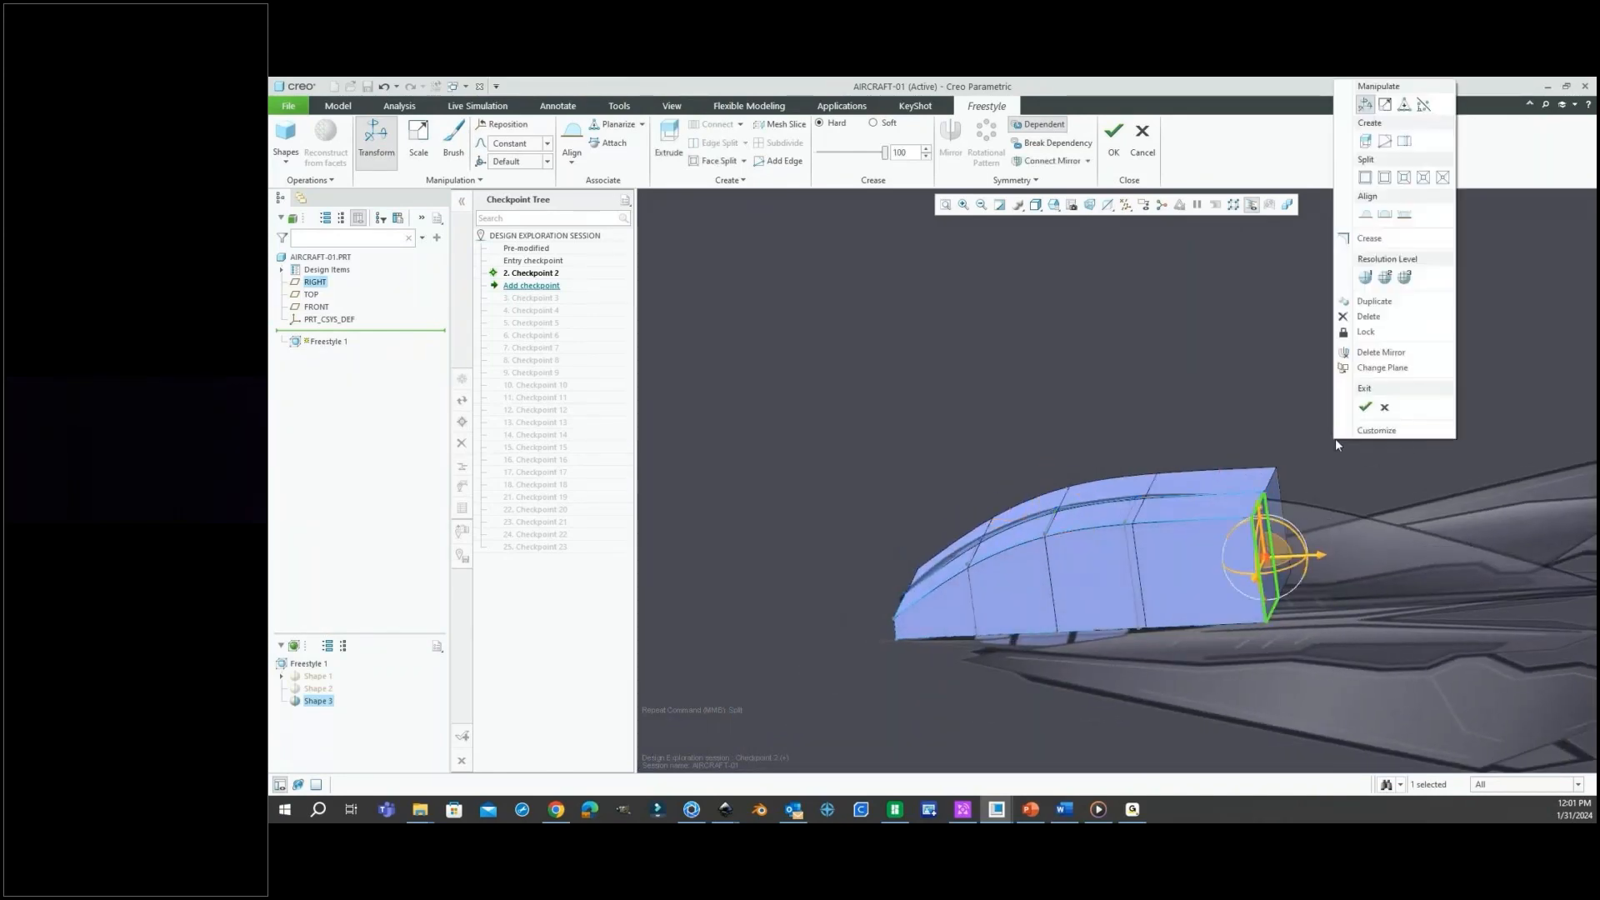
pyautogui.click(1362, 142)
pyautogui.moveTo(1309, 275); pyautogui.dragTo(1333, 243, button='middle')
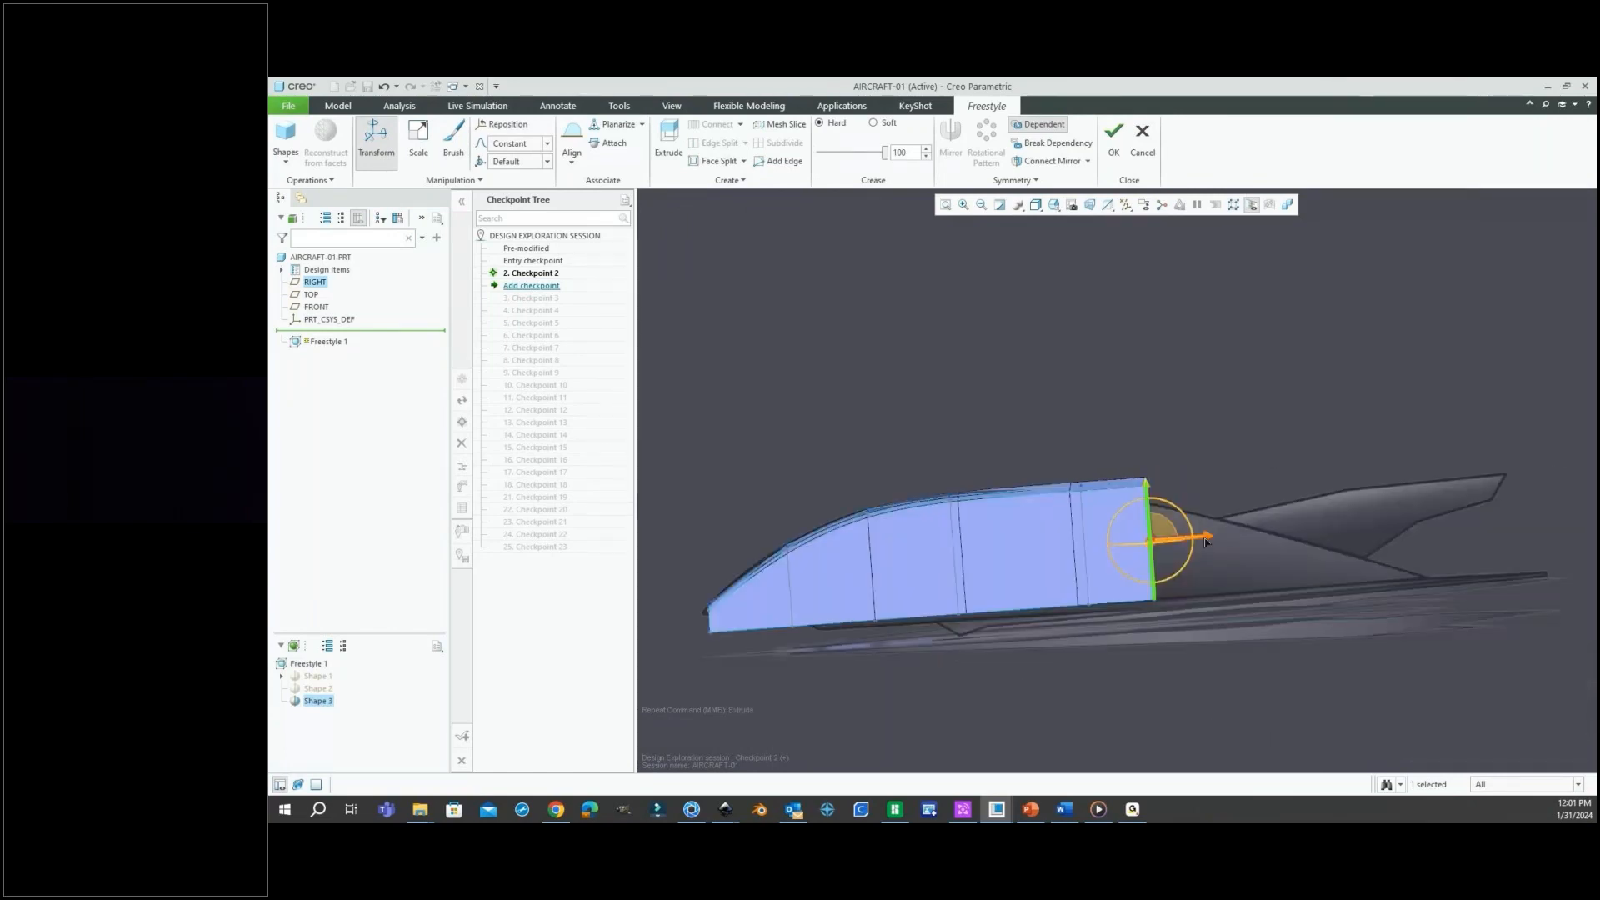
pyautogui.moveTo(1207, 544); pyautogui.dragTo(1241, 542)
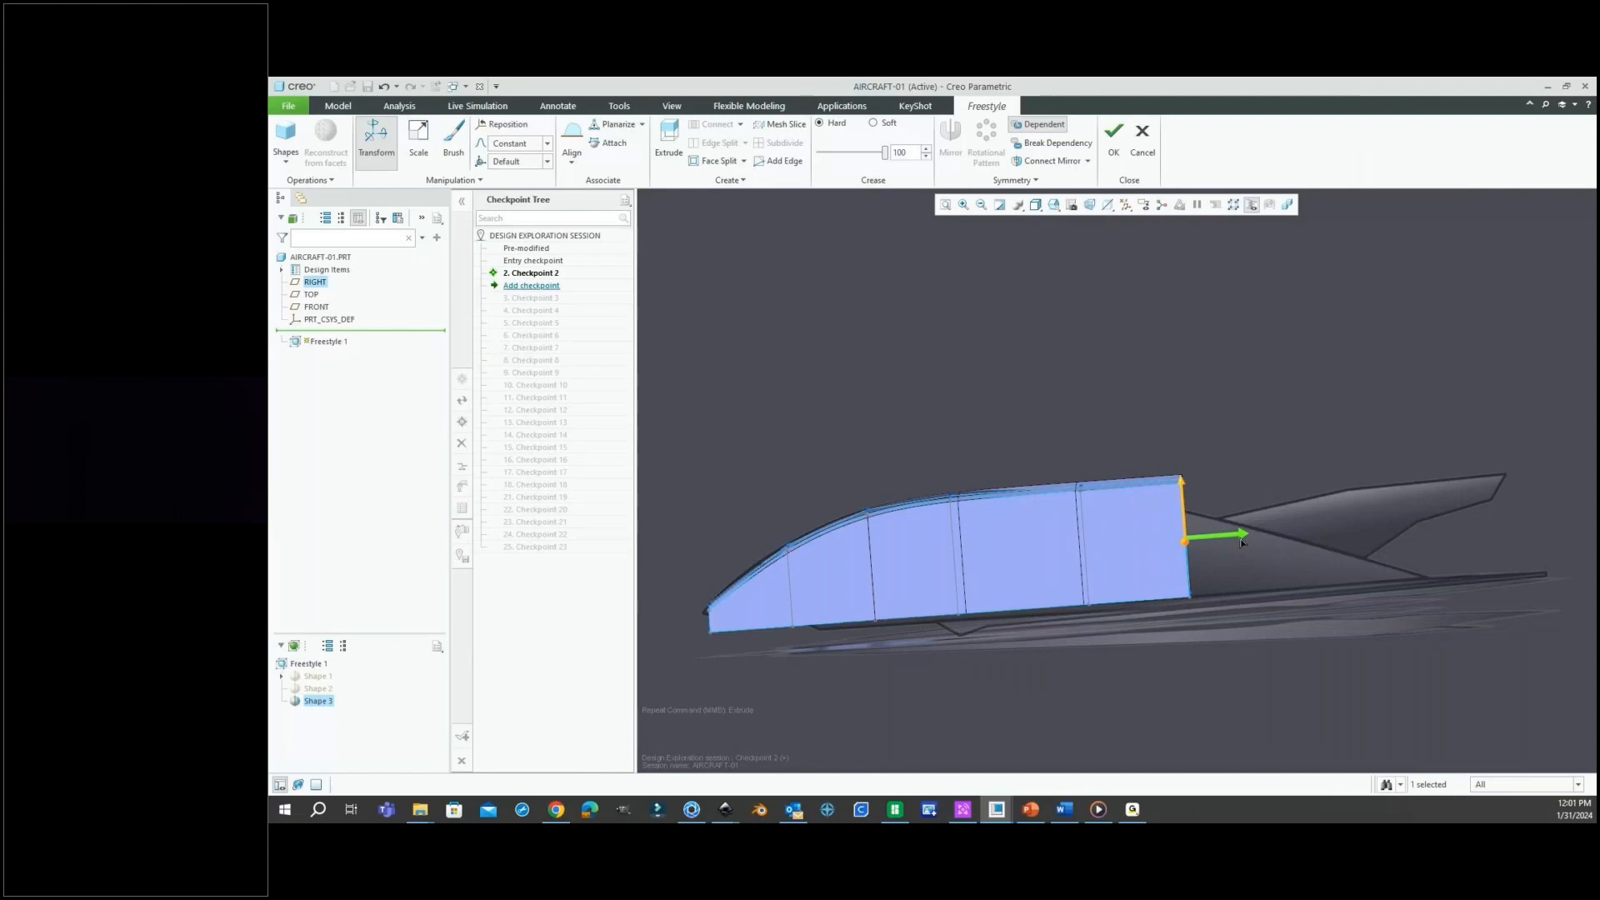
pyautogui.click(1242, 477)
# Lower the top edge of the rear end face to follow the fuselage's descending outline.
pyautogui.moveTo(1242, 477); pyautogui.dragTo(1178, 489, button='middle')
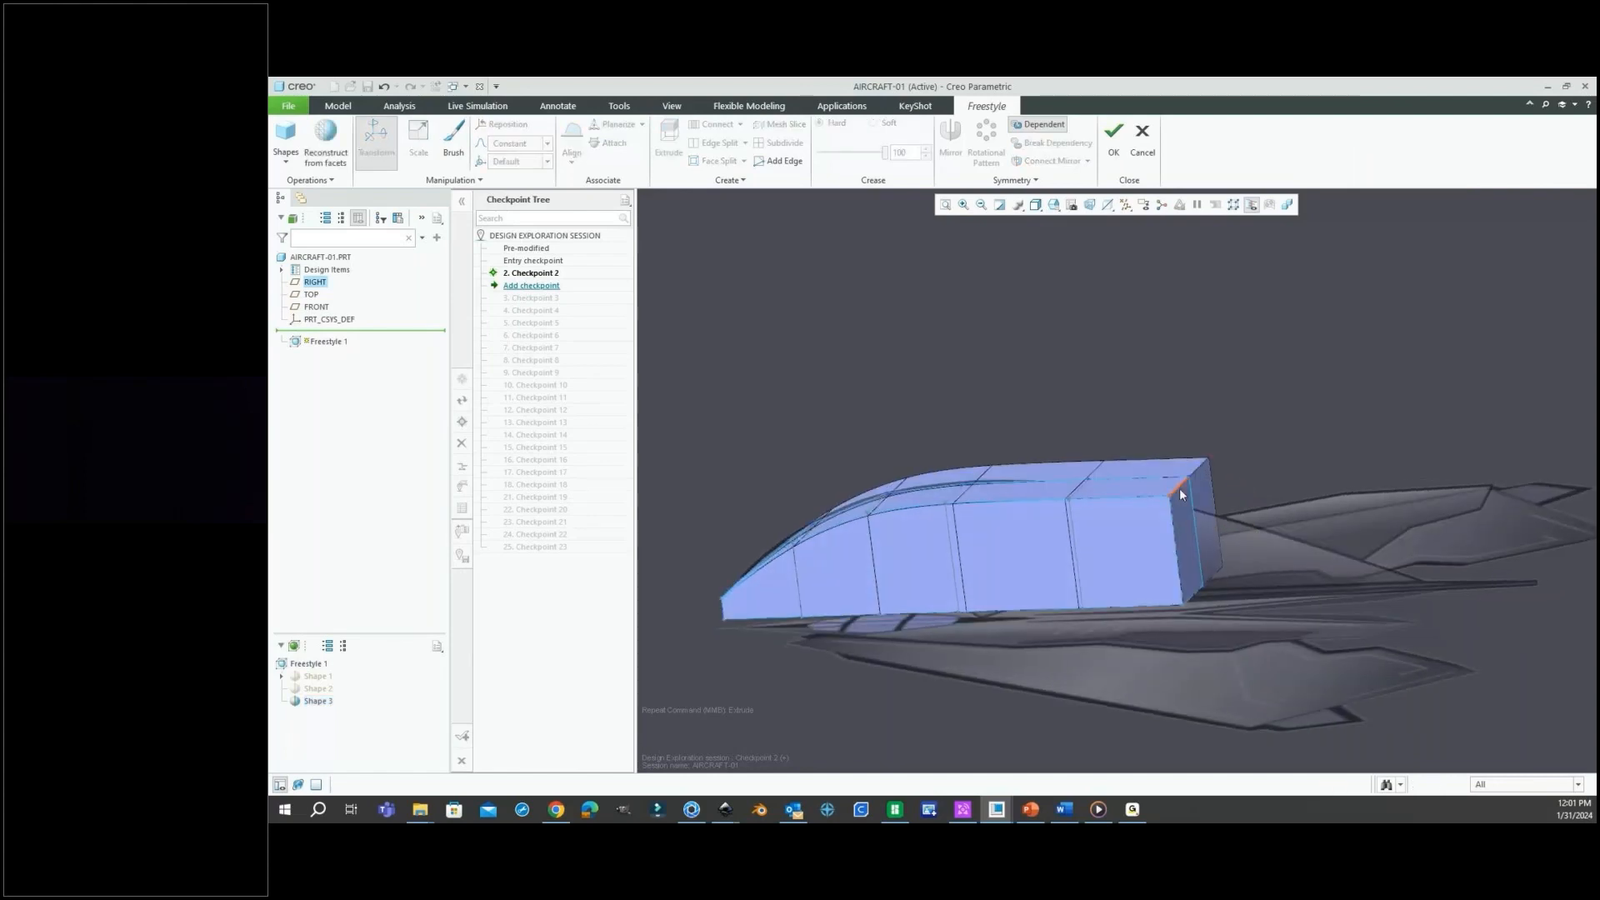
pyautogui.click(1178, 488)
pyautogui.moveTo(1176, 438); pyautogui.dragTo(1182, 464)
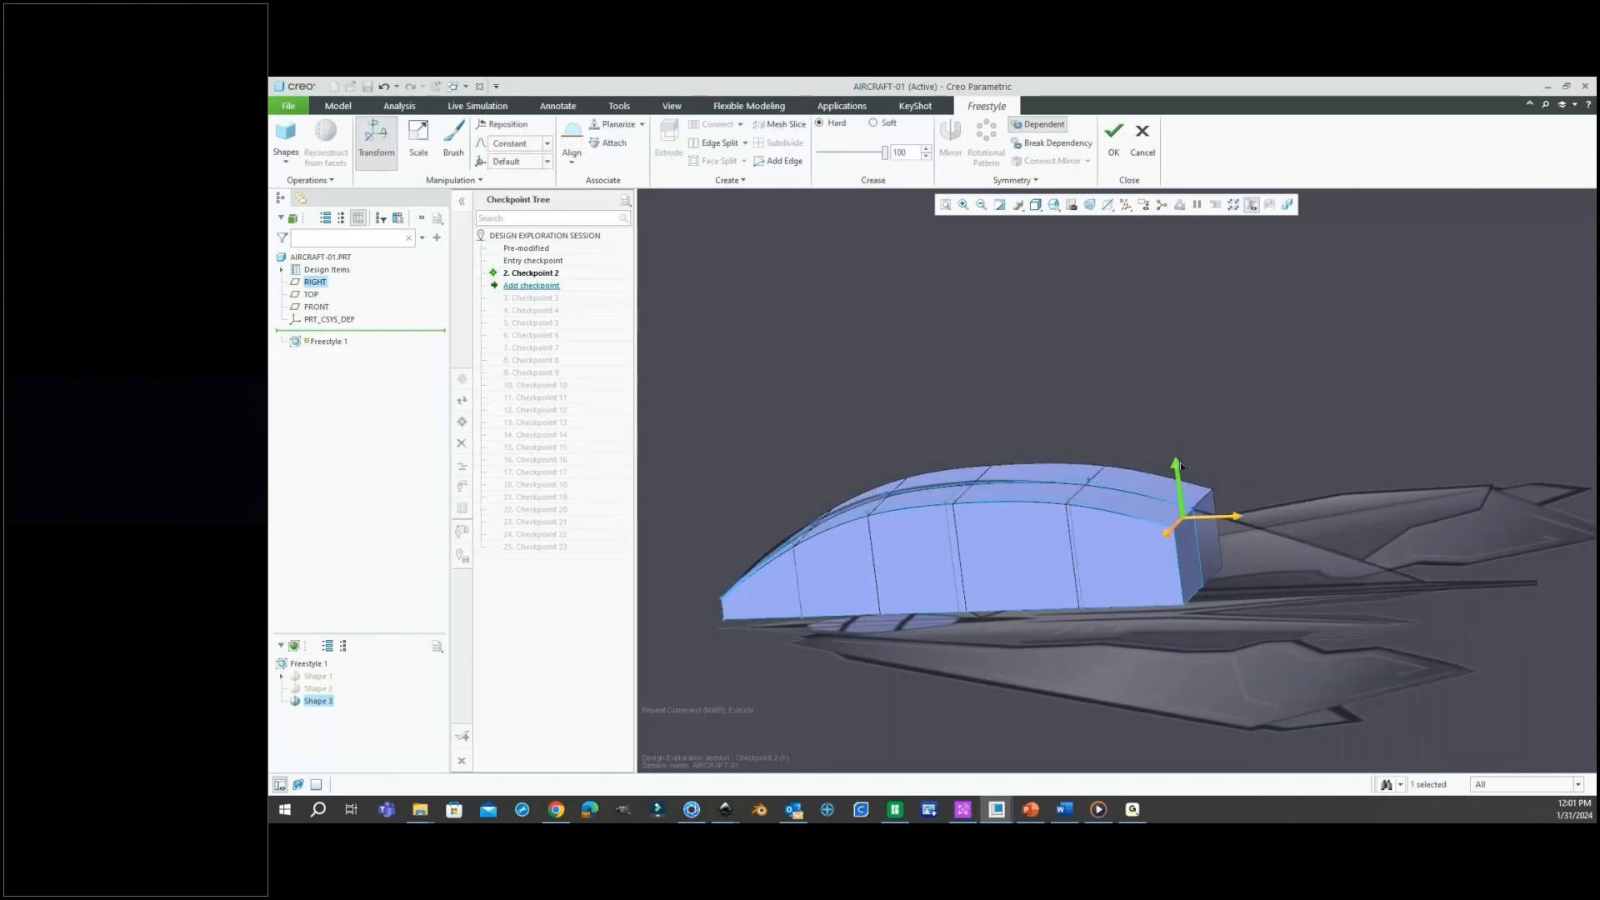
# Extrude the rear end face of the freestyle body and pull the new segment backward.
pyautogui.scroll(-2, 1208, 547)
pyautogui.click(1207, 547)
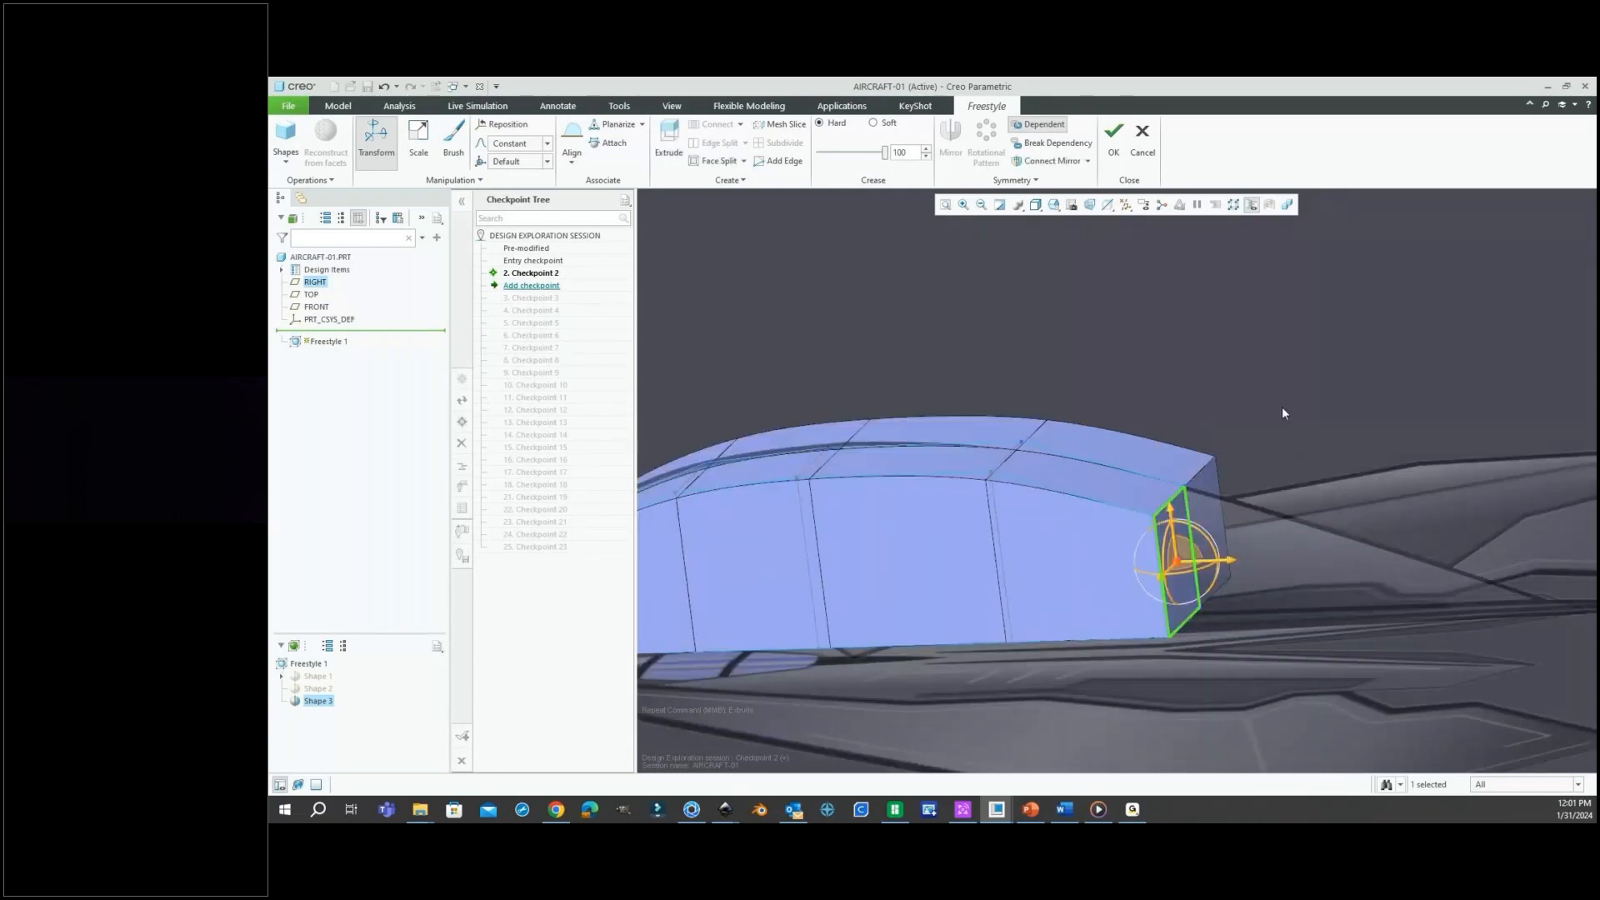
pyautogui.rightClick(1283, 408)
pyautogui.click(1313, 470)
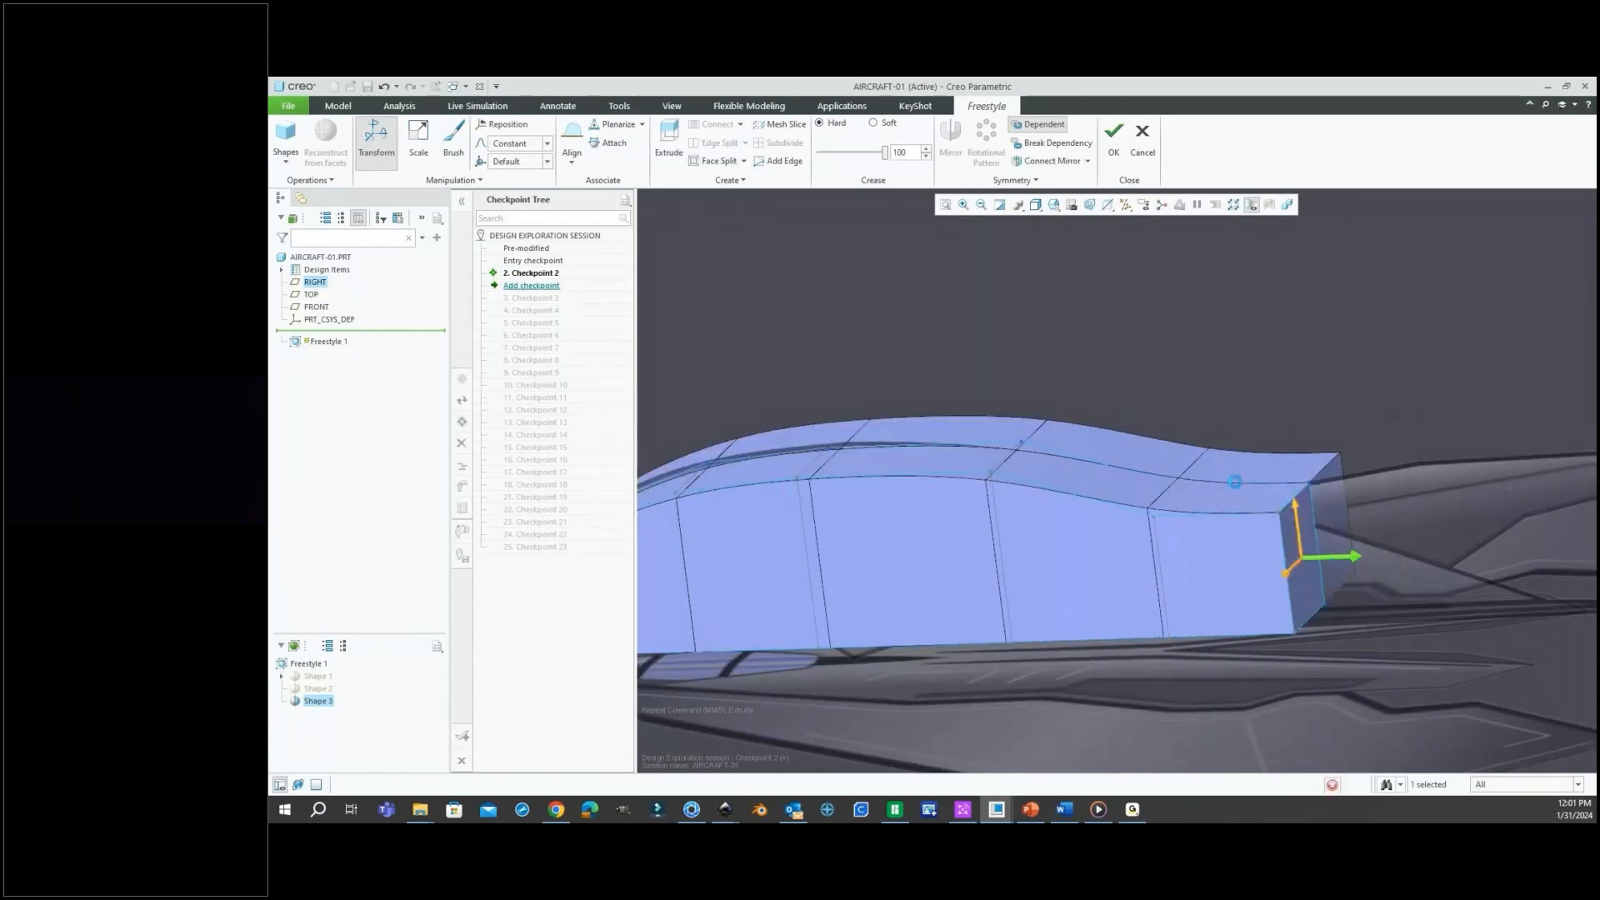
pyautogui.click(1336, 470)
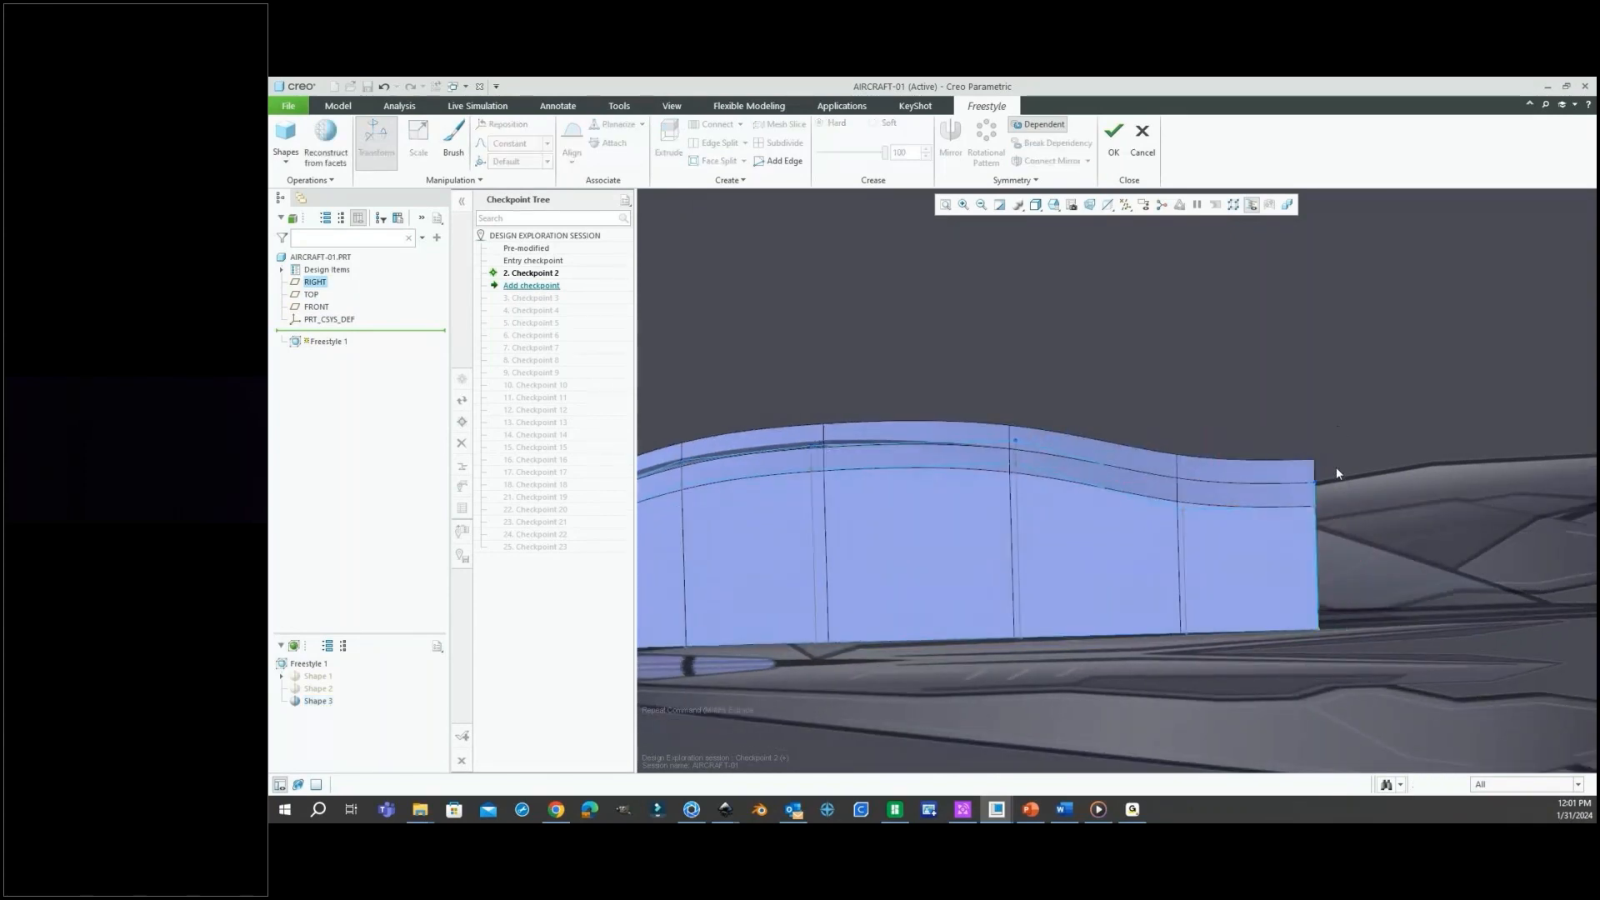
# Lower the top edge of the new rear end face so the upper profile slopes down toward the tail.
pyautogui.click(1314, 494)
pyautogui.moveTo(1322, 440); pyautogui.dragTo(1323, 485)
pyautogui.moveTo(1124, 473); pyautogui.dragTo(1123, 468, button='middle')
pyautogui.scroll(3, 1122, 468)
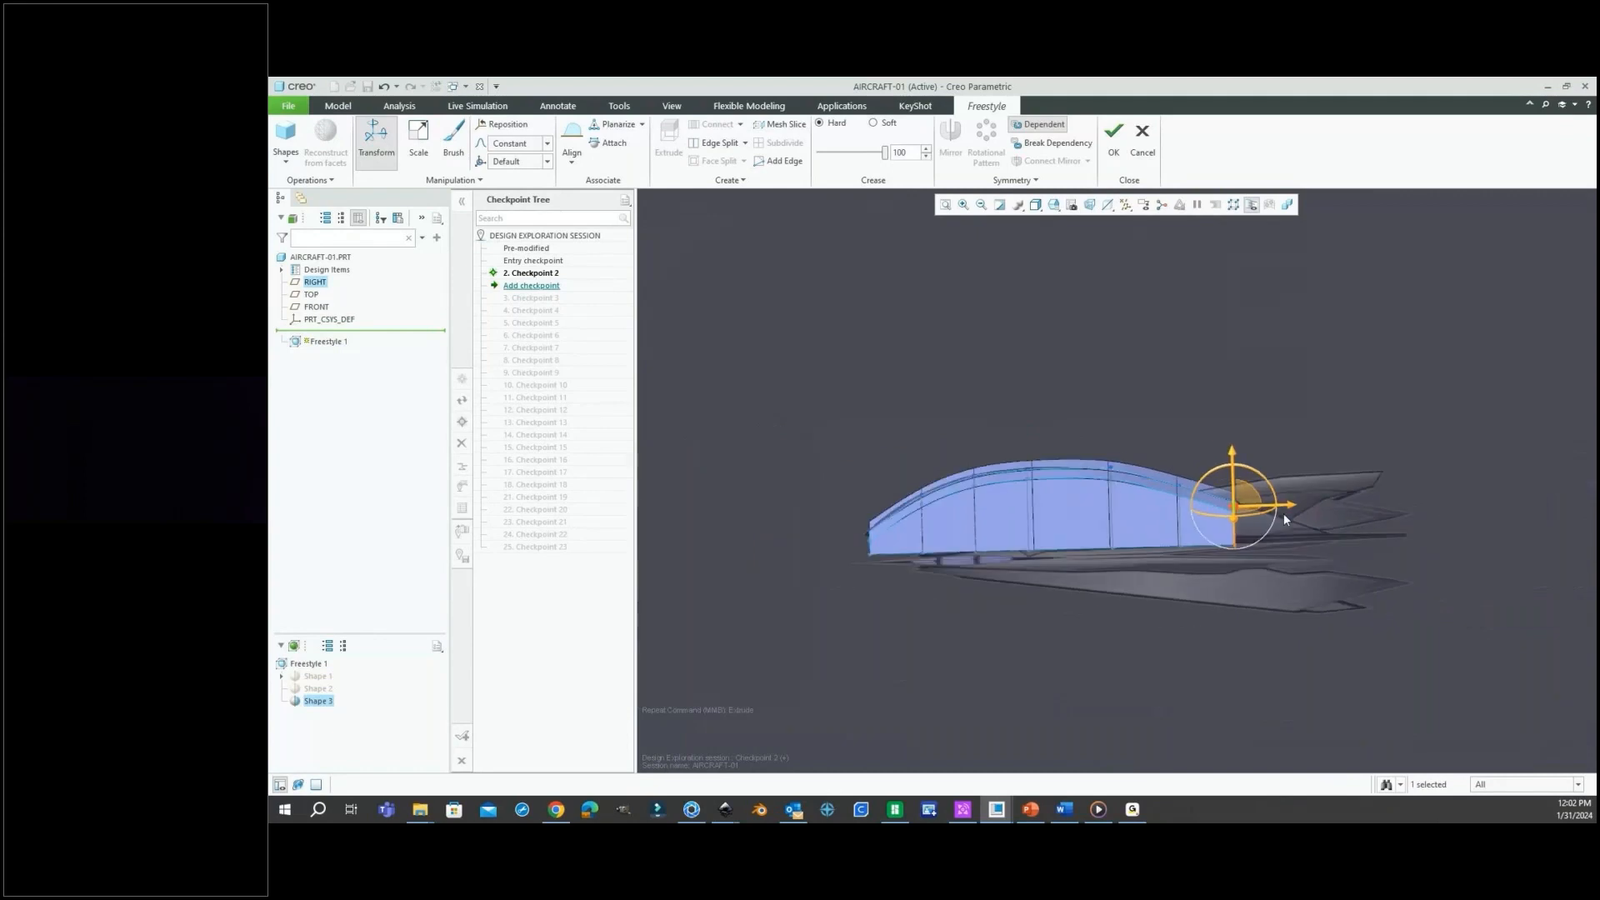
# Extrude the rear end face again and pull it further back along the aircraft sketch.
pyautogui.moveTo(1282, 517); pyautogui.dragTo(1275, 506, button='middle')
pyautogui.scroll(-6, 1275, 506)
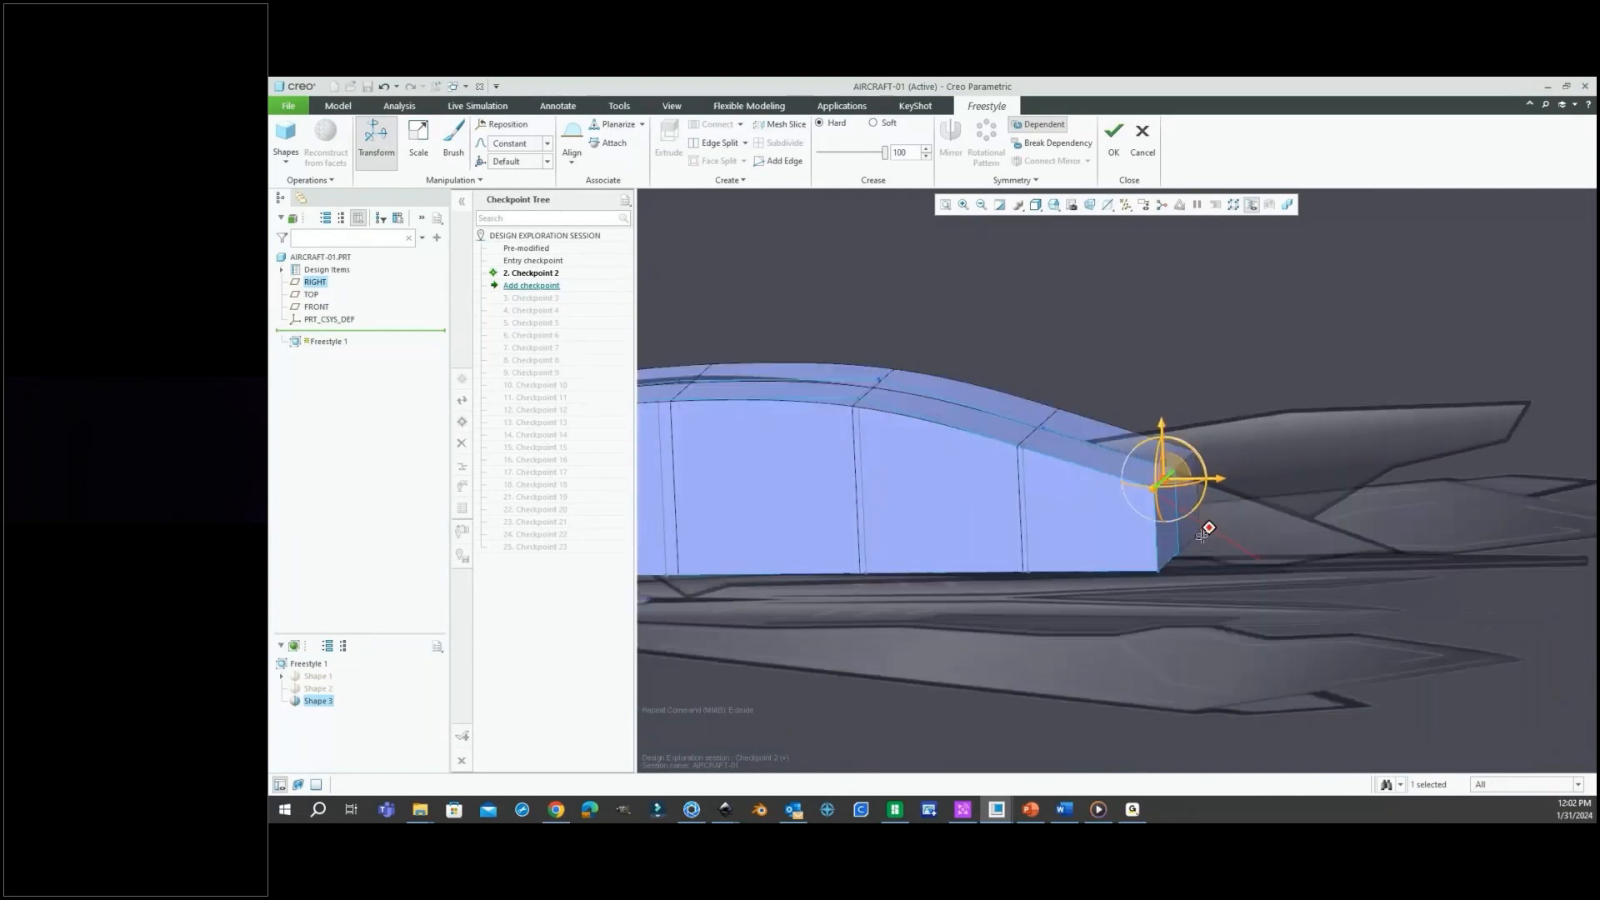
pyautogui.click(1170, 548)
pyautogui.rightClick(1329, 509)
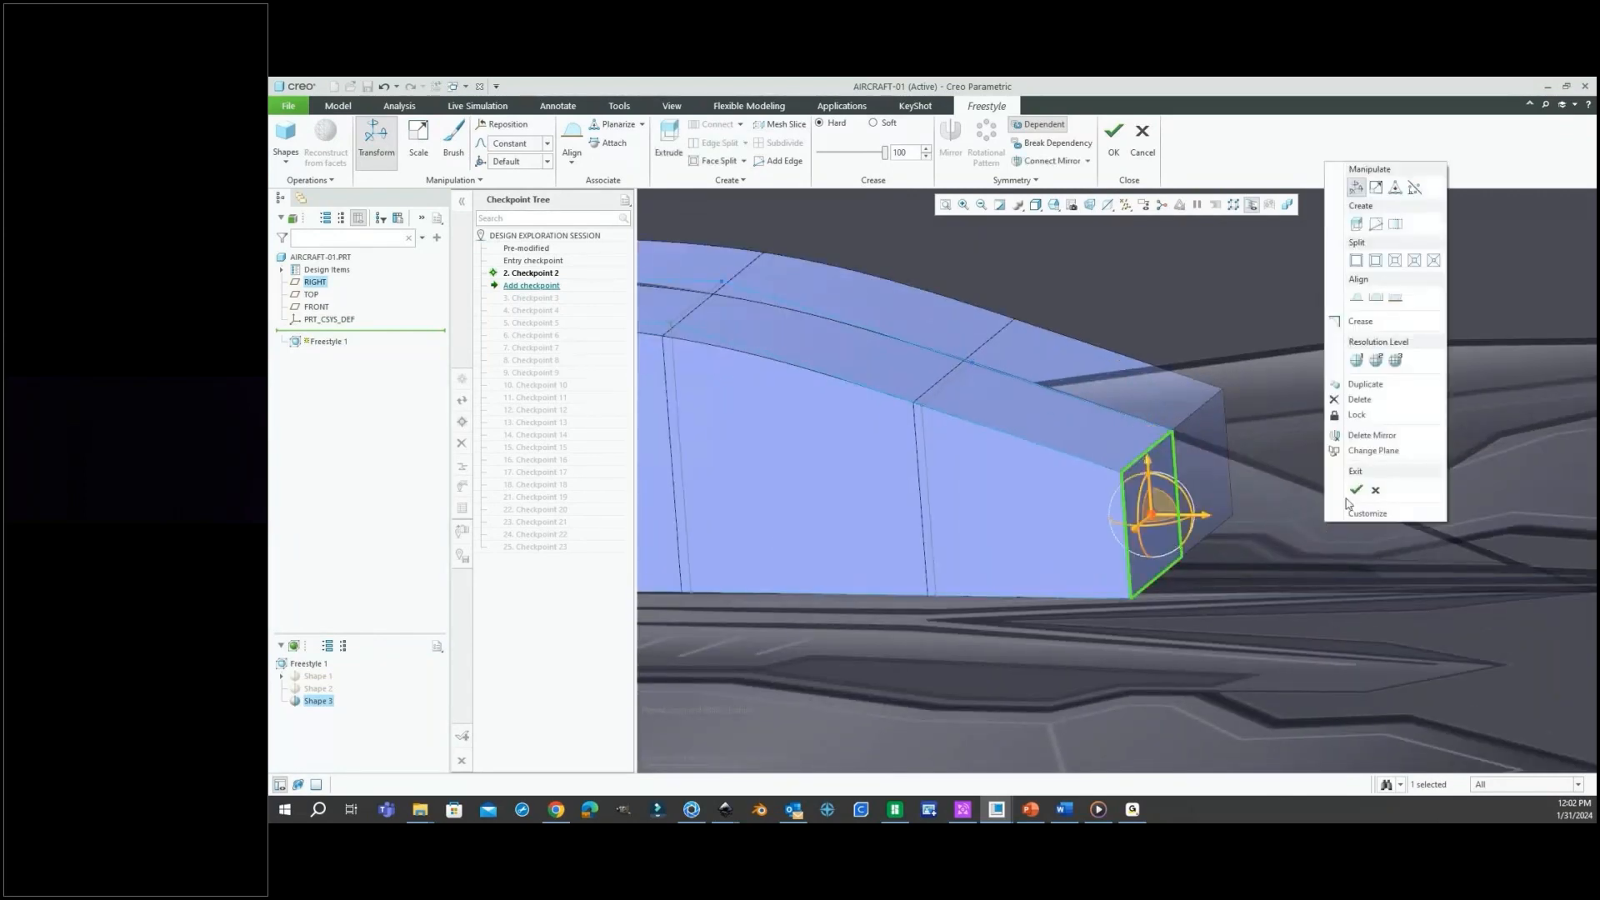
pyautogui.click(1354, 259)
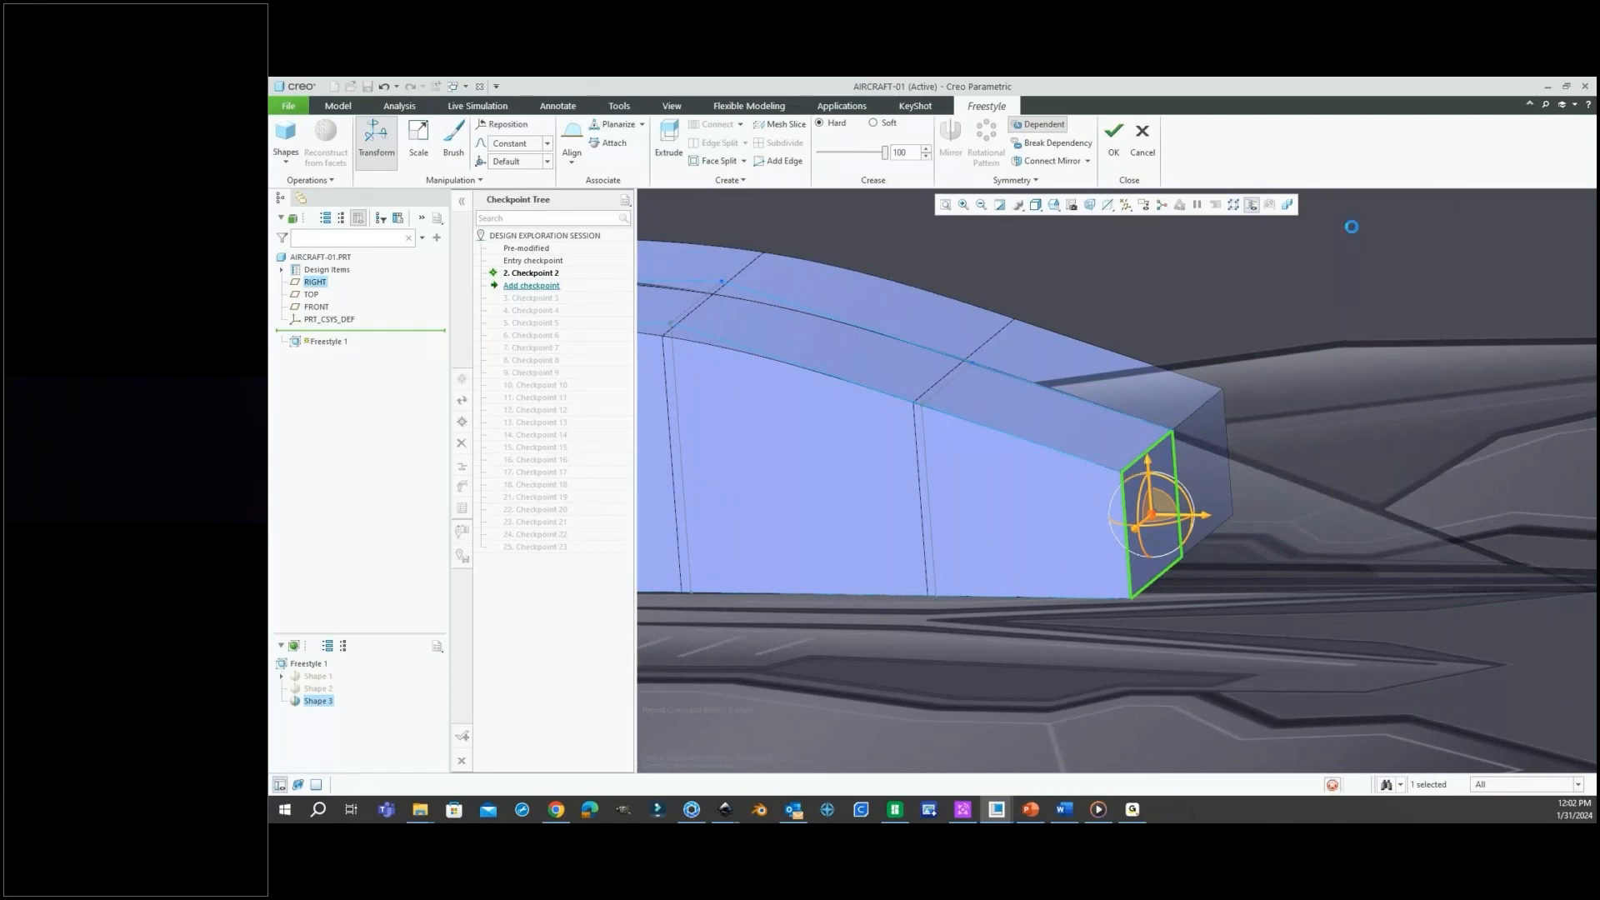
pyautogui.scroll(4, 1150, 581)
pyautogui.moveTo(1151, 581); pyautogui.dragTo(1168, 564, button='middle')
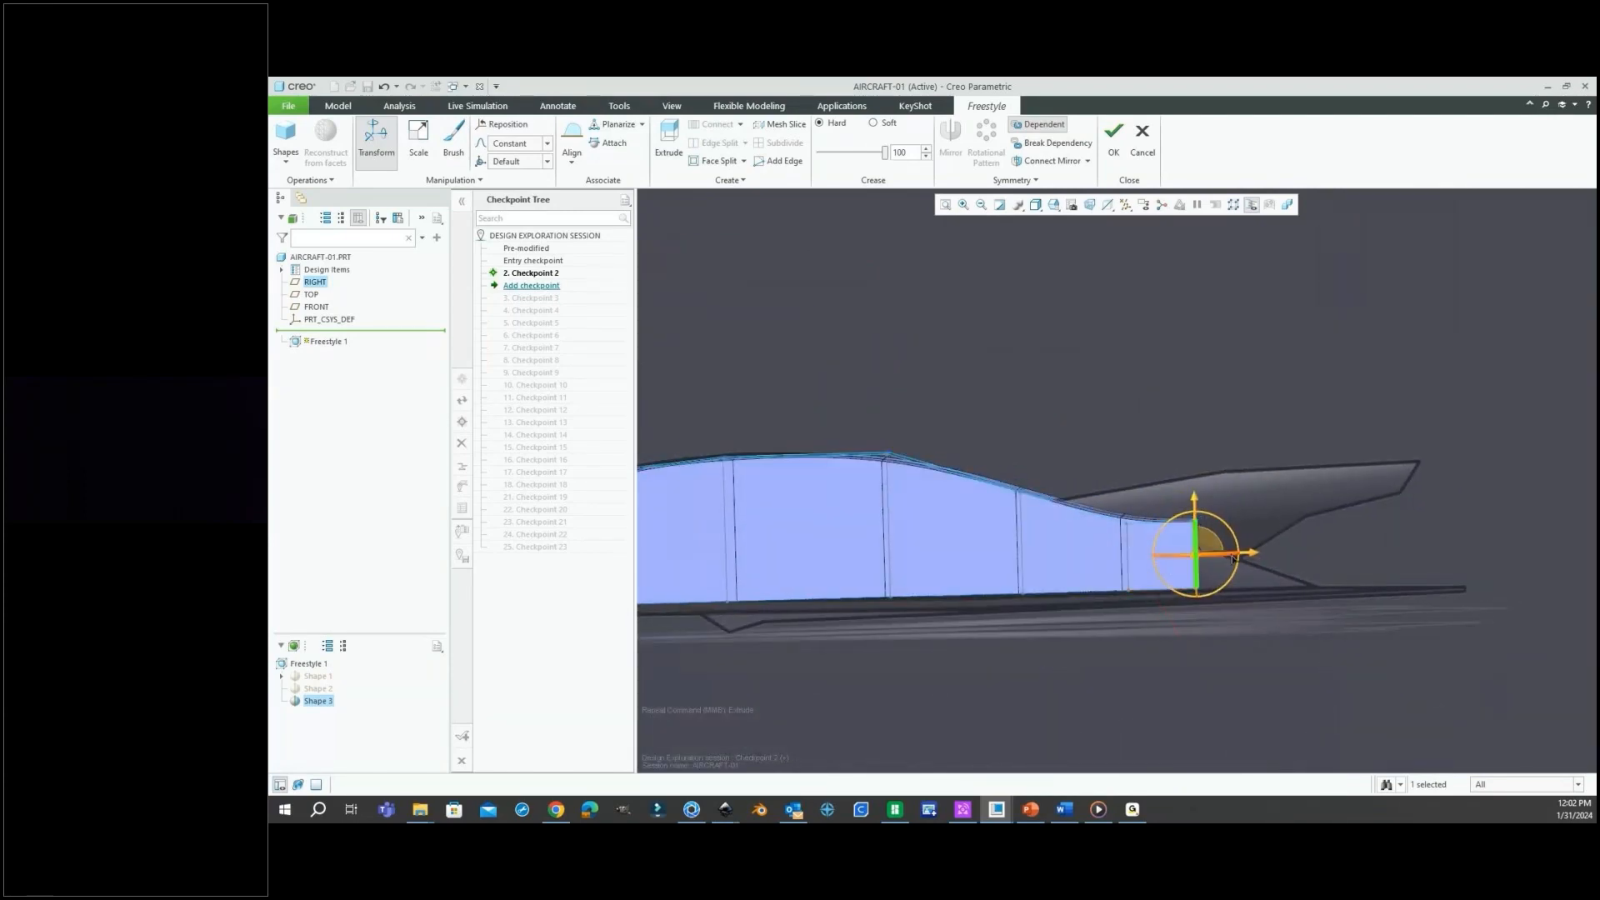
pyautogui.moveTo(1252, 557); pyautogui.dragTo(1268, 556)
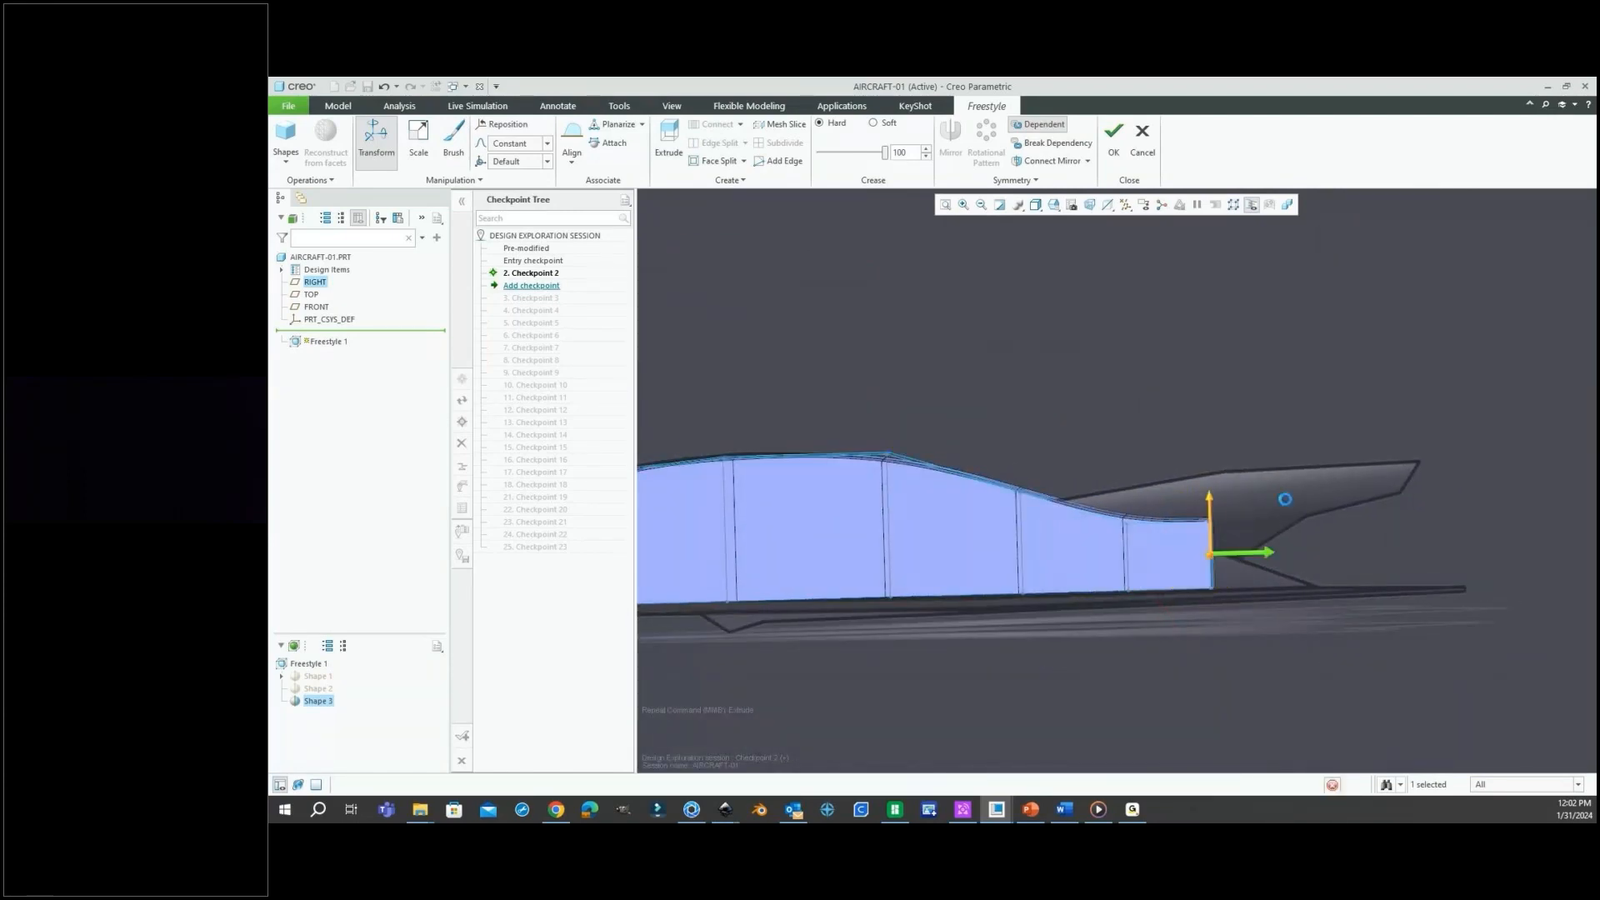
pyautogui.click(1277, 504)
# Check the profile in the RIGHT view and lower the rear end's top edge to continue the downward slope.
pyautogui.moveTo(1277, 505); pyautogui.dragTo(1242, 516, button='middle')
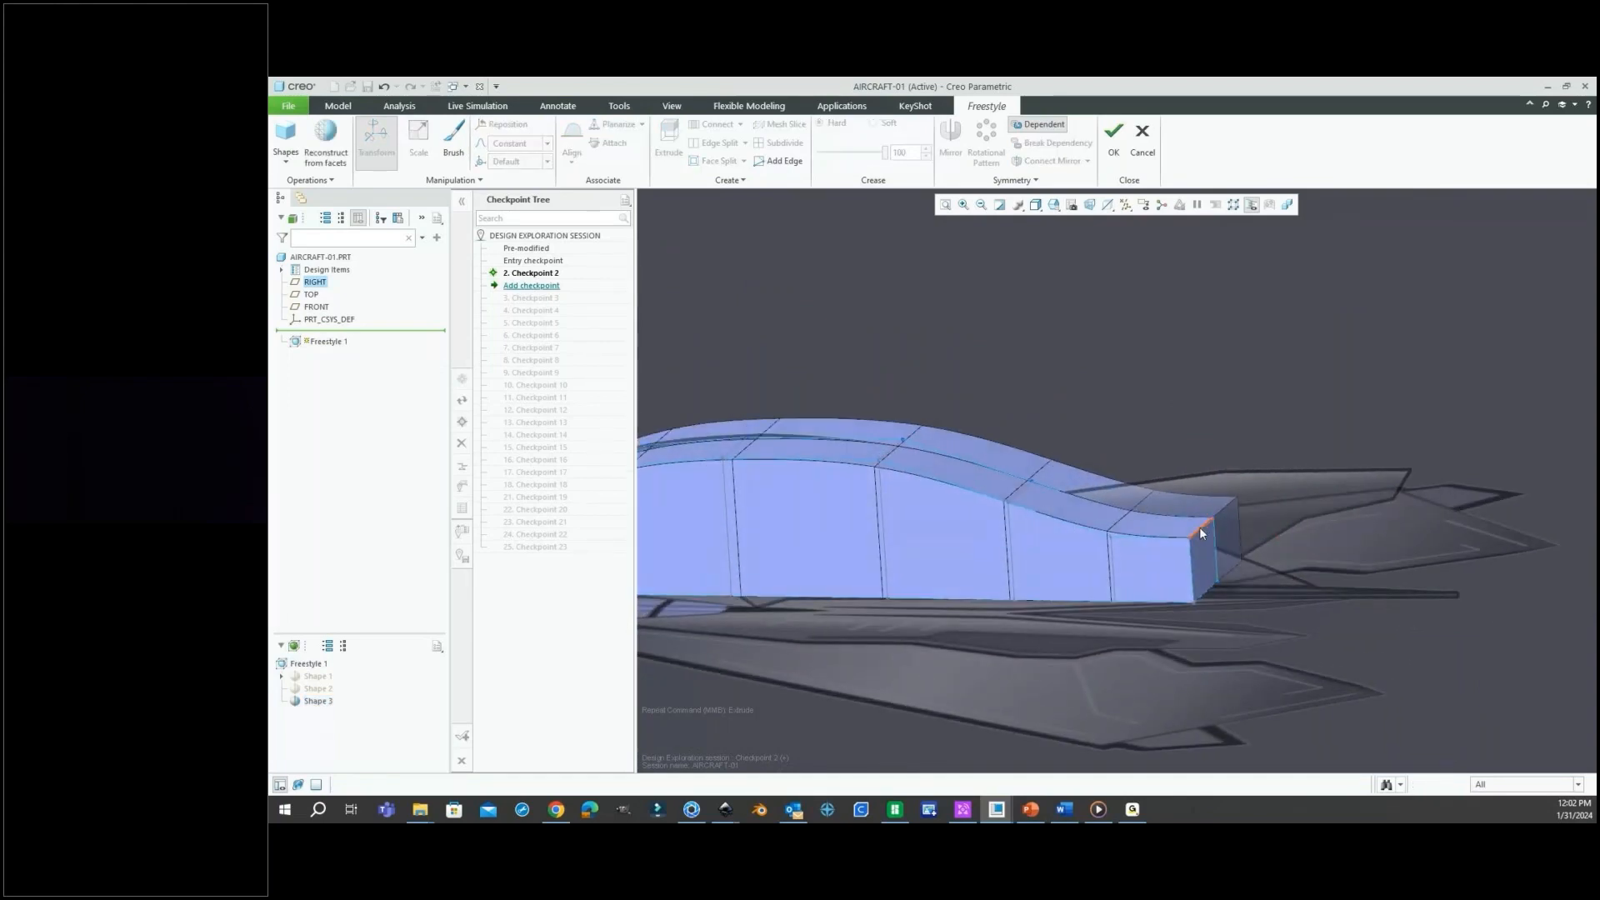
pyautogui.click(1052, 206)
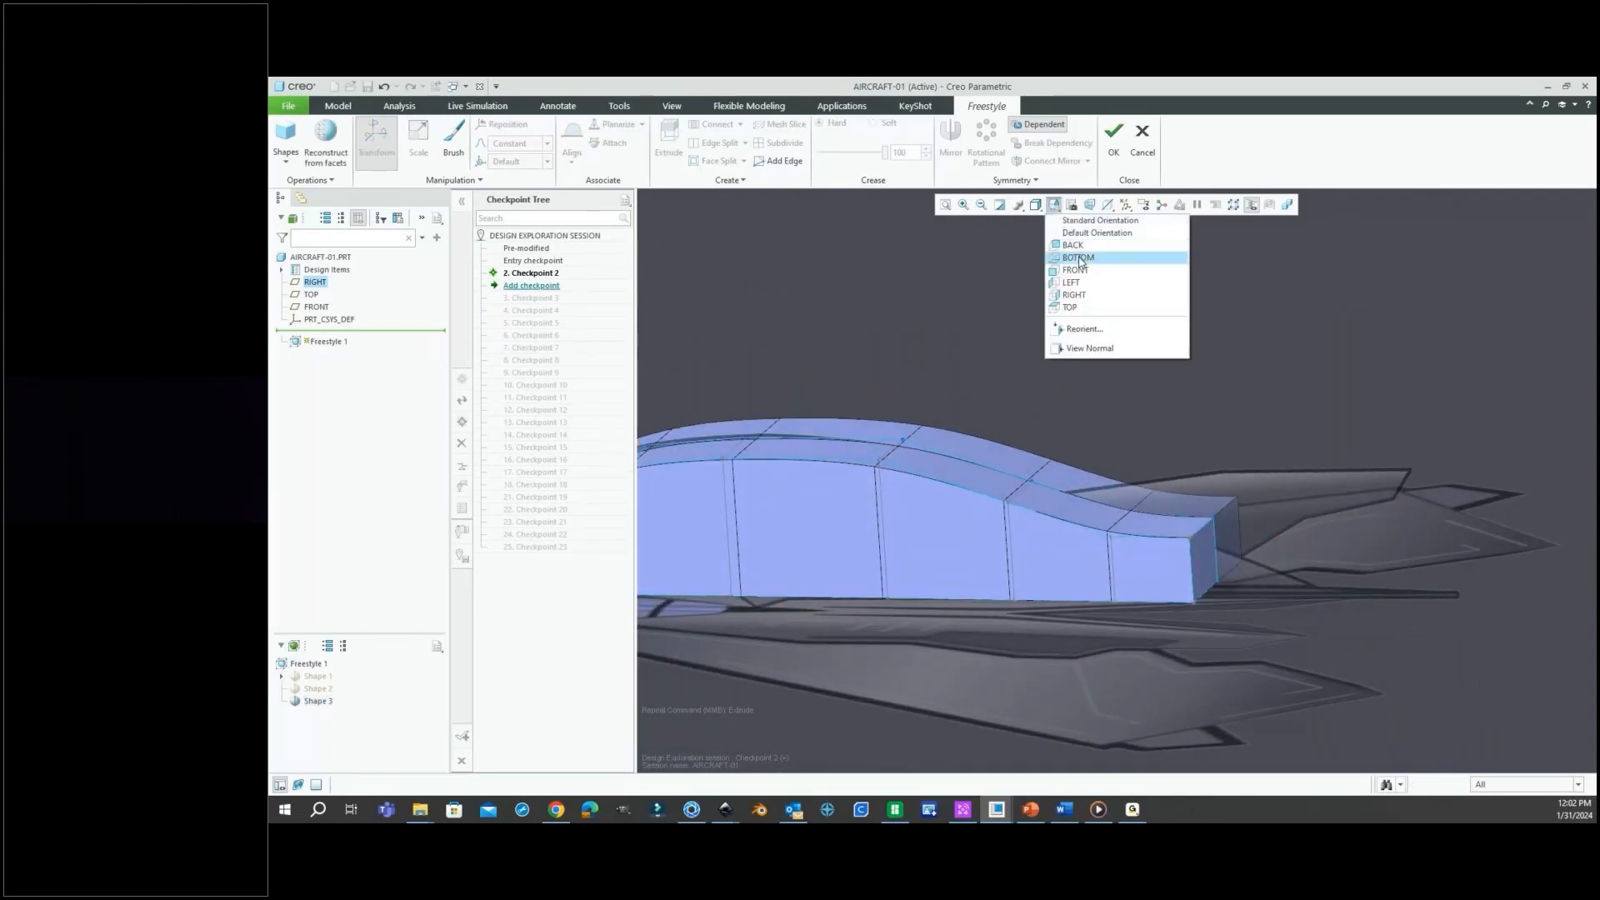
pyautogui.click(1074, 295)
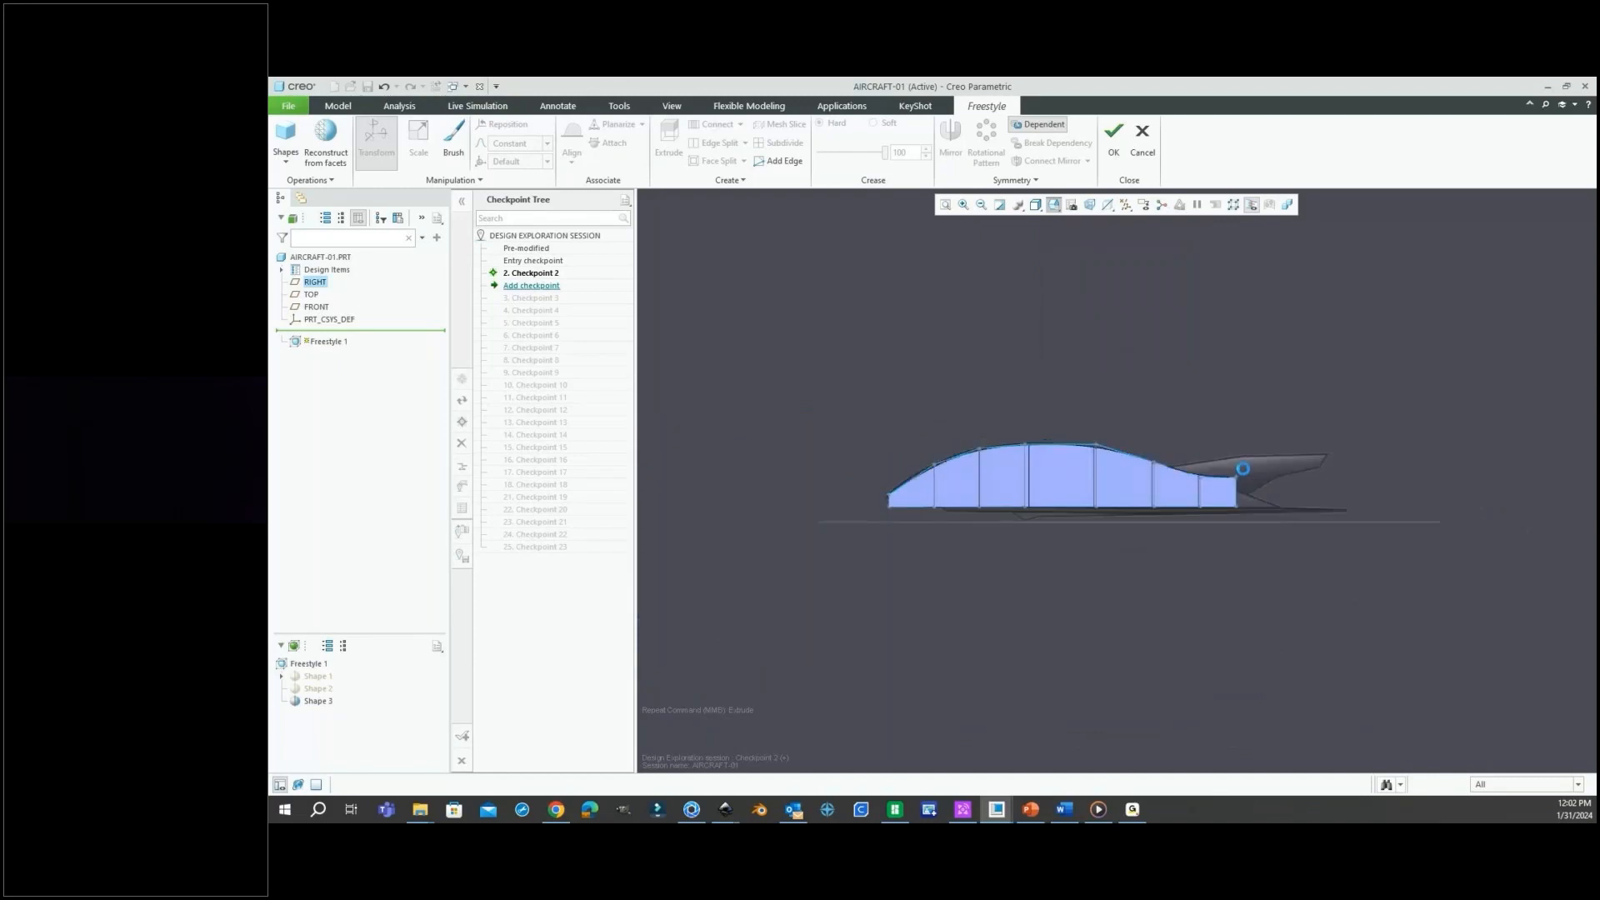
pyautogui.scroll(5, 1245, 473)
pyautogui.scroll(-6, 1264, 561)
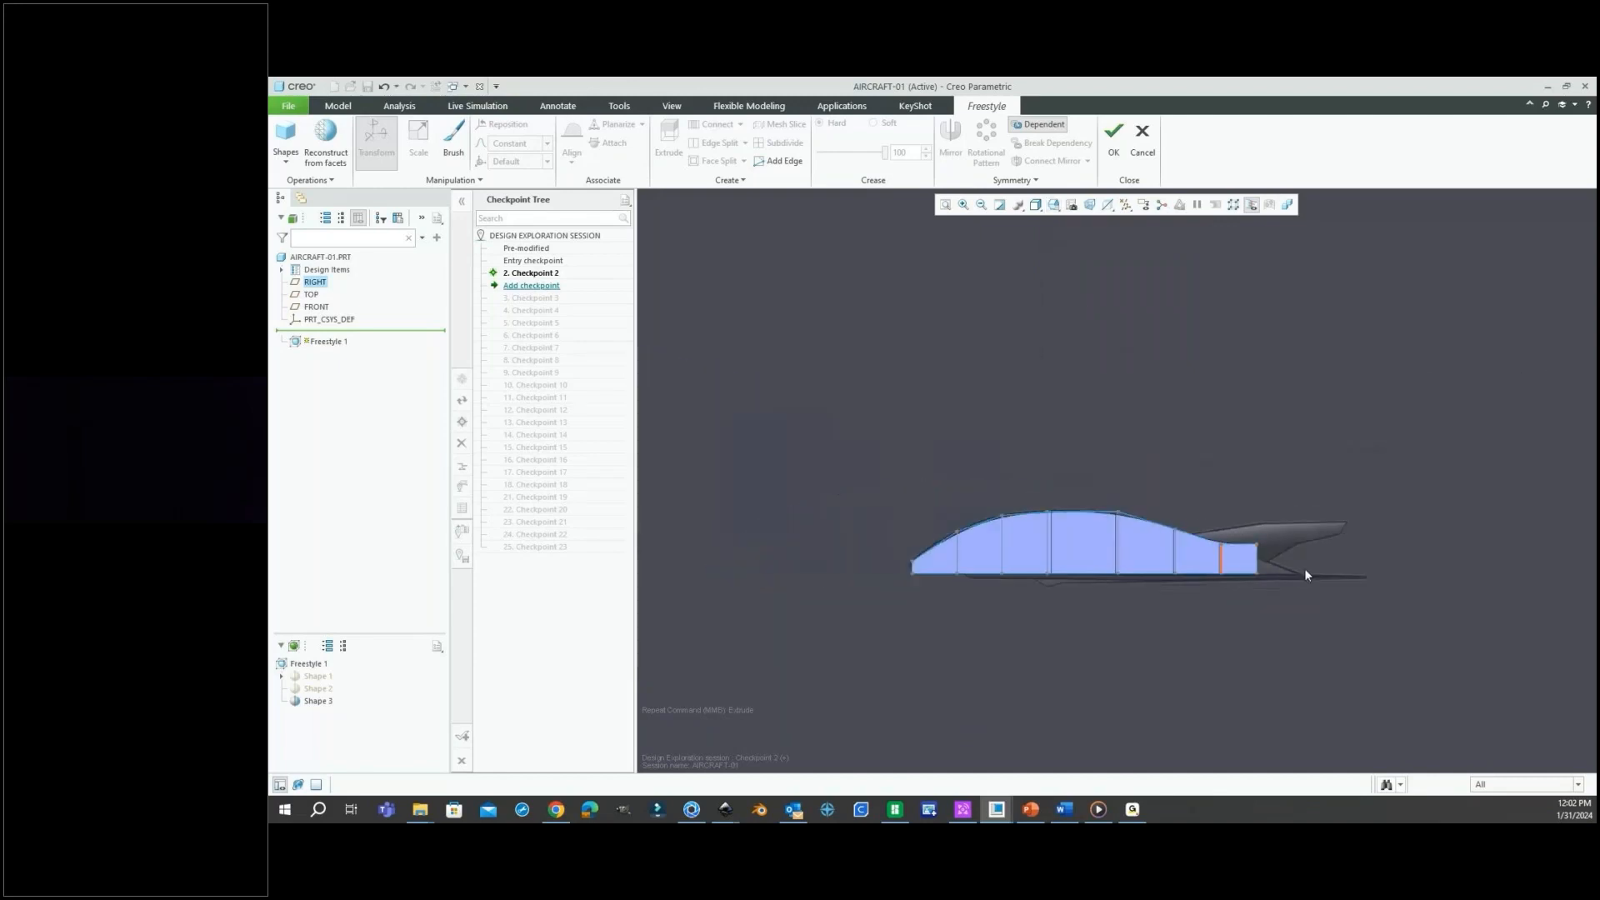
pyautogui.scroll(5, 1302, 568)
pyautogui.moveTo(1201, 518); pyautogui.dragTo(1155, 527, button='middle')
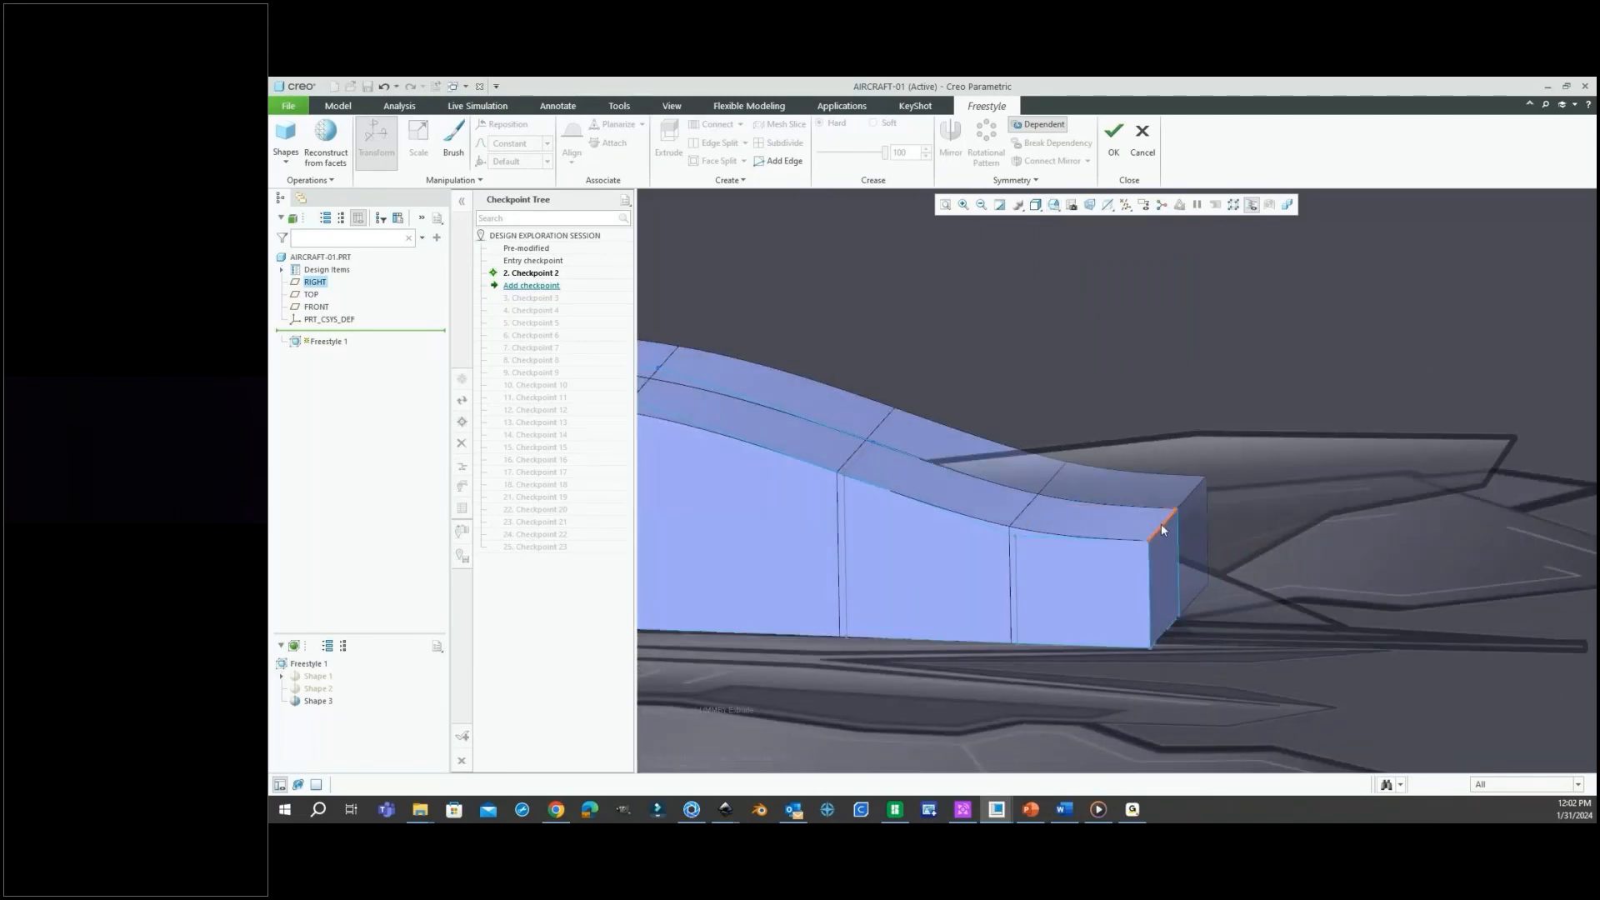
pyautogui.click(1161, 525)
pyautogui.moveTo(1165, 470); pyautogui.dragTo(1176, 520)
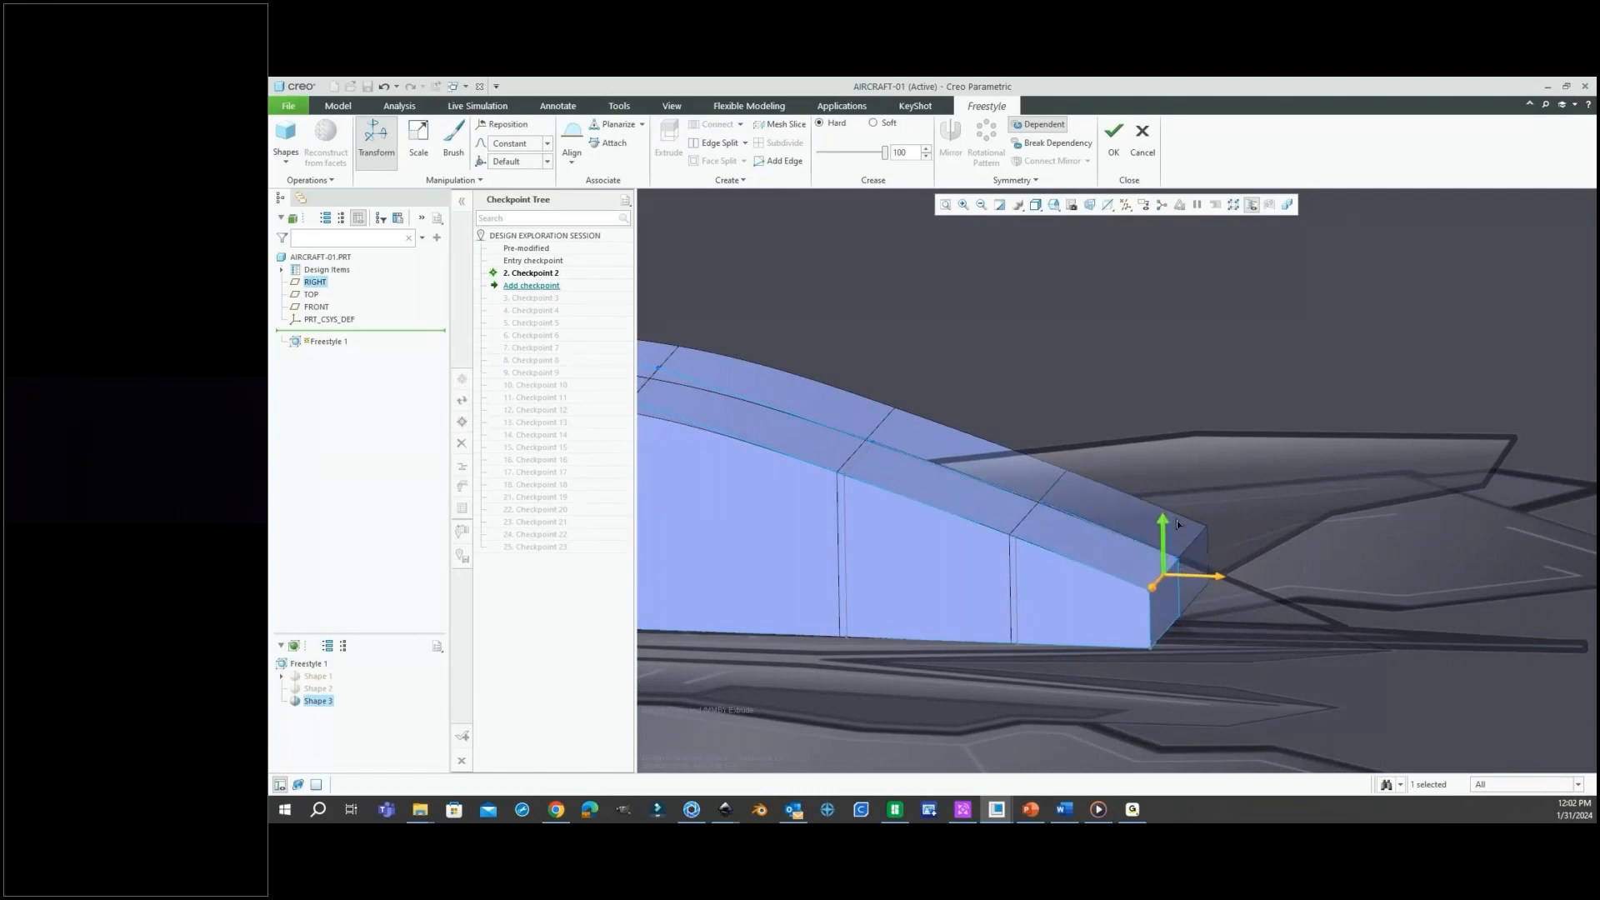
# Extrude the rear end face once more and extend the new tail segment backward.
pyautogui.scroll(-1, 1138, 535)
pyautogui.click(1175, 612)
pyautogui.scroll(4, 1175, 607)
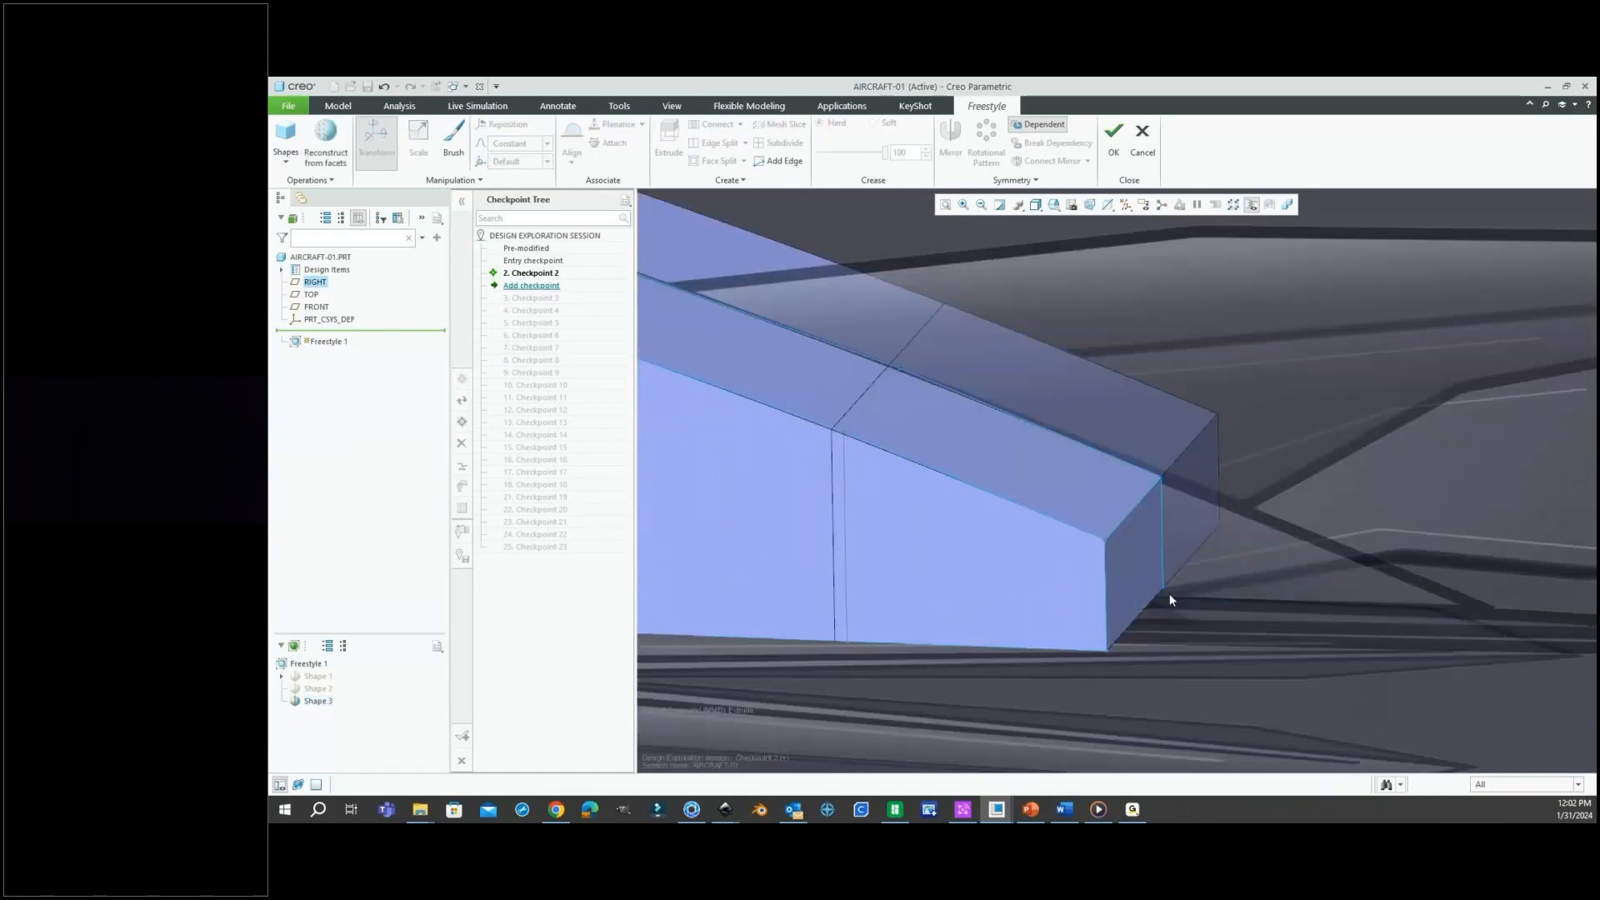
pyautogui.click(1136, 571)
pyautogui.scroll(-3, 1023, 576)
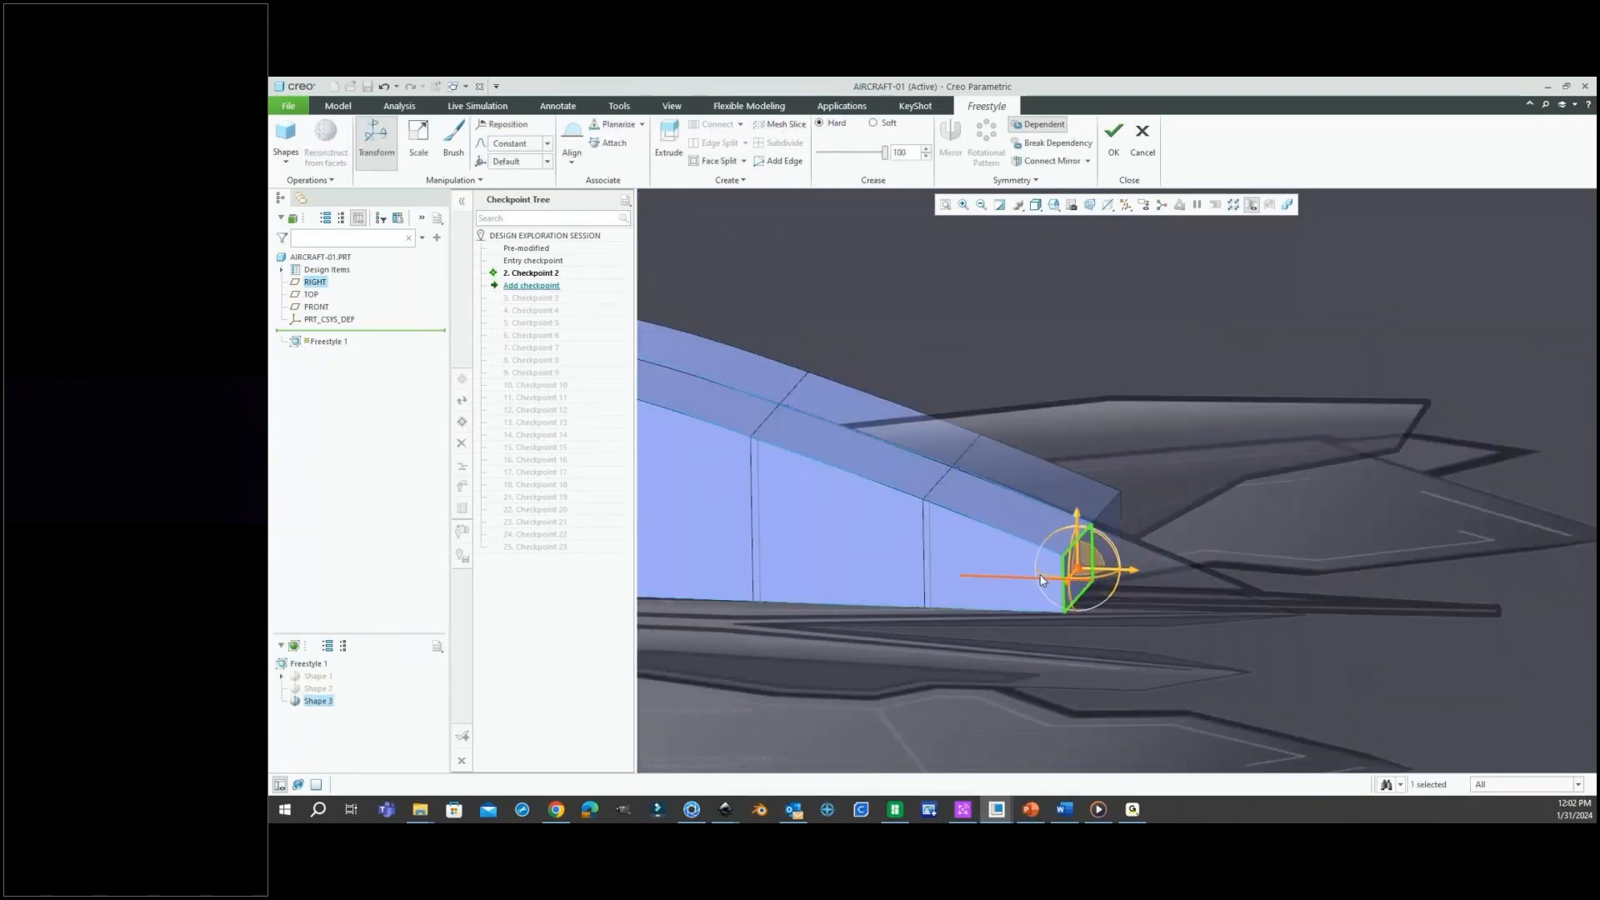
pyautogui.rightClick(1201, 581)
pyautogui.click(1233, 283)
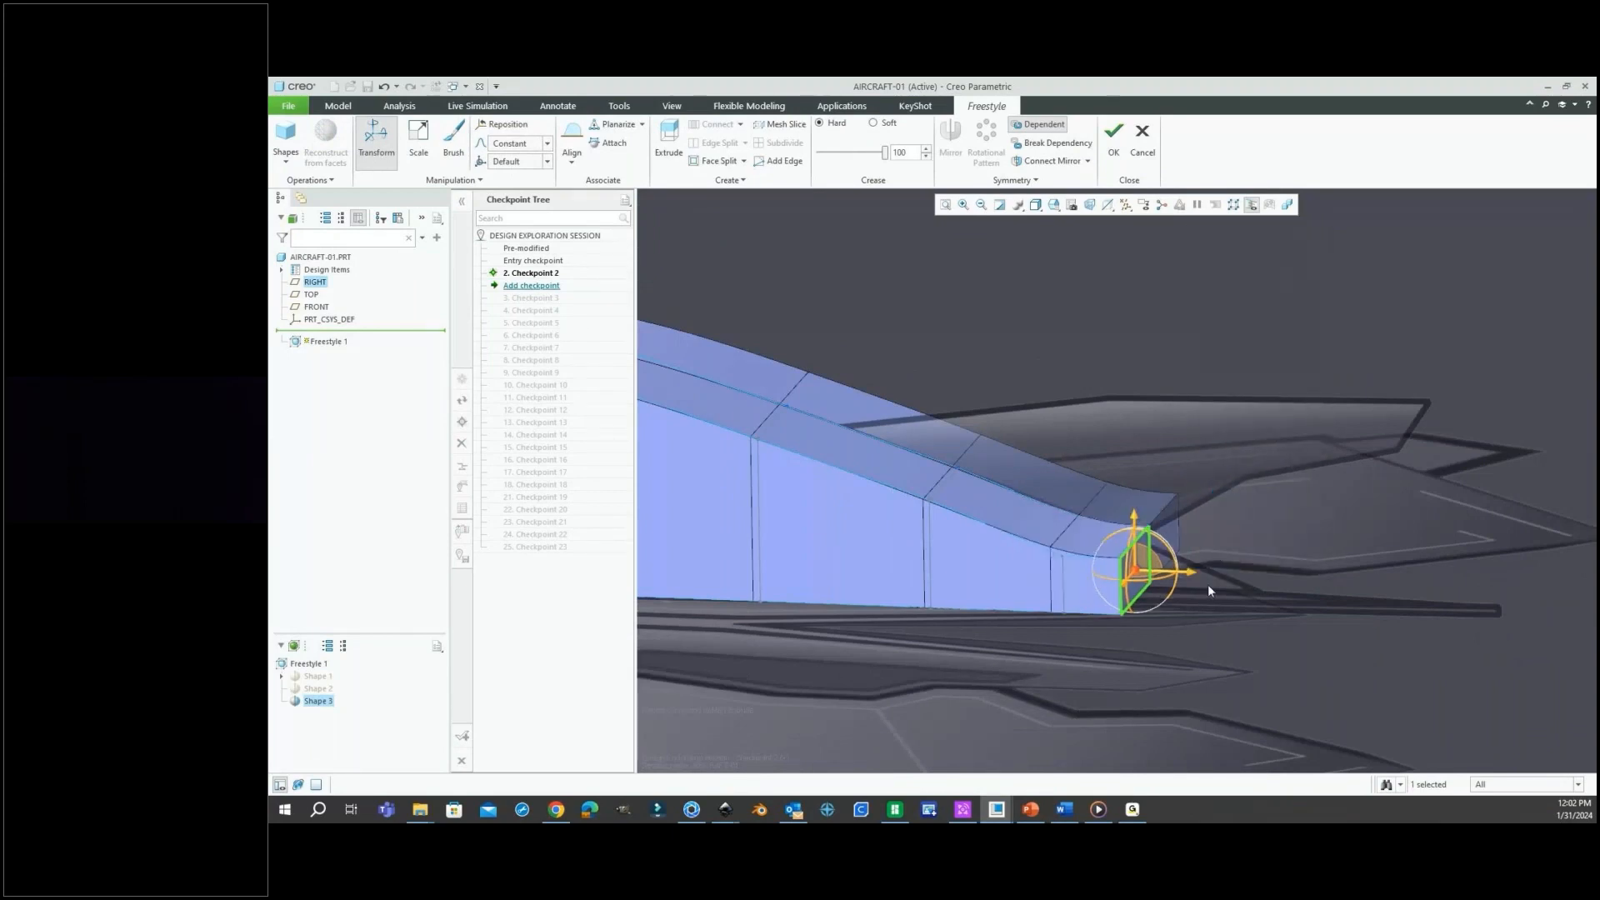
pyautogui.moveTo(1209, 590); pyautogui.dragTo(1297, 600)
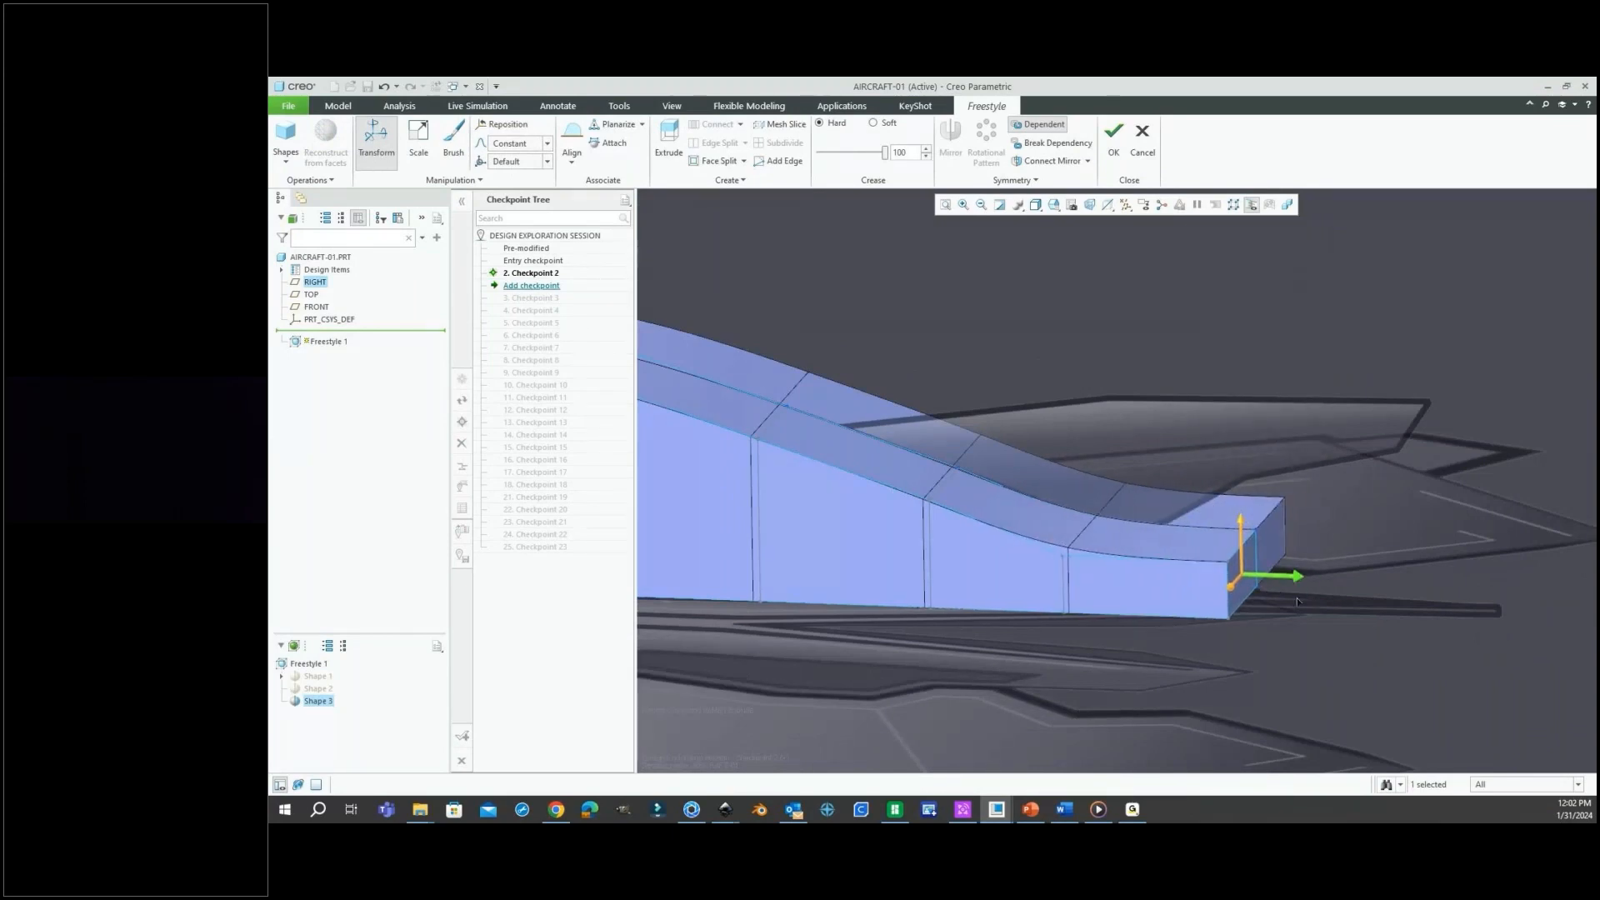
pyautogui.click(1414, 636)
# Lower the tail's top edge down to the bottom edge so the body ends in a thin wedge.
pyautogui.scroll(3, 1237, 553)
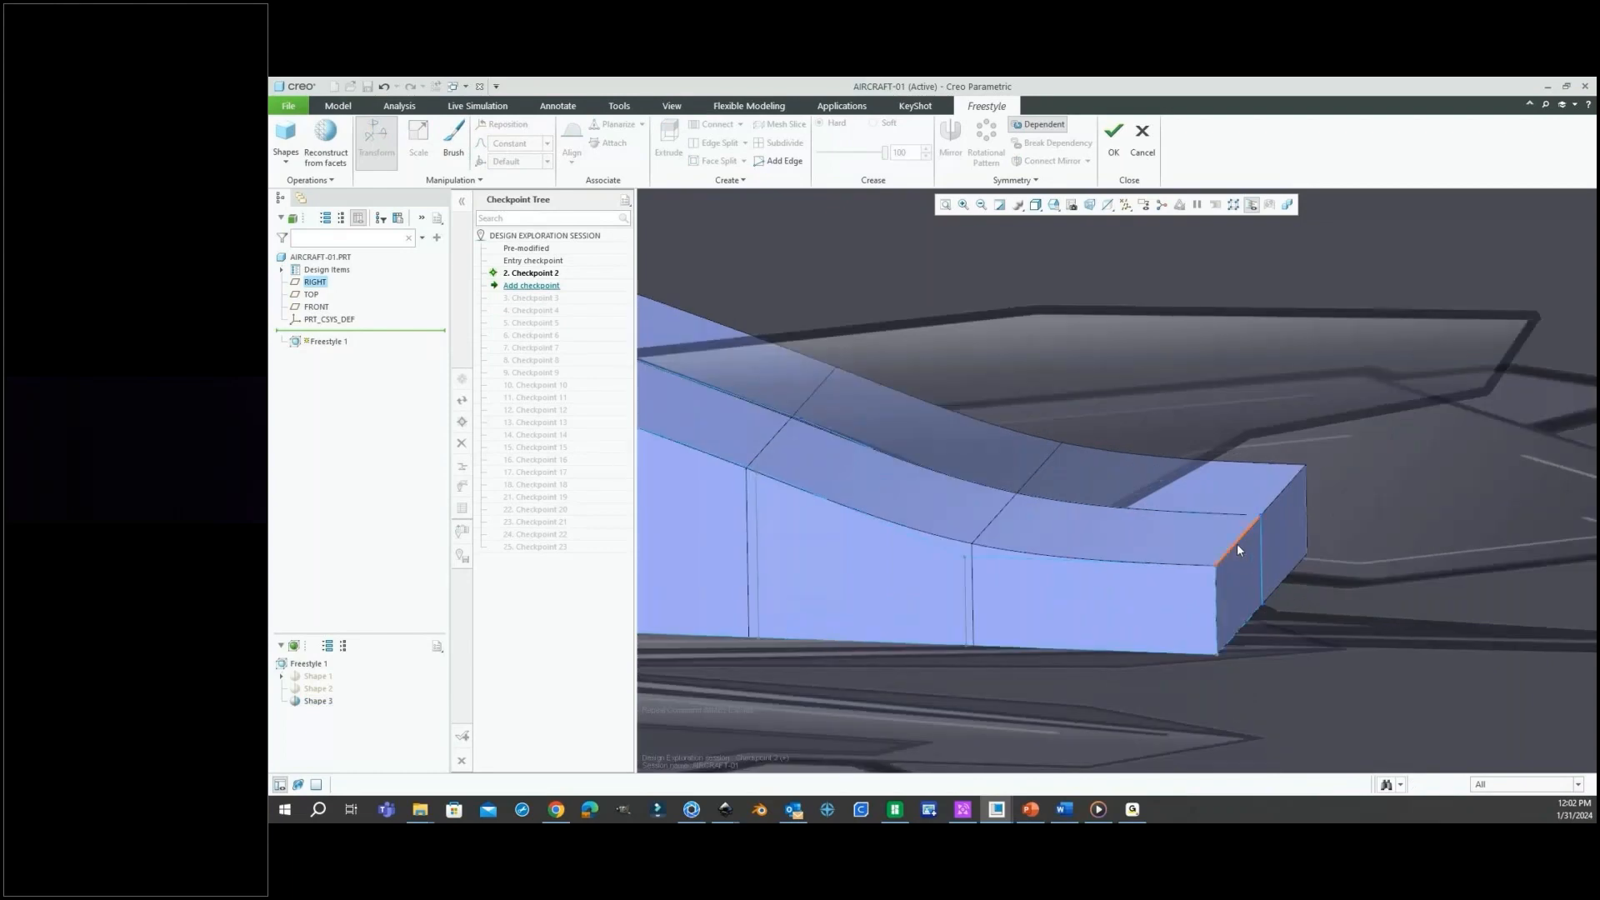
pyautogui.click(1237, 543)
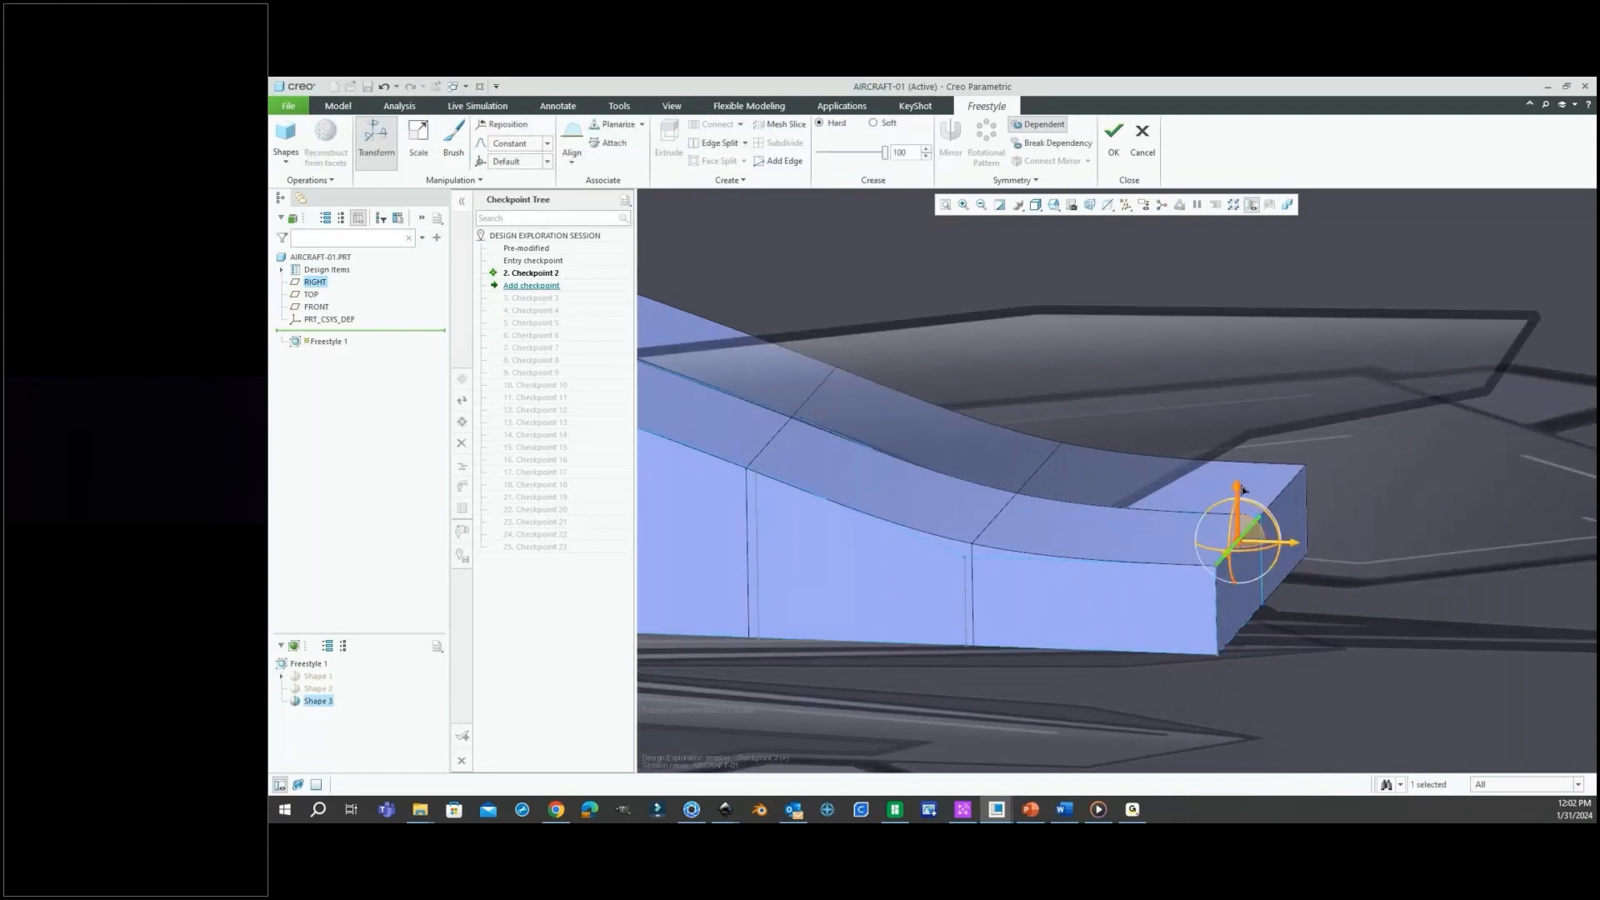
pyautogui.moveTo(1240, 510); pyautogui.dragTo(1242, 569)
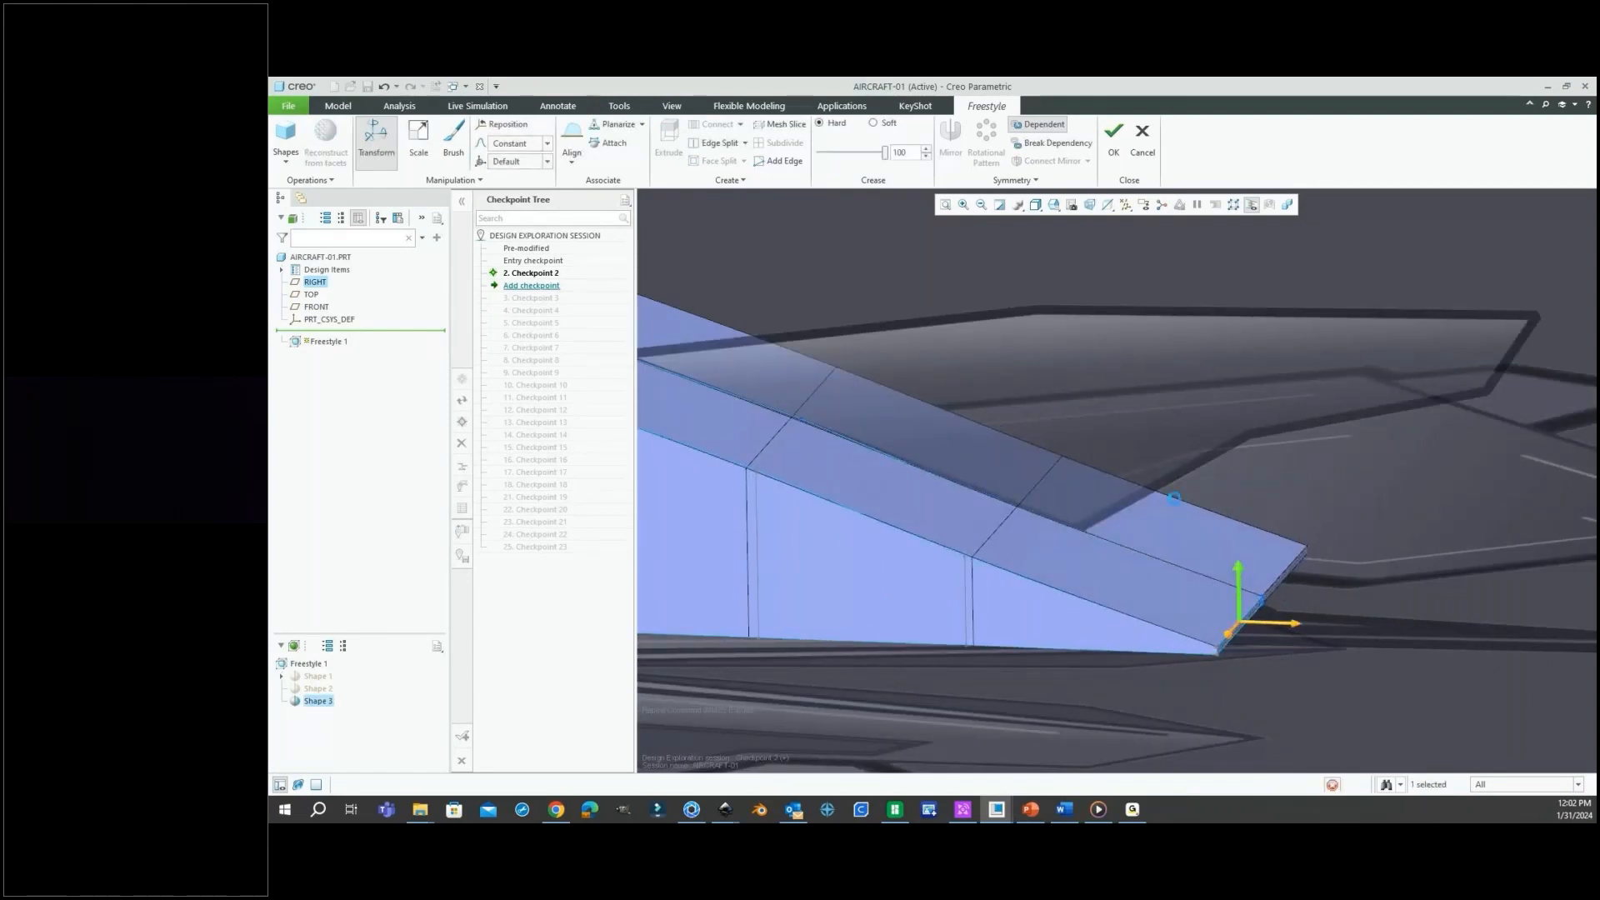
pyautogui.scroll(-5, 1188, 513)
pyautogui.click(1192, 442)
pyautogui.scroll(-2, 1190, 445)
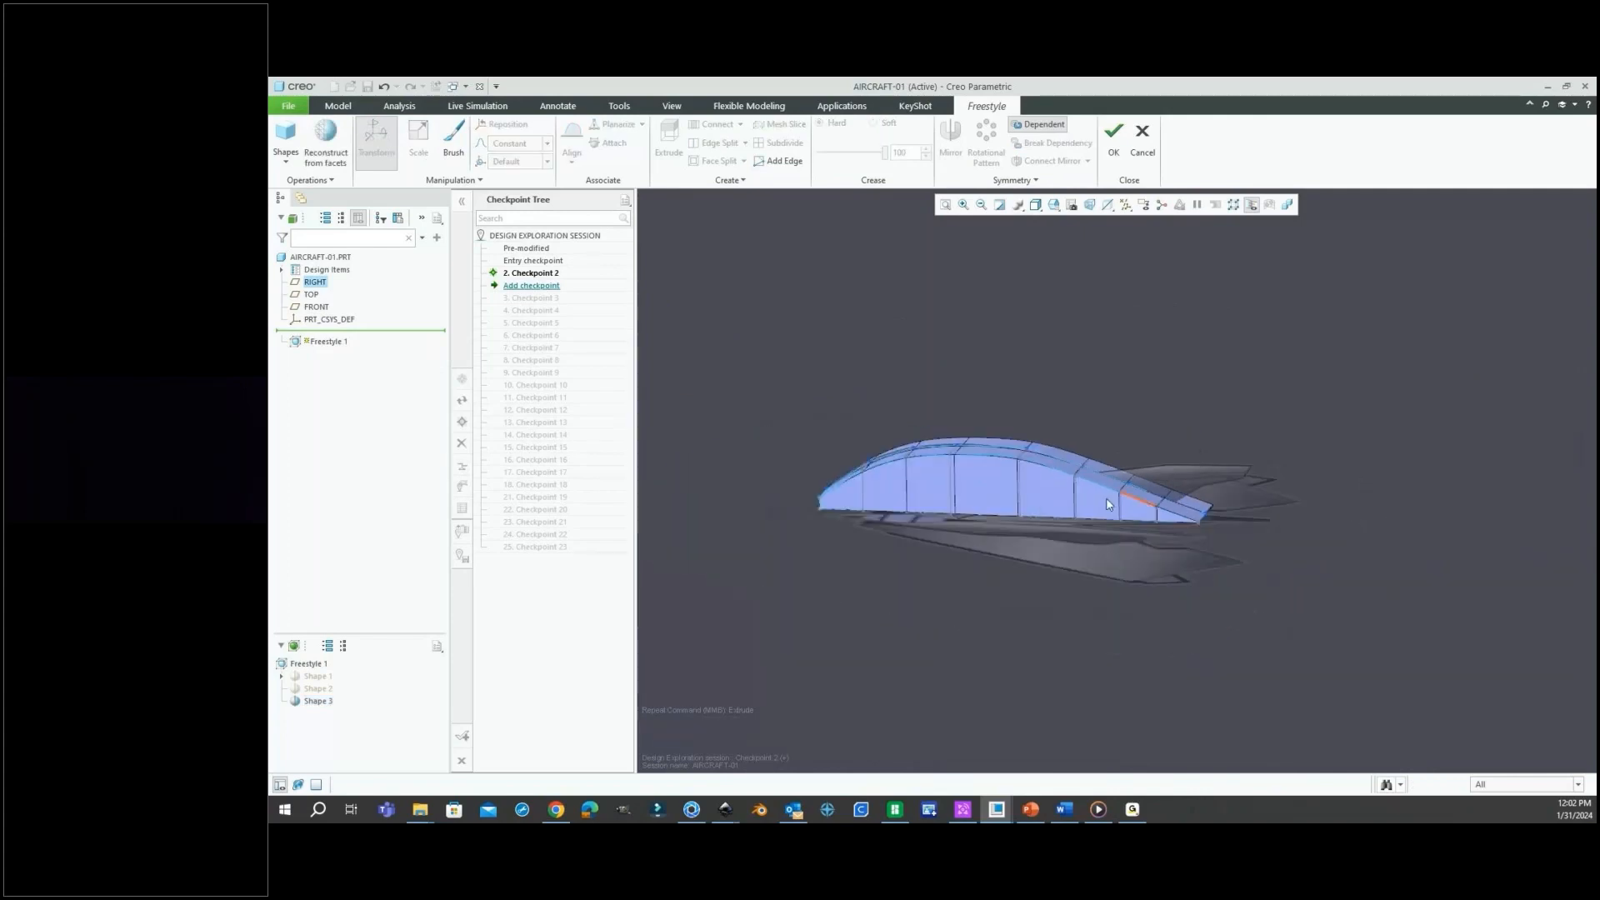
# From above, split the longitudinal centre edge near mid-body to add a crosswise edge loop.
pyautogui.moveTo(1108, 503)
pyautogui.mouseDown(button='middle')
pyautogui.moveTo(1092, 475)
pyautogui.moveTo(1089, 536)
pyautogui.moveTo(1149, 497)
pyautogui.moveTo(1099, 505)
pyautogui.moveTo(1117, 560)
pyautogui.mouseUp(button='middle')
pyautogui.scroll(5, 992, 495)
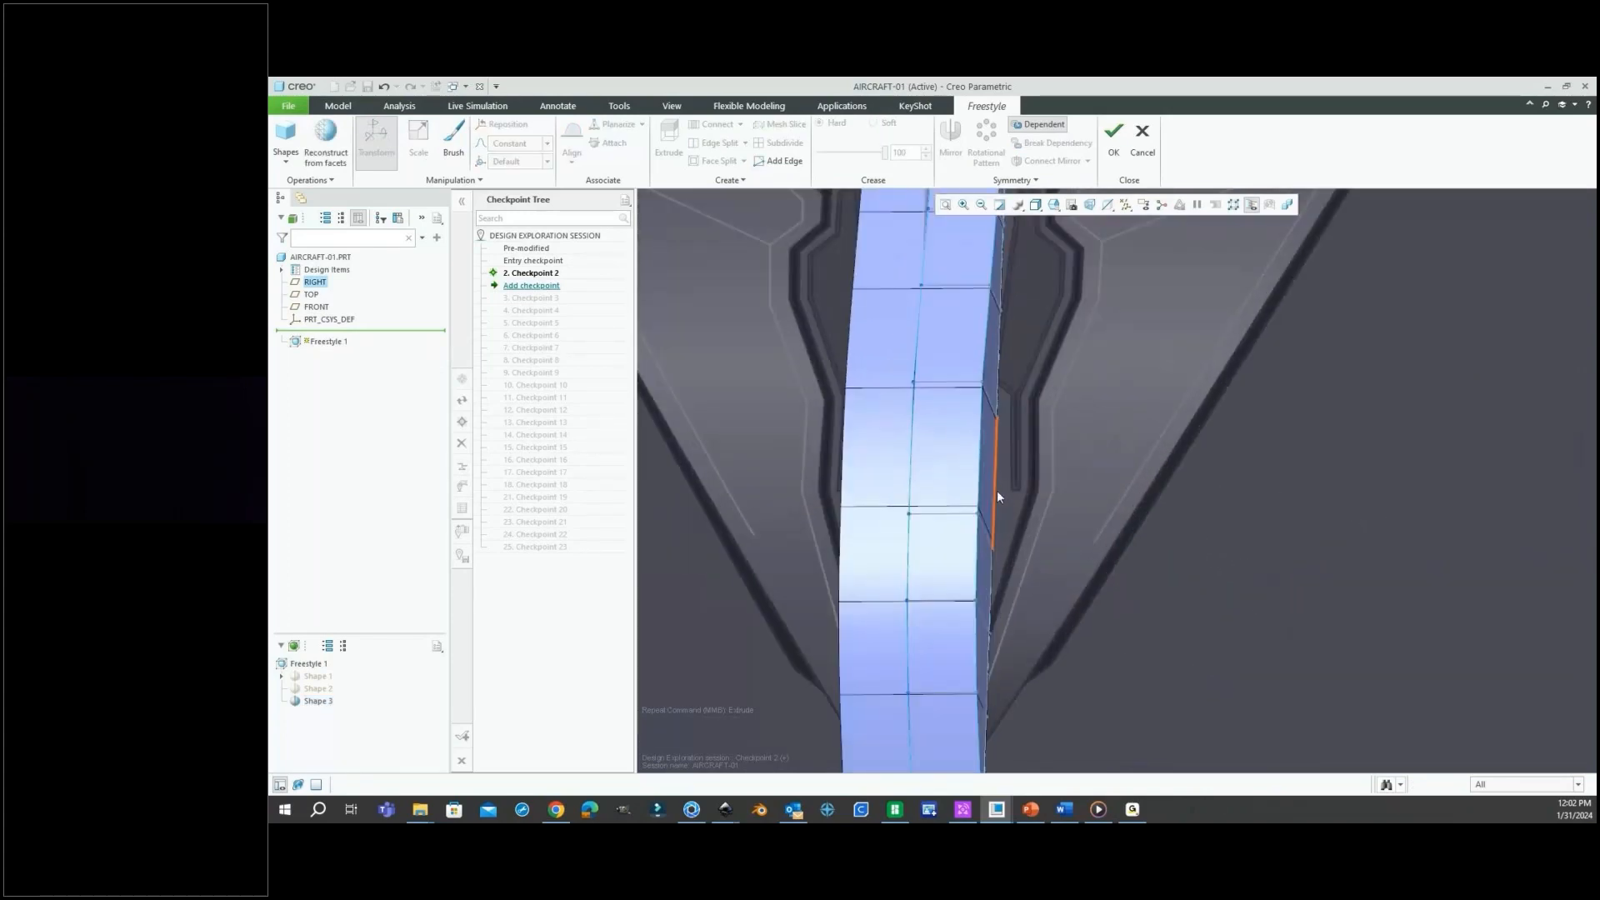
pyautogui.click(987, 477)
pyautogui.click(1136, 487)
pyautogui.moveTo(987, 460); pyautogui.dragTo(995, 474, button='middle')
pyautogui.scroll(-3, 978, 485)
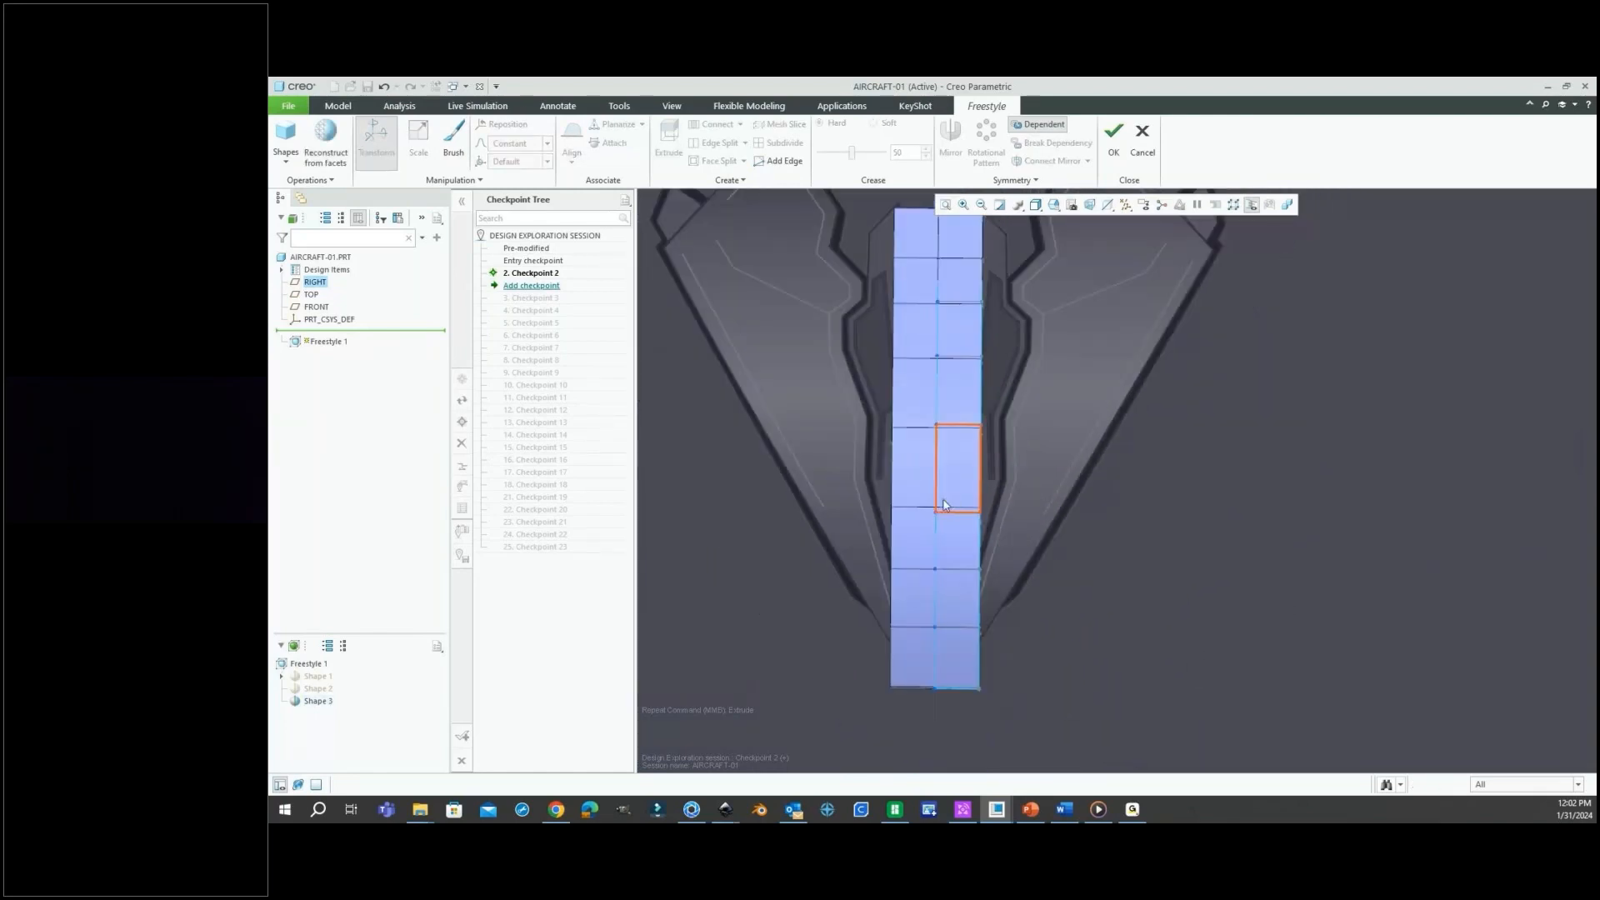
pyautogui.click(948, 471)
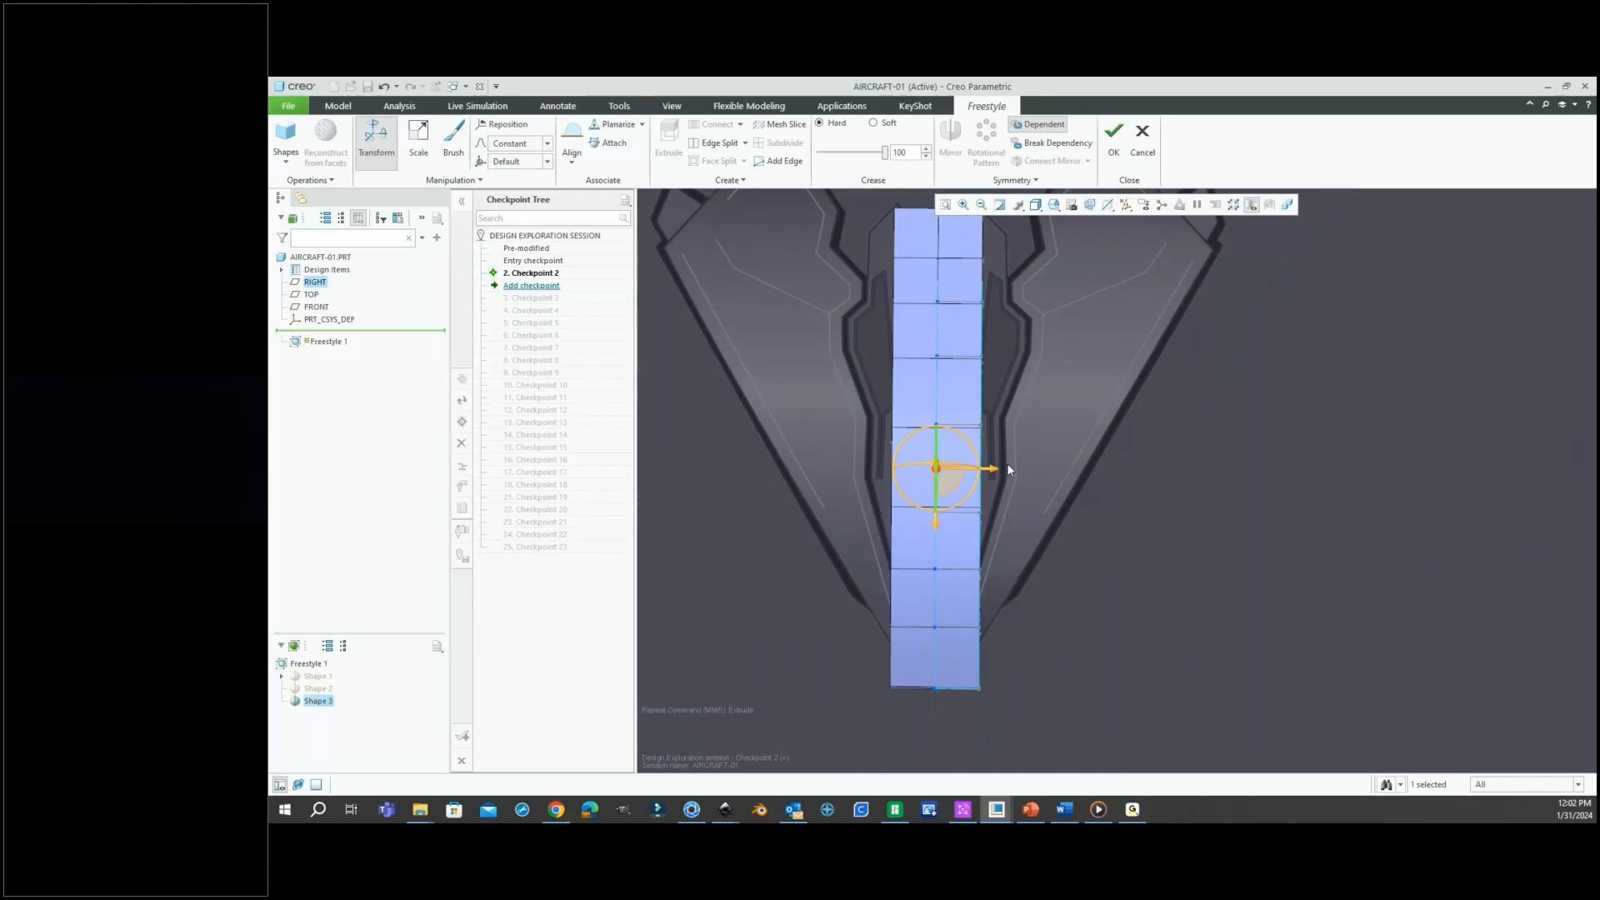
pyautogui.rightClick(1071, 461)
pyautogui.click(1102, 216)
pyautogui.scroll(3, 1048, 458)
pyautogui.click(1049, 464)
# Select the side elements at the new mid-body edge loop and move them outward to widen the body symmetrically.
pyautogui.scroll(3, 958, 486)
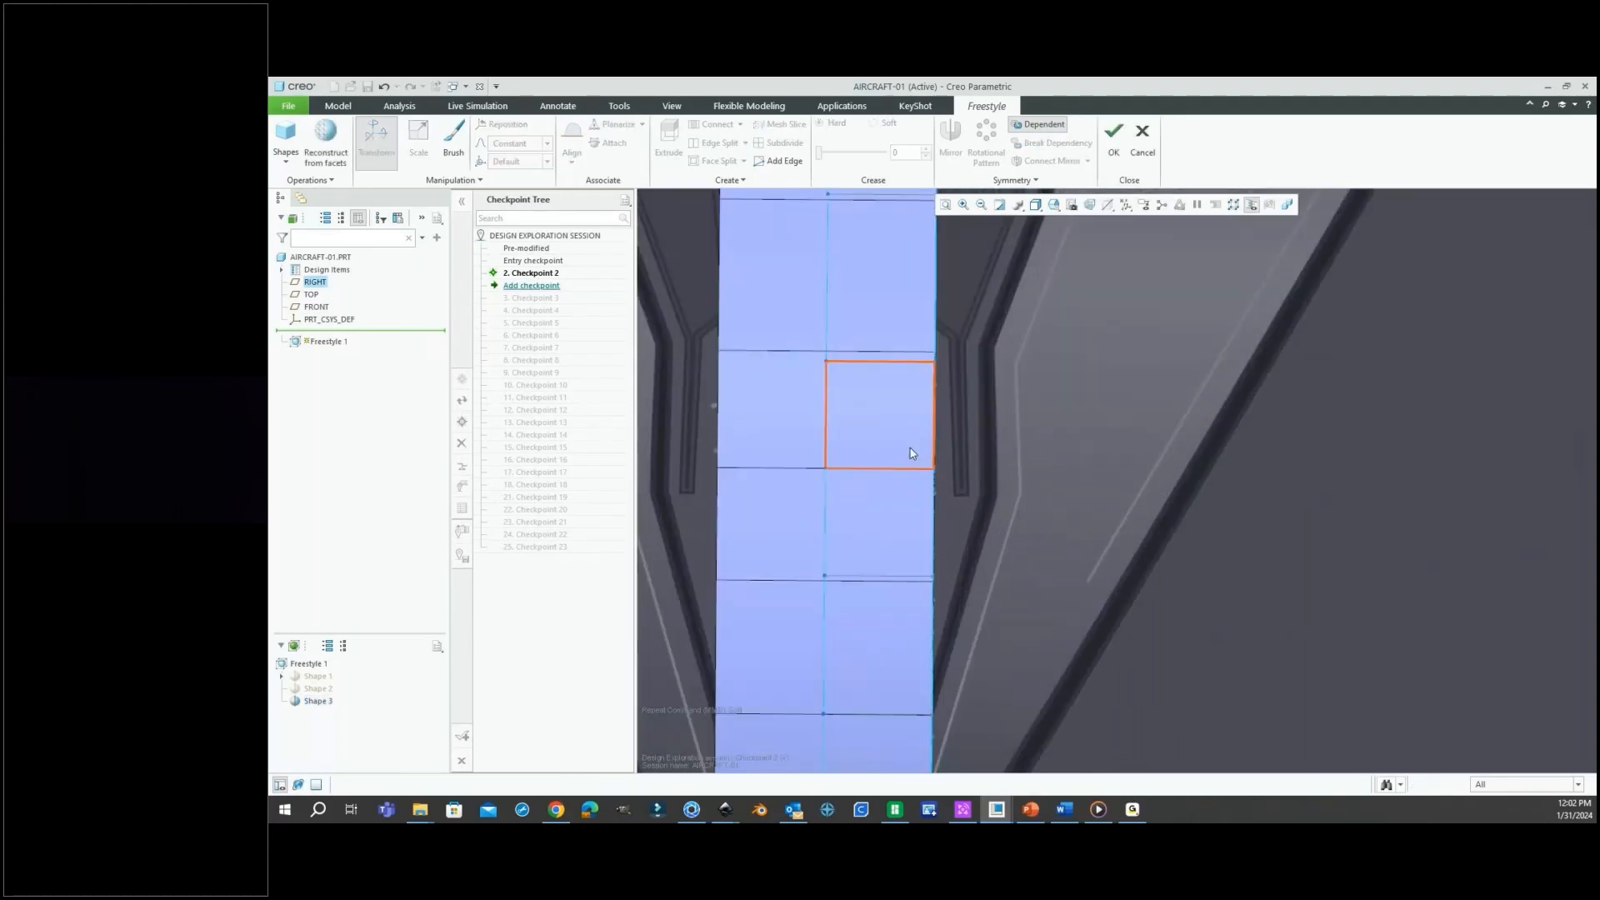
pyautogui.click(933, 492)
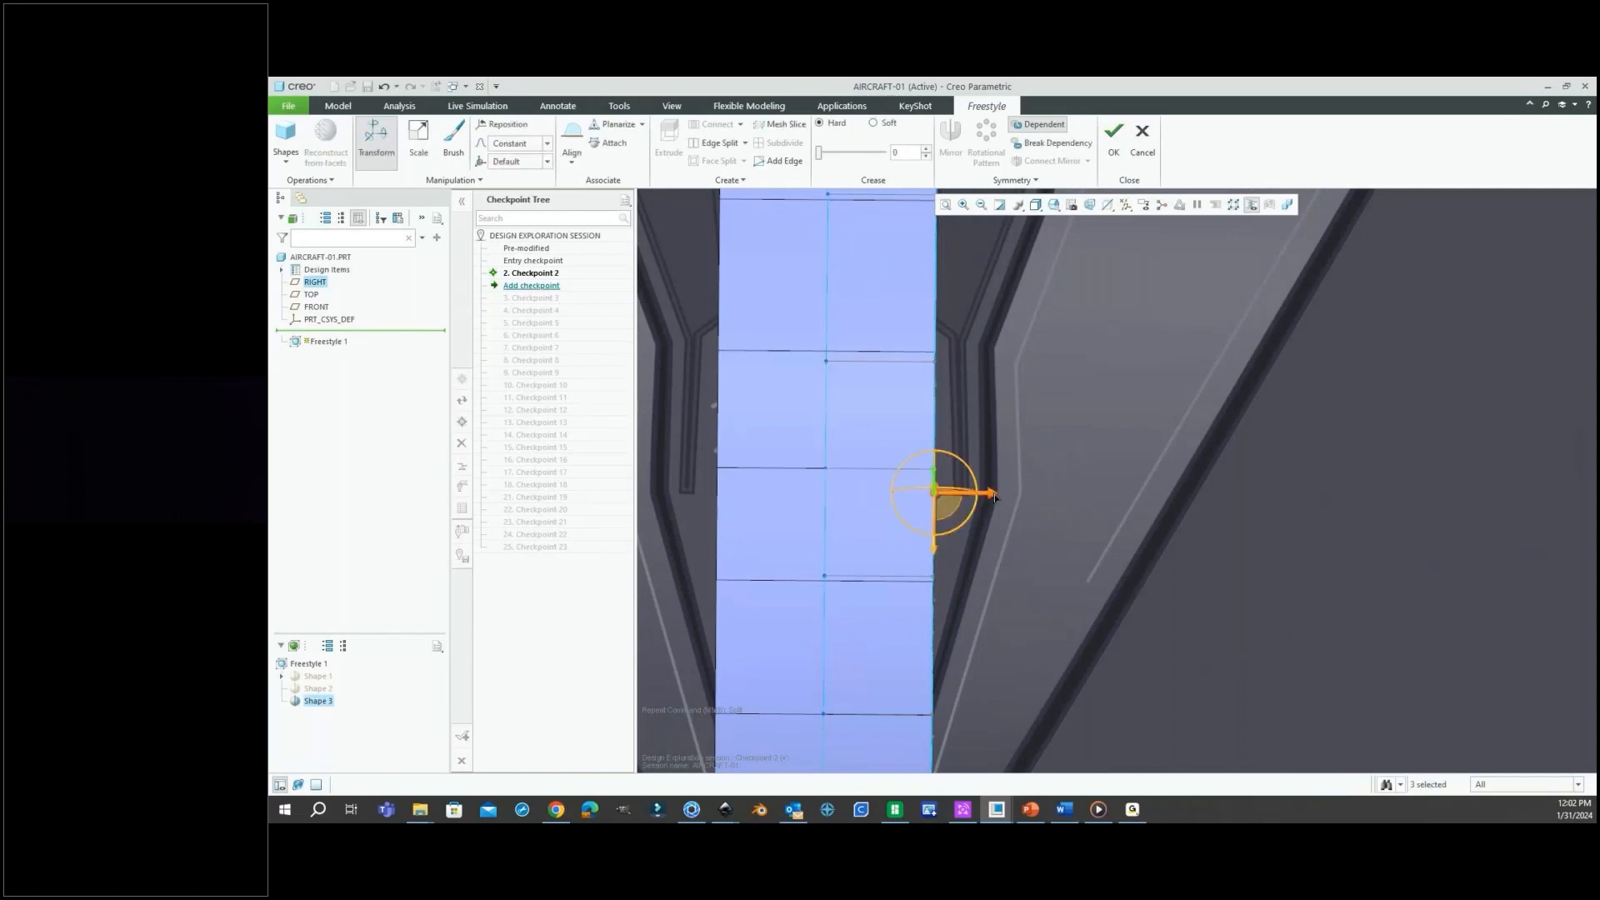
pyautogui.moveTo(994, 497); pyautogui.dragTo(1062, 509)
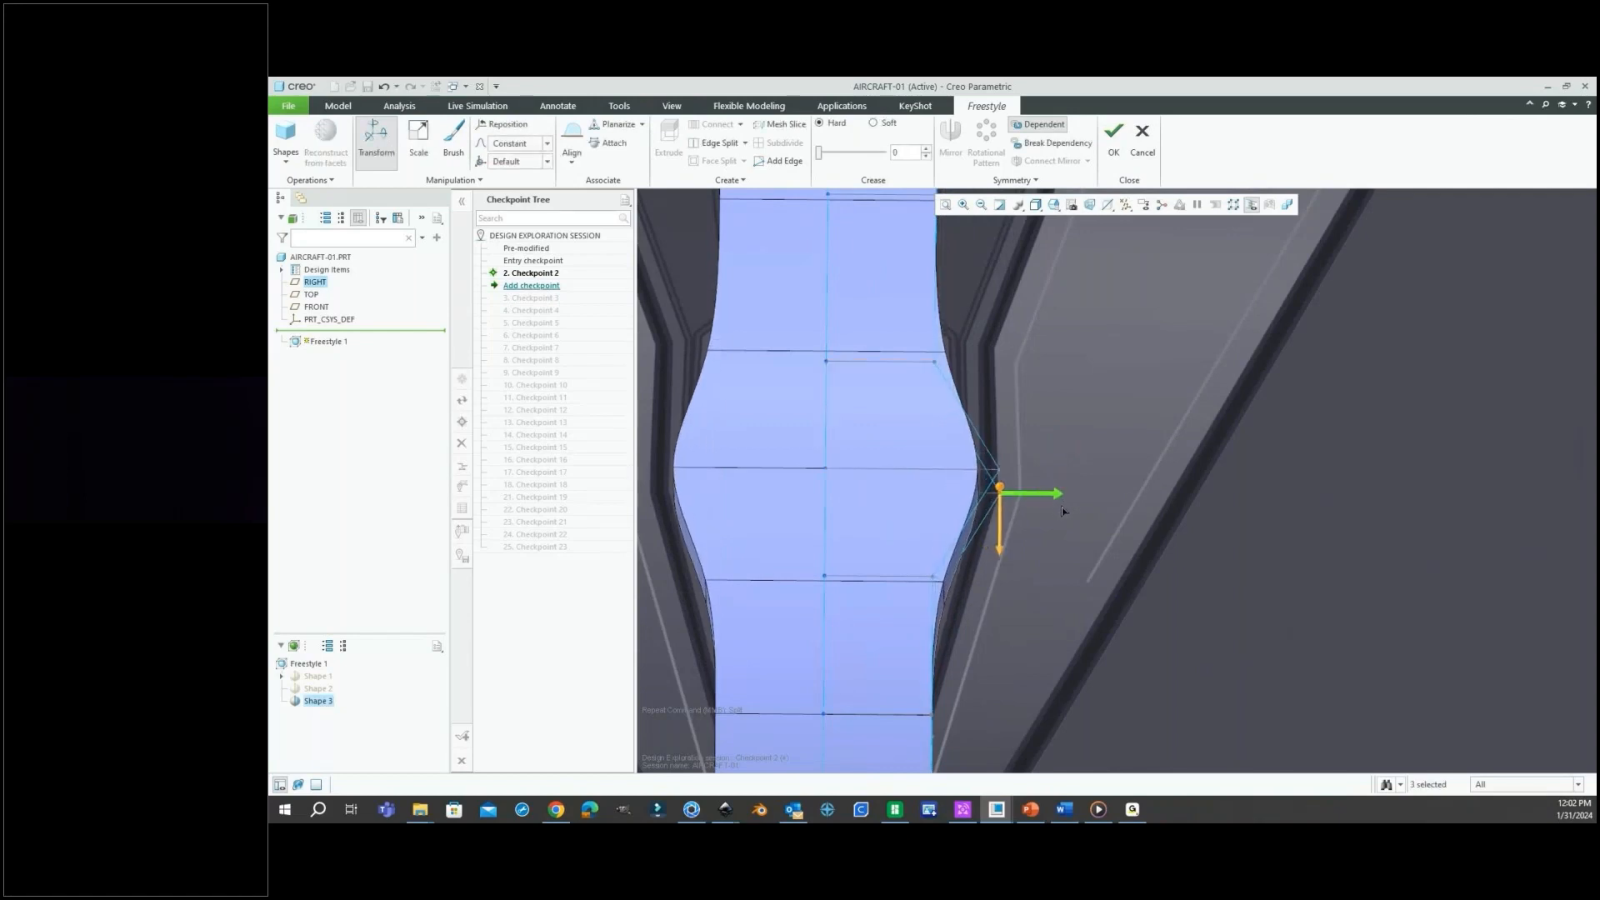
pyautogui.click(1008, 394)
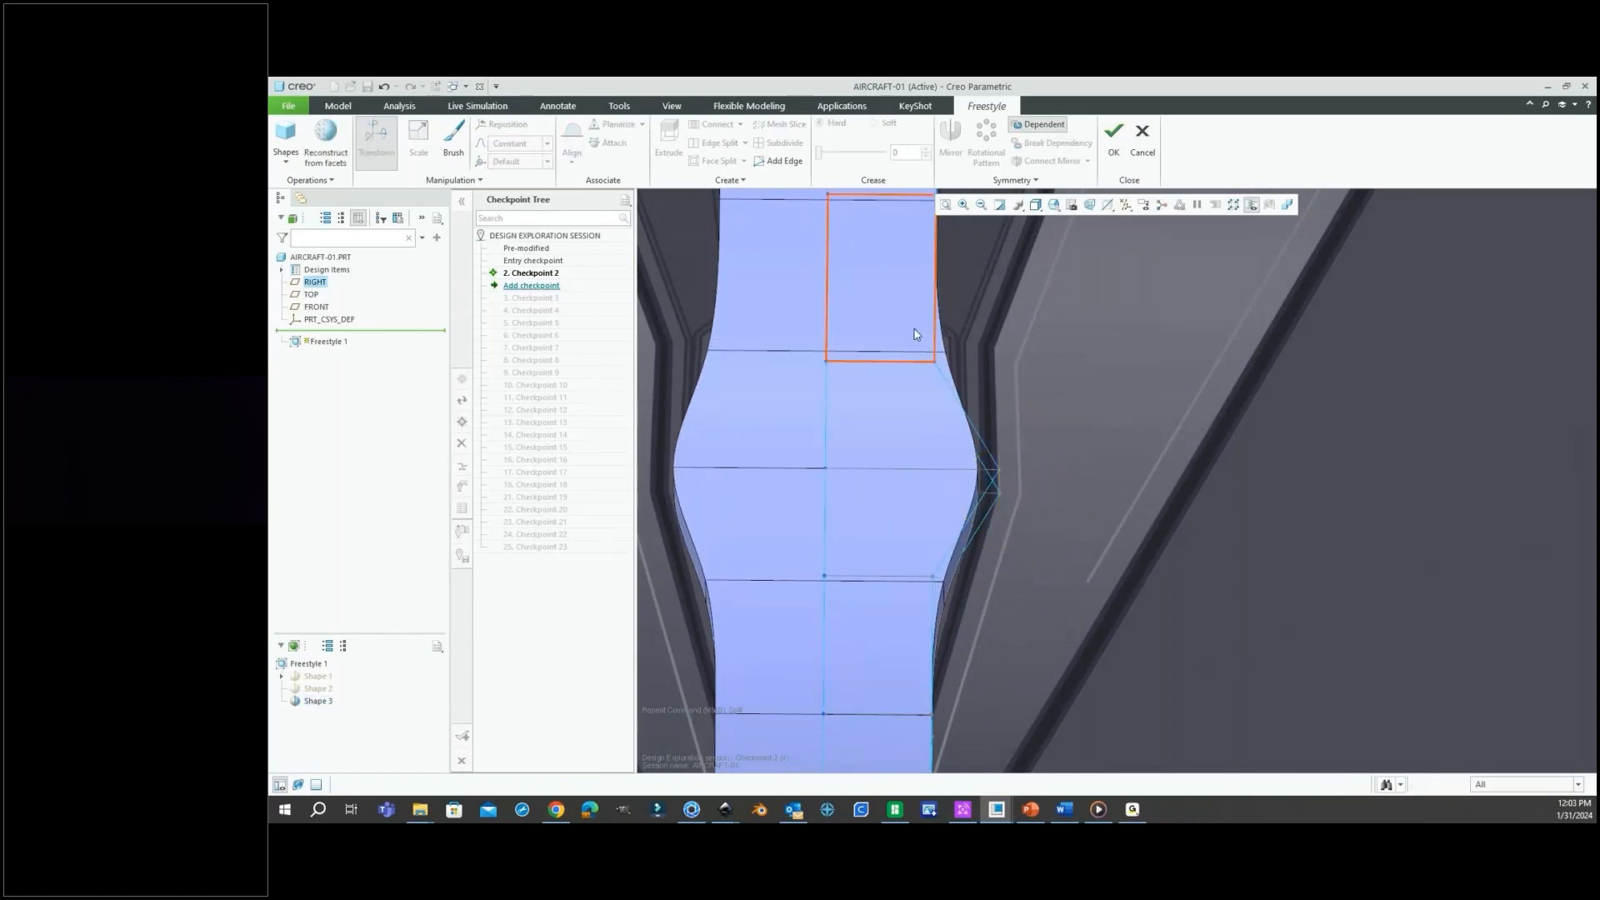
# Move the side vertex of the next row toward the tail outward to follow the sketch outline.
pyautogui.click(934, 362)
pyautogui.moveTo(991, 364); pyautogui.dragTo(1047, 367)
pyautogui.scroll(-4, 1035, 538)
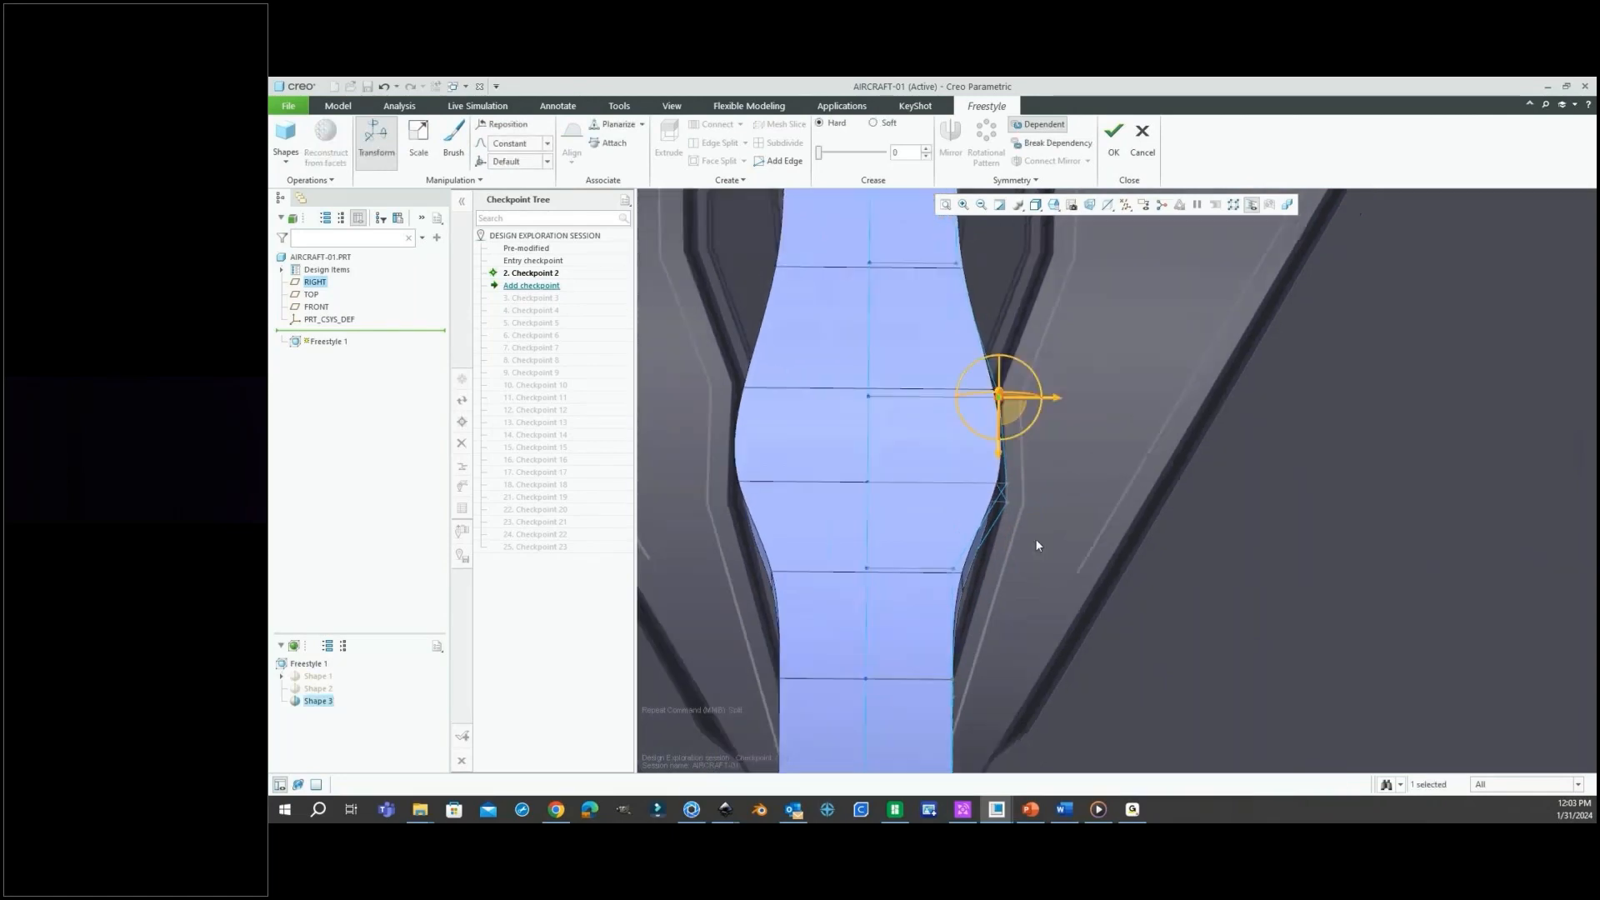
pyautogui.scroll(6, 1035, 538)
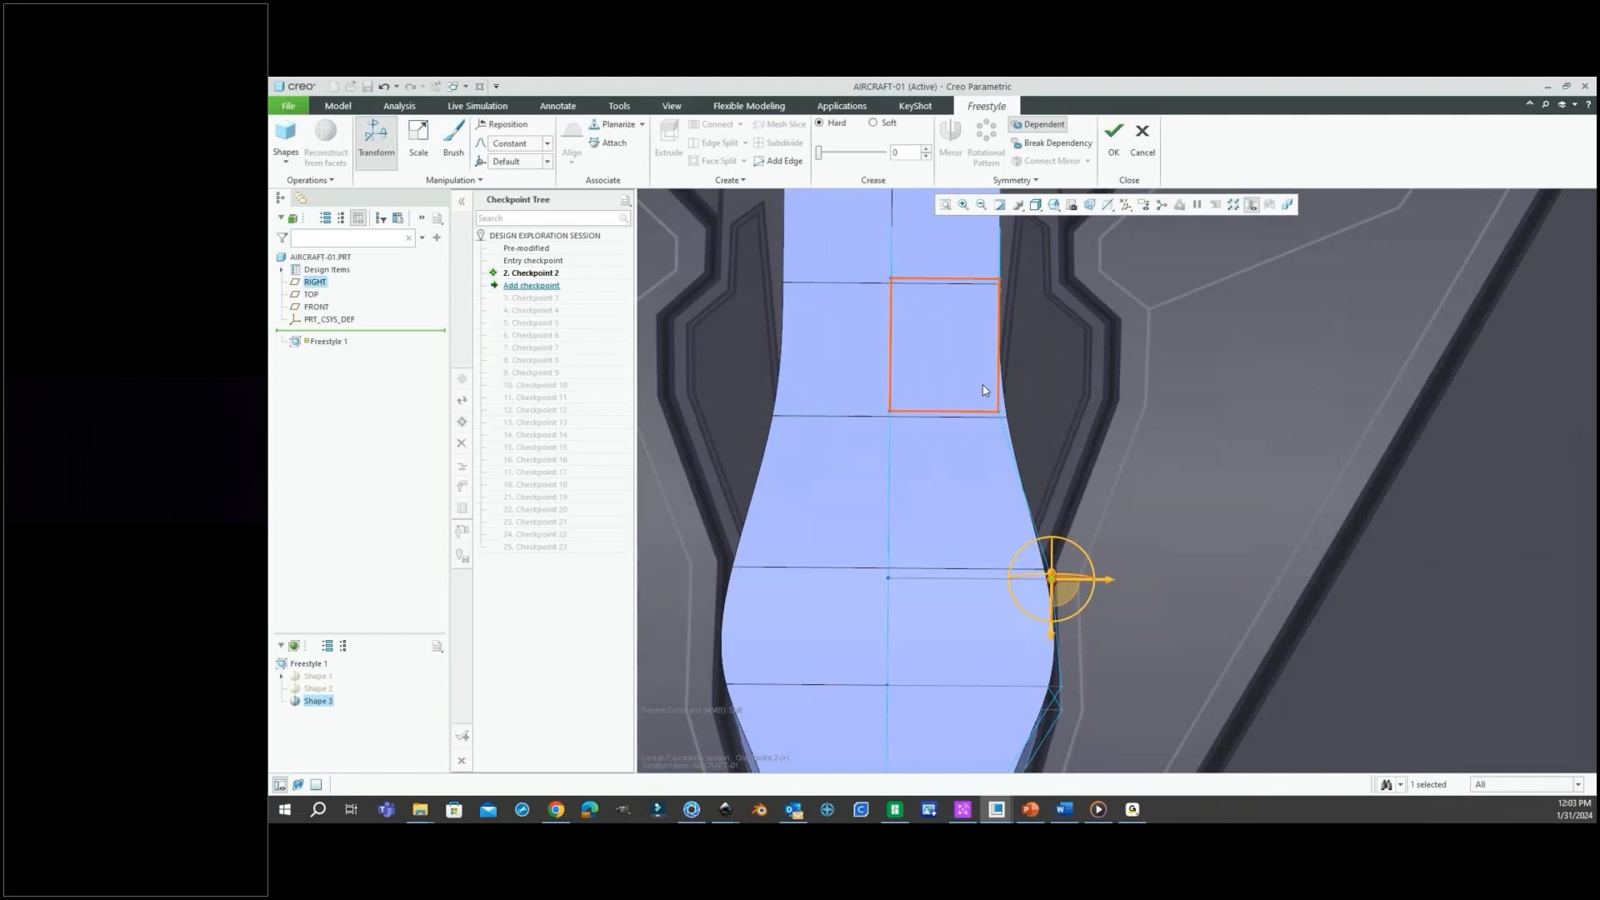
# Widen the following two side rows toward the tail, matching the cockpit outline of the reference sketch.
pyautogui.click(985, 398)
pyautogui.moveTo(1059, 434); pyautogui.dragTo(1167, 435)
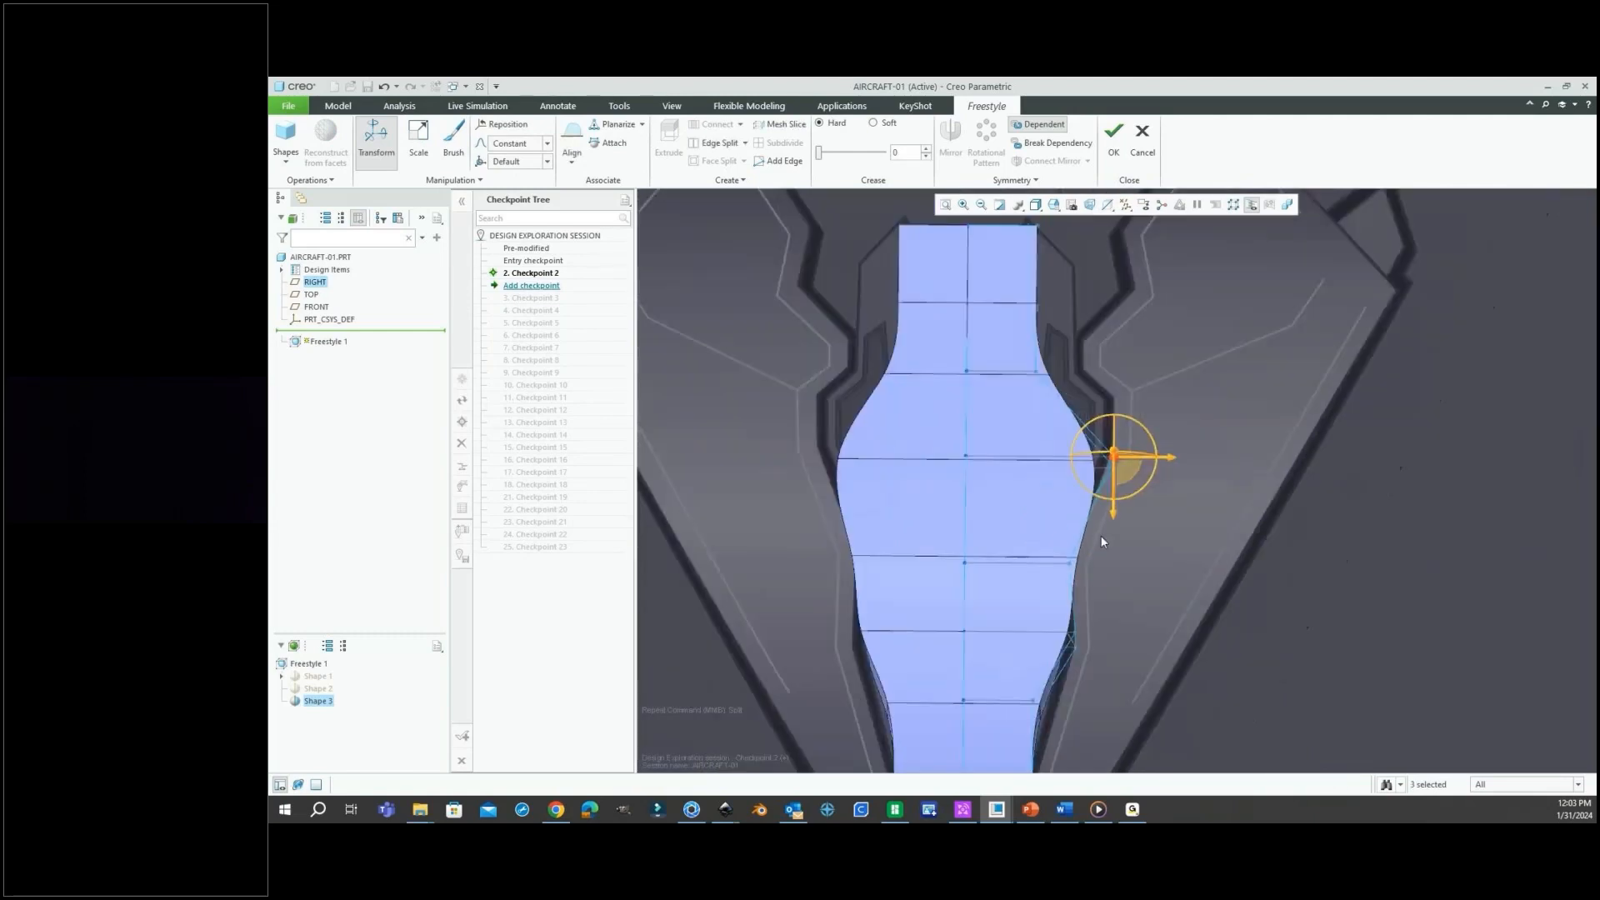
pyautogui.scroll(-3, 1100, 535)
pyautogui.scroll(3, 1076, 463)
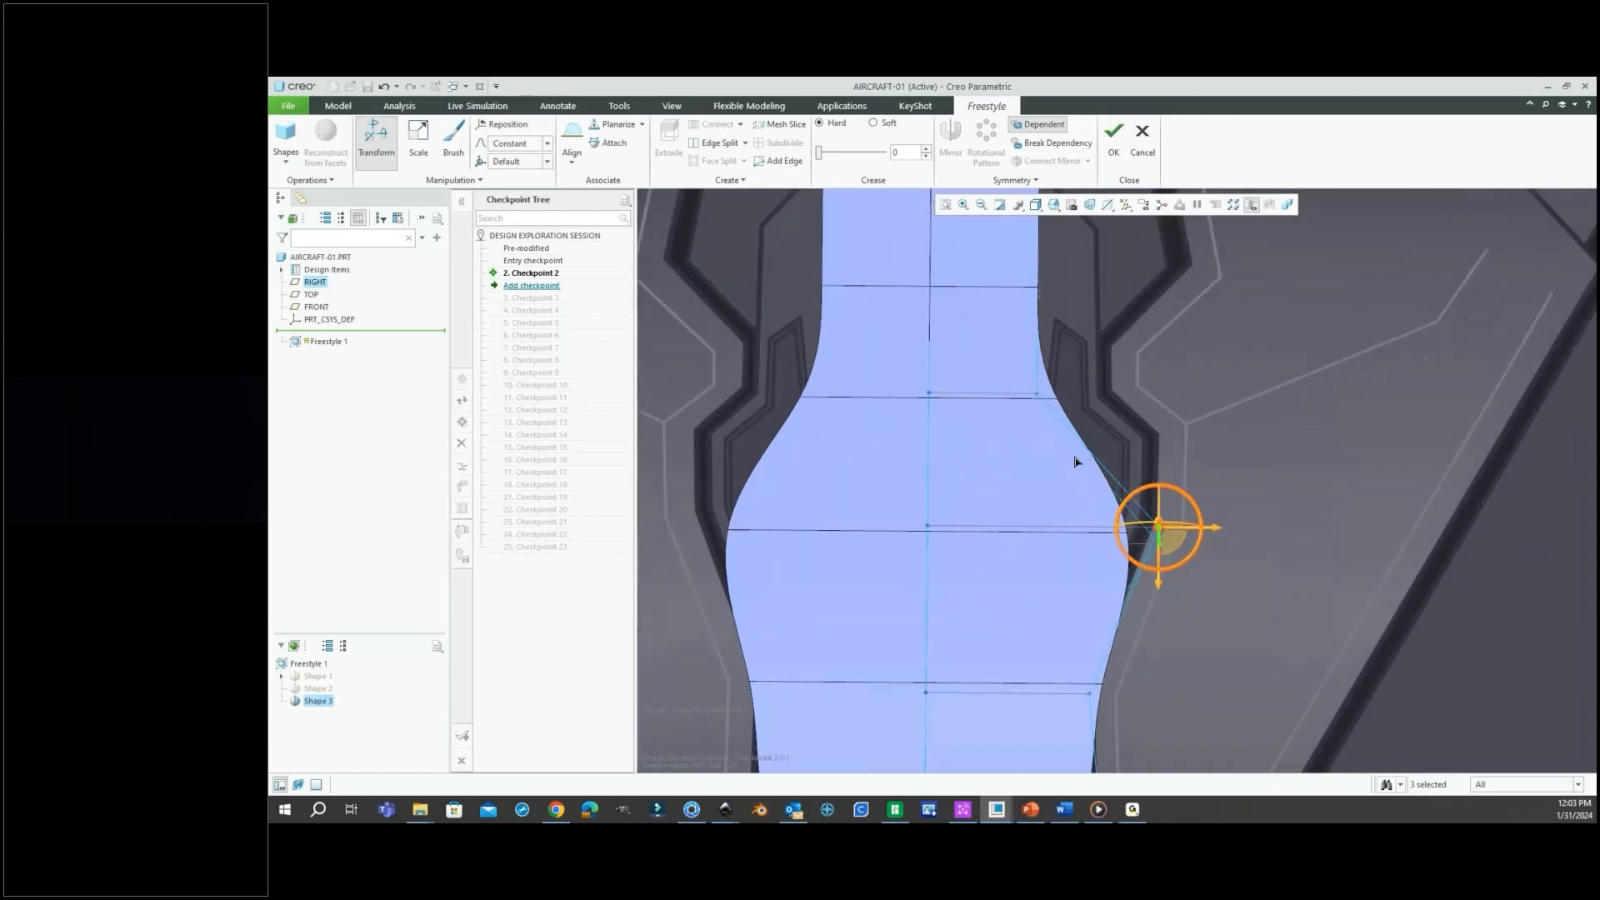
pyautogui.click(1024, 386)
pyautogui.moveTo(1094, 396); pyautogui.dragTo(1155, 413)
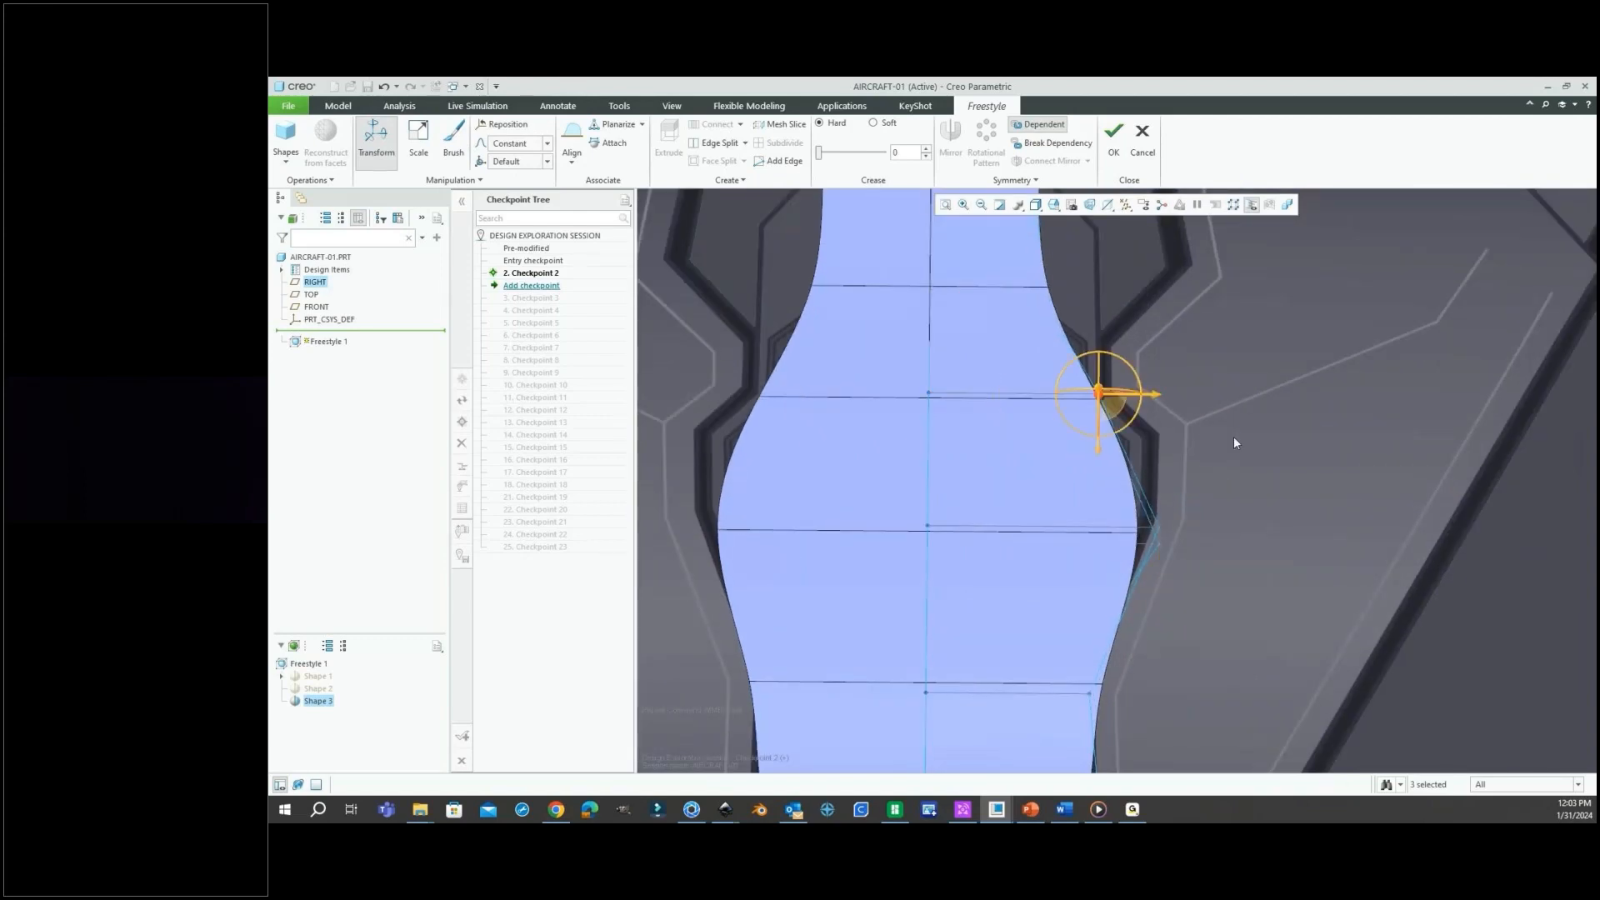
# Split the side edge between the two widened rows near the tail to add a crosswise edge loop.
pyautogui.click(1118, 423)
pyautogui.rightClick(1271, 423)
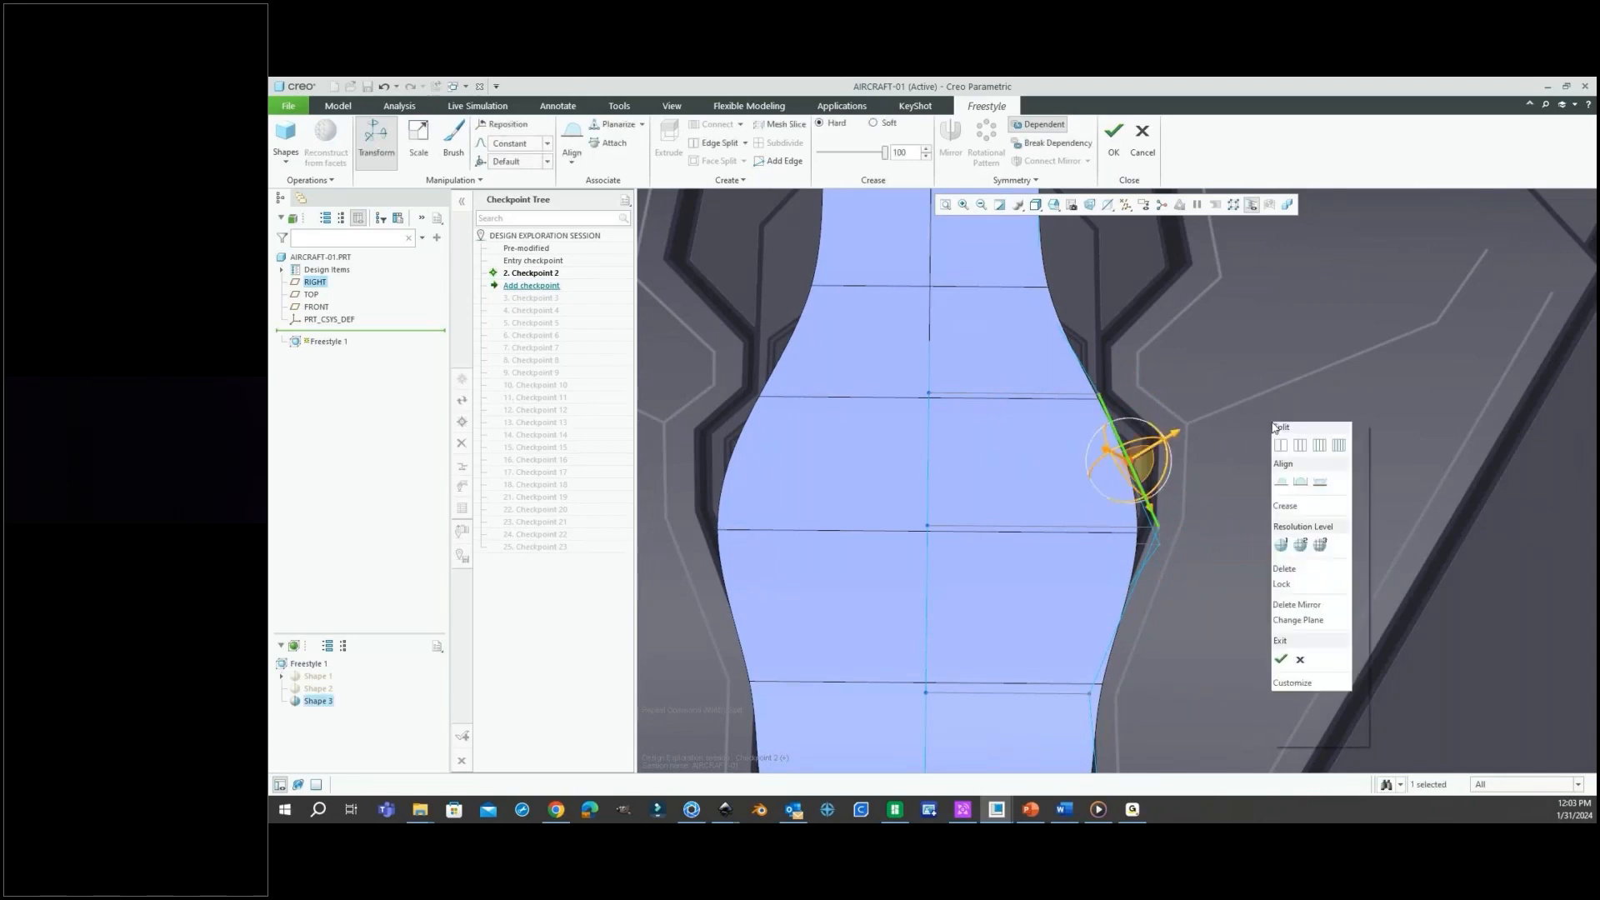
pyautogui.click(1303, 520)
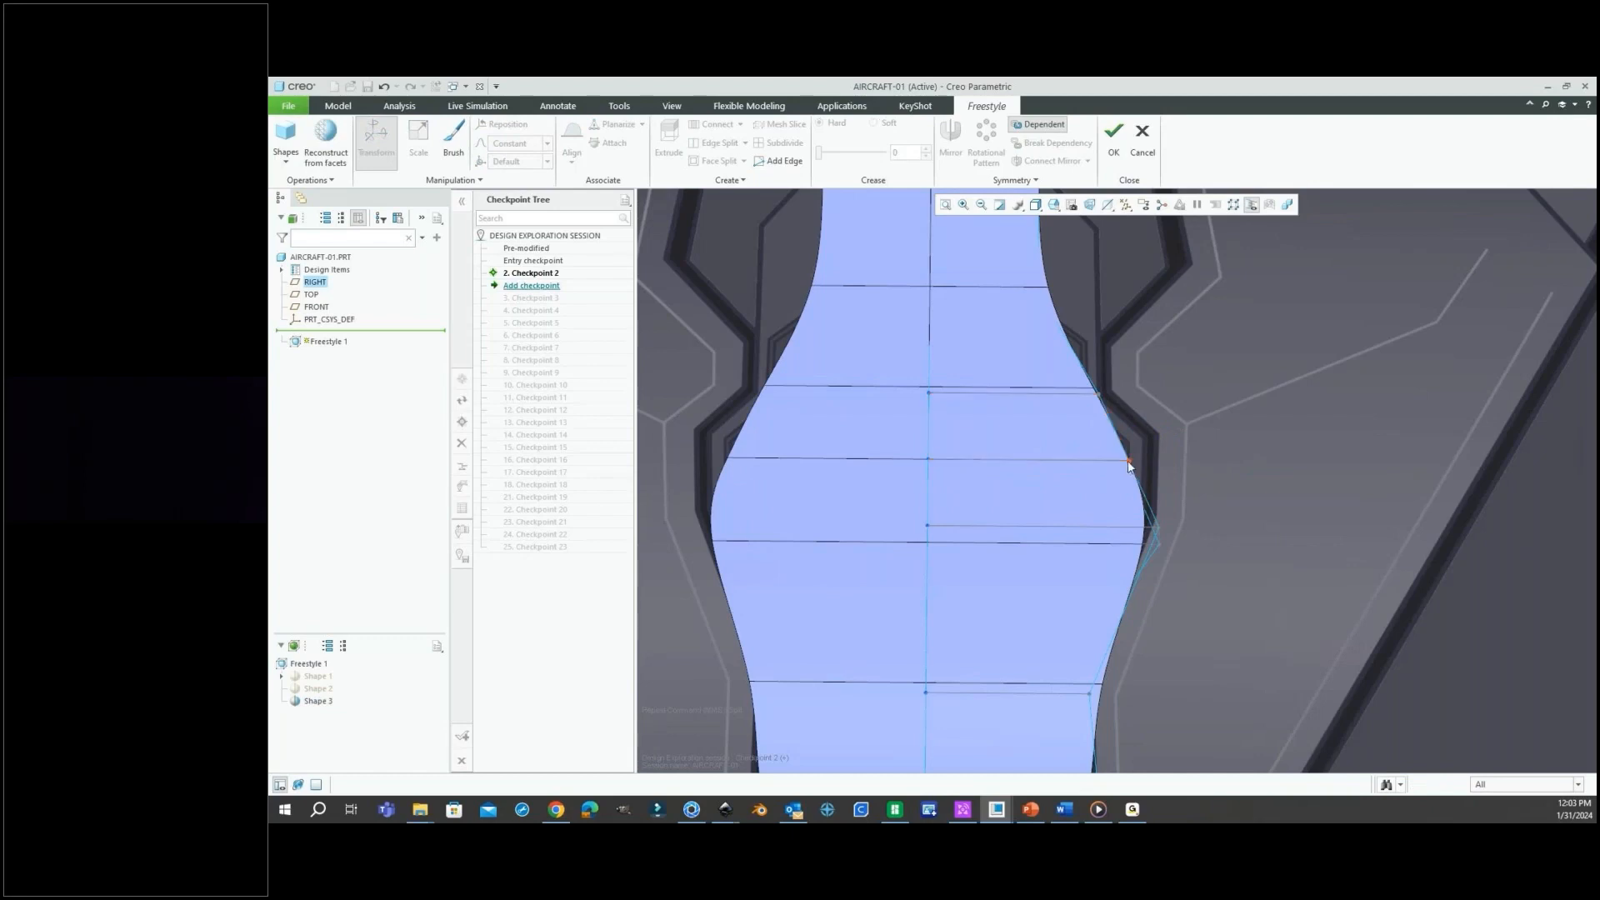
# Select the side elements of the new edge loop and, in the TOP view, square the transform dragger to the body's axes.
pyautogui.moveTo(1076, 460)
pyautogui.mouseDown(button='middle')
pyautogui.moveTo(1126, 457)
pyautogui.moveTo(1085, 466)
pyautogui.mouseUp(button='middle')
pyautogui.click(1084, 465)
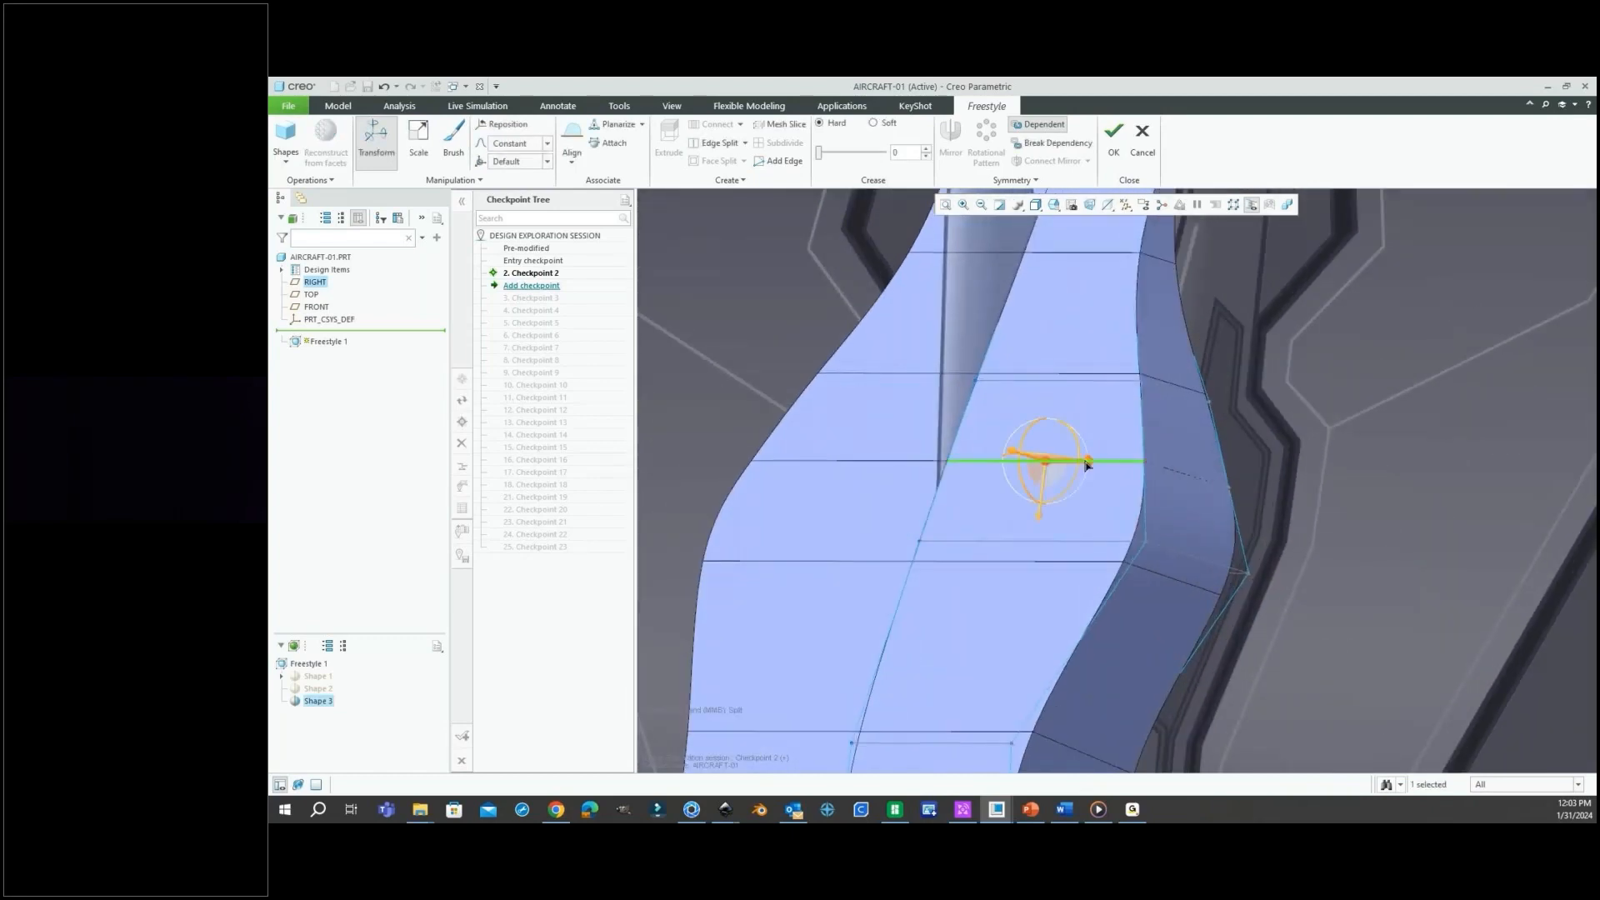
pyautogui.click(1126, 466)
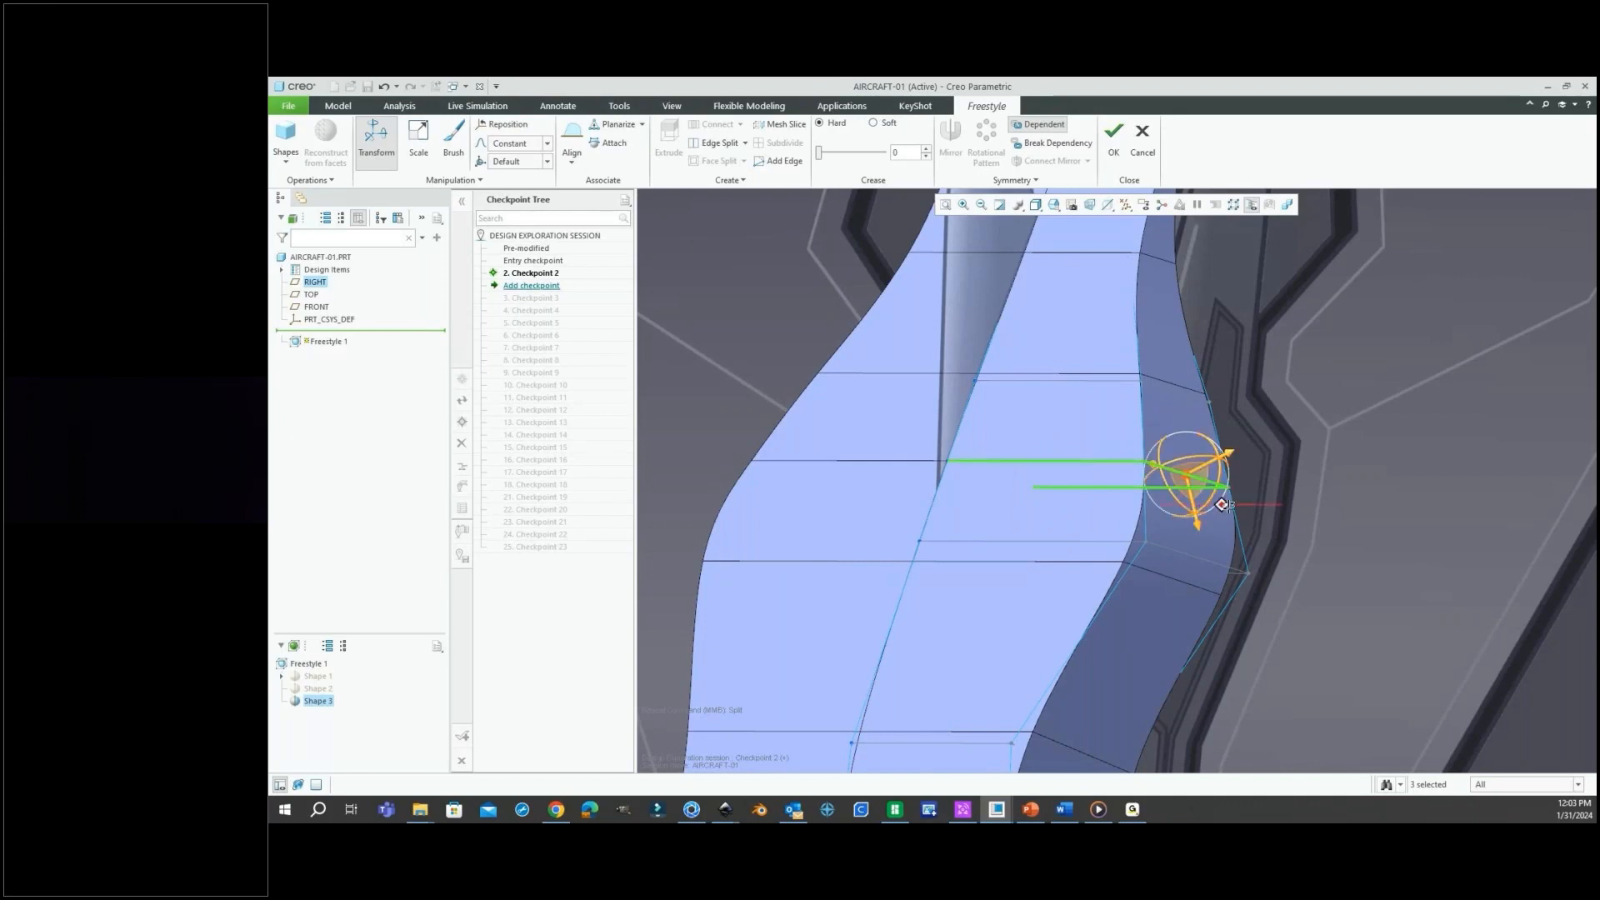
pyautogui.moveTo(1223, 505); pyautogui.dragTo(1090, 261, button='middle')
pyautogui.click(1054, 205)
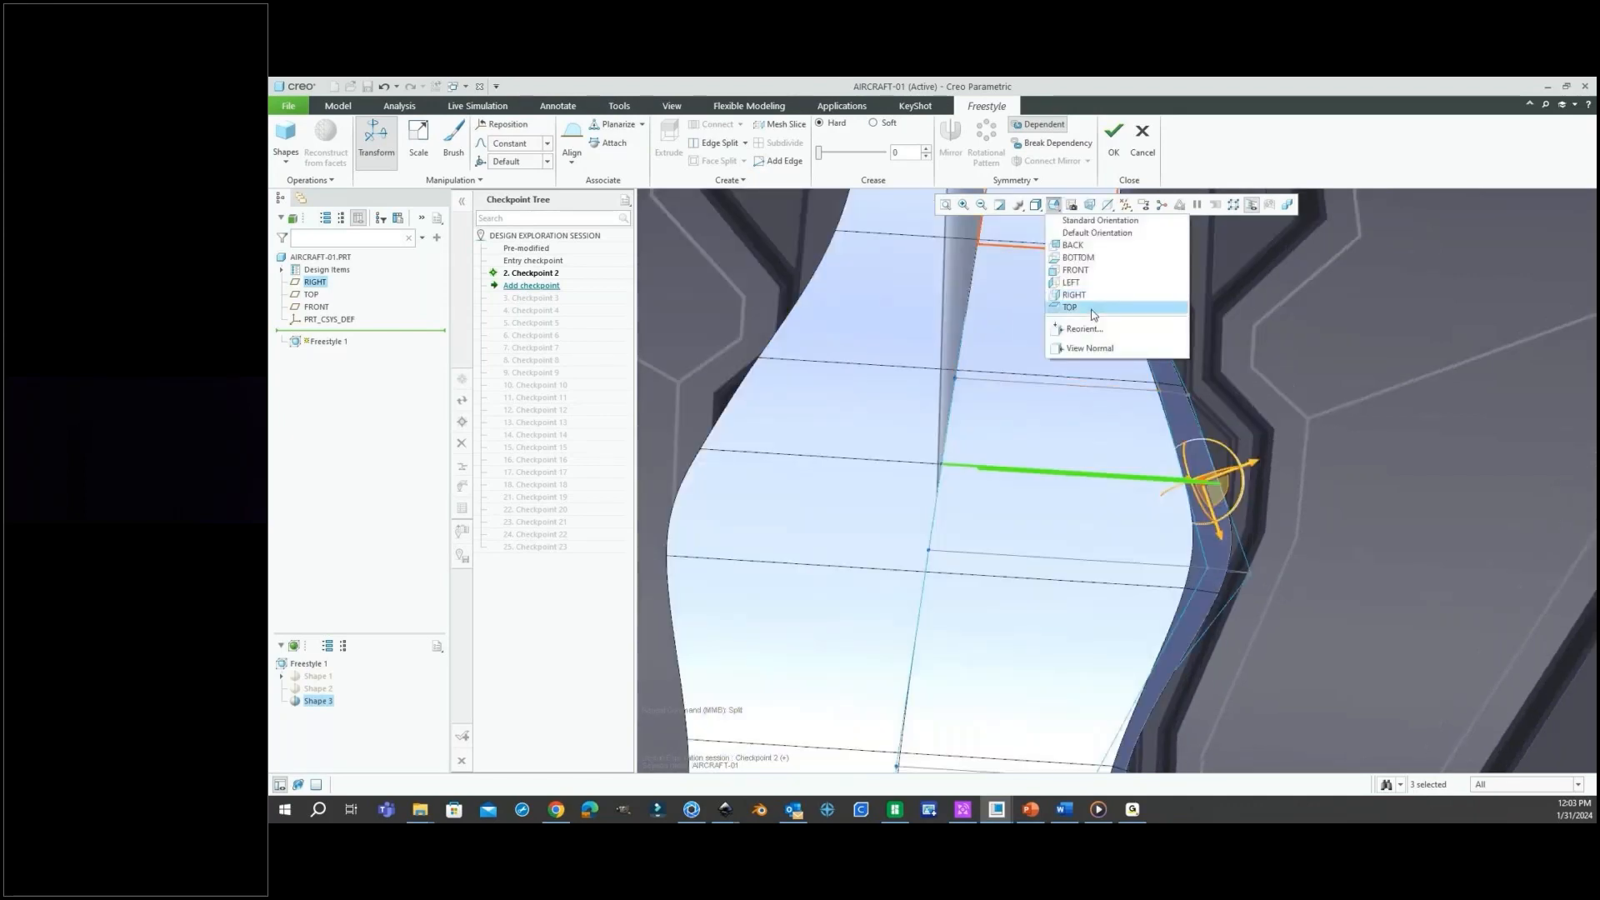
pyautogui.click(1088, 311)
pyautogui.scroll(-2, 1200, 423)
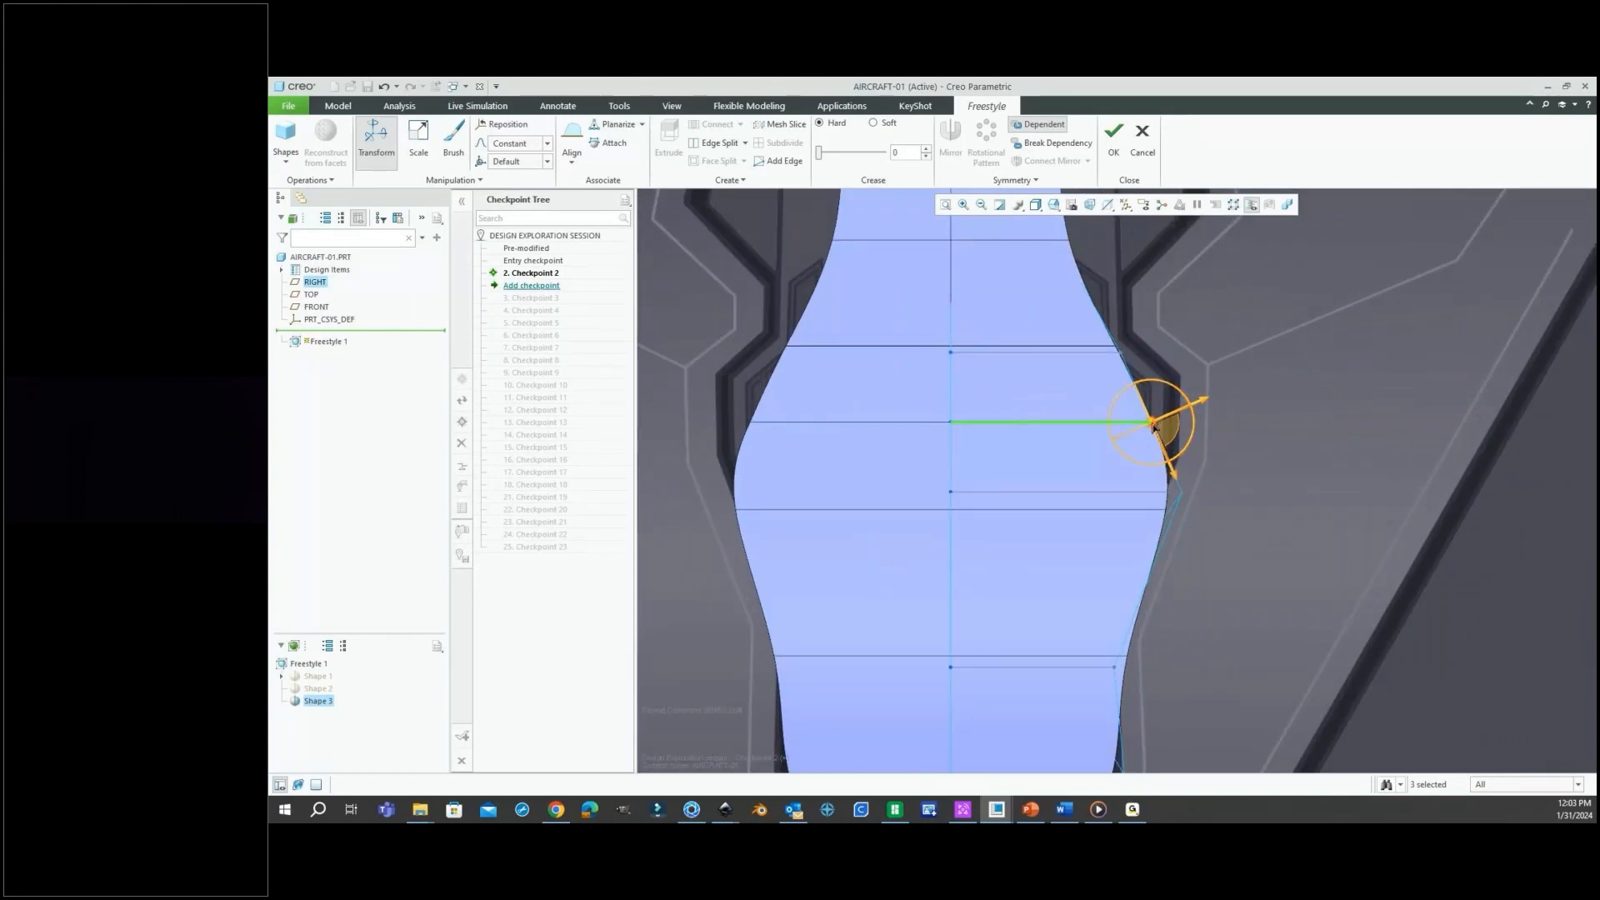
pyautogui.rightClick(1158, 430)
pyautogui.click(1191, 430)
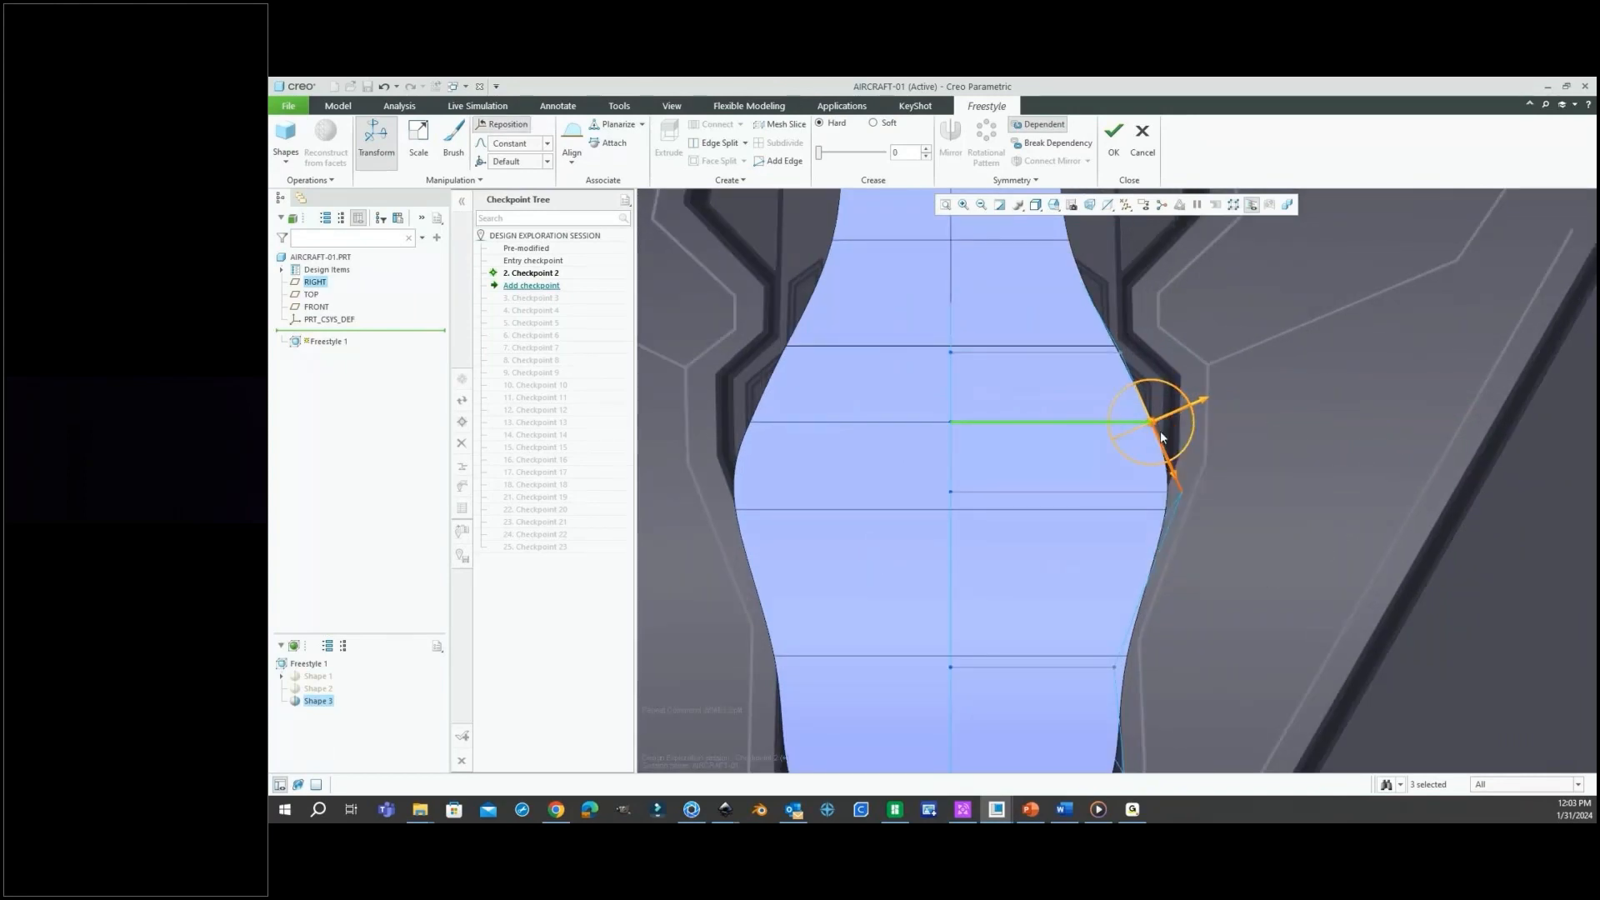
pyautogui.moveTo(1182, 438); pyautogui.dragTo(1188, 448)
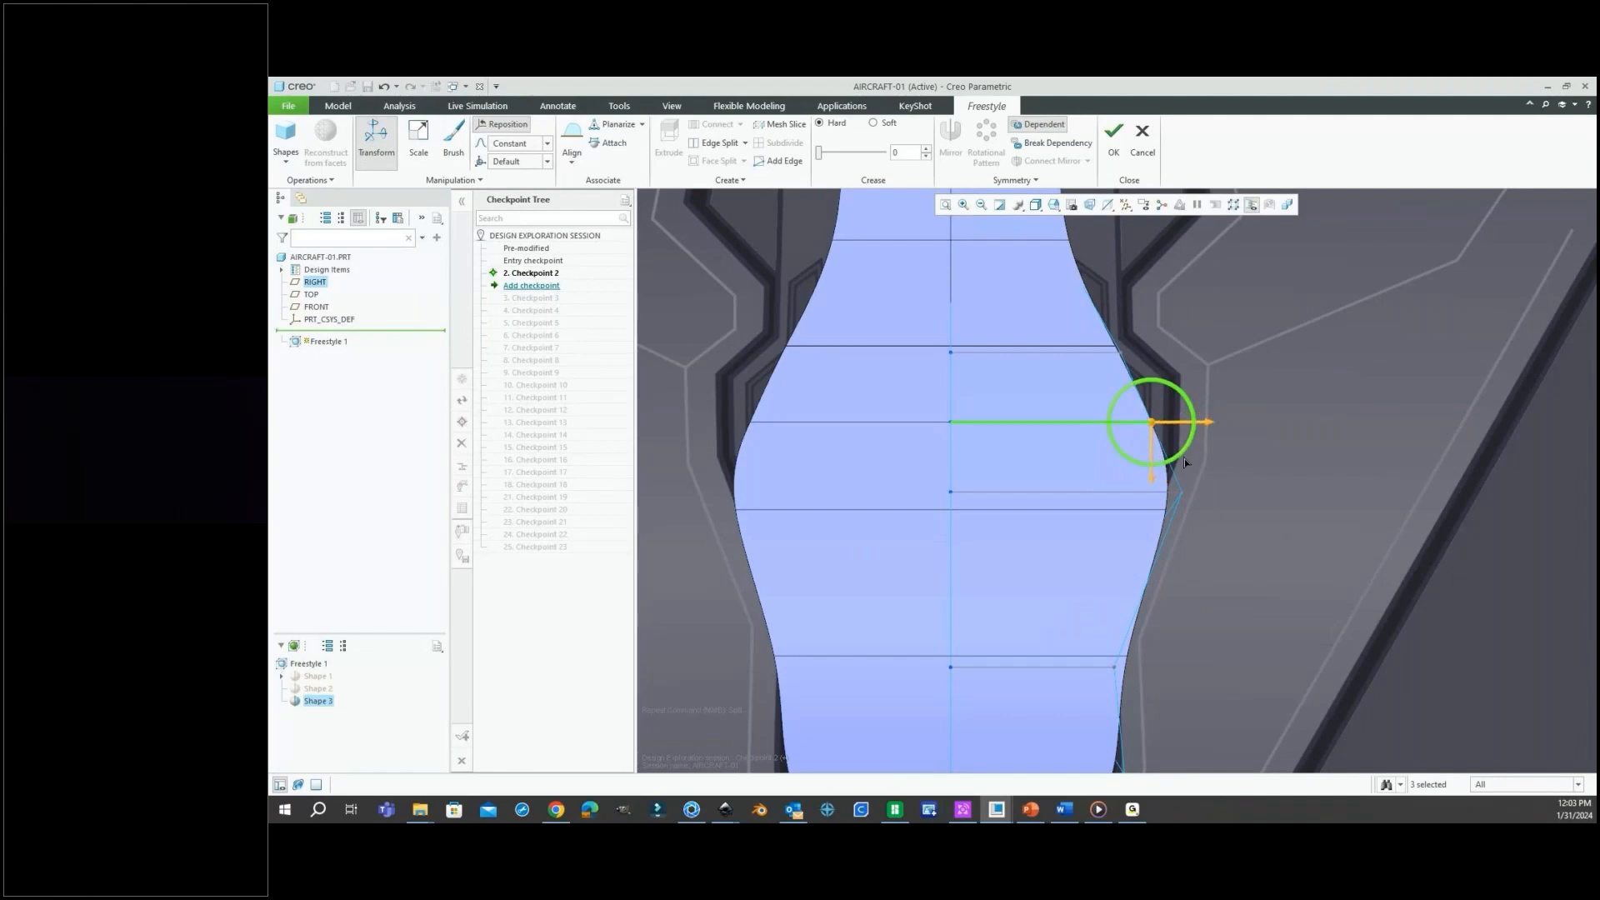
pyautogui.rightClick(1189, 457)
pyautogui.click(1198, 465)
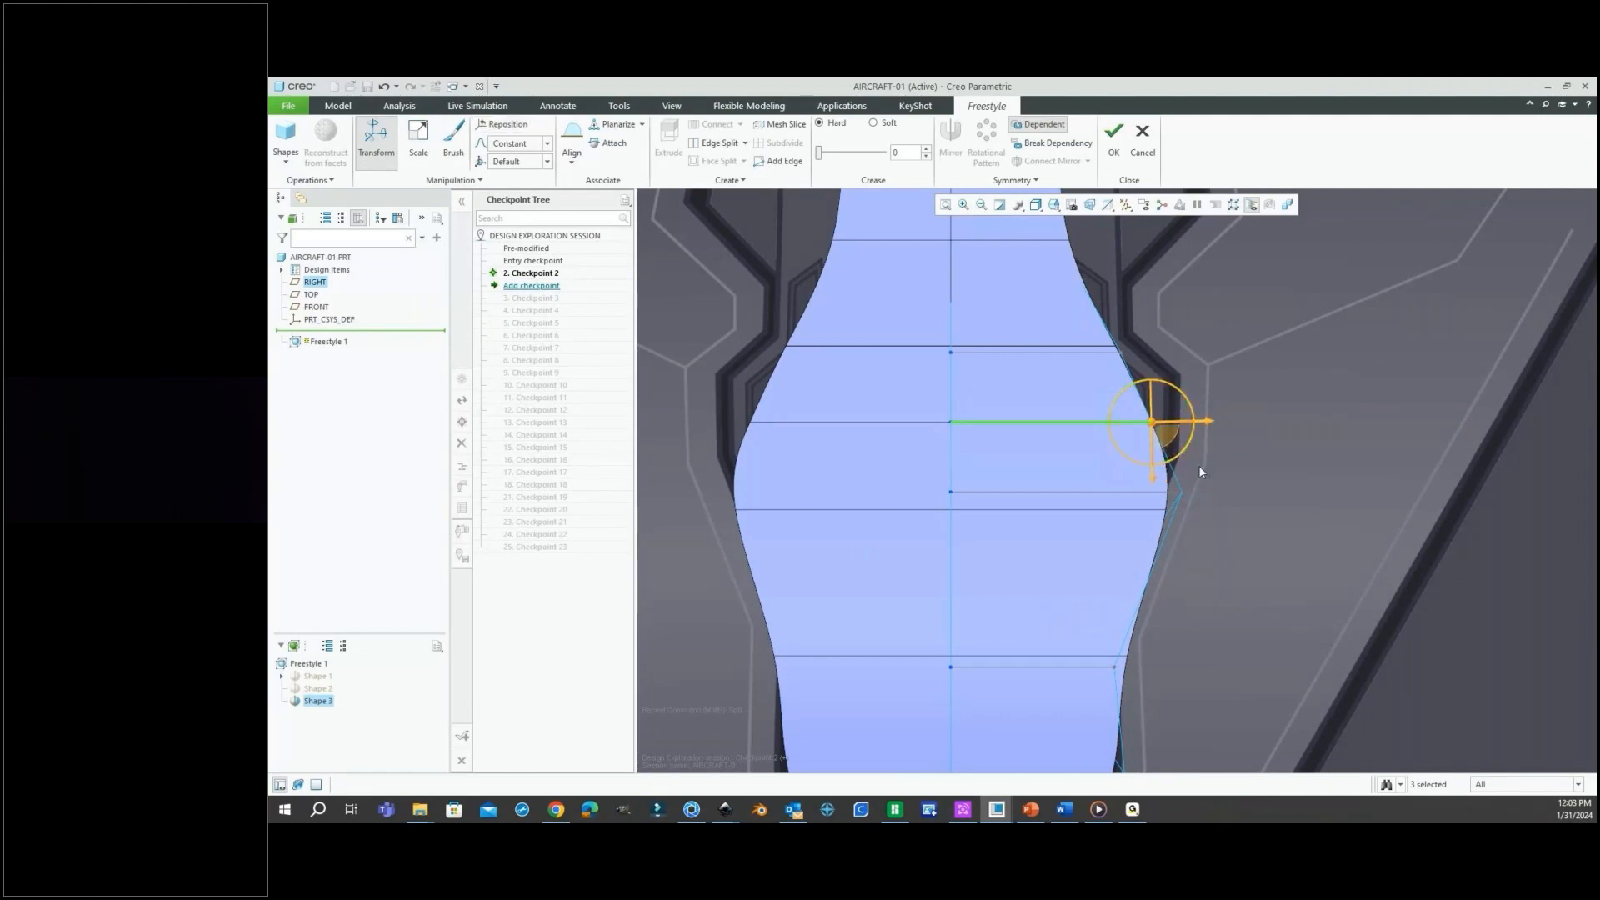
# Move the selected loop elements toward the tail and outward to follow the sketch's angular side outline.
pyautogui.moveTo(1169, 481); pyautogui.dragTo(1169, 435)
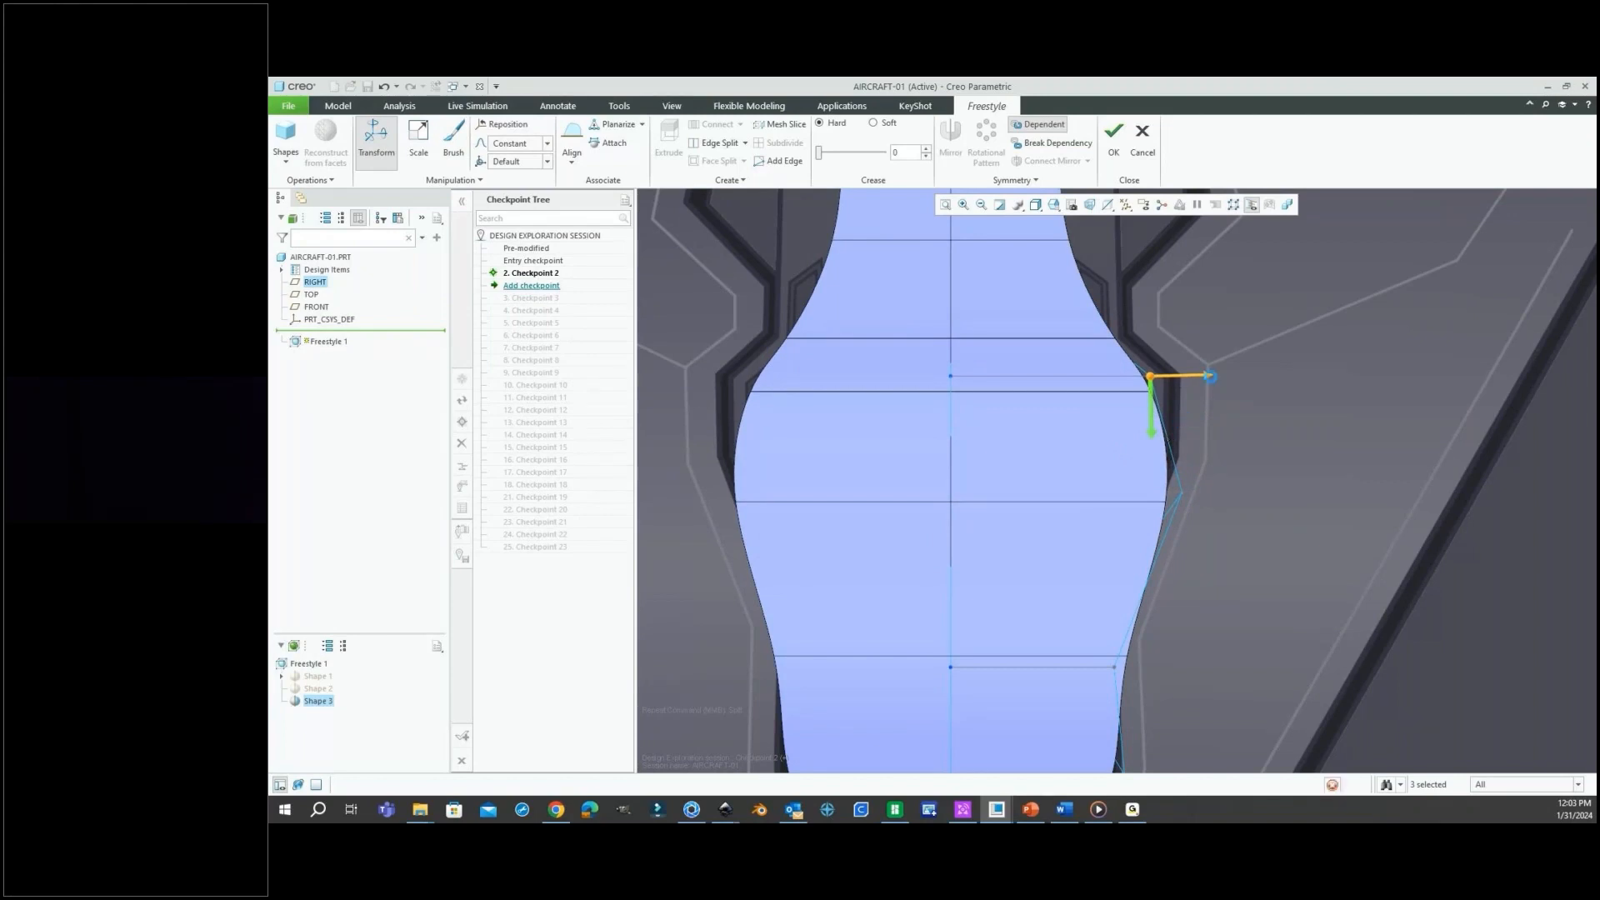
pyautogui.moveTo(1210, 377); pyautogui.dragTo(1241, 378)
pyautogui.scroll(-3, 1048, 430)
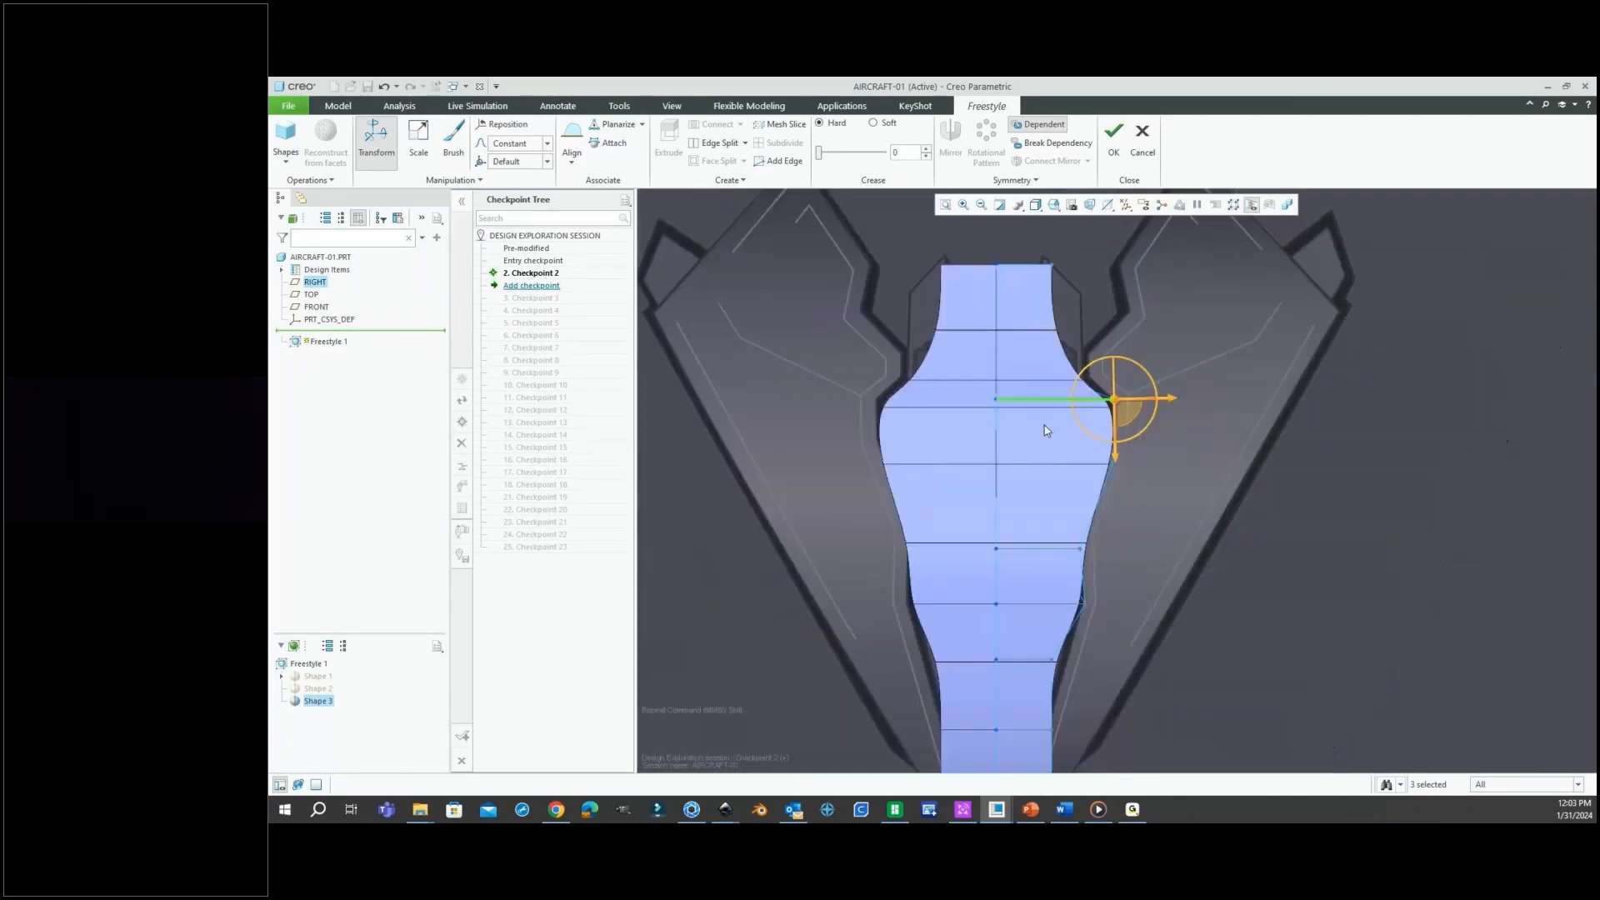
pyautogui.click(1186, 368)
# Move the side elements of the row just ahead of the tail end outward to widen the rear body.
pyautogui.scroll(-2, 1054, 417)
pyautogui.scroll(4, 1066, 384)
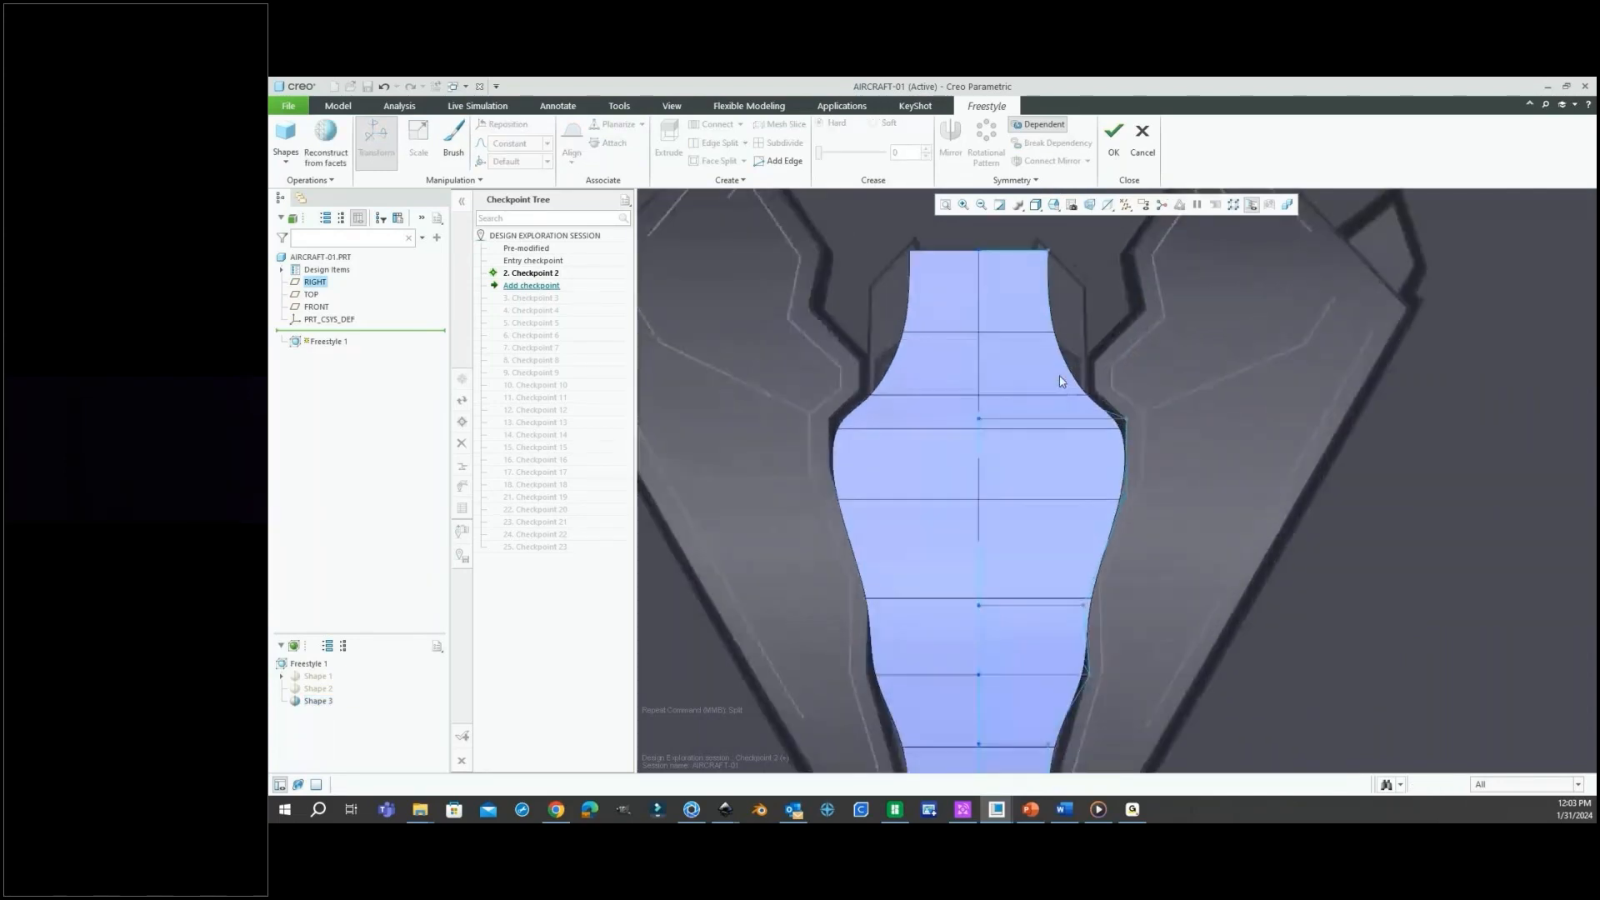
pyautogui.scroll(2, 1060, 380)
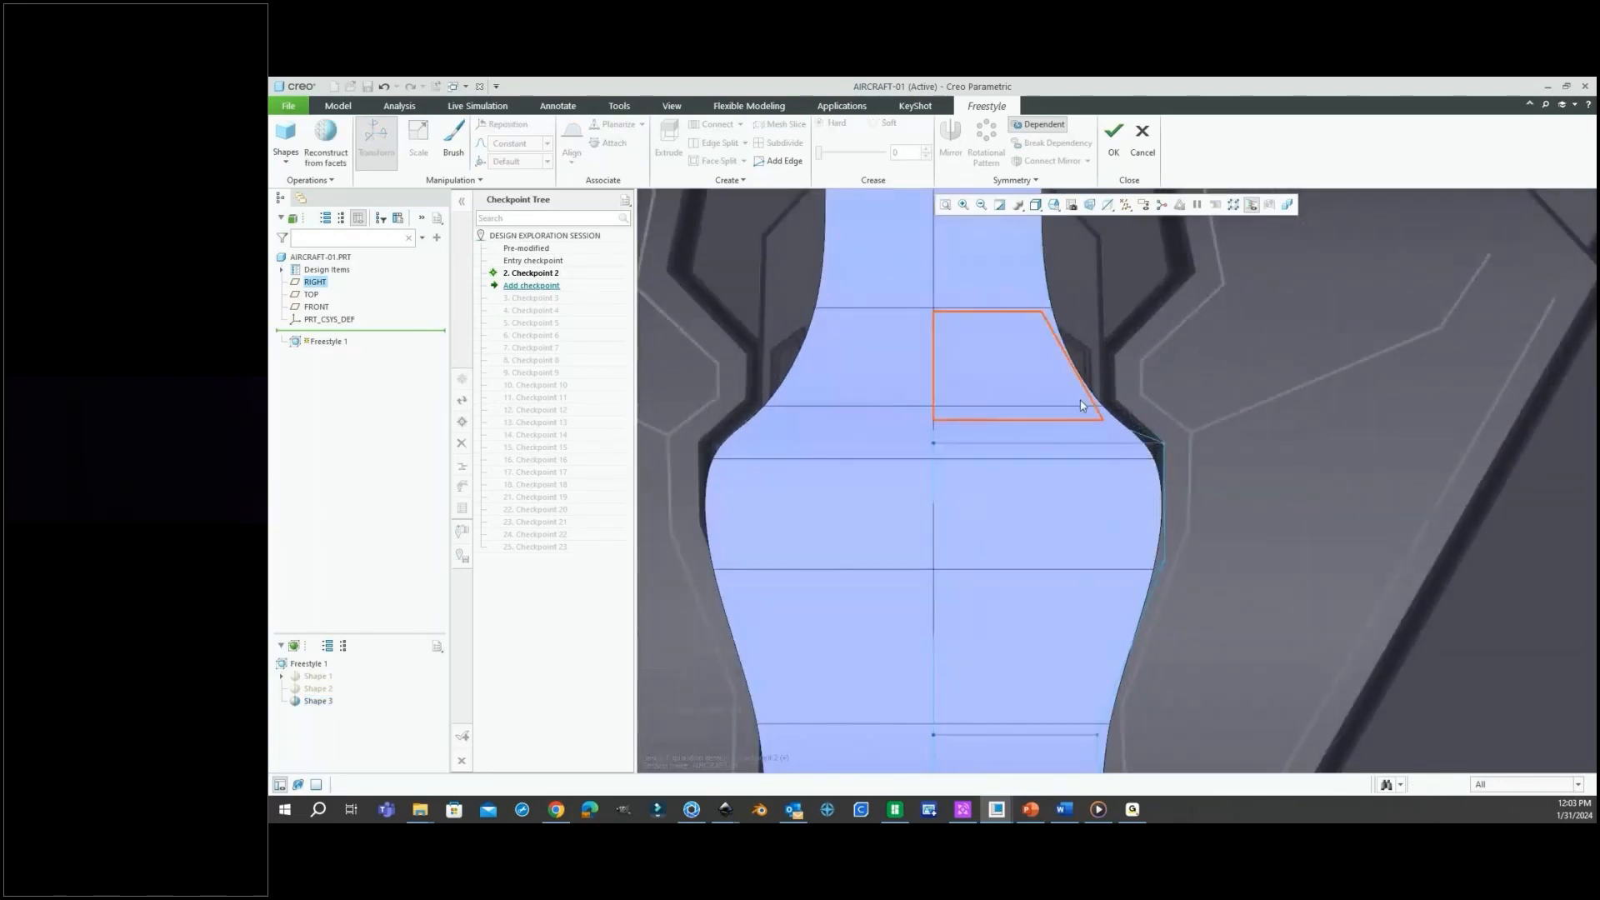
pyautogui.click(1061, 334)
pyautogui.moveTo(1098, 317); pyautogui.dragTo(1161, 320)
pyautogui.scroll(-3, 1067, 526)
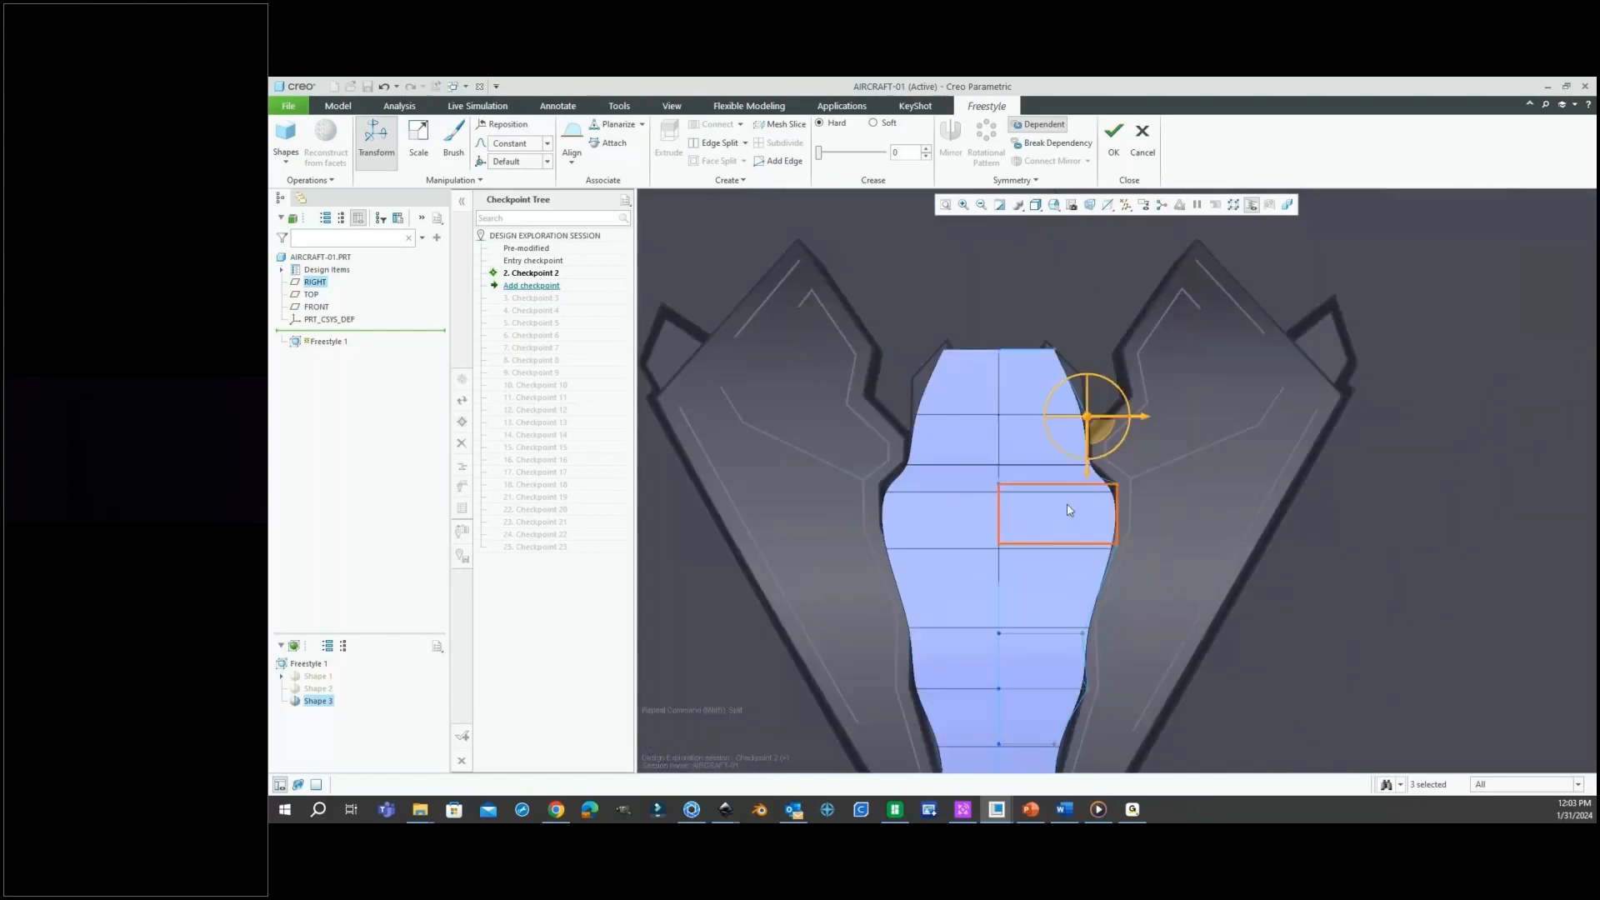
pyautogui.scroll(2, 1073, 366)
pyautogui.click(1108, 329)
# Move the side elements at the nose end inward to the centreline, tapering the nose to a narrow tip.
pyautogui.scroll(-3, 994, 447)
pyautogui.moveTo(998, 448)
pyautogui.mouseDown(button='middle')
pyautogui.moveTo(975, 347)
pyautogui.moveTo(989, 410)
pyautogui.moveTo(1082, 403)
pyautogui.moveTo(1110, 450)
pyautogui.mouseUp(button='middle')
pyautogui.scroll(2, 1036, 688)
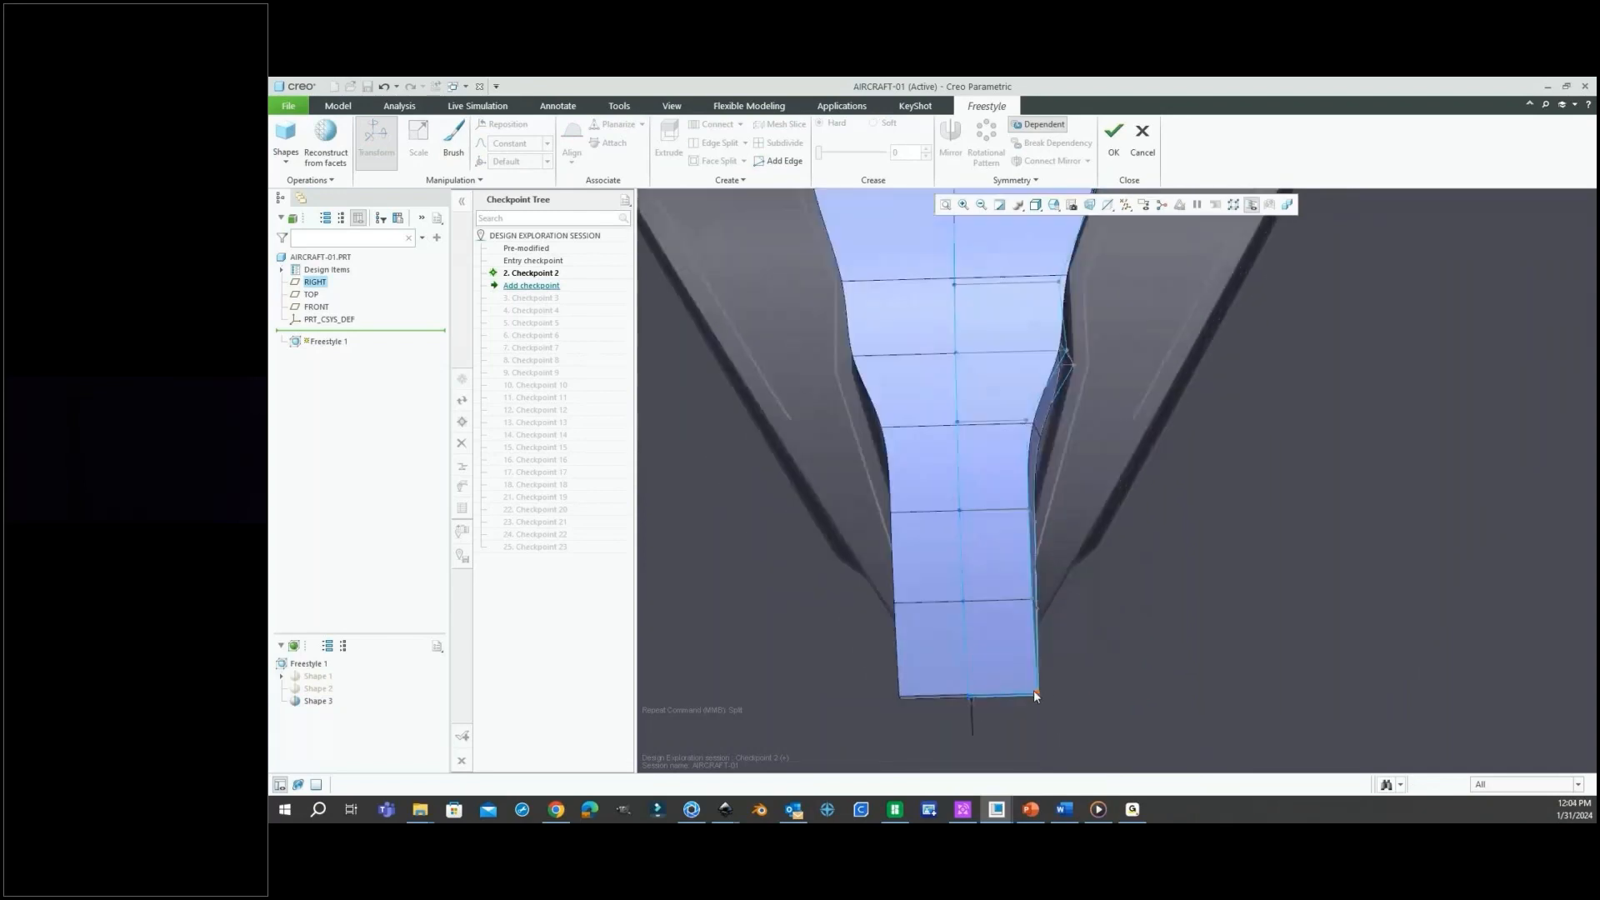
pyautogui.click(1034, 689)
pyautogui.moveTo(1096, 703); pyautogui.dragTo(1036, 702)
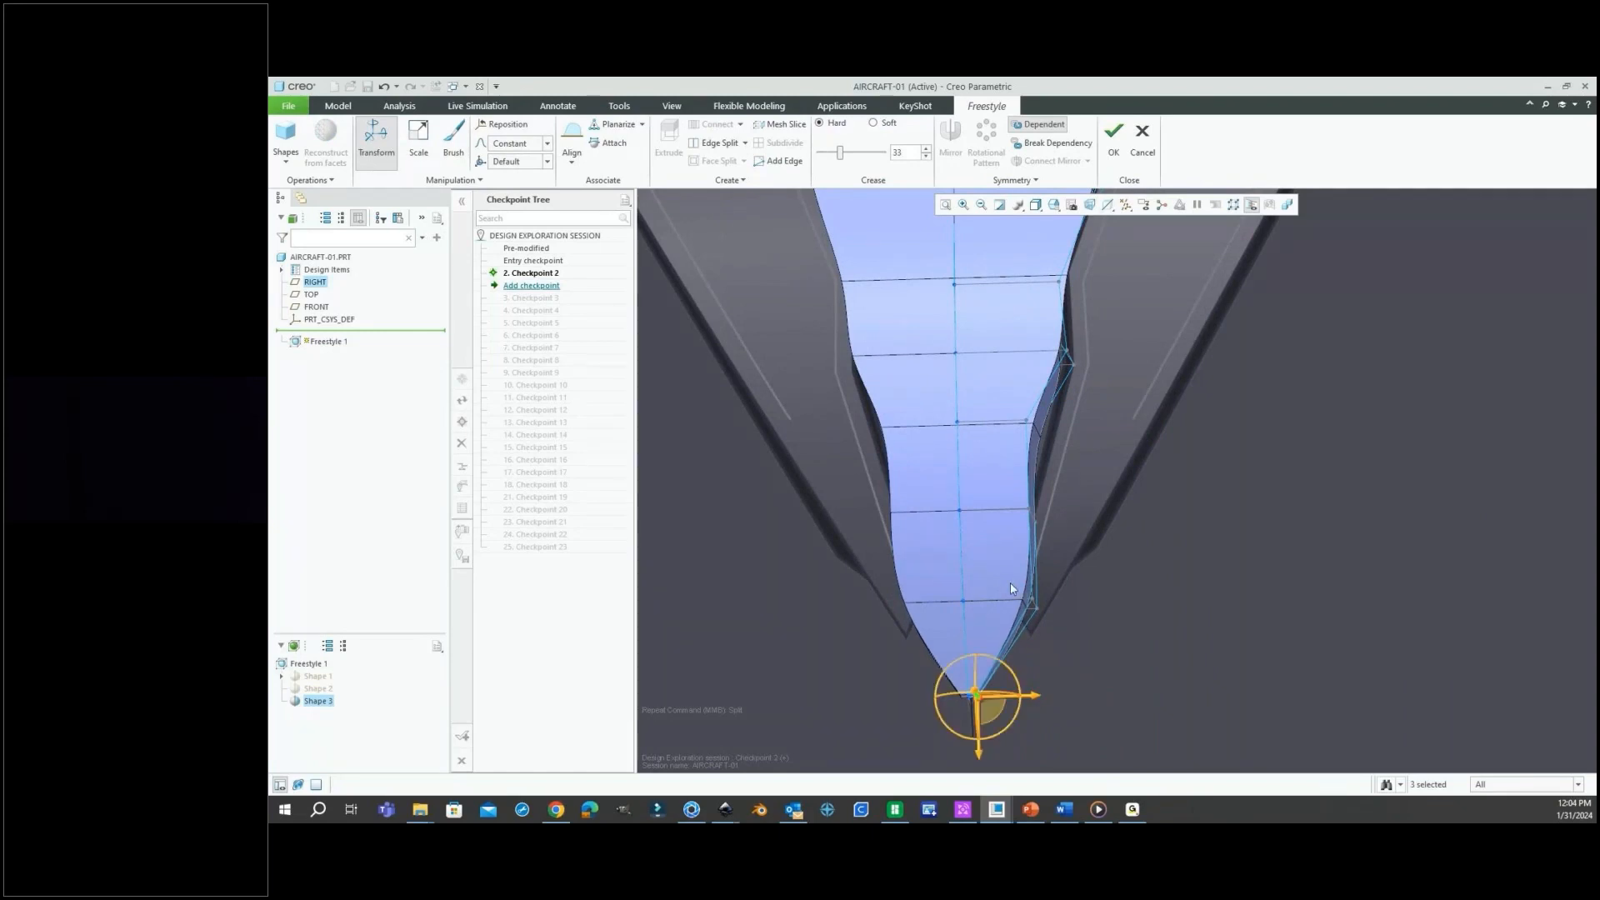
# Pull the side rows just behind the nose tip inward to continue the taper along the sketch outline.
pyautogui.click(1055, 632)
pyautogui.moveTo(1092, 605); pyautogui.dragTo(1055, 605)
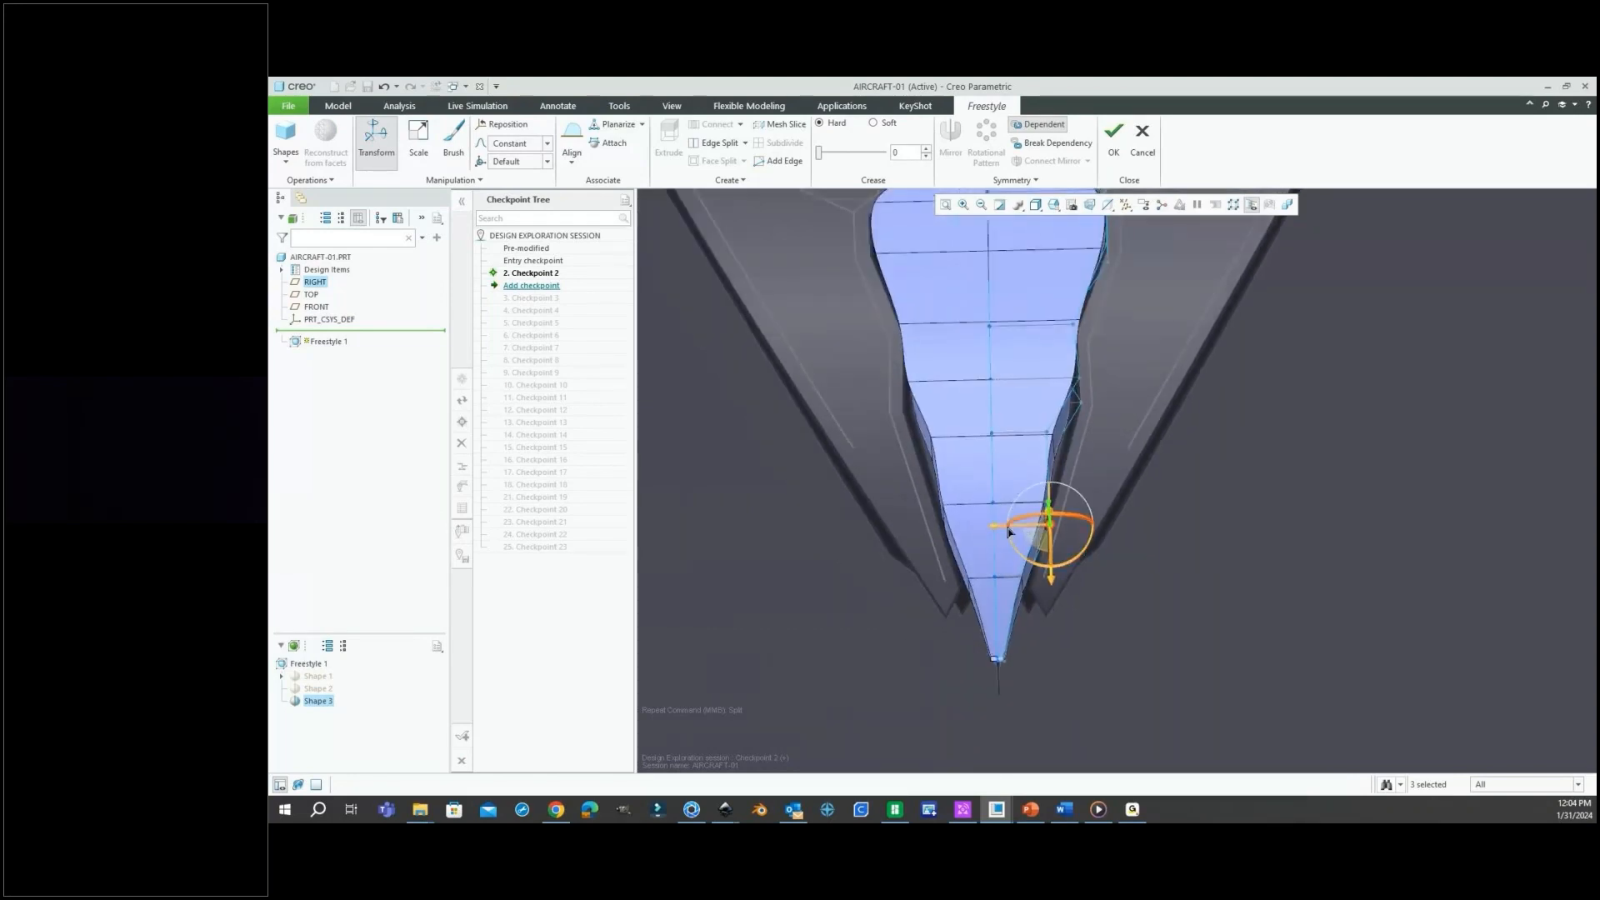
pyautogui.moveTo(1003, 529); pyautogui.dragTo(995, 531)
pyautogui.moveTo(1047, 429); pyautogui.dragTo(1053, 446, button='middle')
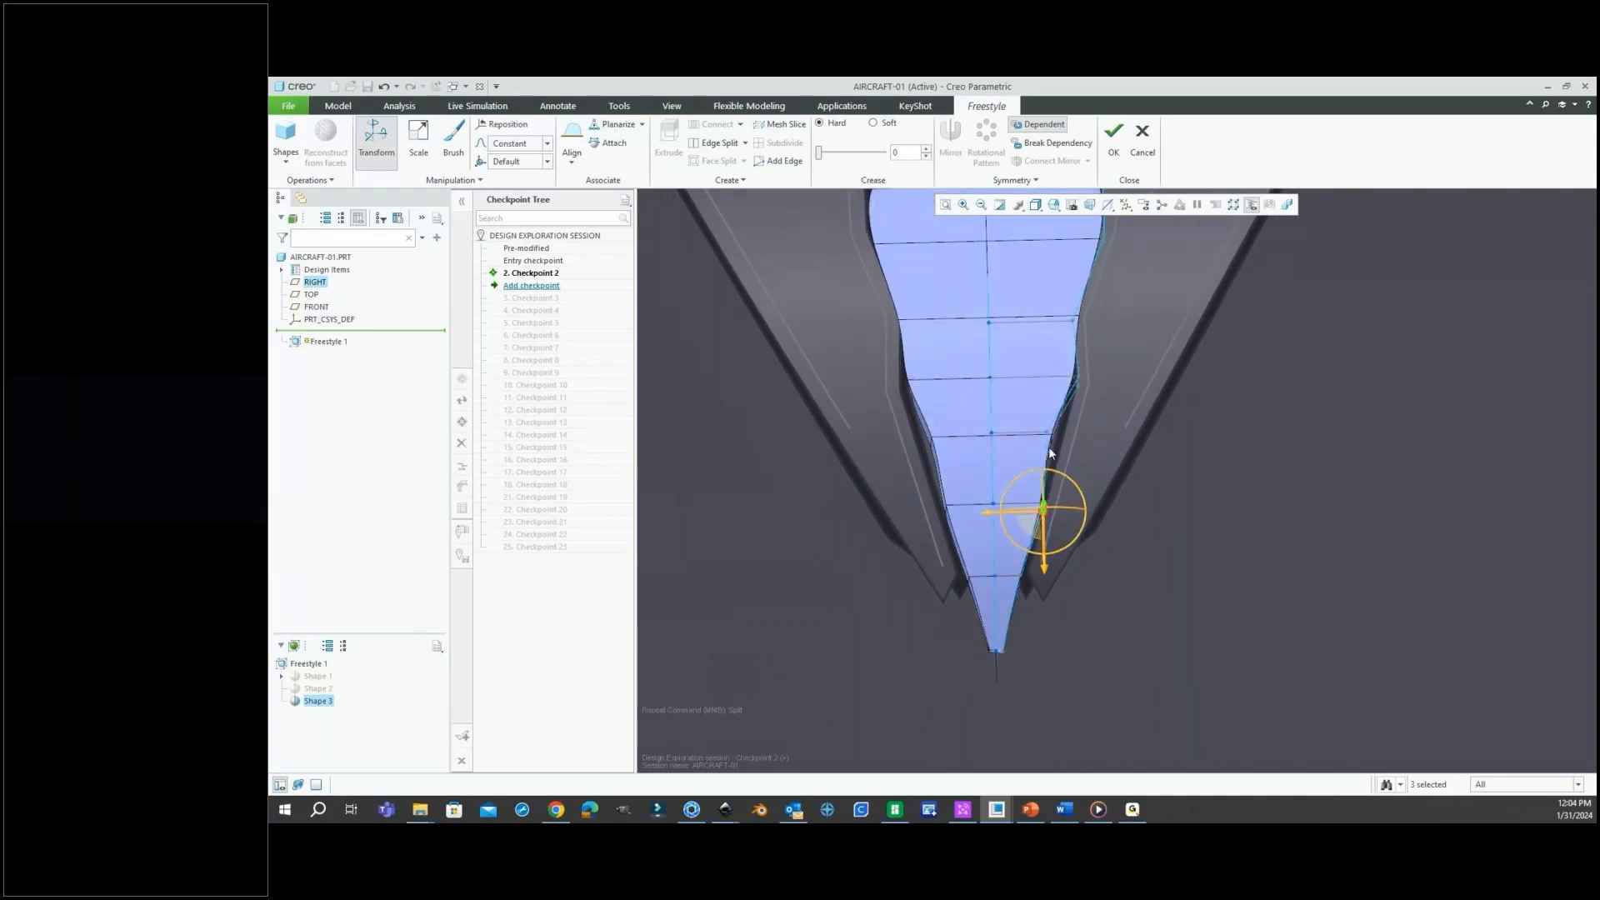
# Move the narrow side row behind the nose taper outward to smooth the body's side outline.
pyautogui.click(1088, 430)
pyautogui.scroll(-2, 1088, 430)
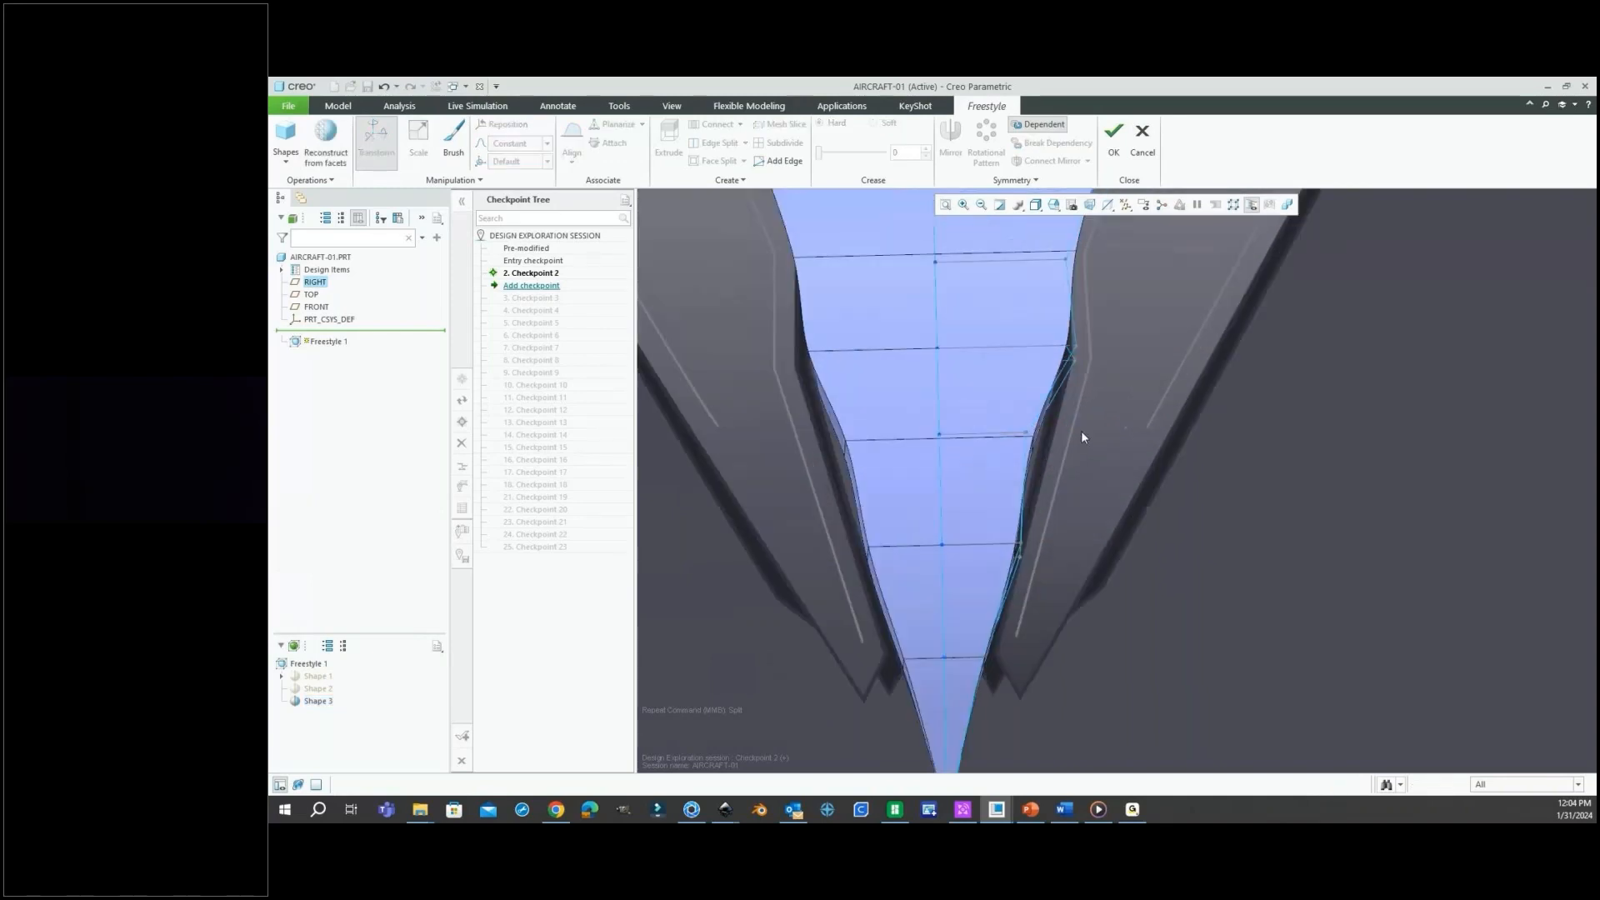
pyautogui.click(1006, 433)
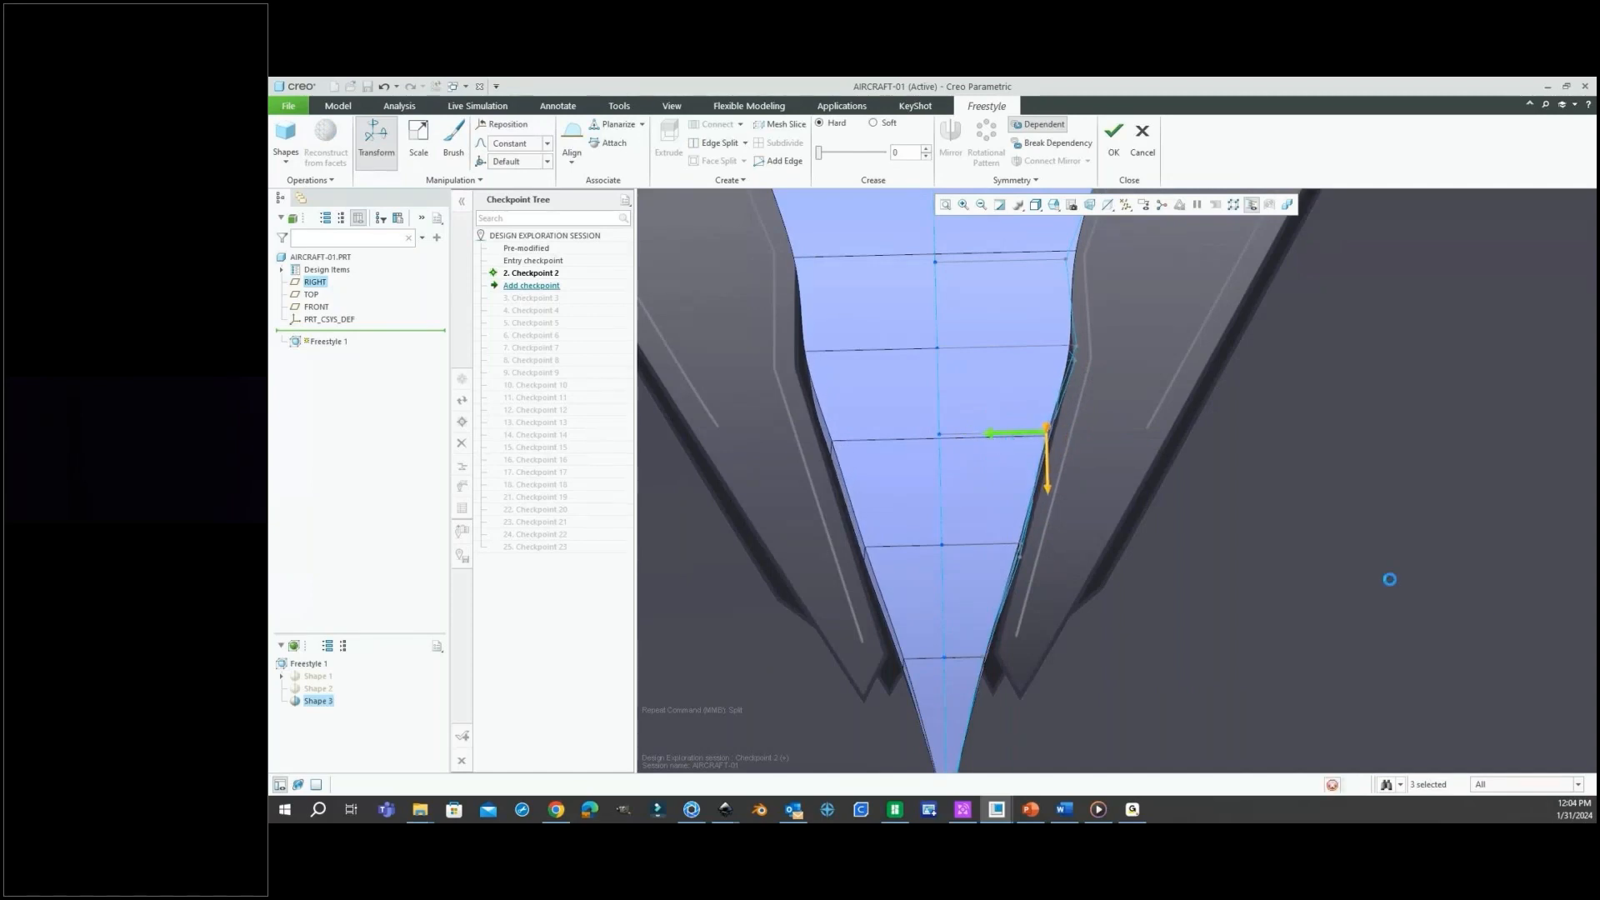
pyautogui.click(1116, 596)
# Select the run of upper side edges along the fuselage and lower them to slope the top surface toward the sides.
pyautogui.scroll(3, 1116, 597)
pyautogui.moveTo(1108, 549); pyautogui.dragTo(1070, 492, button='middle')
pyautogui.scroll(-3, 1008, 577)
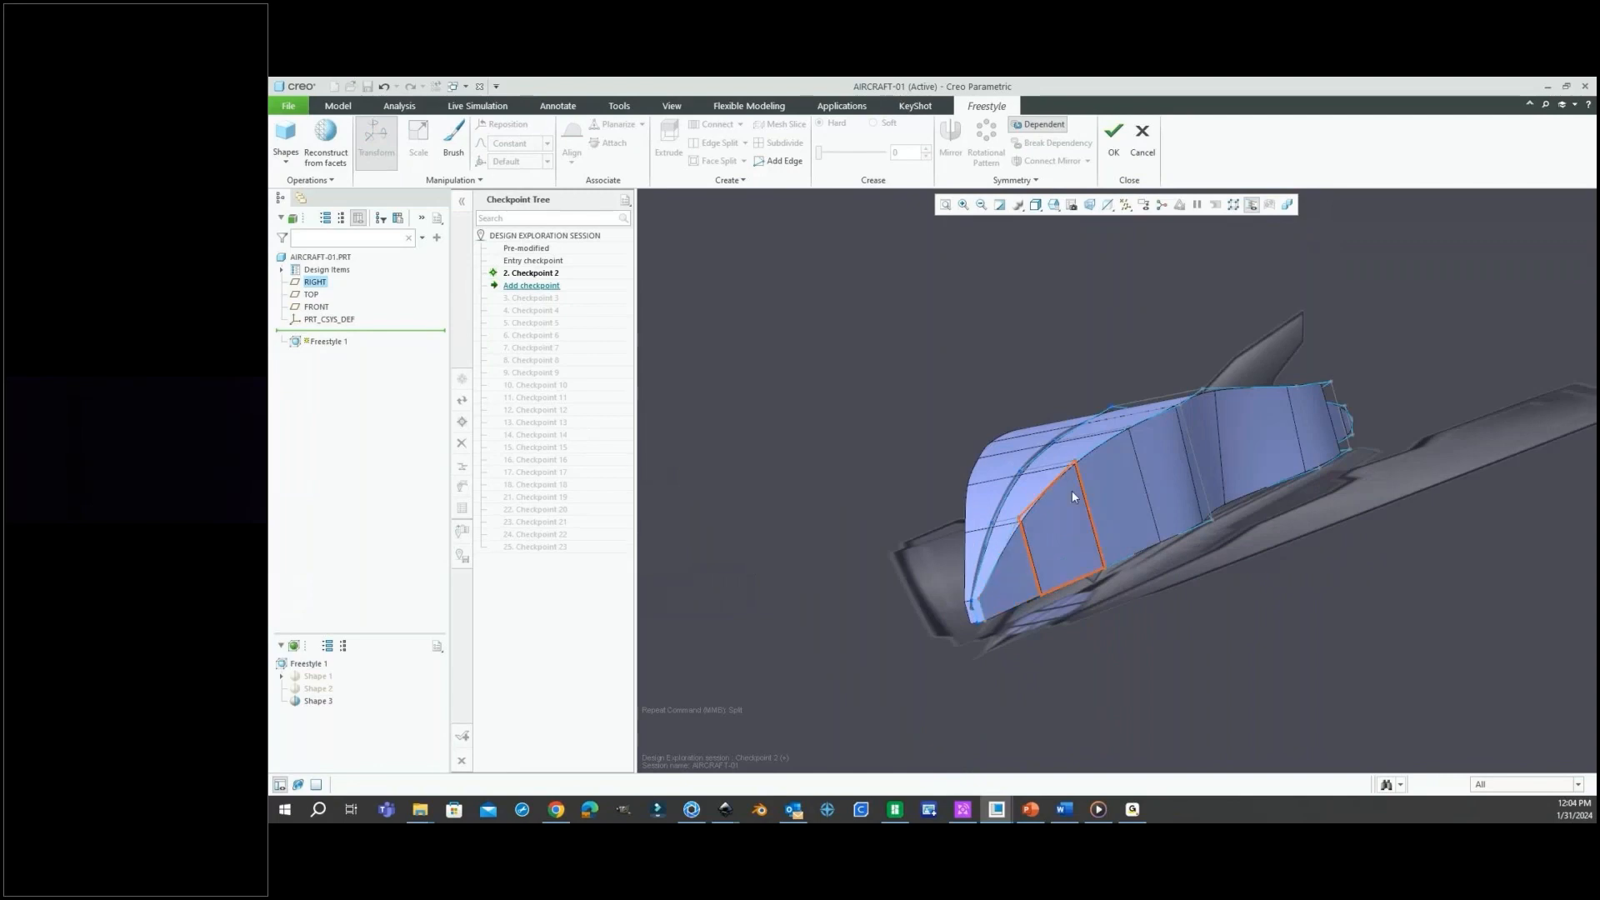
pyautogui.click(1018, 538)
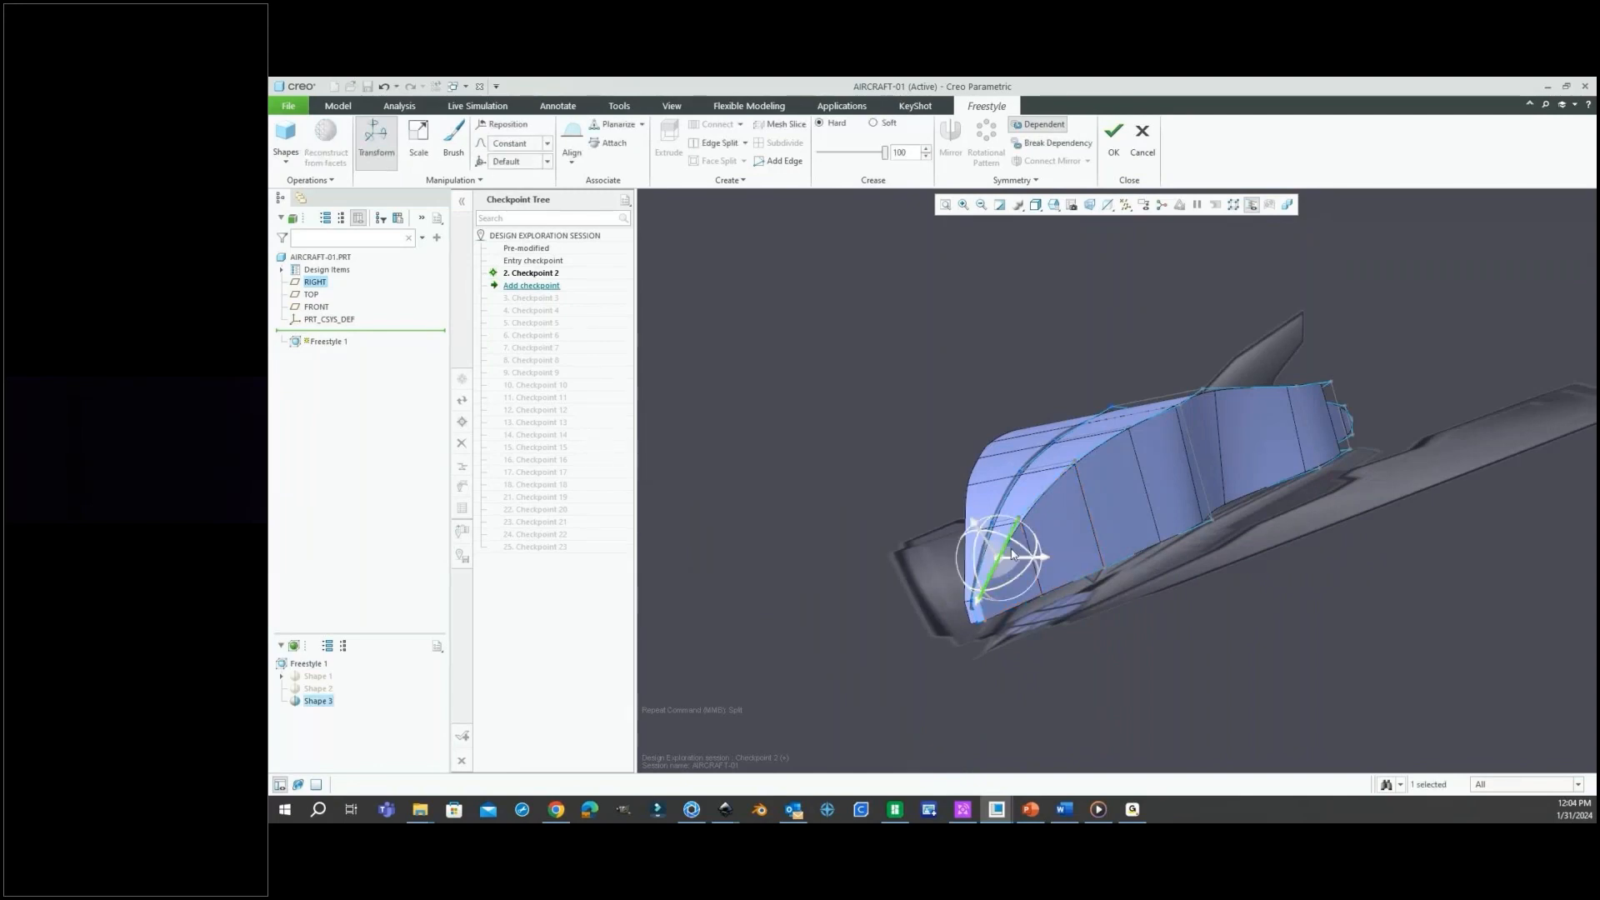
pyautogui.scroll(-3, 1017, 537)
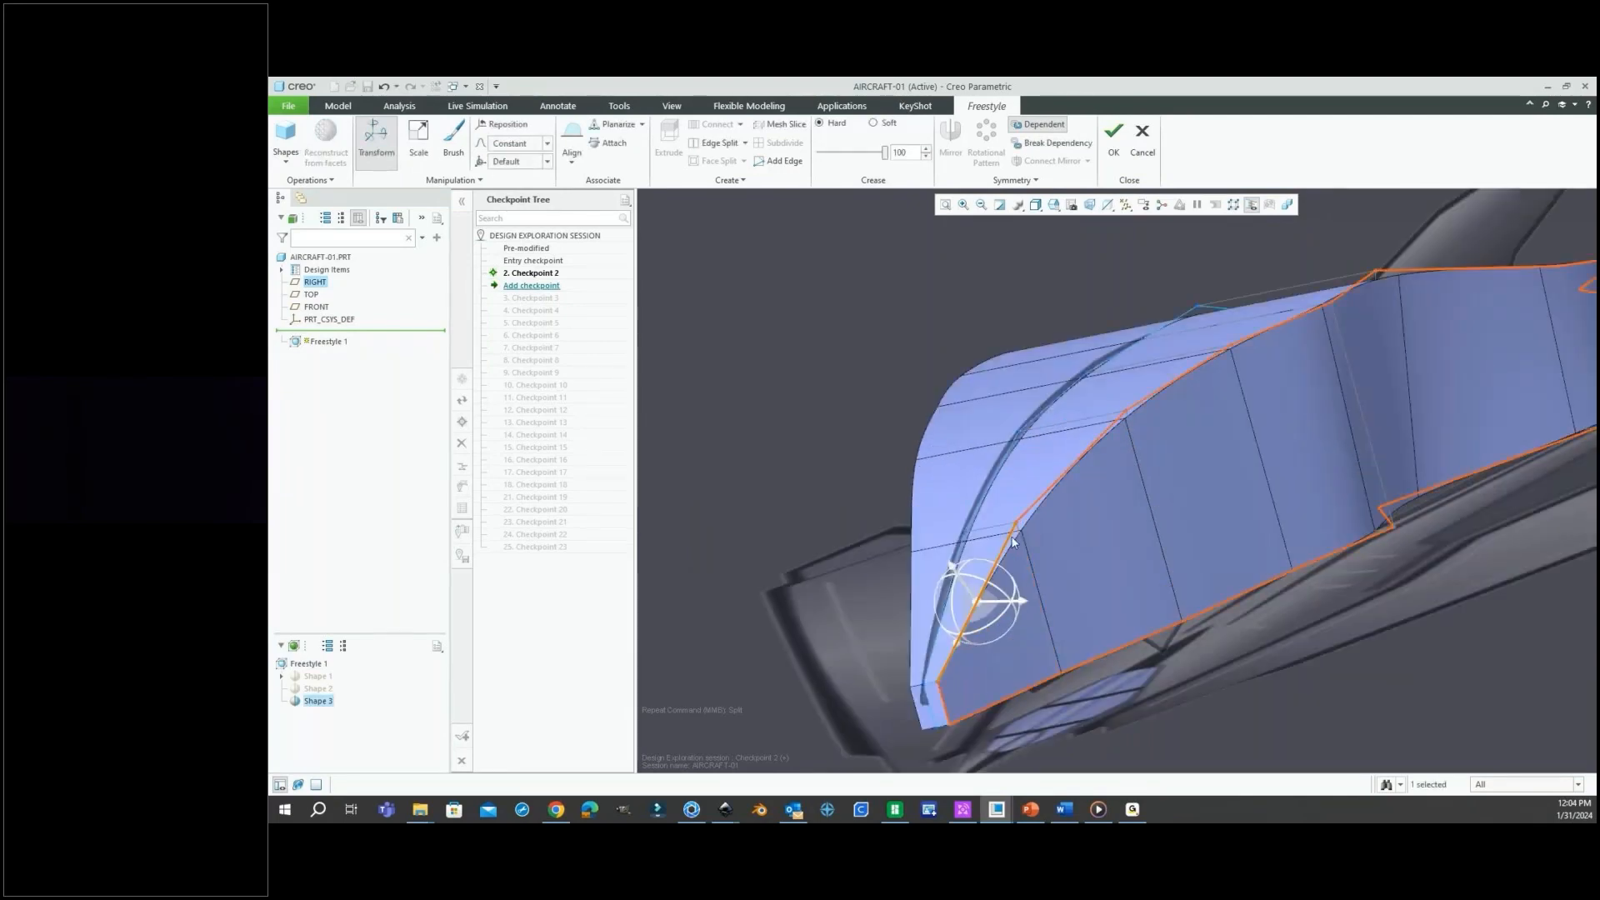
pyautogui.scroll(5, 1024, 527)
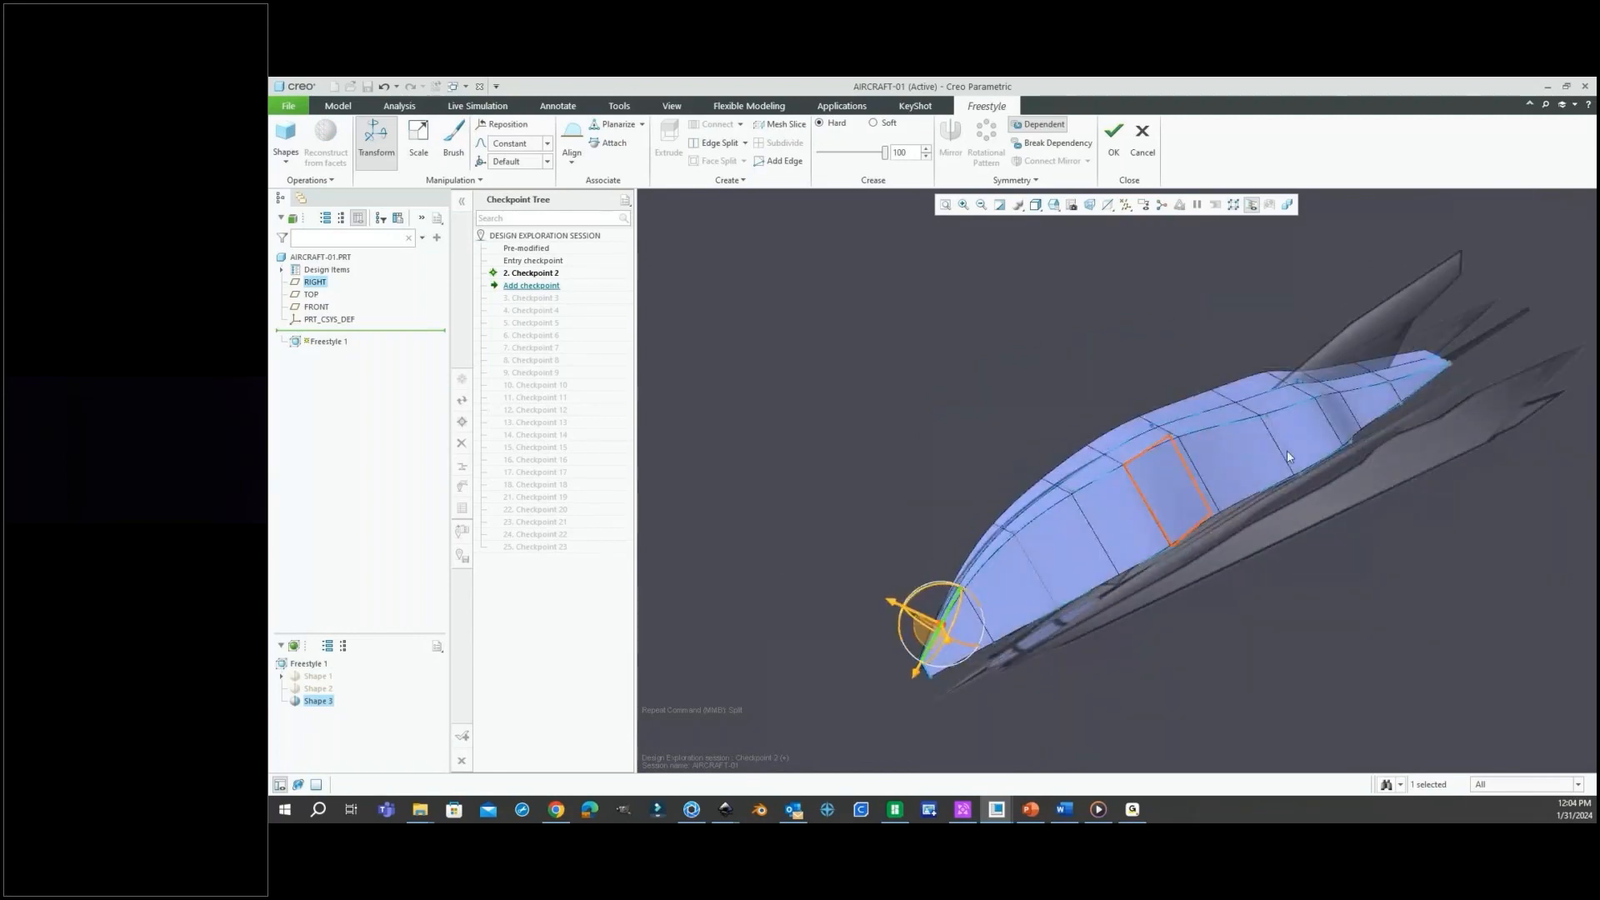
pyautogui.click(1228, 427)
pyautogui.moveTo(1102, 428); pyautogui.dragTo(1353, 399, button='middle')
pyautogui.moveTo(1274, 376); pyautogui.dragTo(1278, 413)
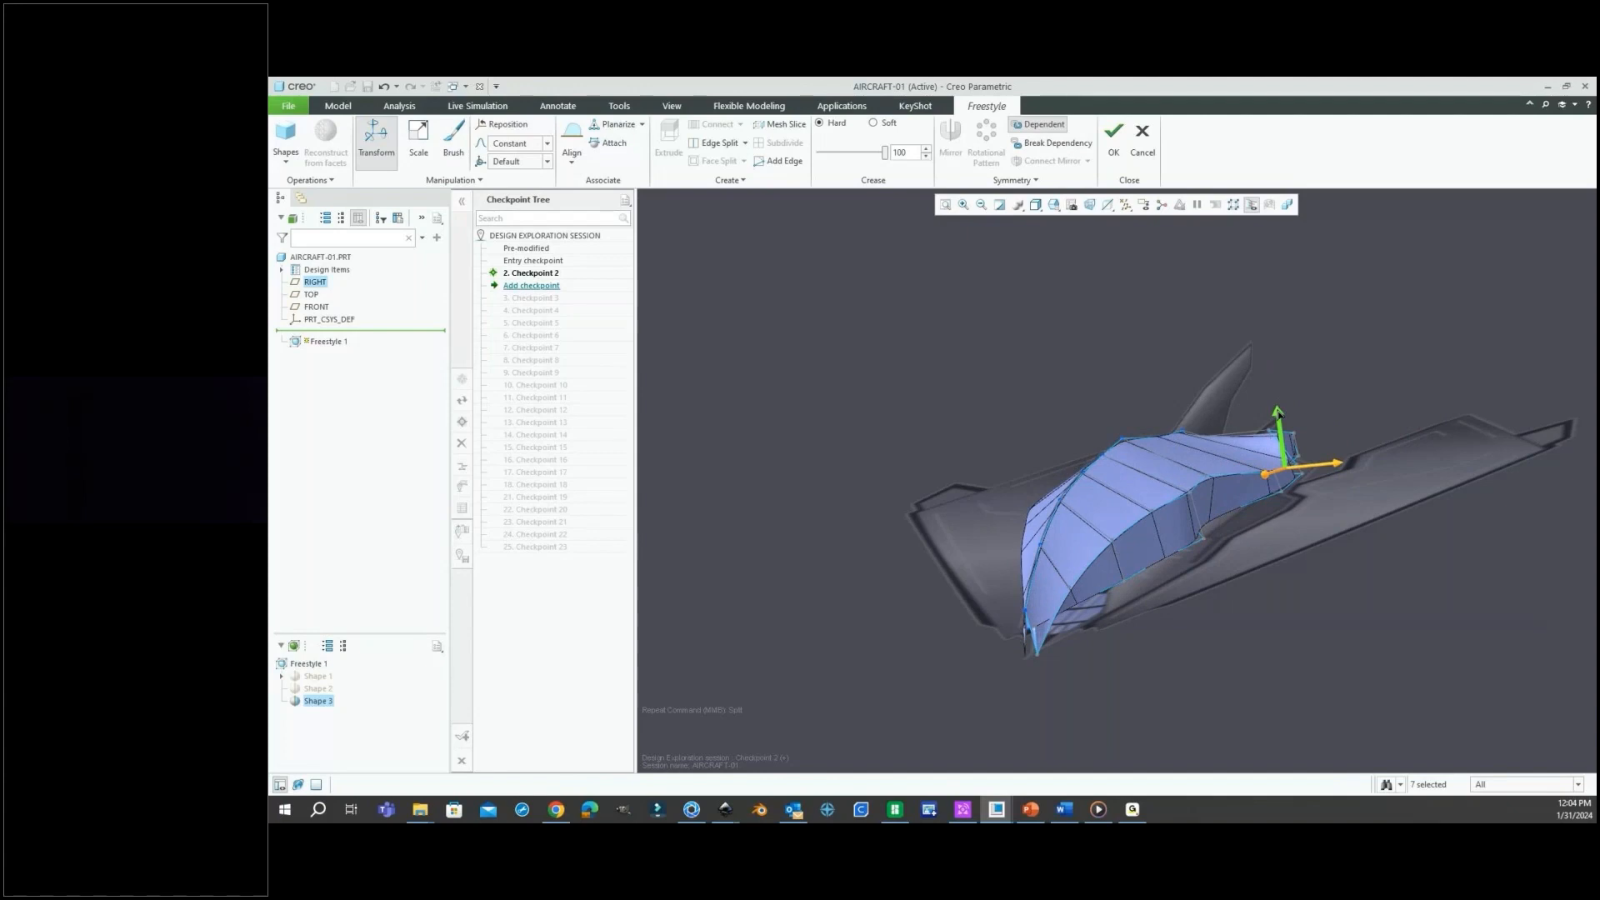
# Raise the lowered side vertex at the nose tip to bring it back in line with the body.
pyautogui.click(1038, 655)
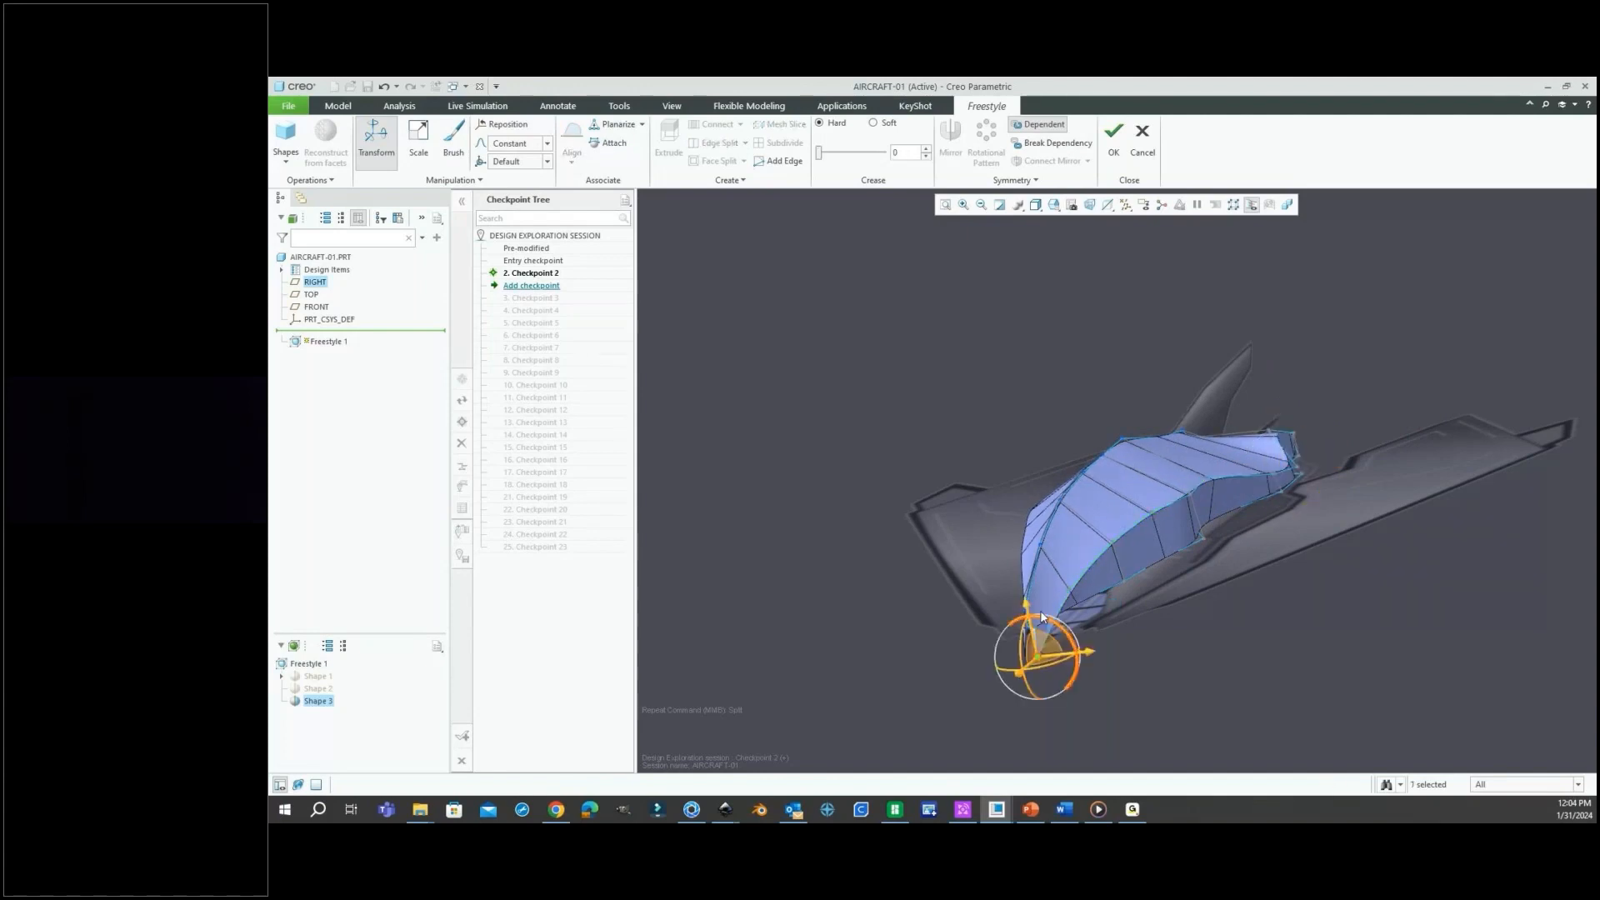
pyautogui.moveTo(1040, 615); pyautogui.dragTo(1029, 571)
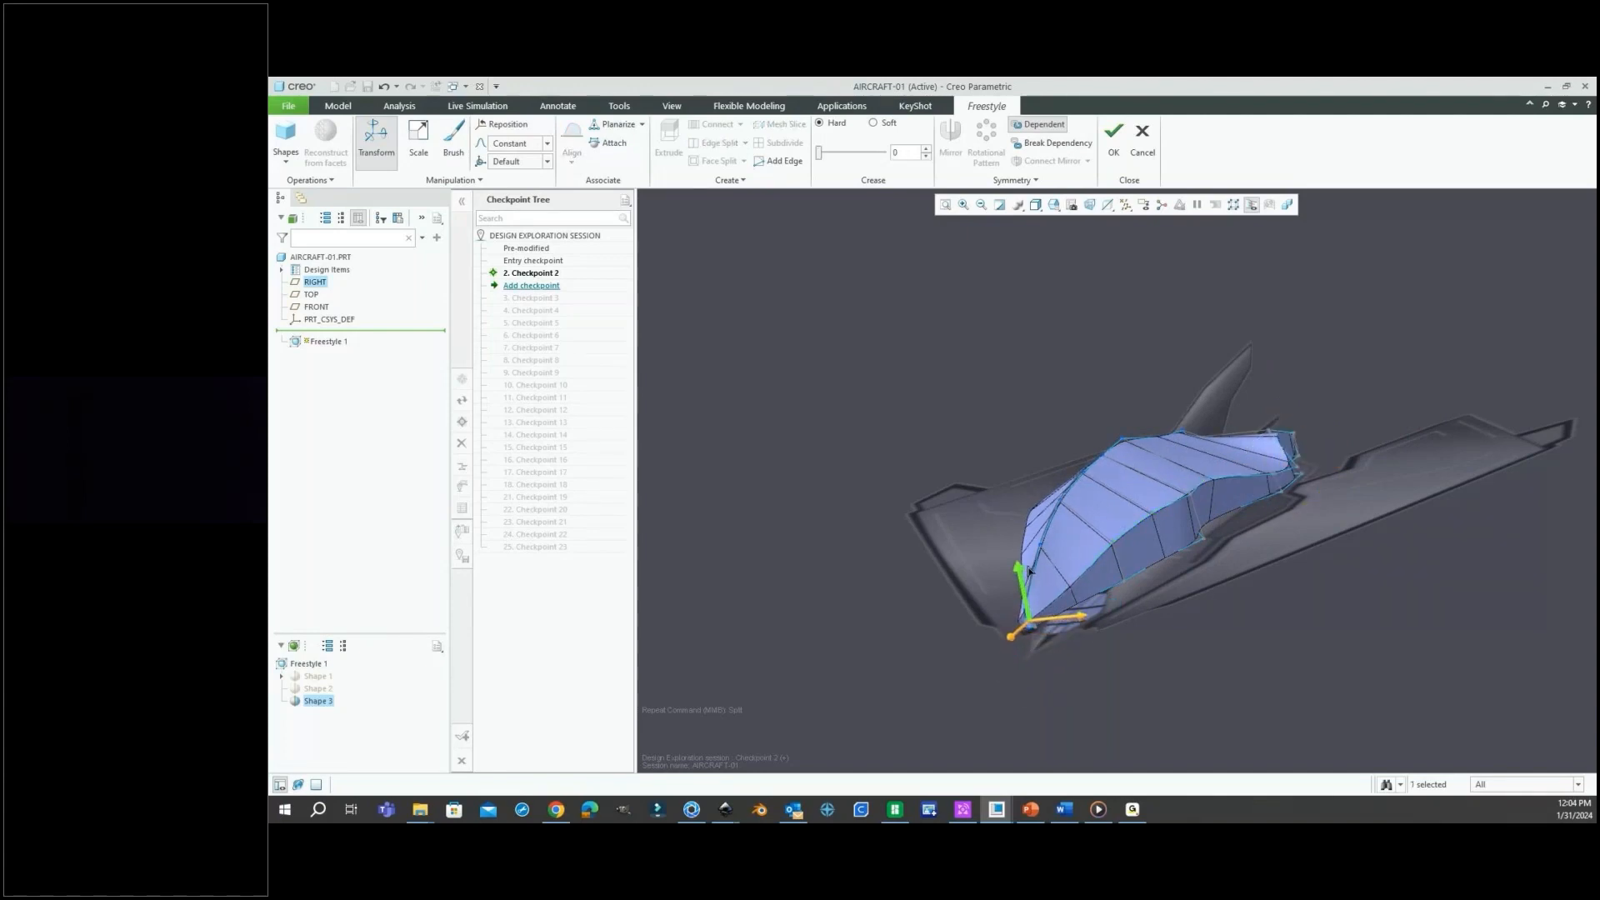
pyautogui.scroll(-8, 1028, 653)
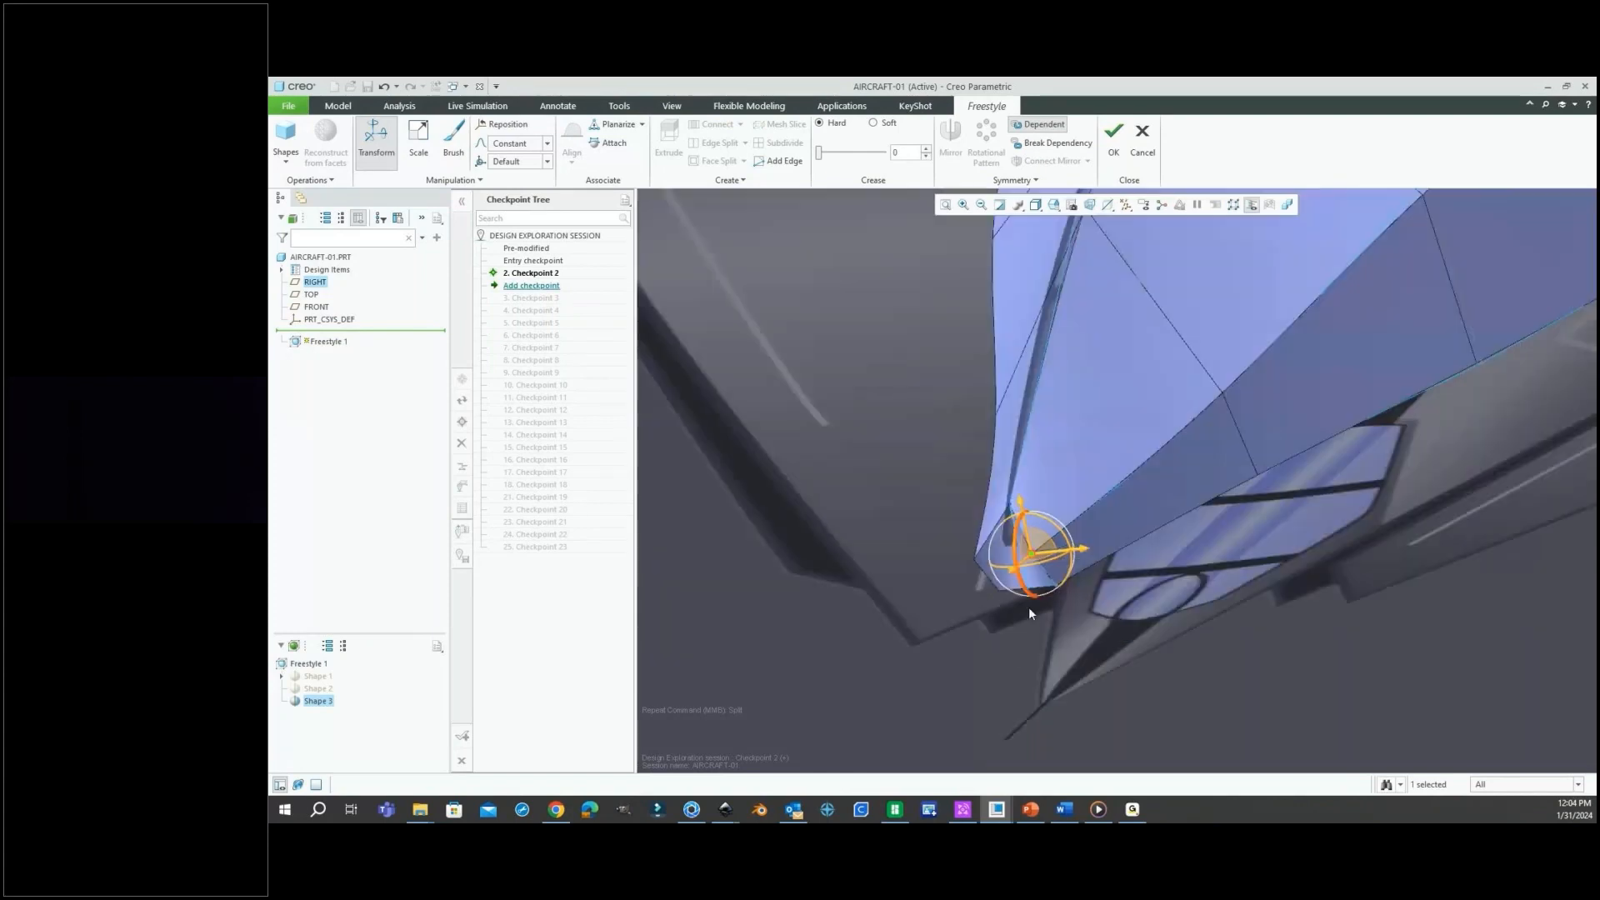
pyautogui.moveTo(988, 600); pyautogui.dragTo(1098, 612, button='middle')
pyautogui.click(1098, 612)
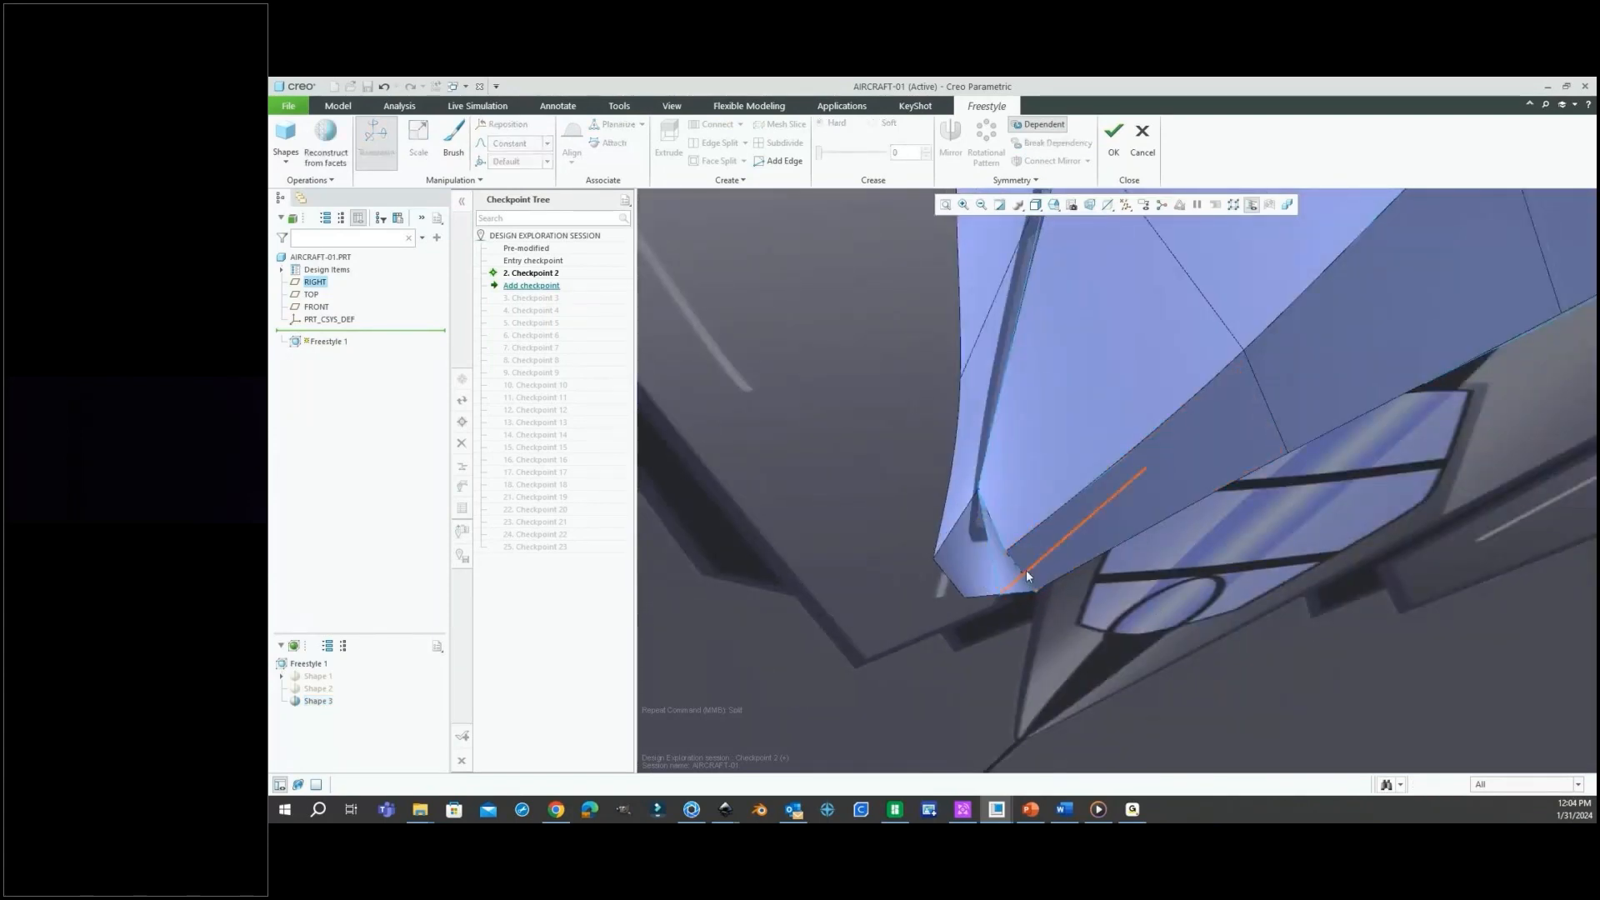
# Move the side edge at the nose tip outward to broaden the tip, and adjust its position against the sketch's side profile.
pyautogui.click(1025, 570)
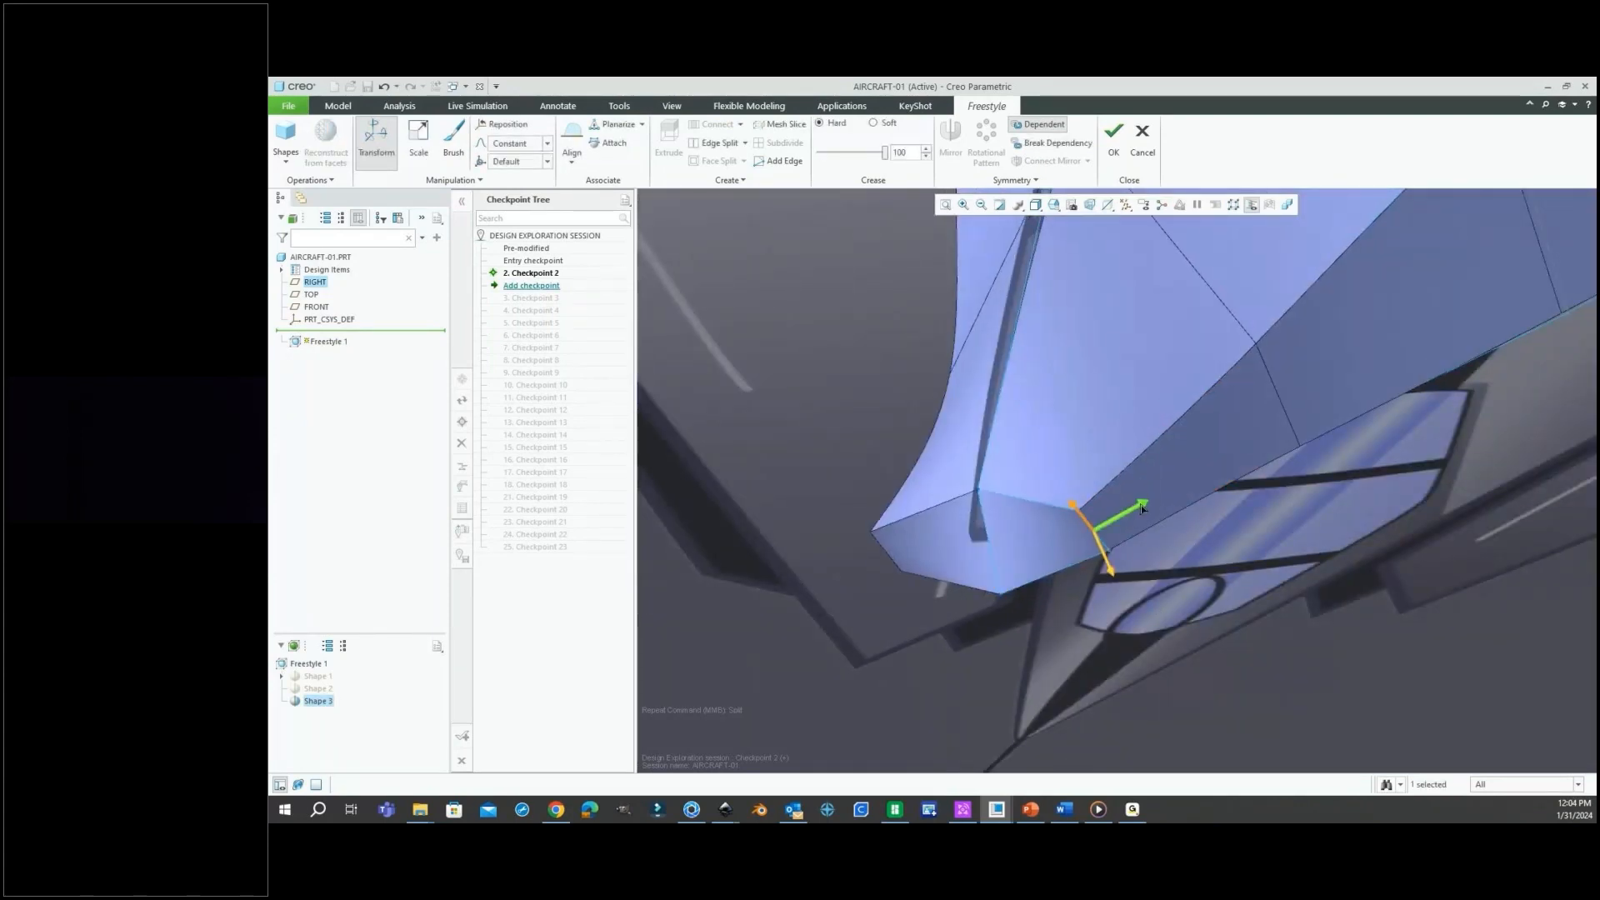
pyautogui.moveTo(1124, 573); pyautogui.dragTo(1081, 508)
pyautogui.scroll(5, 1163, 601)
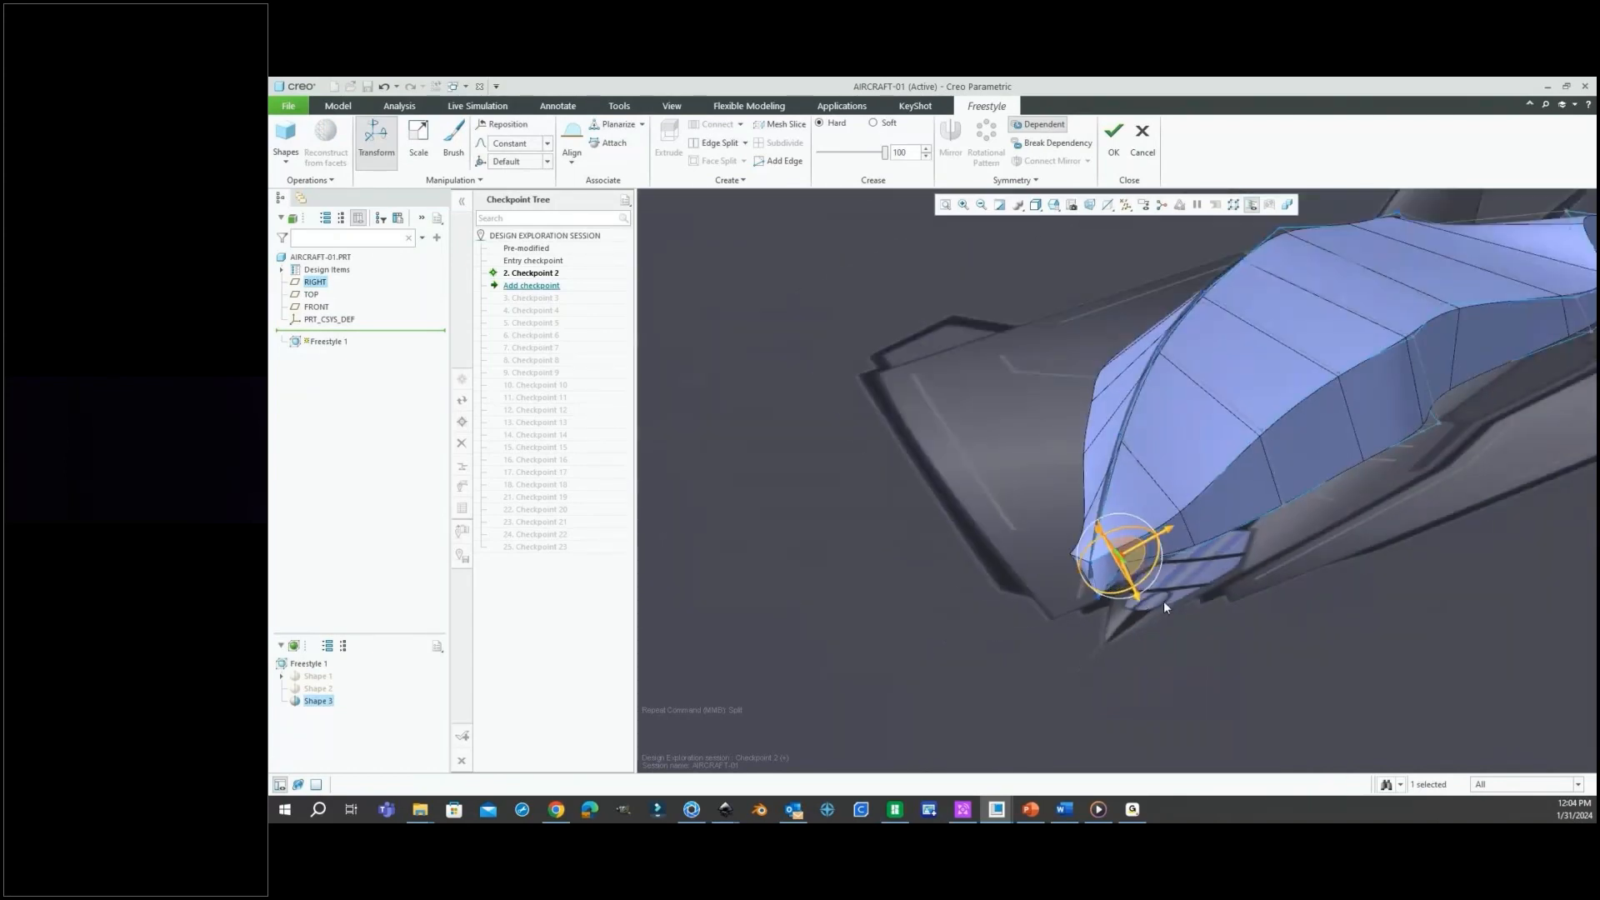
pyautogui.moveTo(1163, 602)
pyautogui.mouseDown(button='middle')
pyautogui.moveTo(1125, 569)
pyautogui.moveTo(1049, 585)
pyautogui.mouseUp(button='middle')
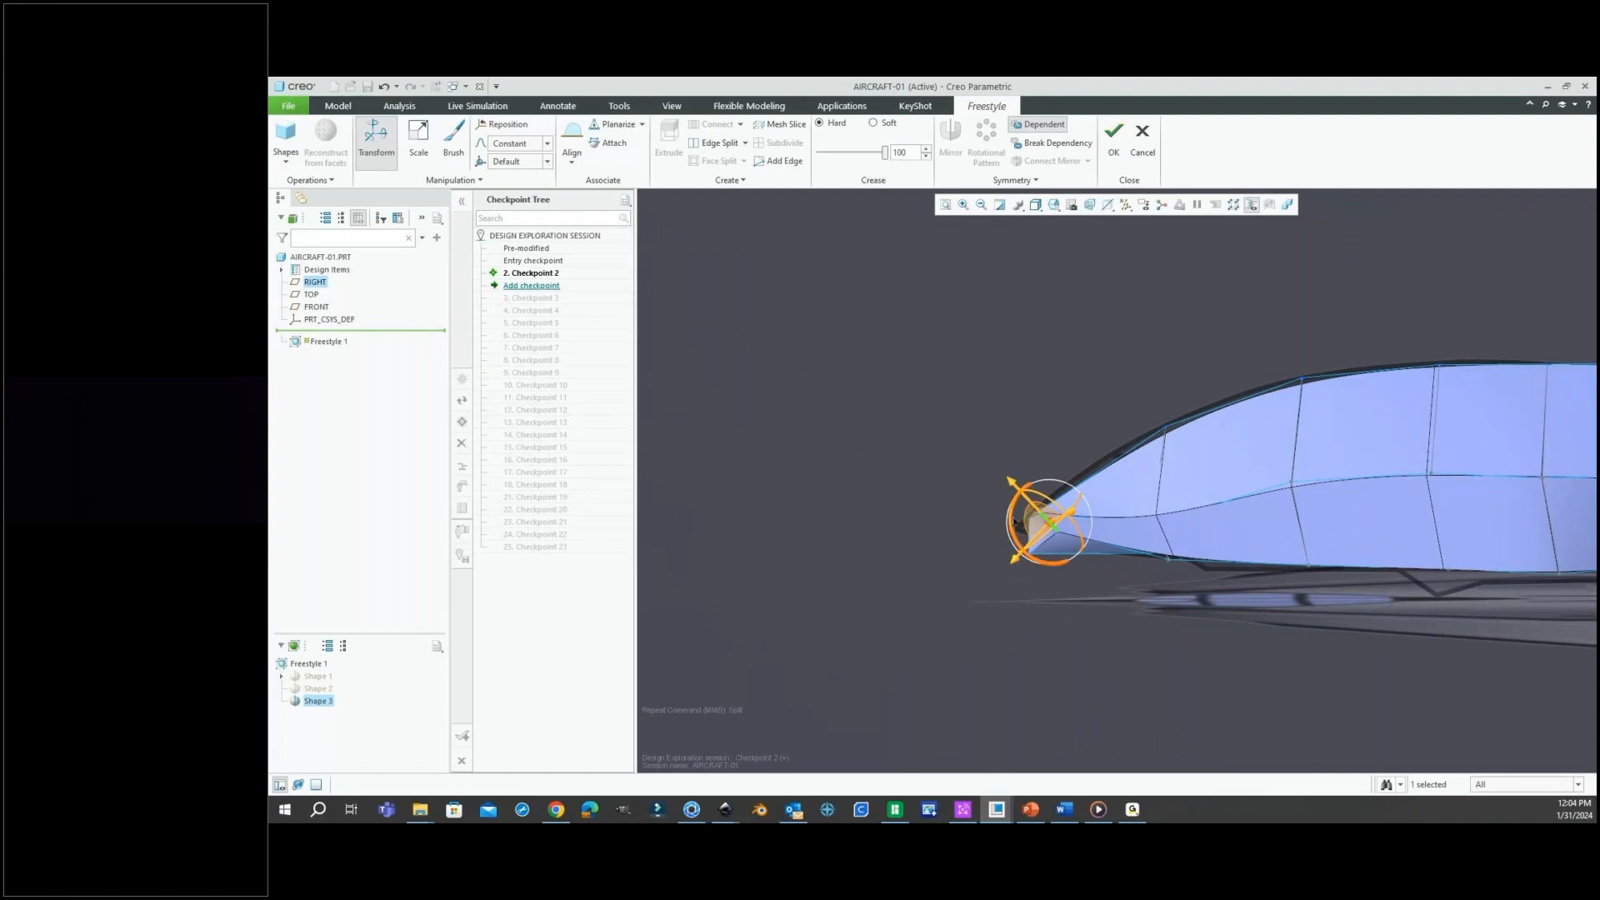
pyautogui.moveTo(1014, 522); pyautogui.dragTo(1049, 492)
pyautogui.moveTo(1088, 598); pyautogui.dragTo(1165, 631, button='middle')
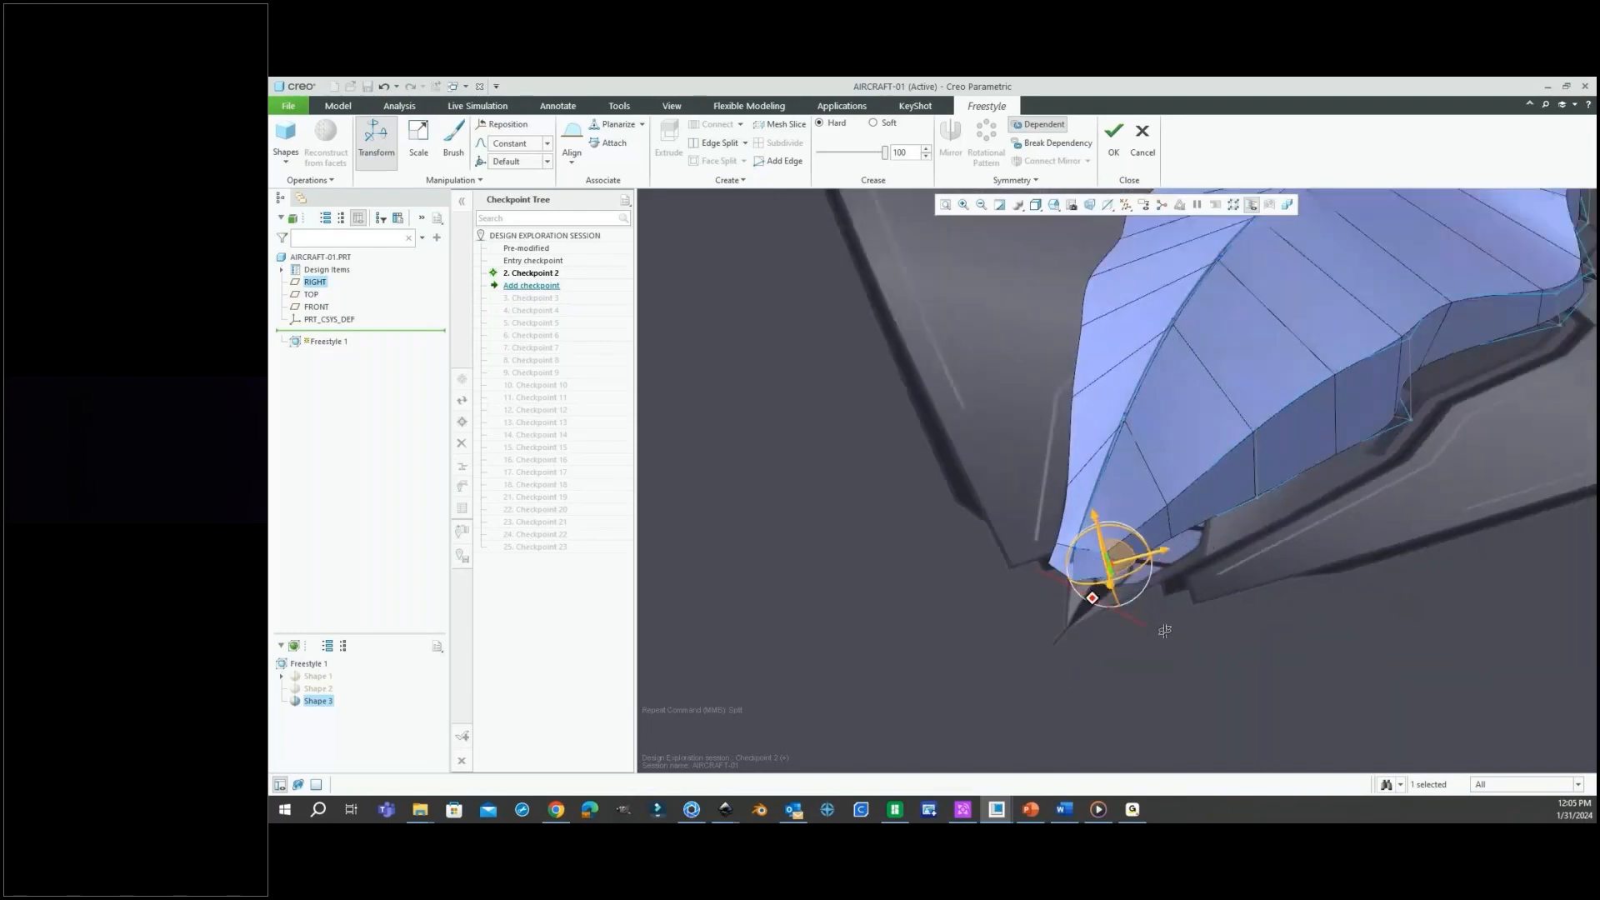
# Split the upper edge at the nose tip once to add a lengthwise edge loop along the sloped top surface.
pyautogui.click(1214, 605)
pyautogui.moveTo(1173, 532)
pyautogui.mouseDown(button='middle')
pyautogui.moveTo(1176, 498)
pyautogui.moveTo(1200, 542)
pyautogui.mouseUp(button='middle')
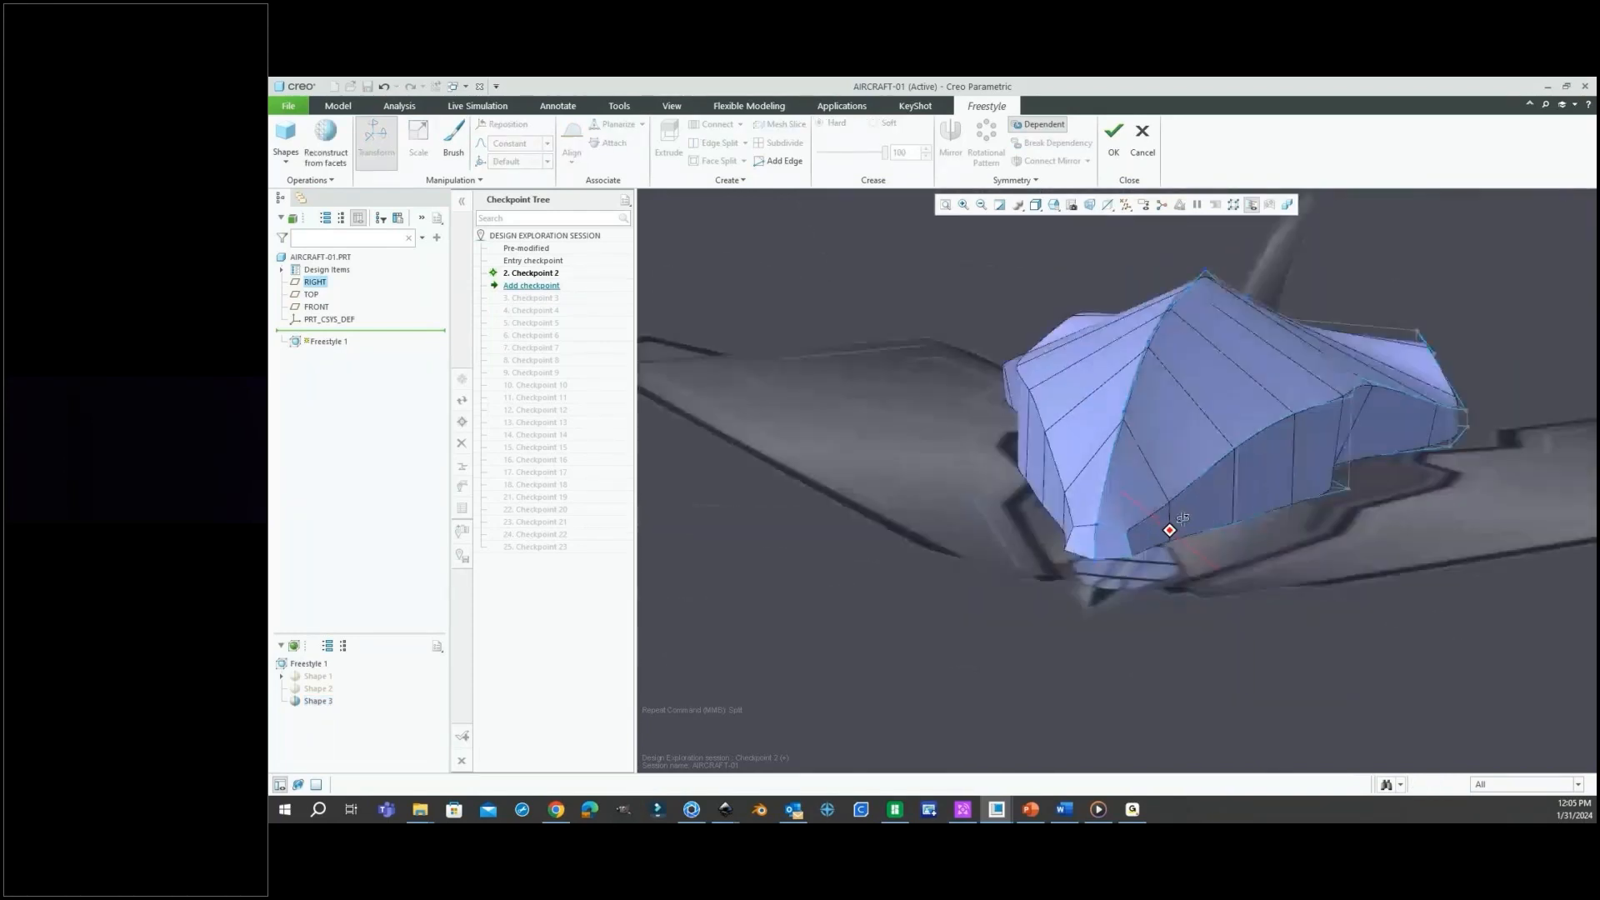
pyautogui.click(1111, 528)
pyautogui.rightClick(1283, 566)
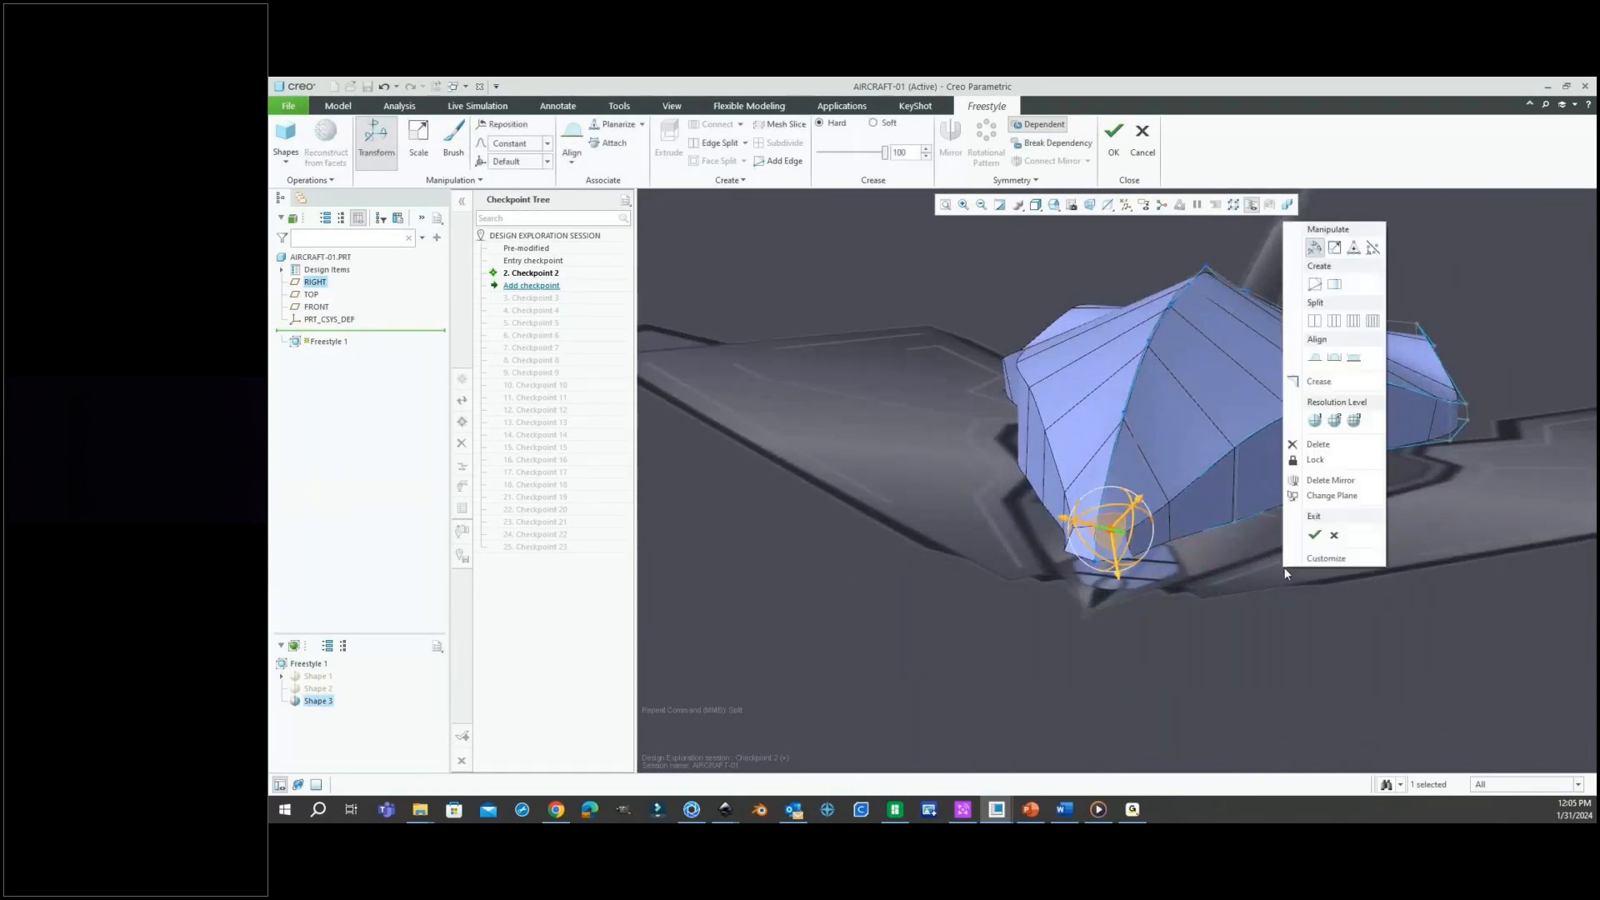
pyautogui.click(1314, 321)
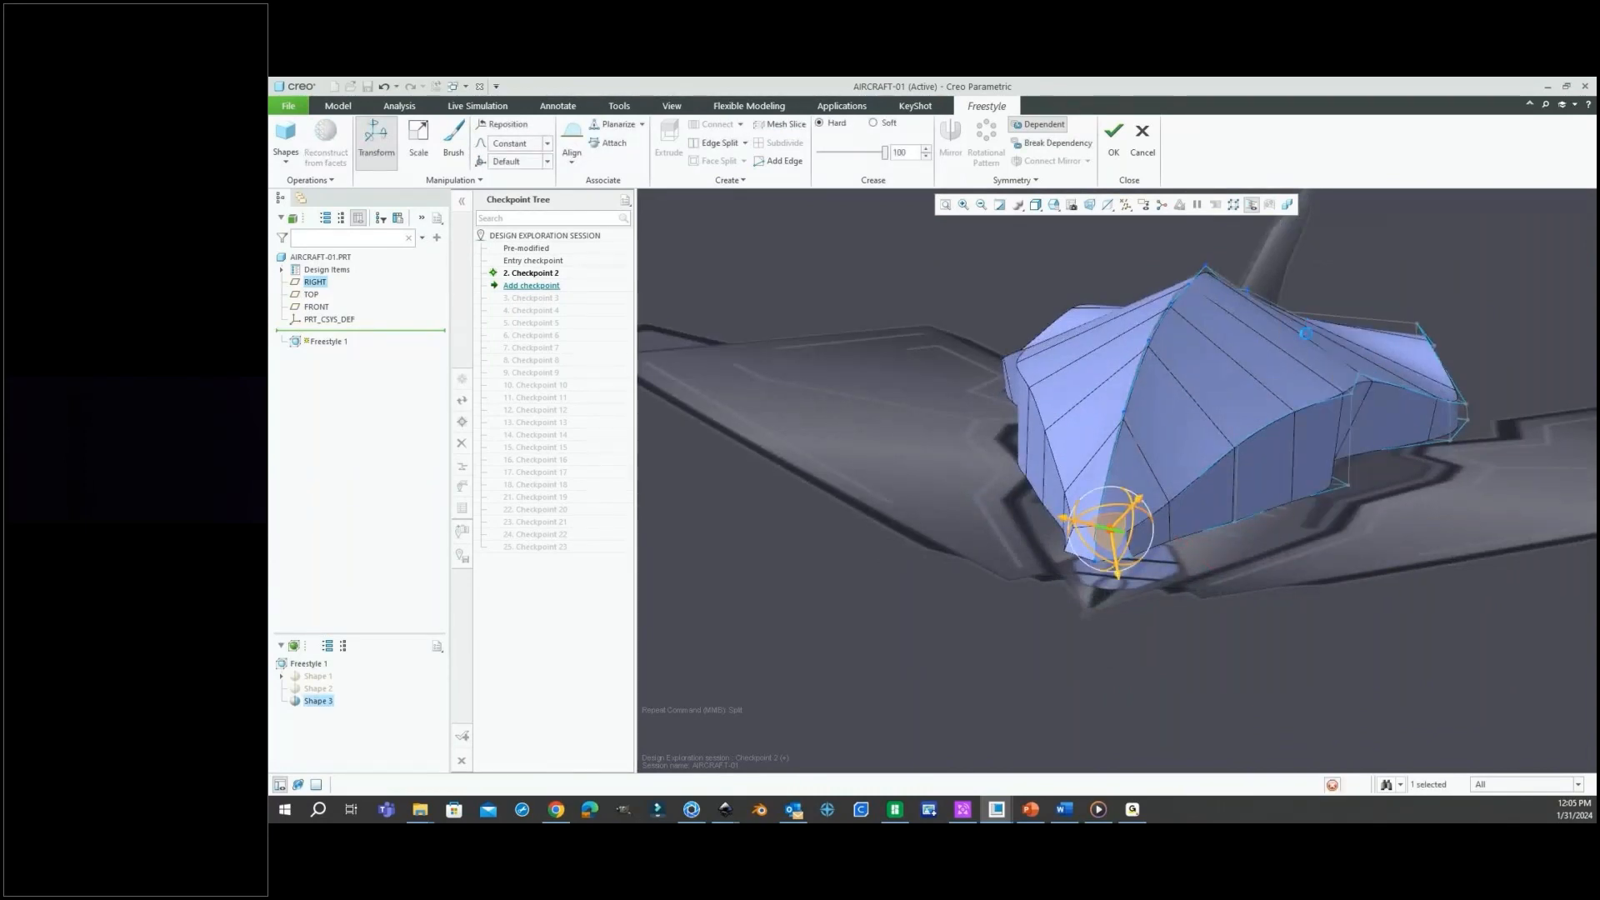
pyautogui.click(1308, 615)
# Select the run of new lengthwise edges on the upper surface and move it outward to round the fuselage top.
pyautogui.moveTo(1308, 615); pyautogui.dragTo(1309, 553, button='middle')
pyautogui.moveTo(1217, 483); pyautogui.dragTo(1425, 368, button='middle')
pyautogui.click(1138, 484)
pyautogui.click(1418, 369)
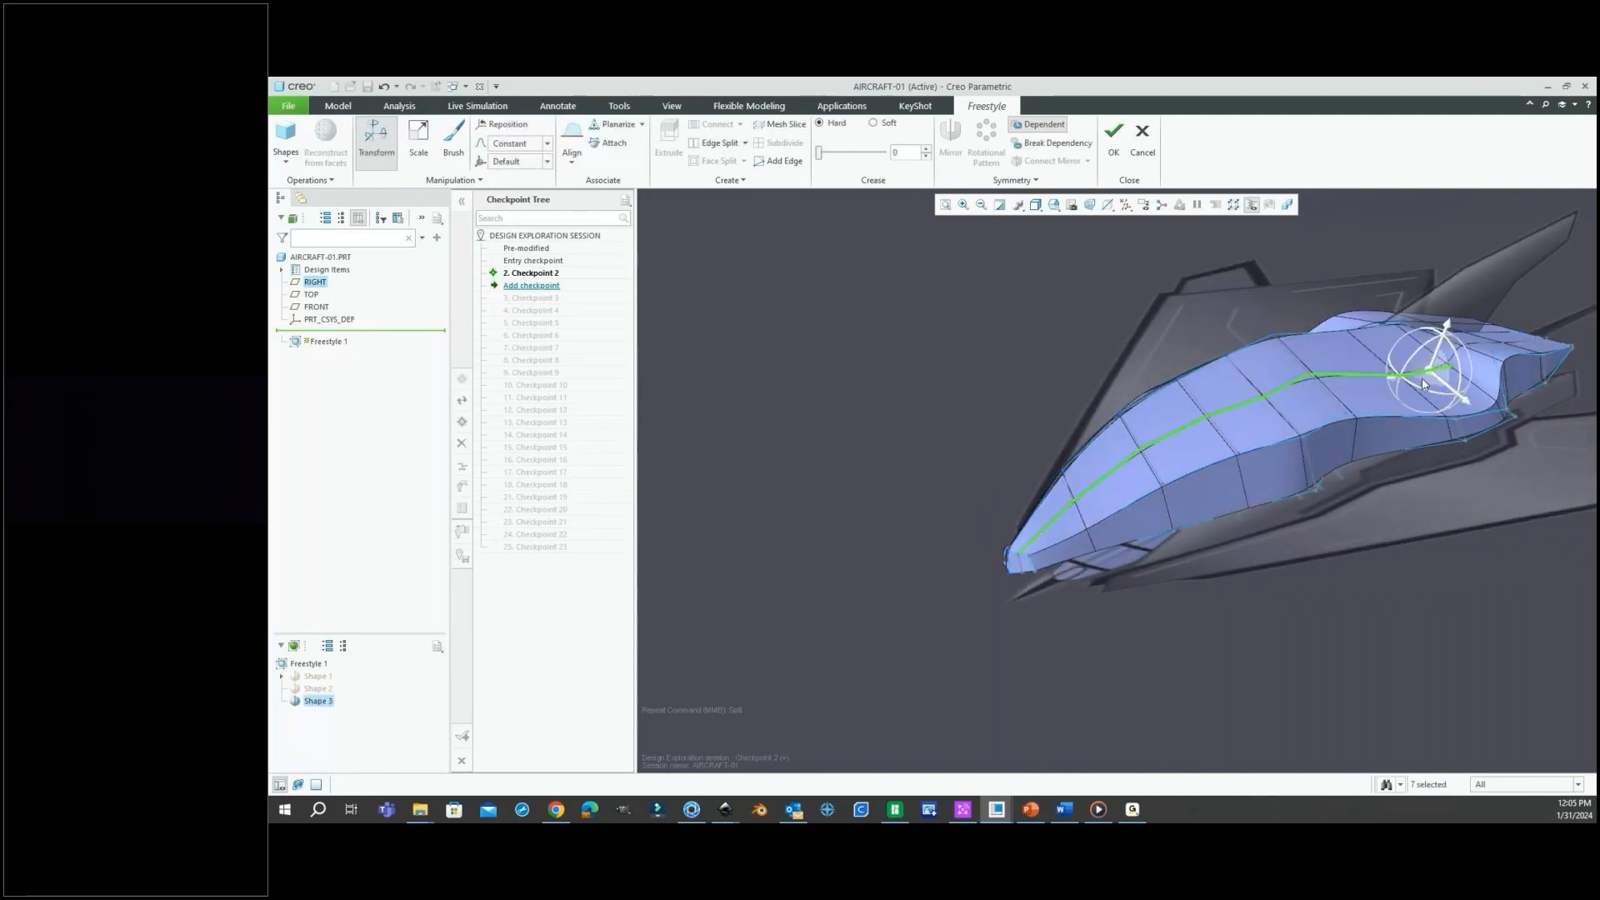
pyautogui.moveTo(1353, 455); pyautogui.dragTo(1333, 409, button='middle')
pyautogui.moveTo(1268, 403); pyautogui.dragTo(1296, 390)
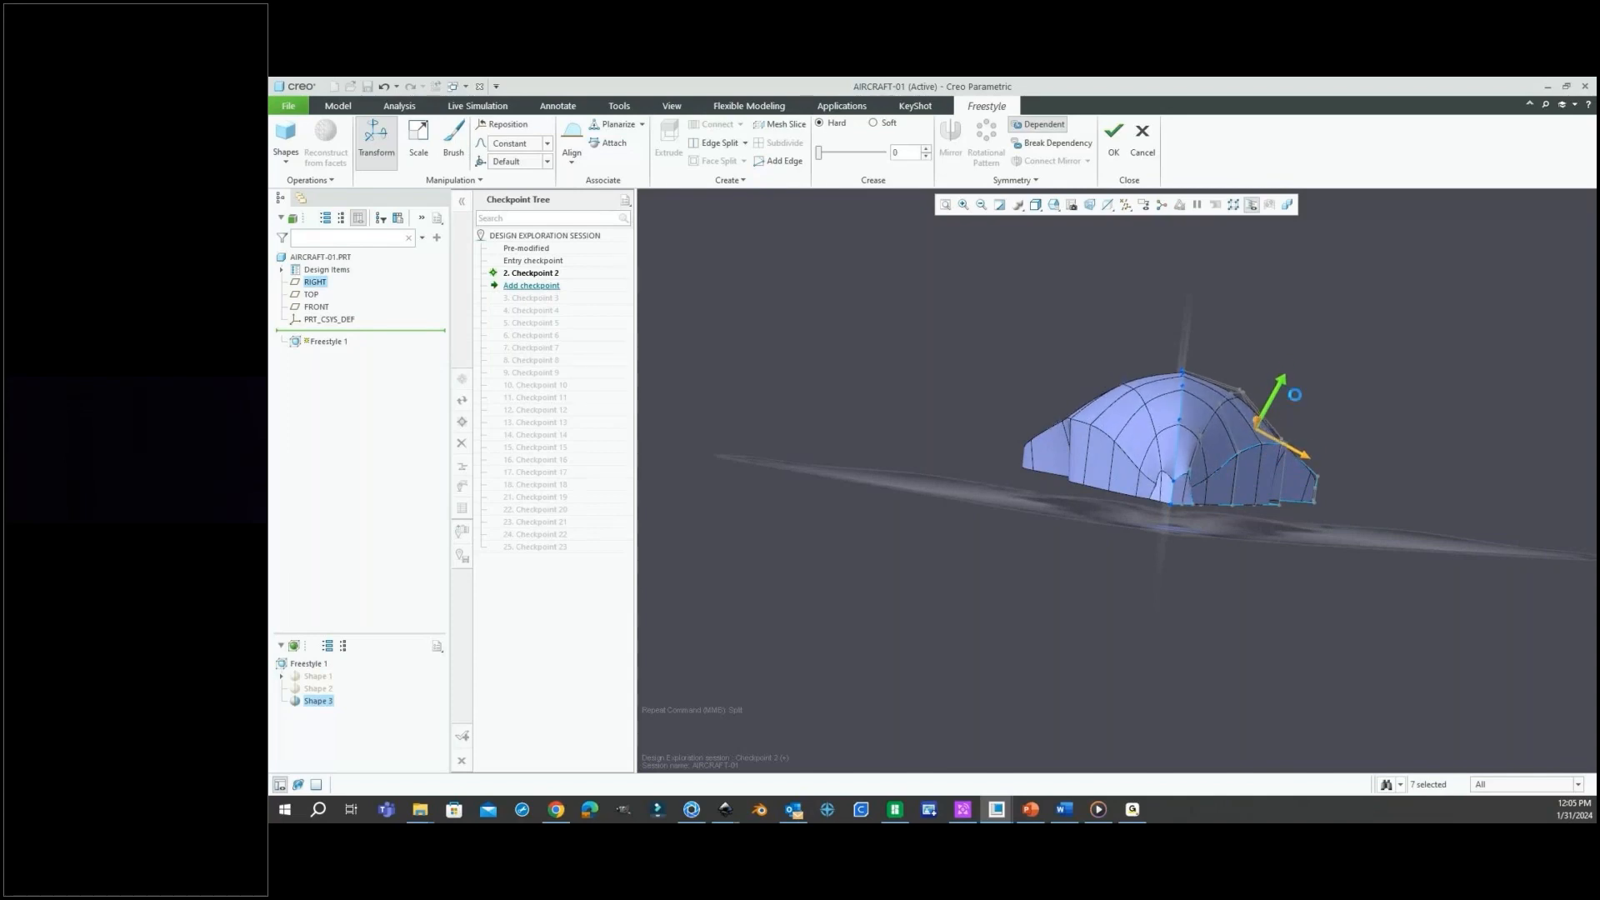
pyautogui.click(1390, 410)
# Move the vertical side edge at the nose tip outward to widen the tip.
pyautogui.scroll(-5, 1198, 486)
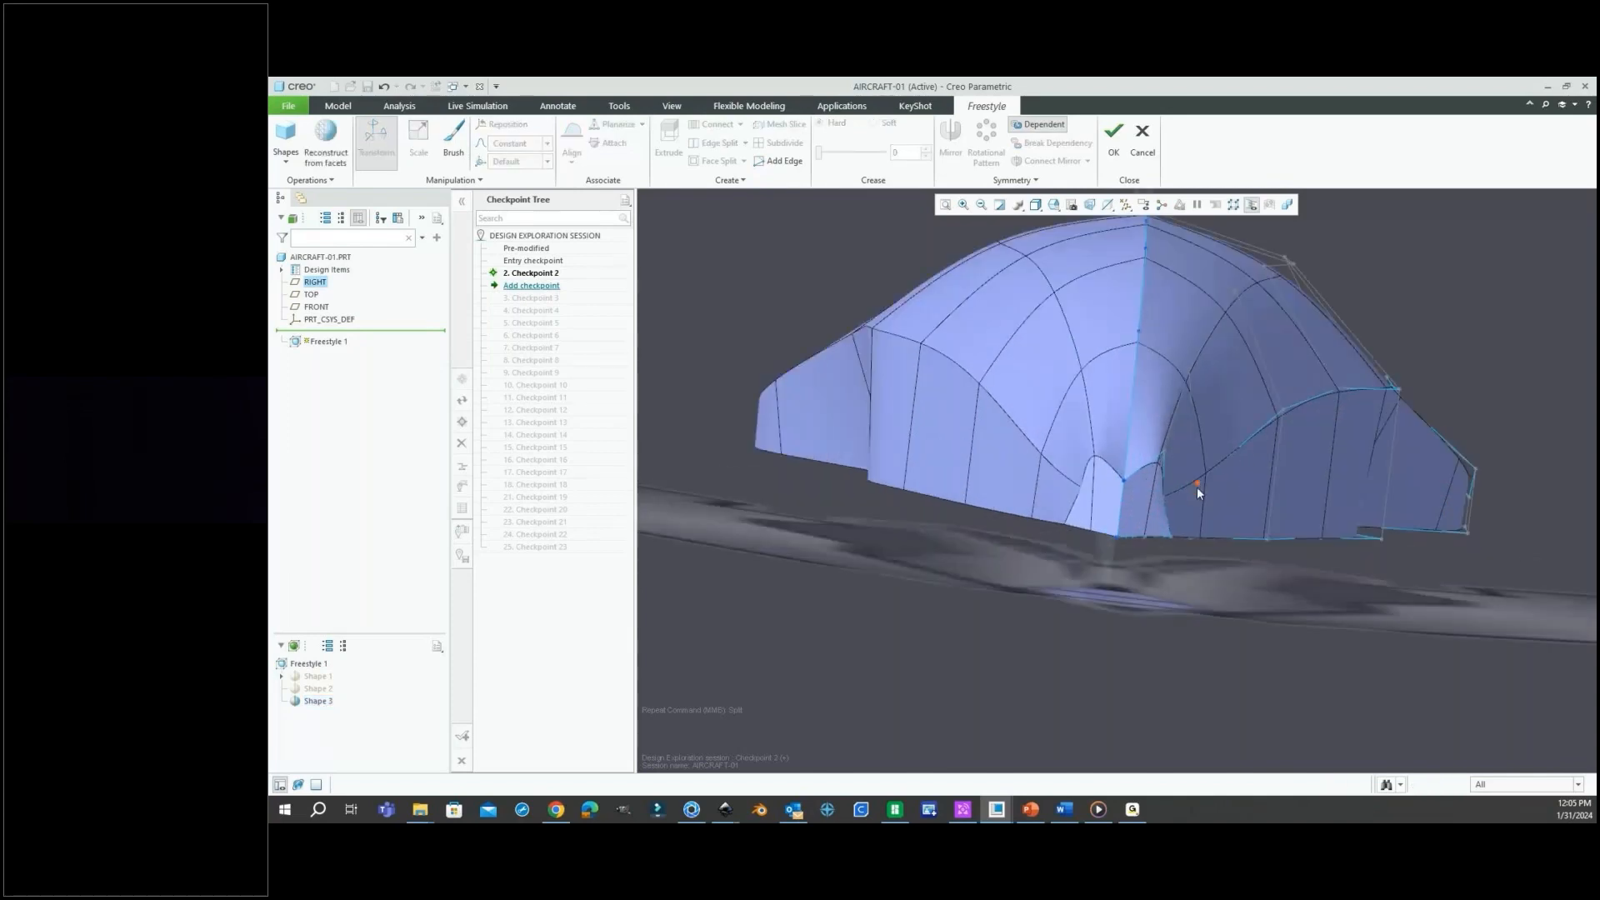
pyautogui.moveTo(1198, 492); pyautogui.dragTo(1169, 511, button='middle')
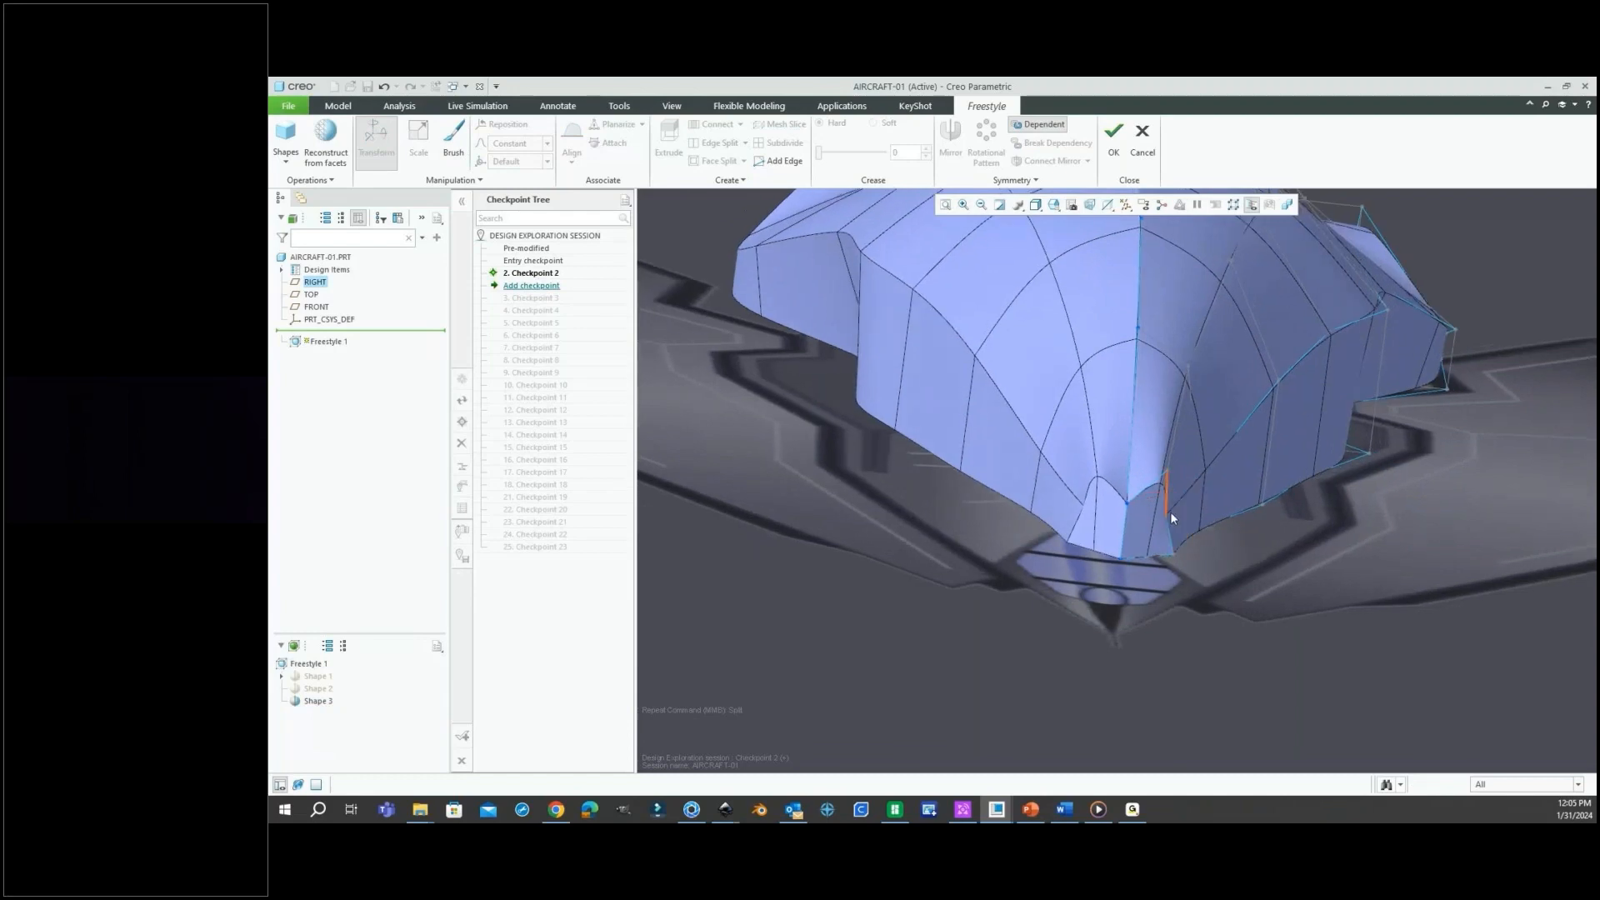
pyautogui.click(1169, 513)
pyautogui.moveTo(1114, 516); pyautogui.dragTo(1133, 514)
pyautogui.click(1313, 554)
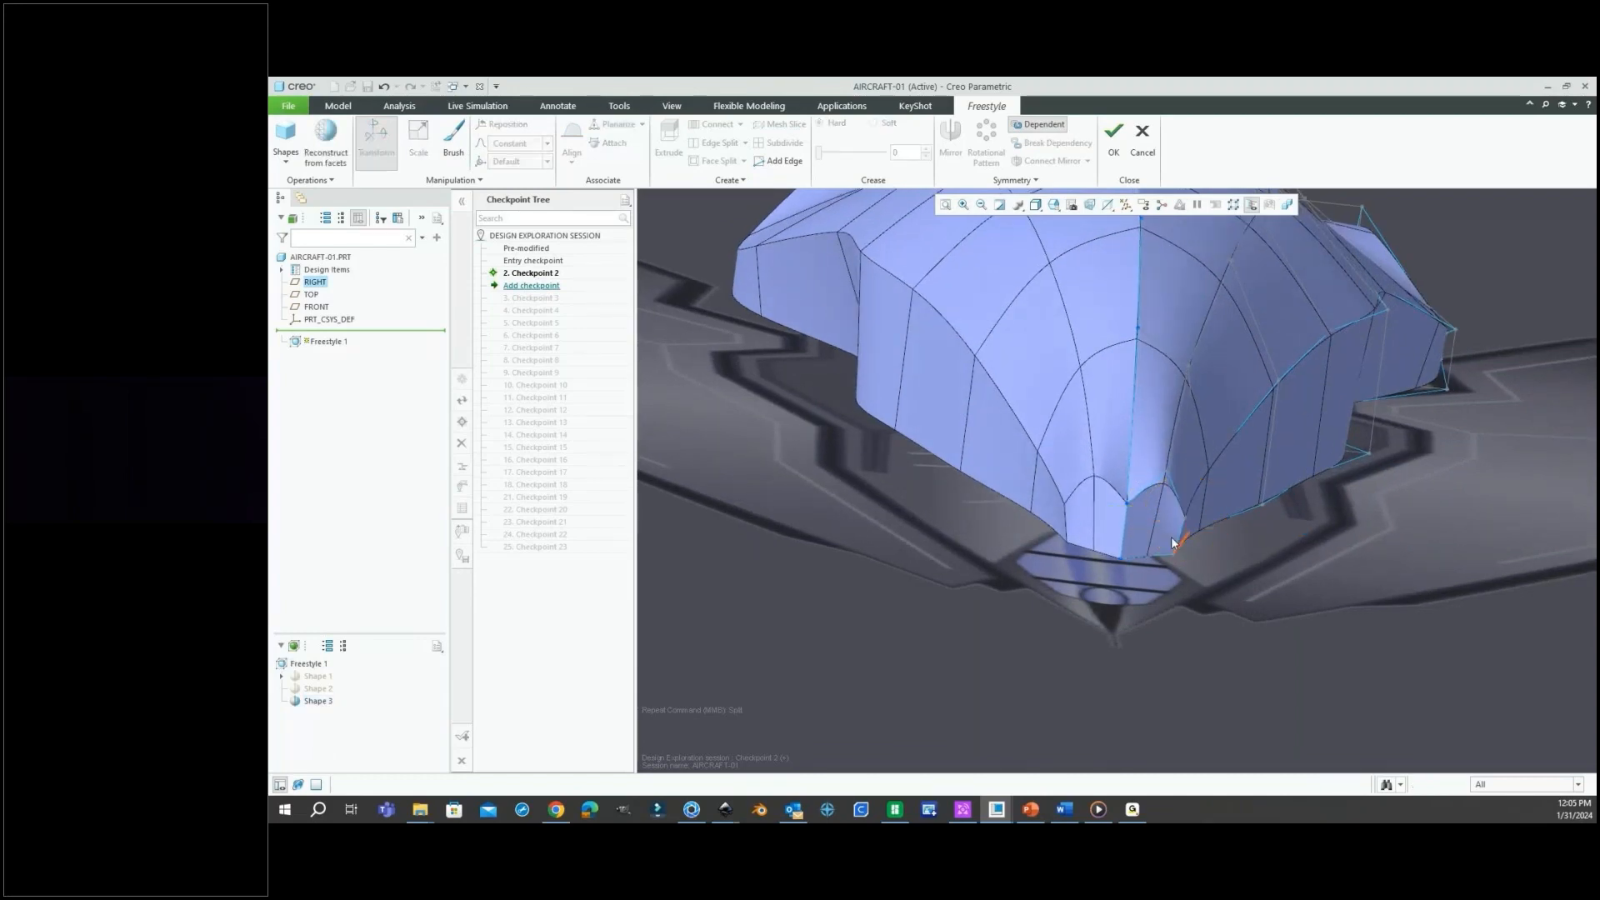
# Pull the intermediate vertical edge on the nose tip's front face forward to round the tip.
pyautogui.moveTo(1171, 537); pyautogui.dragTo(1083, 584, button='middle')
pyautogui.click(1152, 522)
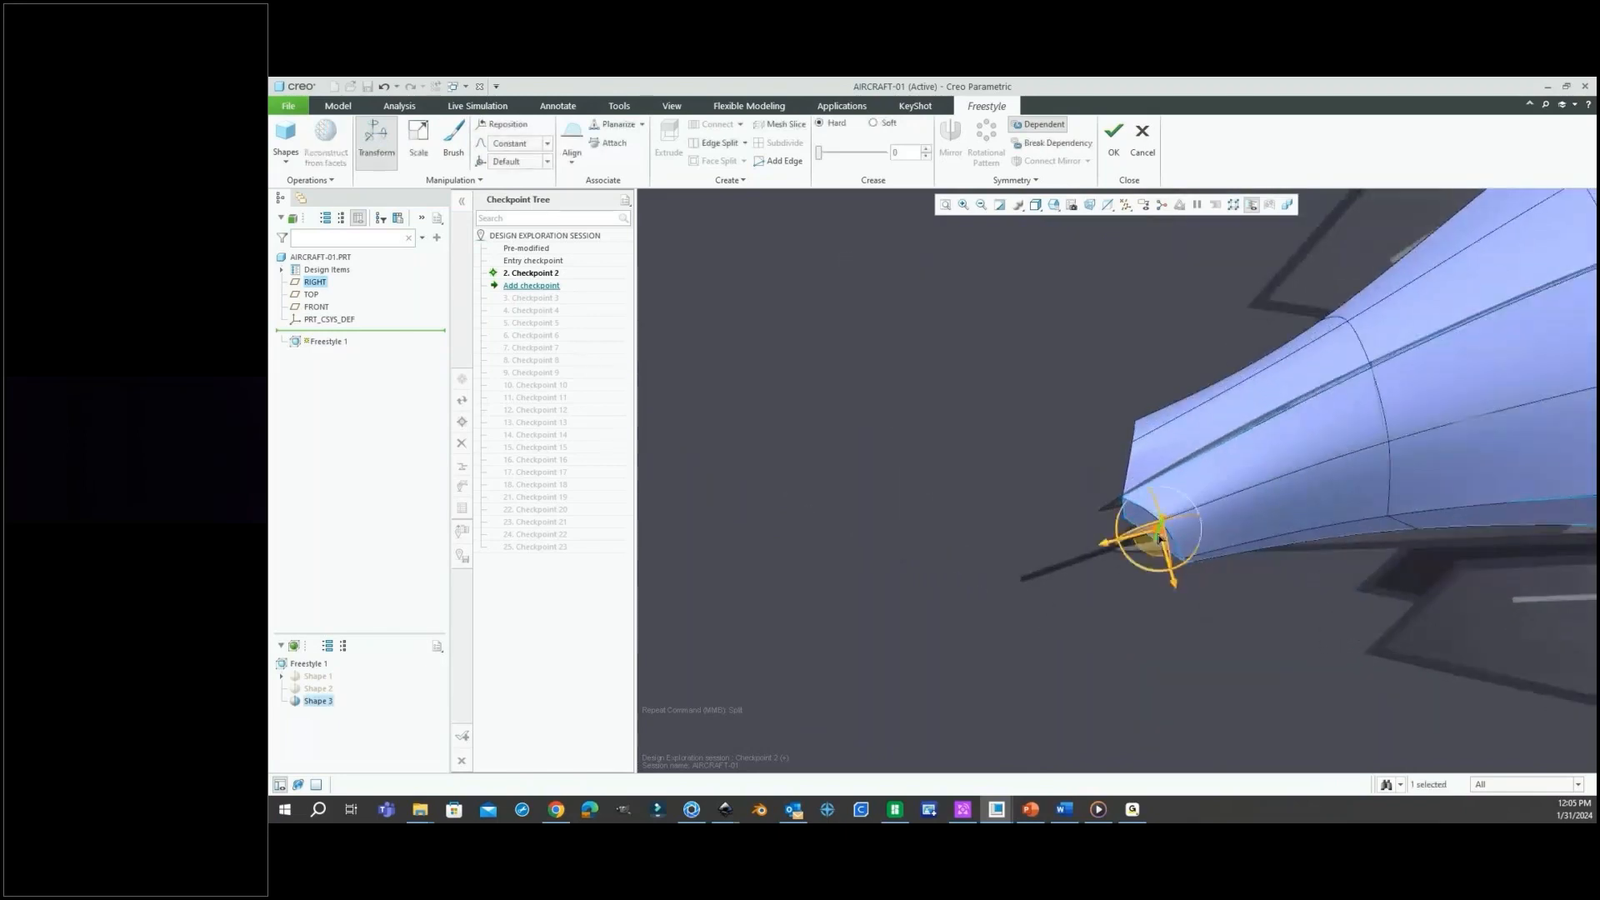
pyautogui.moveTo(1098, 553); pyautogui.dragTo(1096, 572)
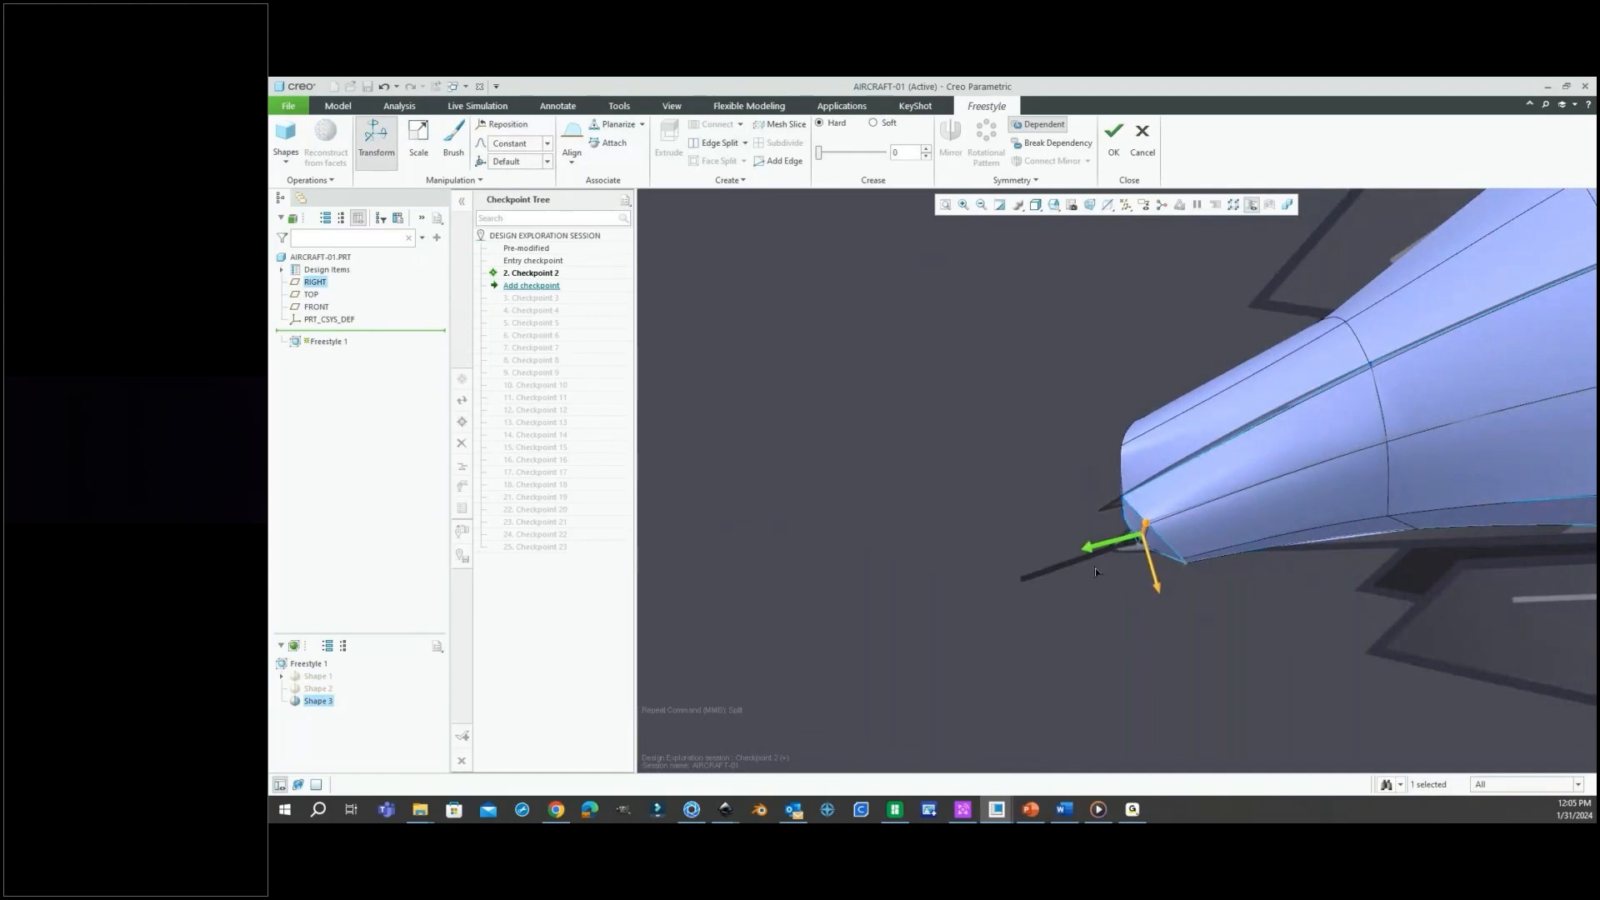
pyautogui.click(1268, 582)
# Lower the intermediate vertex on the nose tip's upper edge to flatten the bump above the front face.
pyautogui.moveTo(1246, 556)
pyautogui.mouseDown(button='middle')
pyautogui.moveTo(1188, 512)
pyautogui.moveTo(1069, 578)
pyautogui.moveTo(1092, 488)
pyautogui.moveTo(1181, 473)
pyautogui.moveTo(1088, 594)
pyautogui.mouseUp(button='middle')
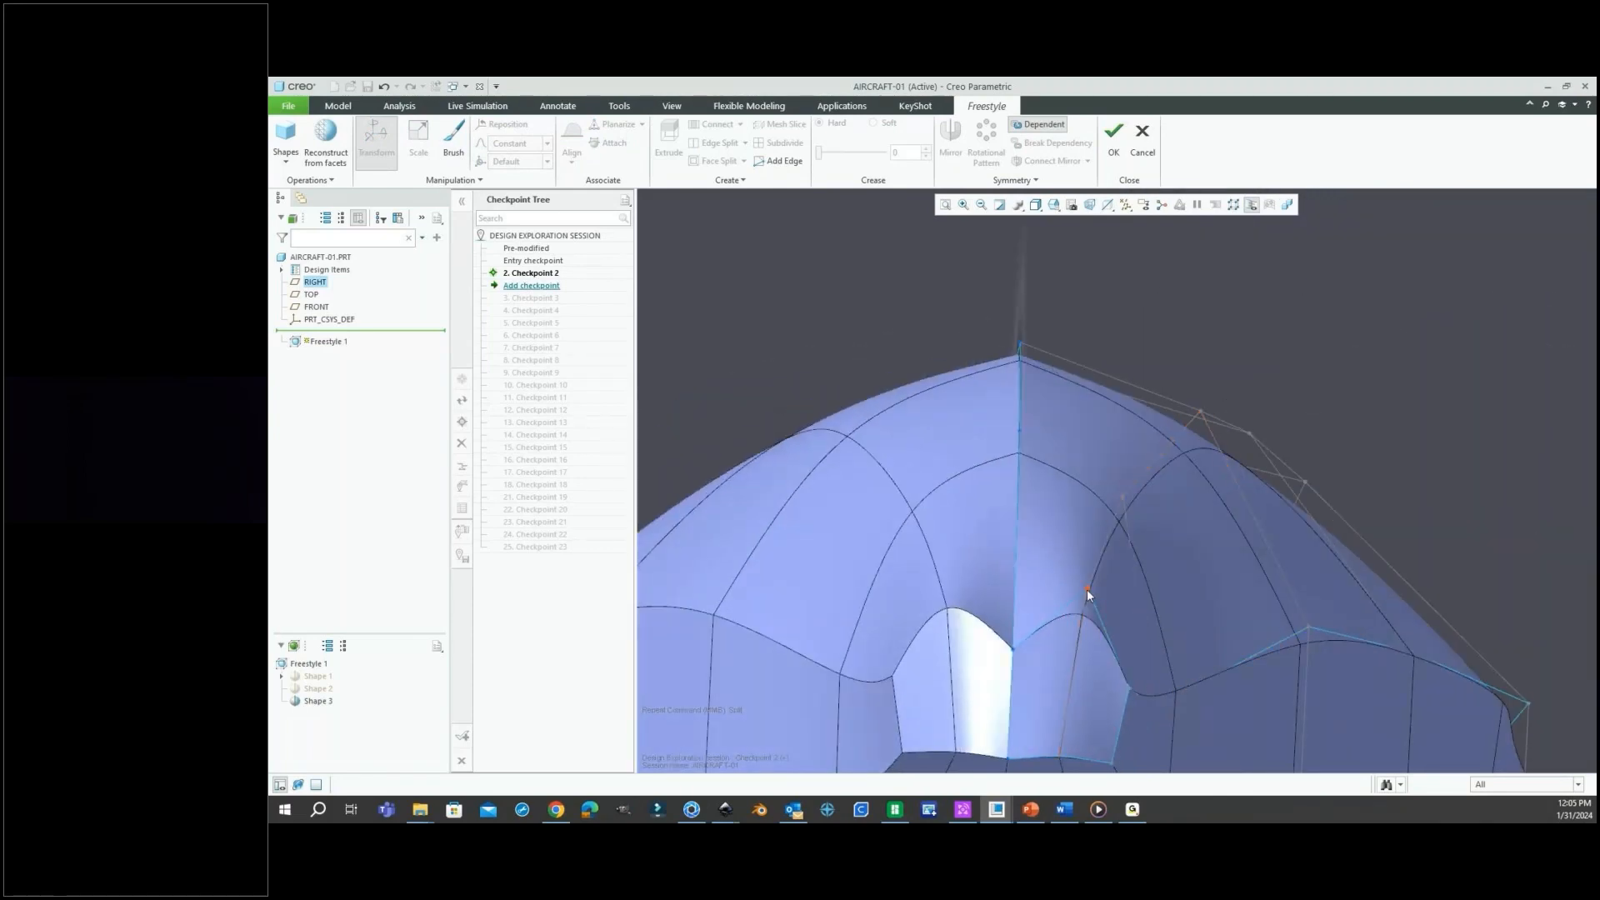
pyautogui.click(1087, 589)
pyautogui.moveTo(1086, 648); pyautogui.dragTo(1081, 722)
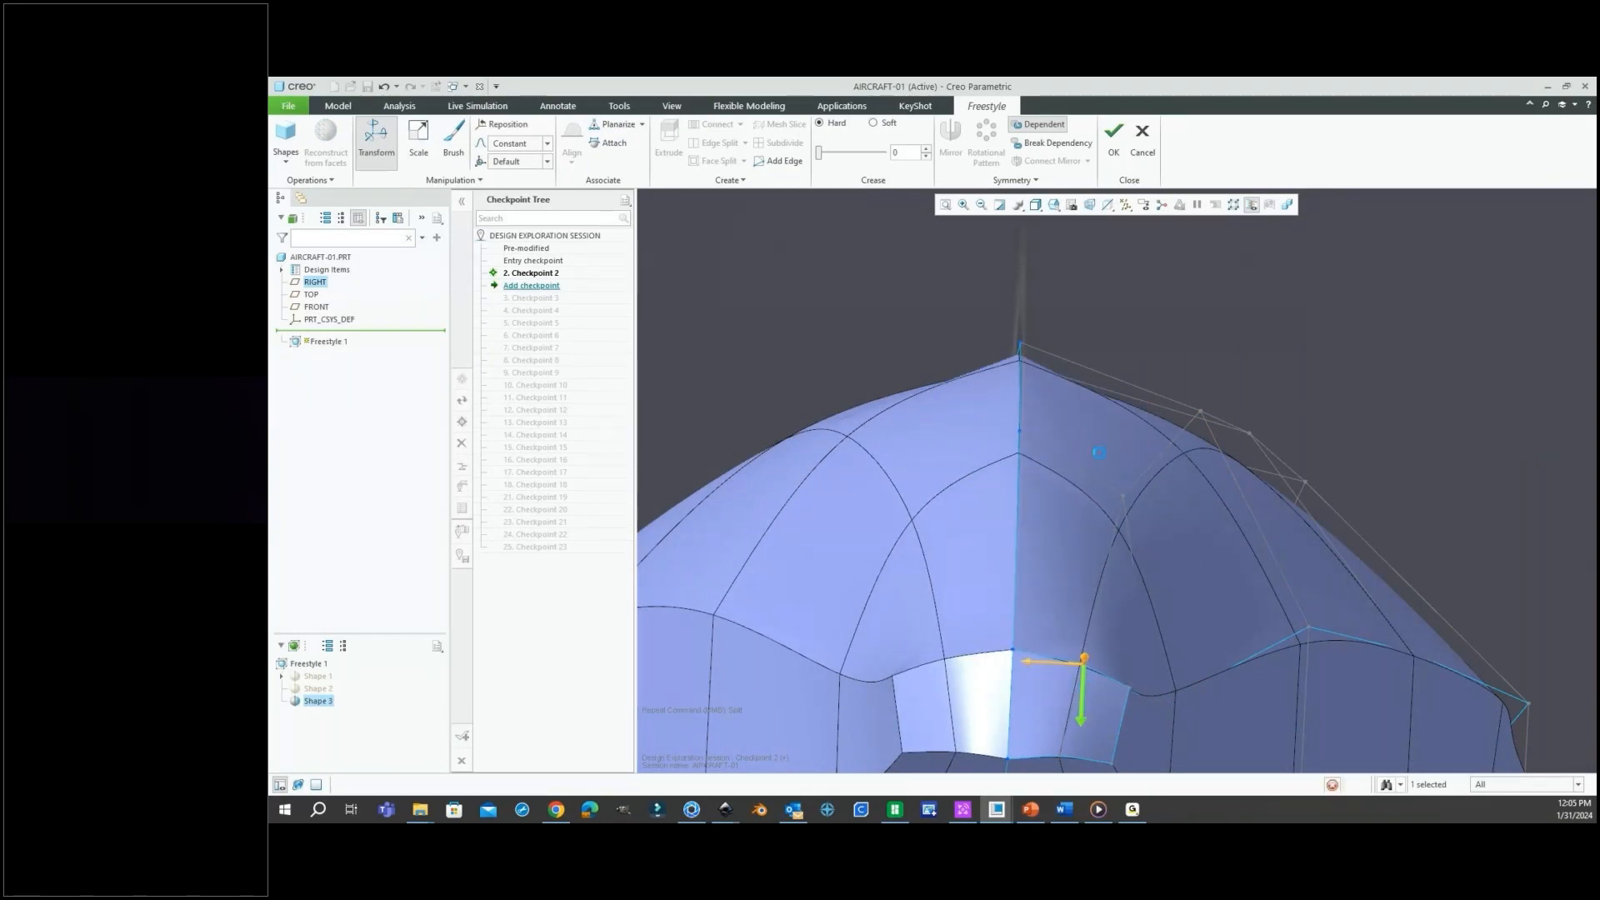
pyautogui.scroll(1, 1098, 456)
pyautogui.scroll(2, 1158, 402)
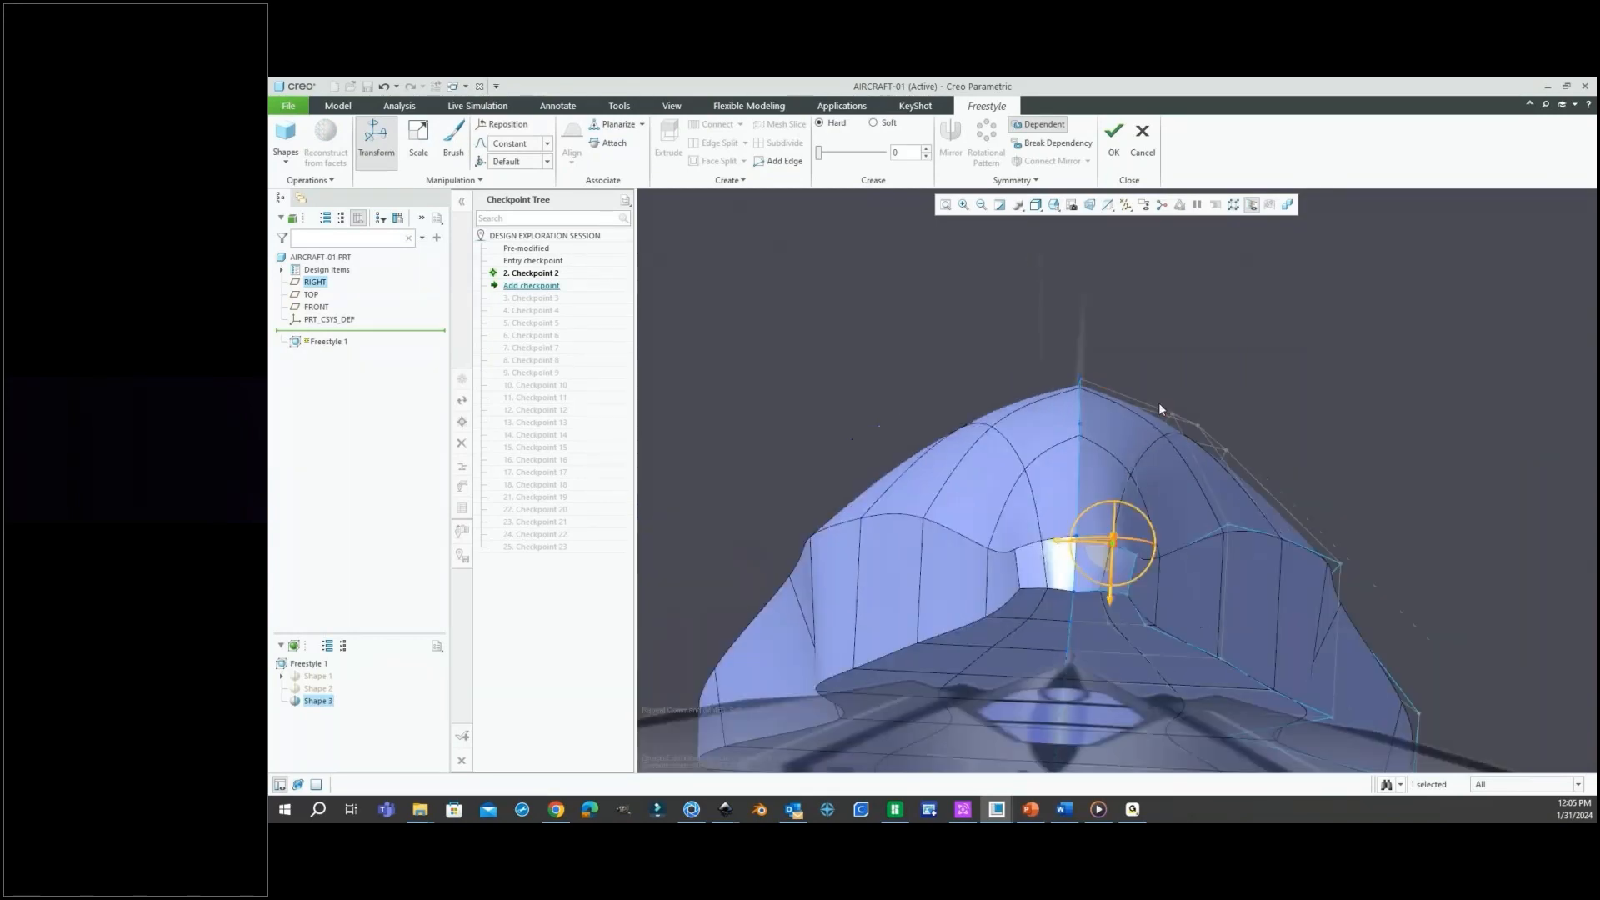
pyautogui.click(1226, 375)
pyautogui.scroll(-1, 1098, 593)
pyautogui.scroll(-2, 1099, 593)
pyautogui.click(1103, 592)
pyautogui.moveTo(1101, 647); pyautogui.dragTo(1102, 654)
# Split the vertical centre edge at the nose tip once to add a mid-height edge loop around the body side.
pyautogui.moveTo(1103, 654); pyautogui.dragTo(1210, 430, button='middle')
pyautogui.scroll(2, 1124, 505)
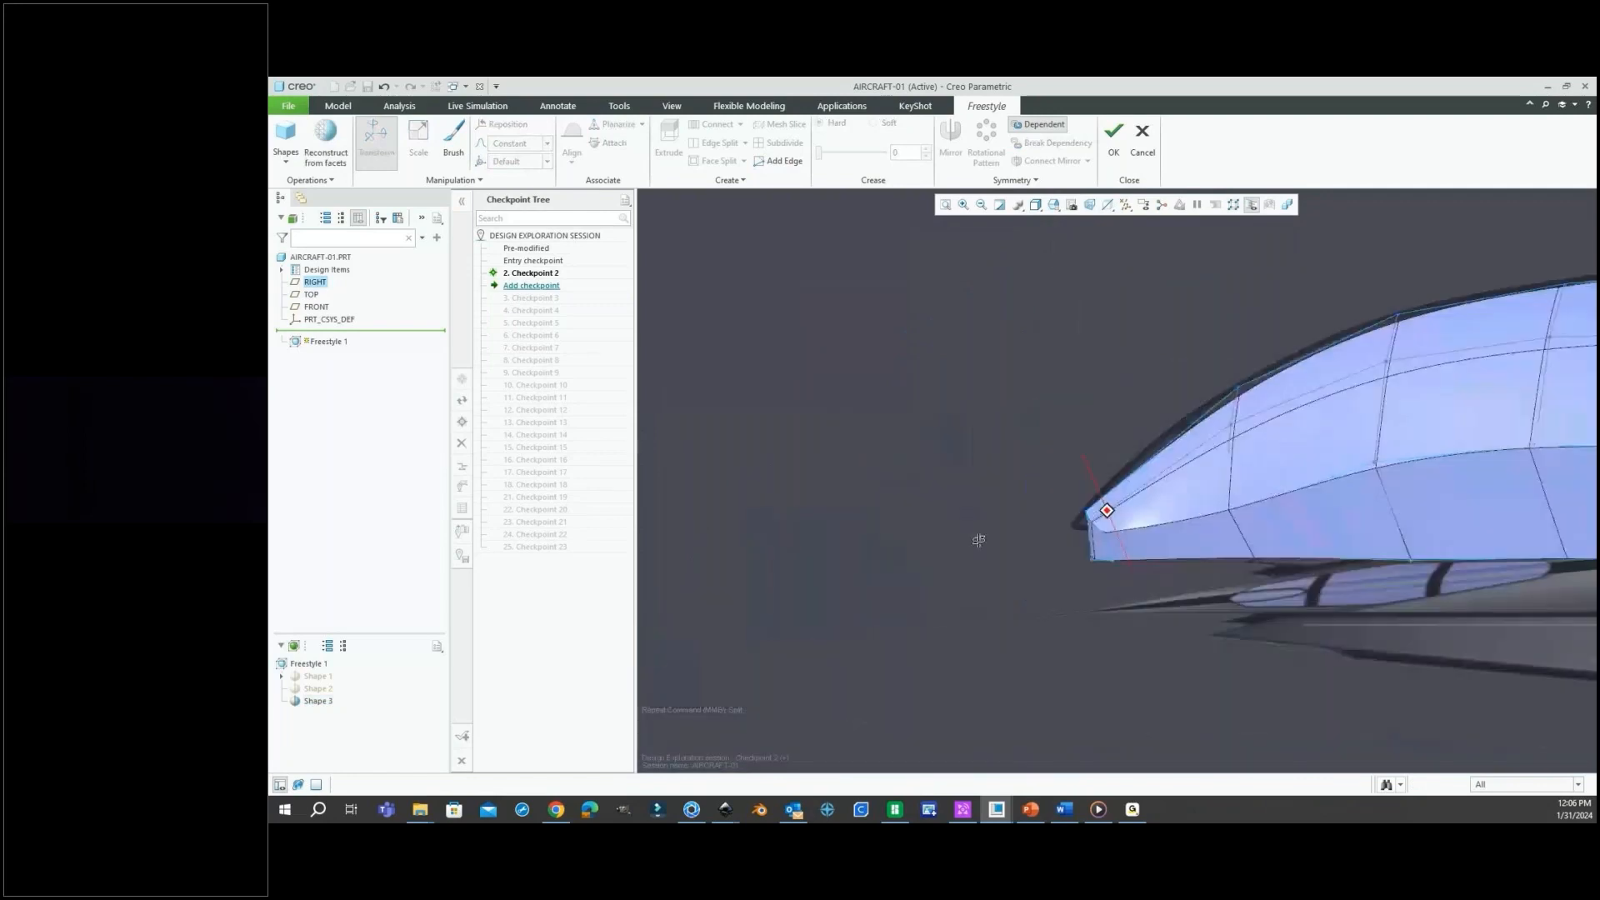
pyautogui.moveTo(978, 540); pyautogui.dragTo(900, 532, button='middle')
pyautogui.scroll(4, 900, 532)
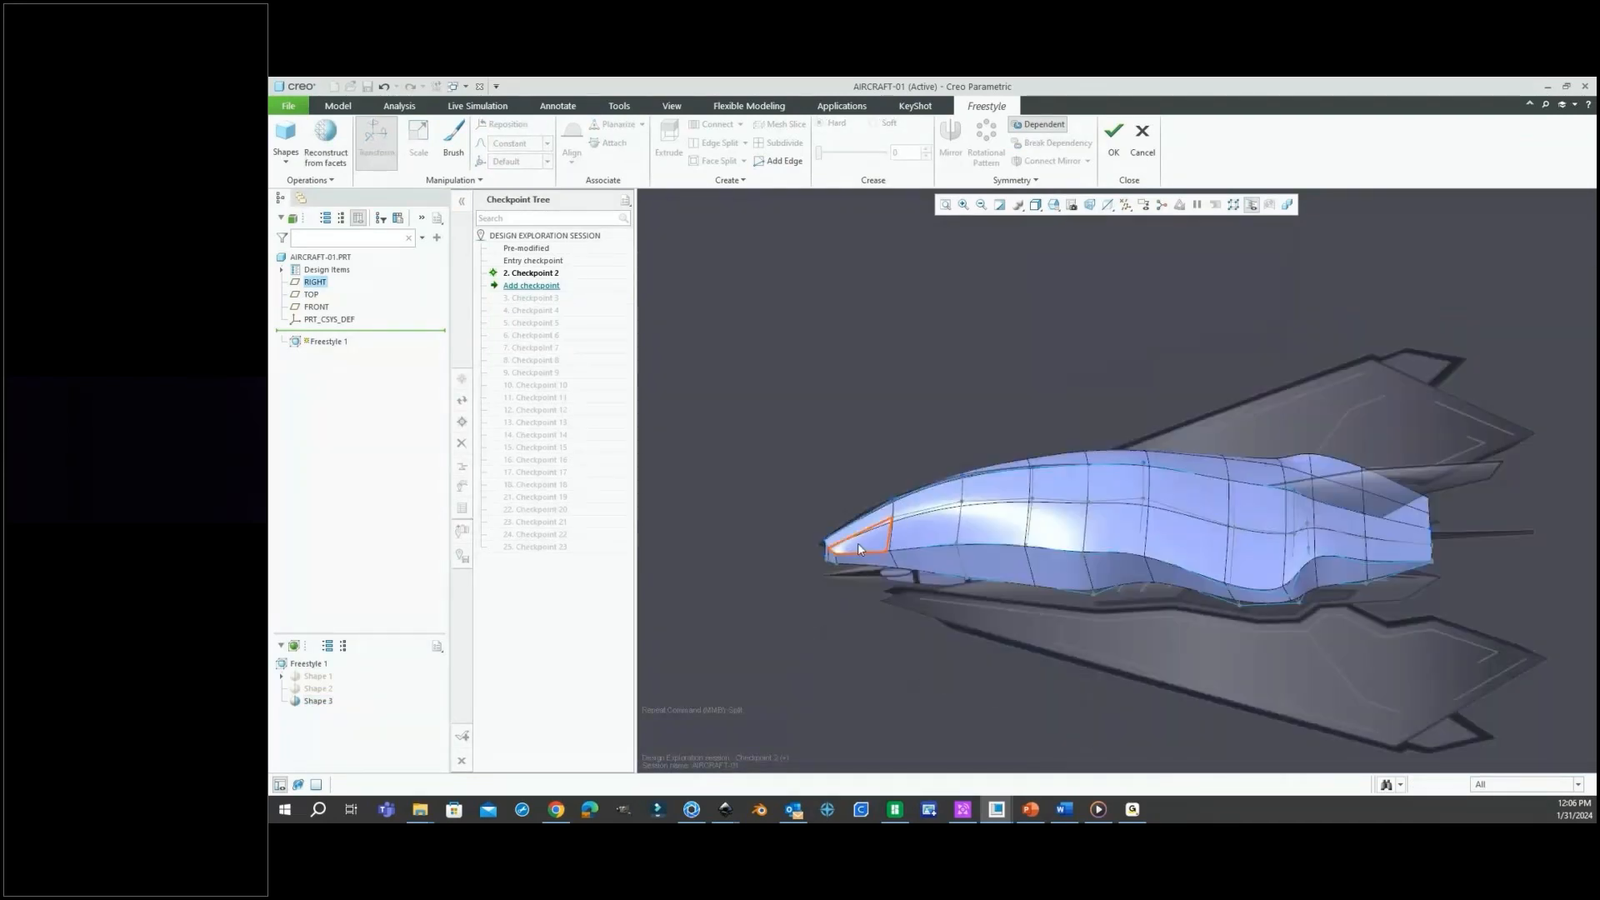
pyautogui.moveTo(1032, 531); pyautogui.dragTo(1119, 516, button='middle')
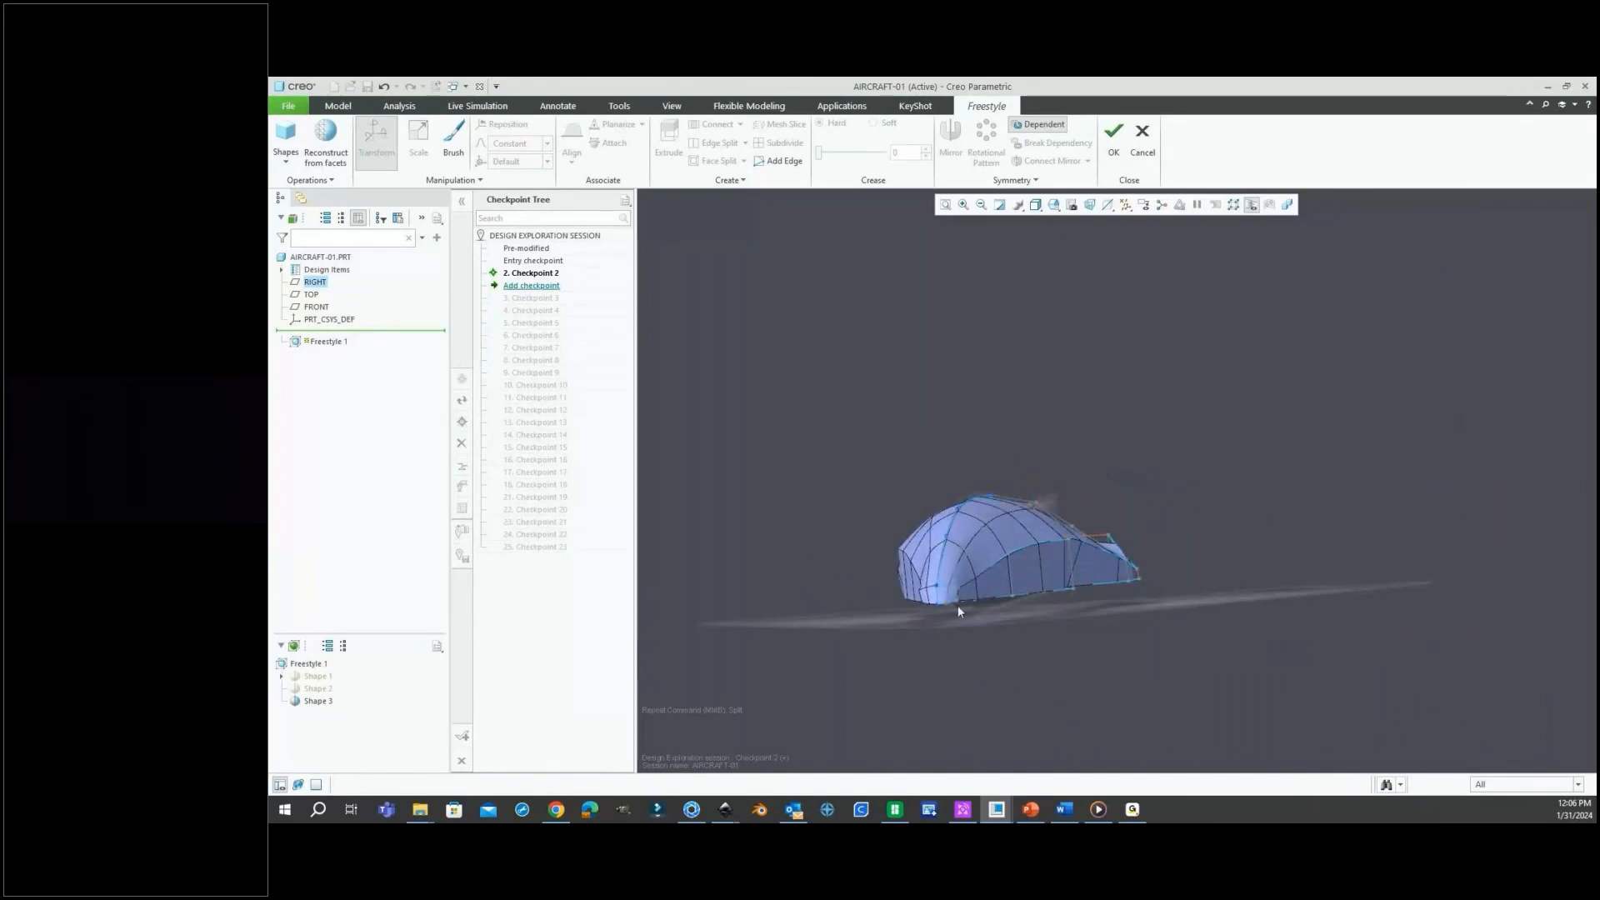
pyautogui.scroll(3, 975, 598)
pyautogui.scroll(5, 931, 587)
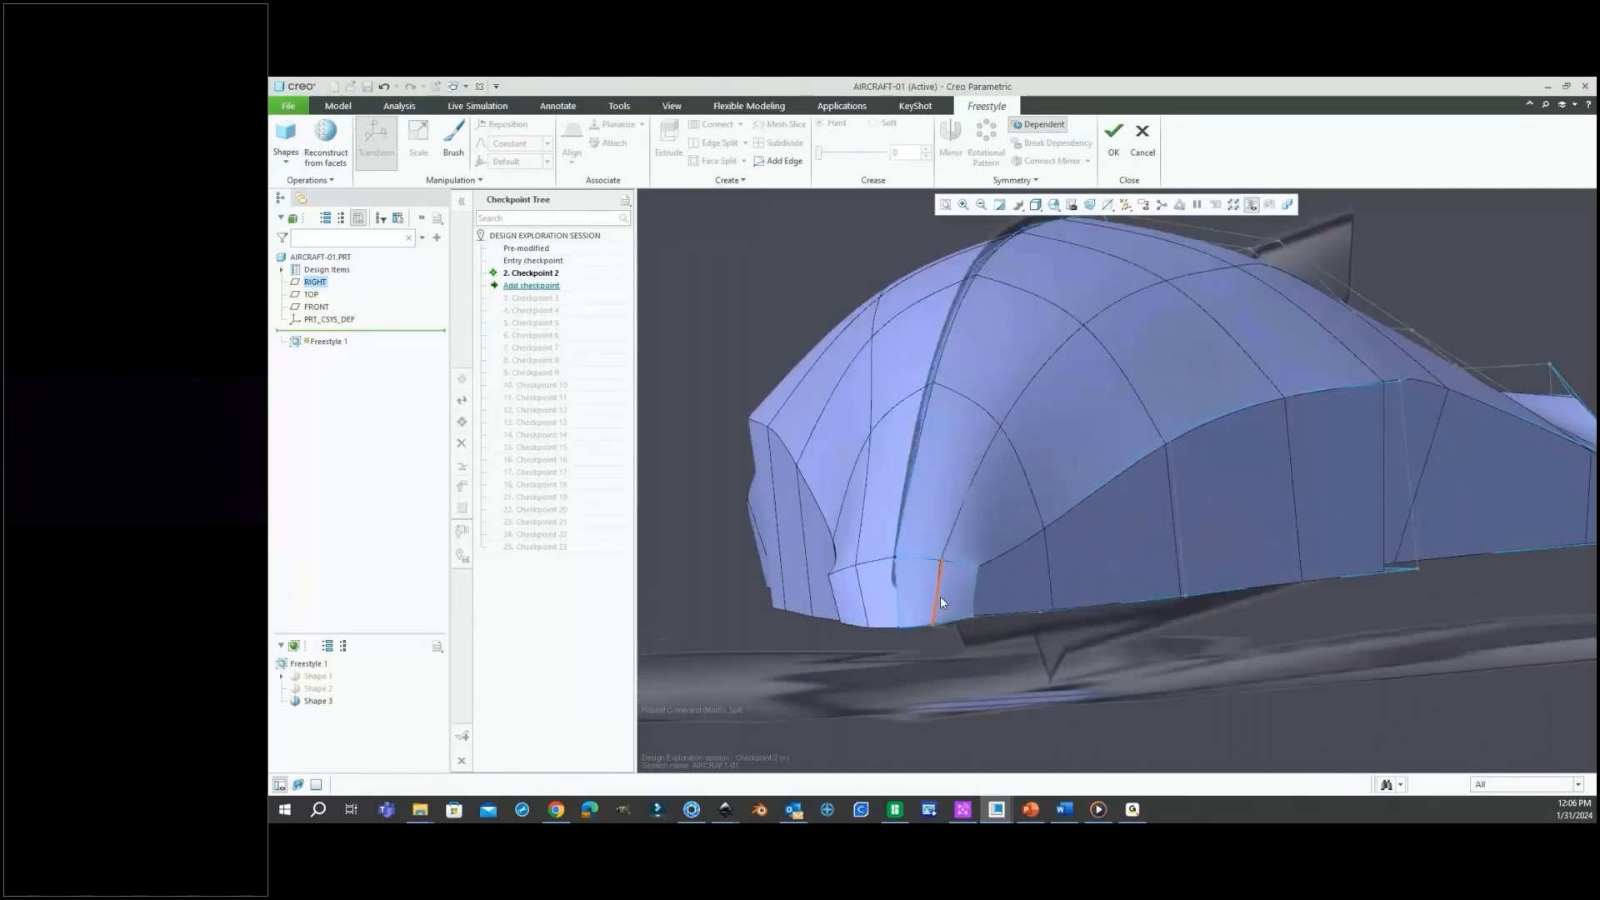
pyautogui.click(901, 592)
pyautogui.rightClick(1154, 683)
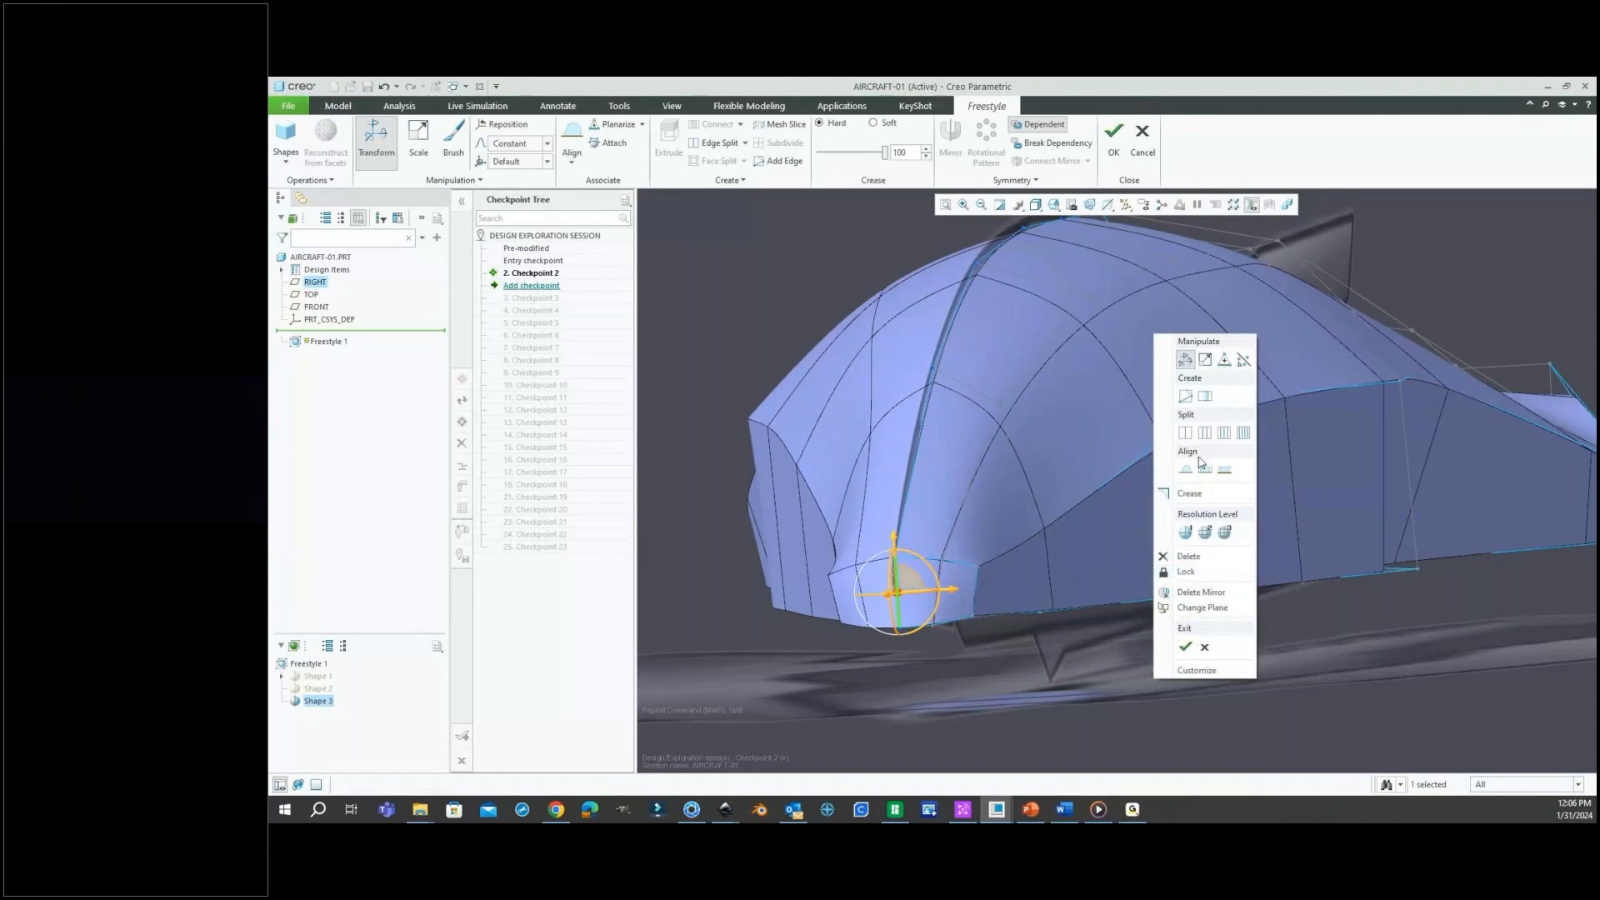
pyautogui.click(1178, 454)
pyautogui.click(1173, 481)
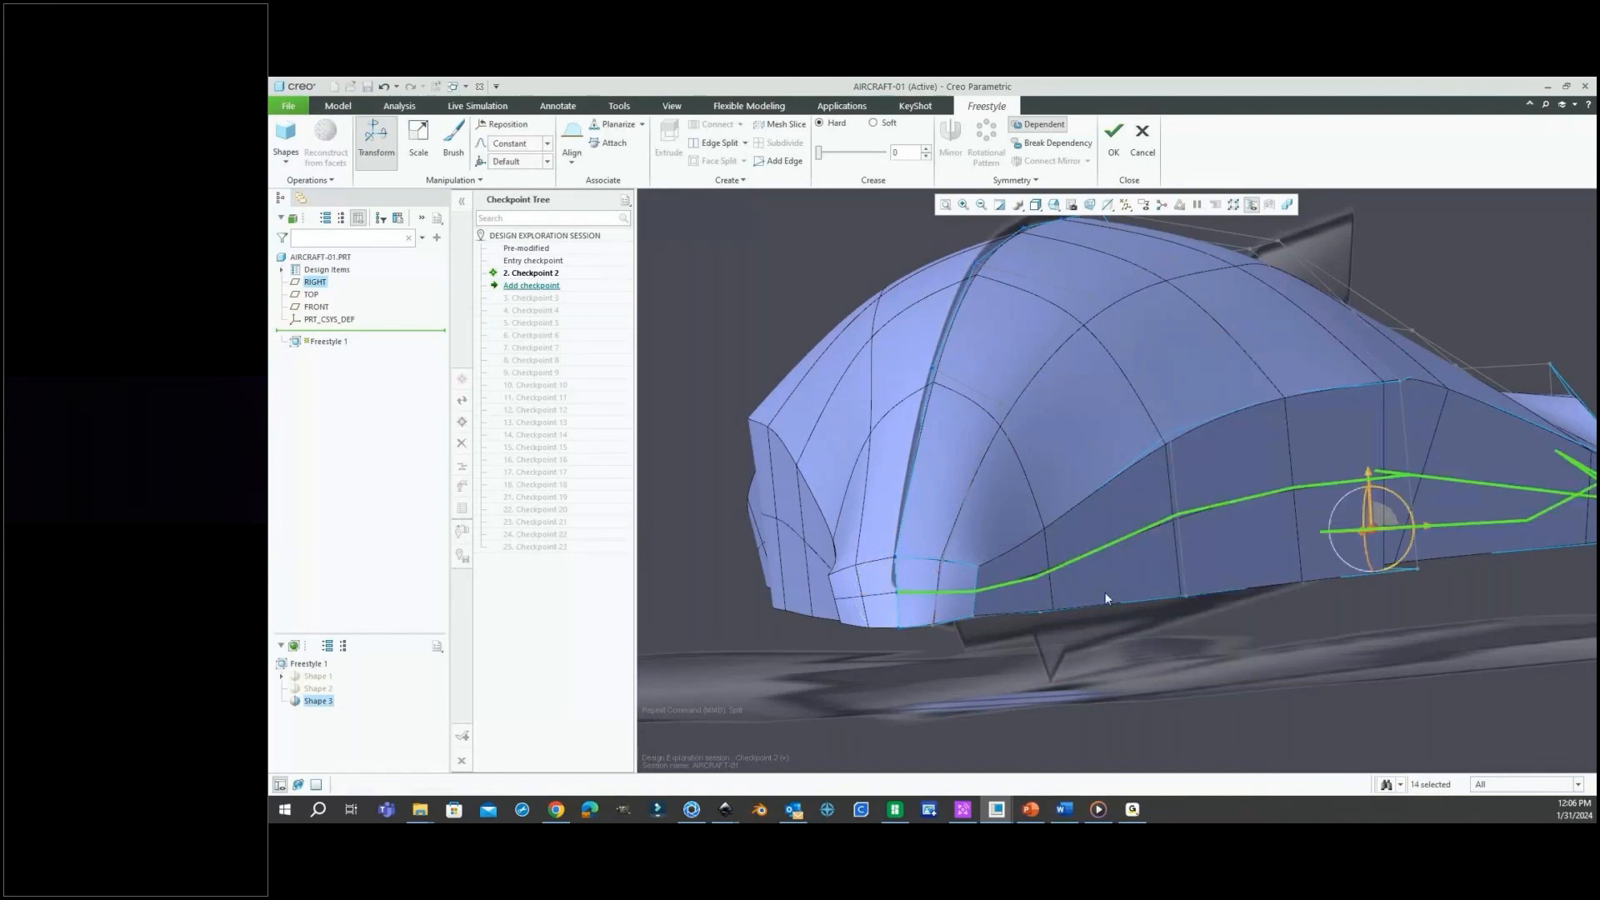
# Select the run of mid-height side edges from the nose to the rear and move it slightly outward.
pyautogui.moveTo(1105, 598); pyautogui.dragTo(1175, 667, button='middle')
pyautogui.scroll(-3, 997, 627)
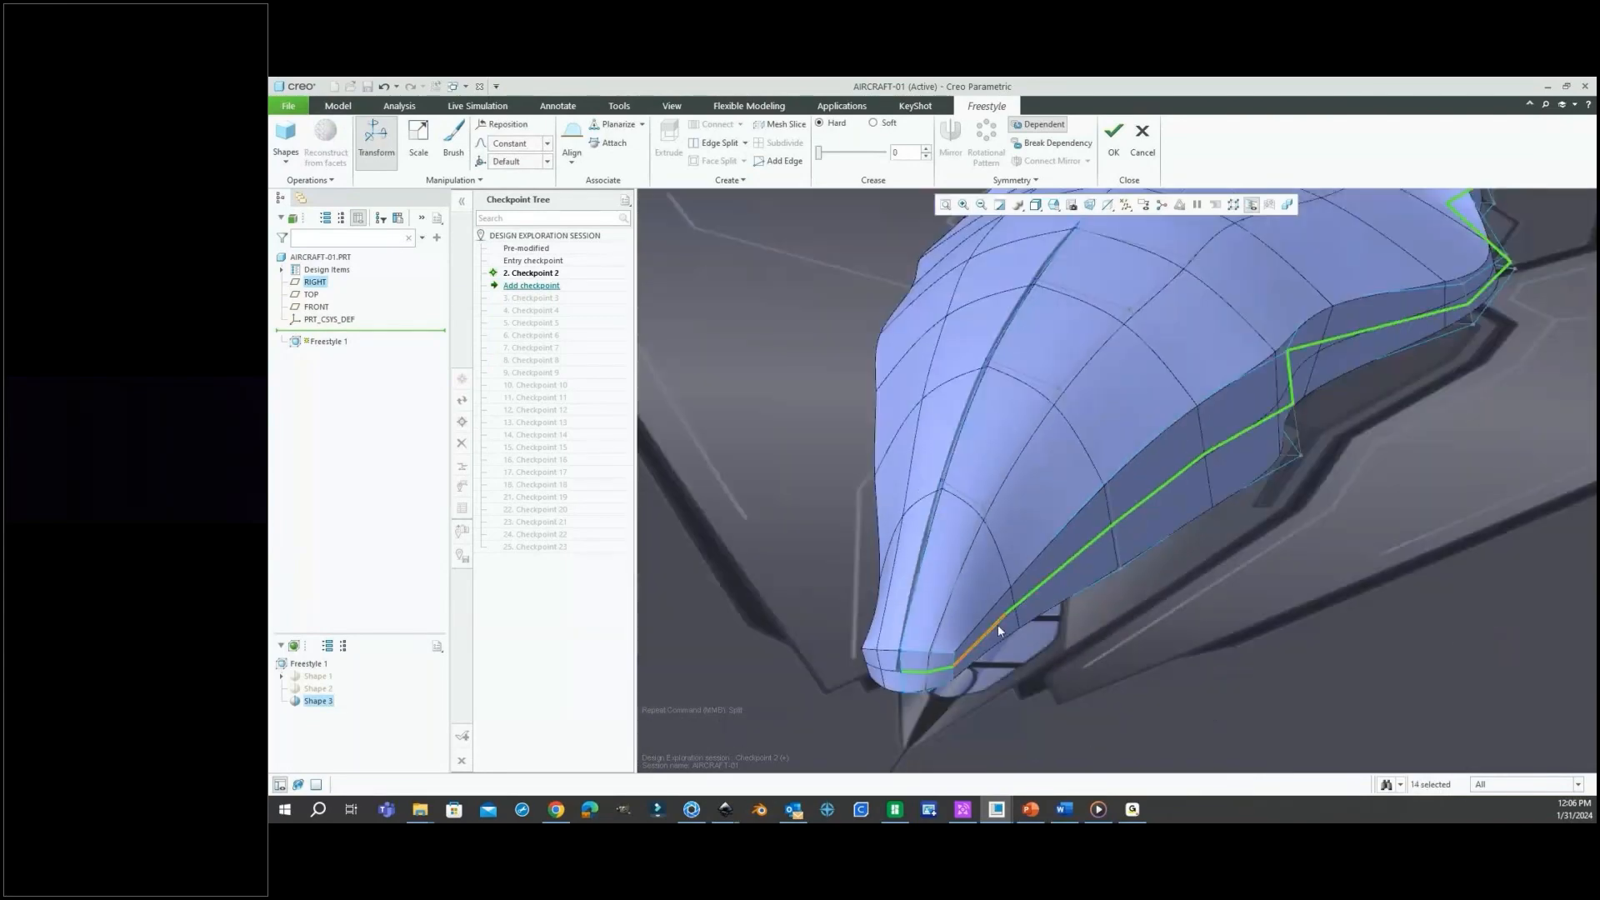
pyautogui.click(997, 629)
pyautogui.moveTo(1287, 575); pyautogui.dragTo(1161, 528, button='middle')
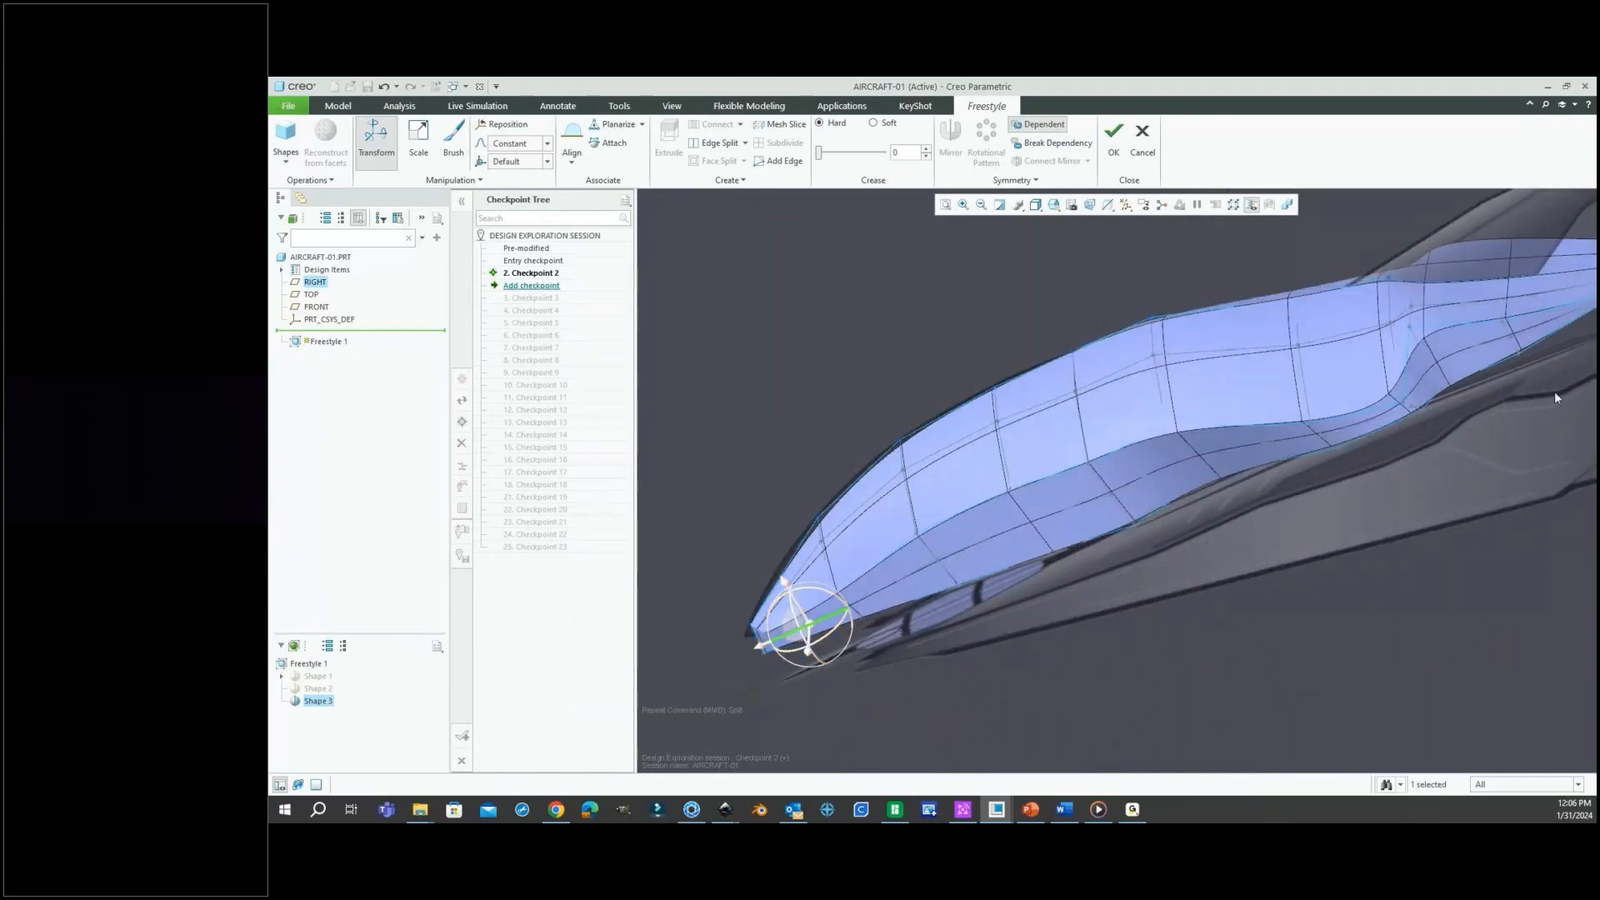
pyautogui.click(1536, 322)
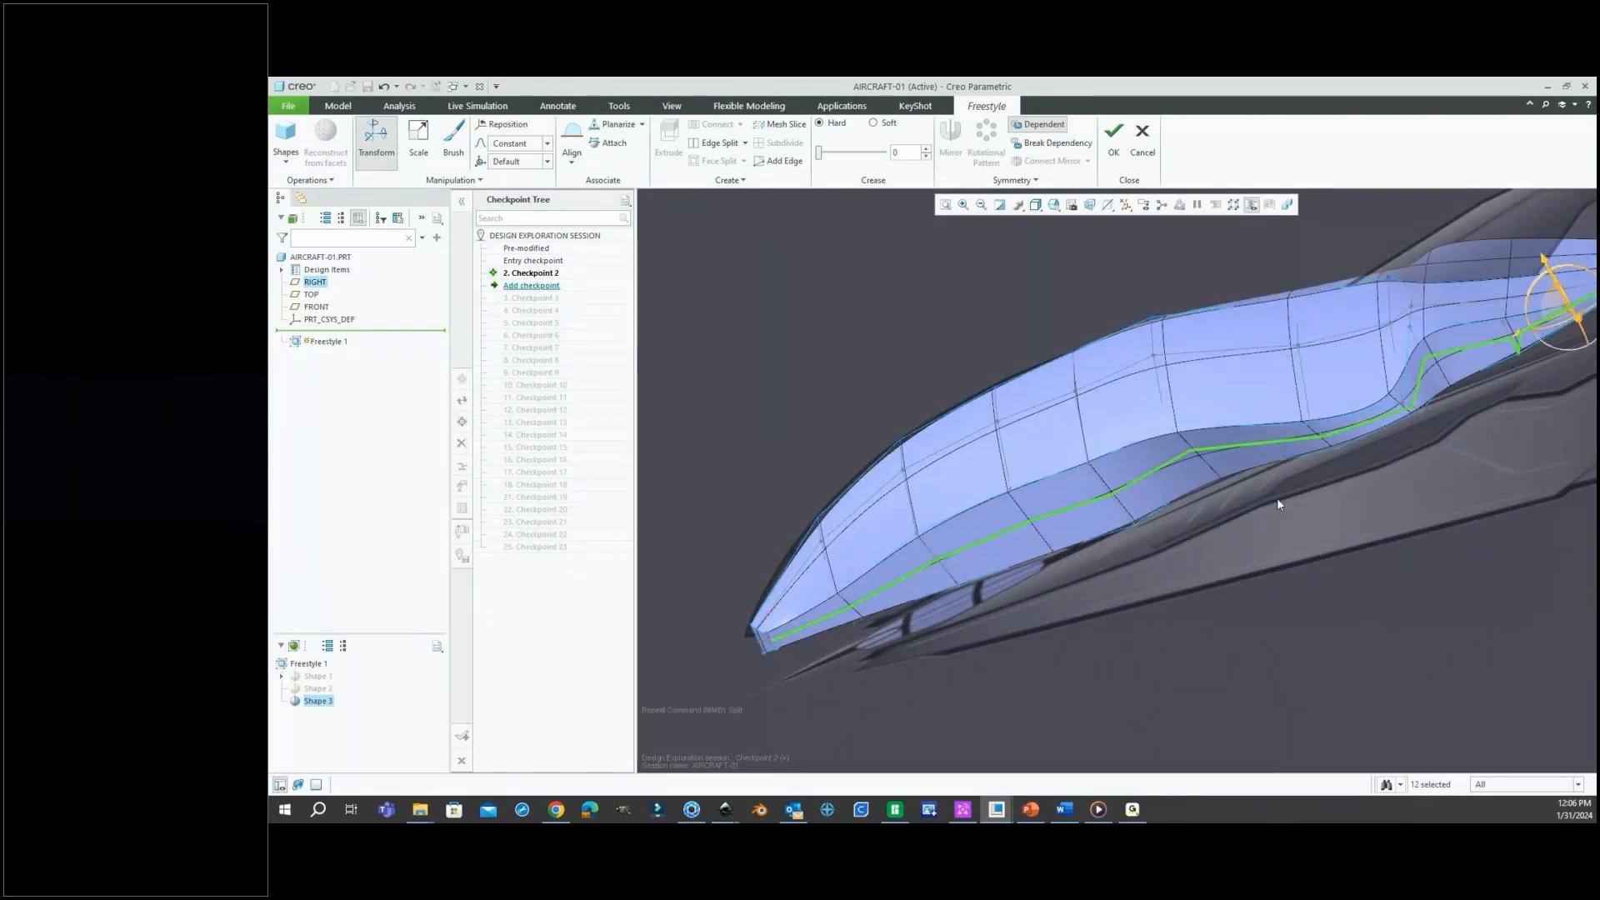
pyautogui.moveTo(1276, 498); pyautogui.dragTo(1336, 482, button='middle')
pyautogui.scroll(-2, 1336, 483)
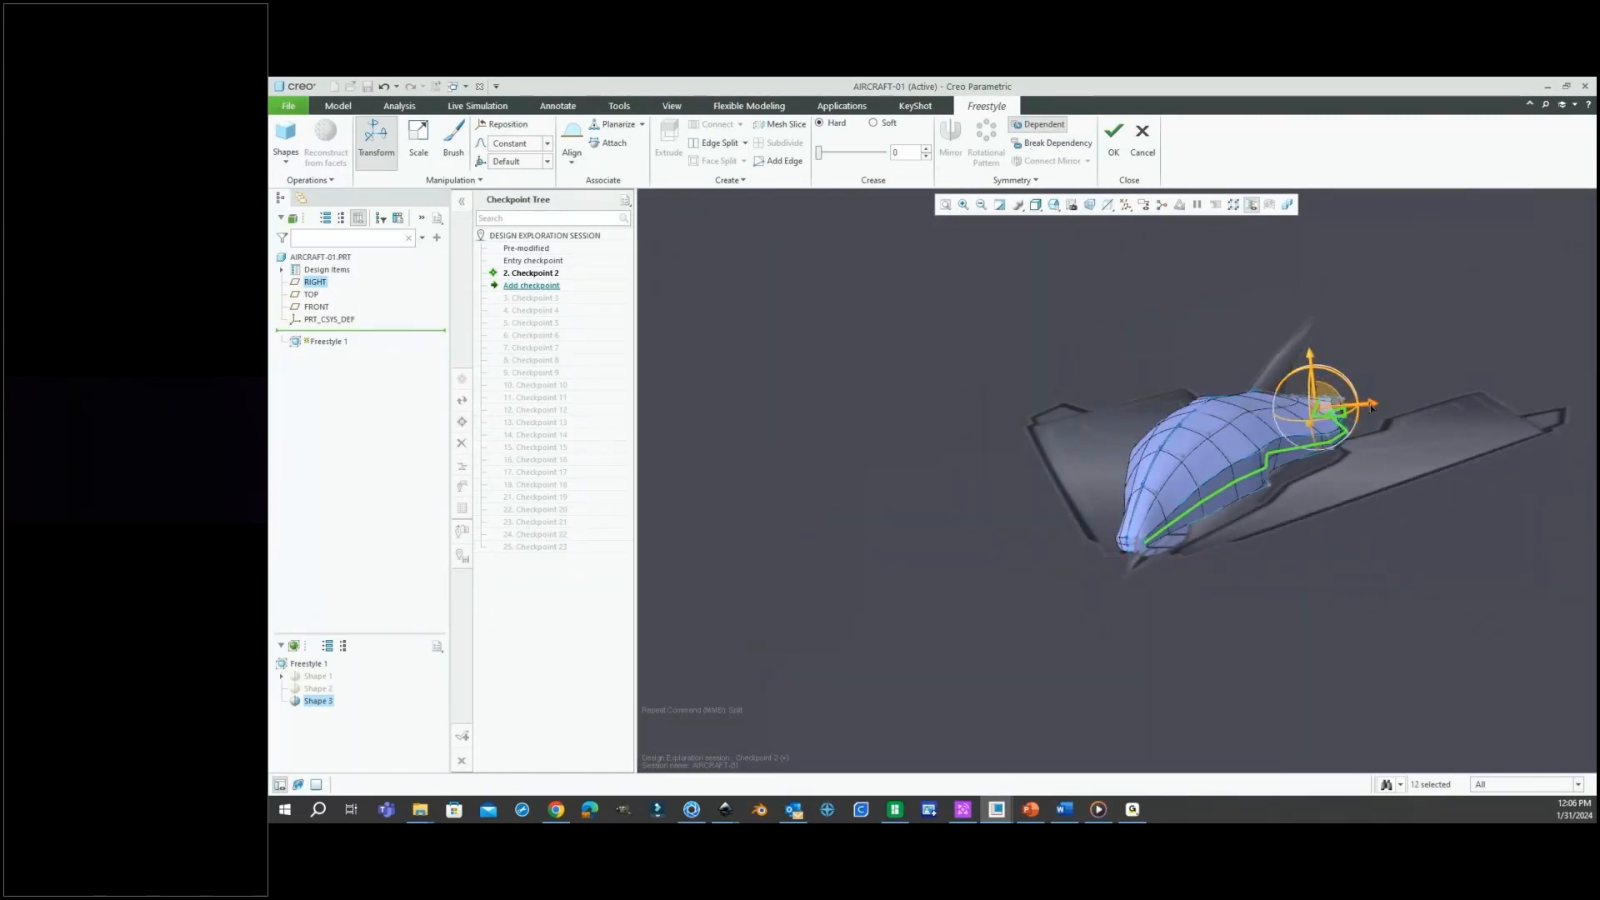
pyautogui.moveTo(1372, 407); pyautogui.dragTo(1382, 405)
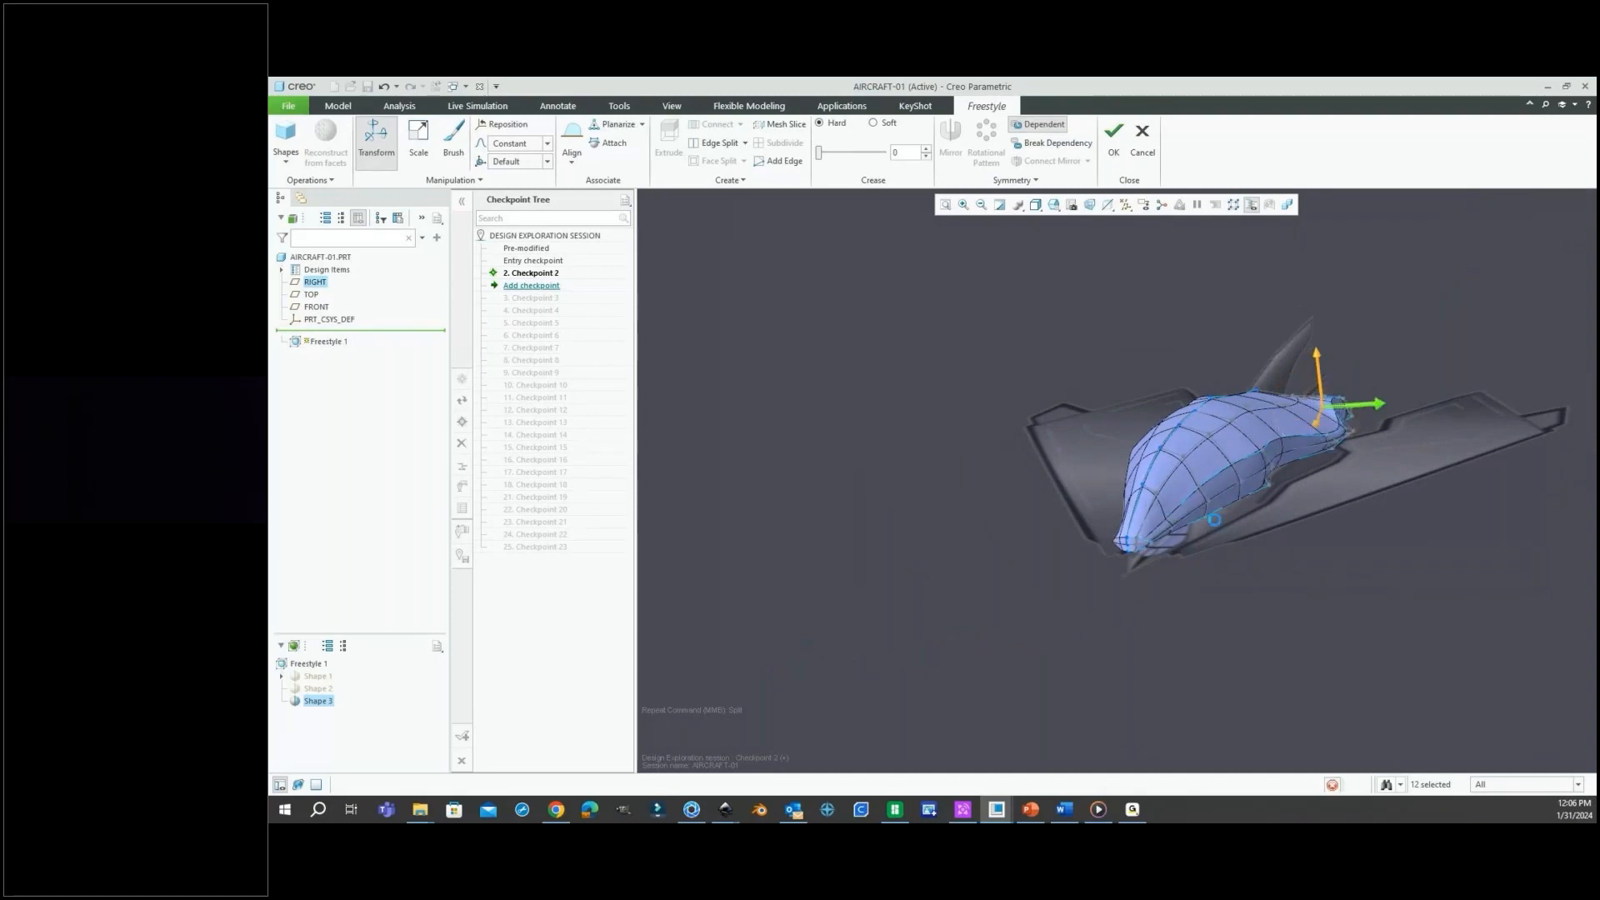
# Move the mid-height side edges farther outward to give the fuselage sides a bulged profile.
pyautogui.scroll(5, 1216, 517)
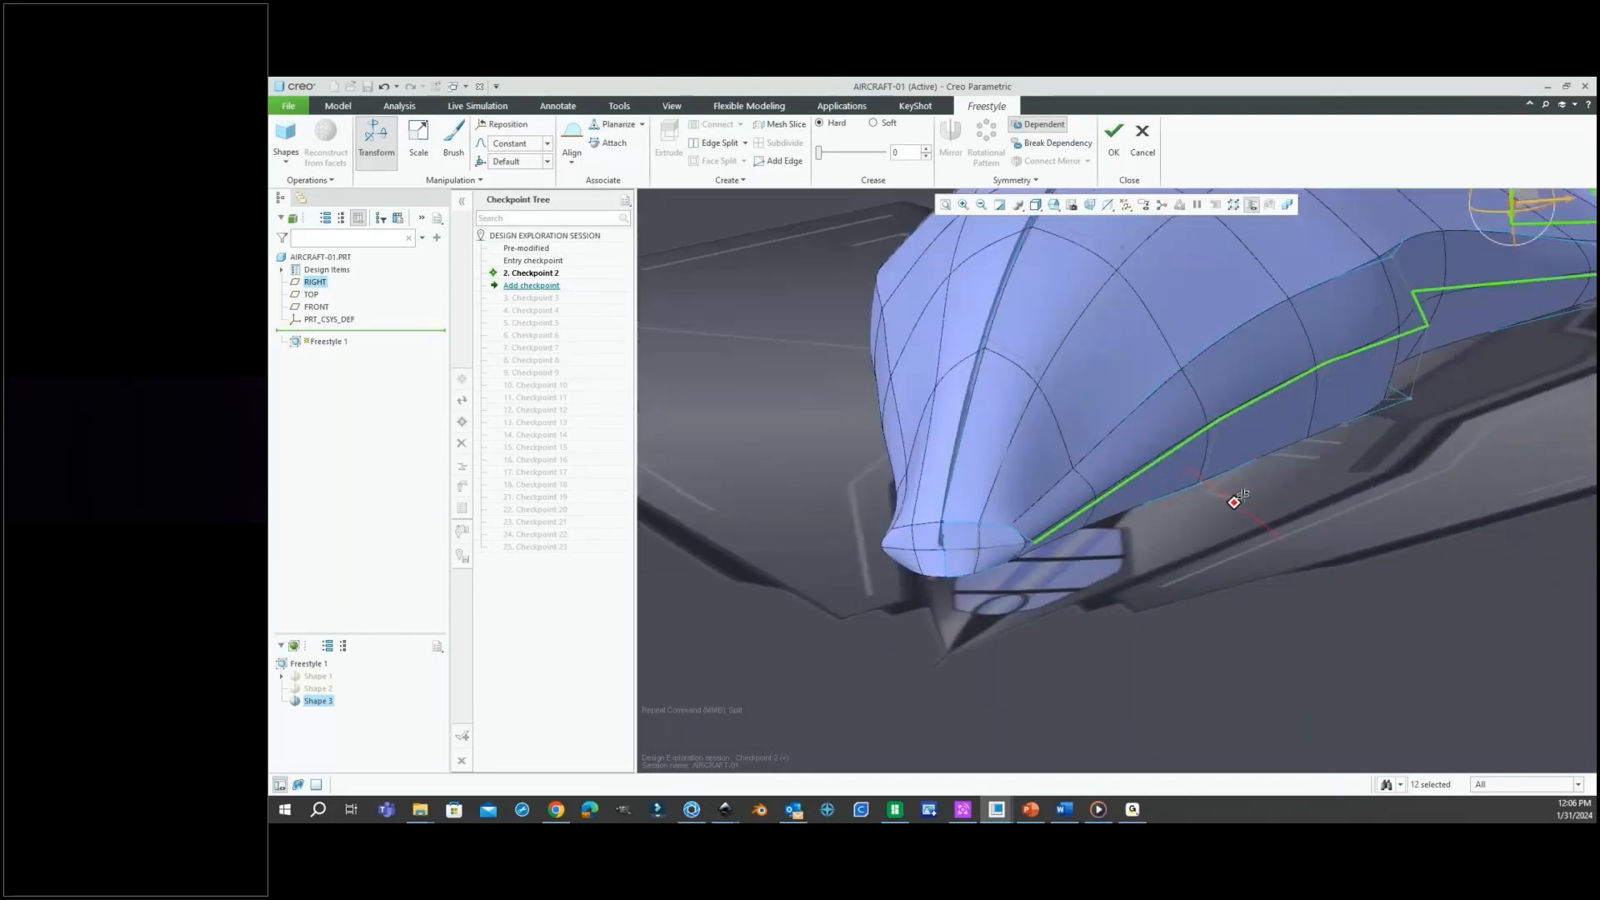
pyautogui.moveTo(1234, 502); pyautogui.dragTo(1146, 554, button='middle')
pyautogui.click(1157, 546)
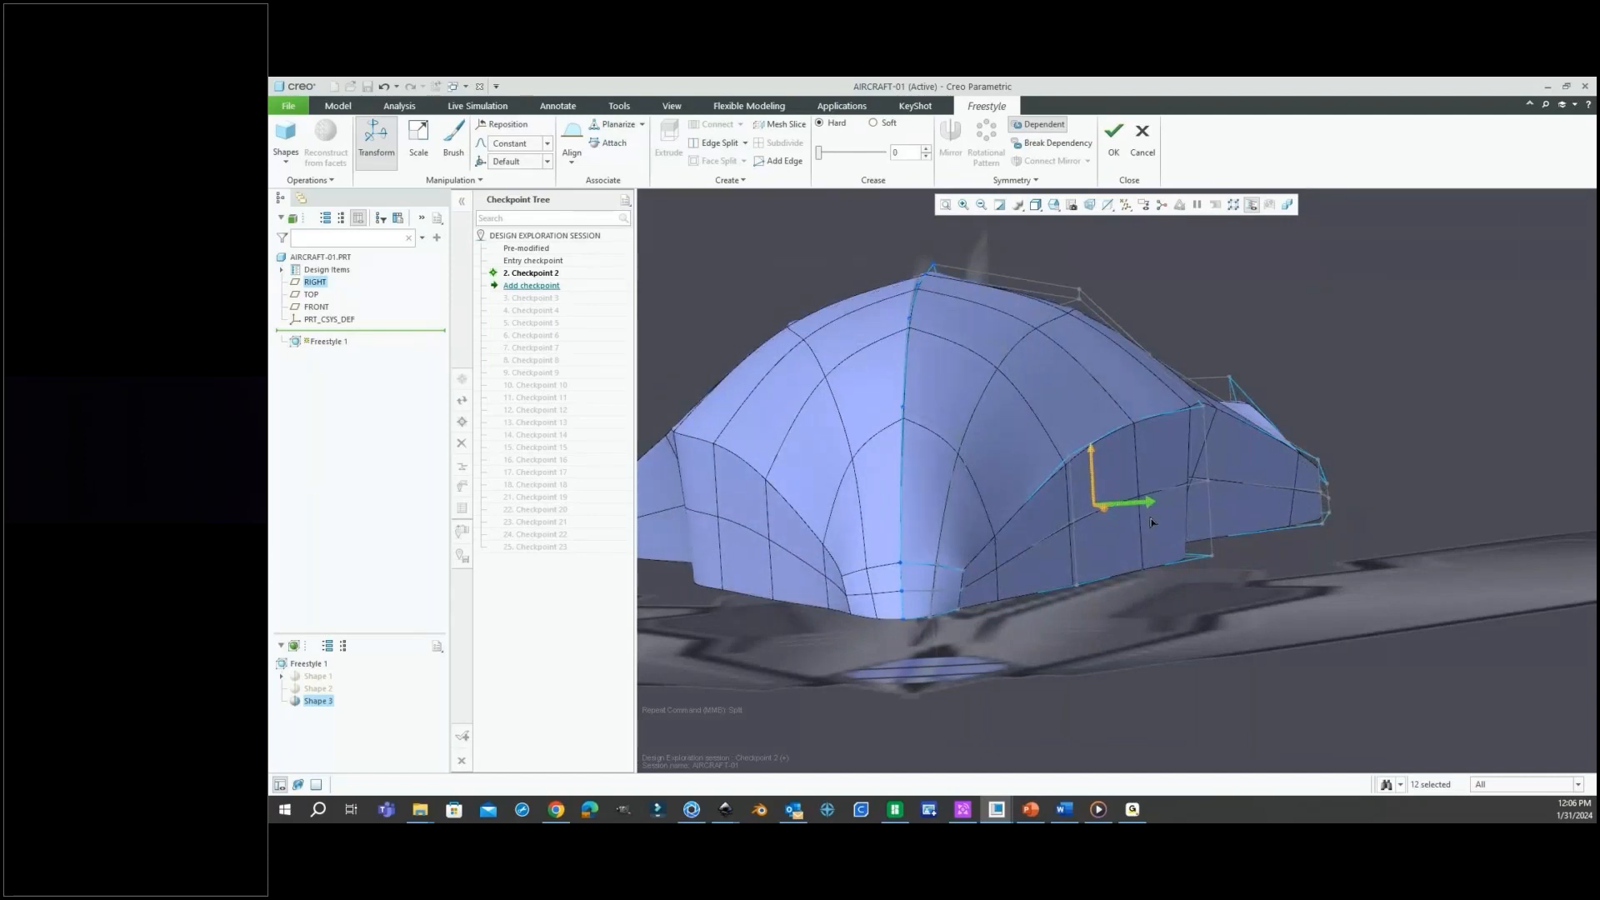
pyautogui.moveTo(1150, 522); pyautogui.dragTo(1180, 522)
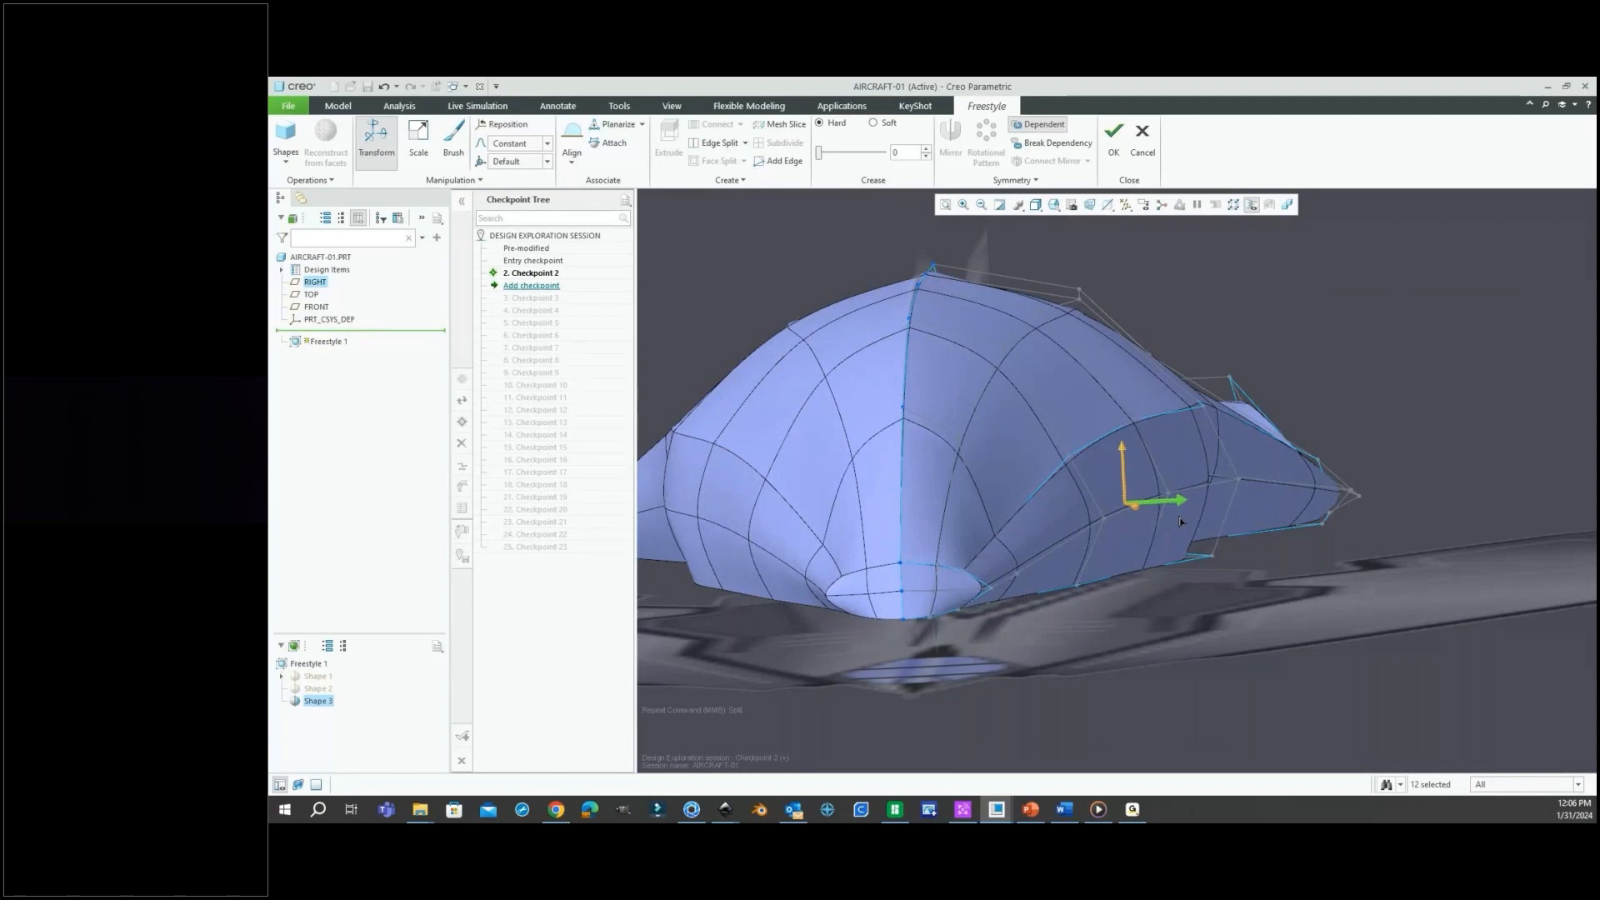
pyautogui.scroll(4, 1028, 558)
pyautogui.moveTo(1030, 560); pyautogui.dragTo(1043, 652, button='middle')
pyautogui.click(1045, 657)
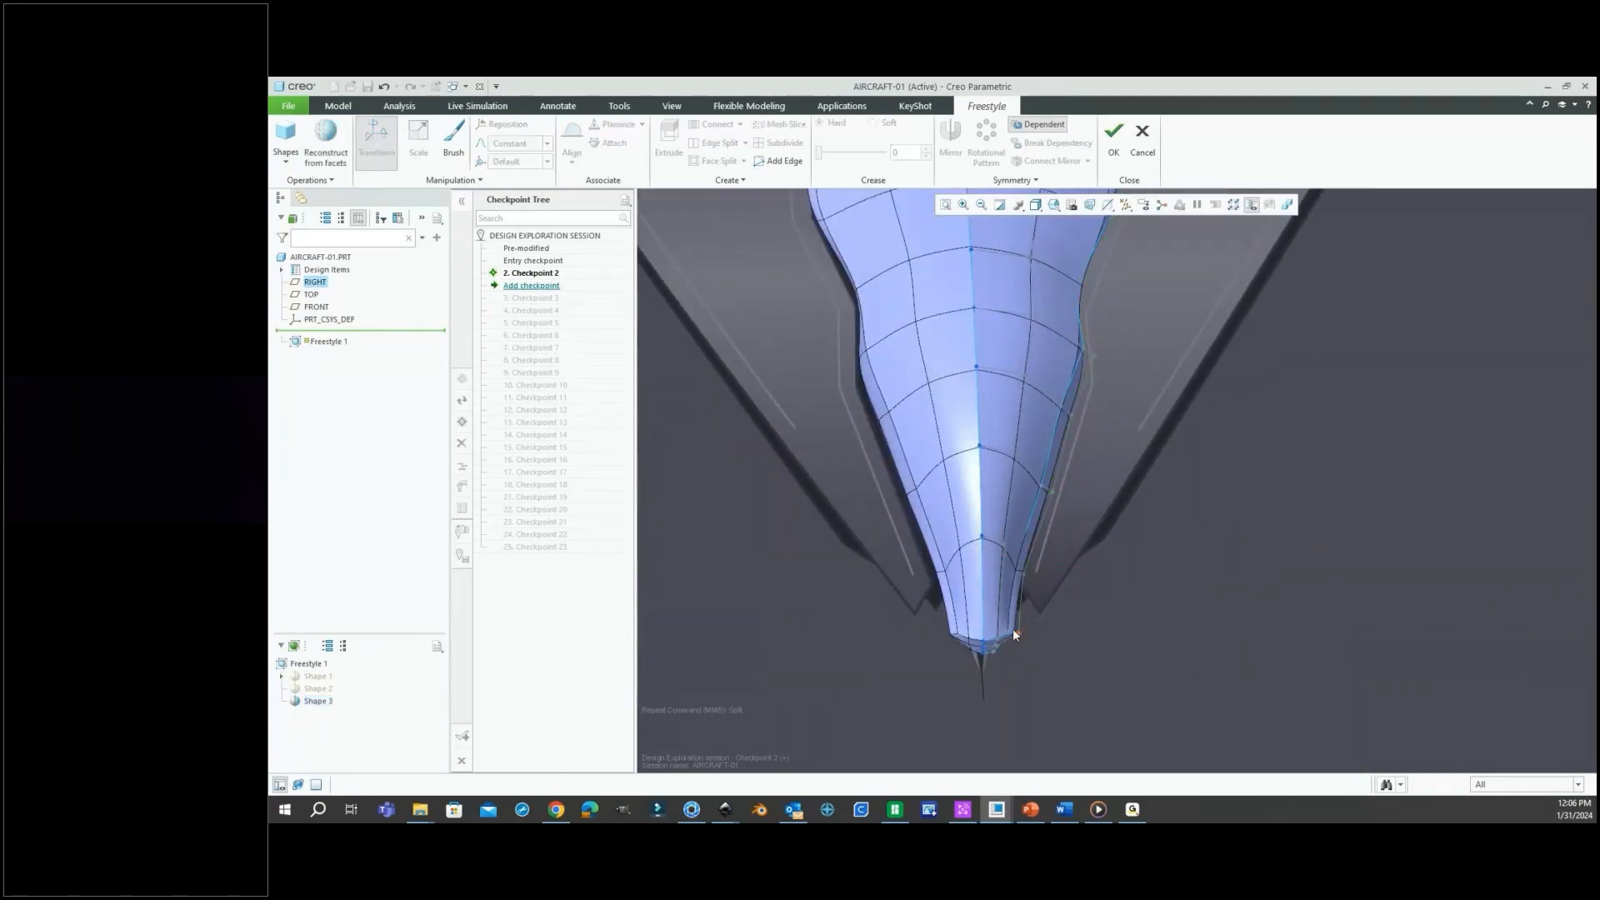
# Move the upper and outermost side vertices at the nose tip inward to narrow the tip.
pyautogui.scroll(-3, 1012, 657)
pyautogui.scroll(-2, 1012, 650)
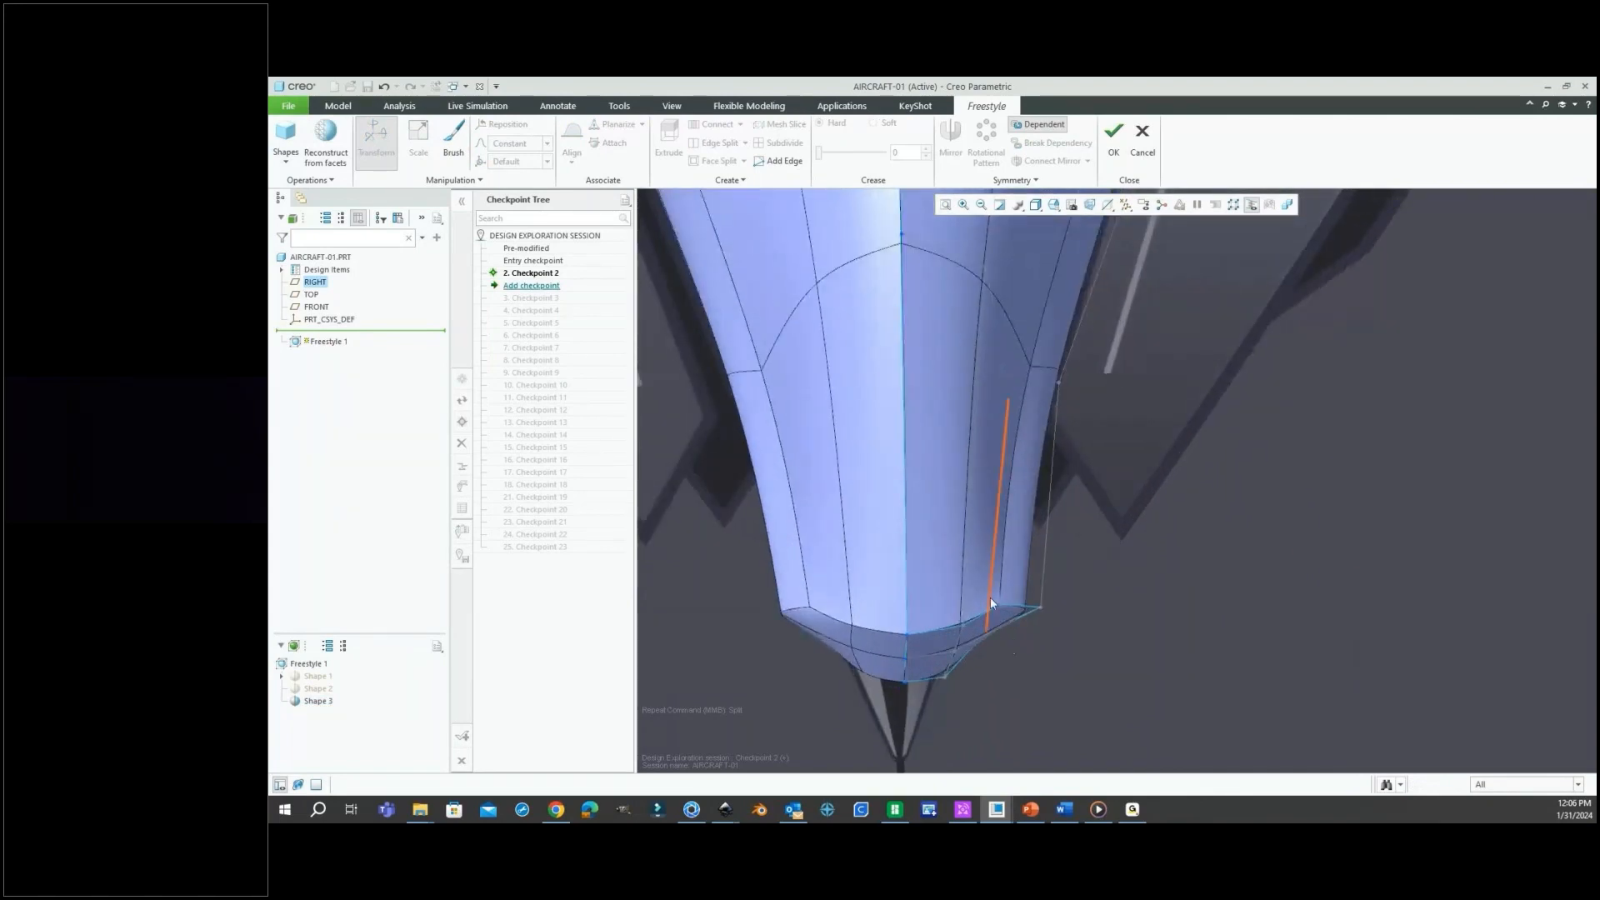
pyautogui.click(998, 602)
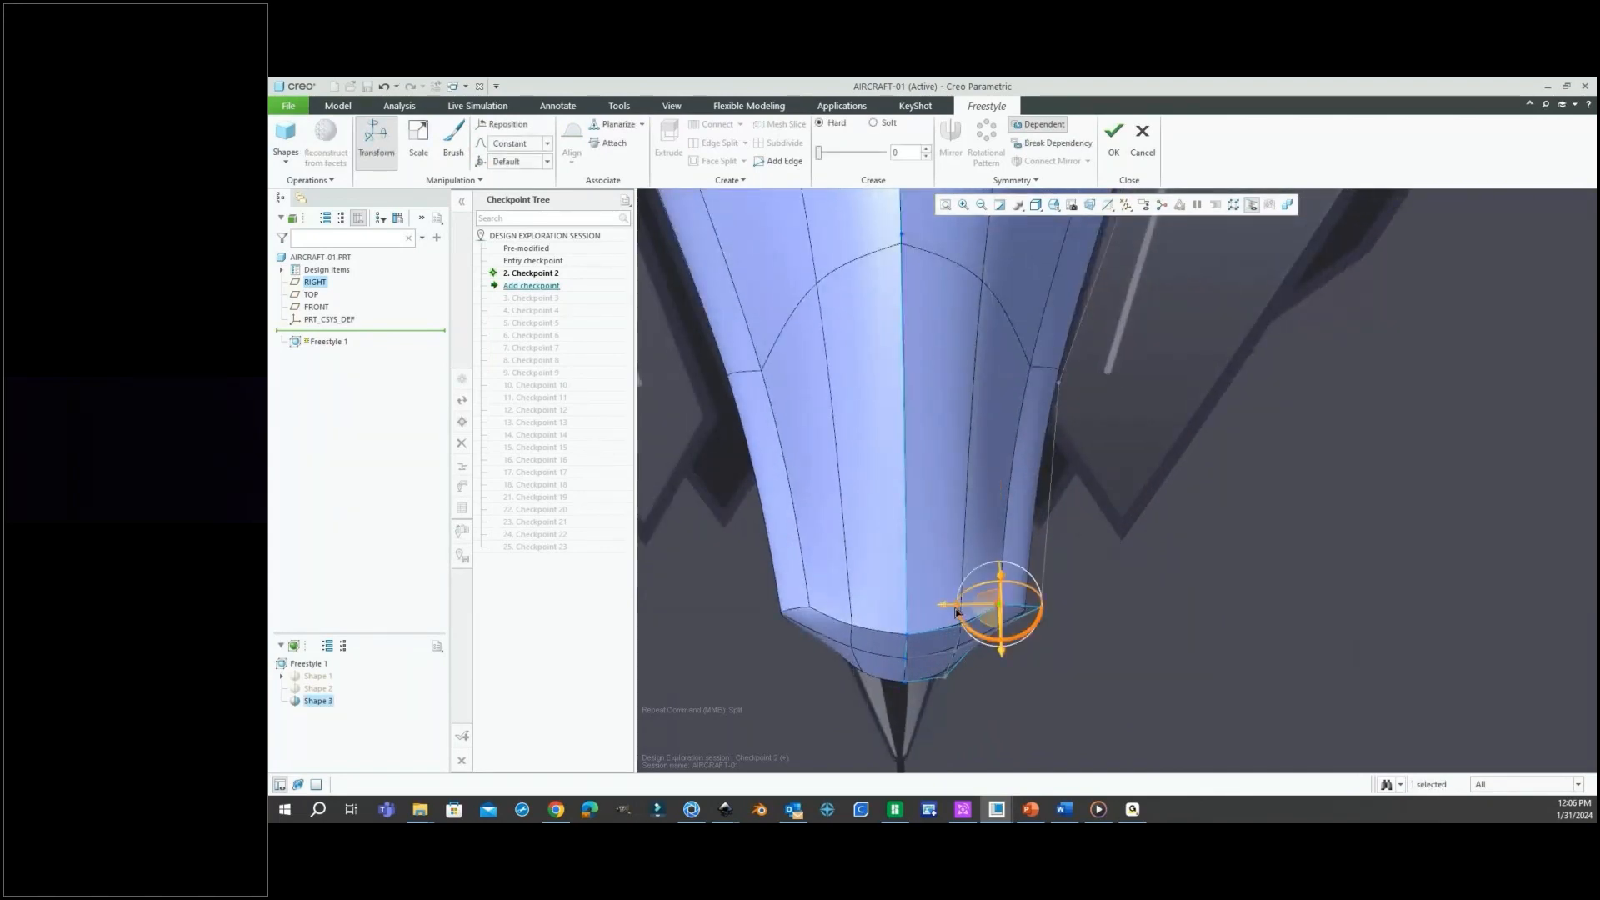
pyautogui.moveTo(936, 605); pyautogui.dragTo(928, 605)
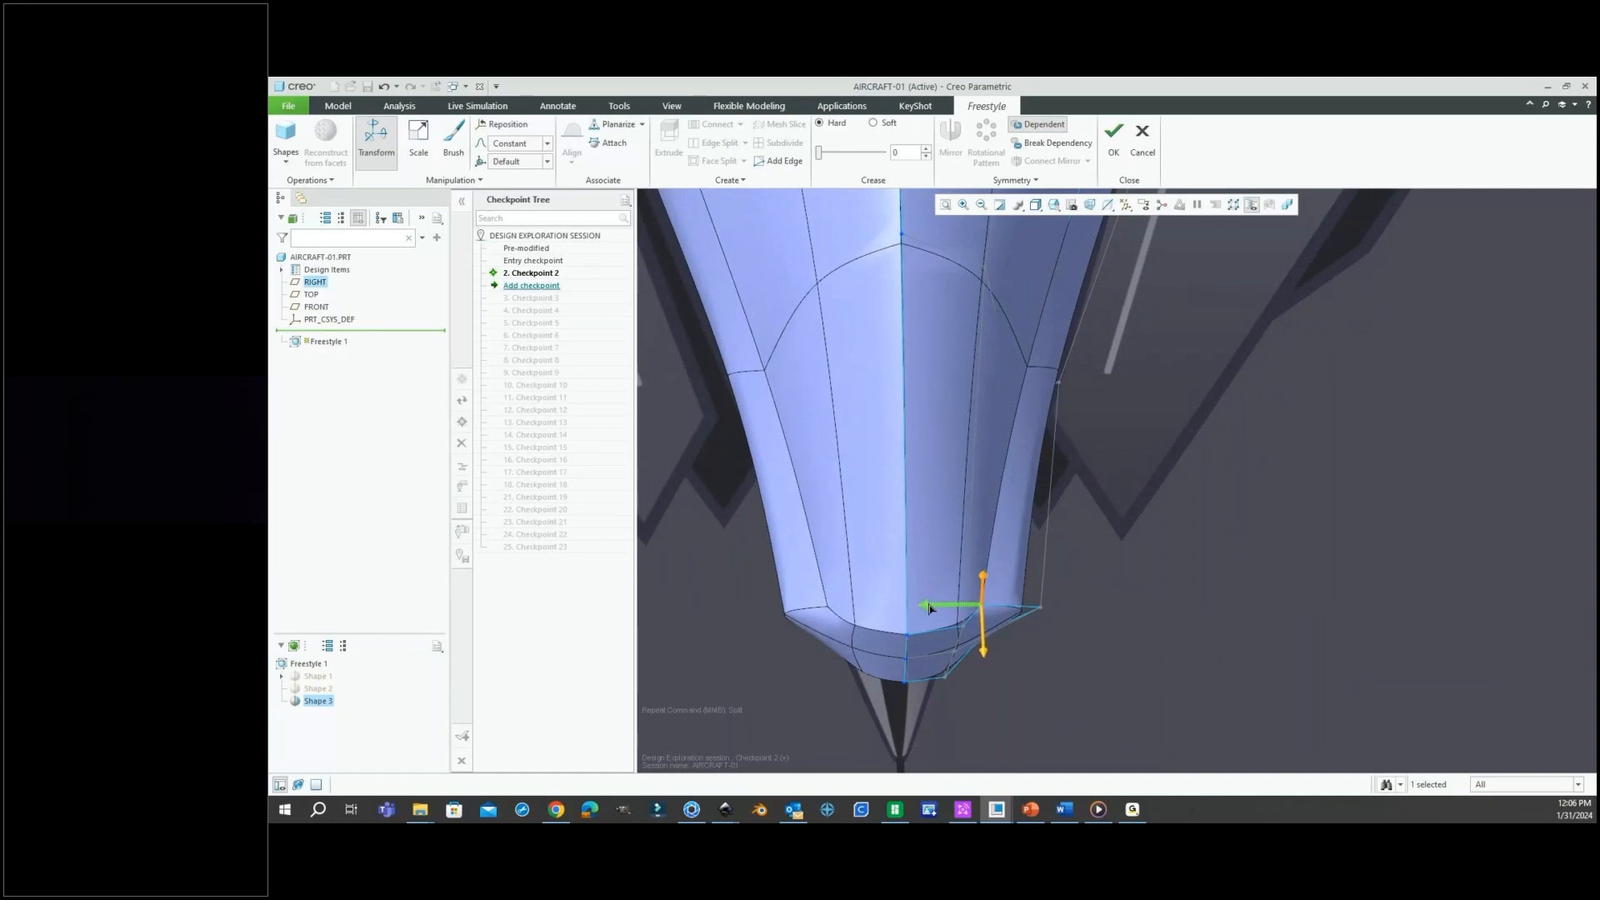
pyautogui.click(1043, 609)
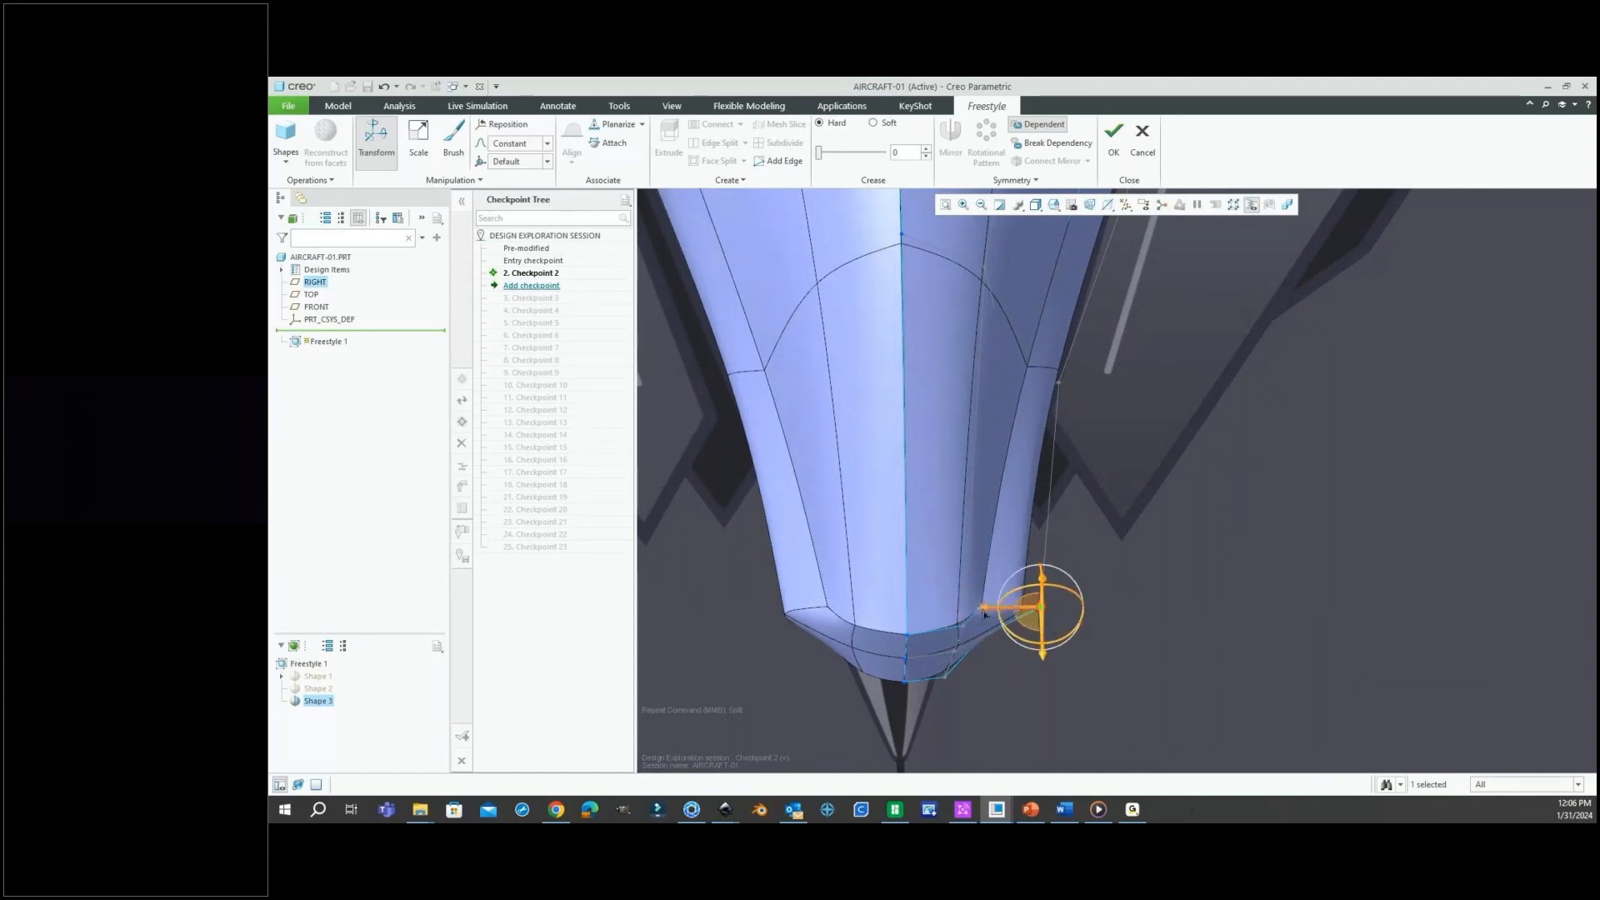
pyautogui.moveTo(975, 614); pyautogui.dragTo(944, 614)
pyautogui.click(1114, 593)
# Move a vertex on the fuselage underside outward toward the side edge.
pyautogui.moveTo(1115, 593)
pyautogui.mouseDown(button='middle')
pyautogui.moveTo(950, 573)
pyautogui.moveTo(839, 503)
pyautogui.moveTo(797, 552)
pyautogui.moveTo(1189, 497)
pyautogui.moveTo(1138, 557)
pyautogui.moveTo(1018, 588)
pyautogui.moveTo(1054, 600)
pyautogui.moveTo(1064, 464)
pyautogui.moveTo(1071, 520)
pyautogui.mouseUp(button='middle')
pyautogui.scroll(2, 1058, 612)
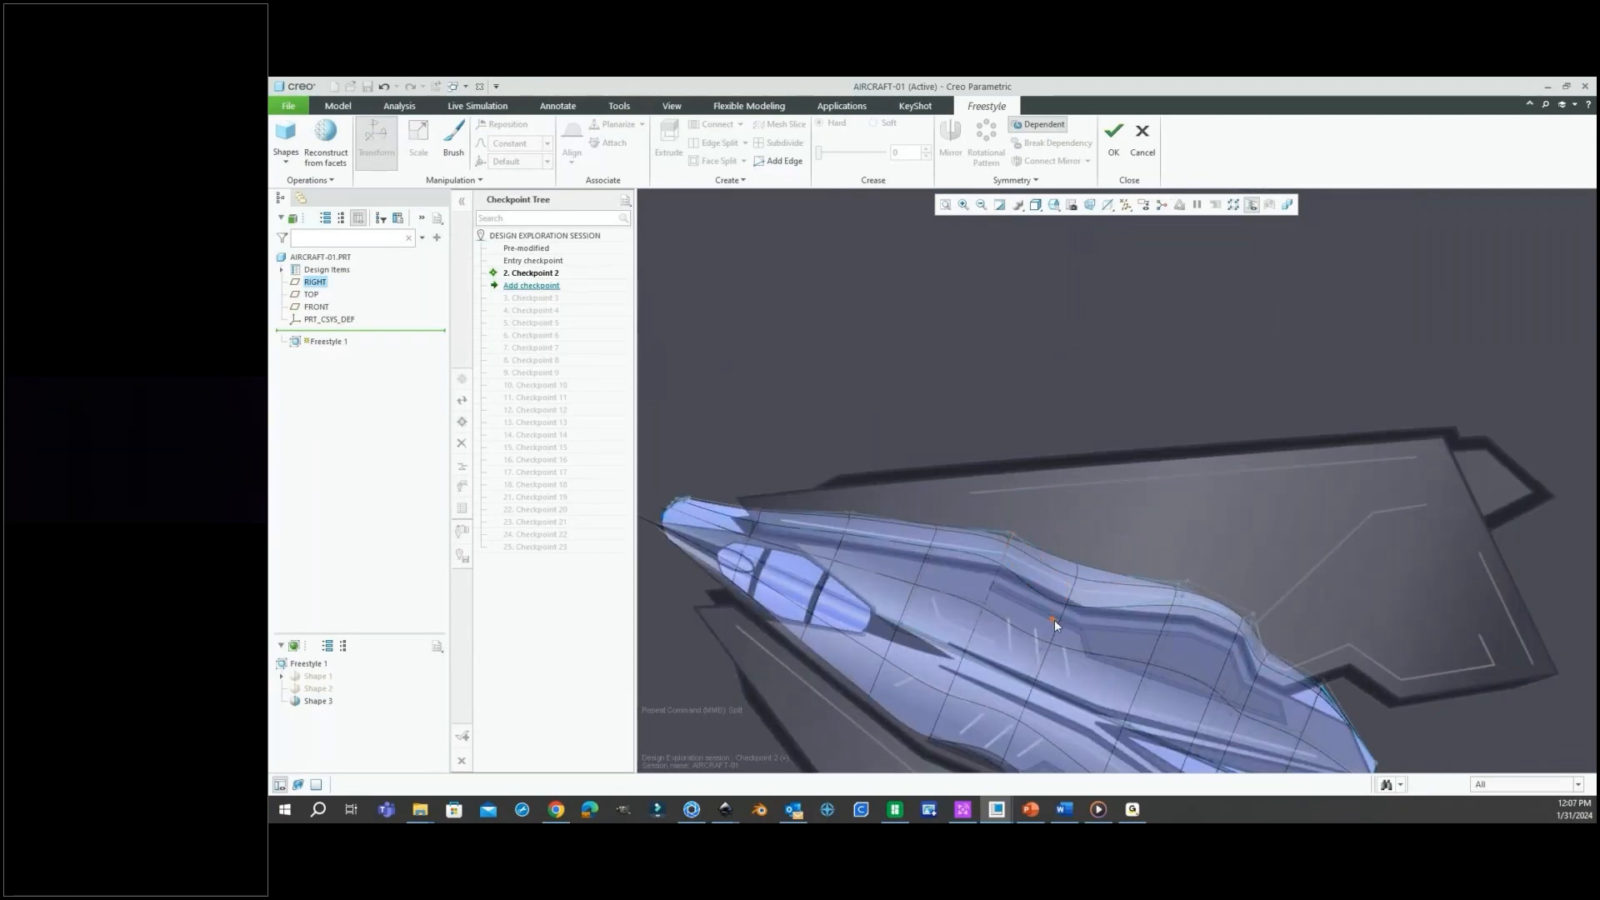
pyautogui.click(1053, 618)
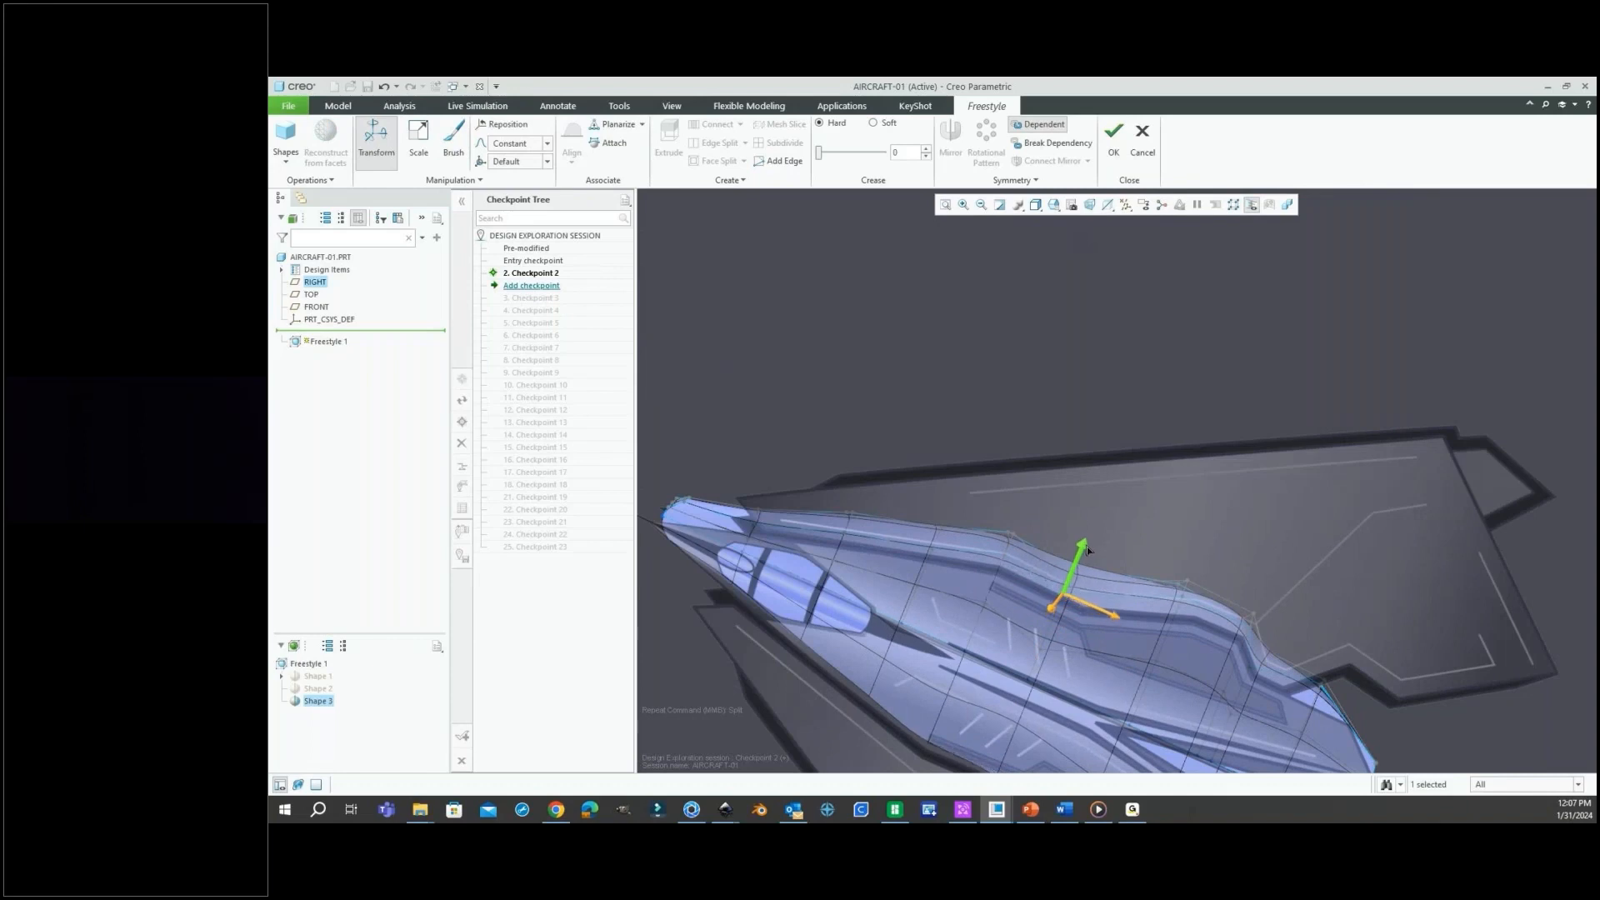
pyautogui.moveTo(1087, 550); pyautogui.dragTo(1092, 541)
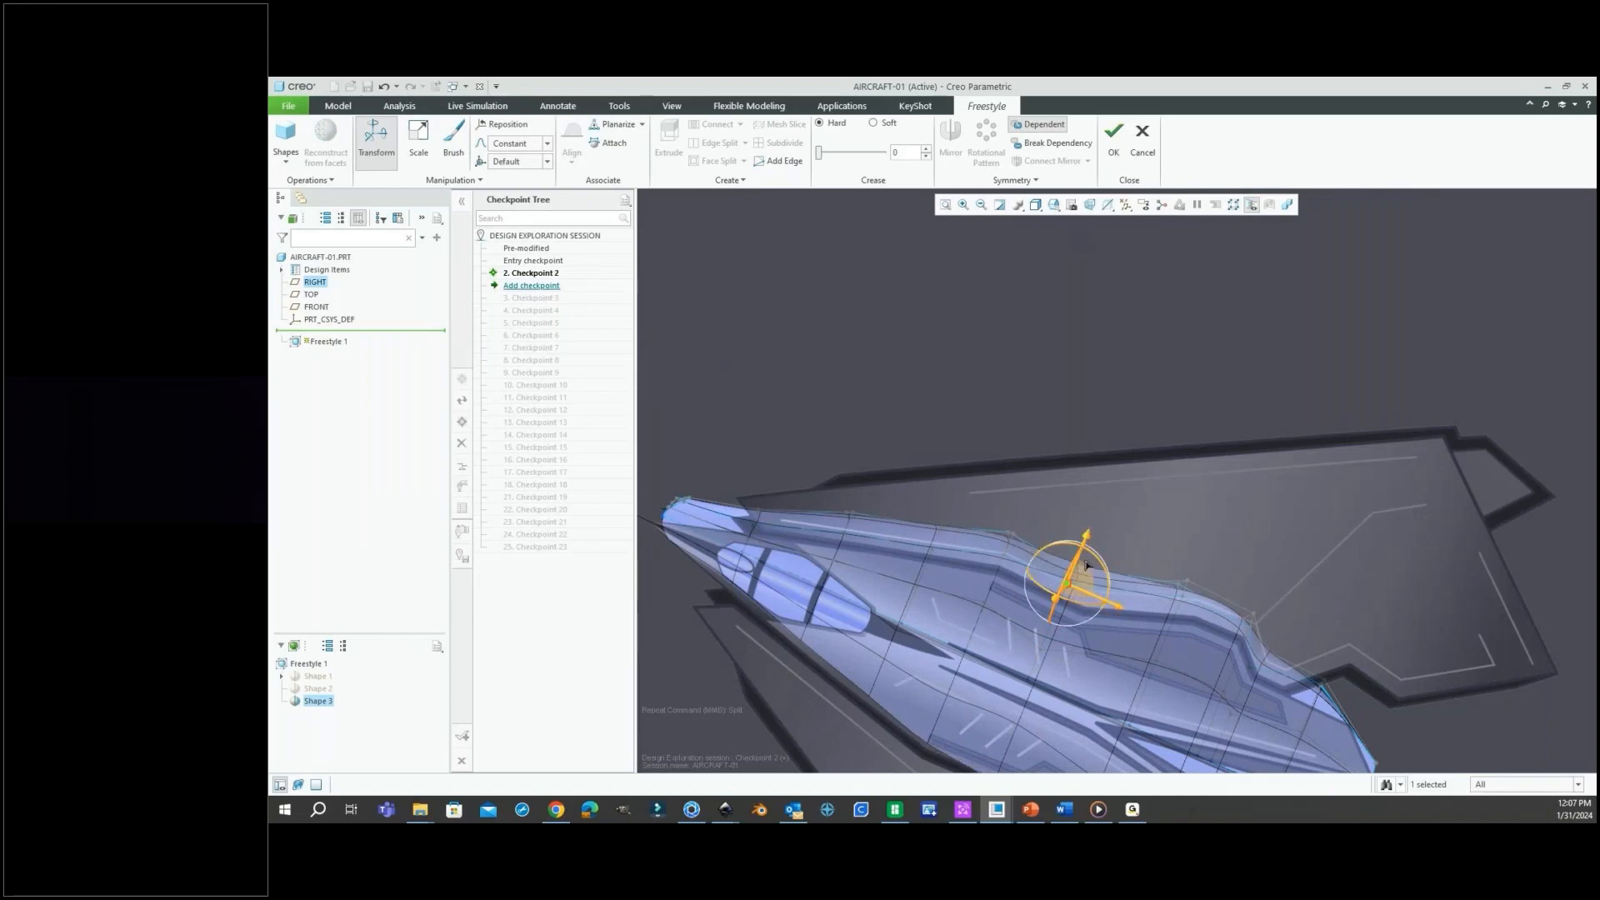
# Move the inward-dipping vertex midway along the fuselage's lower side edge outward to smooth the side contour.
pyautogui.moveTo(1086, 565); pyautogui.dragTo(1071, 693, button='middle')
pyautogui.scroll(-2, 1093, 566)
pyautogui.moveTo(1200, 610); pyautogui.dragTo(1193, 647, button='middle')
pyautogui.click(1193, 647)
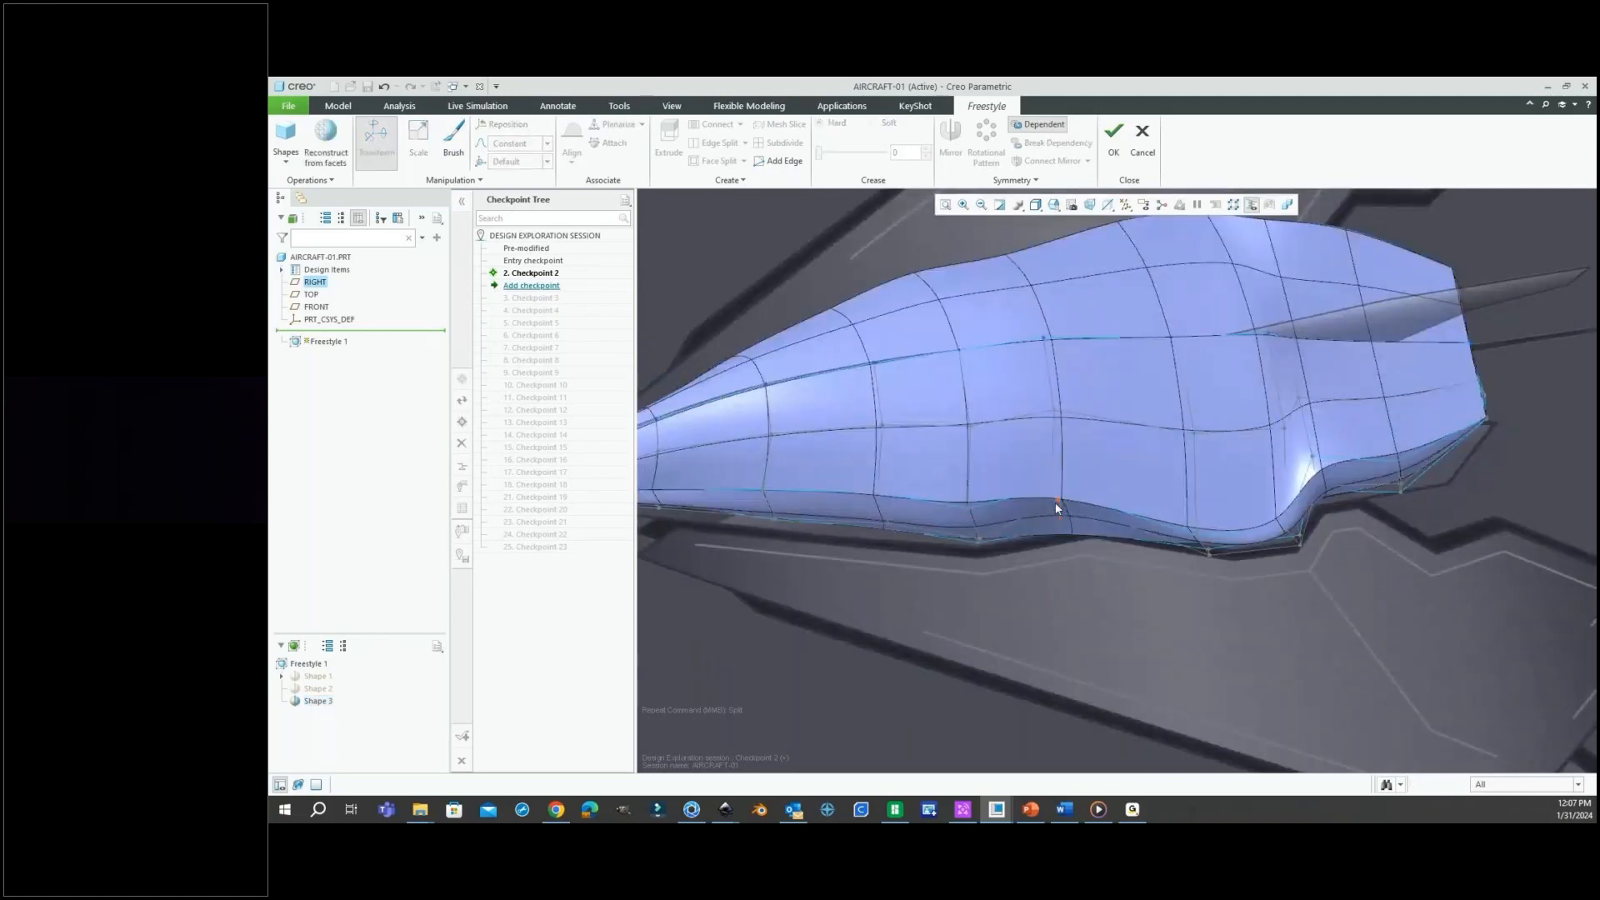
pyautogui.click(1056, 503)
pyautogui.moveTo(1072, 553); pyautogui.dragTo(1077, 572)
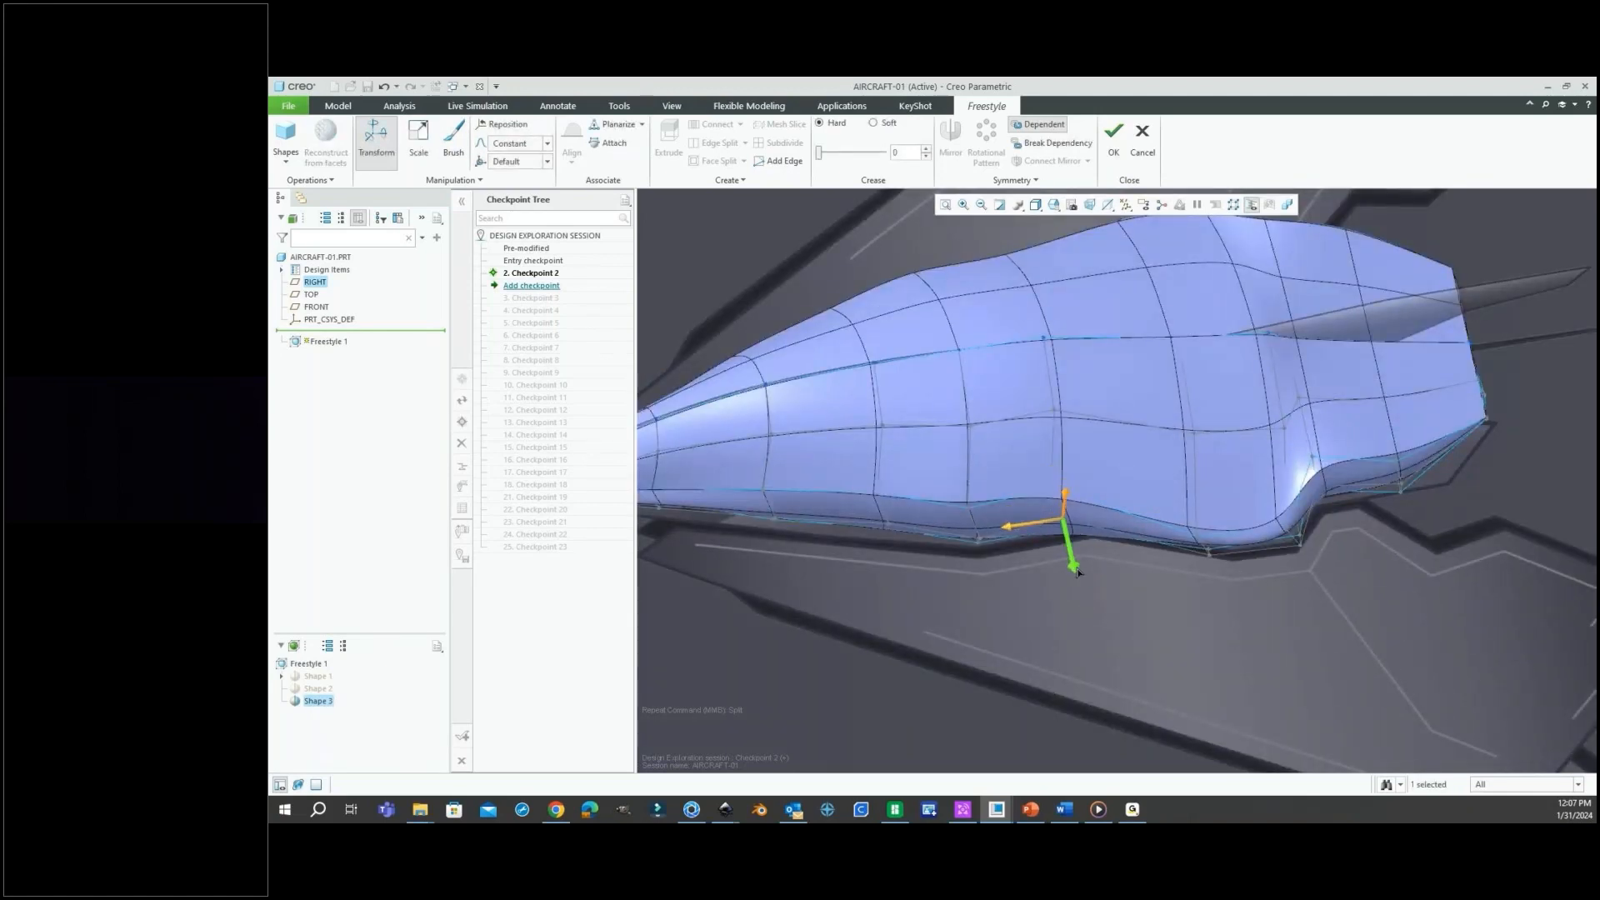
pyautogui.click(1211, 624)
pyautogui.hotkey('ctrl', 'd')
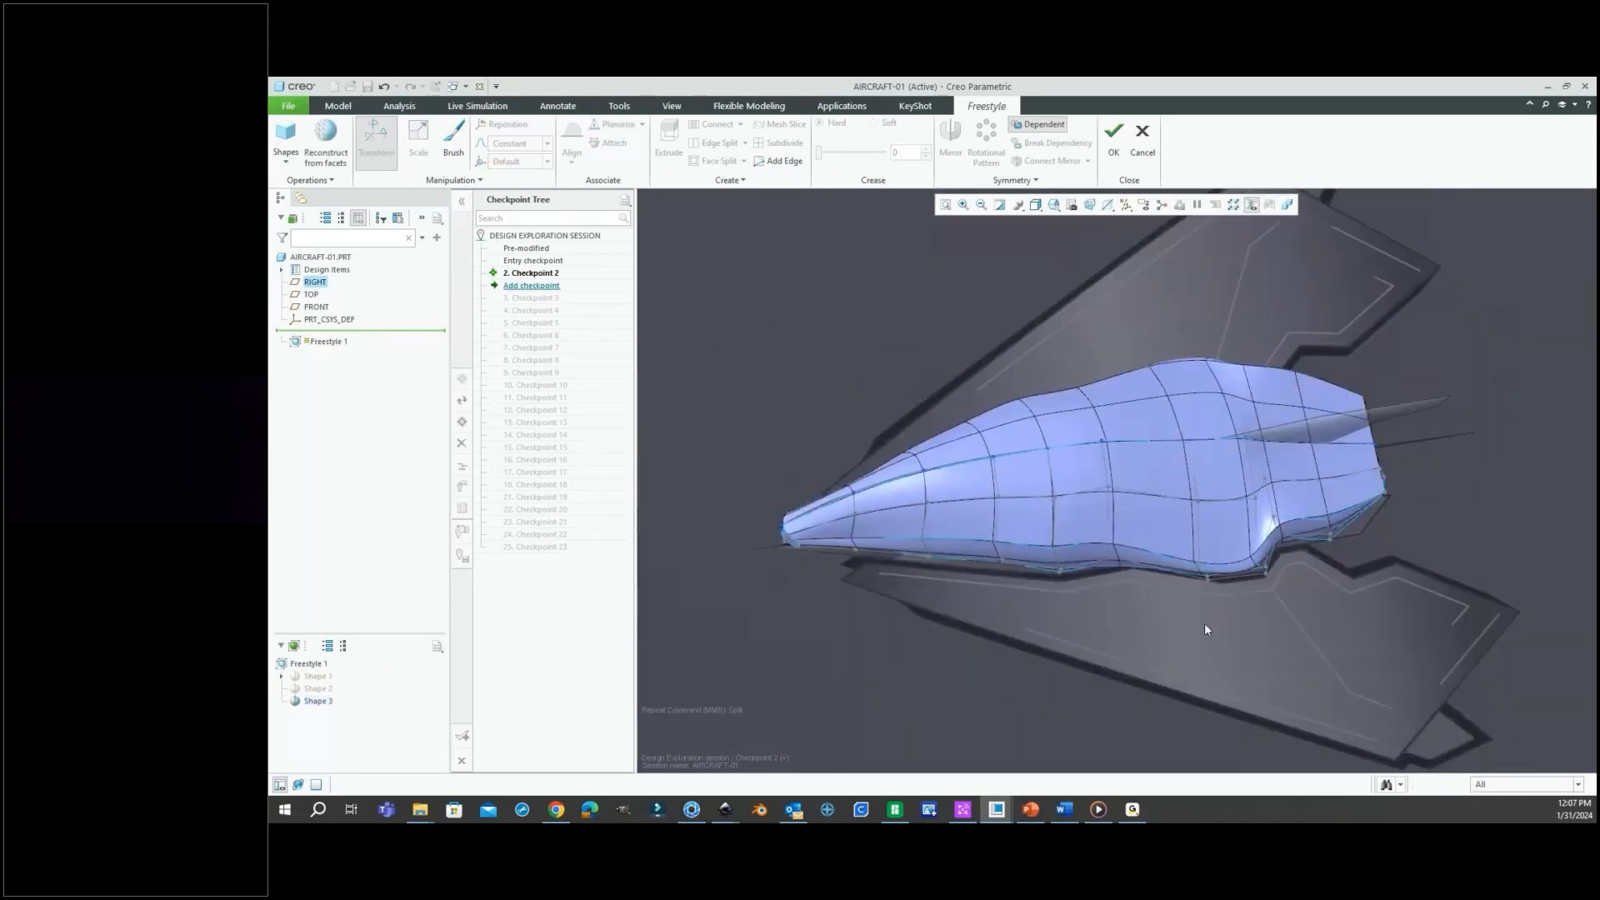
# Inspect the fuselage in side profile and display the freestyle shape as its faceted control mesh.
pyautogui.moveTo(1189, 608)
pyautogui.mouseDown(button='middle')
pyautogui.moveTo(1183, 551)
pyautogui.moveTo(1226, 558)
pyautogui.moveTo(1191, 611)
pyautogui.moveTo(1172, 591)
pyautogui.moveTo(1203, 550)
pyautogui.moveTo(1173, 533)
pyautogui.moveTo(1193, 522)
pyautogui.mouseUp(button='middle')
pyautogui.scroll(-4, 1185, 555)
pyautogui.scroll(2, 1191, 611)
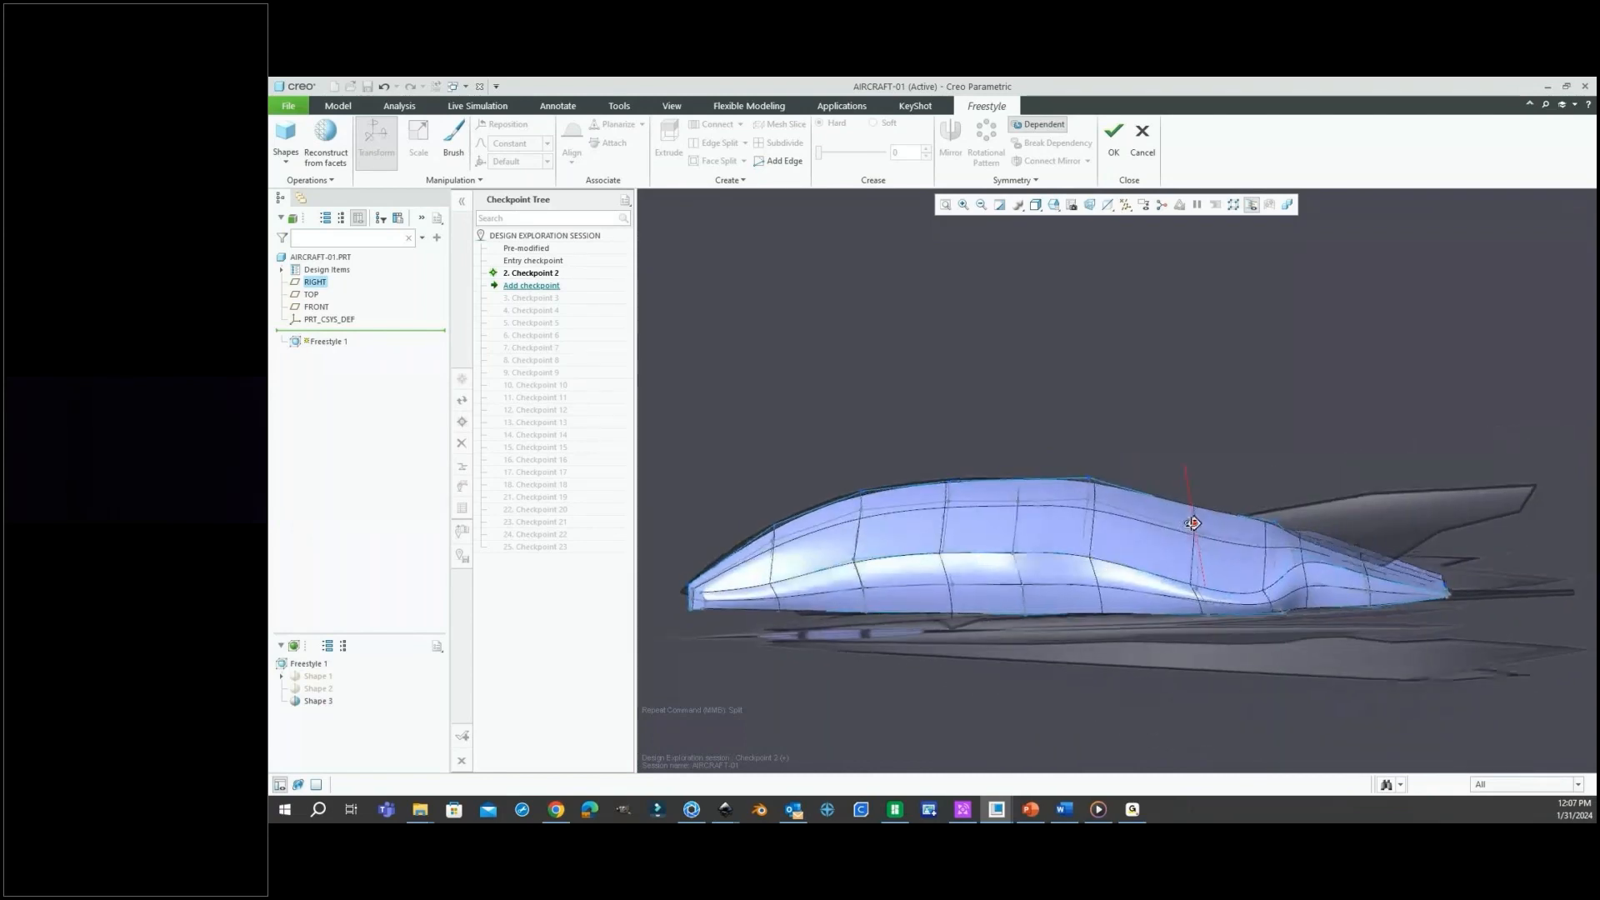
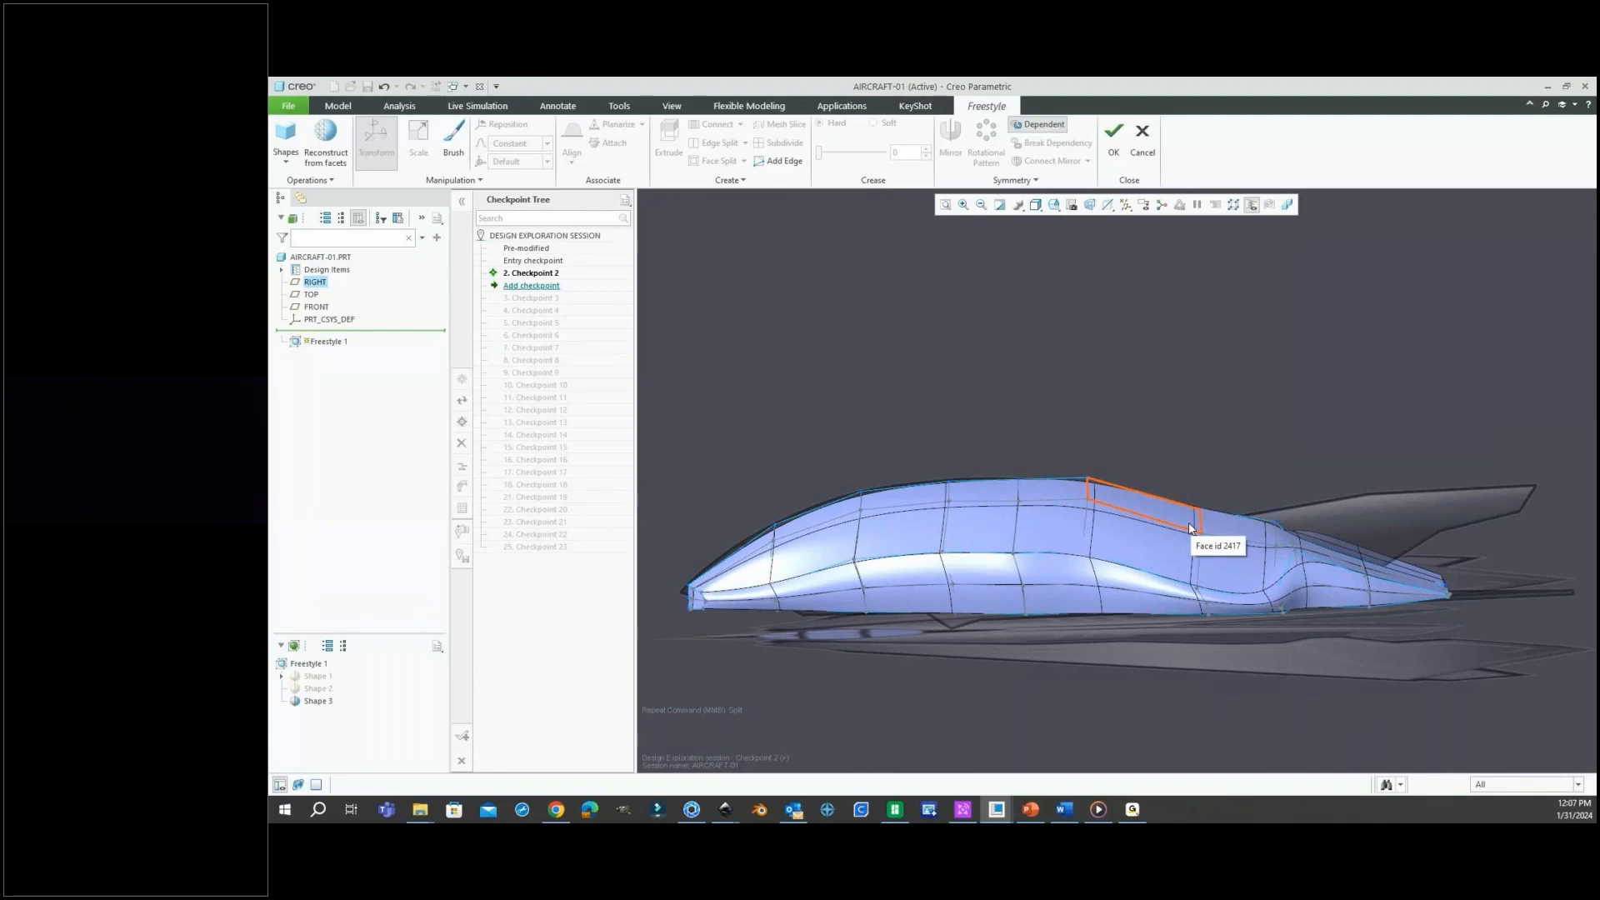
pyautogui.click(1287, 206)
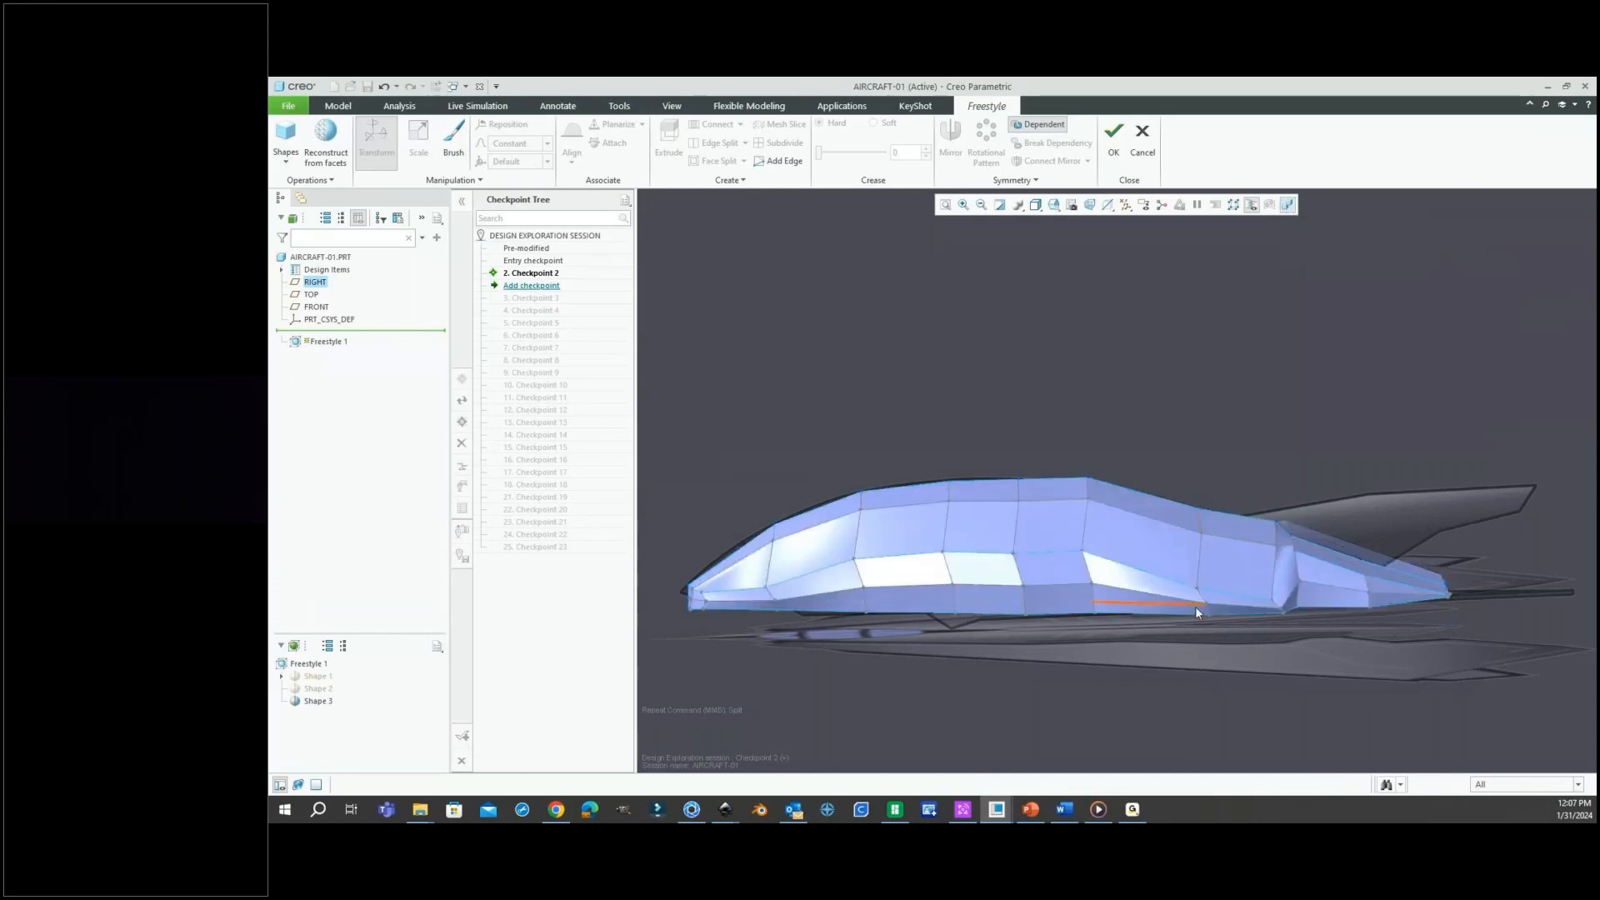
pyautogui.moveTo(1195, 606); pyautogui.dragTo(1096, 234, button='middle')
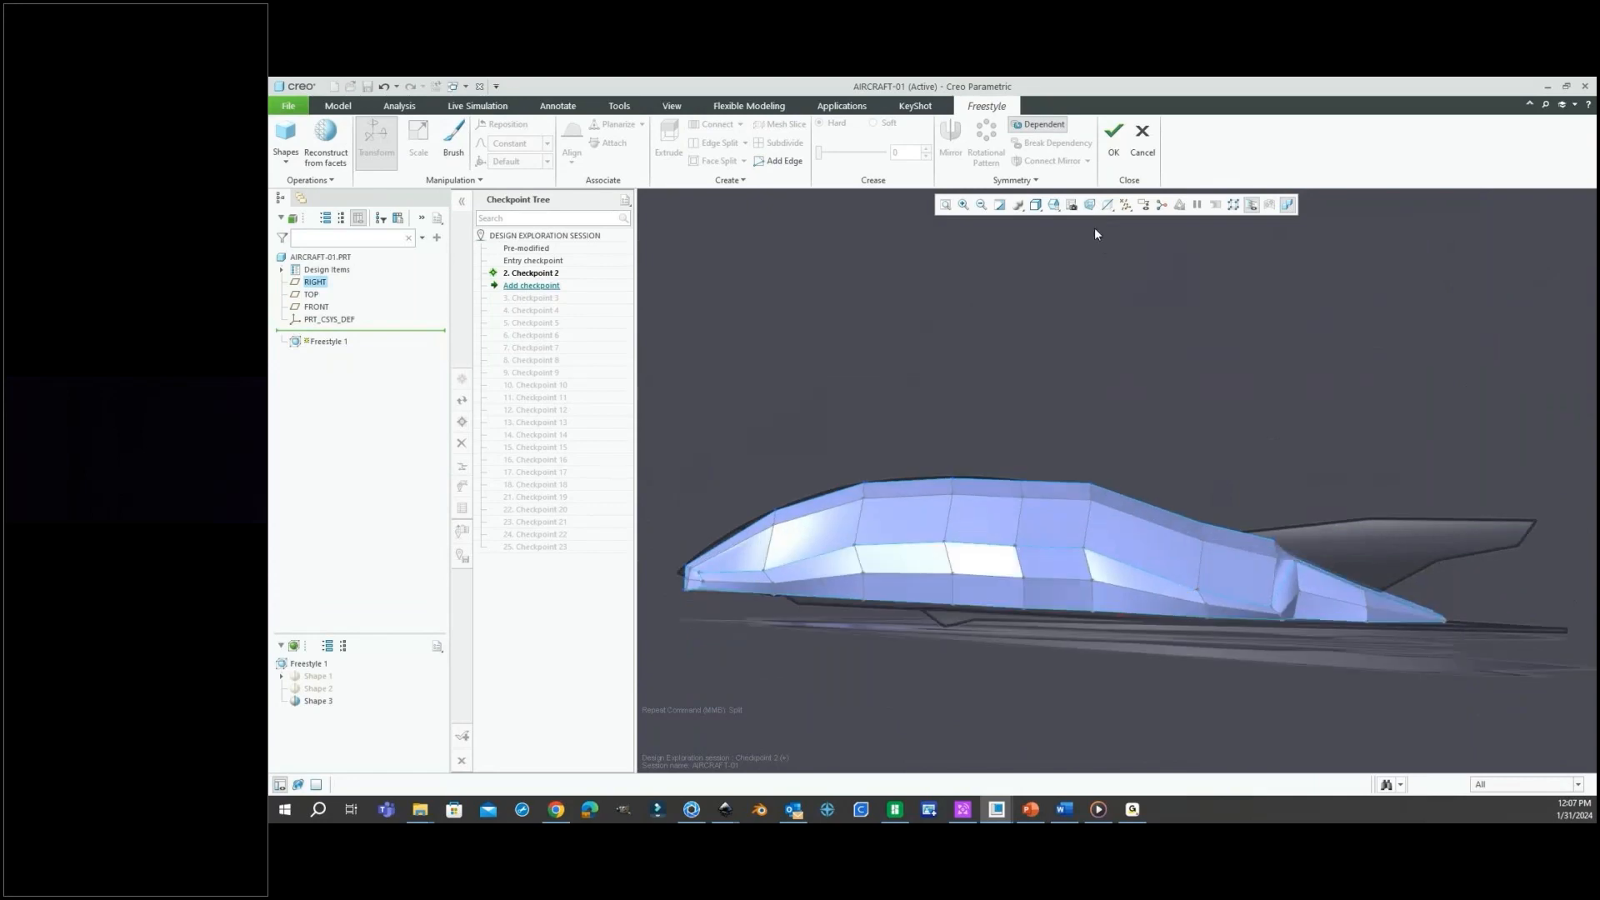
# In a straight side view, move the bottom-edge vertex ahead of the rear notch toward the nose.
pyautogui.click(1054, 208)
pyautogui.click(1093, 292)
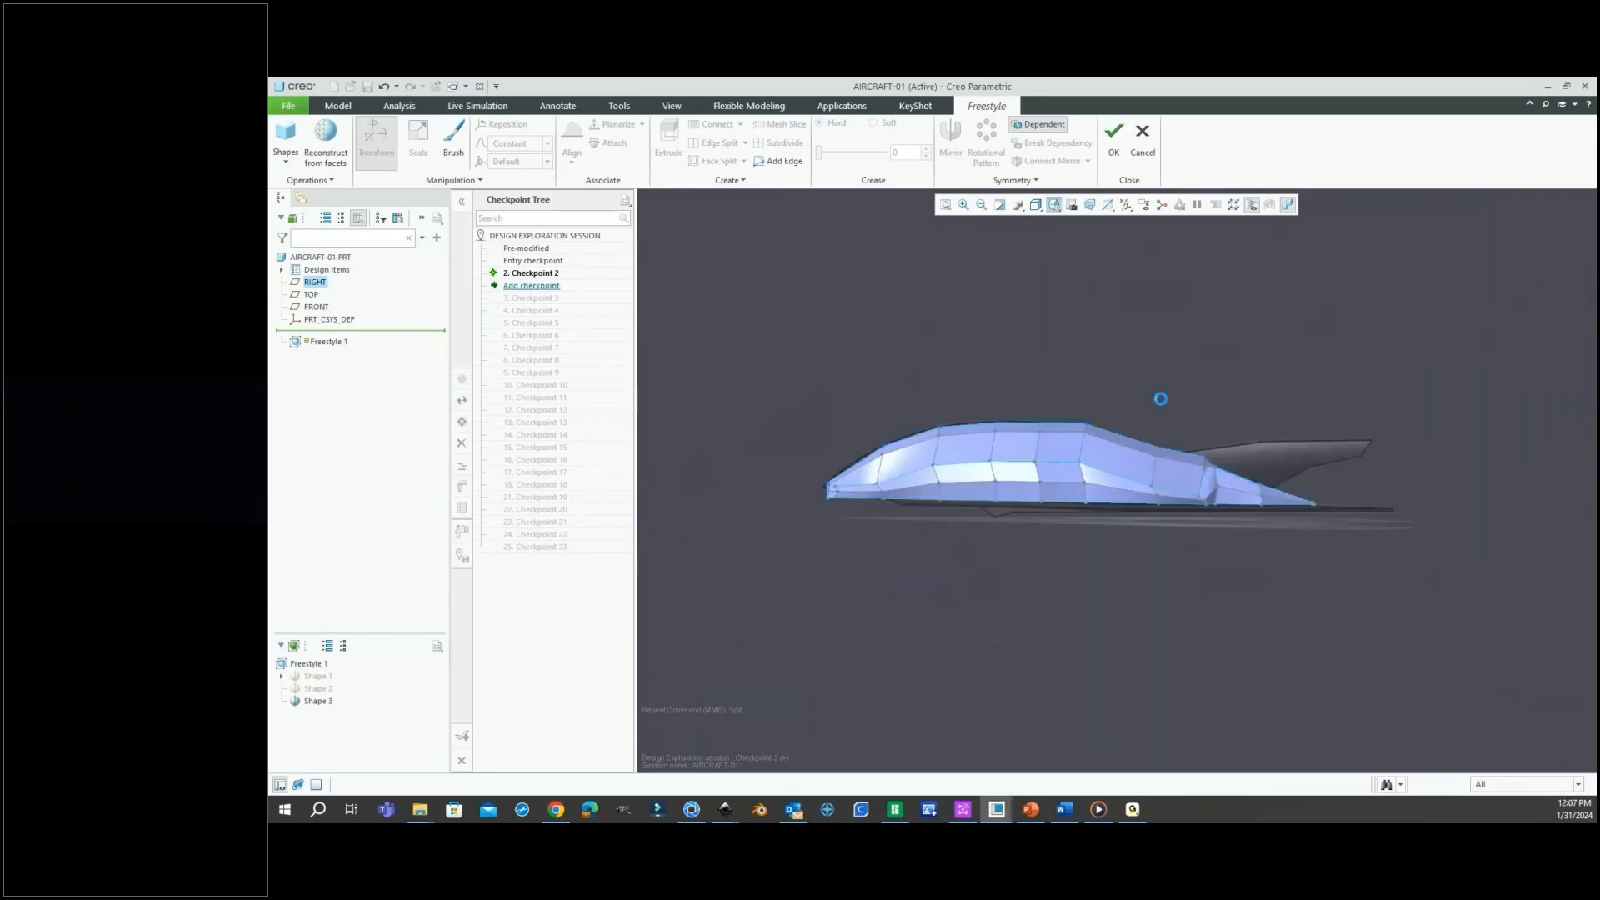
pyautogui.scroll(6, 1142, 468)
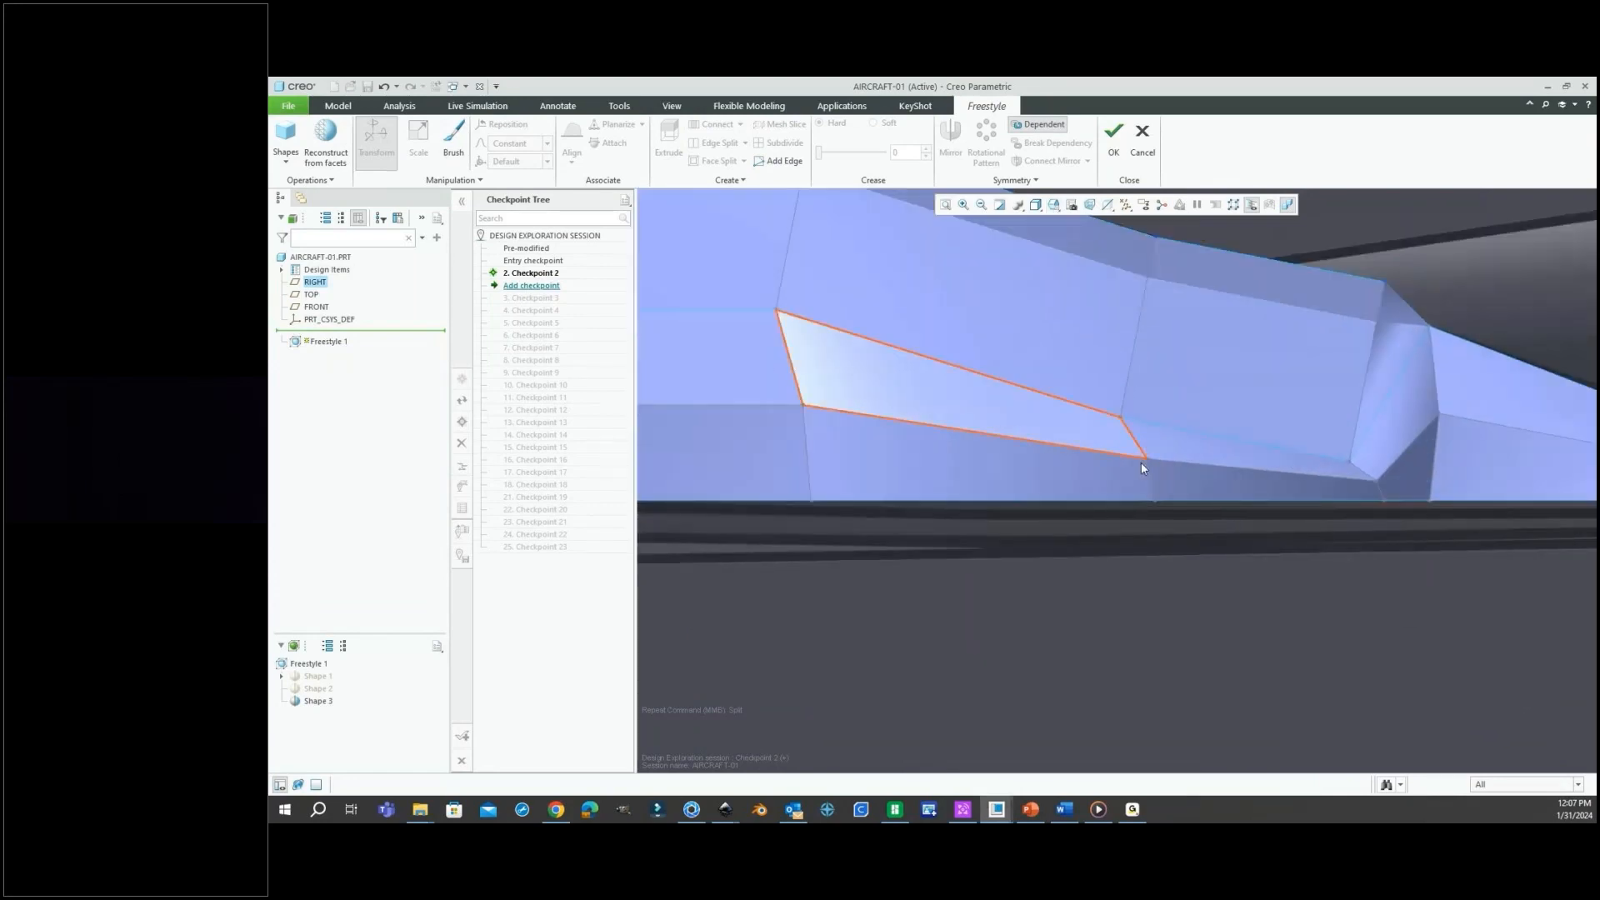
pyautogui.scroll(-2, 1155, 526)
pyautogui.scroll(1, 1155, 527)
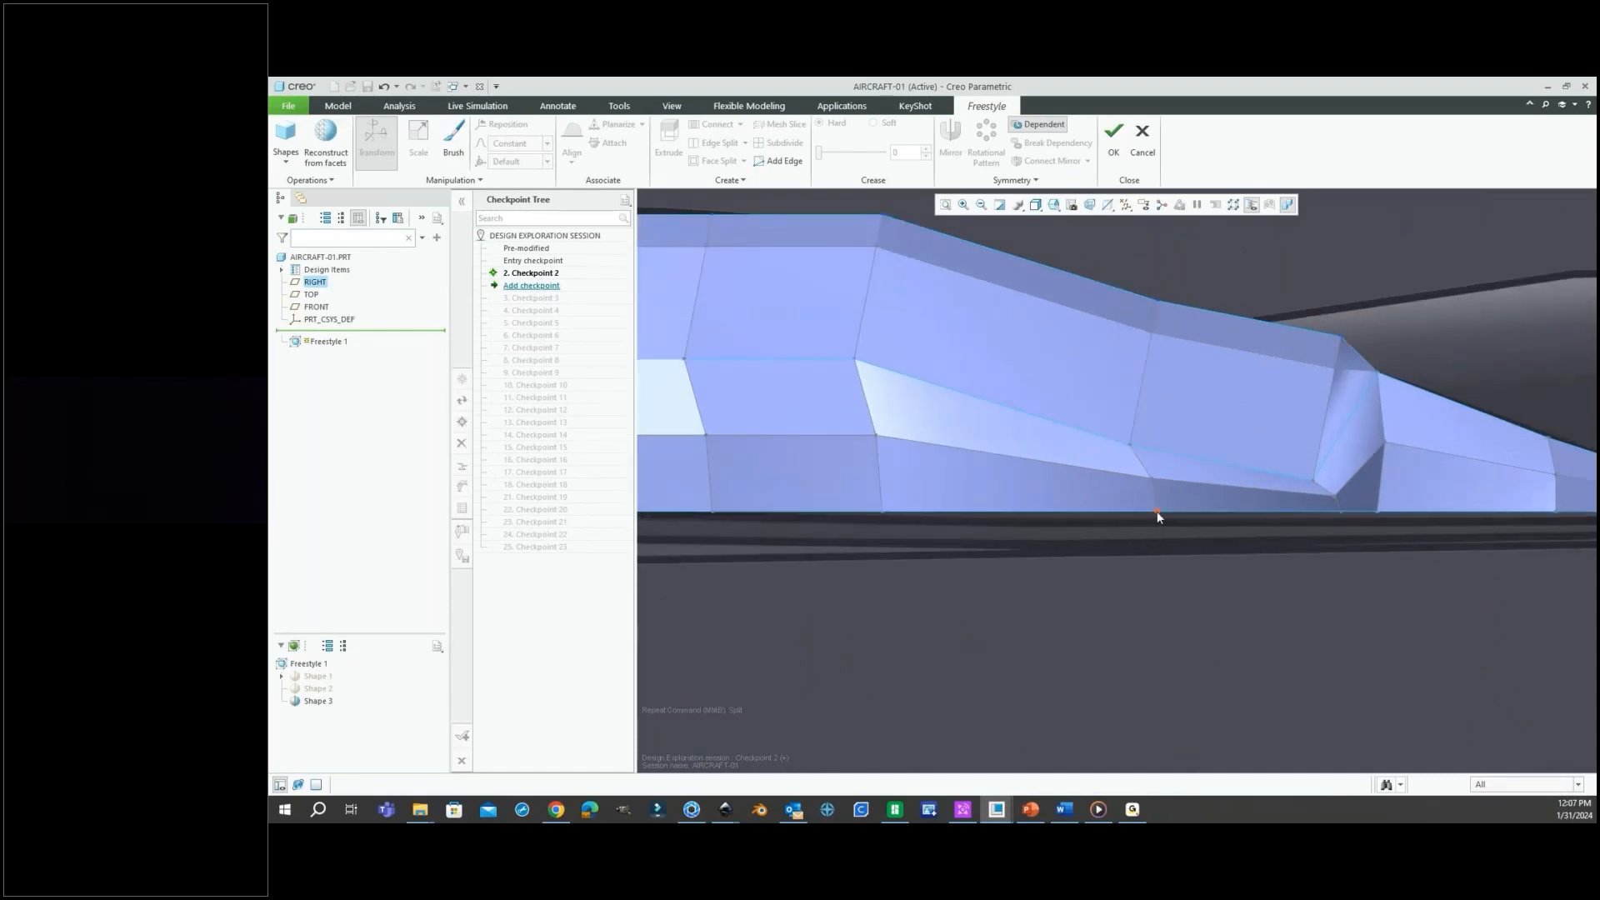
pyautogui.click(1156, 511)
pyautogui.moveTo(1104, 516); pyautogui.dragTo(1085, 516)
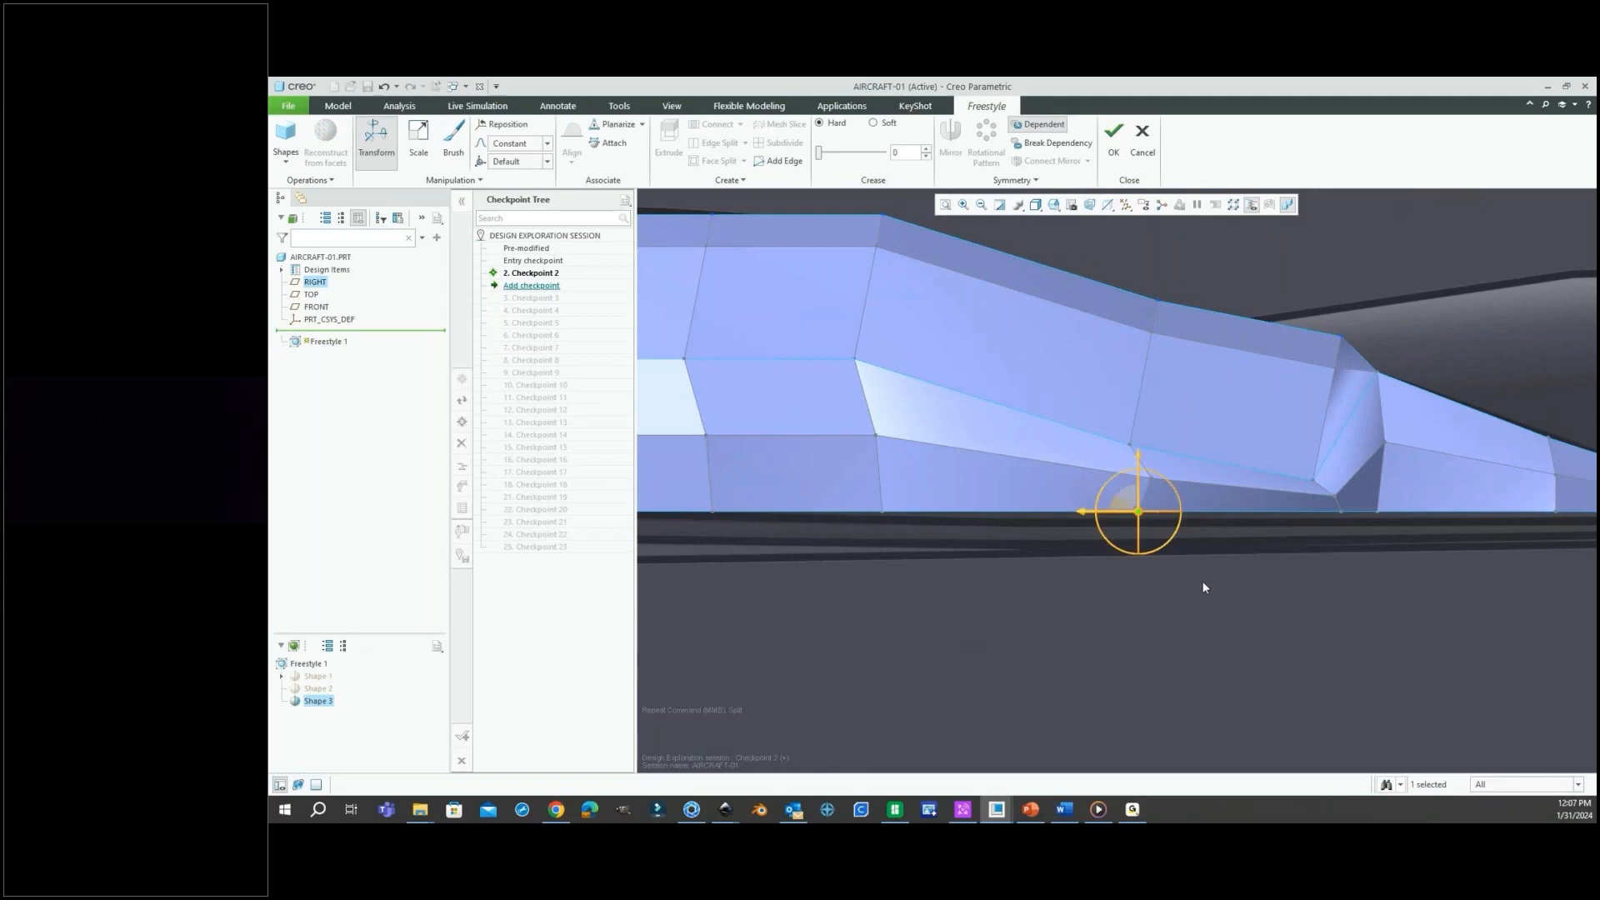
# Relocate the dragger of the lower side vertex ahead of the rear notch to its adjoining edge and move the vertex forward along it.
pyautogui.click(1150, 477)
pyautogui.scroll(-2, 1155, 490)
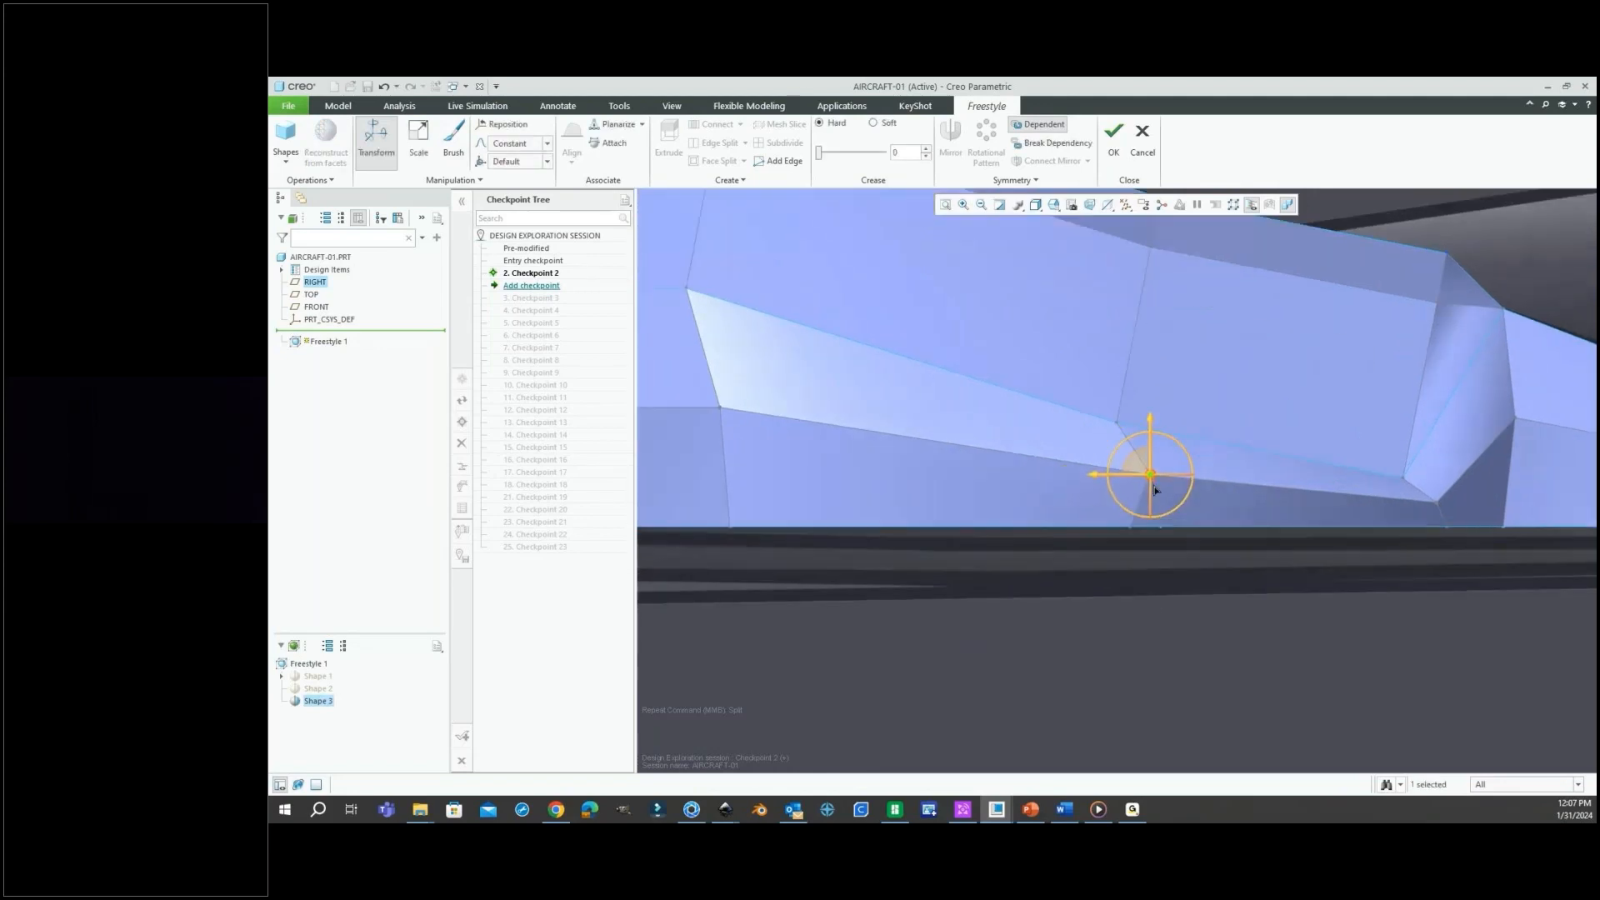
pyautogui.scroll(1, 1154, 490)
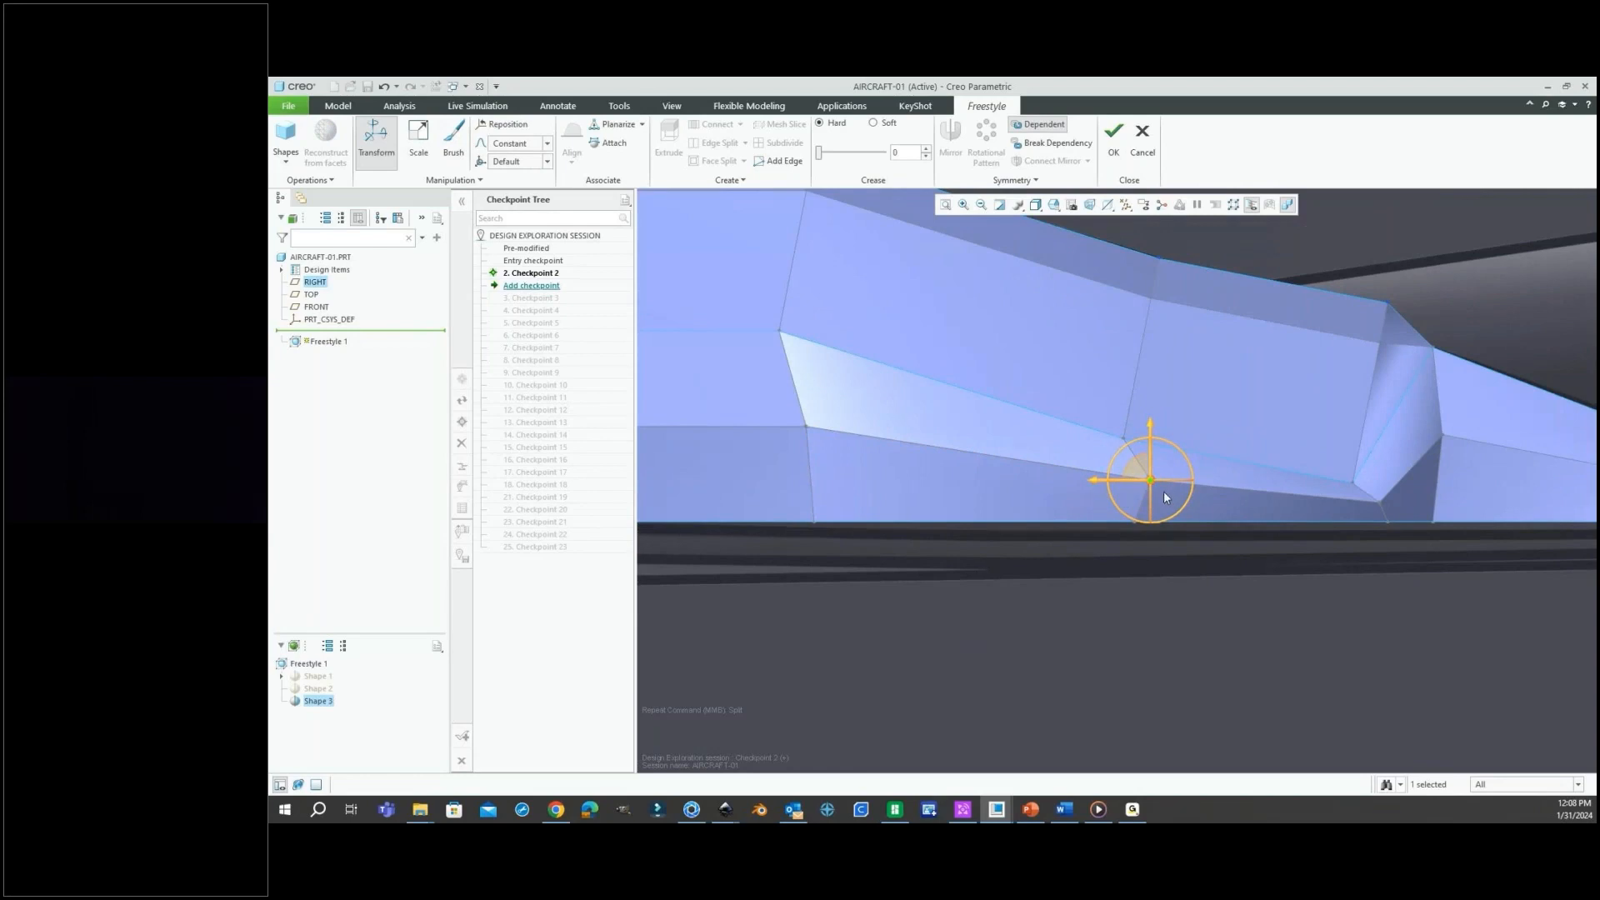
pyautogui.scroll(1, 1164, 497)
pyautogui.moveTo(1165, 500); pyautogui.dragTo(1166, 592, button='middle')
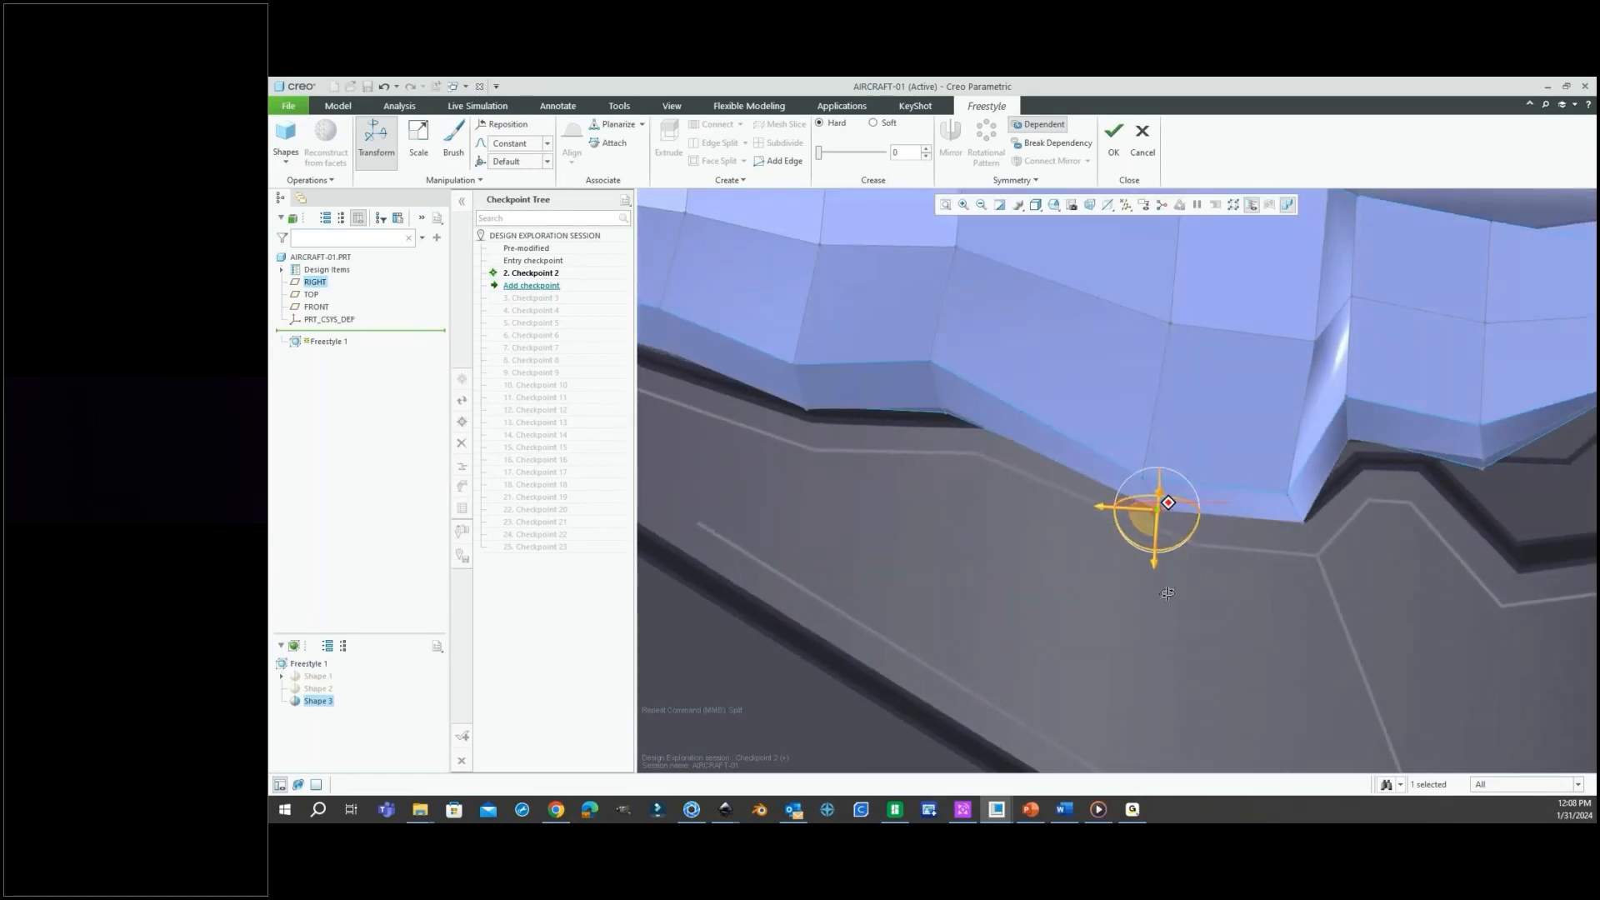
pyautogui.scroll(2, 1124, 601)
pyautogui.scroll(3, 1072, 616)
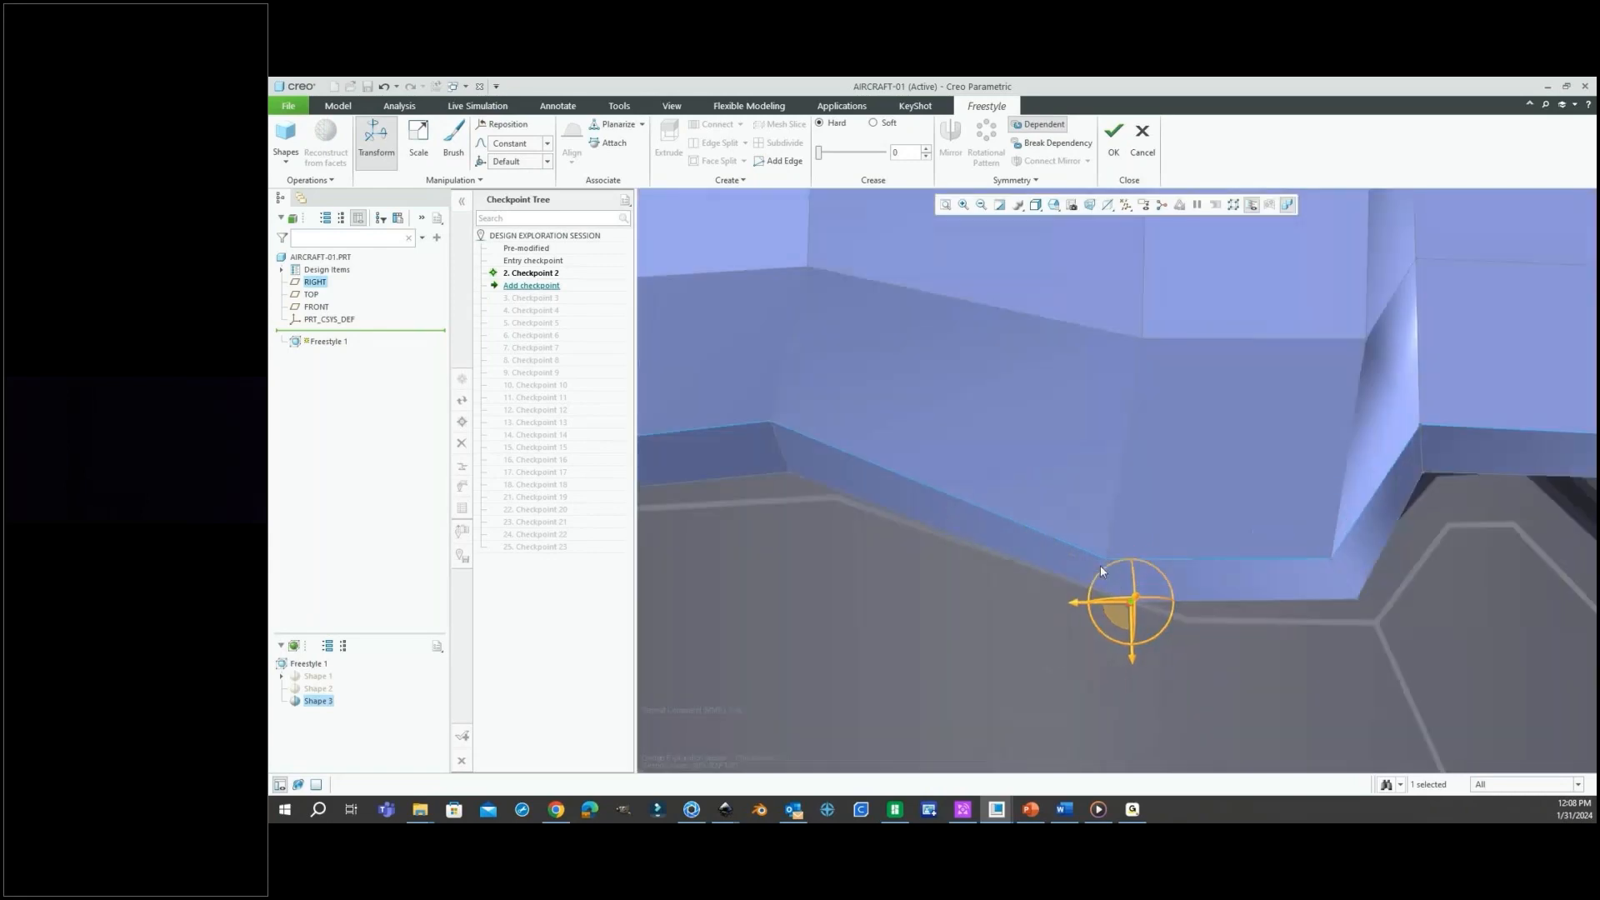
pyautogui.scroll(-5, 1100, 567)
pyautogui.moveTo(1106, 569); pyautogui.dragTo(1089, 616, button='middle')
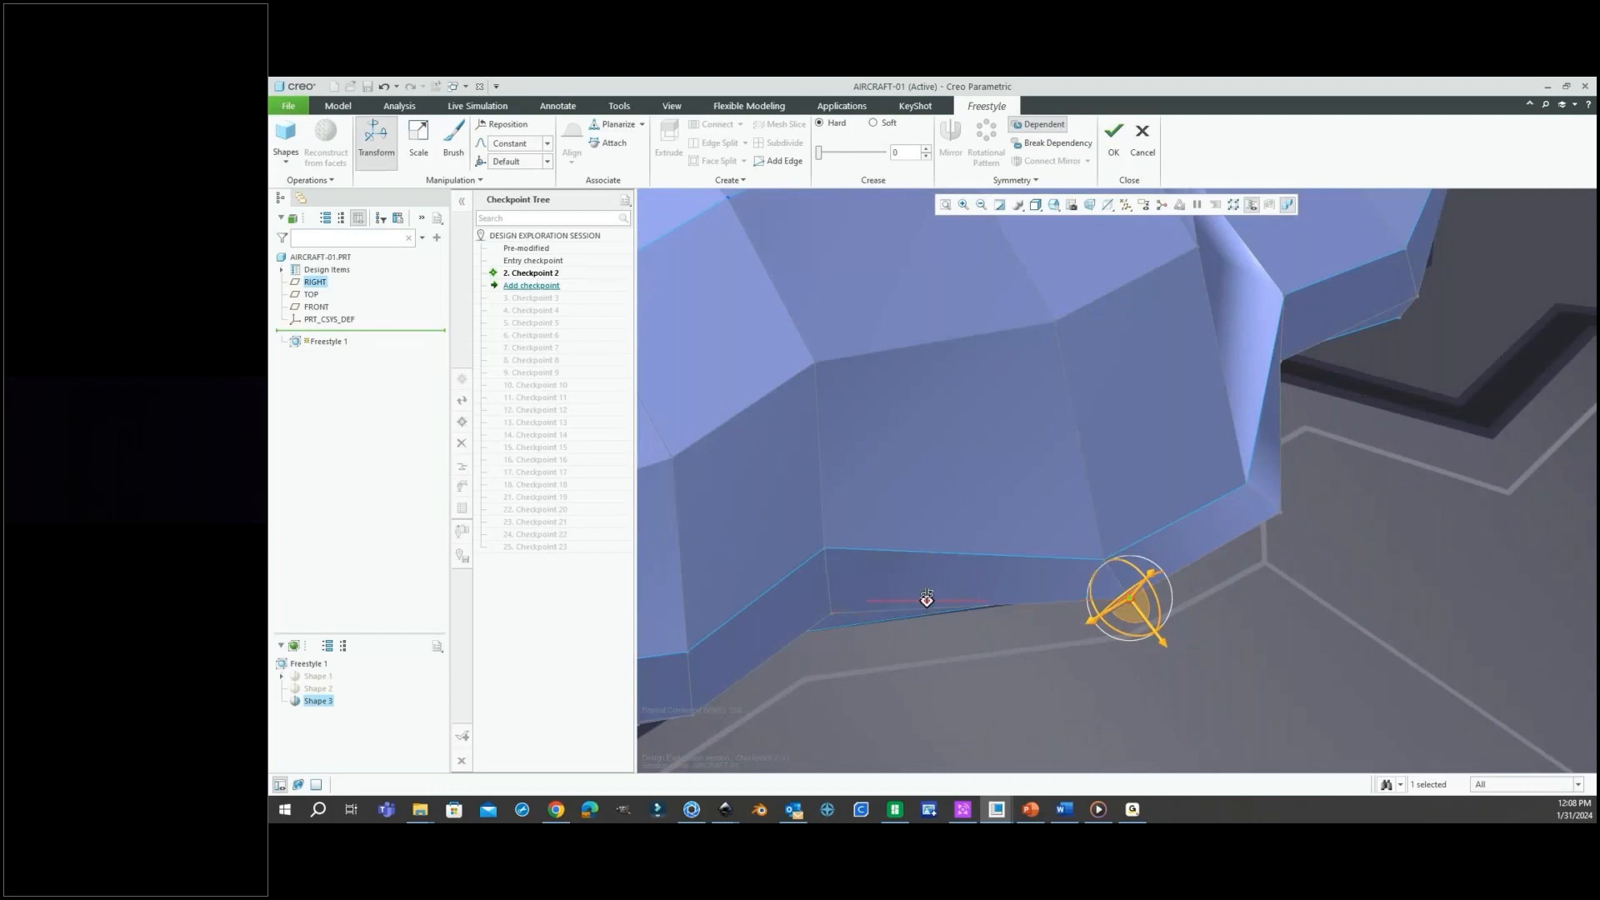
pyautogui.moveTo(925, 602); pyautogui.dragTo(1025, 668, button='middle')
pyautogui.rightClick(1146, 660)
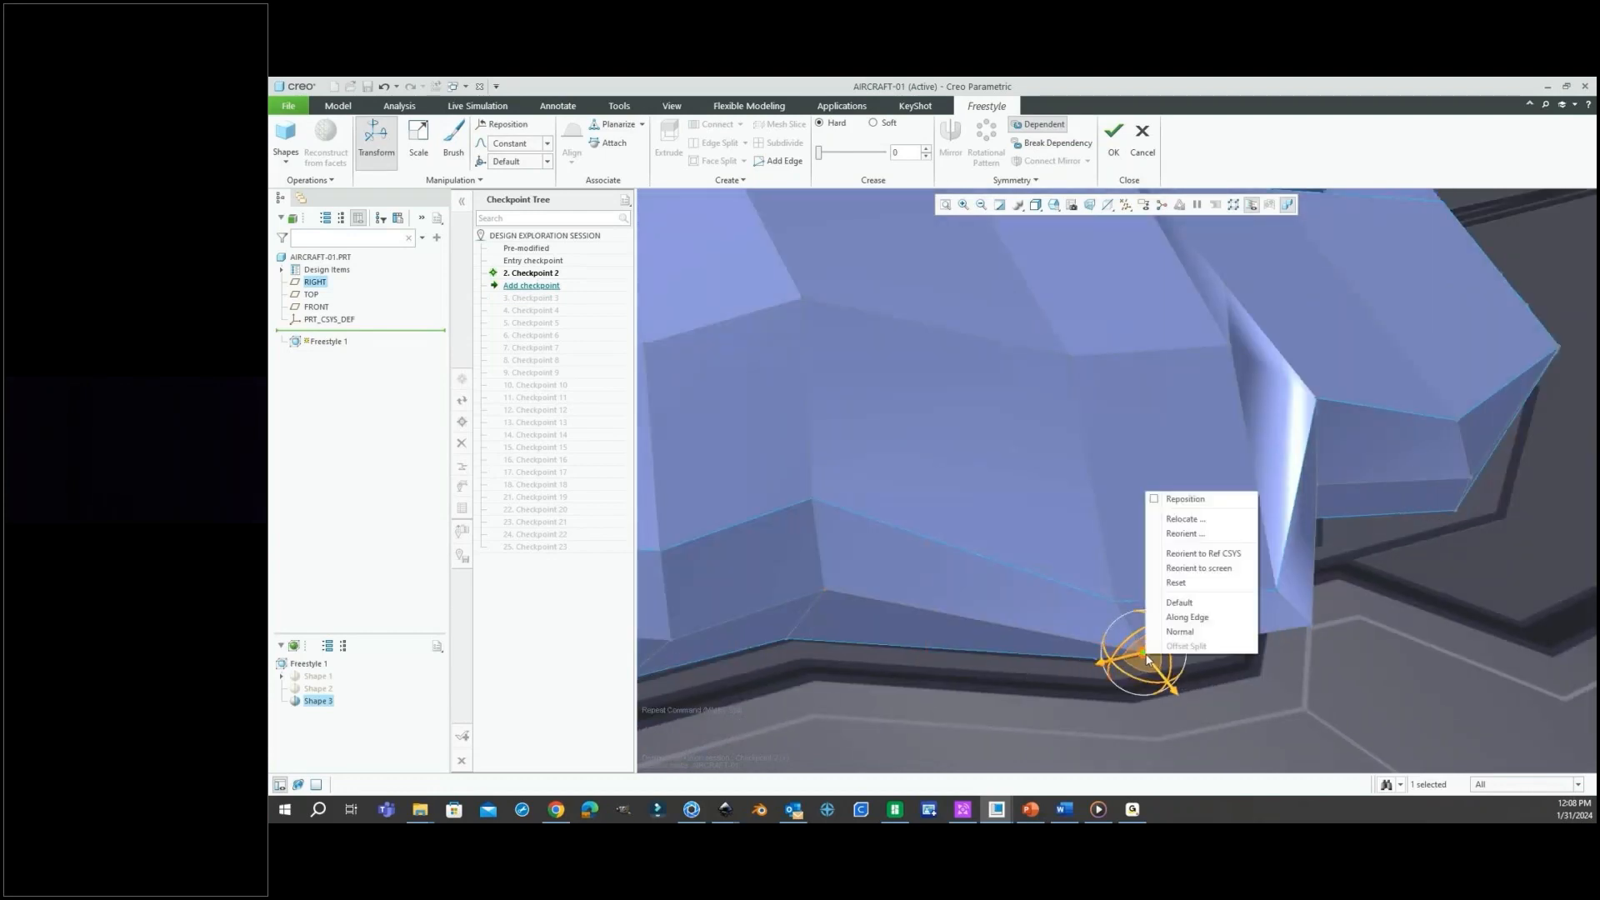
pyautogui.click(1183, 520)
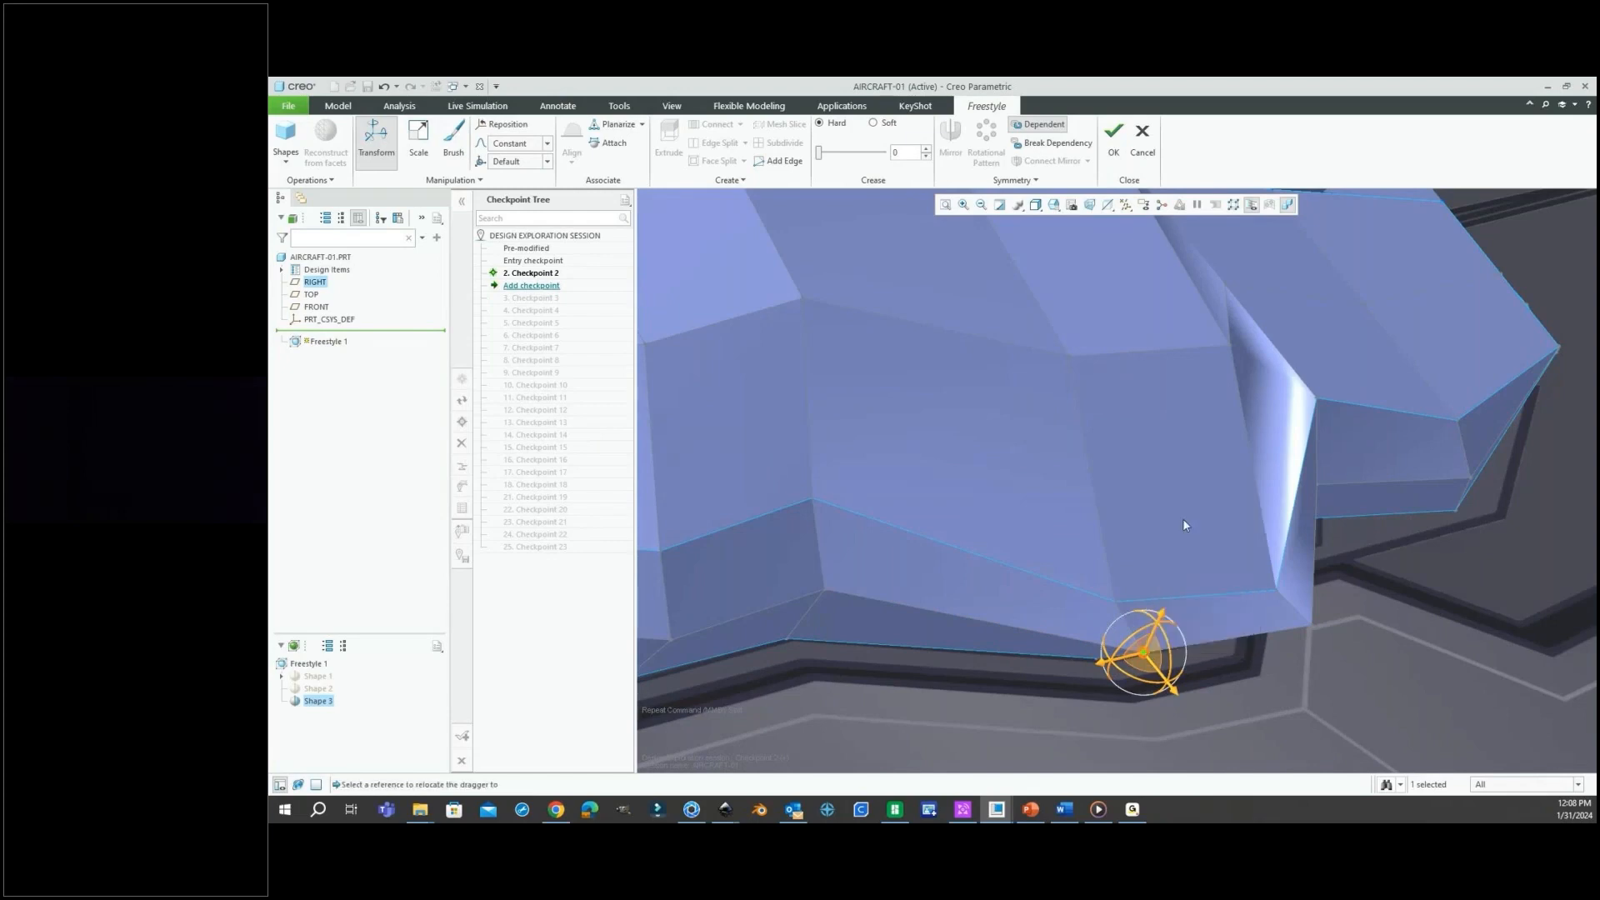
pyautogui.click(1034, 636)
pyautogui.moveTo(1035, 637); pyautogui.dragTo(939, 597, button='middle')
pyautogui.moveTo(935, 596); pyautogui.dragTo(916, 588)
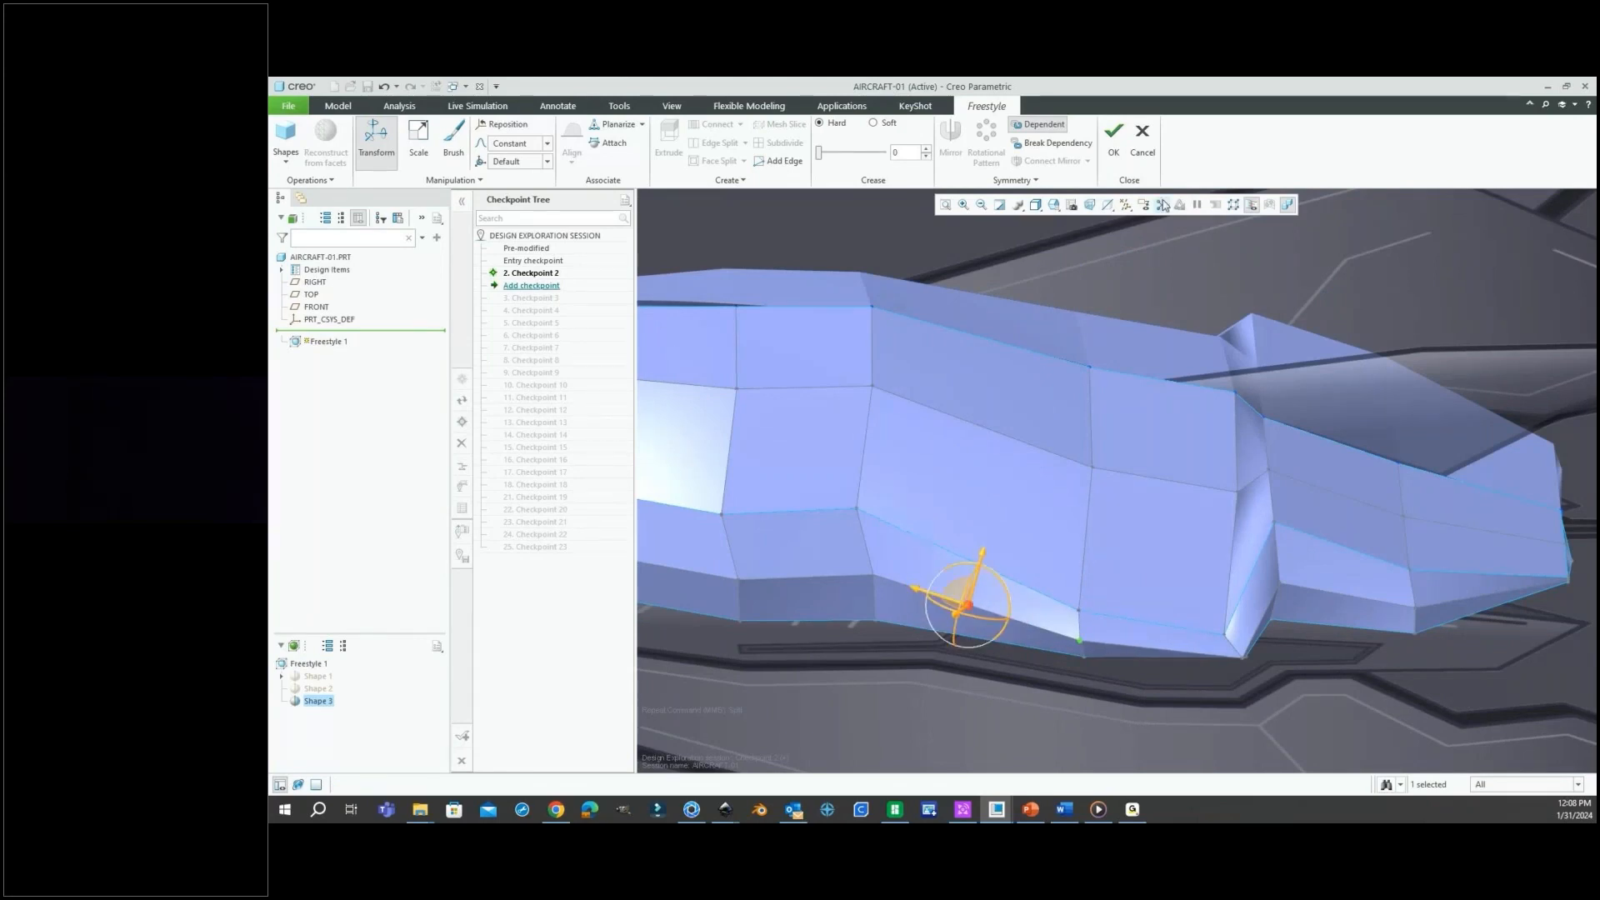
# Return to the straight side view and shift the bottom-edge vertex slightly forward beneath the lower side vertex.
pyautogui.click(1053, 205)
pyautogui.click(1075, 297)
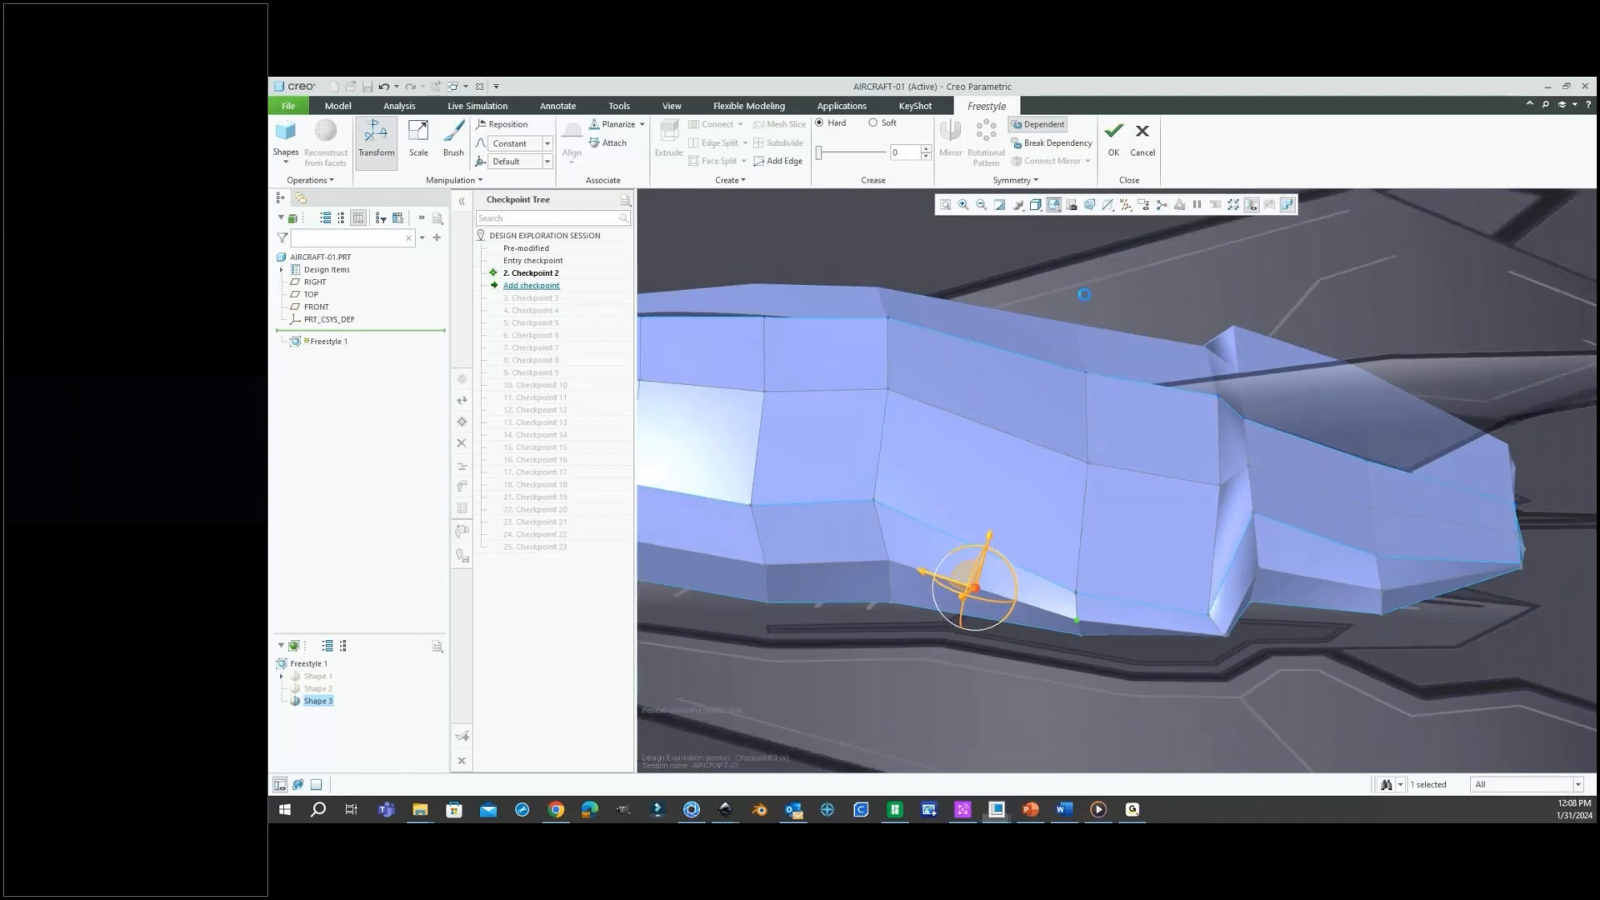
pyautogui.scroll(6, 1133, 492)
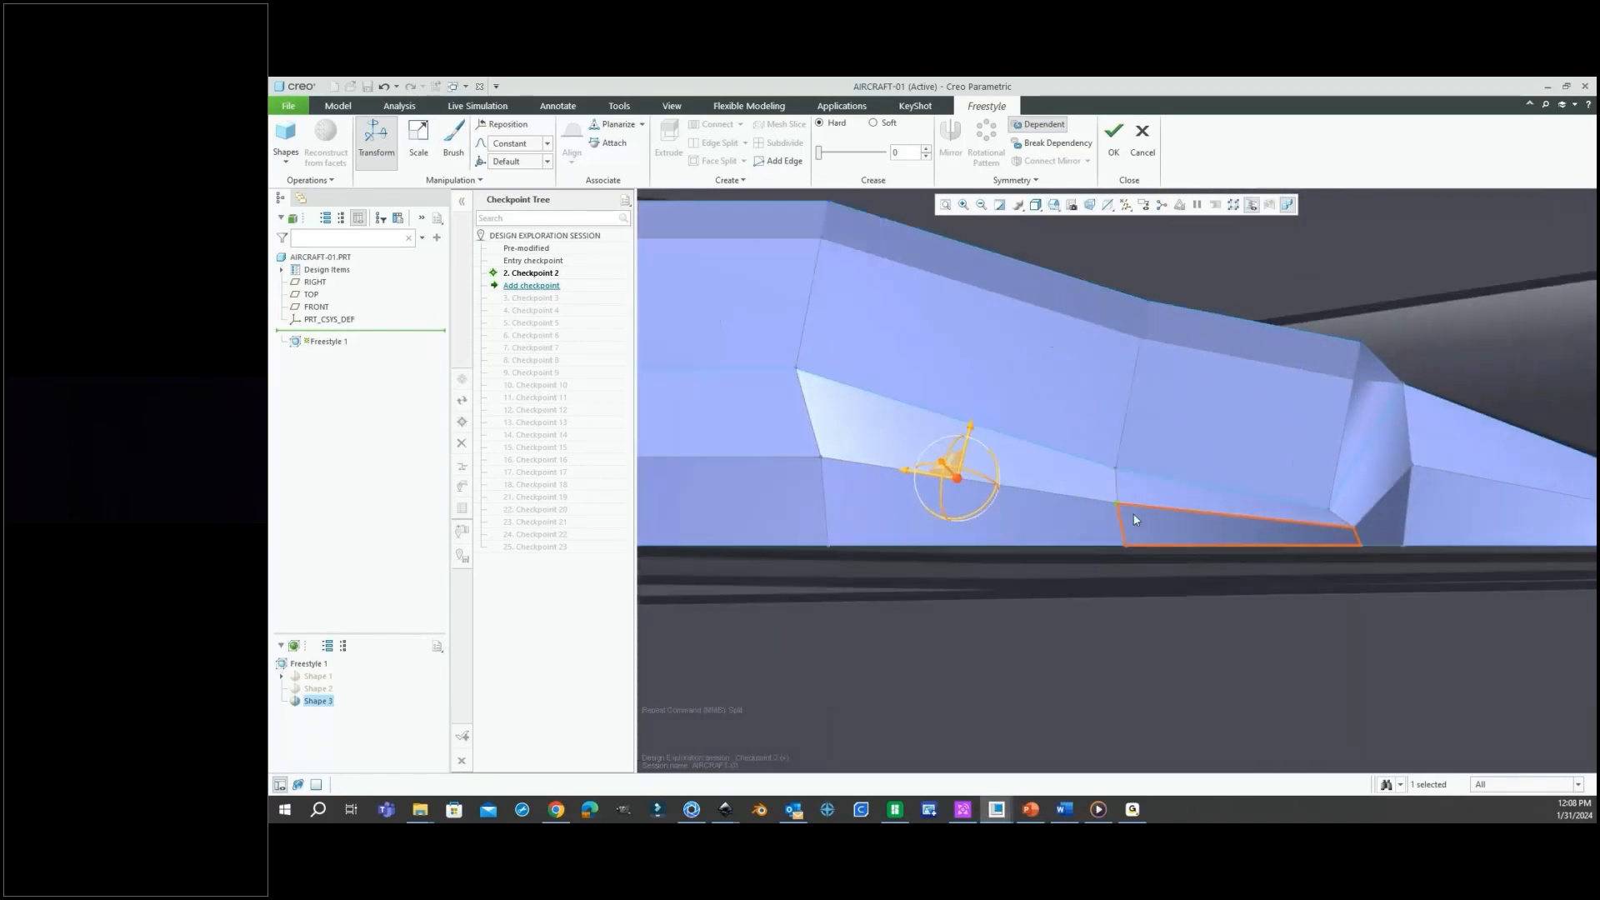
pyautogui.click(1122, 550)
pyautogui.moveTo(1068, 551); pyautogui.dragTo(1063, 553)
# Relocate the upper side vertex's dragger to the sloping edge ahead of it and slide the vertex forward to align with those below.
pyautogui.scroll(-2, 1066, 563)
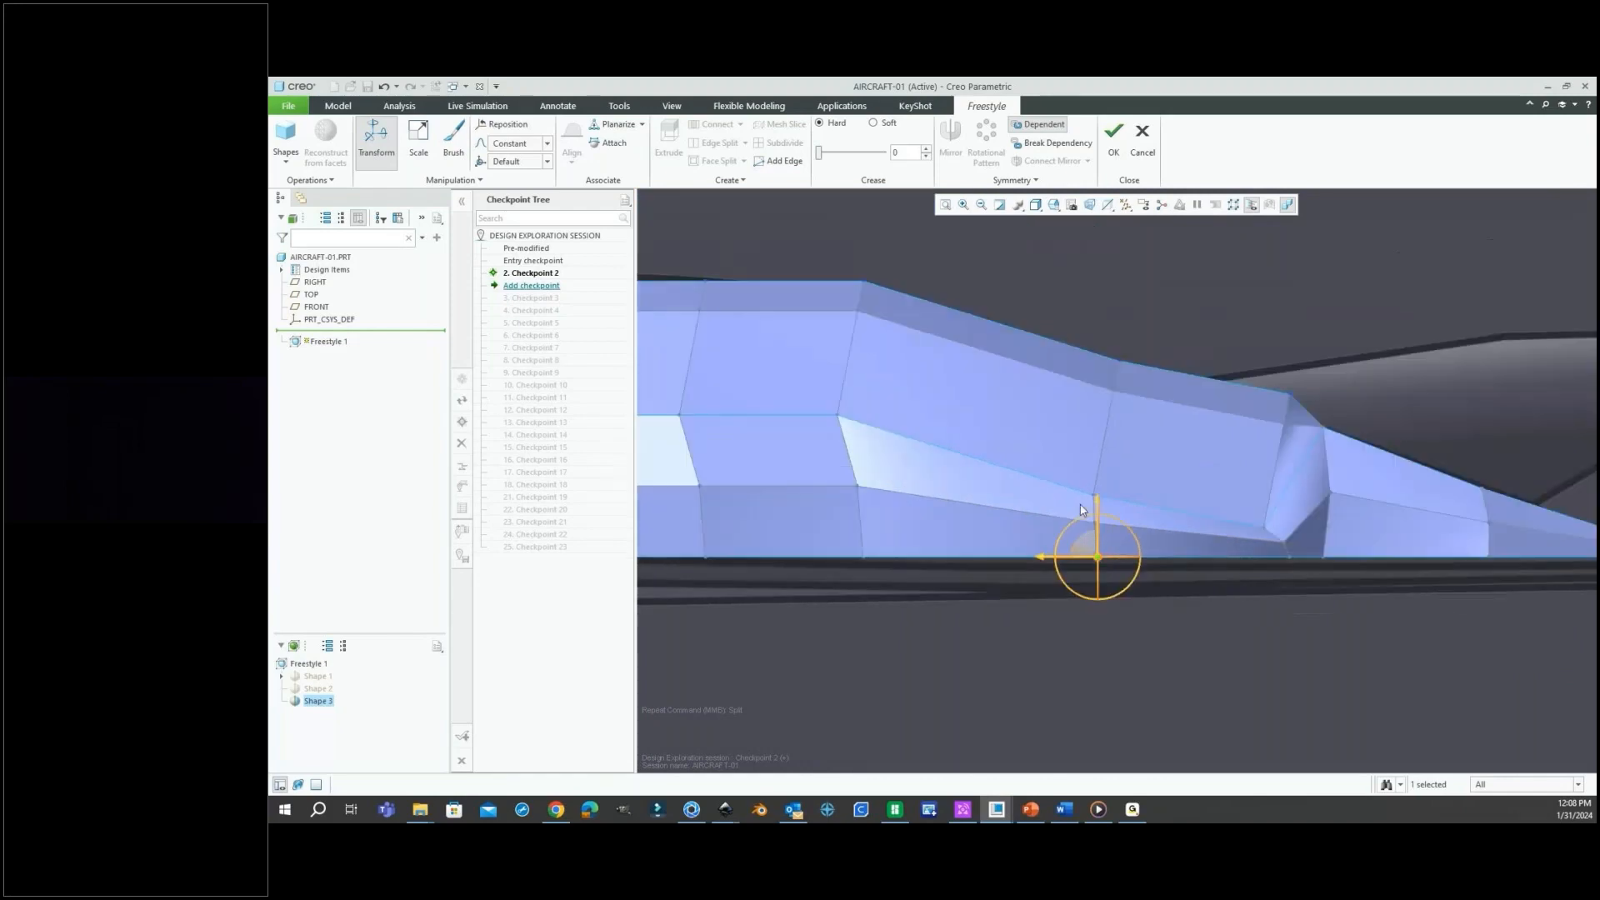
pyautogui.rightClick(1113, 392)
pyautogui.click(1148, 419)
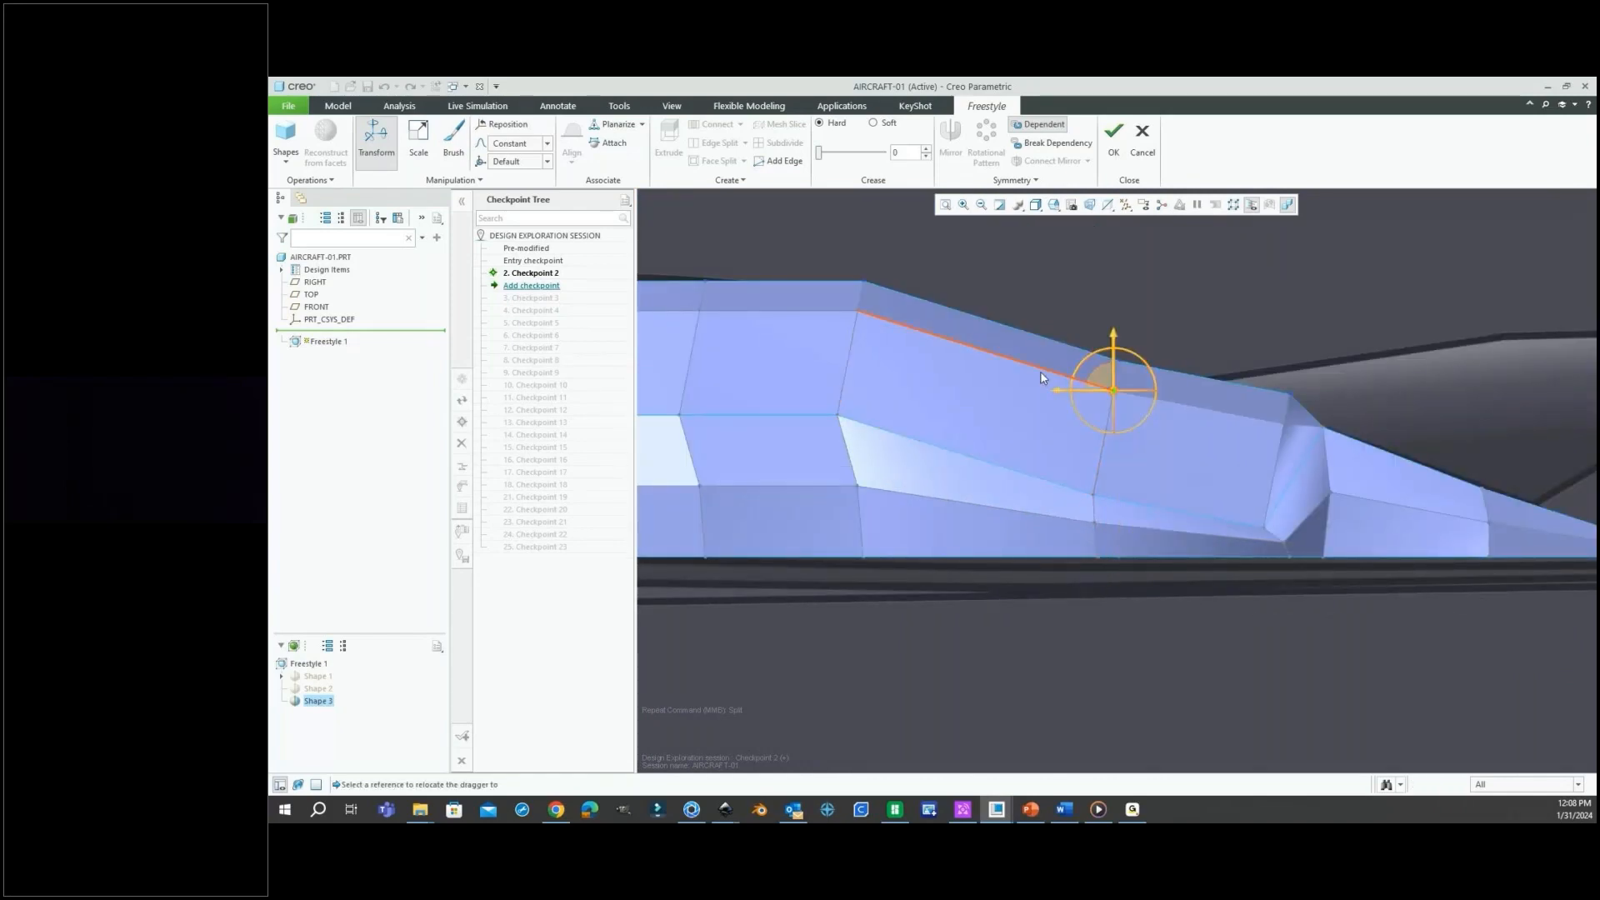
pyautogui.click(1006, 367)
pyautogui.moveTo(1007, 367); pyautogui.dragTo(1014, 367)
# Relocate the top-edge vertex's dragger to the sloping top edge and slide the vertex forward in line with the column below.
pyautogui.click(1118, 360)
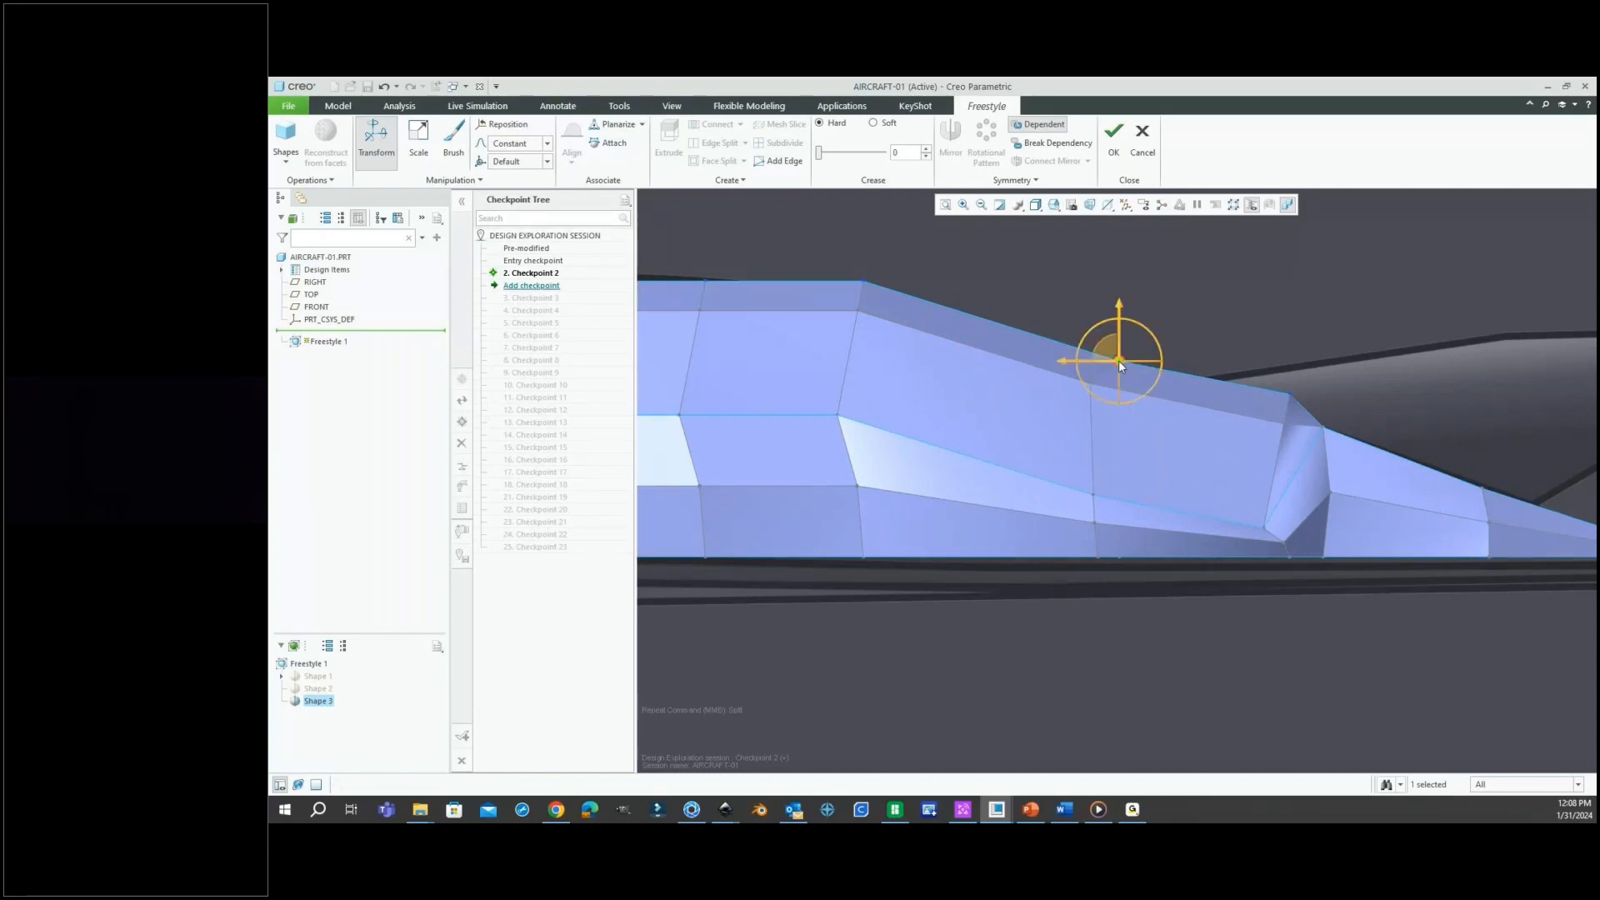
pyautogui.rightClick(1118, 360)
pyautogui.click(1145, 388)
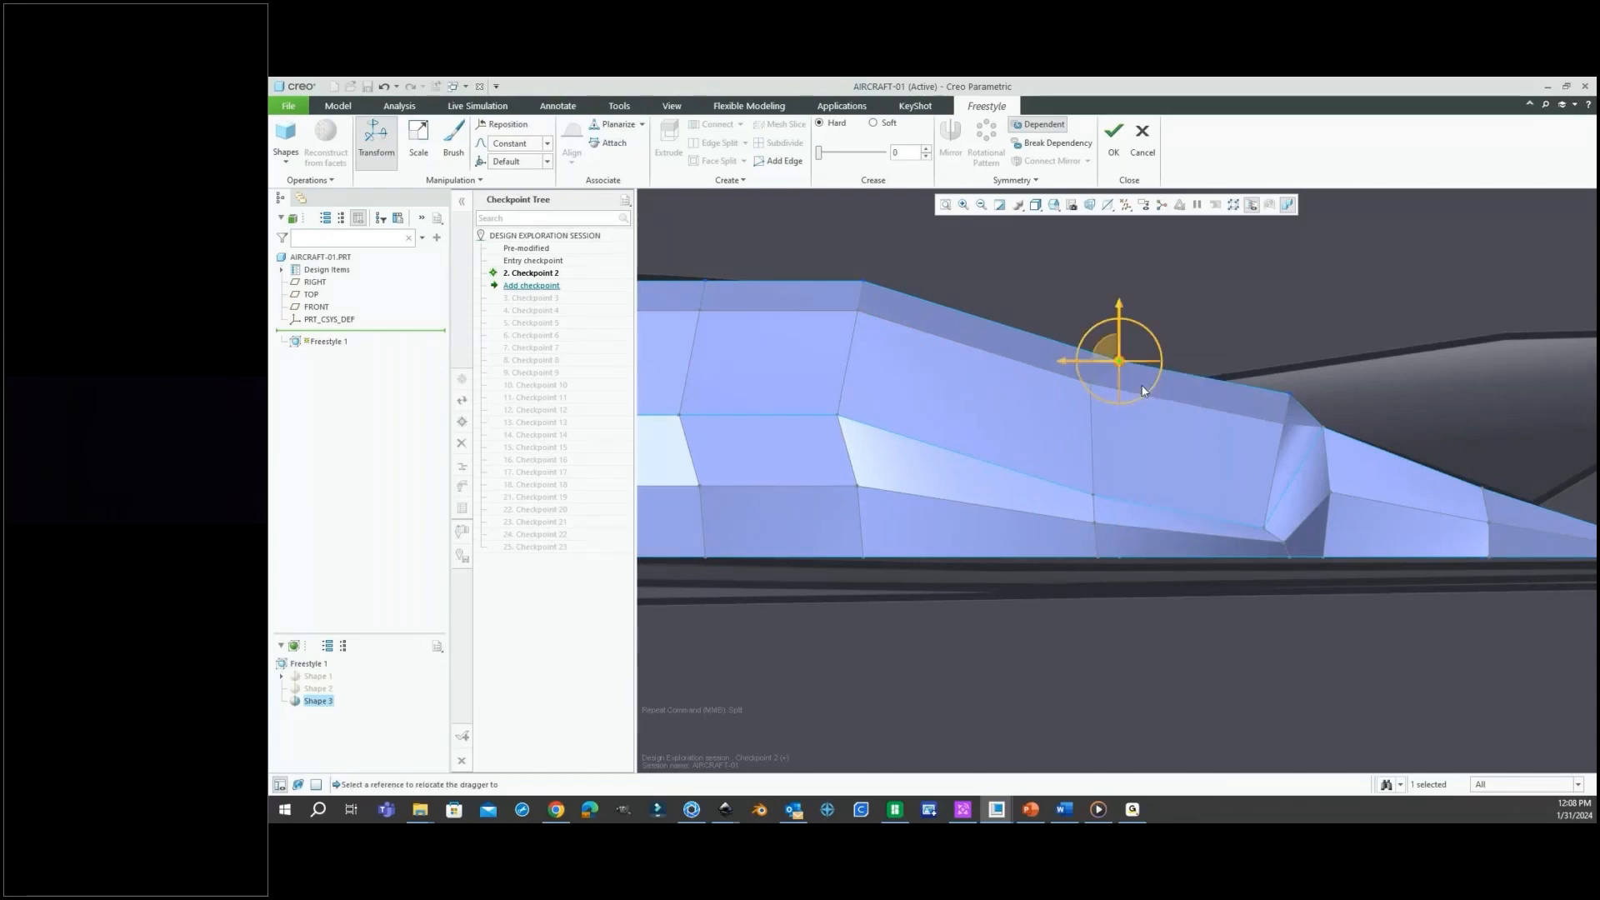
pyautogui.click(1033, 335)
pyautogui.moveTo(1033, 335); pyautogui.dragTo(1014, 332)
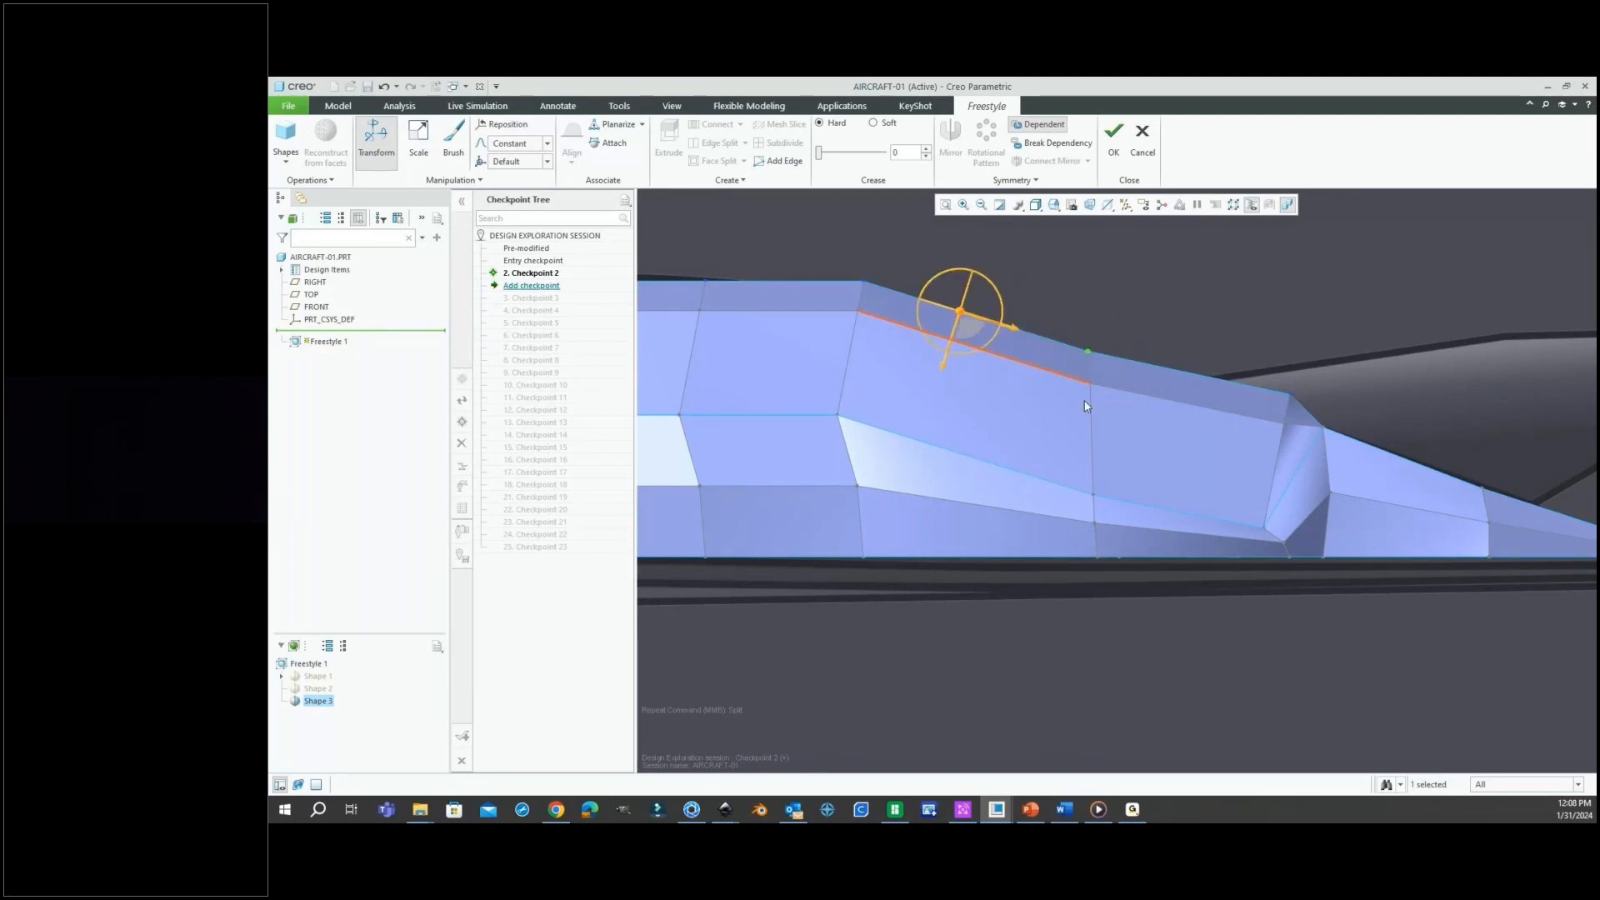
# Relocate the bottom-edge vertex's dragger to the bottom edge ahead of it and nudge the vertex forward into line with the column.
pyautogui.scroll(2, 1093, 529)
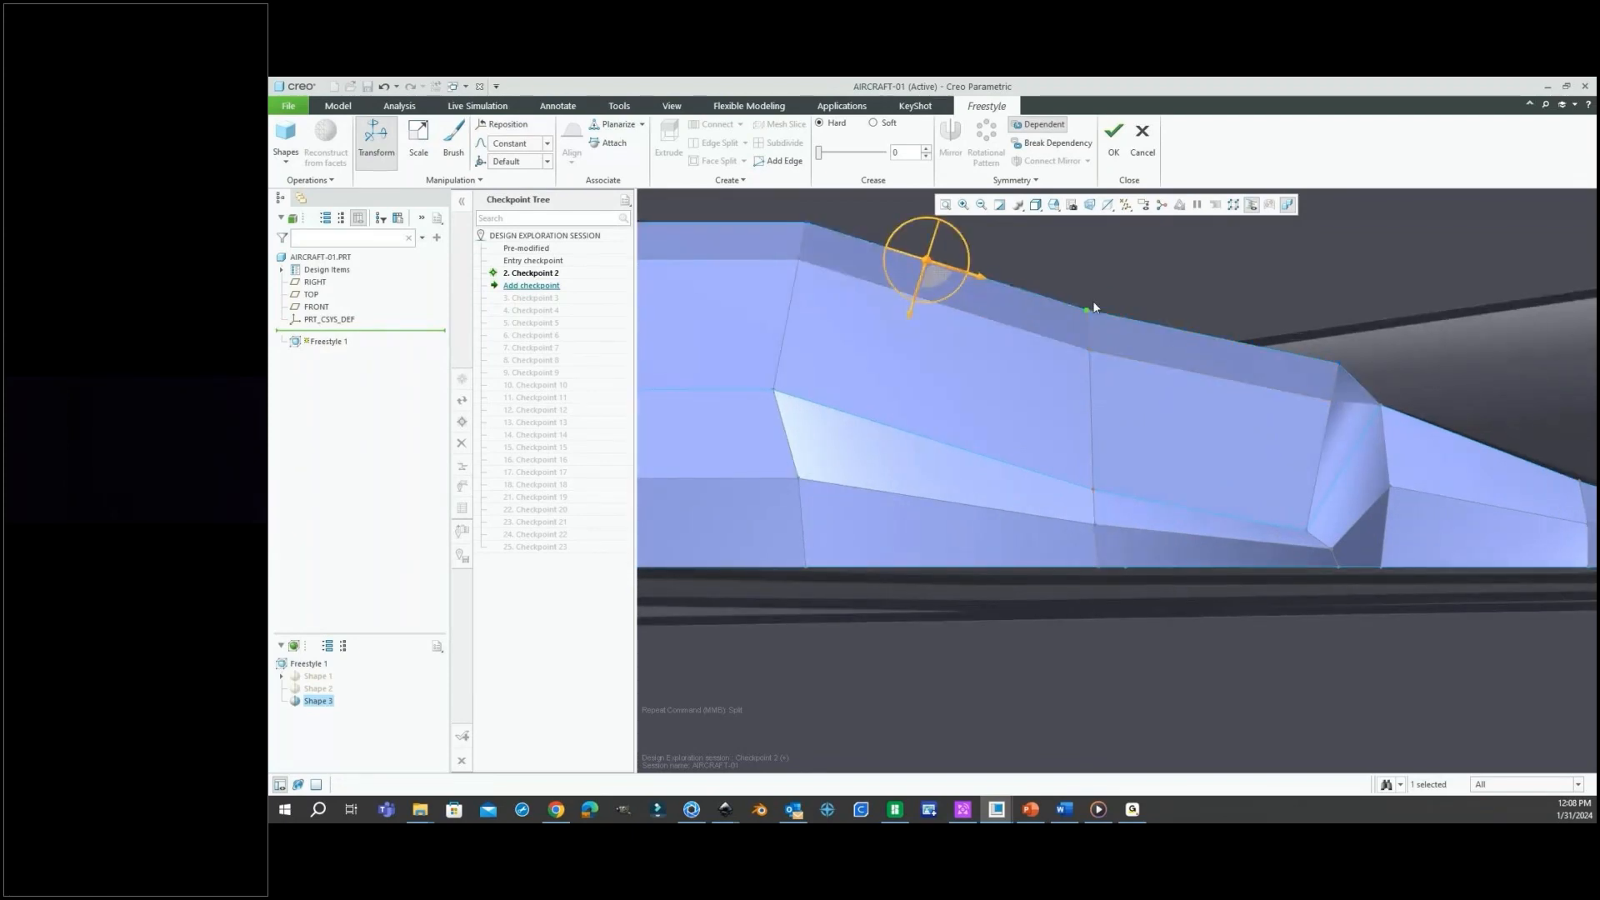
pyautogui.click(1100, 567)
pyautogui.rightClick(1100, 568)
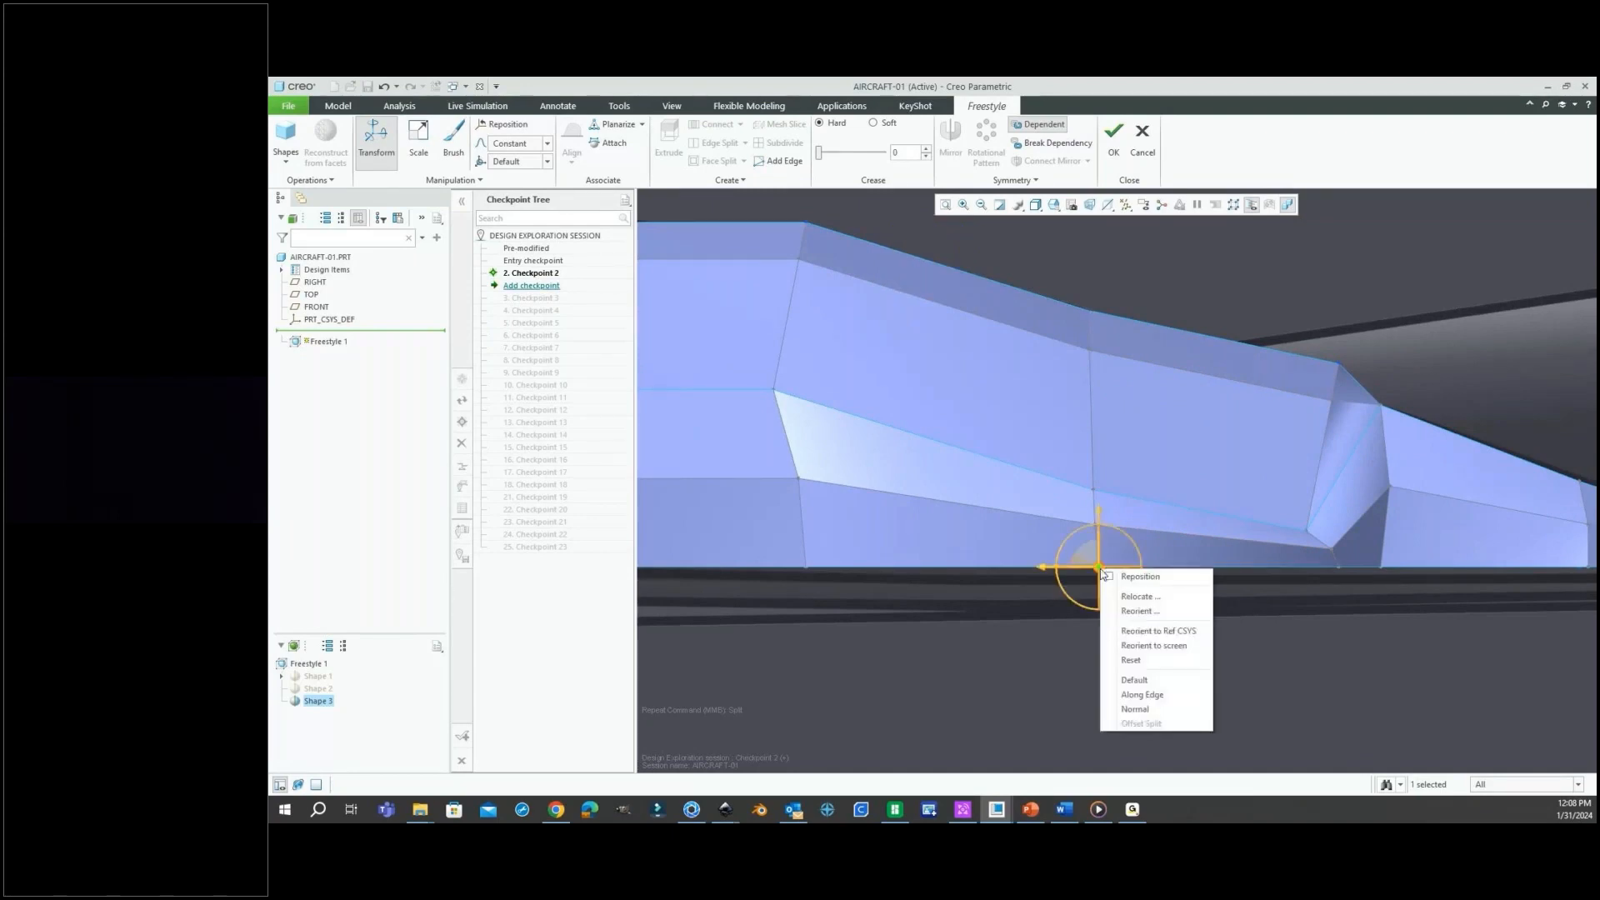
pyautogui.click(1104, 576)
pyautogui.click(1013, 567)
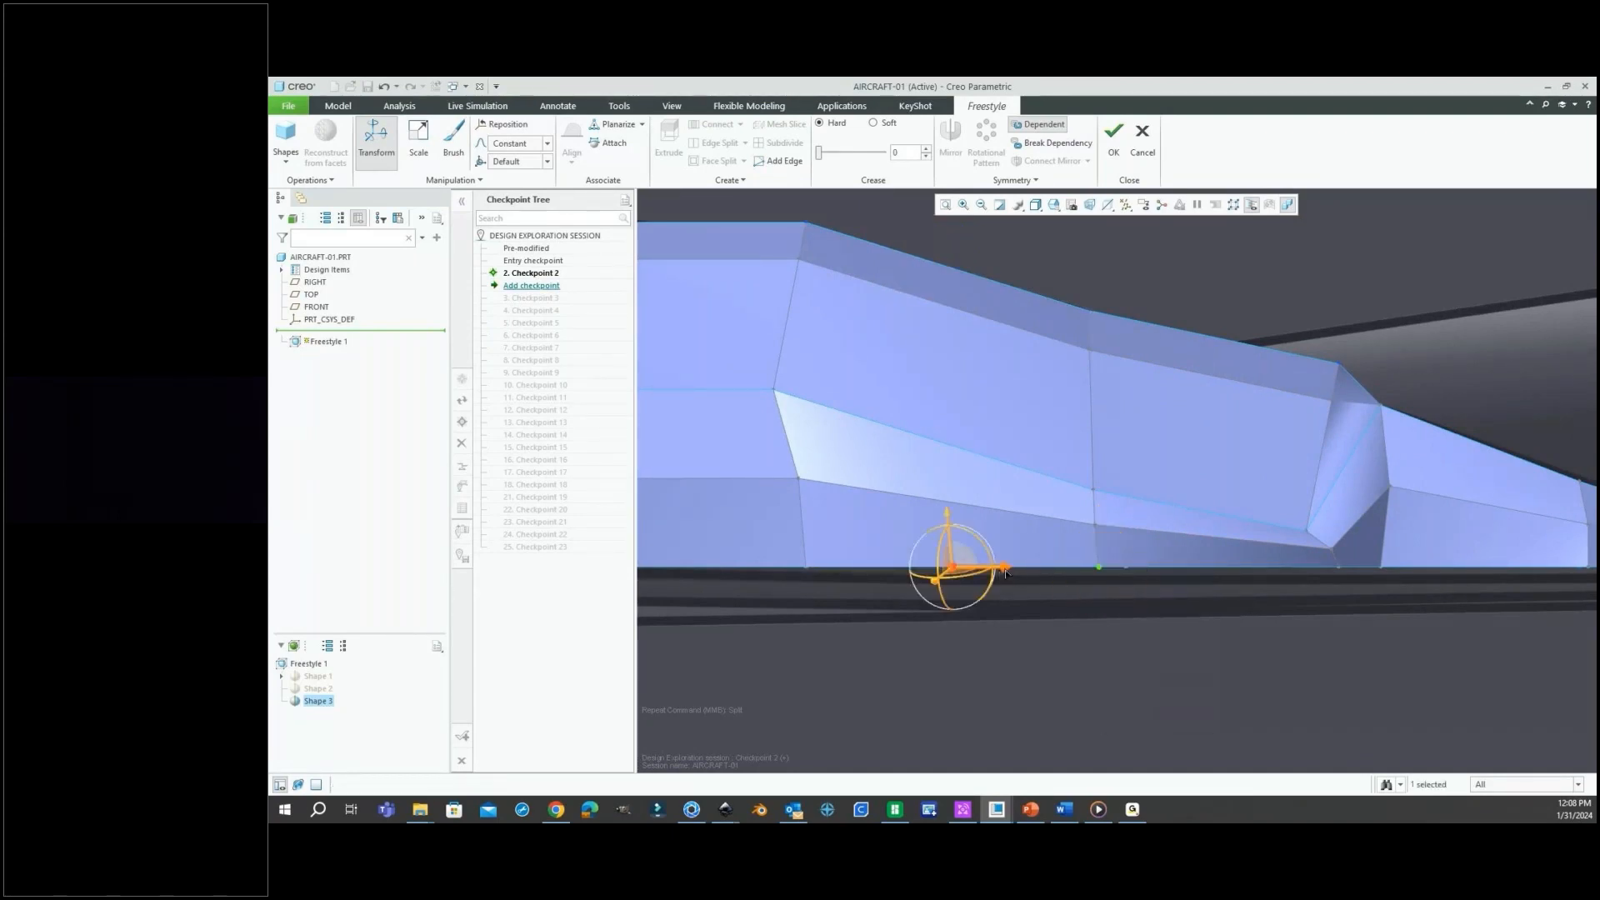
pyautogui.moveTo(1005, 570); pyautogui.dragTo(1003, 571)
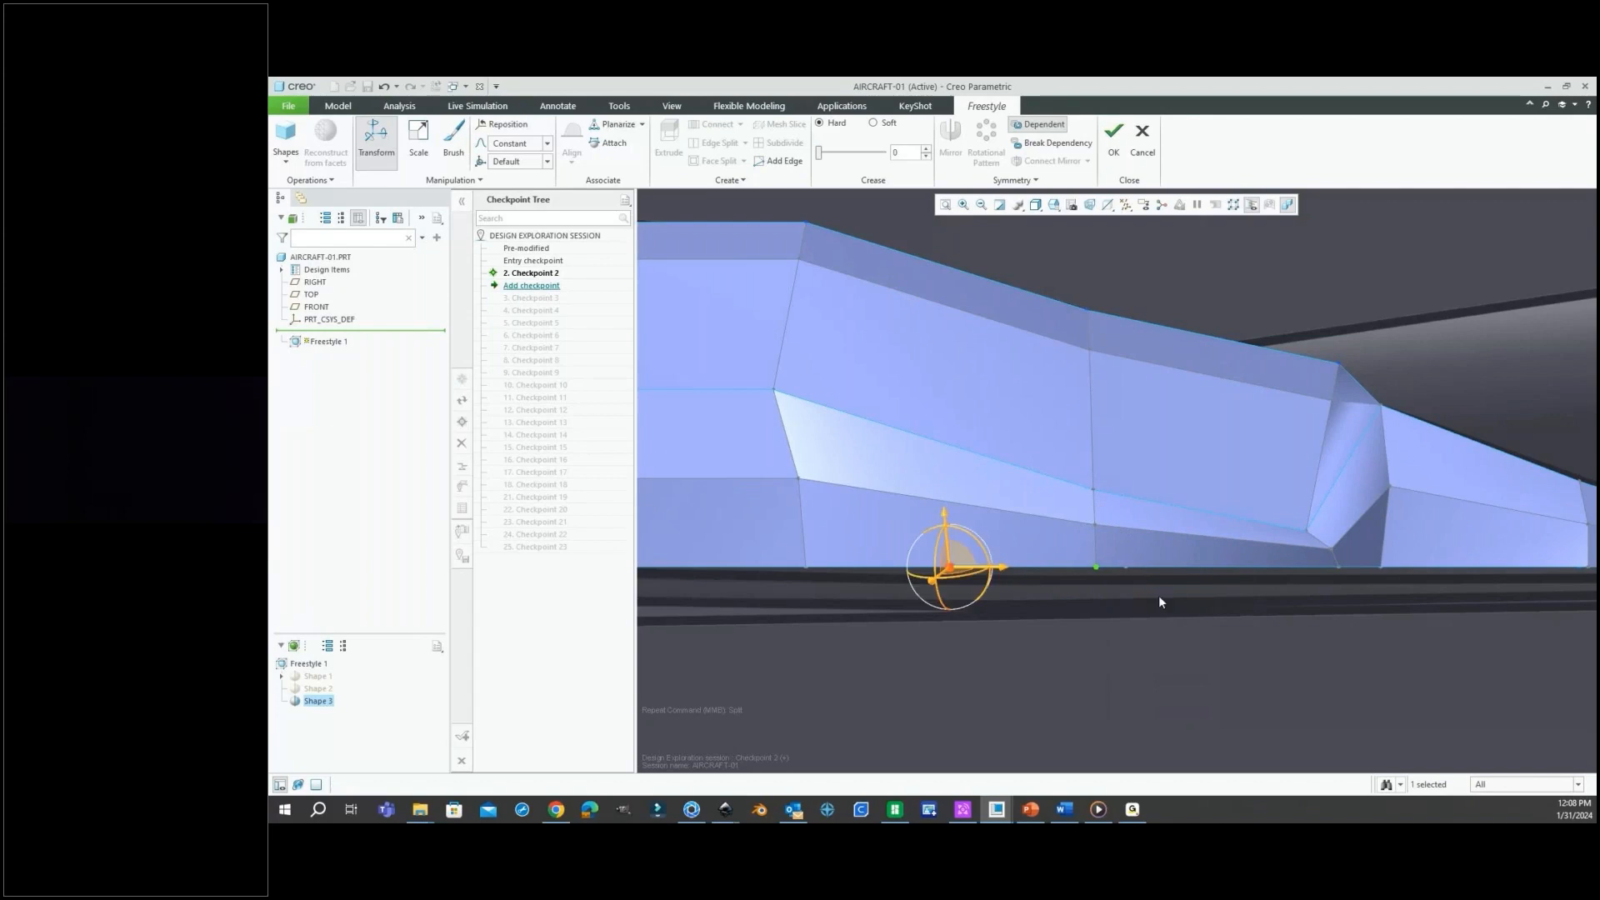
# In a straight side view, raise the vertex at the lower front corner of the rear side notch.
pyautogui.moveTo(1159, 598)
pyautogui.mouseDown(button='middle')
pyautogui.moveTo(1303, 589)
pyautogui.moveTo(1292, 547)
pyautogui.moveTo(1181, 575)
pyautogui.moveTo(1180, 605)
pyautogui.moveTo(1199, 575)
pyautogui.moveTo(1175, 492)
pyautogui.moveTo(1129, 533)
pyautogui.moveTo(1222, 503)
pyautogui.mouseUp(button='middle')
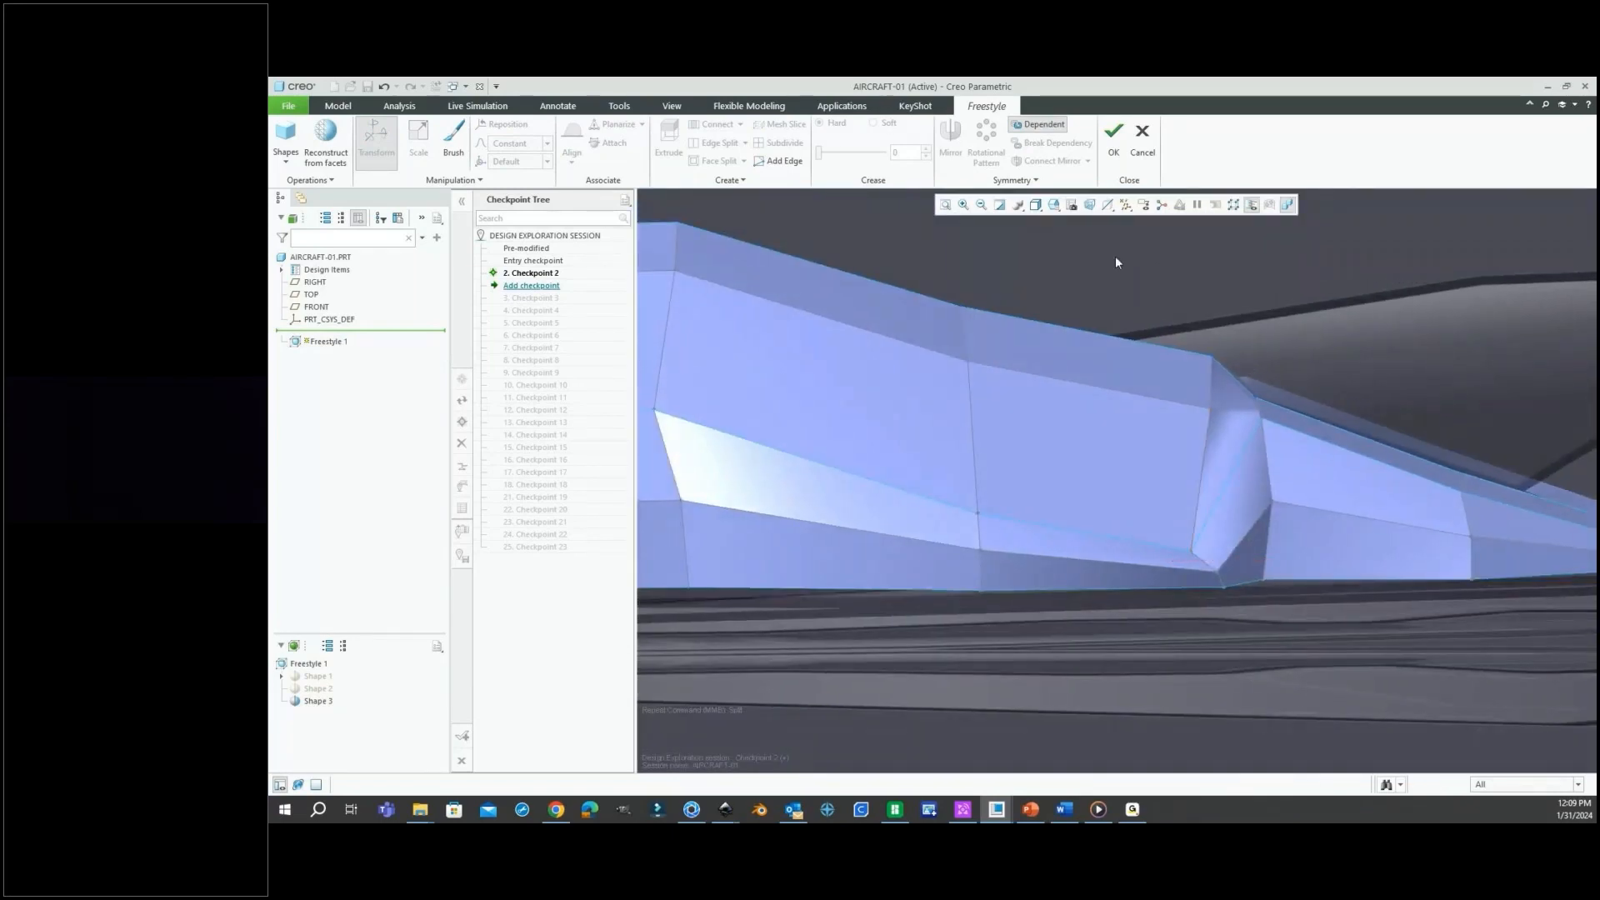
pyautogui.click(1054, 204)
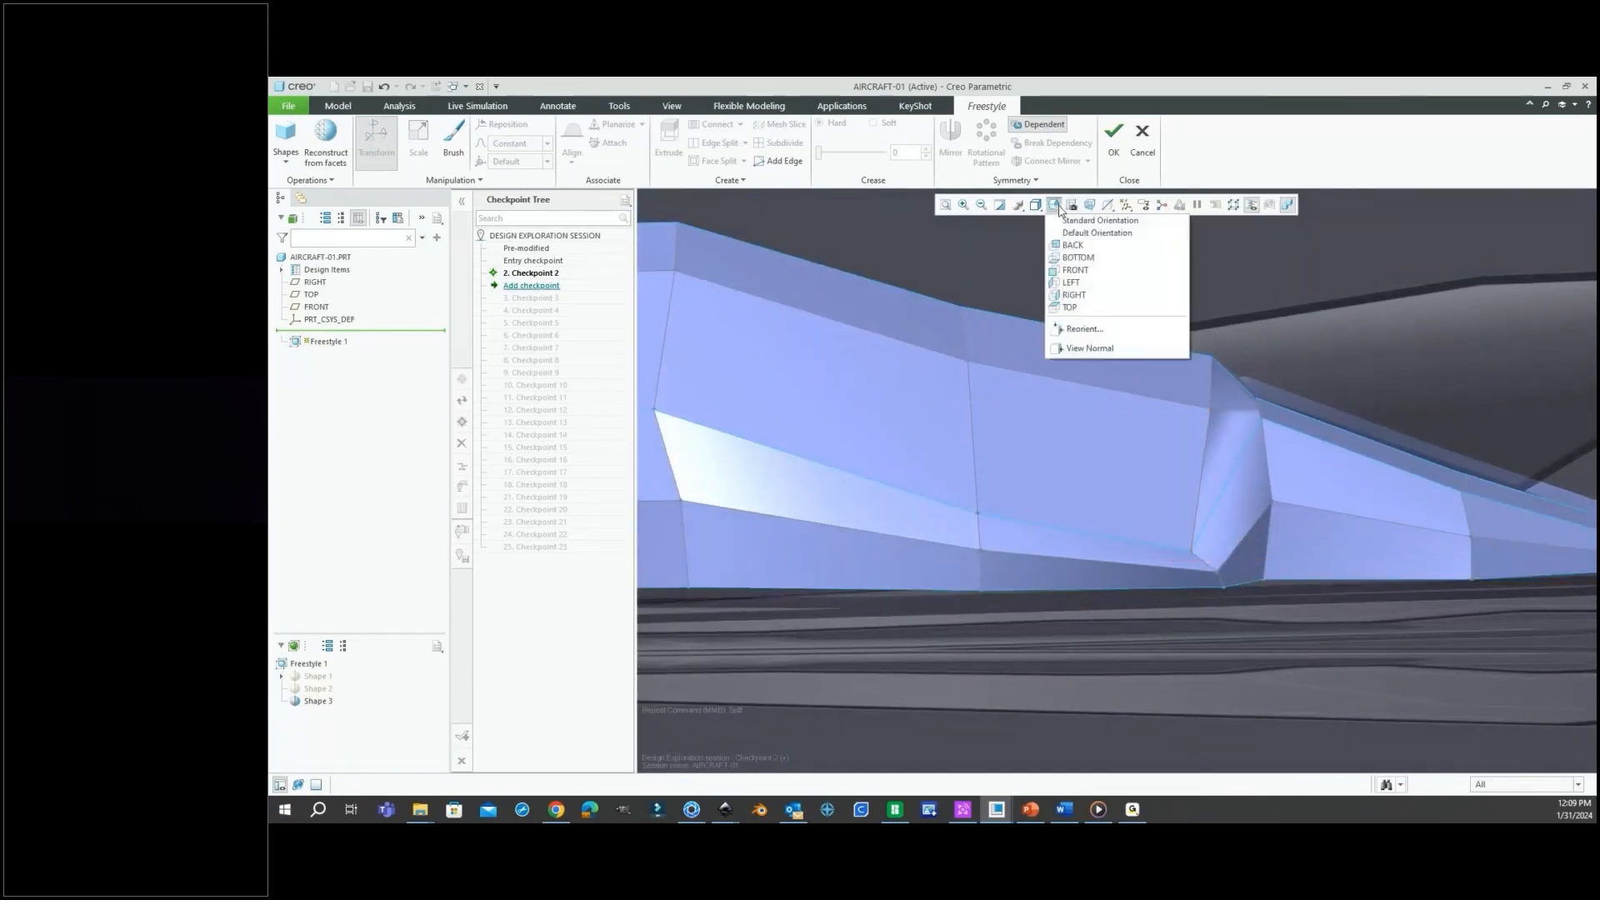
pyautogui.click(1089, 283)
pyautogui.scroll(5, 1168, 504)
pyautogui.scroll(2, 1168, 504)
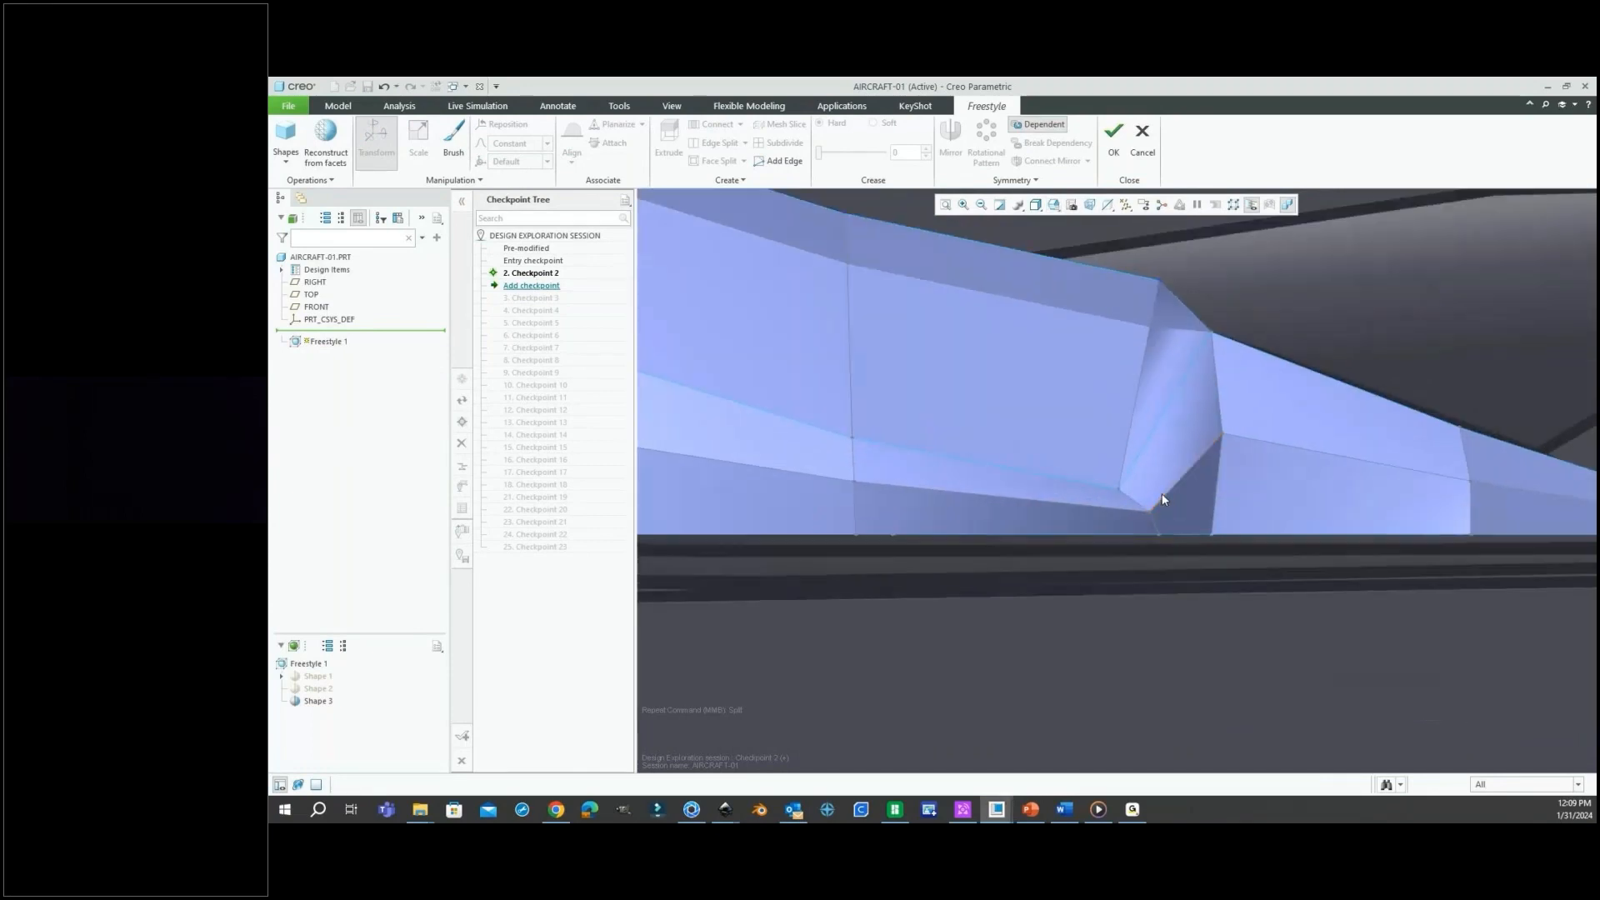
pyautogui.scroll(-1, 1160, 500)
pyautogui.click(1127, 486)
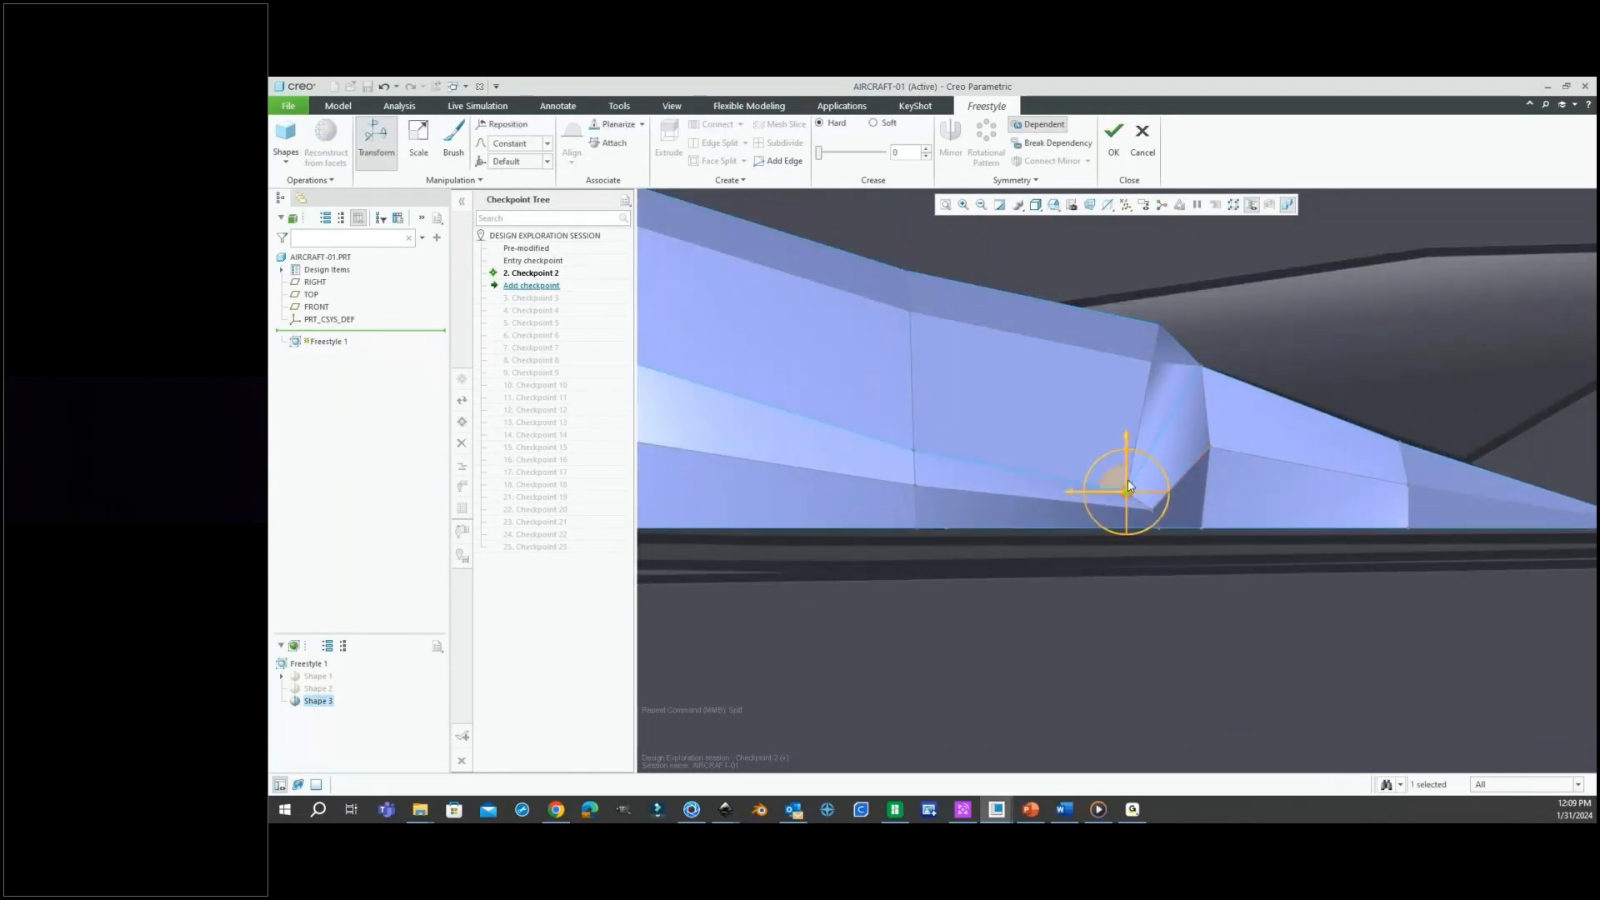
pyautogui.moveTo(1129, 444); pyautogui.dragTo(1129, 423)
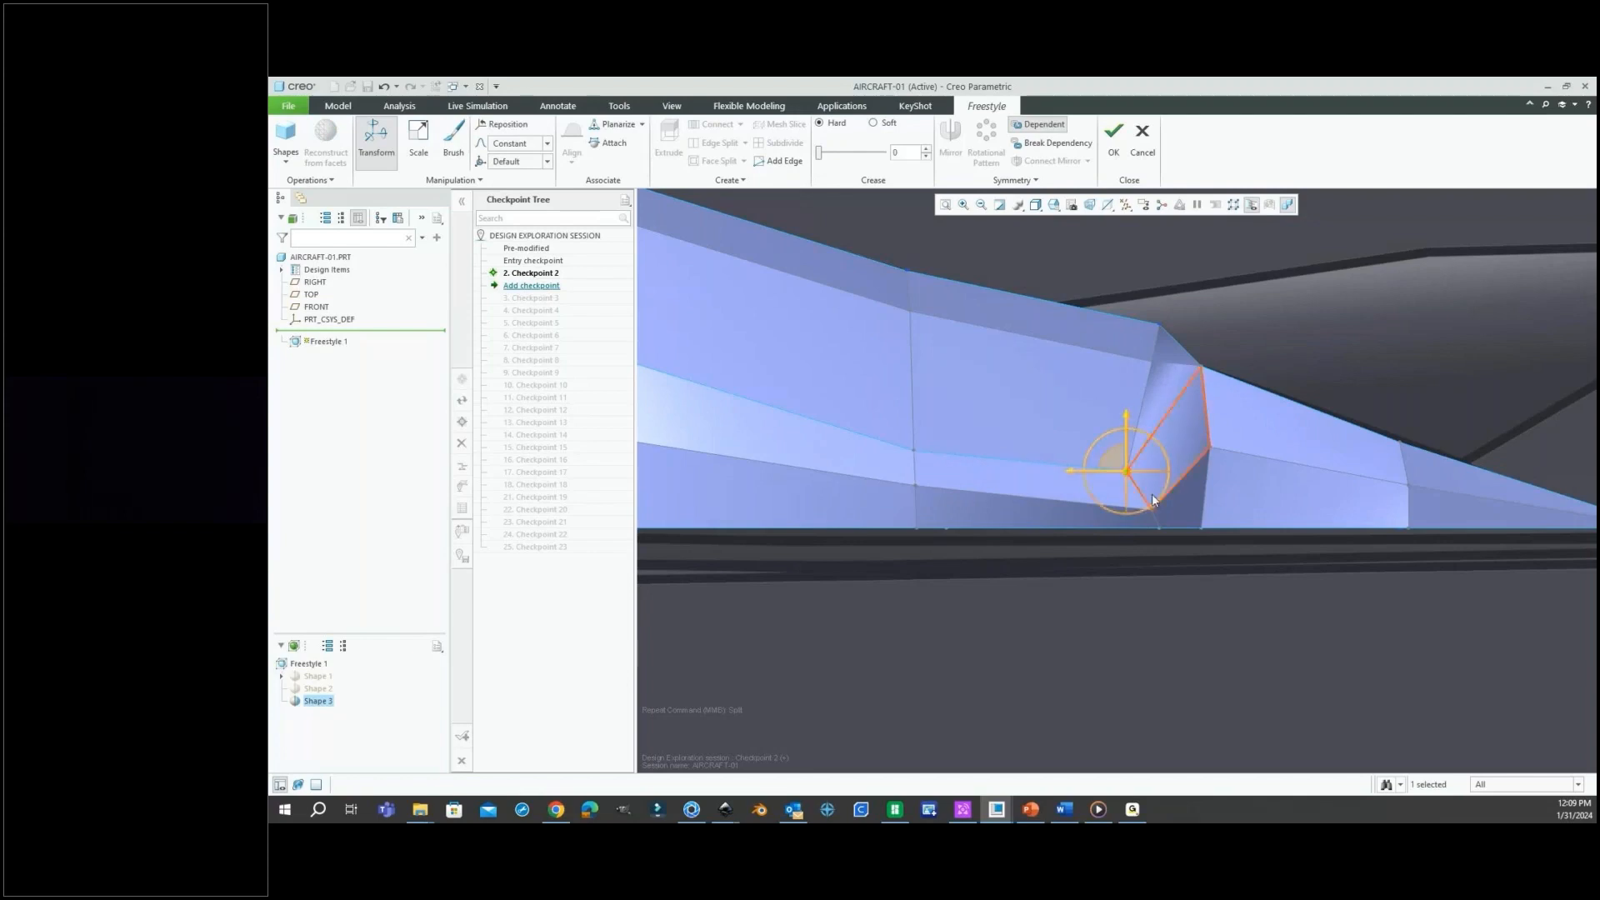
# Nudge the notch's lower front vertex upward and slide the side vertex just above it rearward into line with the column.
pyautogui.click(1152, 497)
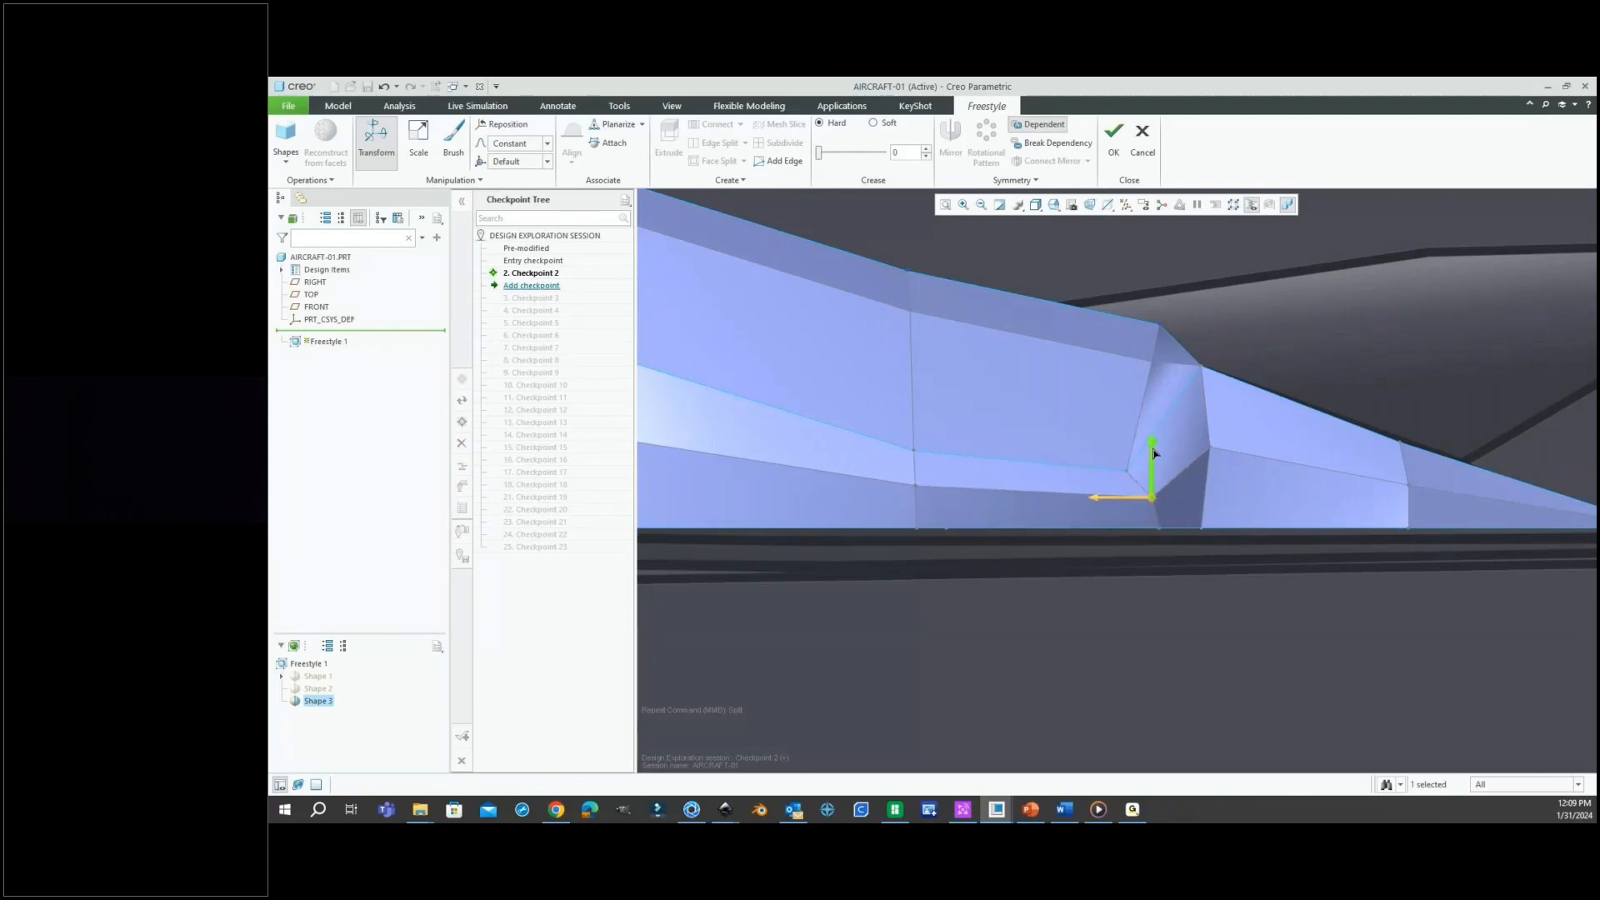
pyautogui.moveTo(1152, 497); pyautogui.dragTo(1166, 538)
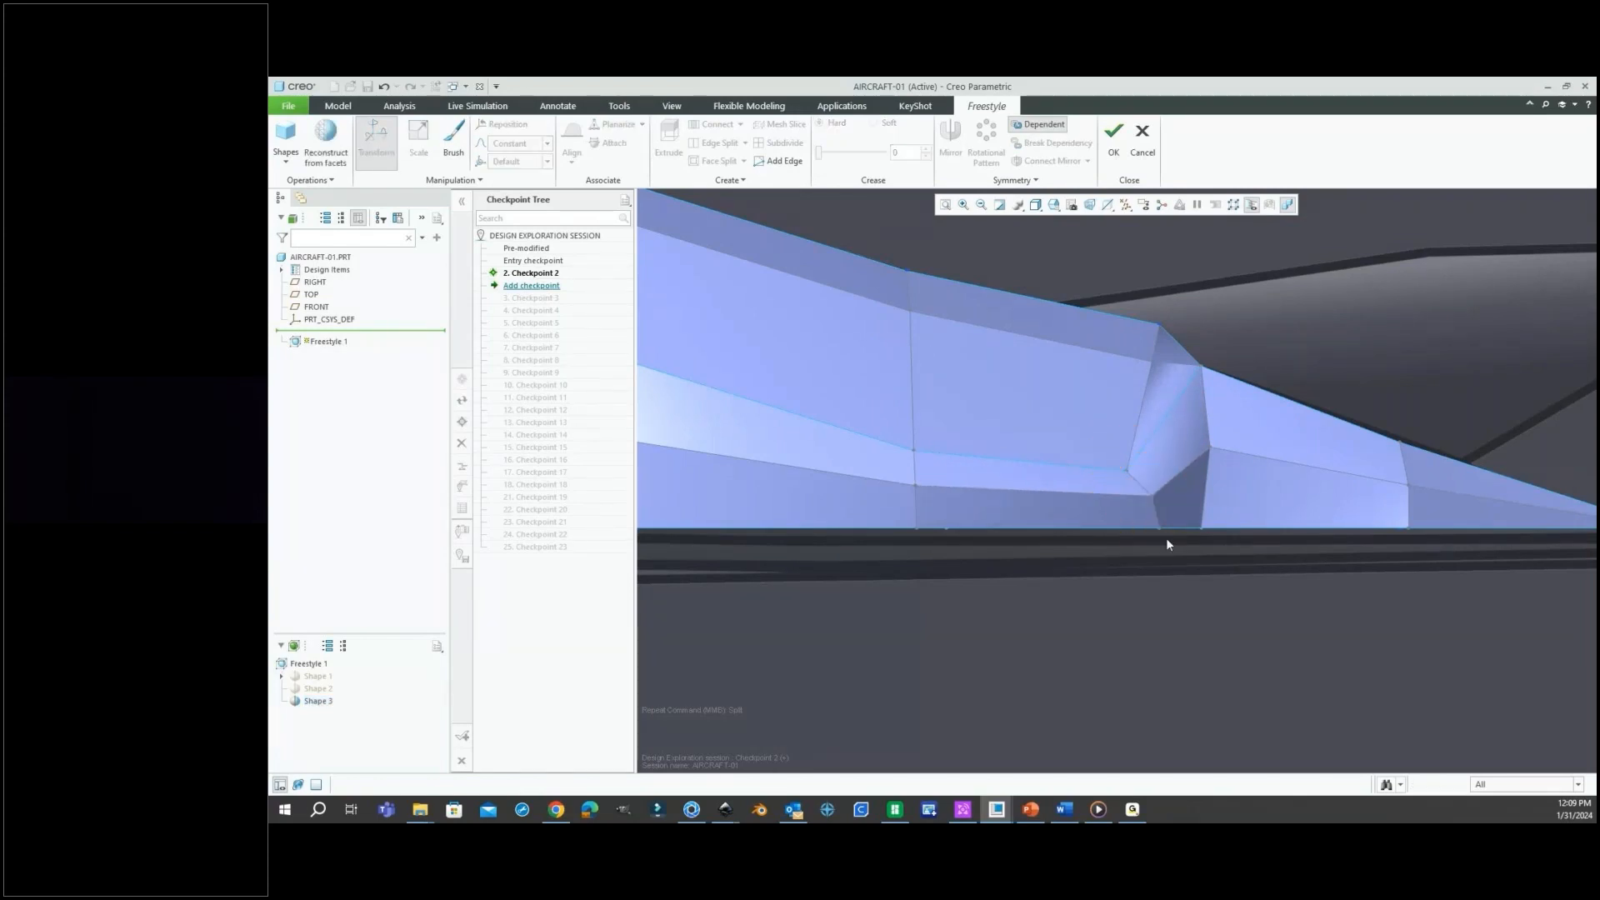
pyautogui.click(1126, 470)
pyautogui.moveTo(1073, 475); pyautogui.dragTo(1098, 476)
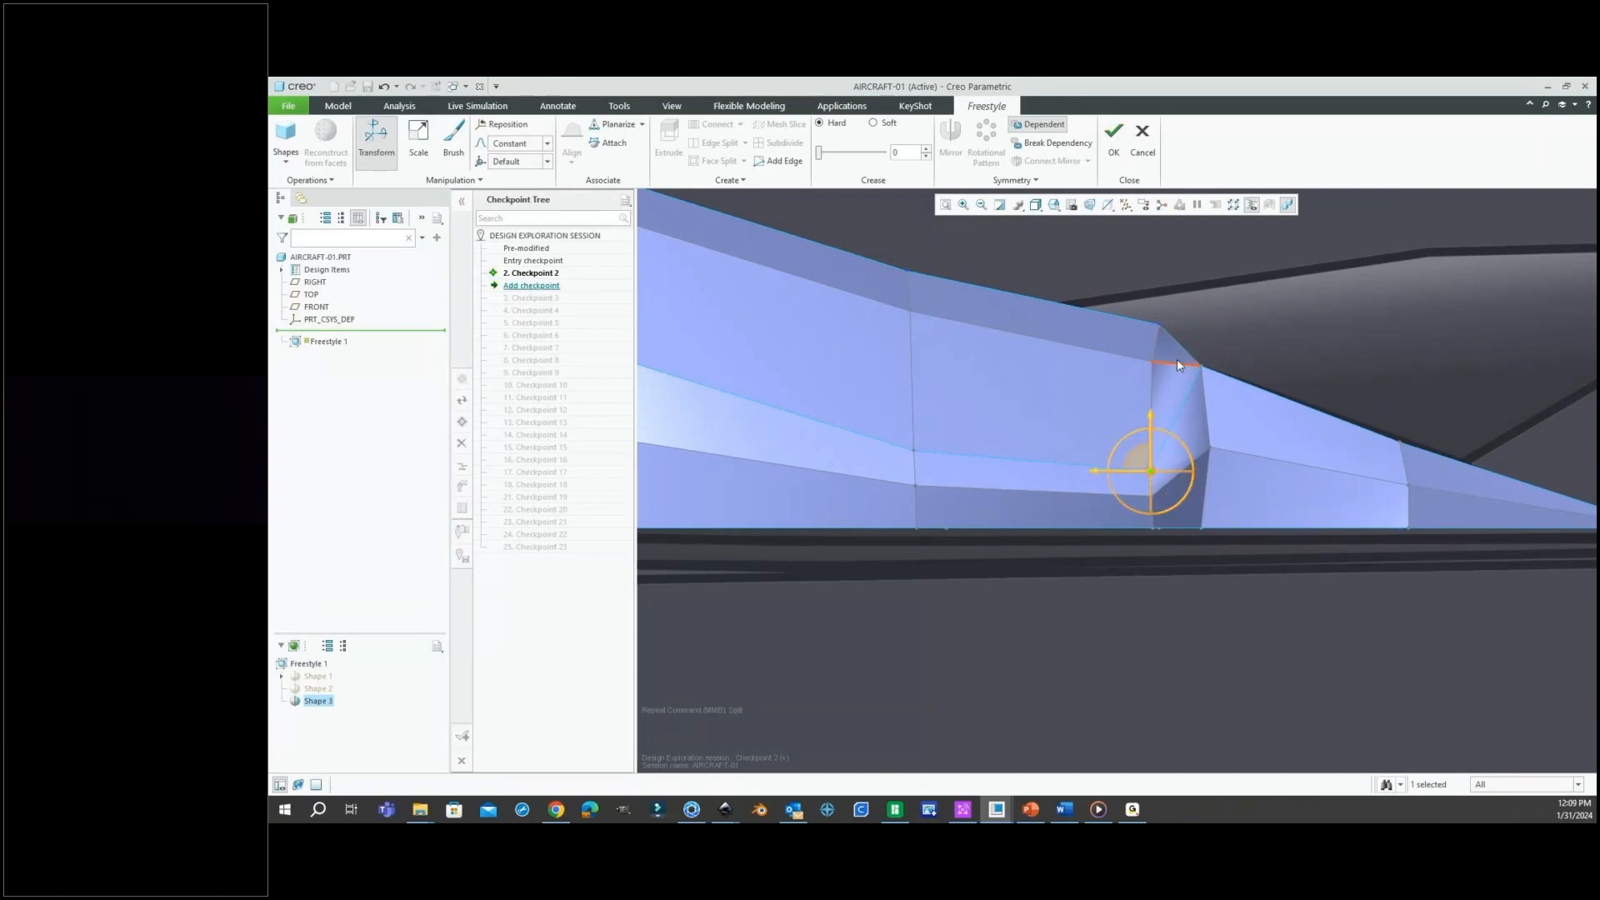
# Relocate the dragger of the top-edge vertex ahead of the notch to the sloping top edge and slide the vertex slightly forward.
pyautogui.click(1157, 323)
pyautogui.rightClick(1158, 324)
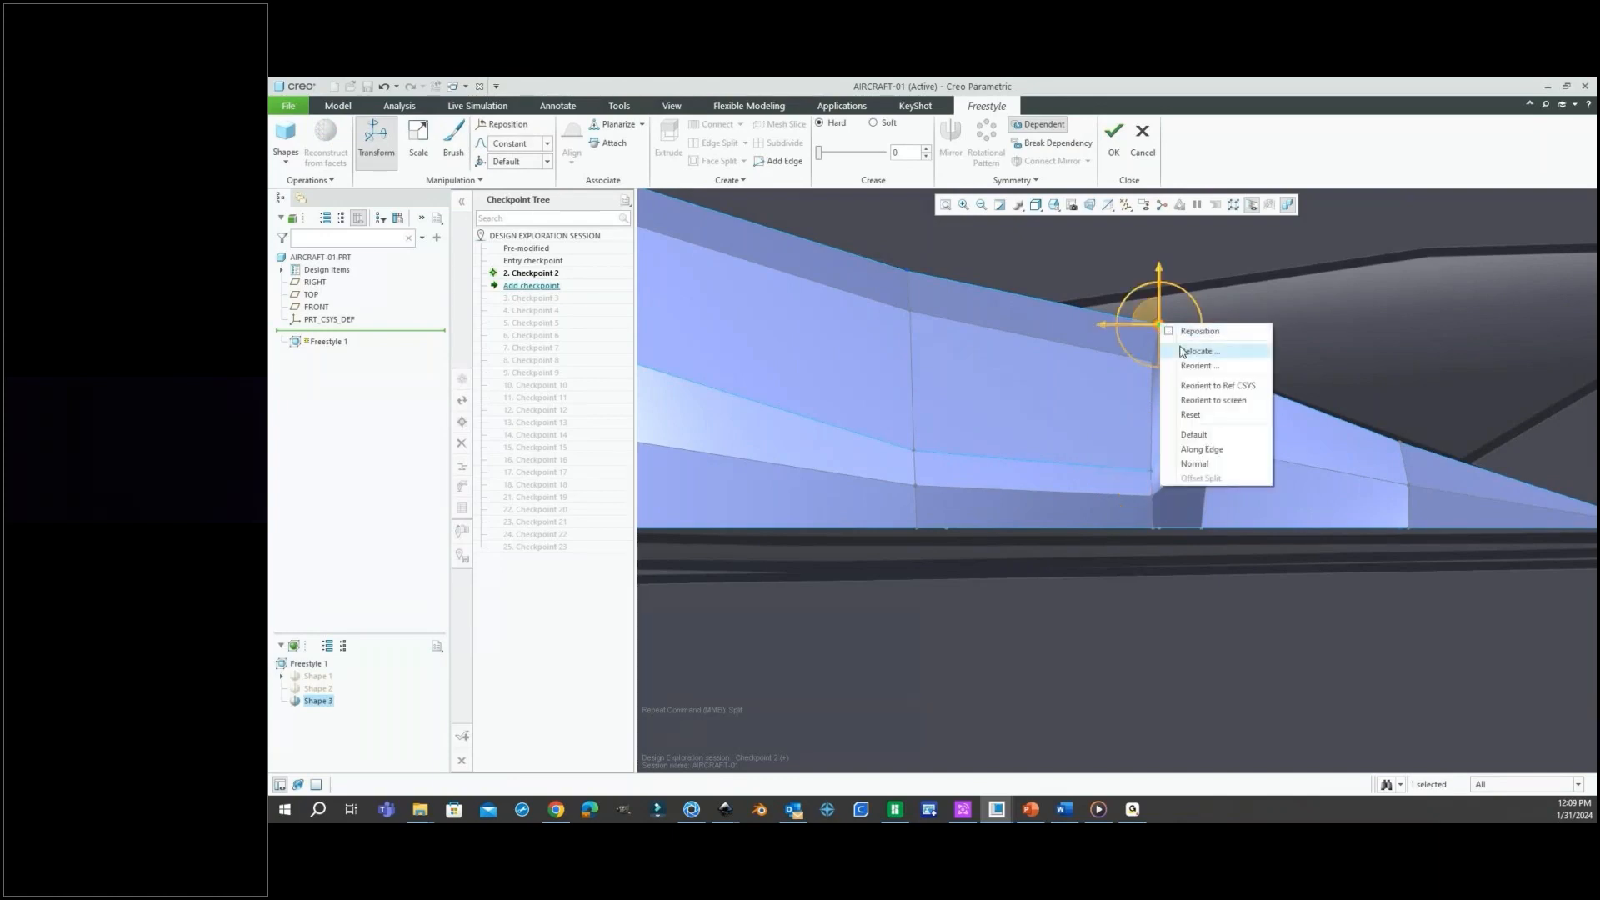
pyautogui.click(1197, 351)
pyautogui.click(1085, 315)
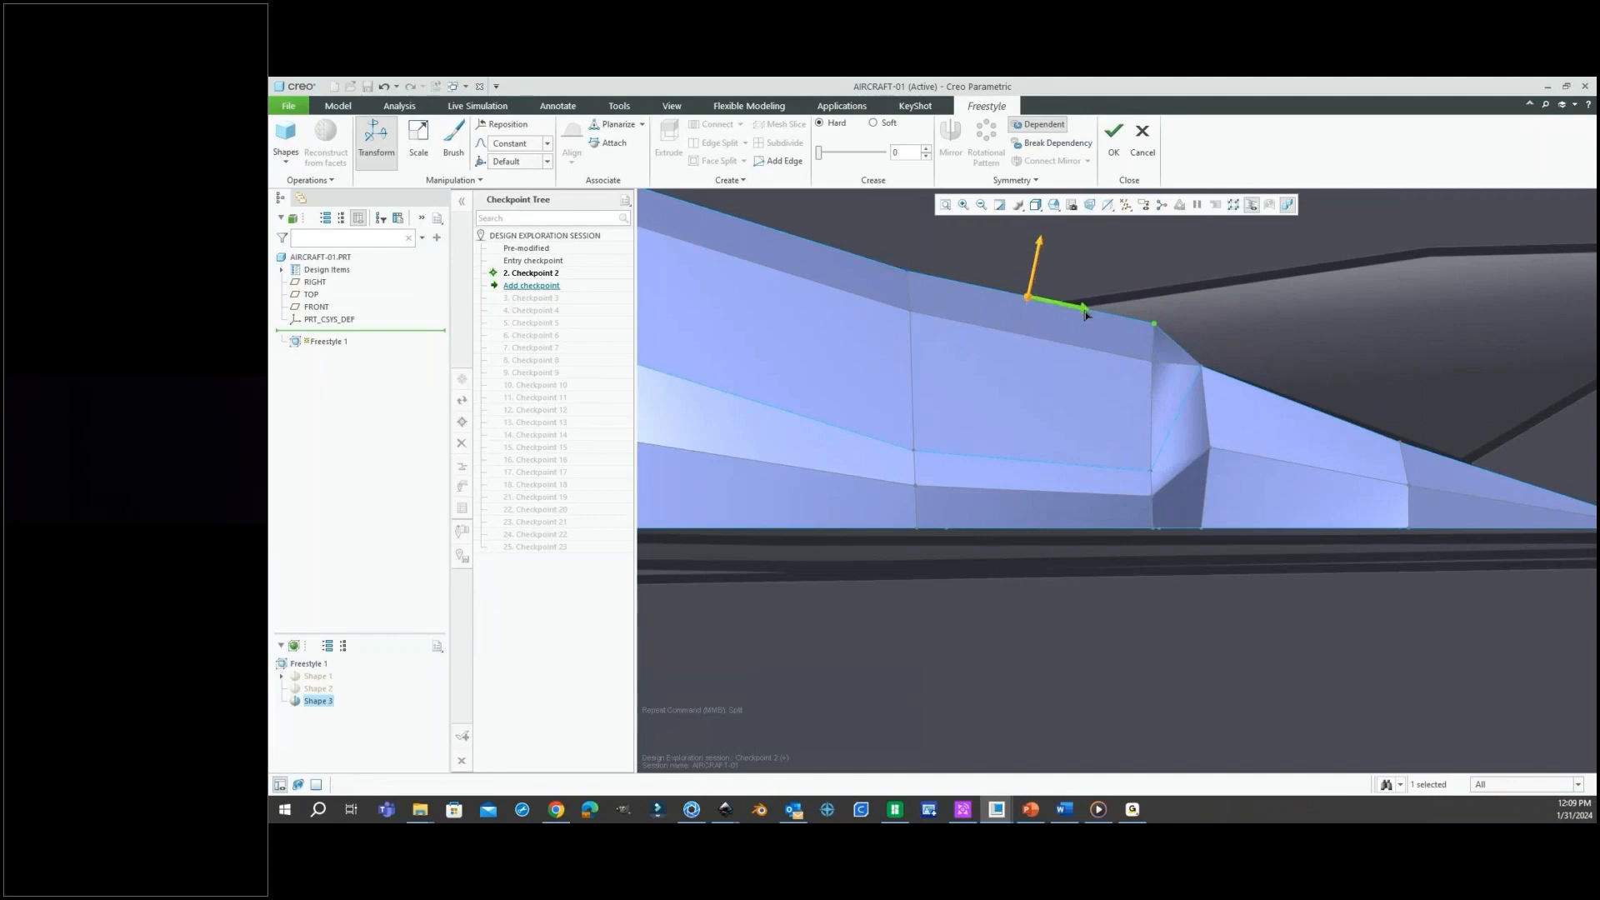
pyautogui.moveTo(1085, 315); pyautogui.dragTo(1079, 312)
pyautogui.click(1263, 624)
# Examine the fuselage mesh from several angles and check the crease values of the side edges running back from the nose.
pyautogui.scroll(2, 1081, 523)
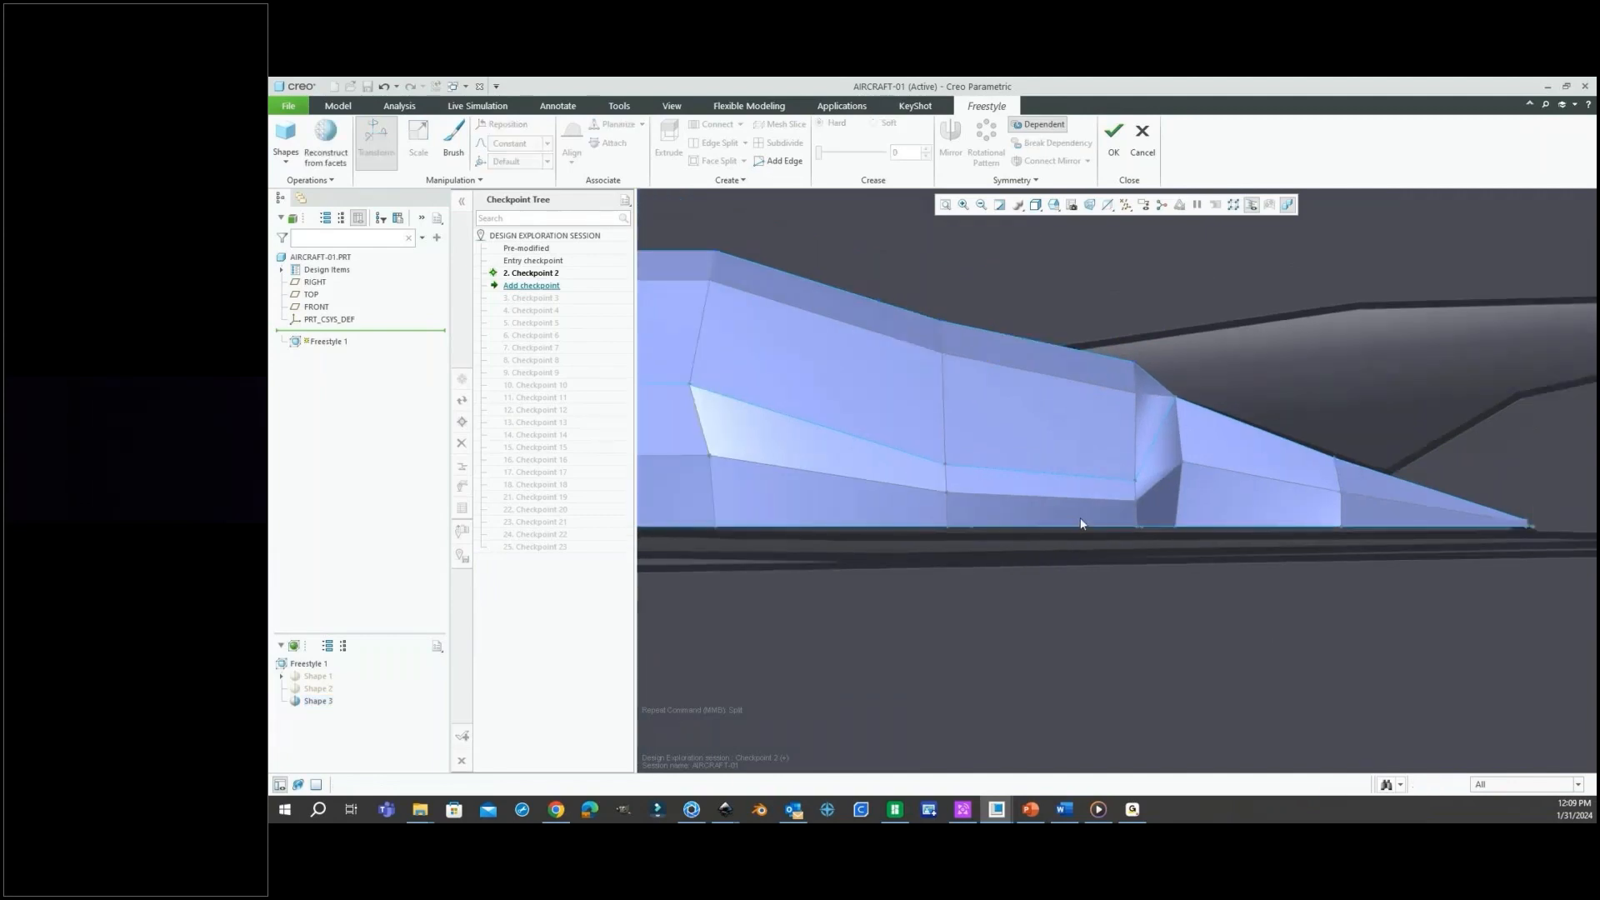
pyautogui.scroll(2, 1081, 523)
pyautogui.moveTo(1154, 551); pyautogui.dragTo(1118, 467, button='middle')
pyautogui.scroll(5, 1112, 479)
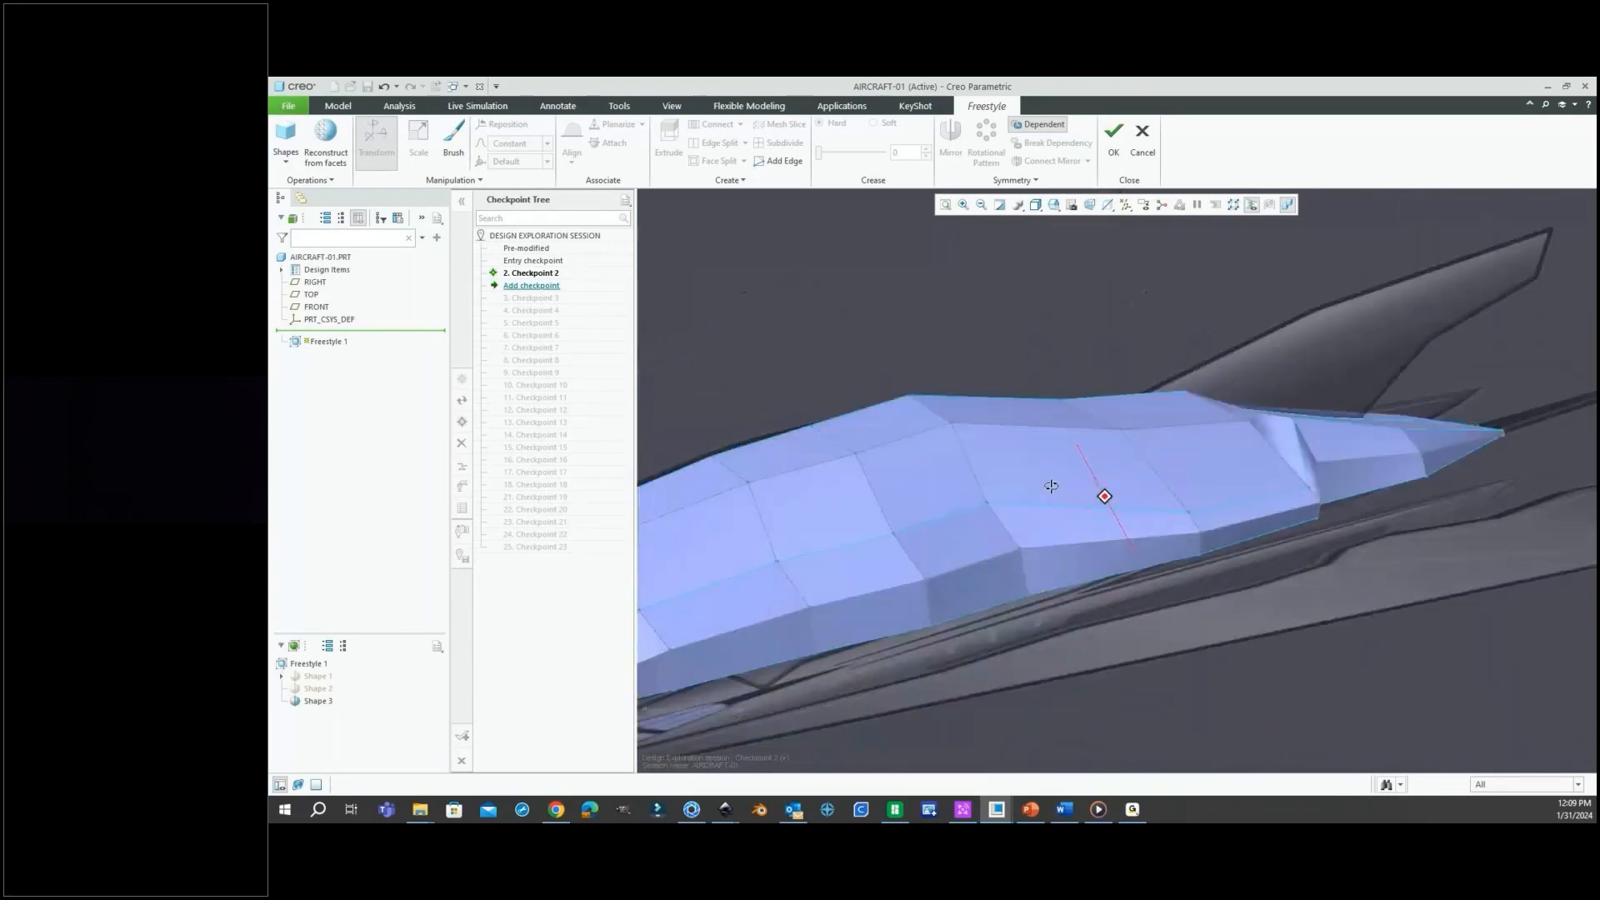
pyautogui.scroll(-4, 1051, 486)
pyautogui.scroll(5, 989, 617)
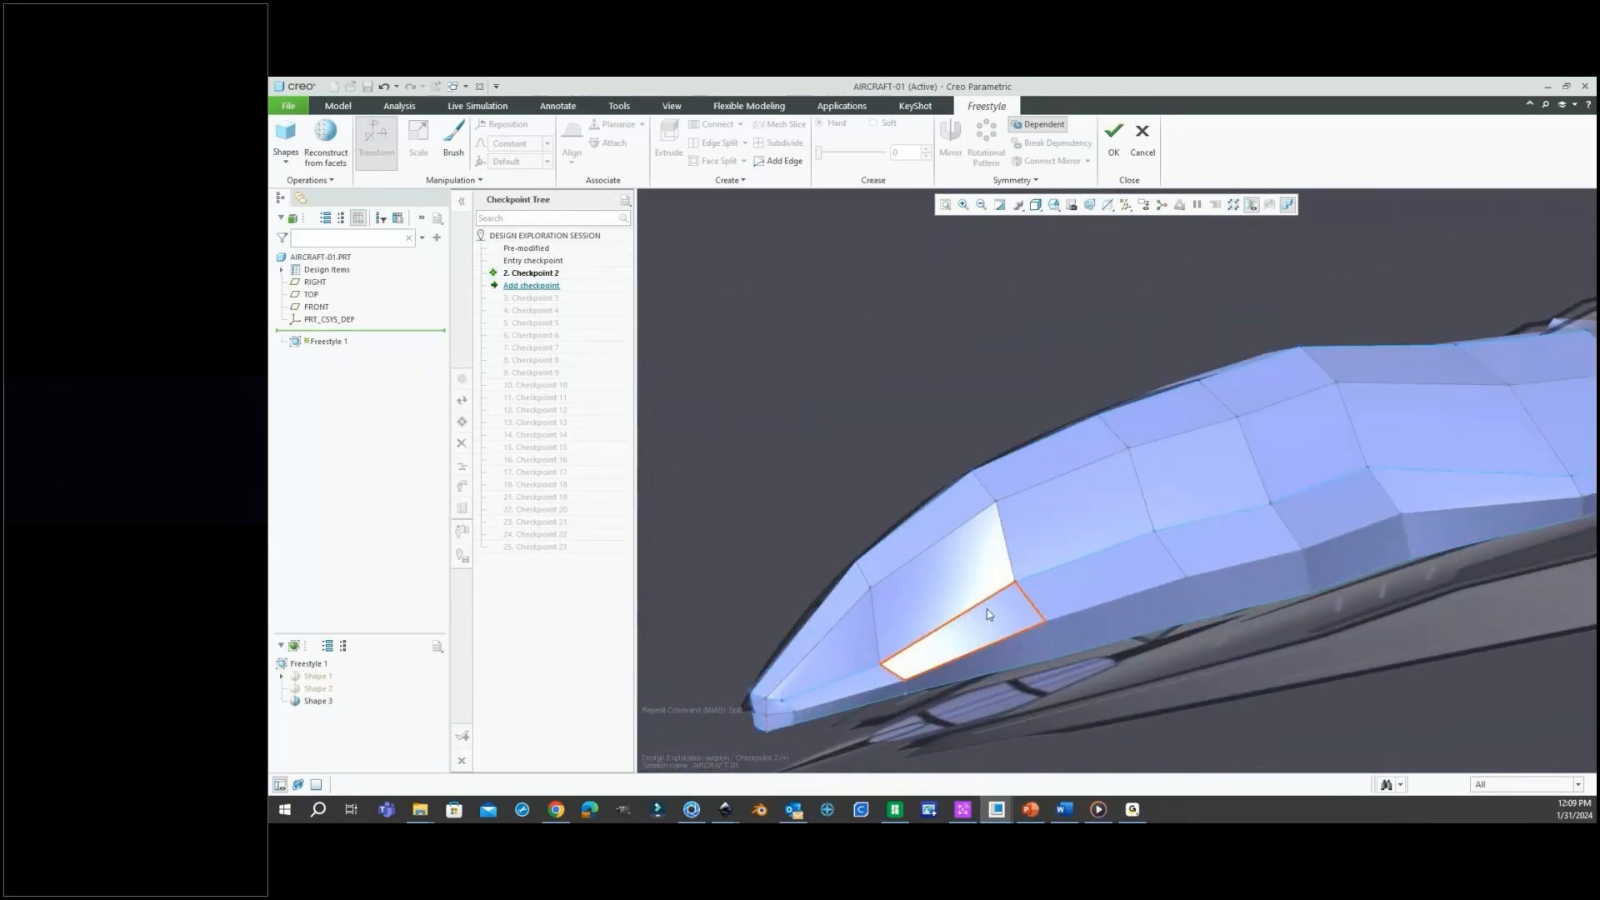
pyautogui.click(987, 612)
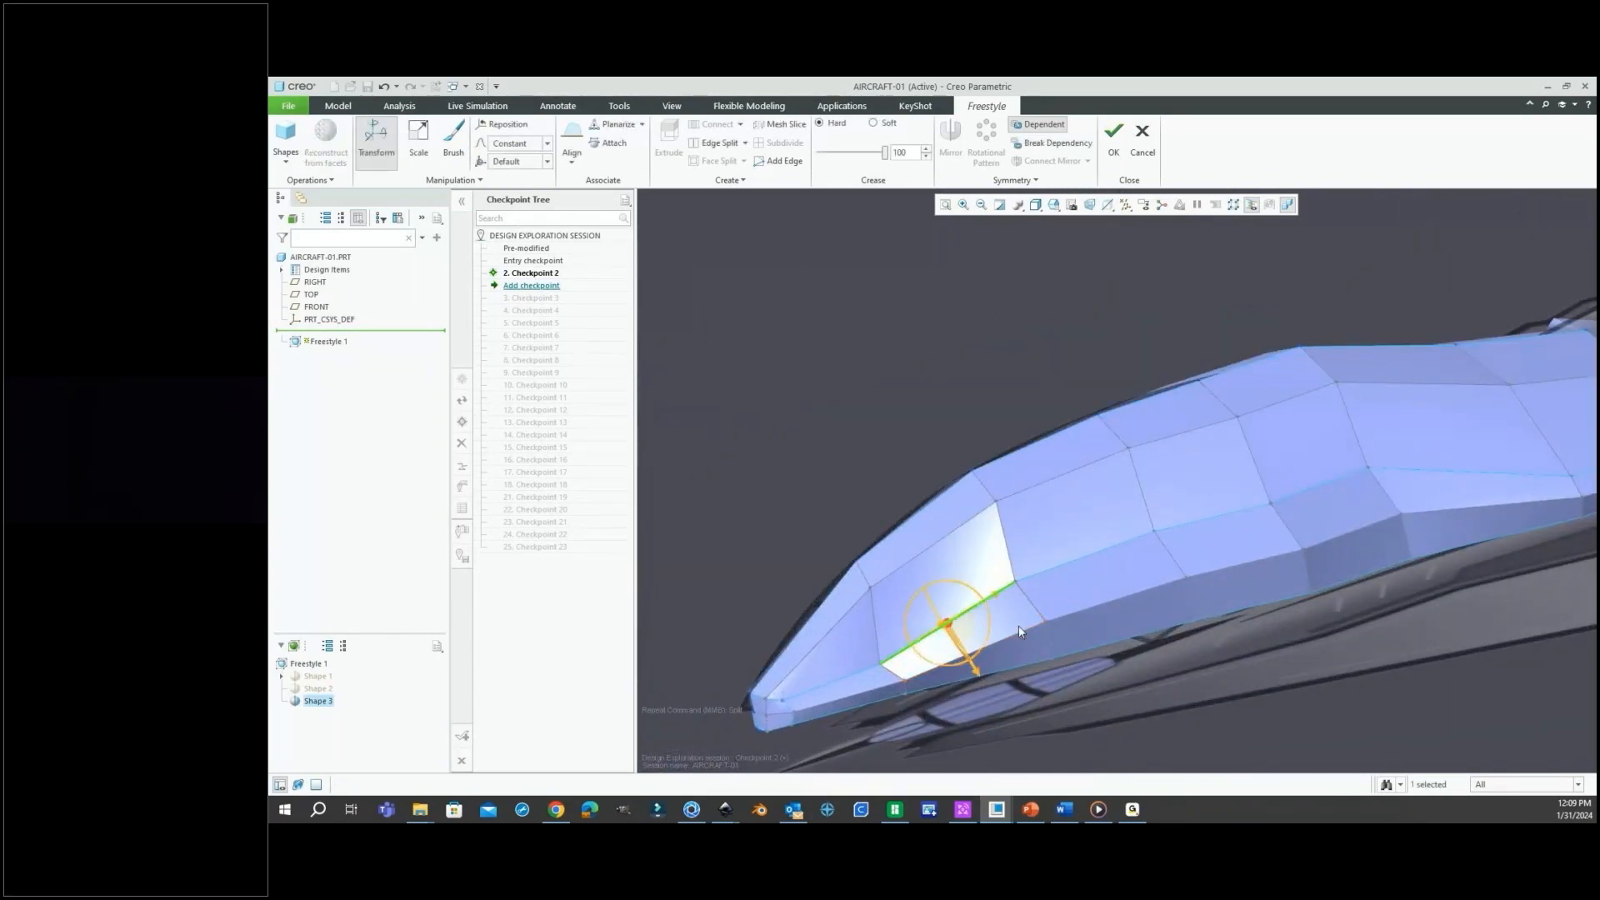
pyautogui.click(1098, 567)
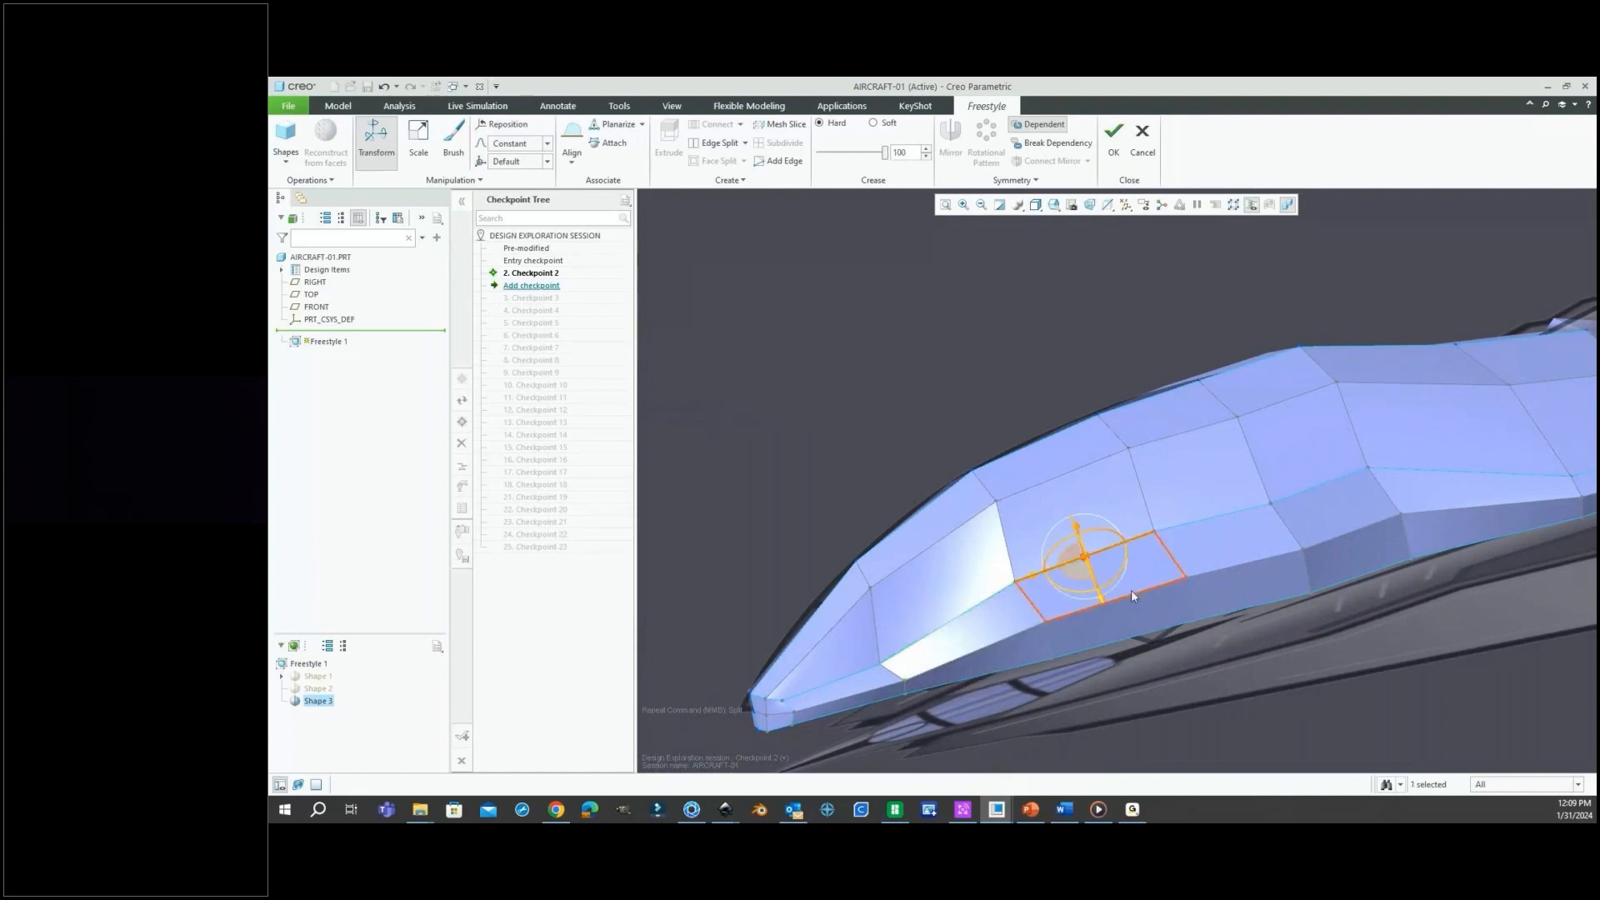
pyautogui.click(1222, 522)
pyautogui.moveTo(1253, 560); pyautogui.dragTo(1344, 523, button='middle')
pyautogui.scroll(-6, 1347, 523)
pyautogui.scroll(1, 1347, 523)
pyautogui.press('Escape')
pyautogui.scroll(1, 1174, 526)
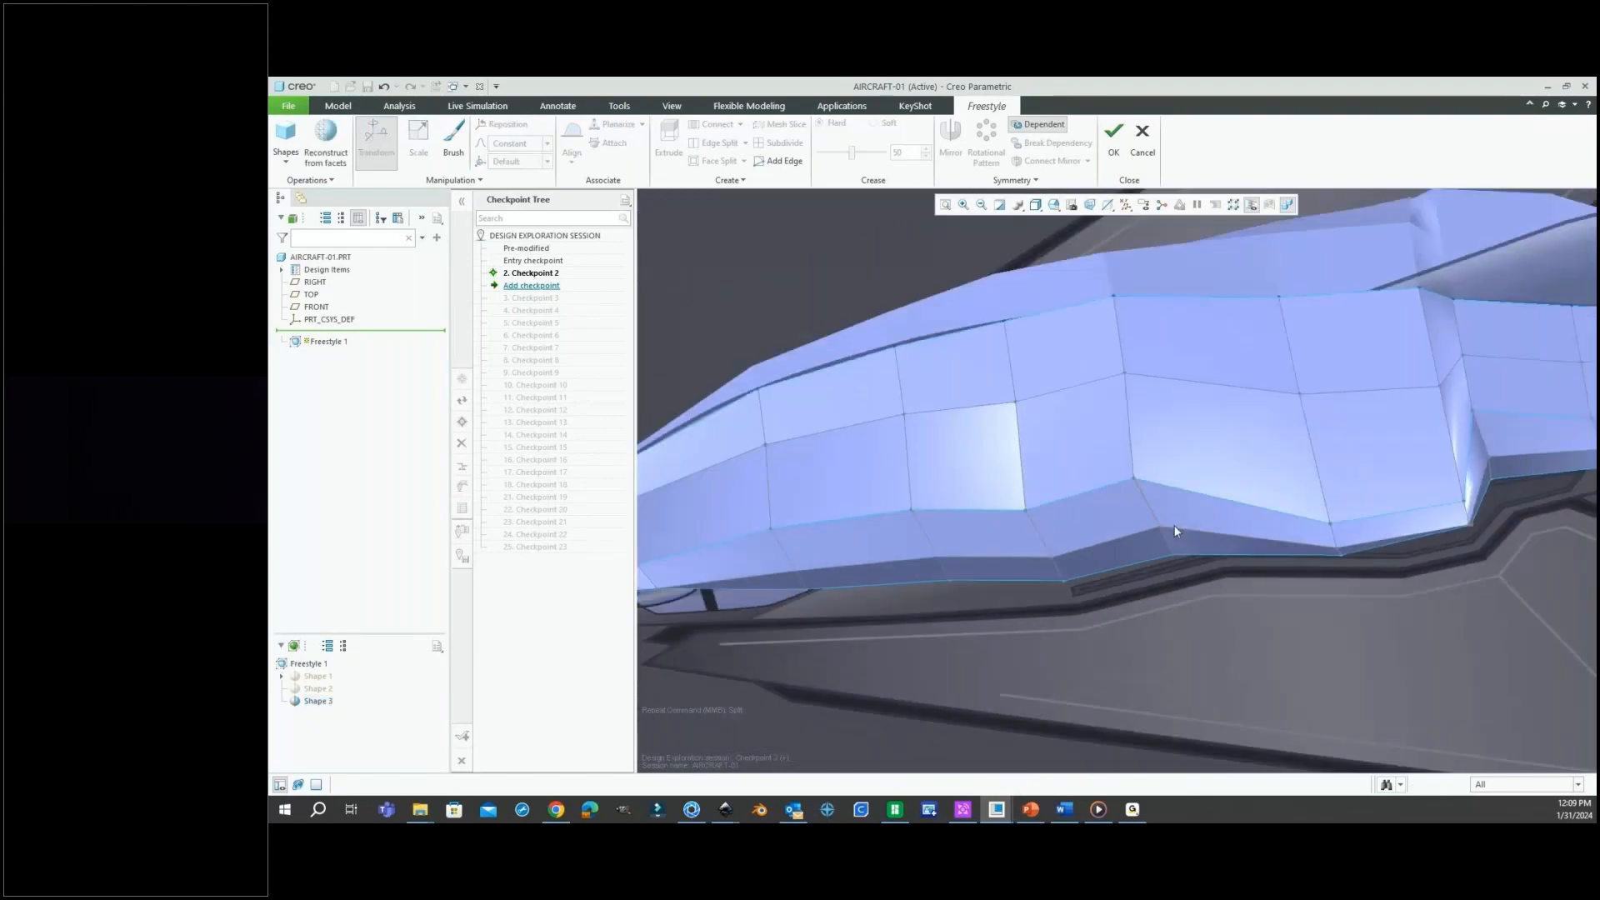
# Relocate the dragger of the side vertex one column ahead of the notch to the crosswise edge and slide the vertex inward.
pyautogui.scroll(2, 1173, 530)
pyautogui.moveTo(1174, 528)
pyautogui.mouseDown(button='middle')
pyautogui.moveTo(1193, 464)
pyautogui.moveTo(1243, 492)
pyautogui.moveTo(1233, 505)
pyautogui.mouseUp(button='middle')
pyautogui.click(1300, 467)
pyautogui.rightClick(1302, 465)
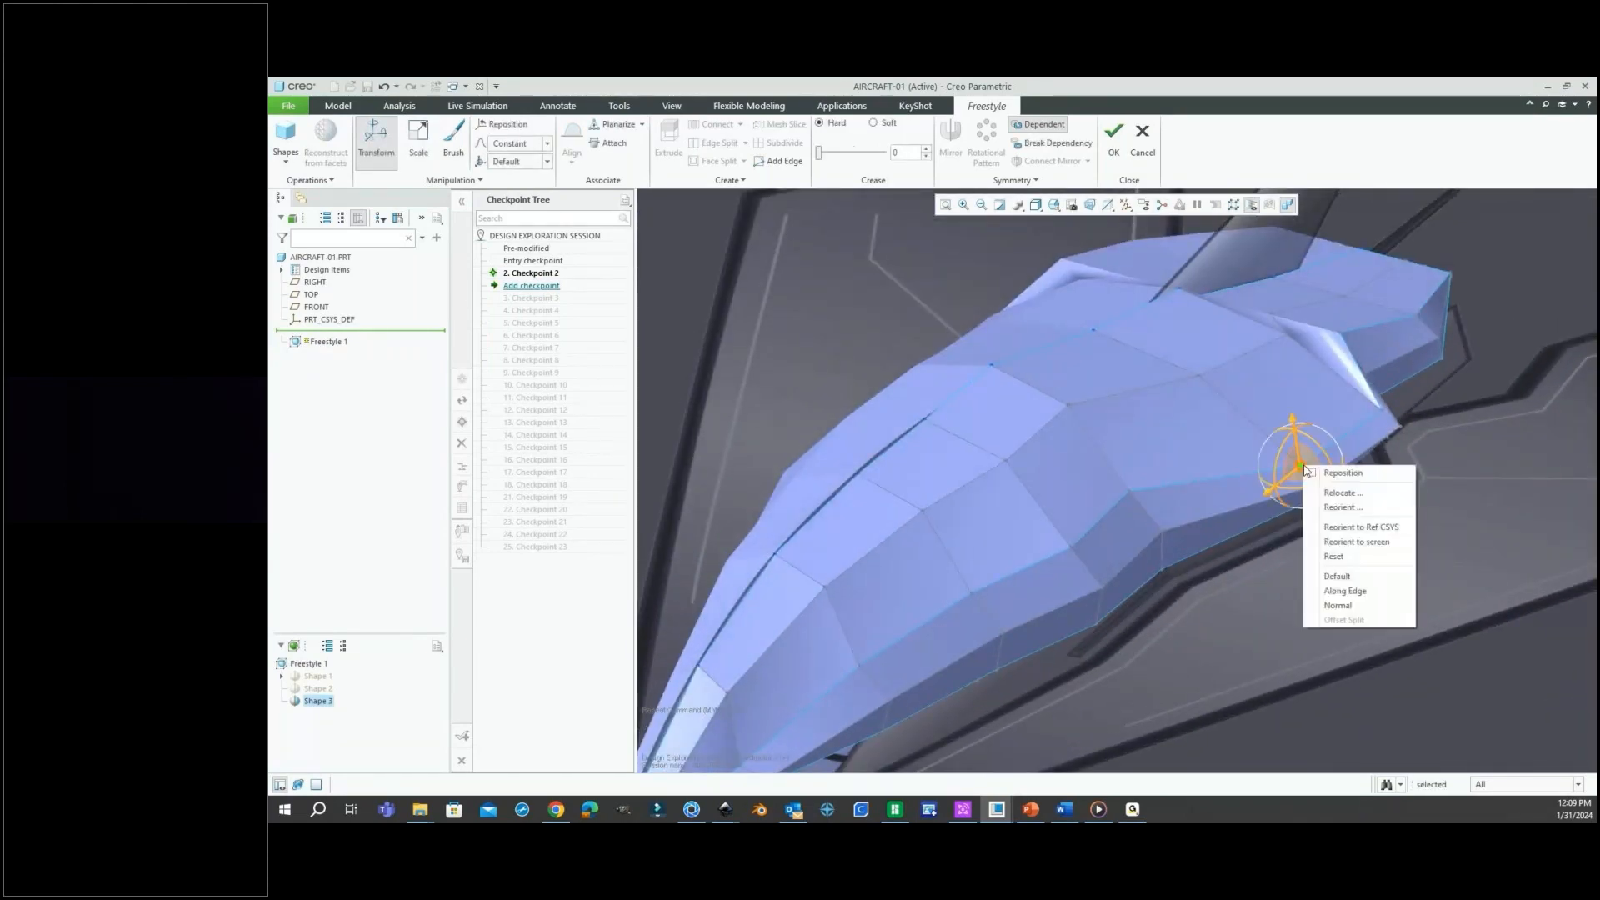
pyautogui.click(1312, 472)
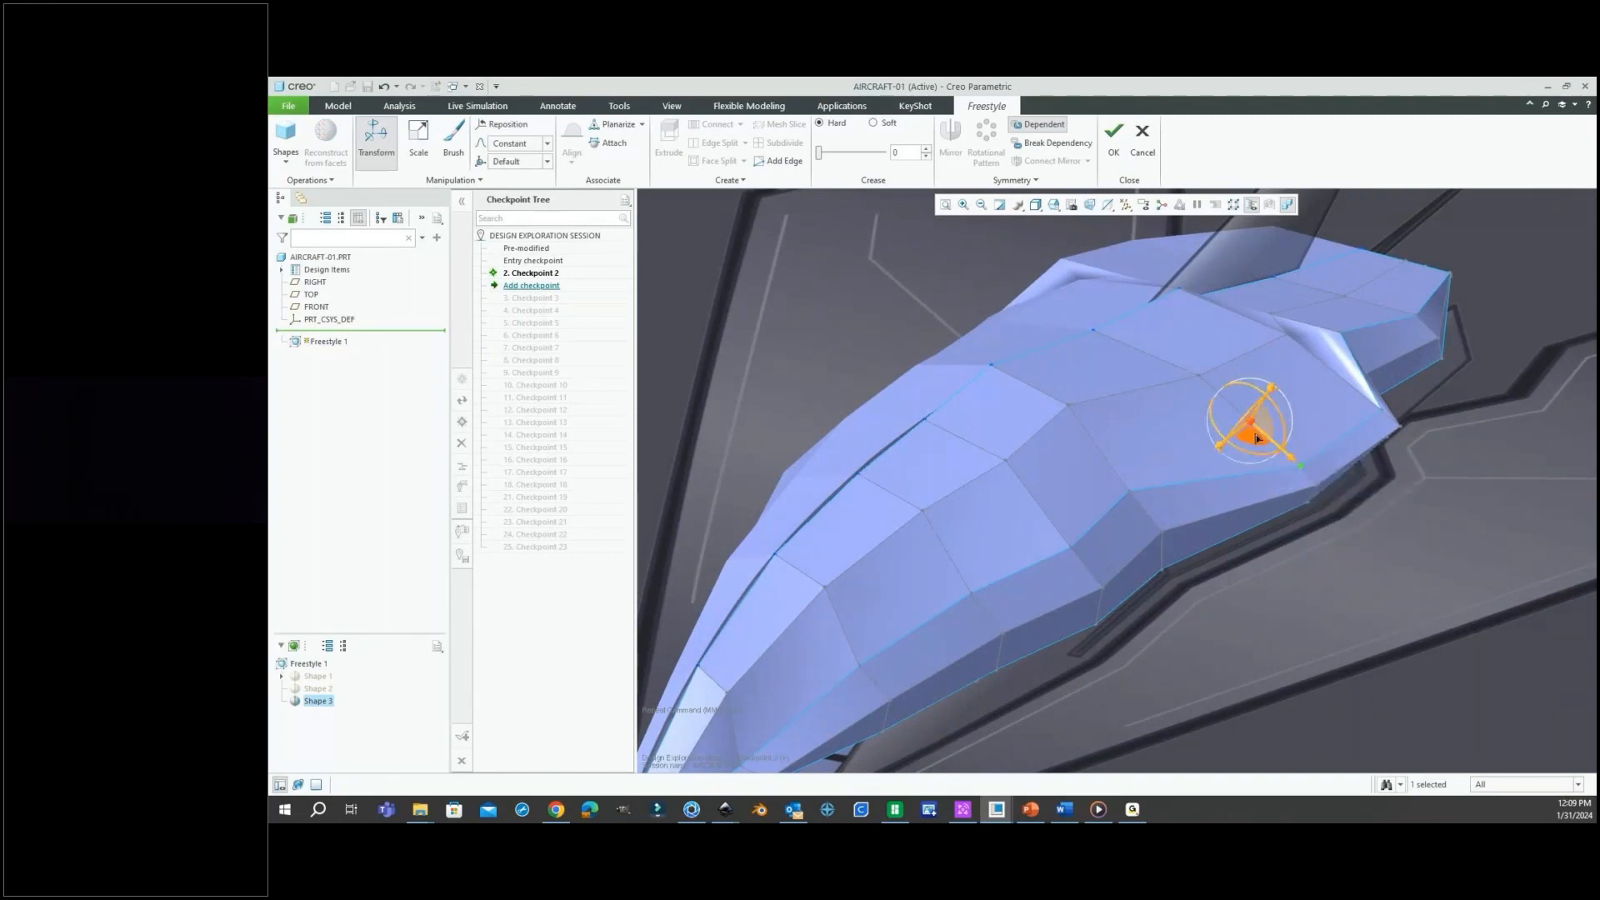
pyautogui.moveTo(1290, 452); pyautogui.dragTo(1262, 437)
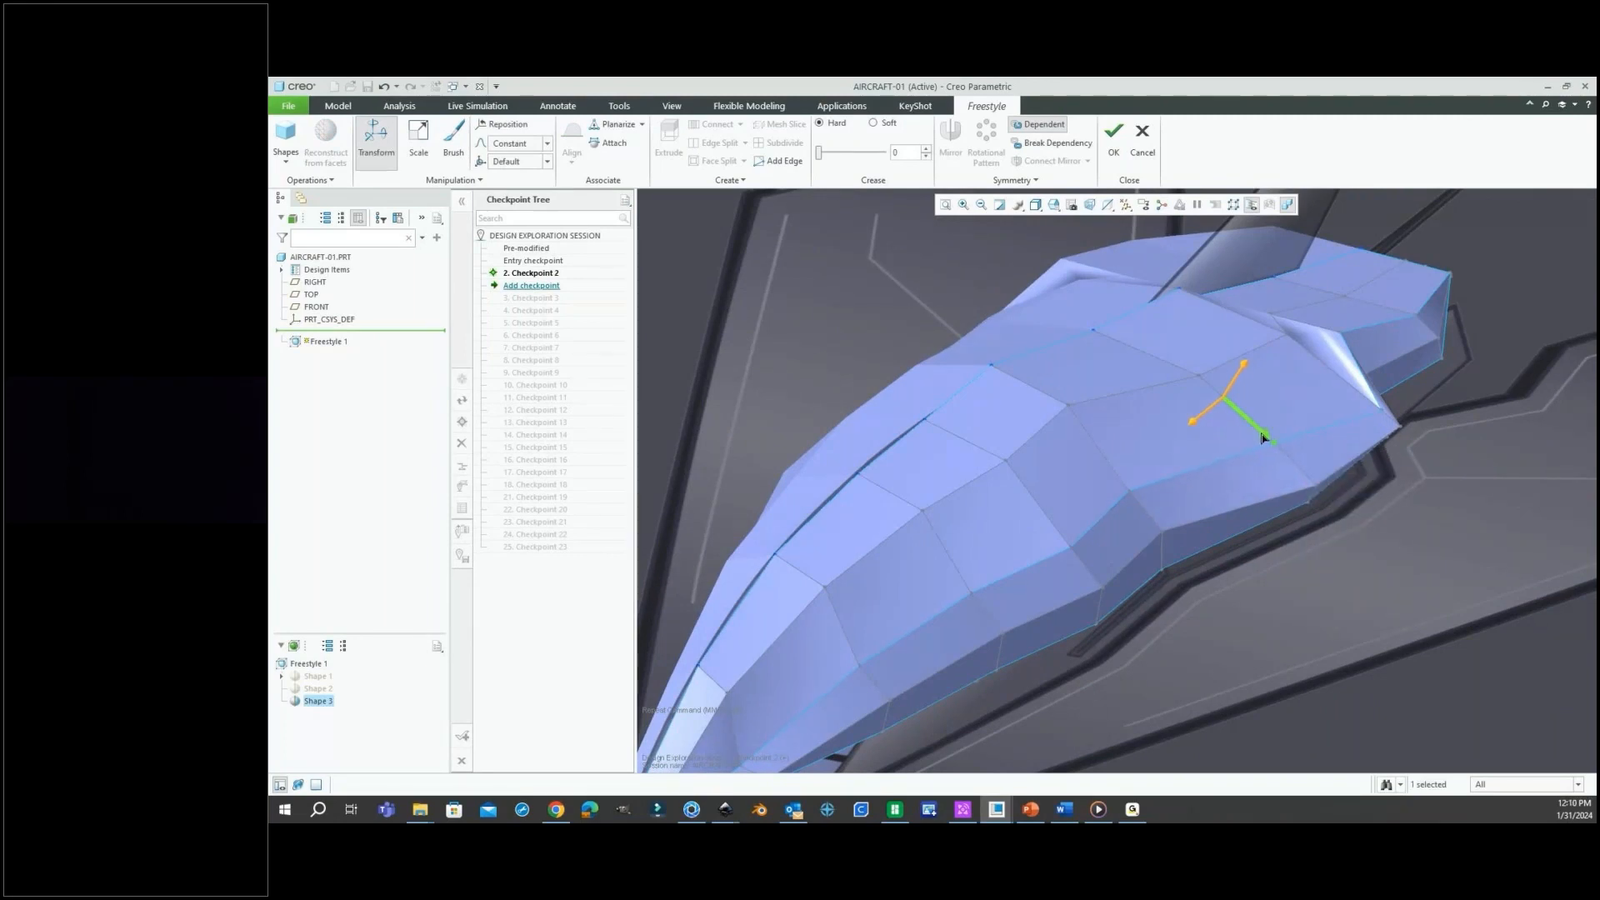
# Relocate the dragger of the lower side vertex in the same column to the edge above it and slide the vertex slightly inward.
pyautogui.click(1315, 488)
pyautogui.rightClick(1317, 489)
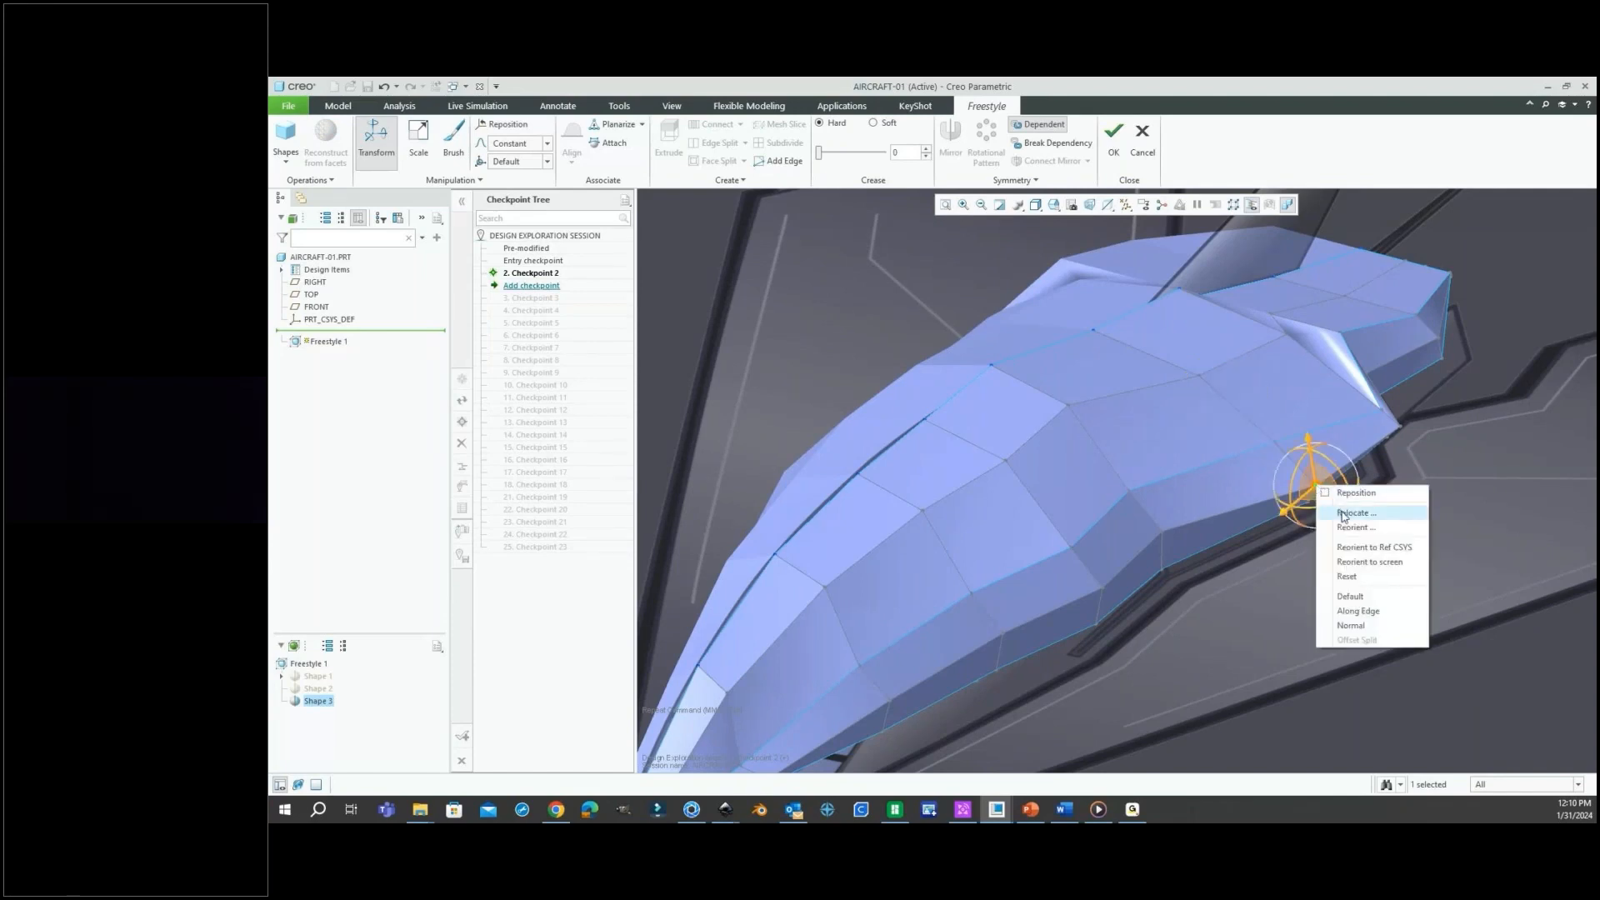
pyautogui.click(1358, 511)
pyautogui.scroll(1, 1273, 469)
pyautogui.click(1333, 497)
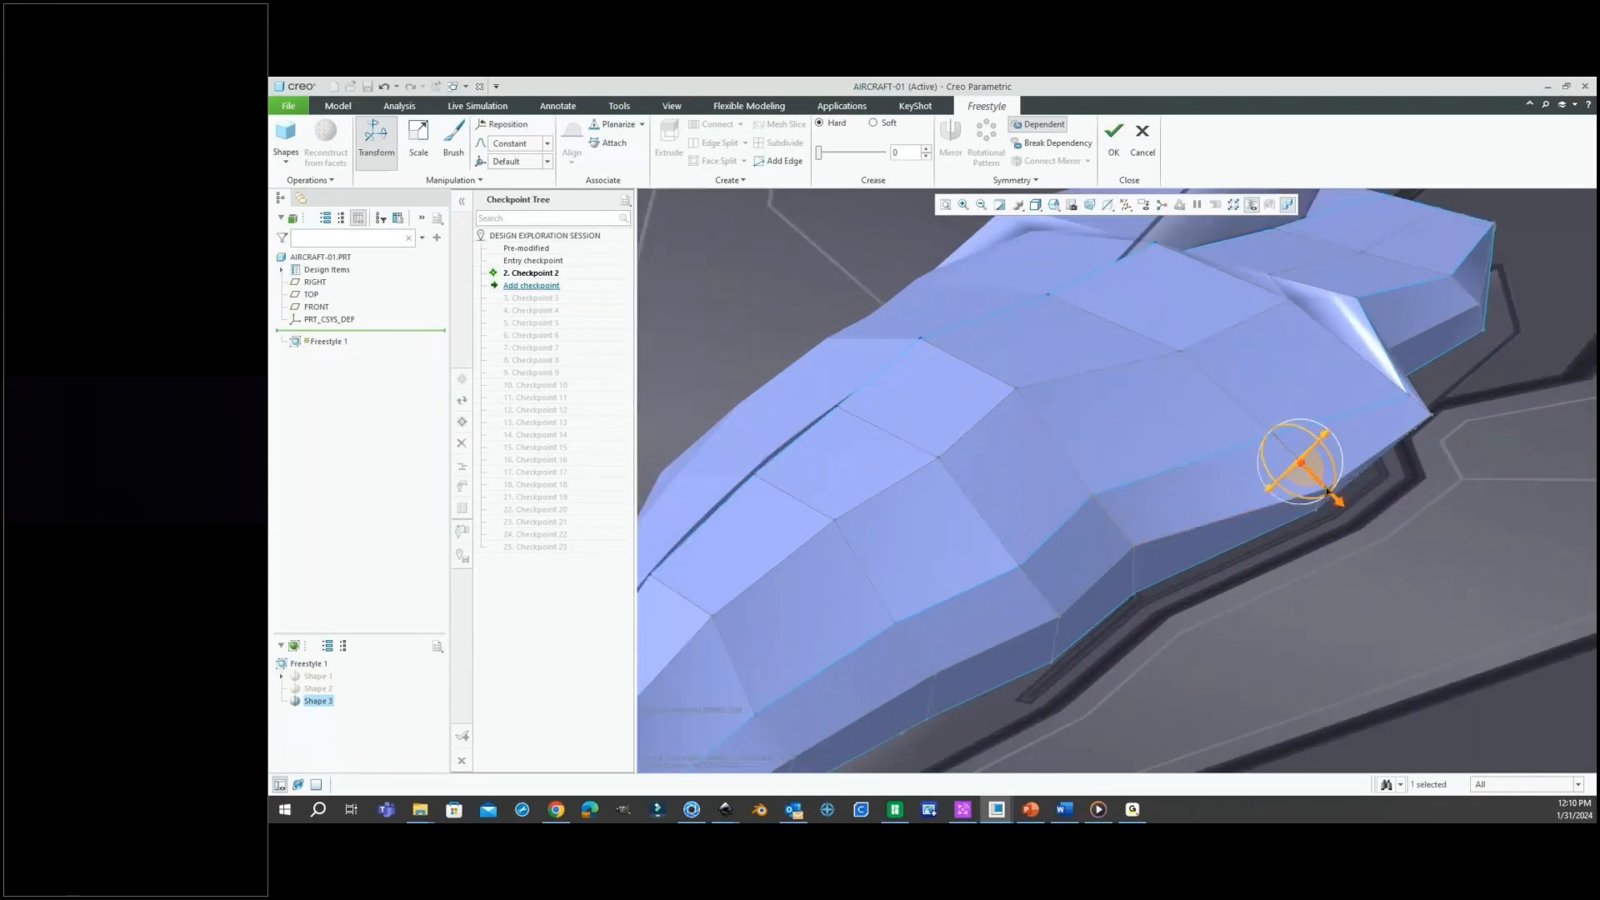
pyautogui.moveTo(1342, 506); pyautogui.dragTo(1330, 495)
pyautogui.scroll(-3, 1113, 553)
pyautogui.click(1113, 552)
# Relocate the dragger of the side vertex at the notch's front corner to the crosswise edge and slide the vertex inward.
pyautogui.moveTo(1208, 500); pyautogui.dragTo(1287, 464, button='middle')
pyautogui.scroll(5, 1296, 464)
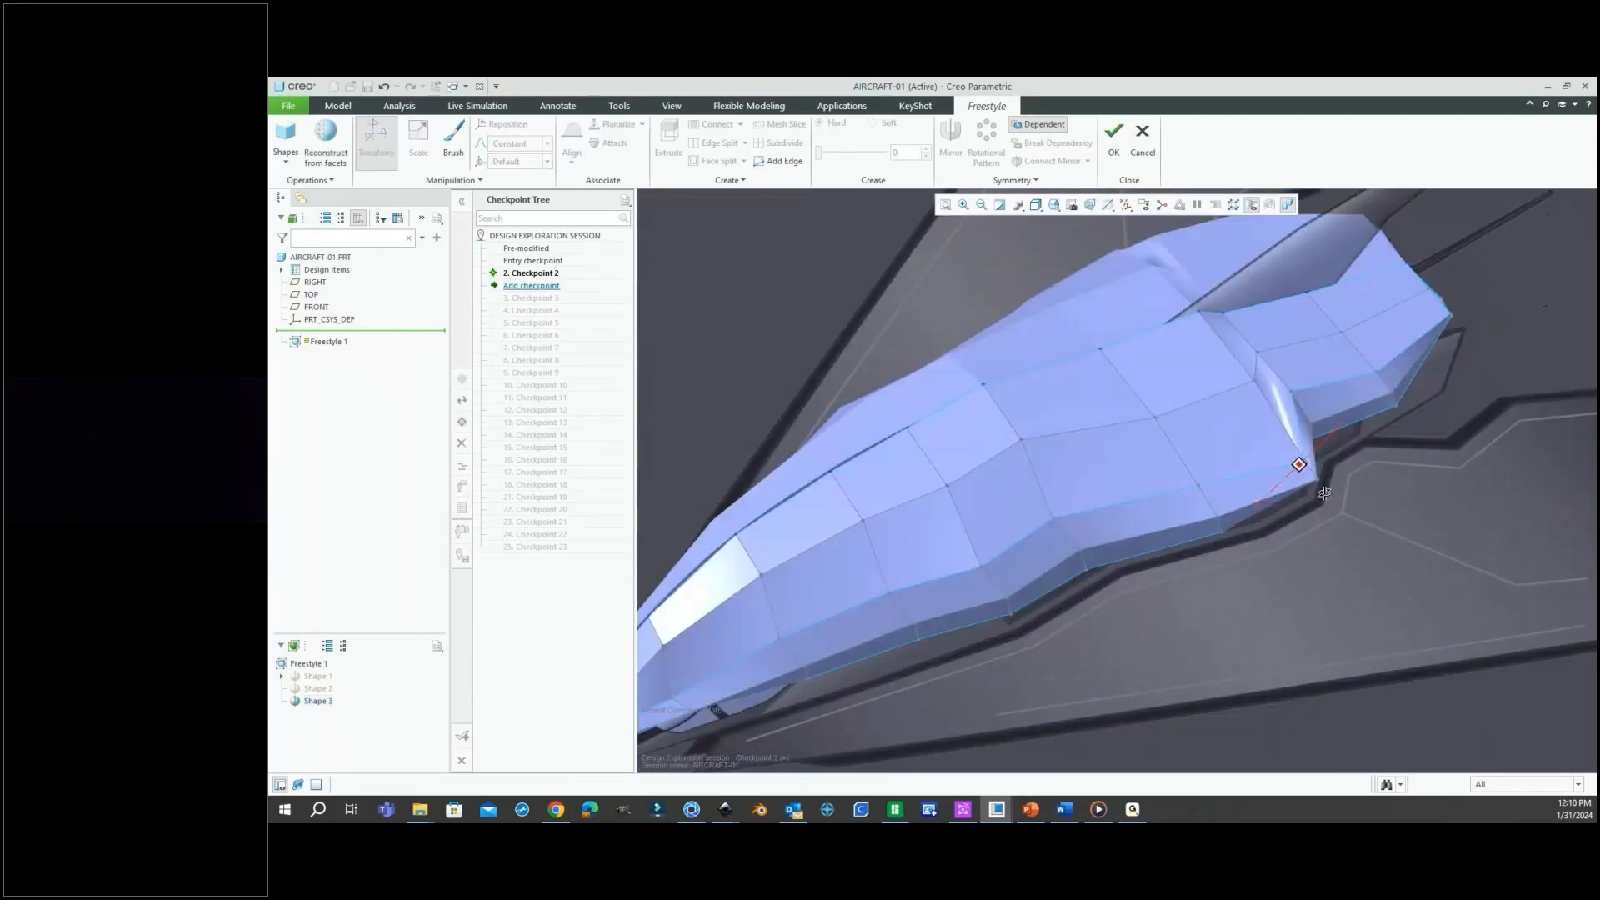
pyautogui.click(1300, 455)
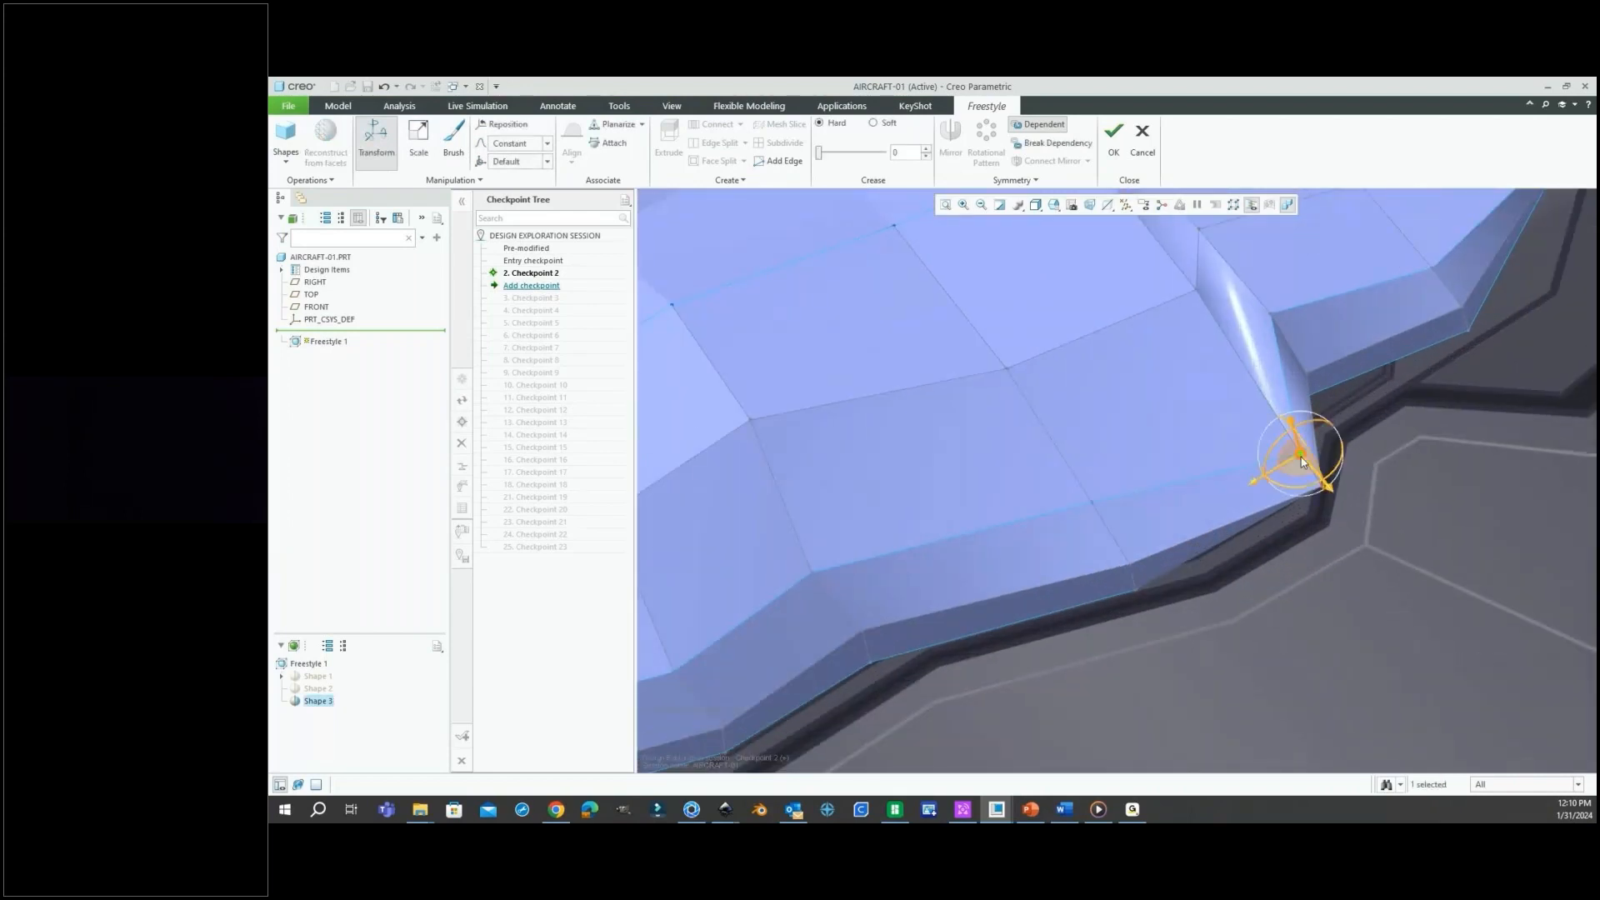
pyautogui.click(1248, 373)
pyautogui.moveTo(1273, 414); pyautogui.dragTo(1245, 379)
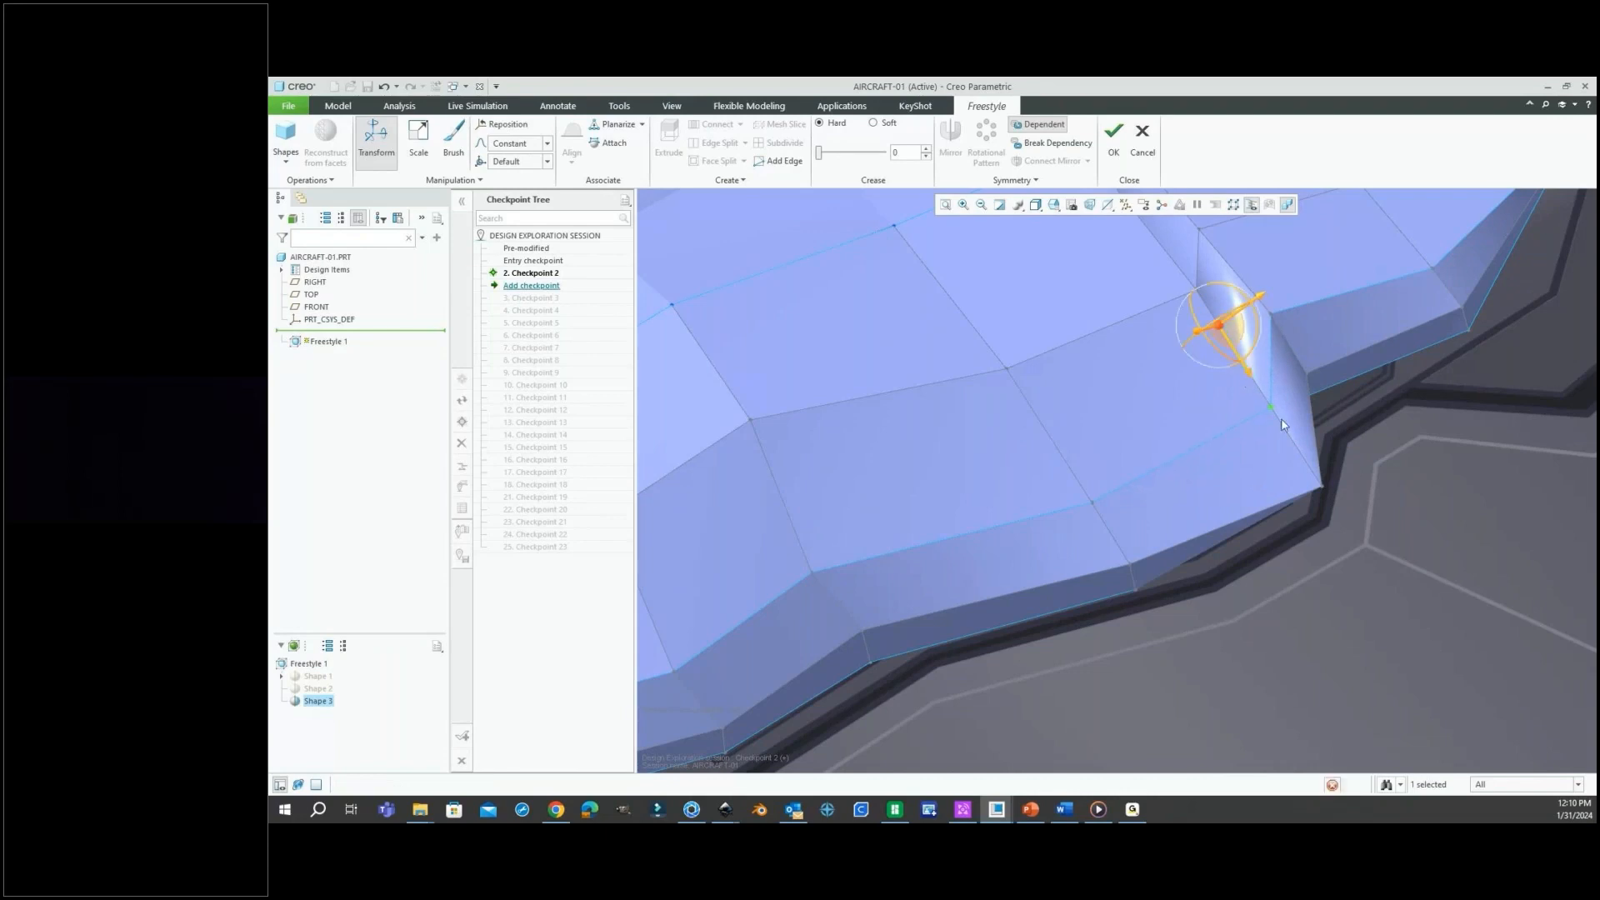
# Relocate the dragger of the notch's outermost lower front vertex to the adjoining crosswise edge and slide the vertex inward.
pyautogui.click(1322, 484)
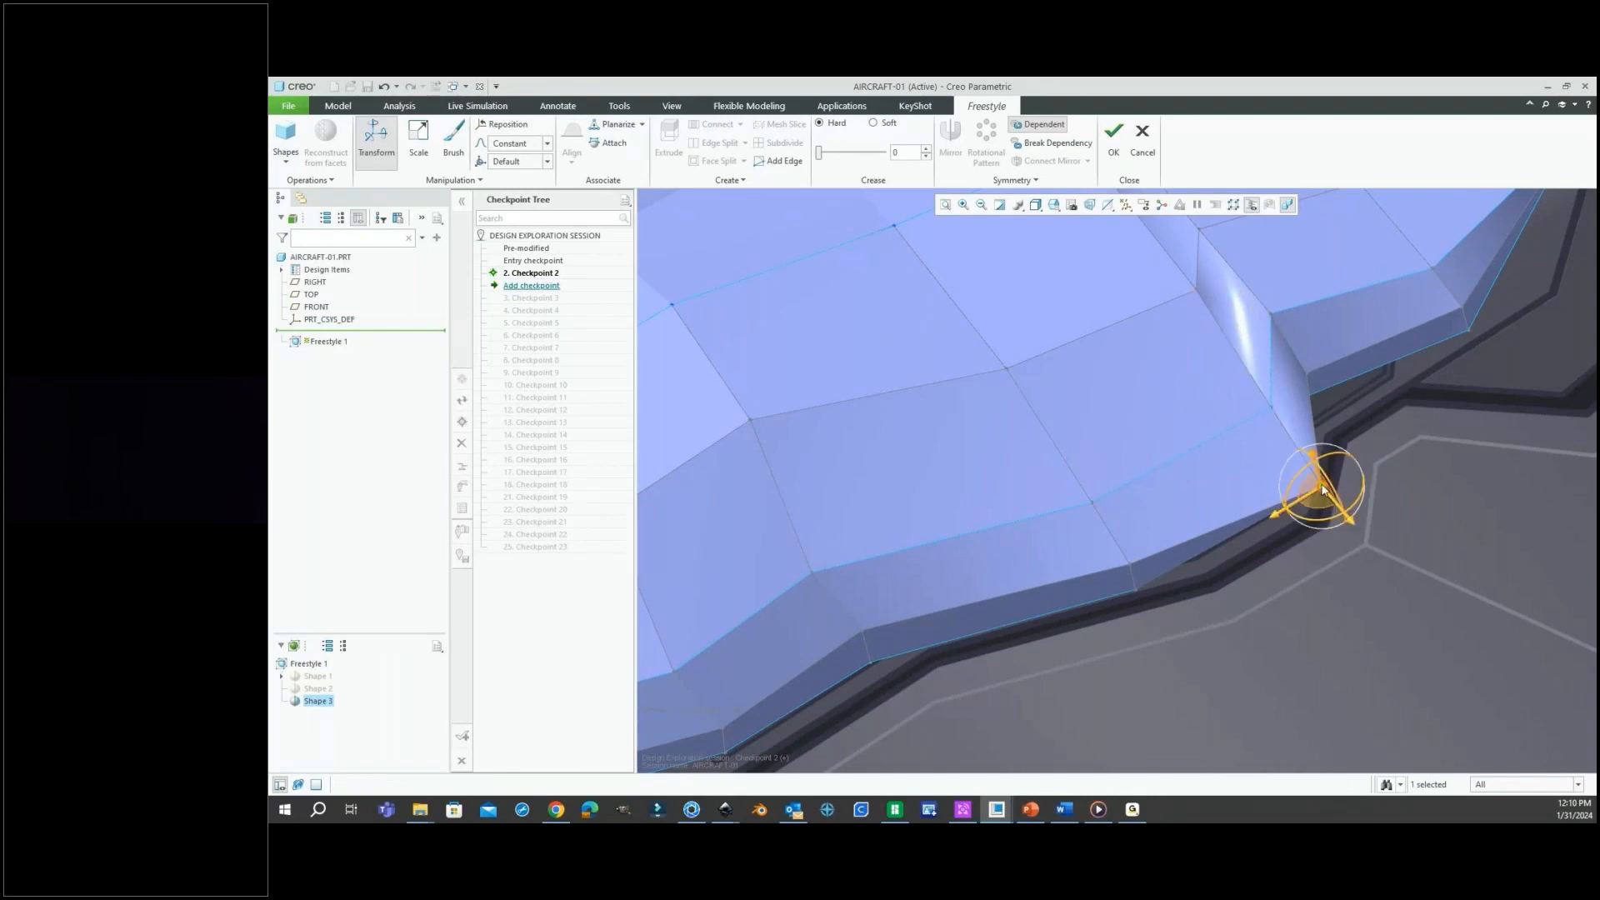
pyautogui.scroll(-1, 1286, 453)
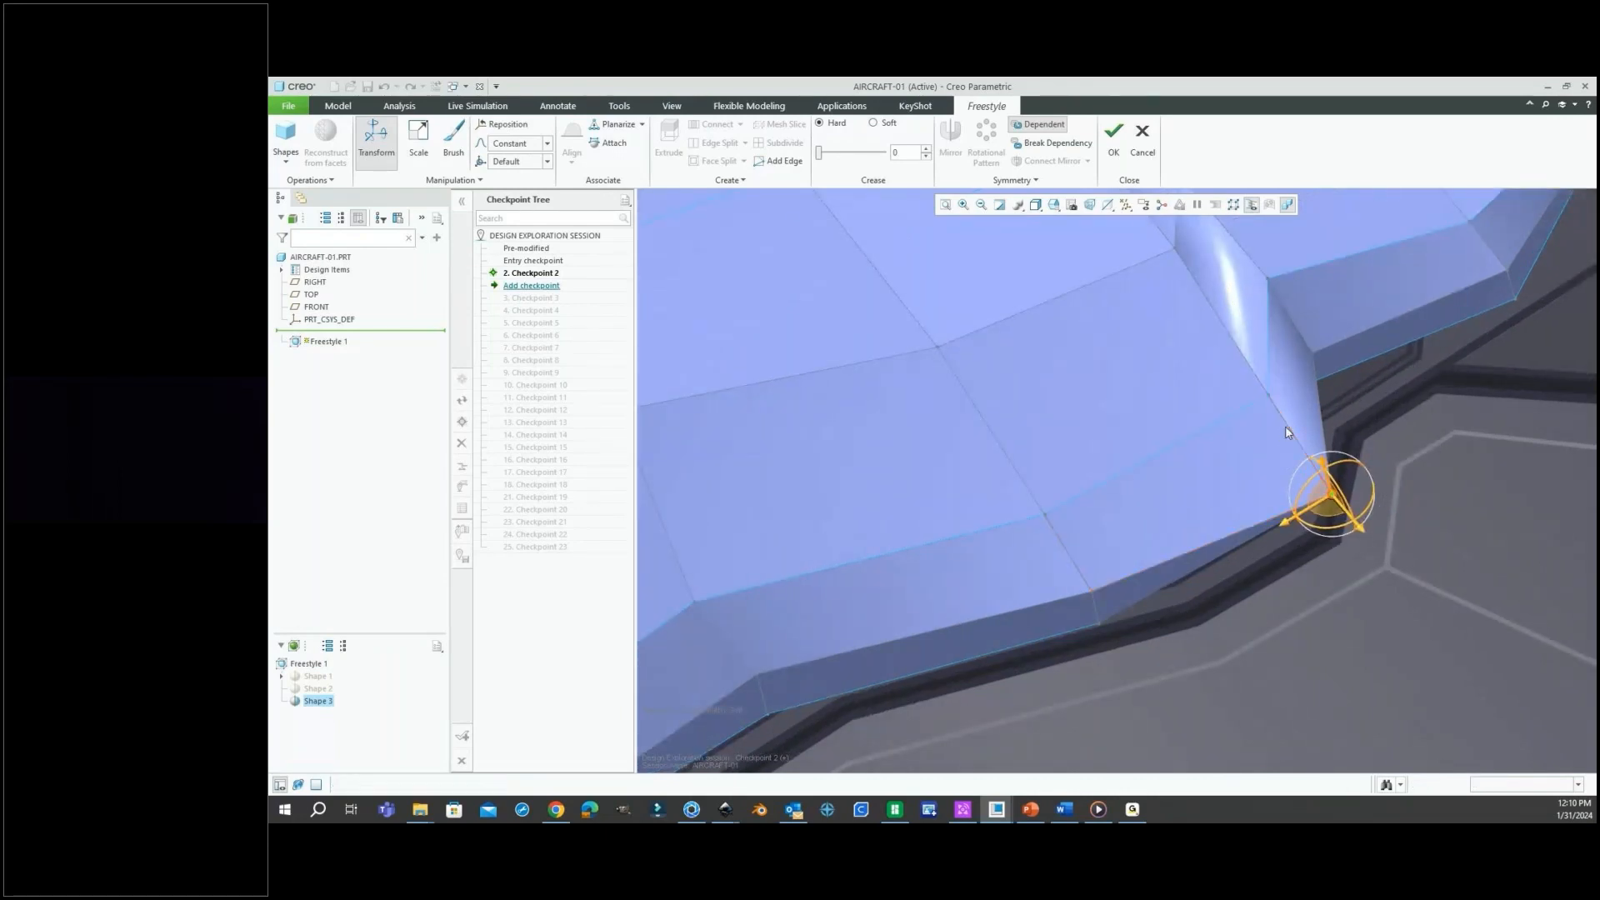
pyautogui.click(1285, 427)
pyautogui.moveTo(1331, 493); pyautogui.dragTo(1300, 458)
pyautogui.scroll(4, 1040, 523)
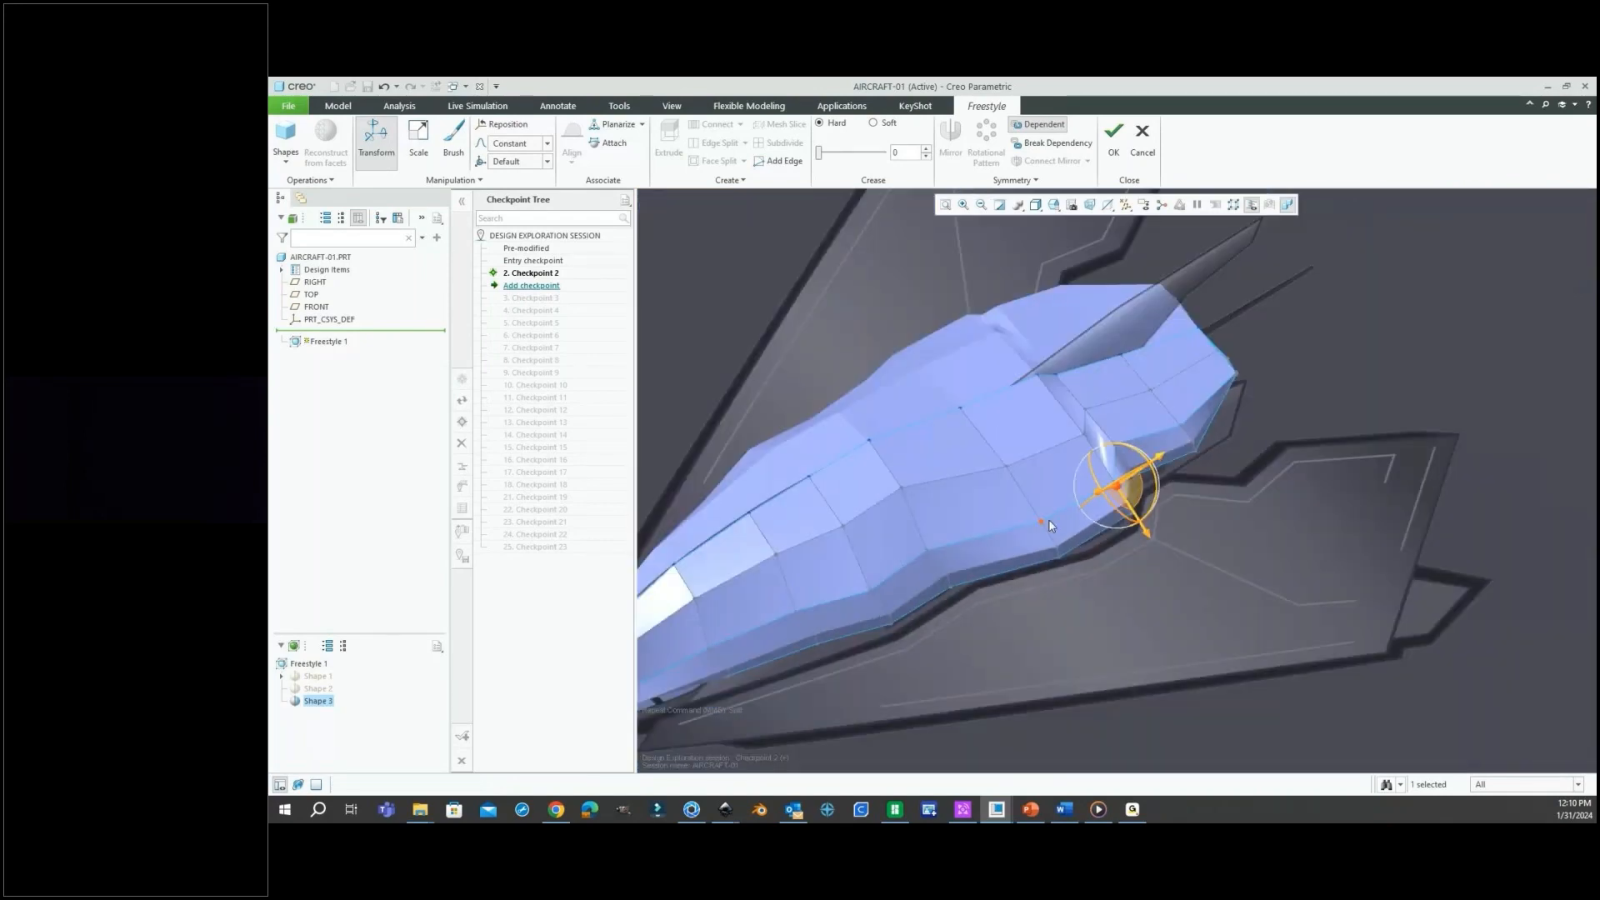
# Lower the side vertices along the notch's rear column to even out the spacing between them.
pyautogui.moveTo(1048, 518); pyautogui.dragTo(1041, 442, button='middle')
pyautogui.scroll(-4, 1129, 455)
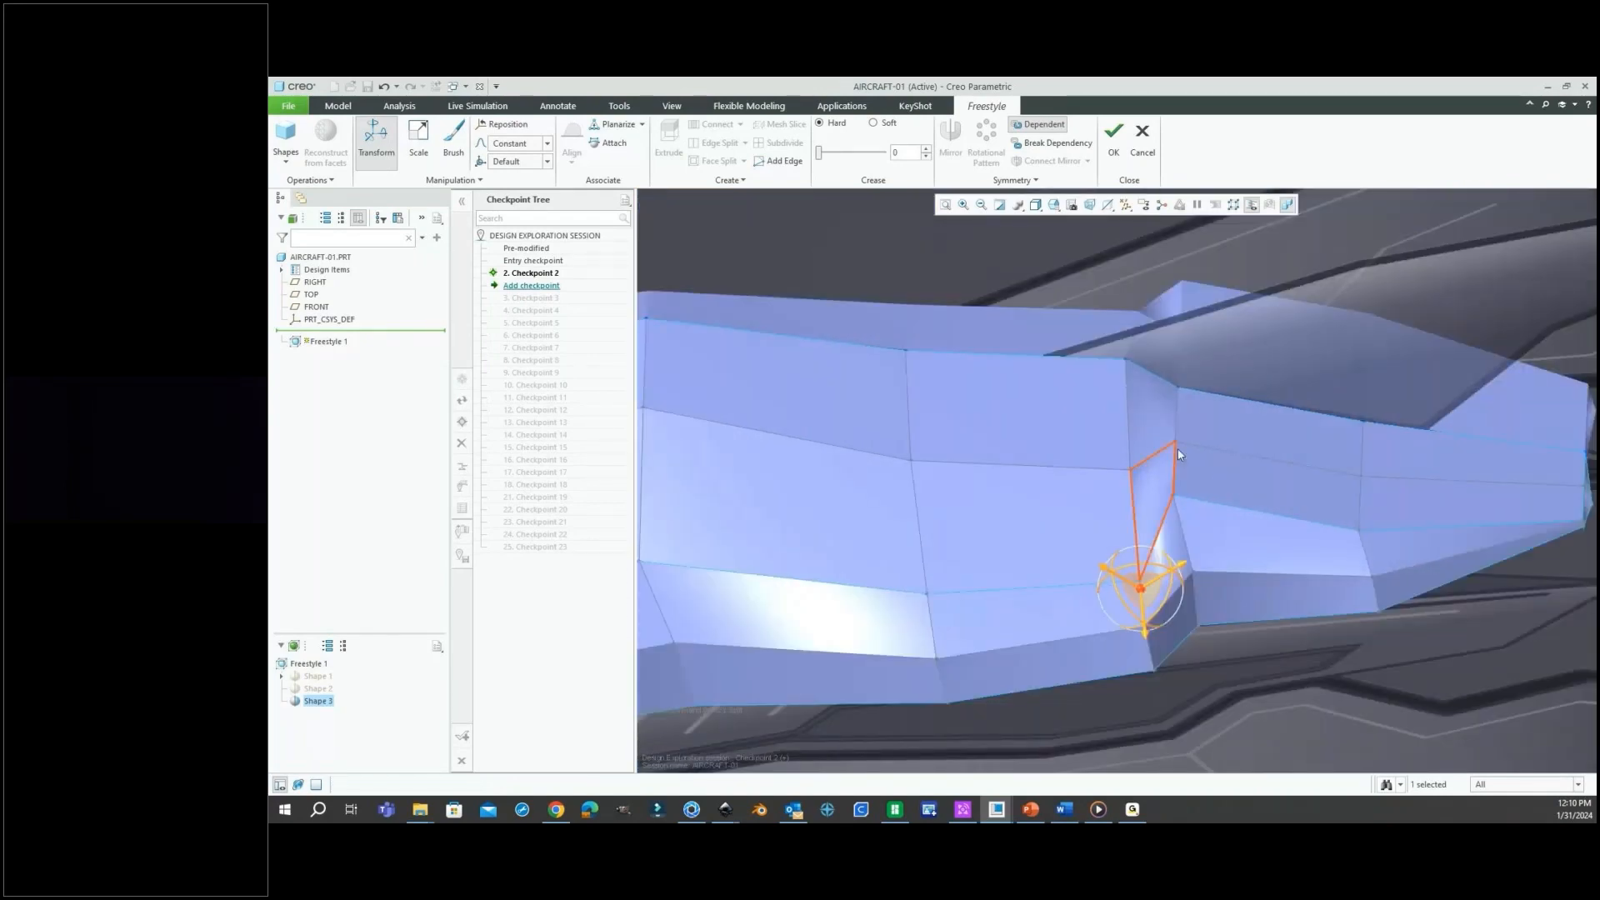
pyautogui.moveTo(1177, 448); pyautogui.dragTo(1172, 425, button='middle')
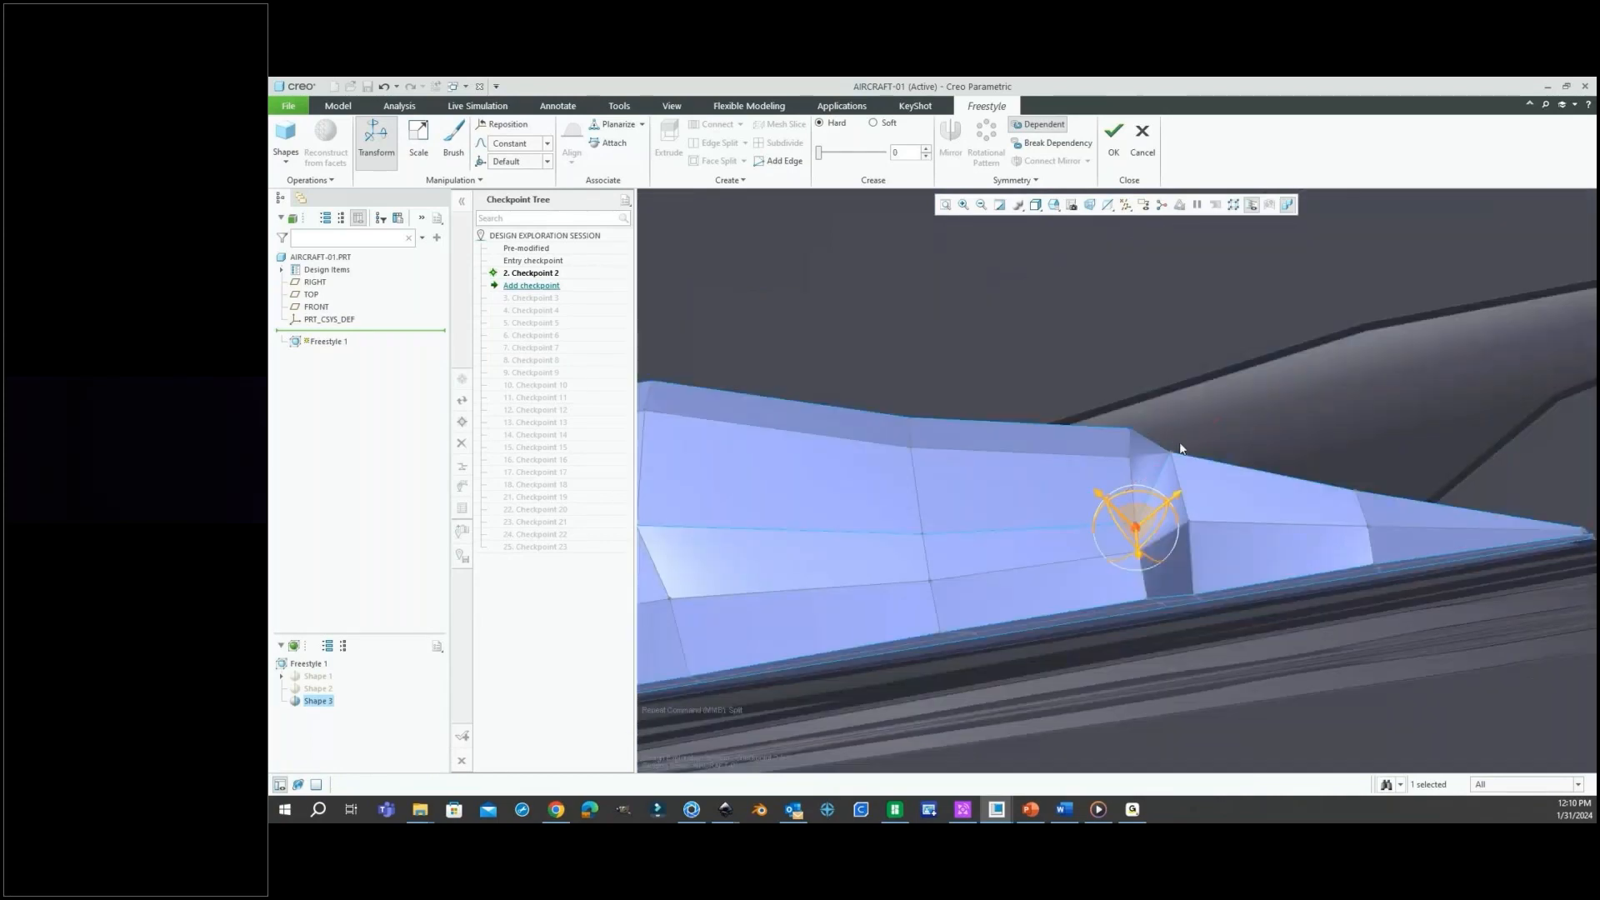
pyautogui.click(1171, 452)
pyautogui.moveTo(1182, 510); pyautogui.dragTo(1195, 600)
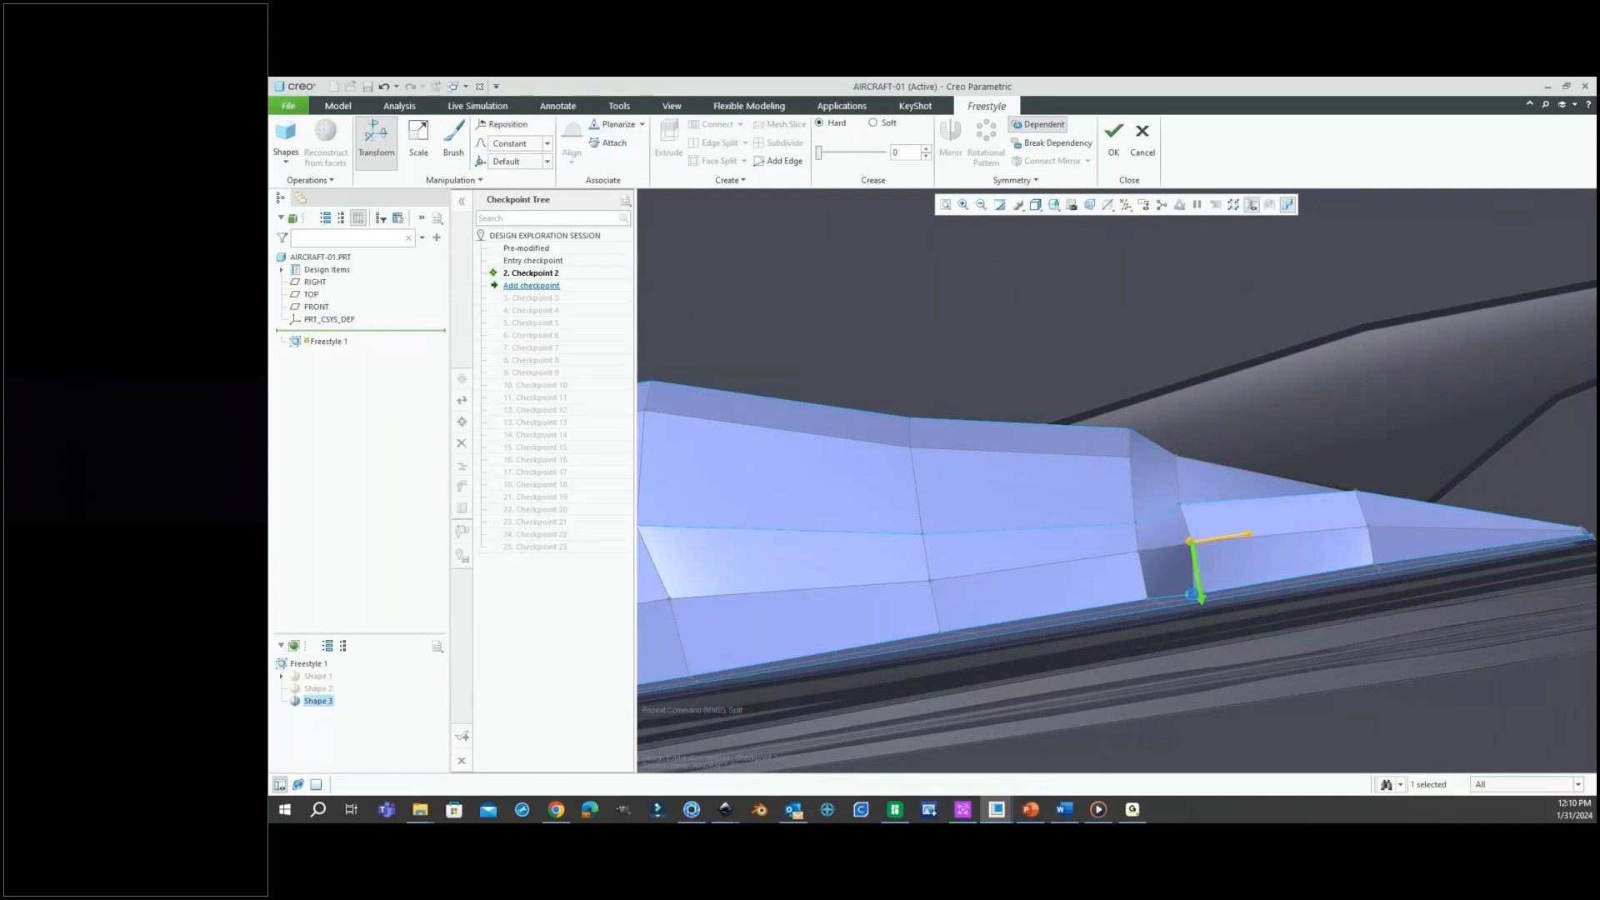
pyautogui.moveTo(1197, 361); pyautogui.dragTo(1200, 368, button='middle')
pyautogui.click(1255, 374)
pyautogui.scroll(-1, 1193, 487)
pyautogui.click(1179, 514)
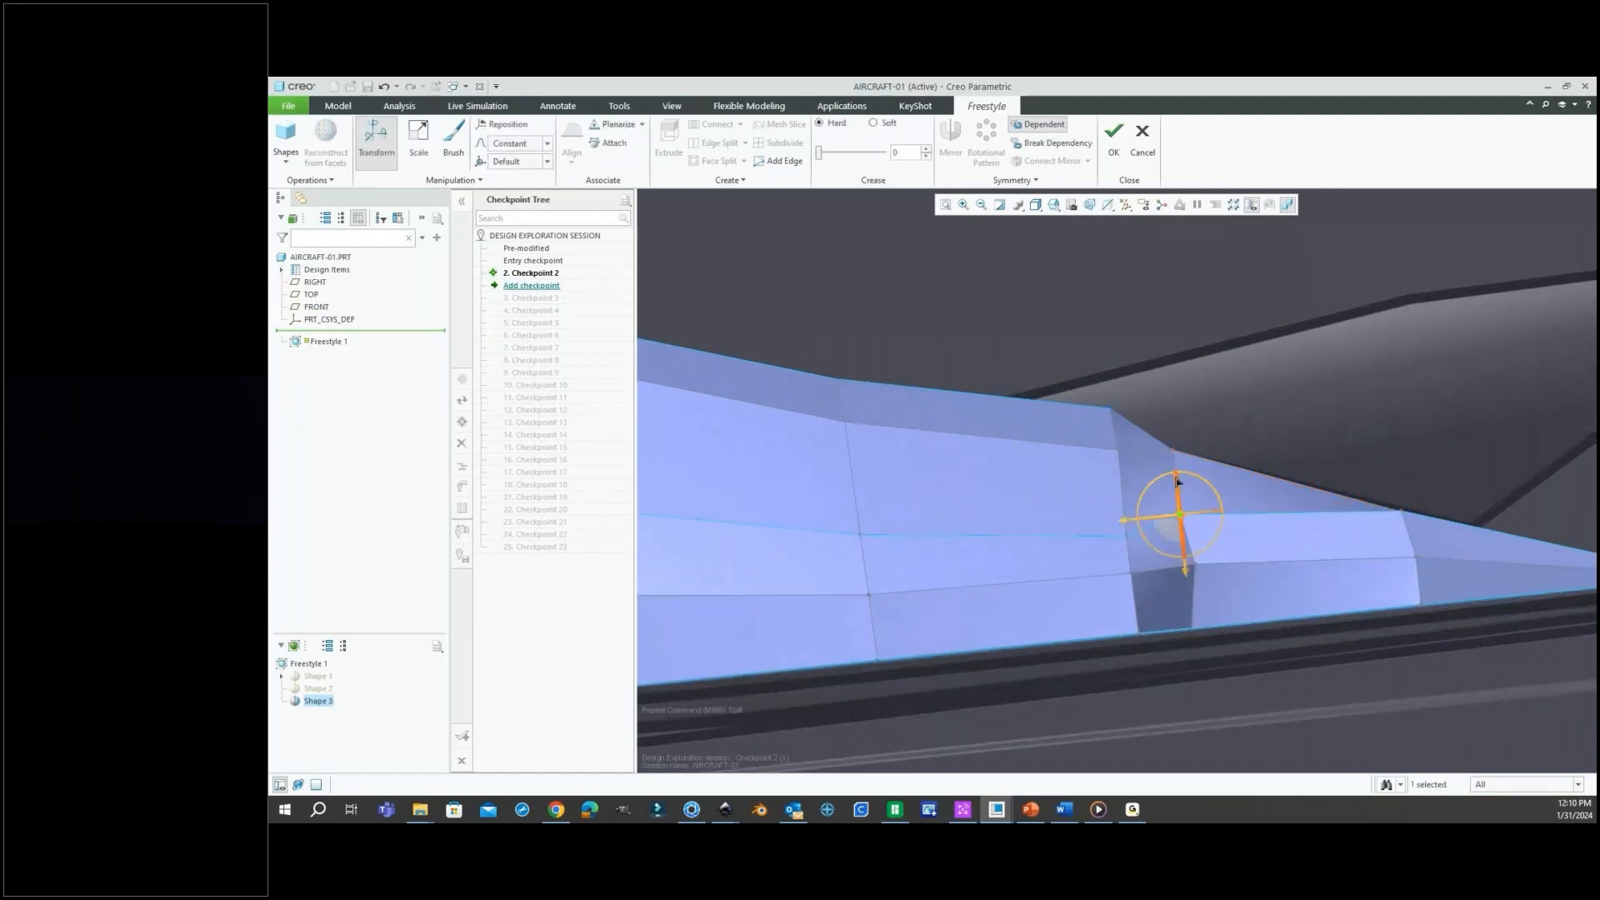
pyautogui.moveTo(1184, 568); pyautogui.dragTo(1187, 588)
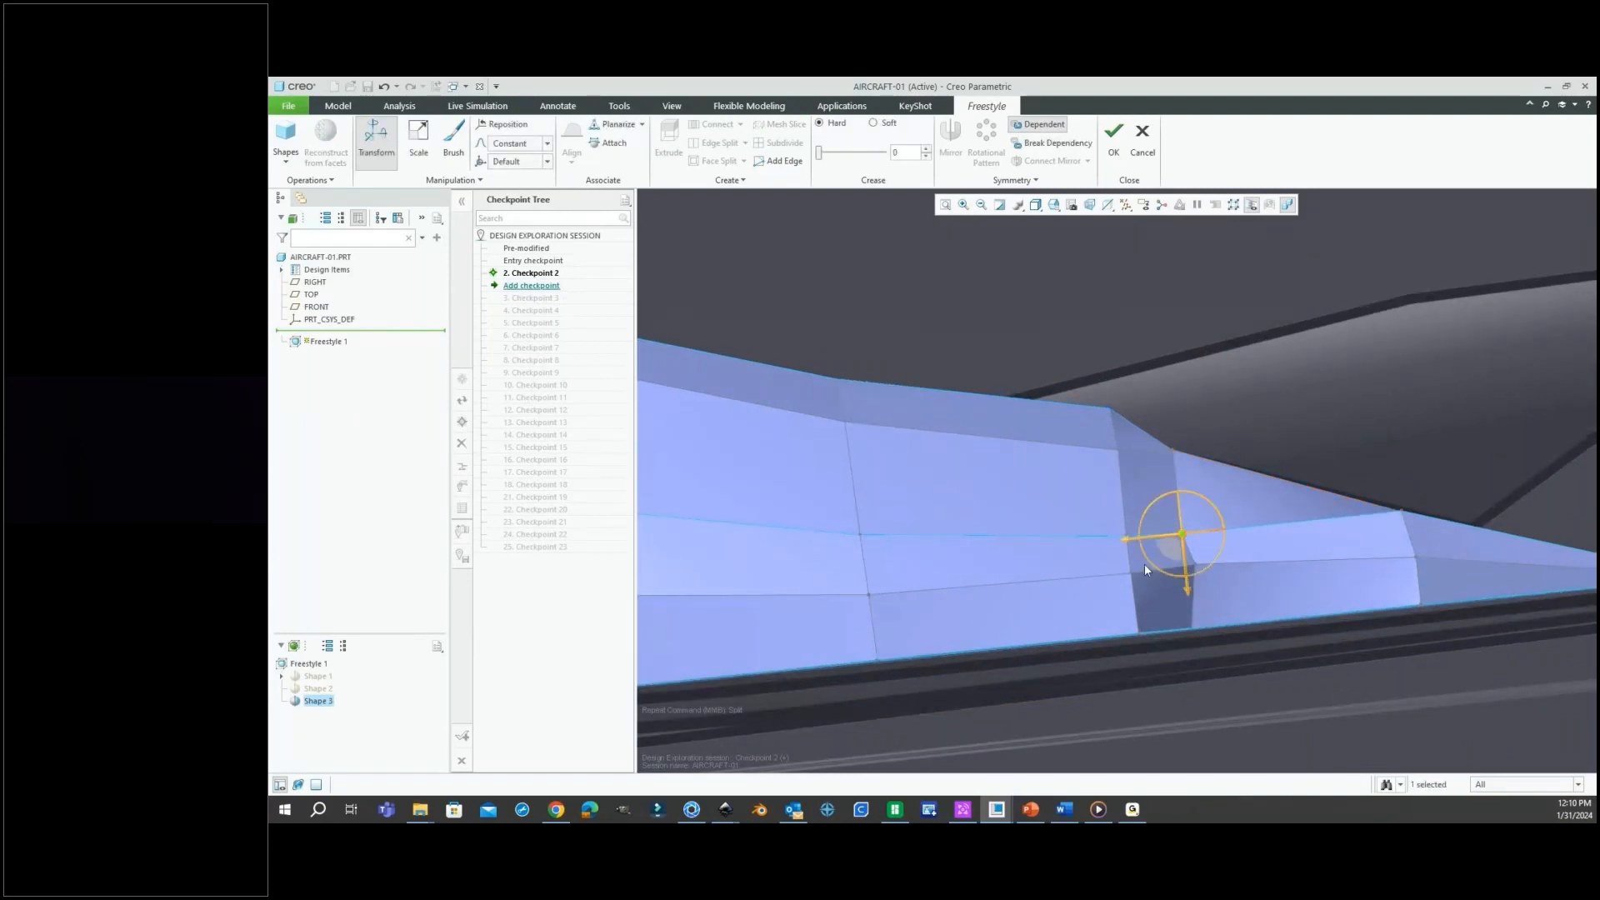
# Adjust the bottom vertex of the notch's rear column lengthwise and lower the side vertex in the next column behind it.
pyautogui.click(1193, 629)
pyautogui.moveTo(1135, 634); pyautogui.dragTo(1148, 640)
pyautogui.moveTo(1148, 641); pyautogui.dragTo(1229, 482, button='middle')
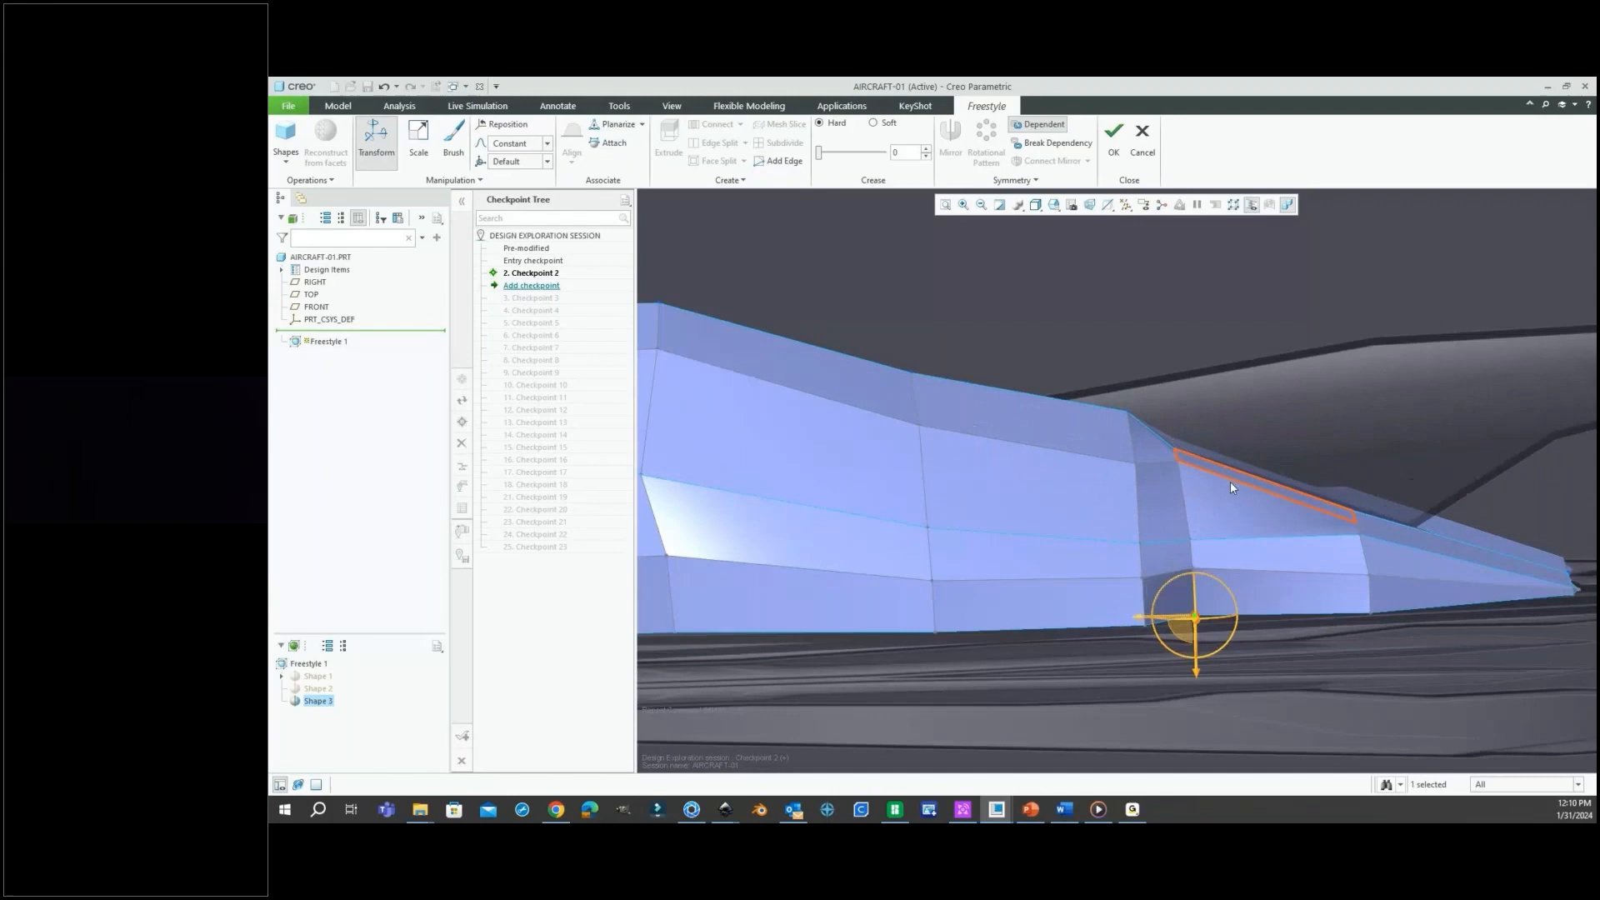
pyautogui.click(1360, 533)
pyautogui.moveTo(1360, 538); pyautogui.dragTo(1361, 561)
pyautogui.click(1356, 352)
# Display the smooth fuselage surface and examine its overall form and the area around the rear side notch from several angles.
pyautogui.moveTo(1356, 351); pyautogui.dragTo(1186, 560, button='middle')
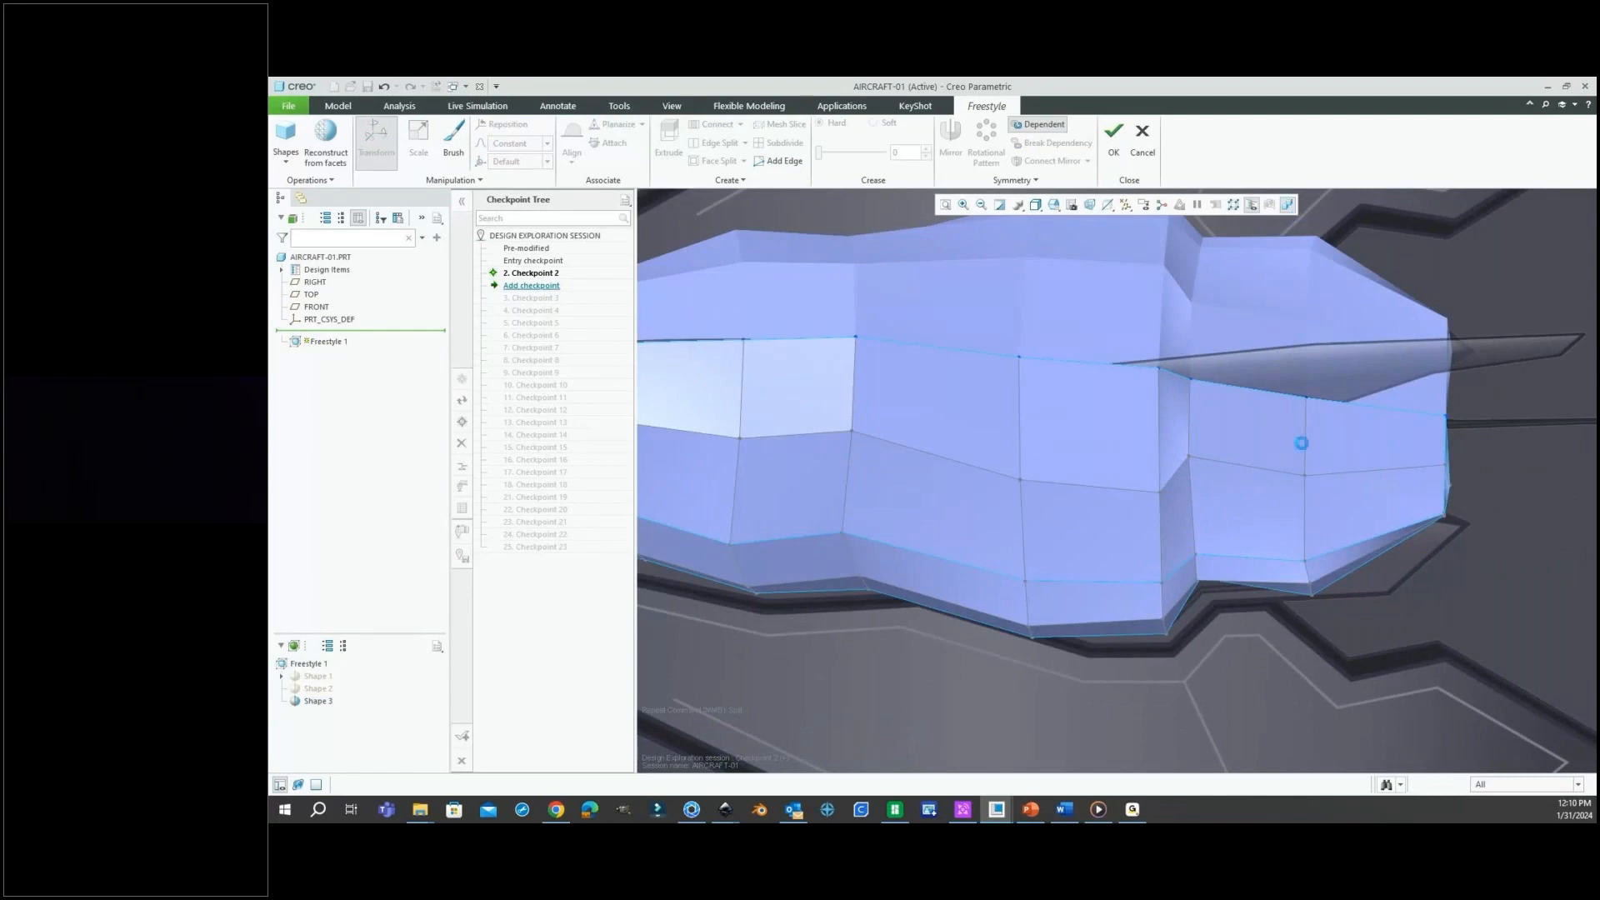
pyautogui.scroll(-3, 1256, 418)
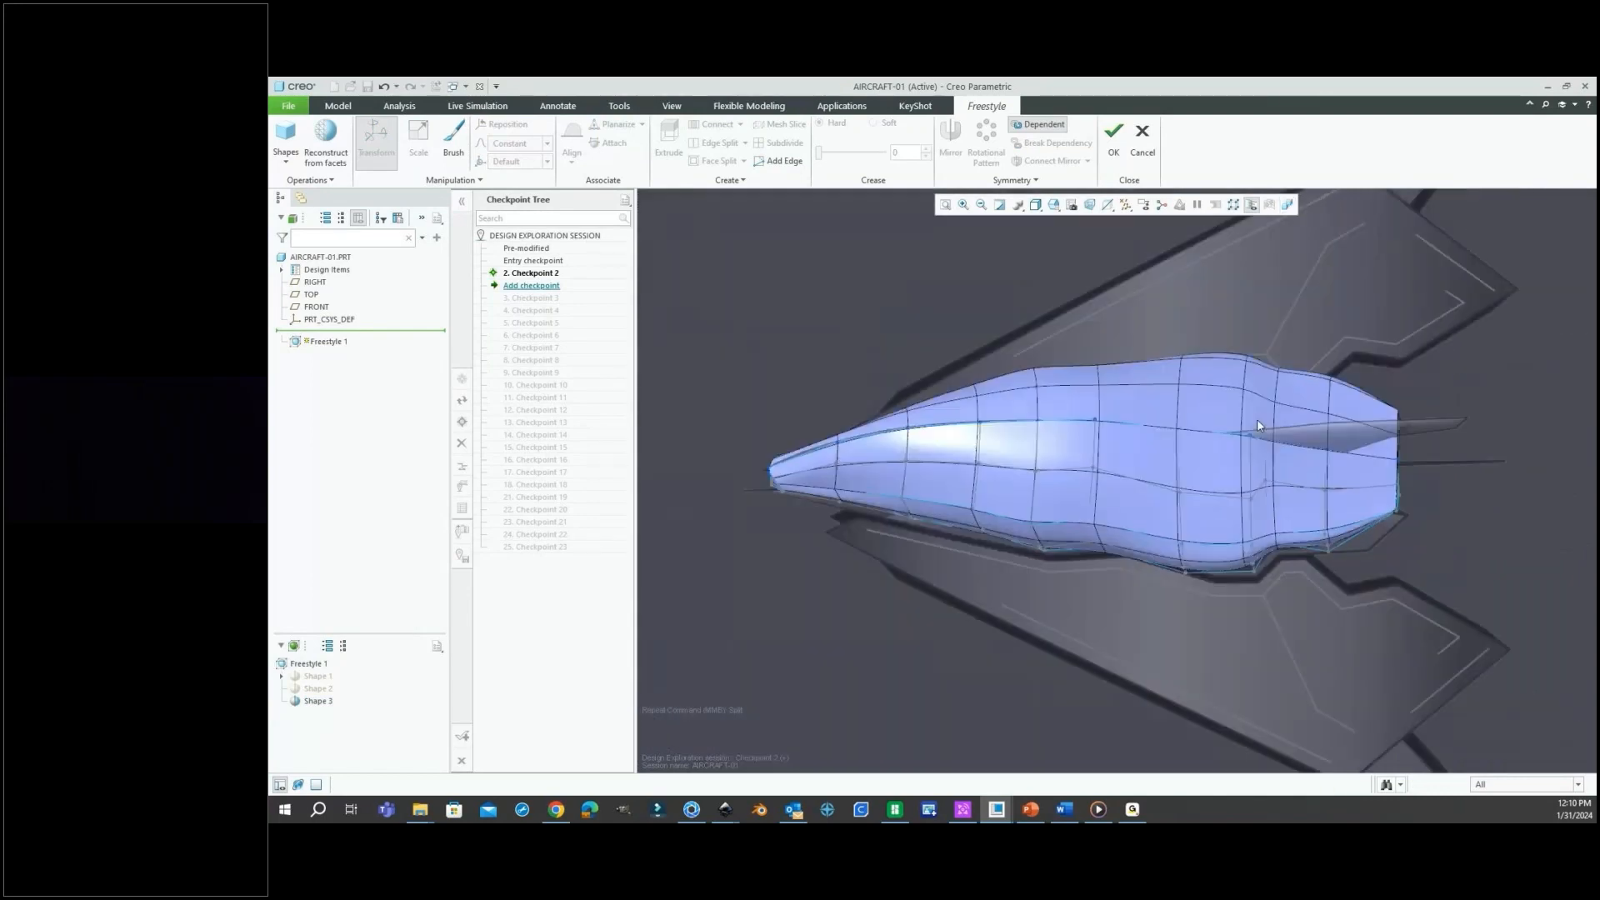
pyautogui.moveTo(1233, 419)
pyautogui.mouseDown(button='middle')
pyautogui.moveTo(1217, 458)
pyautogui.moveTo(1198, 358)
pyautogui.moveTo(1211, 347)
pyautogui.moveTo(1251, 401)
pyautogui.mouseUp(button='middle')
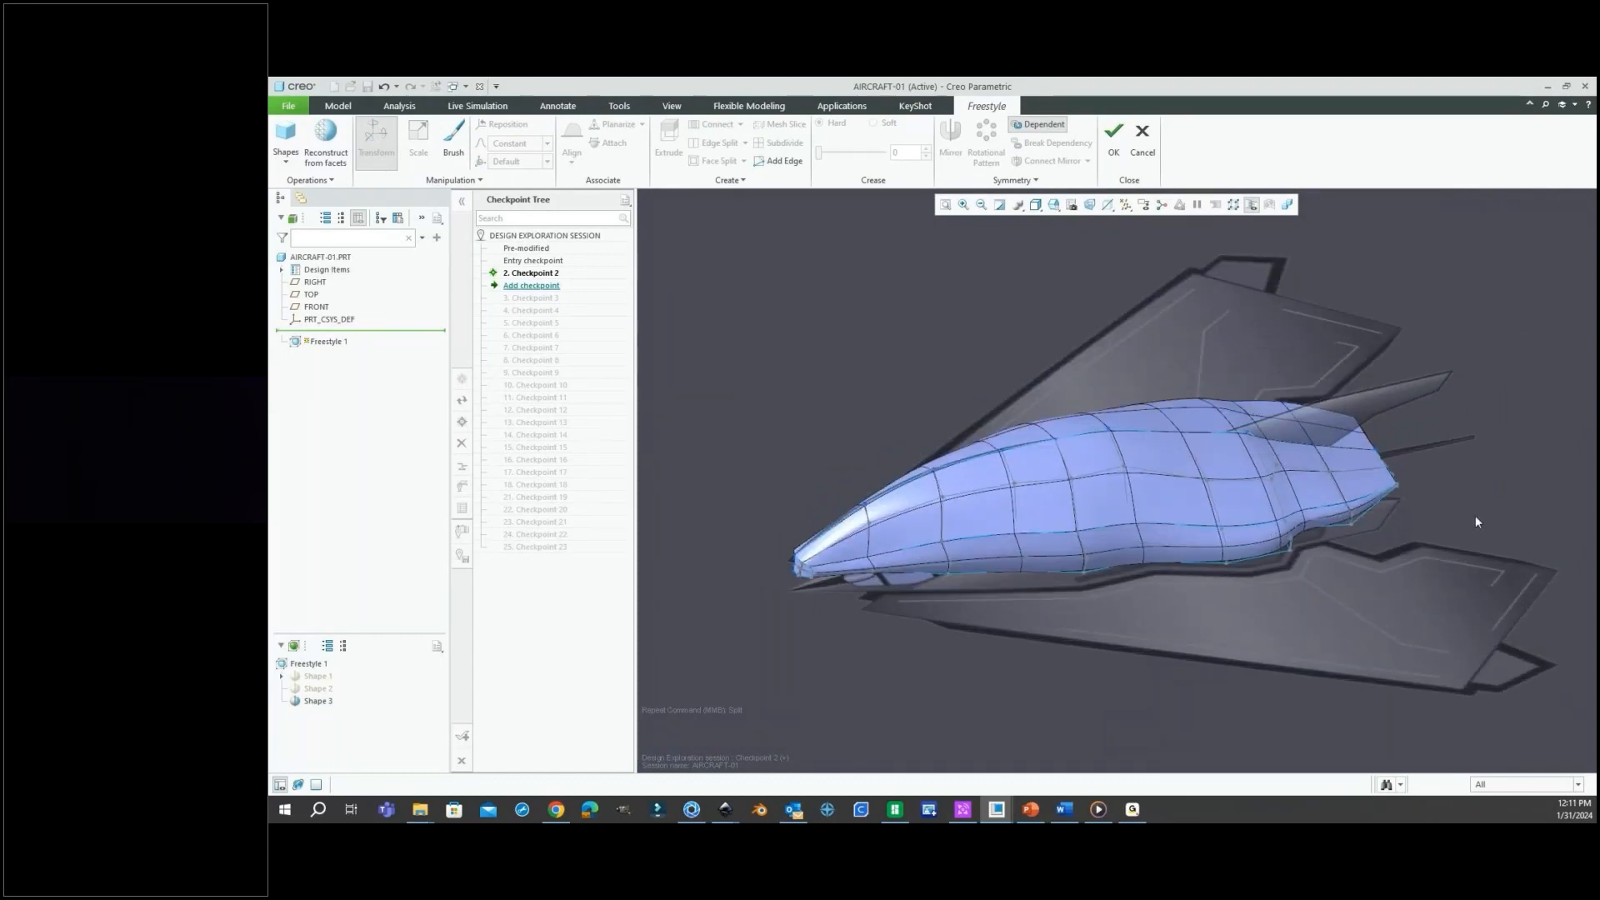
pyautogui.scroll(3, 1297, 402)
pyautogui.scroll(-3, 1299, 449)
pyautogui.moveTo(1300, 449); pyautogui.dragTo(1268, 485, button='middle')
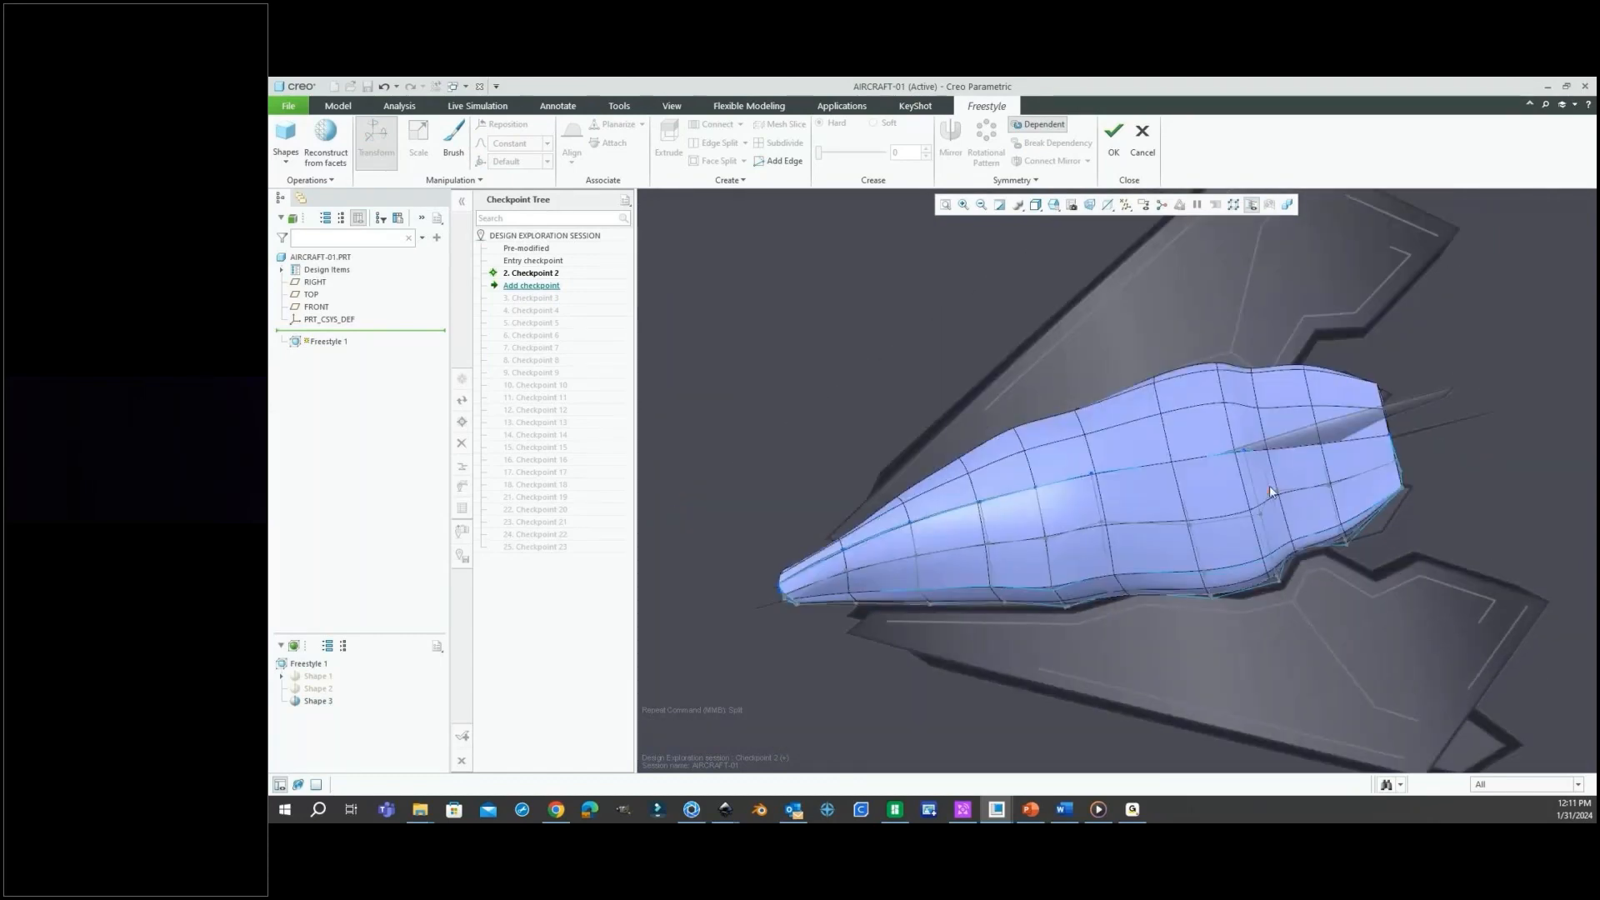
pyautogui.scroll(3, 1271, 489)
pyautogui.click(1270, 484)
pyautogui.scroll(-2, 1417, 413)
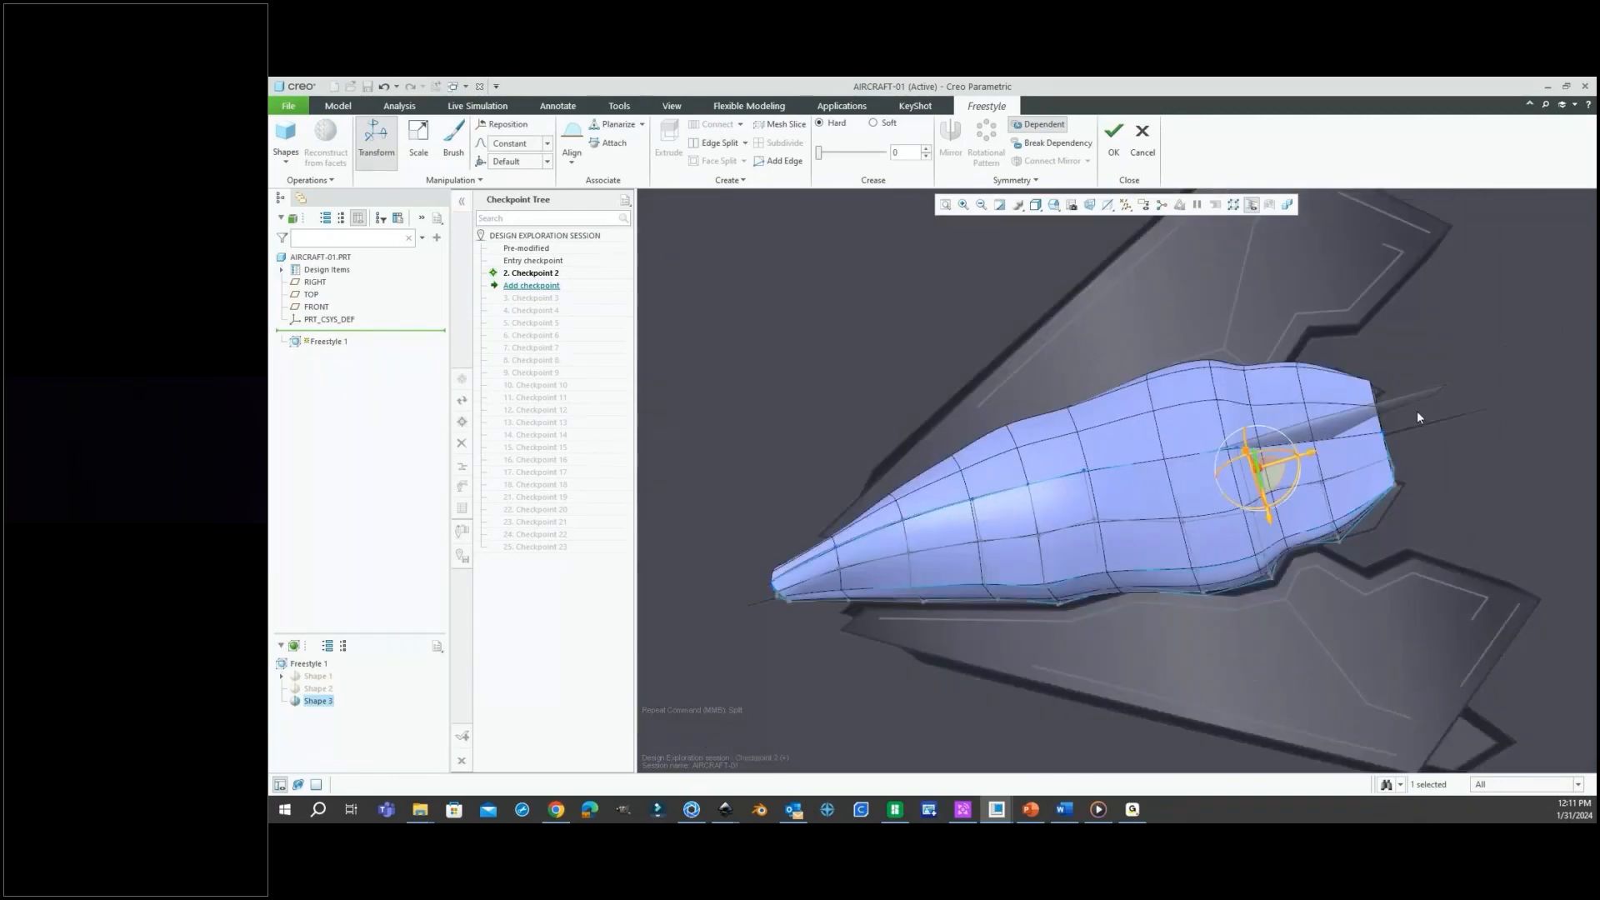
pyautogui.rightClick(1468, 418)
pyautogui.click(1501, 515)
pyautogui.scroll(2, 1306, 462)
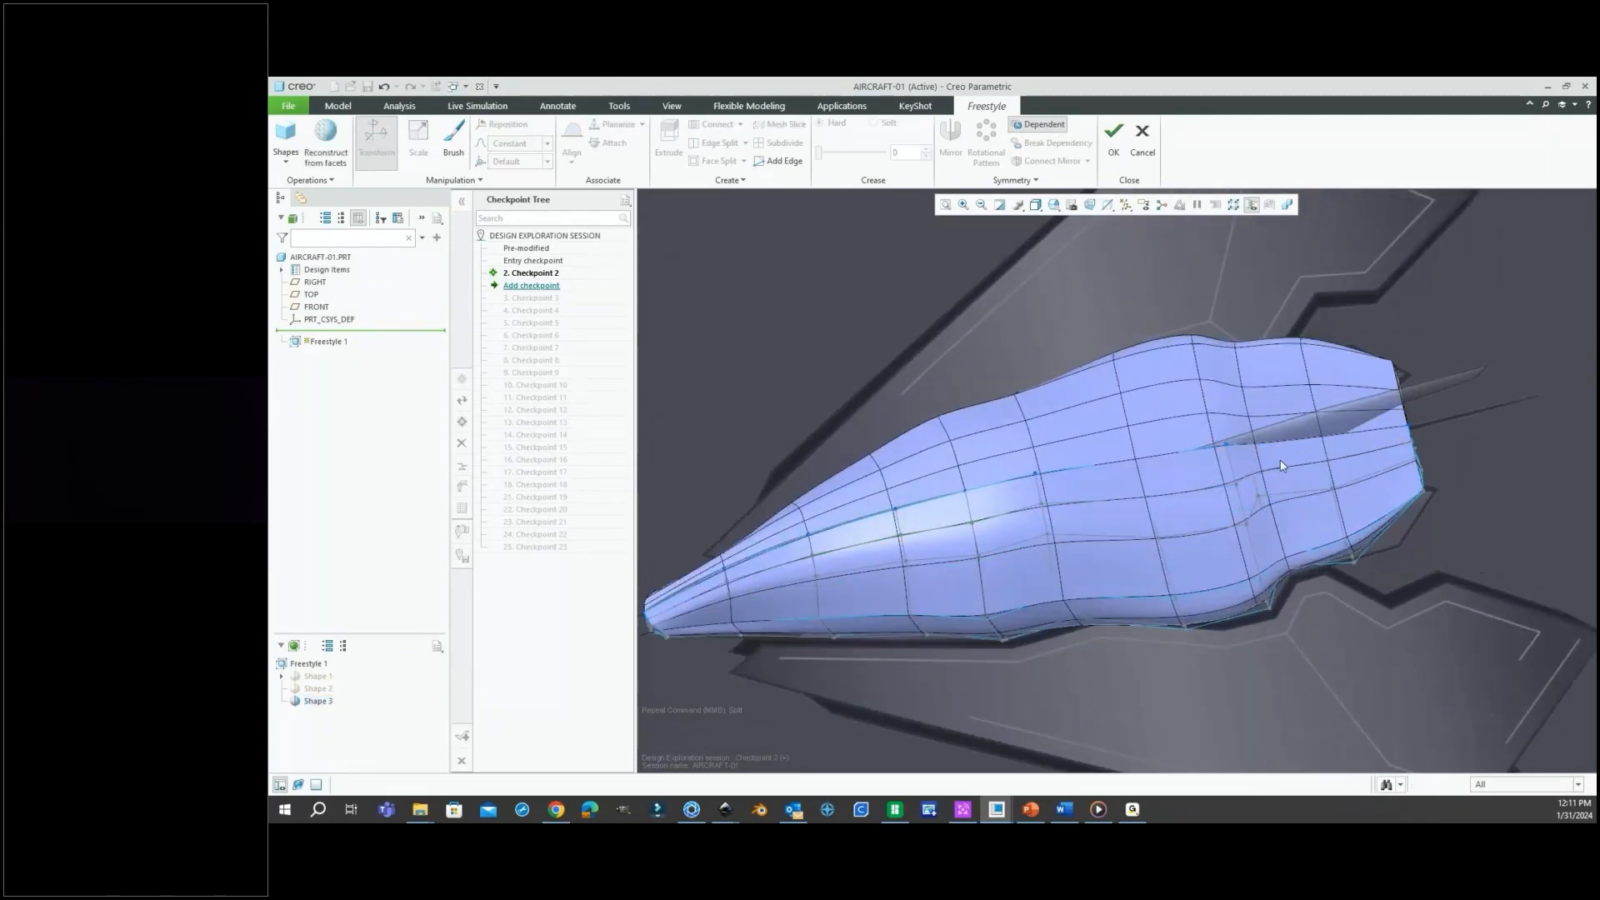
pyautogui.scroll(2, 1281, 465)
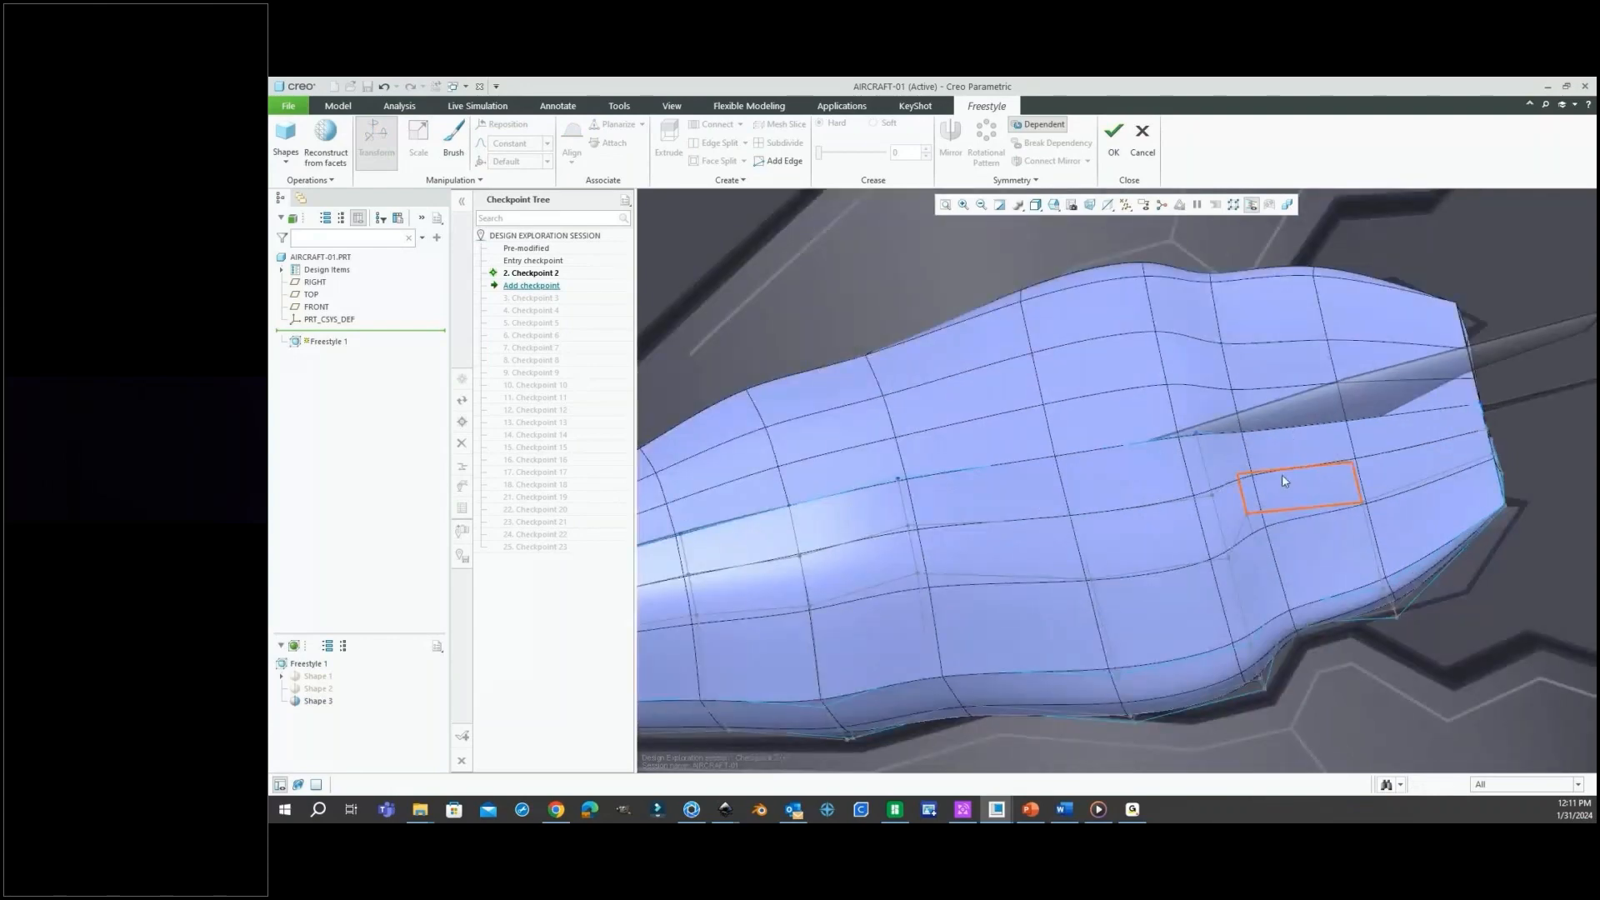
# Extrude a face beside the rear notch upward from the fuselage and tilt the extruded end backward to form a fin stub.
pyautogui.click(1279, 462)
pyautogui.scroll(-2, 1266, 466)
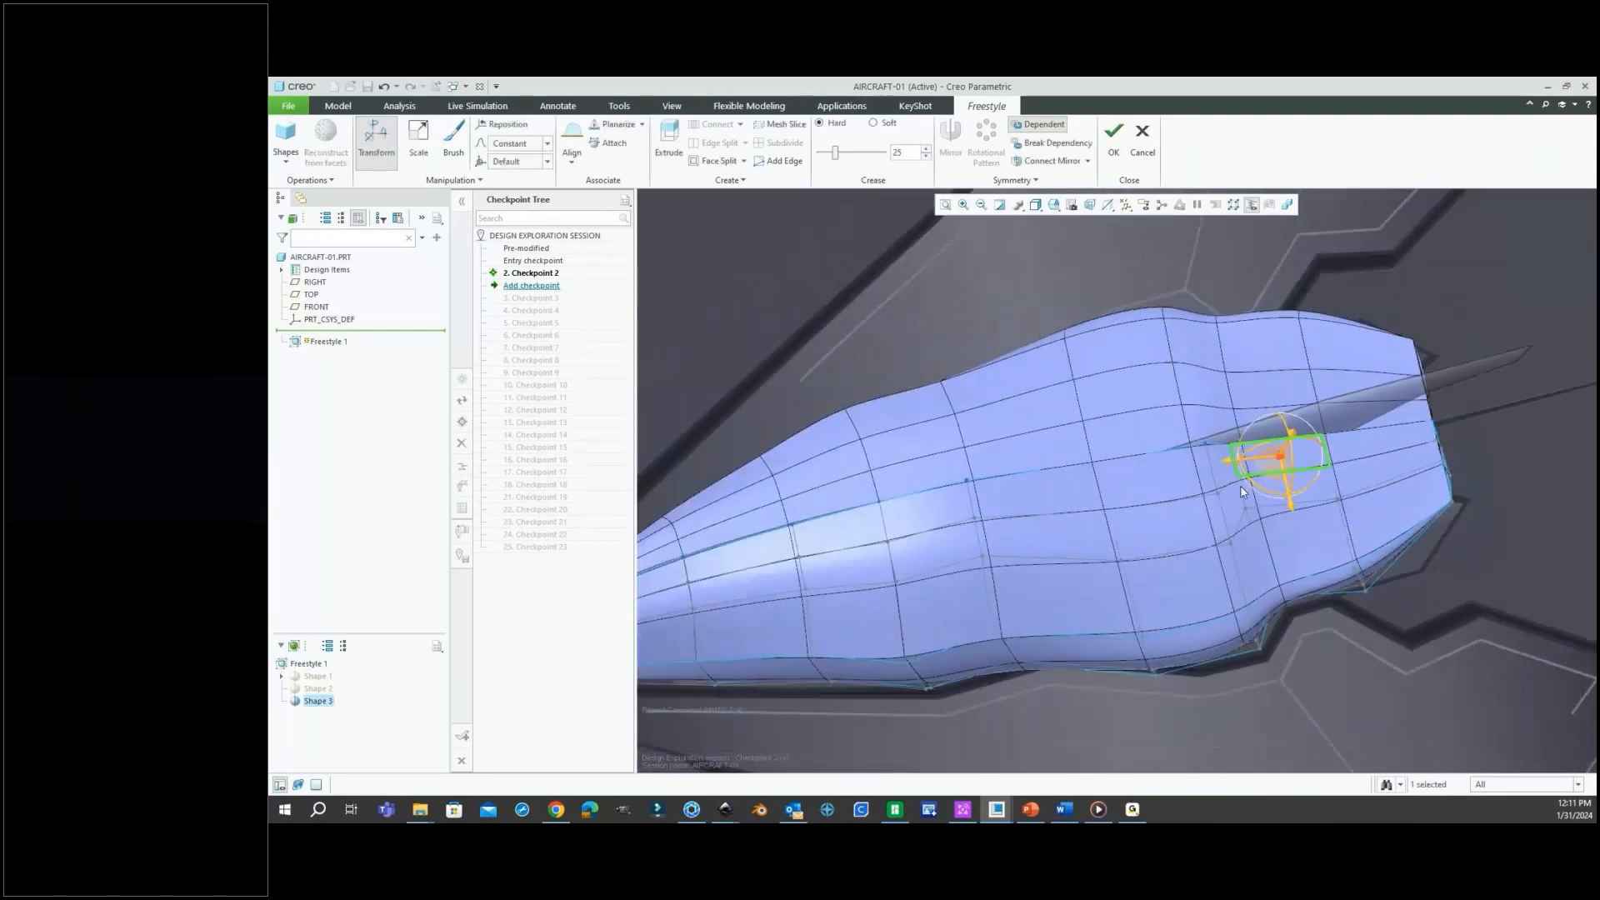
pyautogui.moveTo(1258, 452); pyautogui.dragTo(1276, 325, button='middle')
pyautogui.rightClick(1277, 325)
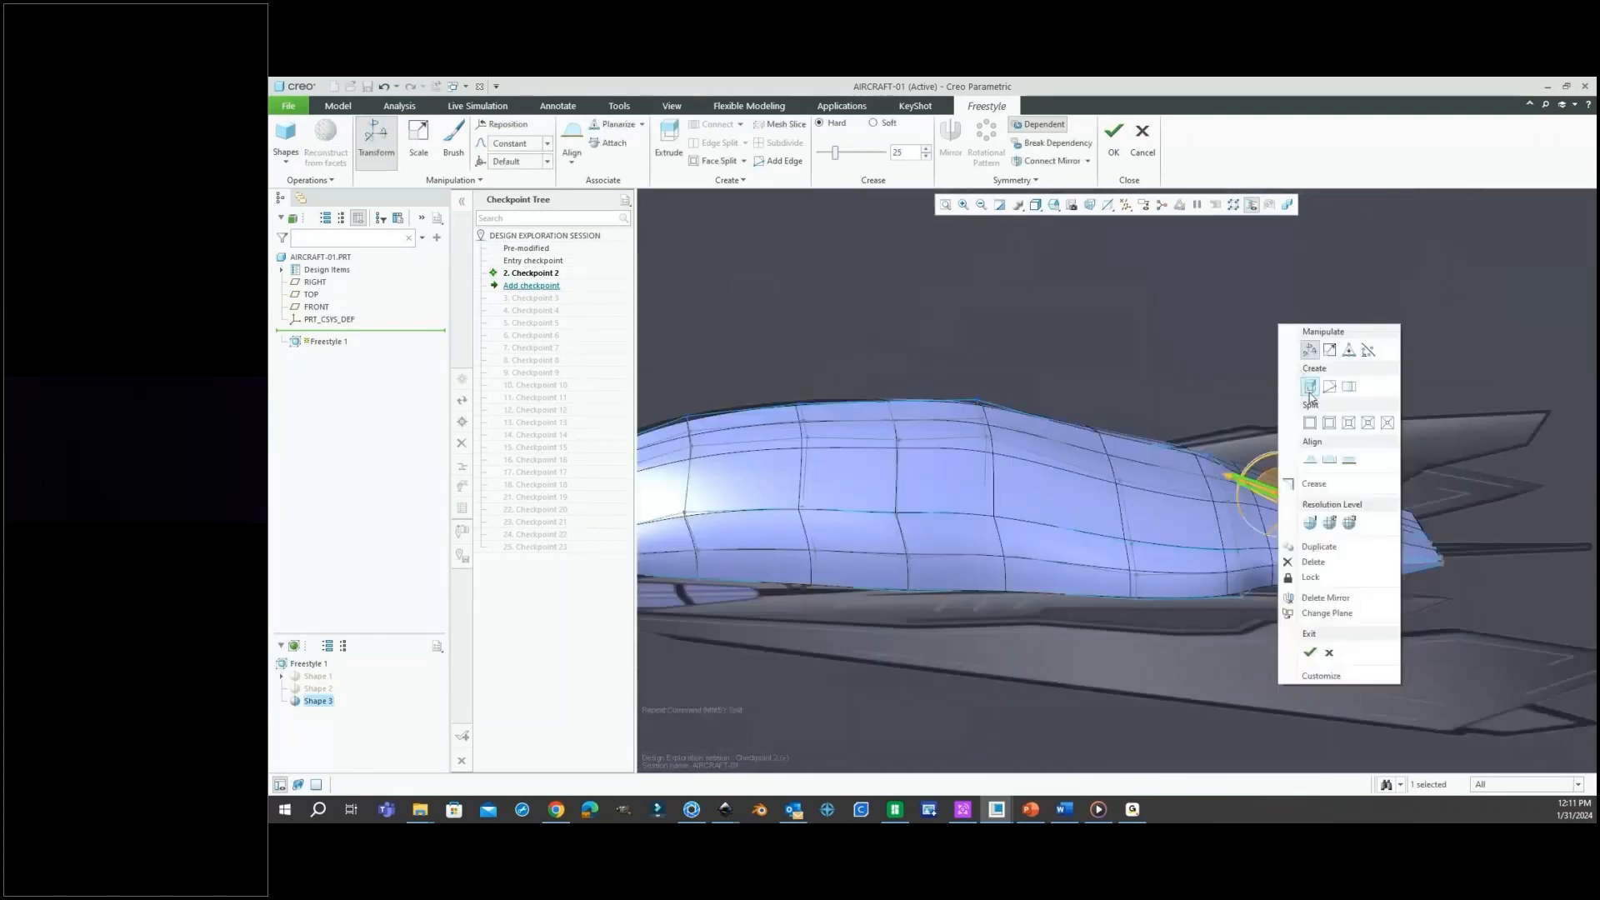
pyautogui.click(1311, 388)
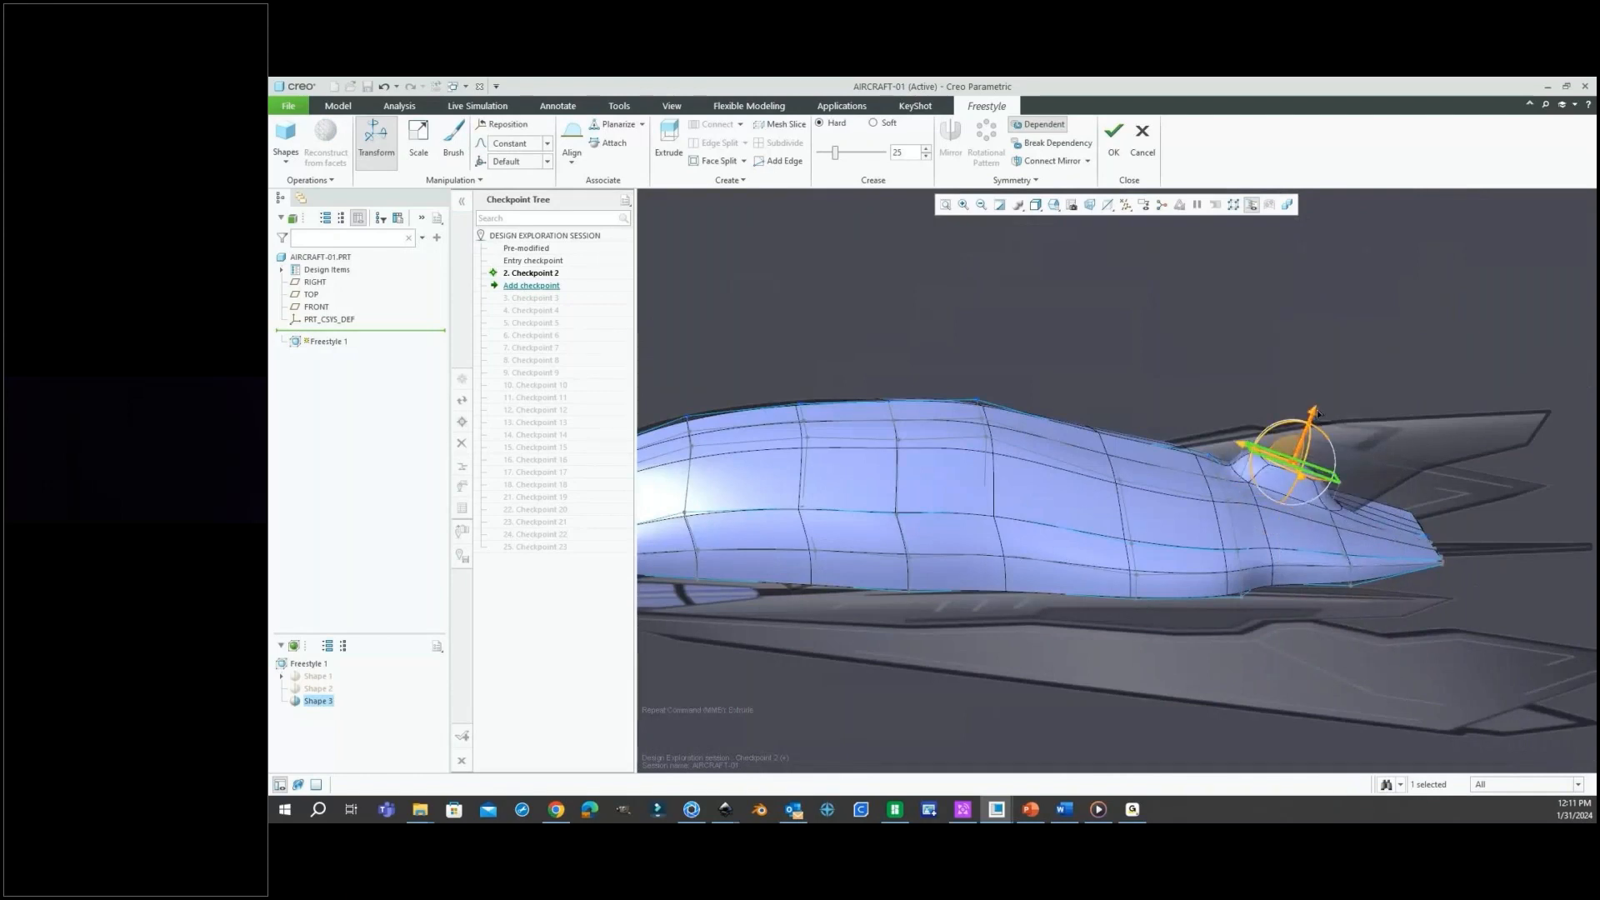
pyautogui.moveTo(1317, 413); pyautogui.dragTo(1325, 381)
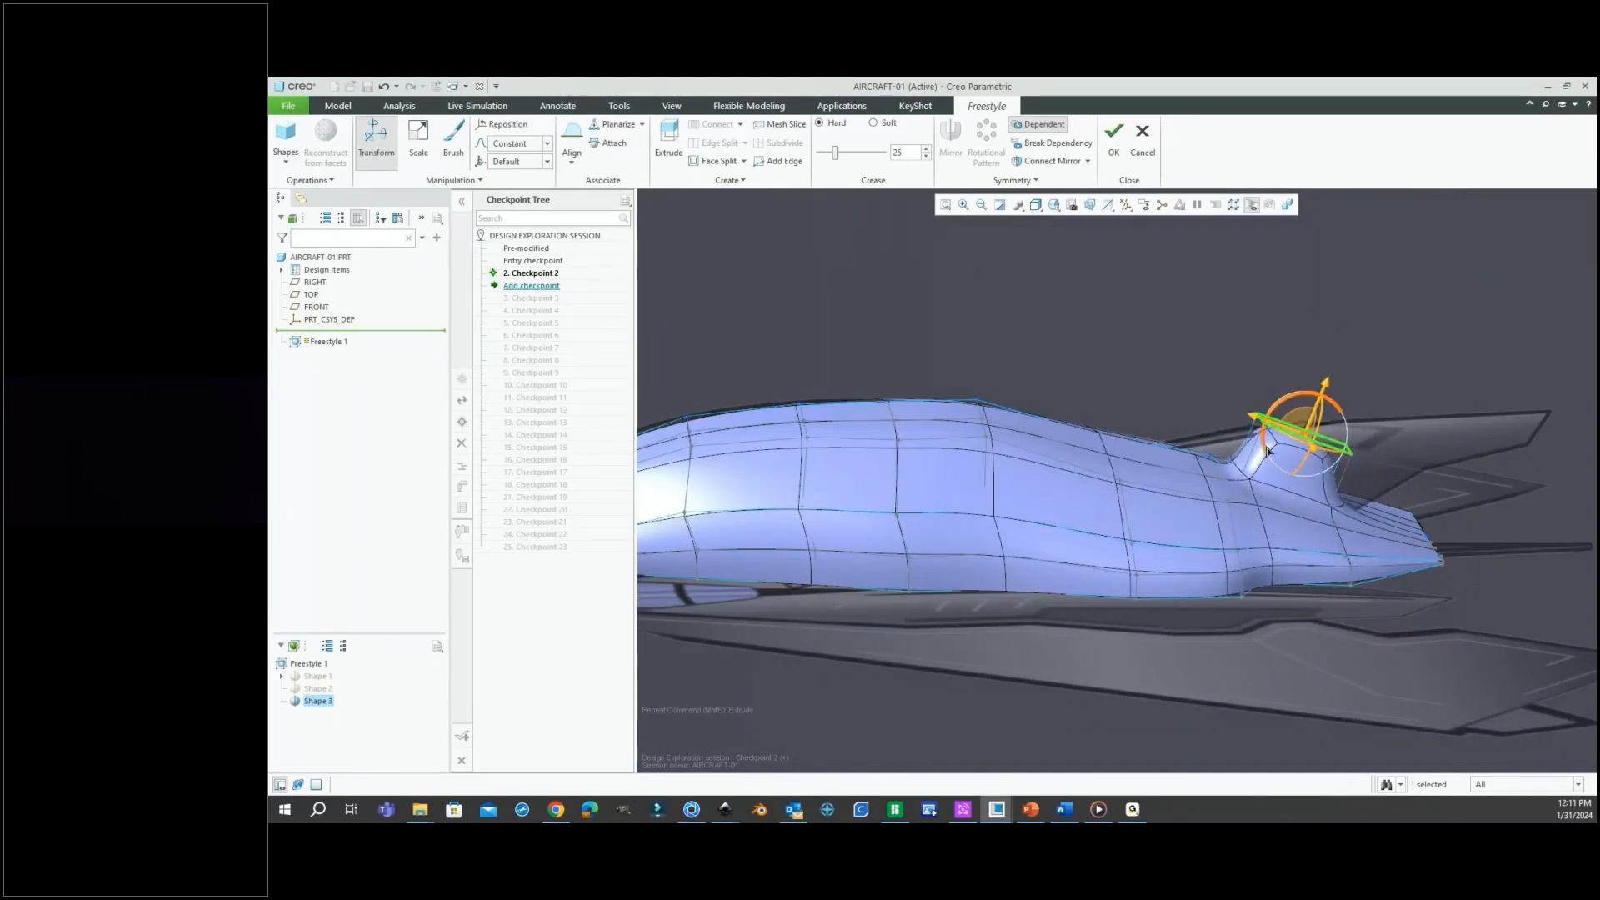
pyautogui.moveTo(1265, 448); pyautogui.dragTo(1400, 416)
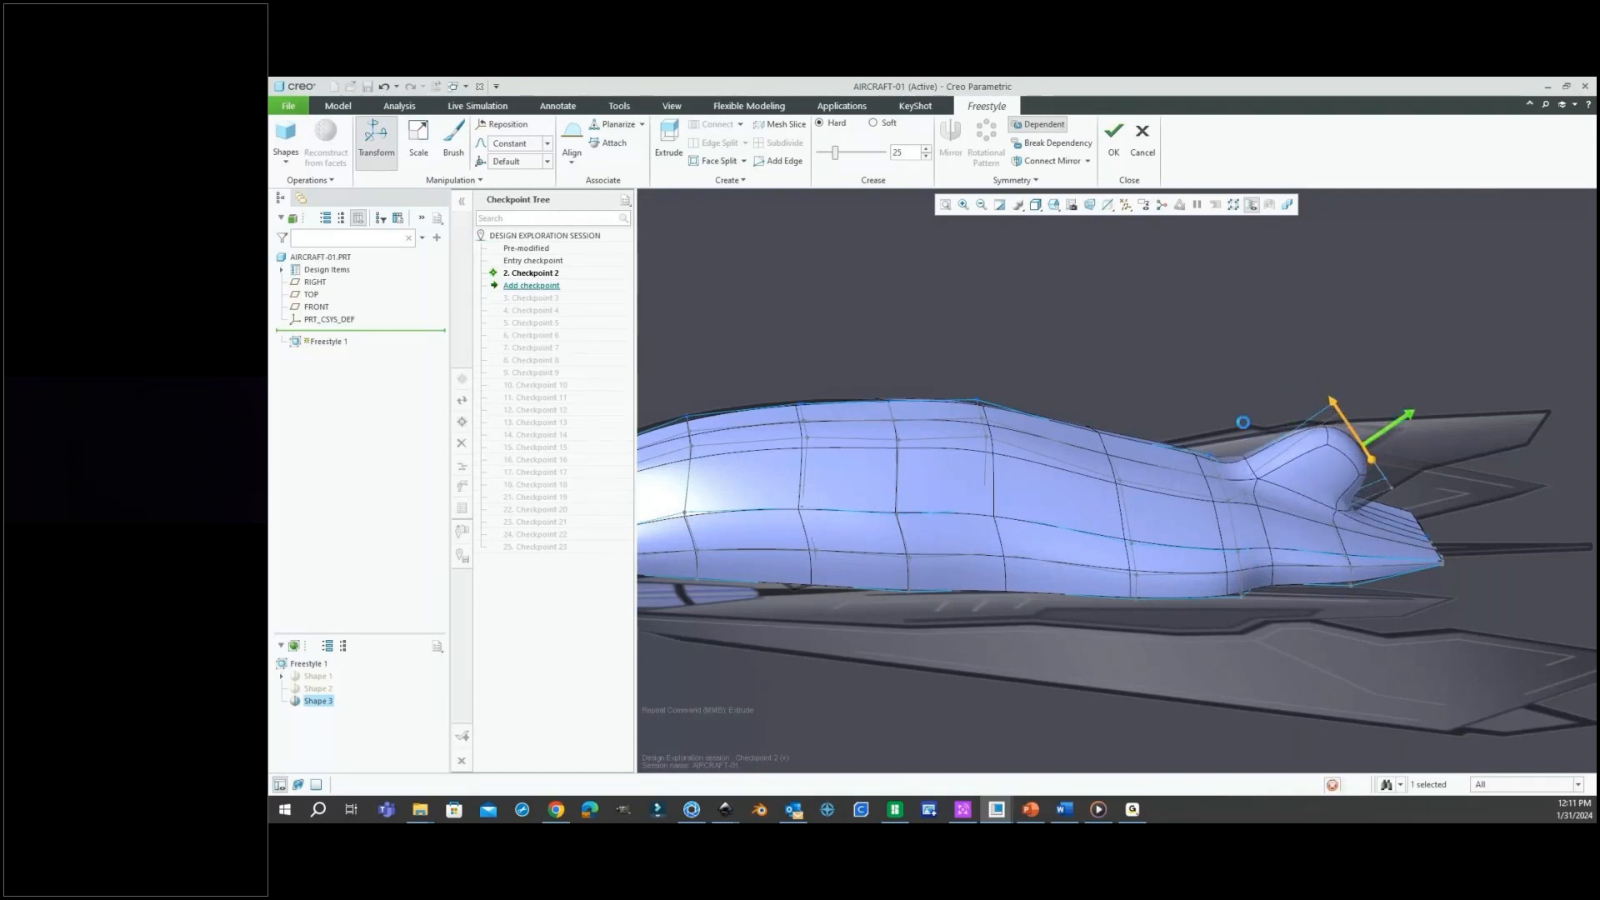
pyautogui.scroll(2, 1238, 424)
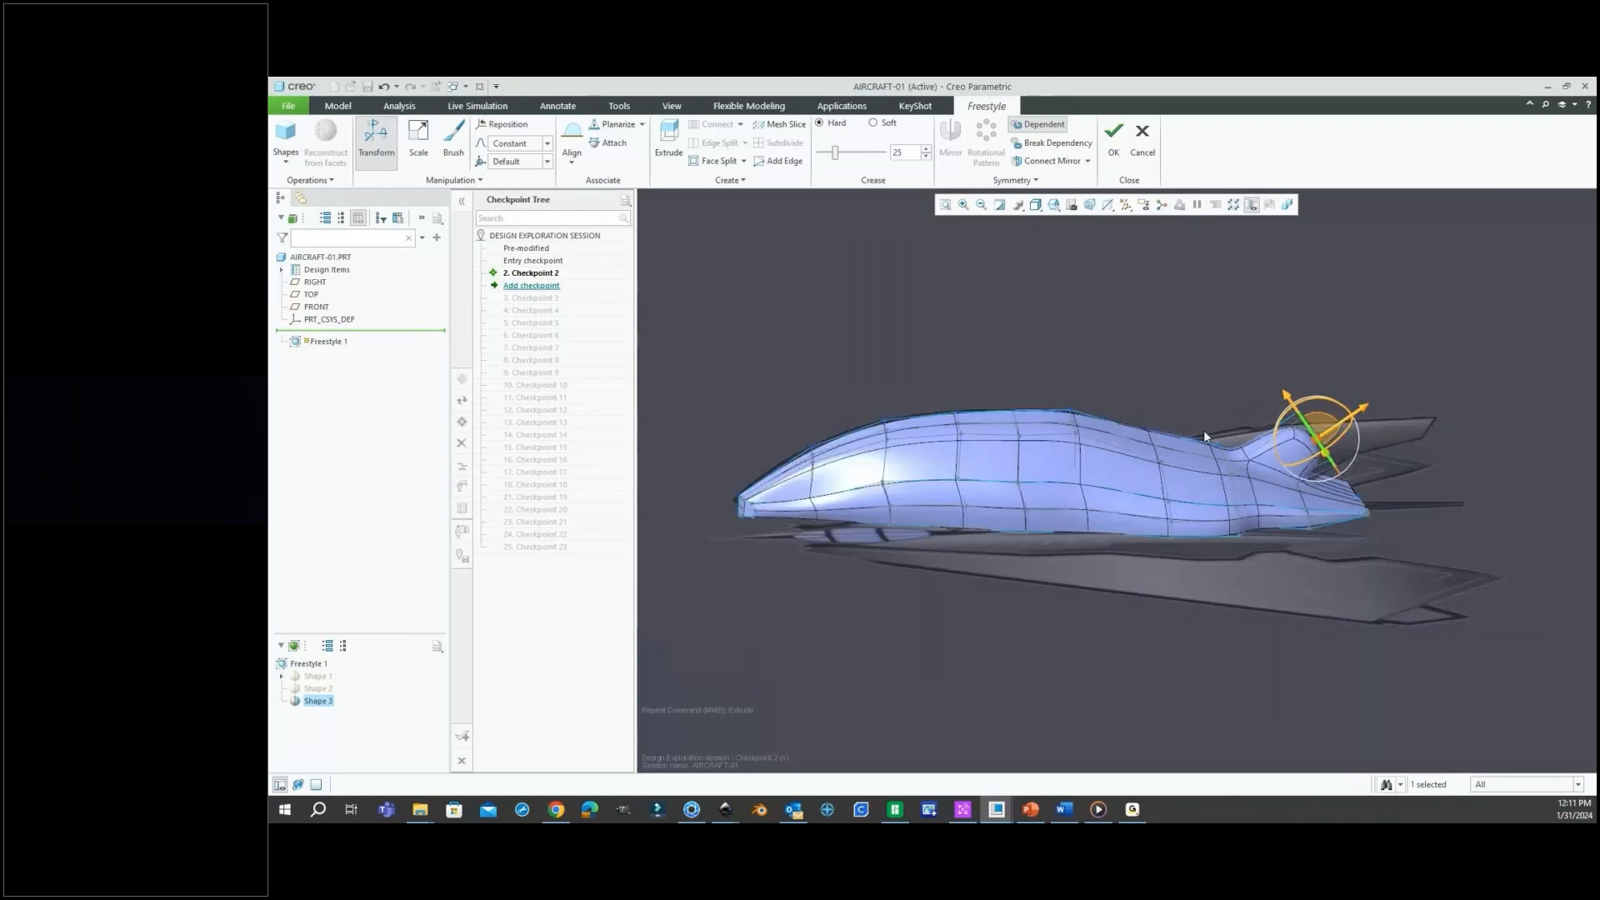
pyautogui.moveTo(969, 356); pyautogui.dragTo(969, 356, button='middle')
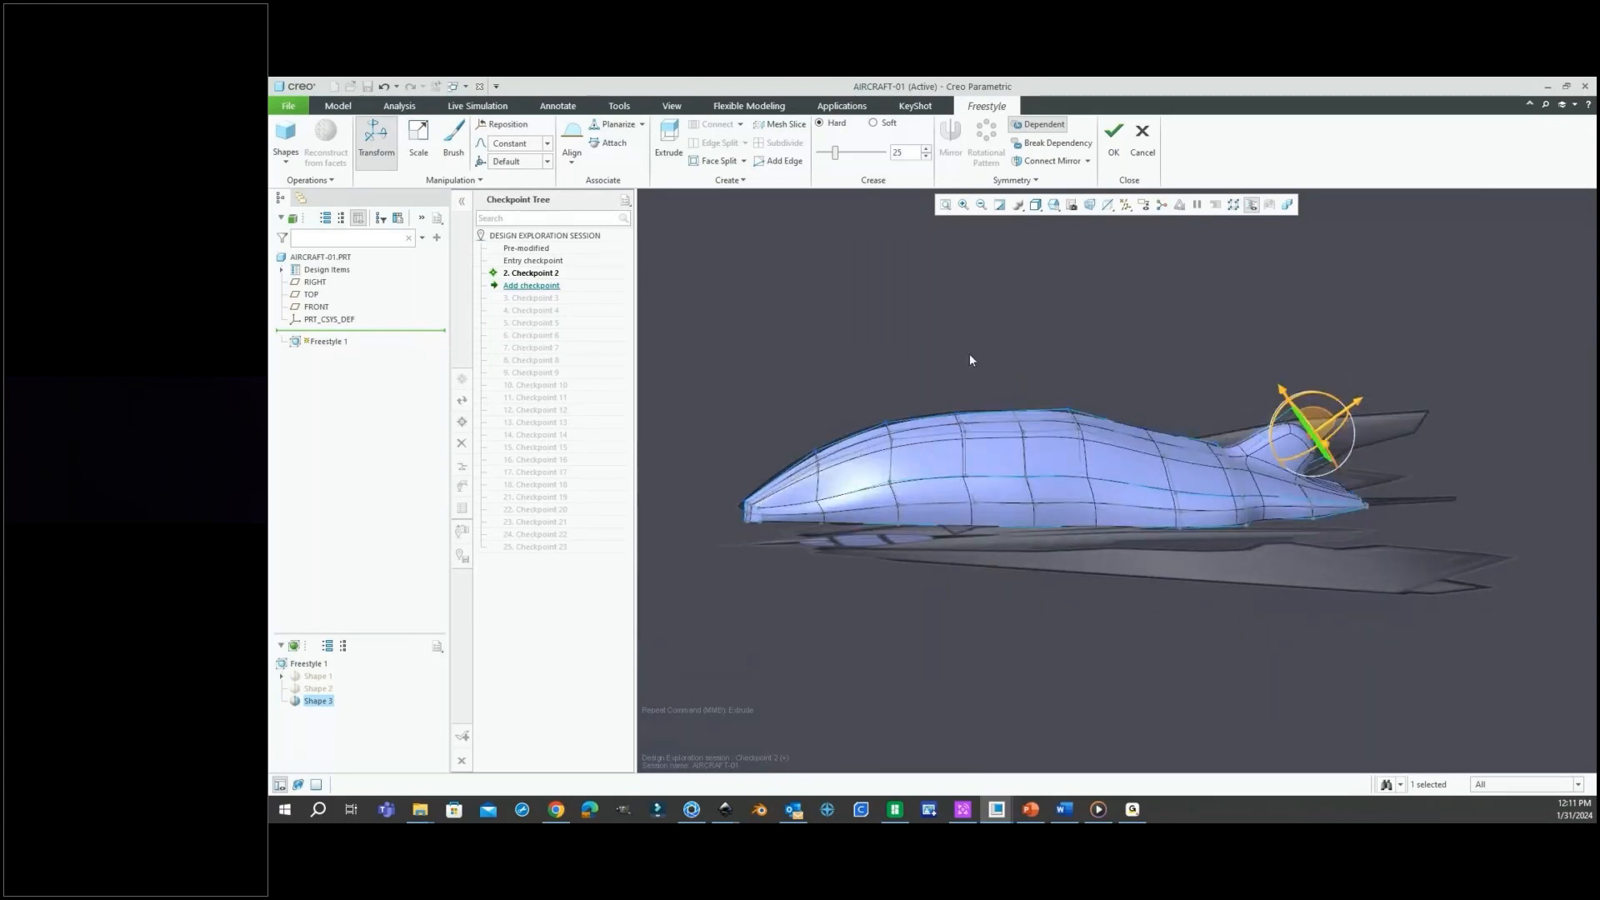
pyautogui.click(1010, 385)
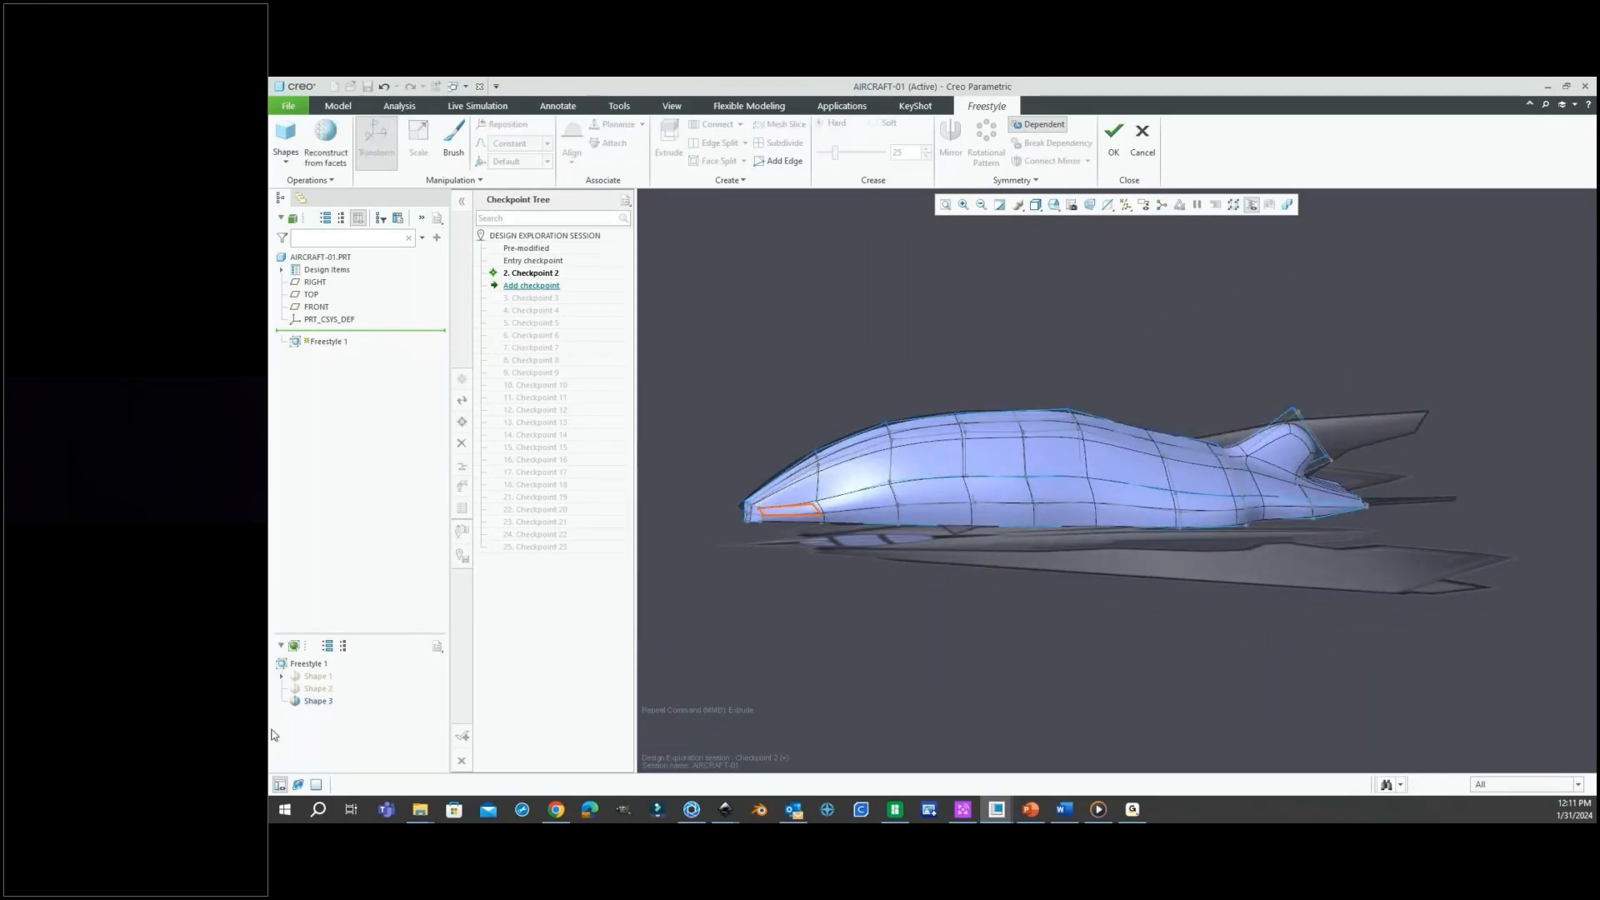
# Hide Shape 3 and add a flat sheet primitive as a new freestyle shape.
pyautogui.click(316, 702)
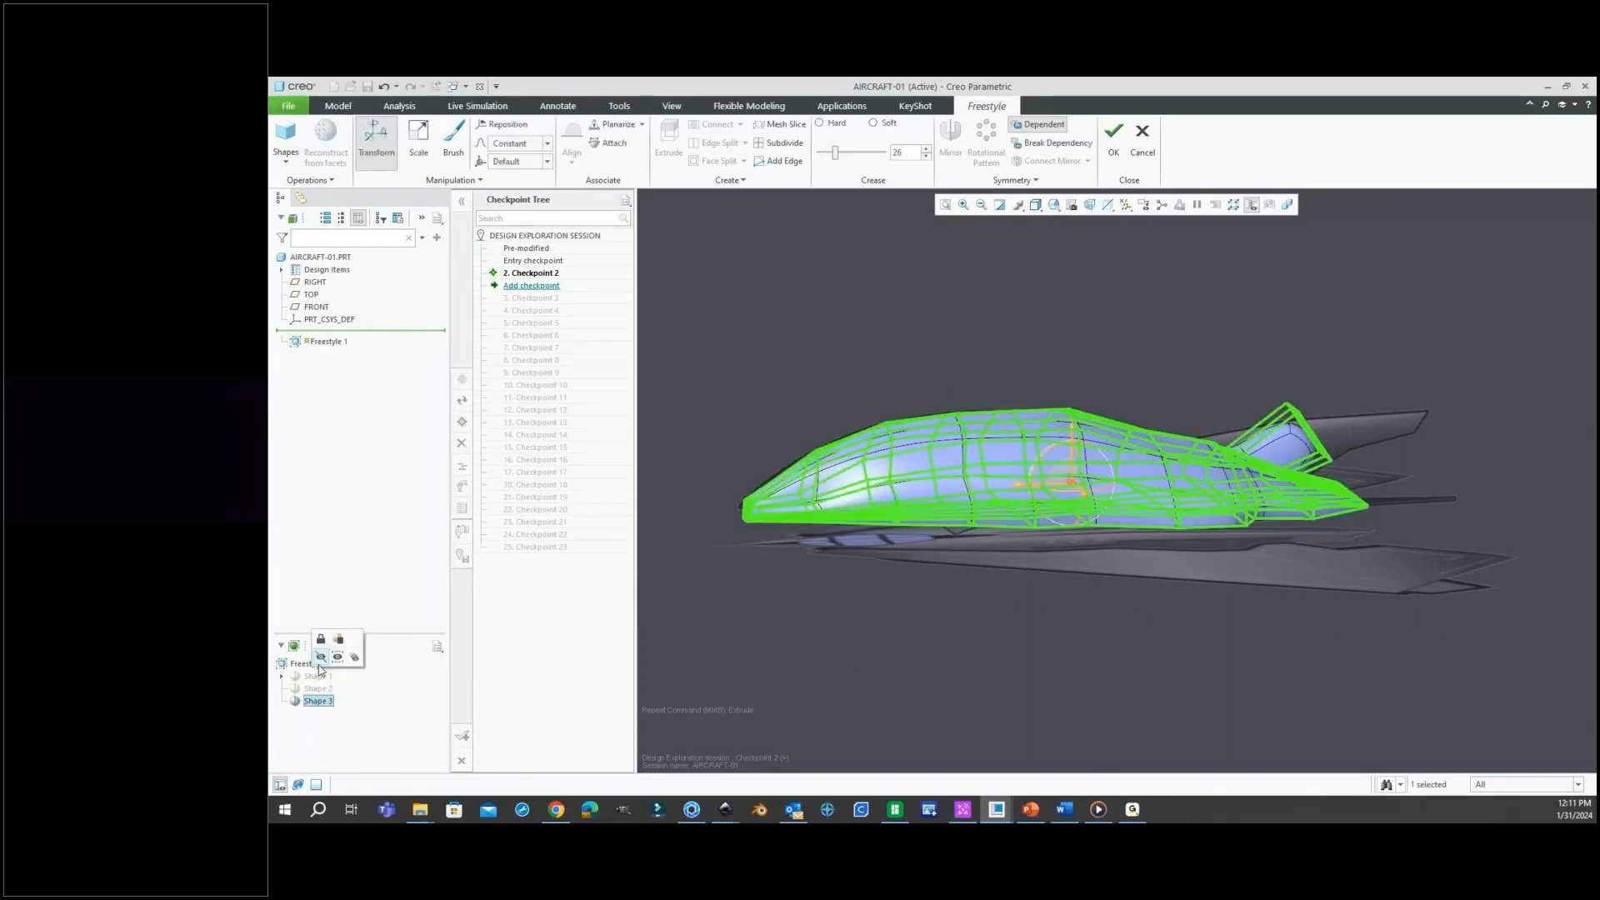
pyautogui.click(320, 660)
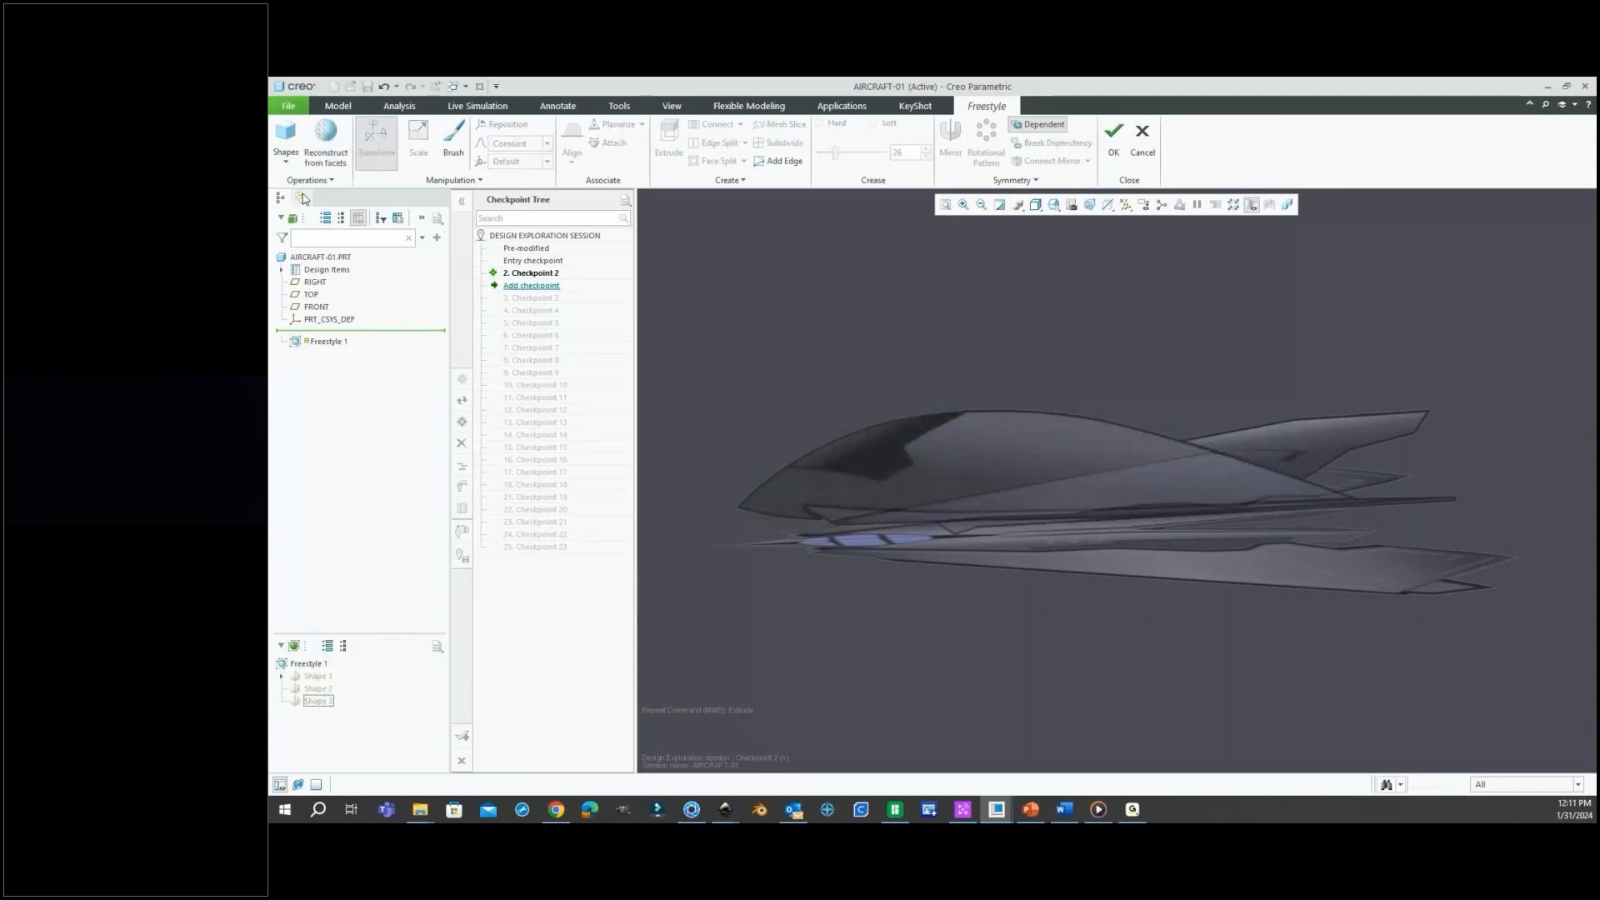
pyautogui.click(292, 169)
pyautogui.click(354, 196)
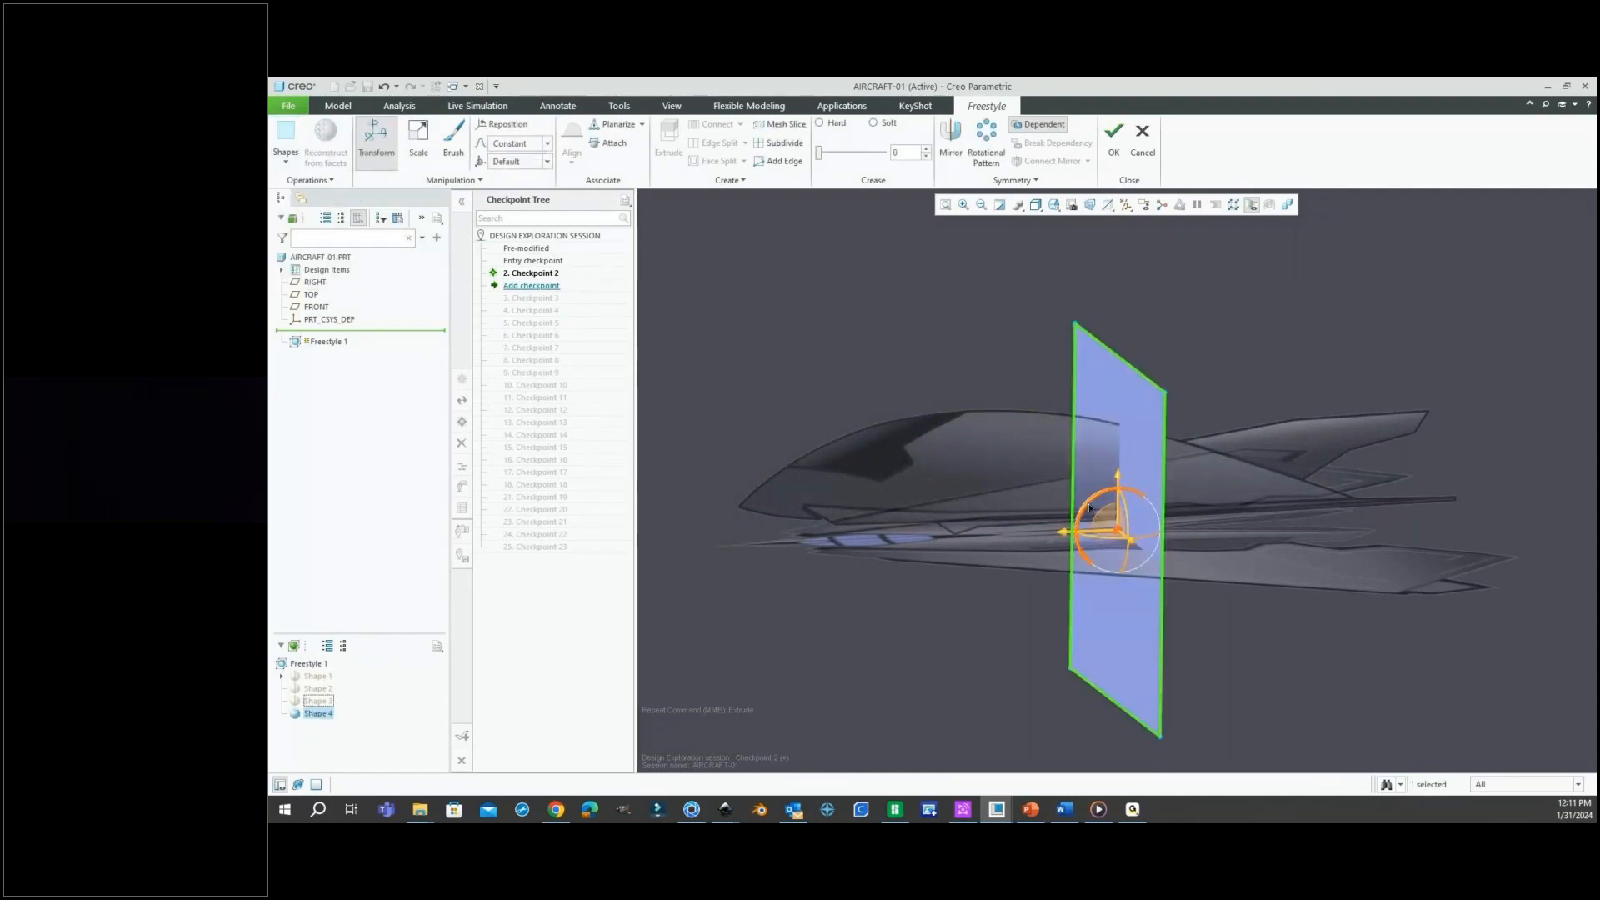
# Rotate the new sheet to horizontal and raise both of its lengthwise edges to the height of the side sketch's upper outline.
pyautogui.moveTo(1091, 499); pyautogui.dragTo(1150, 500)
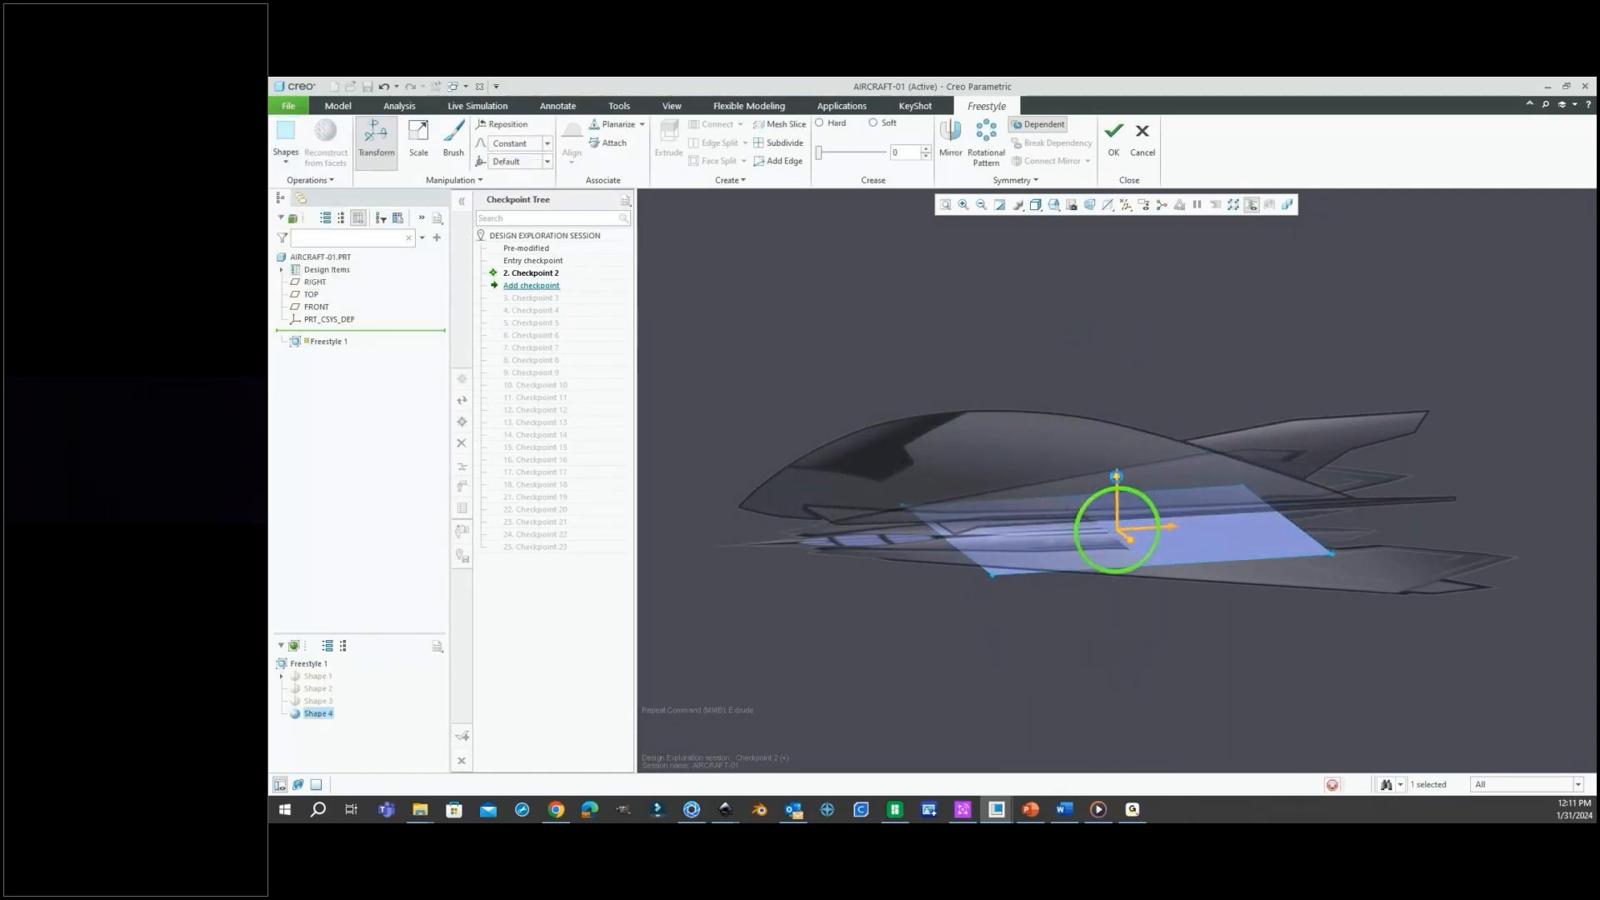
pyautogui.click(1098, 494)
pyautogui.moveTo(1072, 448); pyautogui.dragTo(1051, 359)
pyautogui.click(1132, 569)
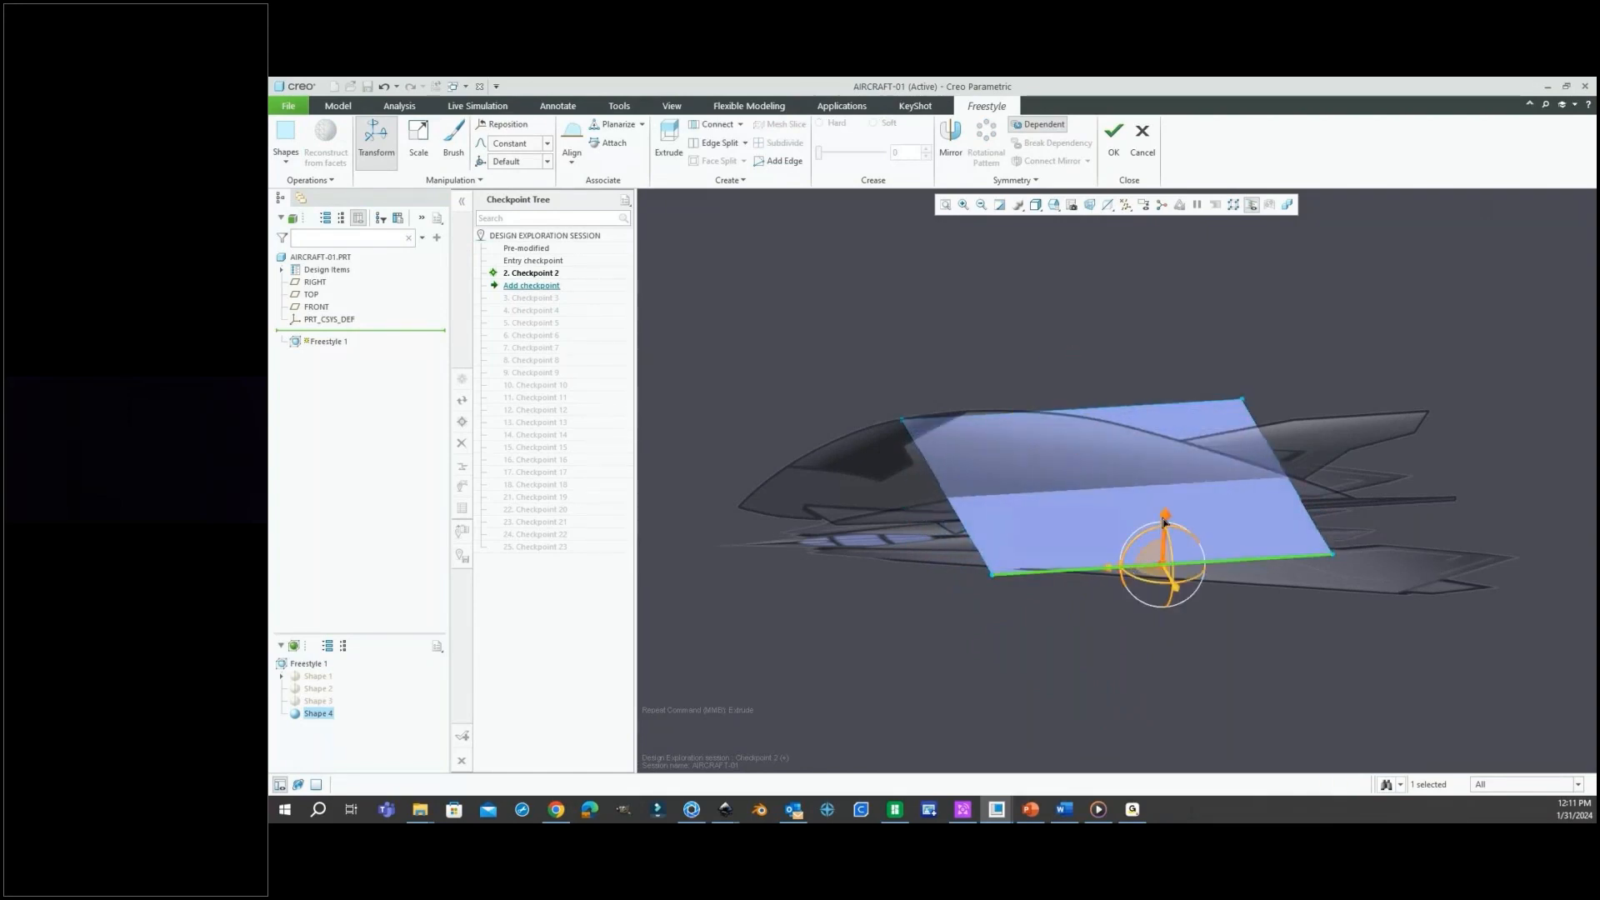
pyautogui.moveTo(1154, 523); pyautogui.dragTo(1172, 393)
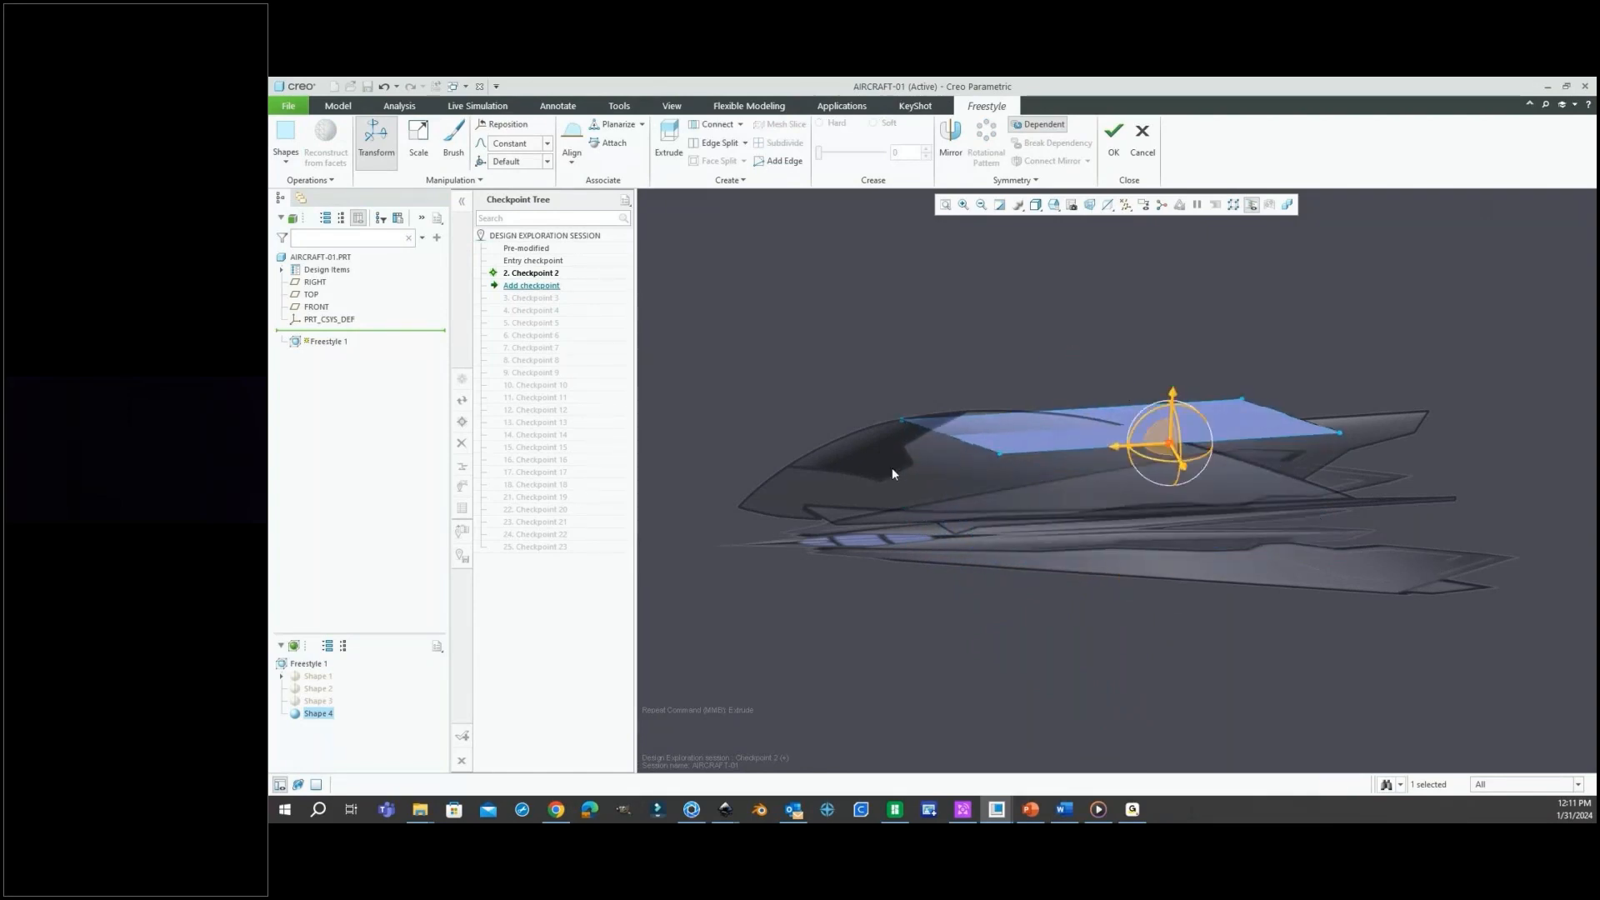
pyautogui.moveTo(895, 468); pyautogui.dragTo(879, 464, button='middle')
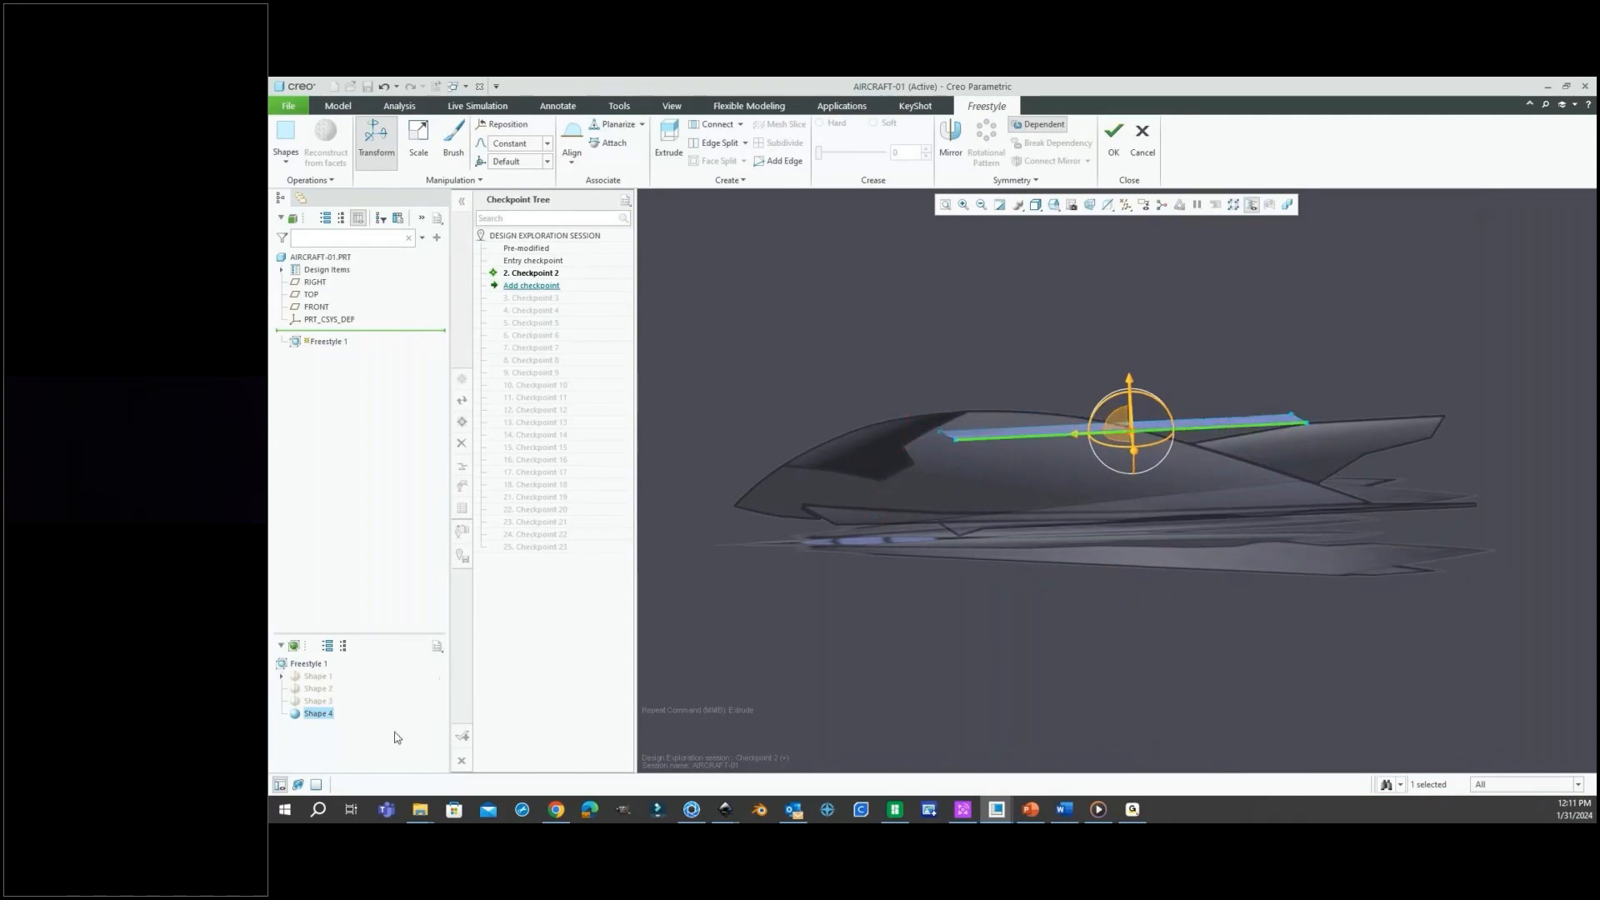
pyautogui.click(912, 346)
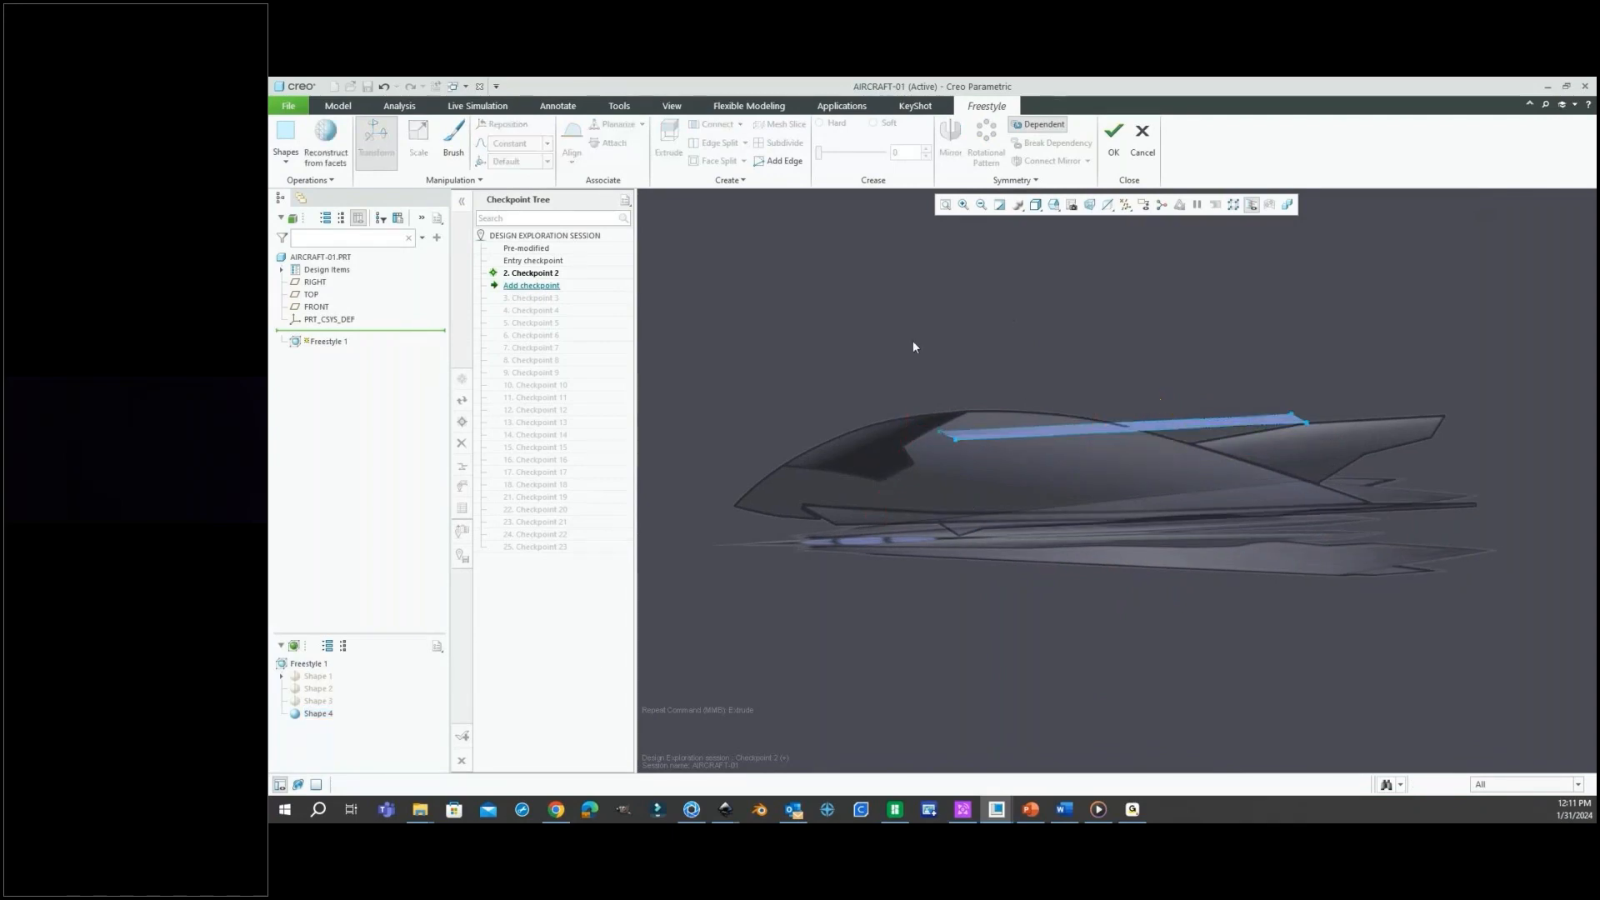
# Shift the whole sheet forward along the fuselage toward the nose of the side sketch.
pyautogui.click(313, 714)
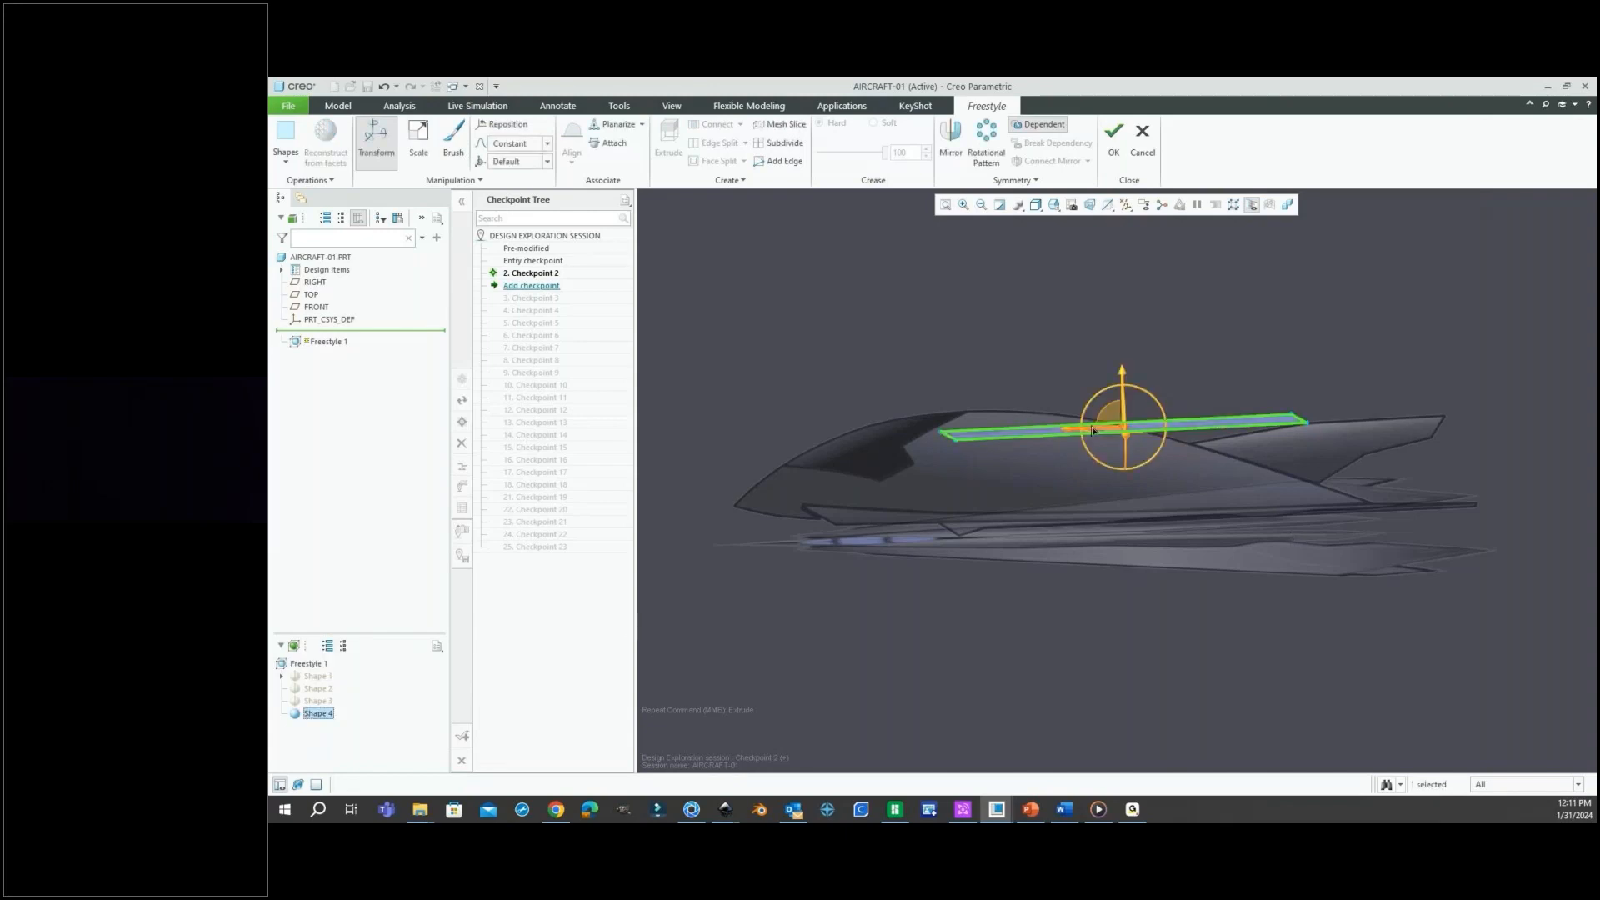
pyautogui.scroll(-2, 1092, 427)
pyautogui.moveTo(1090, 546)
pyautogui.mouseDown(button='middle')
pyautogui.moveTo(1042, 528)
pyautogui.moveTo(1061, 543)
pyautogui.mouseUp(button='middle')
pyautogui.scroll(3, 1061, 542)
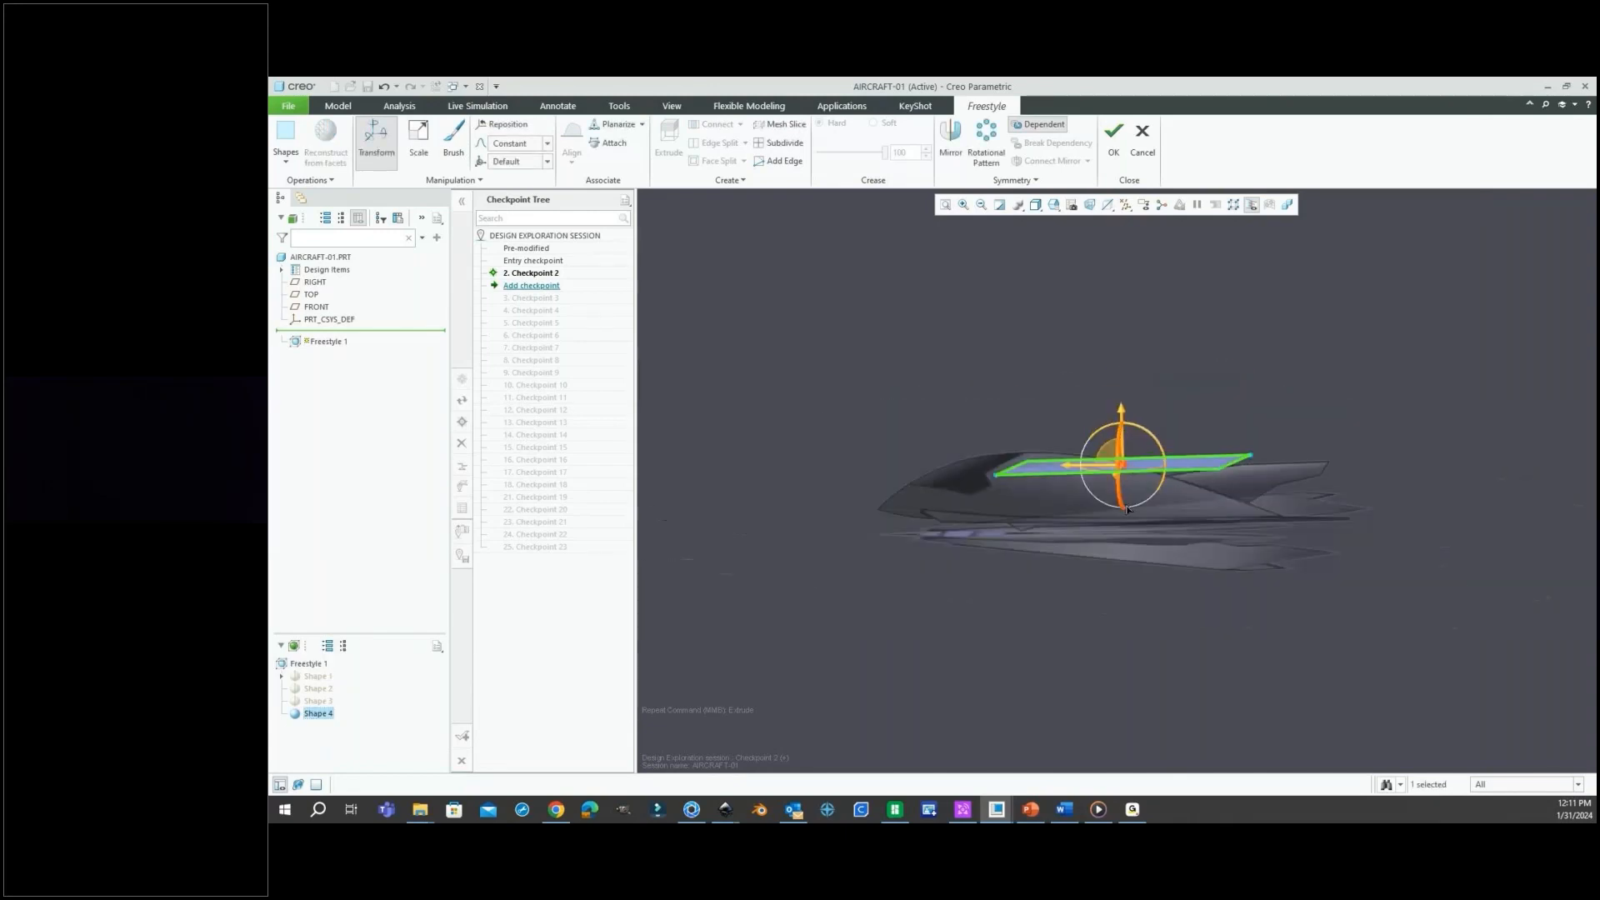
pyautogui.moveTo(1074, 475); pyautogui.dragTo(993, 471)
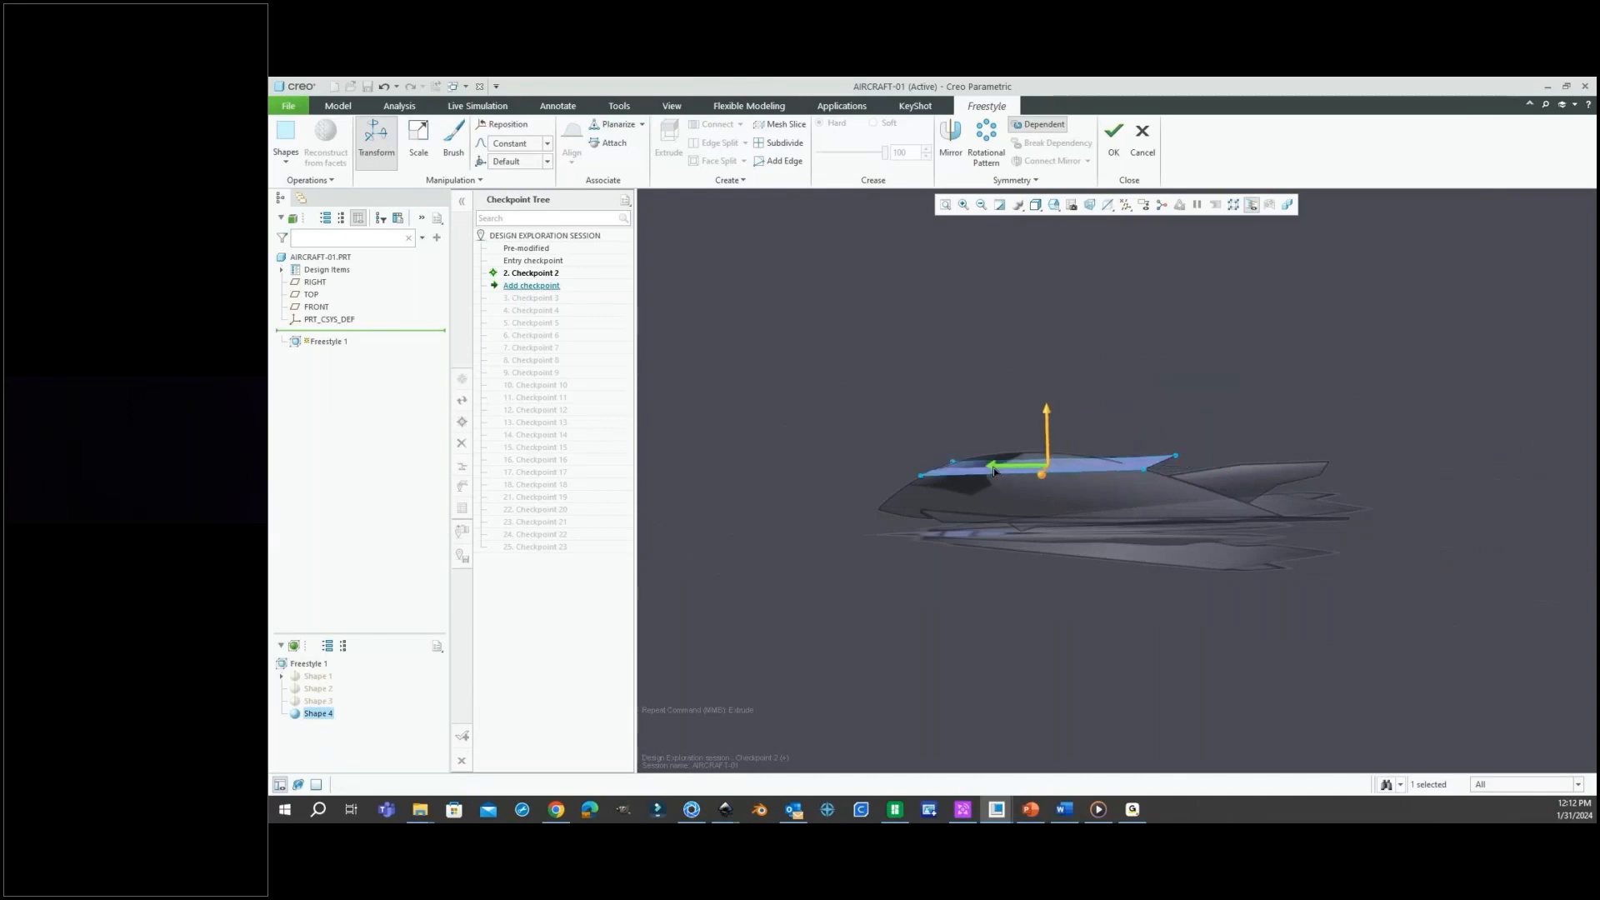
pyautogui.click(1090, 526)
# Split the sheet's near lengthwise edge once, dividing the sheet crosswise into a front and a rear section.
pyautogui.scroll(-2, 1073, 508)
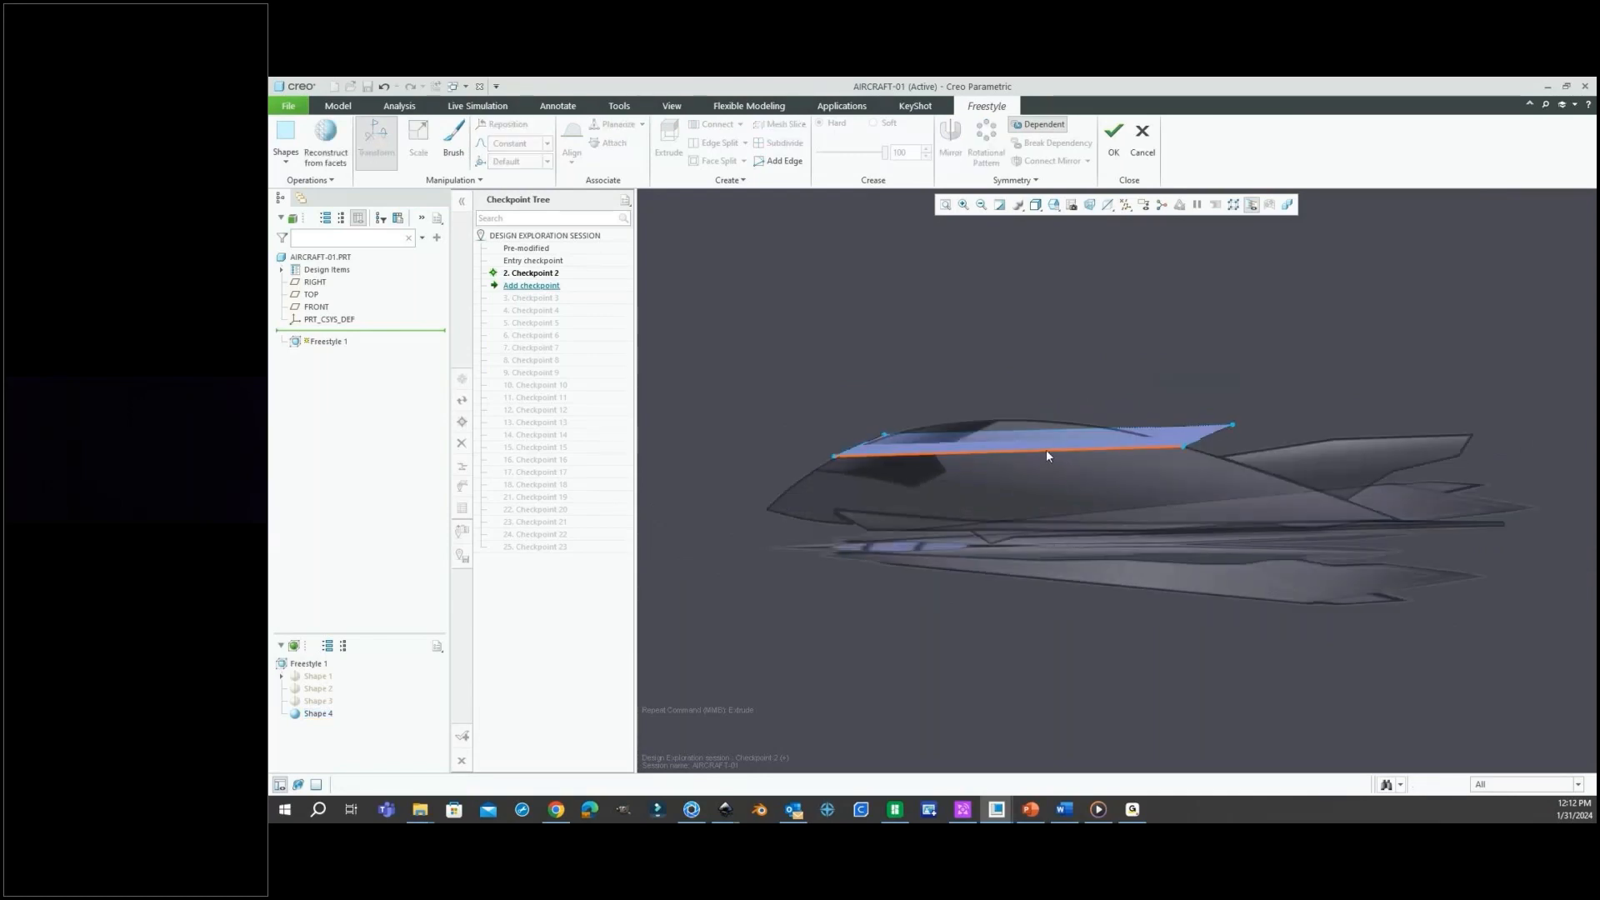
pyautogui.rightClick(1062, 343)
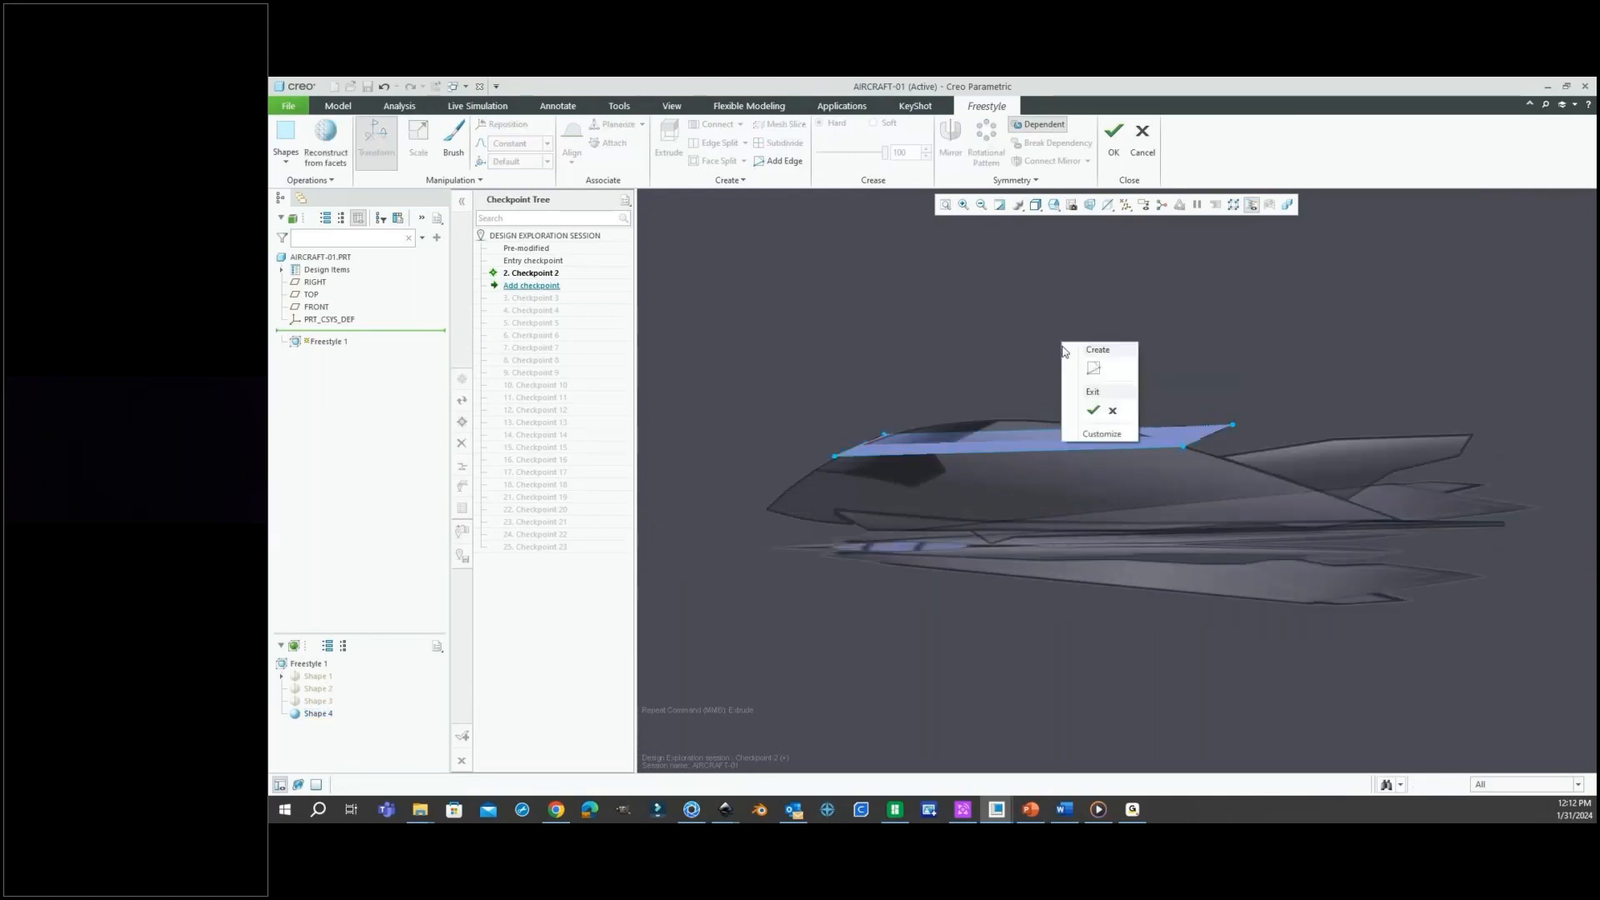
pyautogui.click(1014, 458)
pyautogui.rightClick(1107, 356)
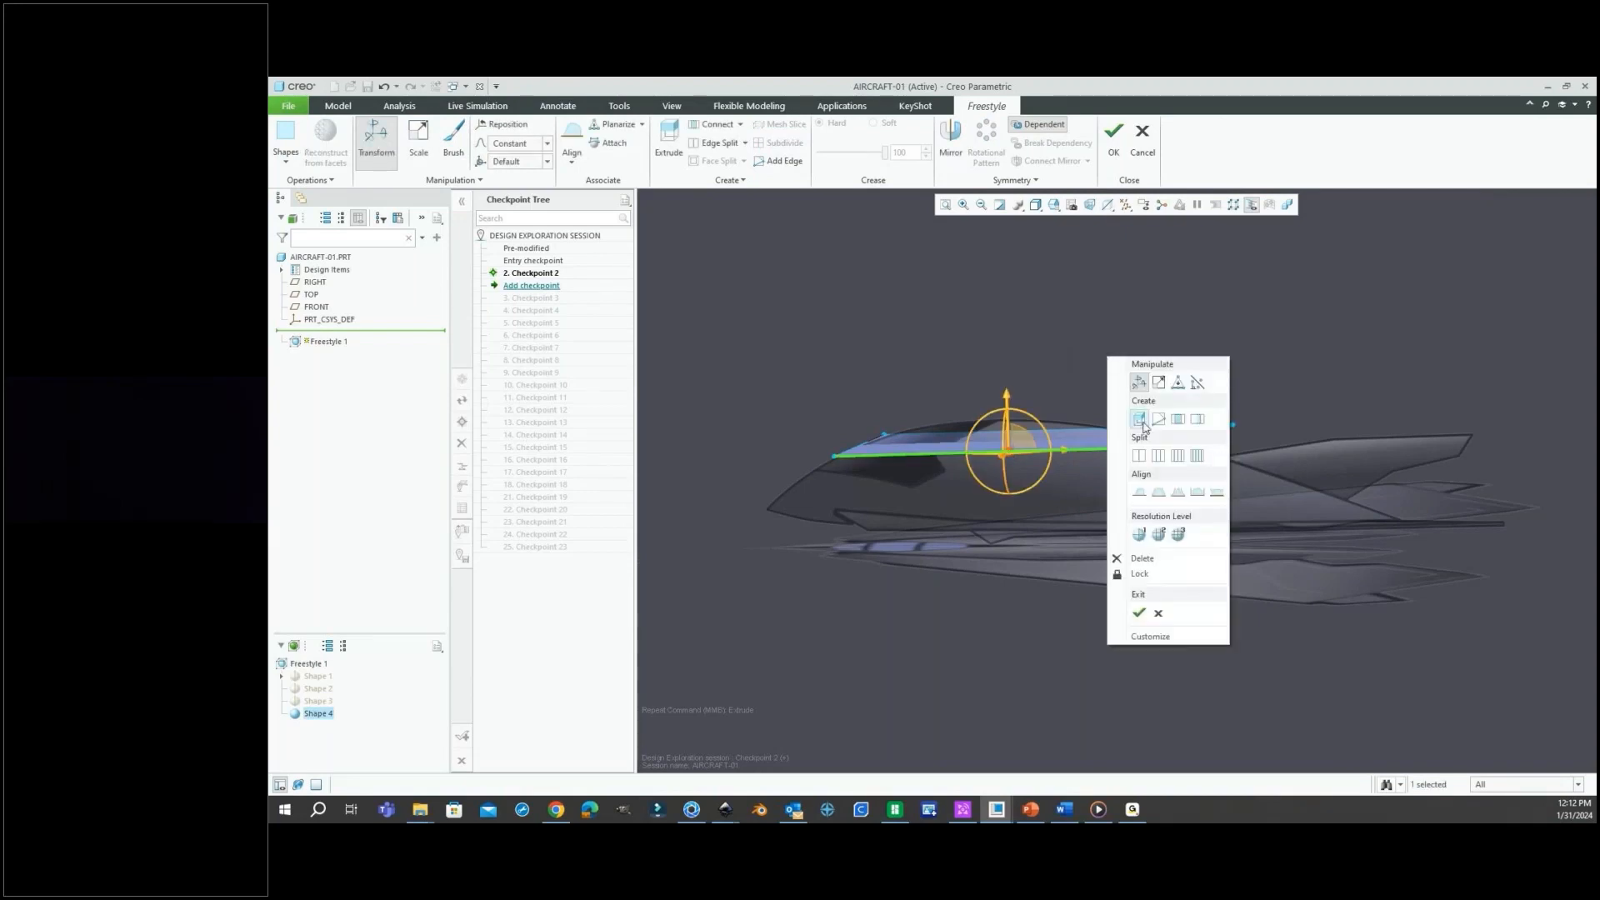
pyautogui.click(1140, 421)
pyautogui.click(1112, 340)
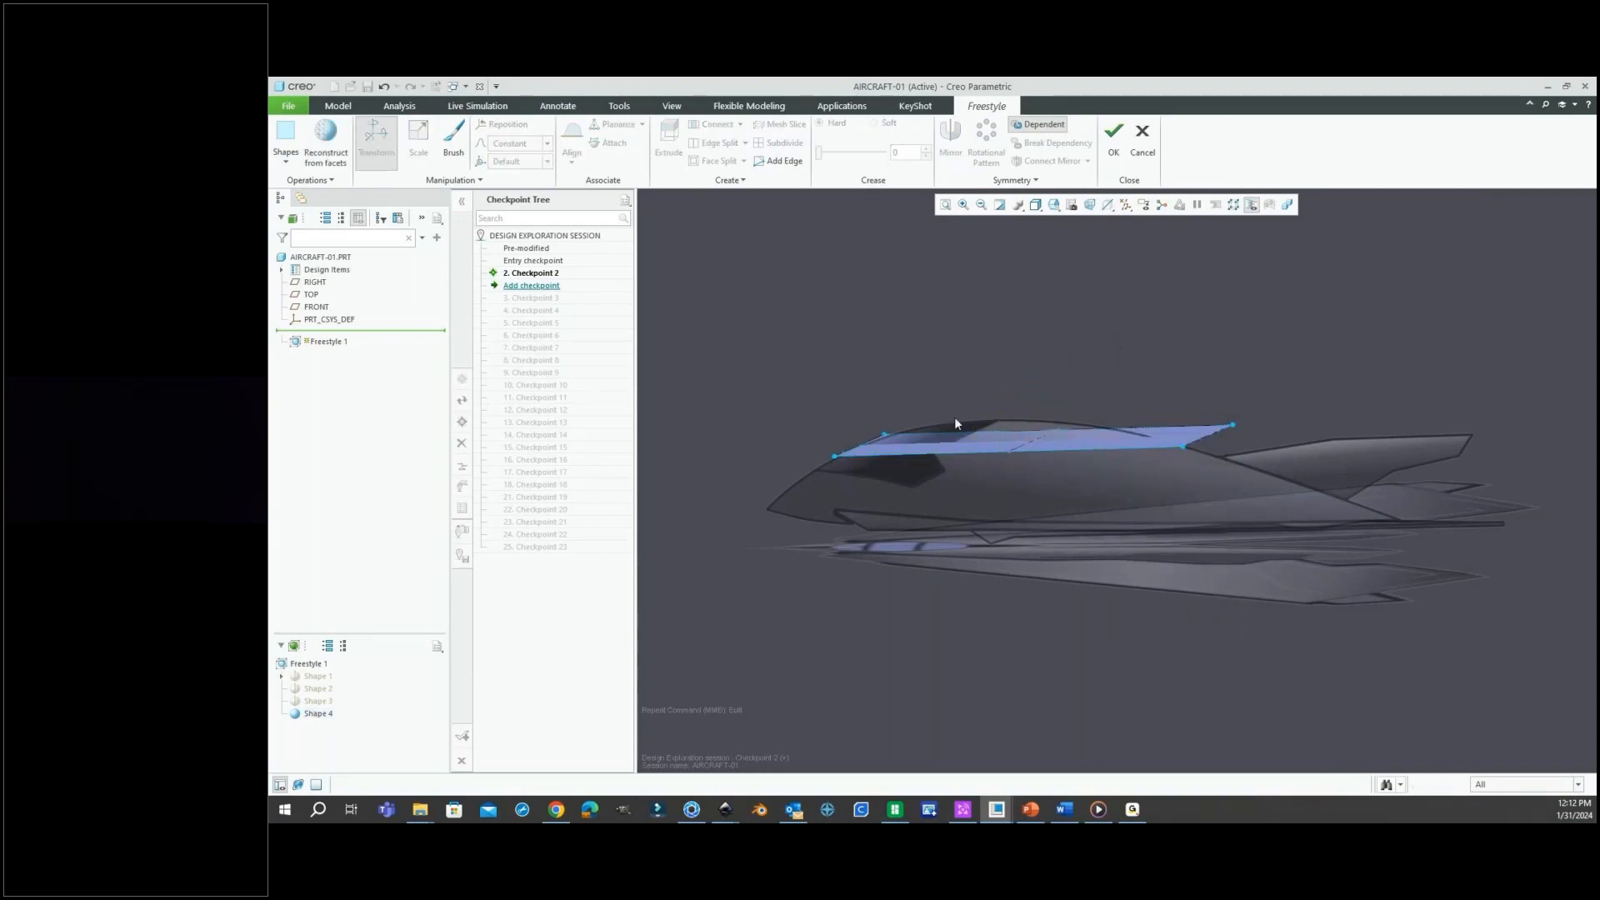
# Lower the sheet's front edge with its end vertices and move it forward onto the nose tip of the side sketch.
pyautogui.moveTo(857, 450)
pyautogui.mouseDown(button='middle')
pyautogui.moveTo(859, 425)
pyautogui.moveTo(835, 409)
pyautogui.mouseUp(button='middle')
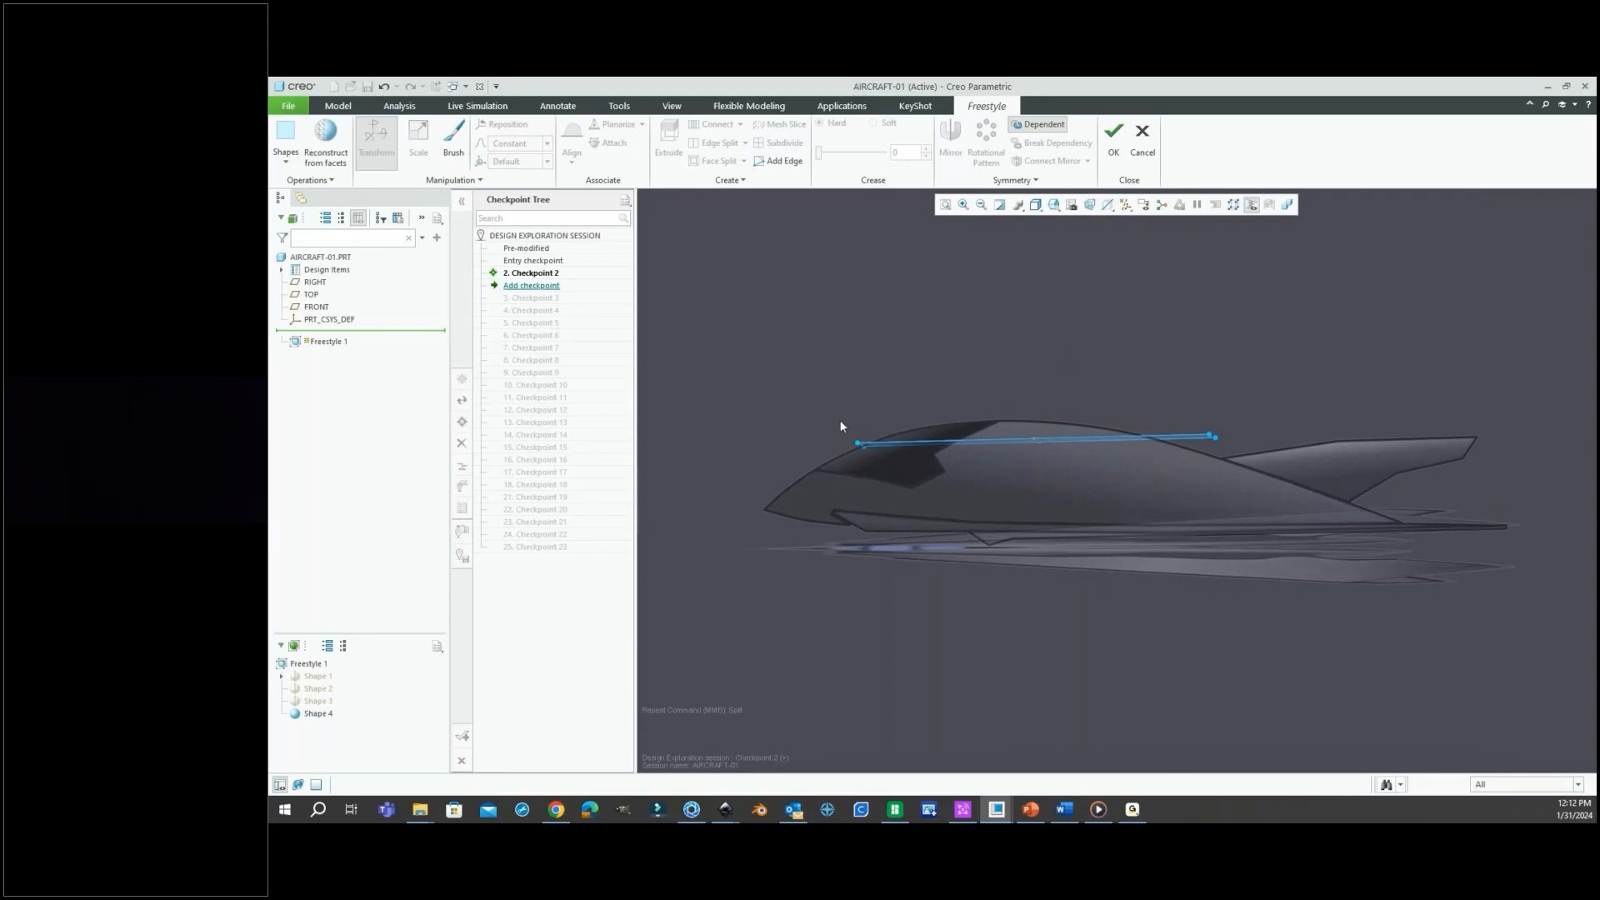
pyautogui.click(858, 443)
pyautogui.moveTo(863, 390); pyautogui.dragTo(864, 440)
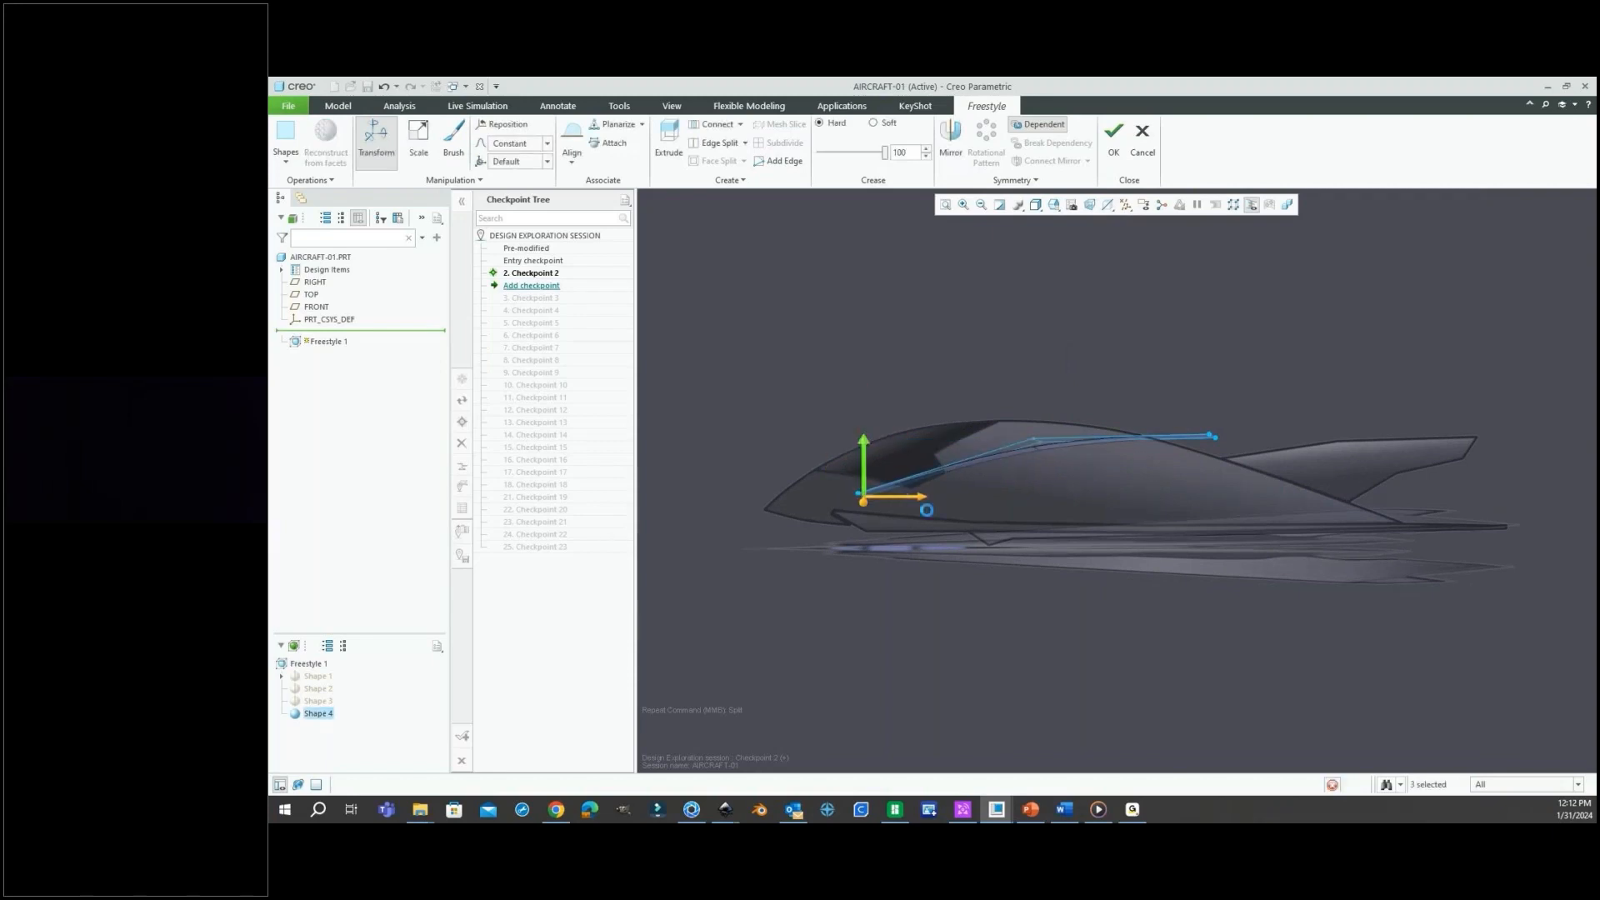
pyautogui.moveTo(921, 498); pyautogui.dragTo(829, 511)
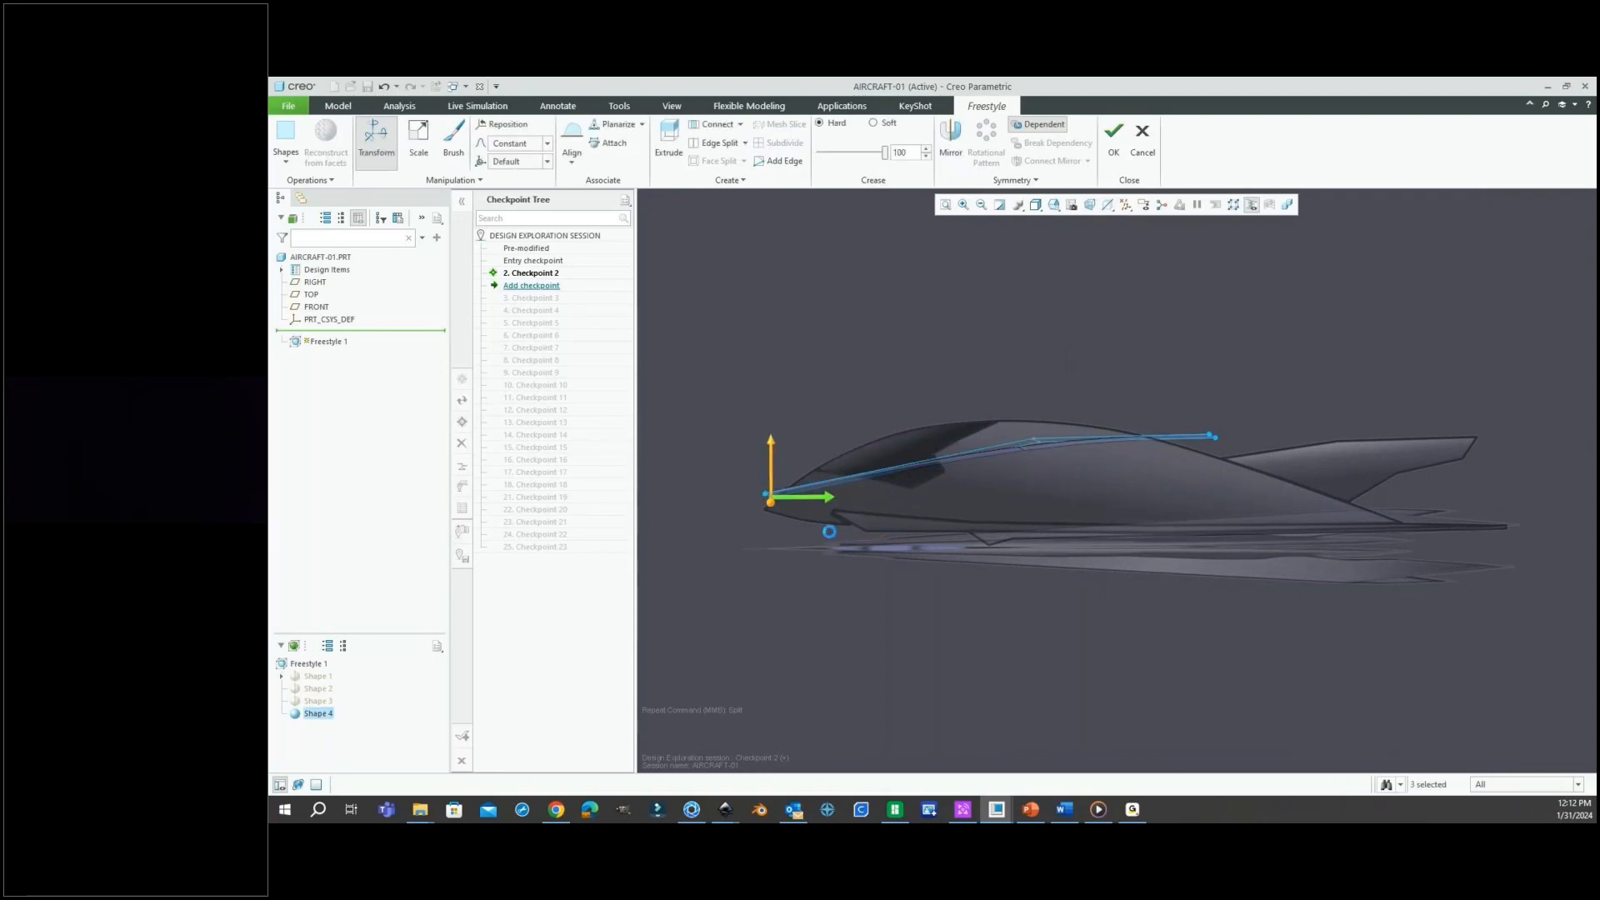
pyautogui.moveTo(768, 450); pyautogui.dragTo(769, 454)
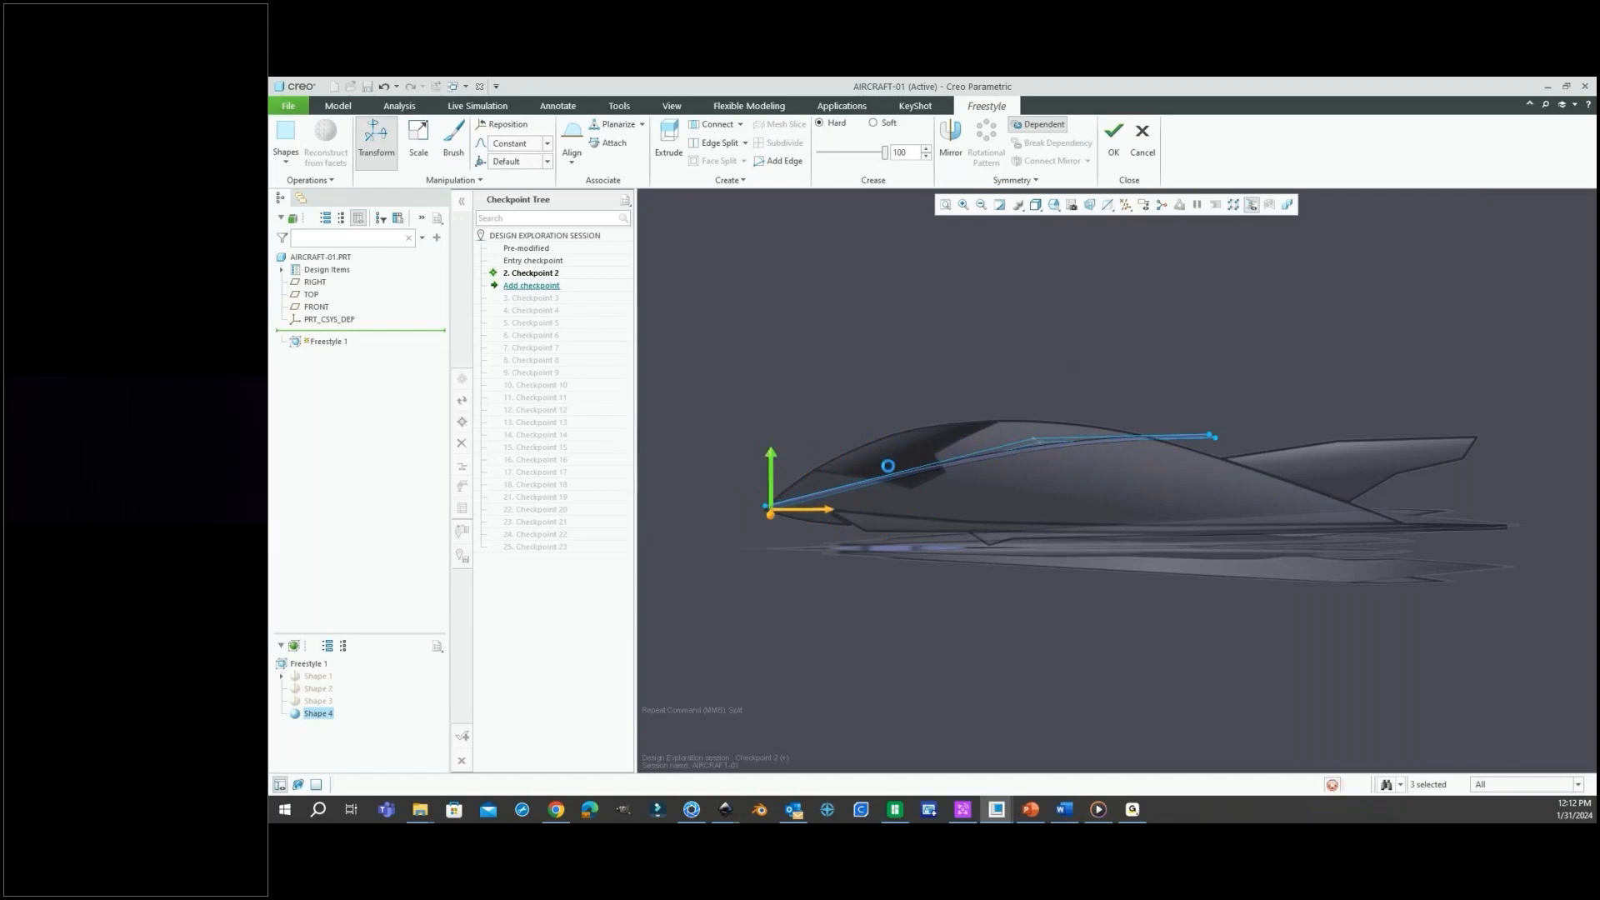
# Split the sheet's front section once and raise the new and middle crosswise edges so the surface follows the sketched upper outline.
pyautogui.click(888, 469)
pyautogui.rightClick(863, 305)
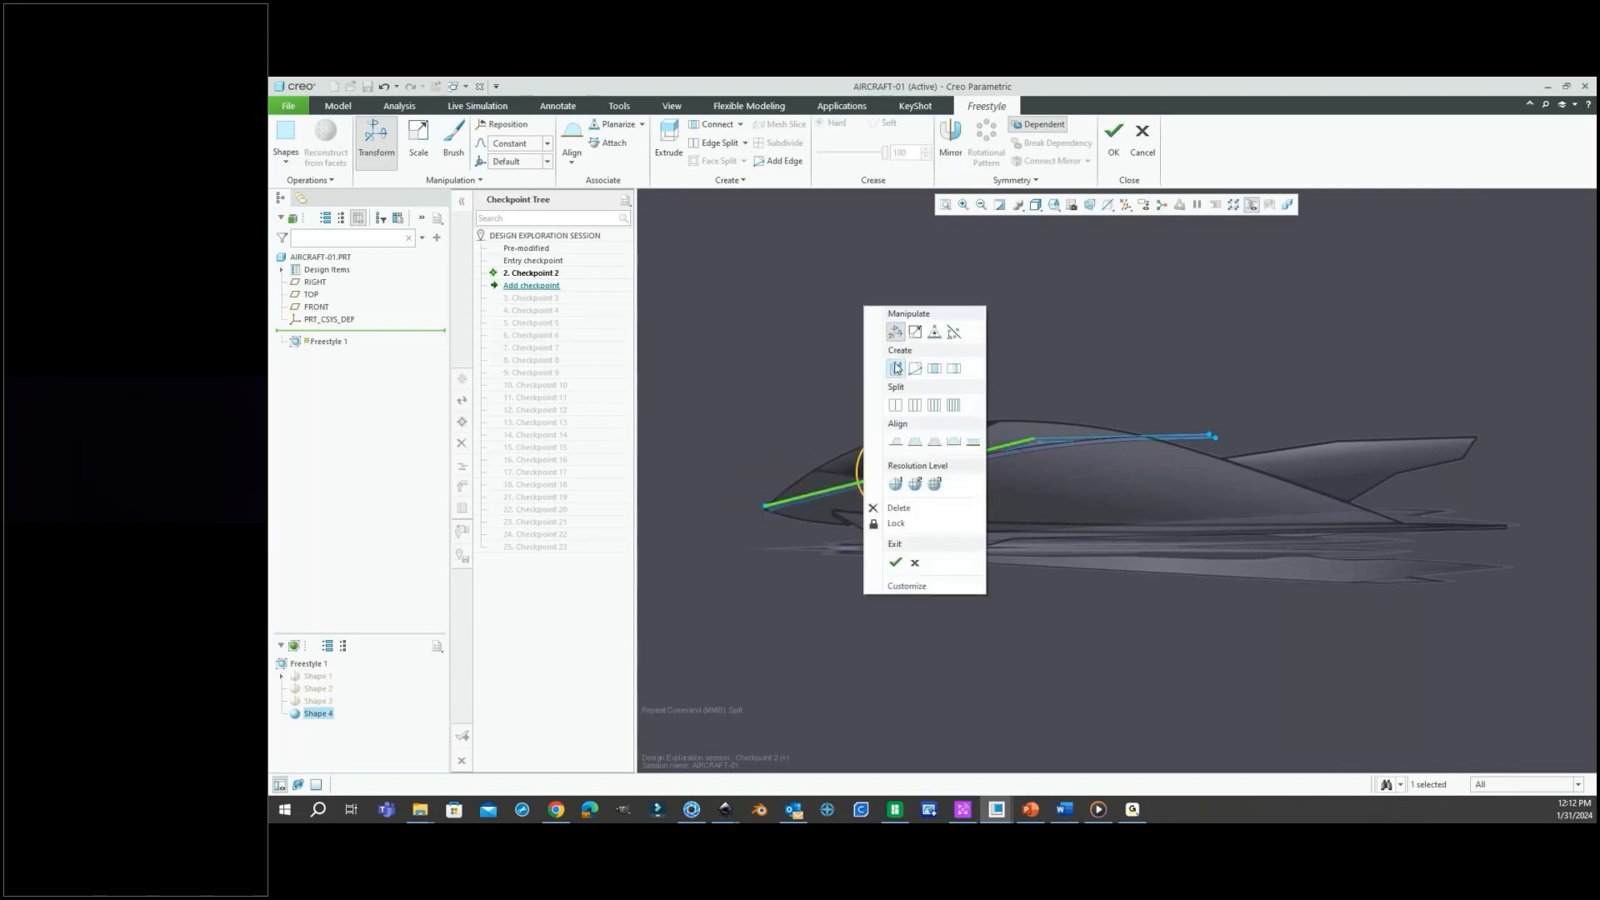
pyautogui.click(896, 405)
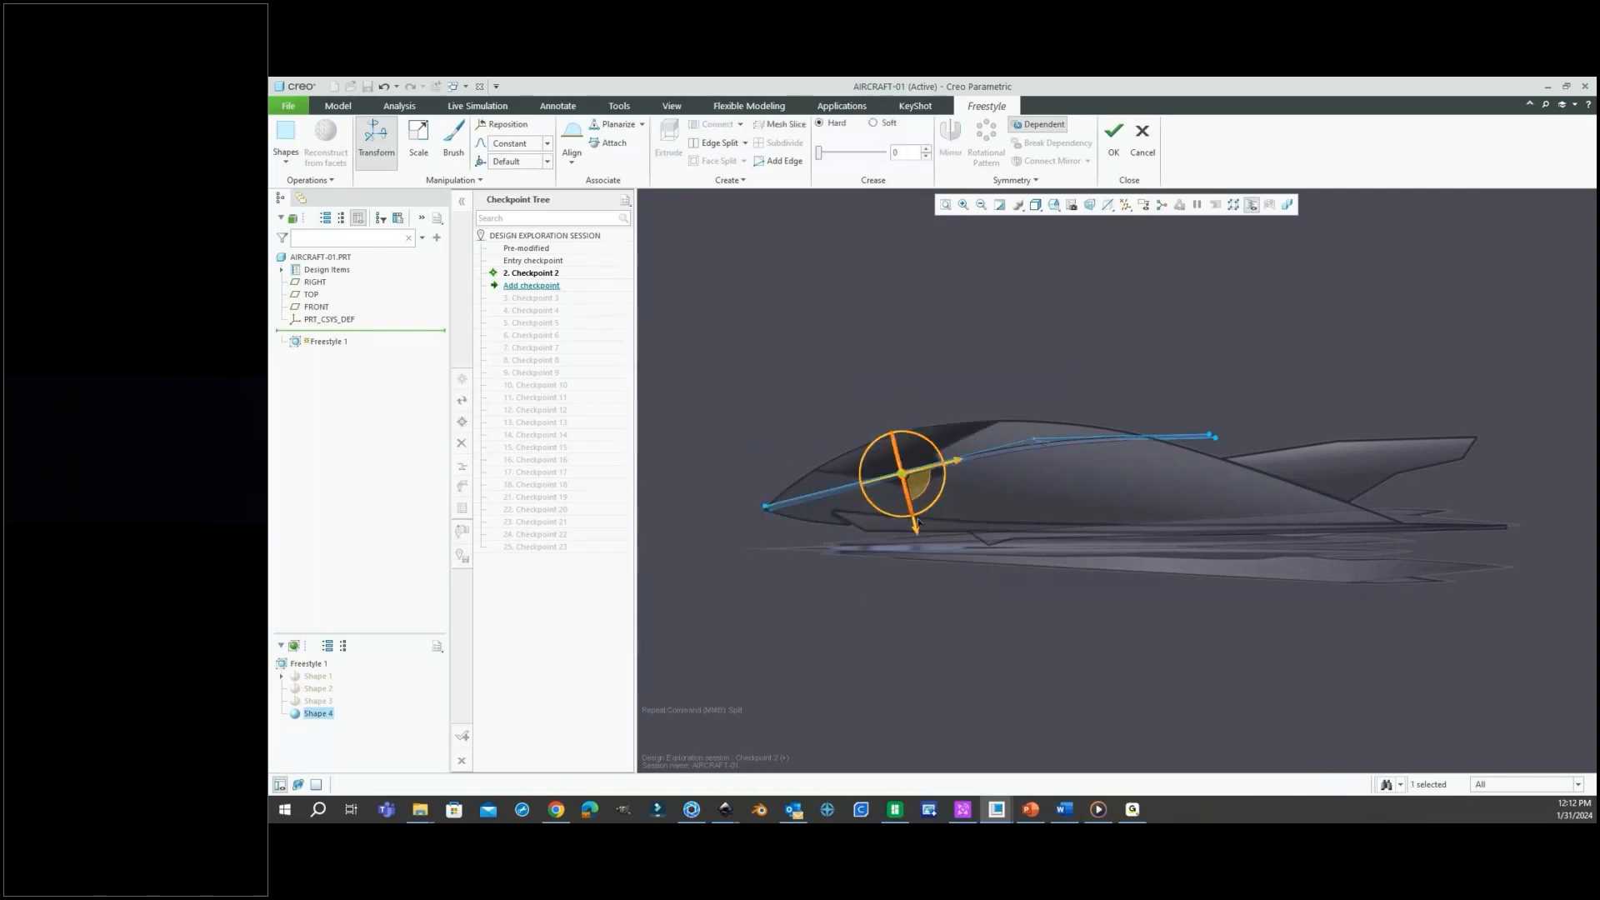
pyautogui.moveTo(917, 522); pyautogui.dragTo(916, 470)
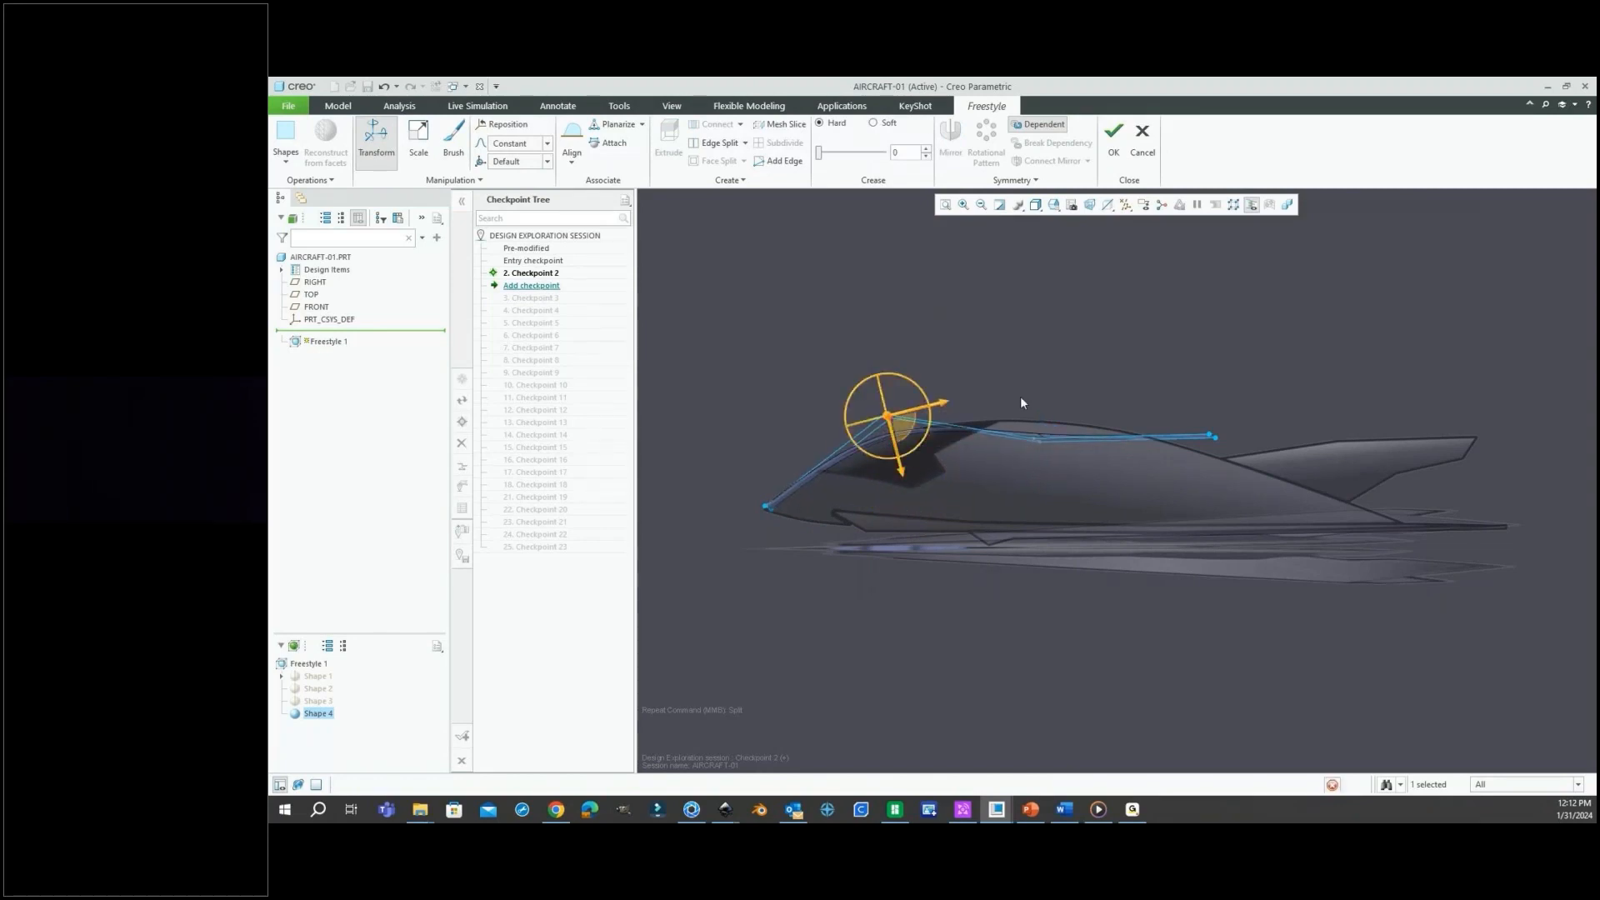
pyautogui.scroll(-1, 1050, 430)
pyautogui.moveTo(1020, 396); pyautogui.dragTo(1035, 482)
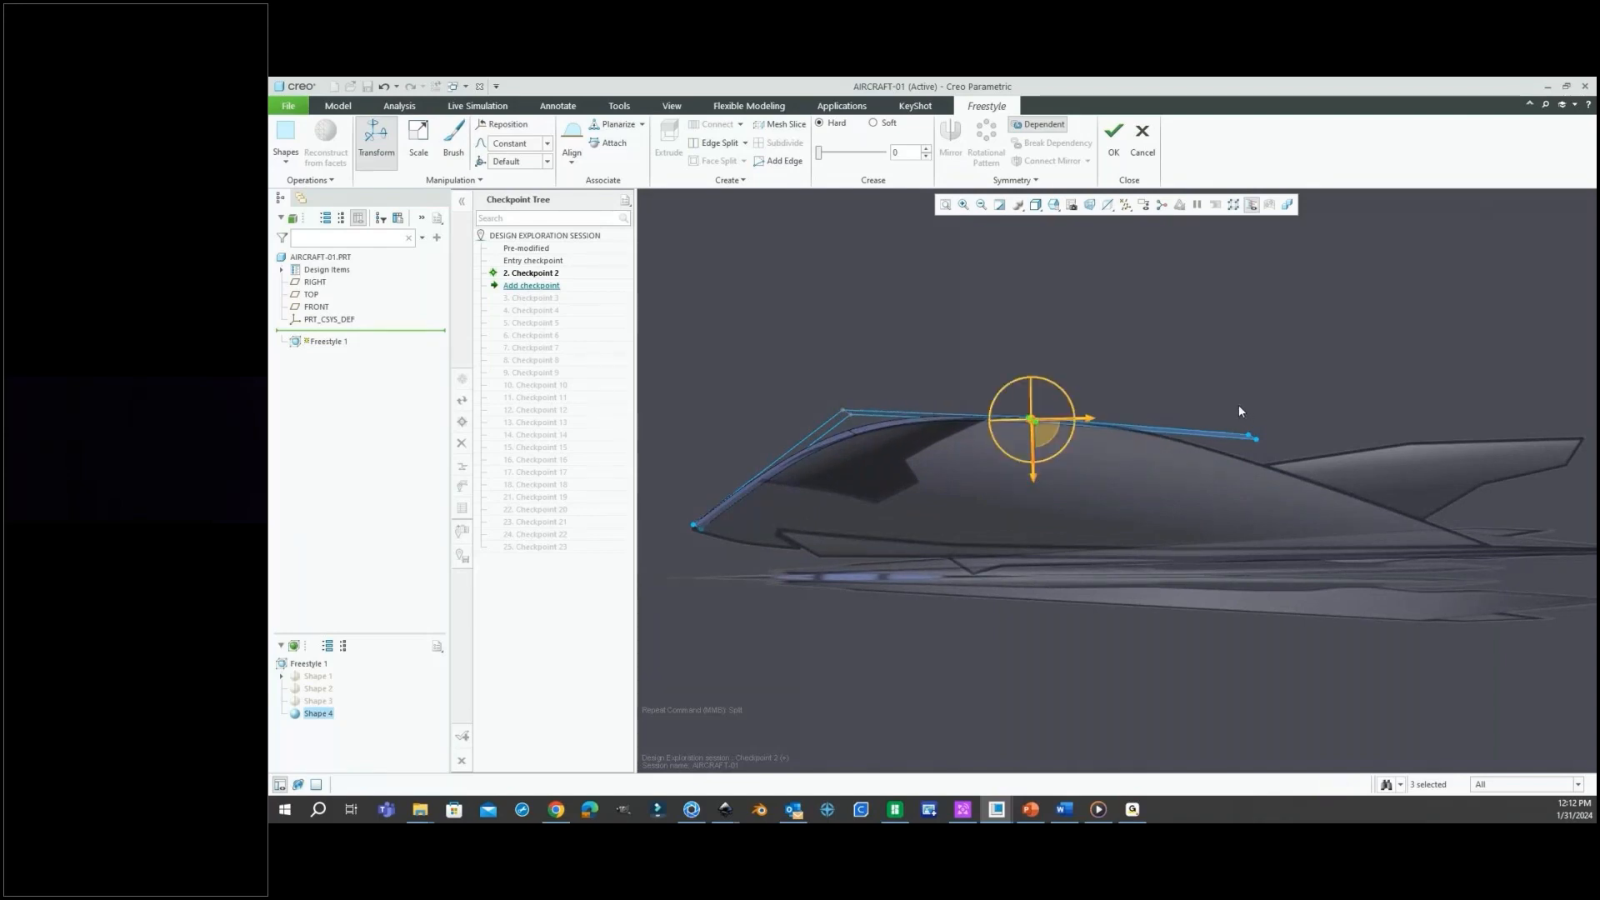
# Move the sheet's rear edge with its end vertices backward and down to the tail end of the sketched upper outline.
pyautogui.click(1247, 432)
pyautogui.moveTo(1246, 384); pyautogui.dragTo(1558, 530)
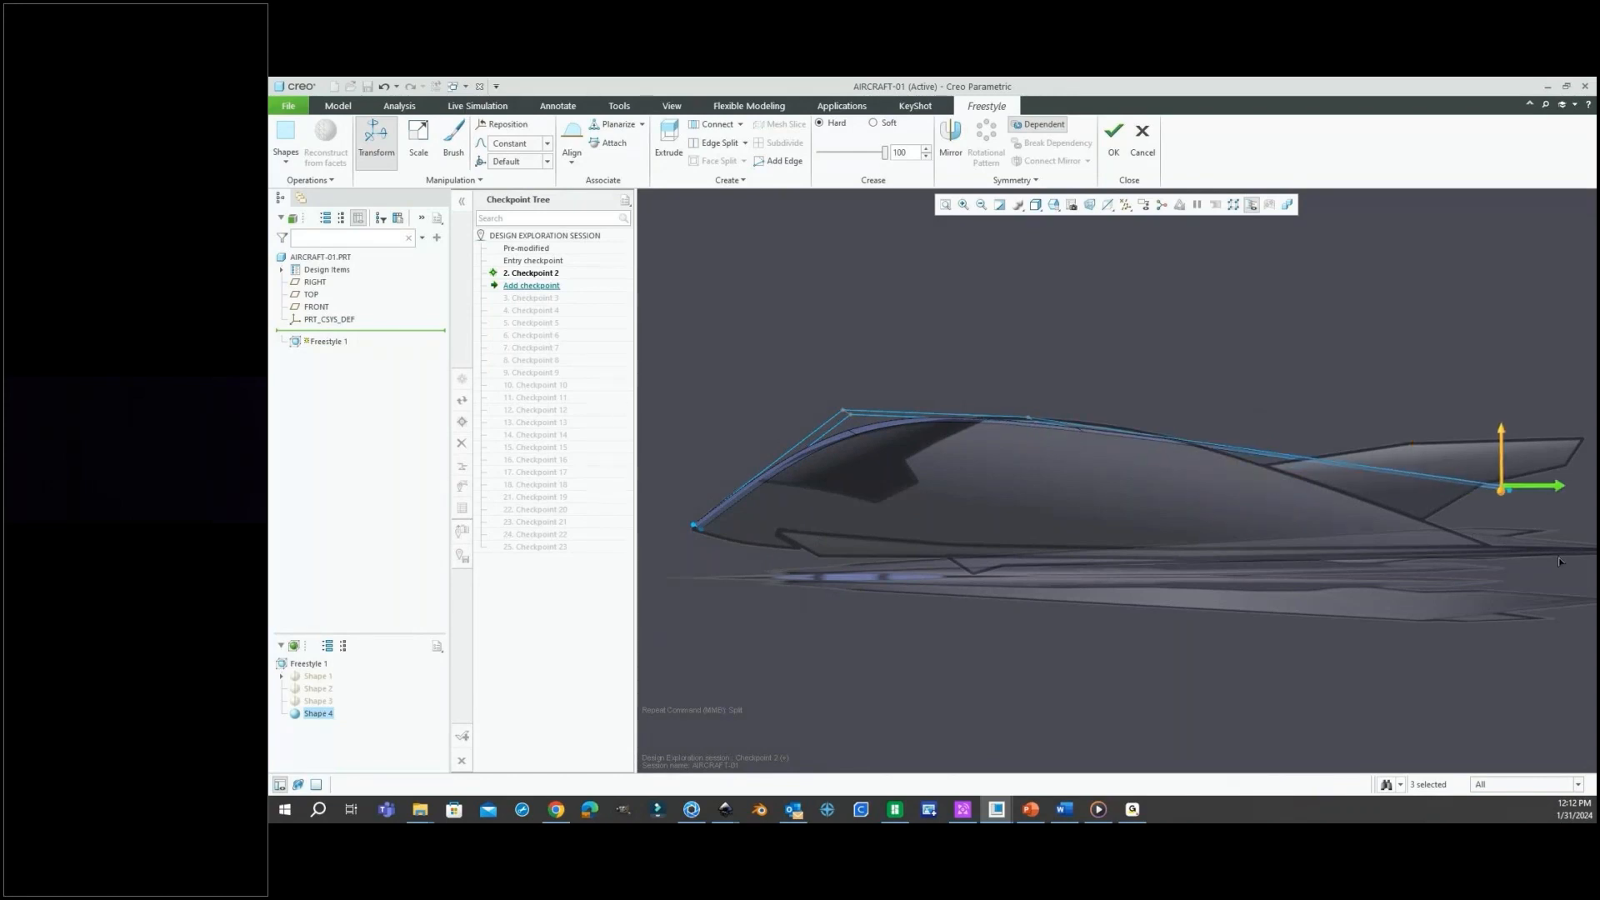
pyautogui.moveTo(1507, 431); pyautogui.dragTo(1508, 489)
pyautogui.moveTo(1562, 547); pyautogui.dragTo(1553, 547)
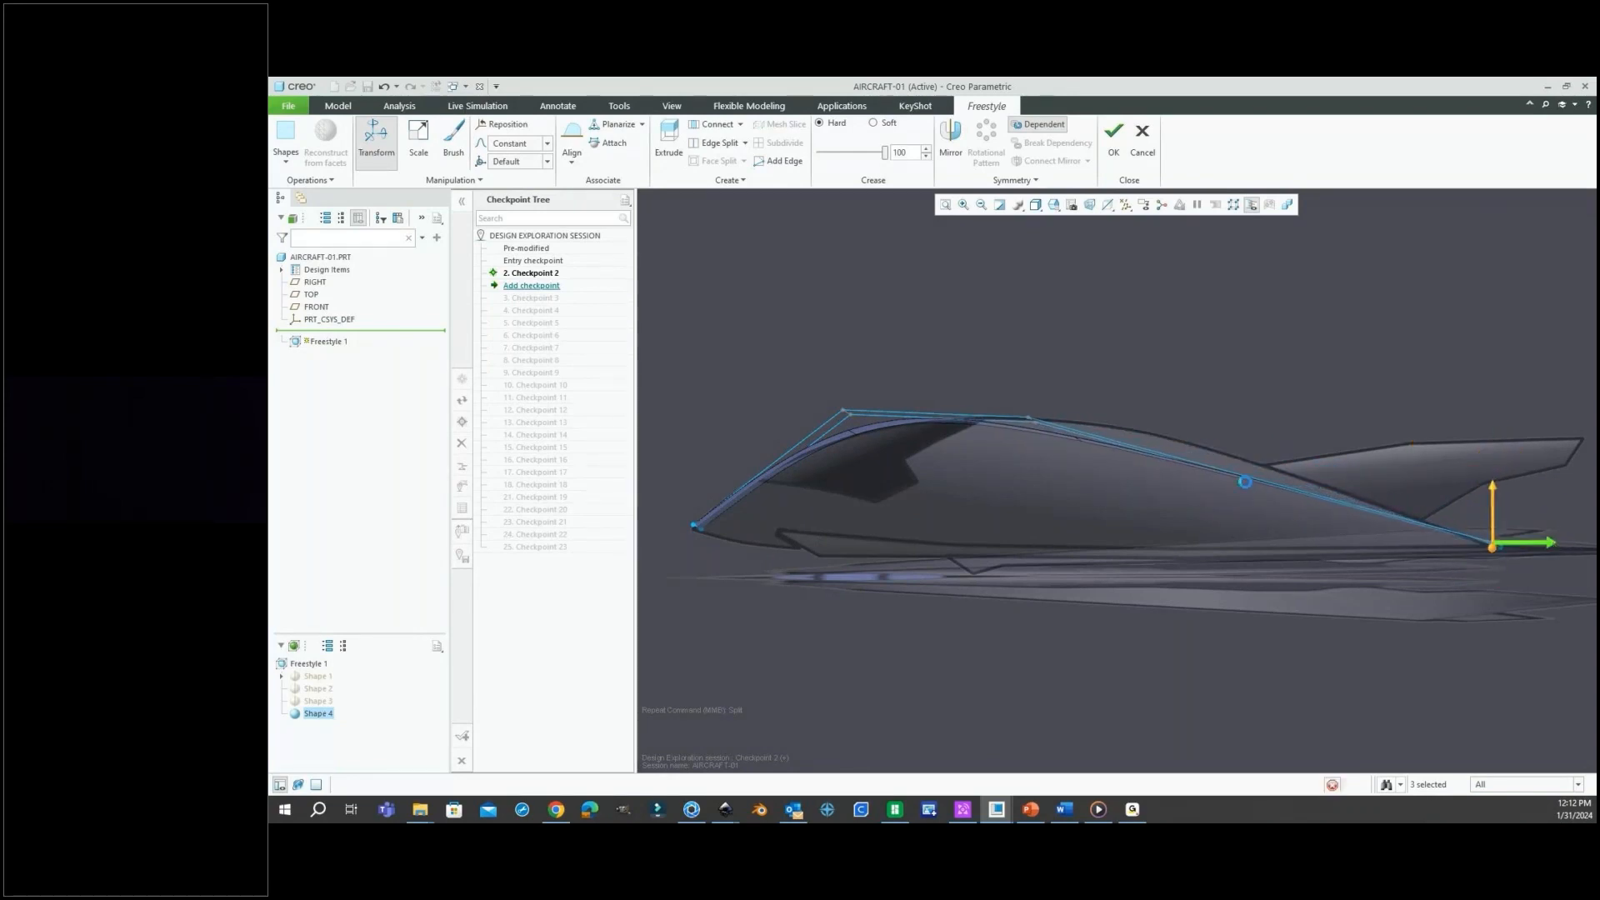
# Split the sheet's rear section once and raise the new crosswise edge toward the sketched upper outline.
pyautogui.click(1244, 475)
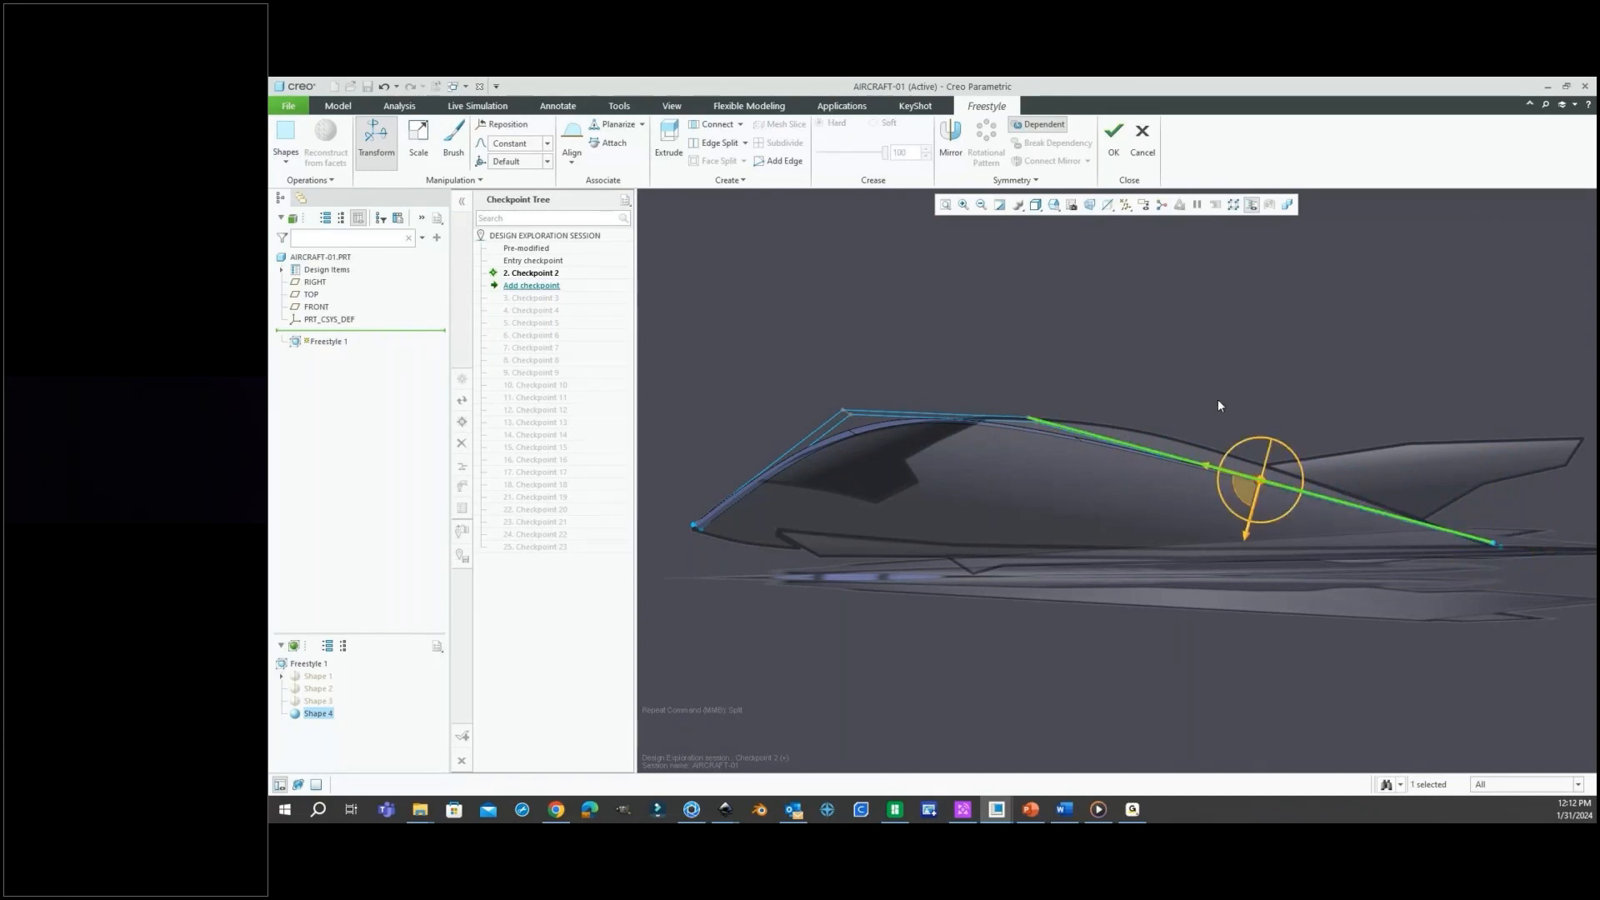
pyautogui.rightClick(1217, 400)
pyautogui.click(1250, 499)
pyautogui.moveTo(1251, 527); pyautogui.dragTo(1251, 526)
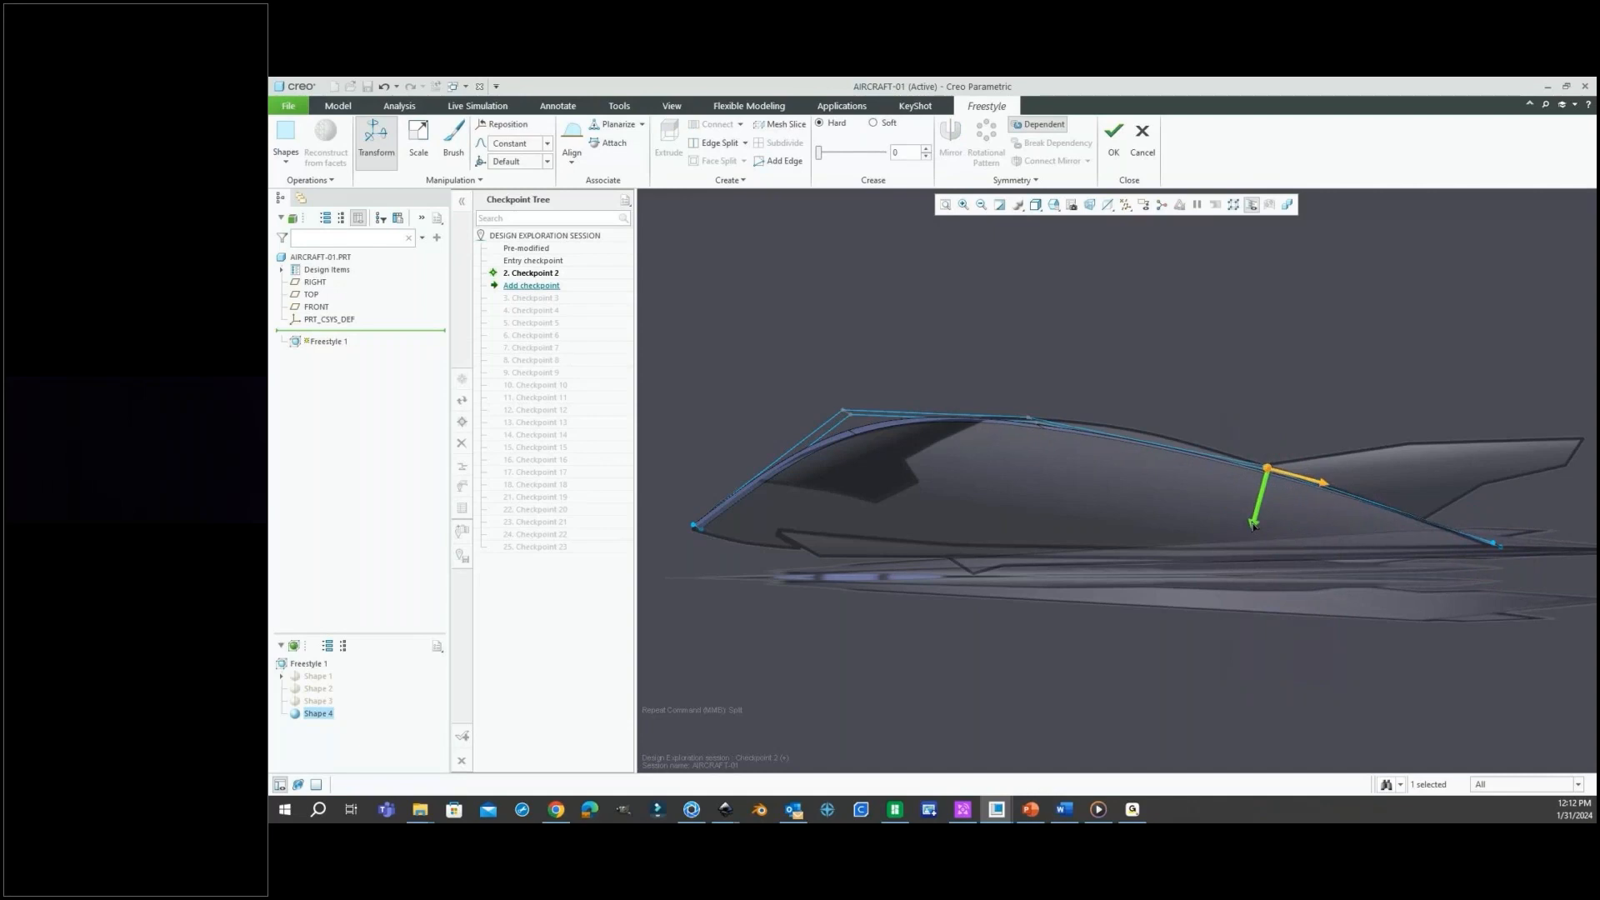
# Split the sheet's section between the middle and rear crosswise edges once to add another crosswise edge.
pyautogui.click(1149, 450)
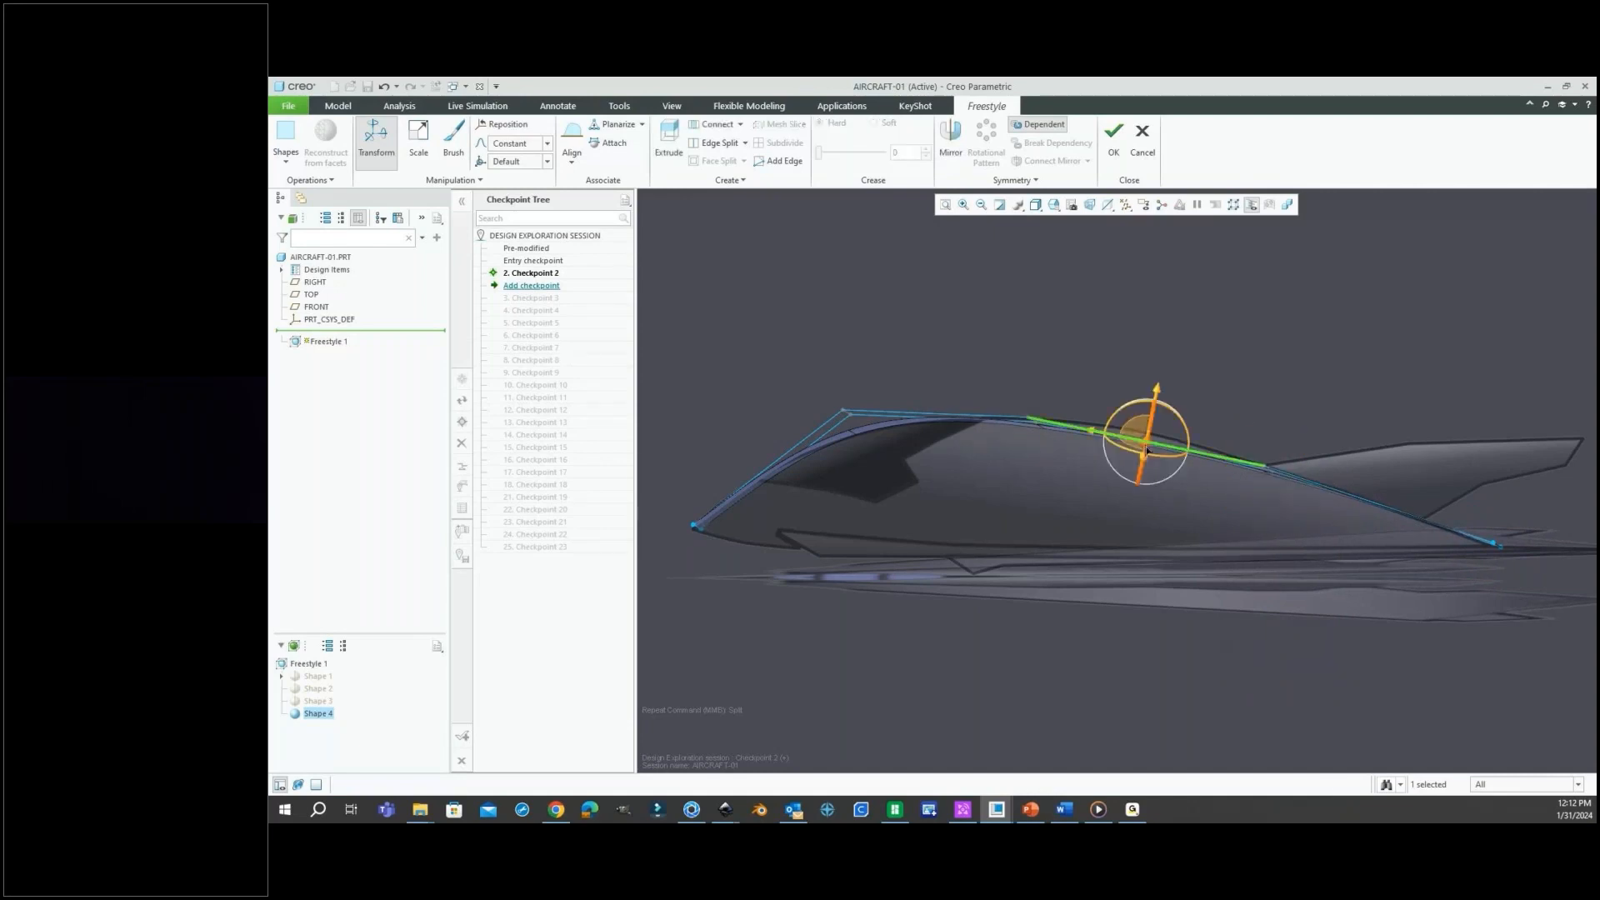
pyautogui.rightClick(1232, 394)
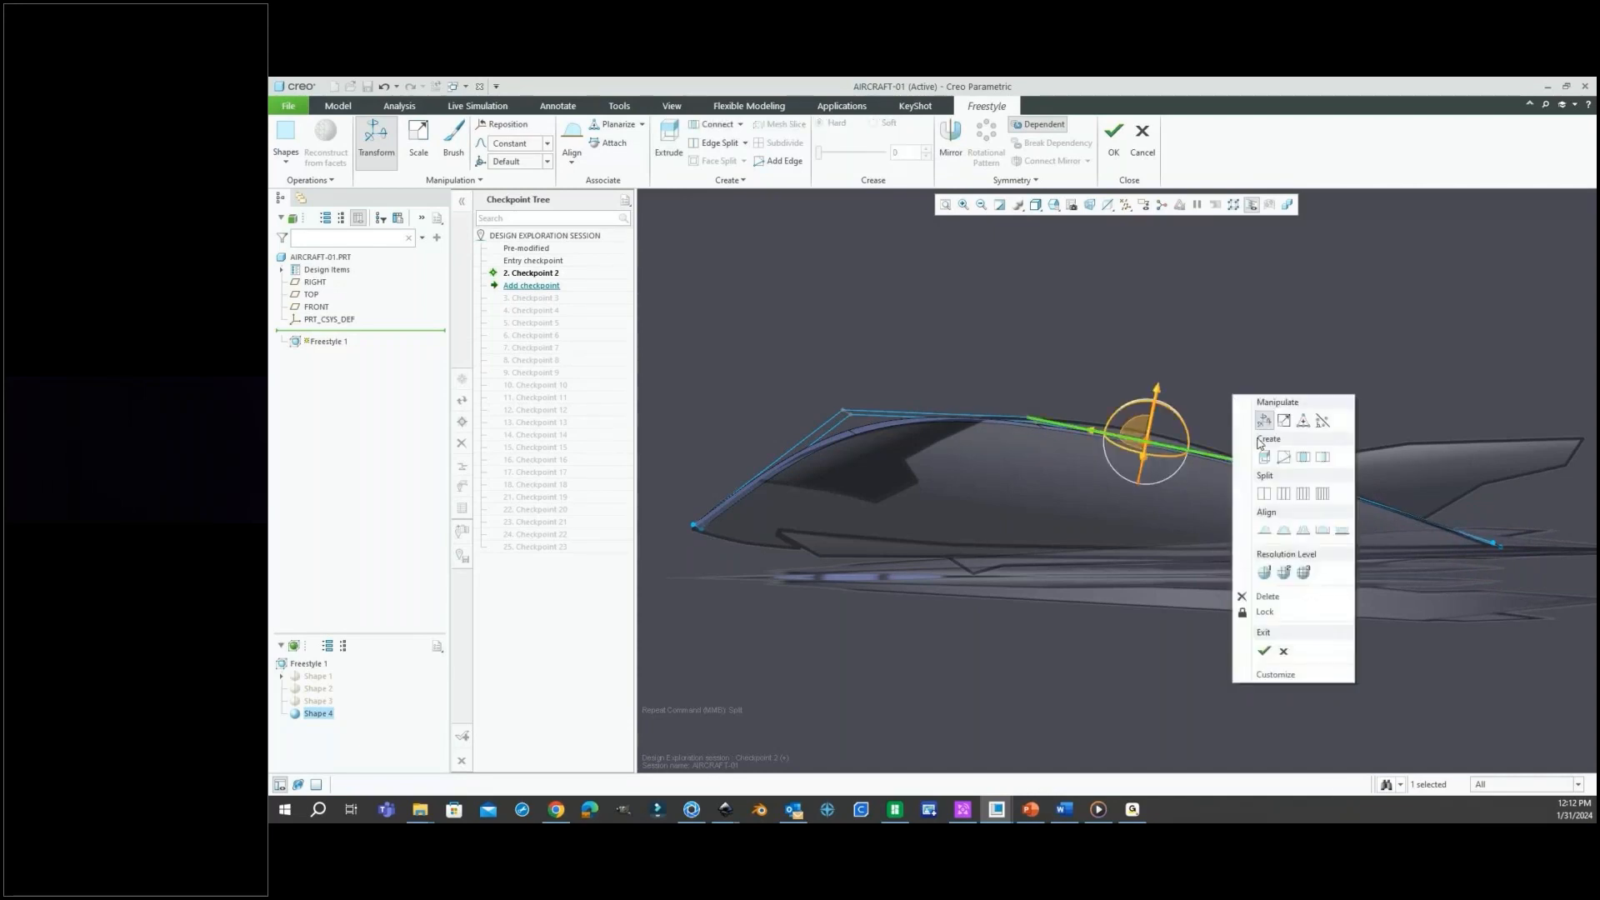
pyautogui.click(1263, 496)
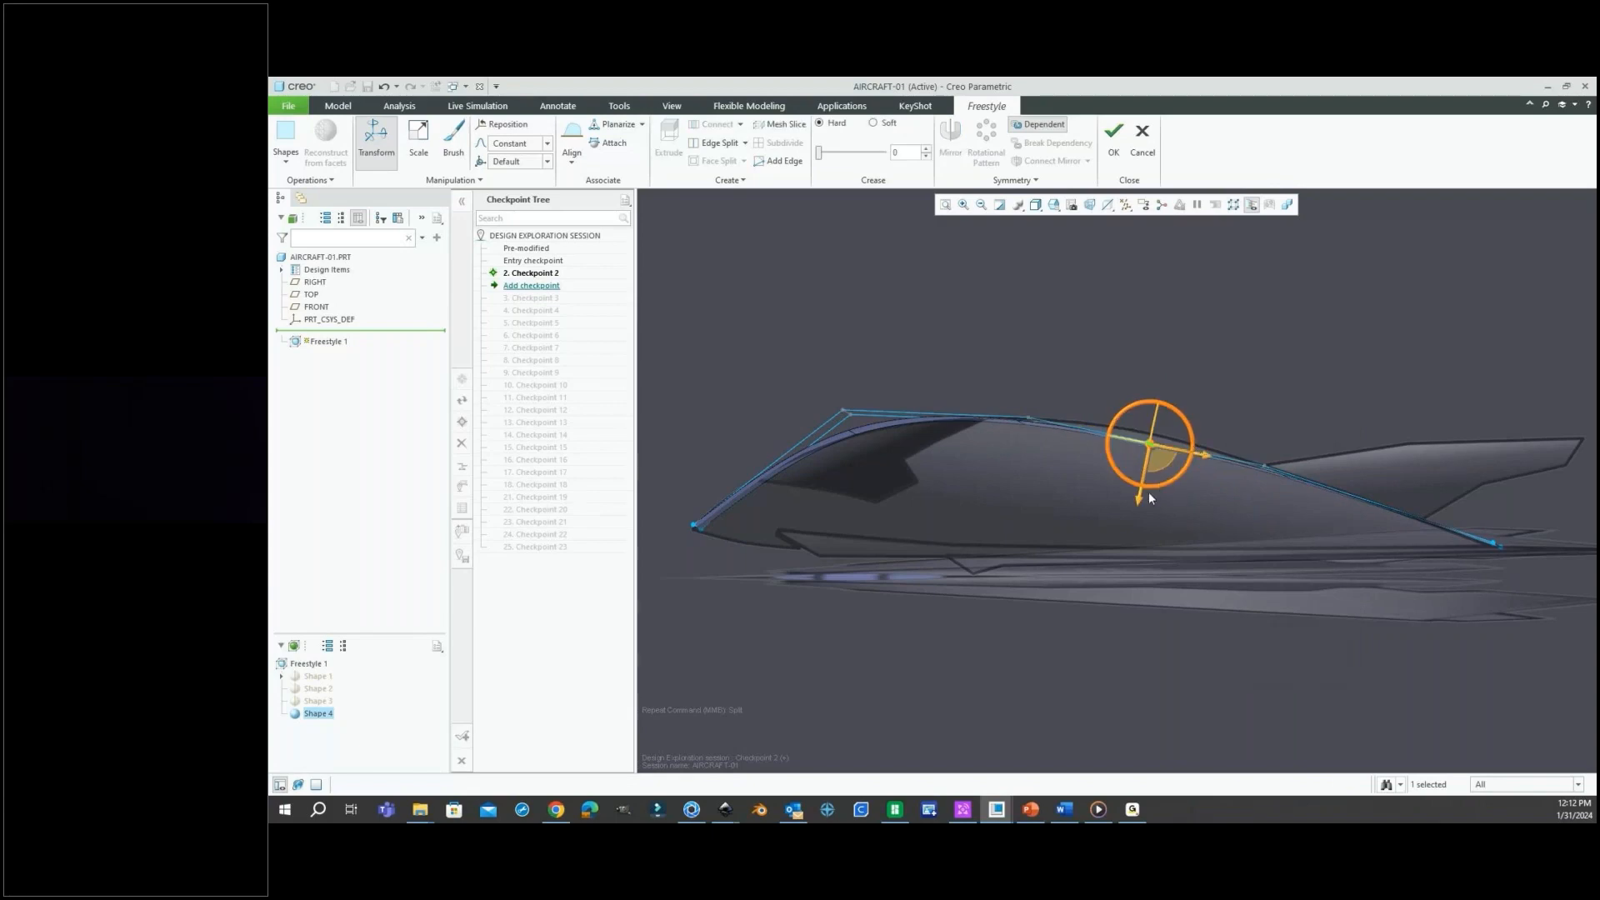
# Narrow the sheet's front along one side by moving its three foremost side vertices inward toward the centreline.
pyautogui.scroll(-2, 1071, 391)
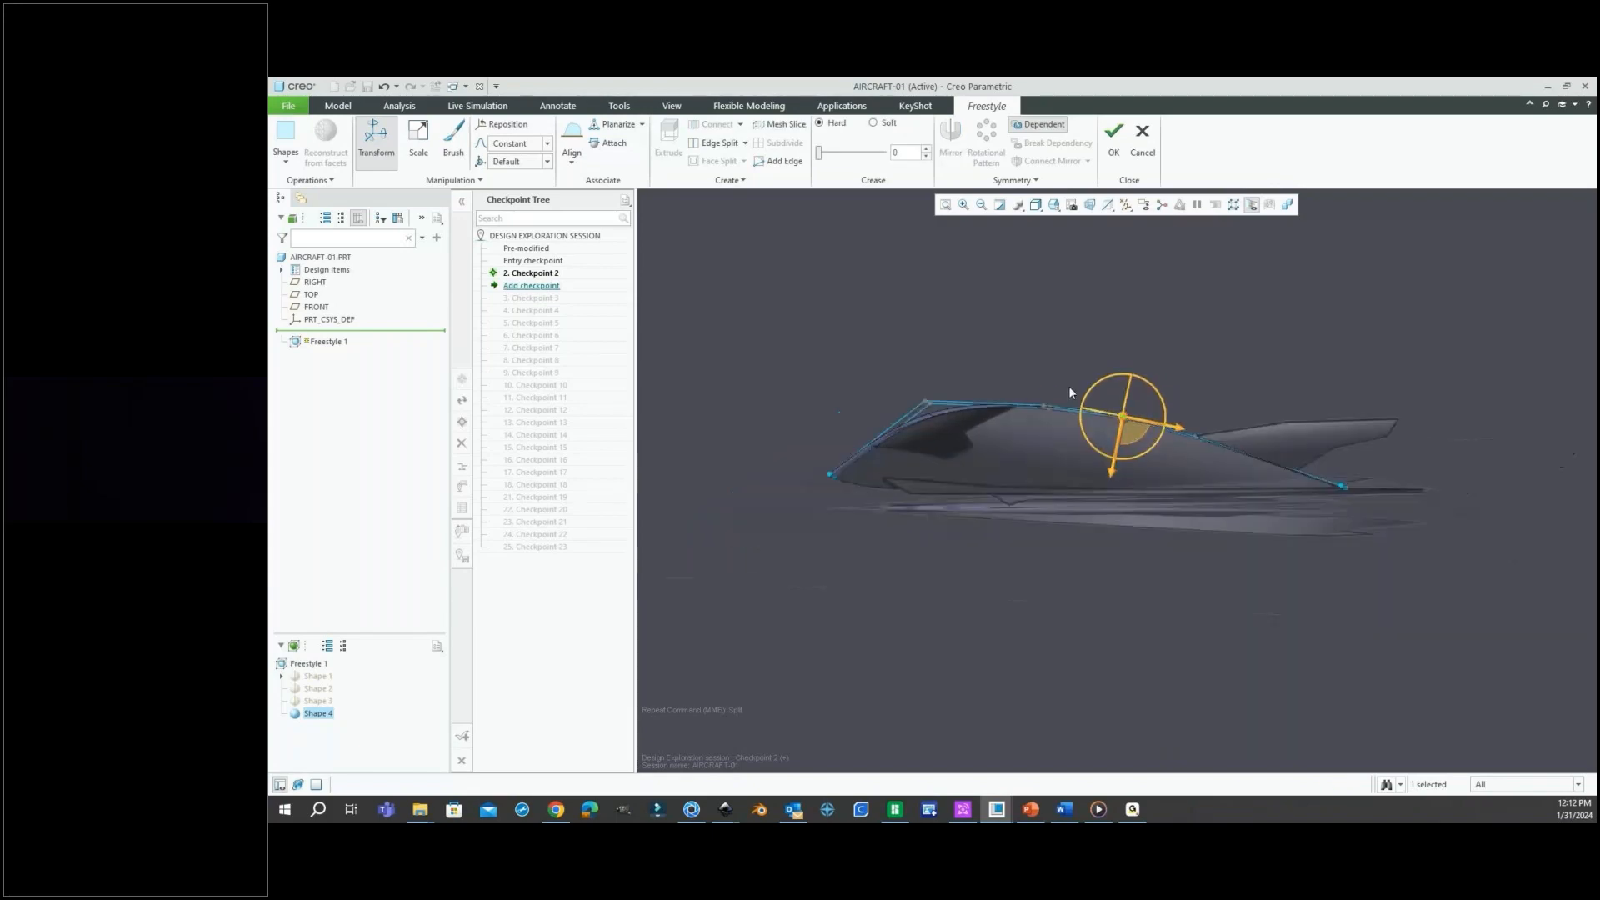
pyautogui.moveTo(1071, 392)
pyautogui.mouseDown(button='middle')
pyautogui.moveTo(1130, 430)
pyautogui.moveTo(1158, 497)
pyautogui.mouseUp(button='middle')
pyautogui.click(1140, 550)
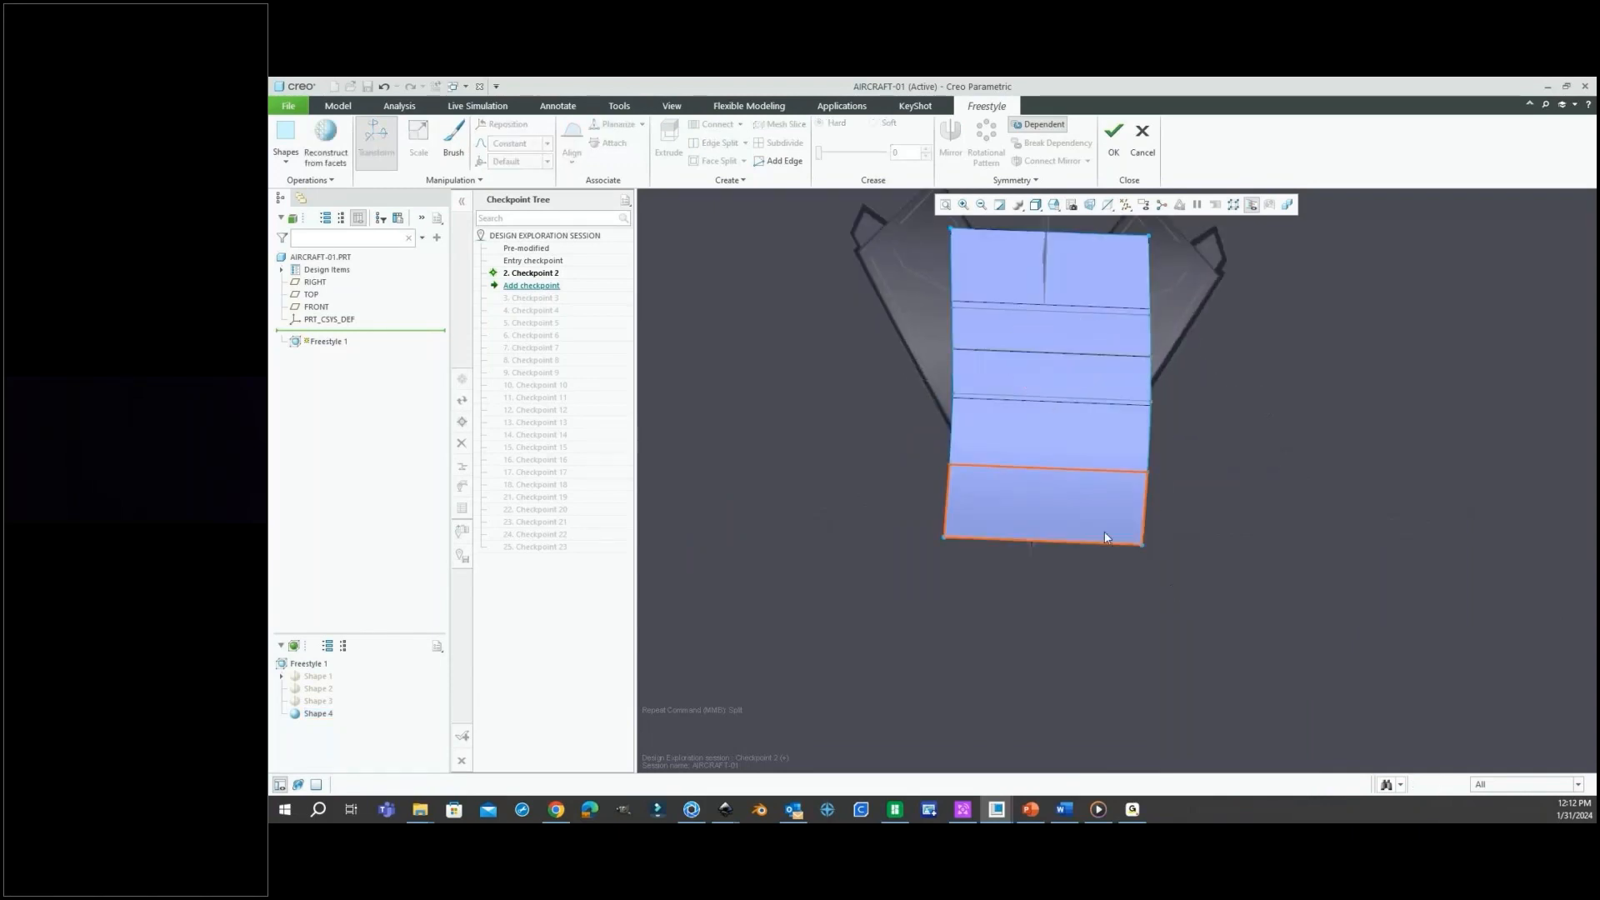
pyautogui.click(1083, 543)
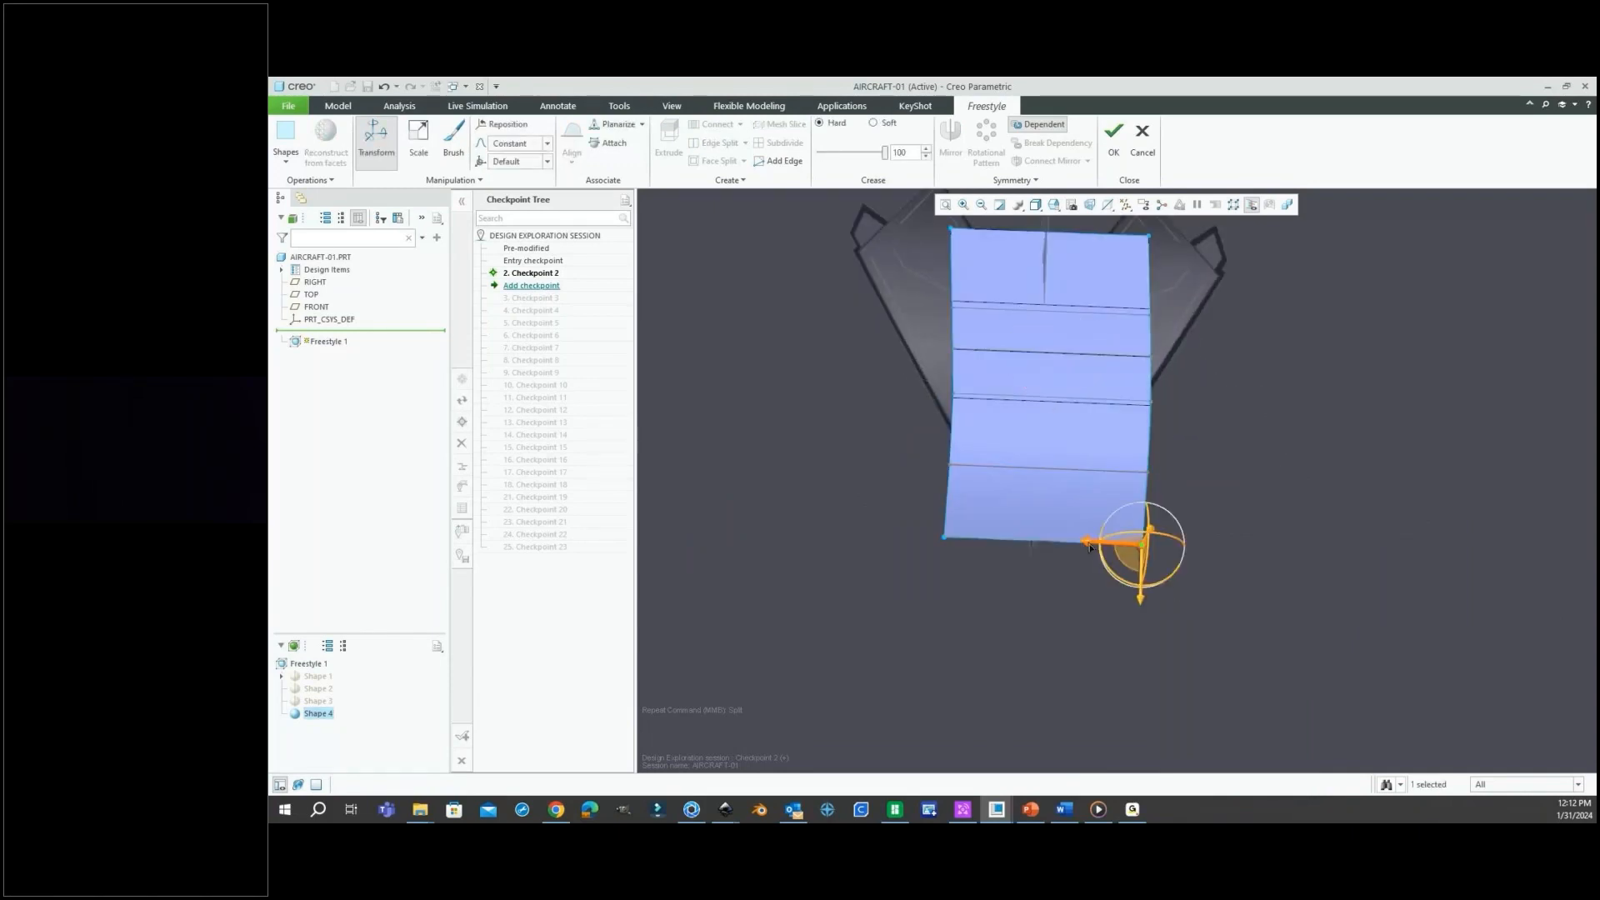
pyautogui.moveTo(1088, 548); pyautogui.dragTo(1001, 546)
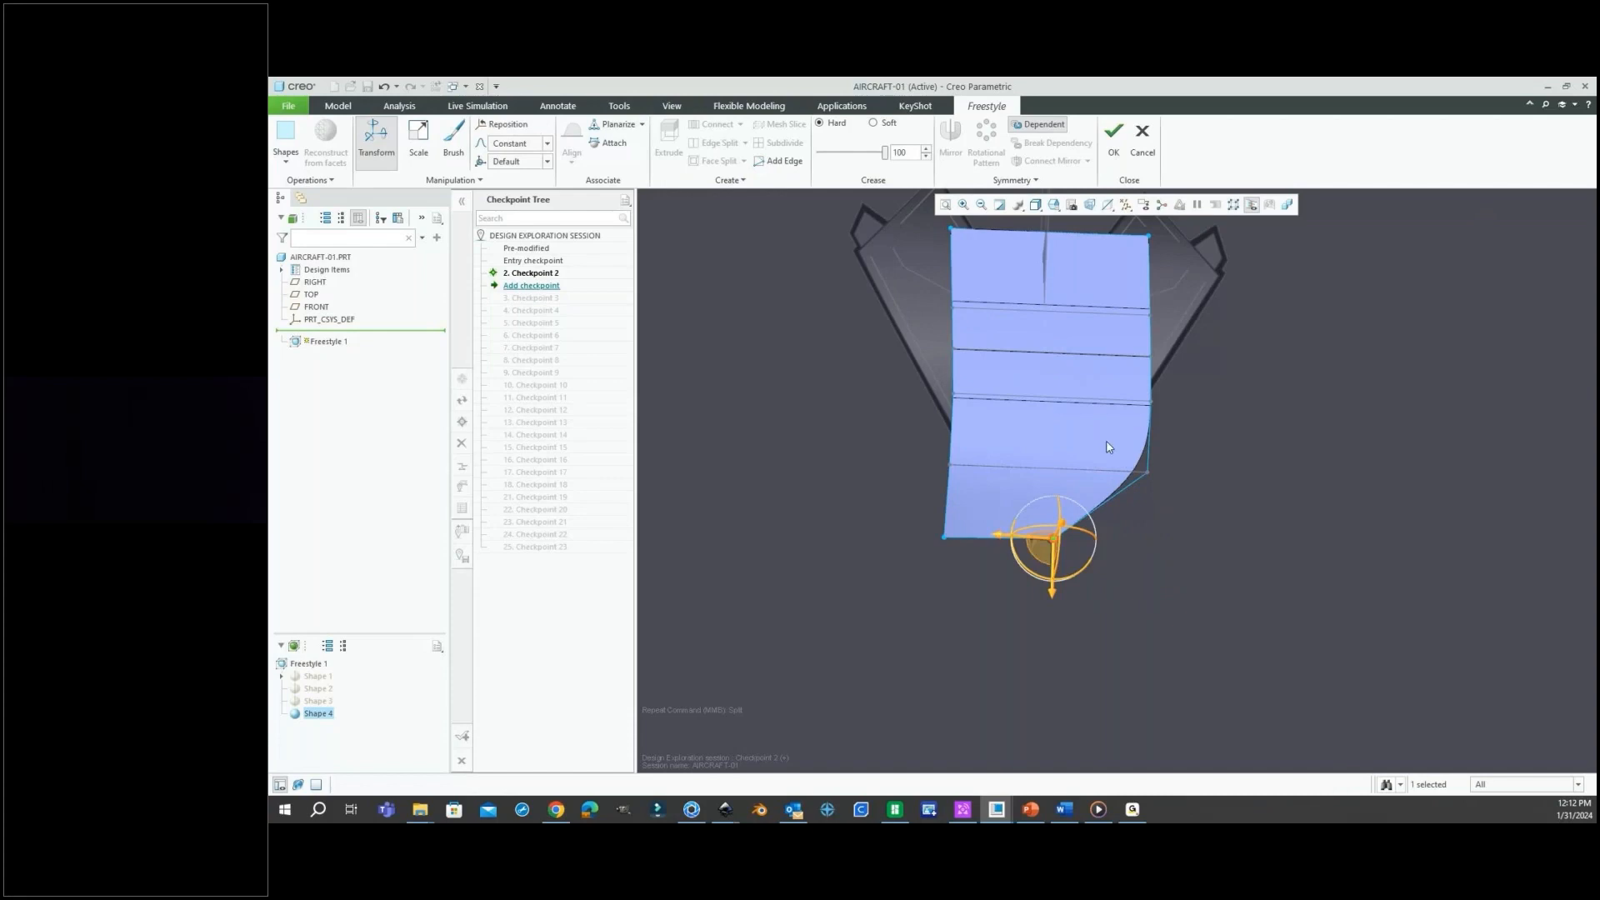
pyautogui.click(1147, 472)
pyautogui.moveTo(1096, 474); pyautogui.dragTo(1024, 476)
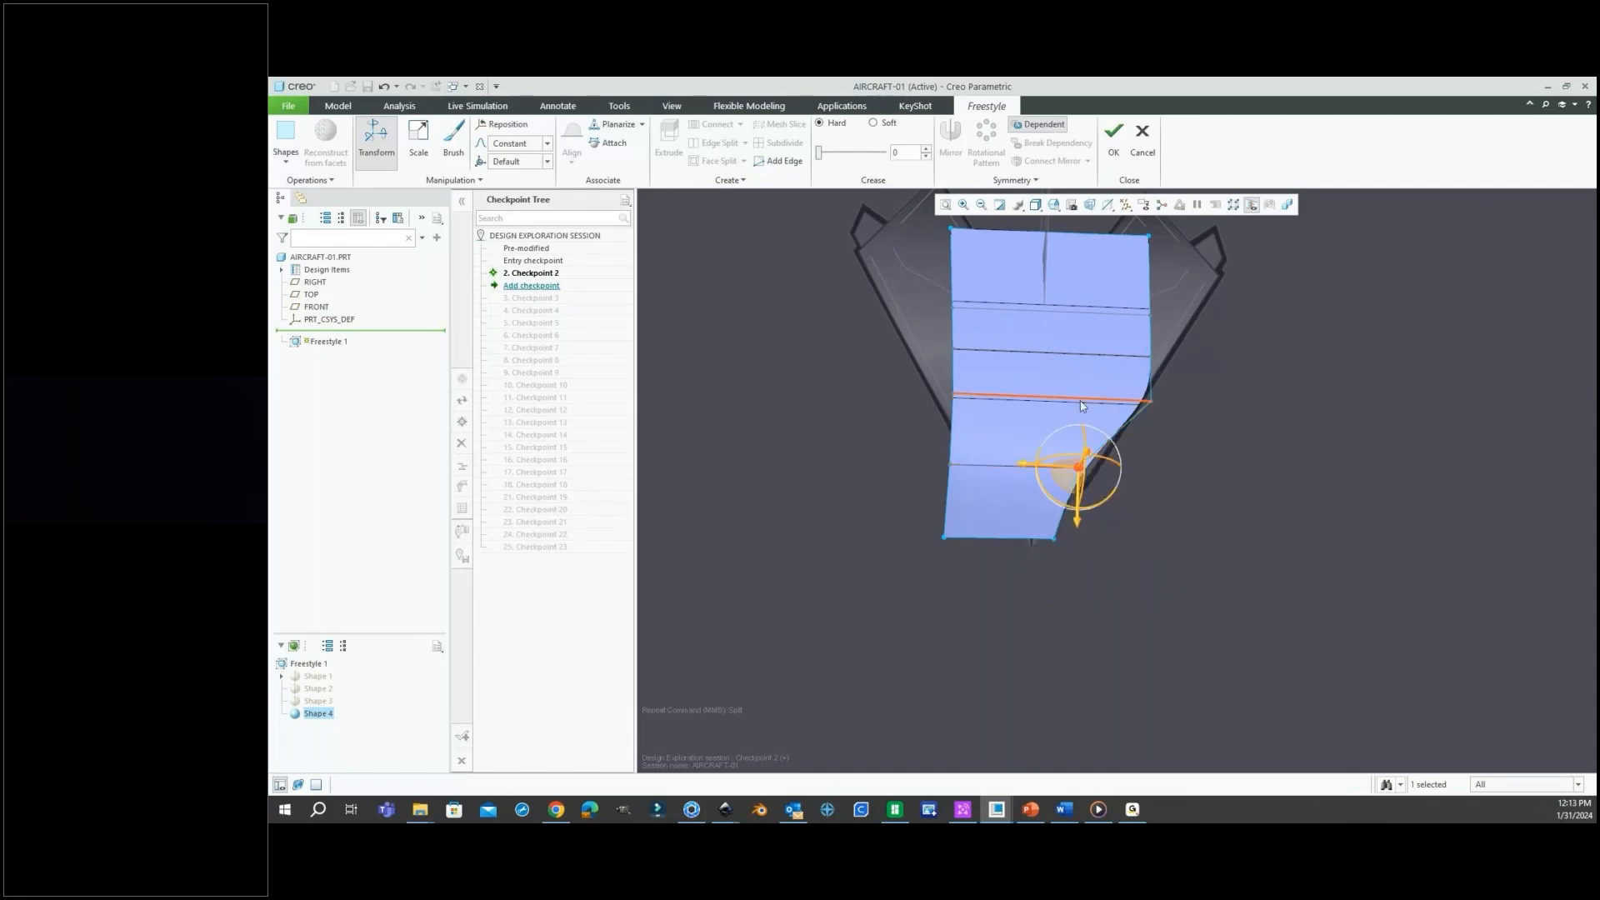
pyautogui.click(1152, 402)
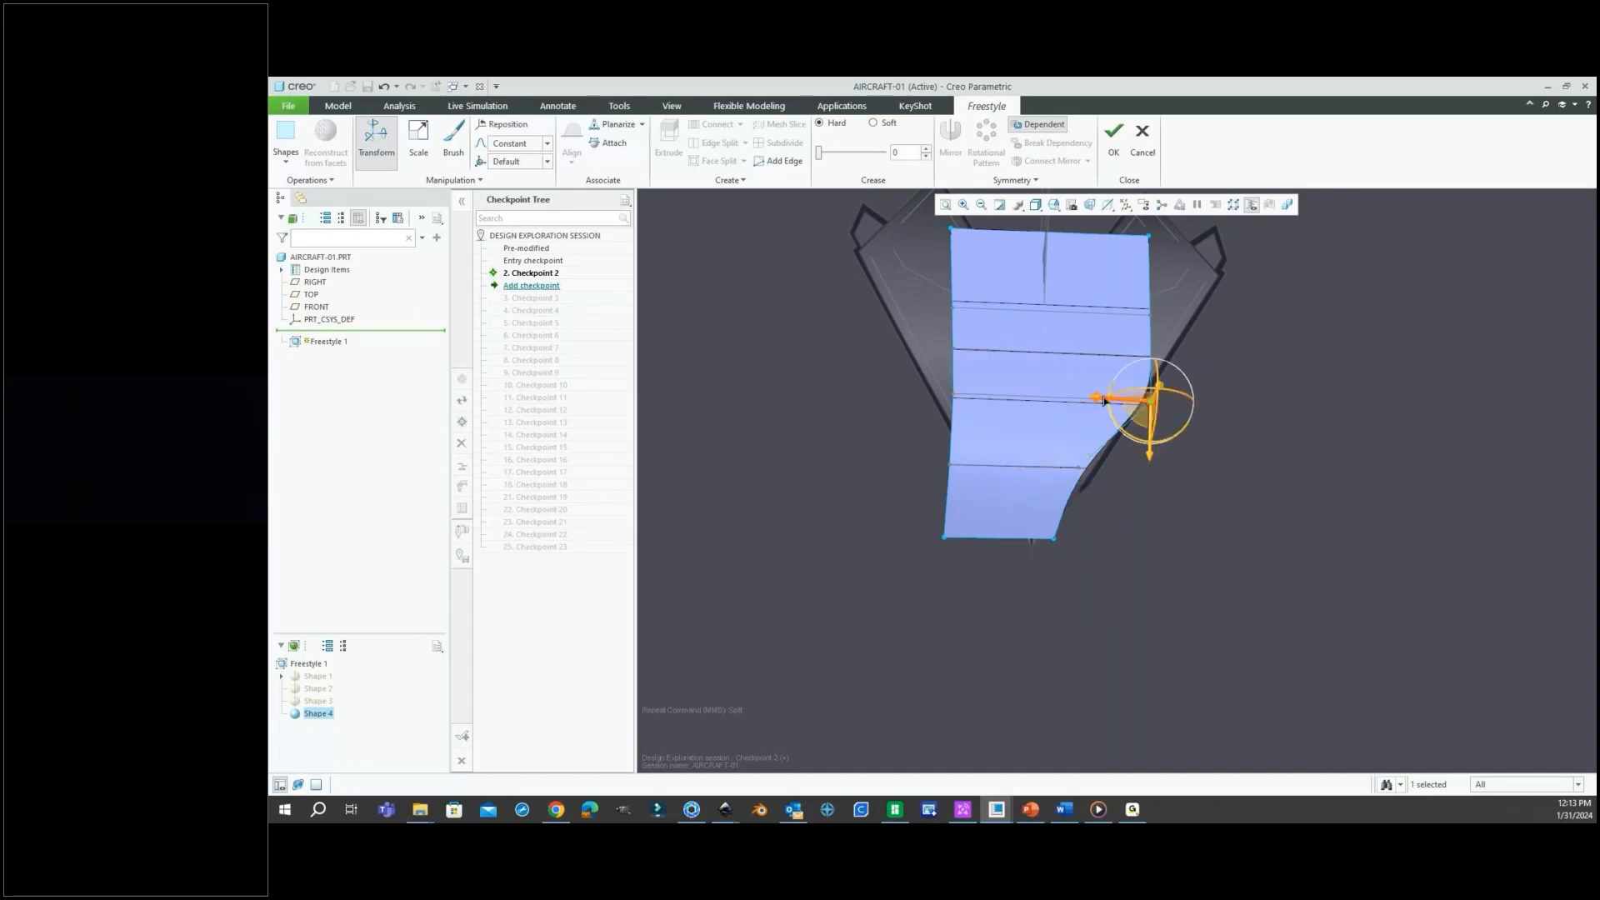
pyautogui.moveTo(1104, 401); pyautogui.dragTo(1041, 404)
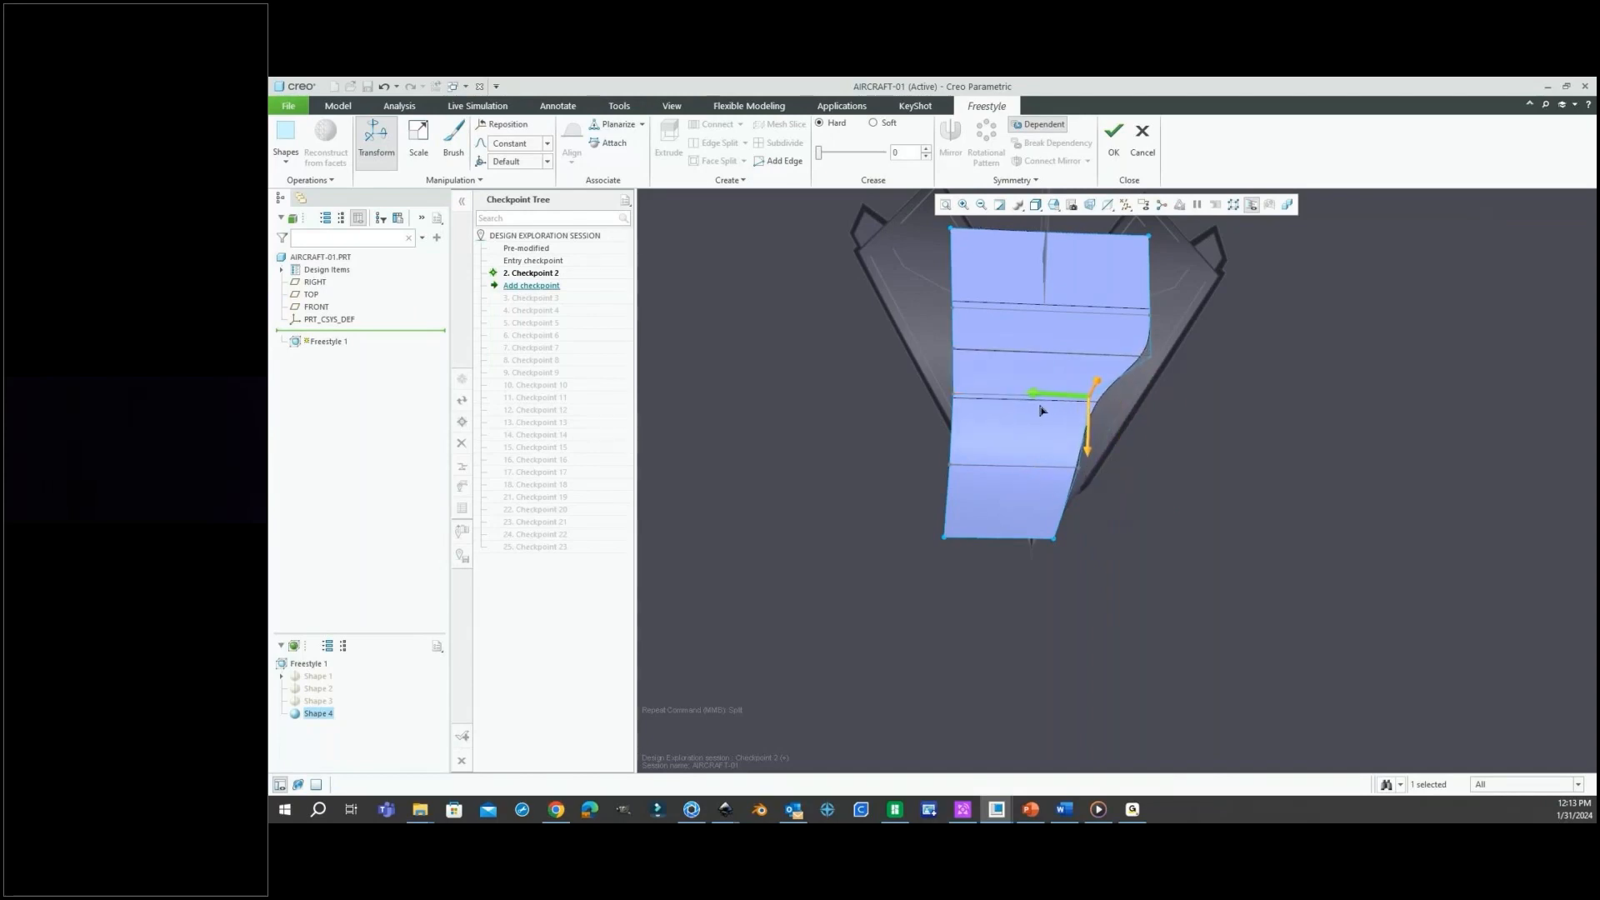
# Split the sheet's front edge once to add a lengthwise edge running along the whole sheet.
pyautogui.moveTo(1058, 505); pyautogui.dragTo(1016, 515, button='middle')
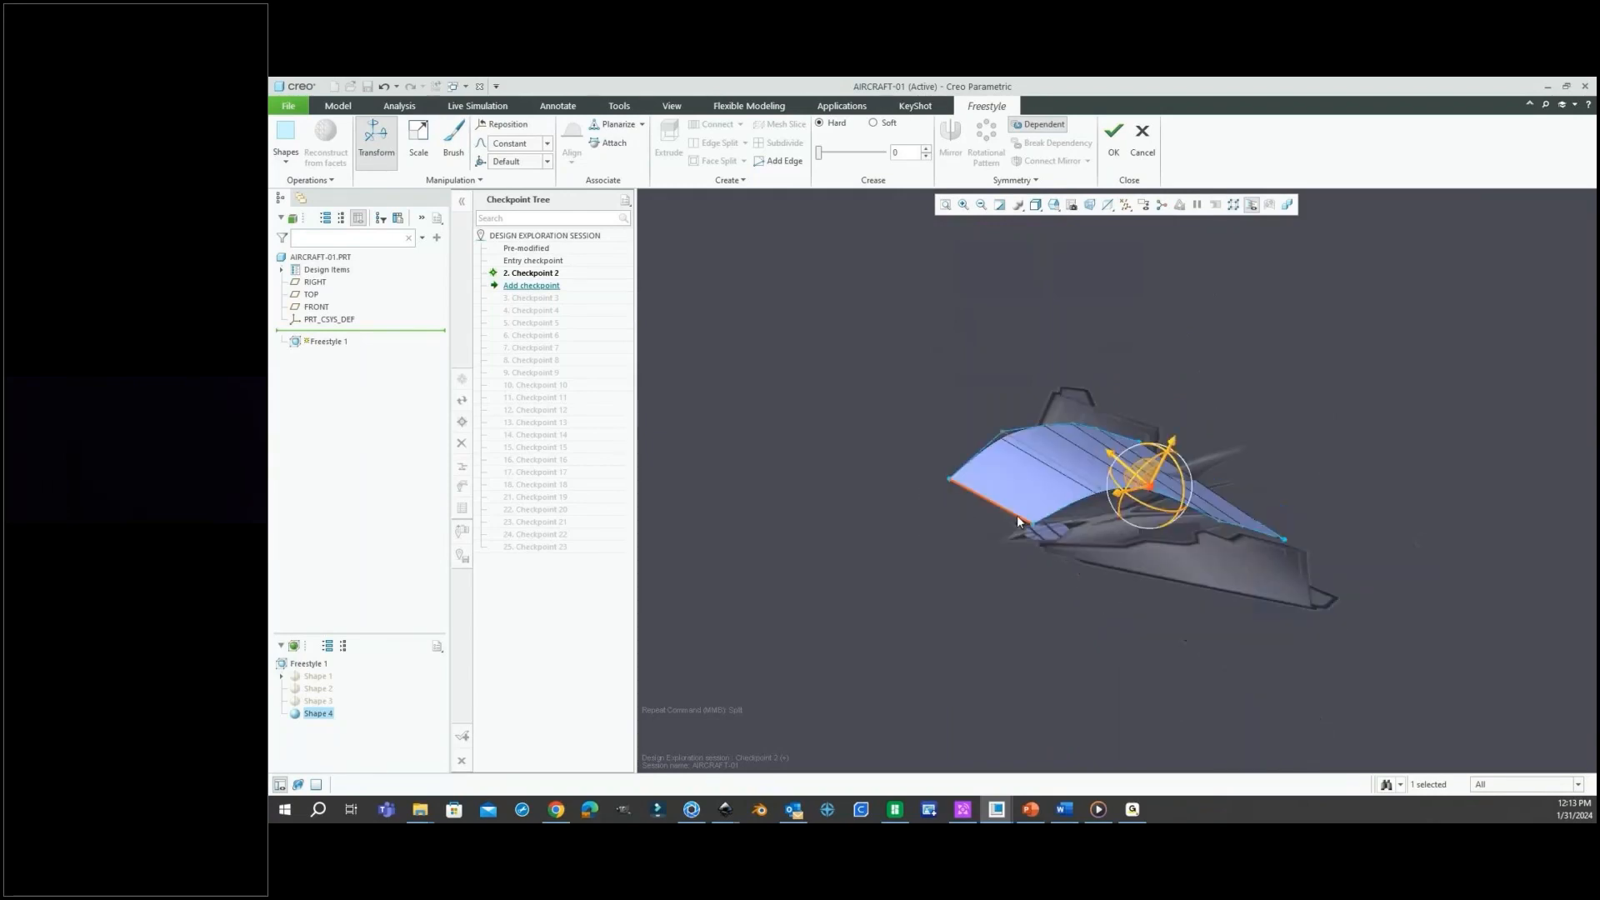
pyautogui.click(1017, 515)
pyautogui.rightClick(1163, 564)
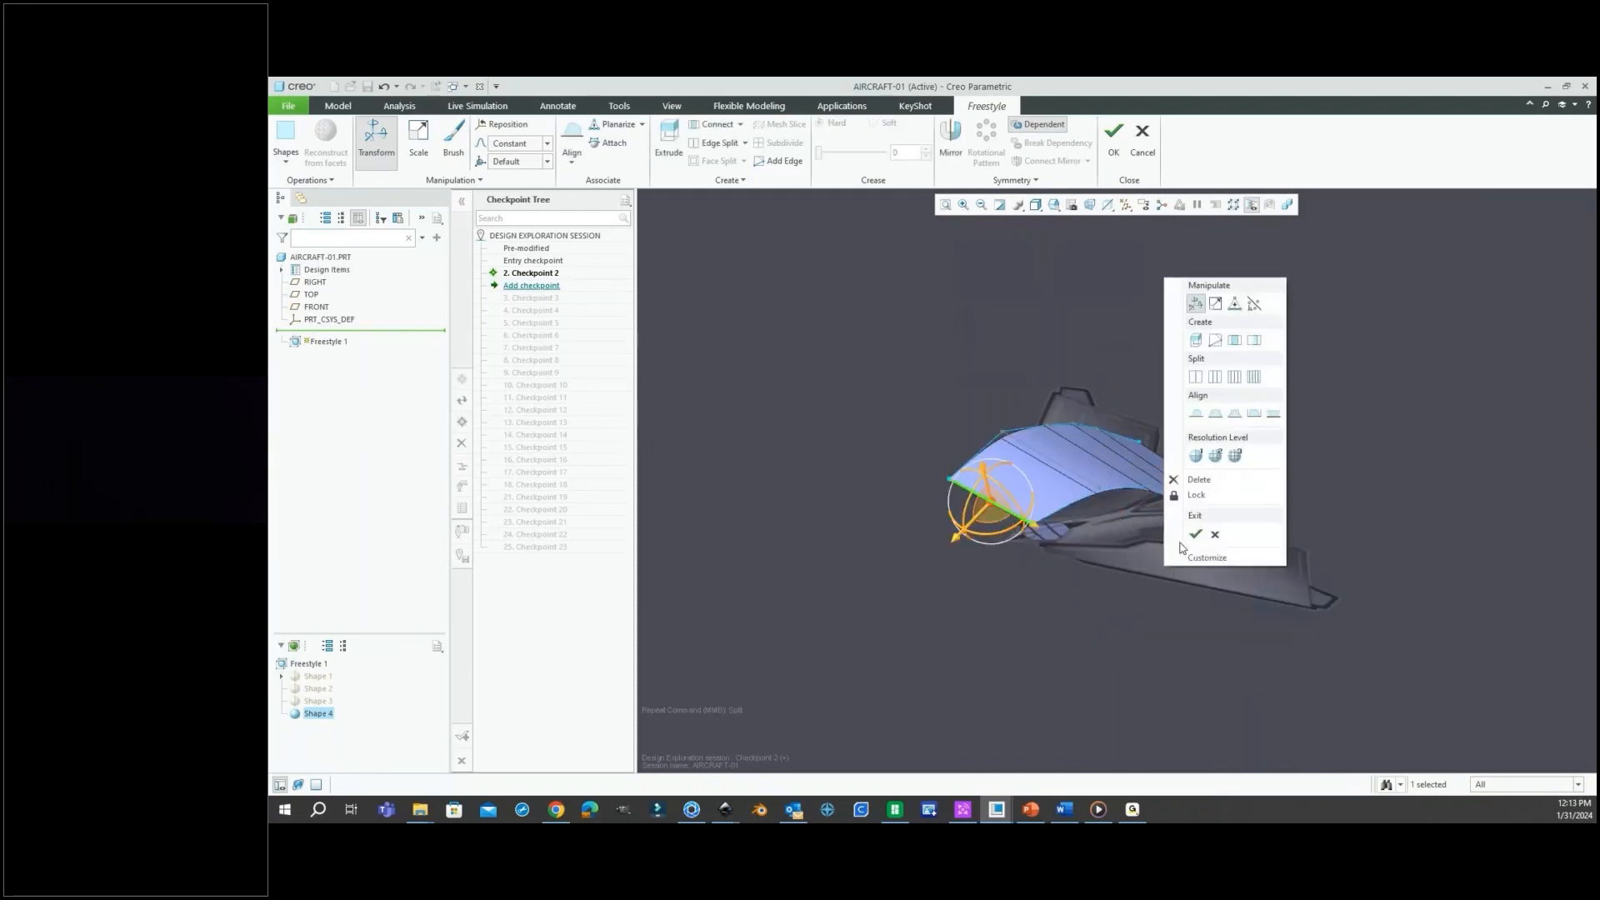
pyautogui.click(1198, 408)
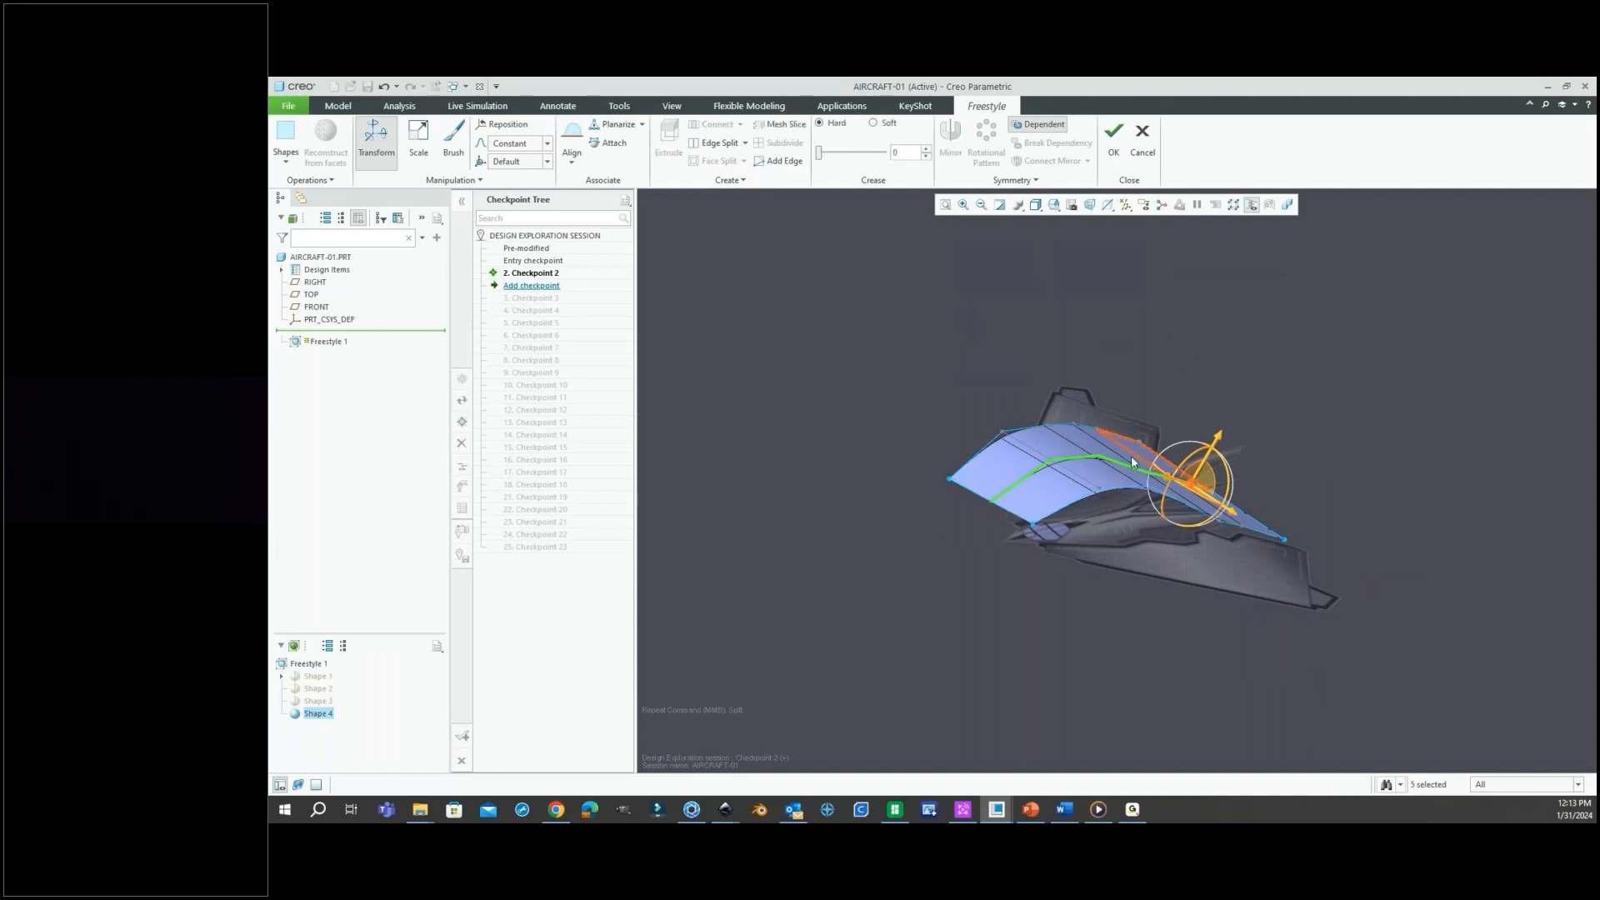
# Select the full chain of edges along the narrowed side and move it downward and inward to curve the sheet into a body side.
pyautogui.moveTo(1132, 455); pyautogui.dragTo(971, 486, button='middle')
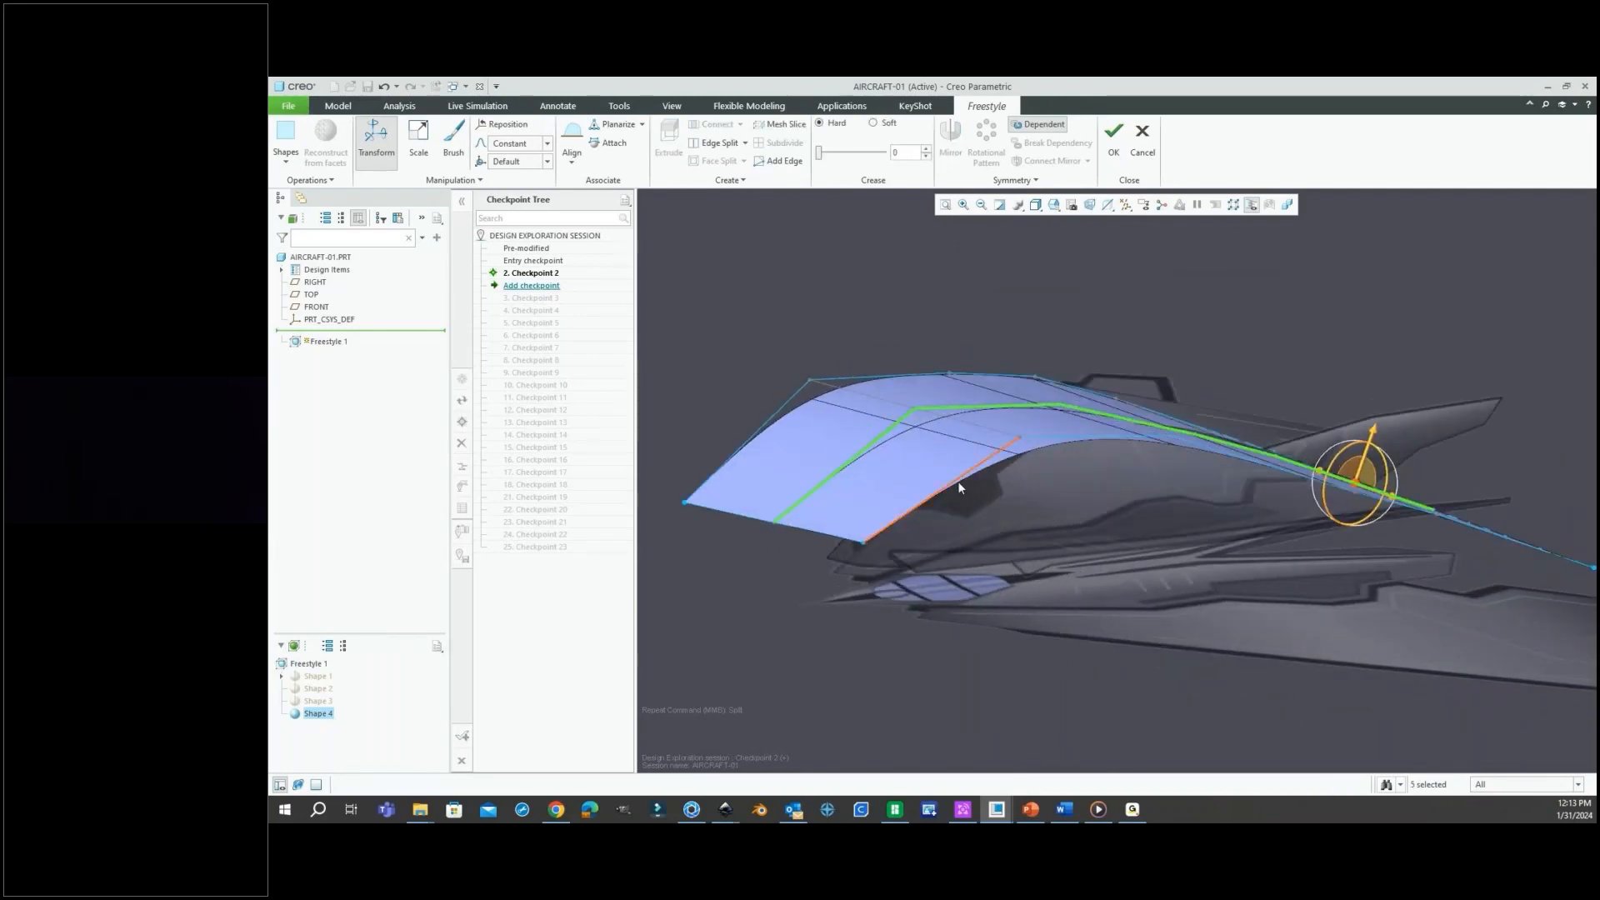
pyautogui.click(866, 541)
pyautogui.moveTo(867, 542); pyautogui.dragTo(1181, 566, button='middle')
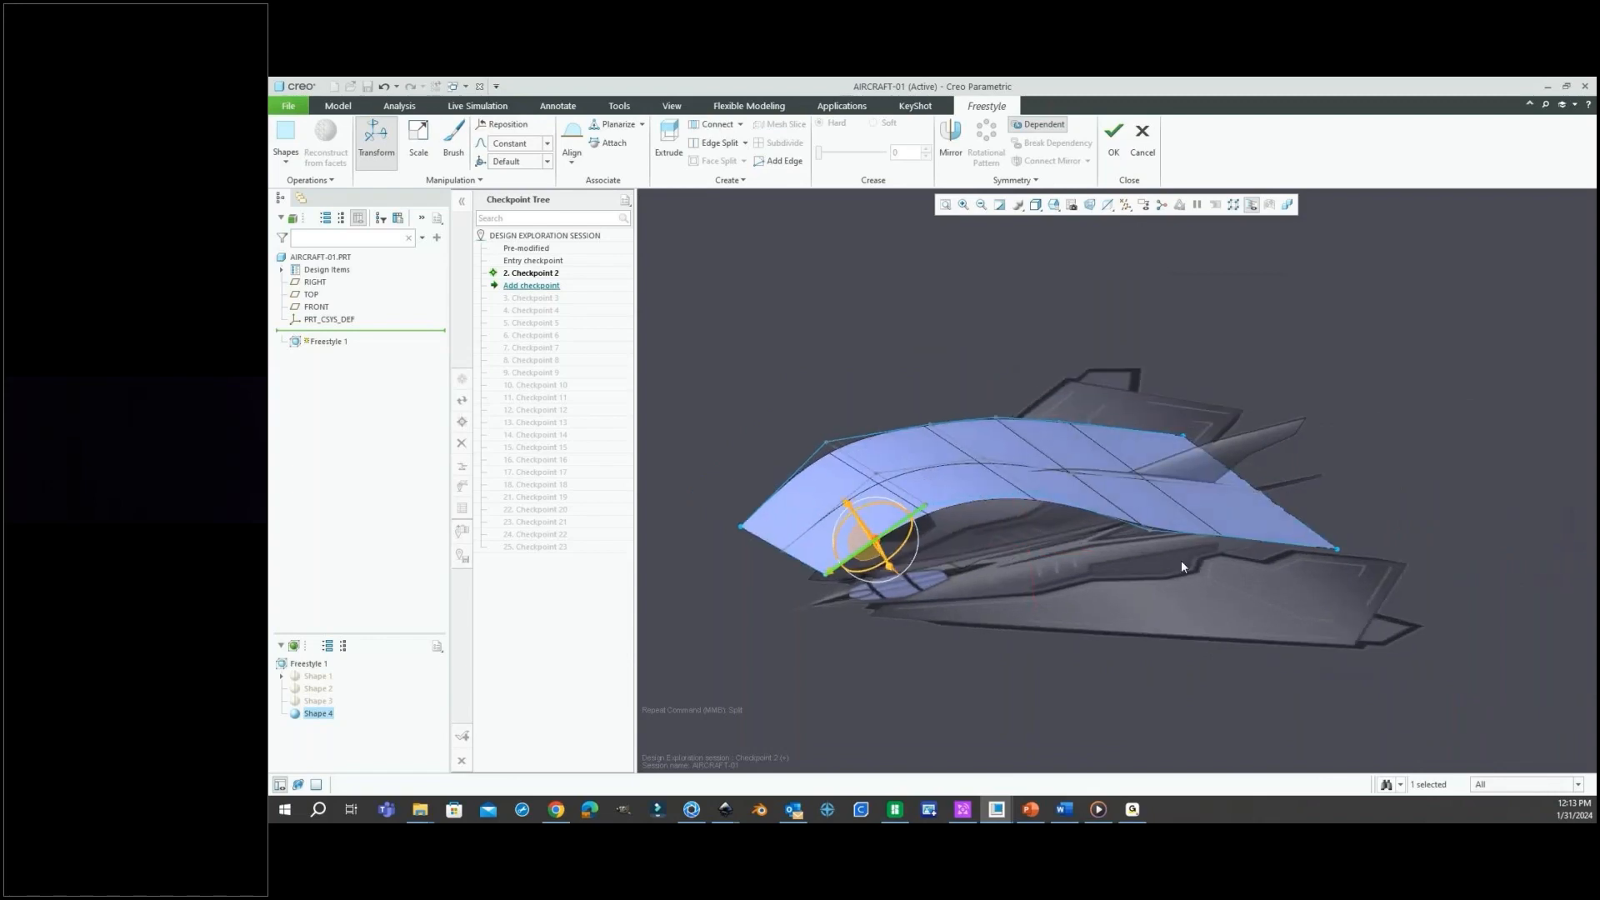
pyautogui.click(1254, 546)
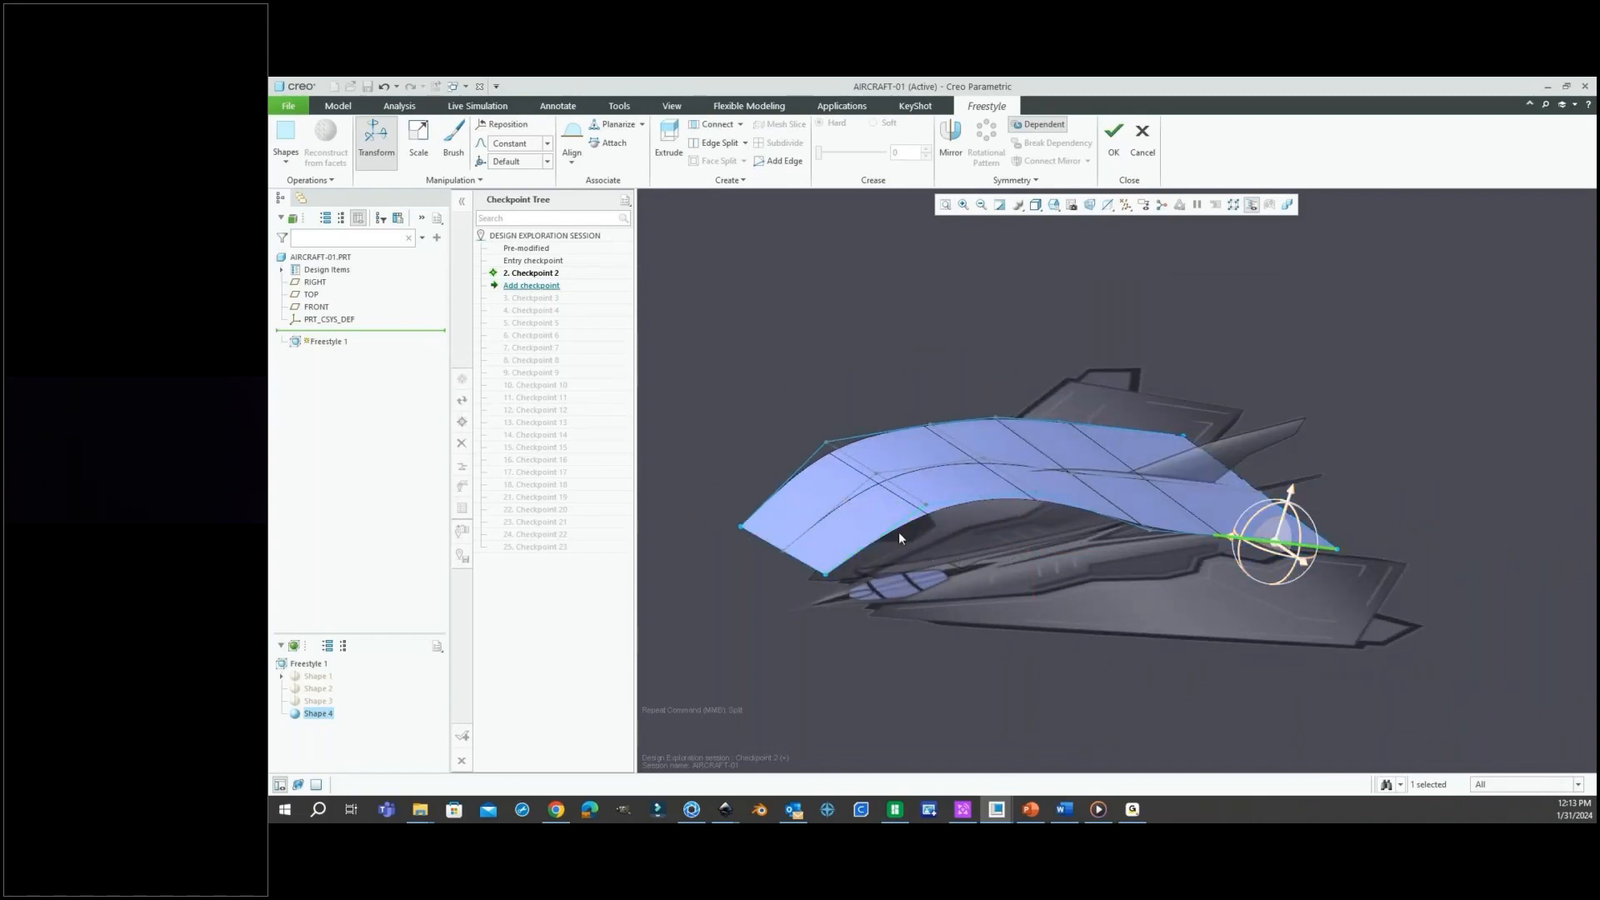
pyautogui.keyDown('shift'); pyautogui.click(893, 527); pyautogui.keyUp('shift')
pyautogui.moveTo(844, 508); pyautogui.dragTo(881, 556)
pyautogui.moveTo(1045, 555); pyautogui.dragTo(1126, 523, button='middle')
pyautogui.moveTo(1126, 524); pyautogui.dragTo(1140, 554)
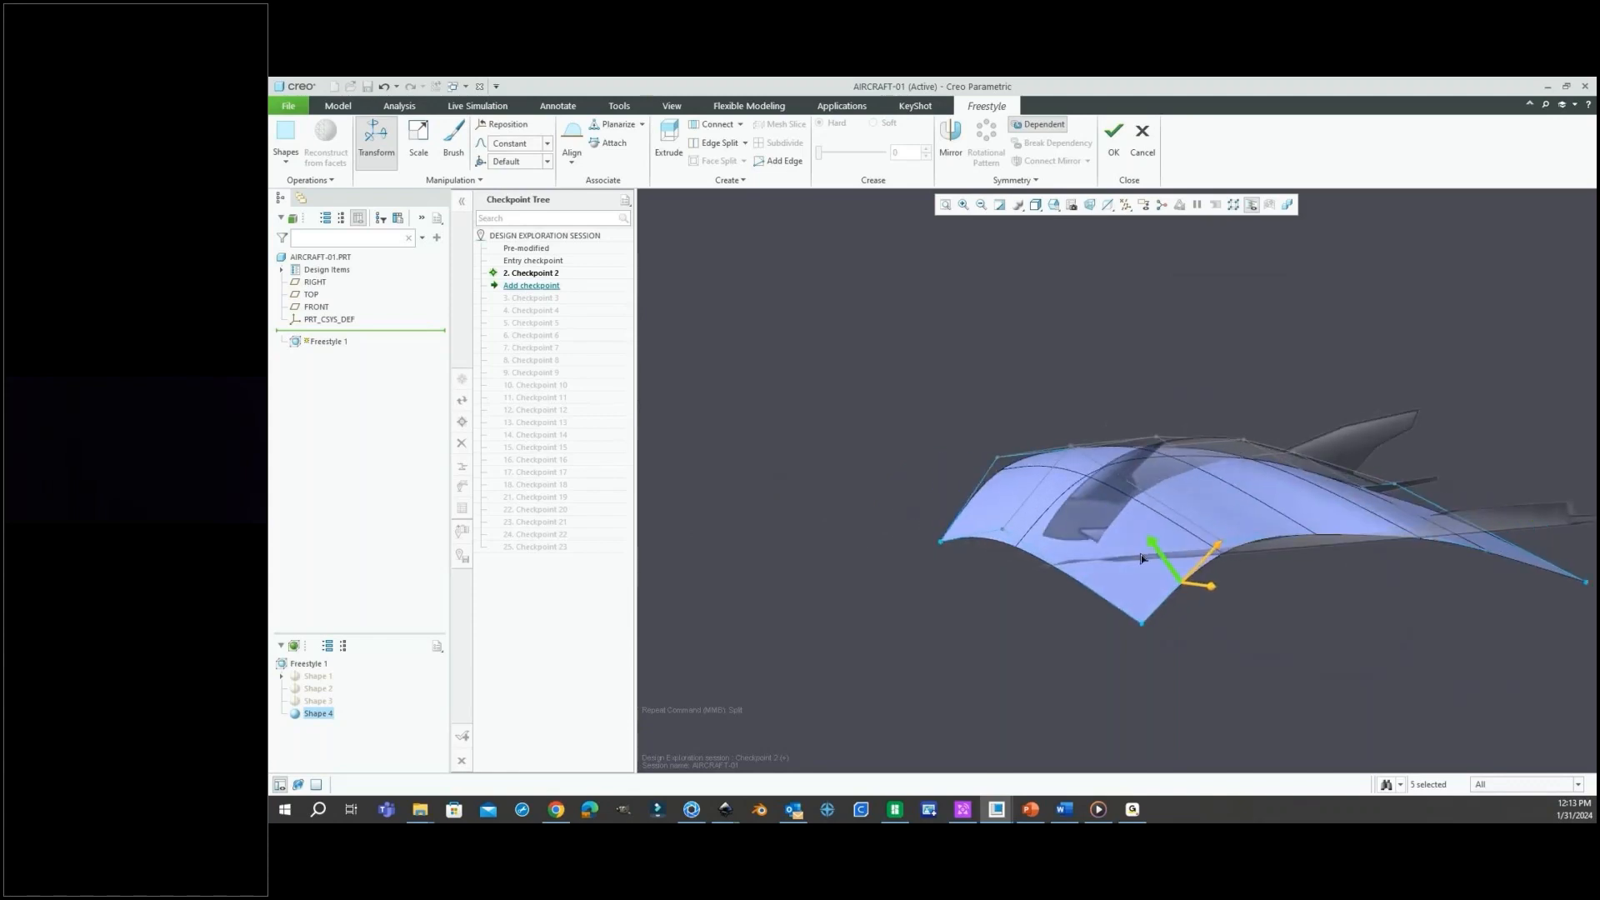
pyautogui.moveTo(1201, 563); pyautogui.dragTo(1261, 557, button='middle')
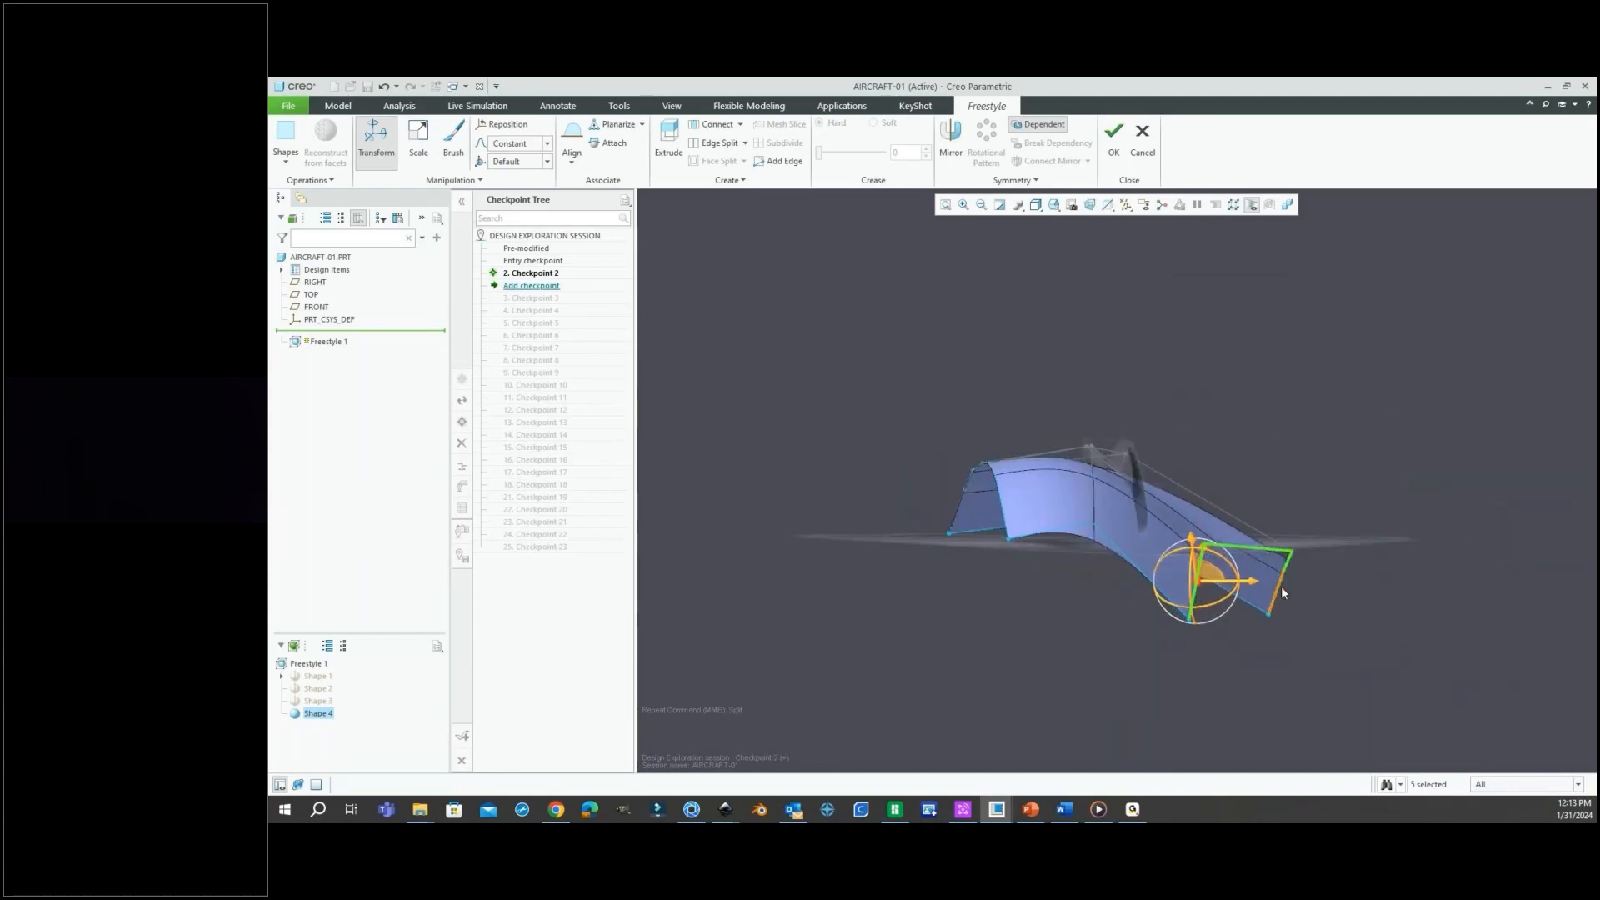
pyautogui.moveTo(1252, 581); pyautogui.dragTo(1198, 592)
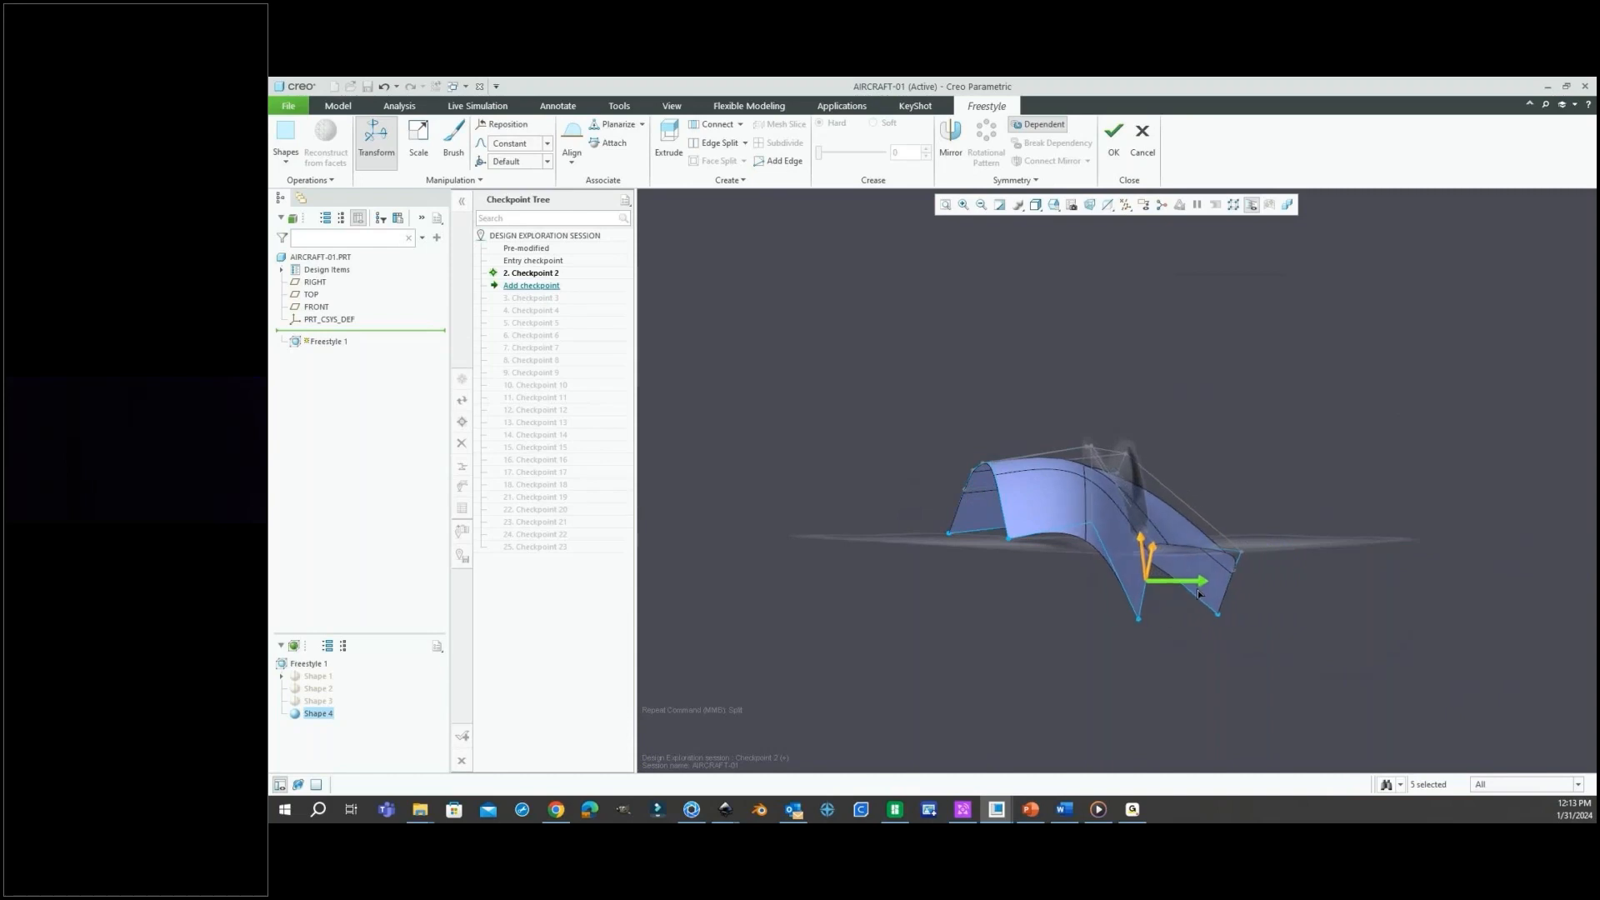
# Hide Shape 4 and show Shape 2, the complete aircraft body.
pyautogui.moveTo(1052, 535)
pyautogui.mouseDown(button='middle')
pyautogui.moveTo(907, 525)
pyautogui.moveTo(921, 508)
pyautogui.mouseUp(button='middle')
pyautogui.click(923, 507)
pyautogui.scroll(4, 769, 519)
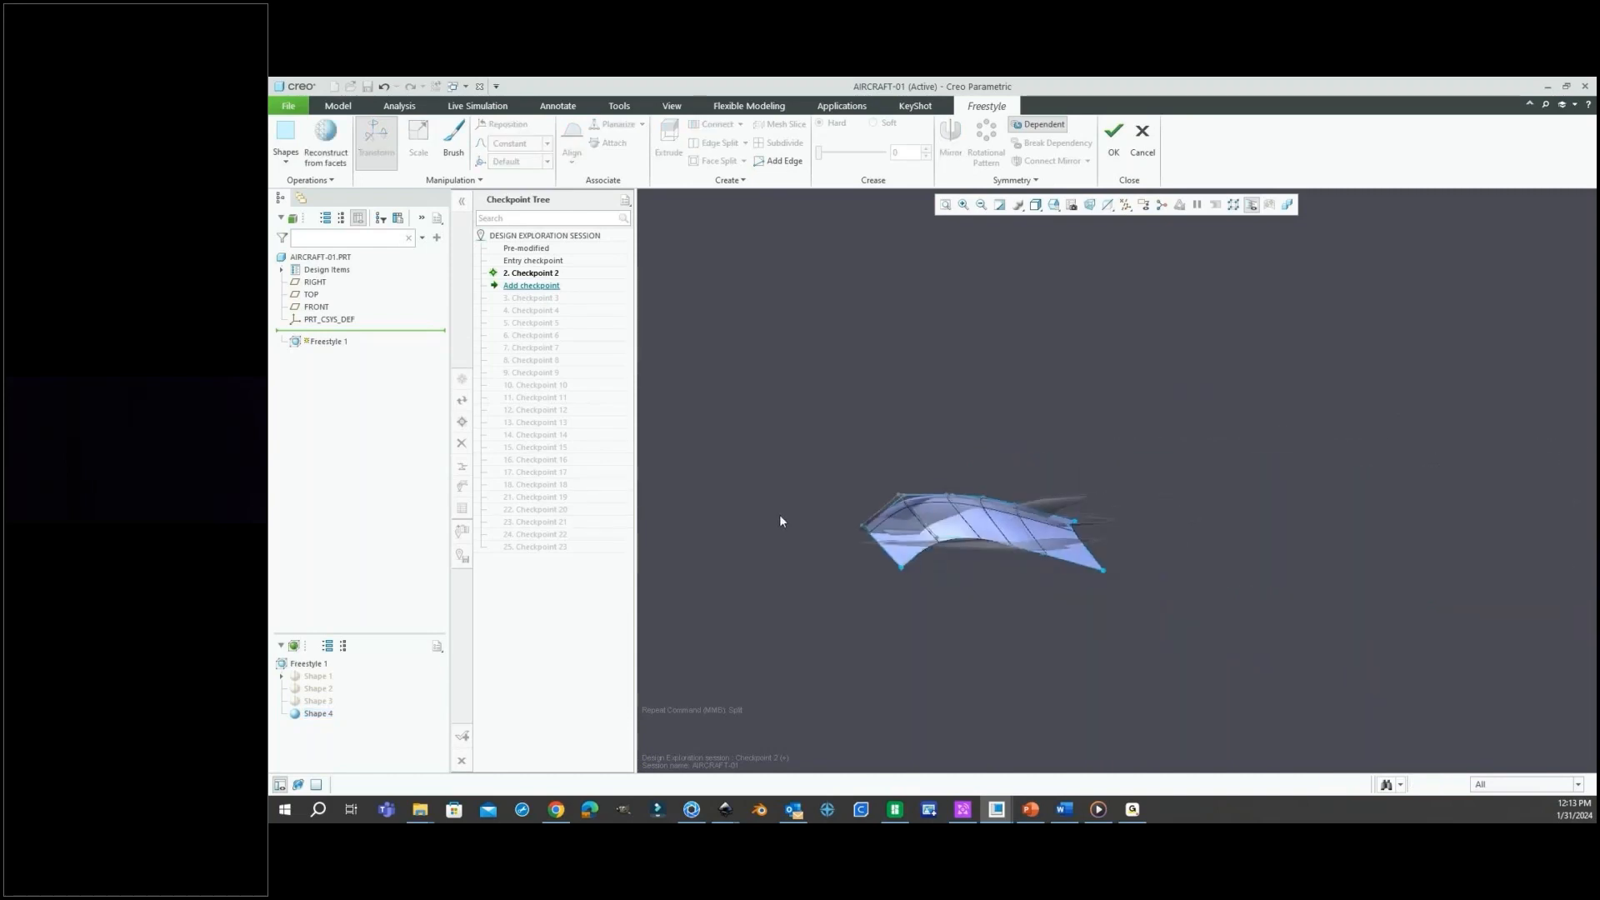
pyautogui.scroll(-5, 875, 546)
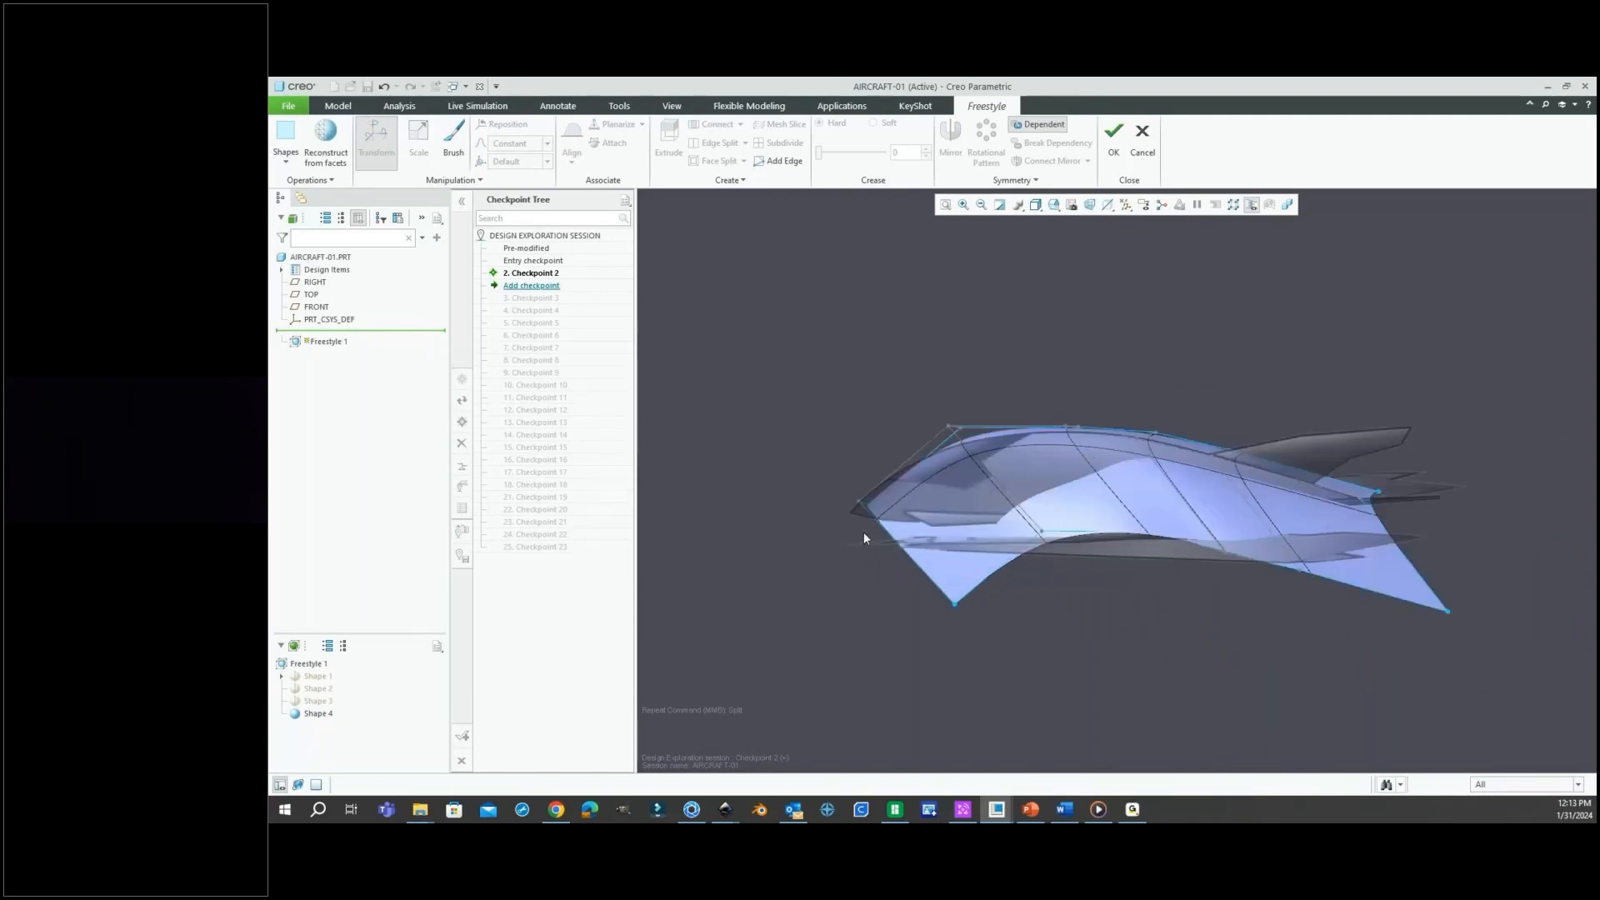
pyautogui.click(315, 714)
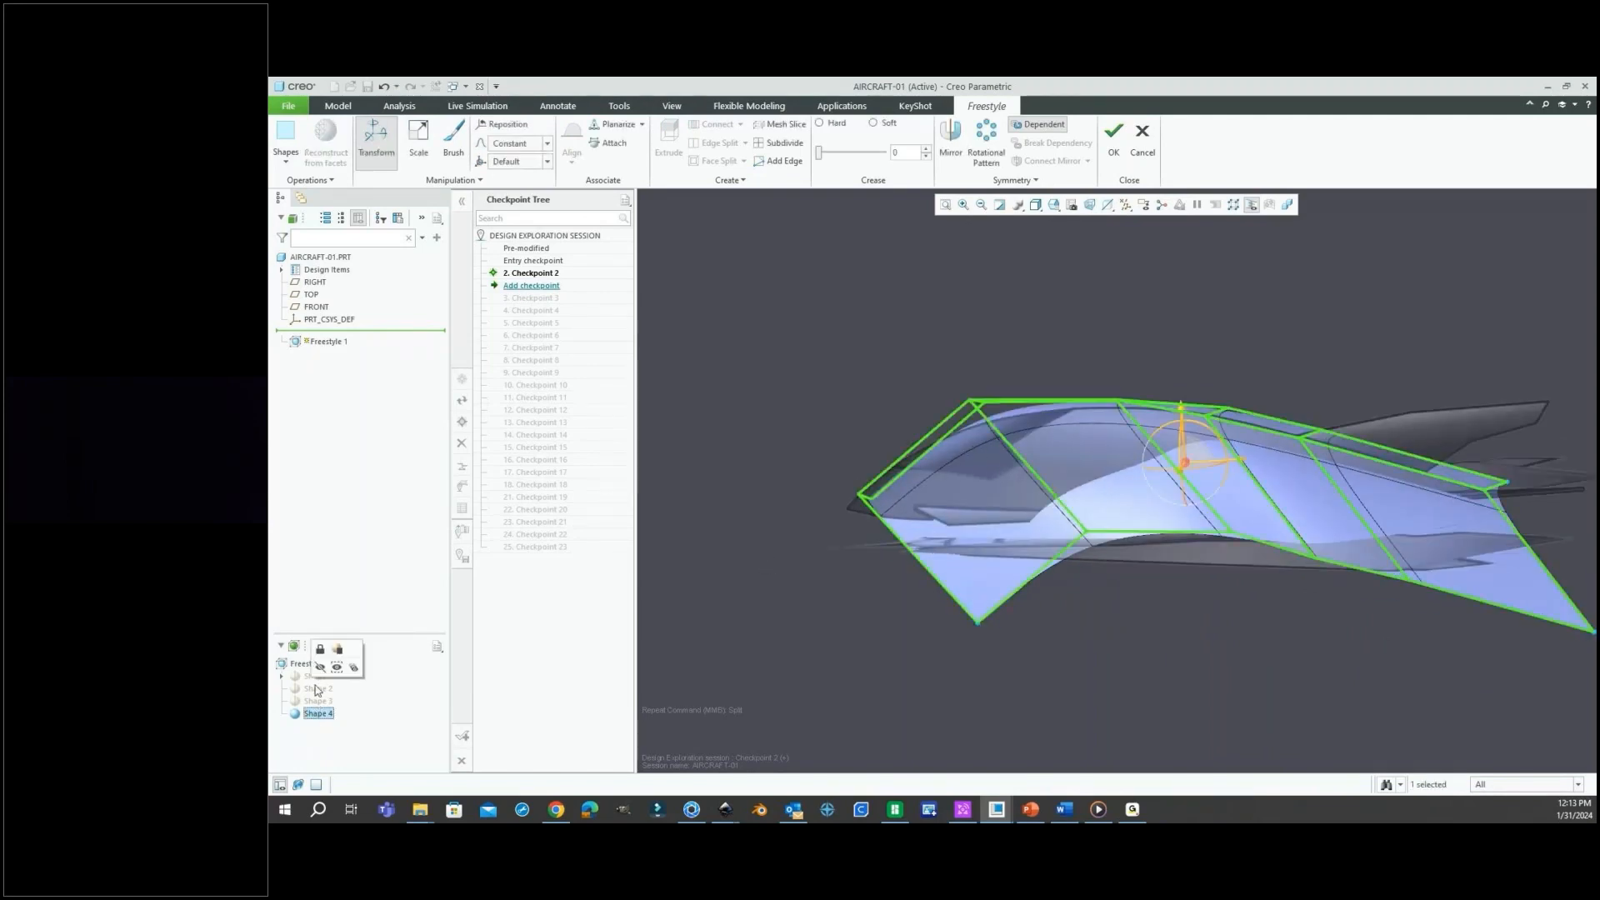
pyautogui.click(325, 689)
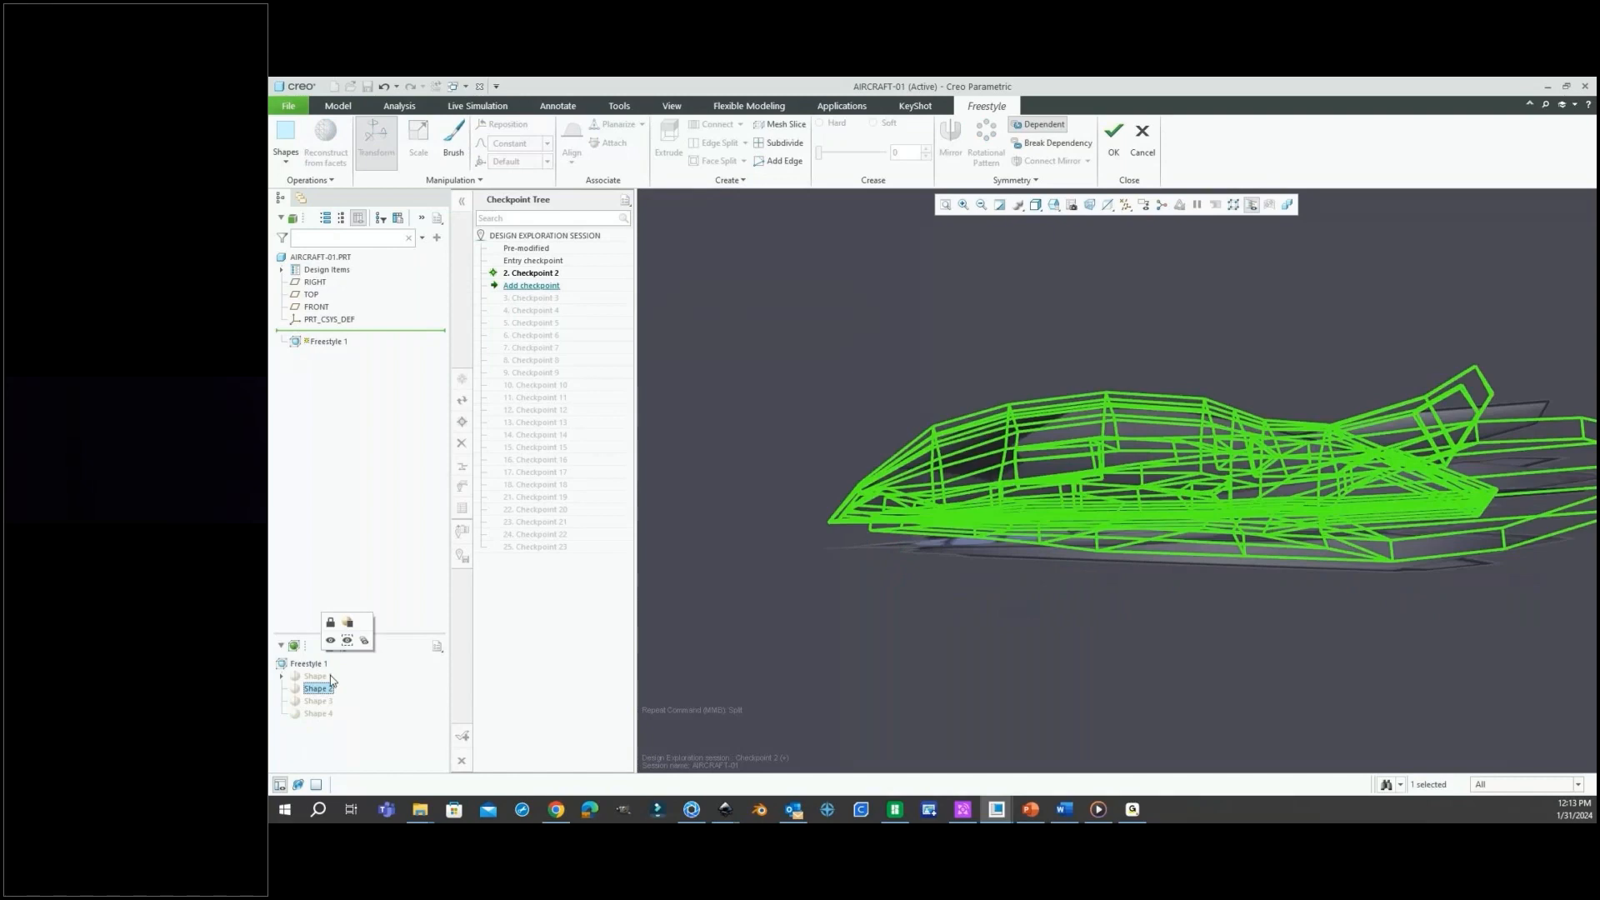
pyautogui.click(331, 640)
pyautogui.click(1002, 420)
# Examine the available primitives and the complete aircraft body from above, the side and the front, comparing Shape 1 with Shape 2.
pyautogui.scroll(4, 852, 540)
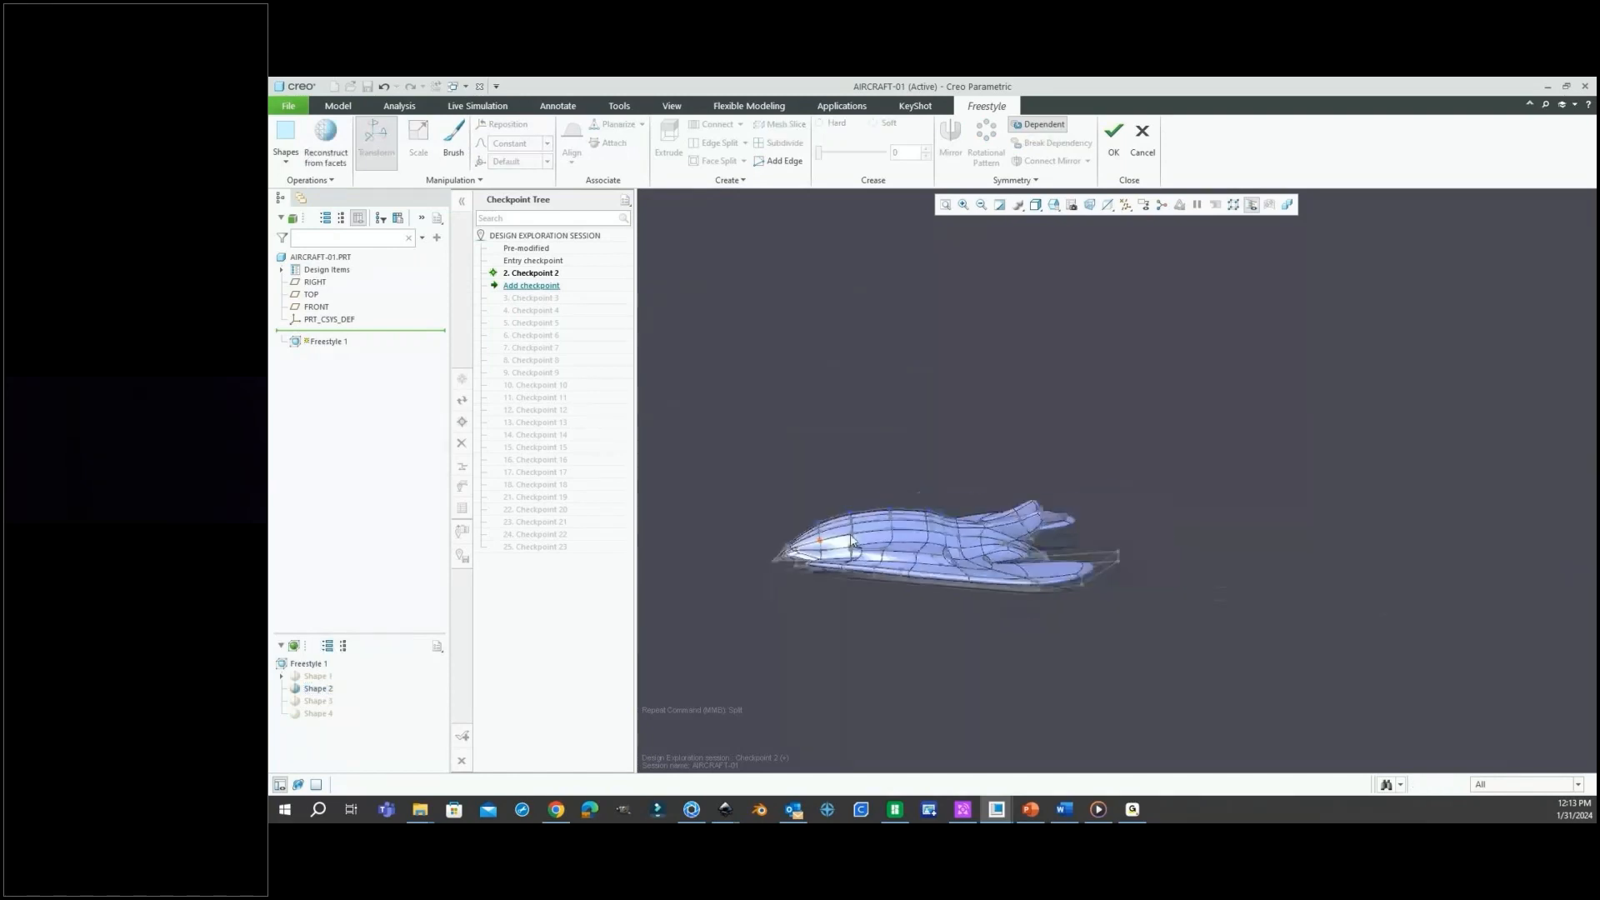
pyautogui.scroll(-3, 852, 540)
pyautogui.click(286, 156)
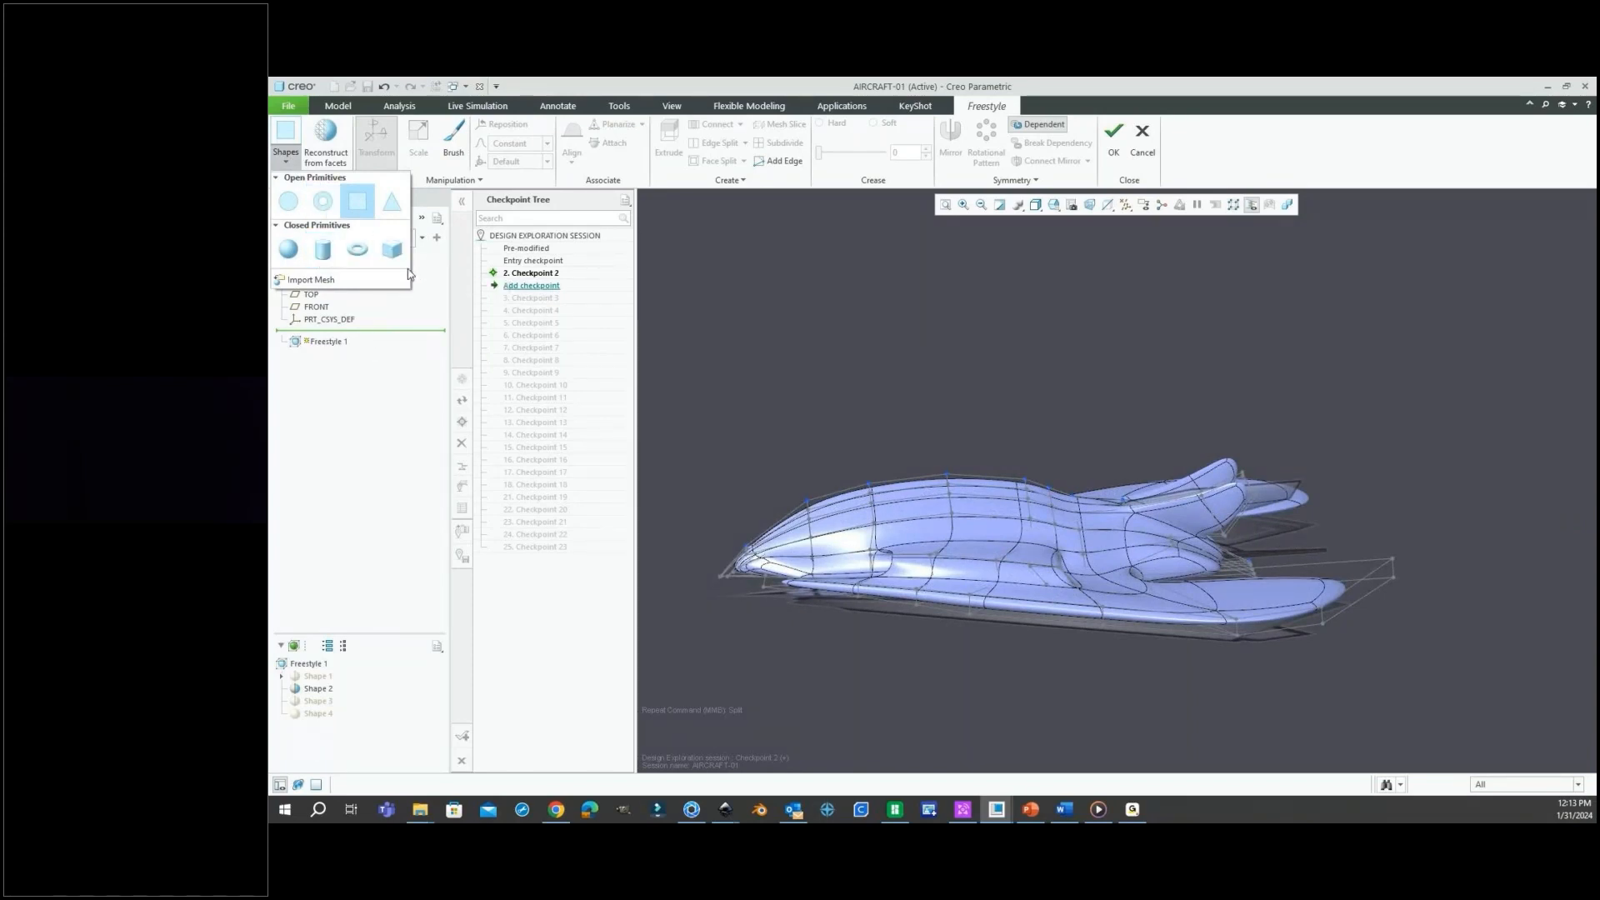
pyautogui.click(952, 389)
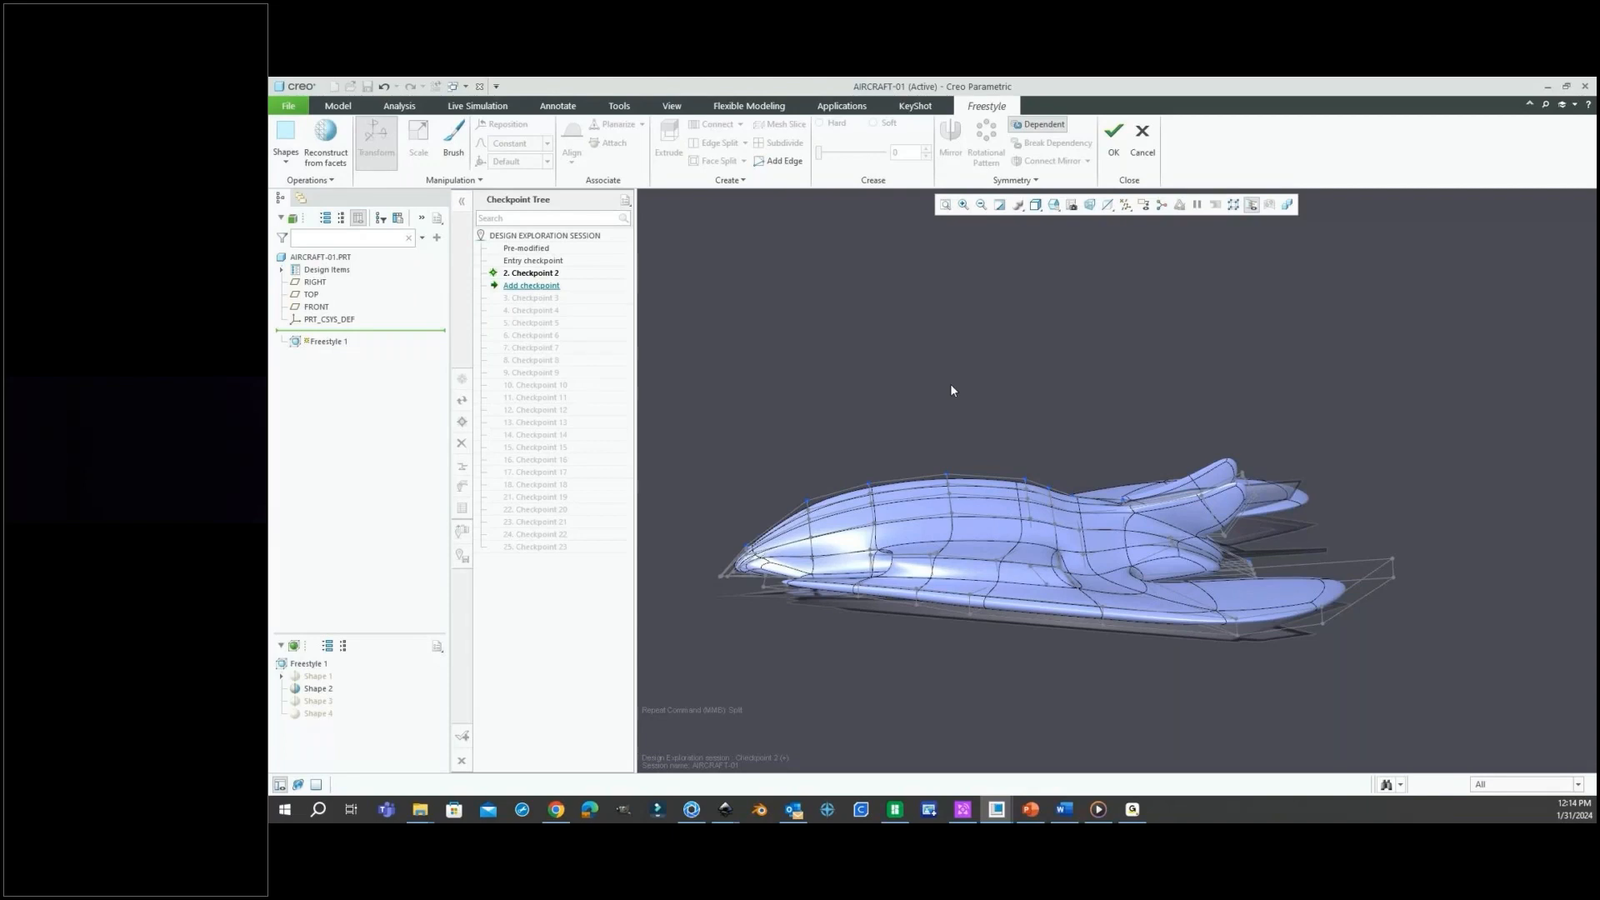
pyautogui.moveTo(947, 364)
pyautogui.mouseDown(button='middle')
pyautogui.moveTo(1003, 396)
pyautogui.moveTo(1074, 382)
pyautogui.moveTo(1110, 420)
pyautogui.moveTo(1105, 447)
pyautogui.mouseUp(button='middle')
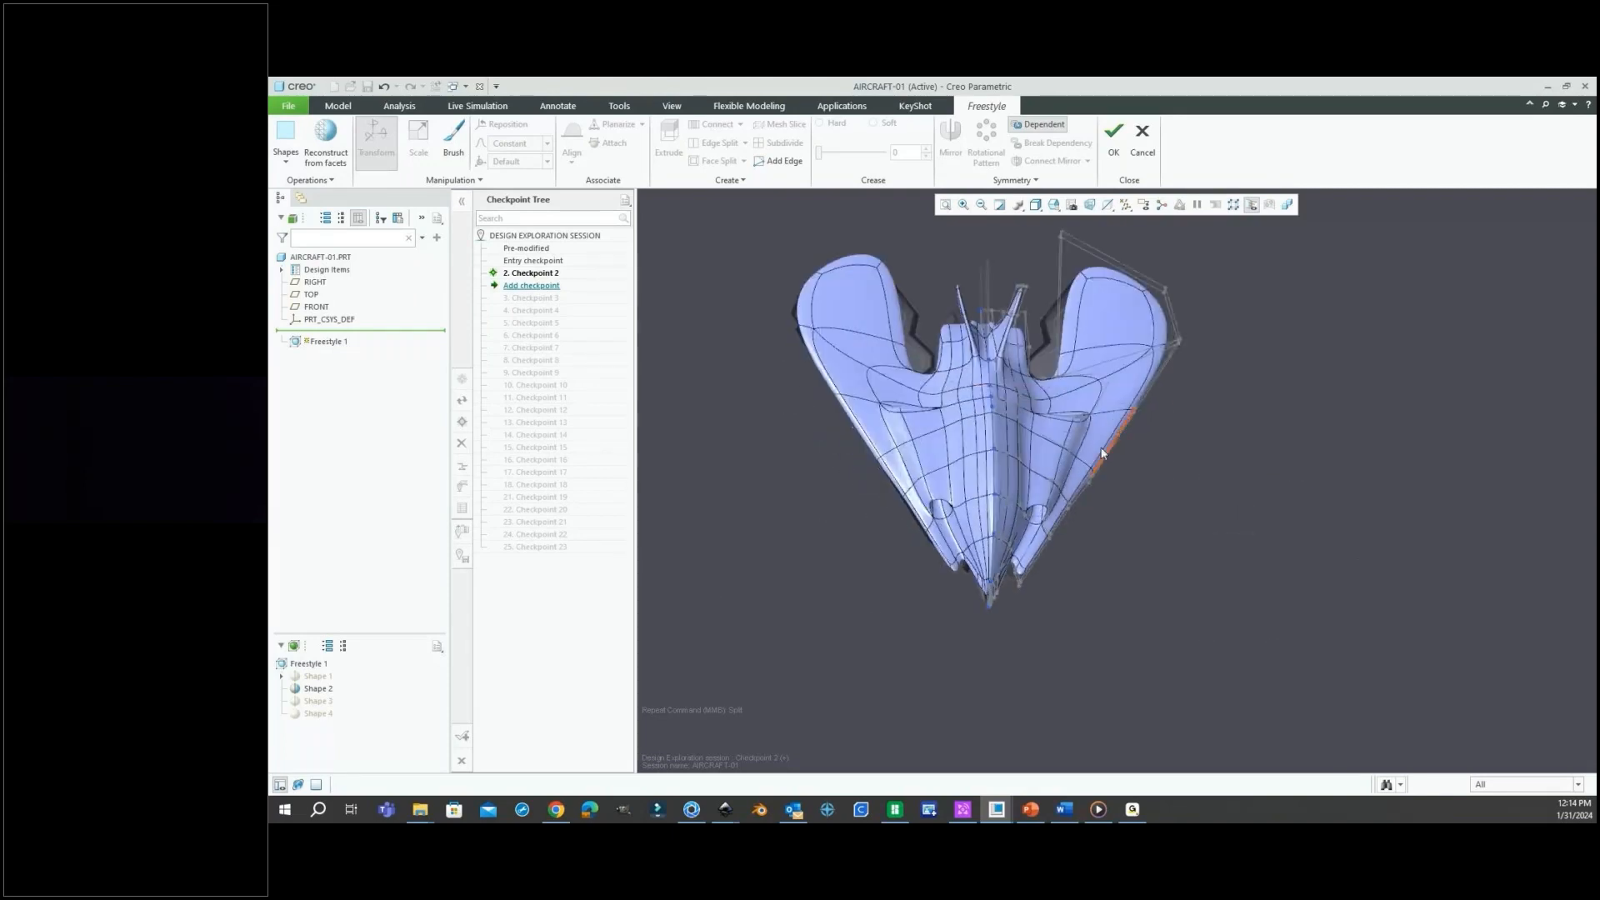
pyautogui.scroll(-2, 1033, 408)
pyautogui.moveTo(1034, 406); pyautogui.dragTo(941, 330, button='middle')
pyautogui.scroll(2, 949, 504)
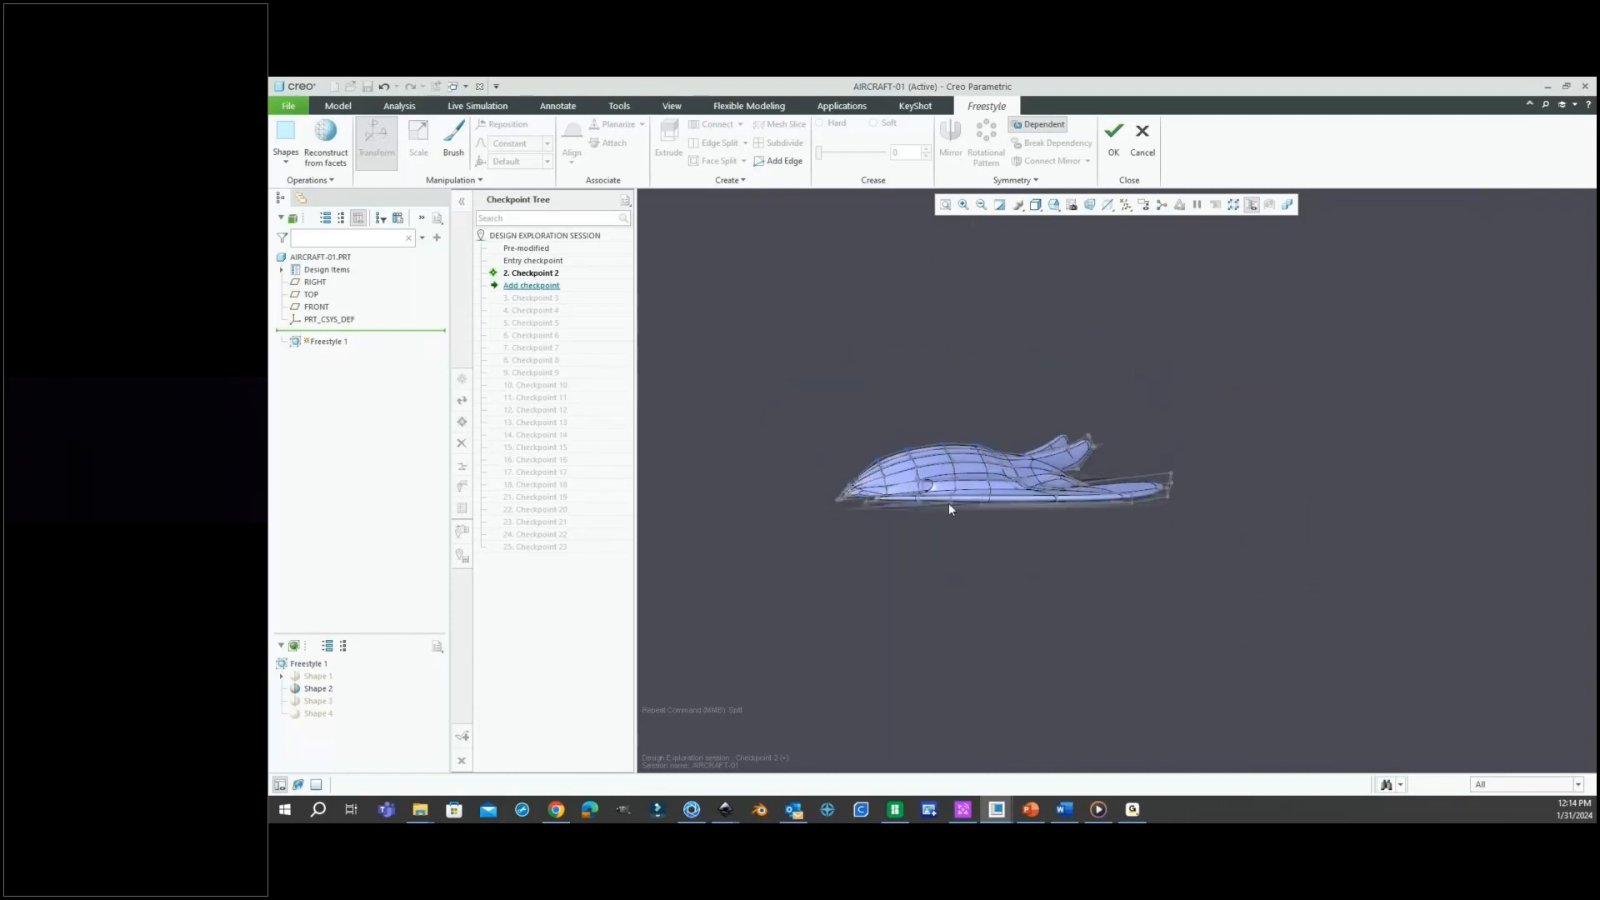
pyautogui.scroll(-5, 983, 440)
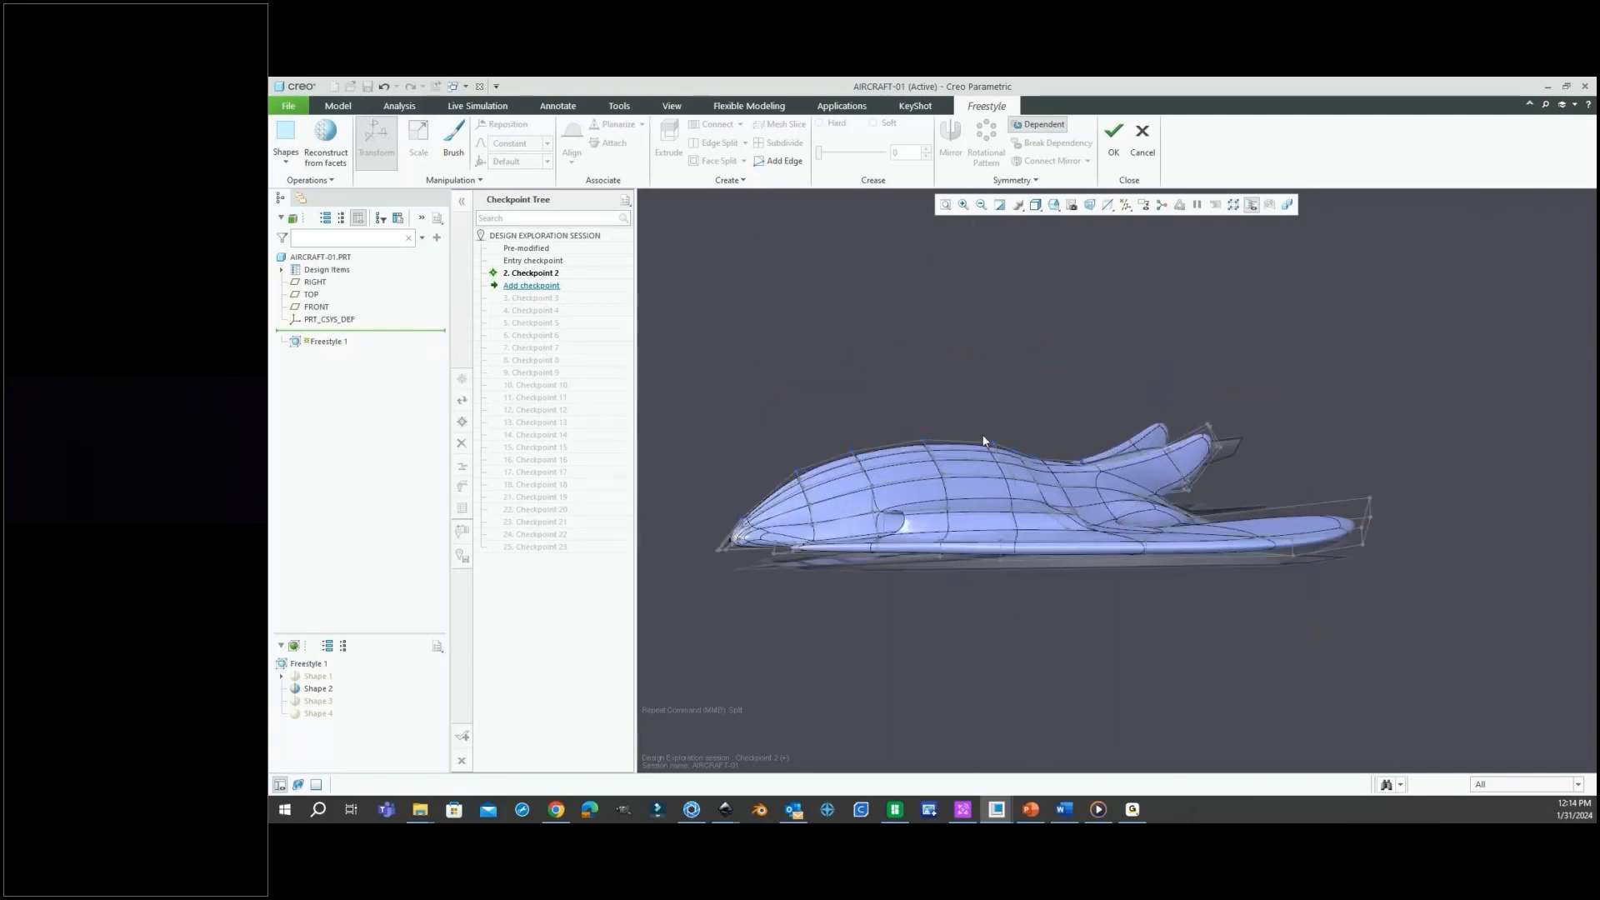
pyautogui.moveTo(983, 441); pyautogui.dragTo(1009, 387, button='middle')
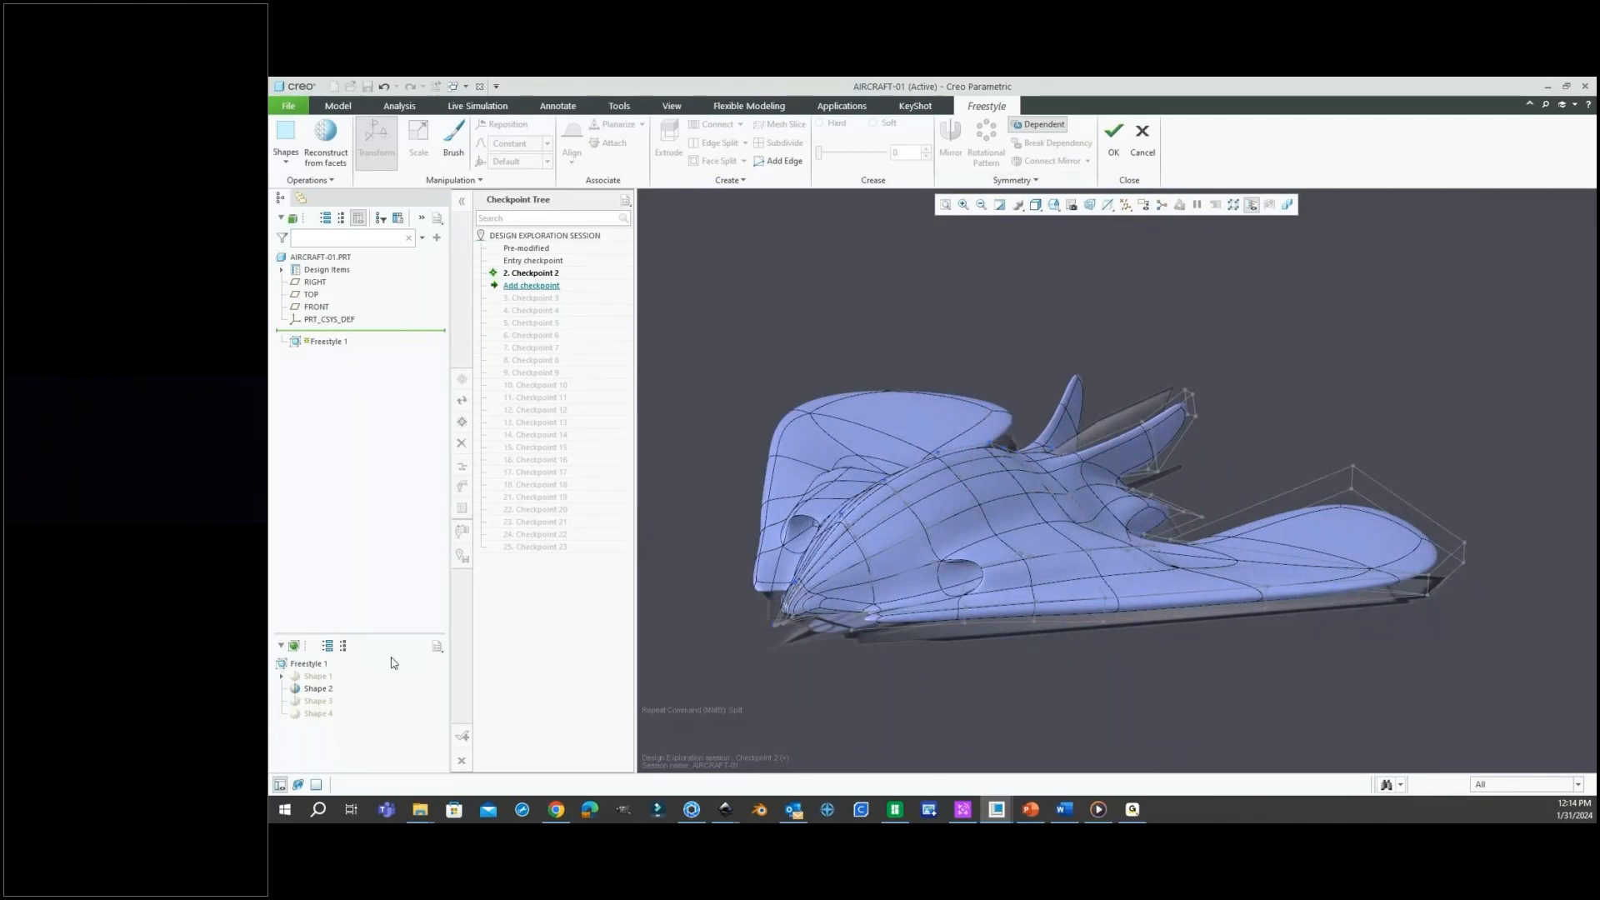
pyautogui.click(302, 679)
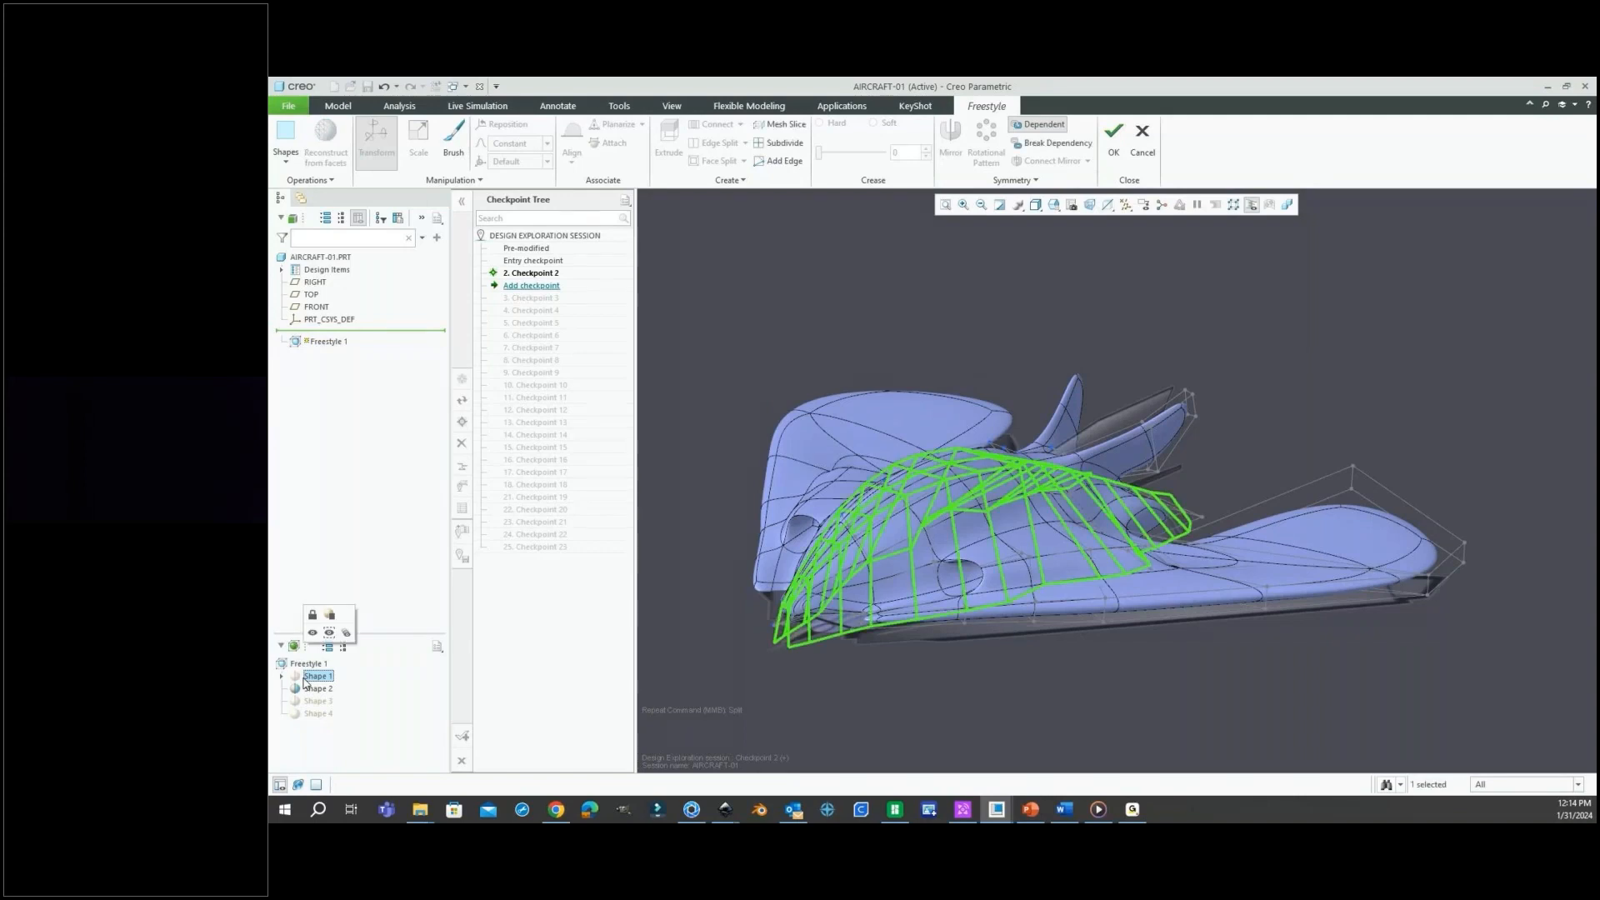
pyautogui.click(318, 690)
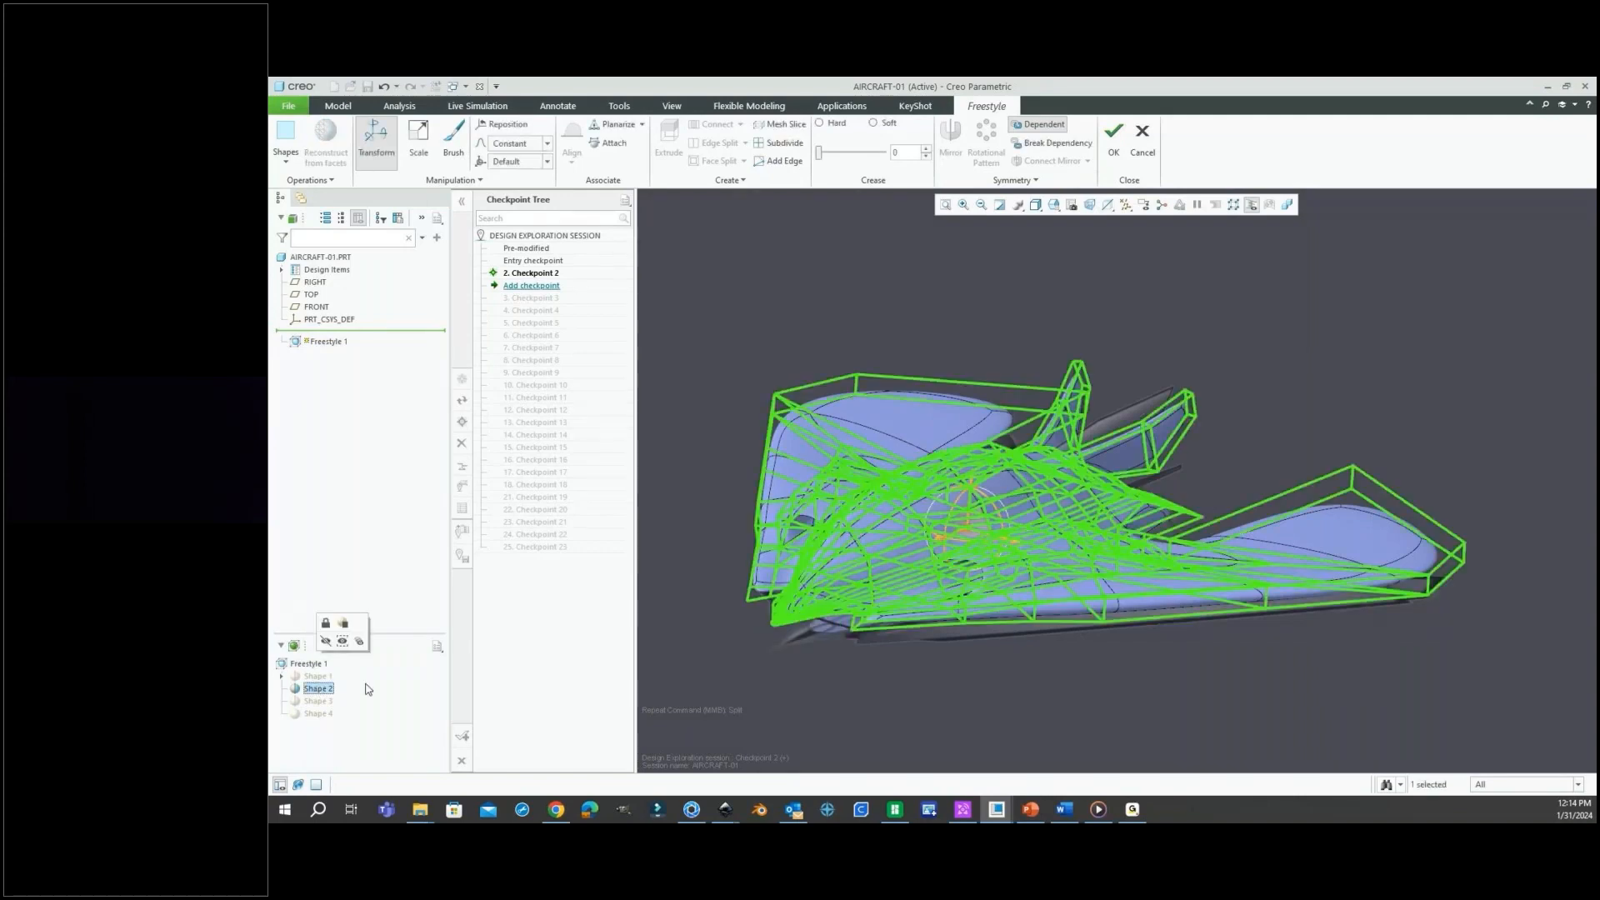
pyautogui.moveTo(1107, 643)
pyautogui.mouseDown(button='middle')
pyautogui.moveTo(1091, 439)
pyautogui.moveTo(1075, 450)
pyautogui.mouseUp(button='middle')
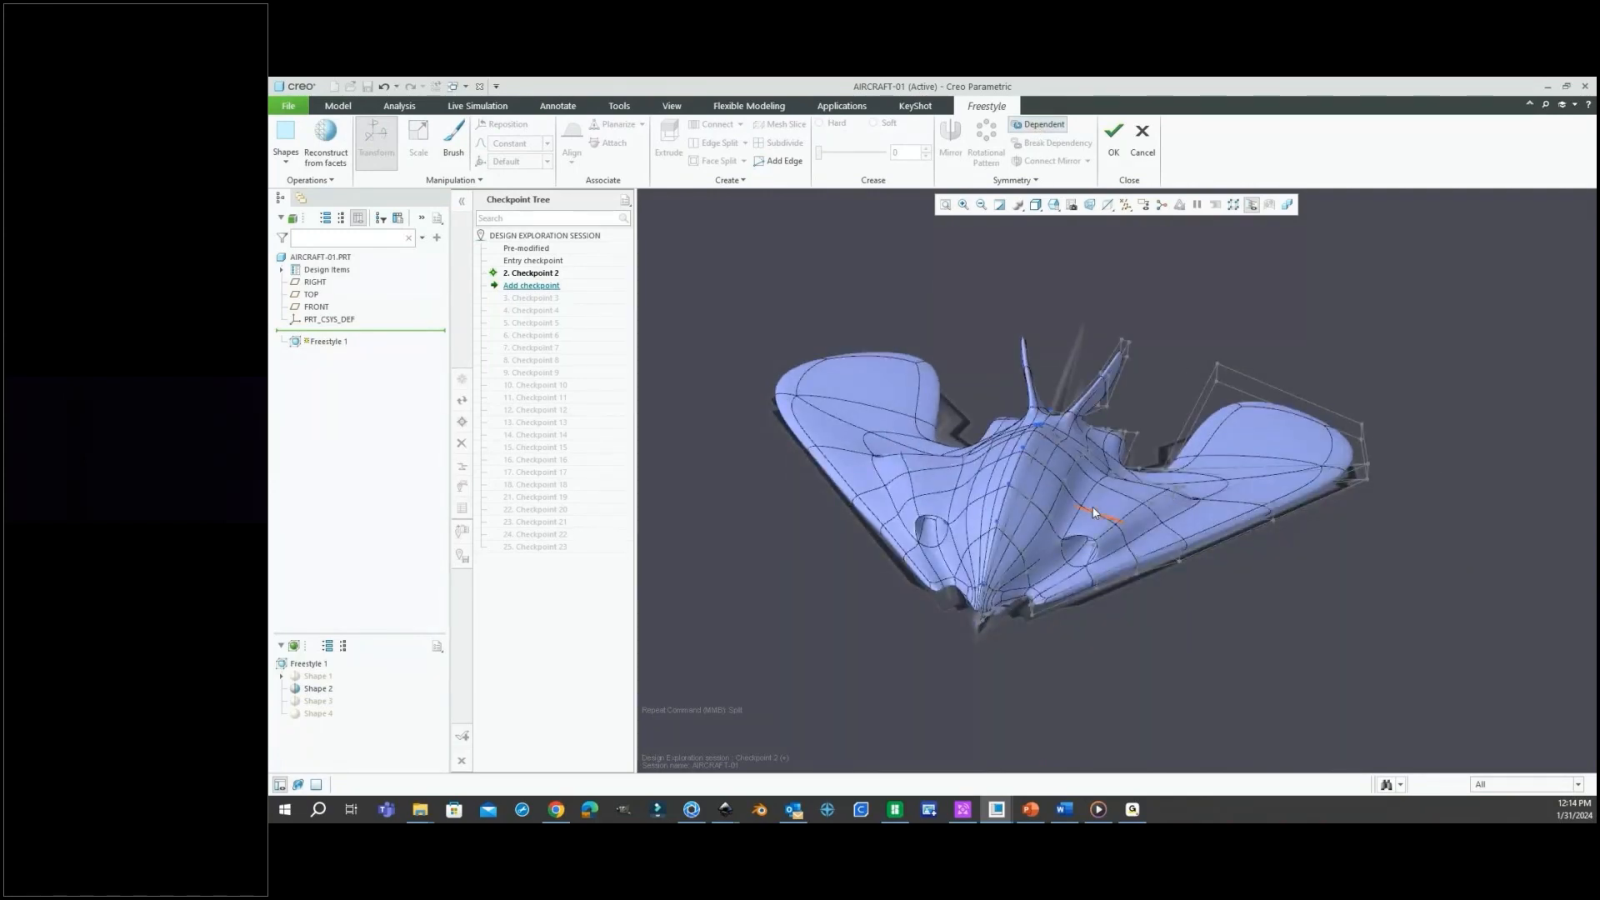
pyautogui.moveTo(960, 435); pyautogui.dragTo(924, 469, button='middle')
pyautogui.scroll(-2, 792, 485)
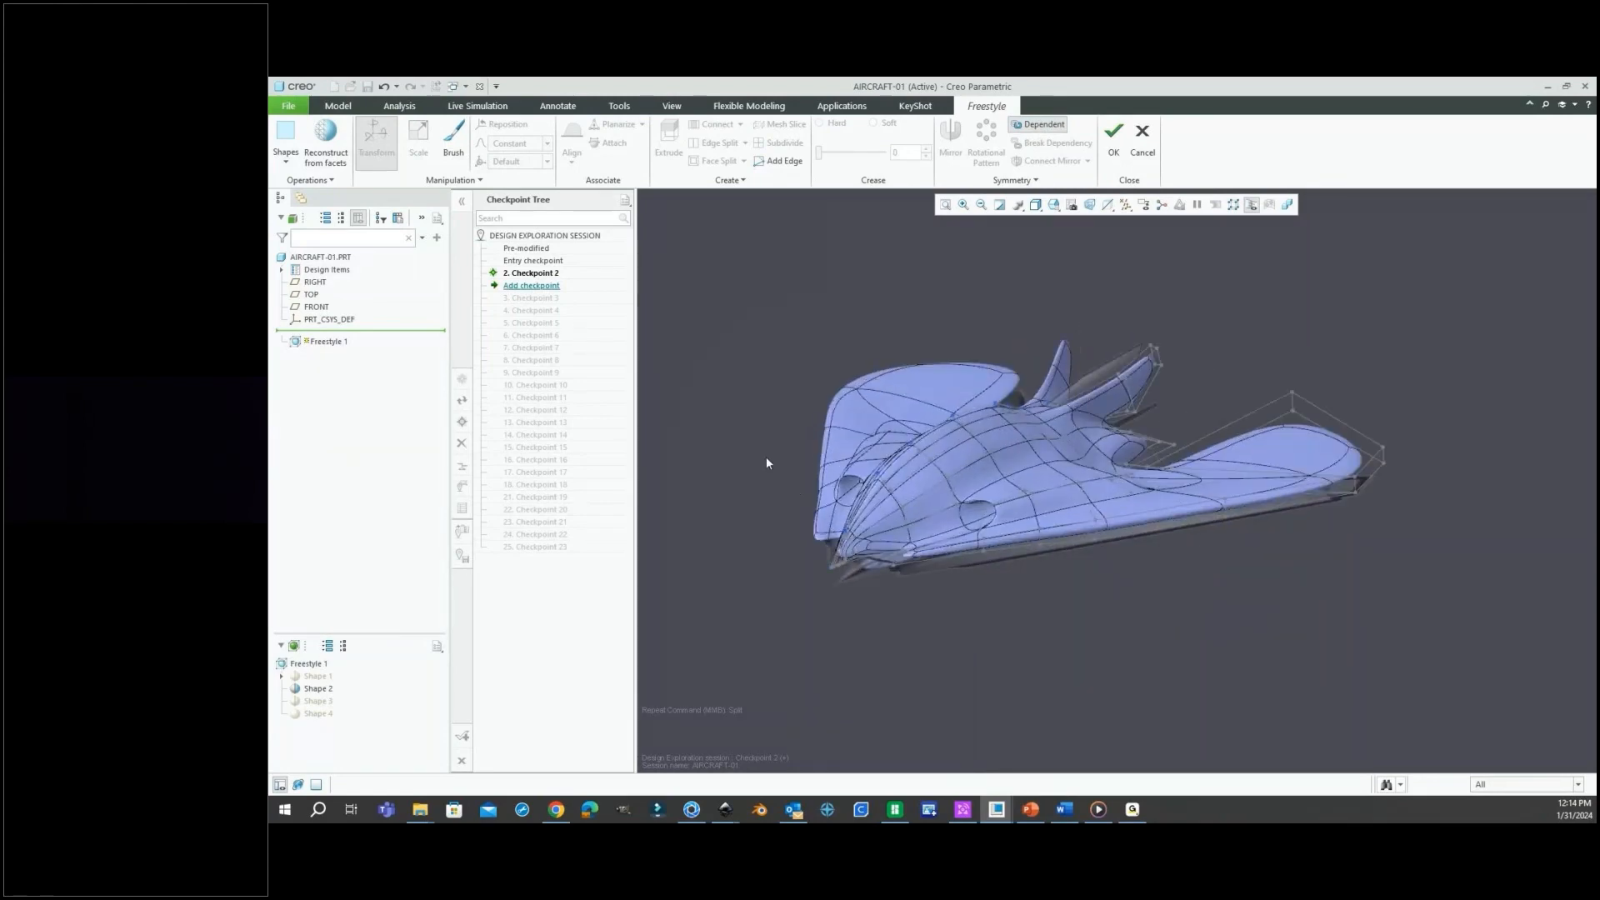
# Examine the available sculpting brushes and their size, softness and intensity settings over the complete aircraft body, and leave the Brush tool.
pyautogui.click(457, 144)
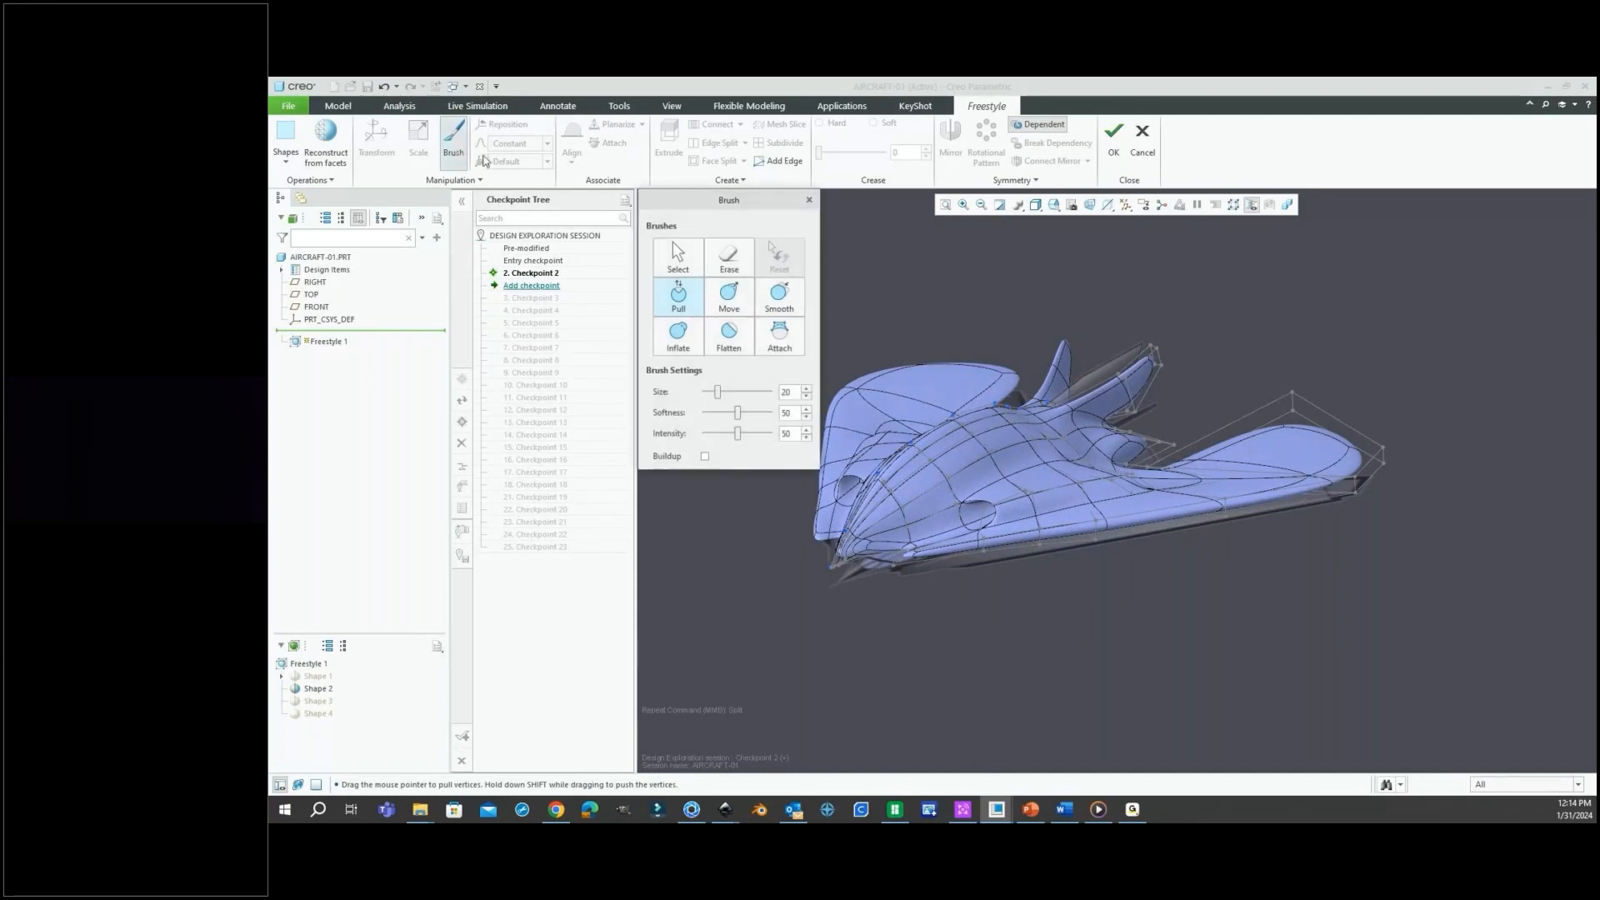
pyautogui.scroll(-2, 946, 363)
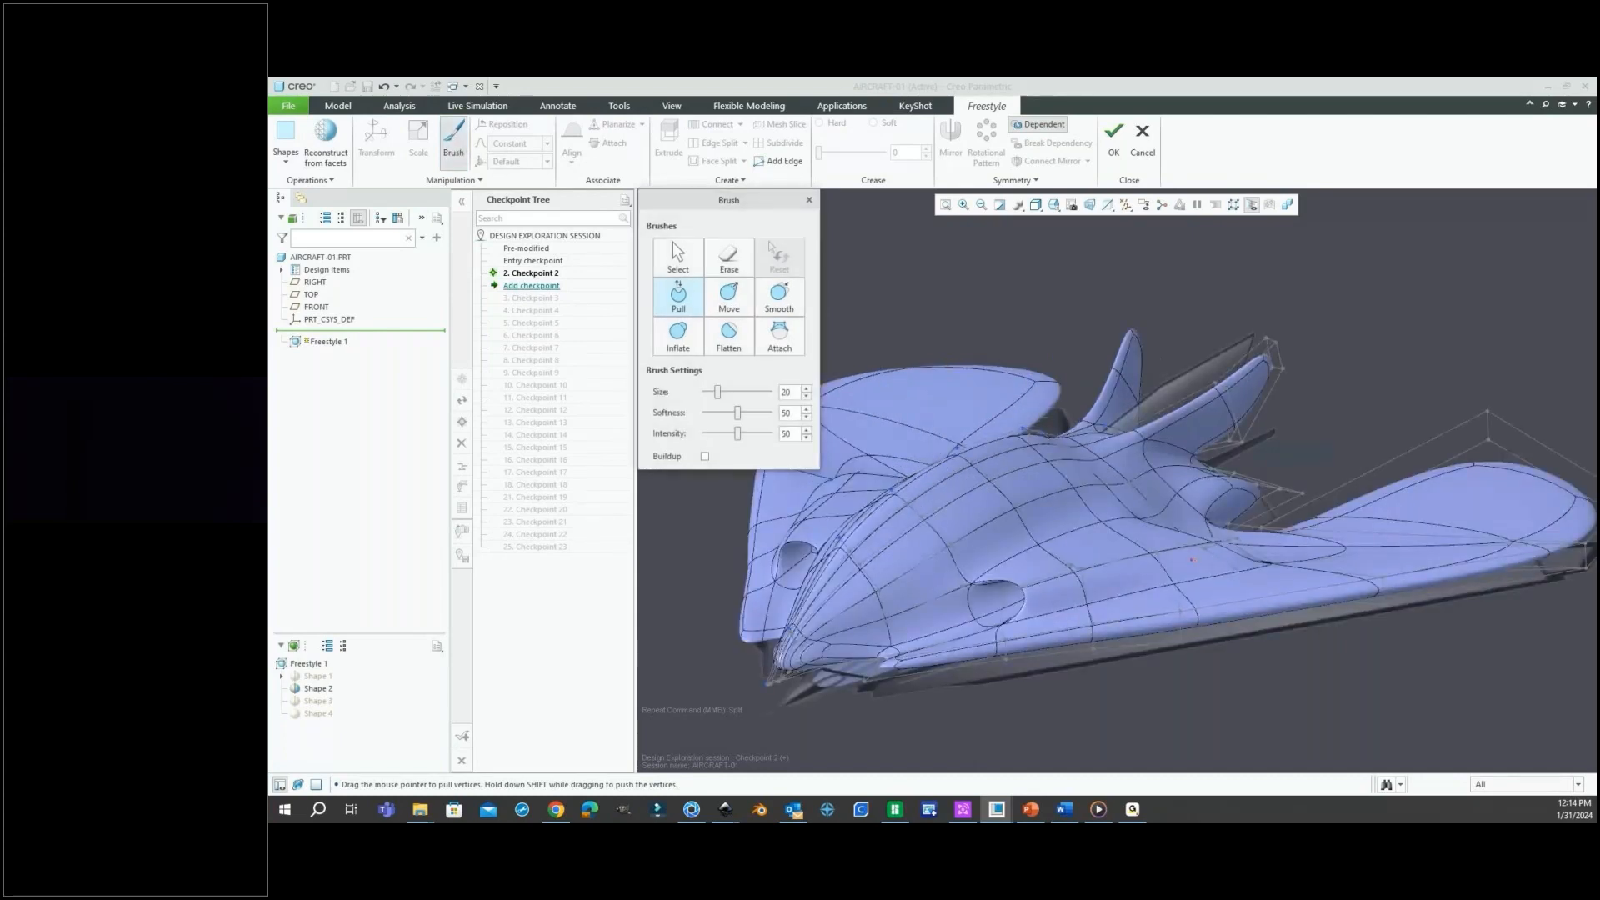
pyautogui.scroll(2, 1191, 559)
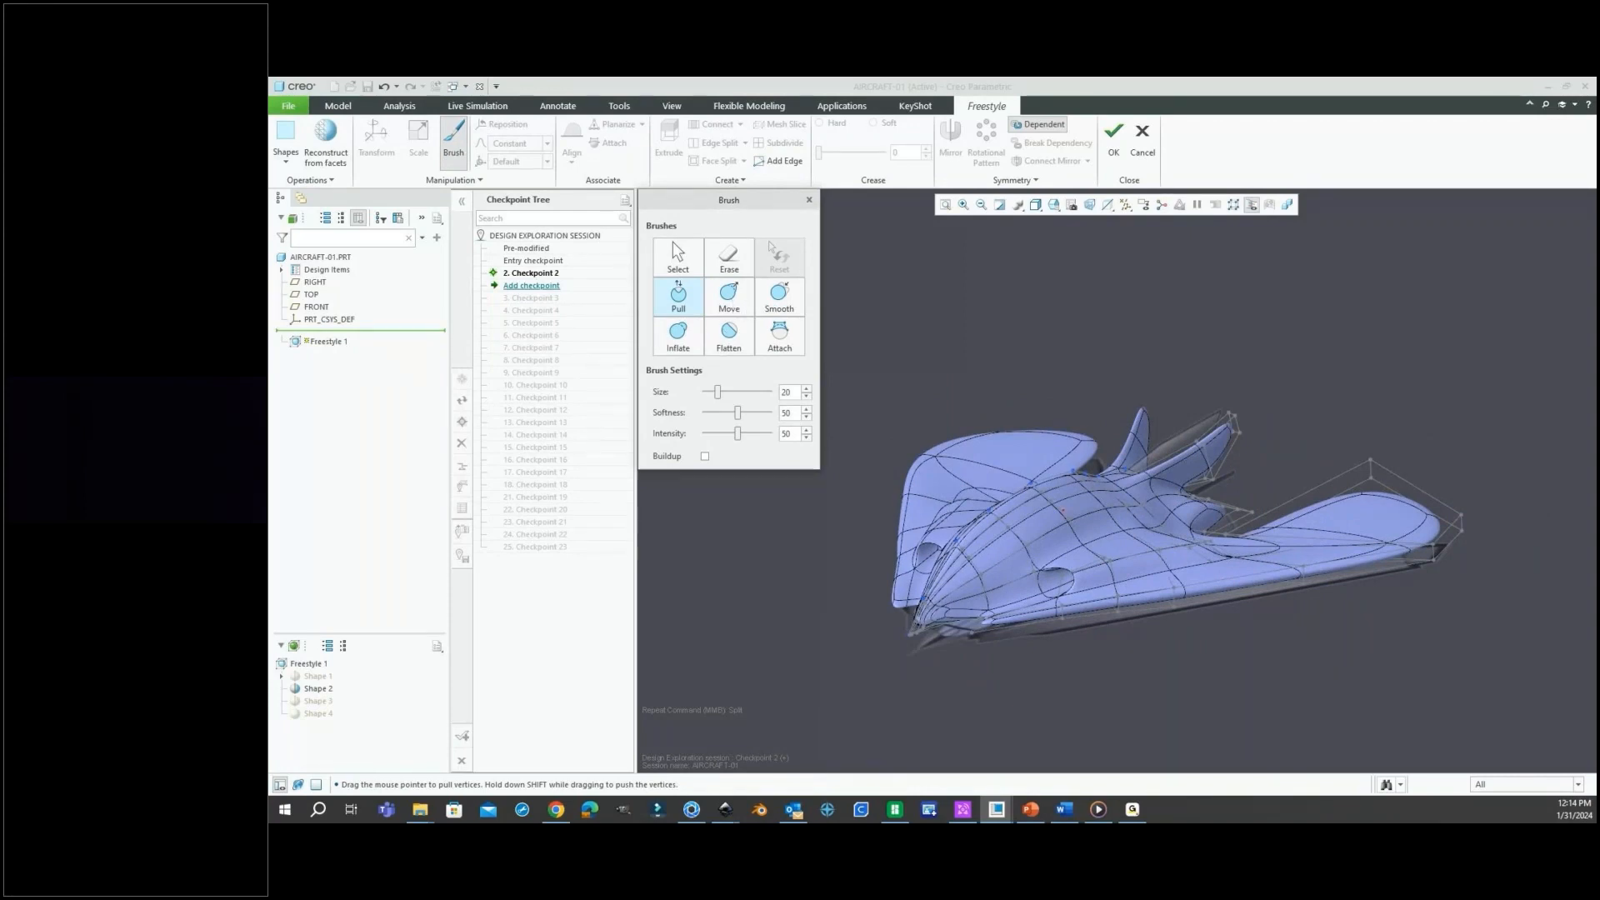
pyautogui.moveTo(717, 394); pyautogui.dragTo(749, 397)
pyautogui.click(455, 132)
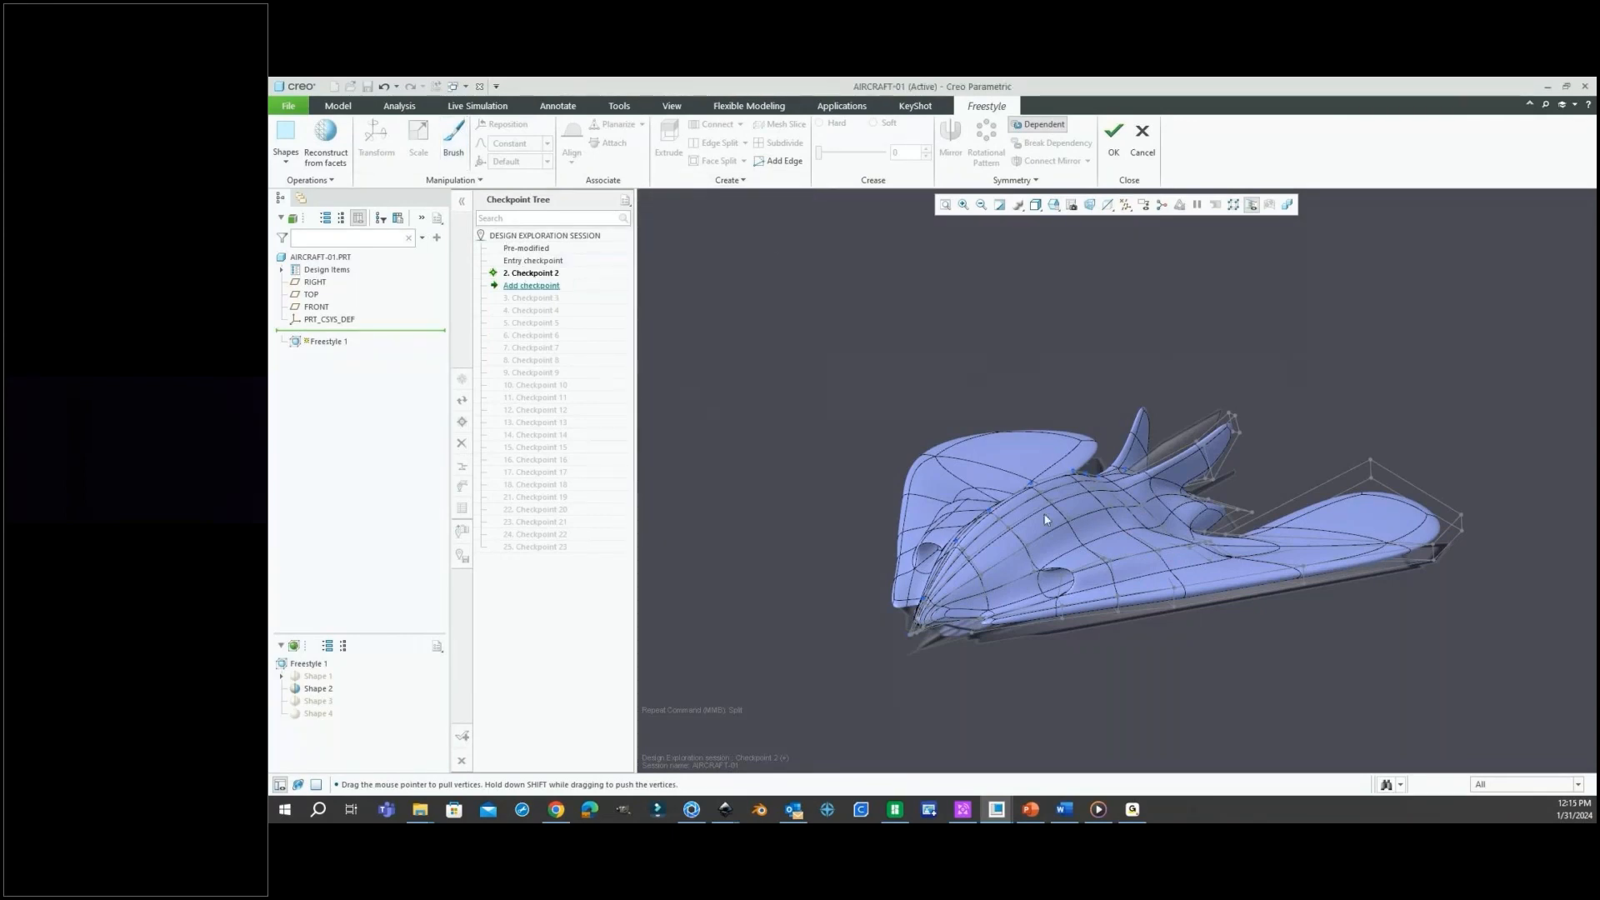
pyautogui.moveTo(1046, 518)
pyautogui.mouseDown(button='middle')
pyautogui.moveTo(1118, 433)
pyautogui.moveTo(1086, 448)
pyautogui.mouseUp(button='middle')
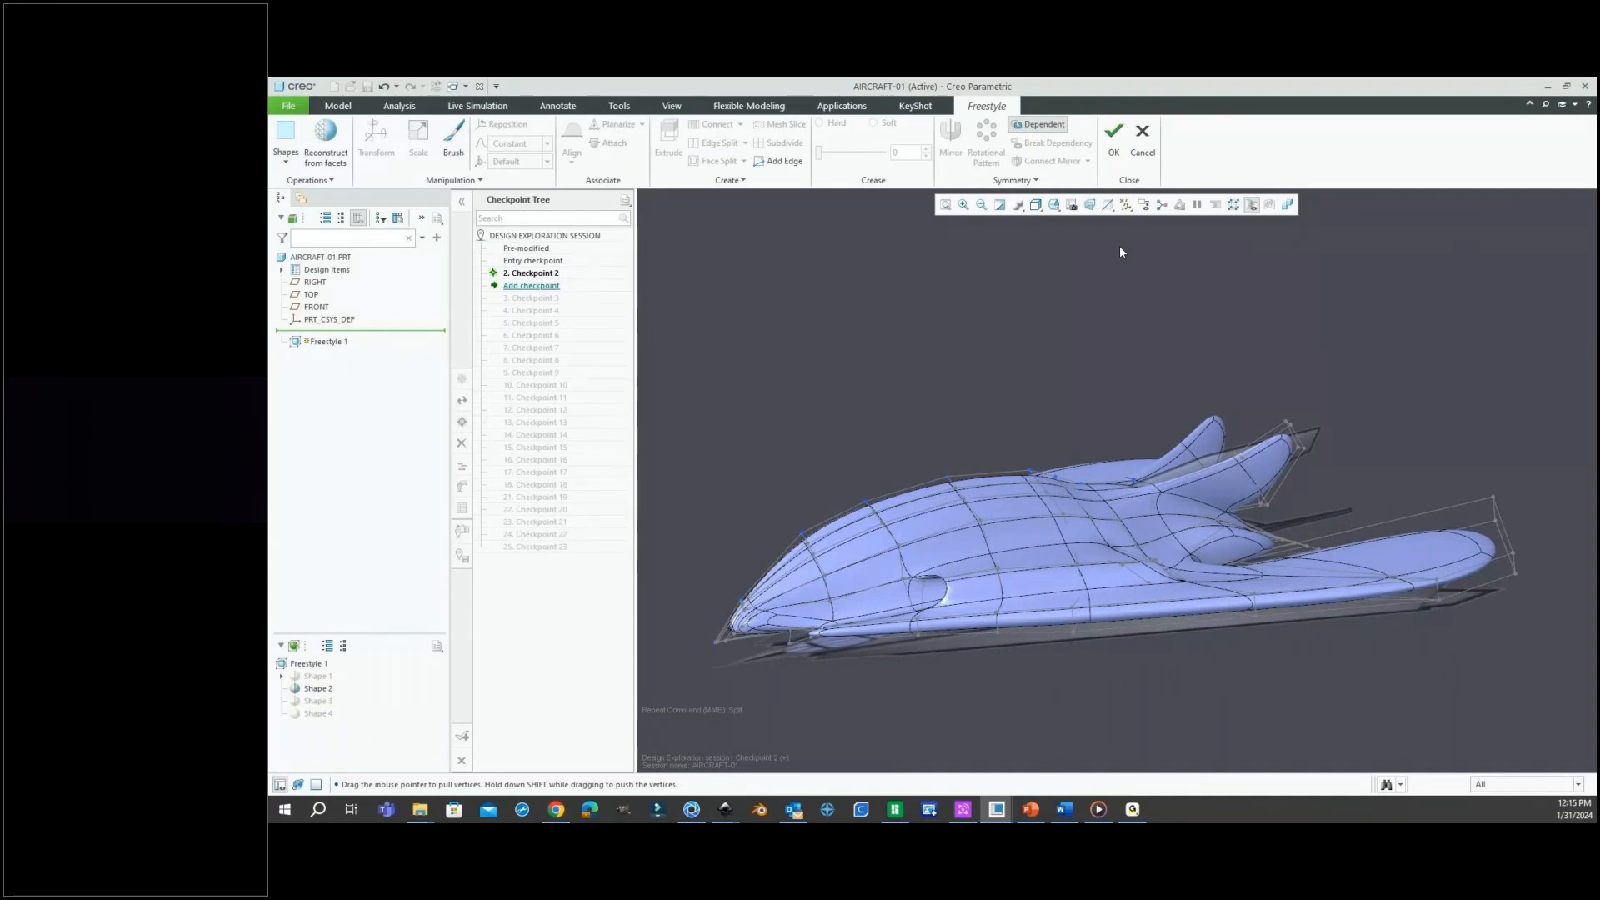
# Cancel the freestyle edit, discarding its changes, and activate Checkpoint 22 of the design exploration session.
pyautogui.click(1142, 141)
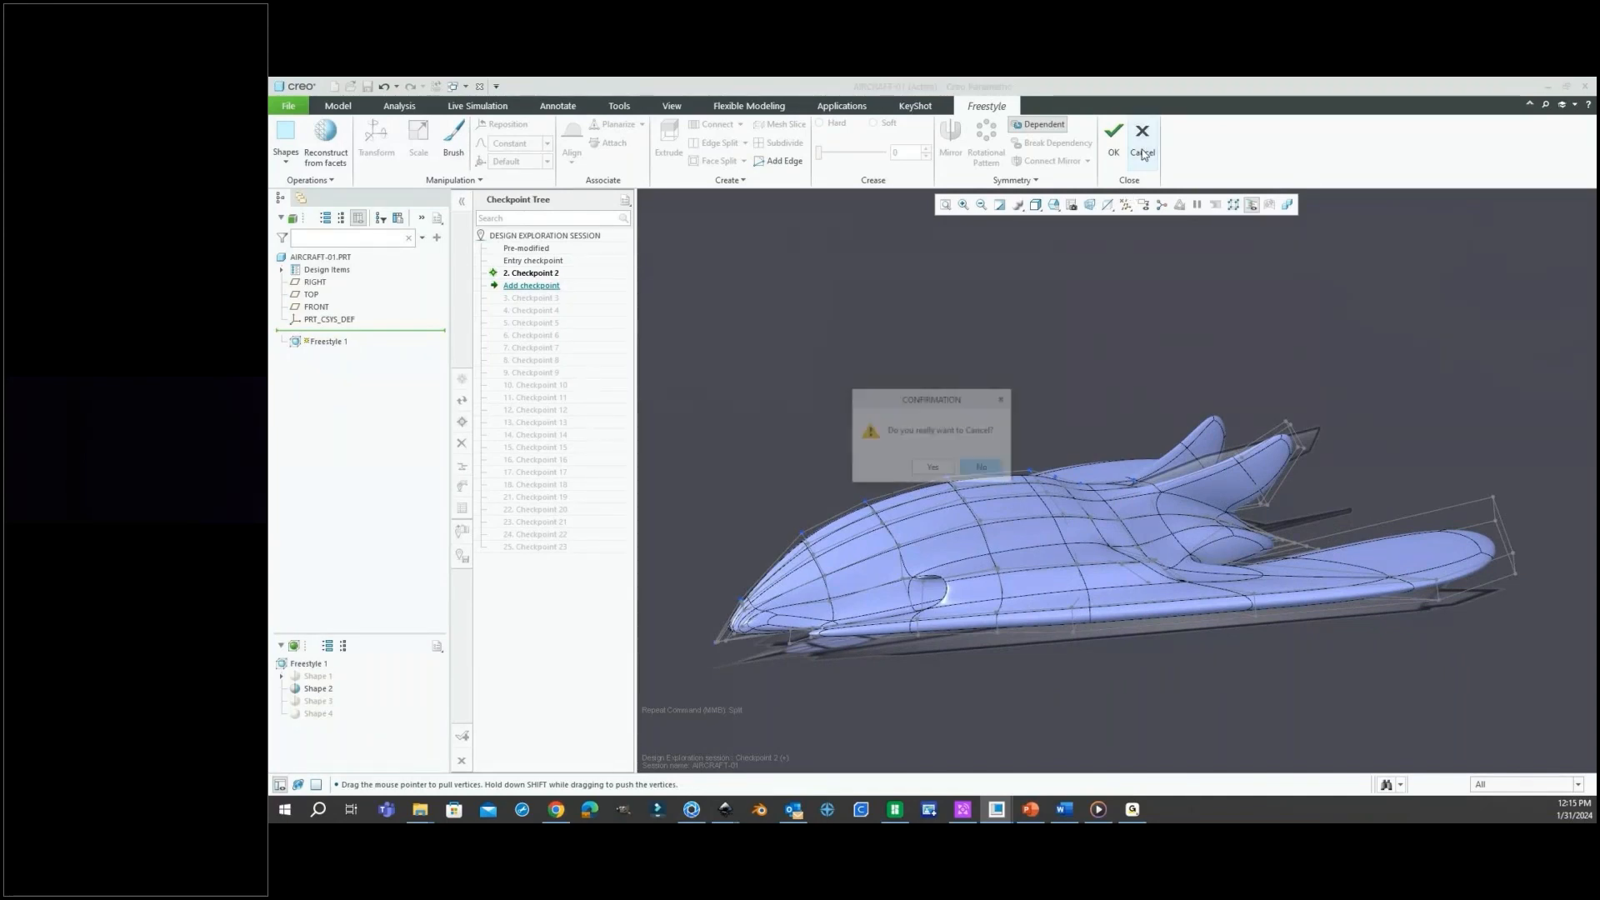
pyautogui.click(931, 469)
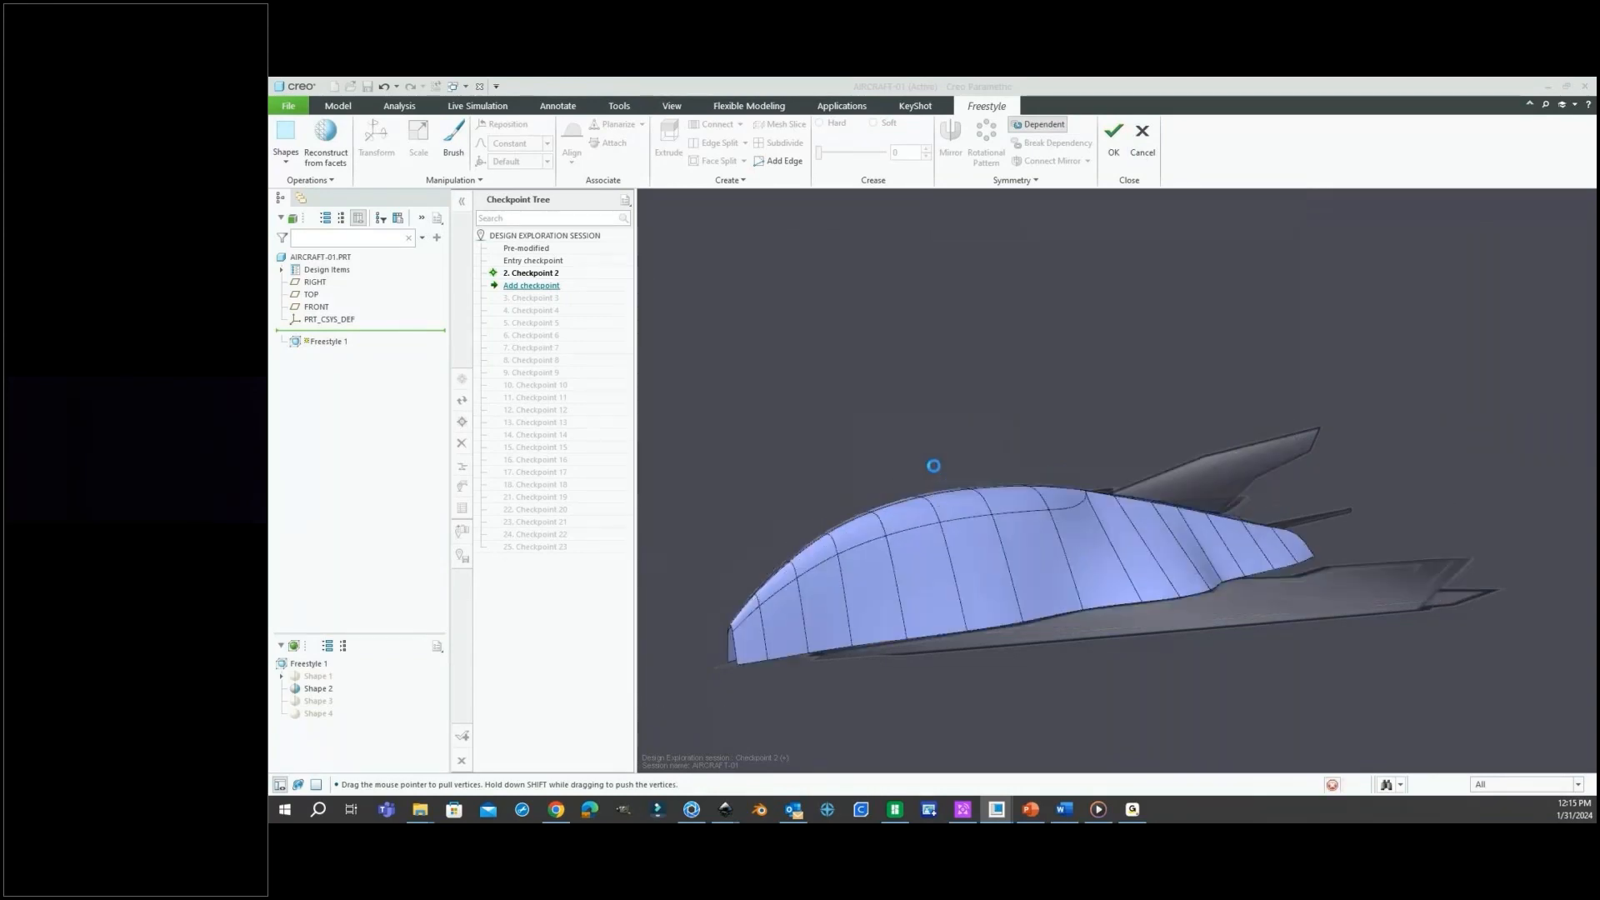
pyautogui.scroll(-3, 1087, 497)
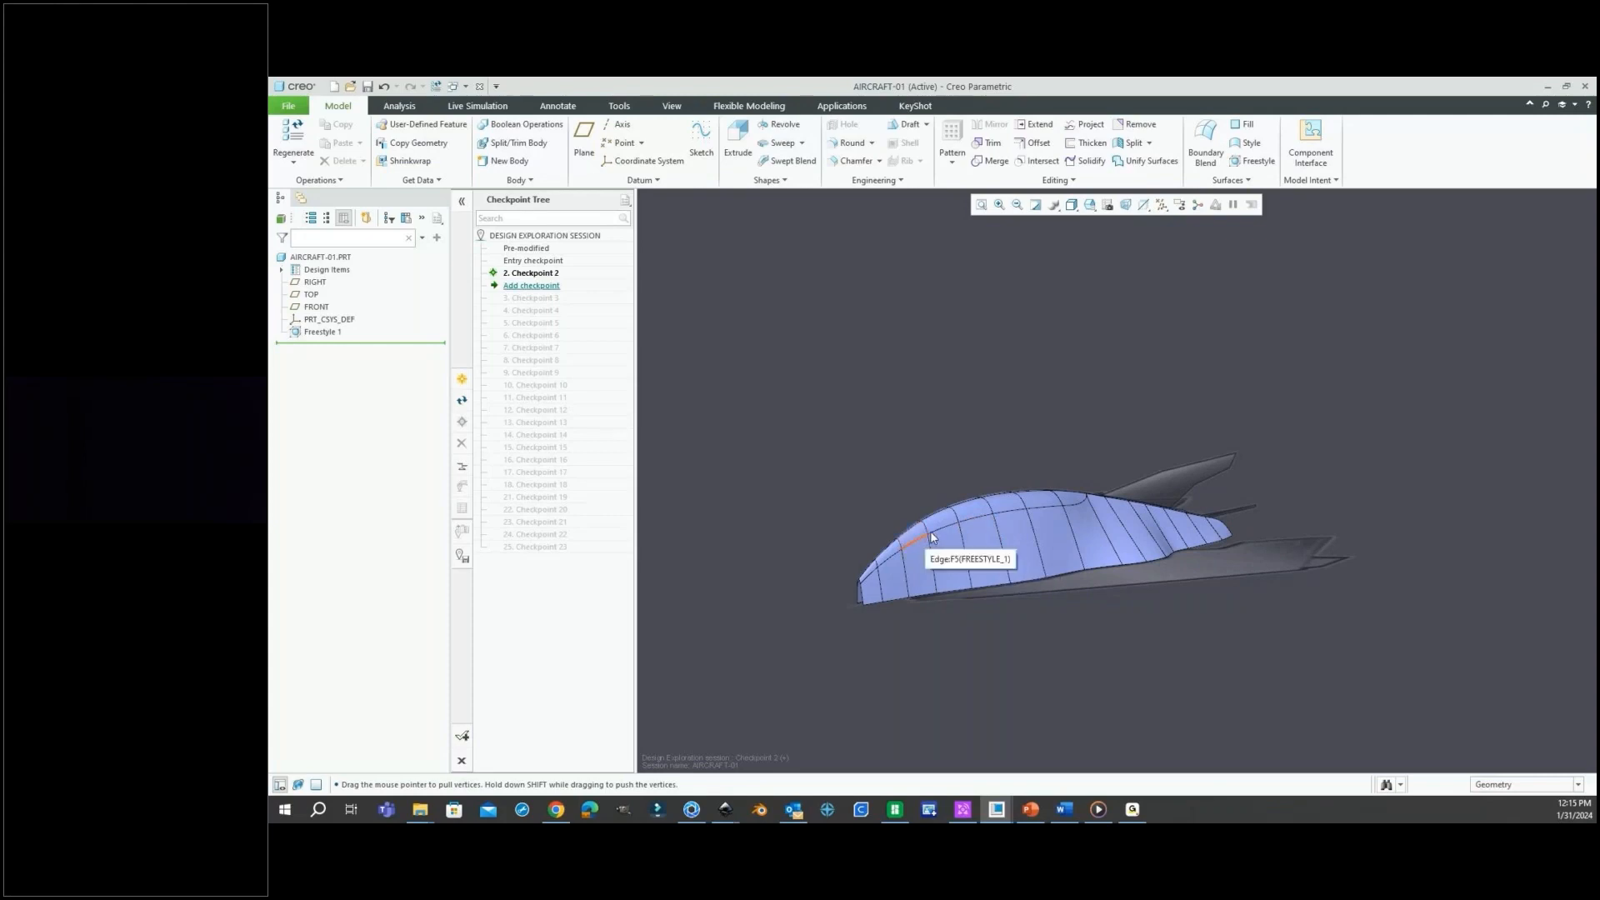
pyautogui.scroll(2, 966, 537)
pyautogui.scroll(2, 967, 523)
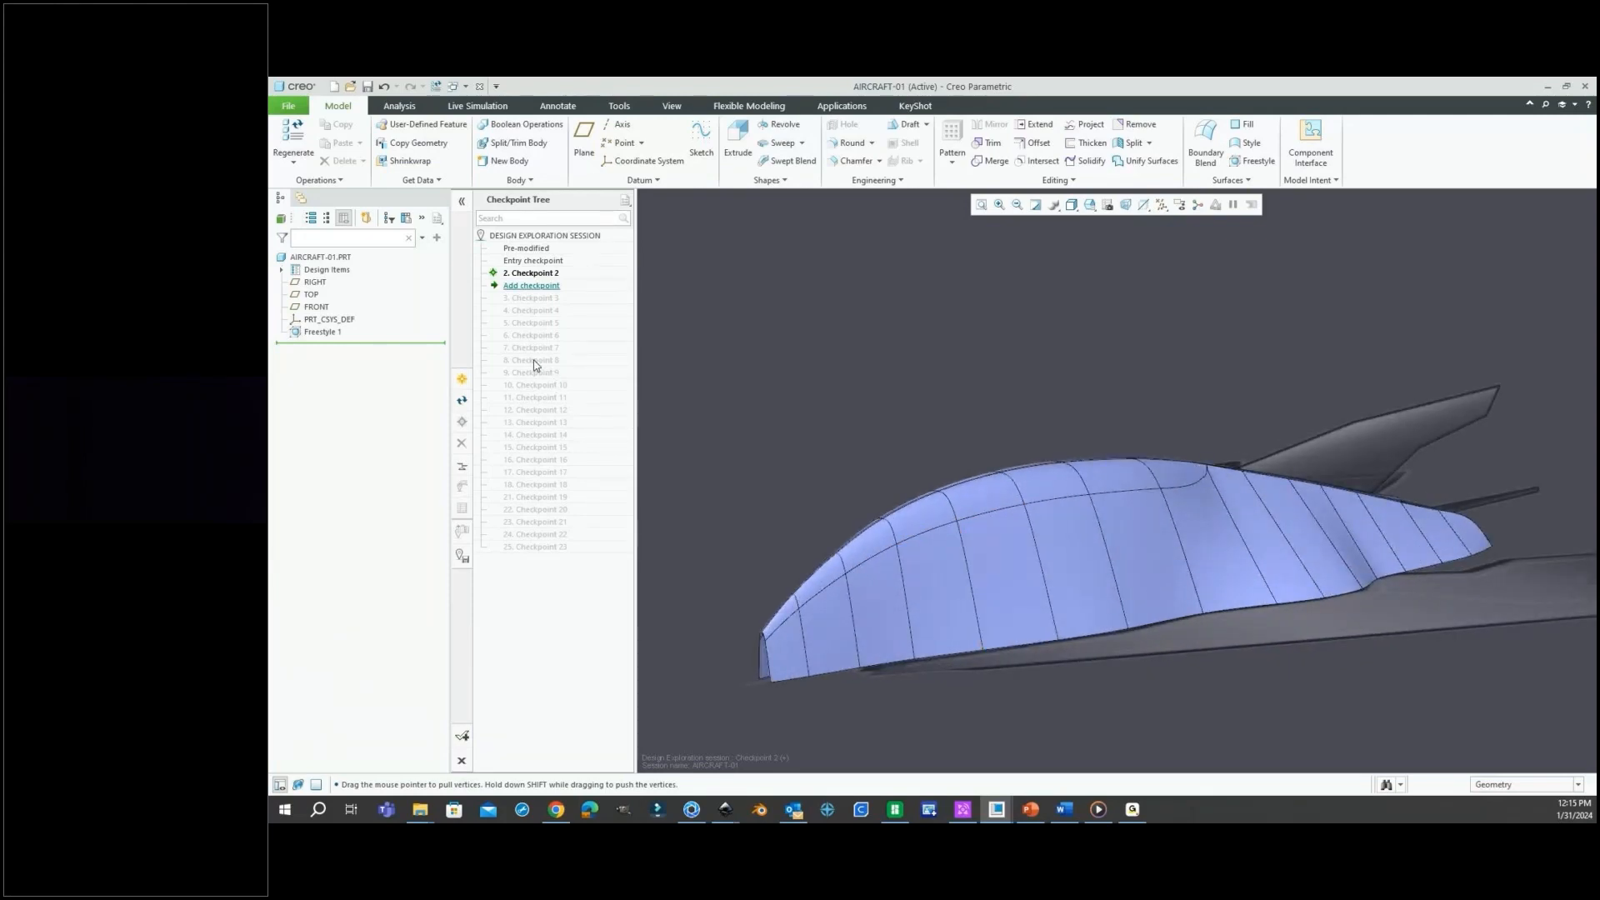
pyautogui.rightClick(557, 534)
pyautogui.click(590, 541)
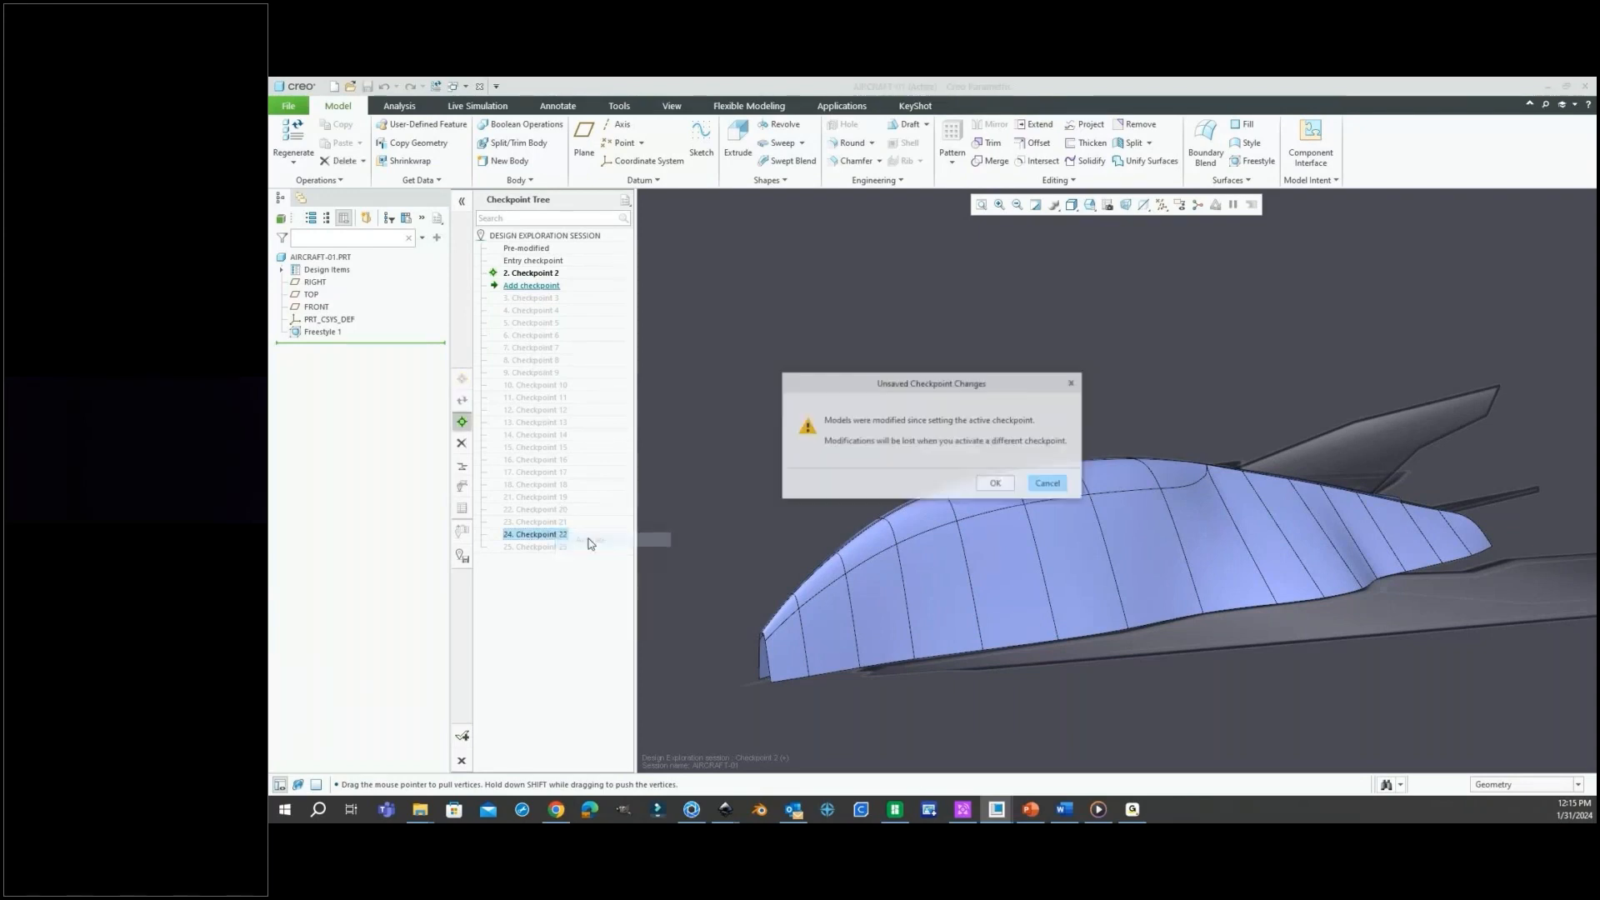
pyautogui.click(997, 481)
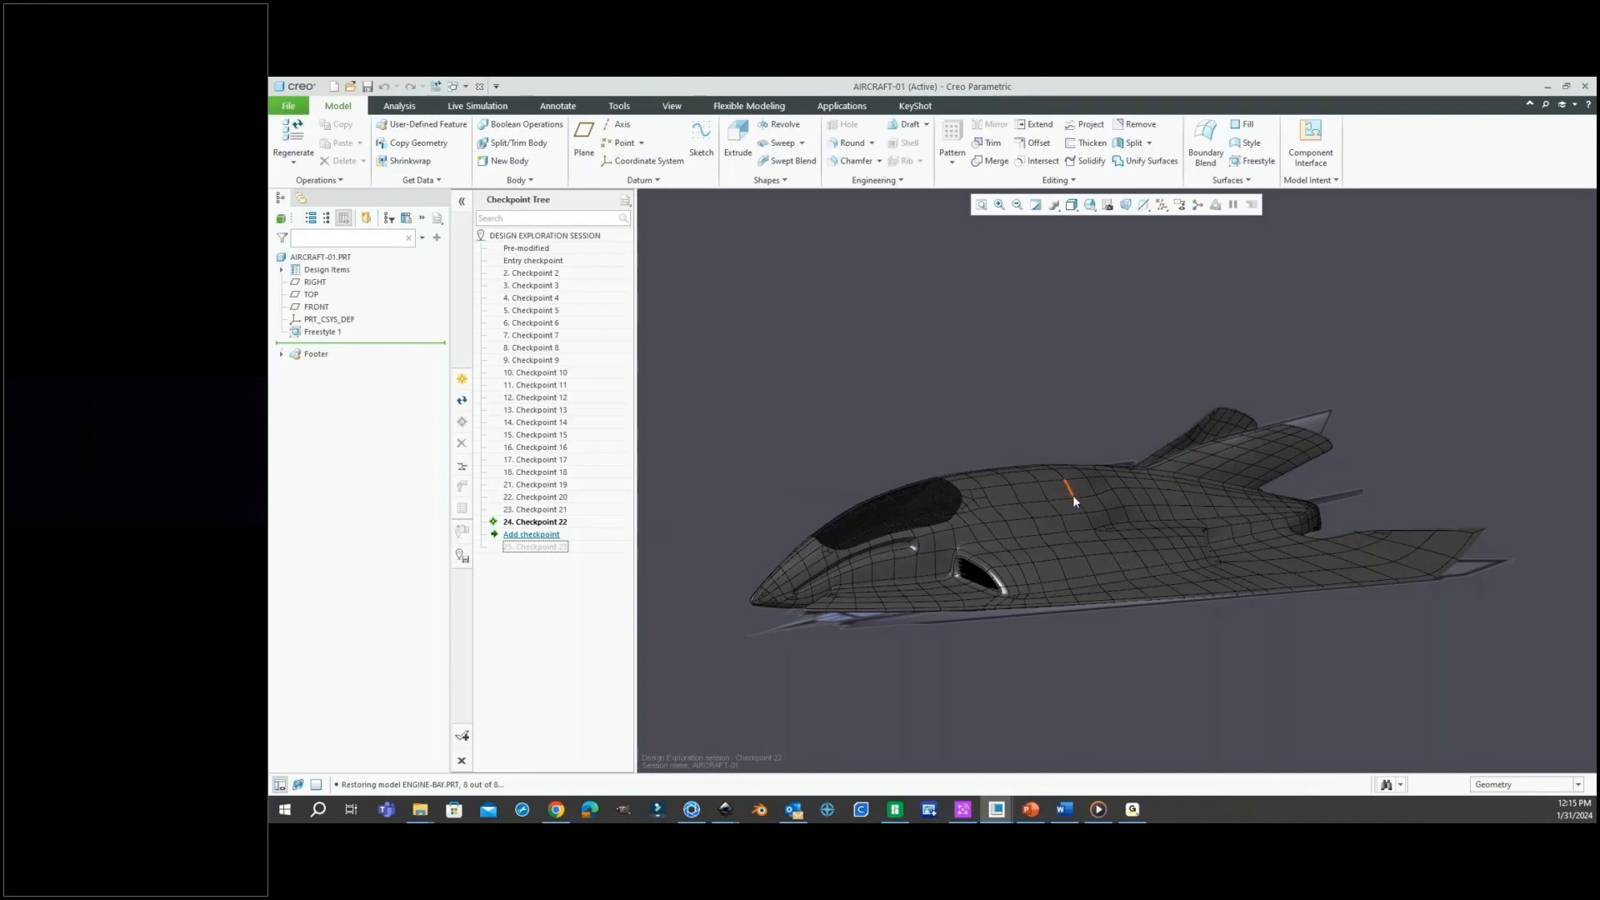
# Edit the definition of the Freestyle 1 feature of the detailed aircraft.
pyautogui.scroll(-2, 1073, 502)
pyautogui.moveTo(1123, 494); pyautogui.dragTo(1098, 504, button='middle')
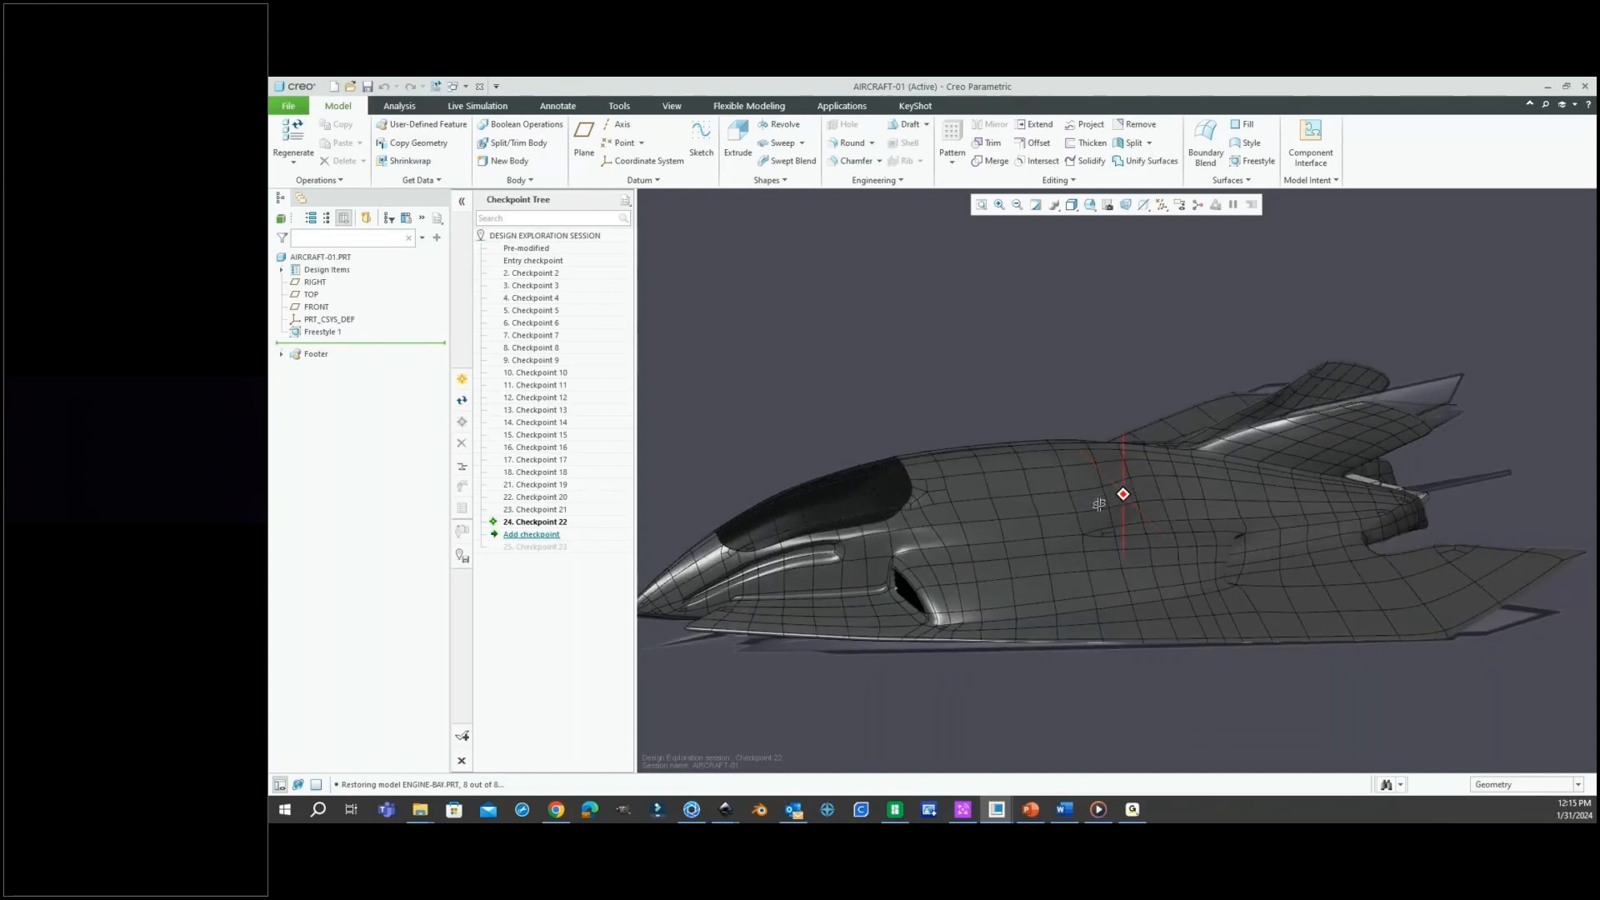
pyautogui.scroll(-3, 1238, 487)
pyautogui.moveTo(1238, 486); pyautogui.dragTo(1304, 494, button='middle')
pyautogui.scroll(3, 1303, 494)
pyautogui.moveTo(1133, 498); pyautogui.dragTo(1126, 508, button='middle')
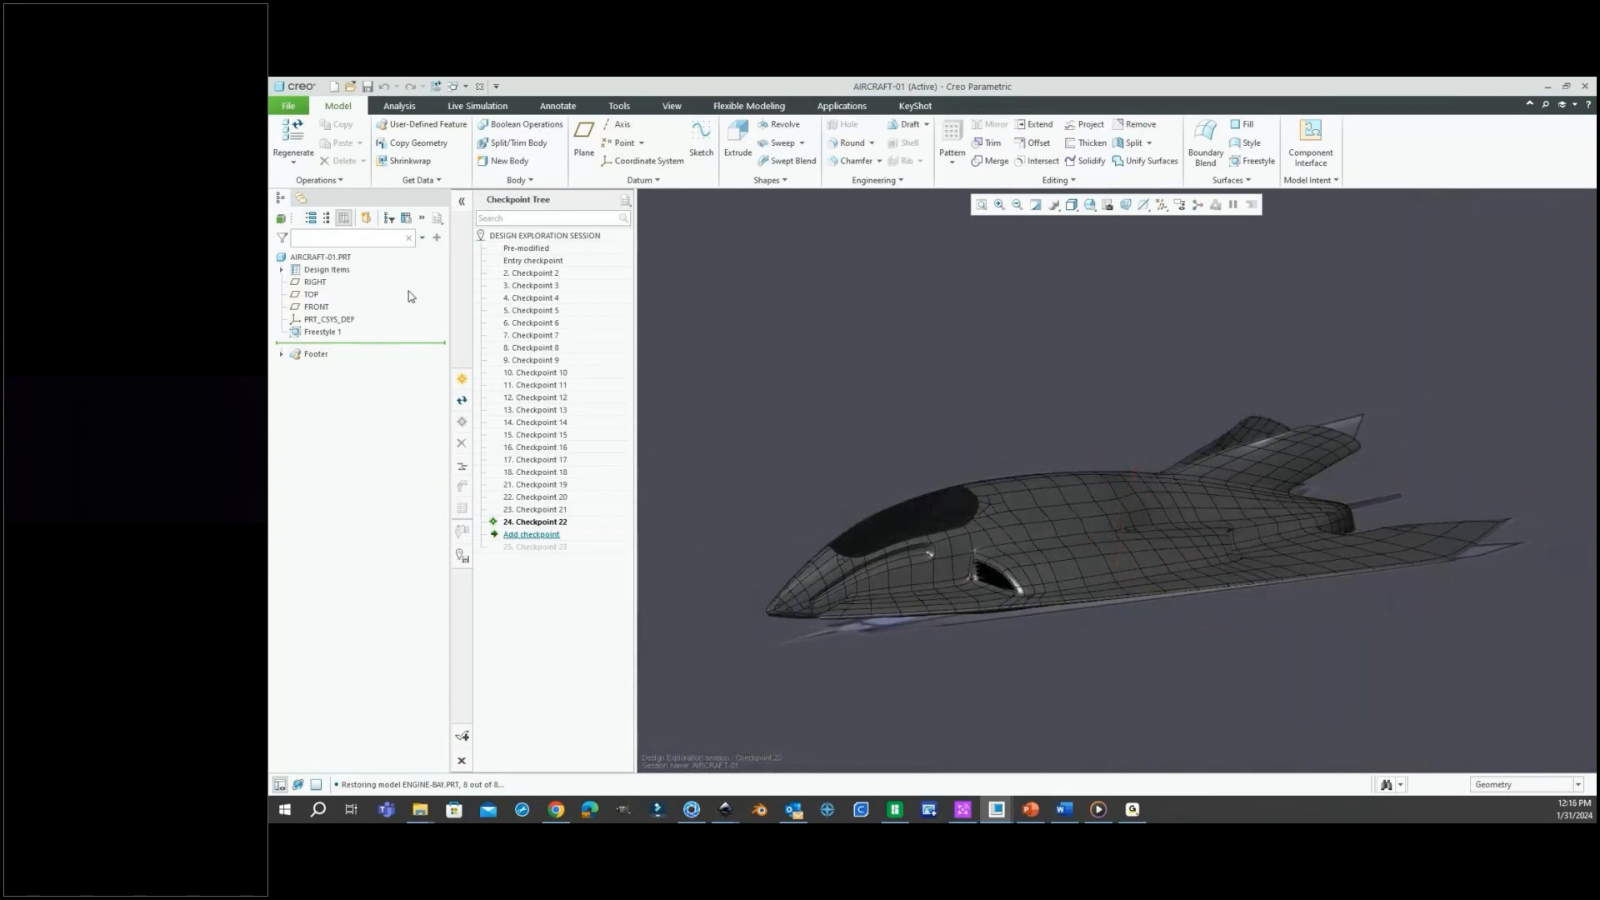
pyautogui.click(325, 336)
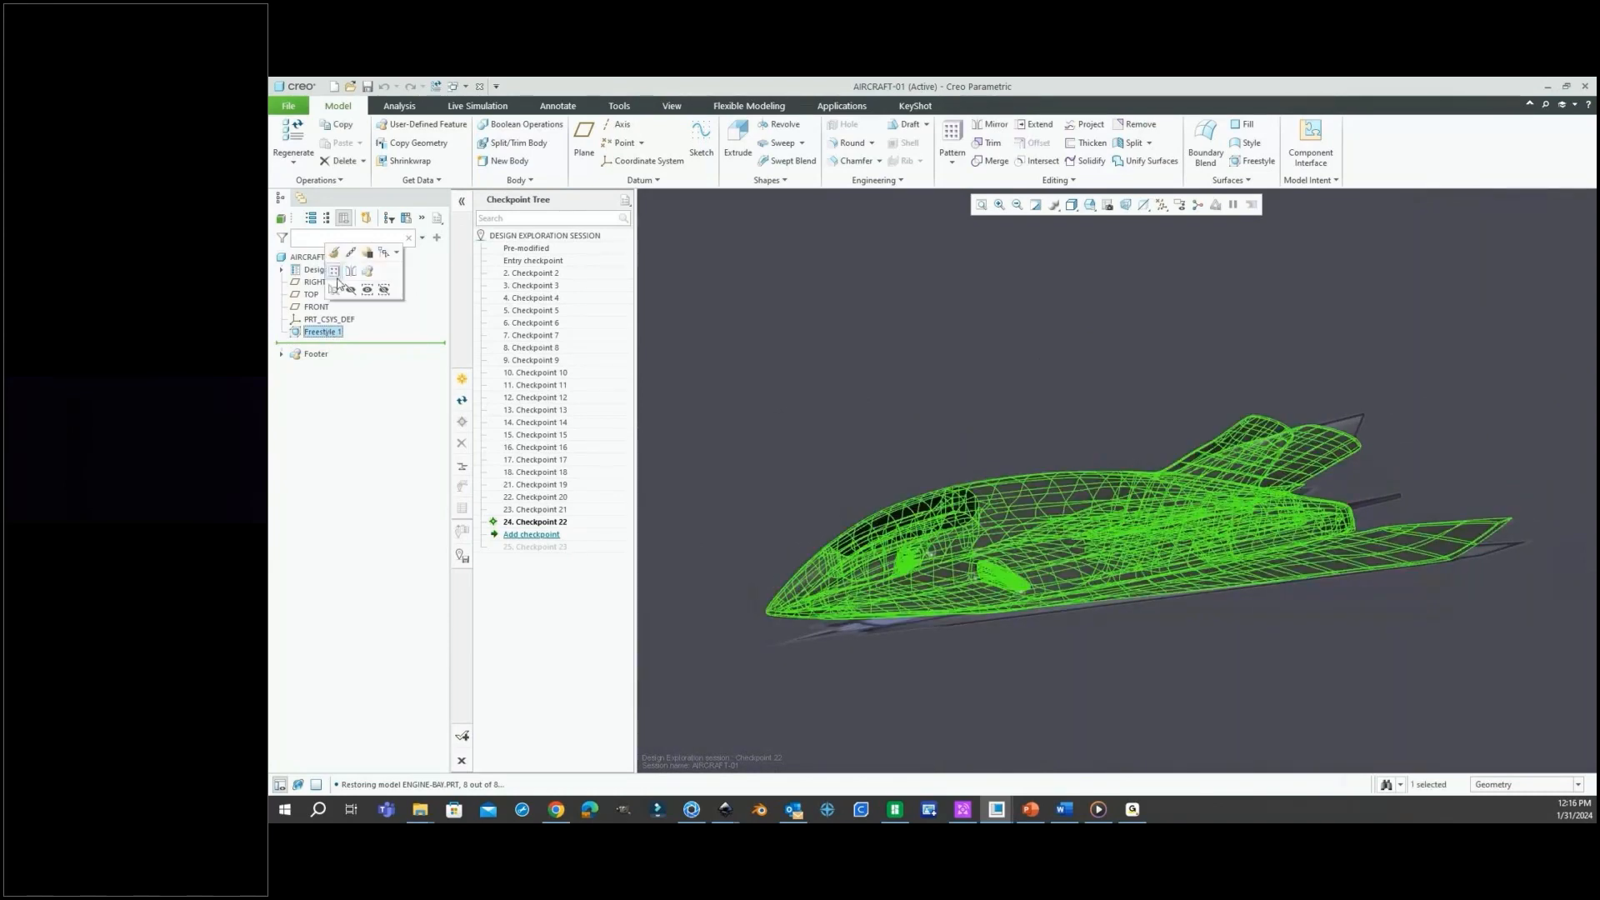
pyautogui.click(337, 281)
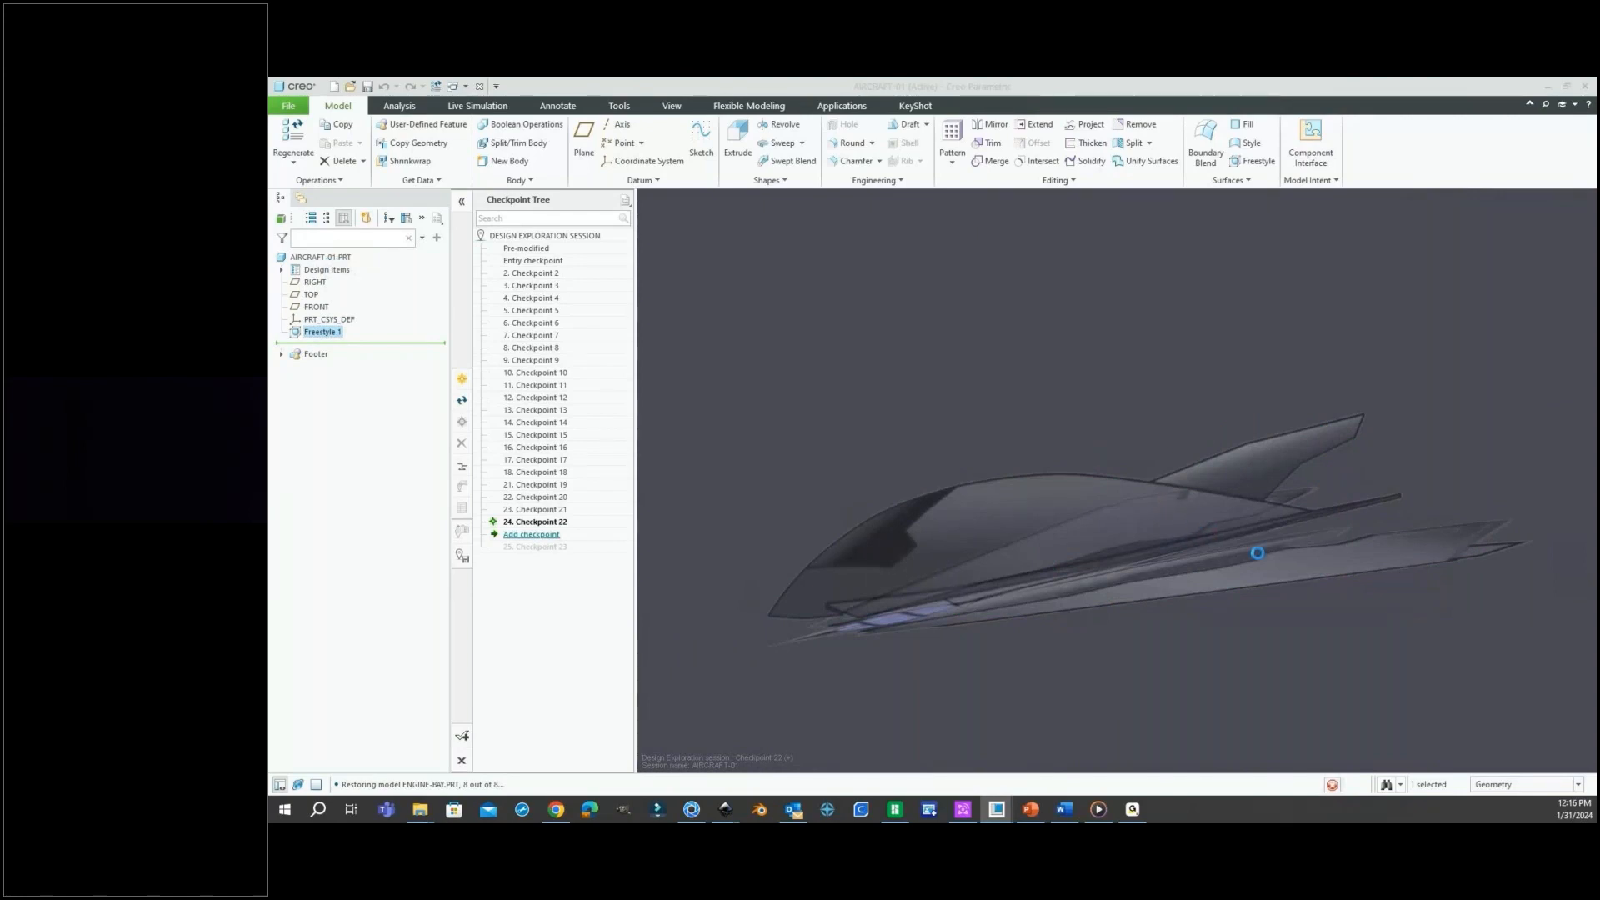
pyautogui.moveTo(1257, 552); pyautogui.dragTo(1210, 510, button='middle')
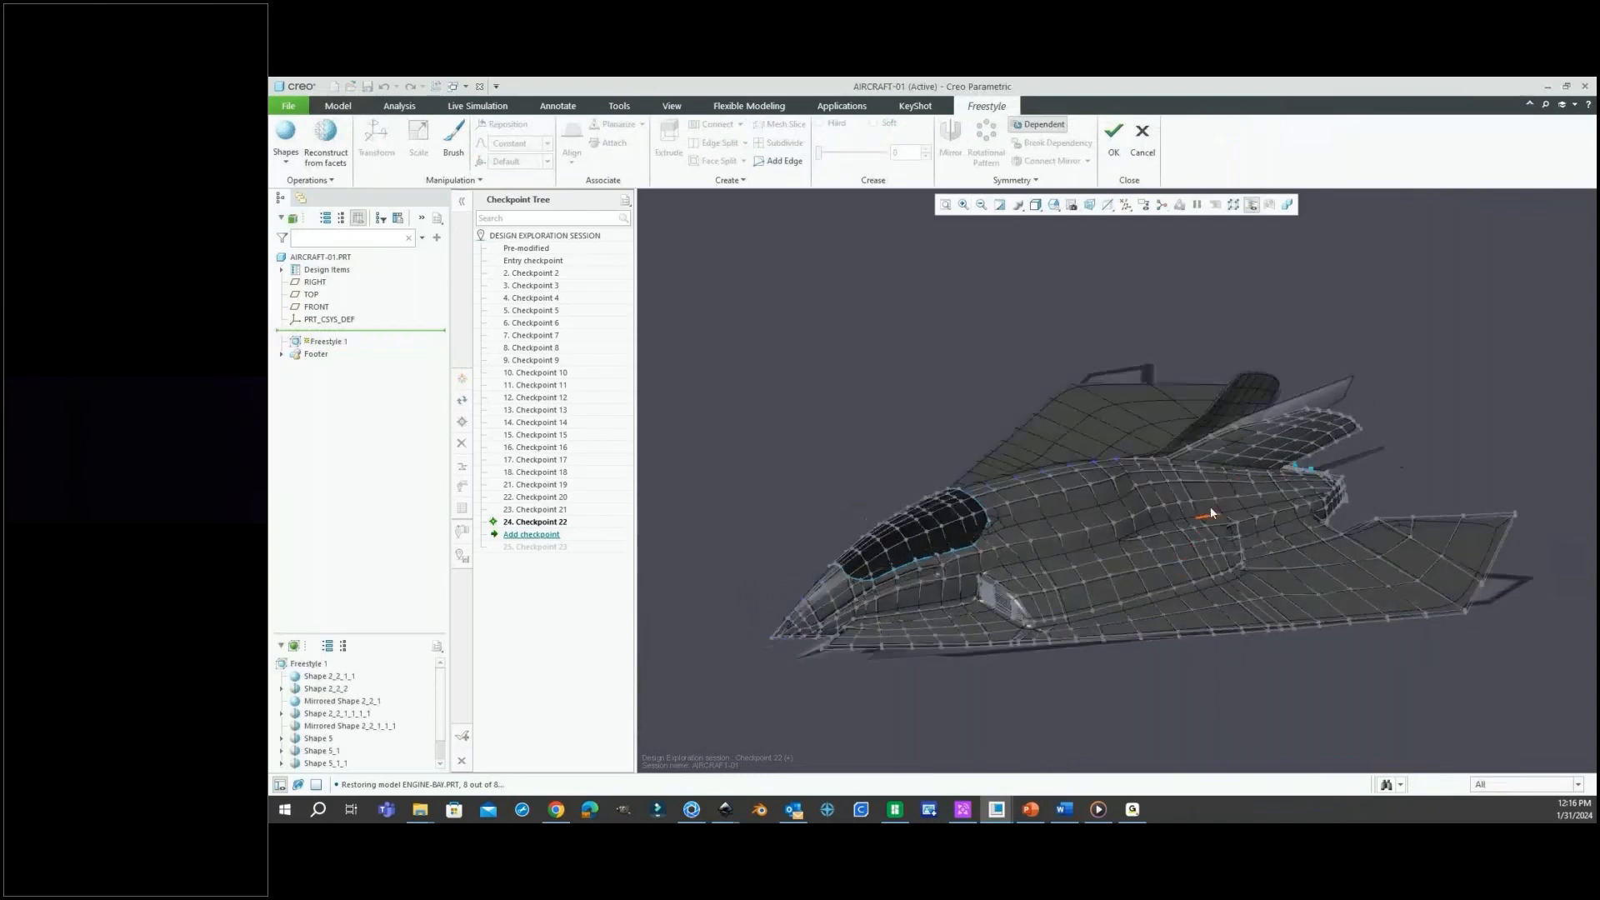
# Select the lengthwise strip of faces on the rear fuselage side below the tail fin and move it slightly outward.
pyautogui.scroll(-5, 1185, 500)
pyautogui.click(1088, 499)
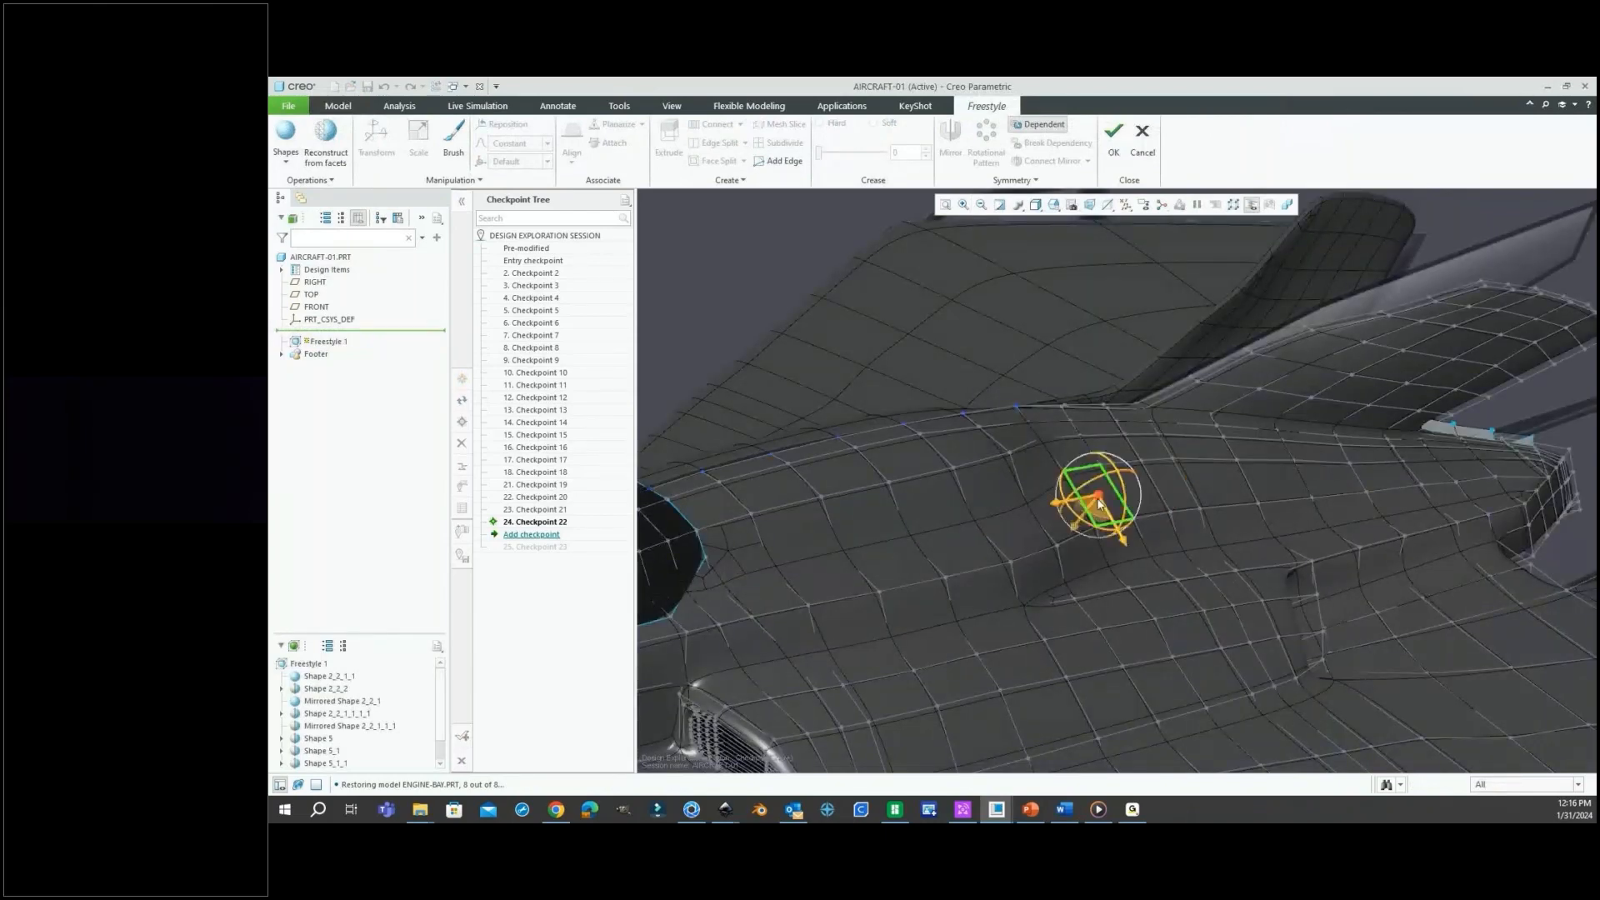
pyautogui.scroll(5, 1088, 499)
pyautogui.scroll(-5, 1251, 502)
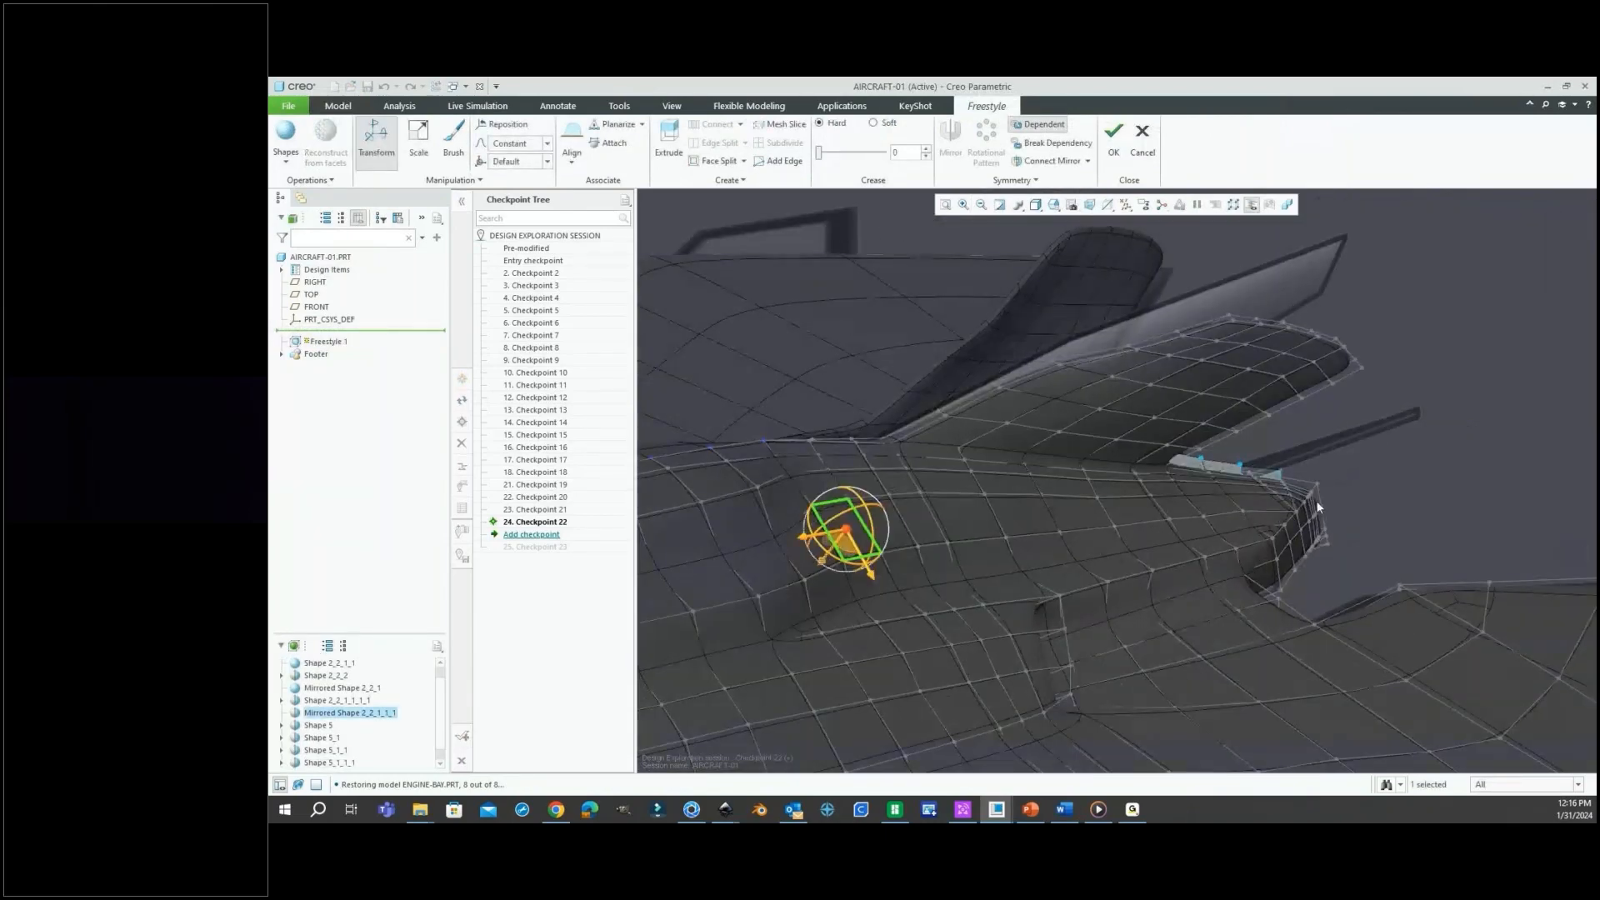
pyautogui.scroll(-3, 1222, 508)
pyautogui.click(1222, 508)
pyautogui.scroll(3, 1323, 495)
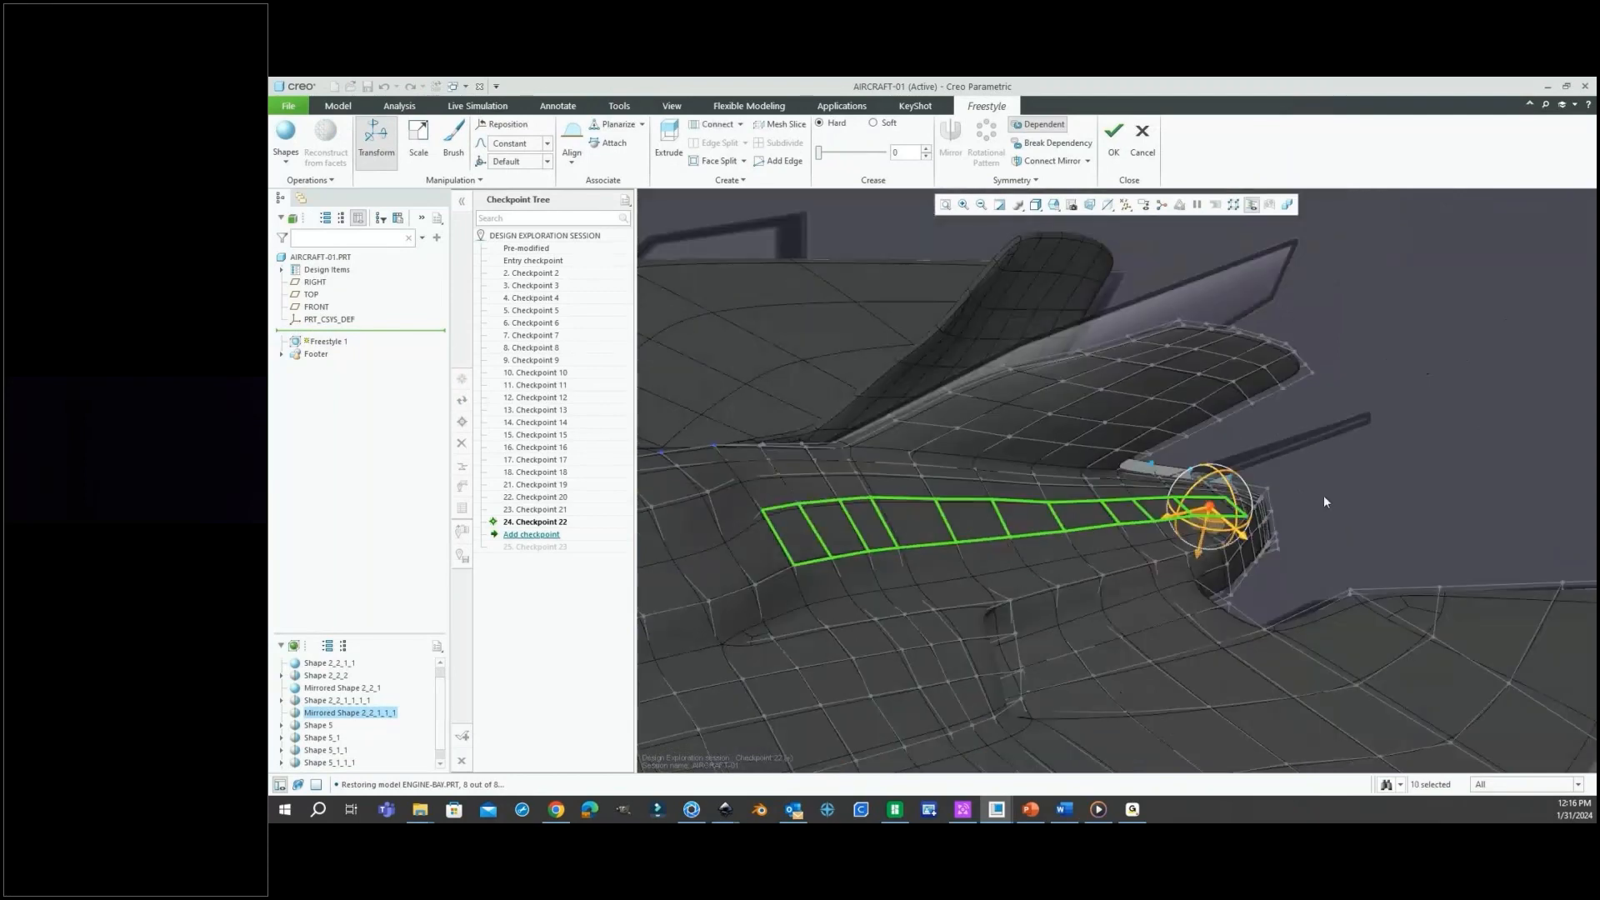
pyautogui.rightClick(1327, 495)
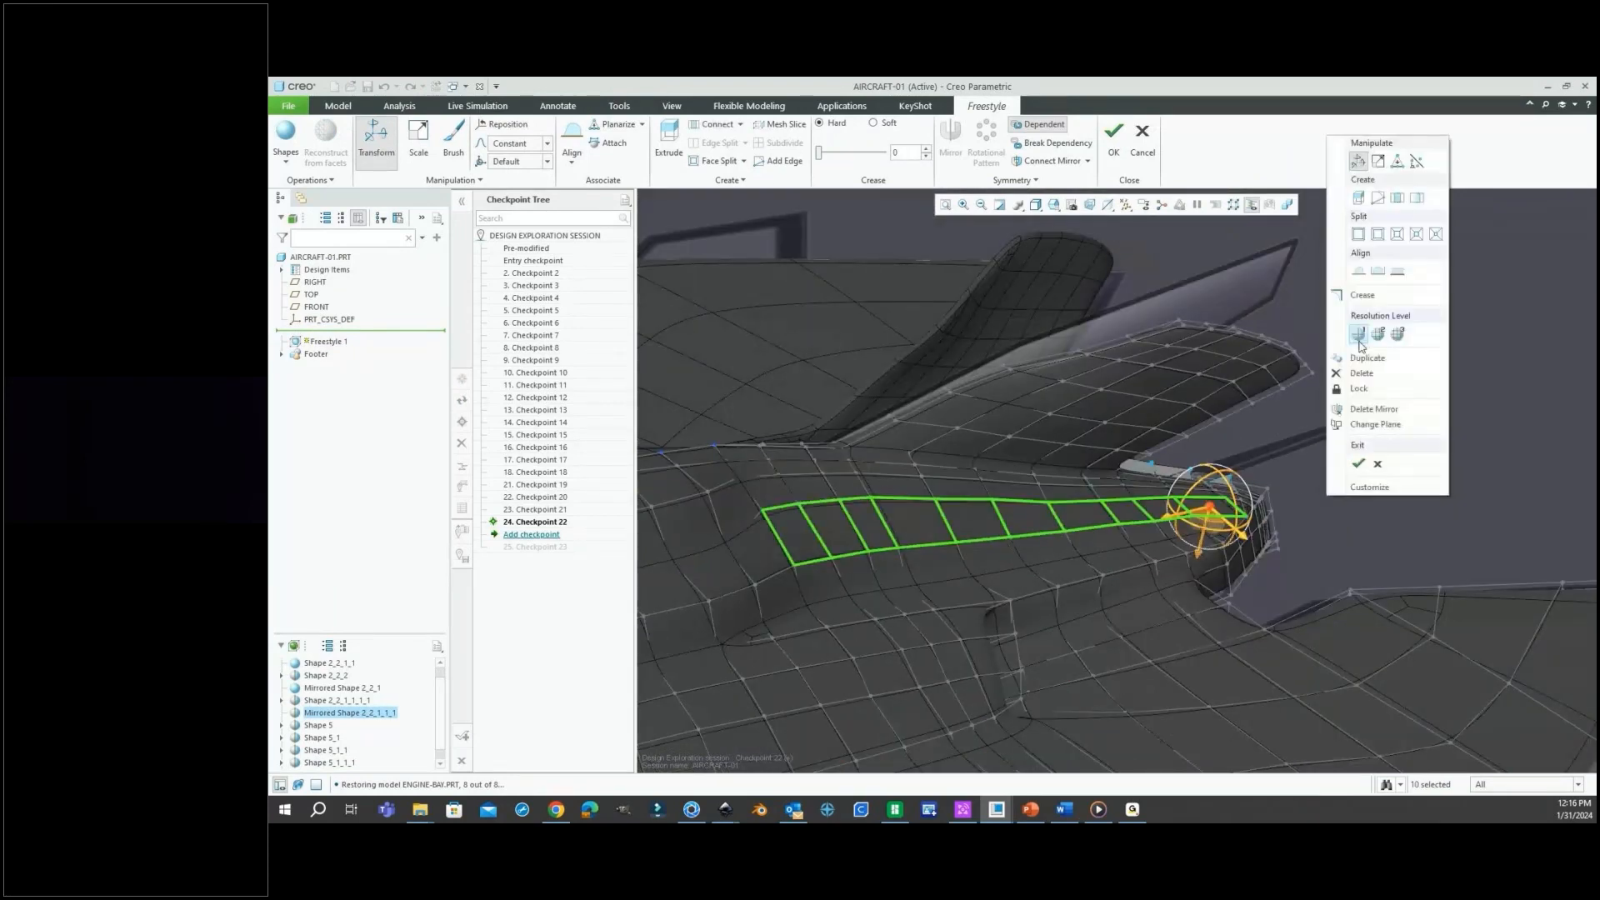
pyautogui.click(1375, 271)
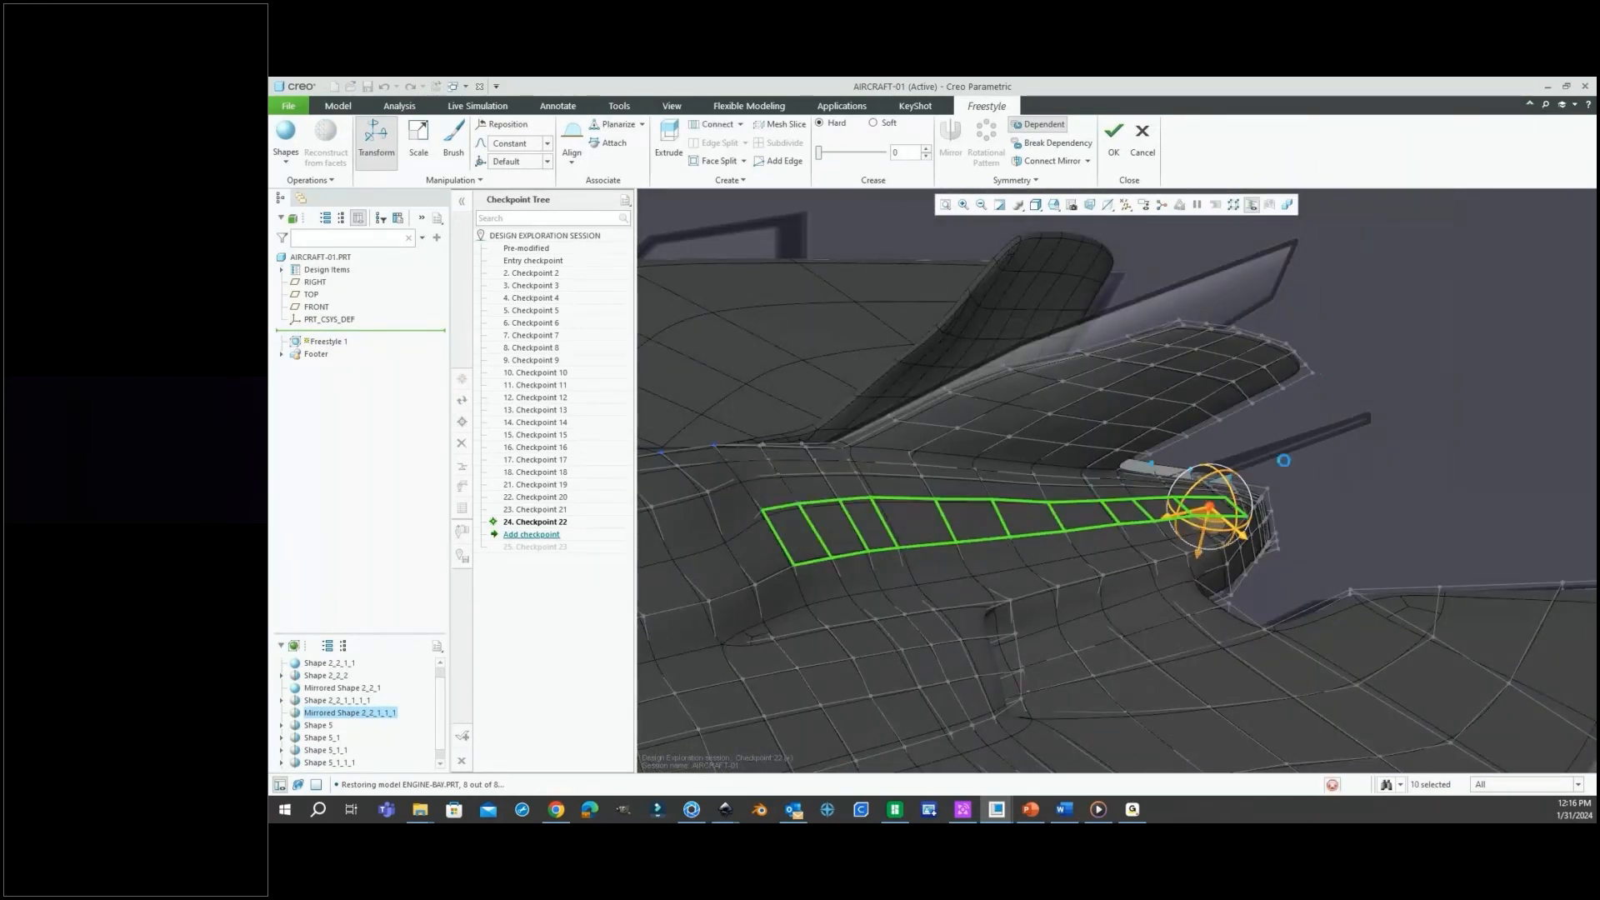
pyautogui.moveTo(1003, 531); pyautogui.dragTo(821, 573, button='middle')
pyautogui.scroll(2, 819, 569)
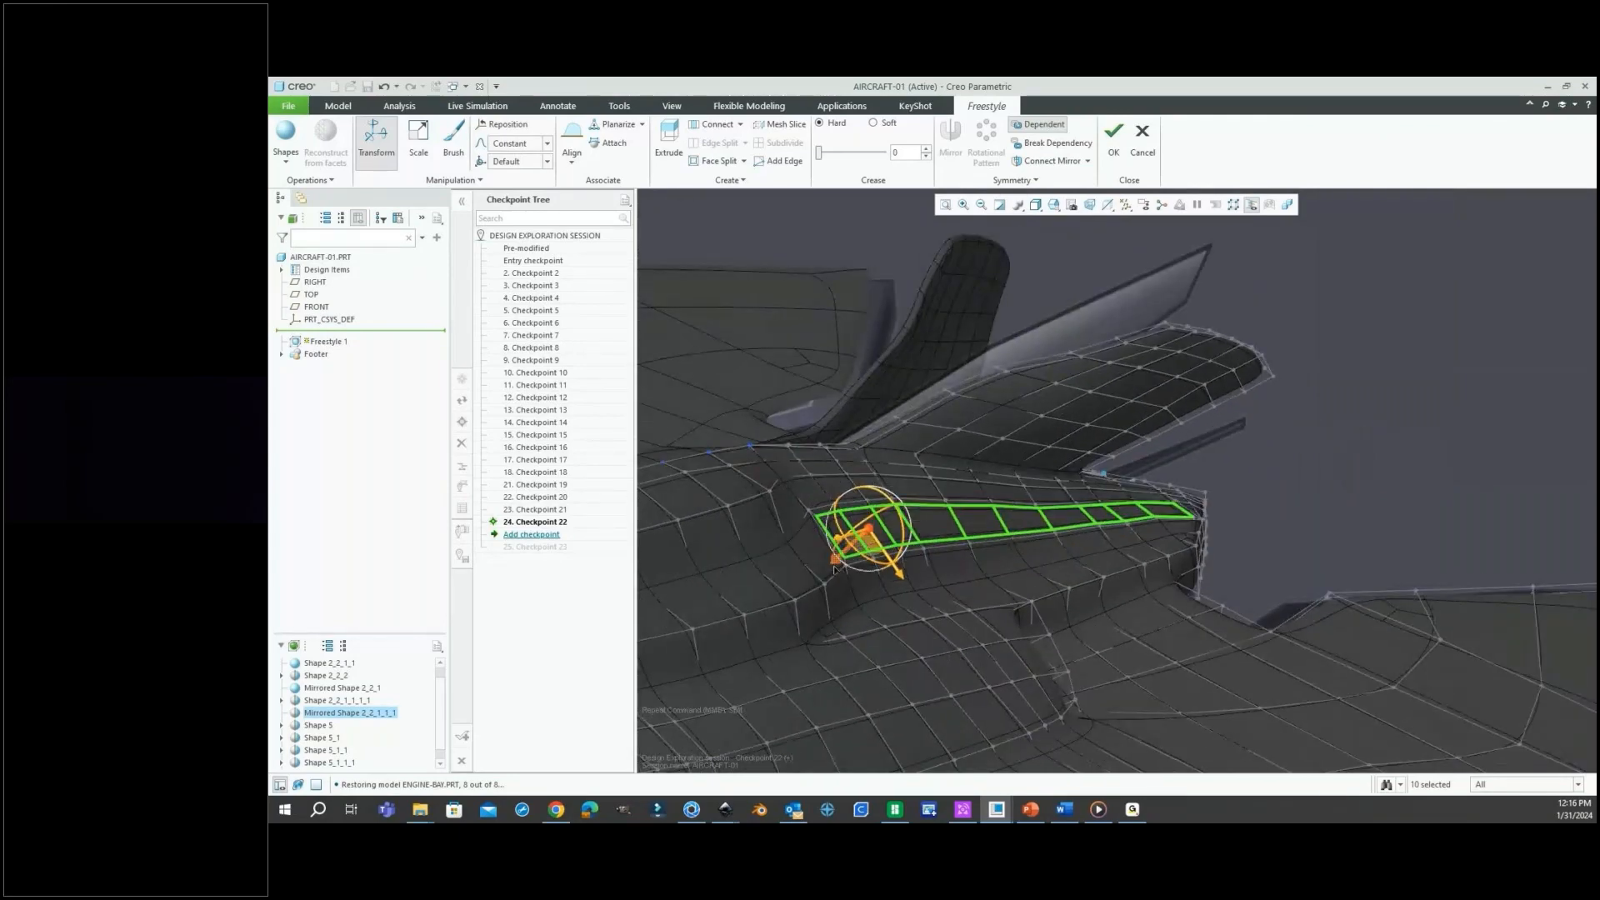
pyautogui.click(834, 569)
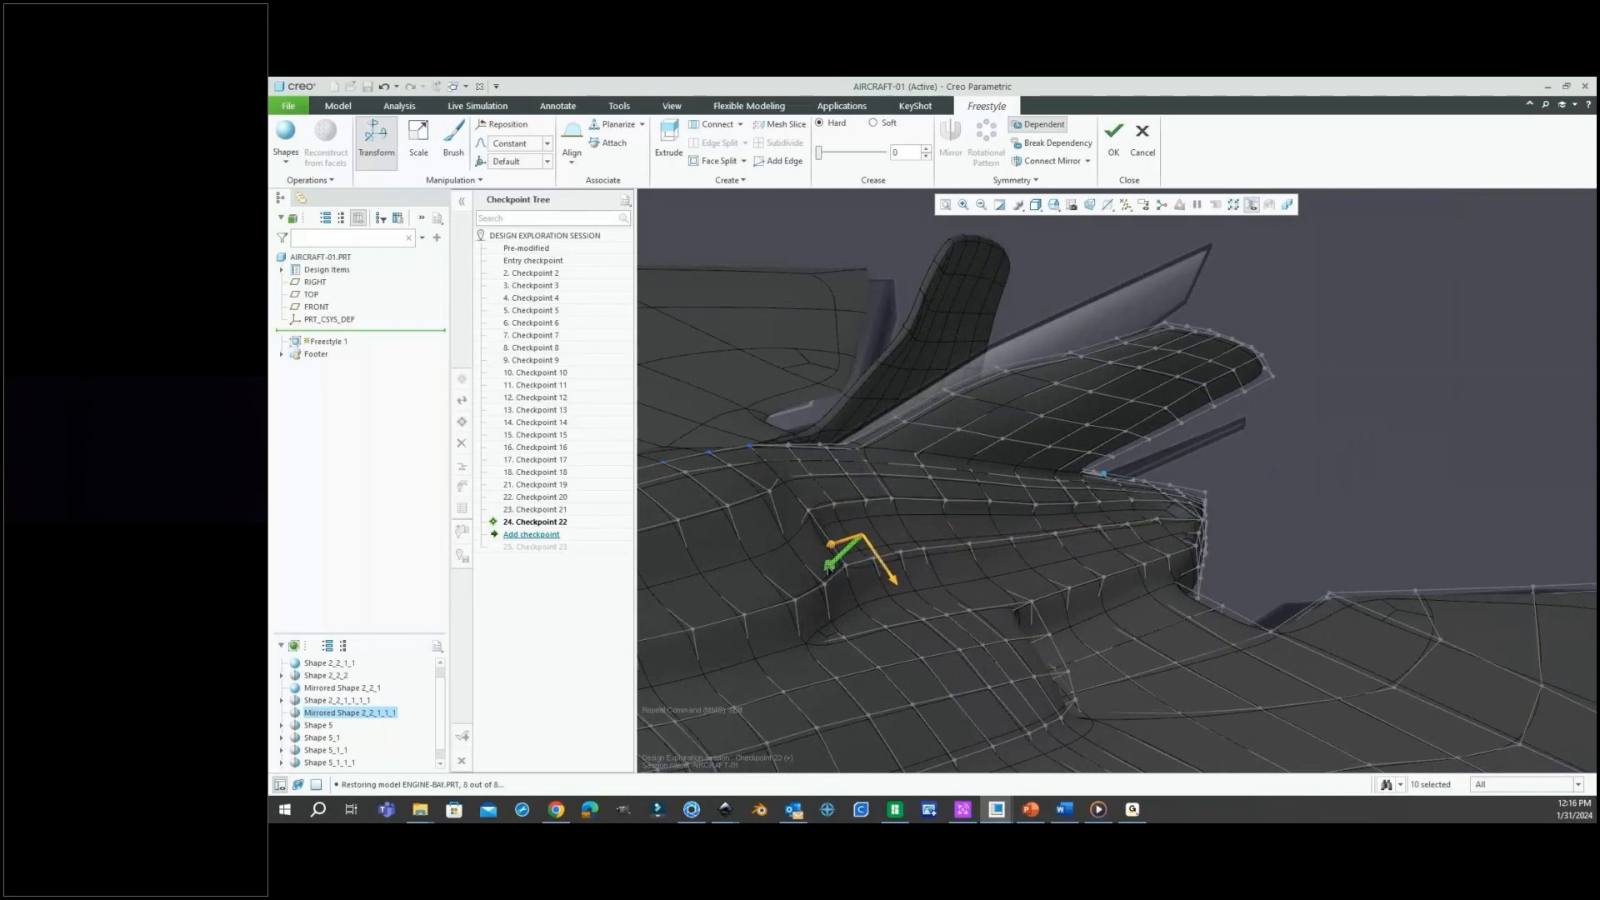
# Accept the freestyle changes and inspect the reshaped rear fuselage around the tail fins.
pyautogui.click(1113, 153)
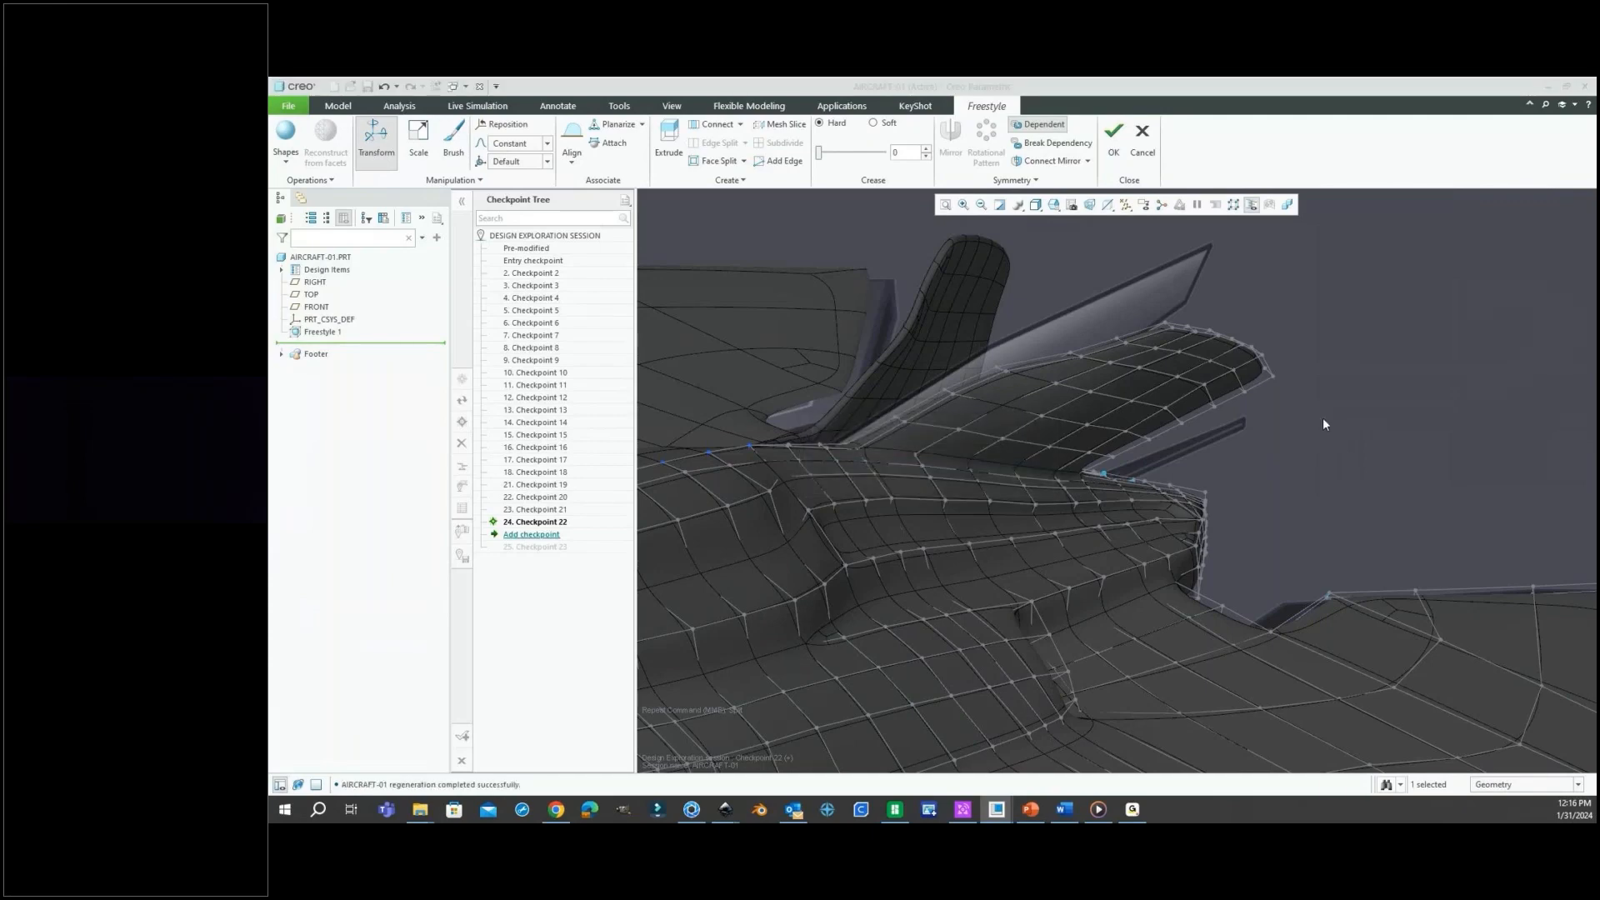
pyautogui.middleClick(1307, 408)
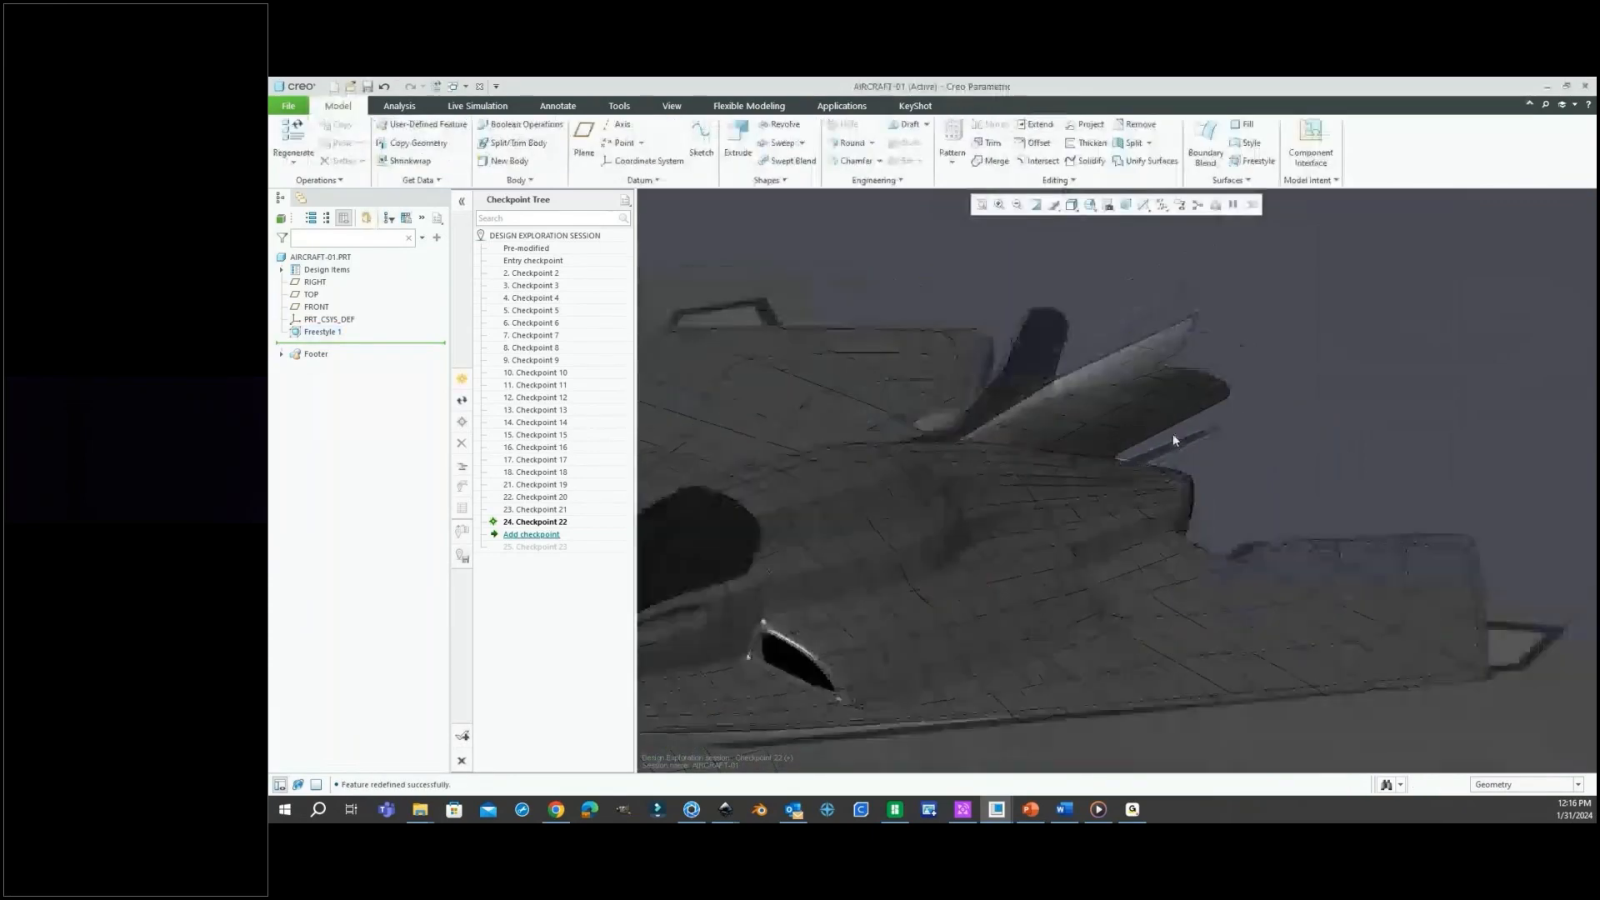
pyautogui.moveTo(1172, 440)
pyautogui.mouseDown(button='middle')
pyautogui.moveTo(972, 489)
pyautogui.moveTo(904, 540)
pyautogui.mouseUp(button='middle')
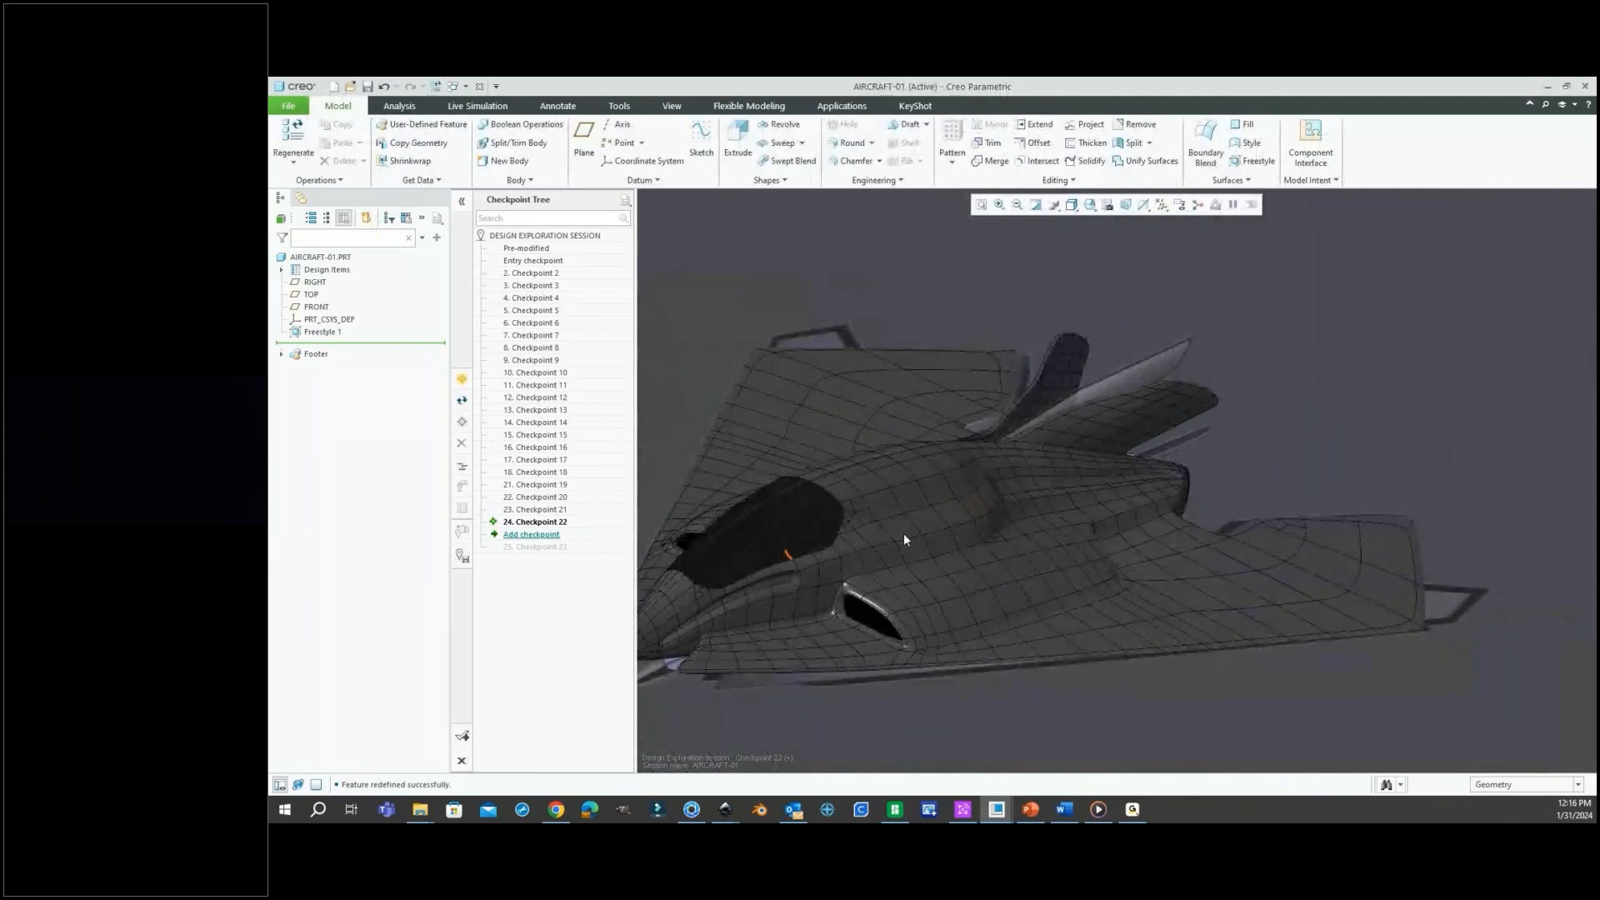
pyautogui.scroll(-3, 1037, 490)
pyautogui.moveTo(1033, 488)
pyautogui.mouseDown(button='middle')
pyautogui.moveTo(993, 478)
pyautogui.moveTo(970, 504)
pyautogui.moveTo(997, 475)
pyautogui.moveTo(960, 493)
pyautogui.mouseUp(button='middle')
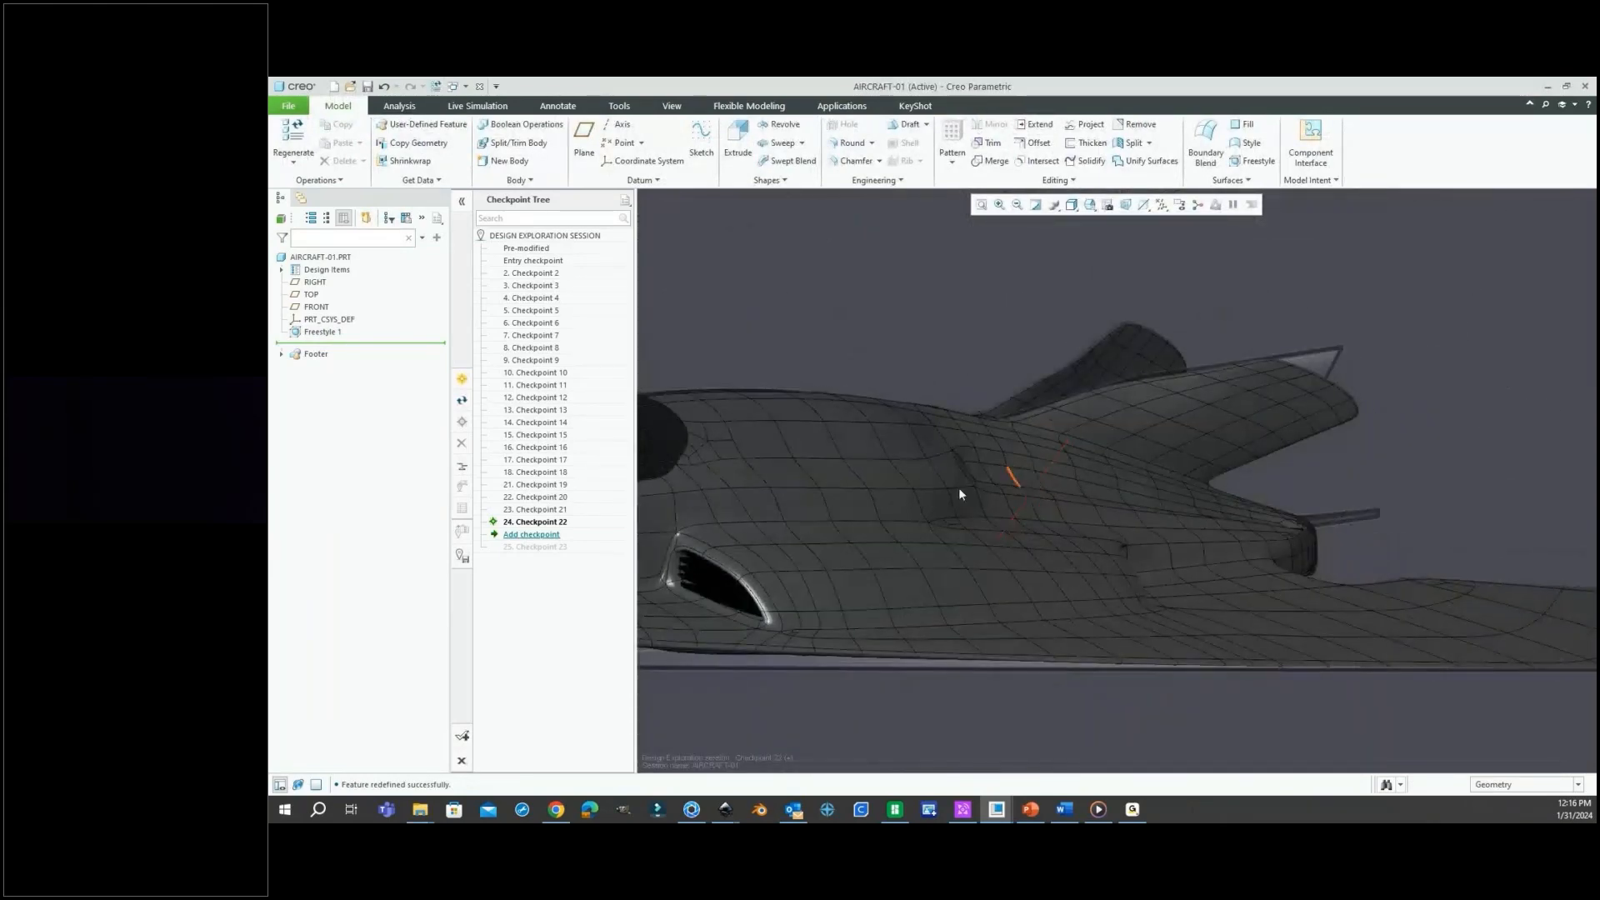
# Add a new checkpoint named Checkpoint 22b branching from Checkpoint 22.
pyautogui.rightClick(533, 526)
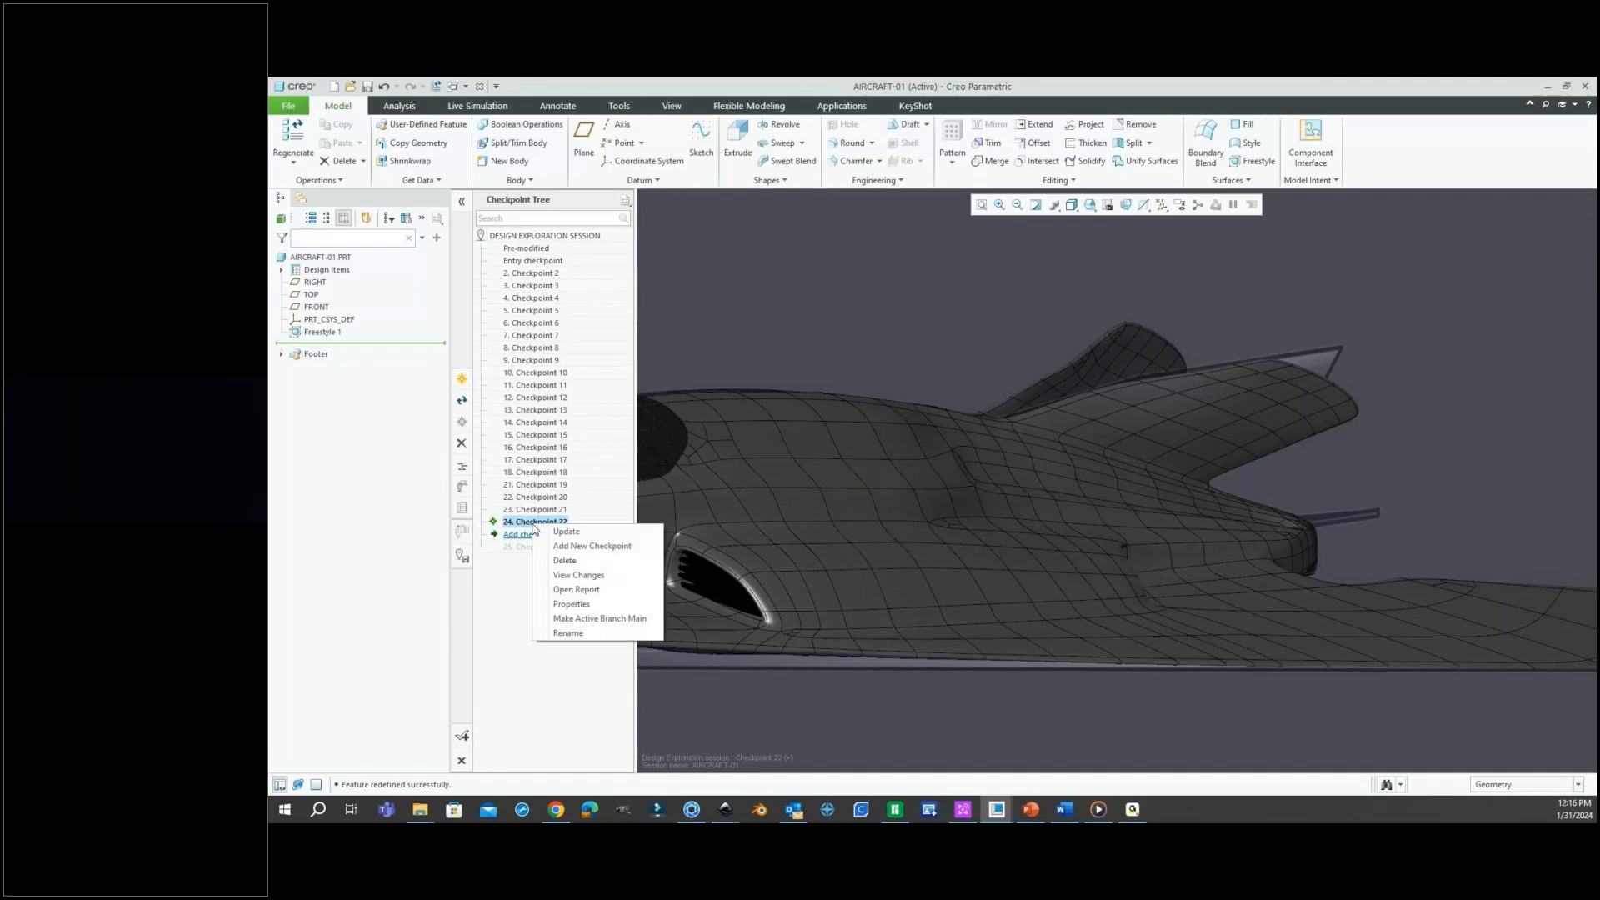
pyautogui.click(580, 551)
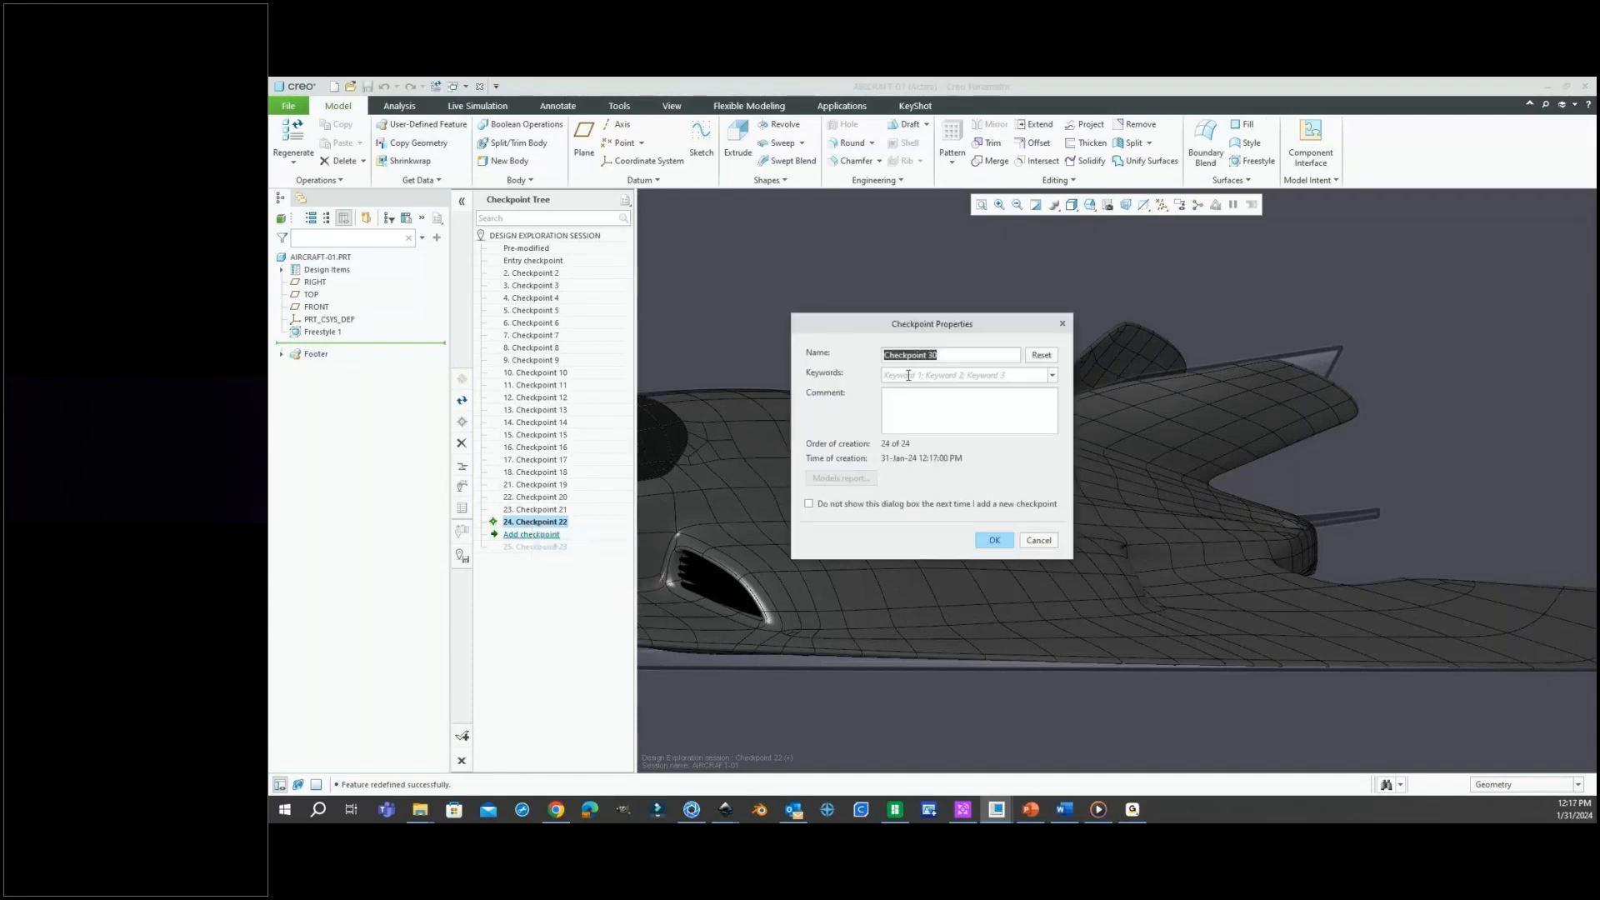
pyautogui.click(951, 354)
pyautogui.press('BackSpace')
pyautogui.press('BackSpace')
pyautogui.write('22')
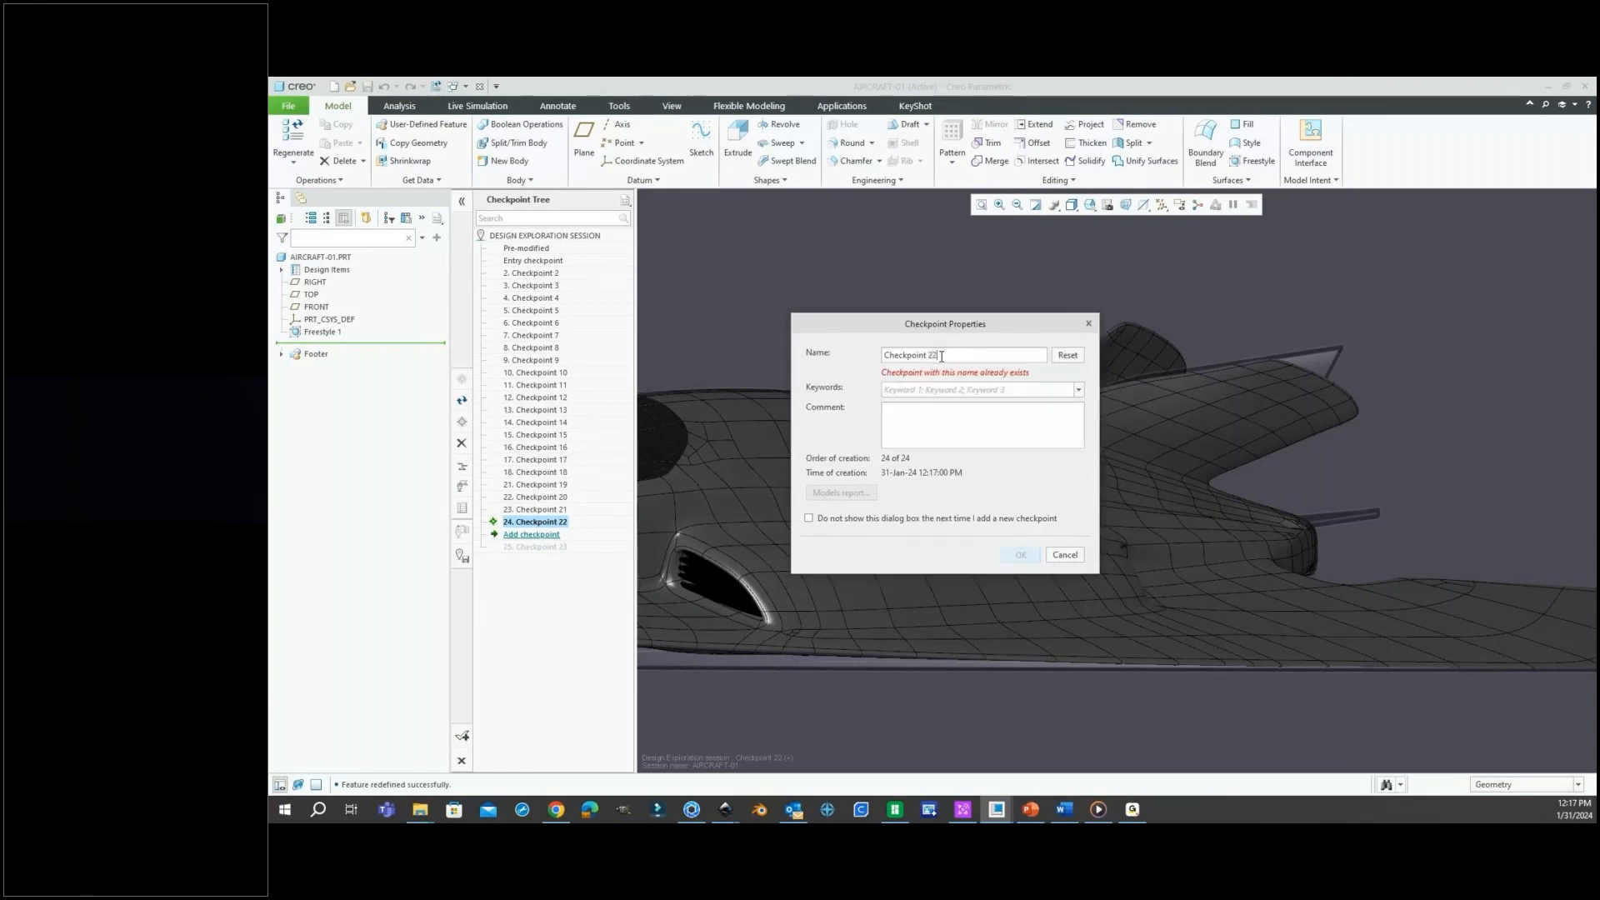
pyautogui.write('b')
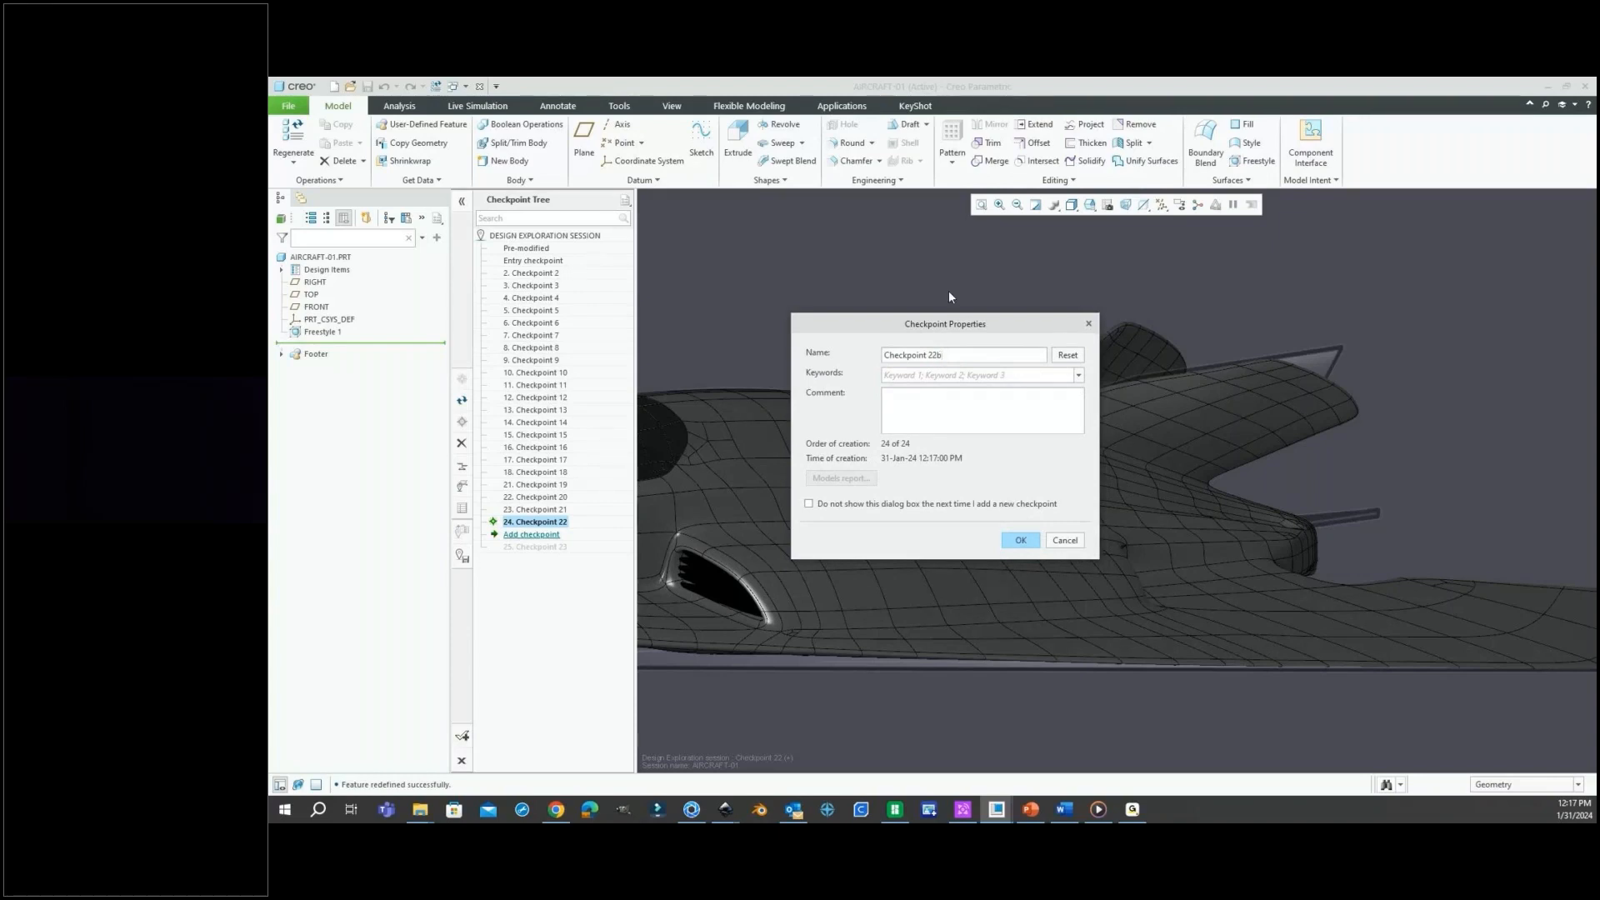
pyautogui.click(1025, 539)
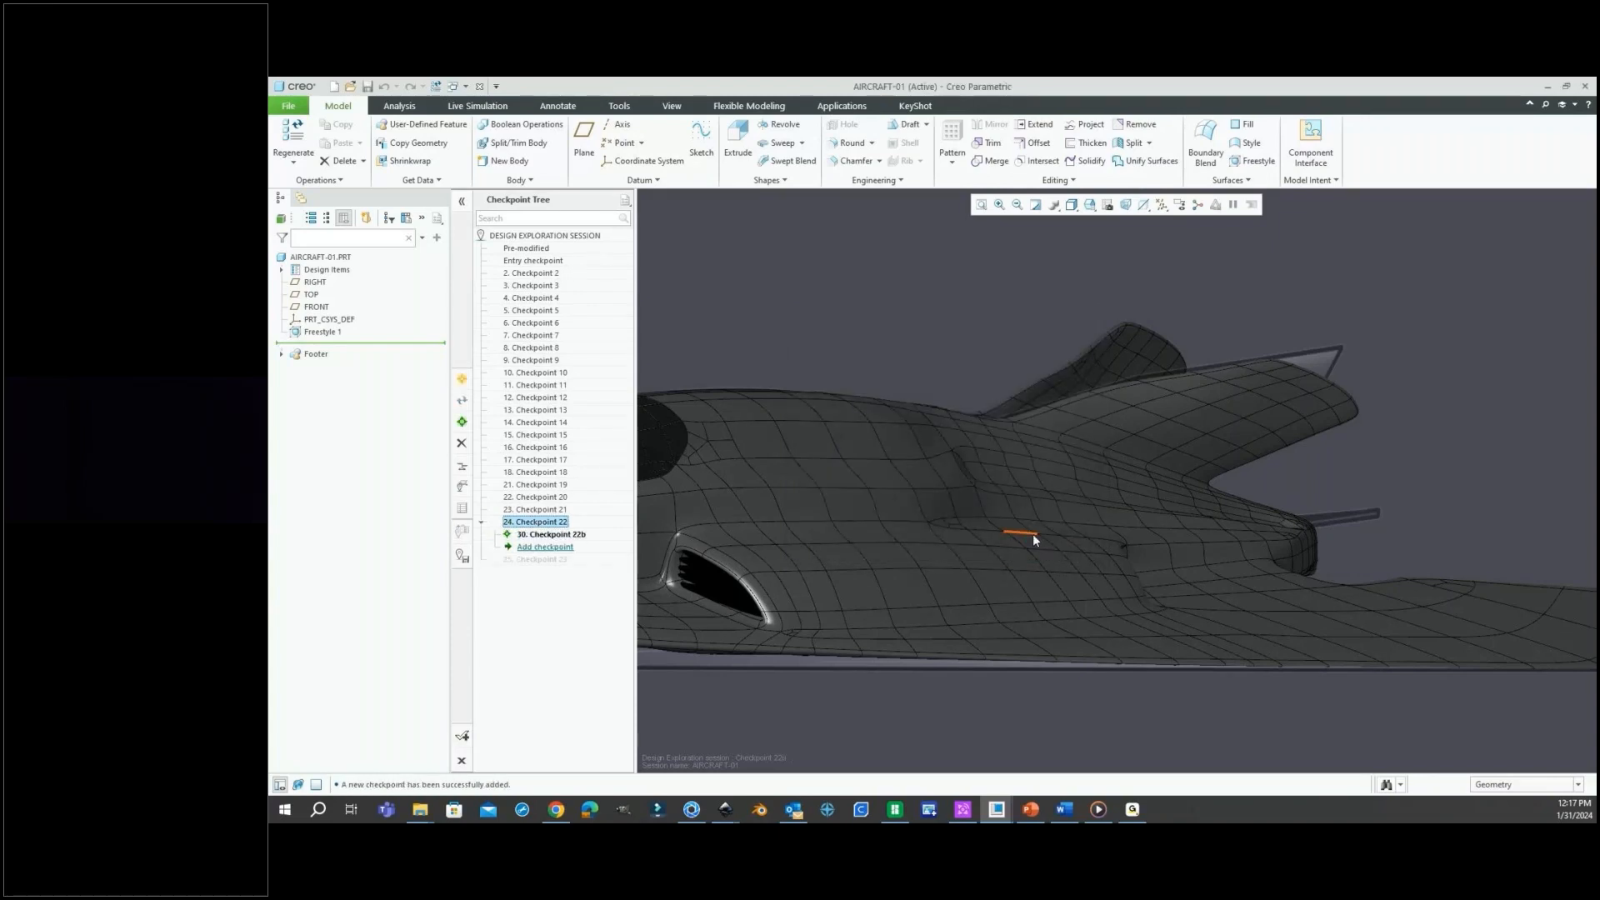
pyautogui.scroll(2, 970, 505)
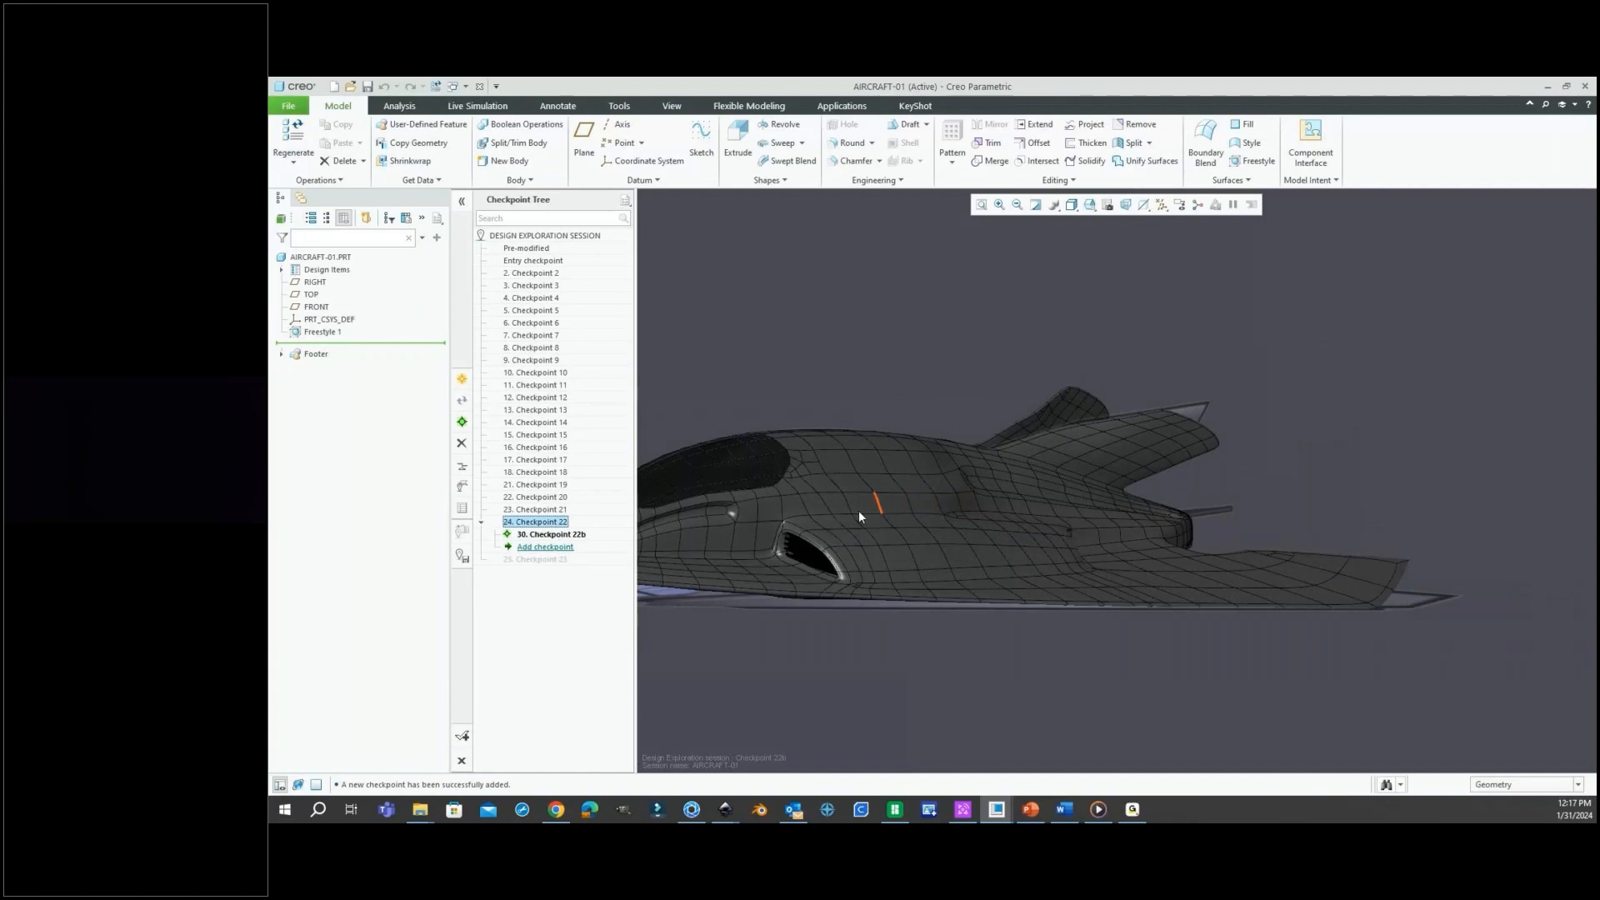
pyautogui.scroll(-3, 663, 537)
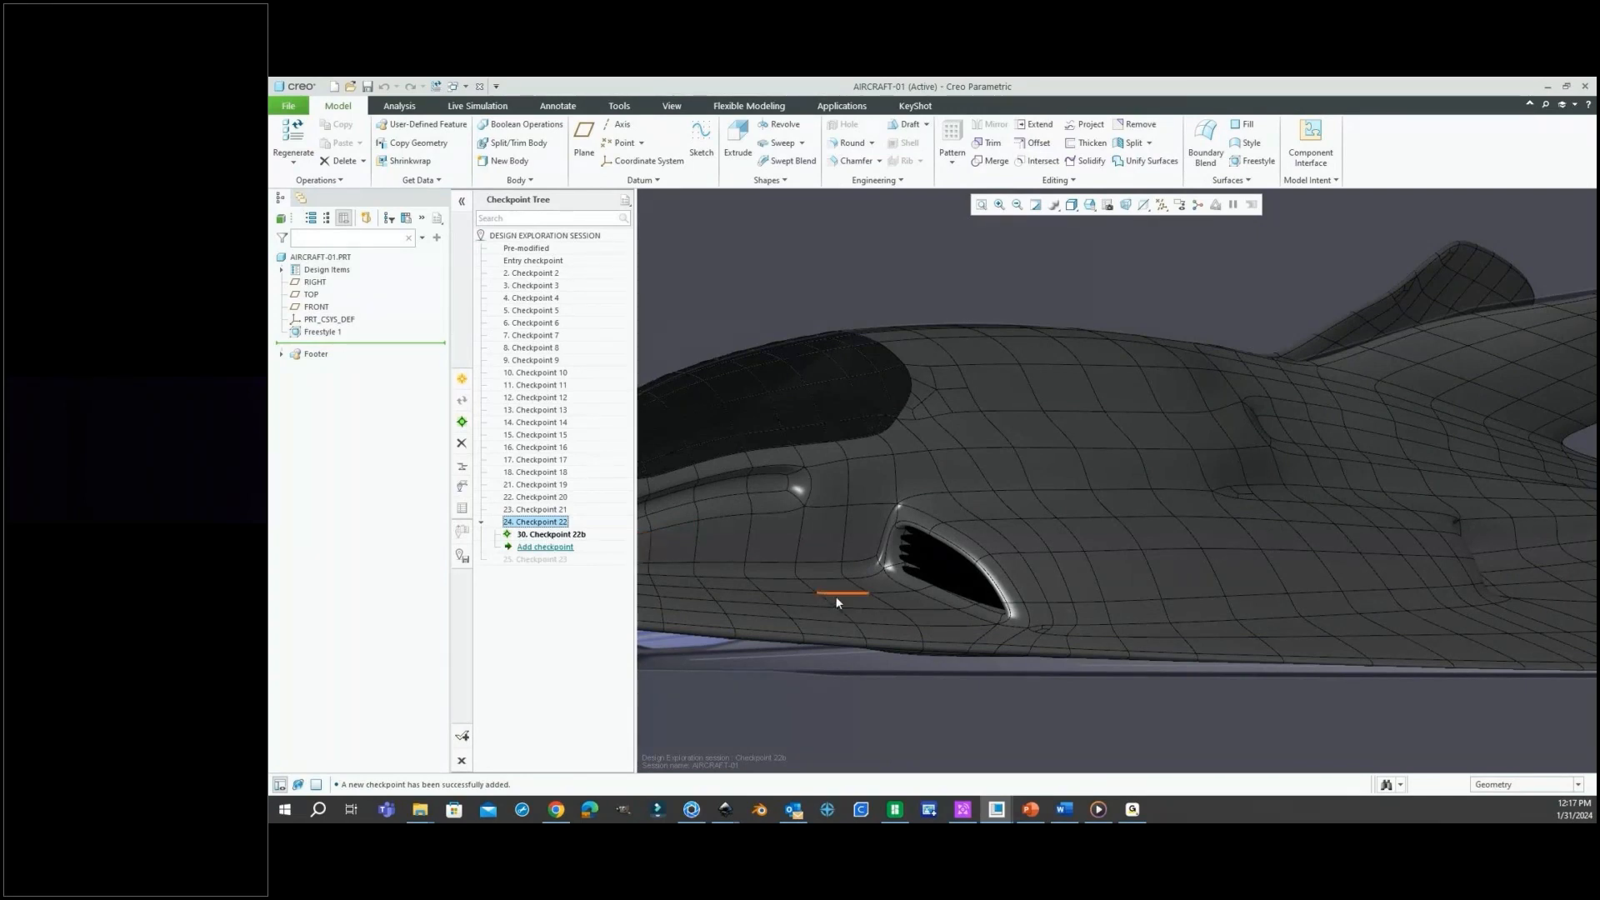
pyautogui.scroll(1, 837, 599)
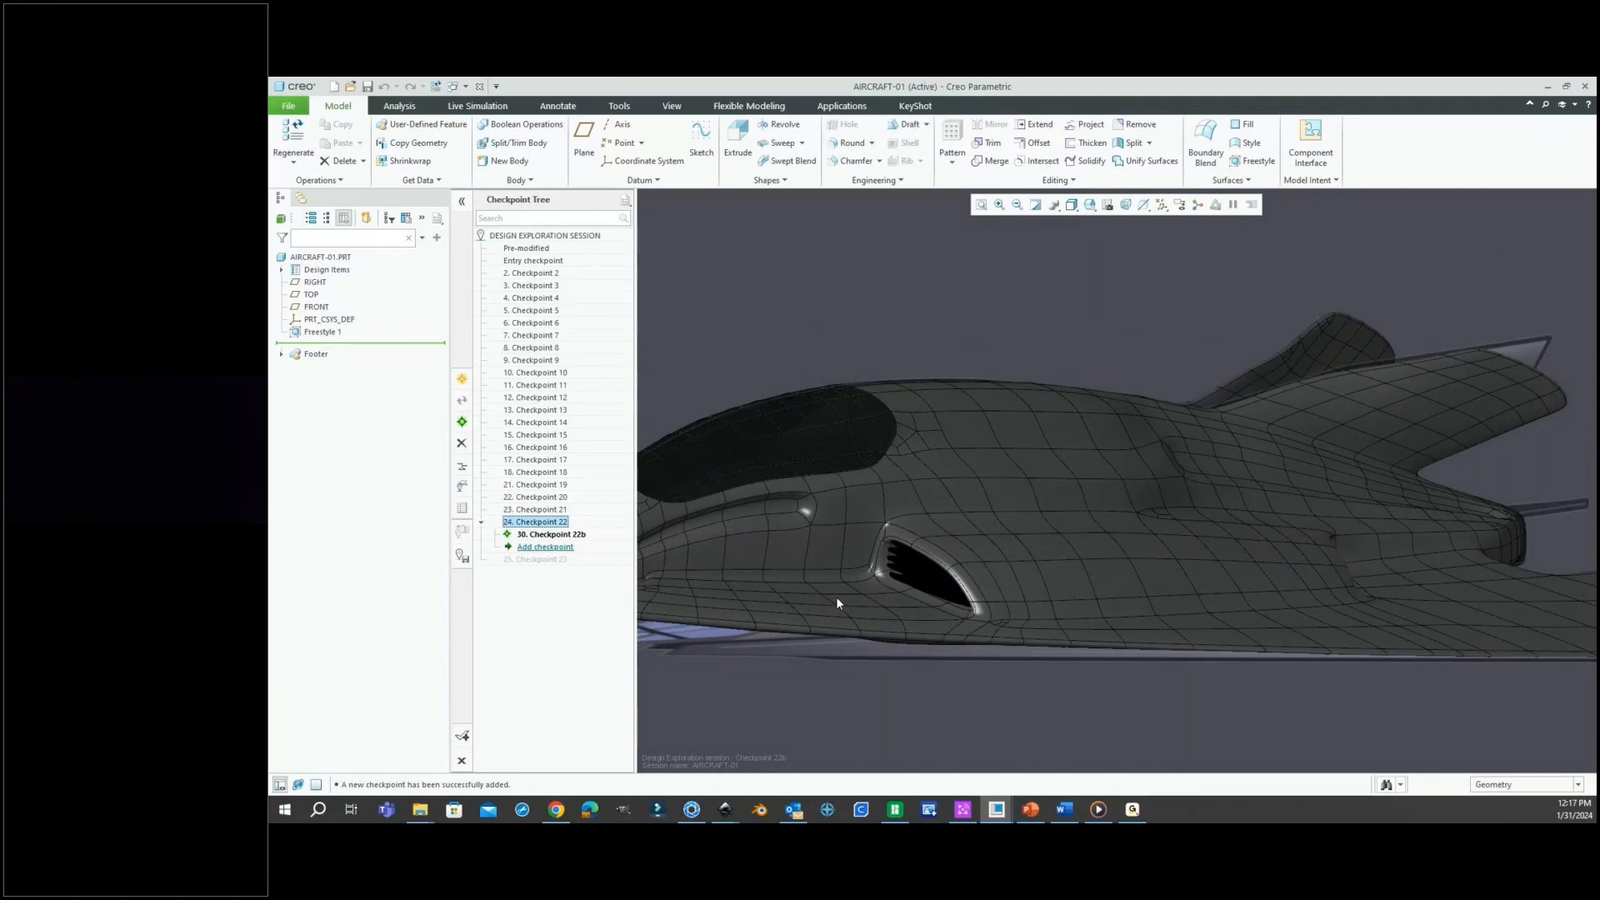
# Inspect the reshaped aircraft around its rear fuselage, then switch to KeyShot and examine the same area in the rendered model.
pyautogui.moveTo(836, 596); pyautogui.dragTo(857, 482, button='middle')
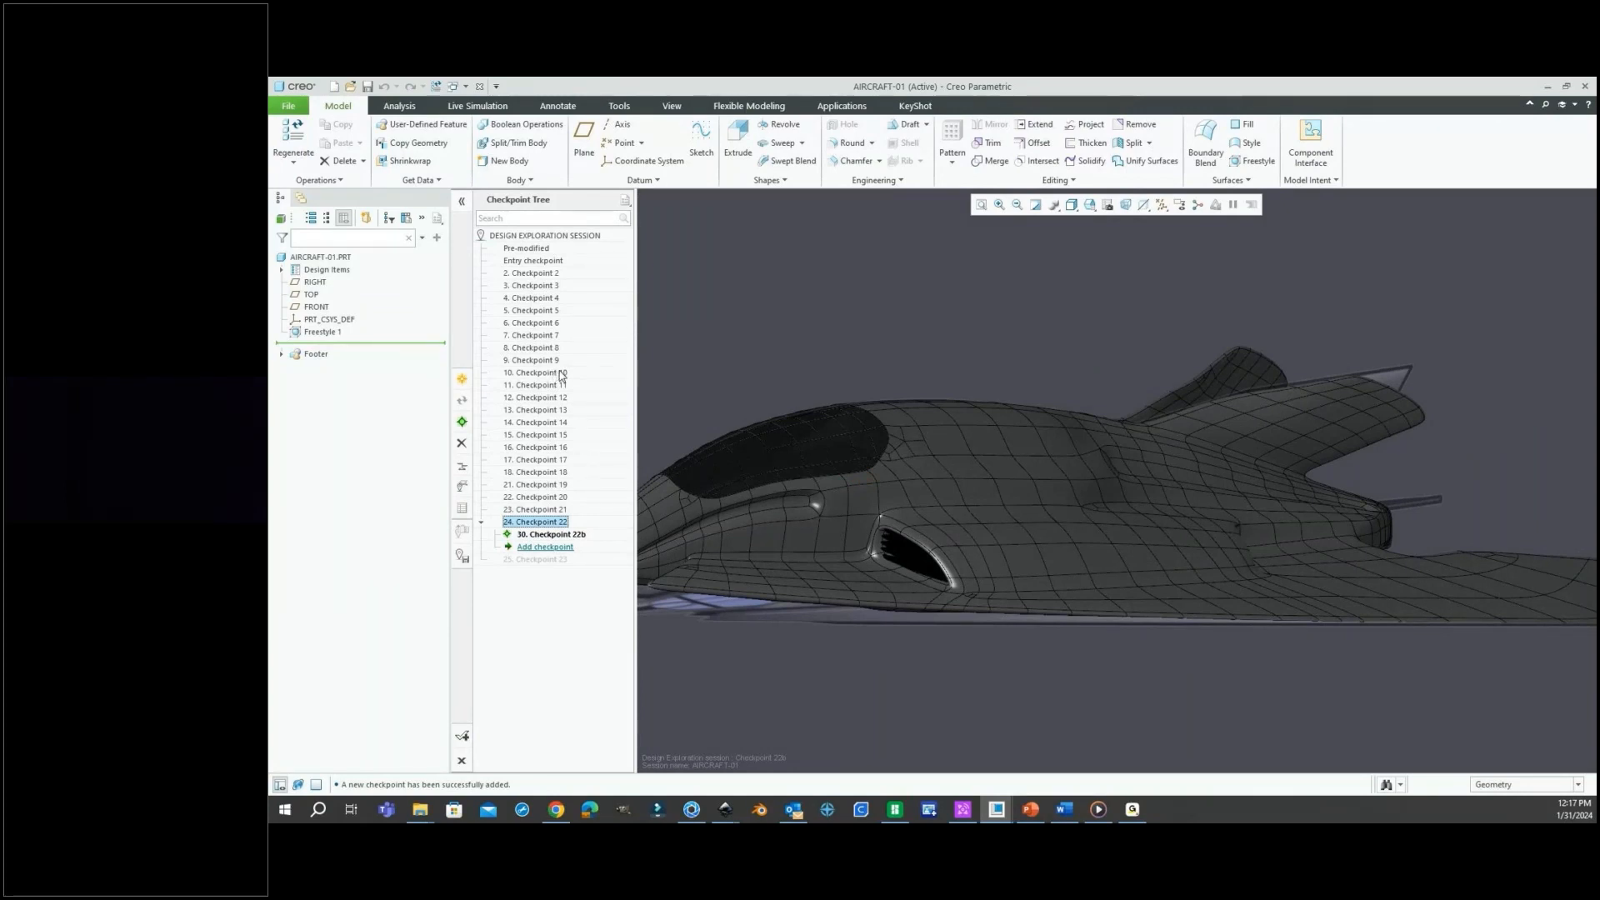
pyautogui.moveTo(776, 313); pyautogui.dragTo(1420, 390, button='middle')
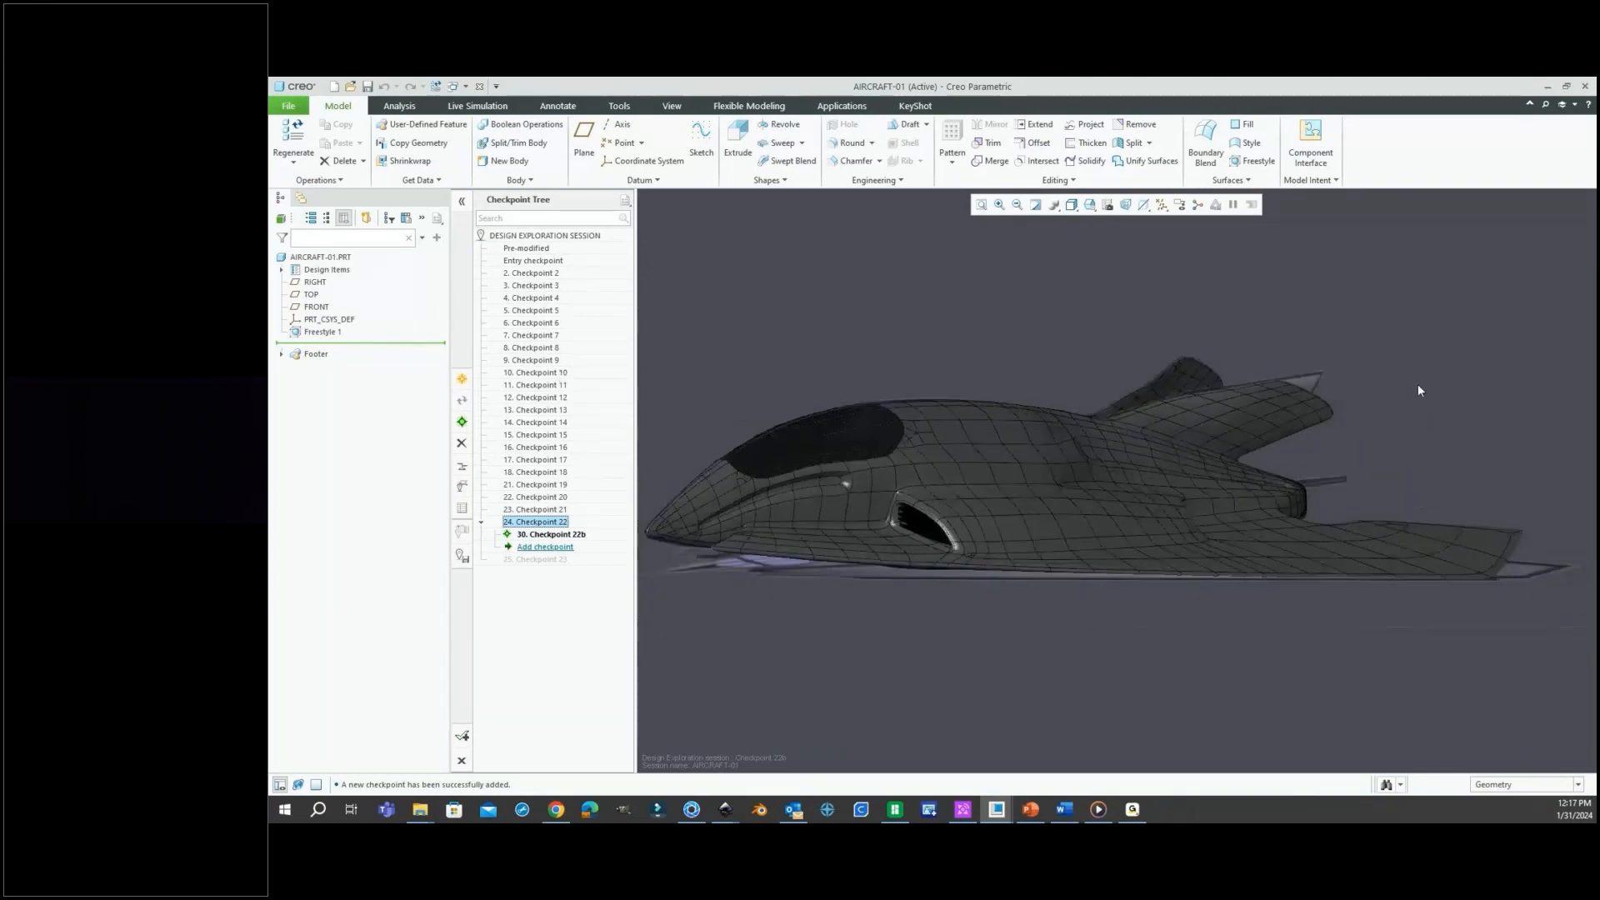
pyautogui.scroll(-3, 1204, 451)
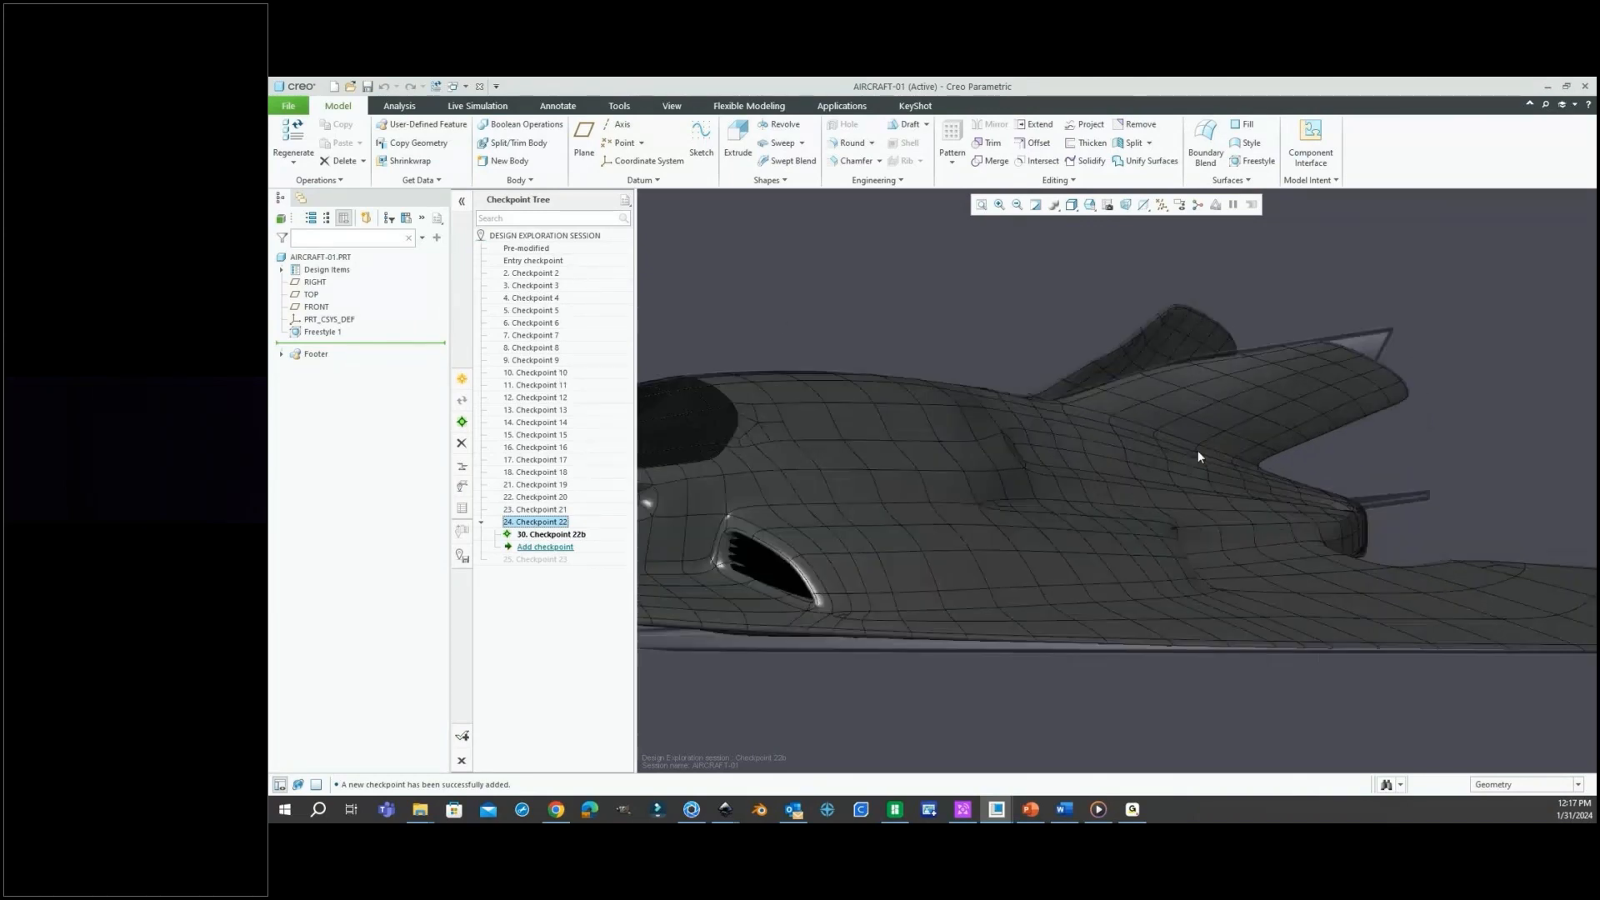
pyautogui.scroll(-3, 1188, 448)
pyautogui.moveTo(1171, 437)
pyautogui.mouseDown(button='middle')
pyautogui.moveTo(1009, 460)
pyautogui.moveTo(1007, 475)
pyautogui.moveTo(1003, 424)
pyautogui.mouseUp(button='middle')
pyautogui.click(691, 808)
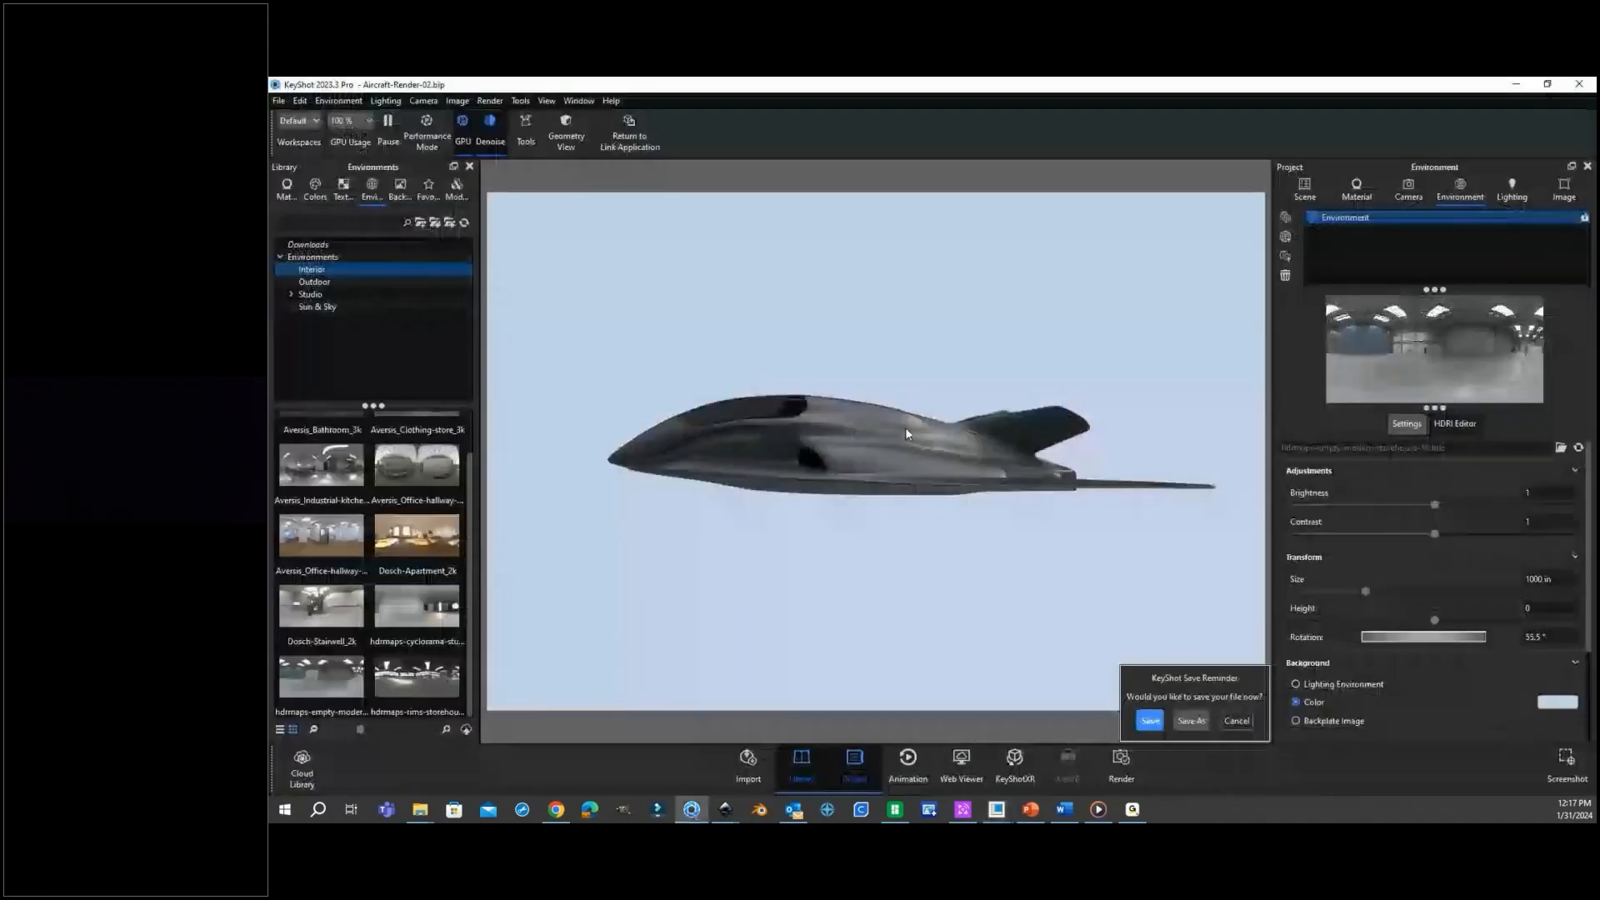
pyautogui.scroll(8, 958, 420)
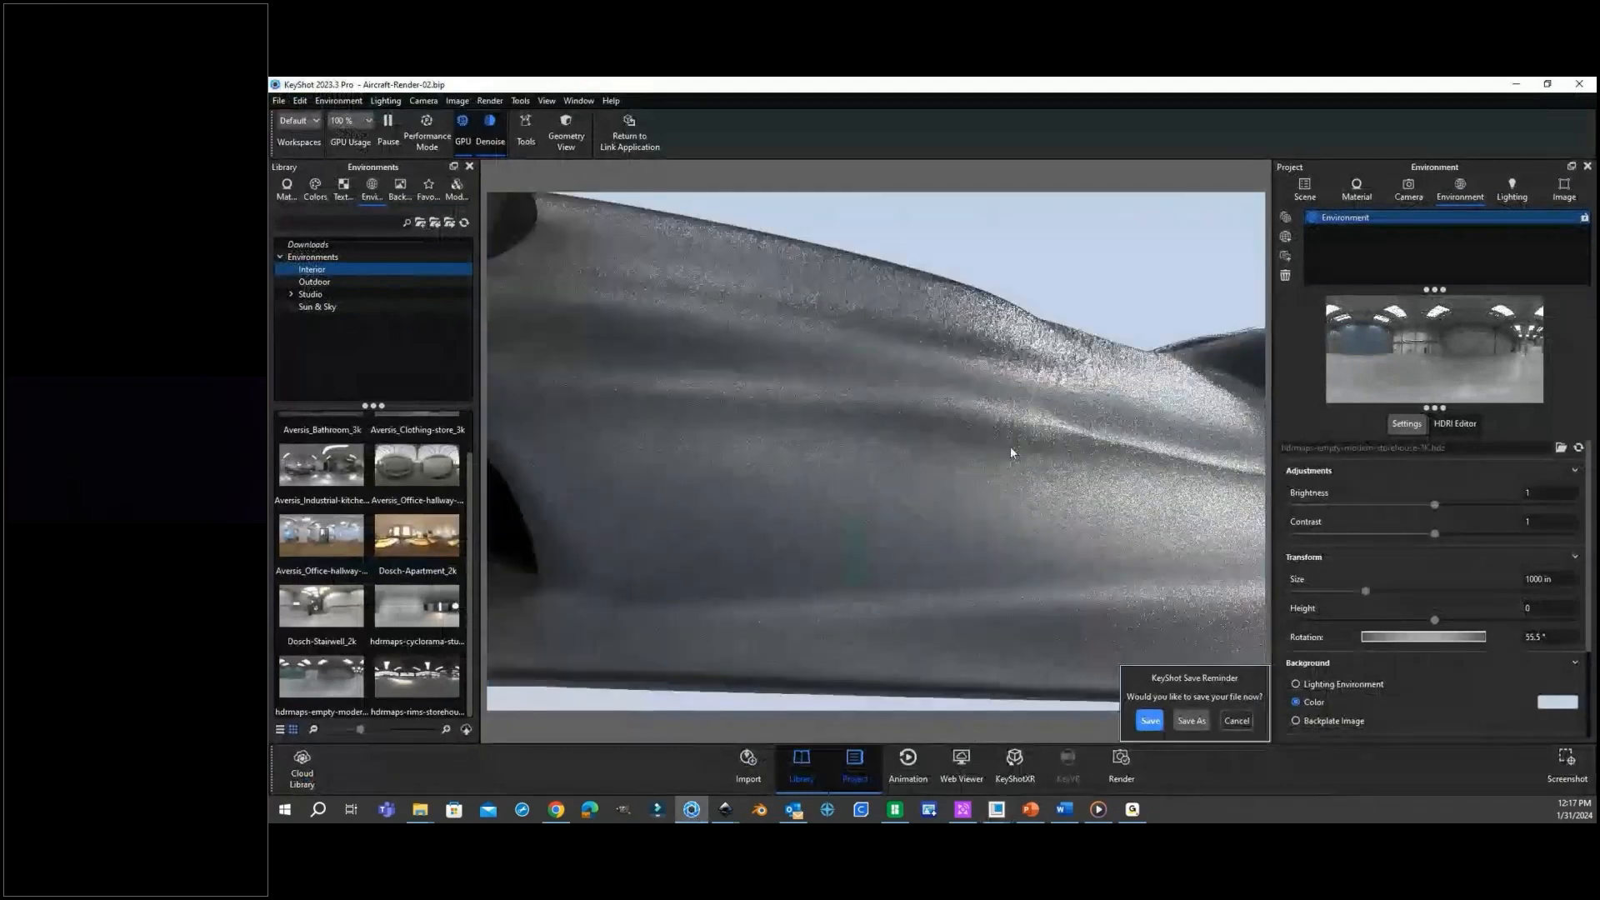
pyautogui.moveTo(1010, 448); pyautogui.dragTo(767, 511)
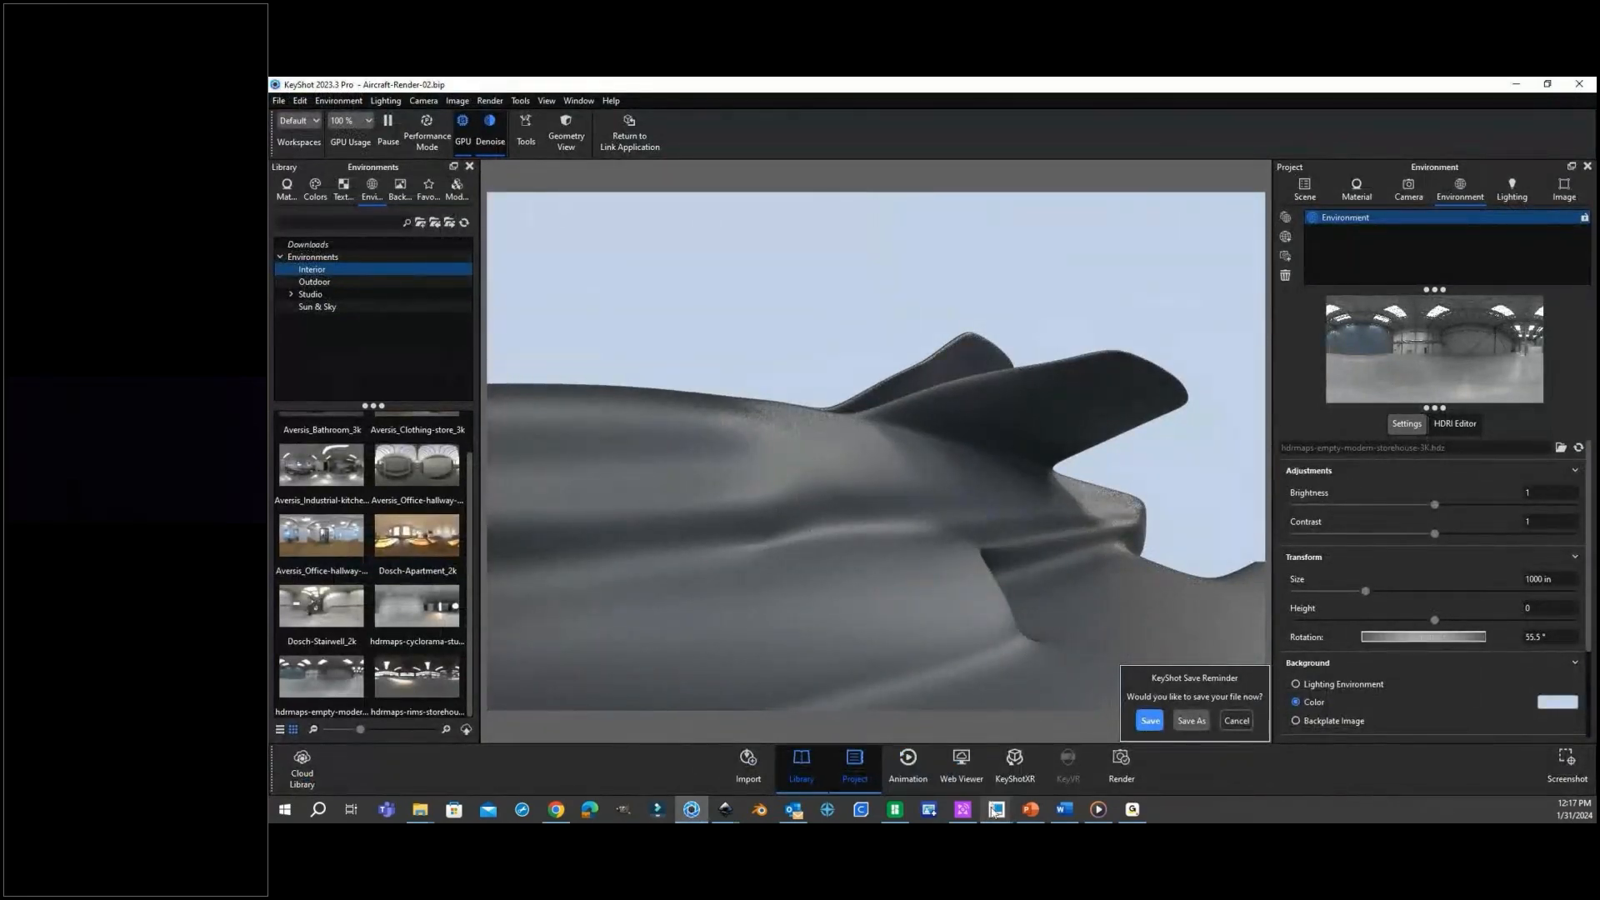
# Switch back to the active AIRCRAFT-01 part in Creo Parametric and send its updated geometry to the KeyShot scene.
pyautogui.moveTo(997, 811)
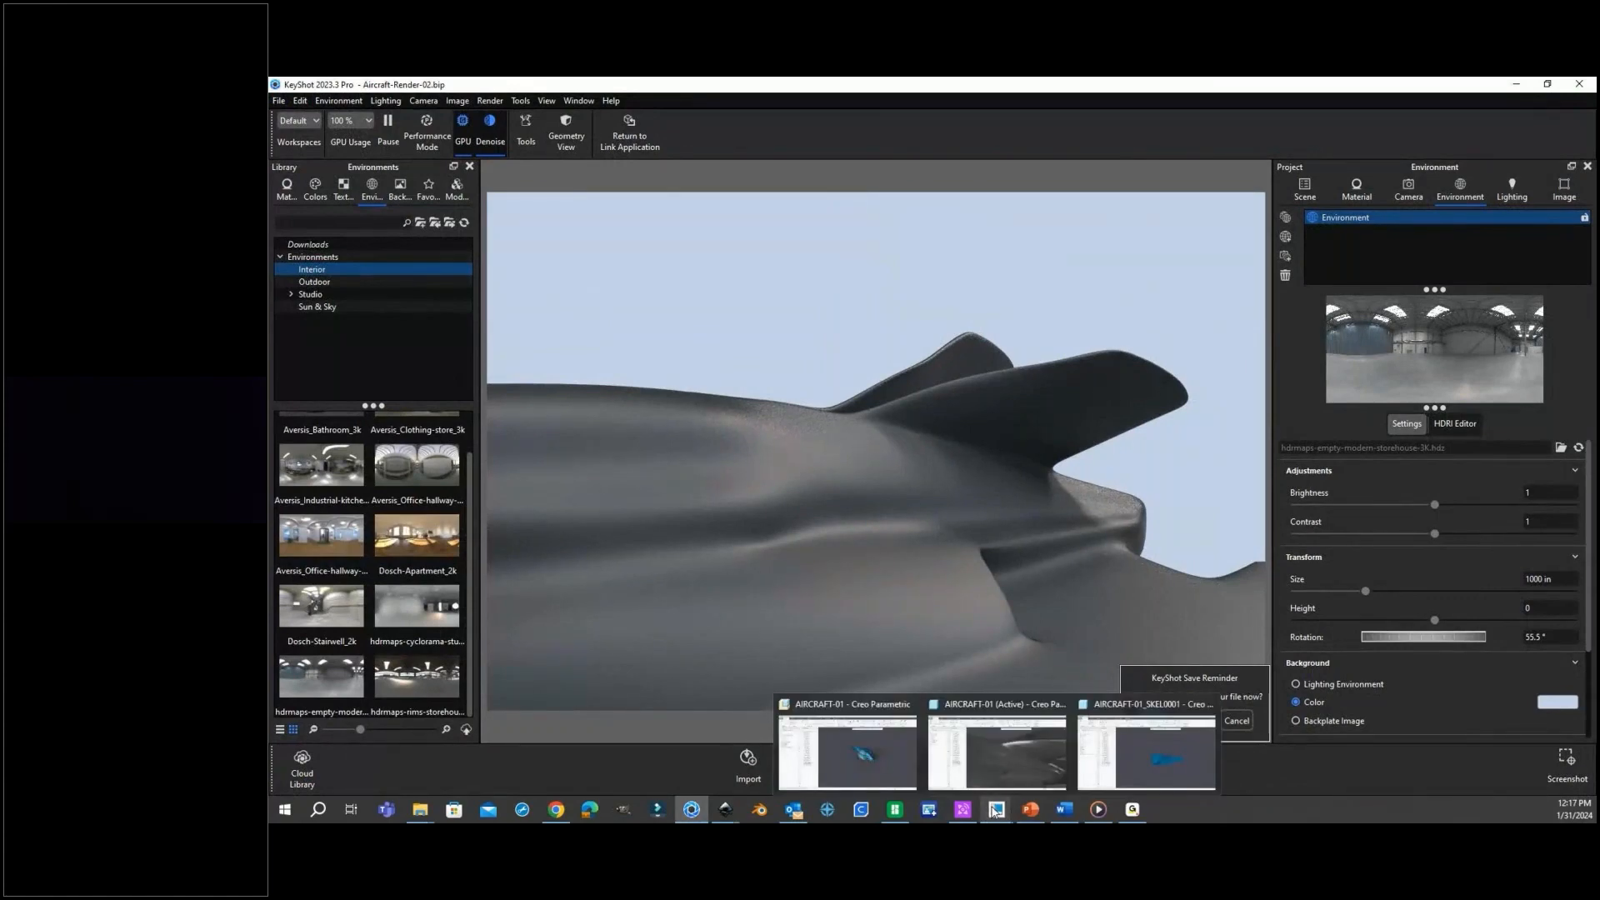
pyautogui.click(1000, 761)
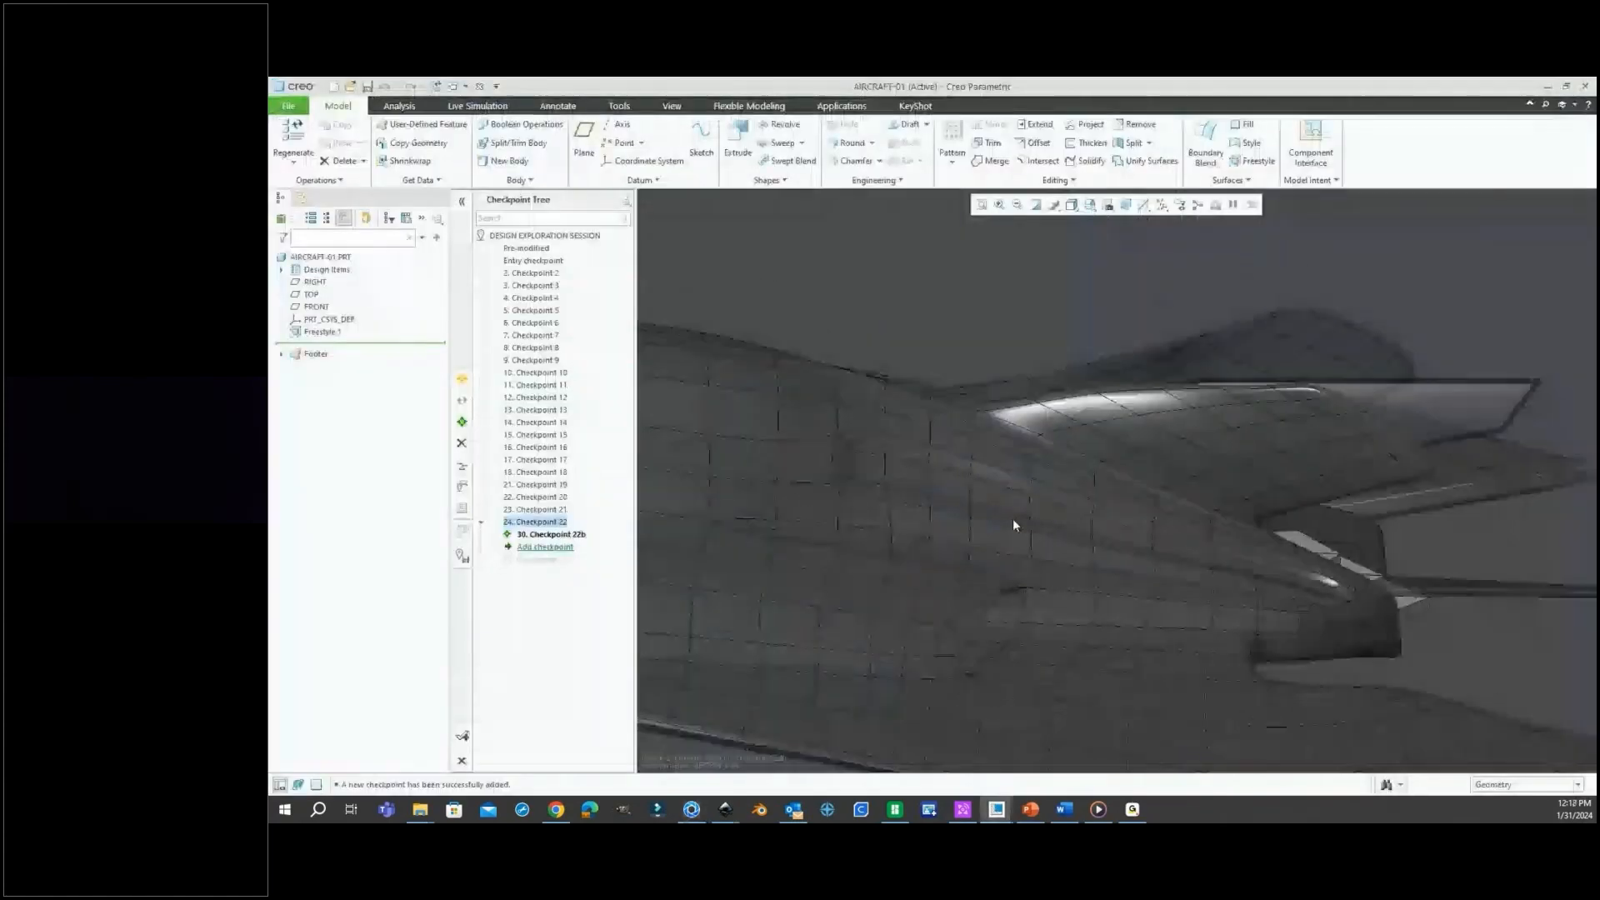
pyautogui.click(918, 109)
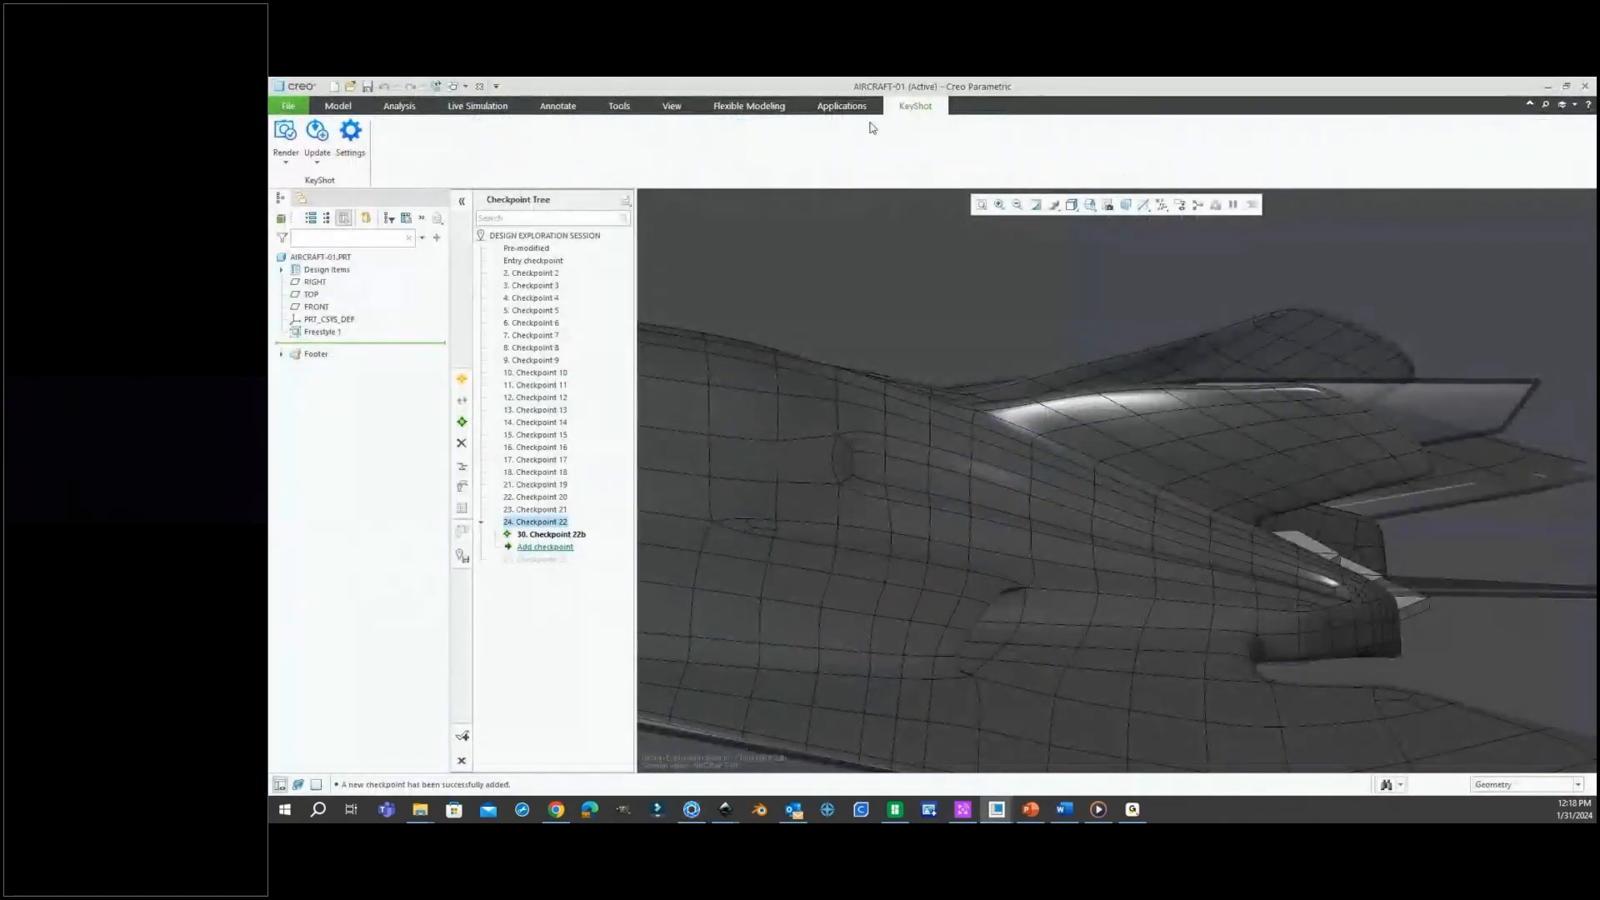
pyautogui.click(323, 258)
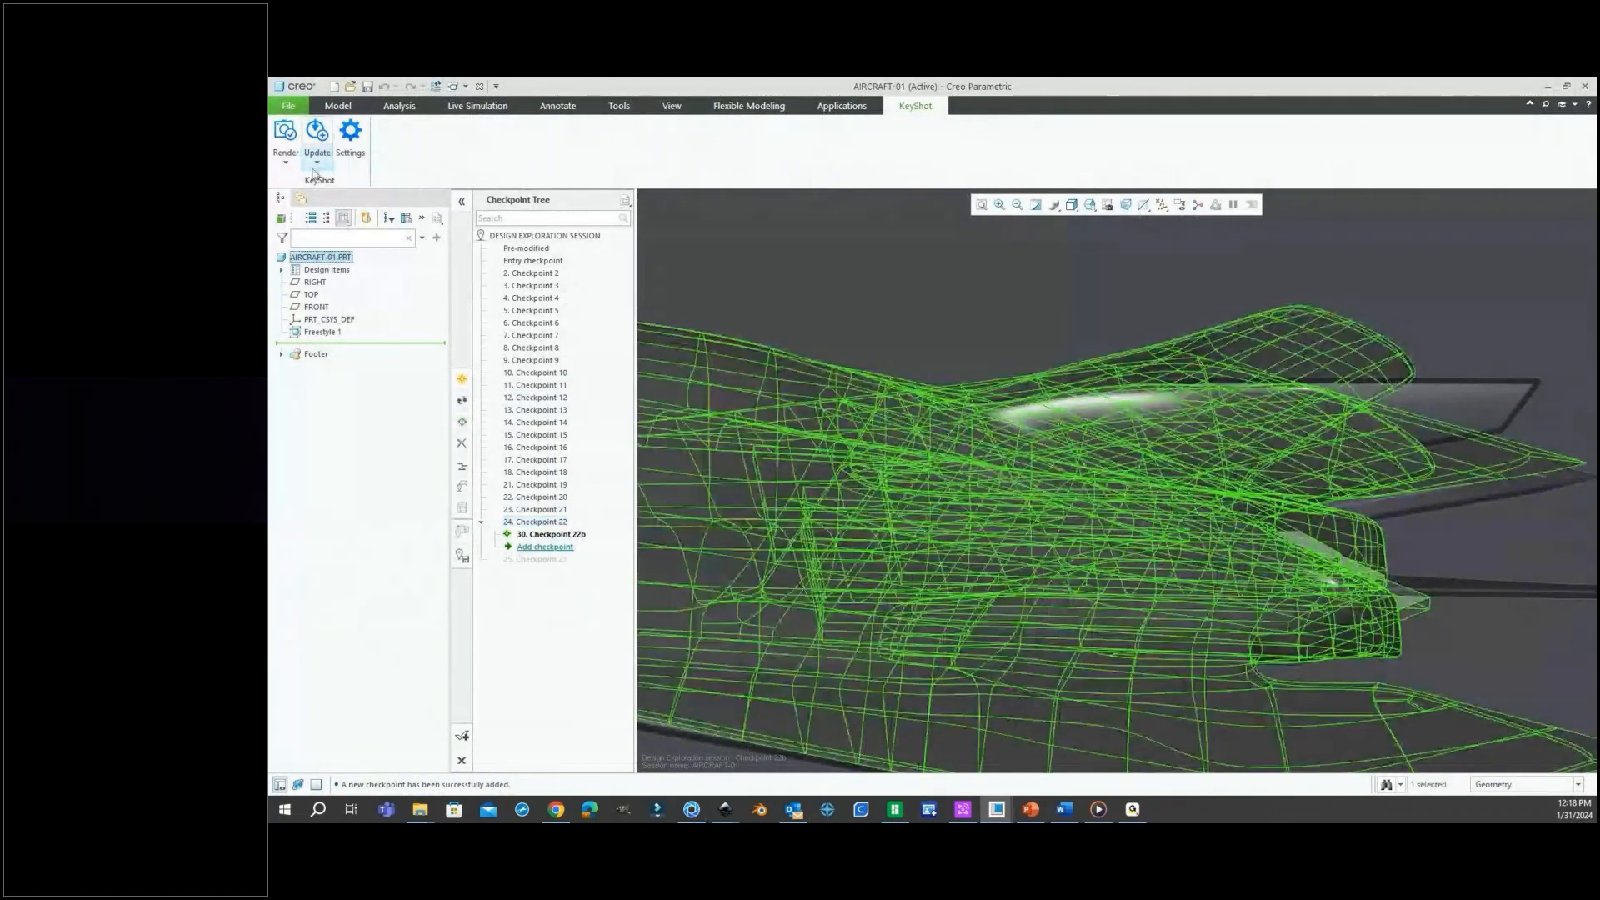
pyautogui.click(317, 146)
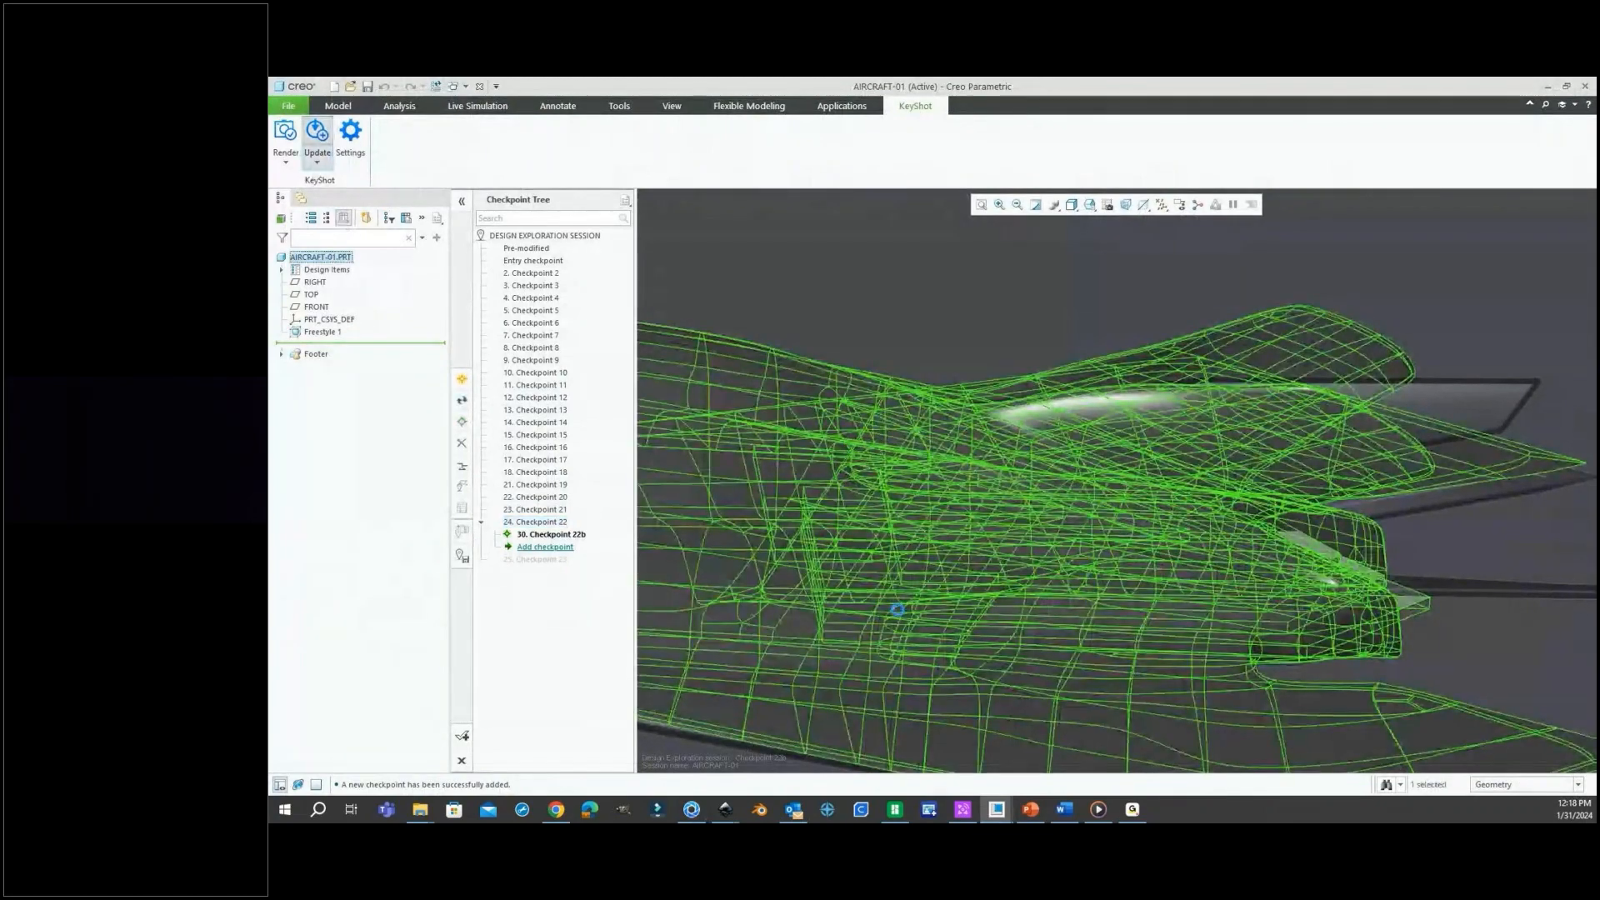
# Switch to KeyShot and inspect the updated aircraft render from the rear and from the side.
pyautogui.click(691, 811)
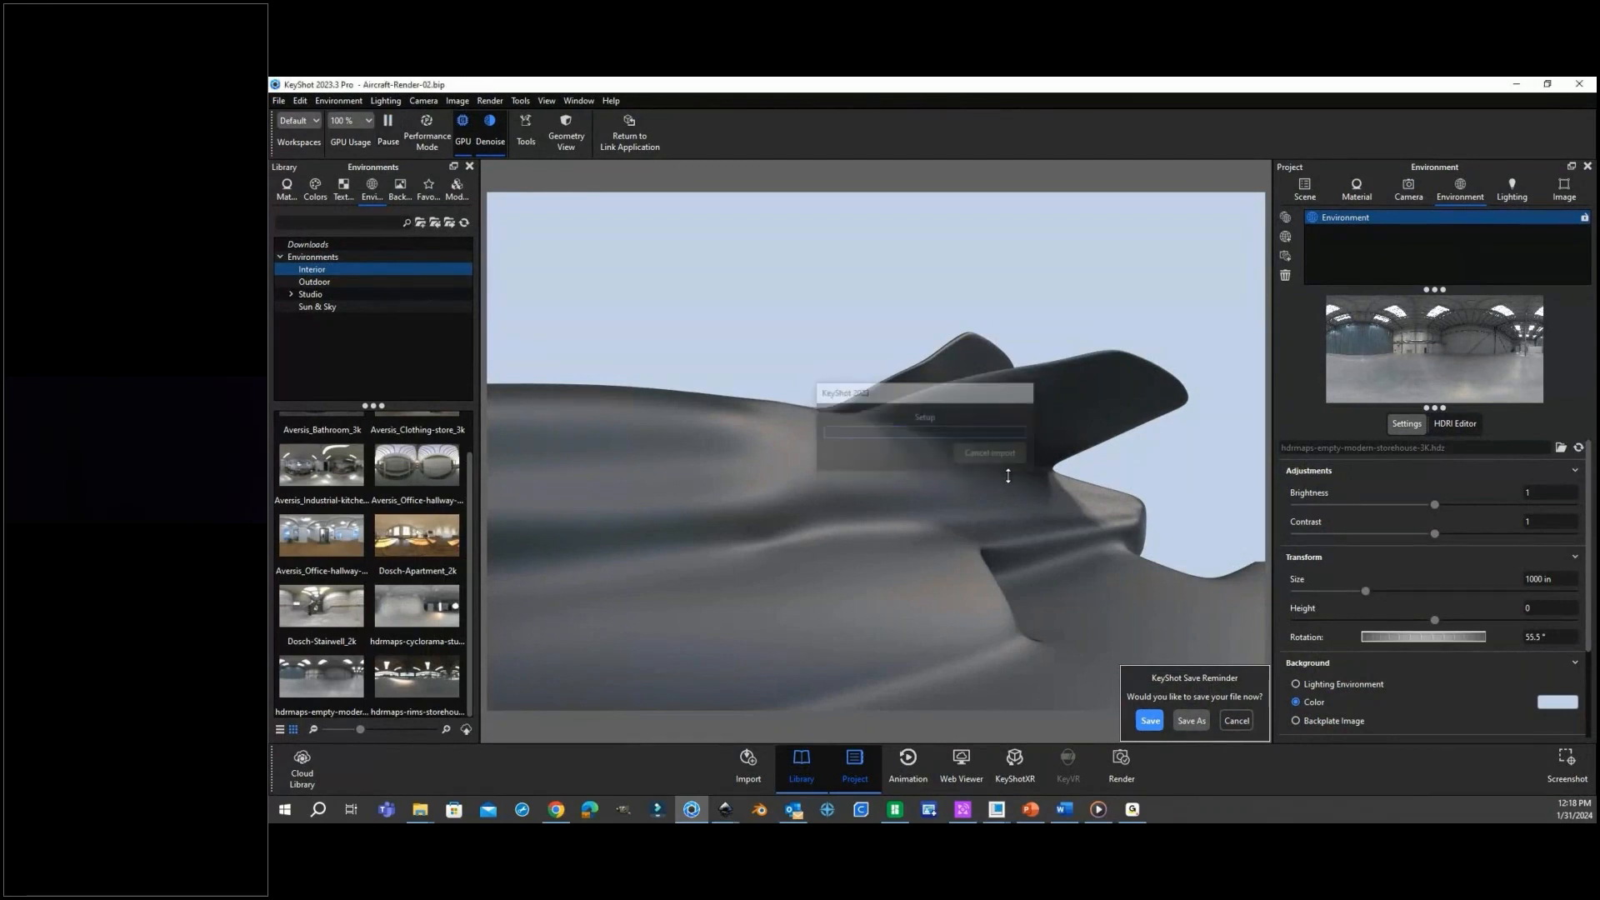
pyautogui.moveTo(993, 524); pyautogui.dragTo(1033, 442)
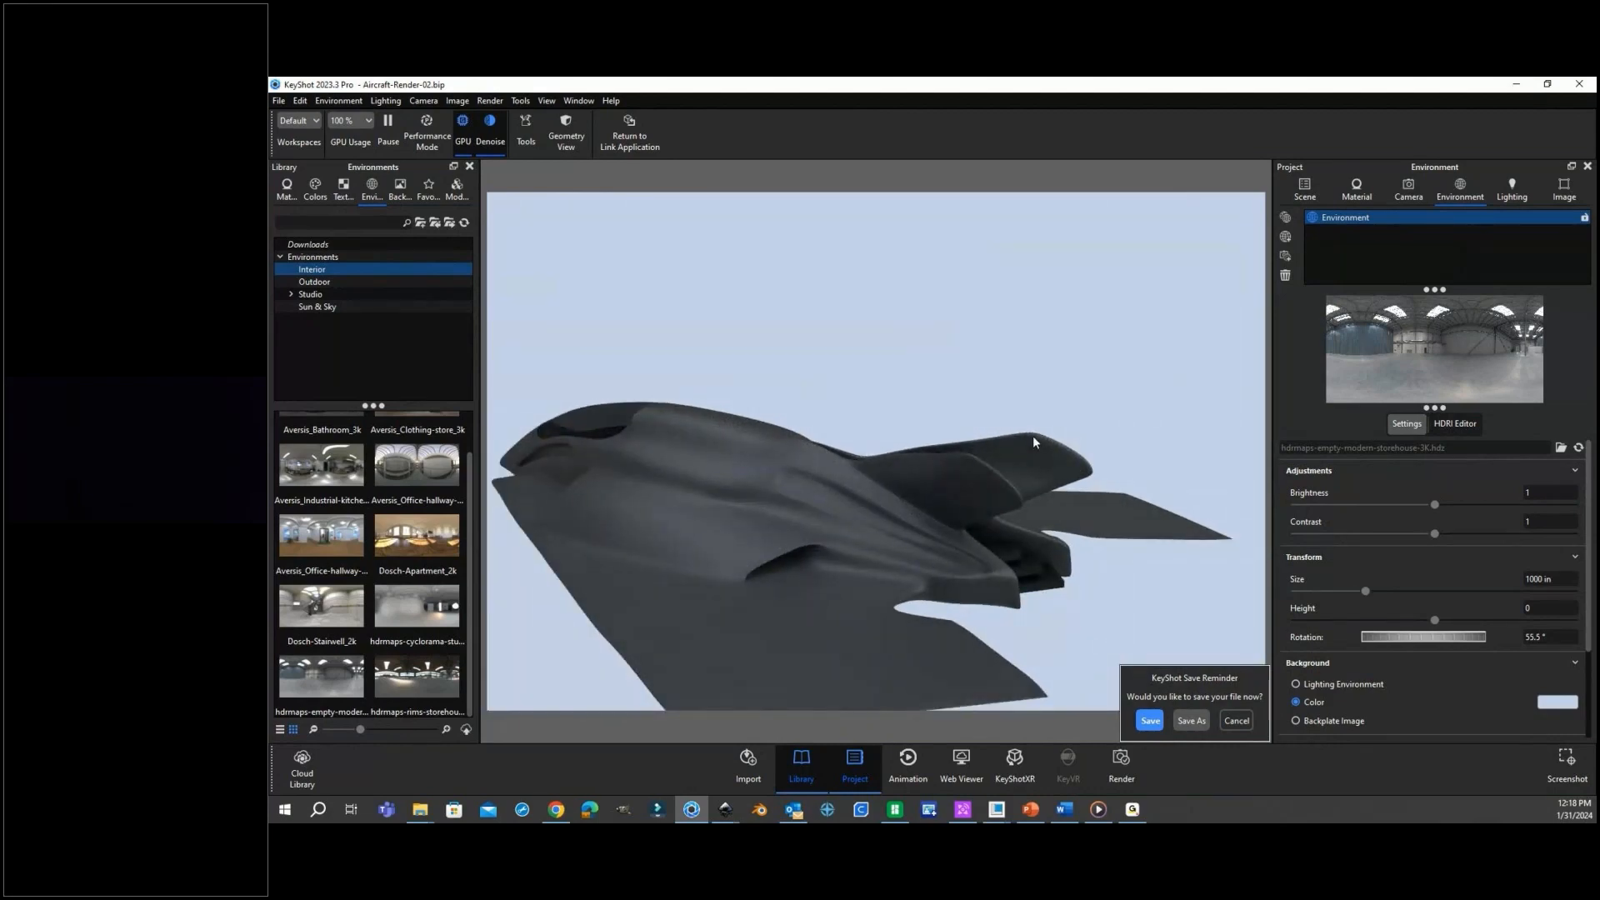
pyautogui.moveTo(850, 482); pyautogui.dragTo(900, 473)
pyautogui.moveTo(735, 440); pyautogui.dragTo(900, 508)
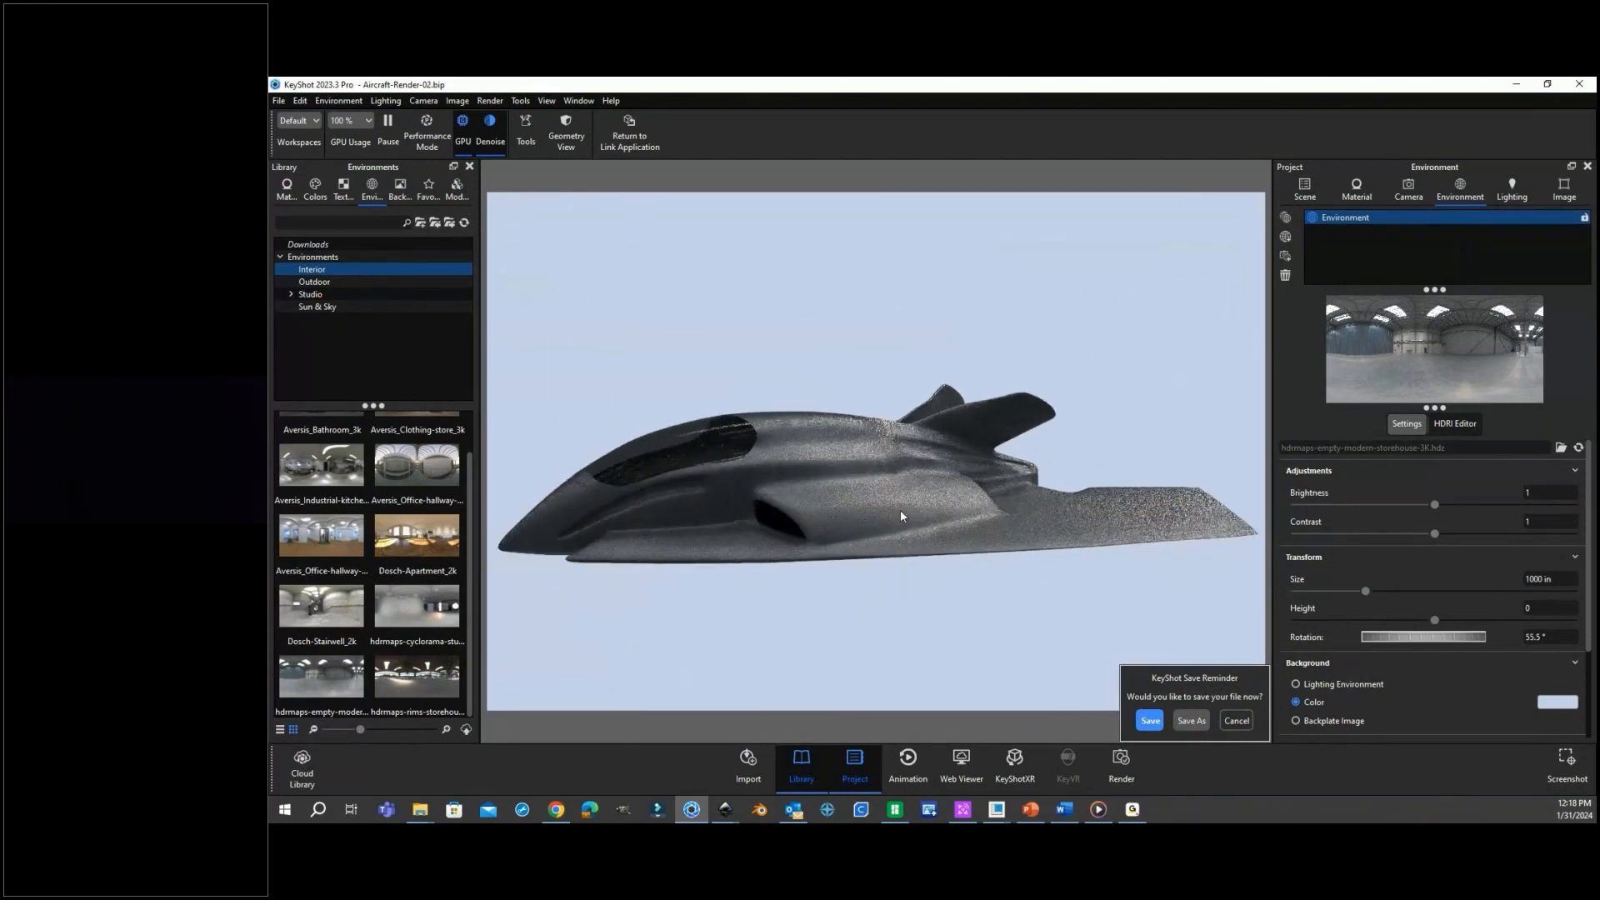
# Return to the active AIRCRAFT-01 part in Creo Parametric and view the whole aircraft with the modelling commands shown.
pyautogui.click(997, 812)
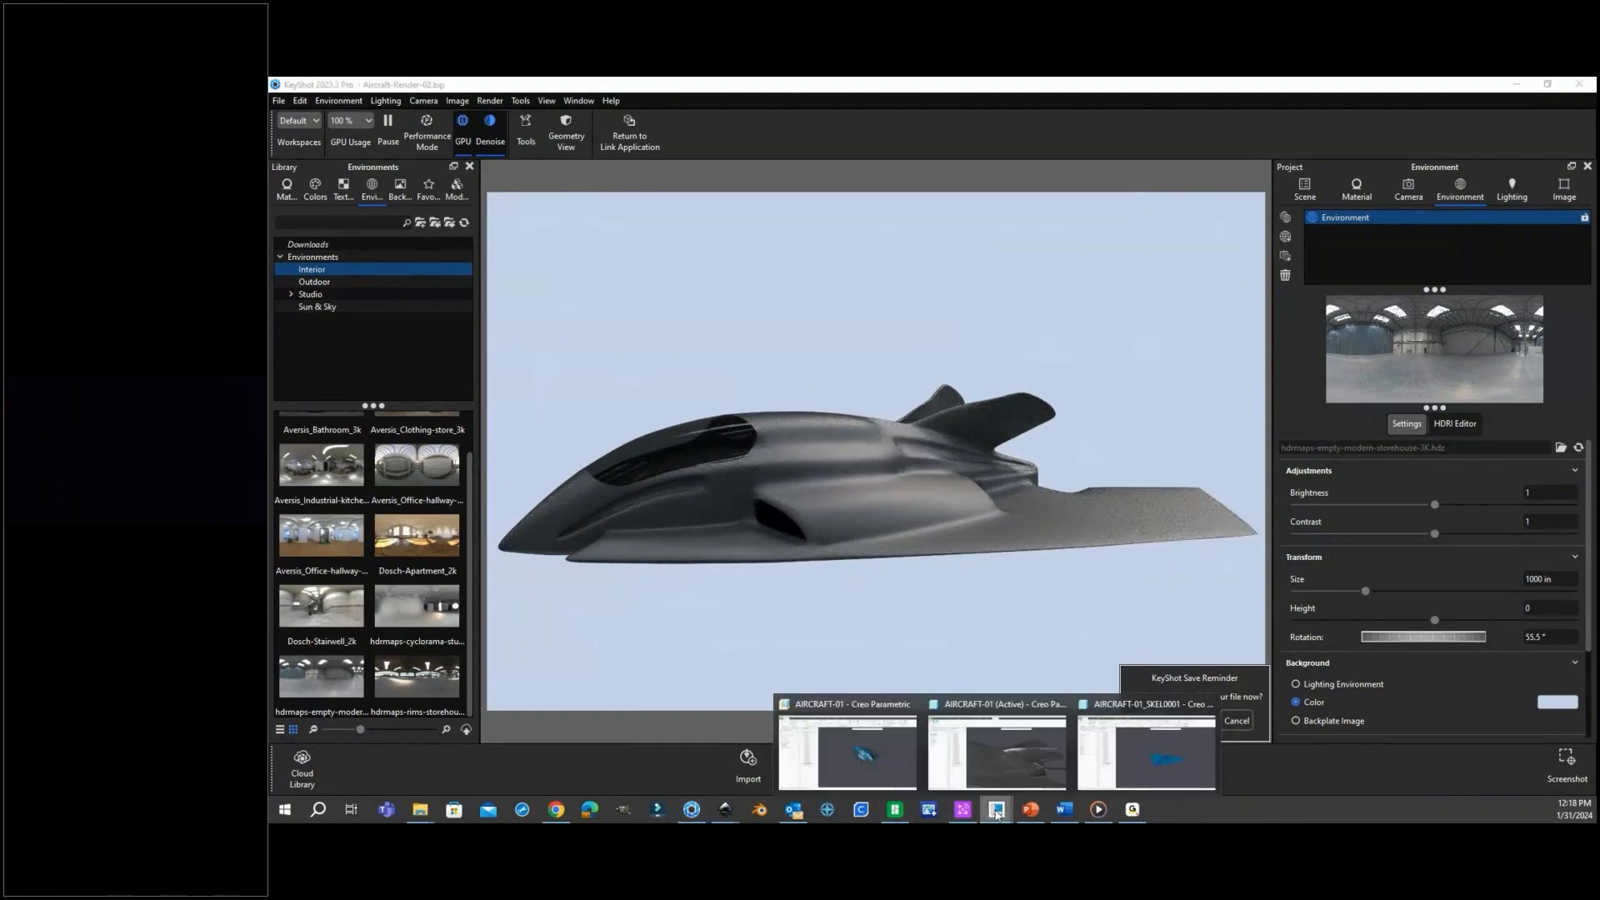
pyautogui.click(1011, 763)
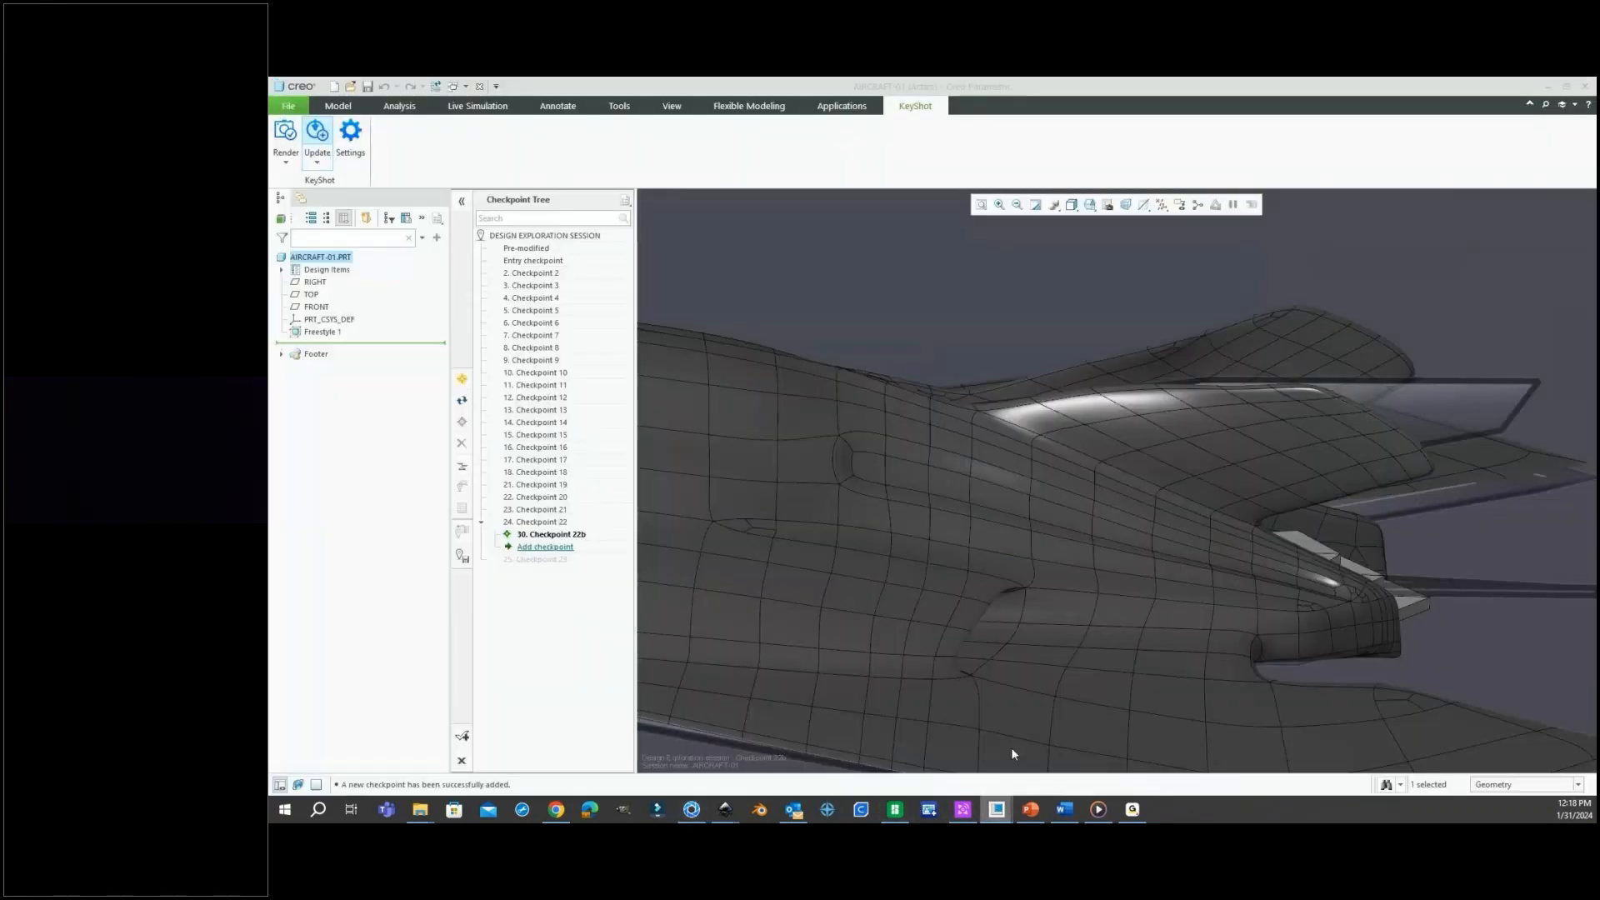
pyautogui.scroll(3, 1012, 750)
pyautogui.click(338, 108)
pyautogui.scroll(3, 1175, 492)
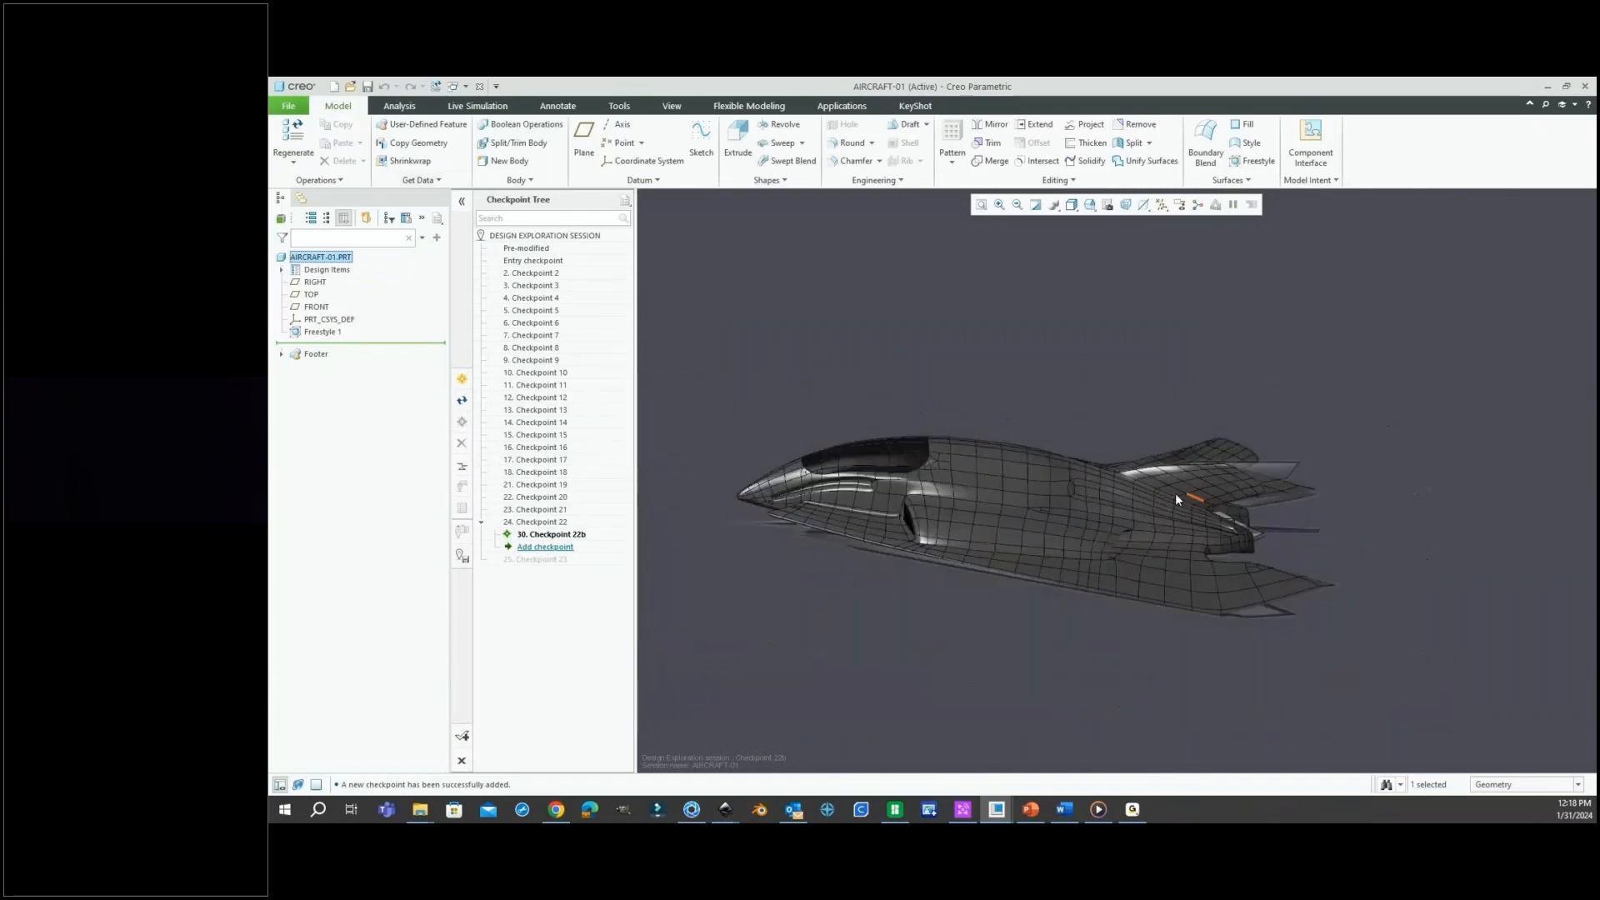
pyautogui.moveTo(1175, 492); pyautogui.dragTo(1328, 597, button='middle')
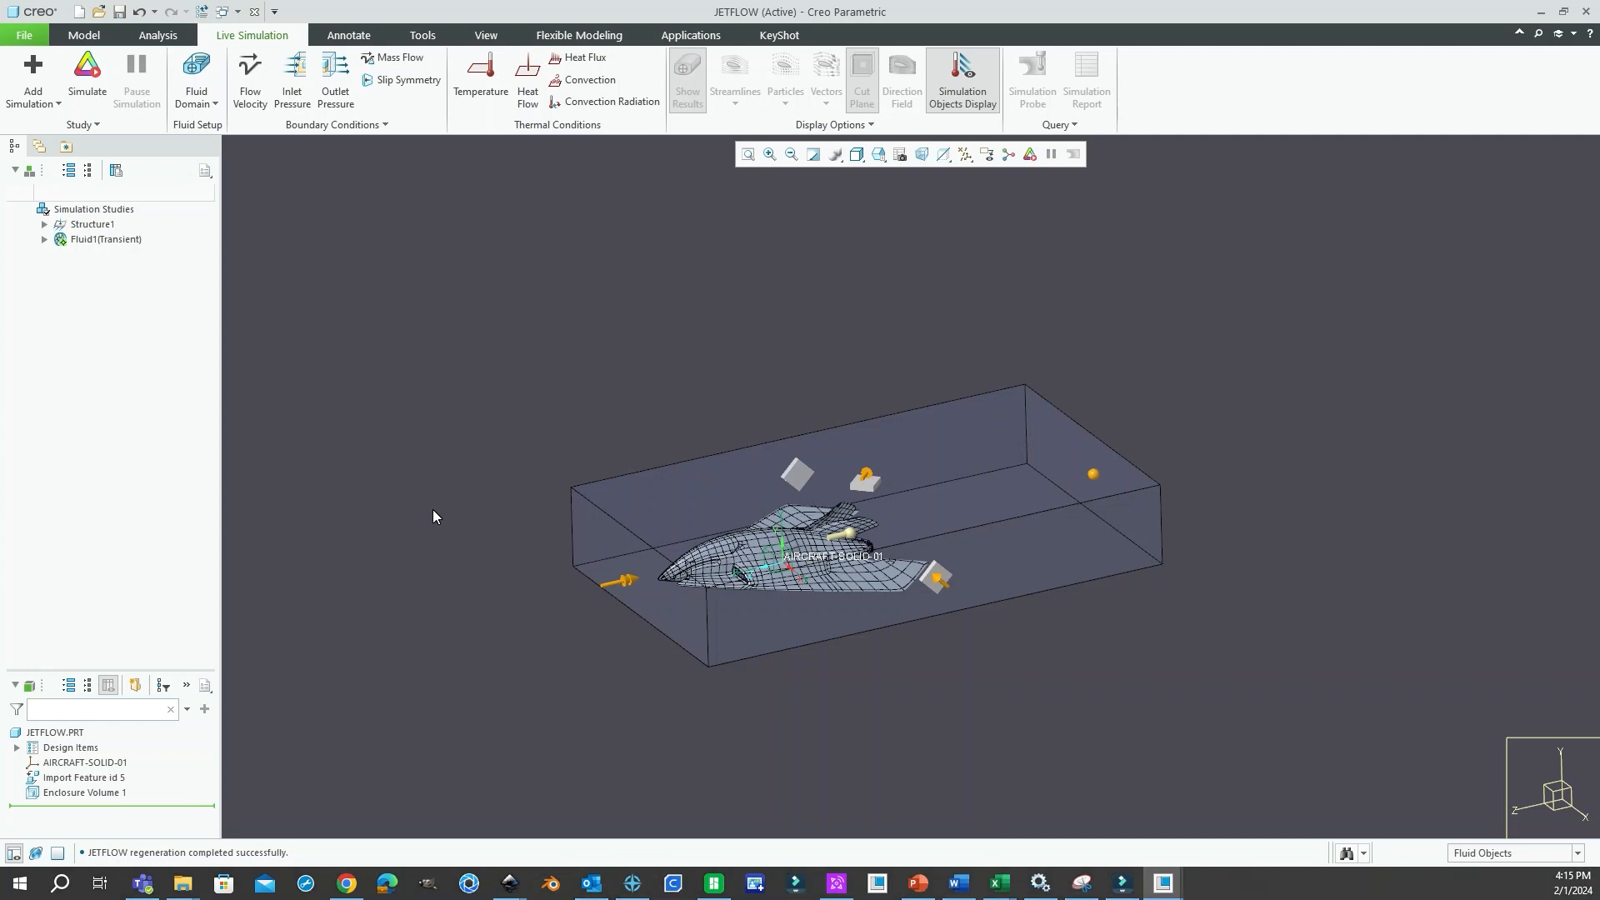
# Show the boundary conditions of the Fluid1 study of JETFLOW and start its live simulation.
pyautogui.click(44, 240)
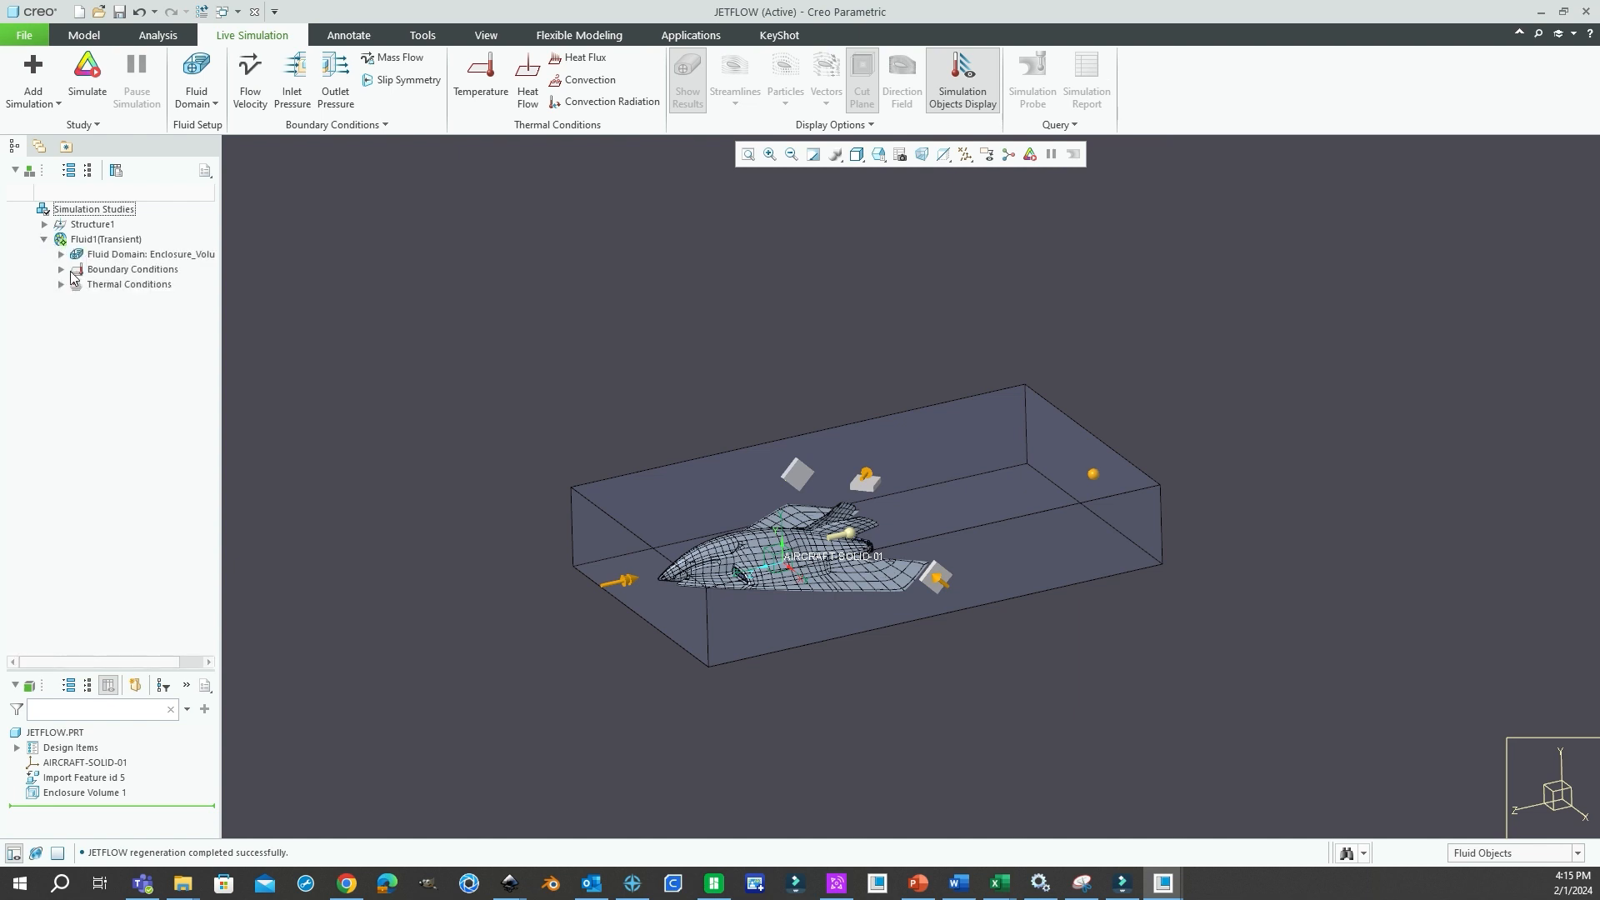
pyautogui.click(61, 270)
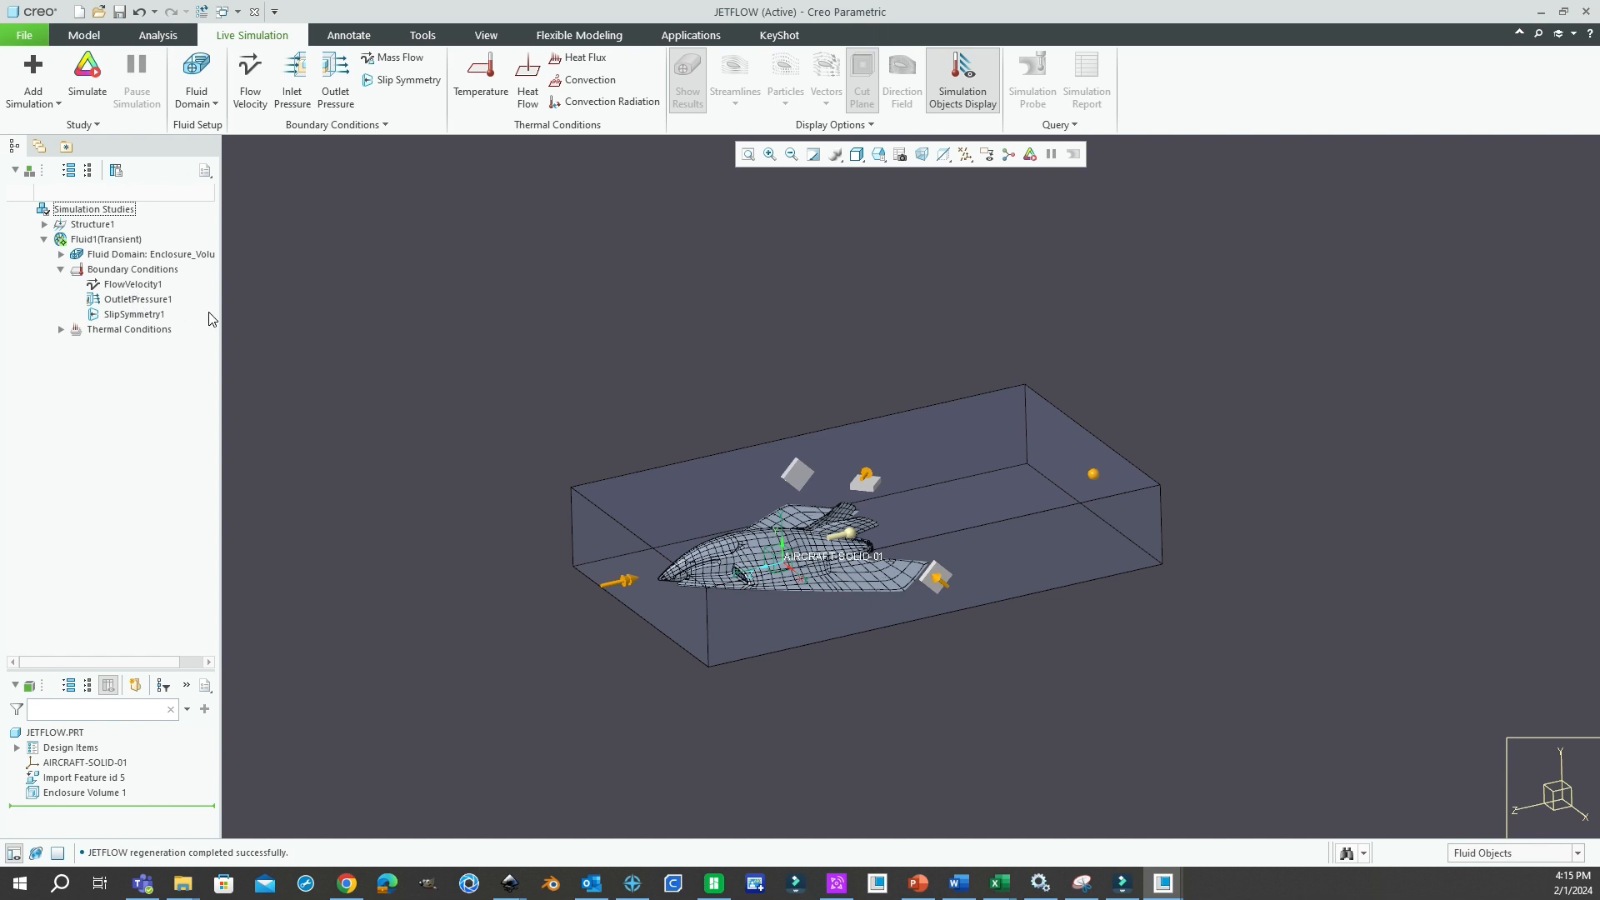
pyautogui.click(87, 71)
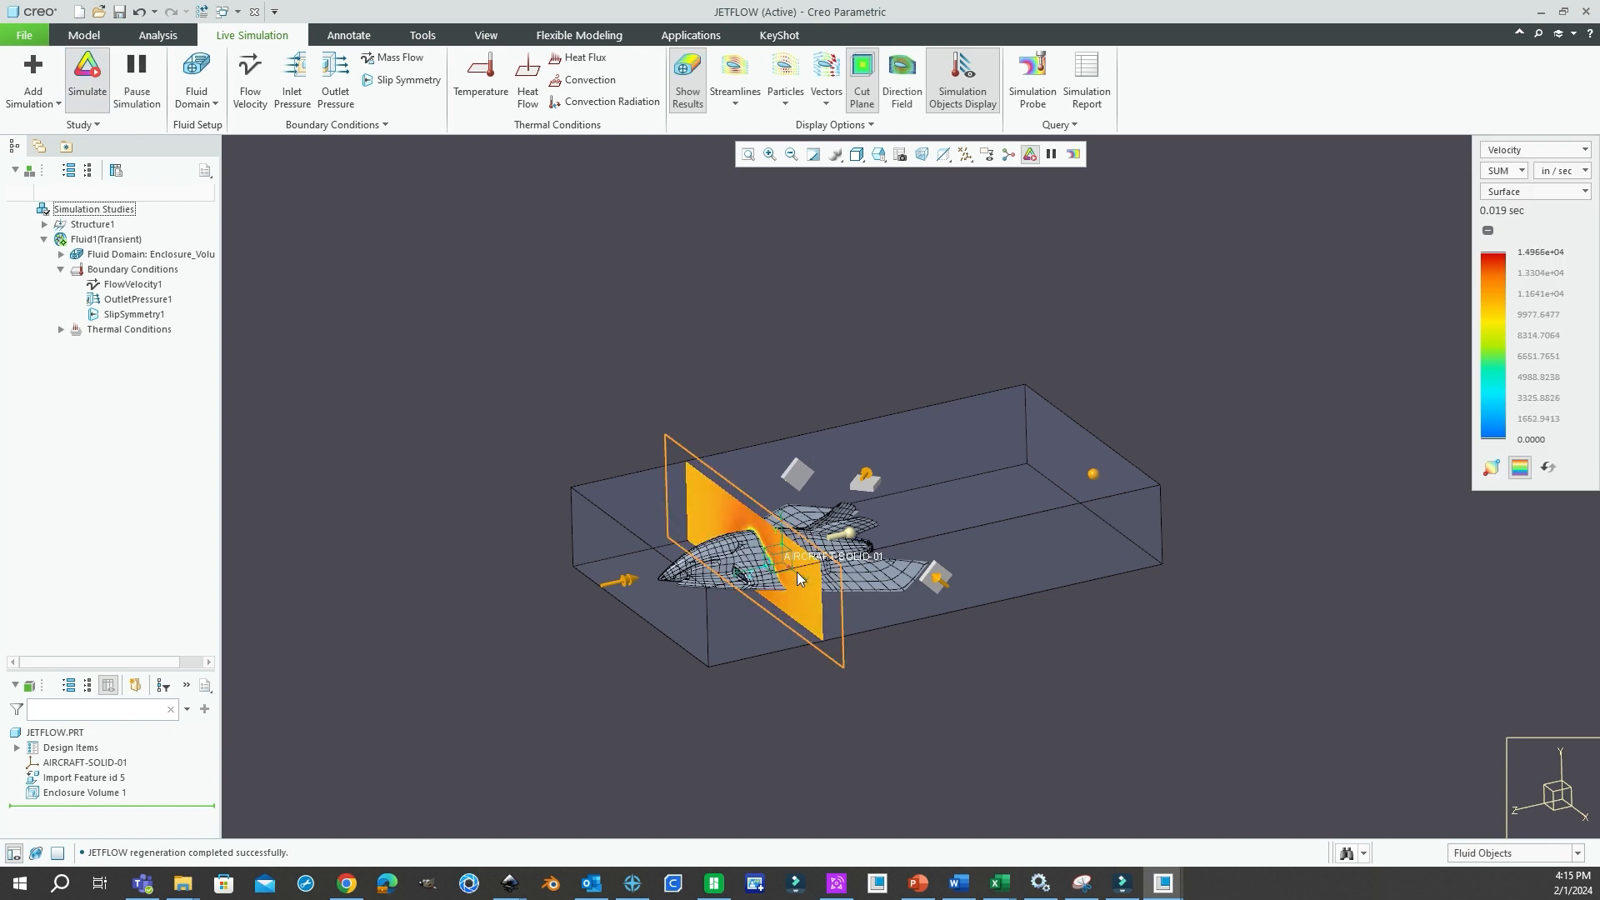
# Move the velocity cut plane forward to the aircraft's nose, then back across the wings.
pyautogui.scroll(-3, 795, 573)
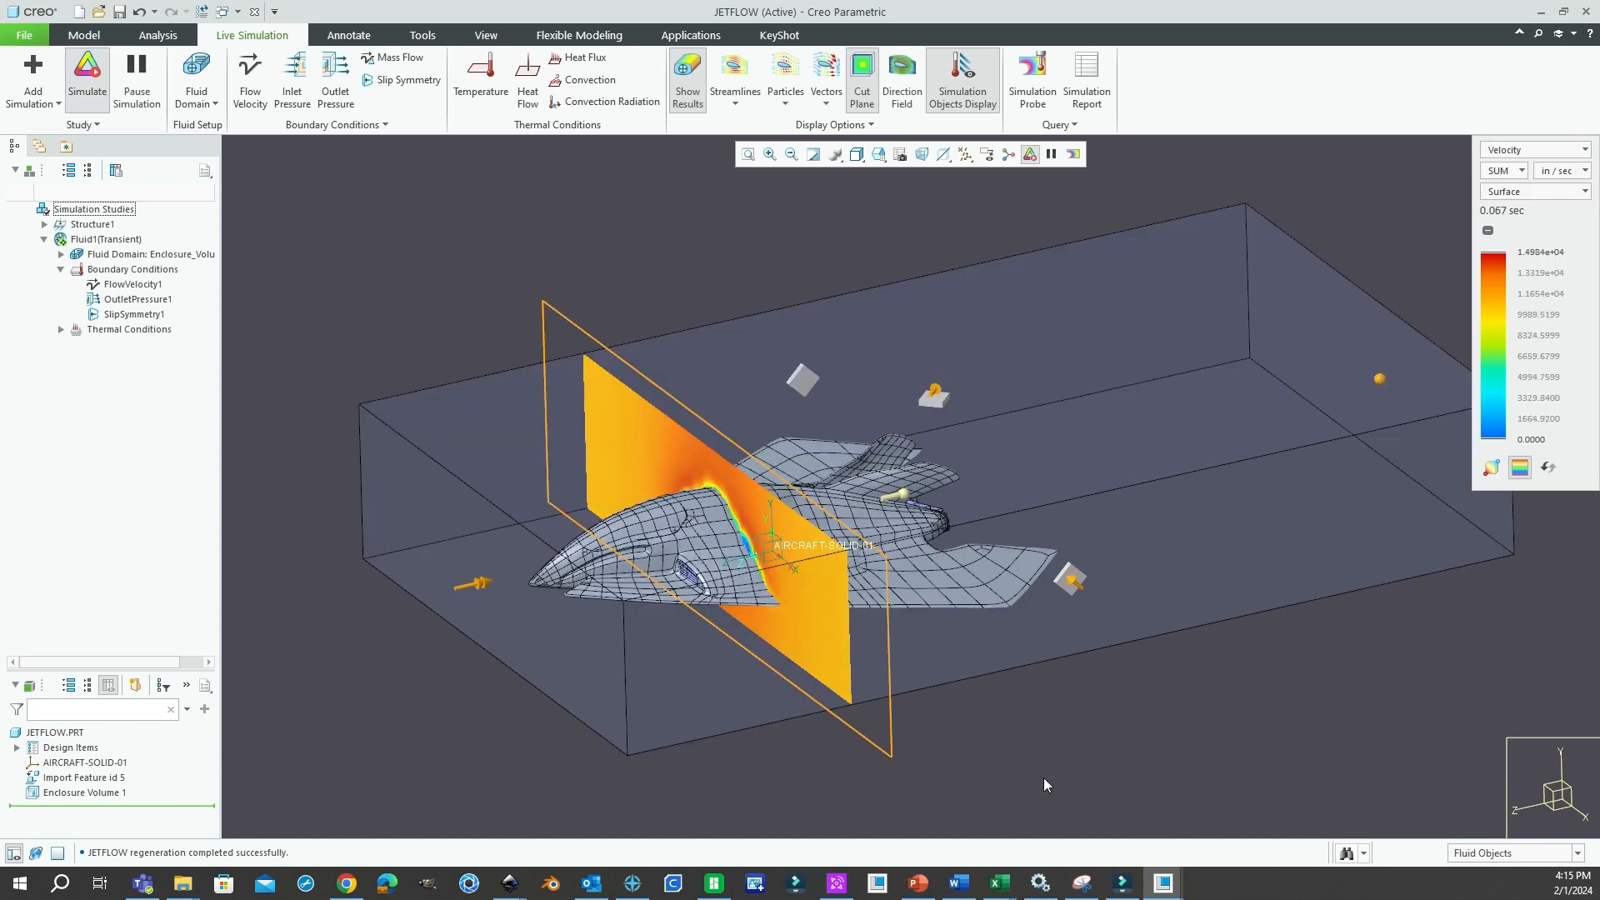
pyautogui.click(885, 749)
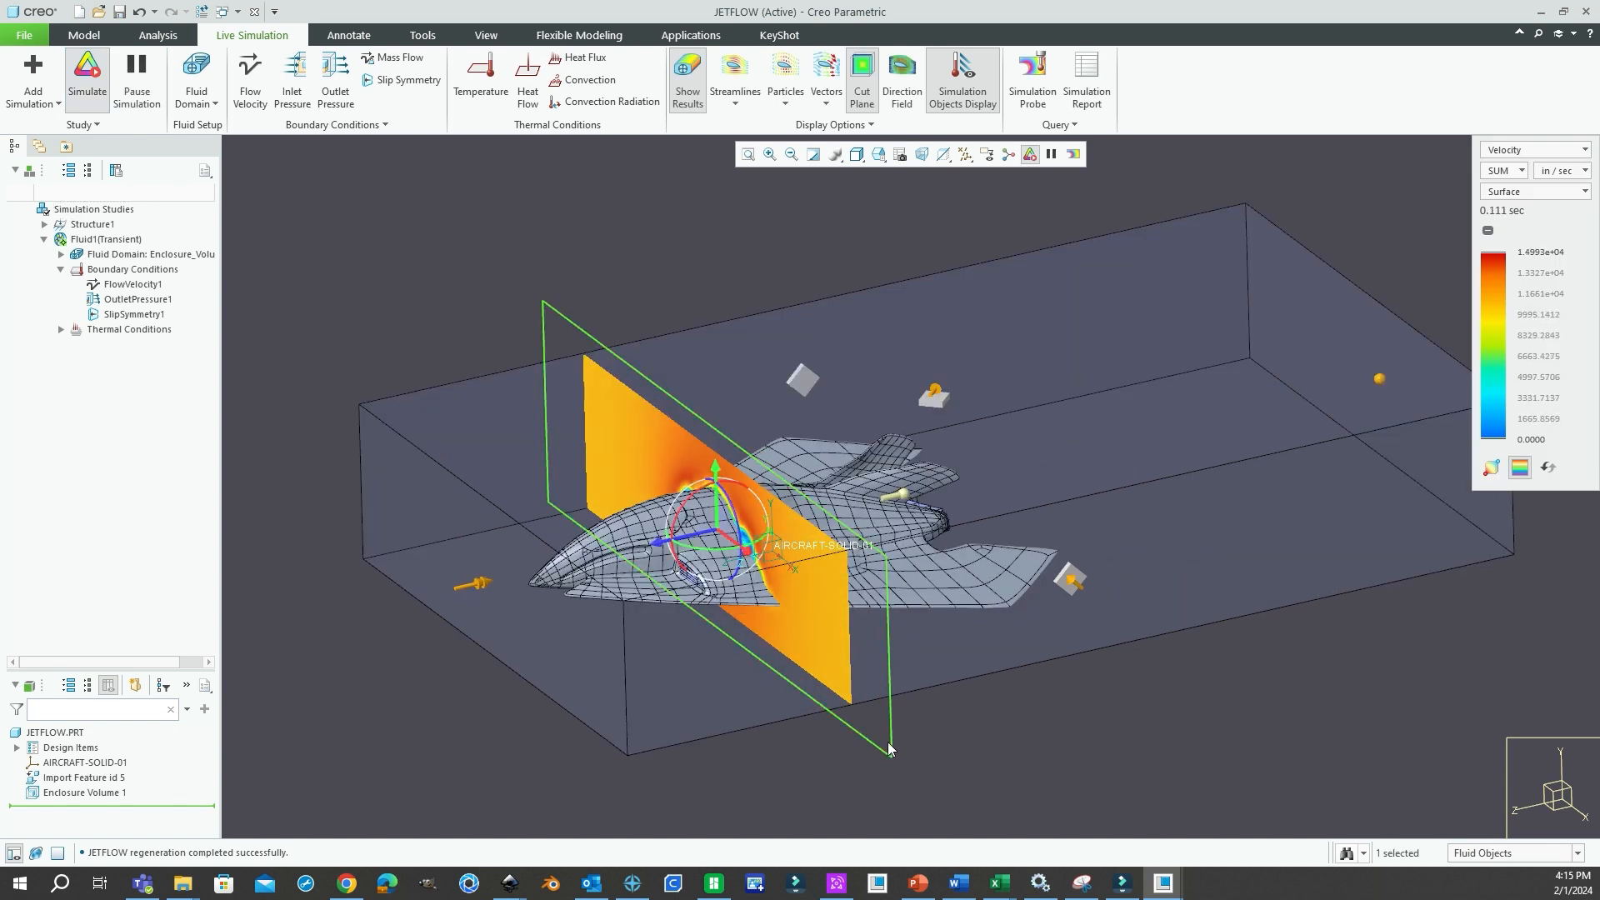
pyautogui.moveTo(661, 550); pyautogui.dragTo(517, 589)
pyautogui.moveTo(1018, 515)
pyautogui.mouseDown(button='middle')
pyautogui.moveTo(1044, 417)
pyautogui.moveTo(1046, 524)
pyautogui.mouseUp(button='middle')
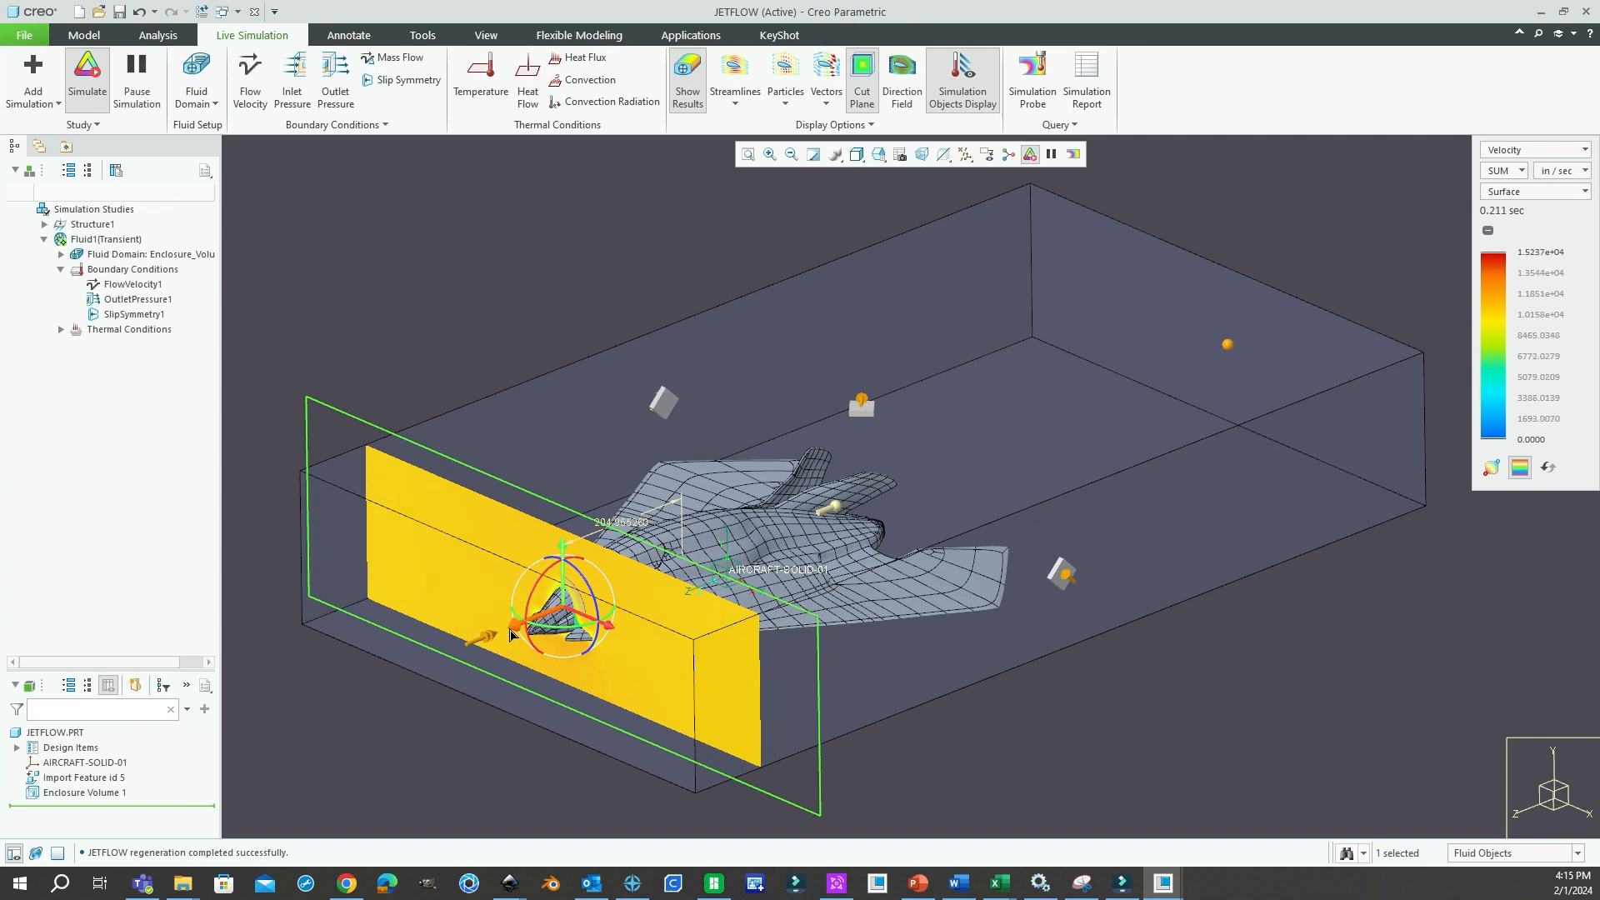
pyautogui.moveTo(527, 629); pyautogui.dragTo(703, 576)
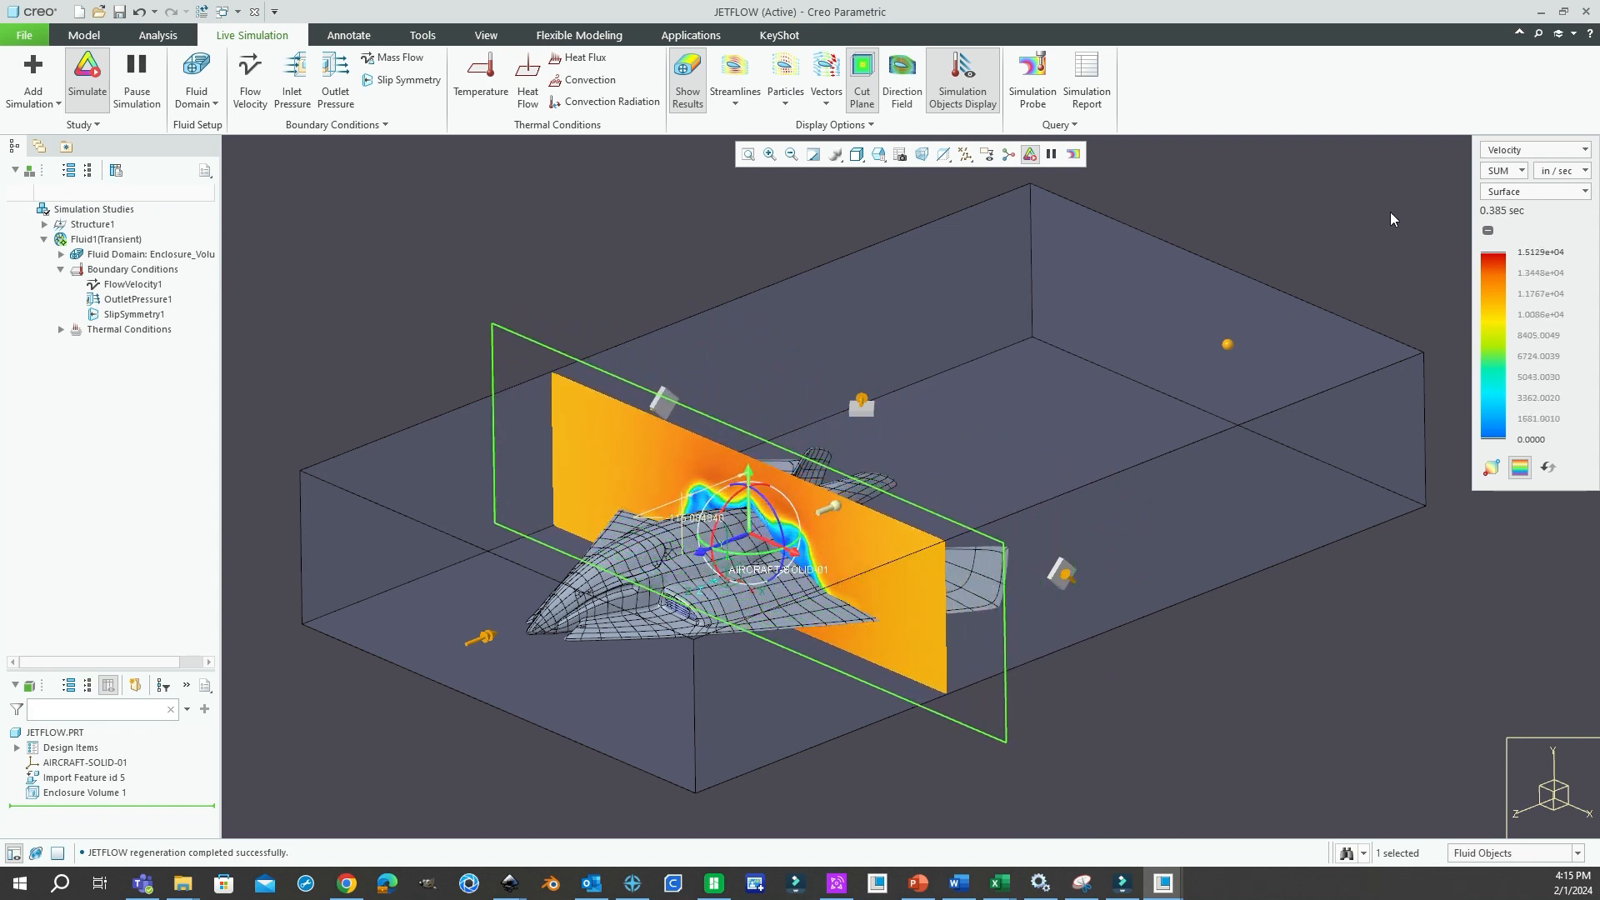
# Display pressure results and move the cut plane forward to examine the pressure around the aircraft's nose.
pyautogui.click(1584, 152)
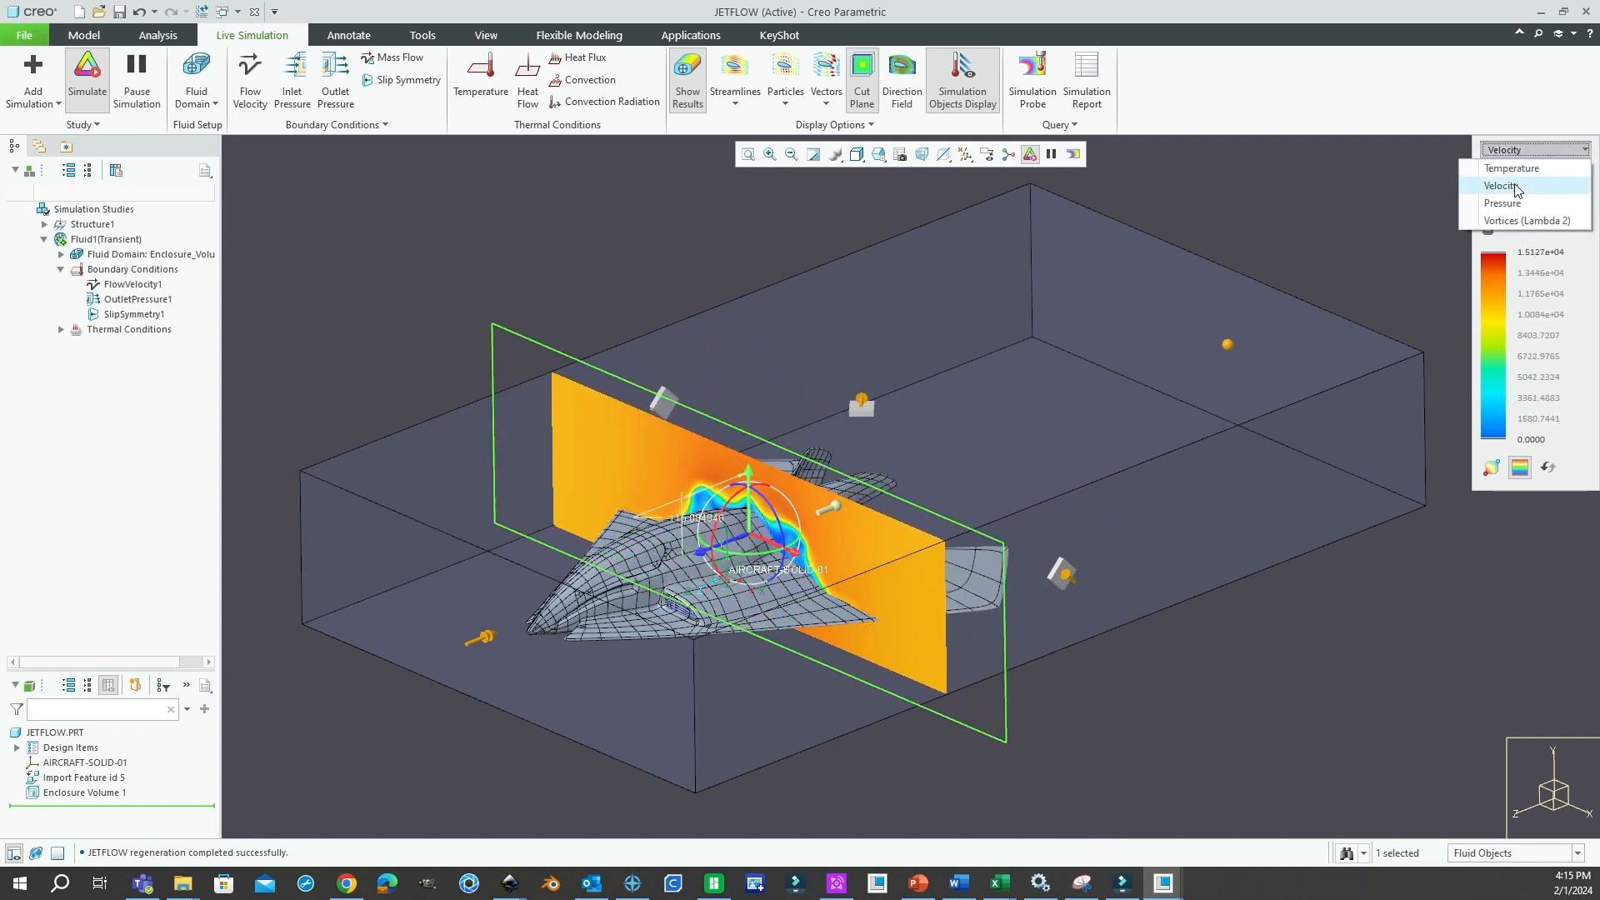
pyautogui.click(1507, 203)
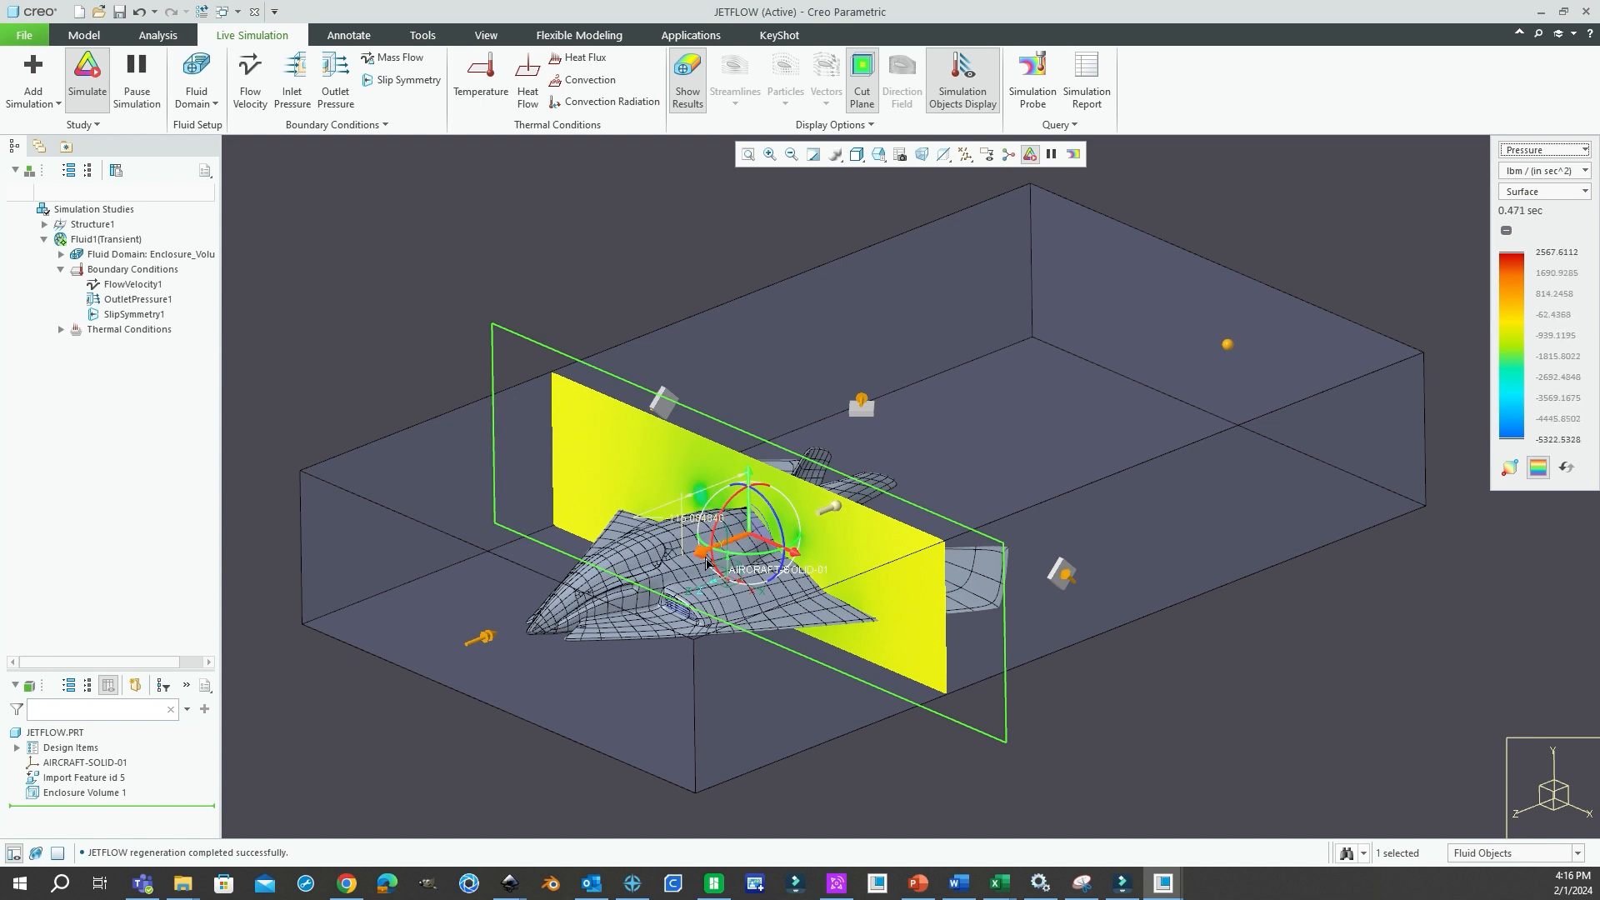
pyautogui.moveTo(707, 563); pyautogui.dragTo(600, 631)
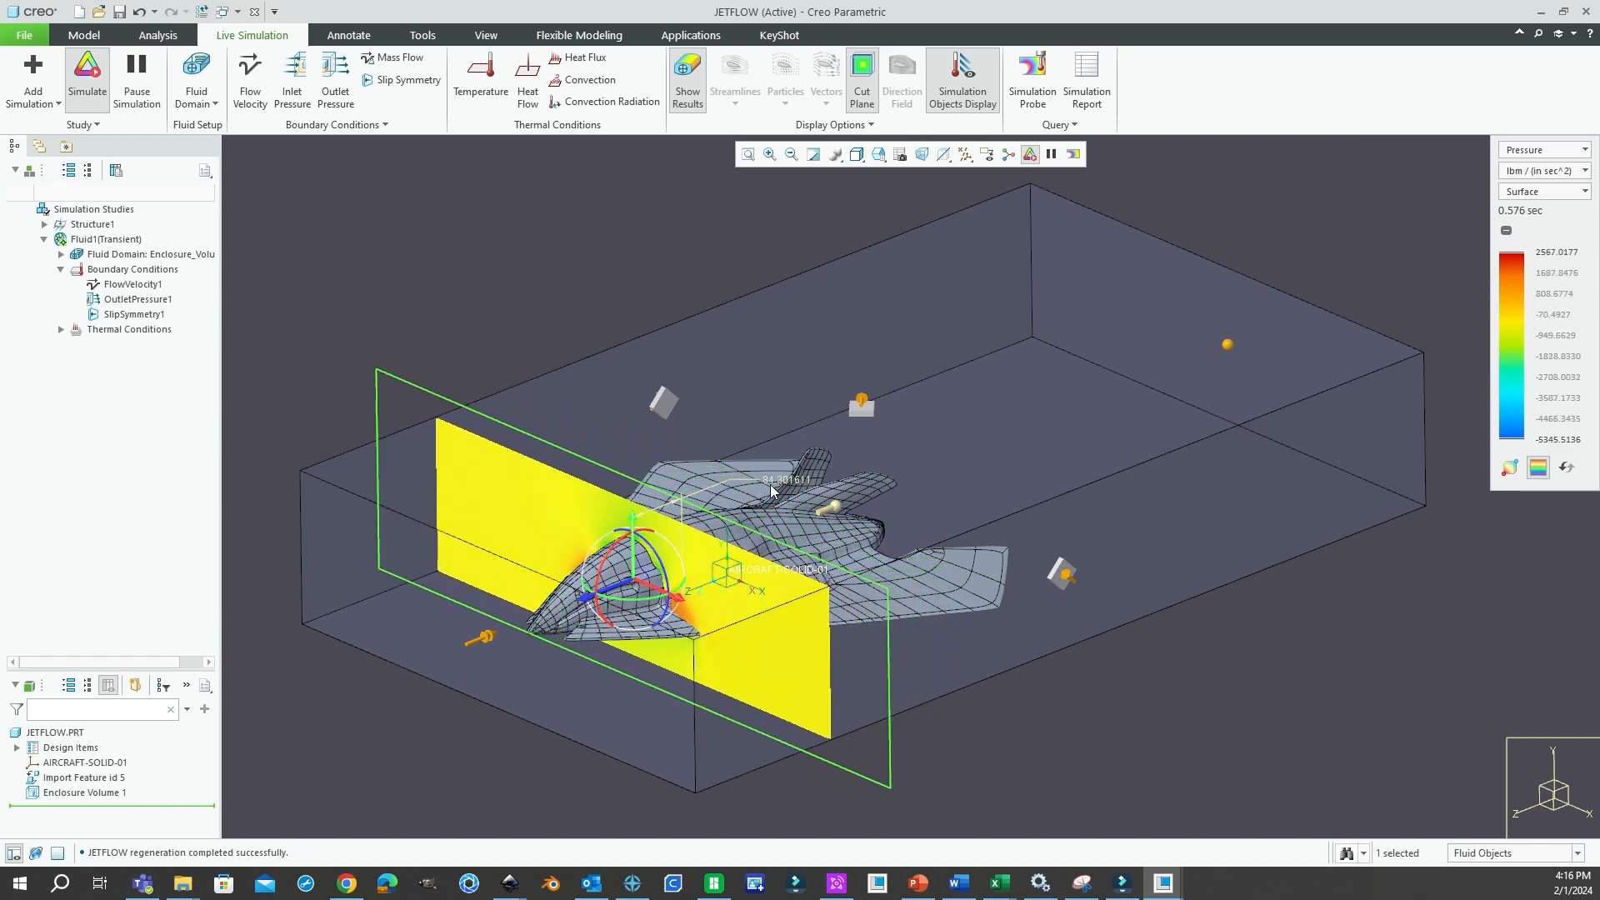
pyautogui.moveTo(771, 486); pyautogui.dragTo(731, 518, button='middle')
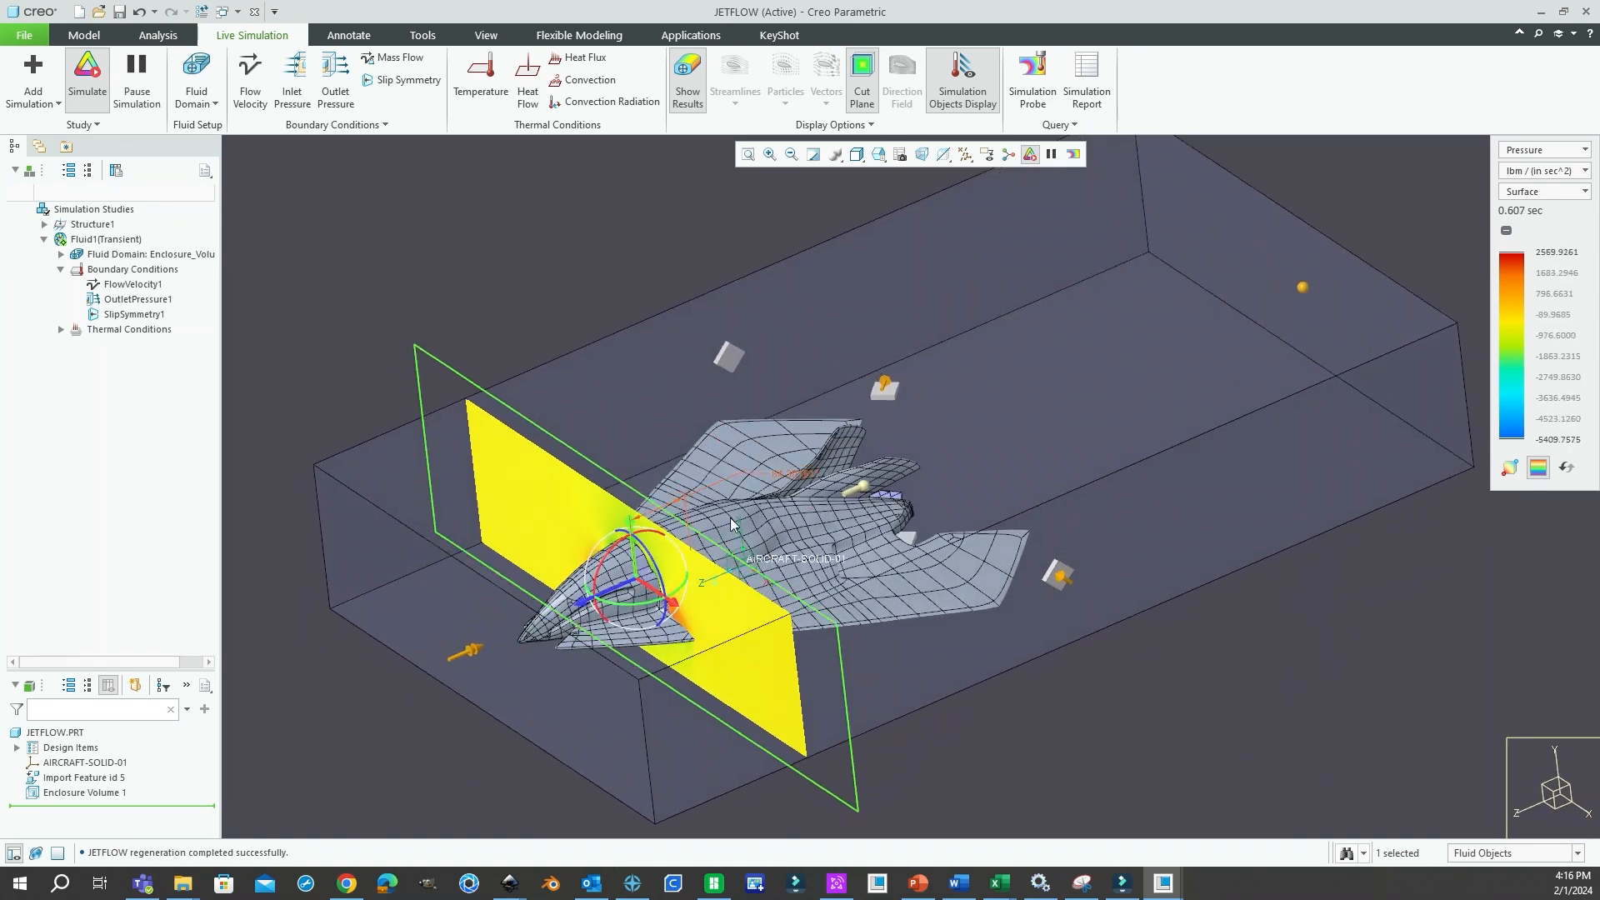
pyautogui.moveTo(587, 612); pyautogui.dragTo(568, 621)
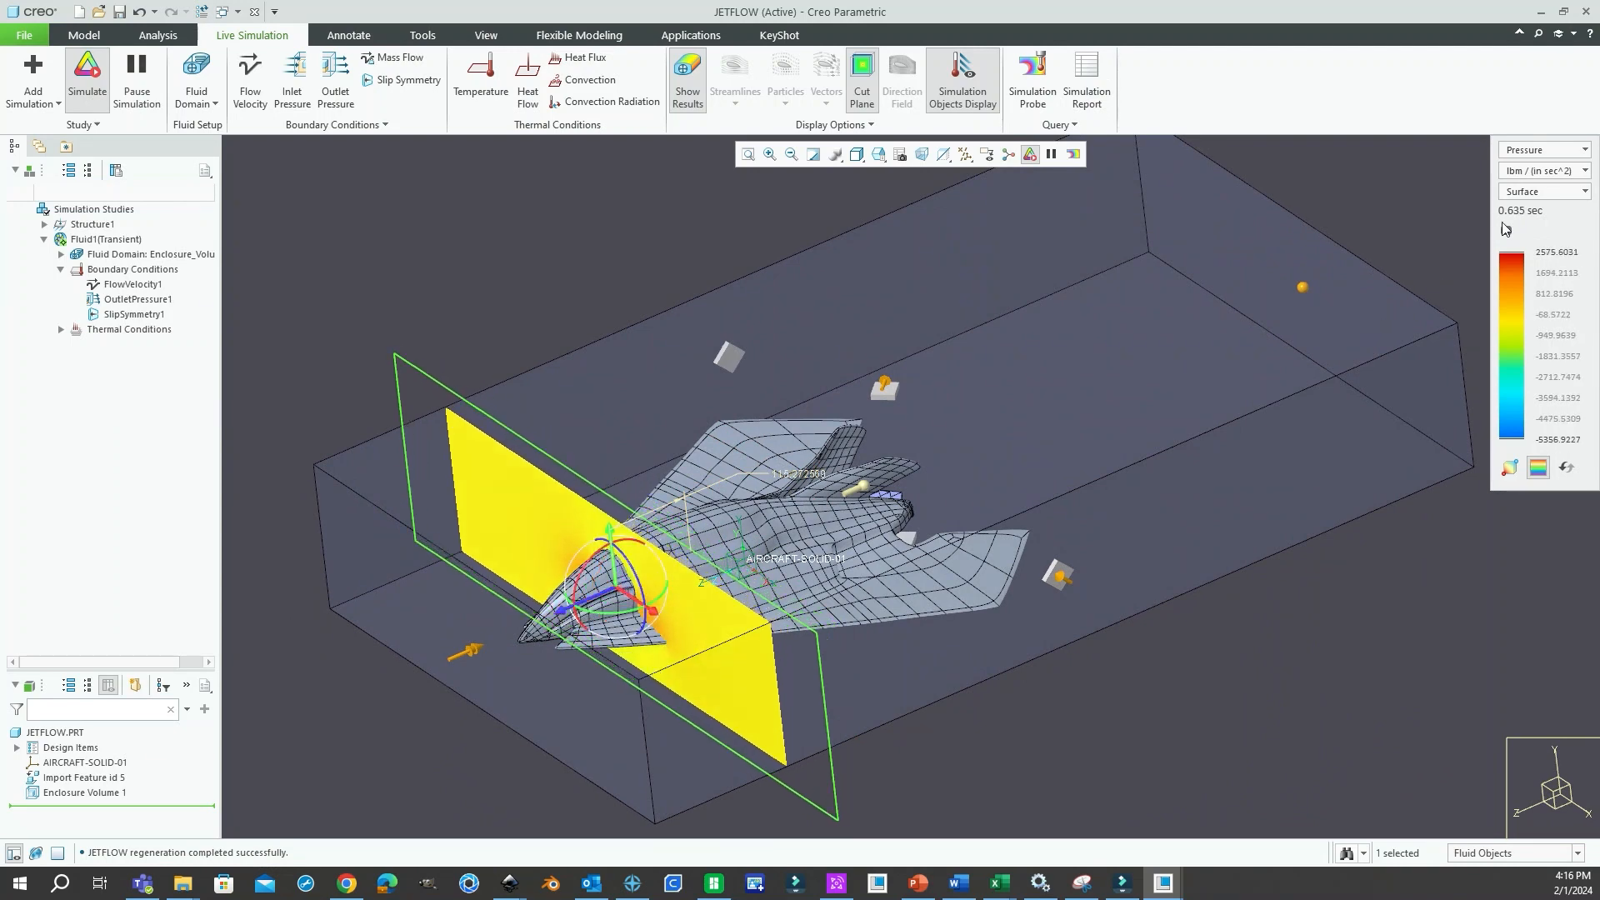
# Display velocity results and rotate the cut plane lengthwise along the aircraft to examine the flow and wake.
pyautogui.click(1584, 151)
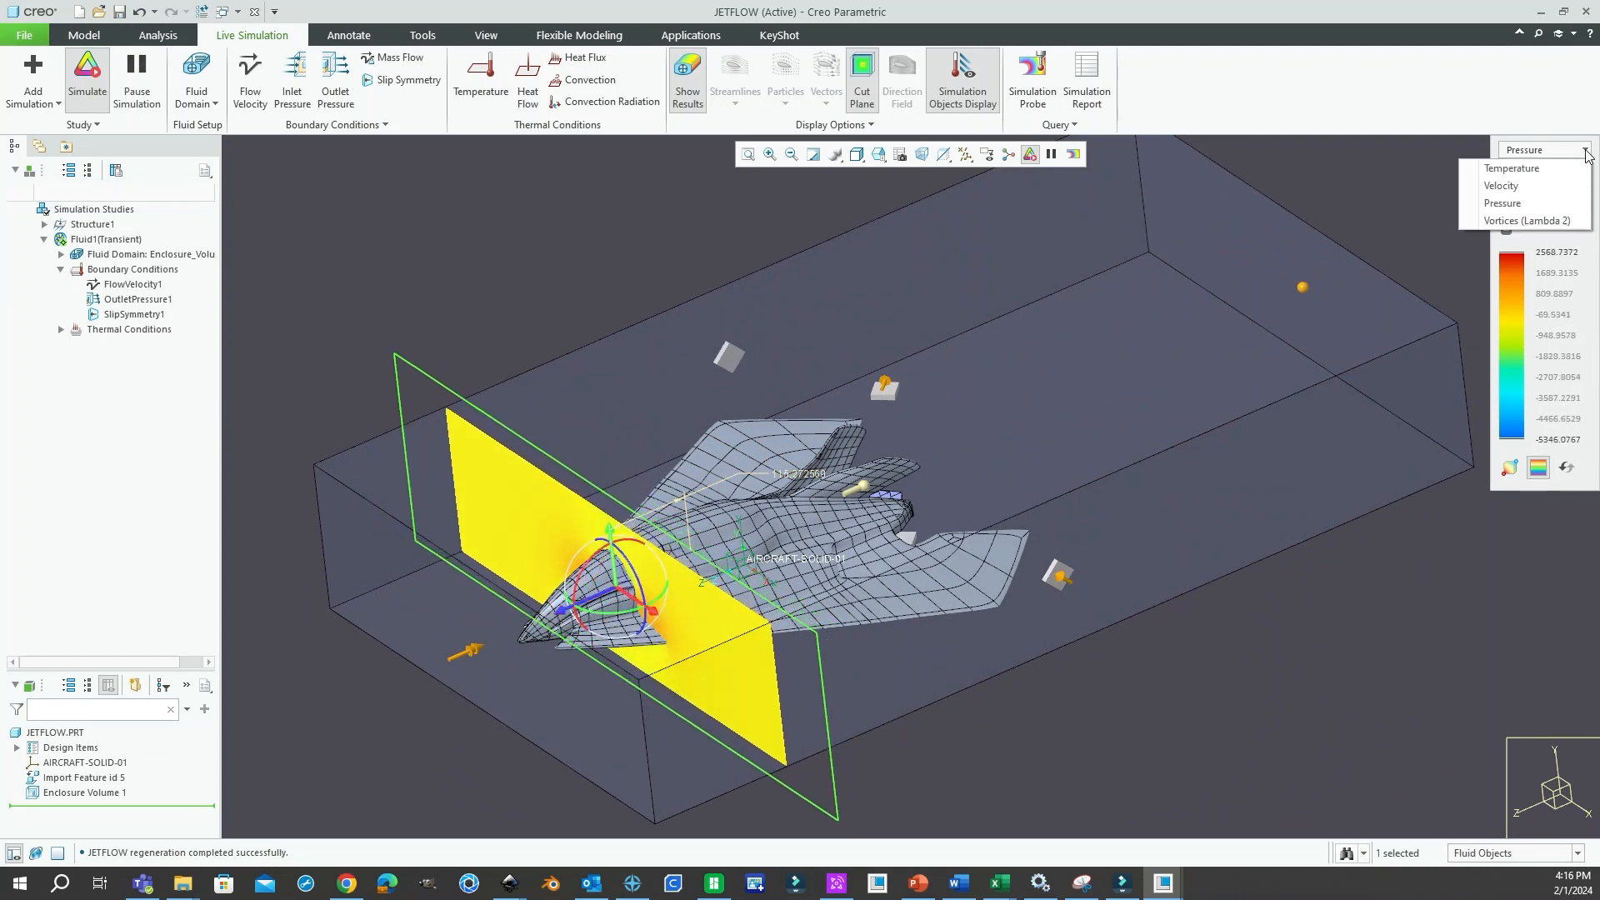
pyautogui.click(1531, 189)
pyautogui.moveTo(617, 623); pyautogui.dragTo(664, 585)
pyautogui.moveTo(646, 602); pyautogui.dragTo(627, 573, button='middle')
pyautogui.scroll(3, 664, 435)
pyautogui.scroll(-4, 806, 614)
pyautogui.scroll(3, 806, 614)
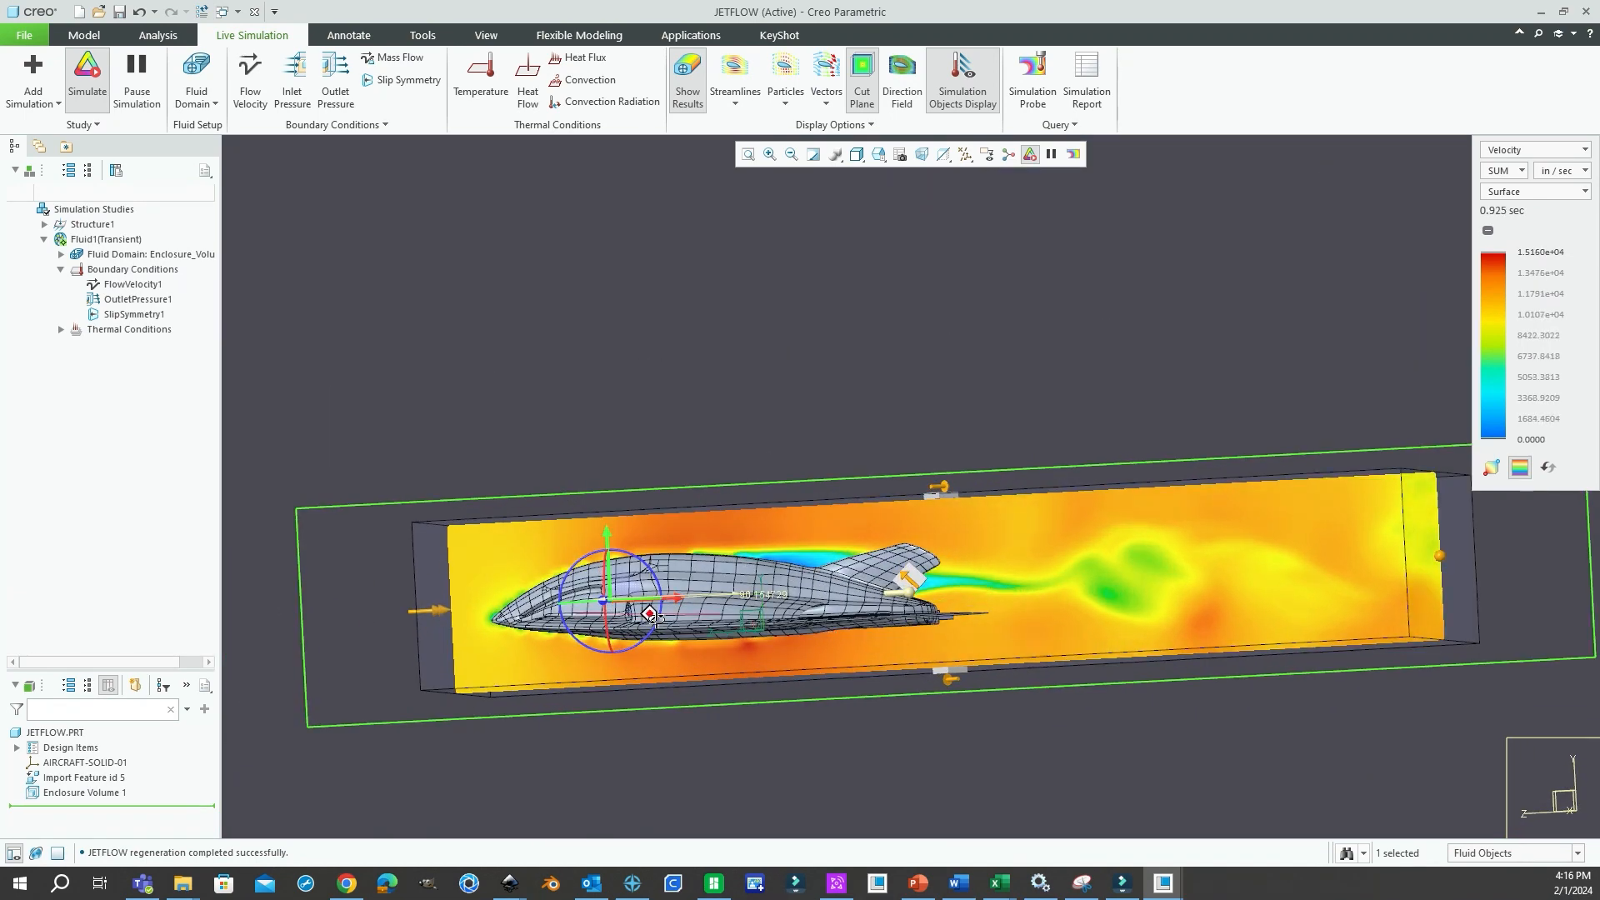
pyautogui.moveTo(640, 615); pyautogui.dragTo(697, 647, button='middle')
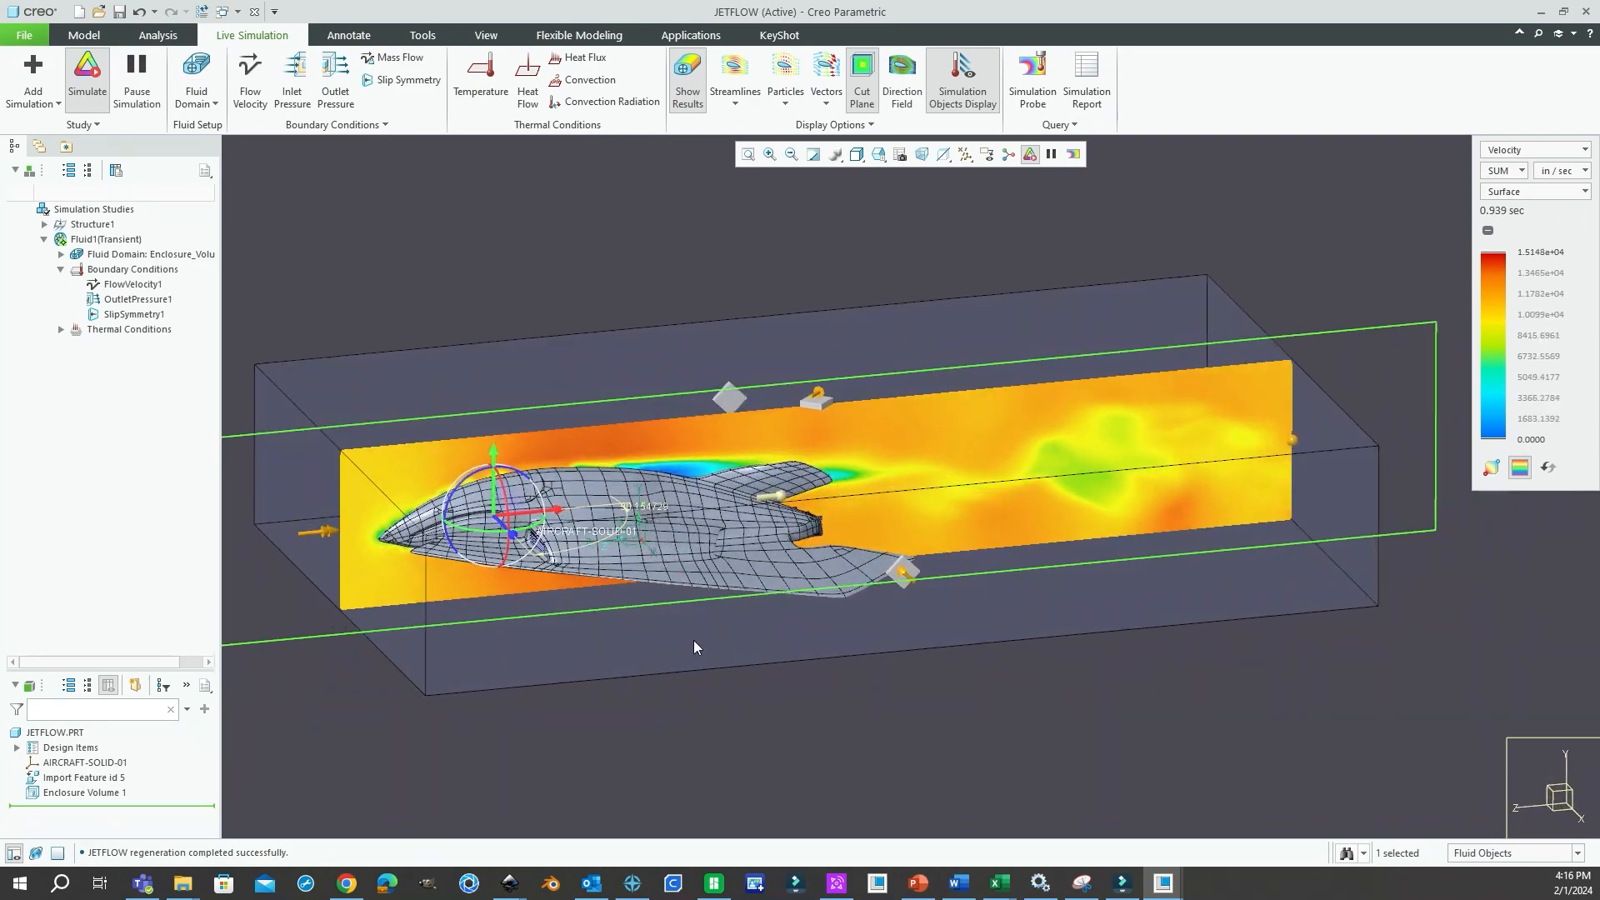
# Display the velocity results as vectors and examine the flow around the aircraft from above and from the front.
pyautogui.click(825, 79)
pyautogui.moveTo(716, 542); pyautogui.dragTo(735, 542, button='middle')
pyautogui.scroll(-5, 762, 273)
pyautogui.moveTo(762, 273); pyautogui.dragTo(783, 327, button='middle')
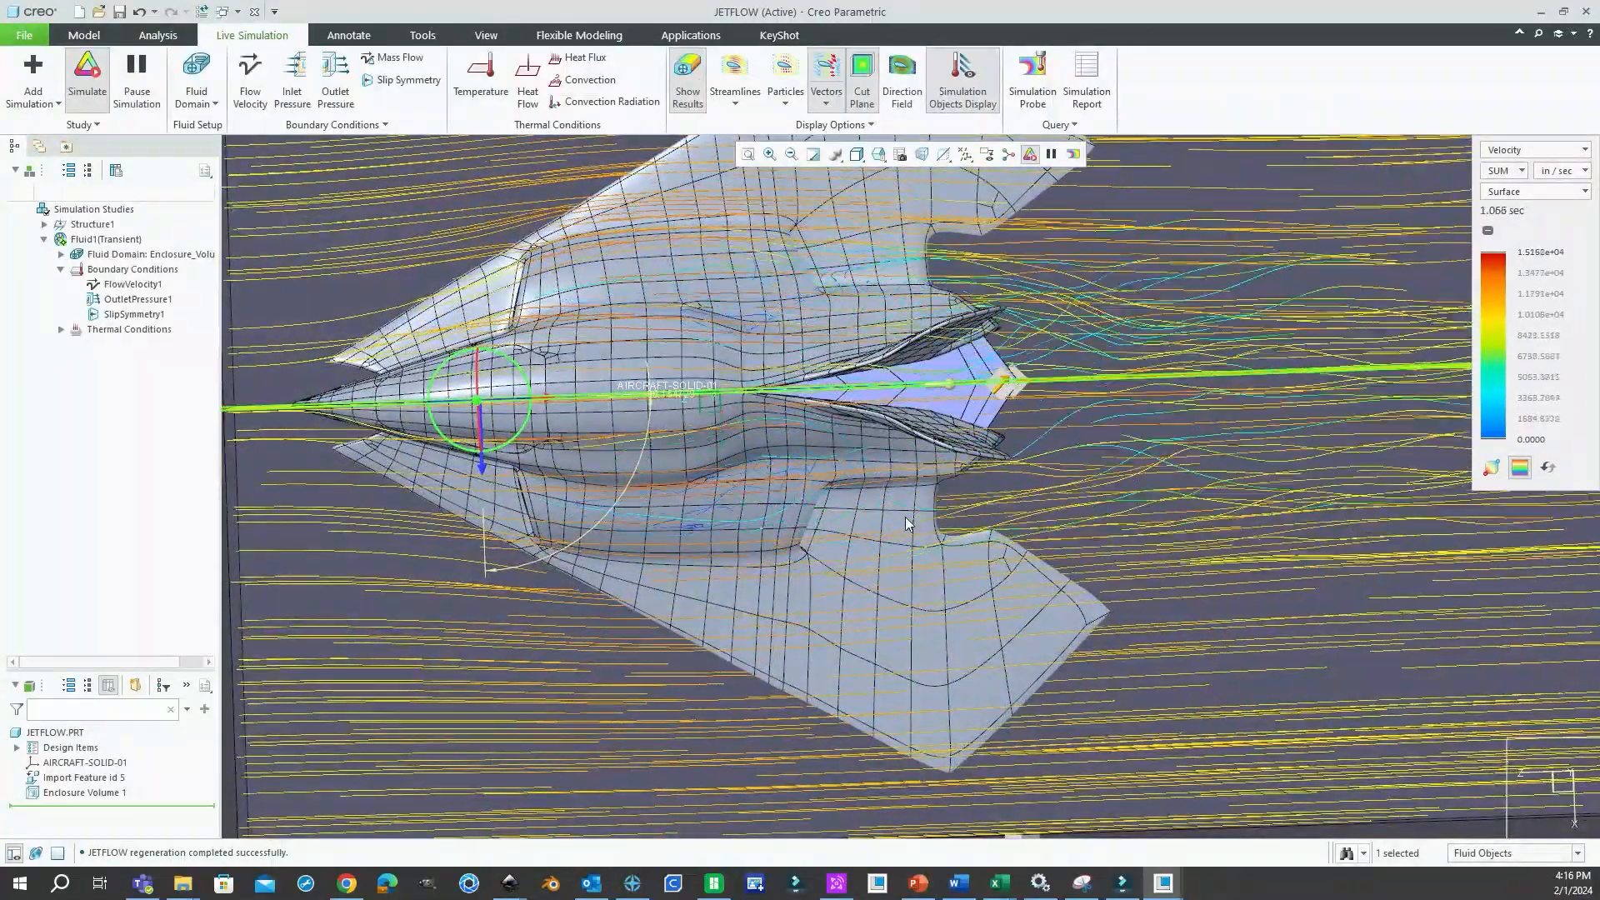
pyautogui.scroll(4, 905, 516)
pyautogui.moveTo(881, 510); pyautogui.dragTo(1007, 363, button='middle')
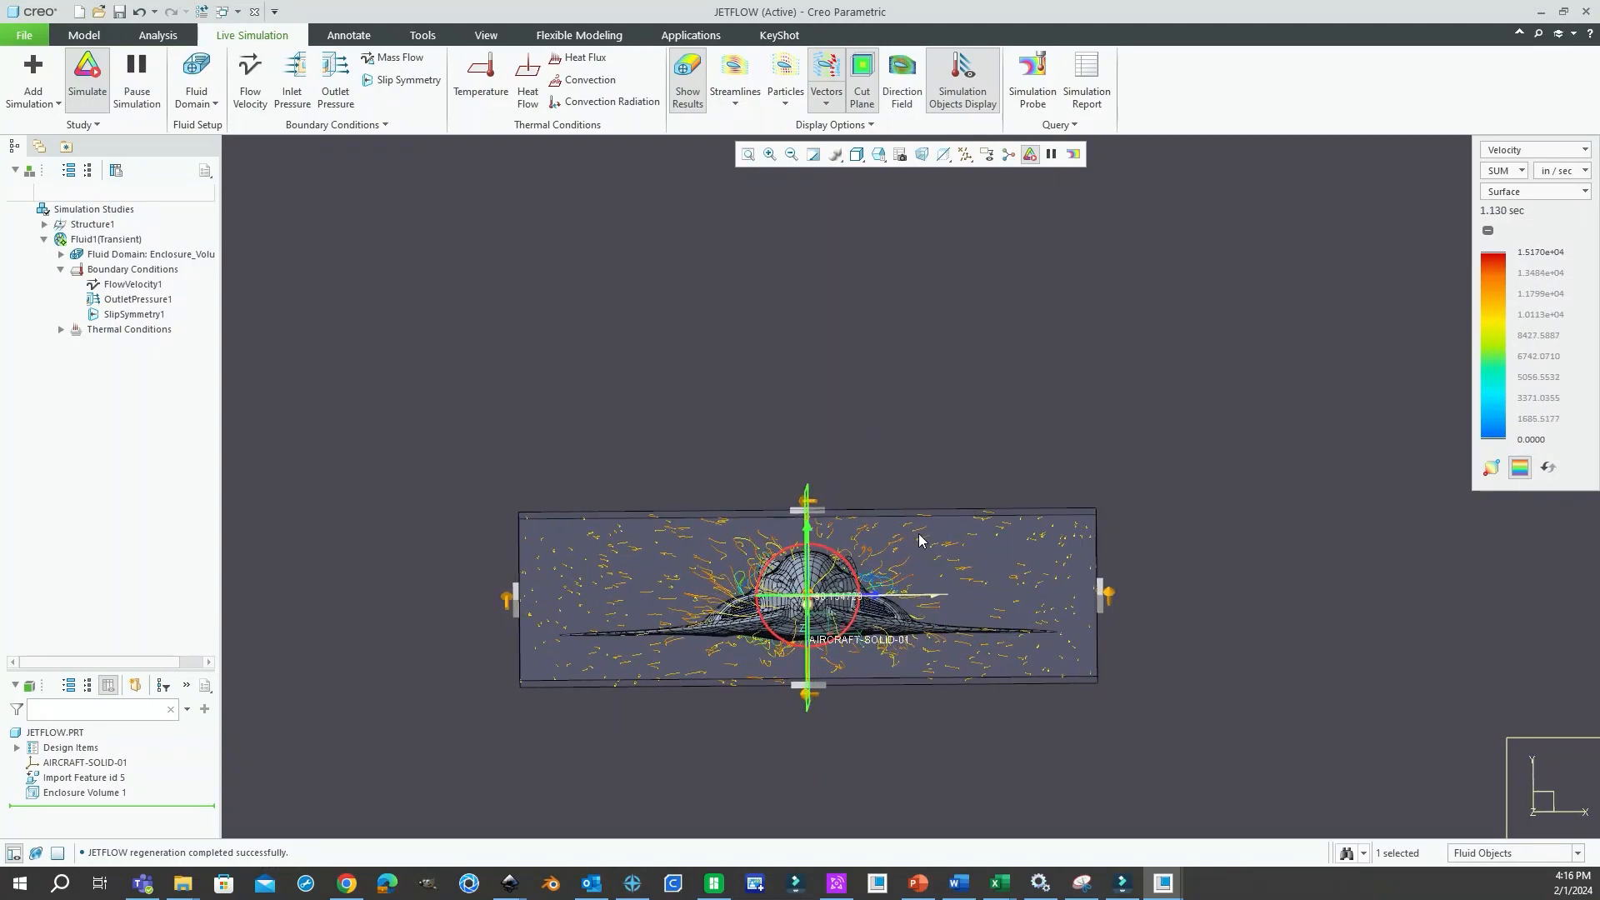
# Raise the vector count in the vector animation options to show denser flow vectors around the aircraft.
pyautogui.scroll(-3, 837, 683)
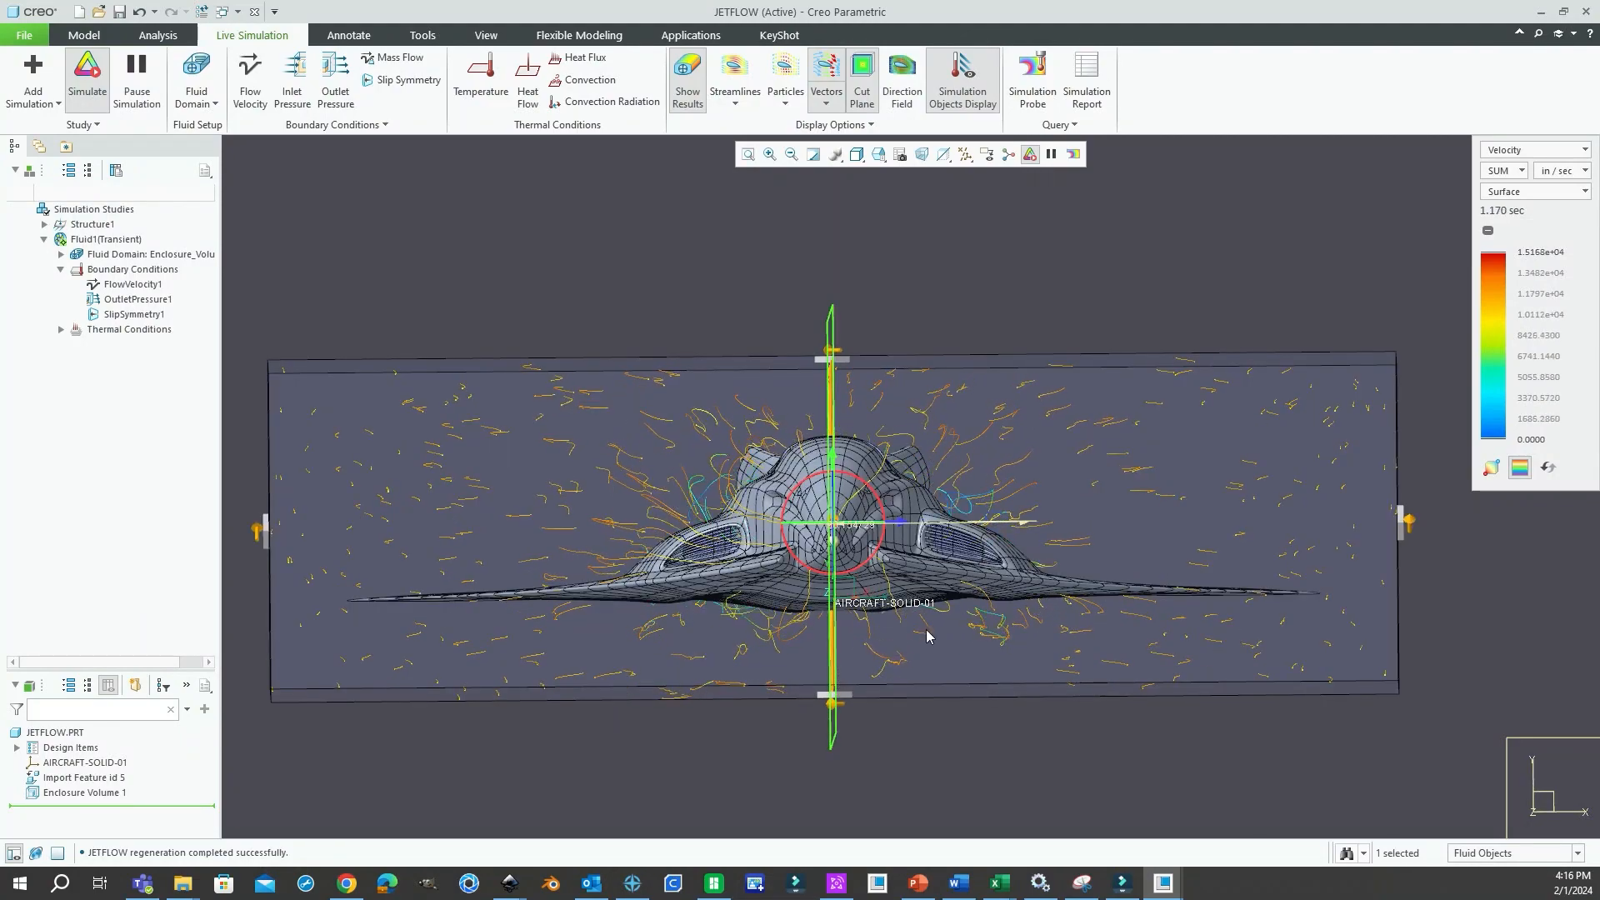
pyautogui.hotkey('ctrl', 'd')
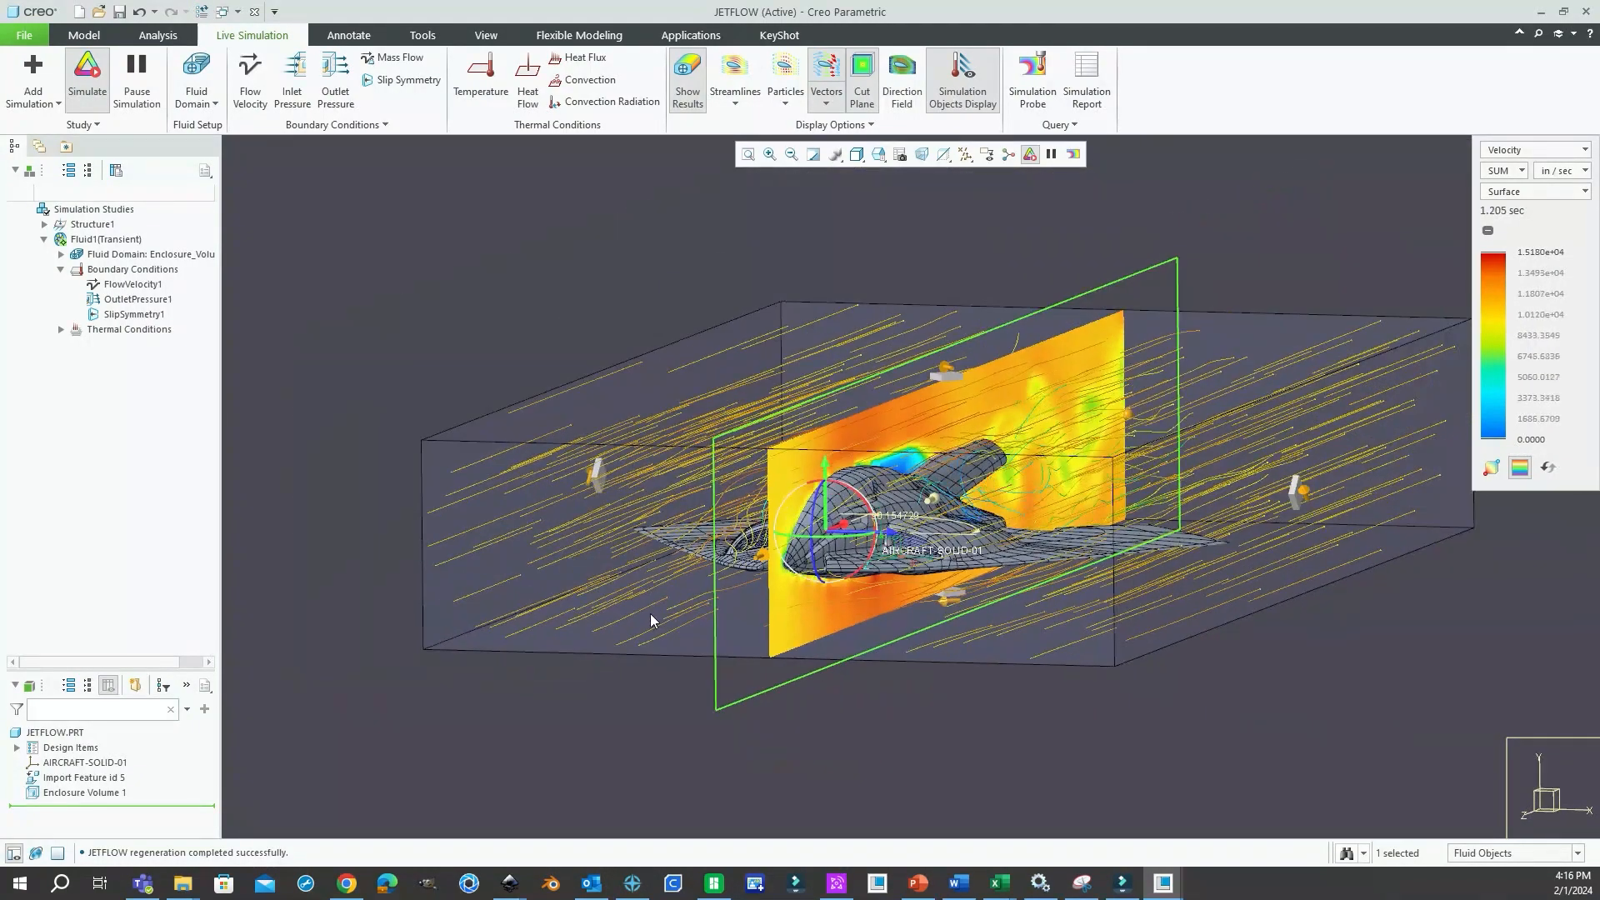
pyautogui.scroll(3, 750, 500)
pyautogui.scroll(-2, 896, 459)
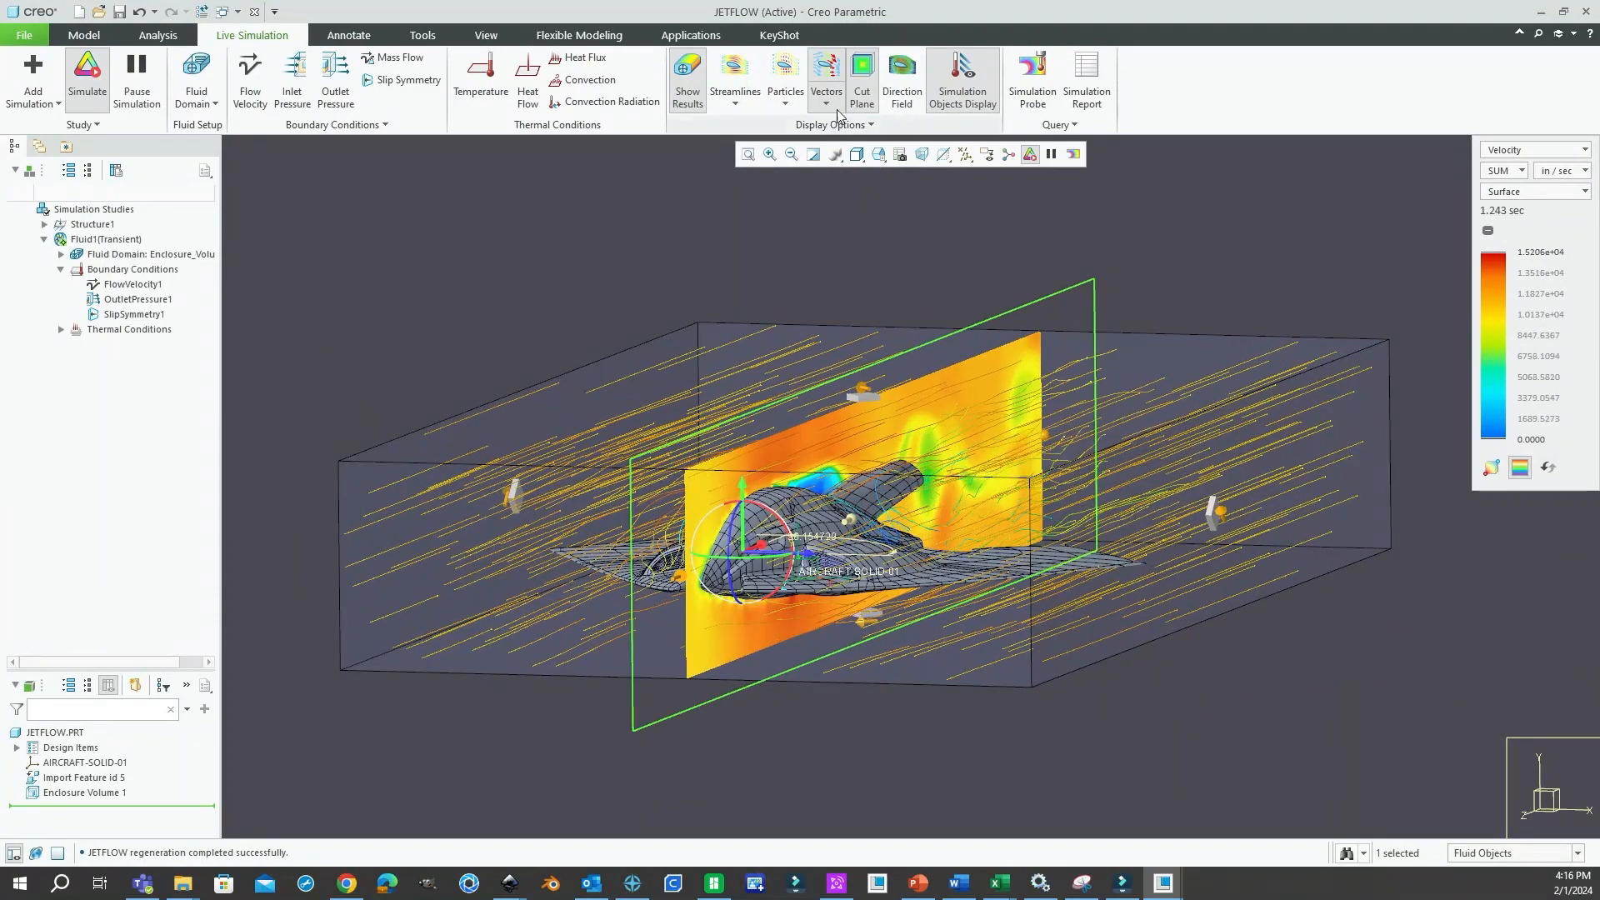
pyautogui.click(858, 140)
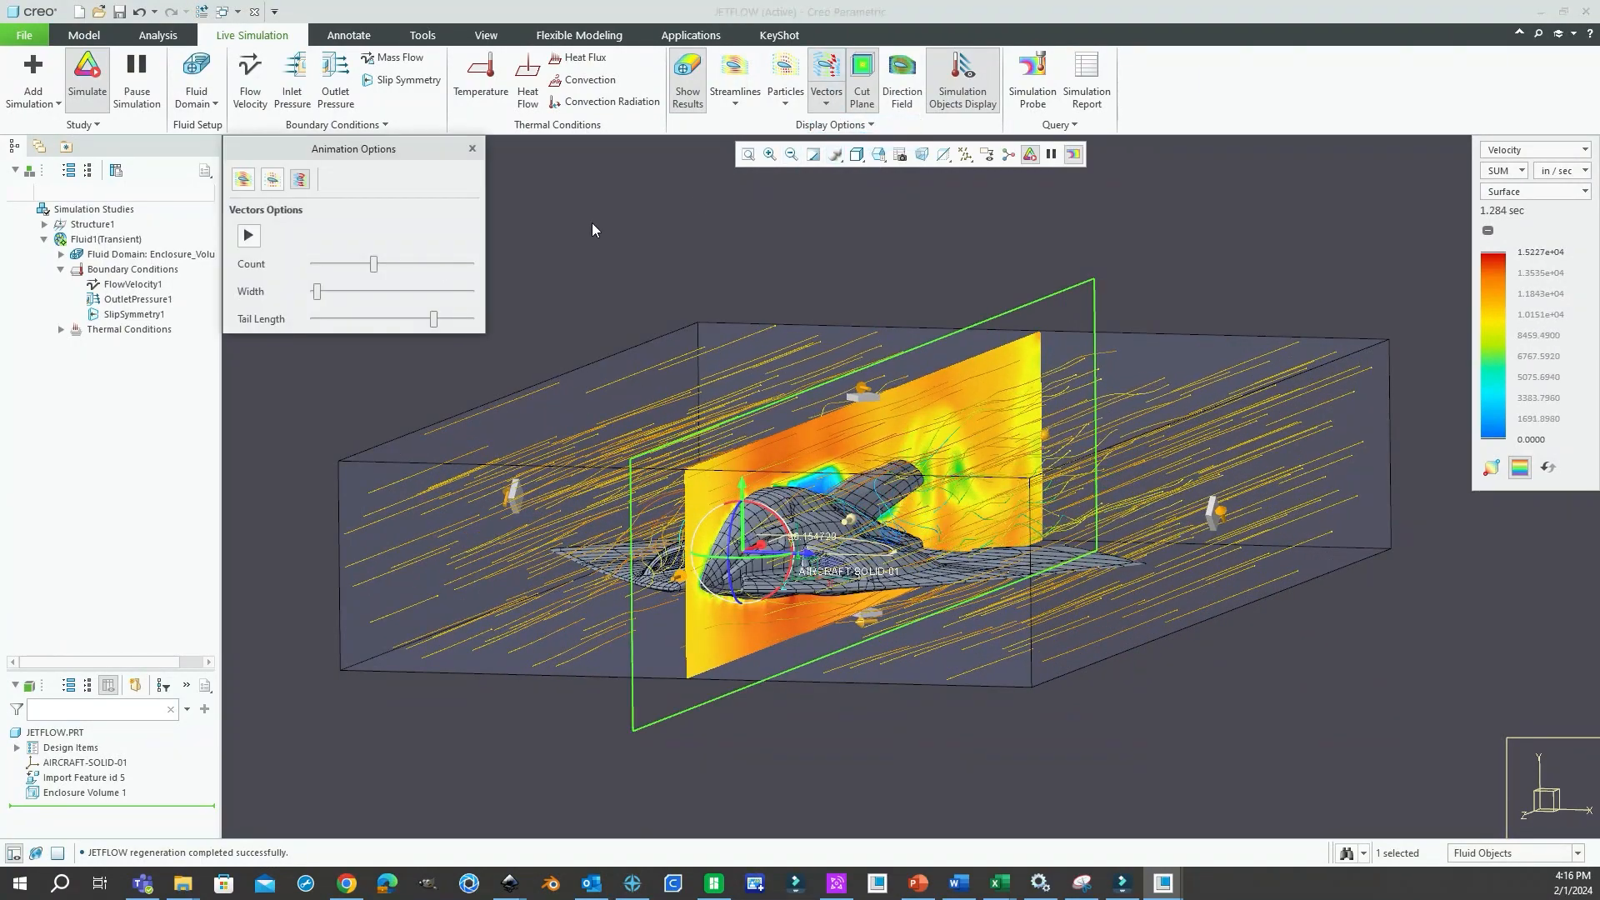
pyautogui.moveTo(372, 265); pyautogui.dragTo(416, 265)
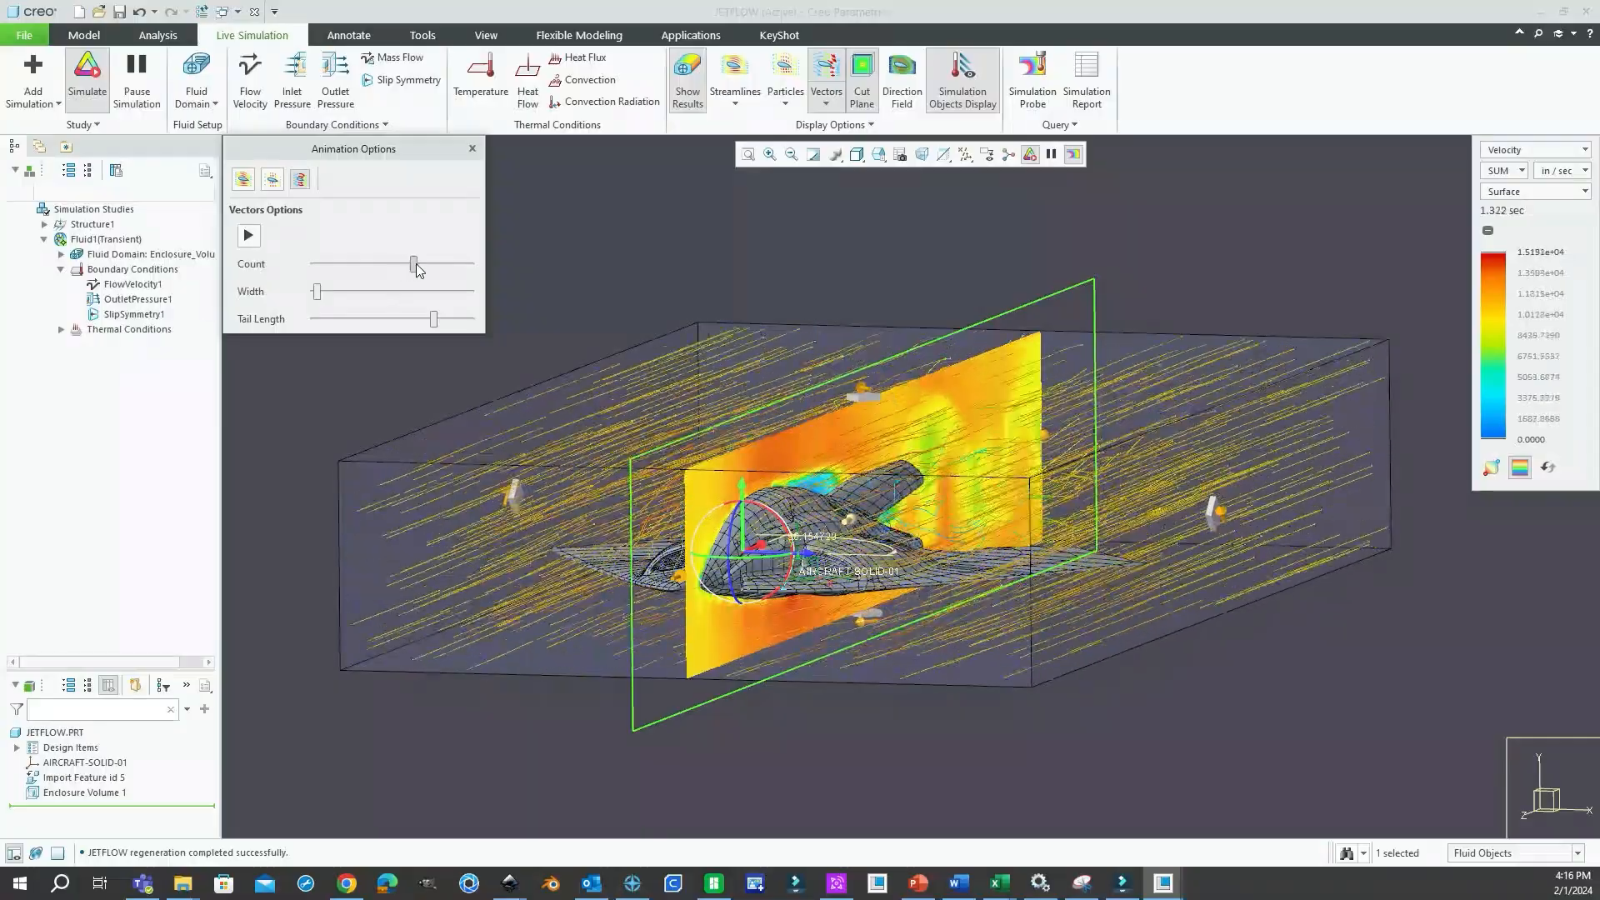
pyautogui.moveTo(996, 525)
pyautogui.mouseDown(button='middle')
pyautogui.moveTo(990, 349)
pyautogui.moveTo(771, 491)
pyautogui.mouseUp(button='middle')
pyautogui.scroll(3, 770, 492)
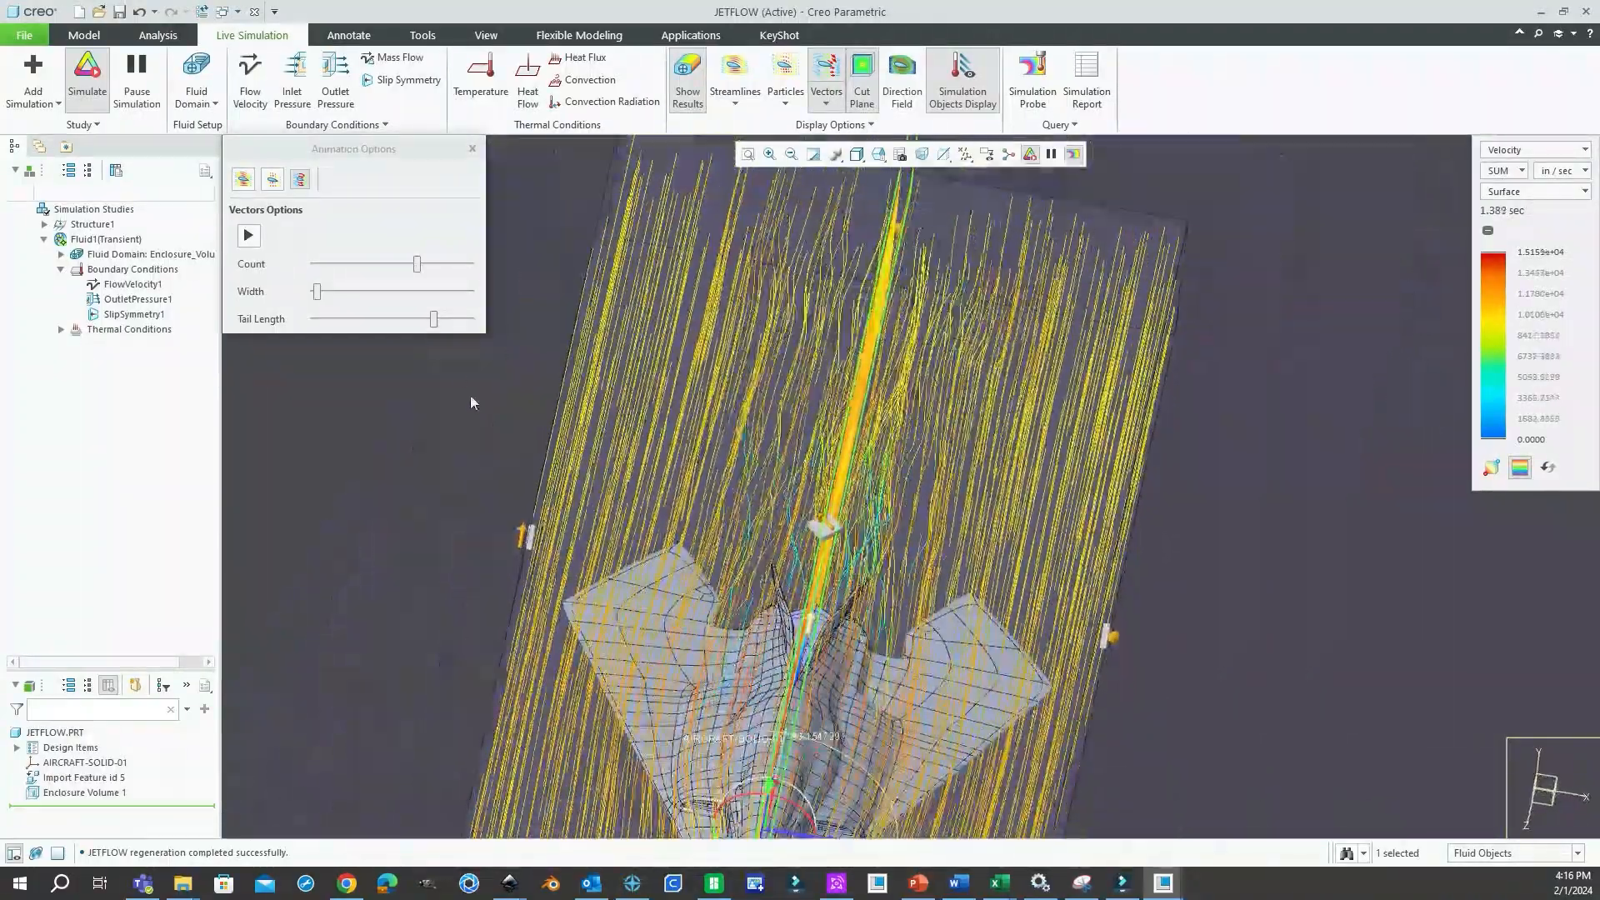
# Shorten the vector tails, raise the vector count further and examine the flow over the wings and wake from above.
pyautogui.moveTo(434, 318); pyautogui.dragTo(344, 348)
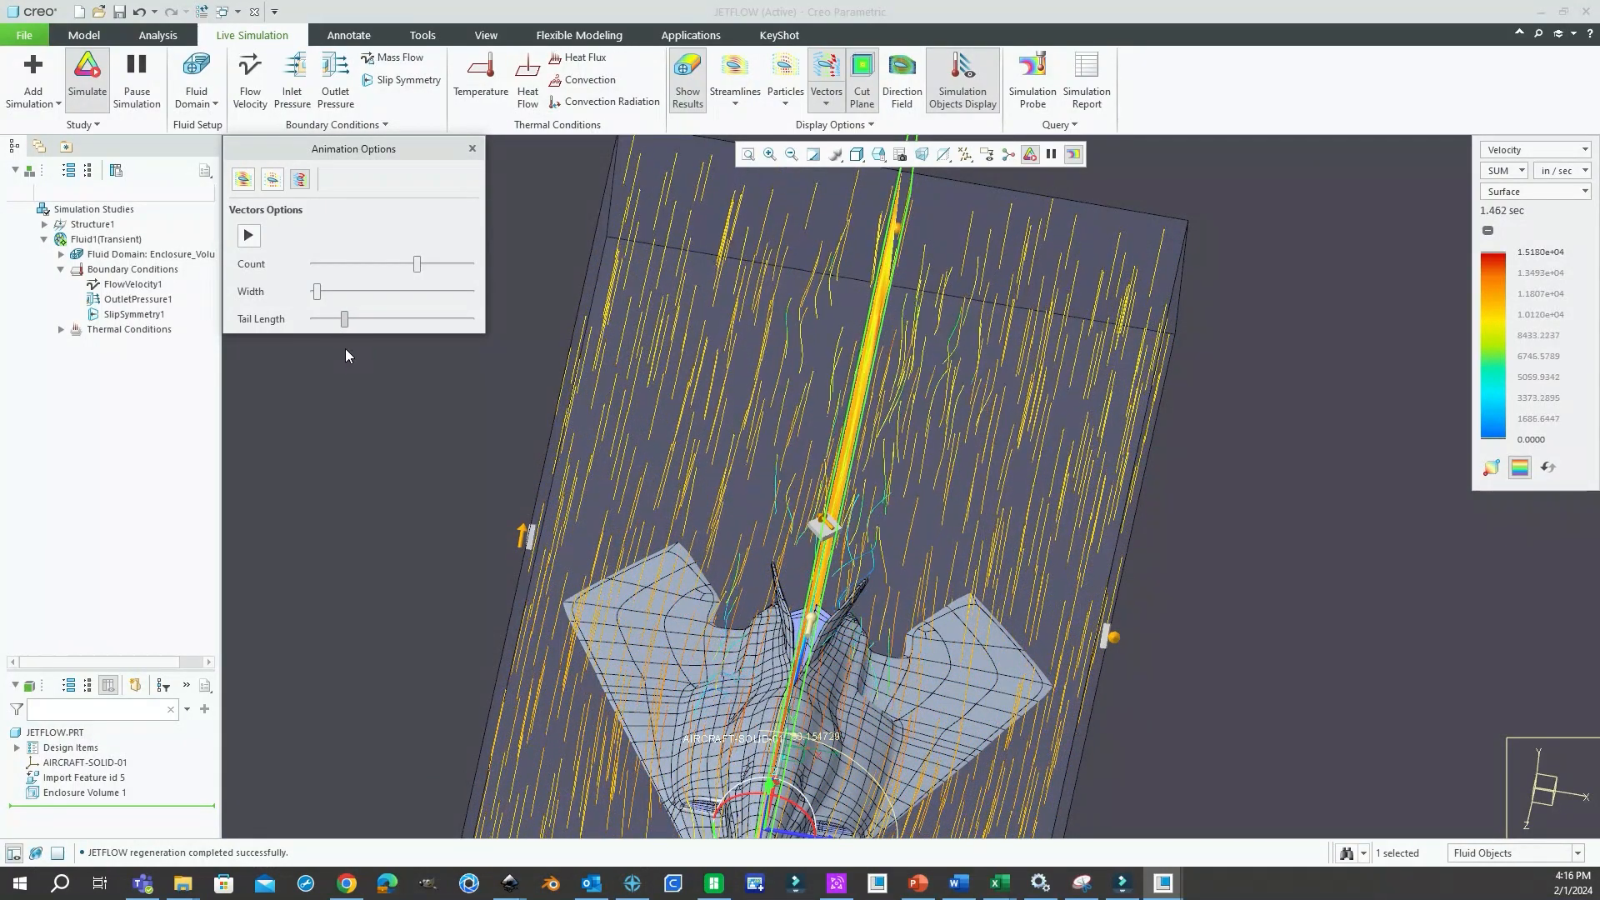
pyautogui.moveTo(416, 264); pyautogui.dragTo(448, 270)
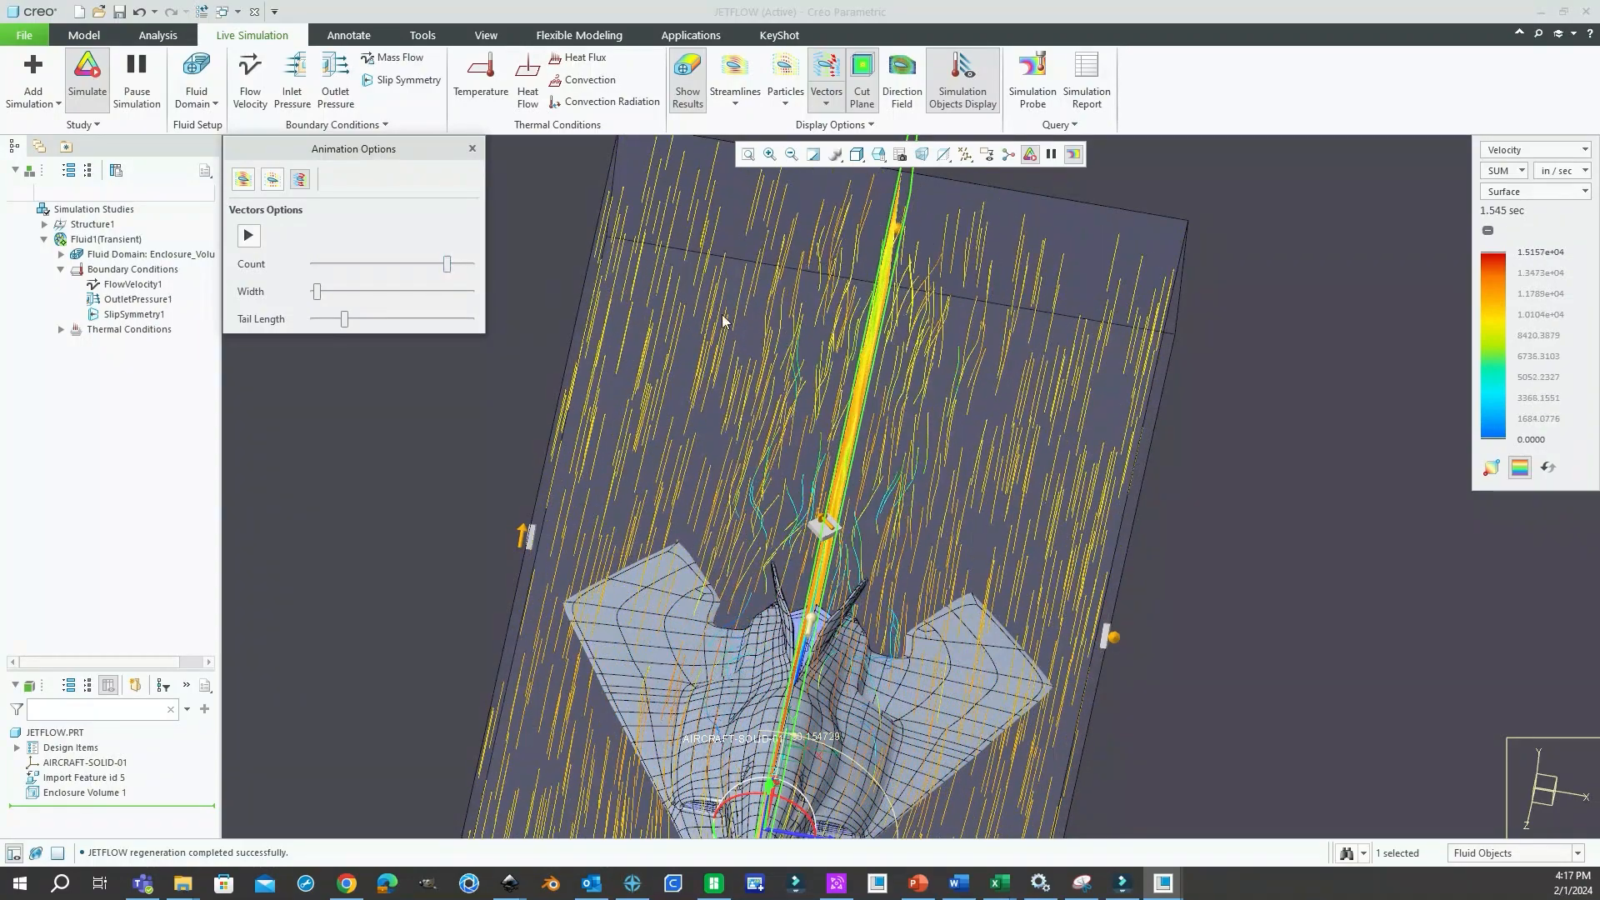
pyautogui.scroll(3, 793, 365)
pyautogui.moveTo(858, 558); pyautogui.dragTo(728, 605, button='middle')
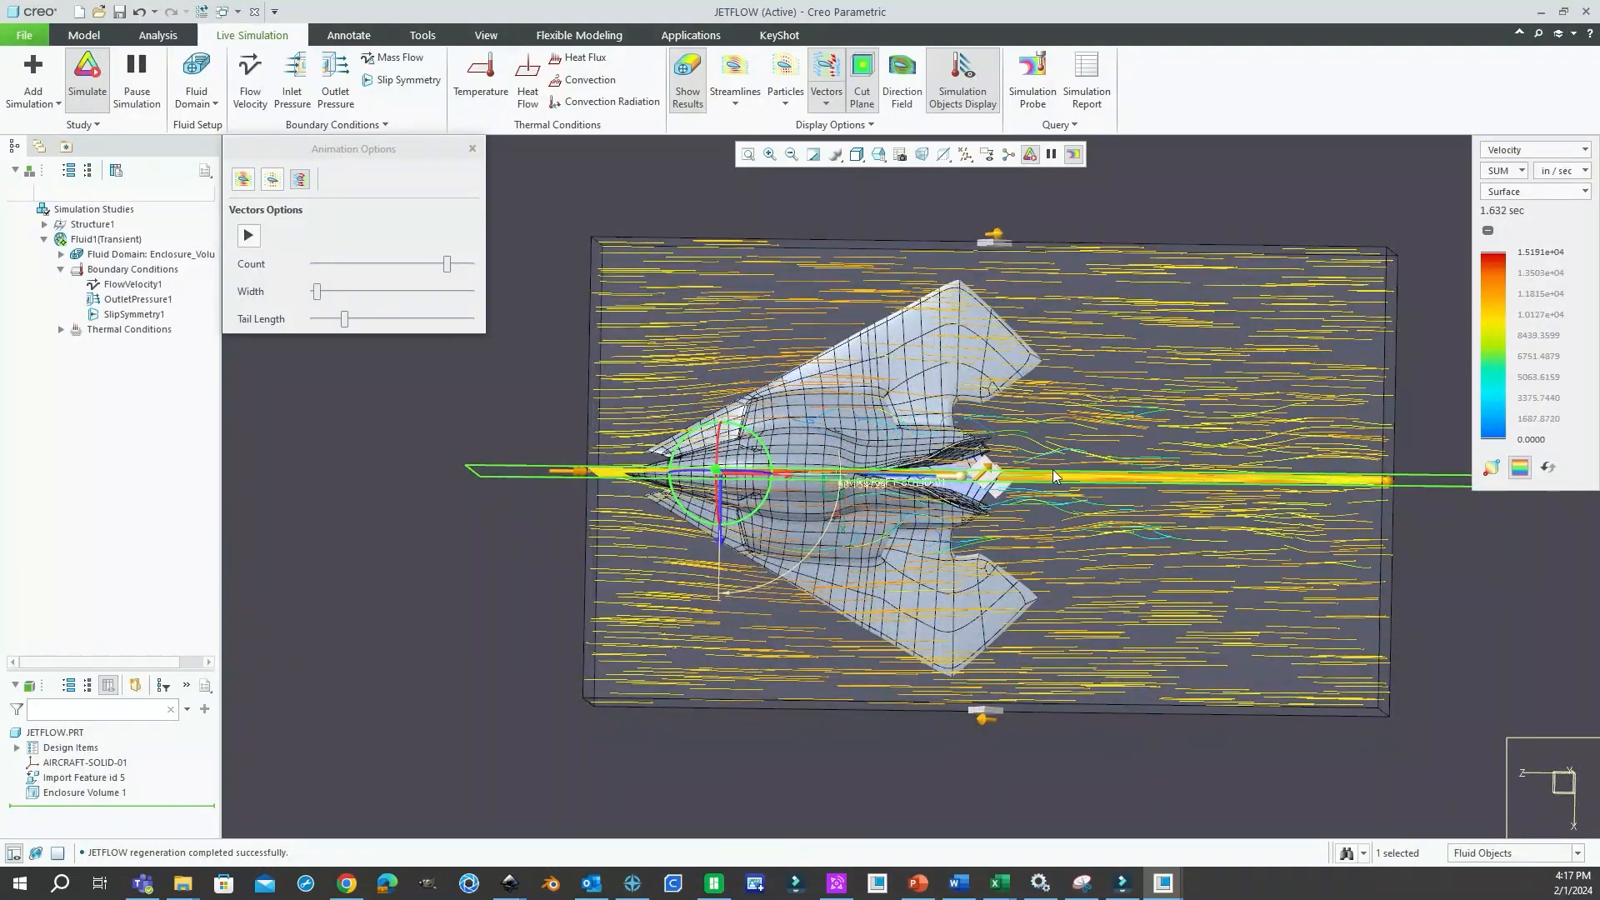
pyautogui.scroll(-2, 1047, 452)
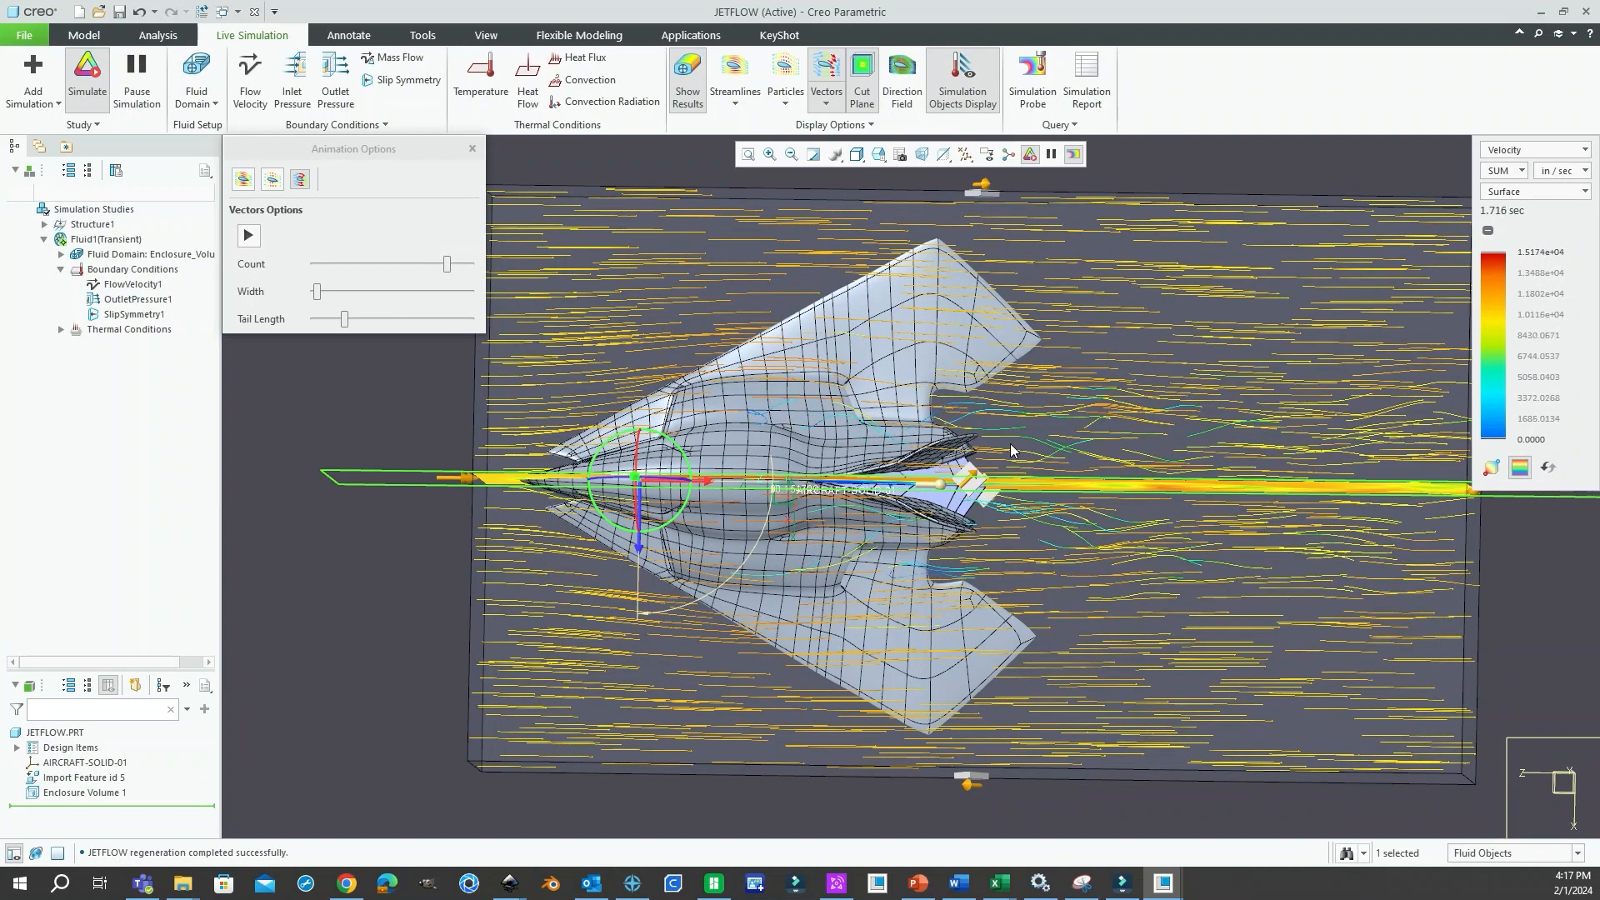
pyautogui.scroll(2, 773, 436)
pyautogui.hotkey('ctrl', 'd')
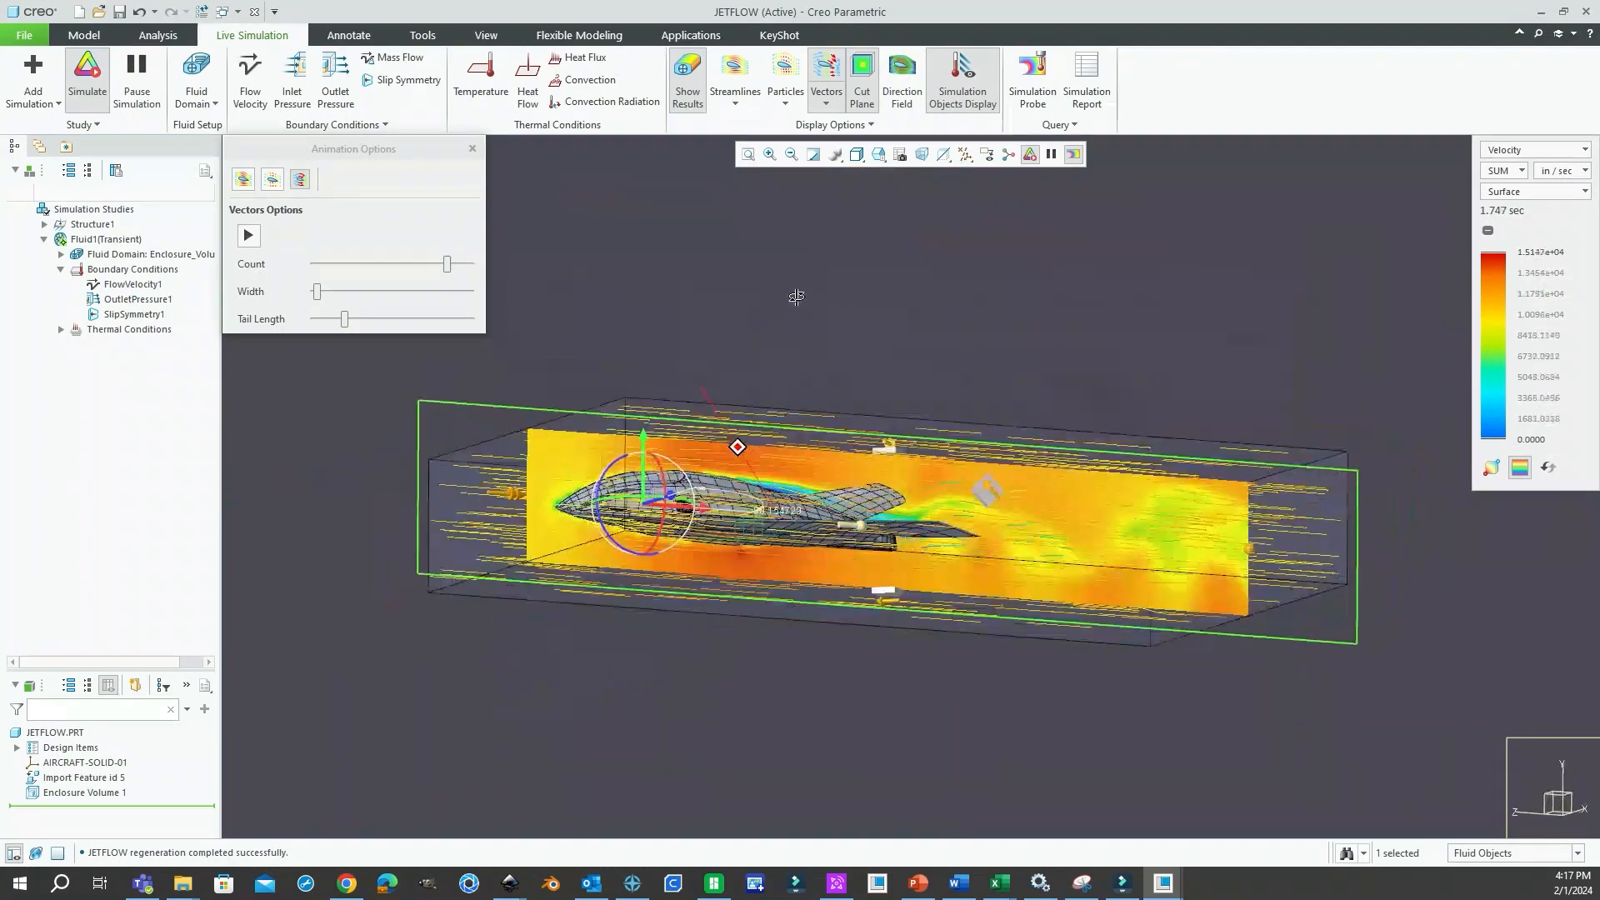
pyautogui.click(472, 150)
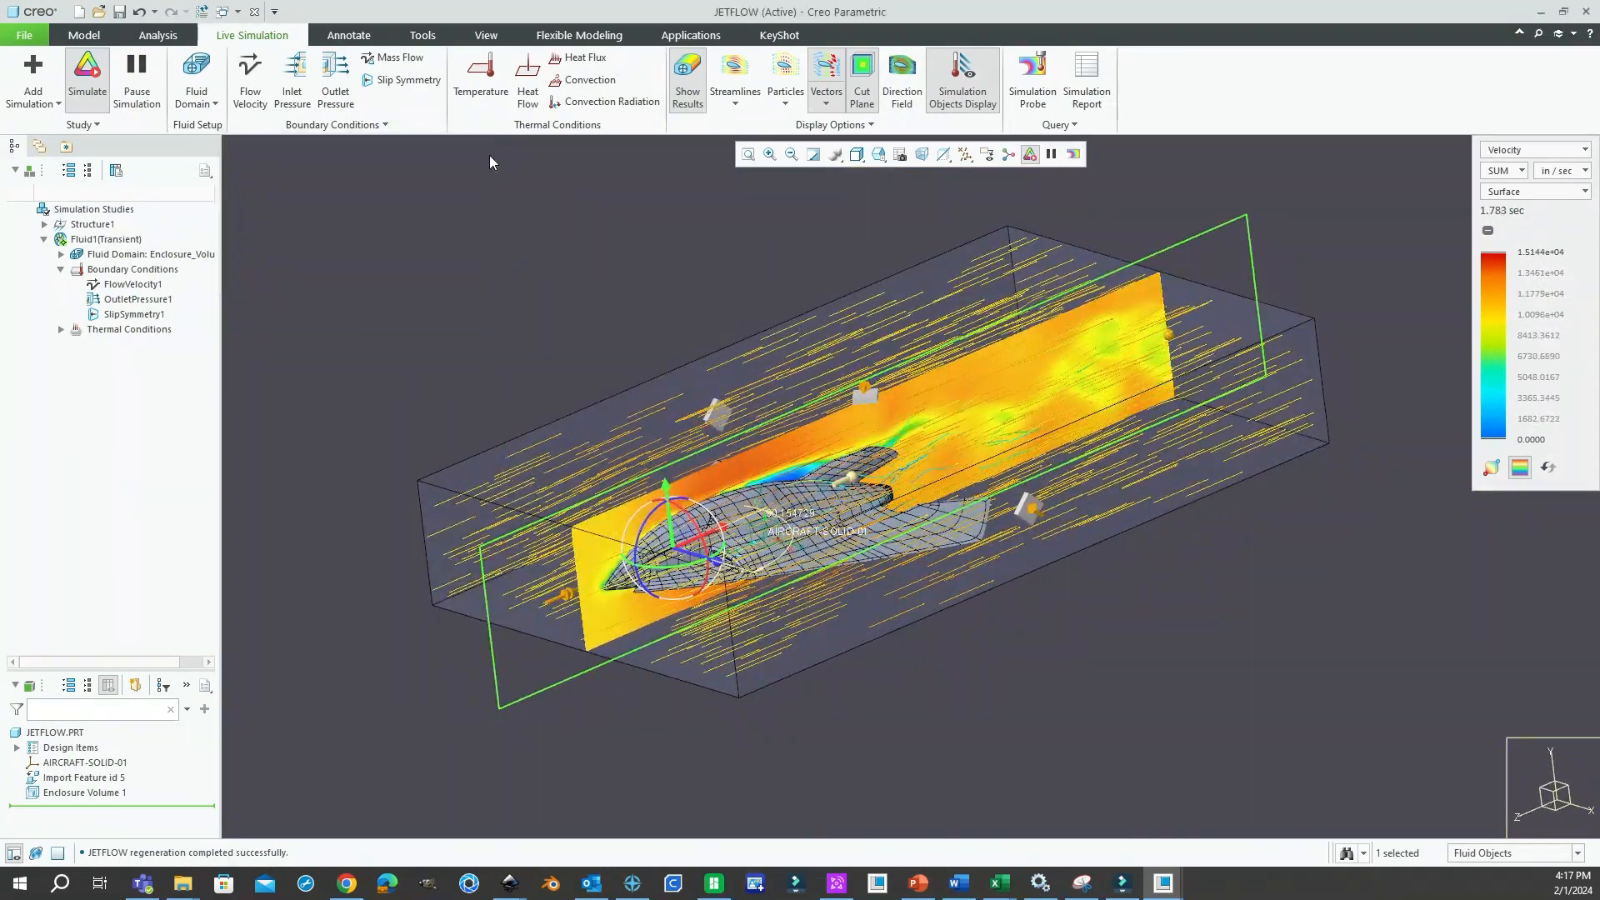
# Replace the vectors with streamlines, using a lower count and greater width, and examine the flow from above.
pyautogui.click(823, 68)
pyautogui.click(736, 72)
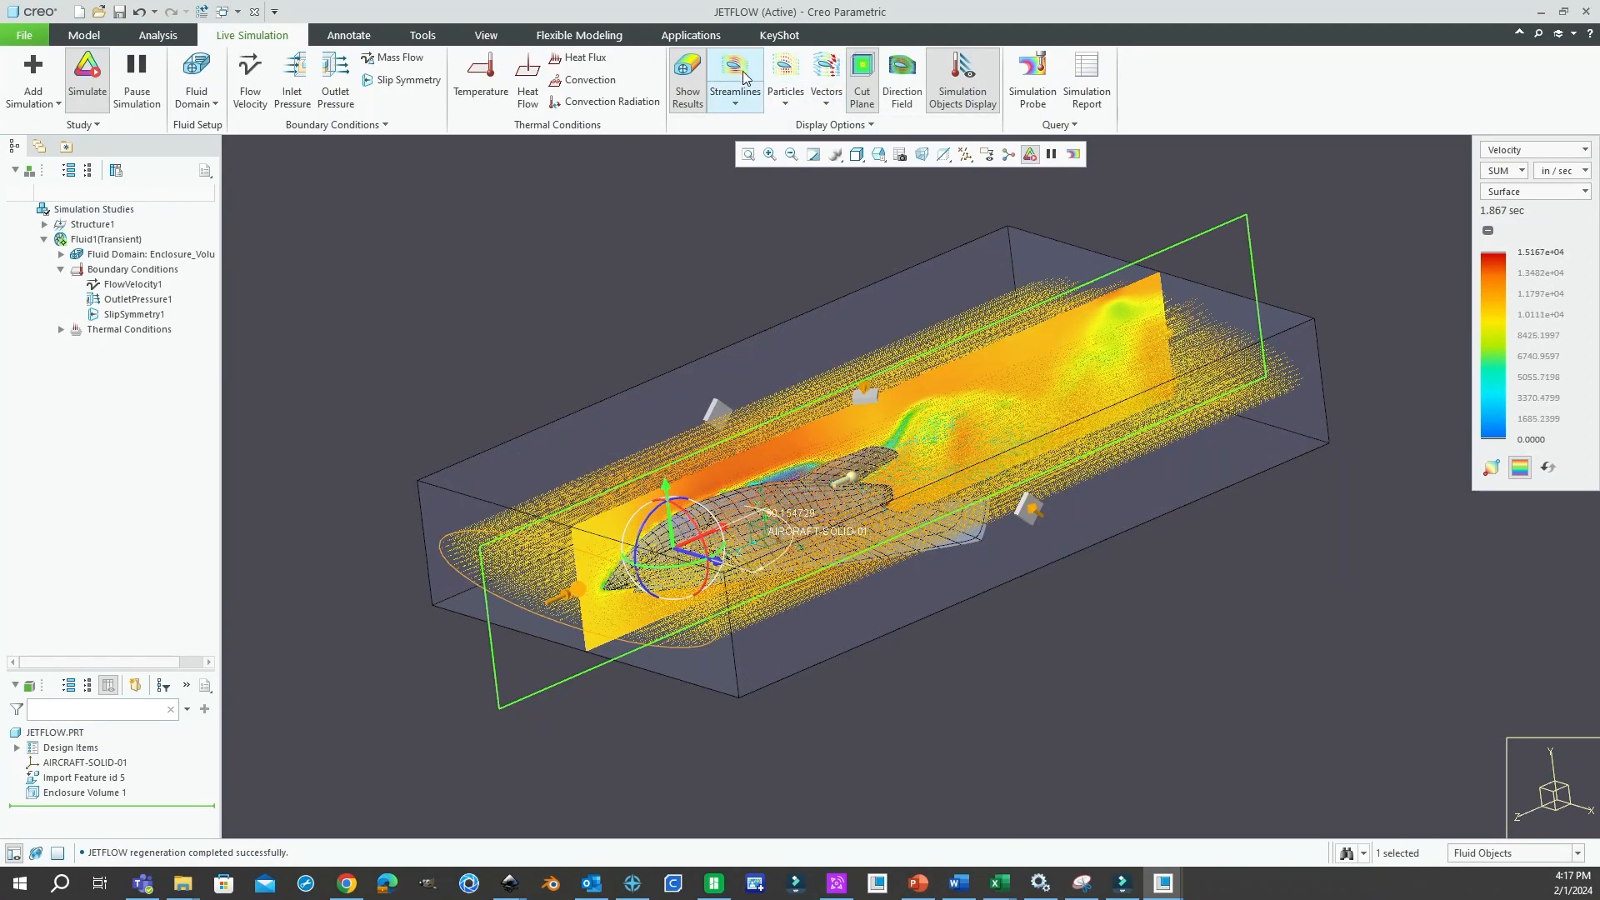
pyautogui.moveTo(1041, 358); pyautogui.dragTo(940, 447, button='middle')
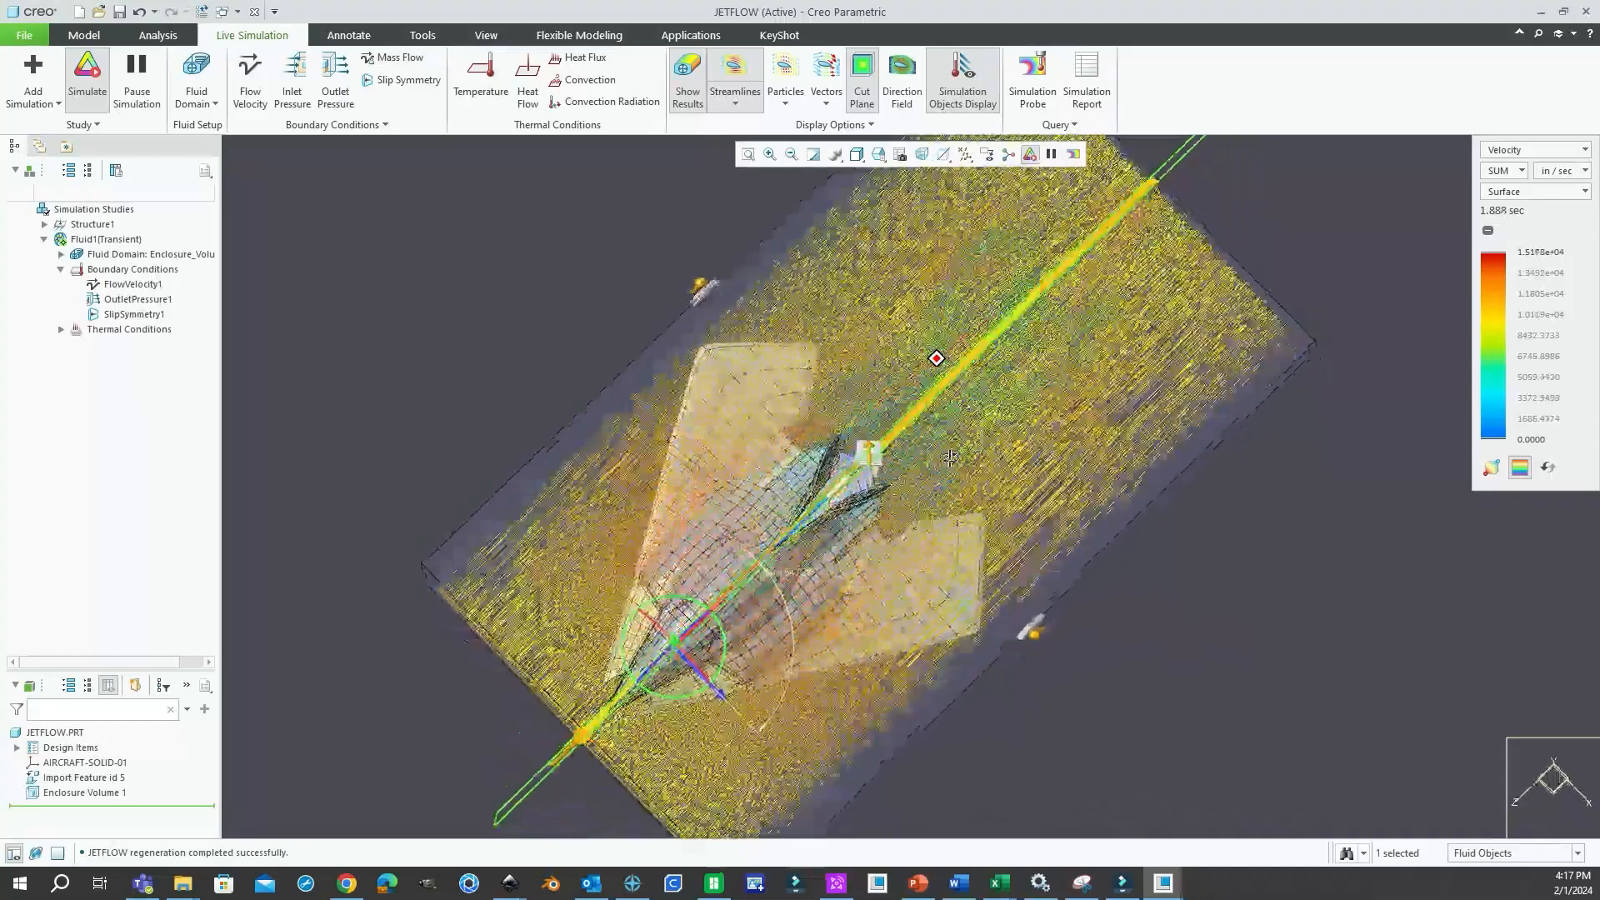
pyautogui.click(738, 105)
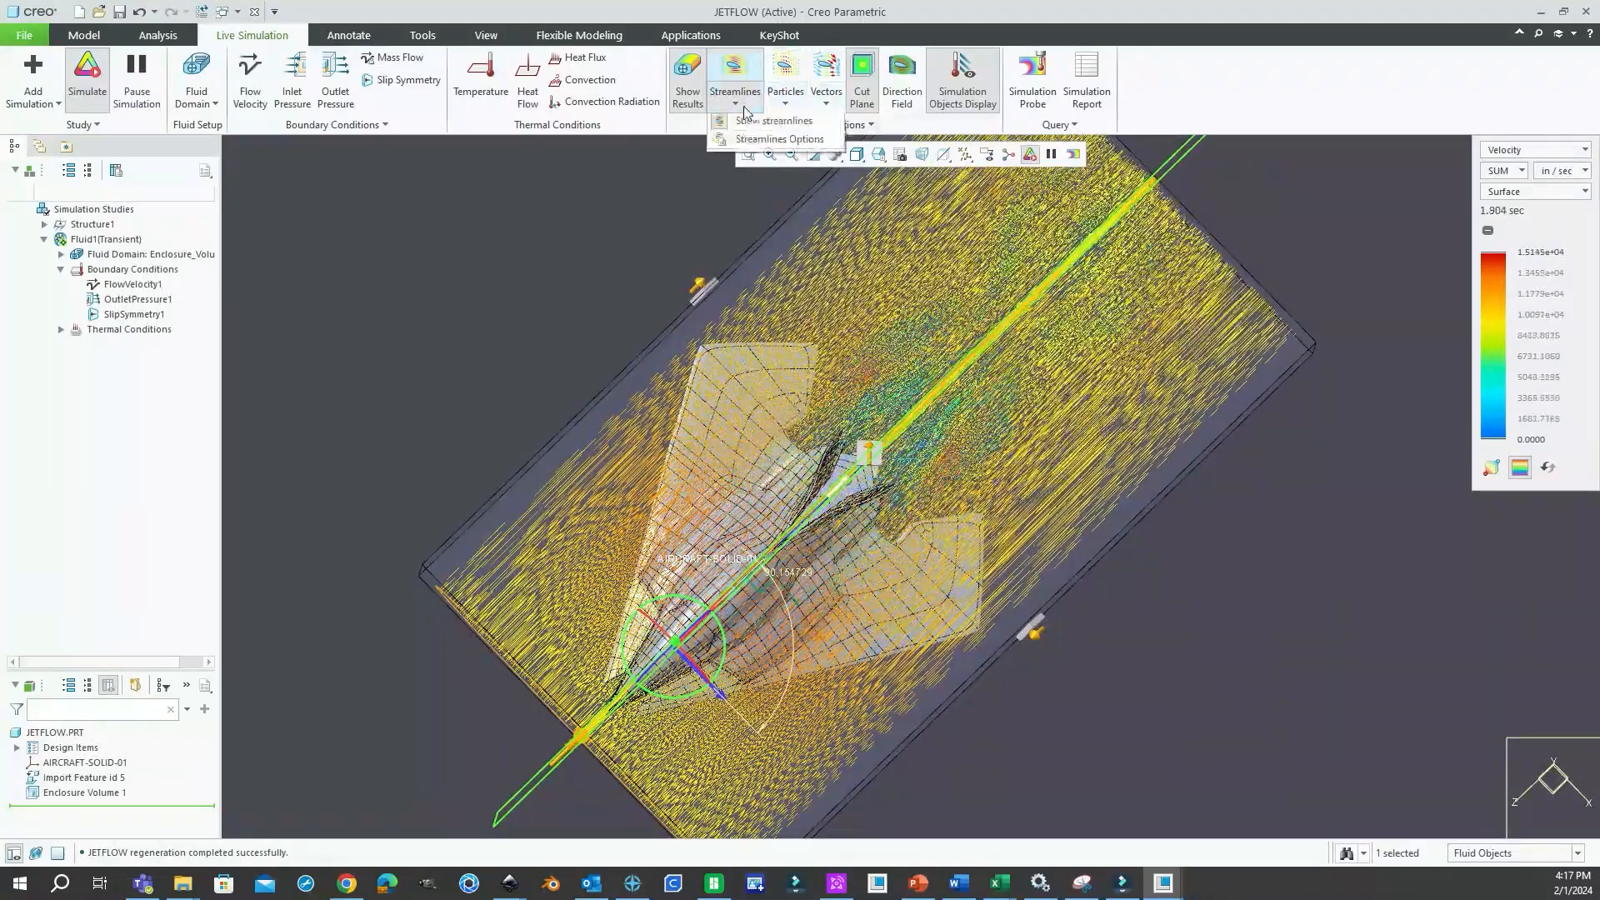
pyautogui.click(776, 139)
pyautogui.moveTo(469, 263); pyautogui.dragTo(328, 294)
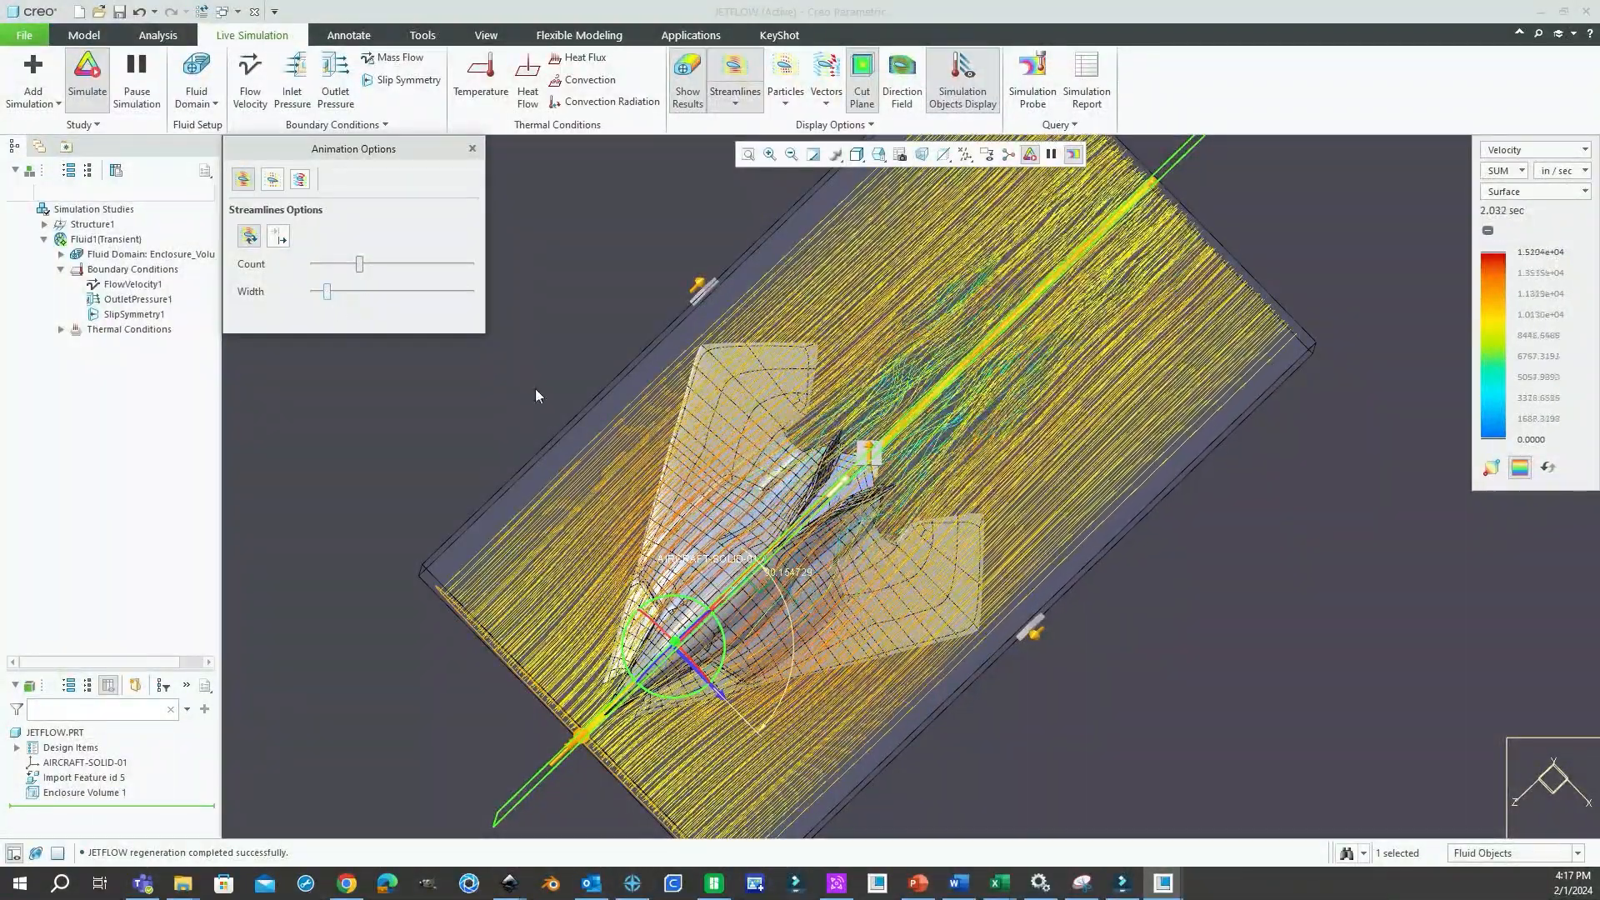
pyautogui.moveTo(535, 388); pyautogui.dragTo(842, 488, button='middle')
pyautogui.scroll(-3, 1074, 334)
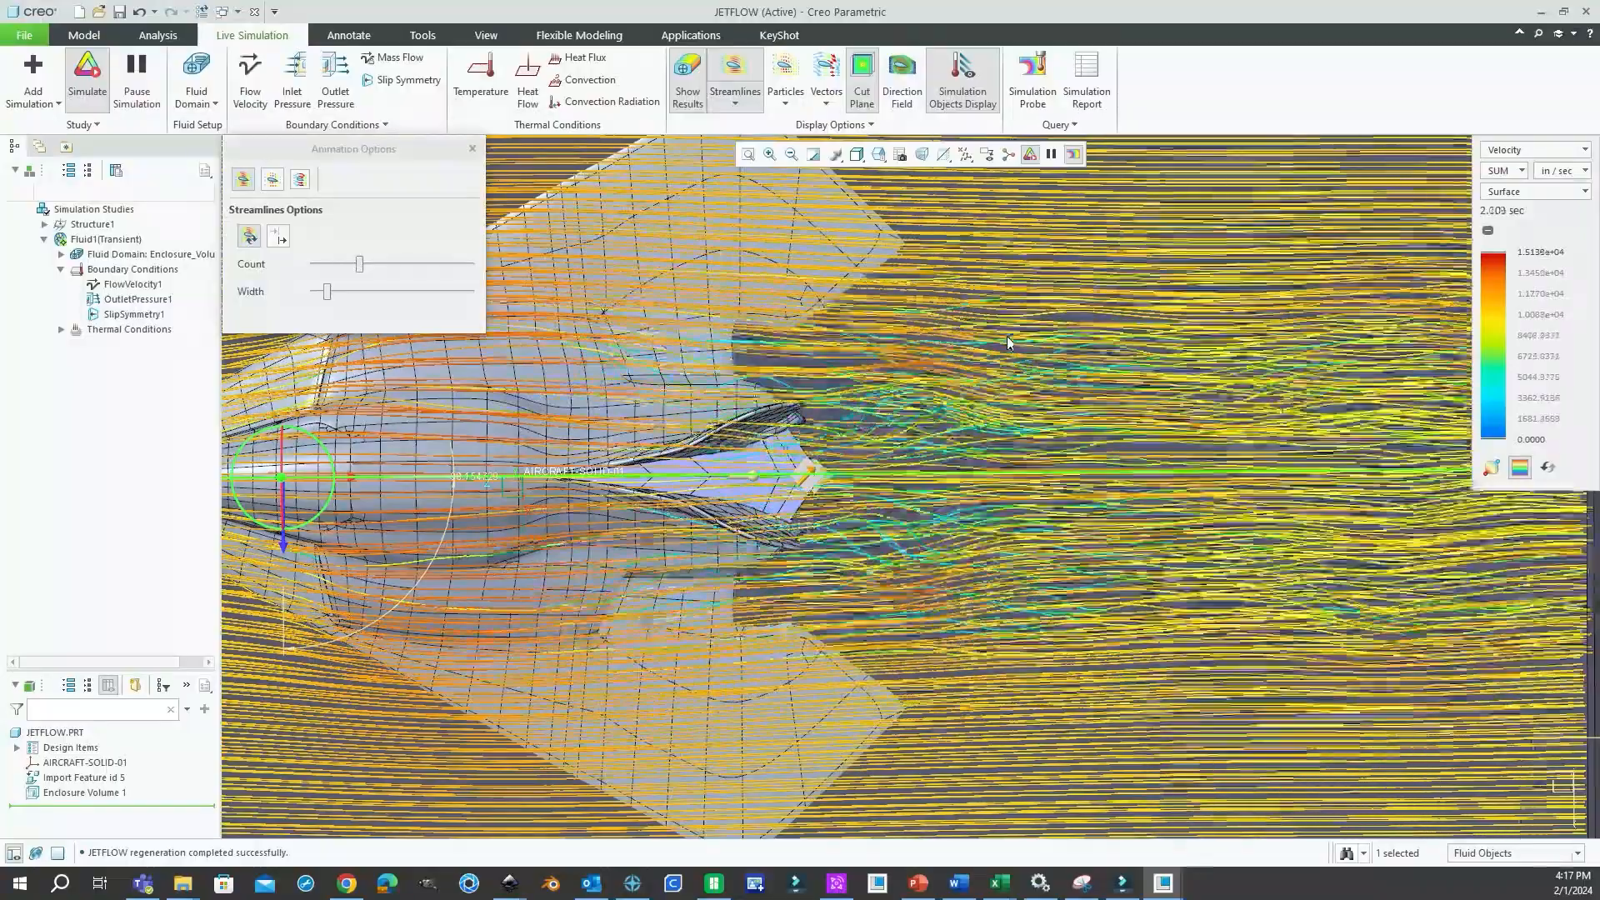
pyautogui.scroll(4, 932, 395)
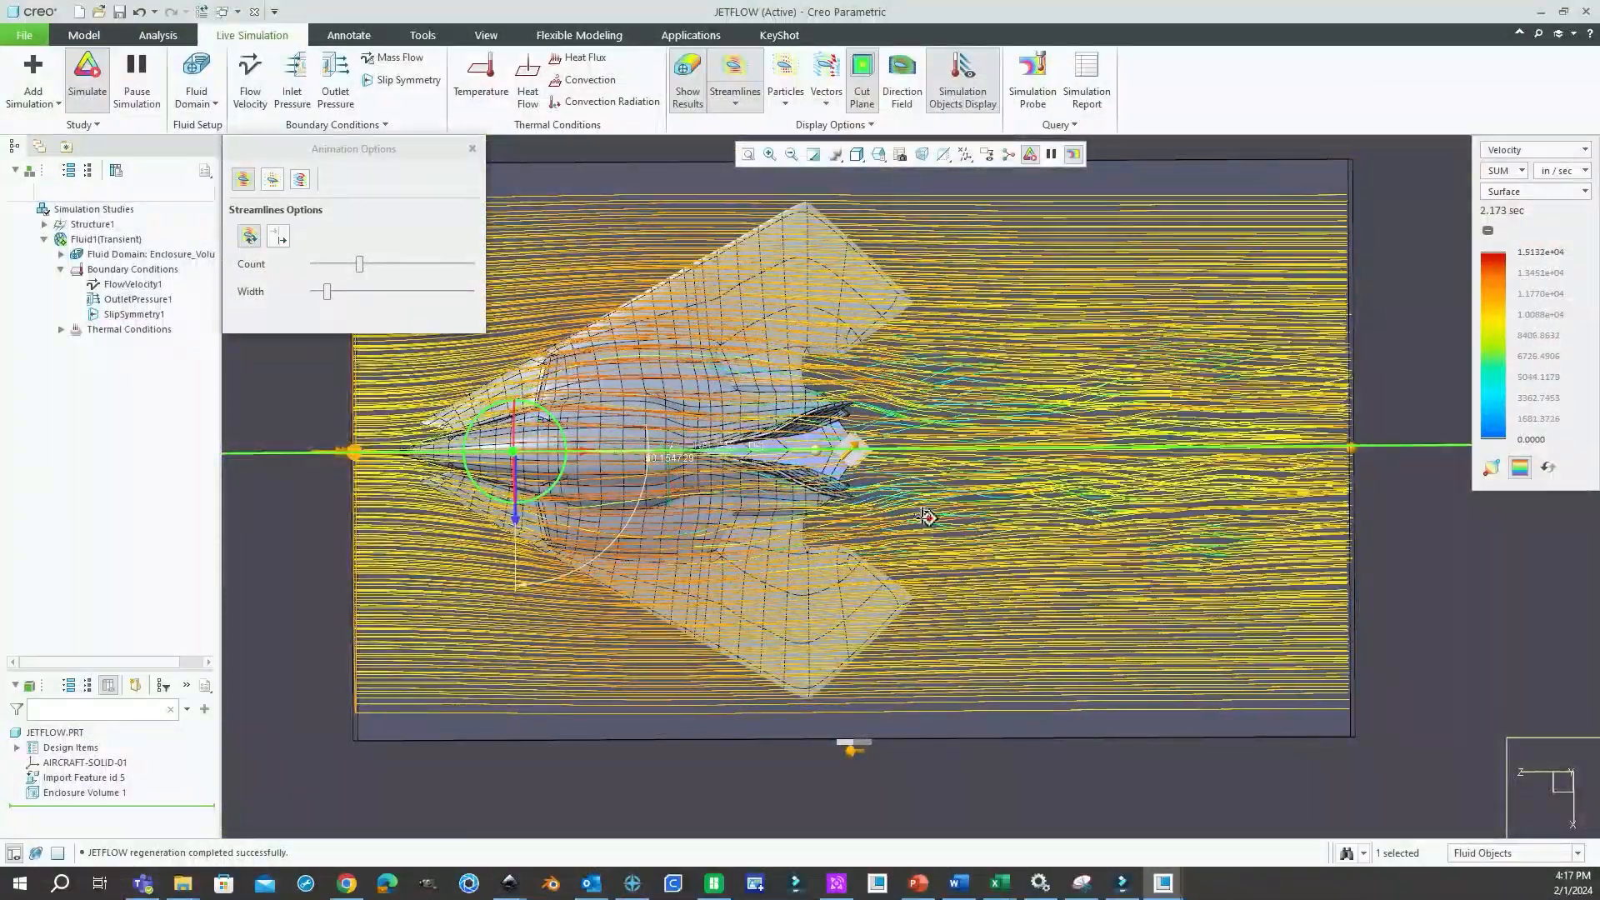
# Enlarge the elliptical streamline source to slightly beyond the enclosure's width and most of its height.
pyautogui.moveTo(1062, 482); pyautogui.dragTo(1069, 393, button='middle')
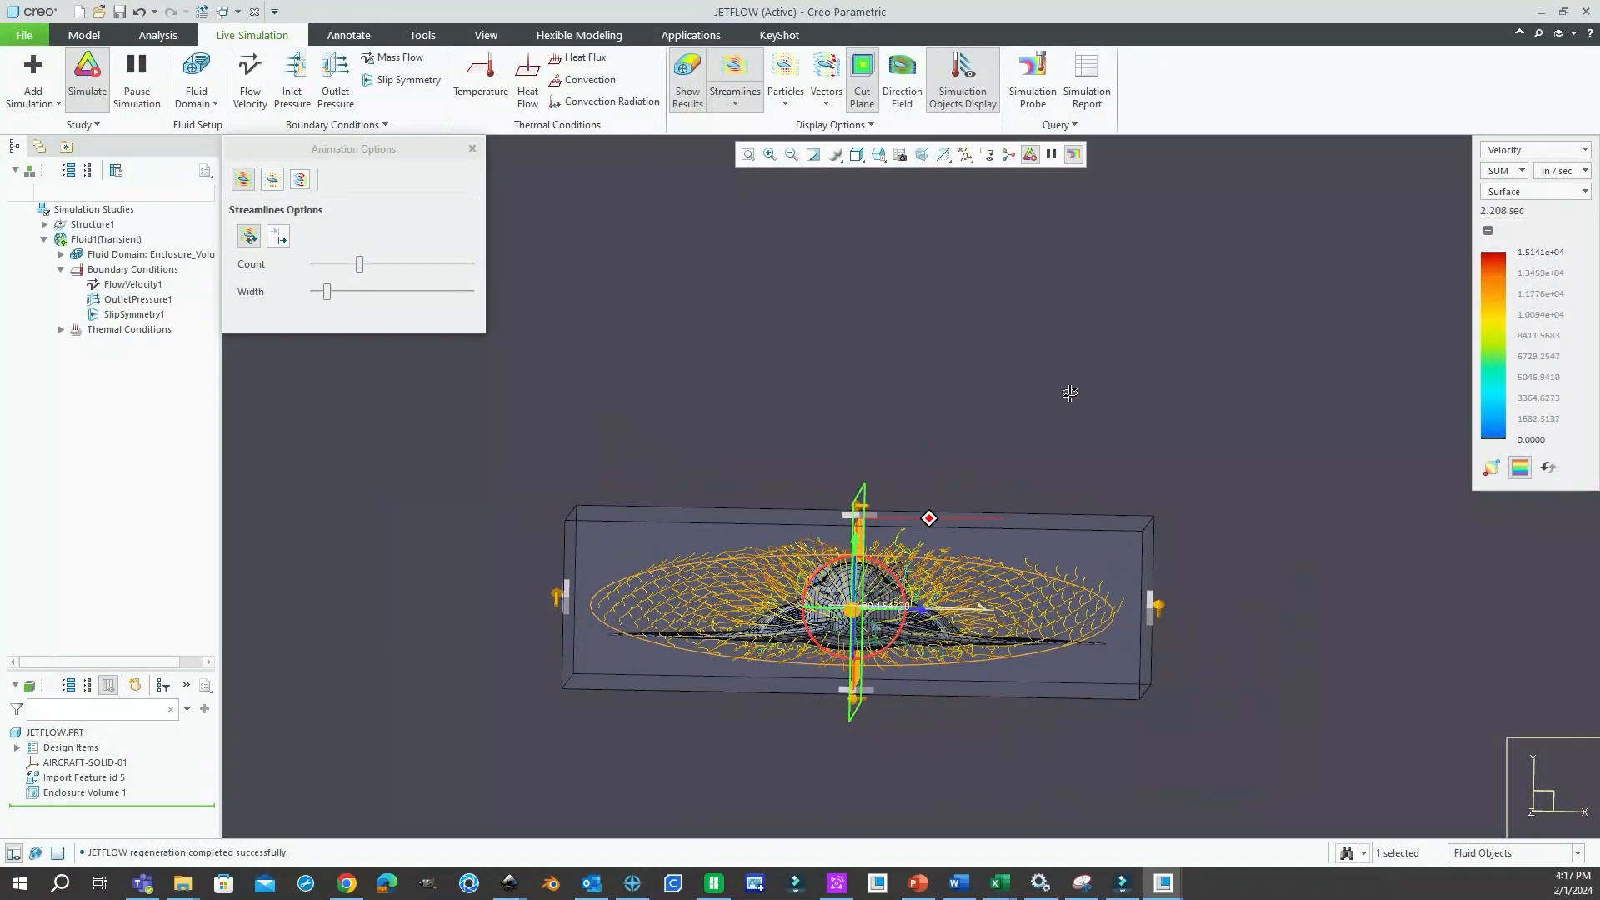
pyautogui.click(1105, 632)
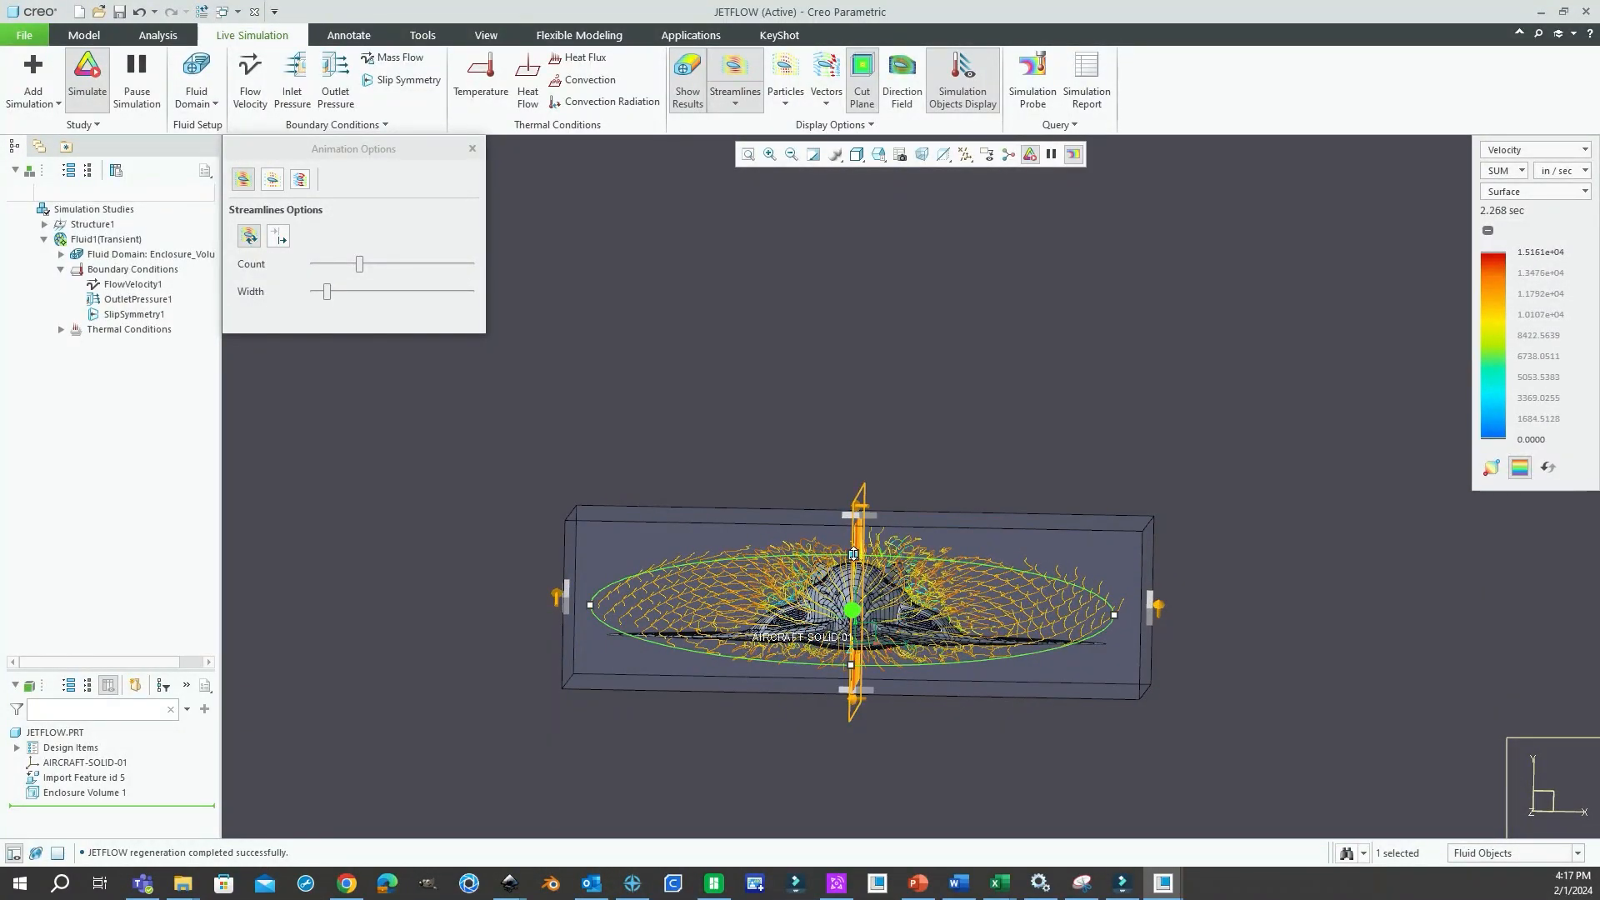
pyautogui.moveTo(853, 554); pyautogui.dragTo(869, 518)
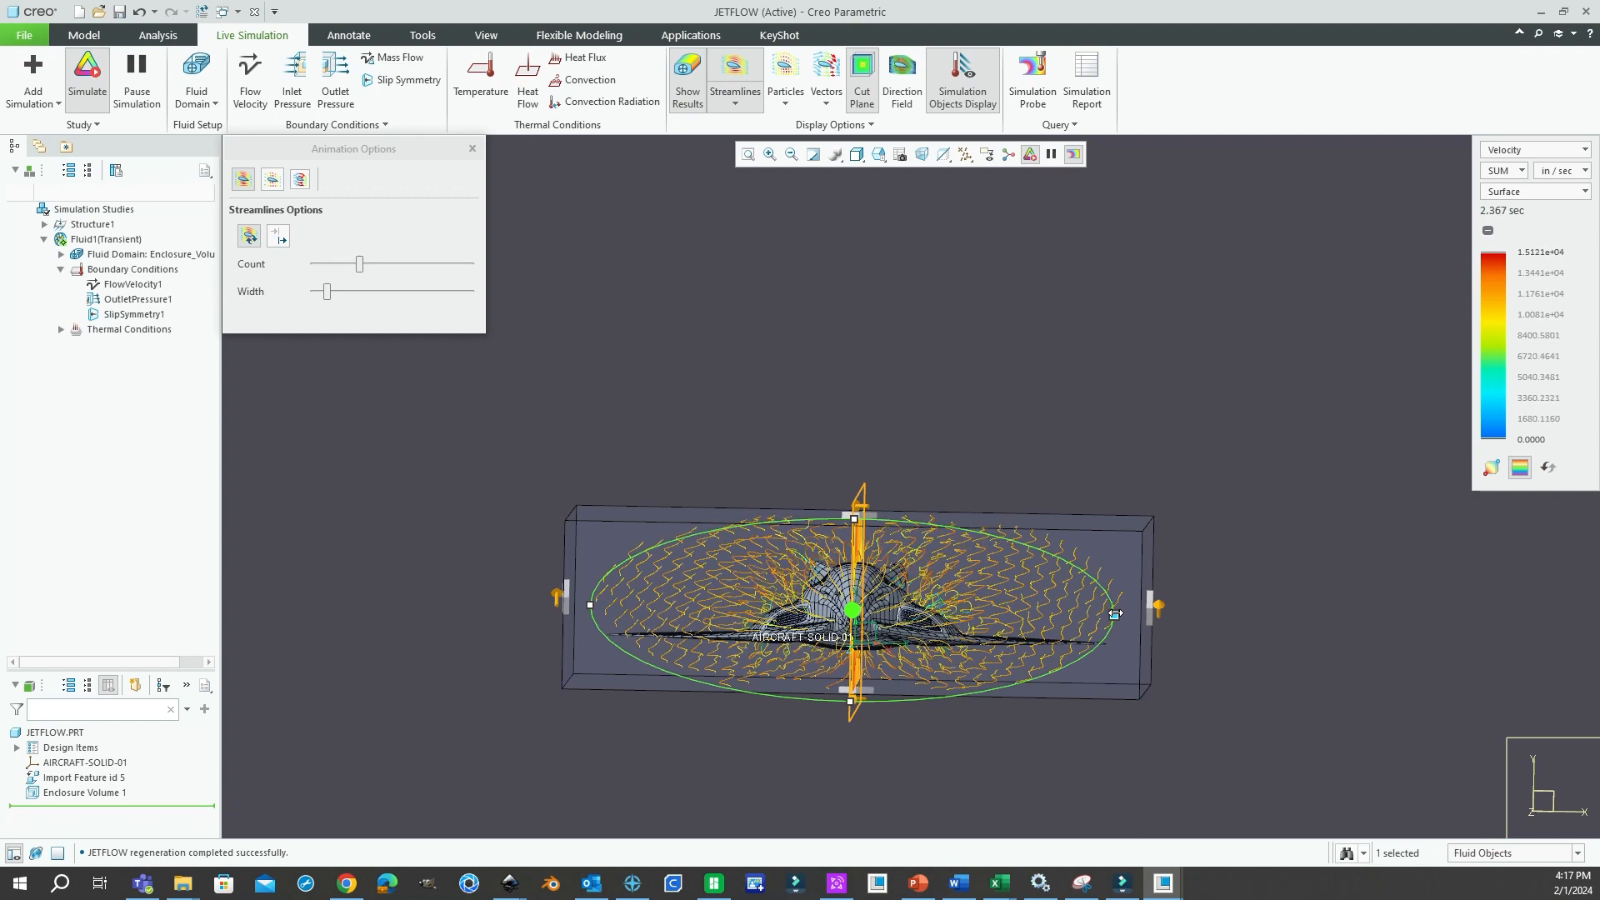
pyautogui.moveTo(1114, 614); pyautogui.dragTo(1158, 617)
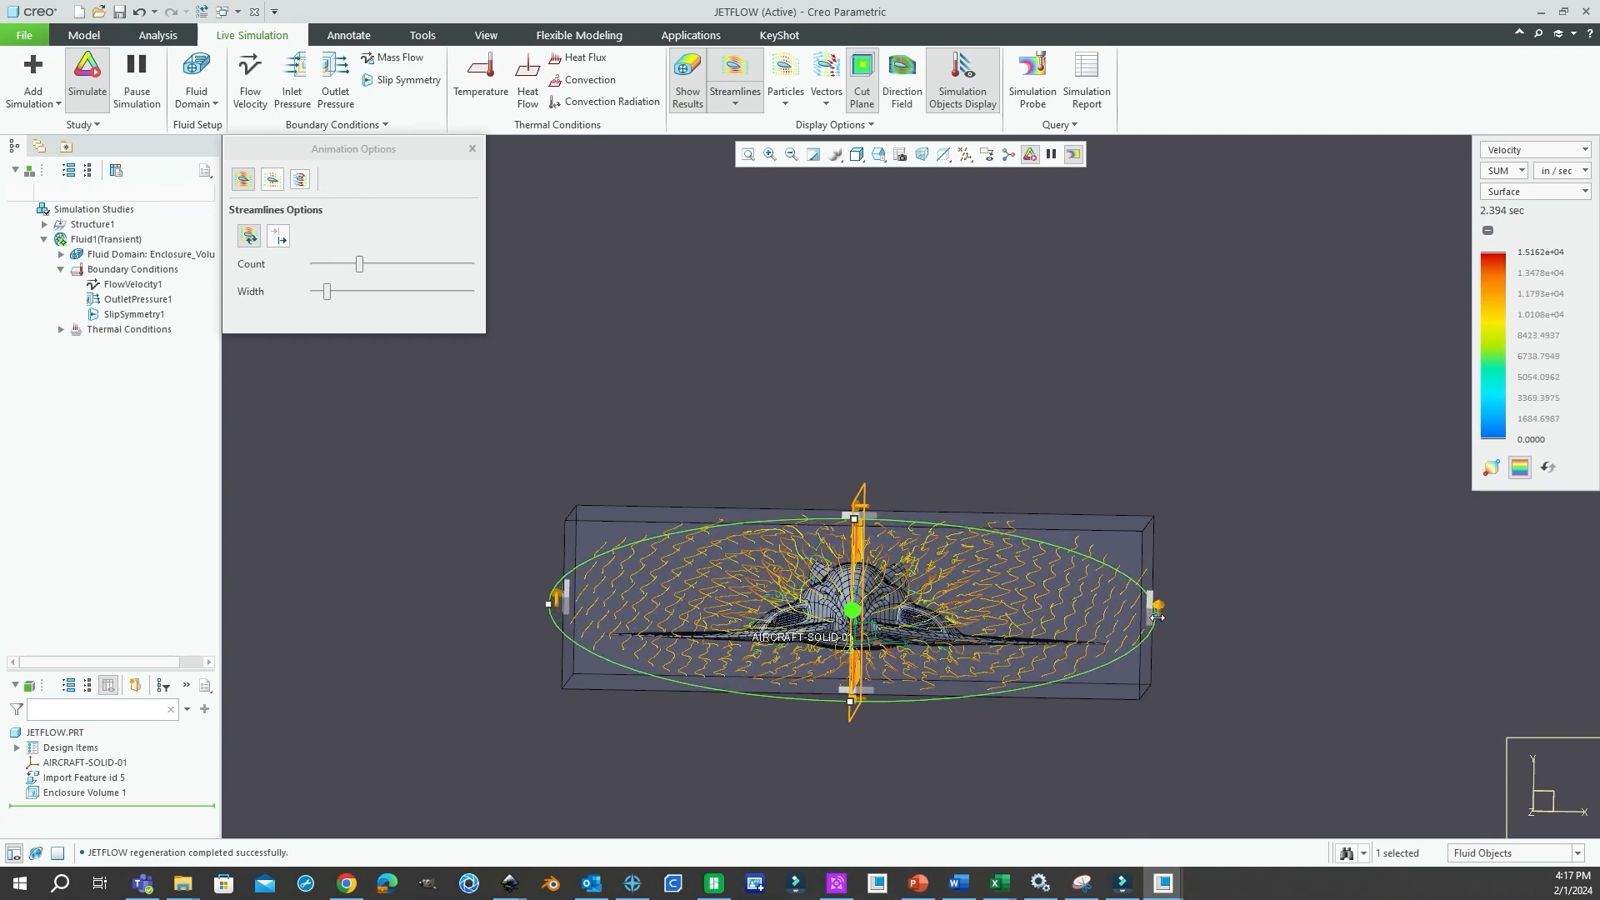
pyautogui.moveTo(853, 515); pyautogui.dragTo(853, 539)
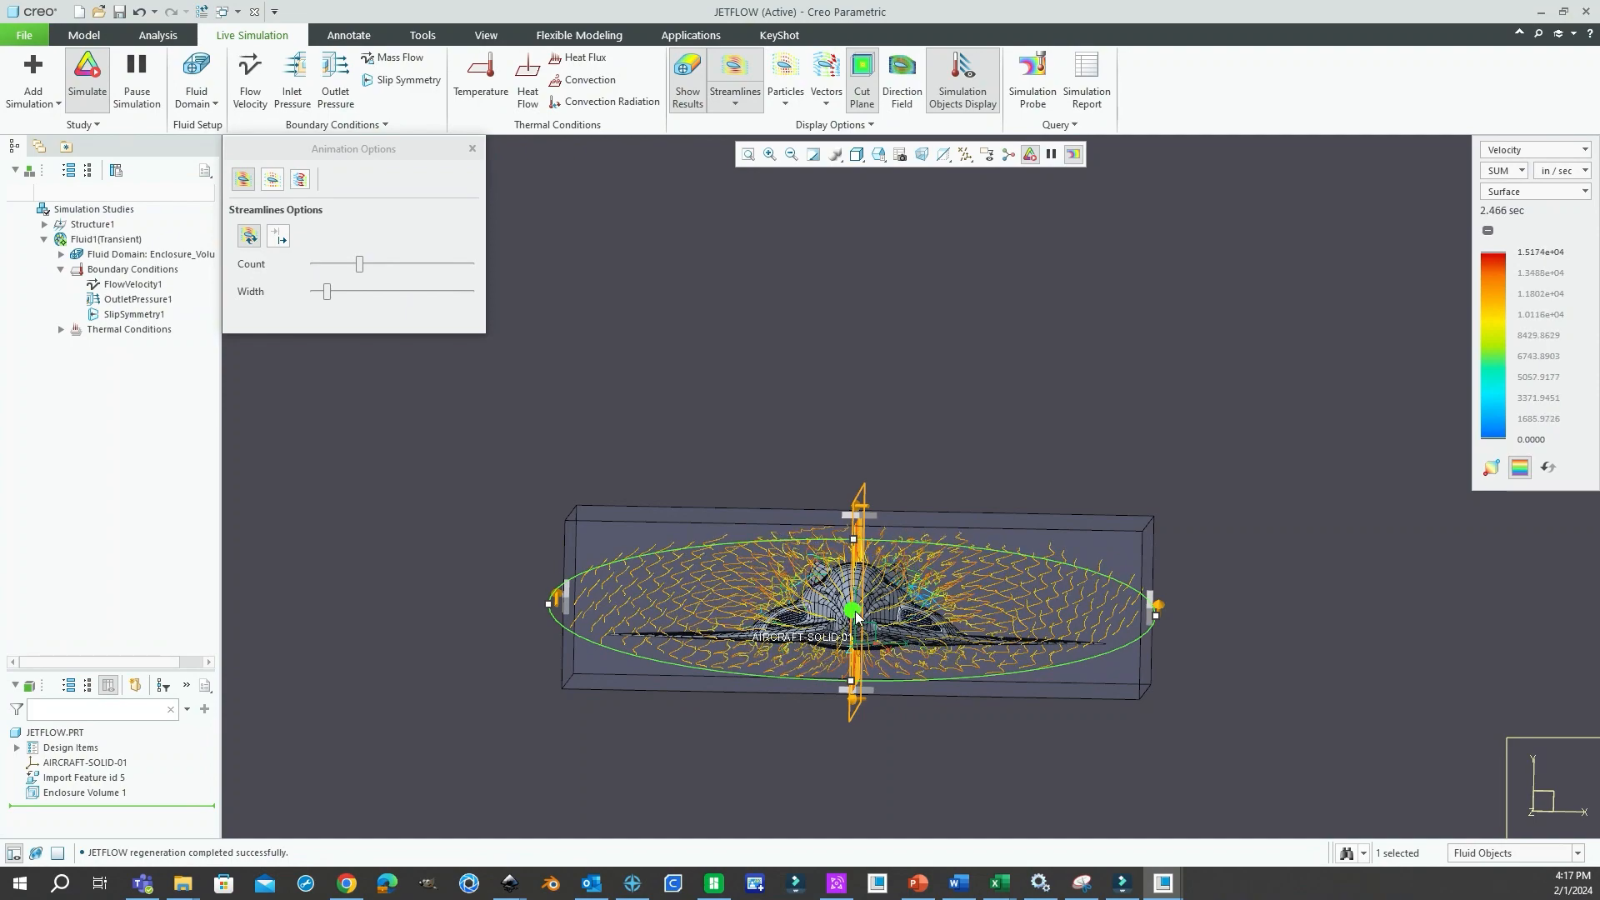
# Examine the streamlines around the nose, over the wings and in the wake from above and from the side.
pyautogui.scroll(2, 843, 621)
pyautogui.moveTo(843, 621); pyautogui.dragTo(812, 646, button='middle')
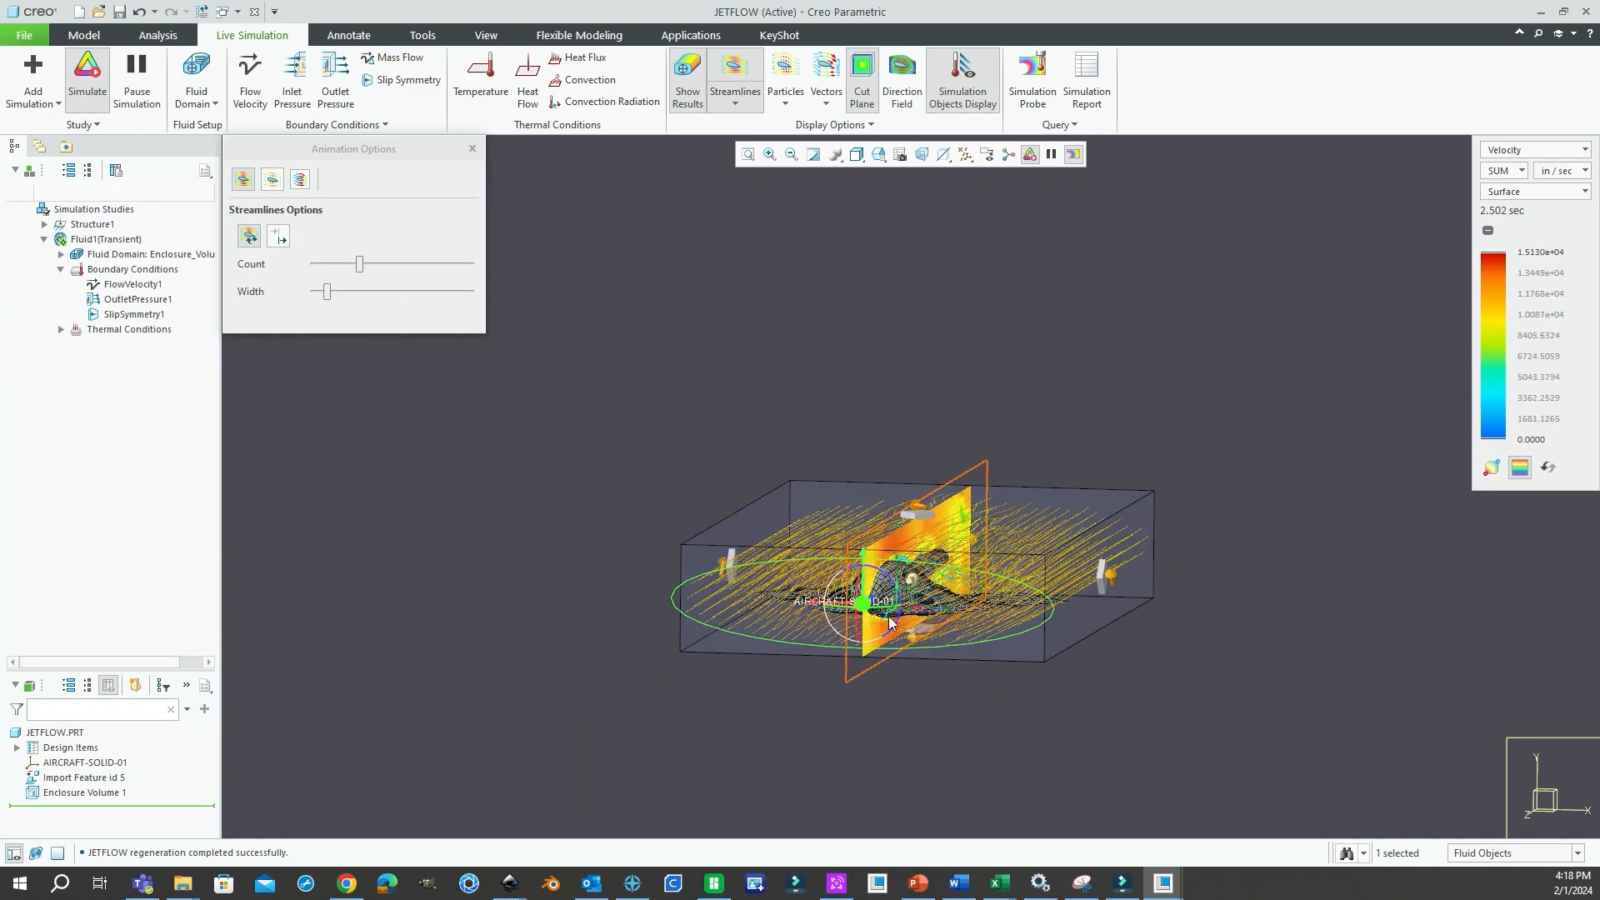
pyautogui.scroll(-5, 912, 602)
pyautogui.moveTo(924, 576); pyautogui.dragTo(888, 592, button='middle')
pyautogui.scroll(2, 905, 580)
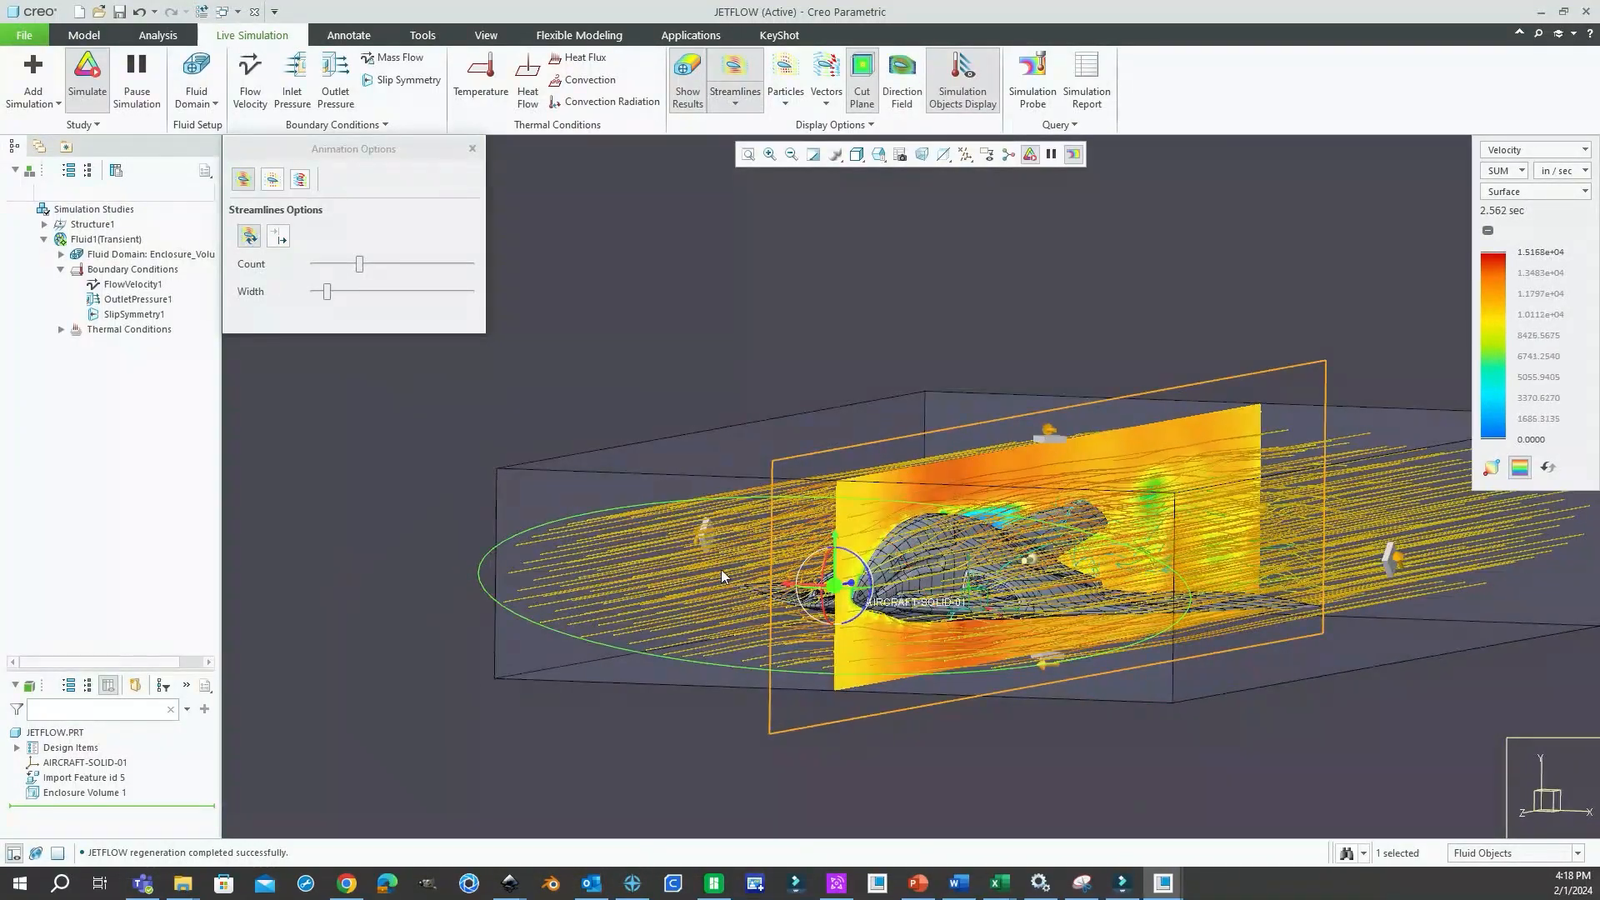
pyautogui.moveTo(721, 575); pyautogui.dragTo(973, 725, button='middle')
pyautogui.scroll(3, 587, 568)
pyautogui.scroll(-2, 1034, 597)
pyautogui.scroll(2, 974, 729)
pyautogui.scroll(-2, 851, 445)
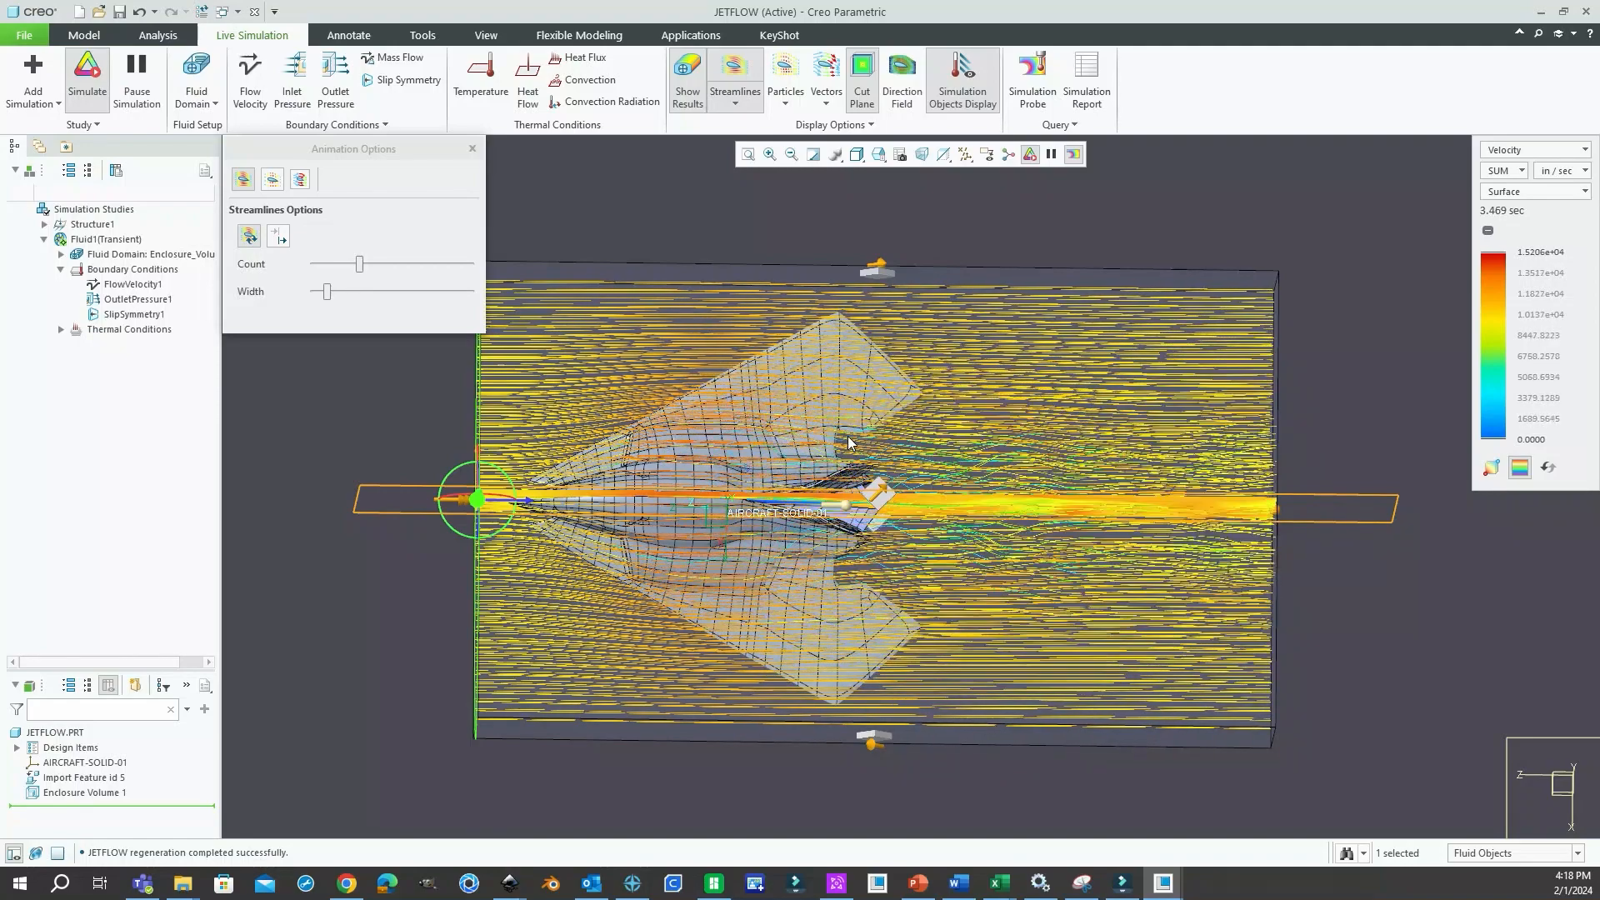
pyautogui.scroll(-3, 768, 423)
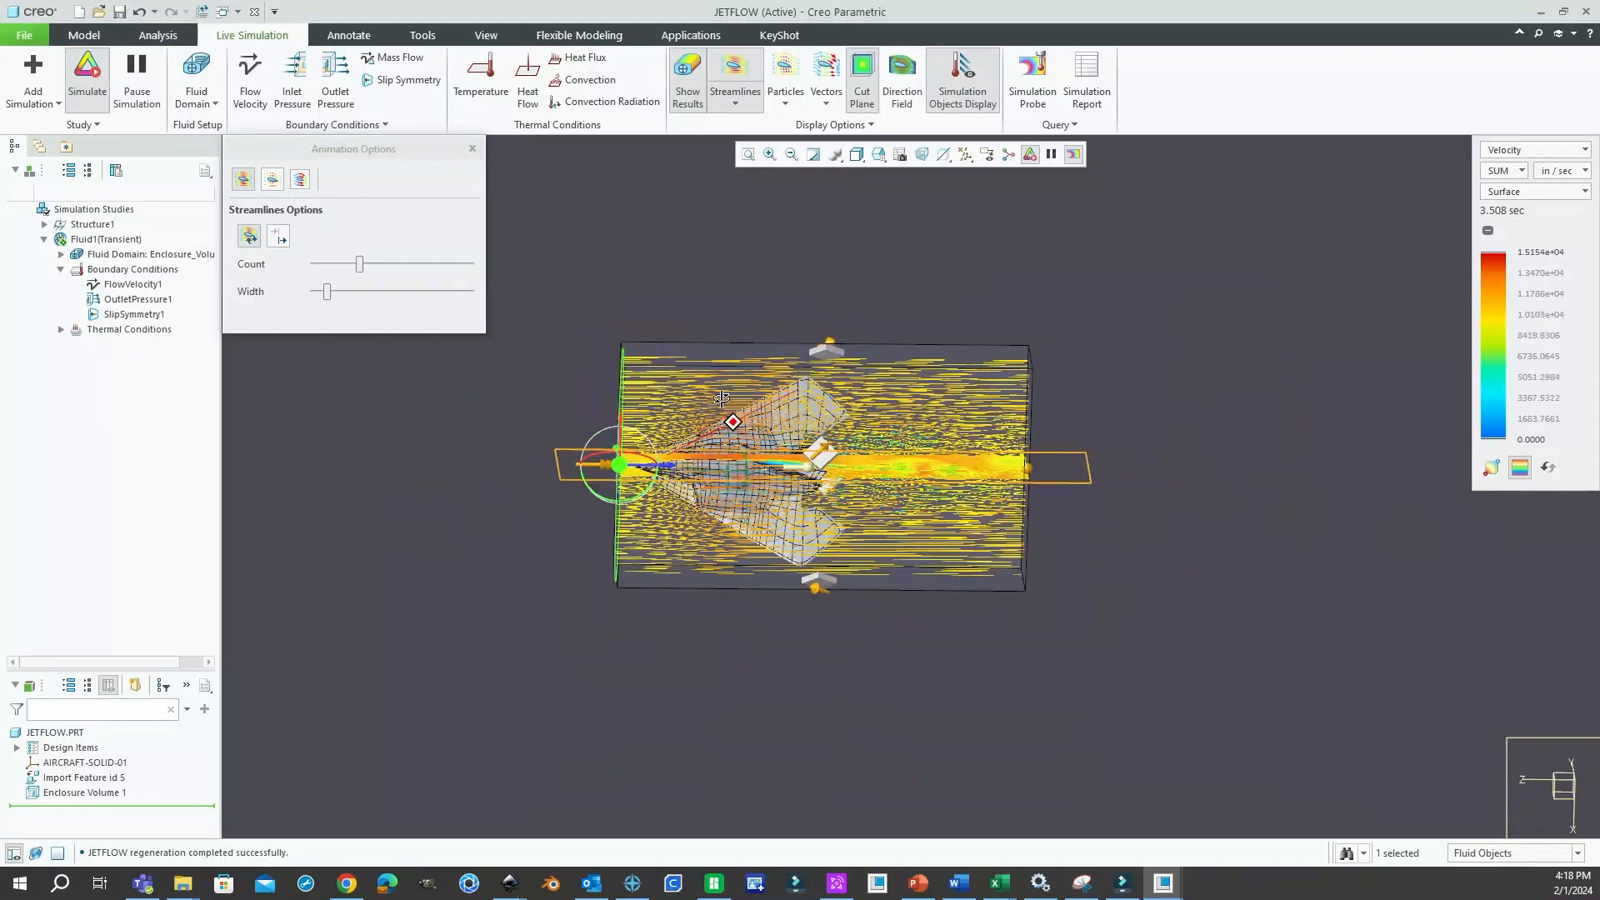
pyautogui.moveTo(722, 400); pyautogui.dragTo(771, 332, button='middle')
pyautogui.scroll(-4, 640, 453)
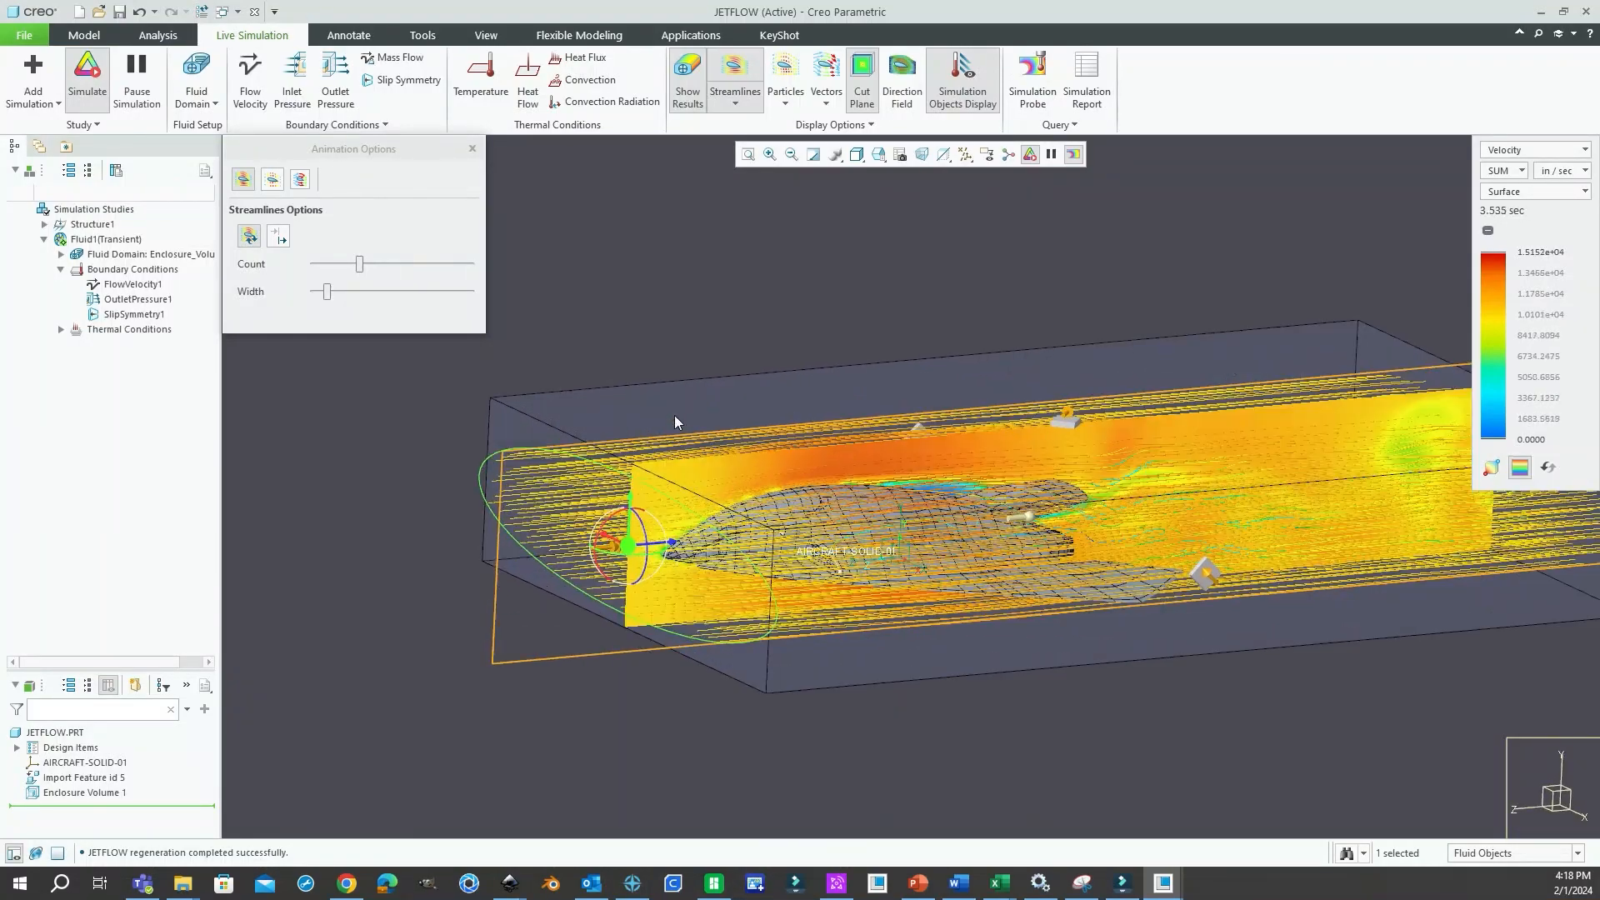
pyautogui.scroll(-2, 778, 432)
pyautogui.scroll(1, 756, 438)
pyautogui.moveTo(757, 440); pyautogui.dragTo(807, 442, button='middle')
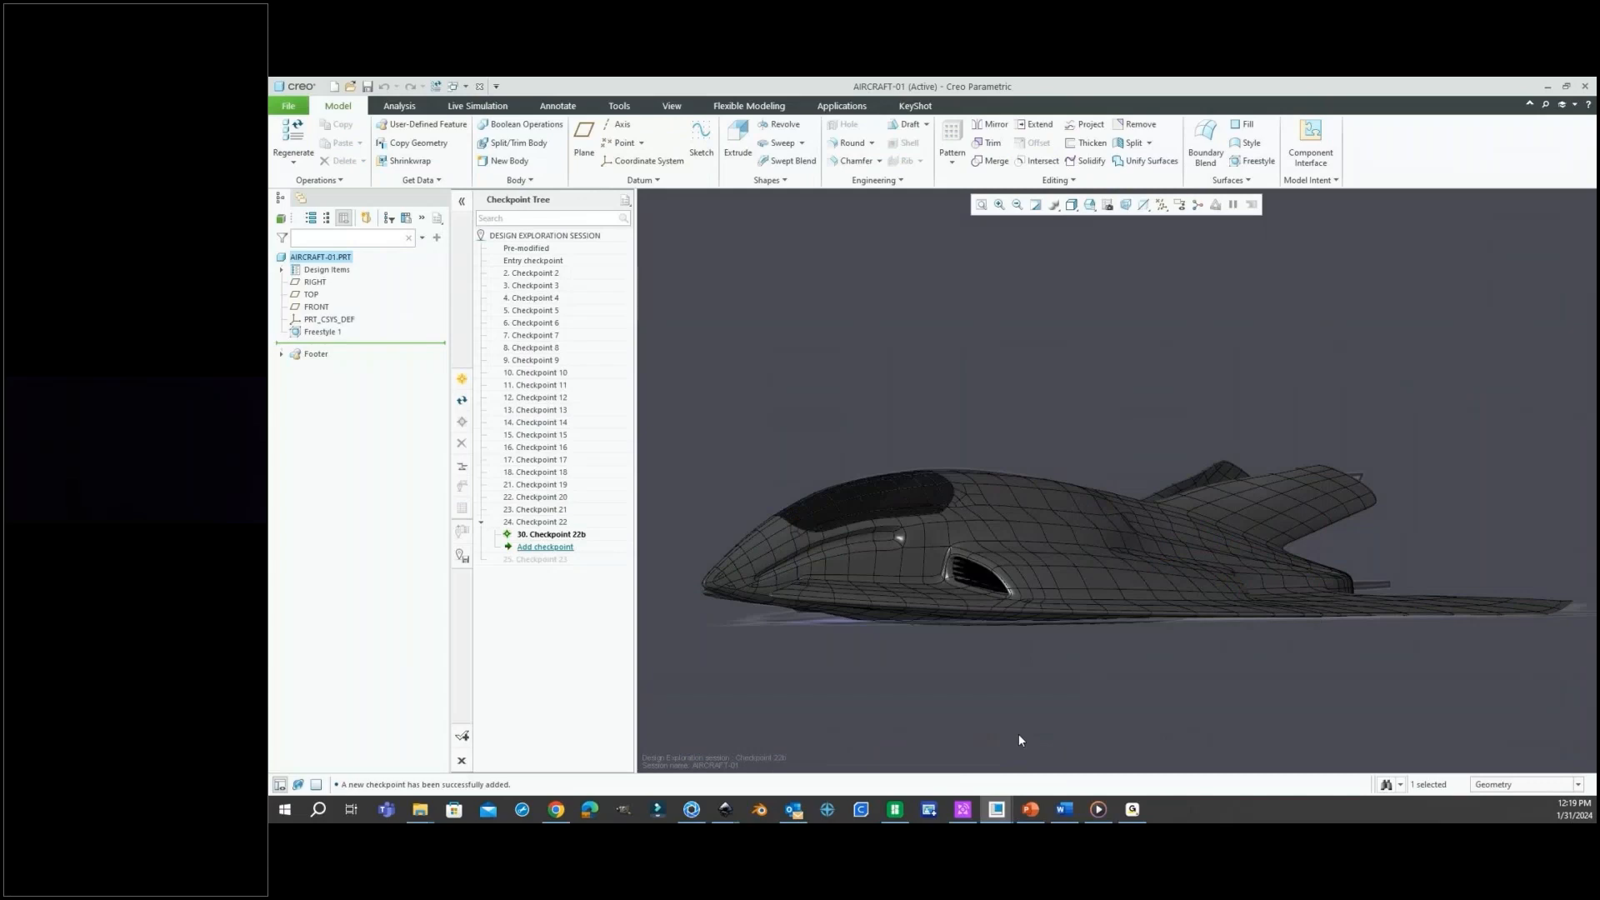
# Switch to the AIRCRAFT-01.ASM window, inspect the assembly from above and from the side, and select its skeleton part.
pyautogui.scroll(-2, 1233, 485)
pyautogui.scroll(2, 1057, 535)
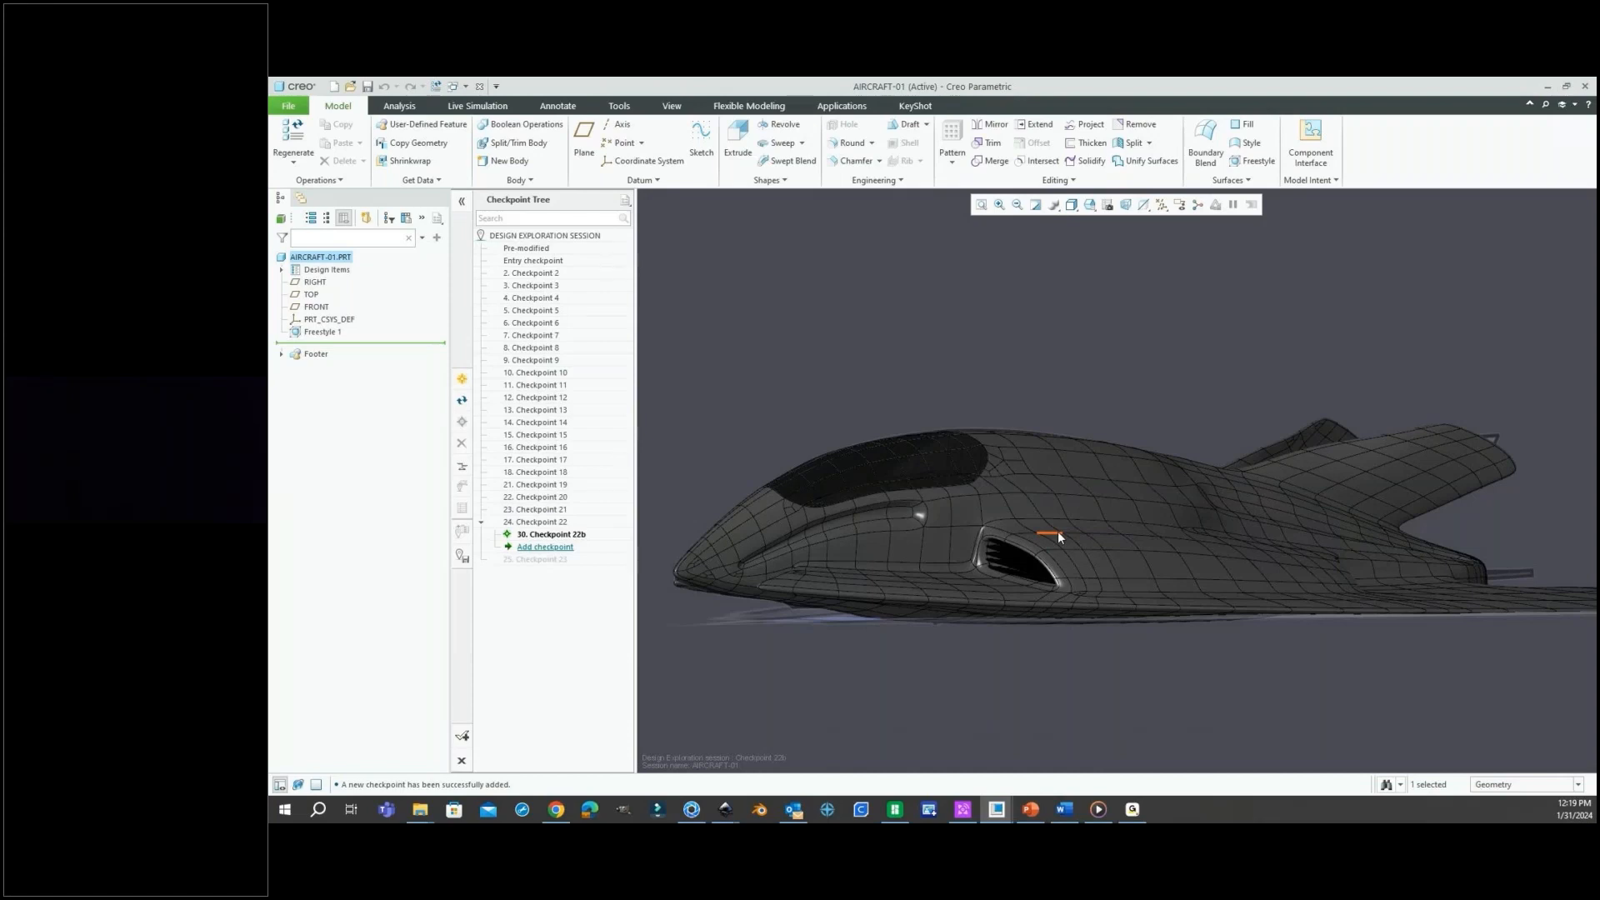
pyautogui.click(465, 87)
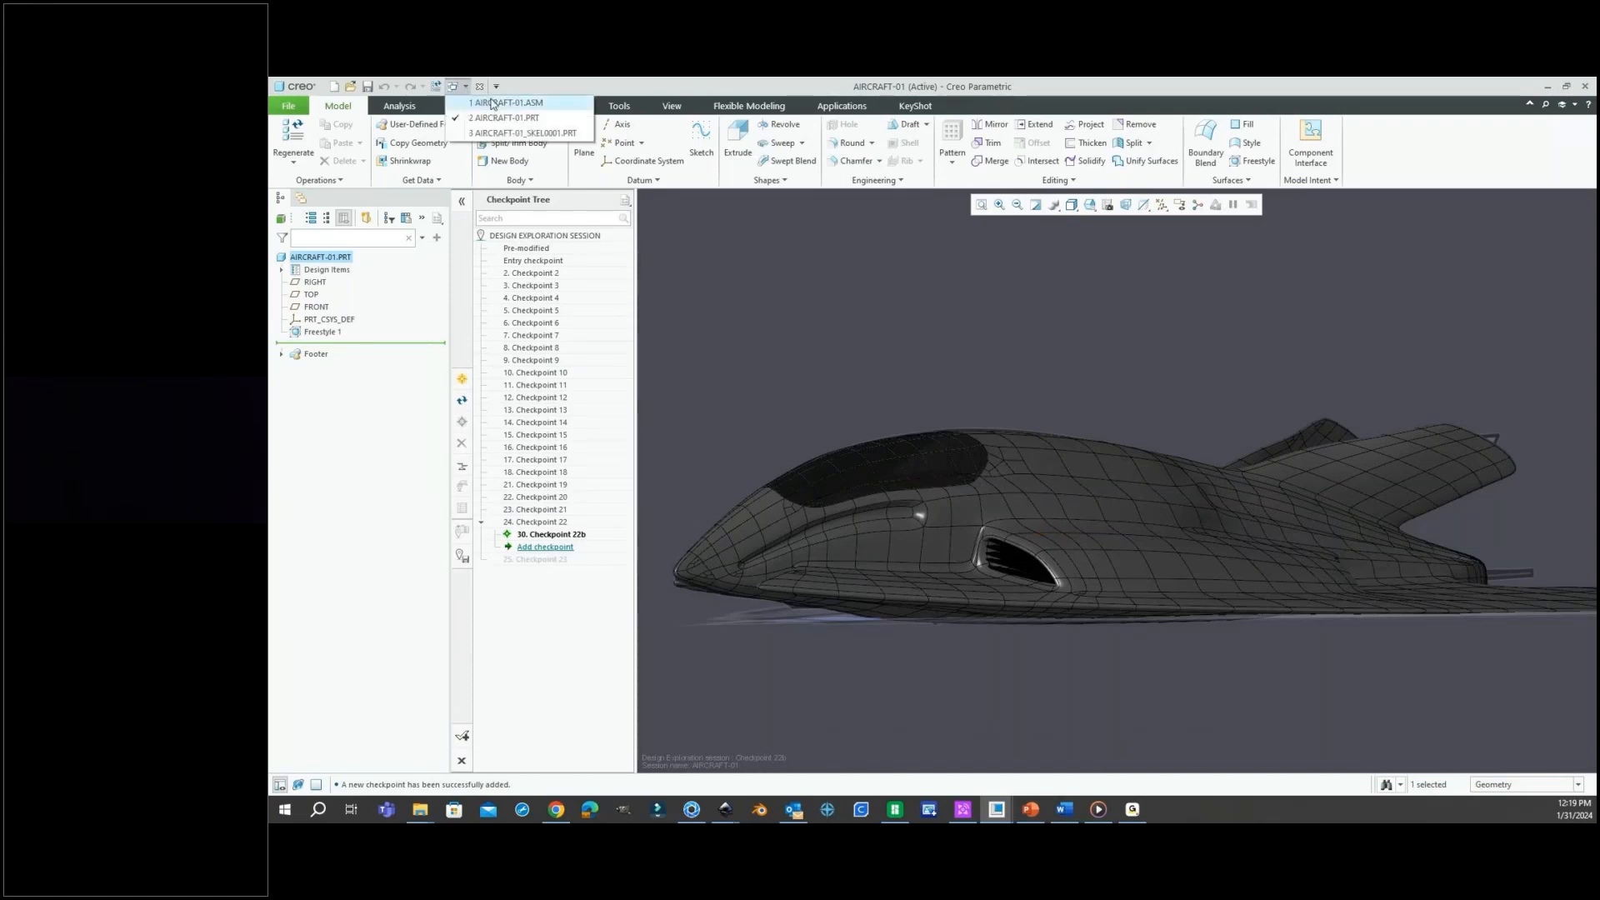
pyautogui.click(492, 103)
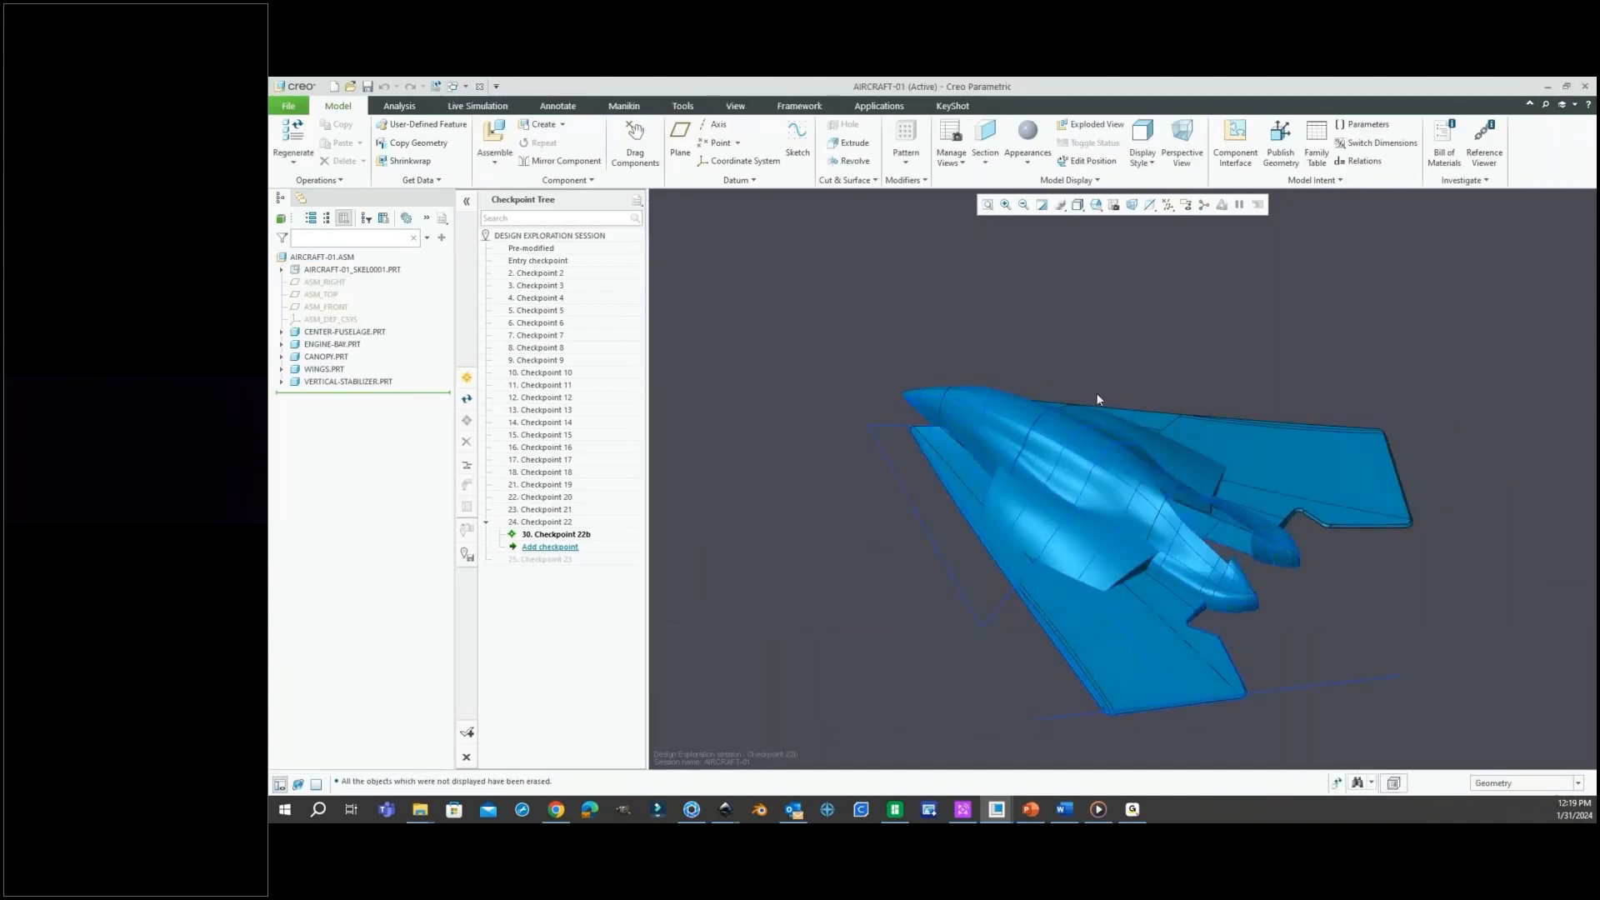
pyautogui.moveTo(1105, 436)
pyautogui.mouseDown(button='middle')
pyautogui.moveTo(1100, 378)
pyautogui.moveTo(1124, 423)
pyautogui.mouseUp(button='middle')
pyautogui.scroll(2, 1179, 413)
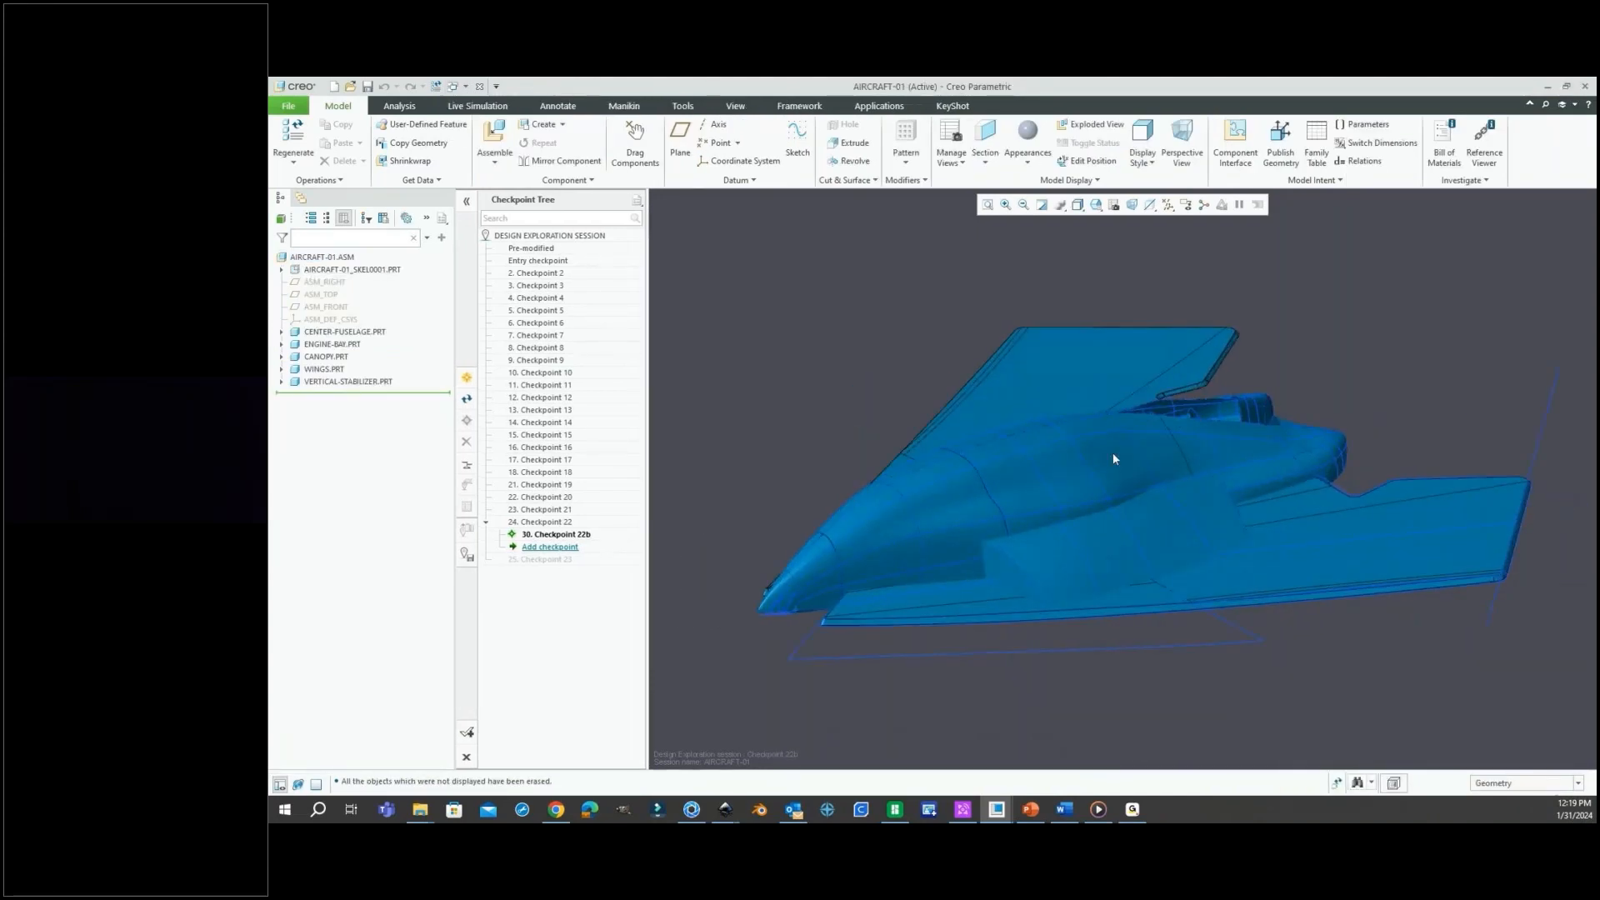
pyautogui.moveTo(1105, 468)
pyautogui.mouseDown(button='middle')
pyautogui.moveTo(1108, 495)
pyautogui.moveTo(1075, 428)
pyautogui.mouseUp(button='middle')
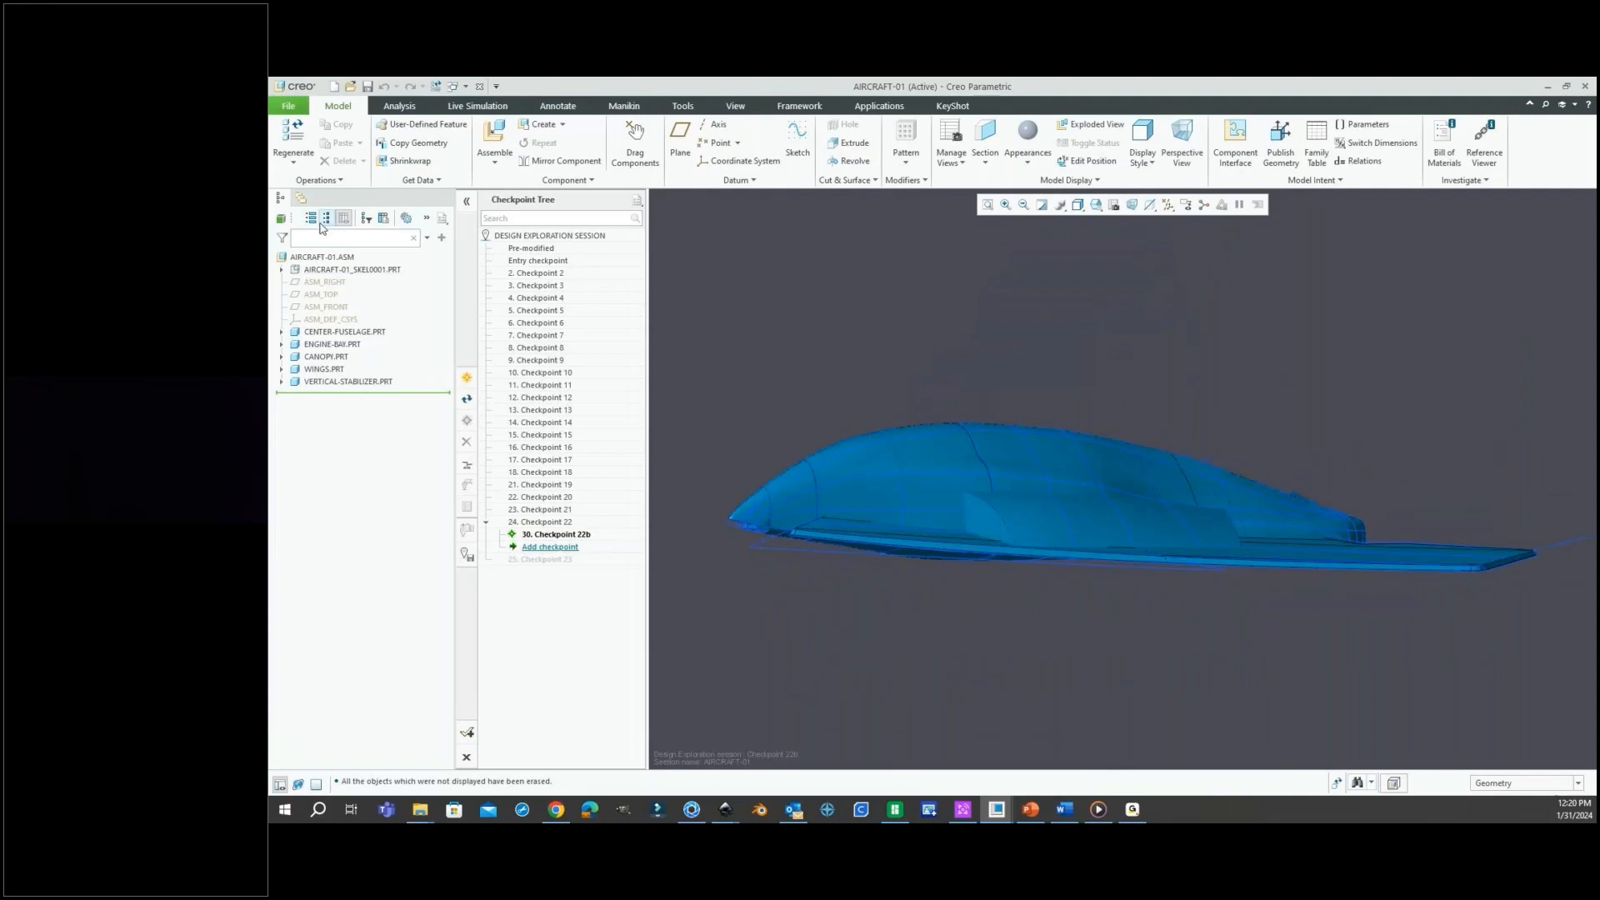
pyautogui.click(339, 270)
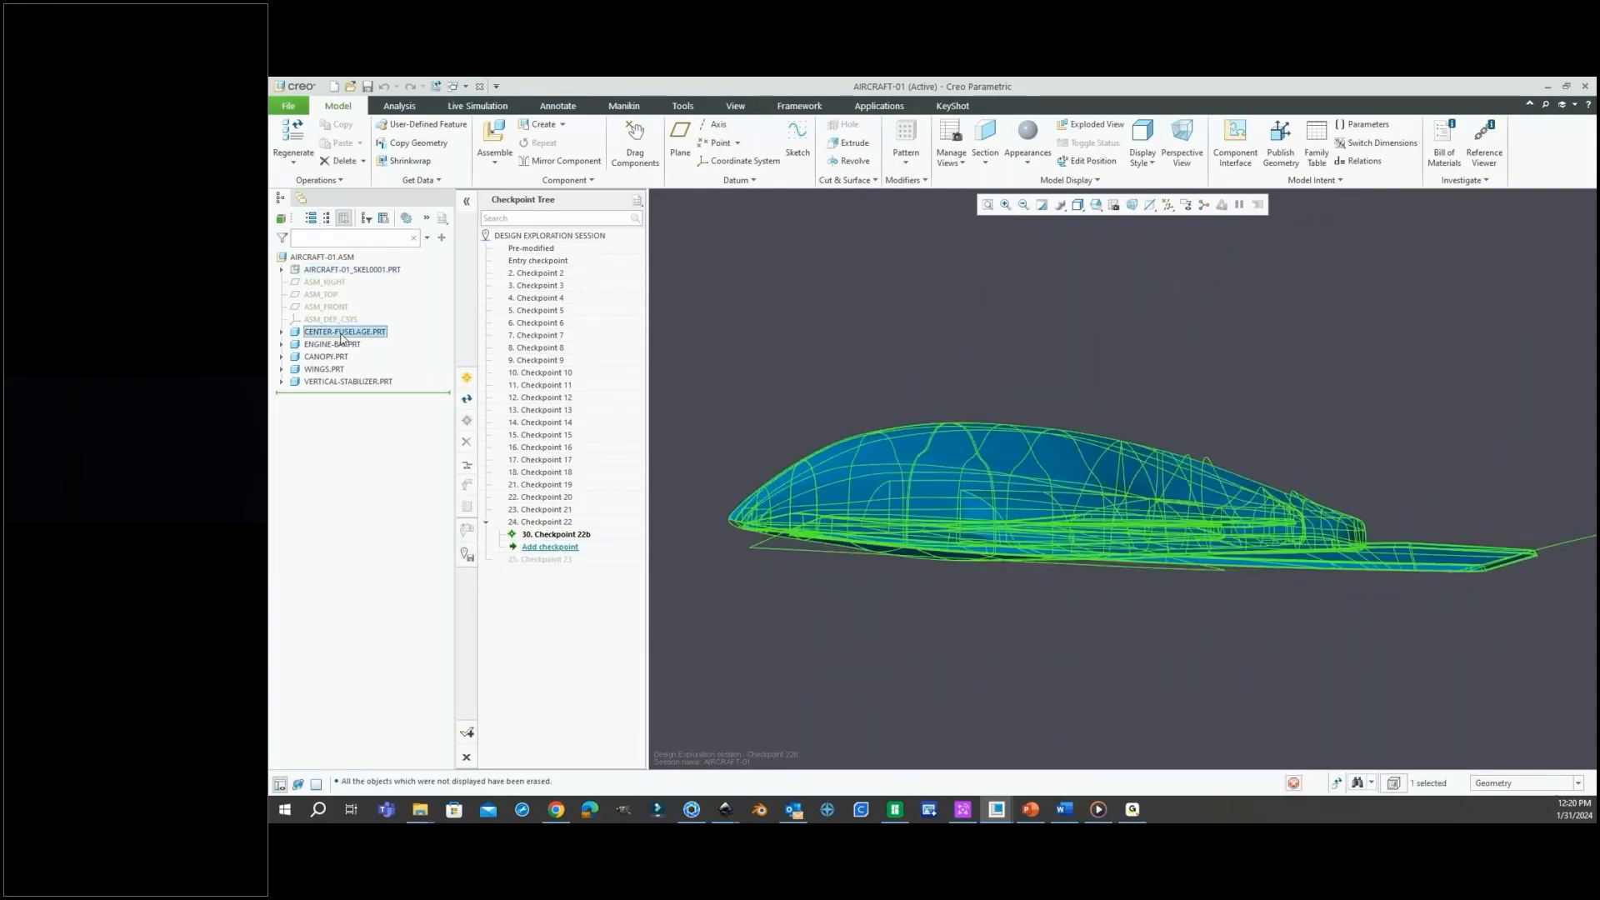
# Select the canopy and wings parts in turn to inspect where they sit in the aircraft assembly.
pyautogui.click(327, 356)
pyautogui.click(336, 383)
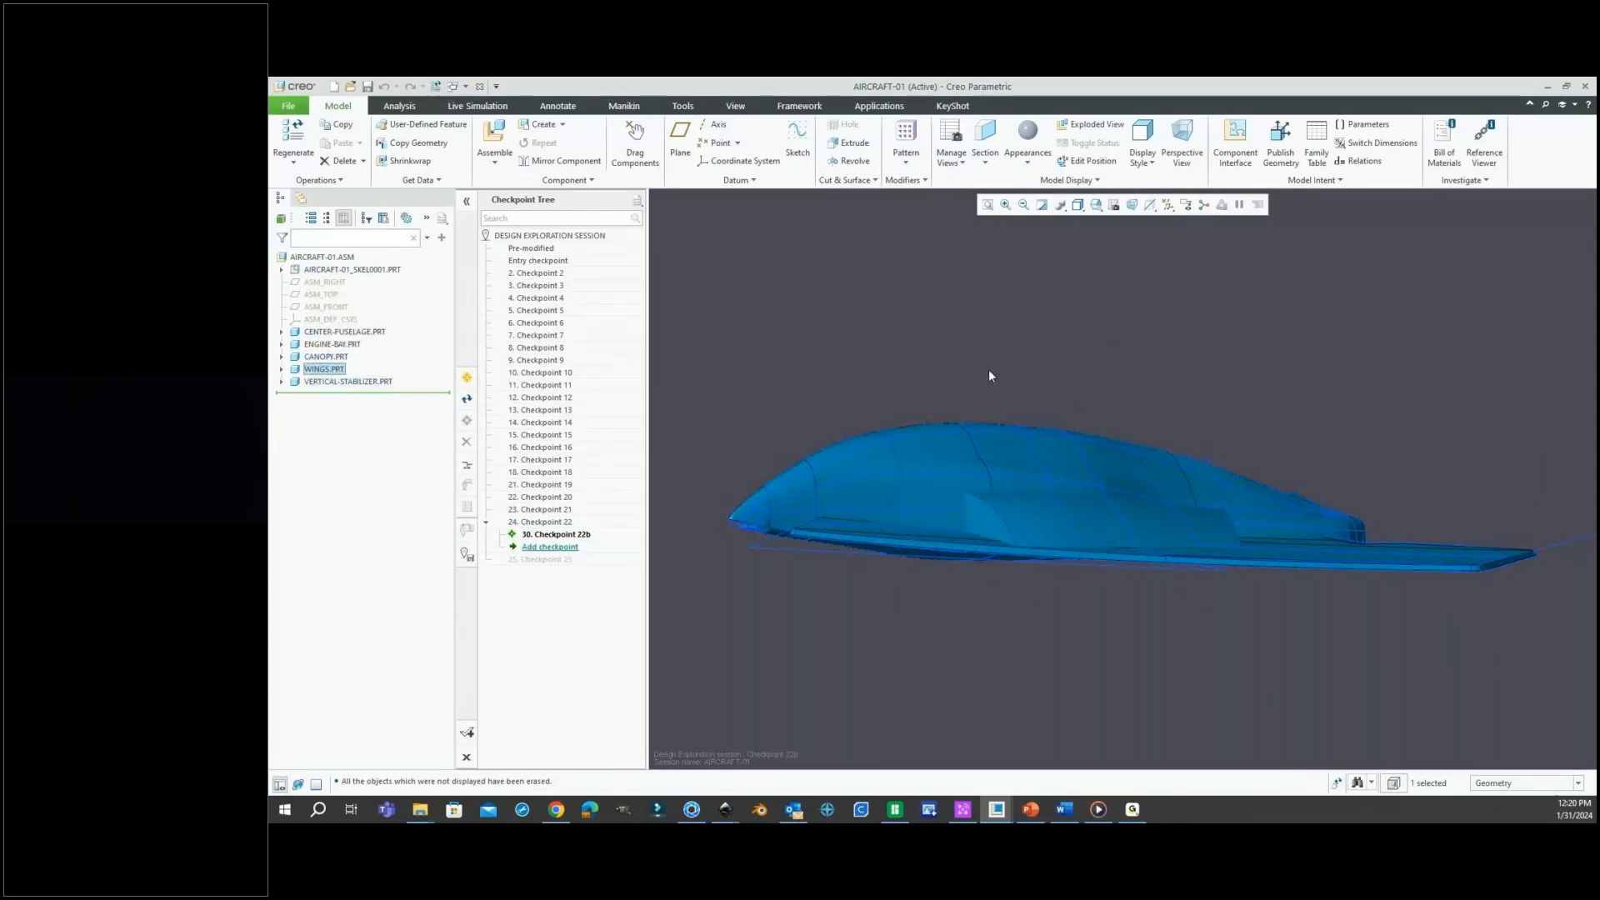
pyautogui.moveTo(990, 376)
pyautogui.mouseDown(button='middle')
pyautogui.moveTo(1043, 379)
pyautogui.moveTo(1046, 394)
pyautogui.moveTo(1039, 379)
pyautogui.mouseUp(button='middle')
# Switch to AIRCRAFT-01_SKEL0001.PRT and examine the skeleton's fuselage and wing surfaces from above and from the side.
pyautogui.click(466, 87)
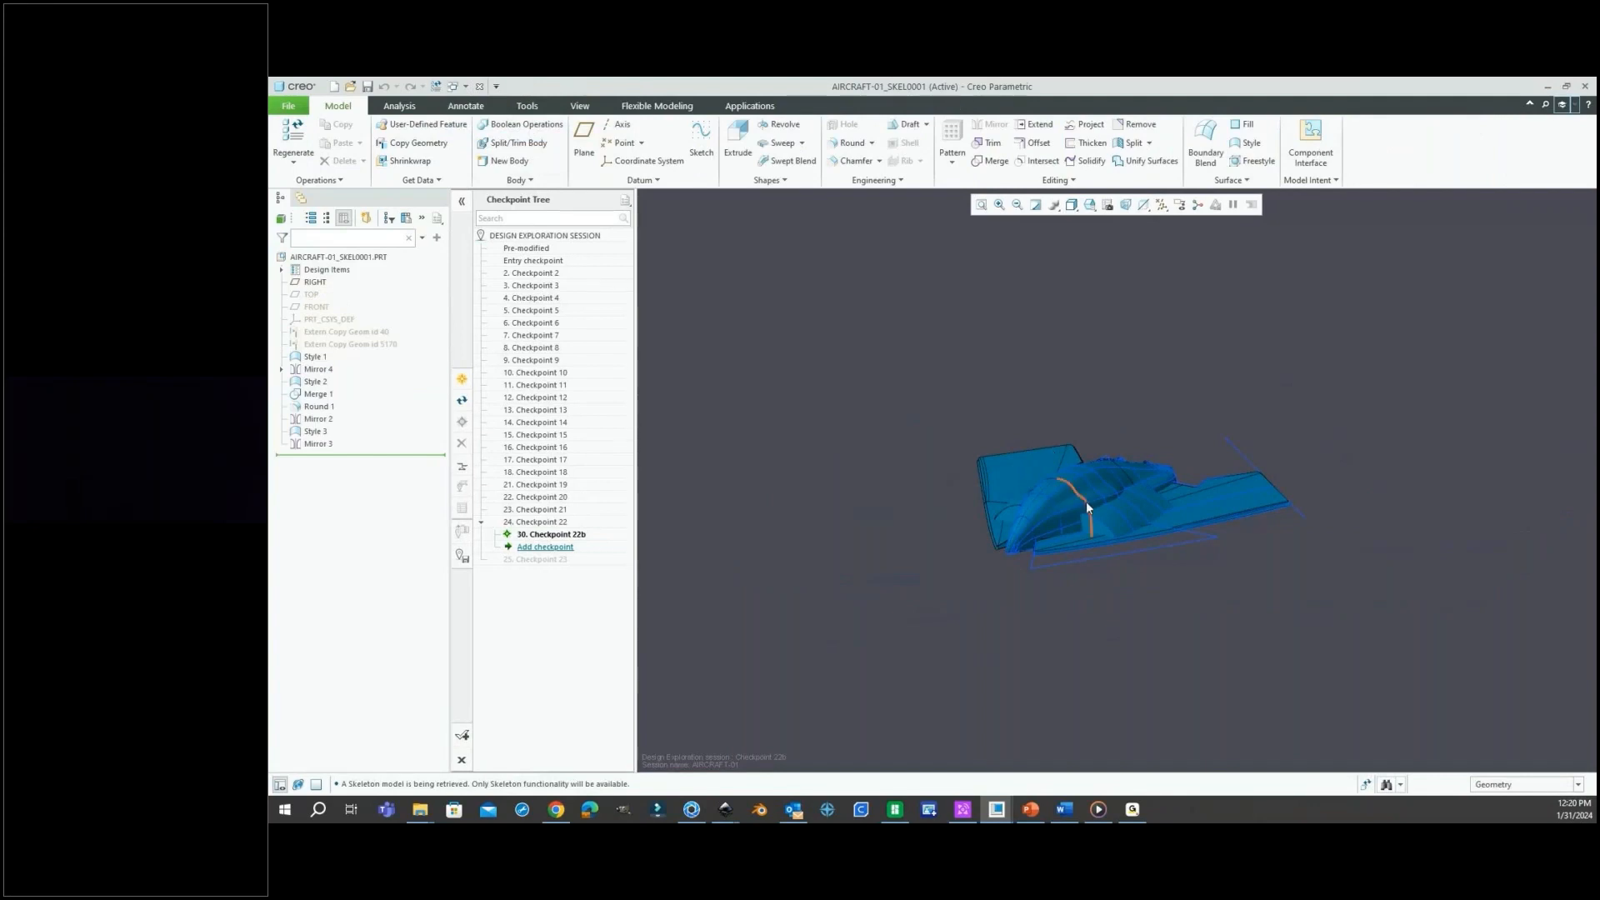
pyautogui.scroll(10, 1101, 487)
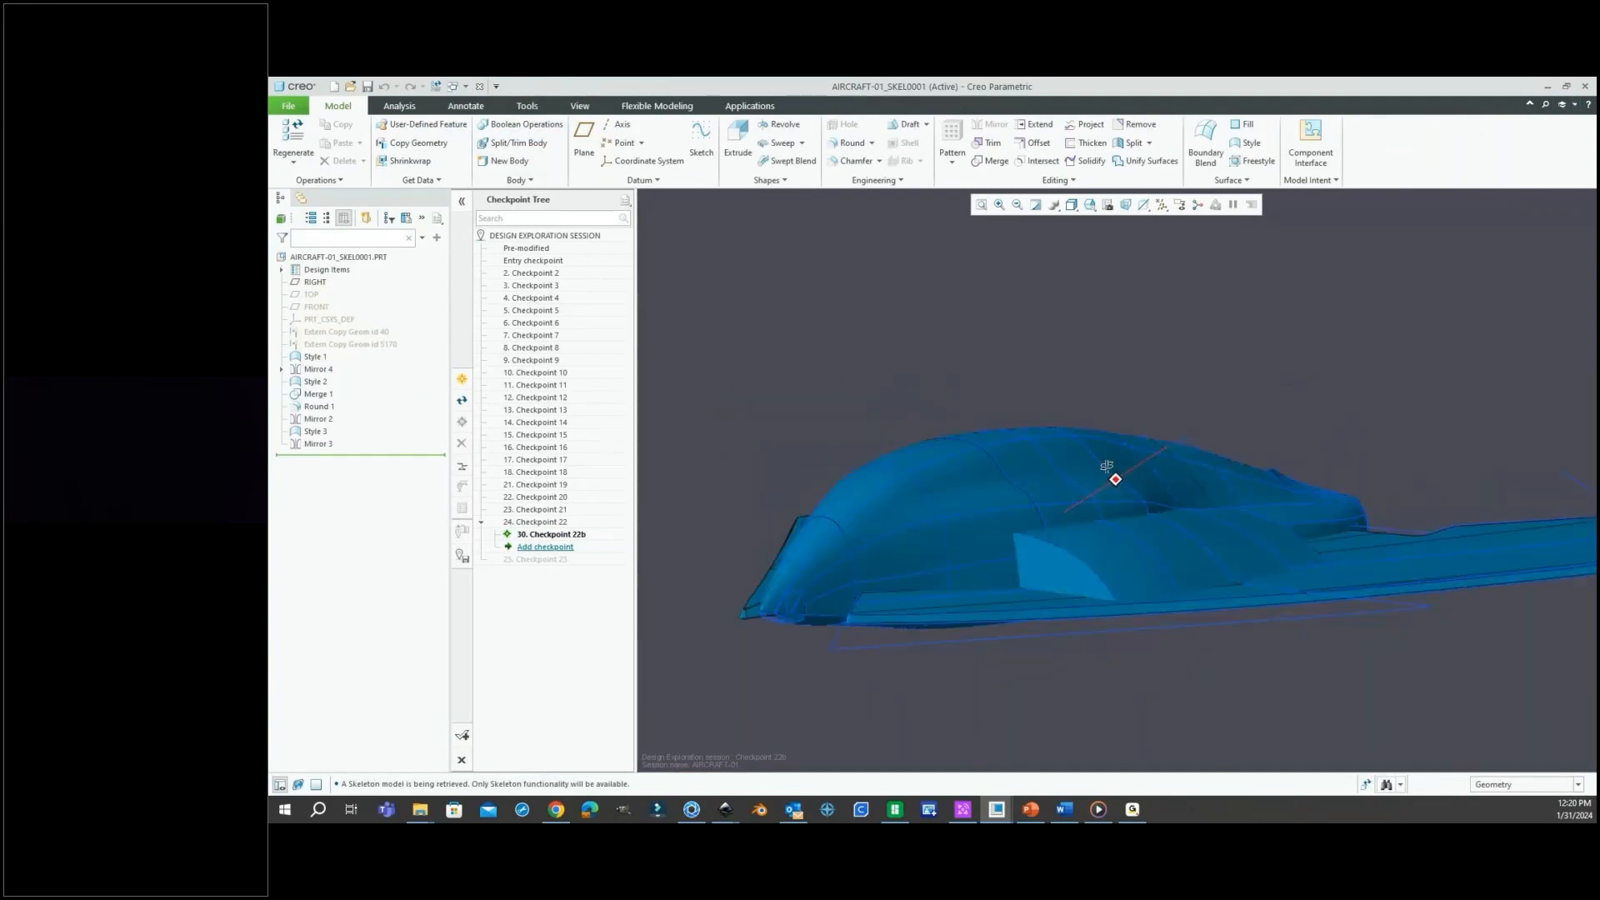
pyautogui.scroll(-10, 1073, 486)
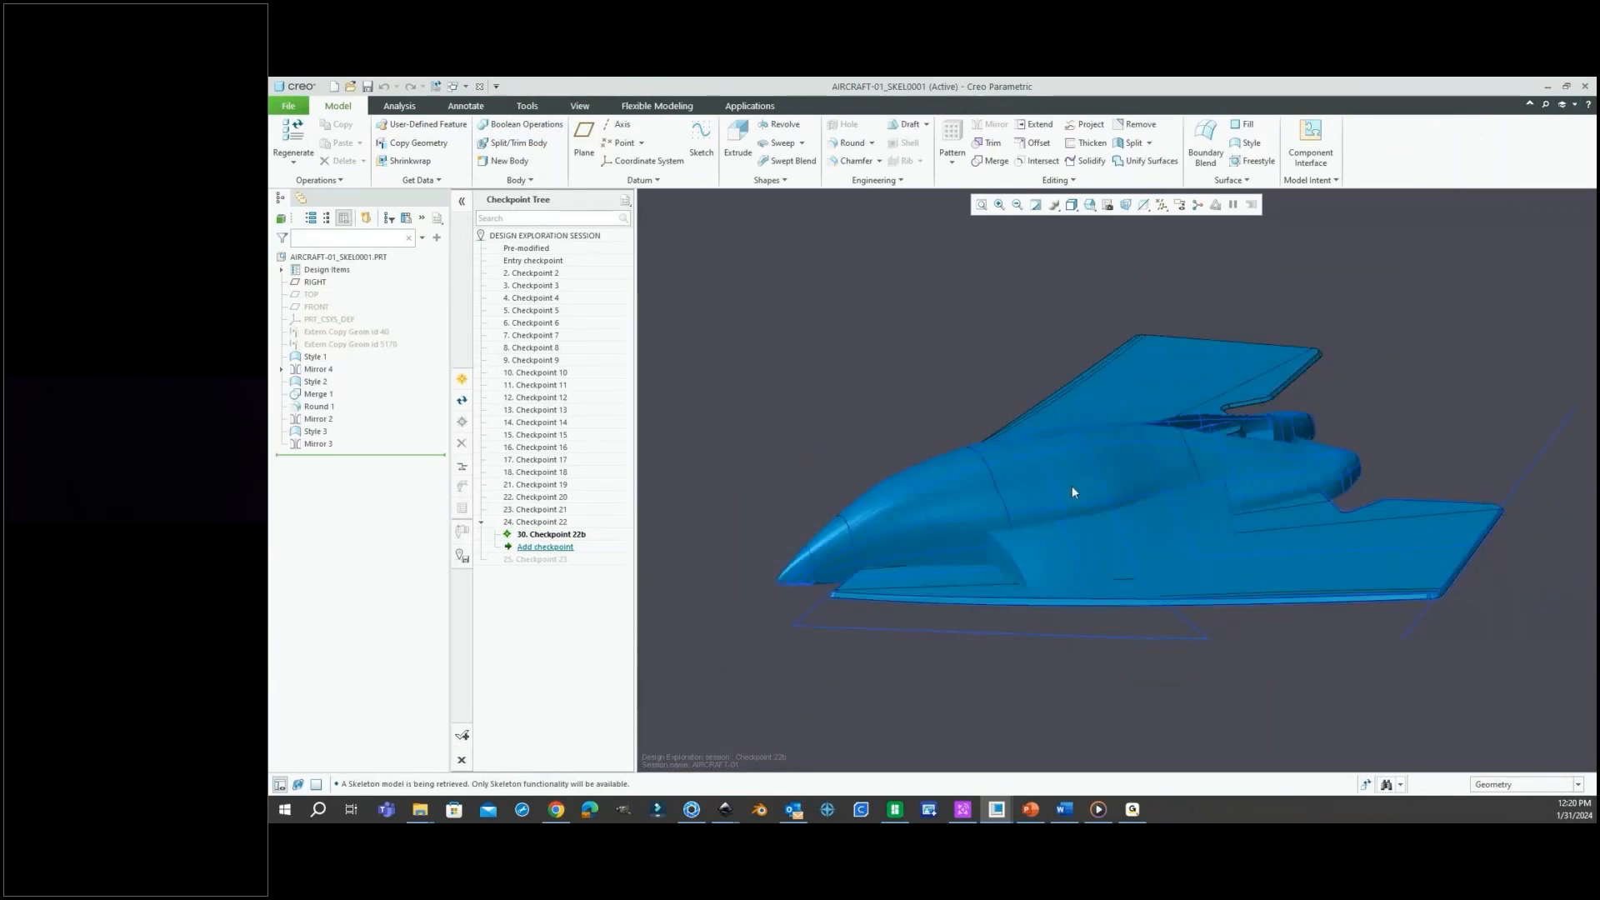
pyautogui.scroll(3, 895, 428)
pyautogui.moveTo(932, 422); pyautogui.dragTo(945, 395, button='middle')
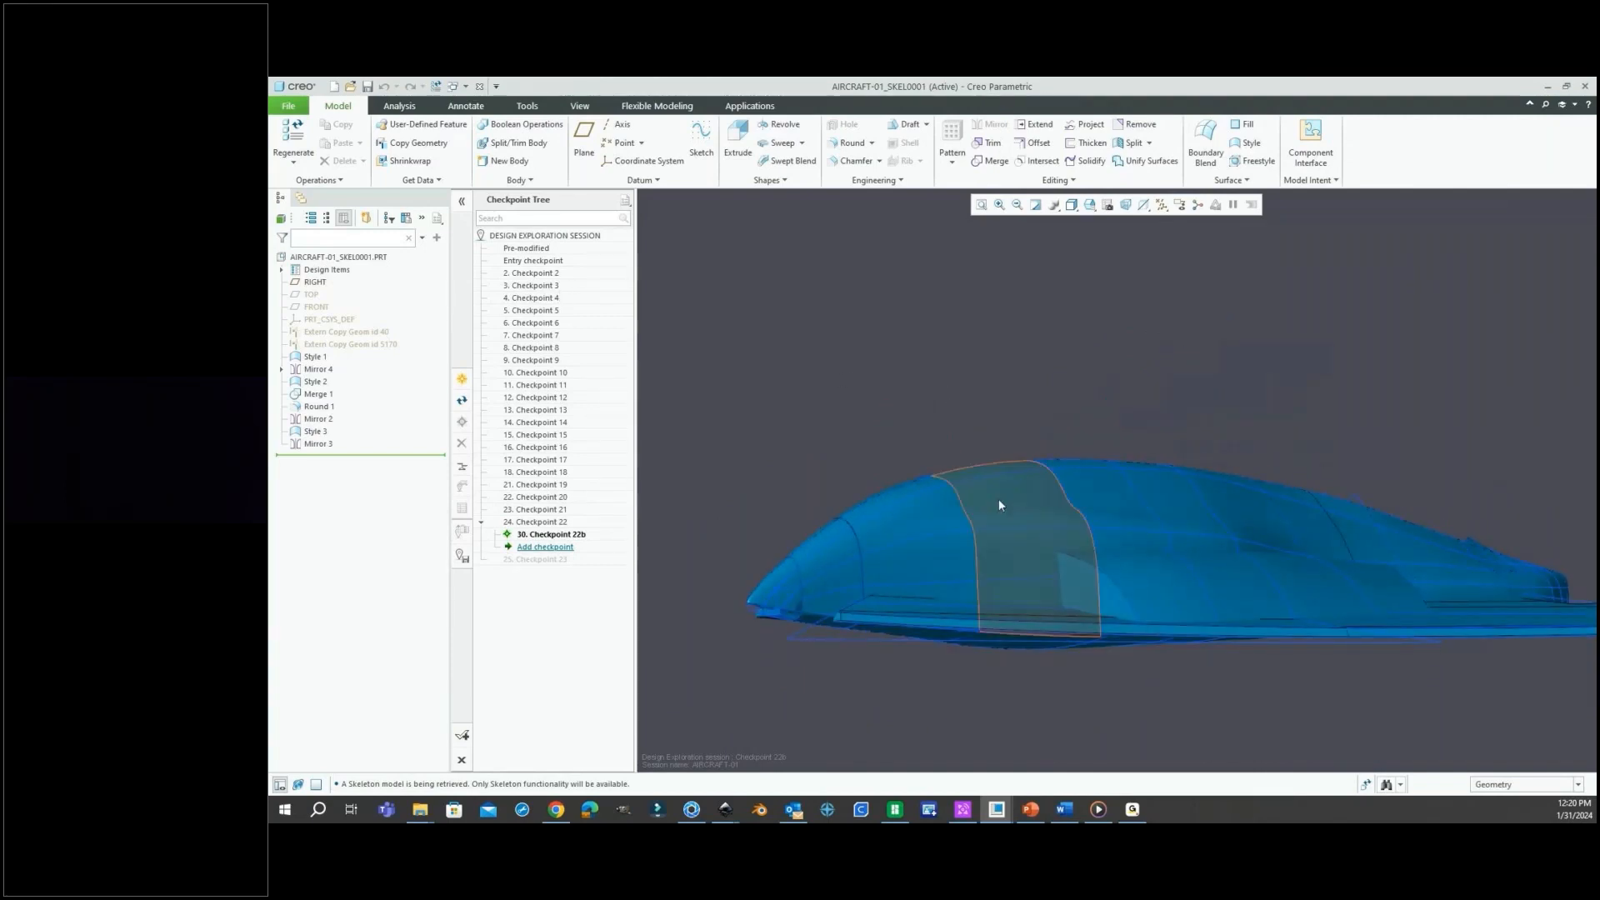
pyautogui.moveTo(932, 488); pyautogui.dragTo(1083, 508, button='middle')
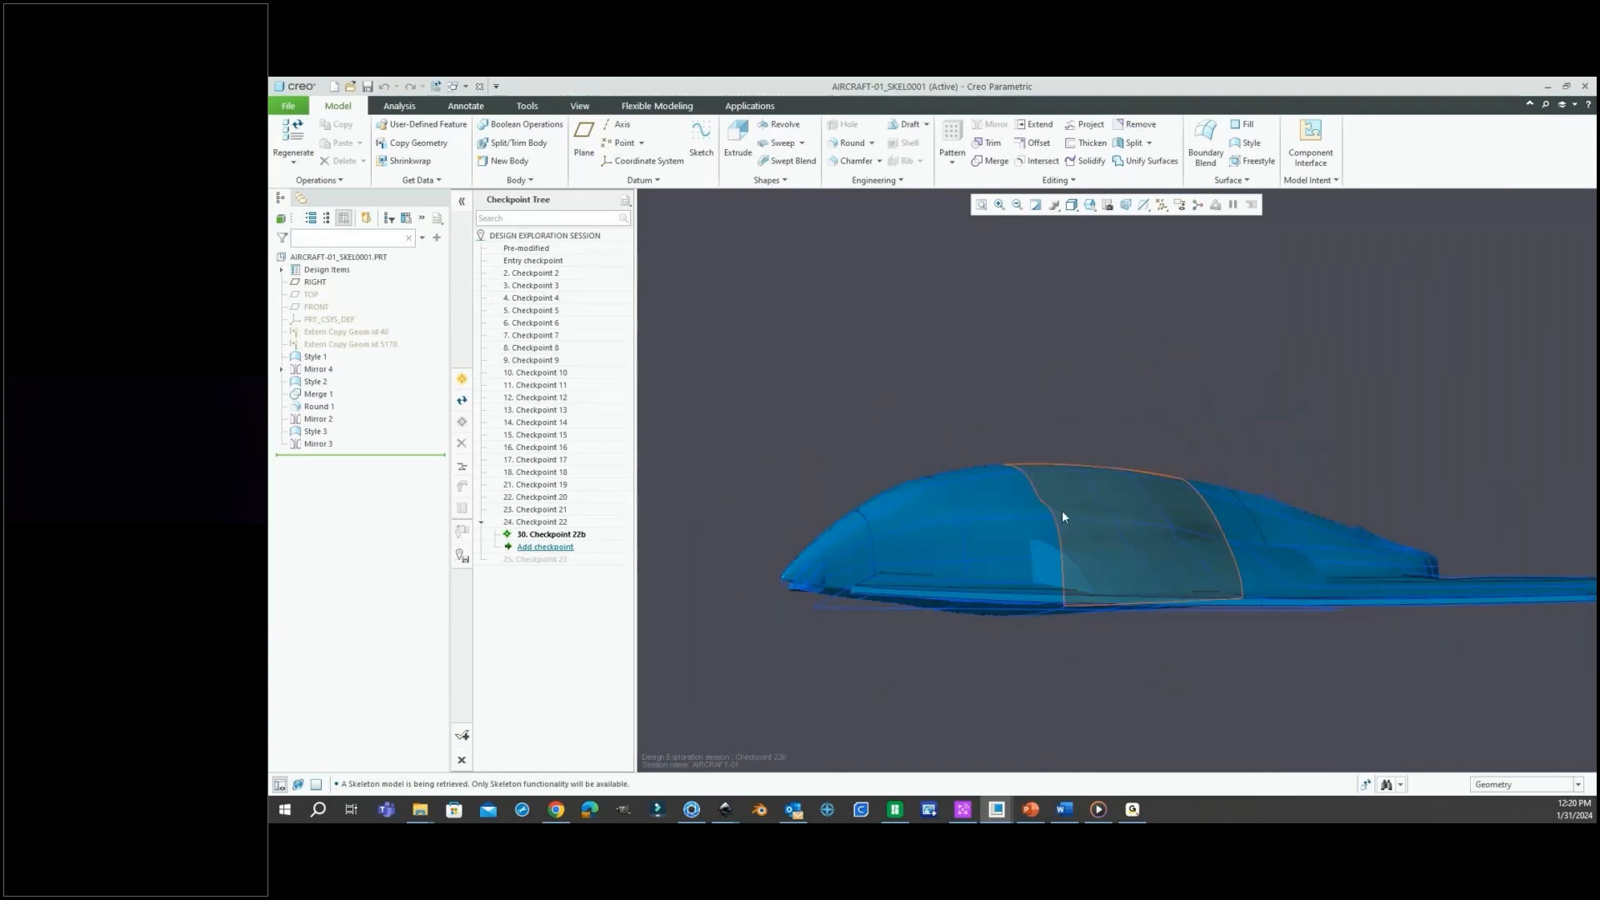
# Show both hidden external copy geometry features in the skeleton and inspect how they overlap its surfaces.
pyautogui.click(356, 331)
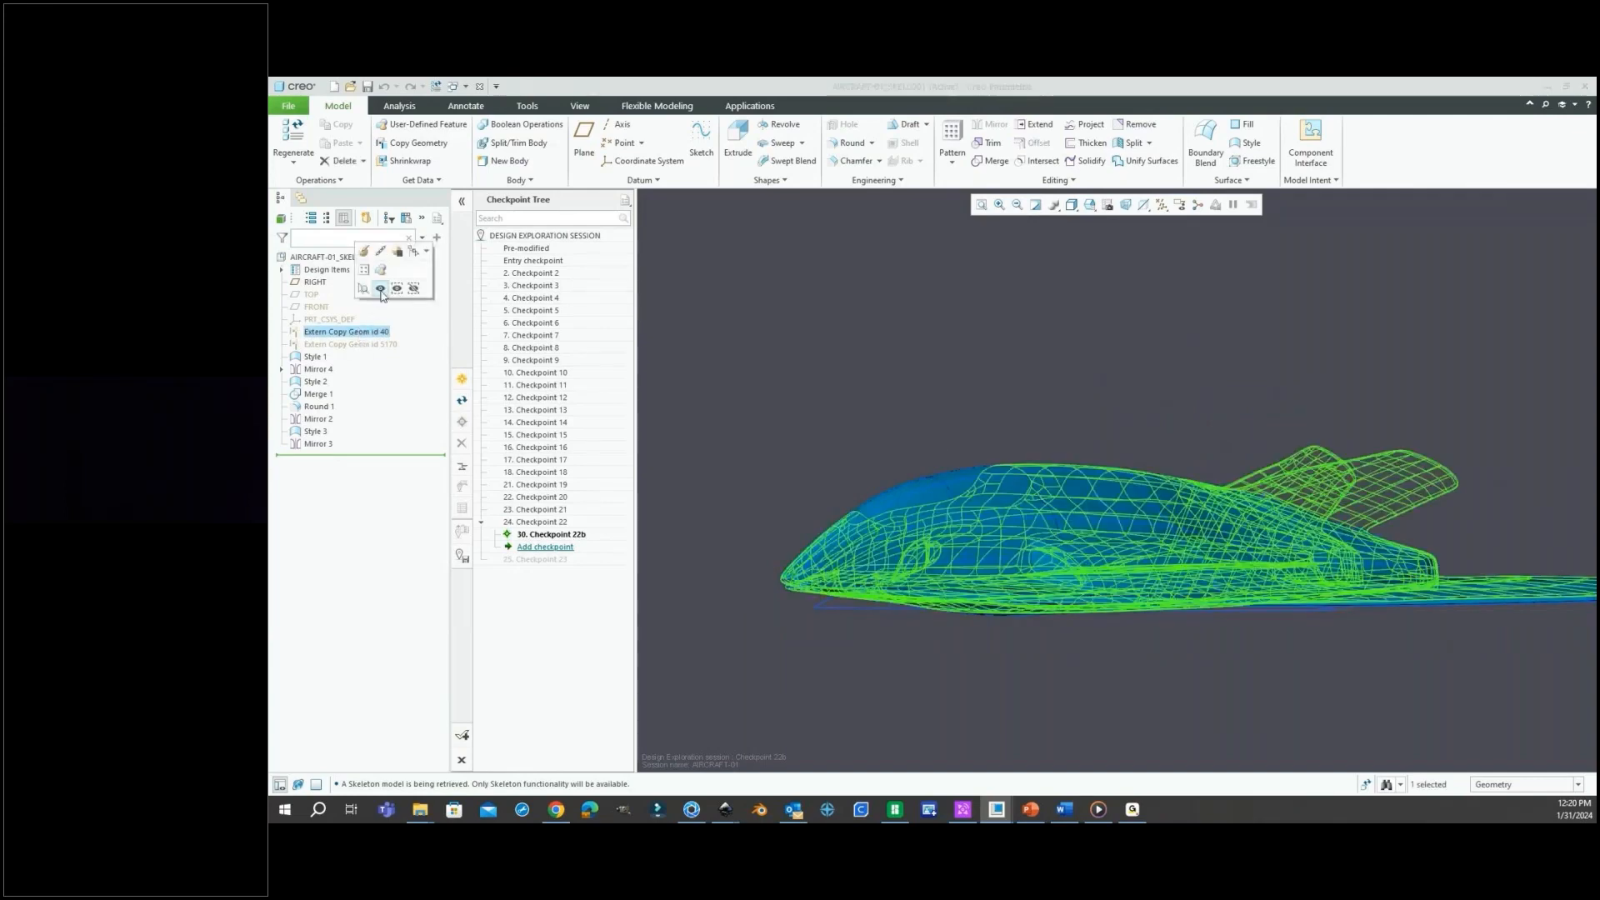
pyautogui.click(373, 344)
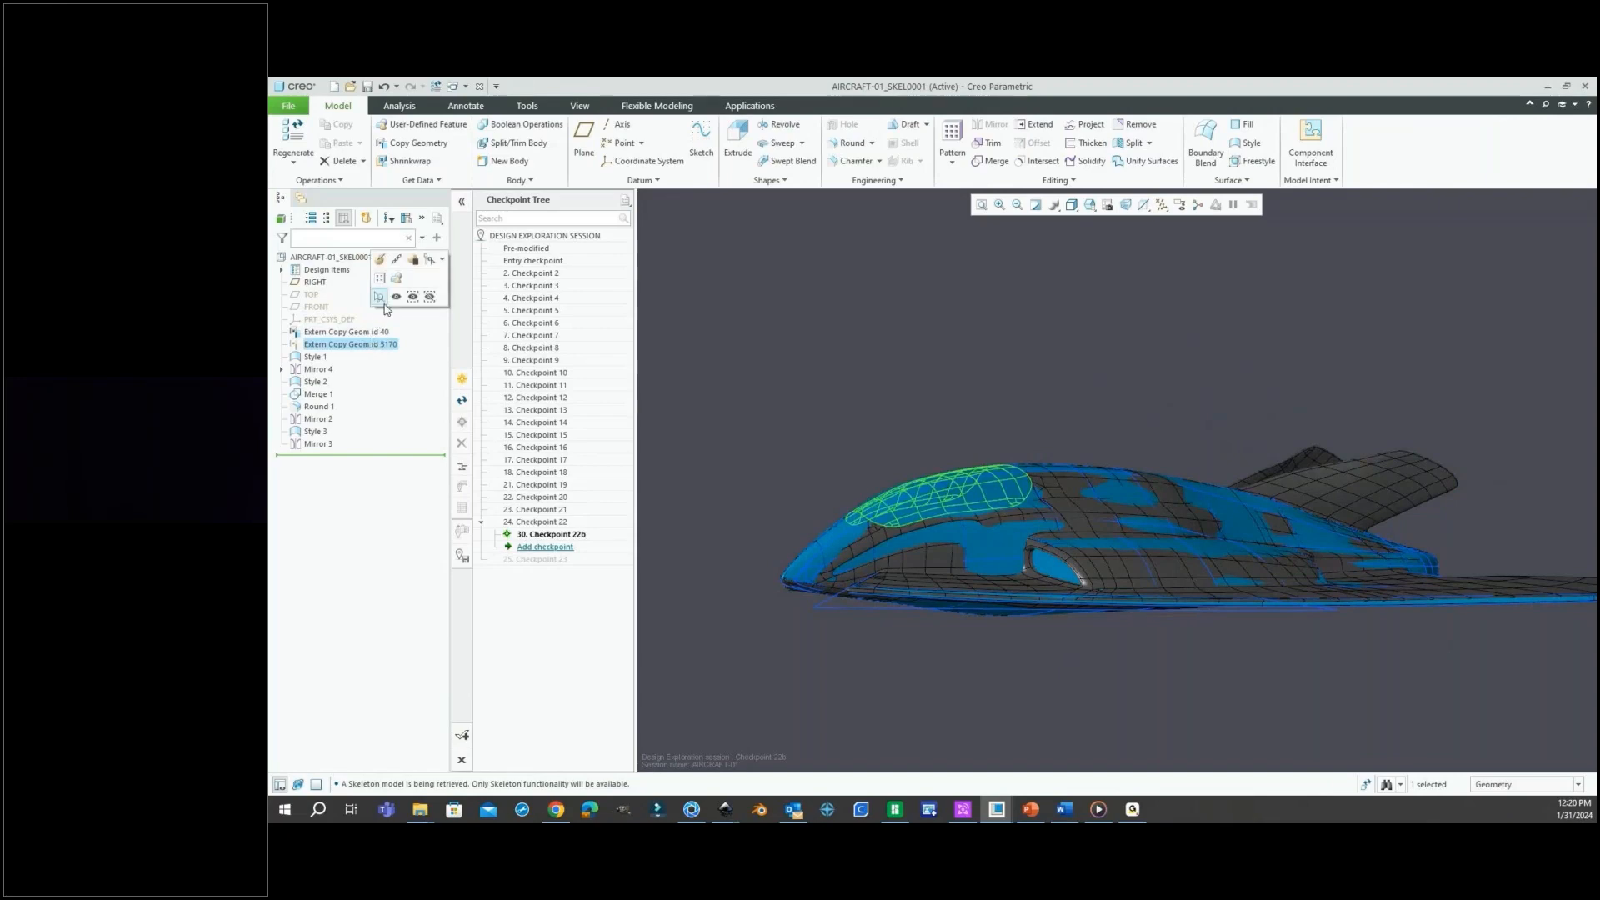
pyautogui.scroll(2, 1087, 498)
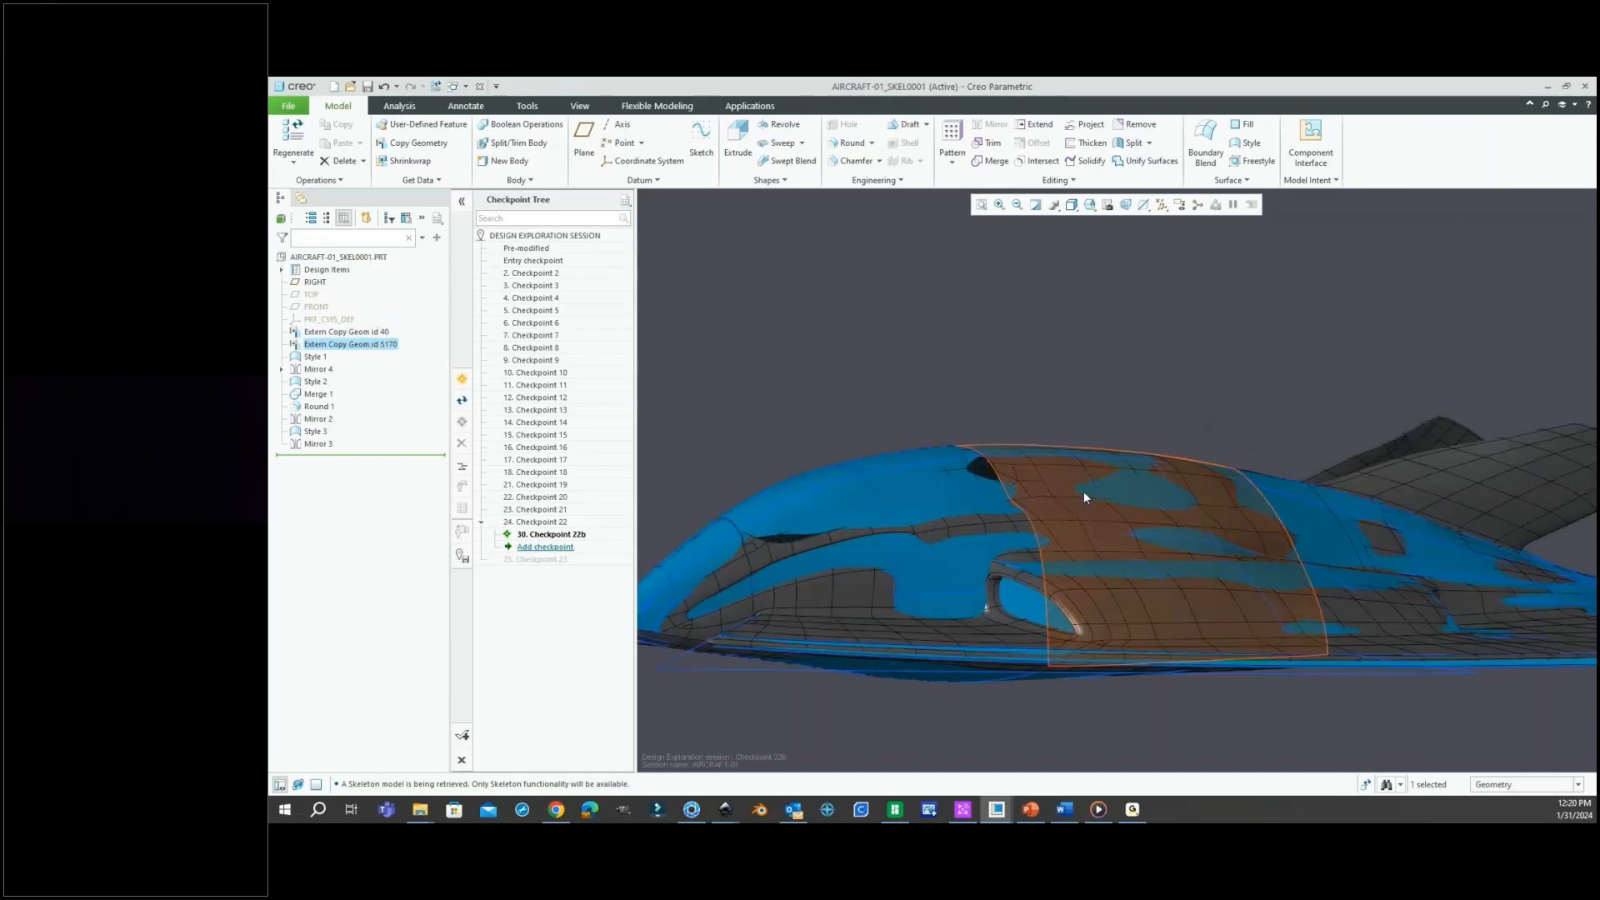
pyautogui.moveTo(1083, 491); pyautogui.dragTo(1101, 458, button='middle')
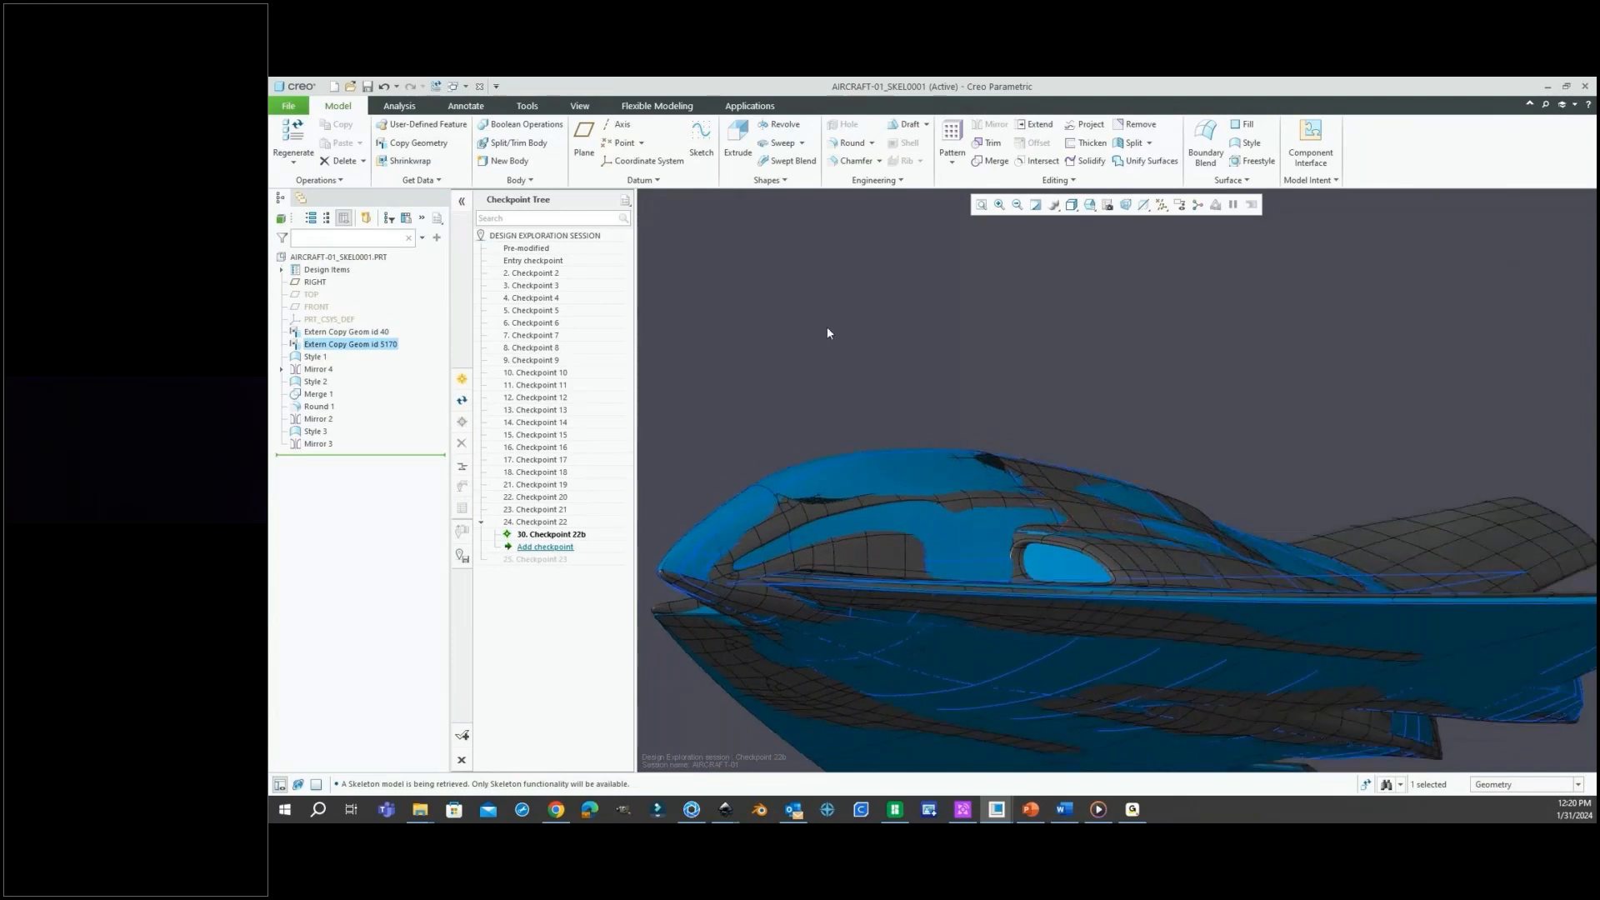
# Switch to AIRCRAFT-01.PRT, view the reference options of a new Publish Geometry feature, and expand the footer's published geometry list.
pyautogui.click(465, 86)
pyautogui.click(500, 117)
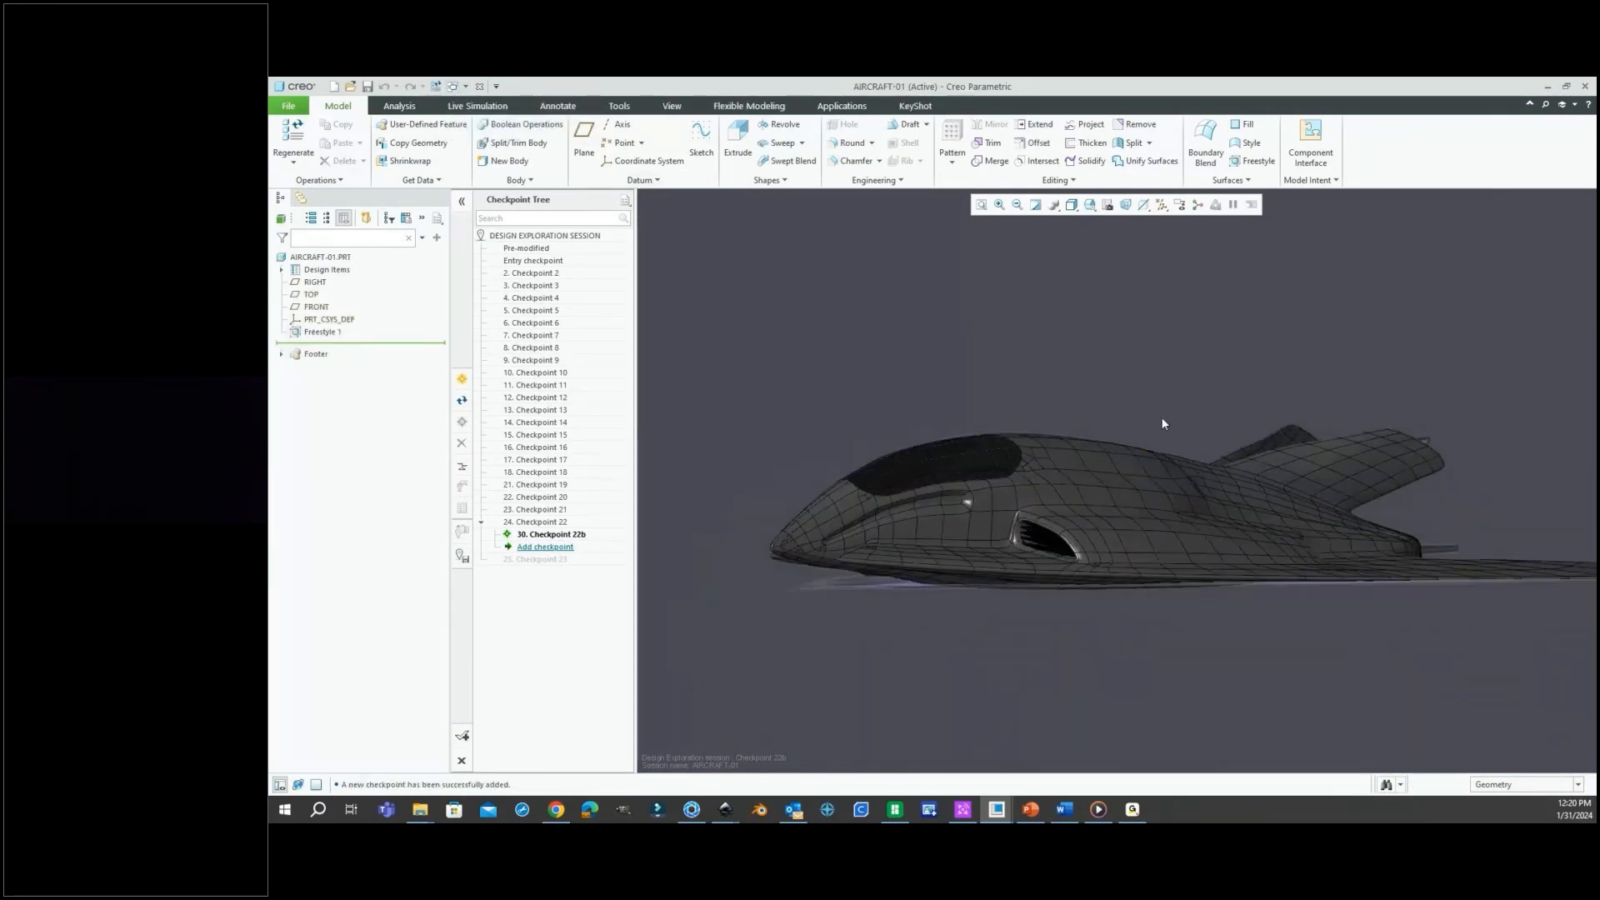
pyautogui.click(1309, 180)
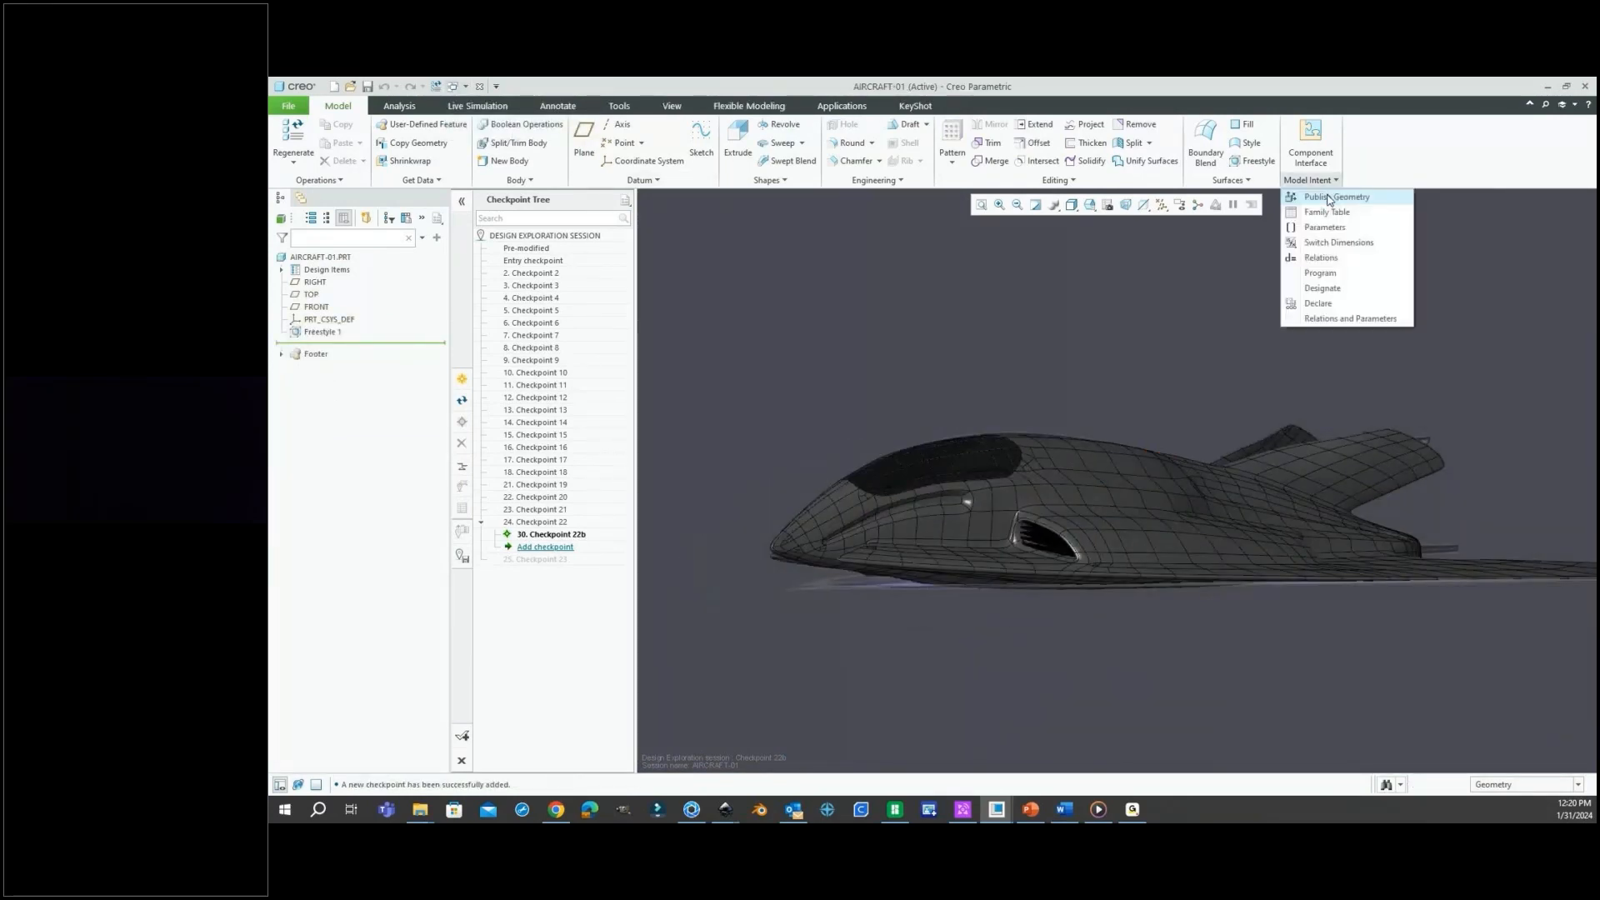
pyautogui.click(1329, 198)
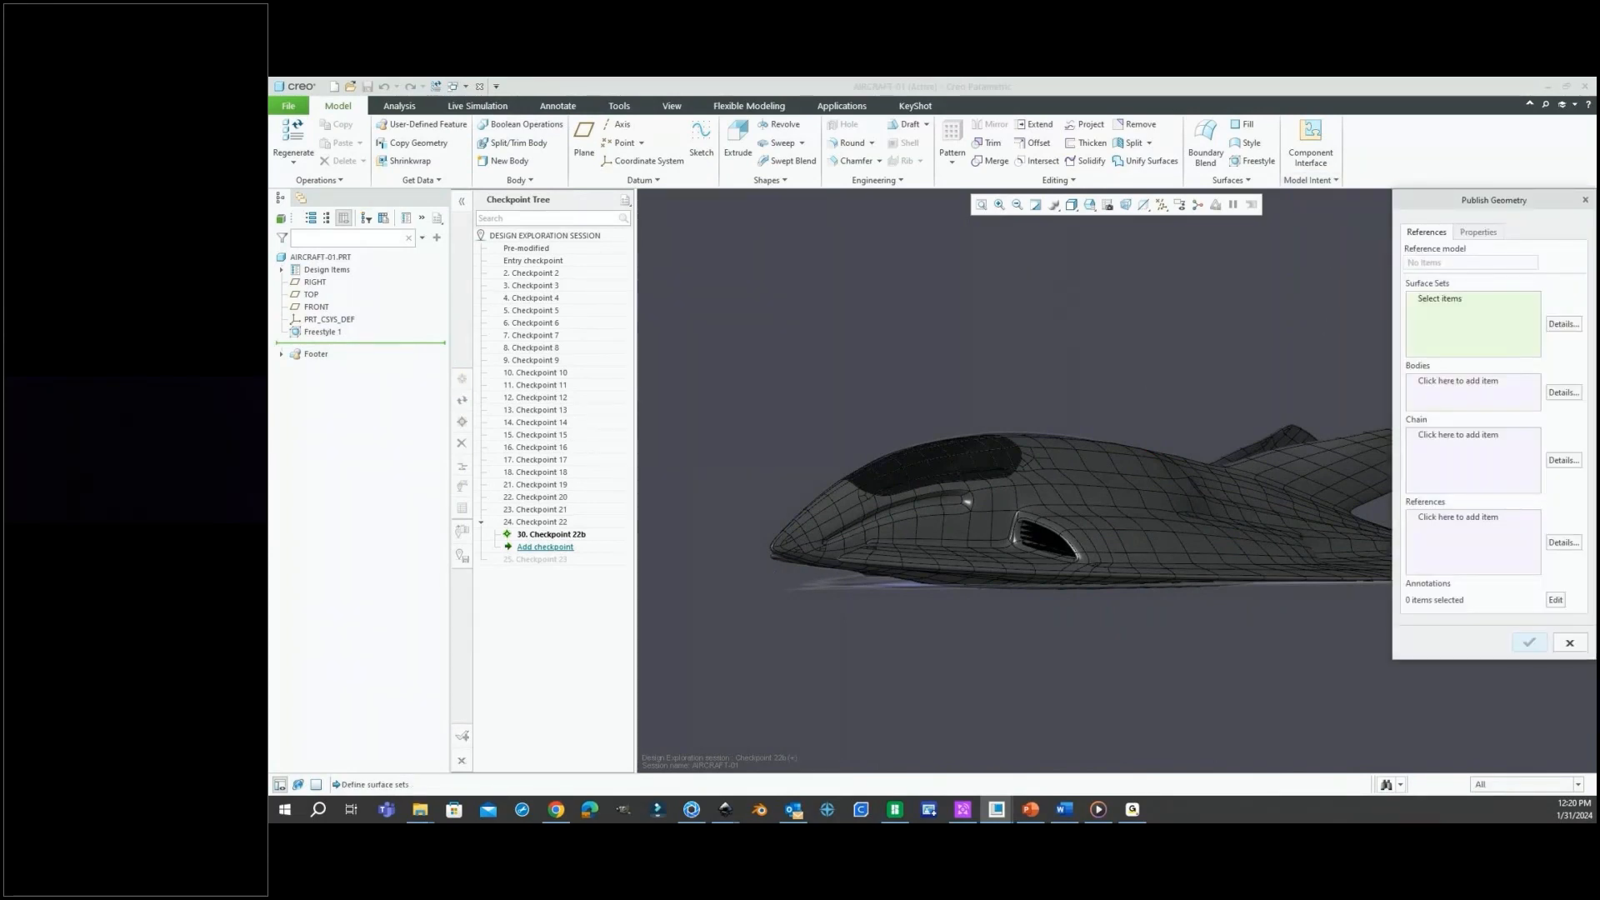
pyautogui.click(280, 354)
pyautogui.moveTo(1117, 432); pyautogui.dragTo(1040, 567, button='middle')
pyautogui.scroll(2, 1040, 568)
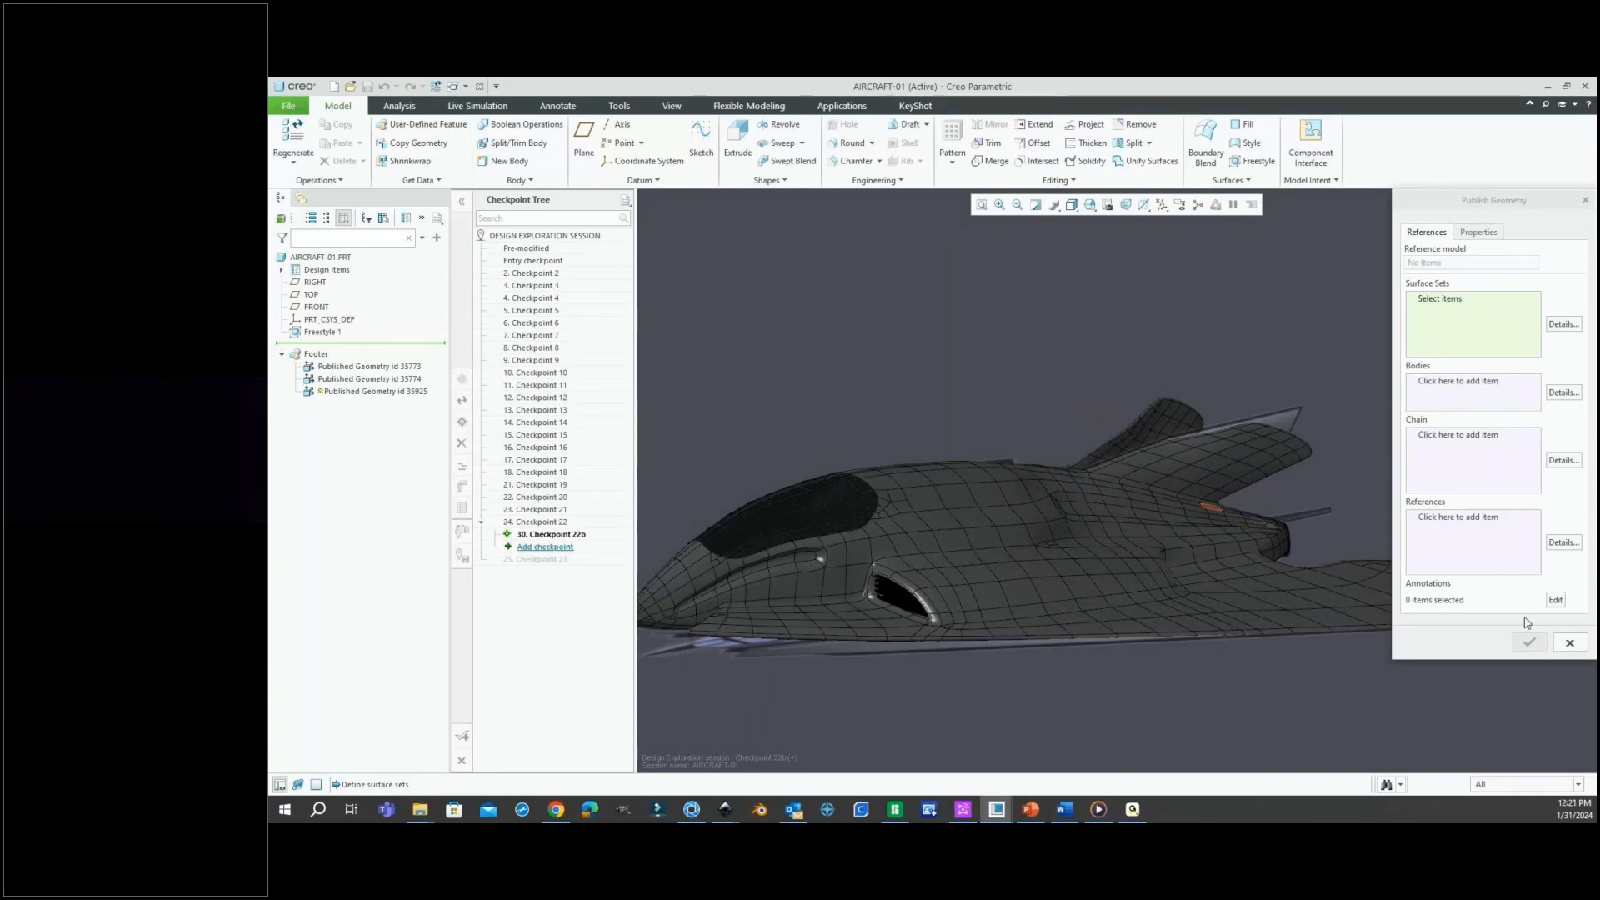
pyautogui.click(1568, 644)
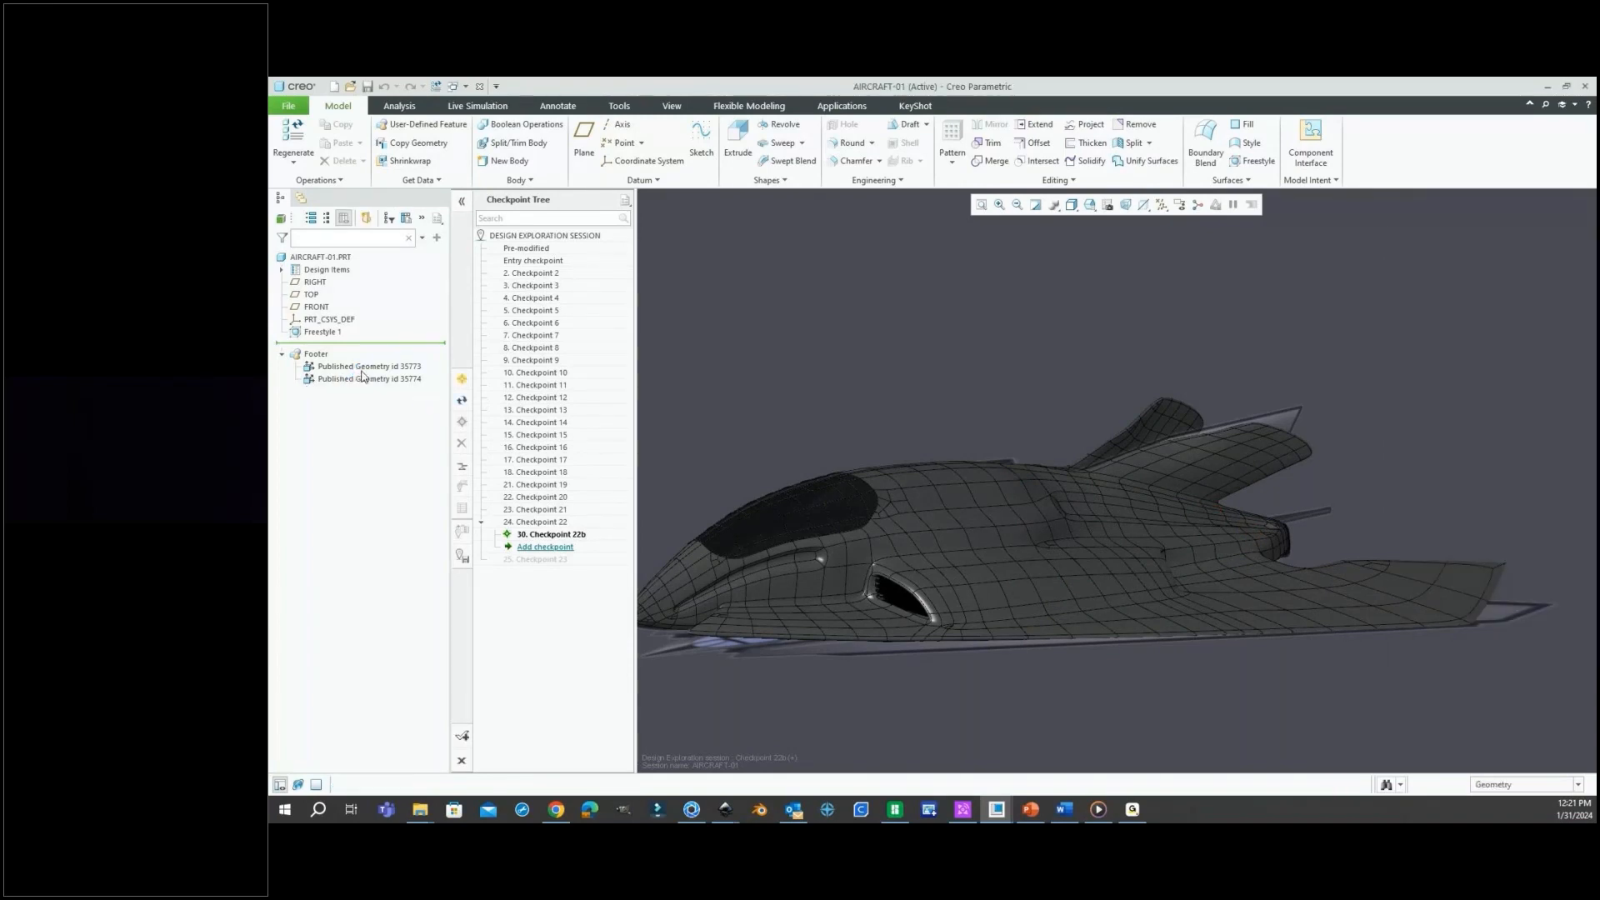
# Review the surface set references of the two published geometry features, covering the aircraft body and canopy quilts.
pyautogui.click(362, 371)
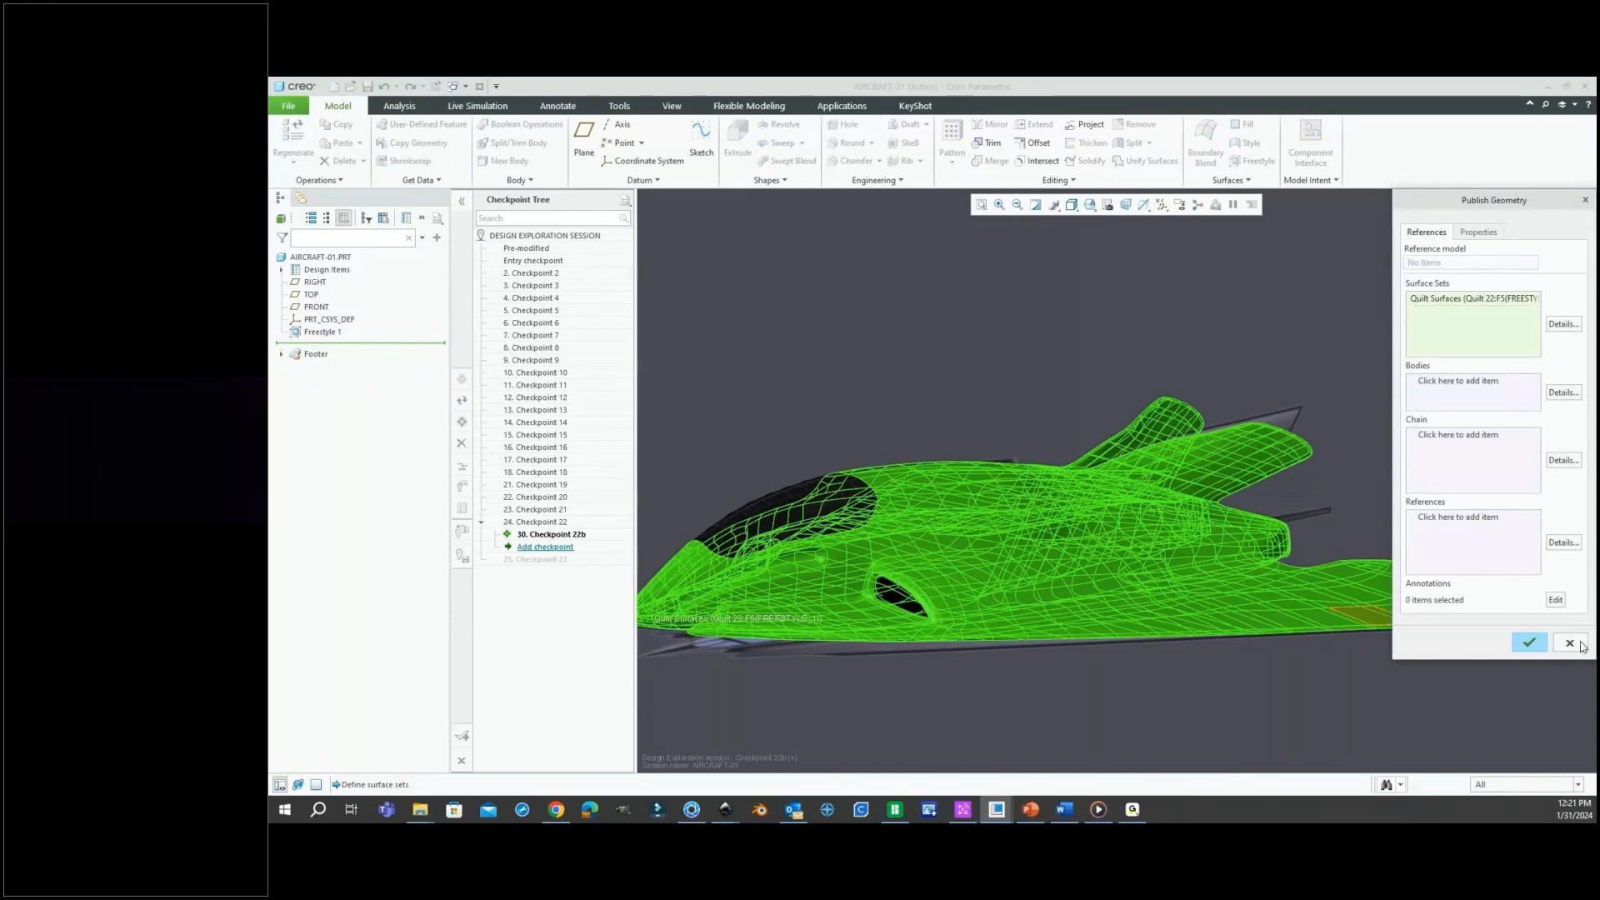
pyautogui.click(1529, 642)
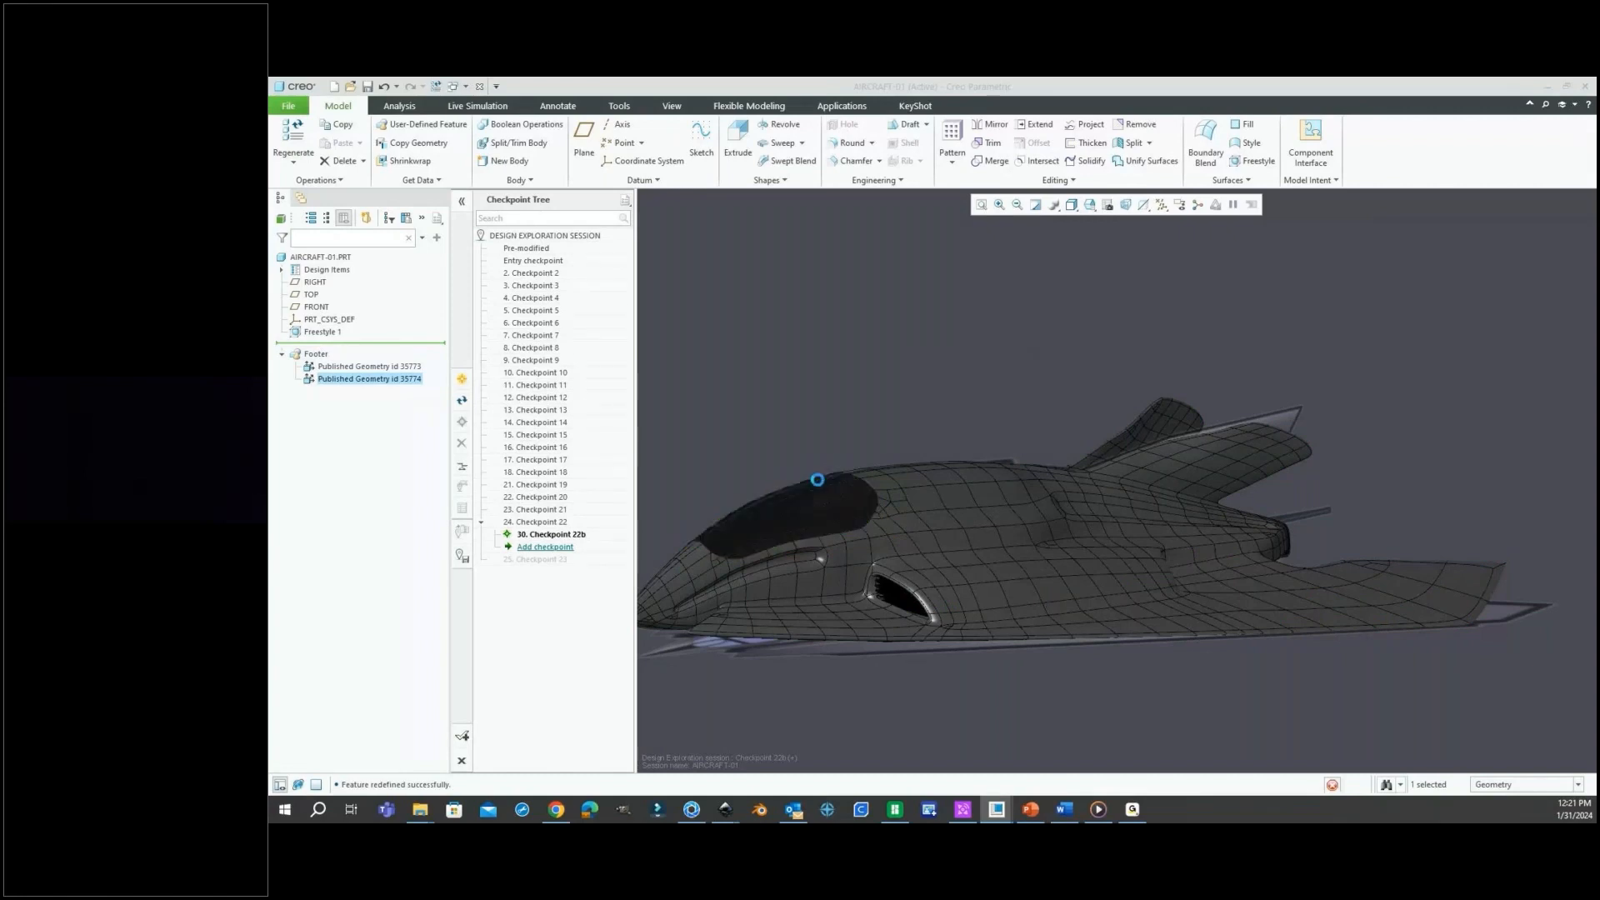
pyautogui.click(1529, 641)
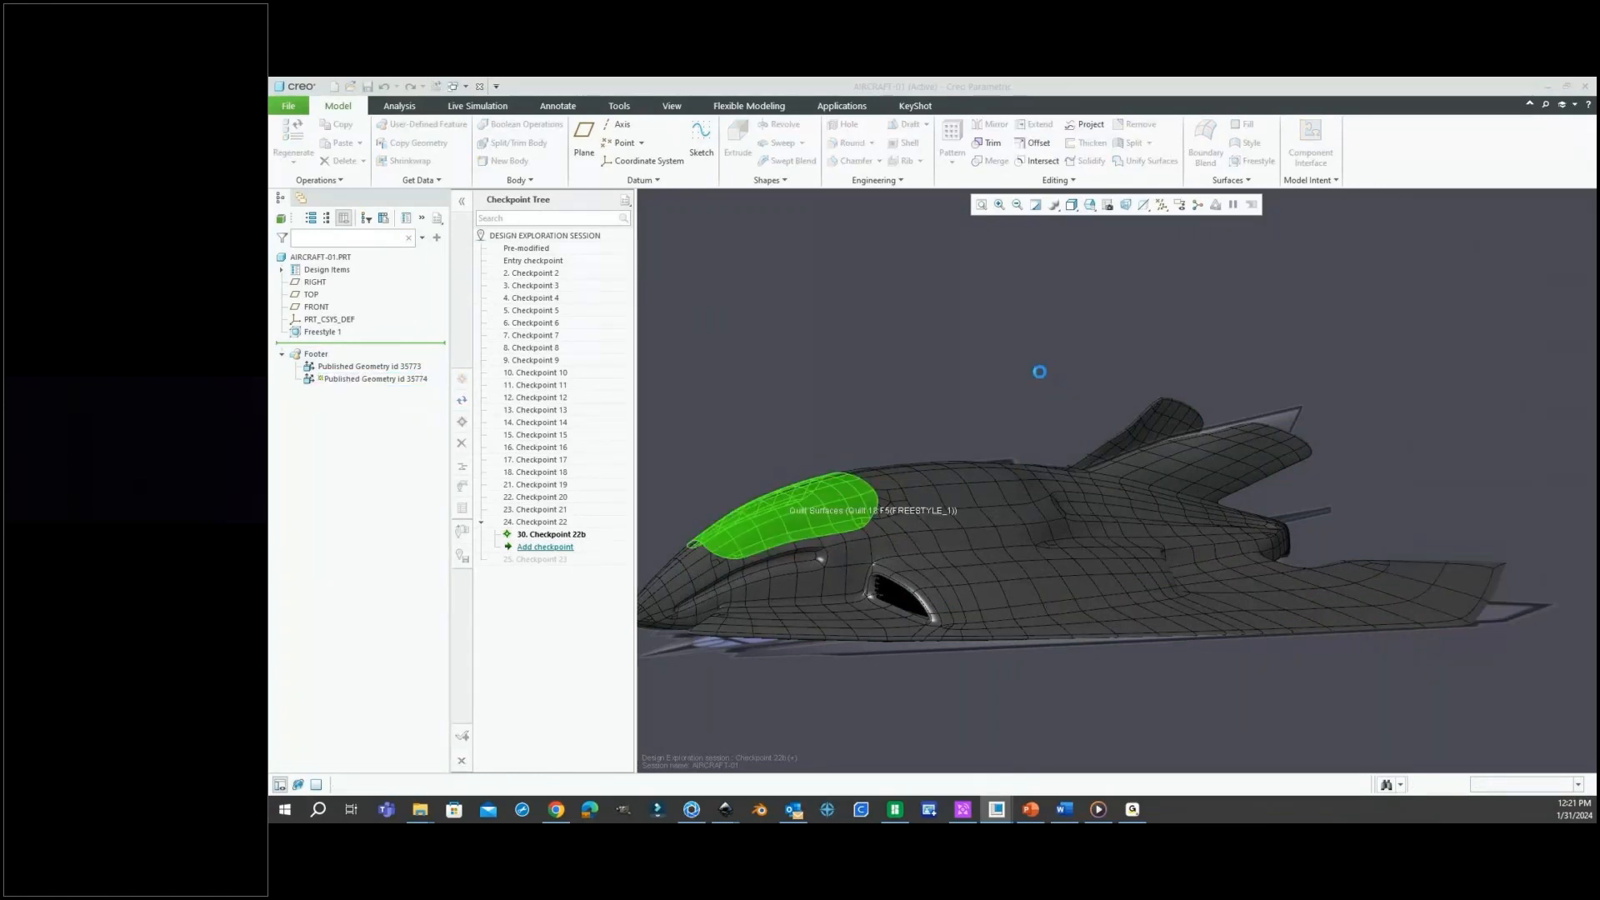
# Return to AIRCRAFT-01_SKEL0001.PRT and examine the reference model and published geometry behind Extern Copy Geom id 40.
pyautogui.click(457, 86)
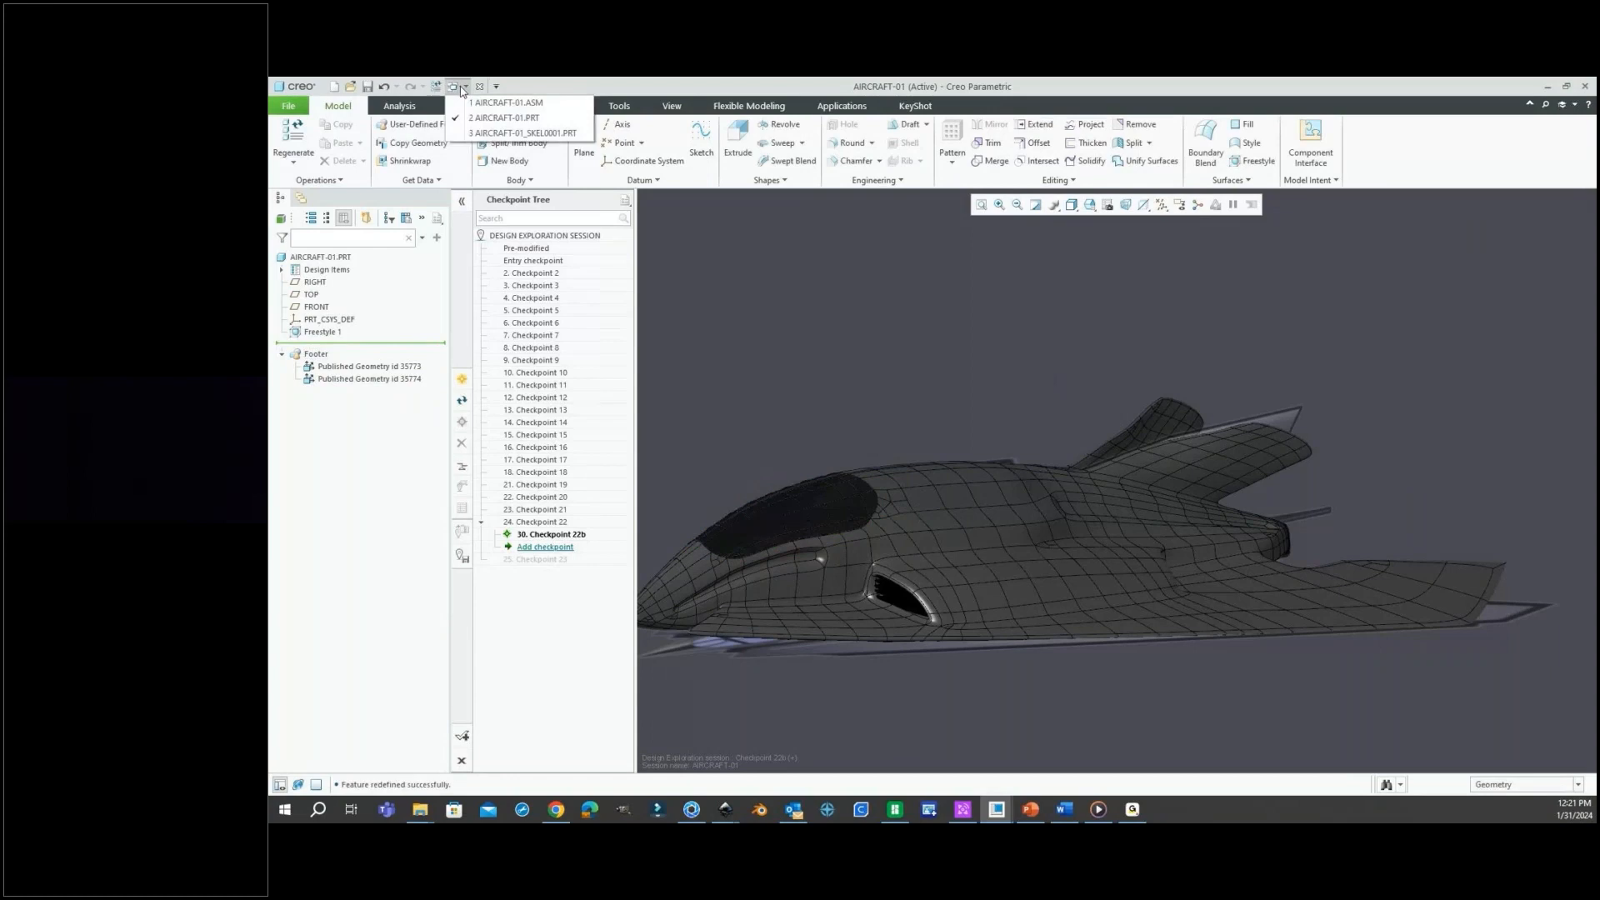
pyautogui.click(504, 102)
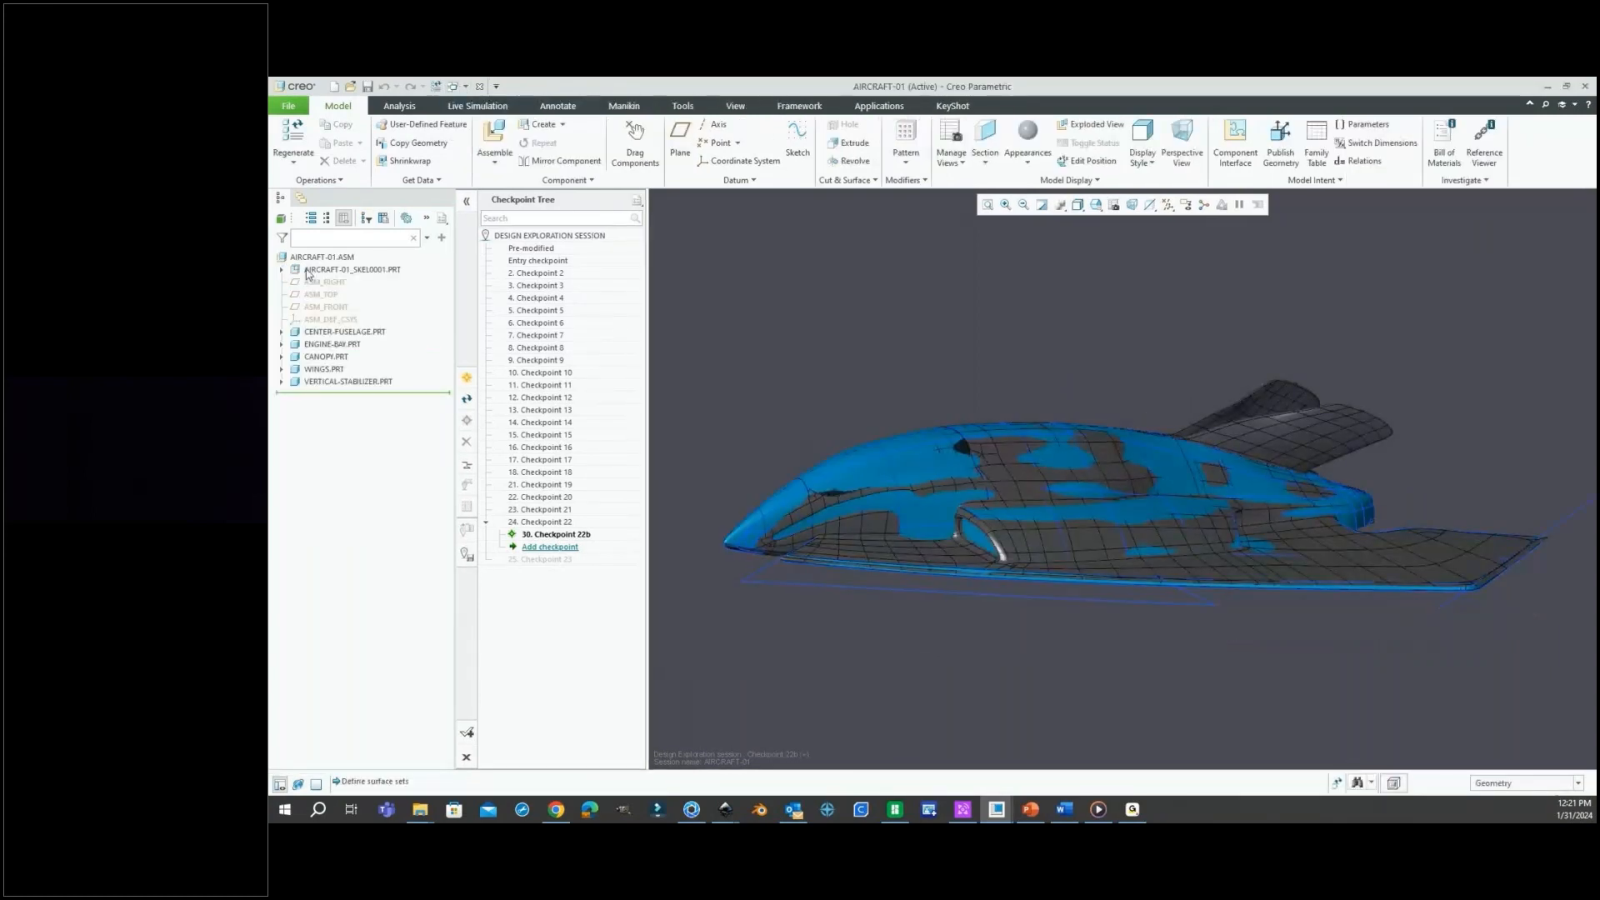
pyautogui.click(458, 86)
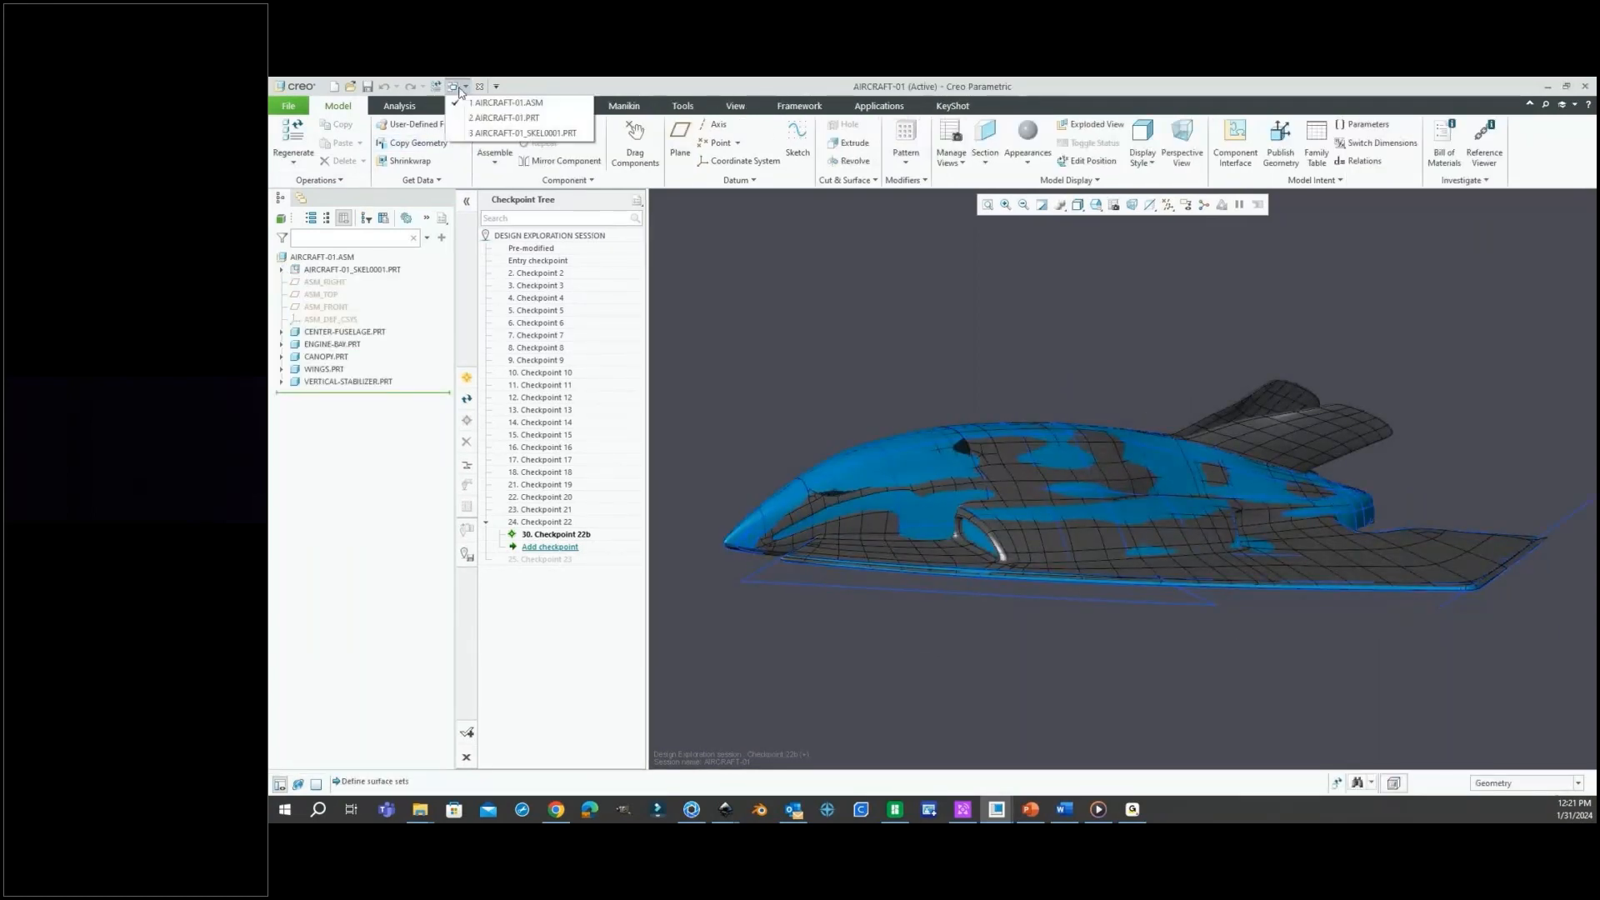
pyautogui.click(482, 133)
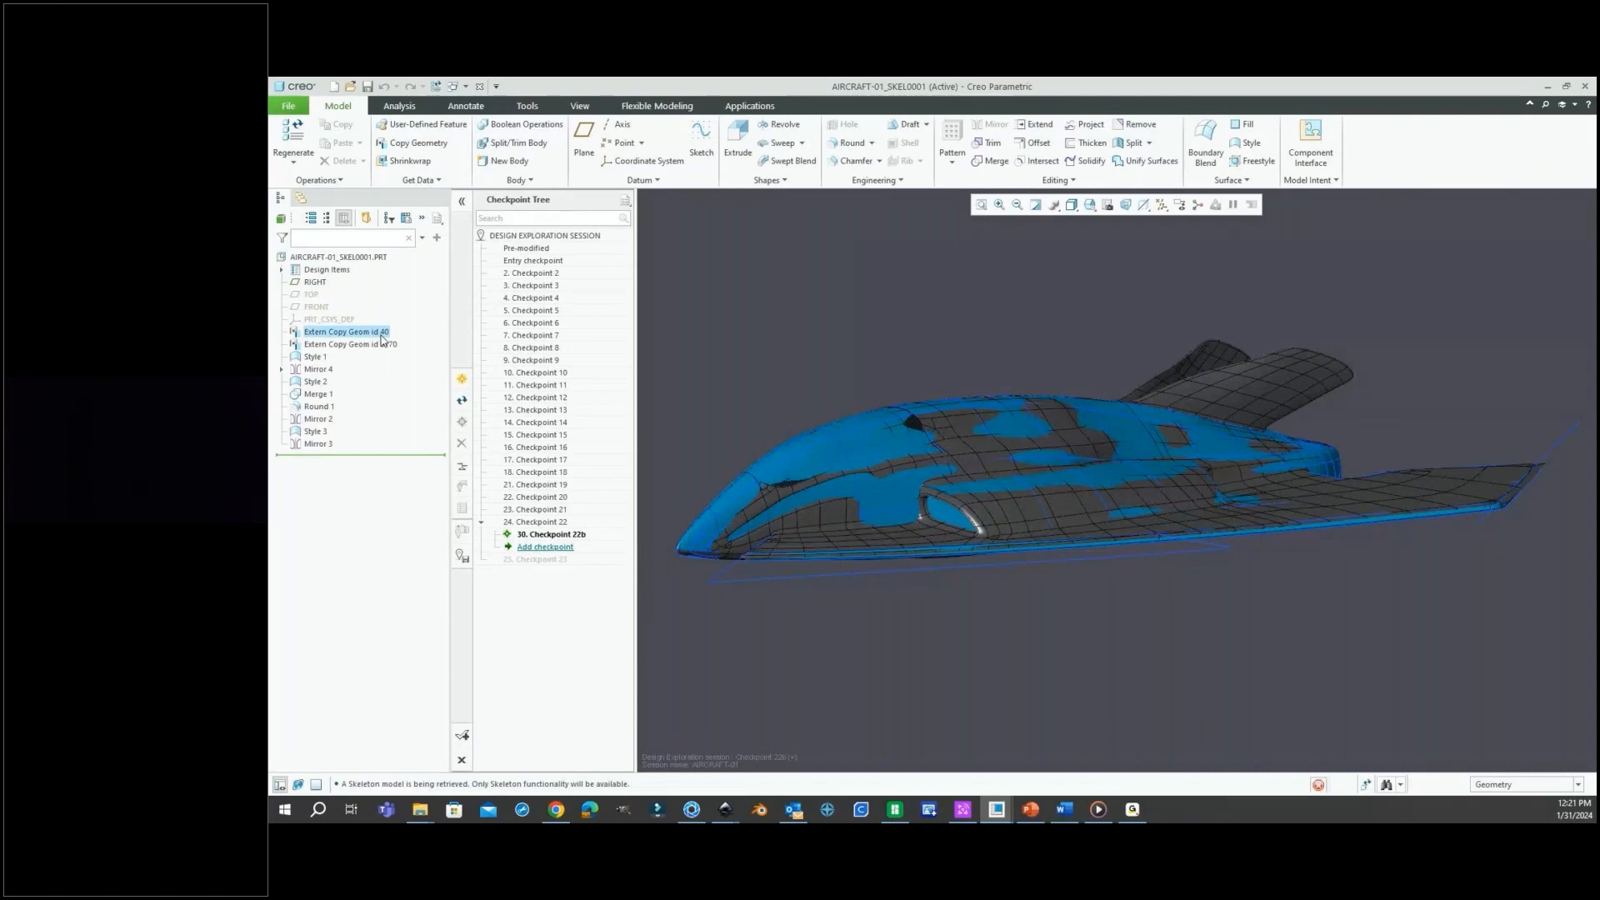
pyautogui.click(381, 337)
pyautogui.click(389, 251)
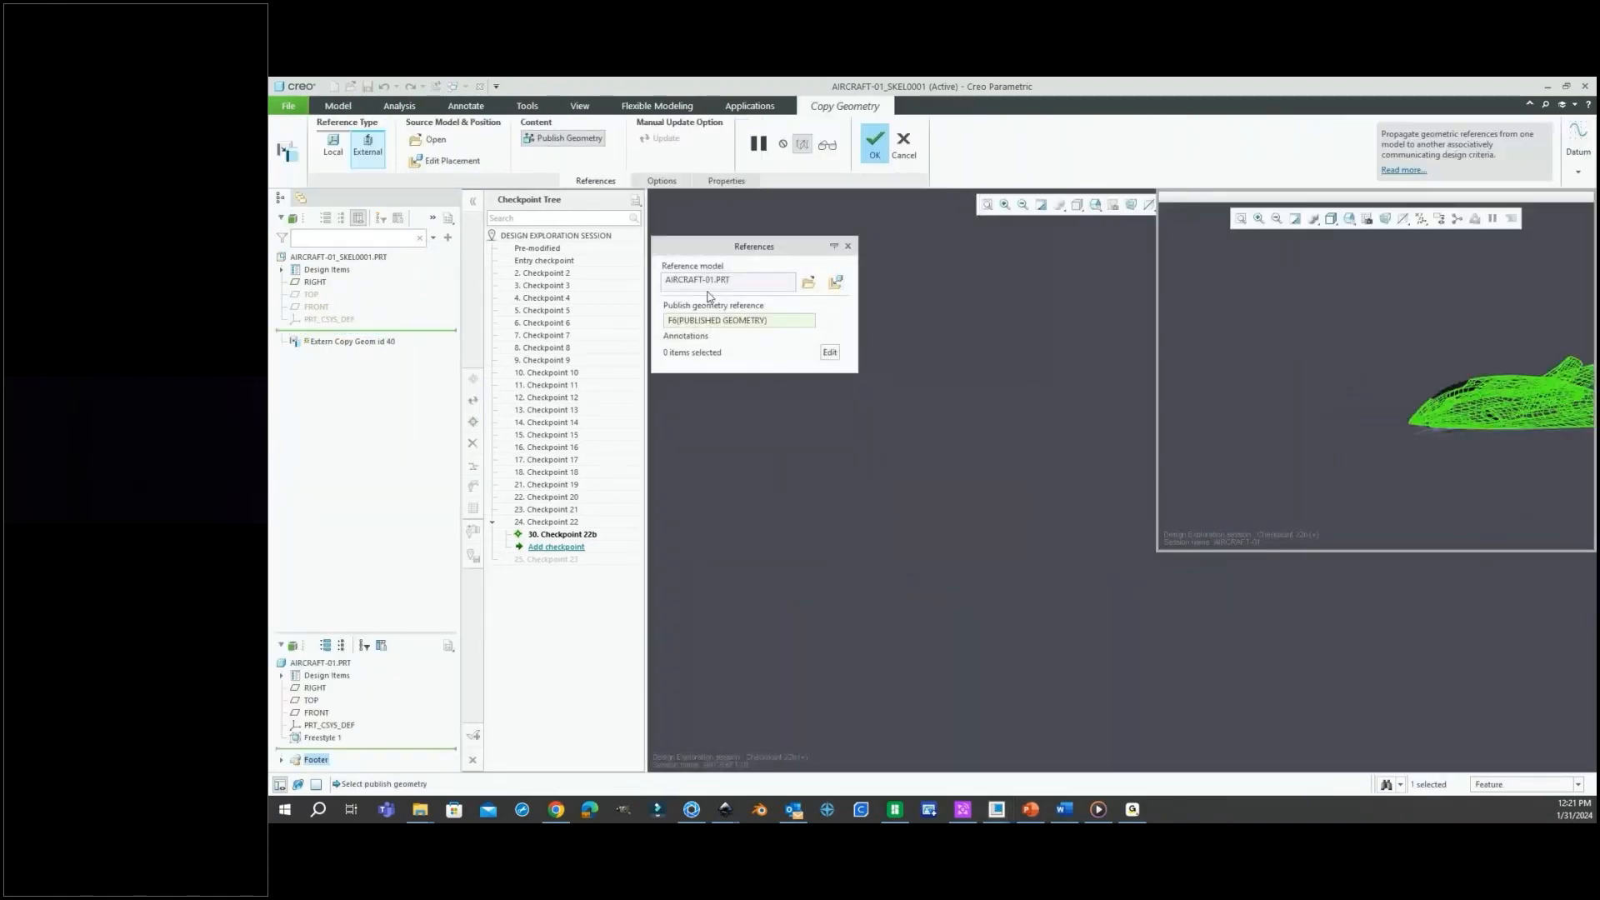
pyautogui.moveTo(1351, 197); pyautogui.dragTo(1226, 208)
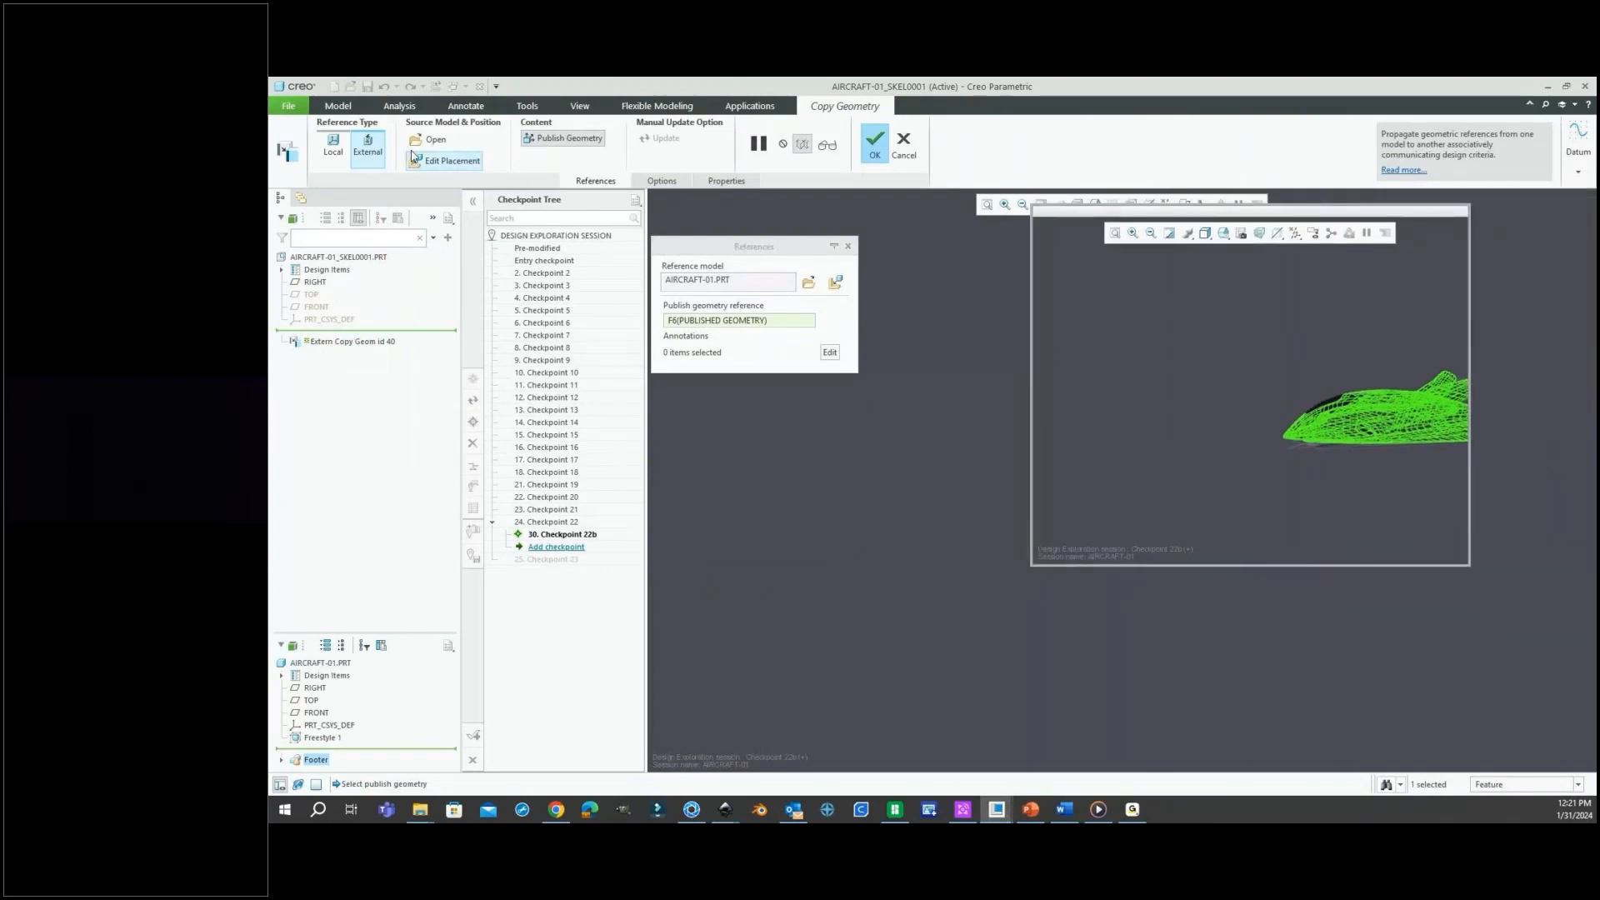
pyautogui.click(904, 150)
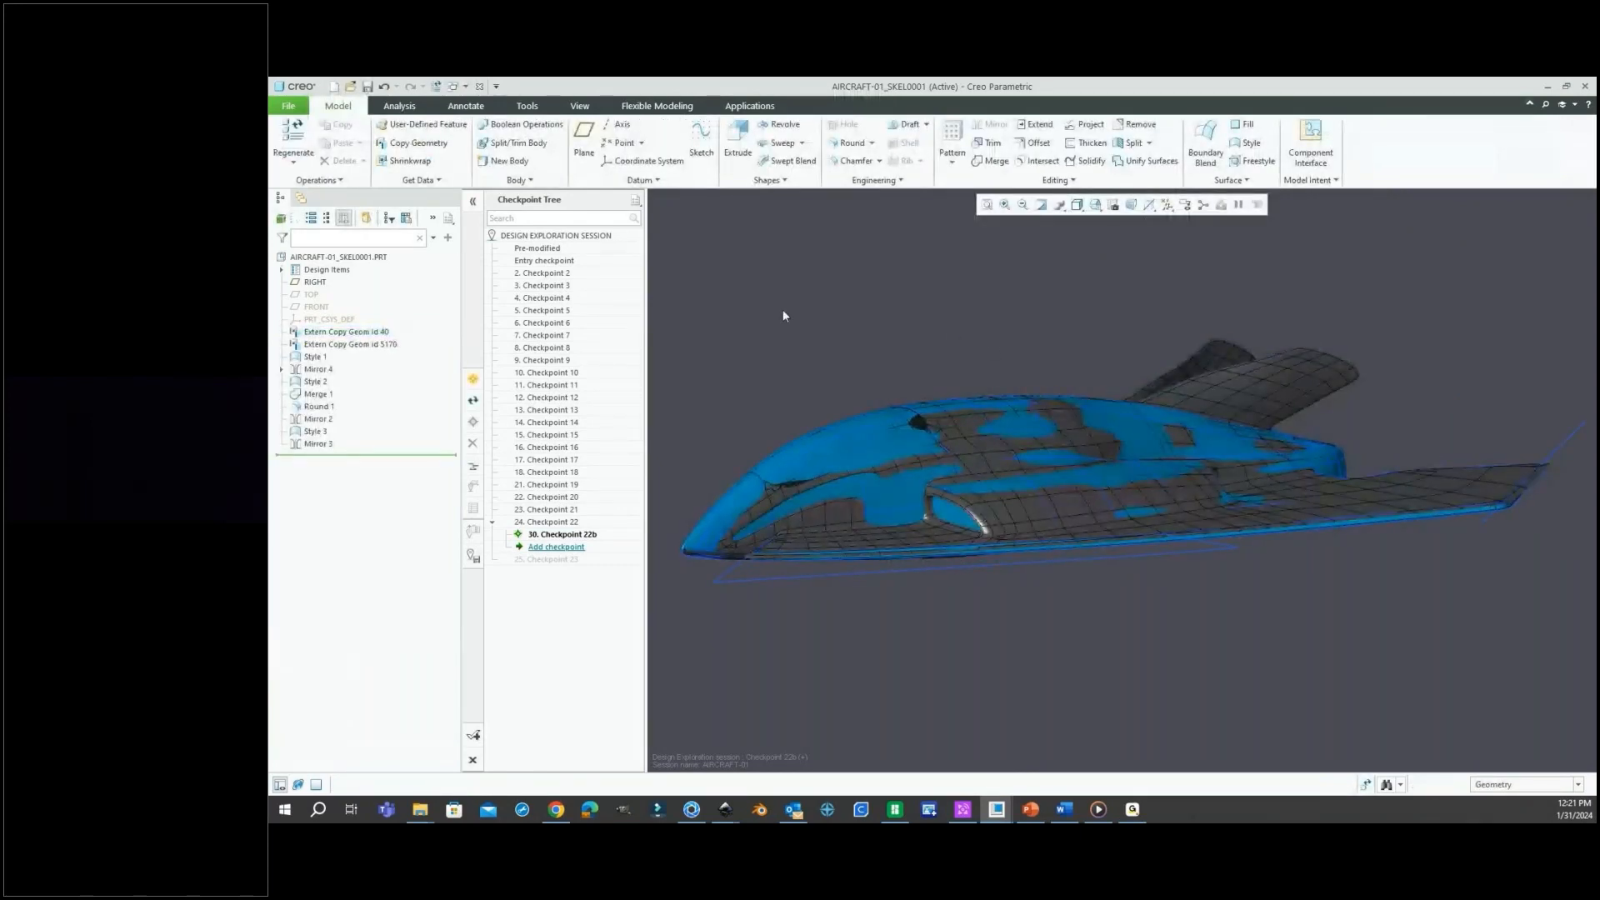
# Switch to AIRCRAFT-01.ASM and inspect the assembly with the copied freestyle geometry shown.
pyautogui.click(455, 87)
pyautogui.click(506, 103)
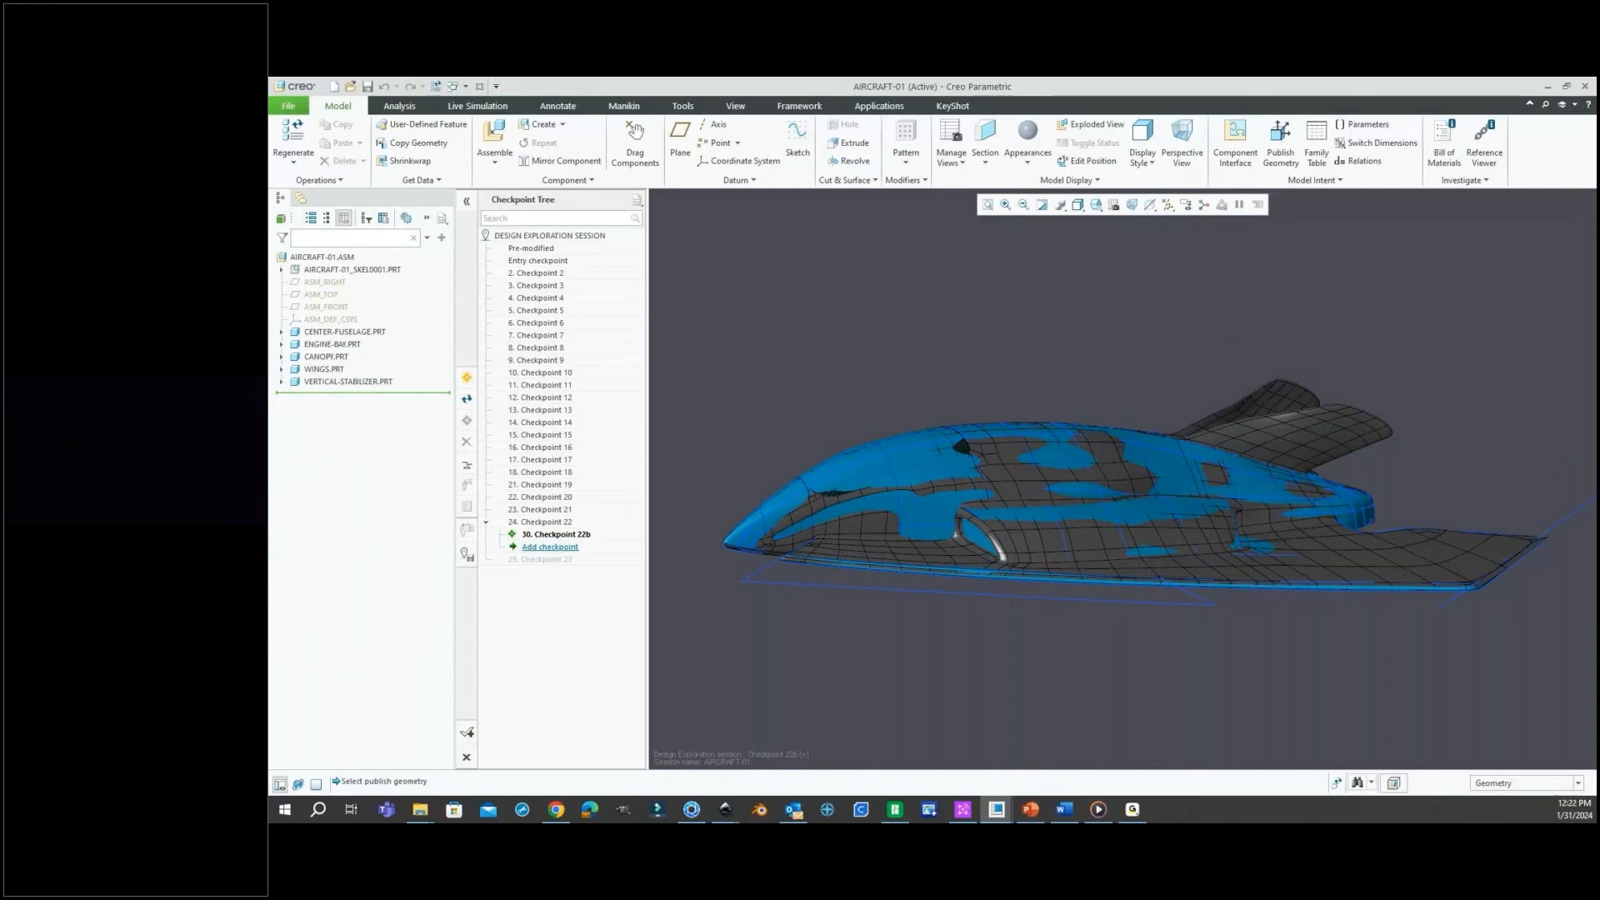
pyautogui.scroll(3, 1033, 554)
pyautogui.scroll(-2, 1002, 529)
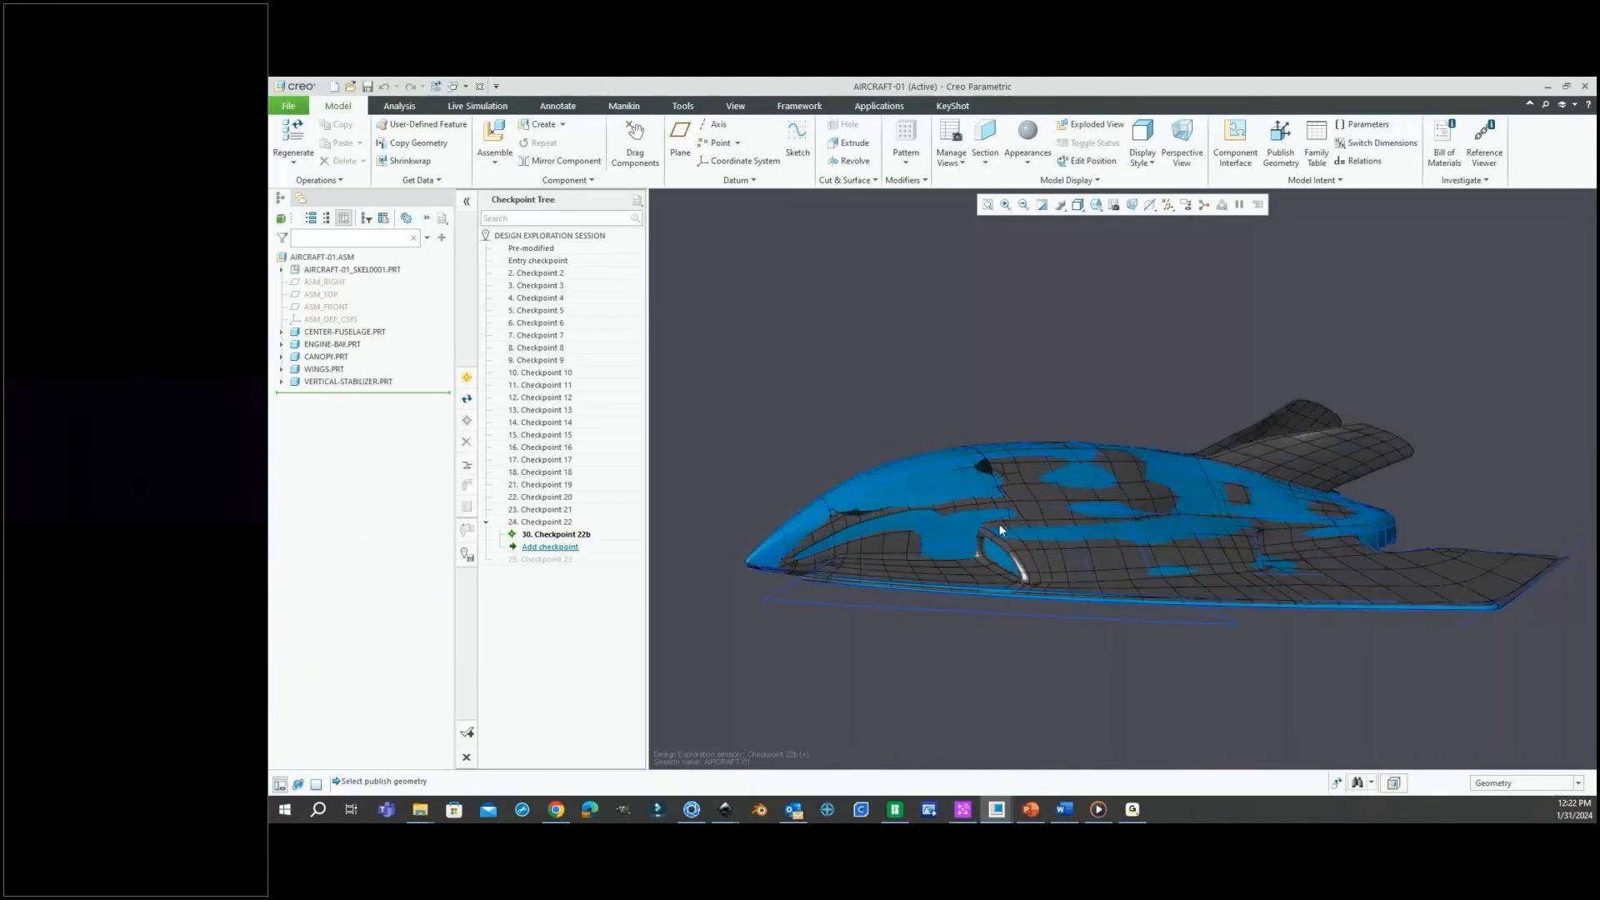
# Switch back to the AIRCRAFT-01.PRT freestyle part.
pyautogui.click(457, 87)
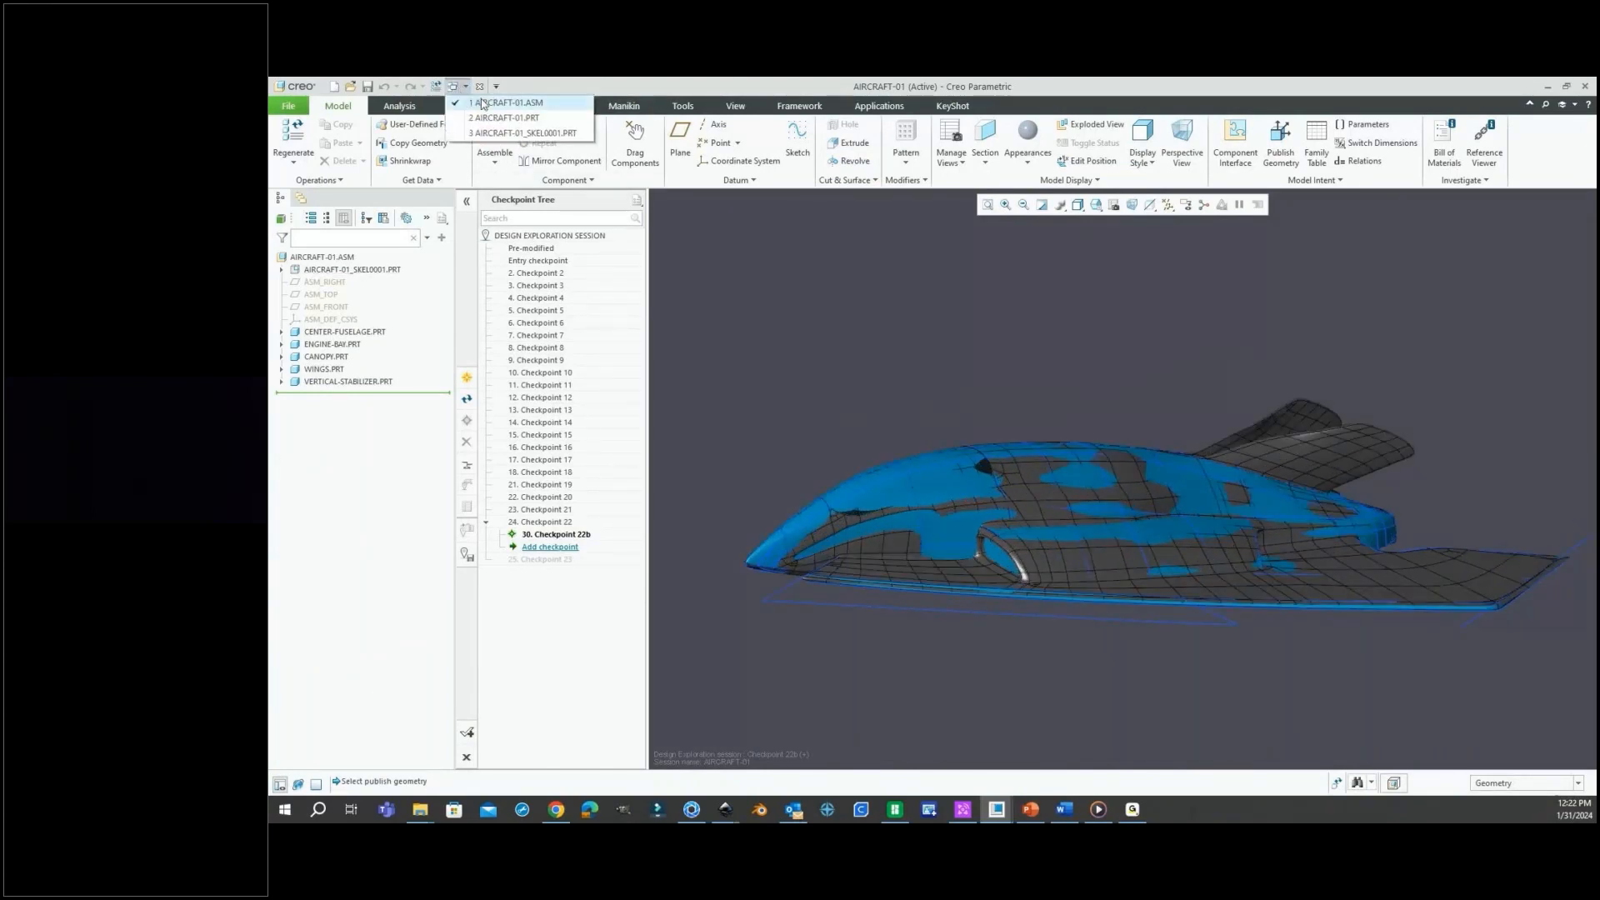
pyautogui.moveTo(481, 104)
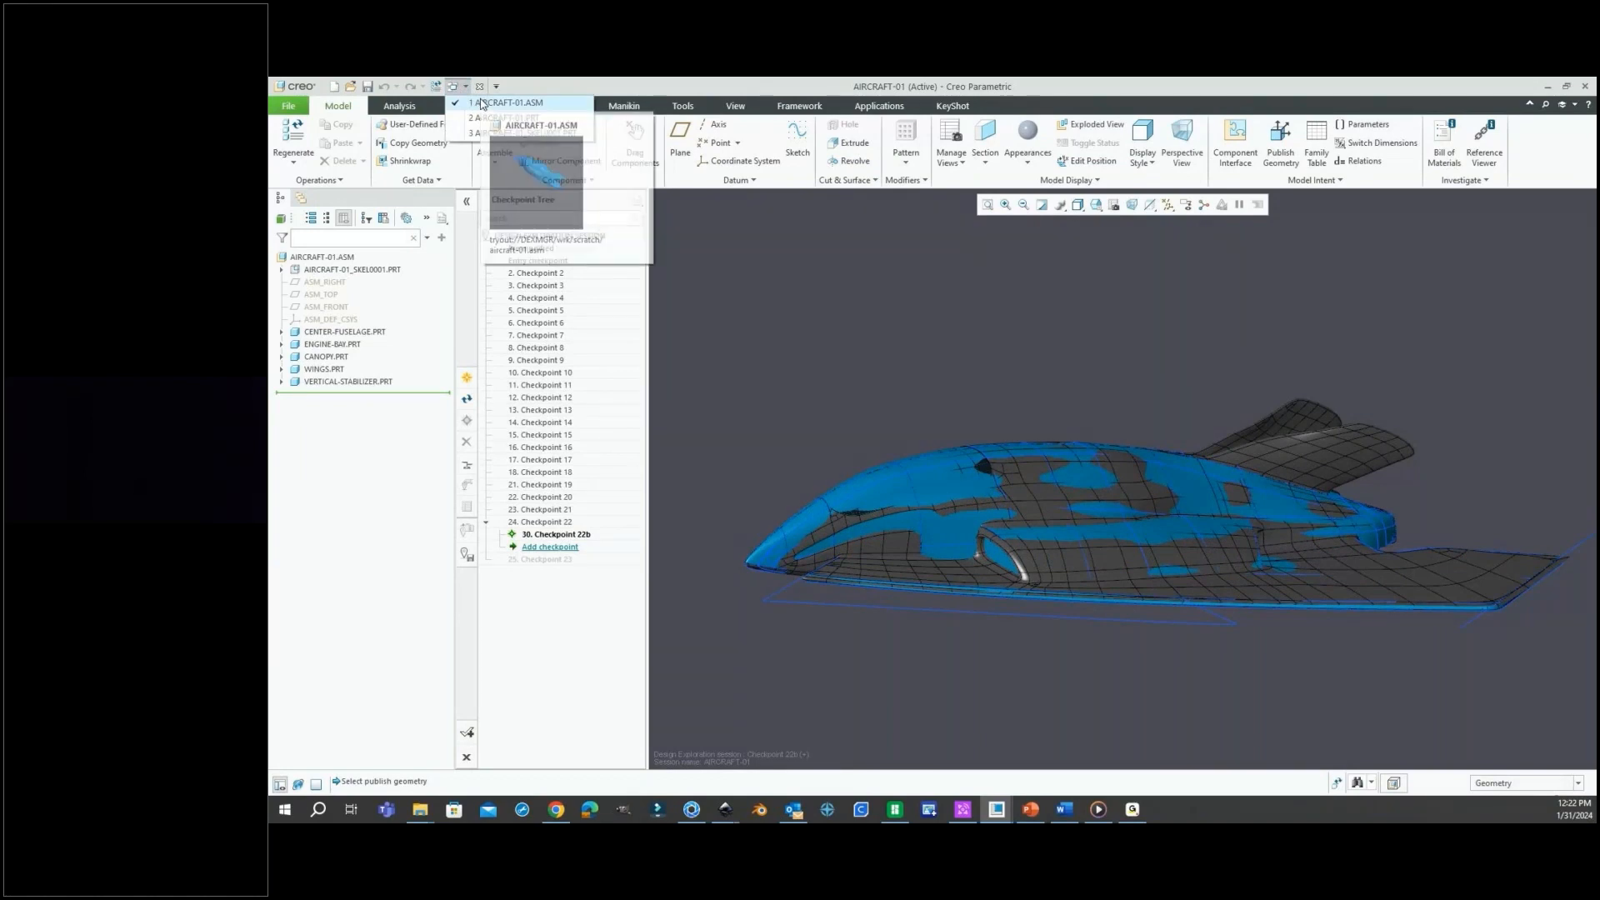
pyautogui.click(500, 118)
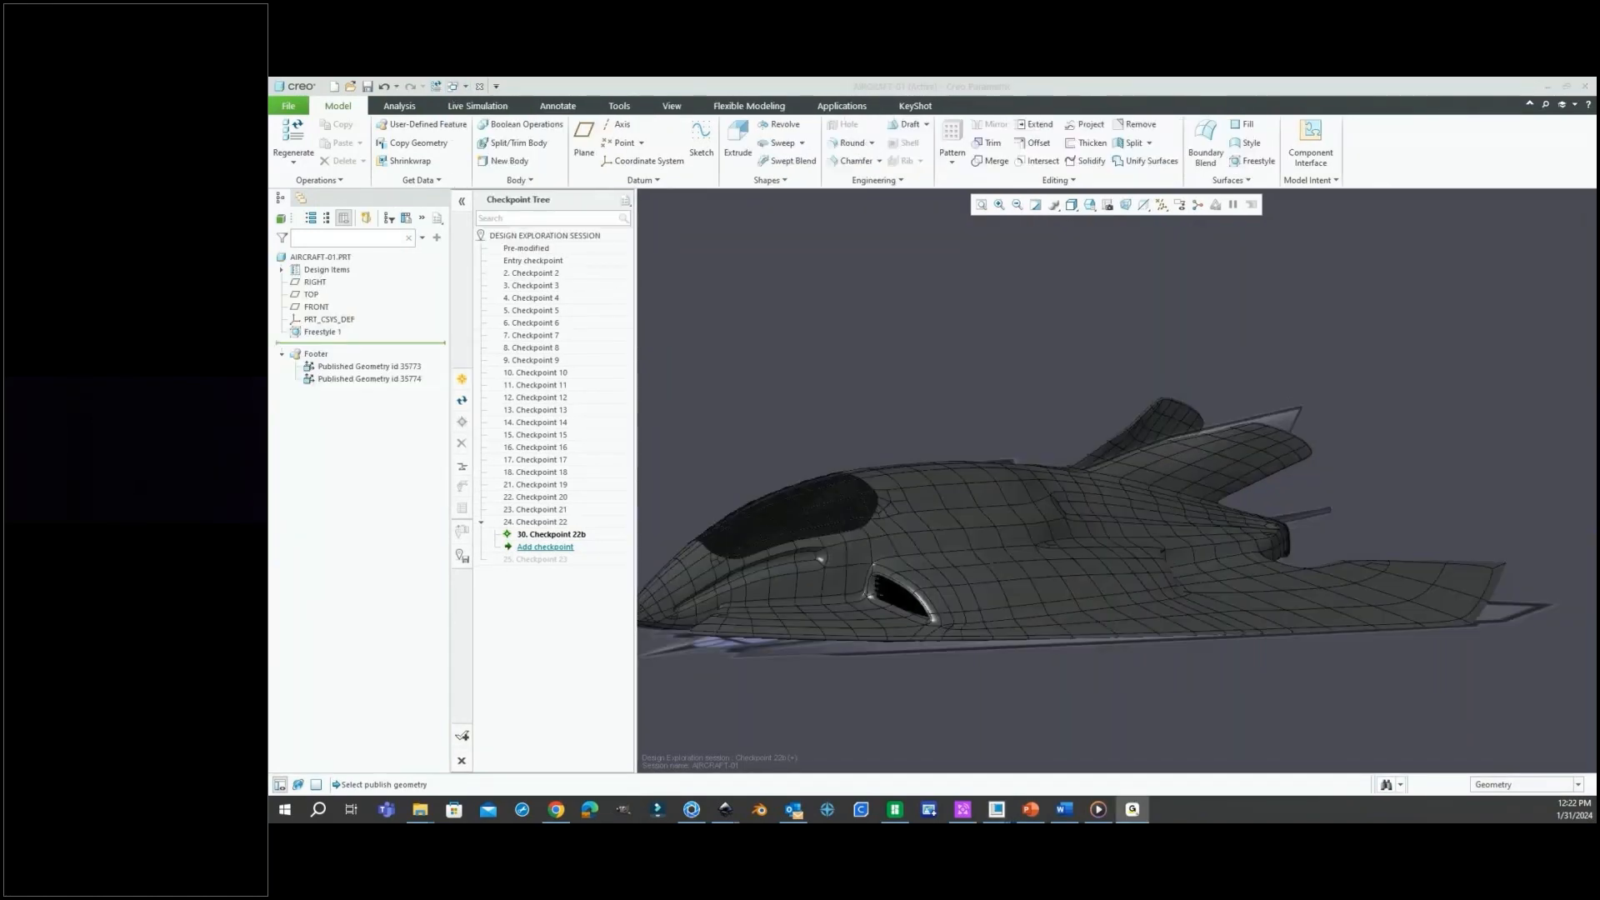